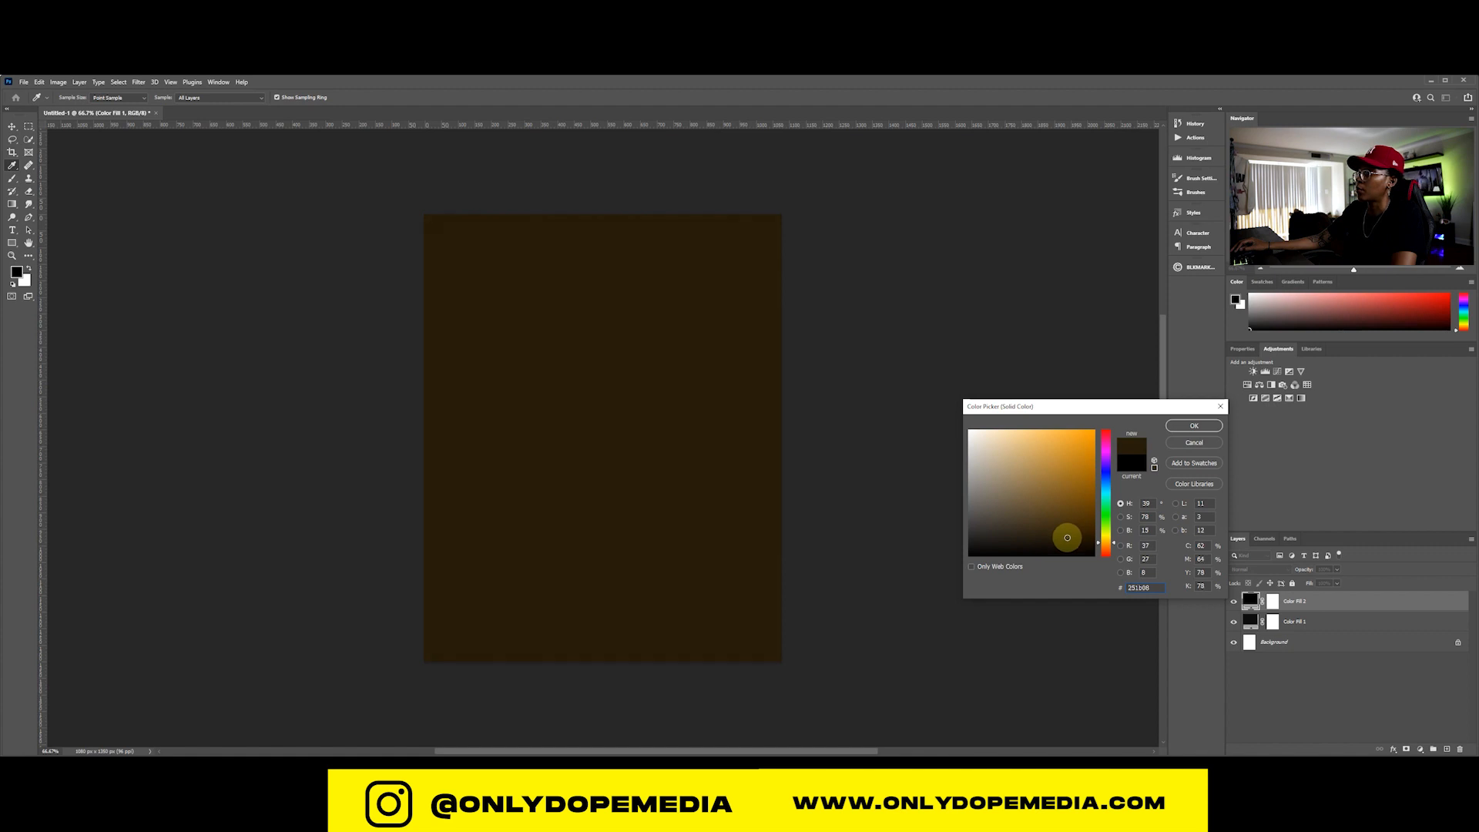
Set the Color Fill 2 layer's colour to dark brown #261c08
{"action": "left_click", "coordinate": [1120, 503]}
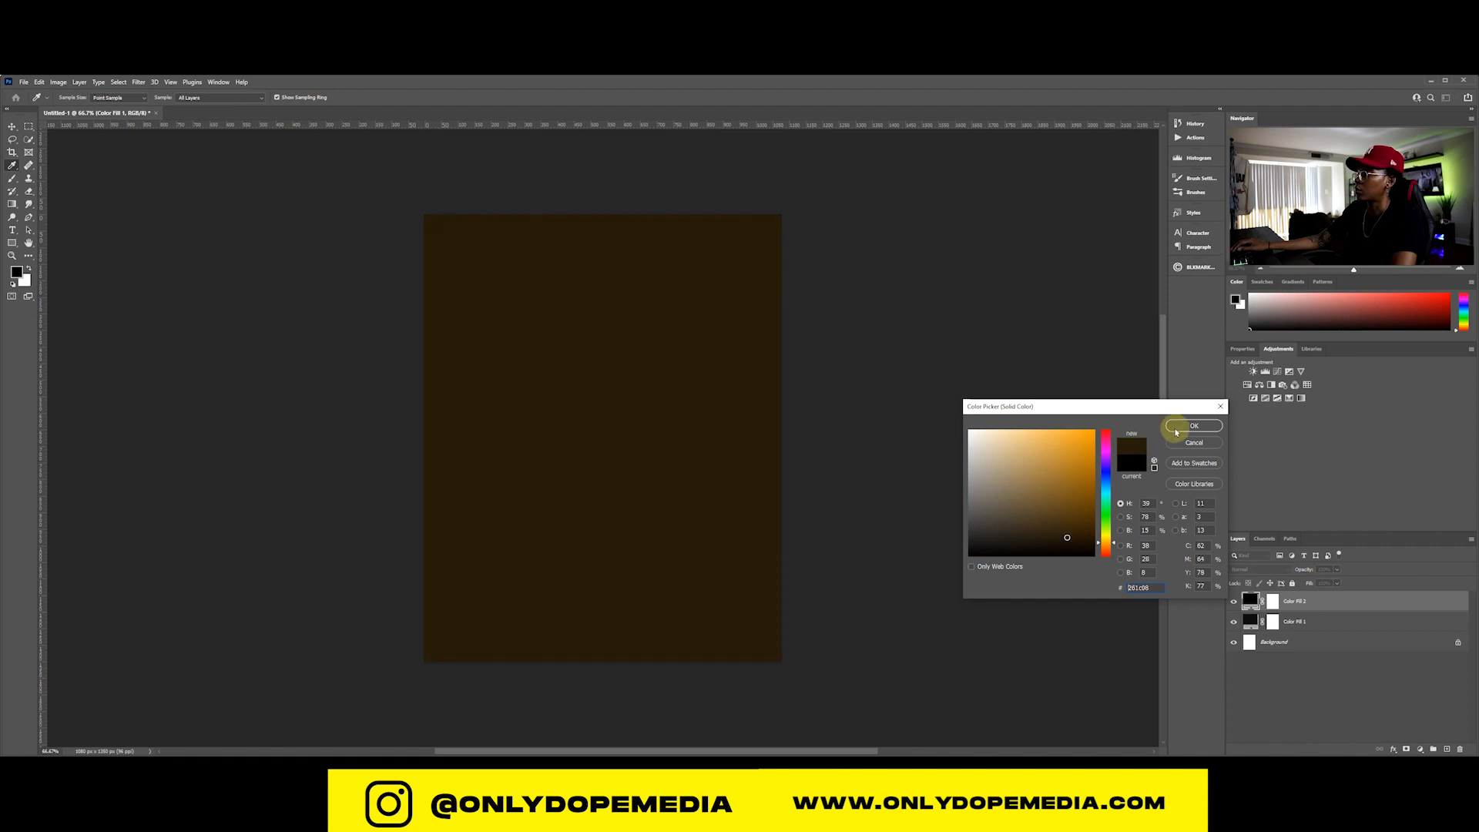
{"action": "left_click", "coordinate": [1178, 430]}
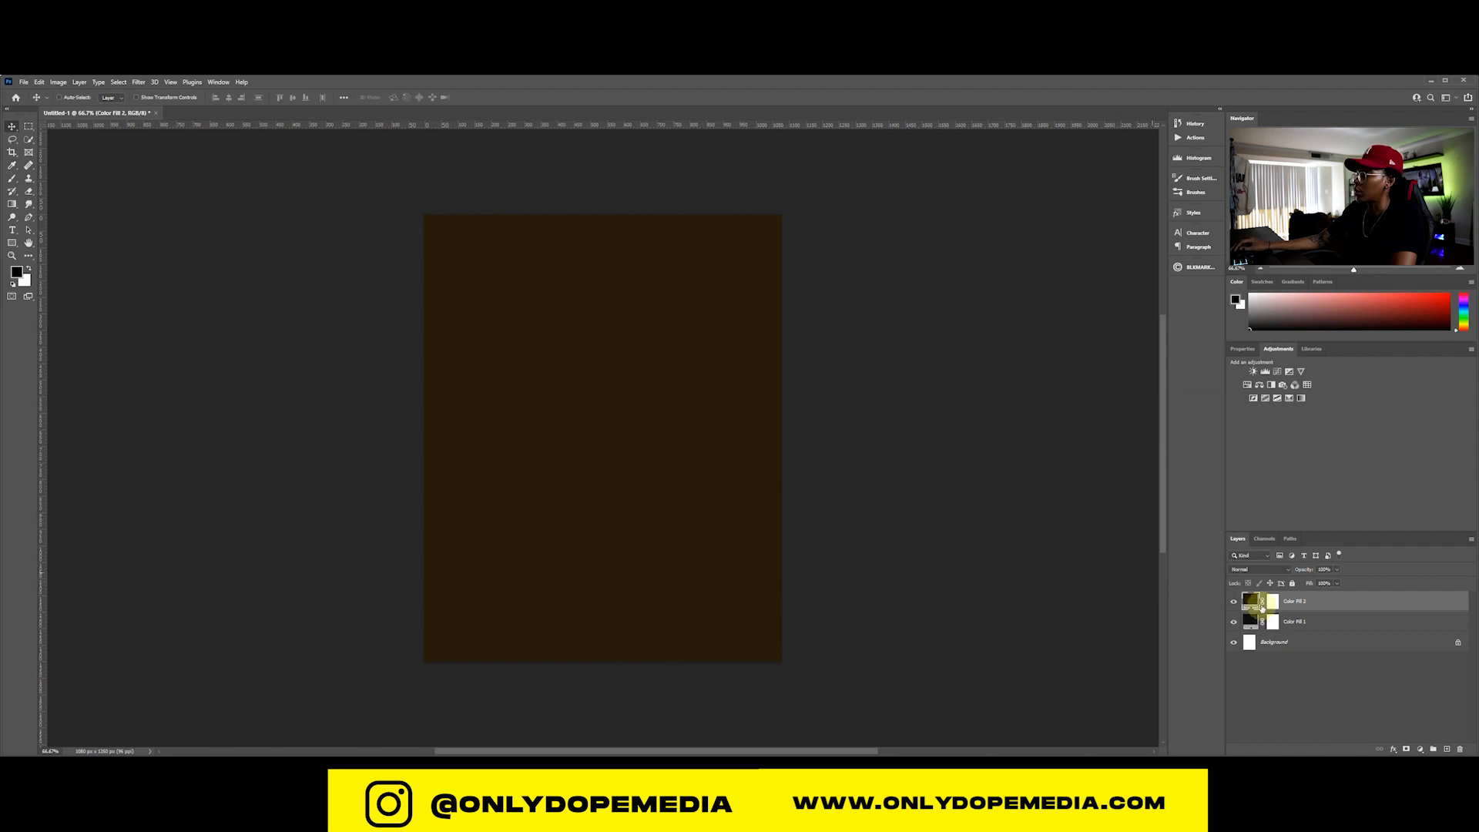
Target the Color Fill 2 layer mask and choose the Foreground to Transparent preset for the Gradient tool
{"action": "left_click", "coordinate": [1271, 603]}
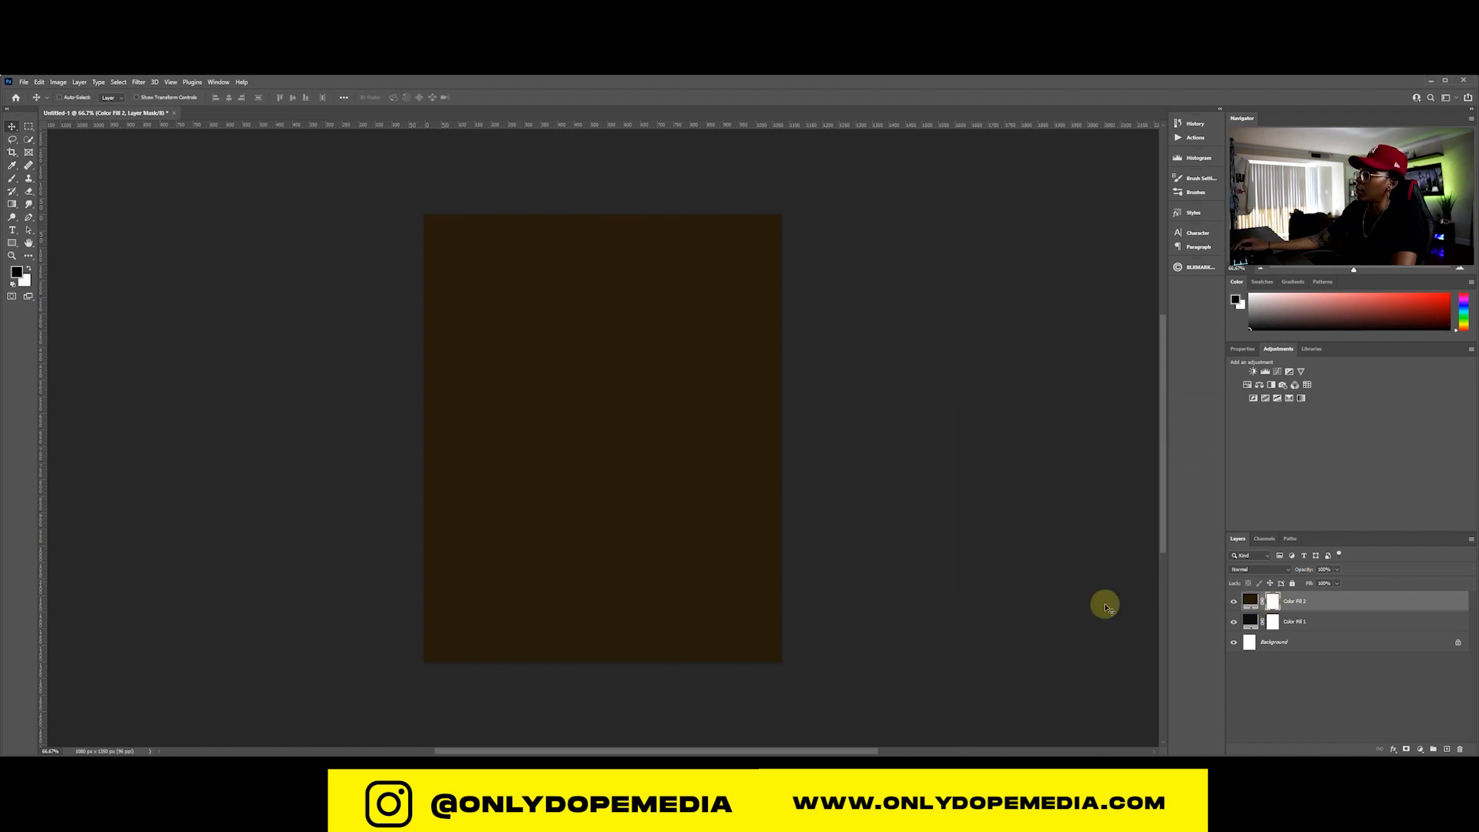
{"action": "left_click", "coordinate": [12, 204]}
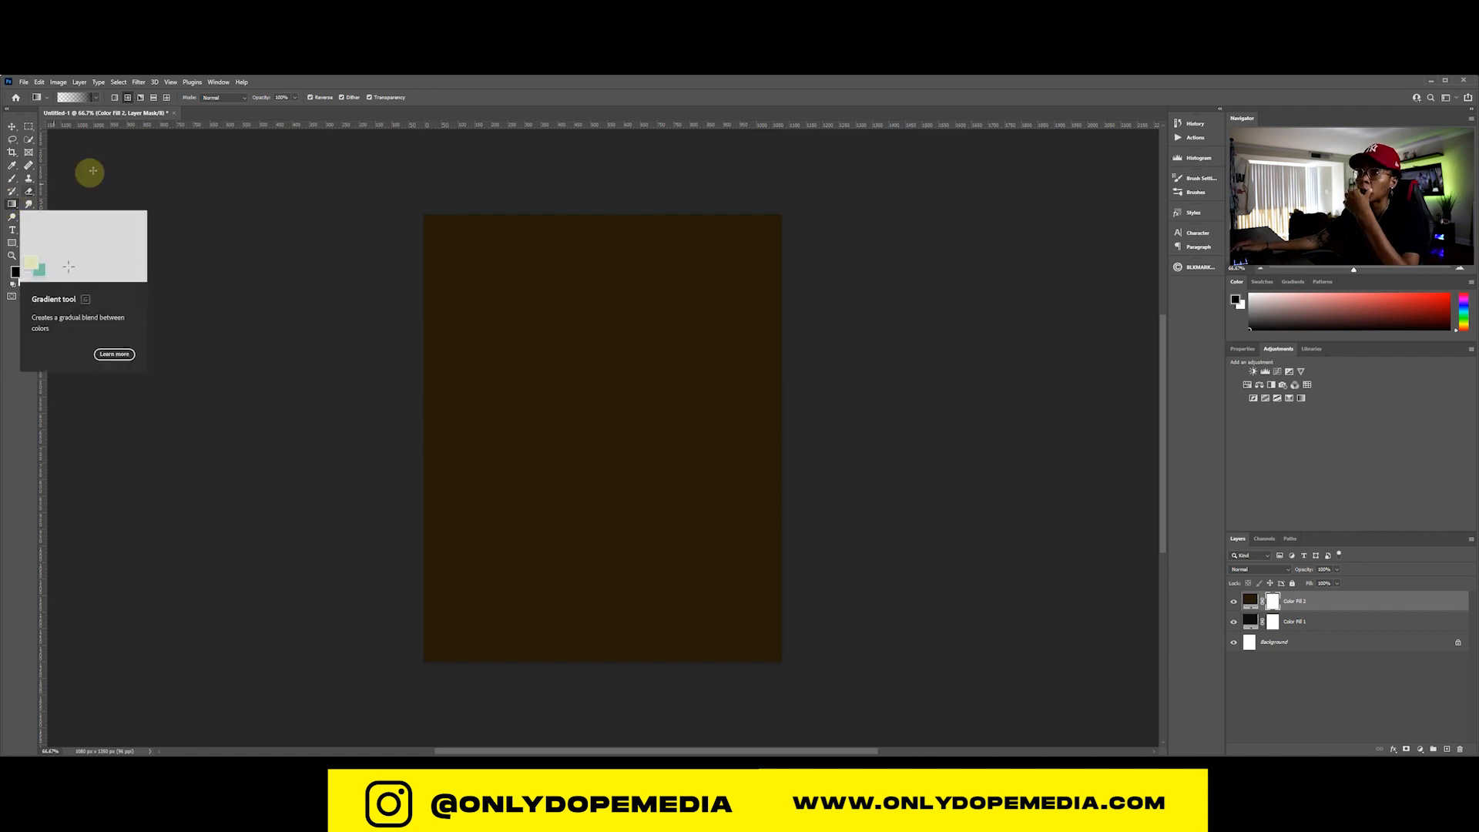
{"action": "left_click", "coordinate": [85, 98]}
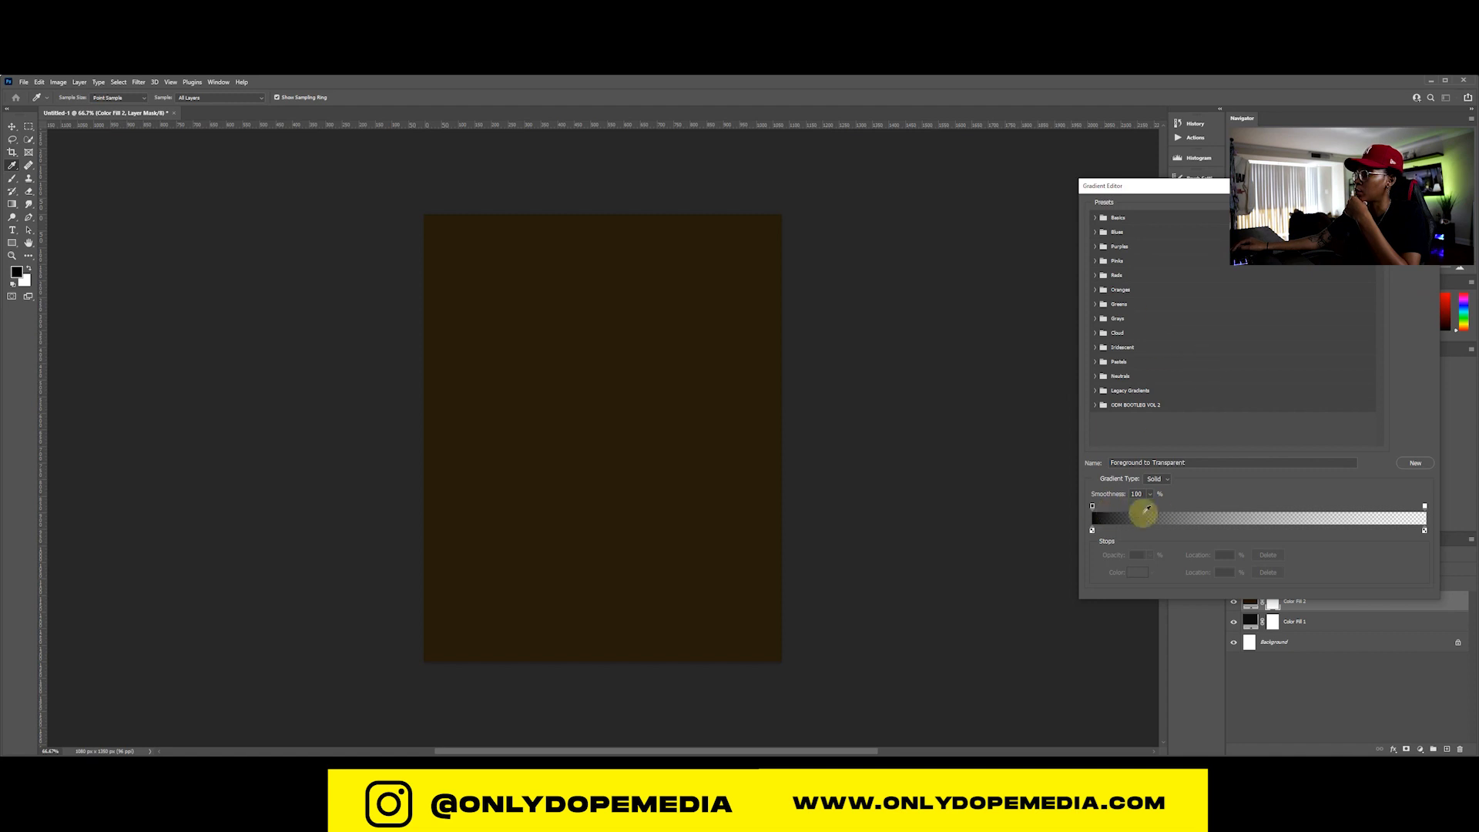
{"action": "left_click", "coordinate": [1415, 206]}
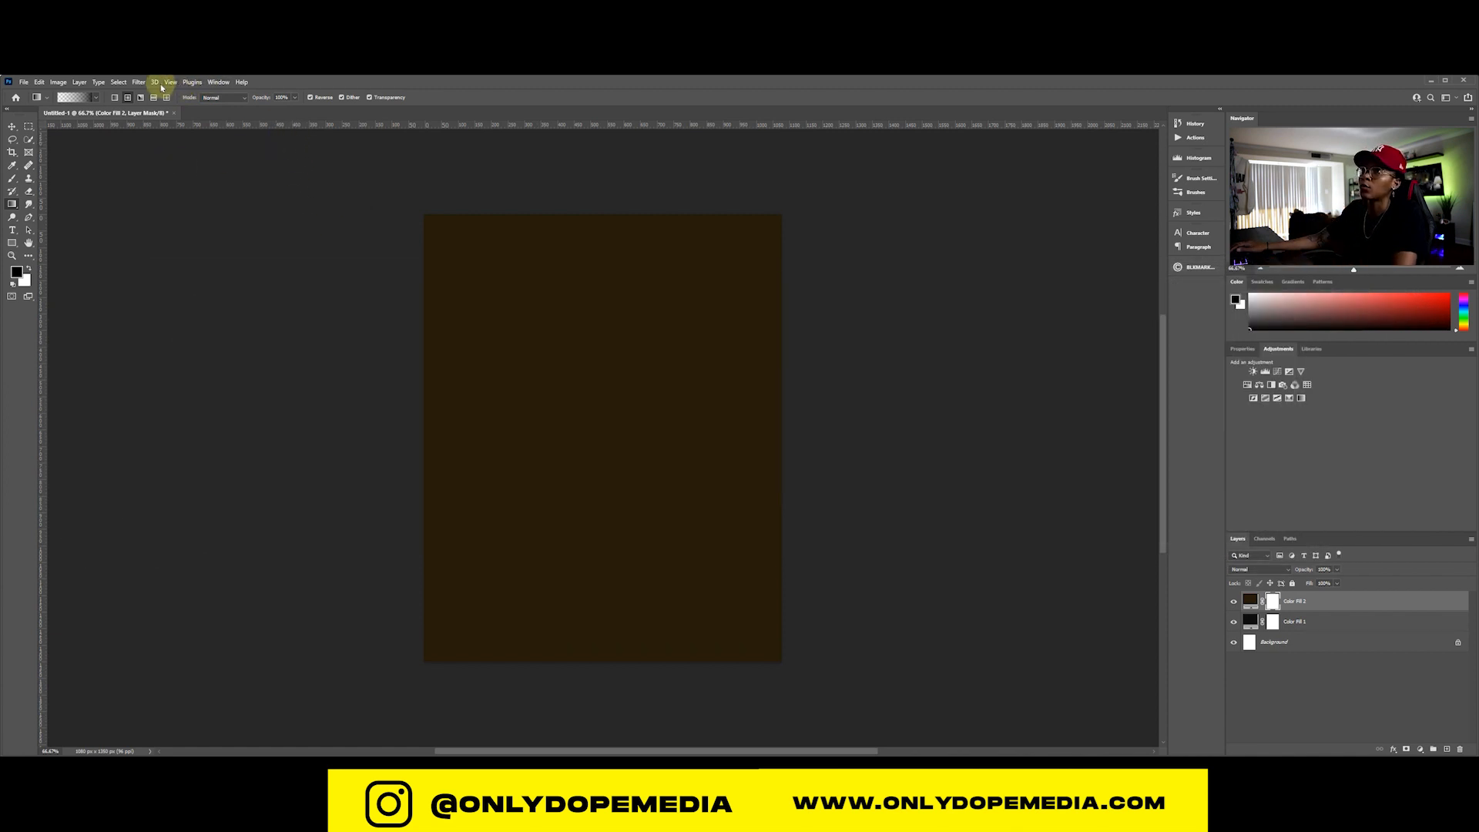
Add a vertical guide at 50% of the canvas width
{"action": "left_click", "coordinate": [168, 84]}
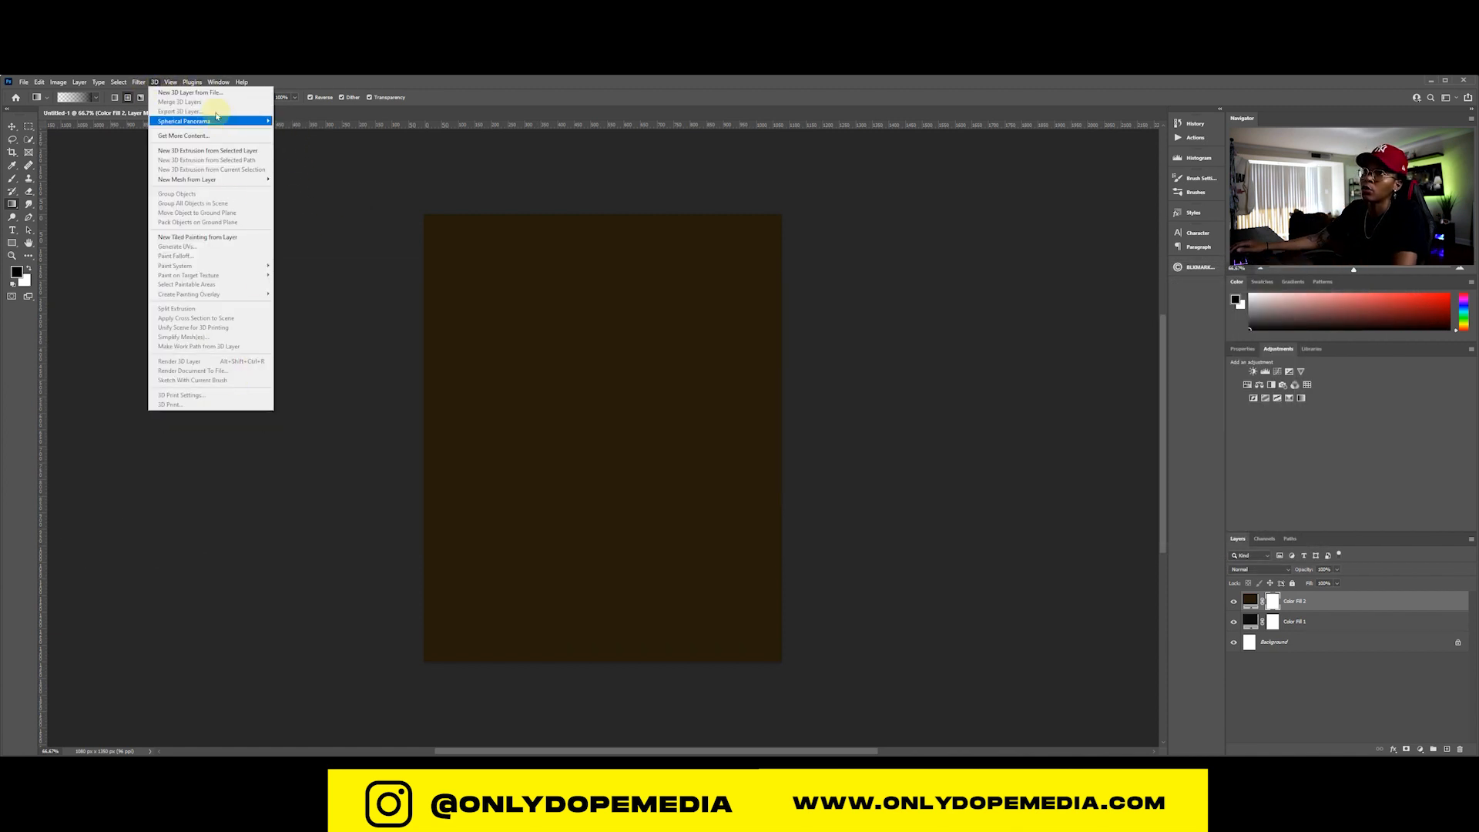
{"action": "mouse_move", "coordinate": [164, 85]}
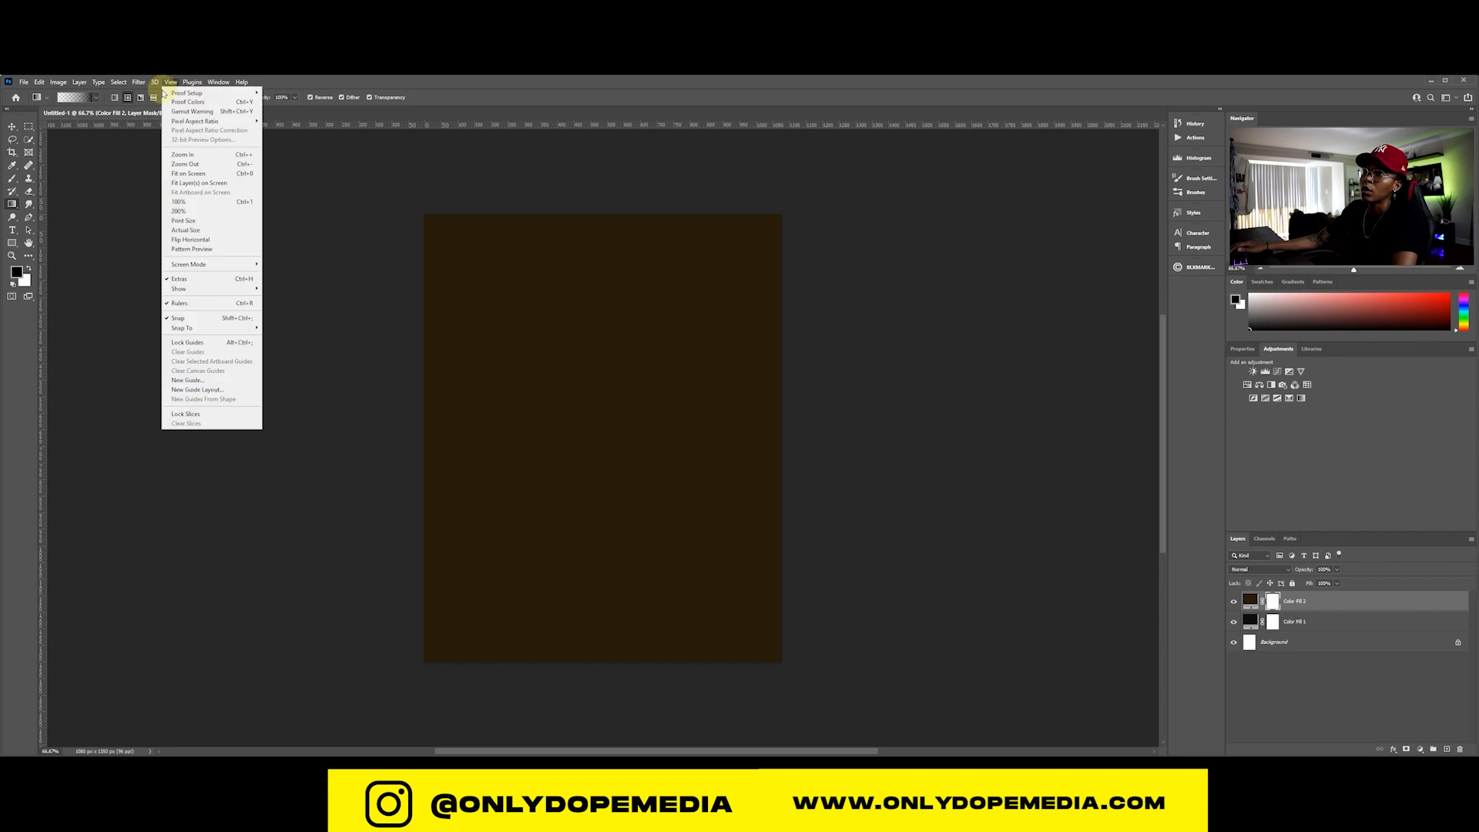
{"action": "left_click", "coordinate": [184, 381]}
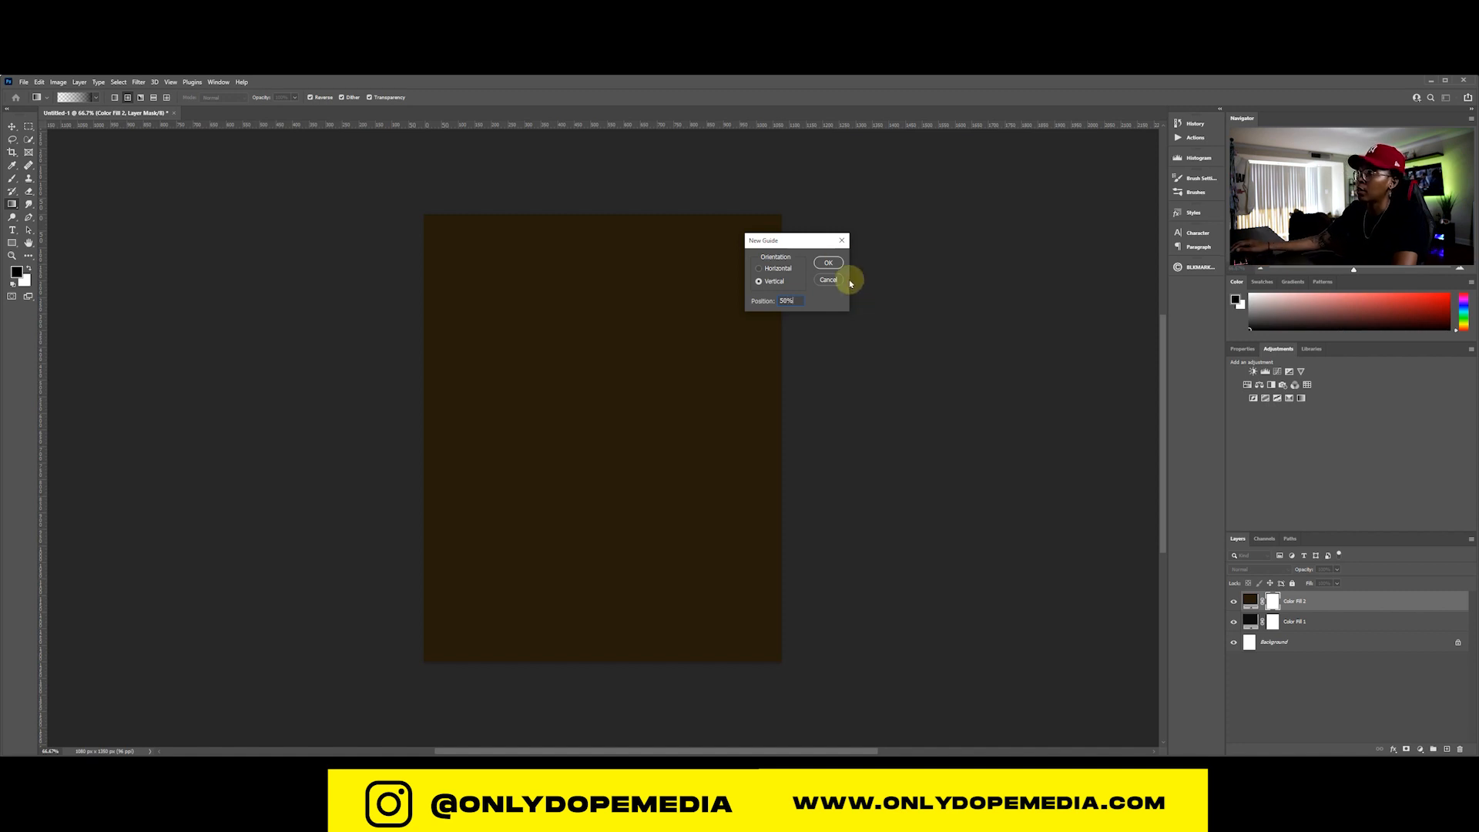
{"action": "left_click", "coordinate": [828, 263]}
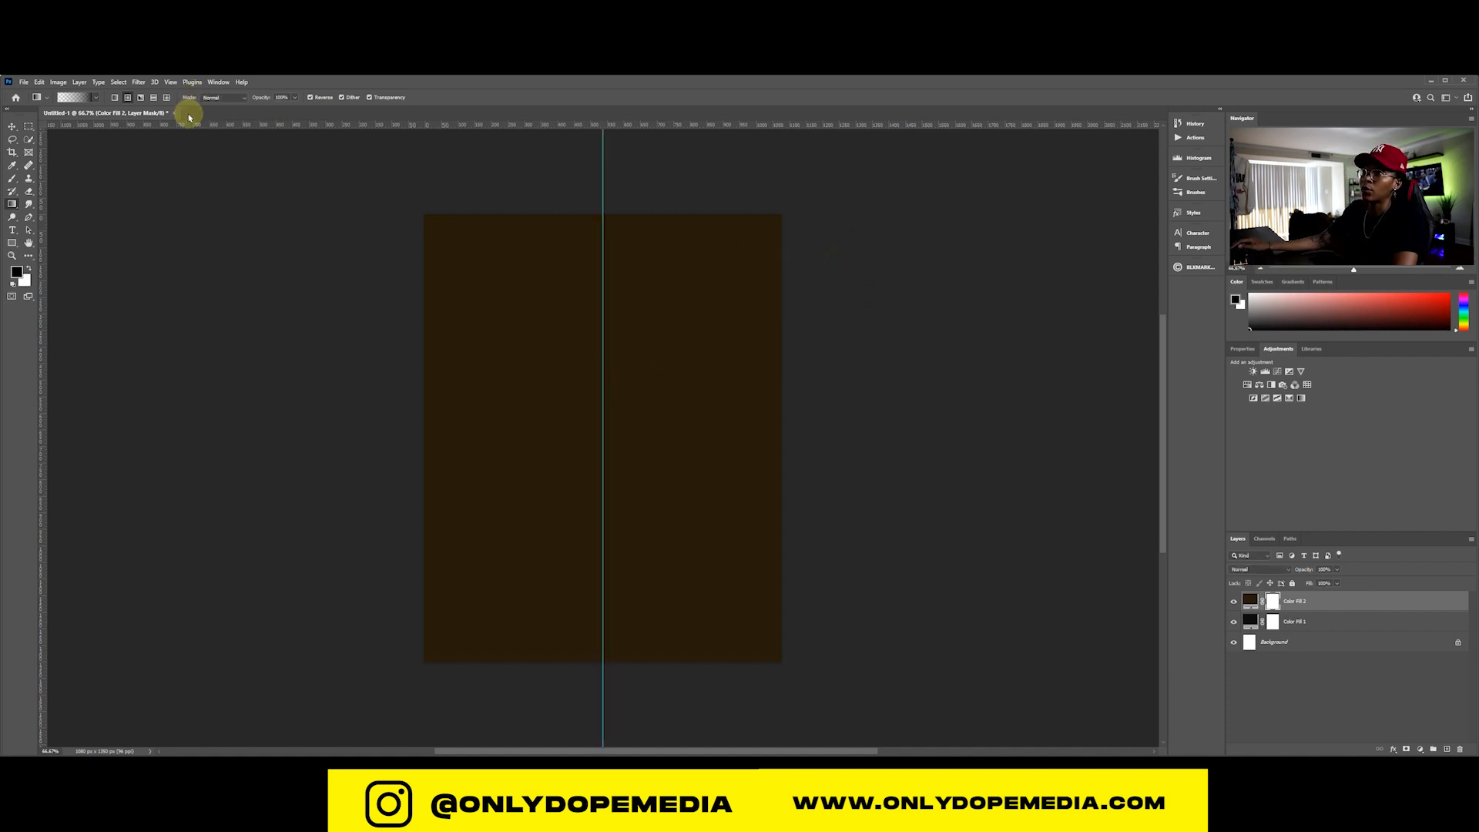
Add a horizontal guide at 50% of the canvas height
{"action": "left_click", "coordinate": [171, 82]}
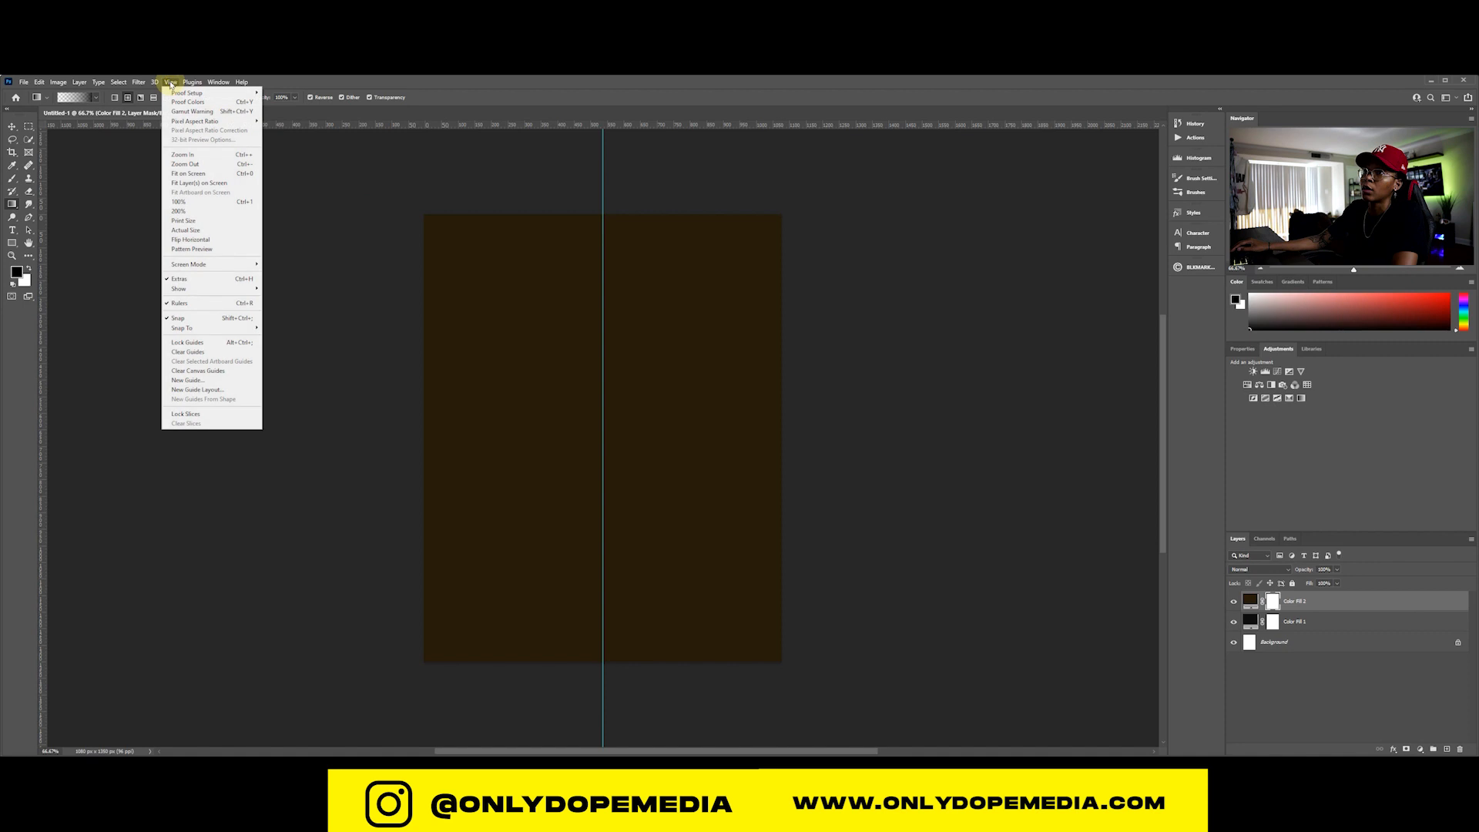
{"action": "left_click", "coordinate": [188, 381]}
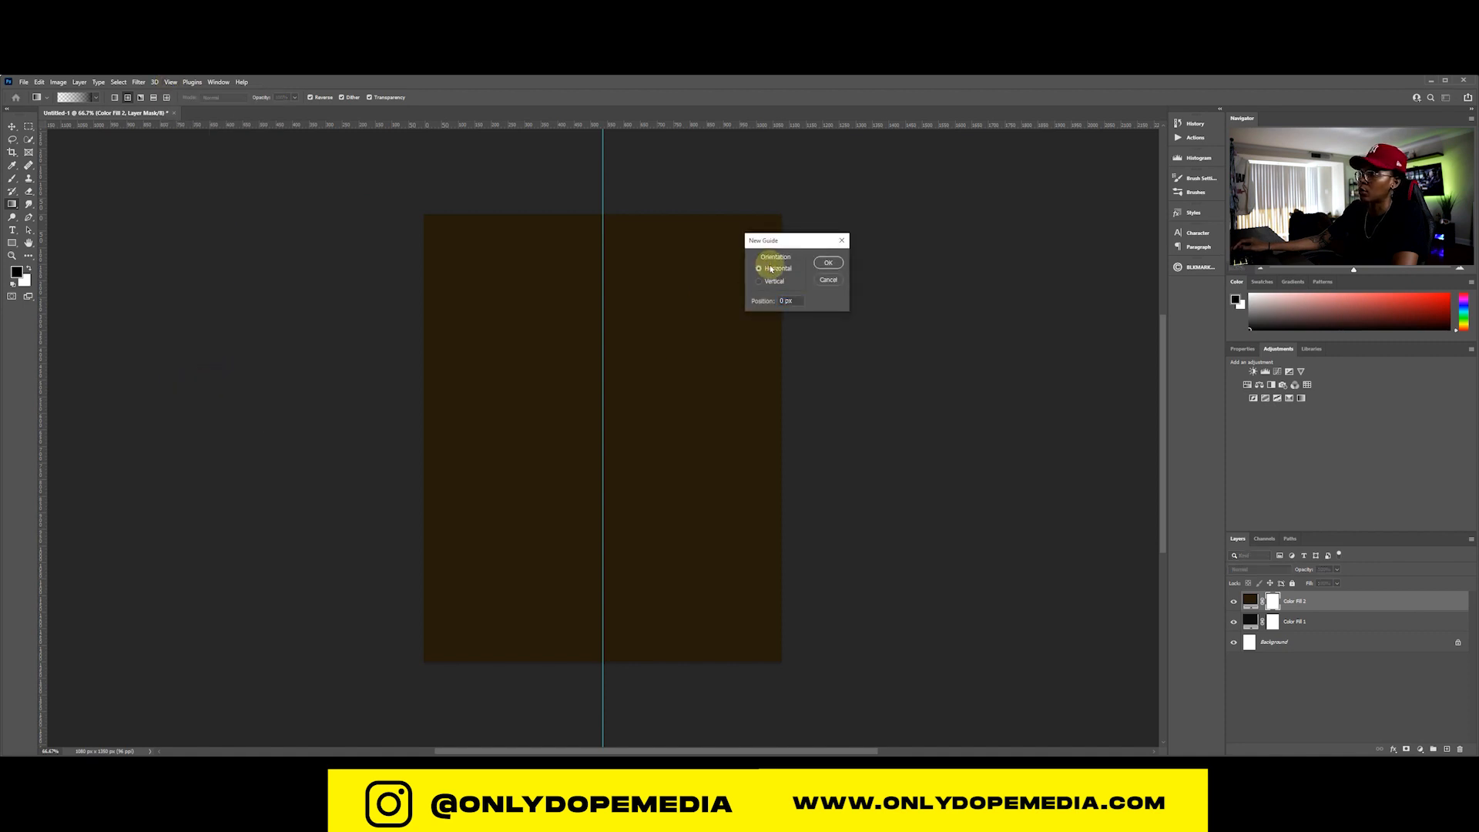
{"action": "left_click", "coordinate": [796, 302]}
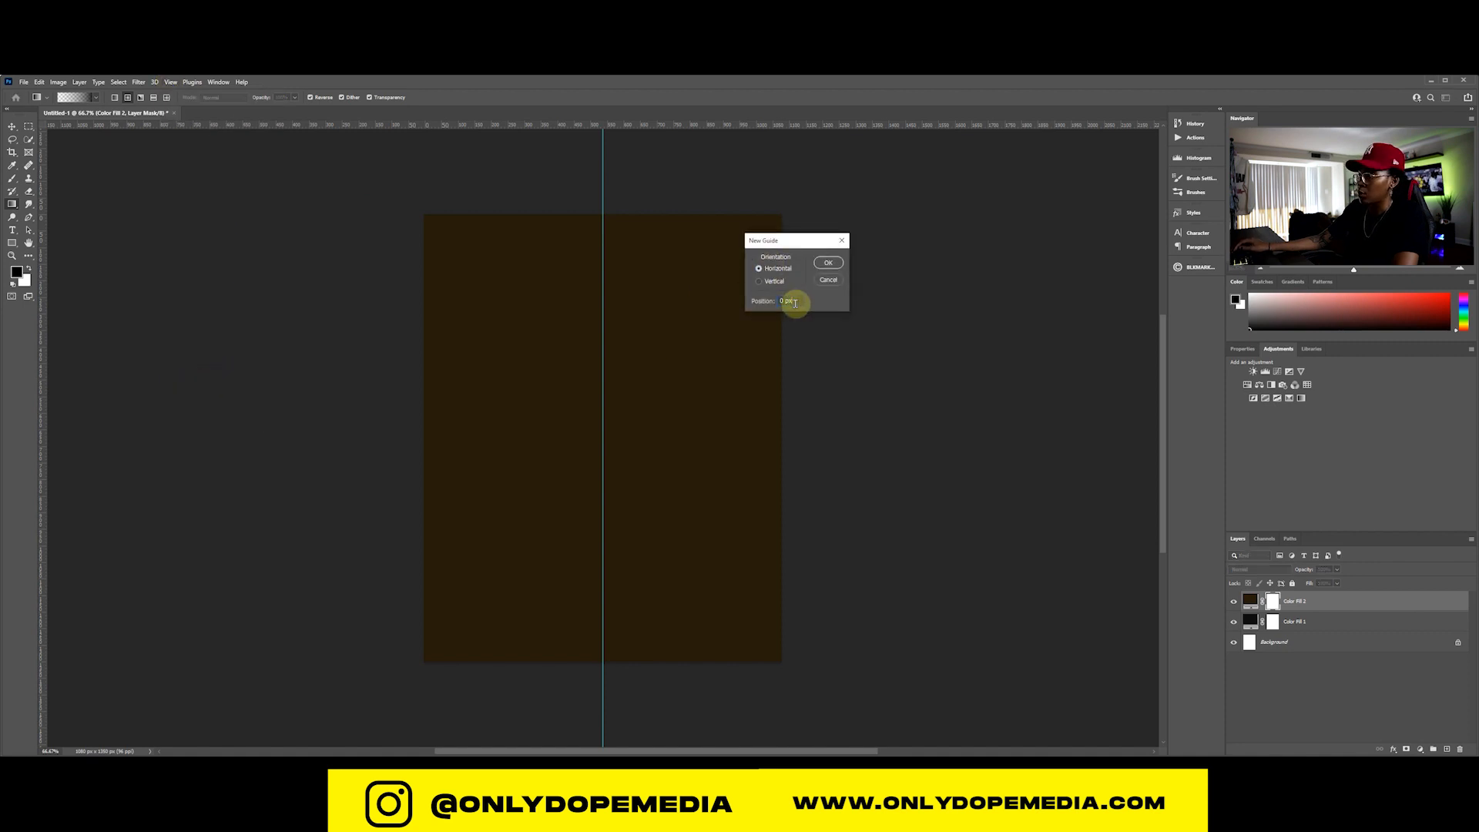
{"action": "left_click_drag", "start_coordinate": [796, 303], "coordinate": [767, 301]}
{"action": "type", "text": "50"}
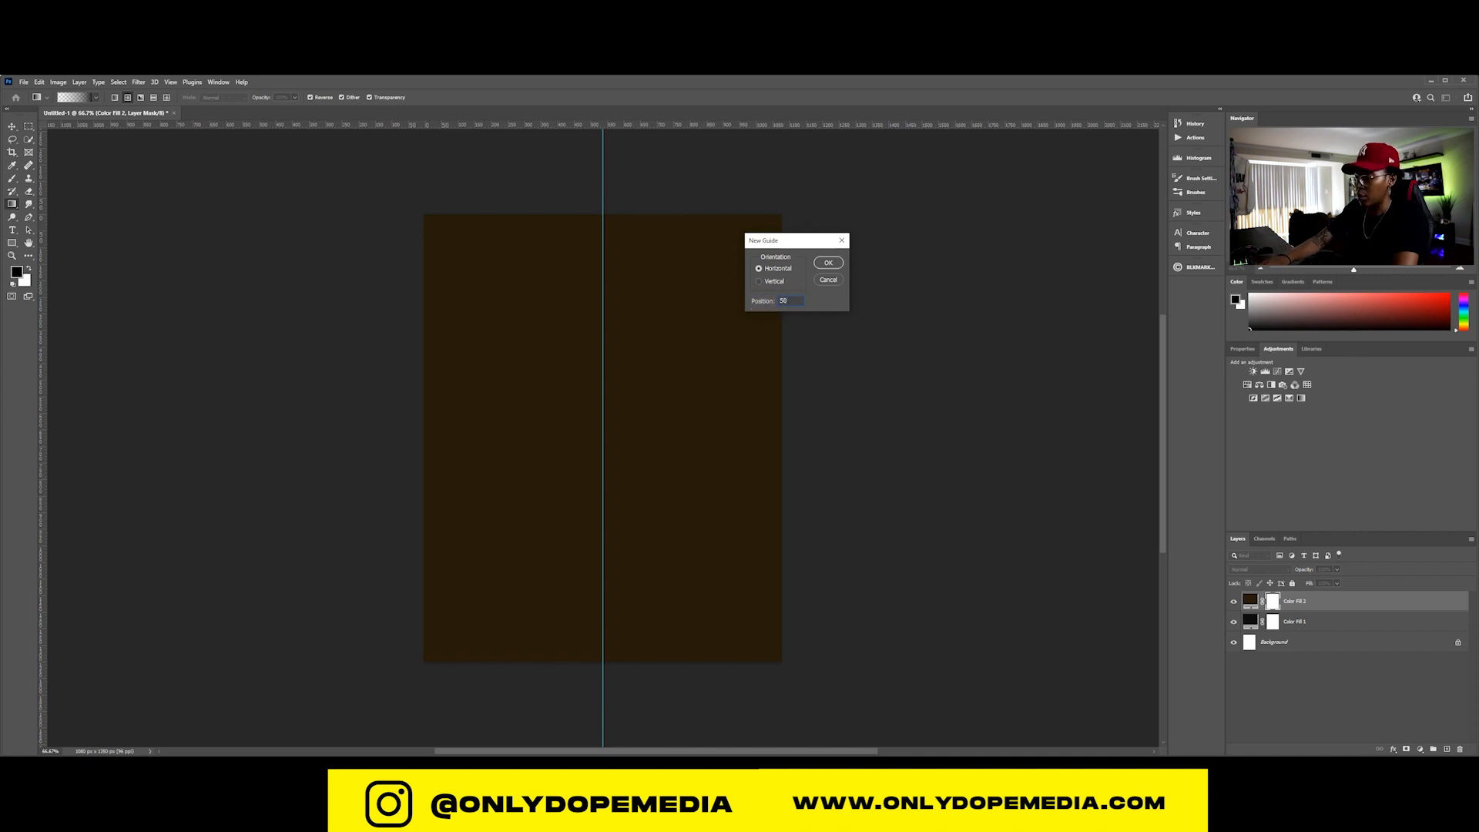
{"action": "key", "text": "Return"}
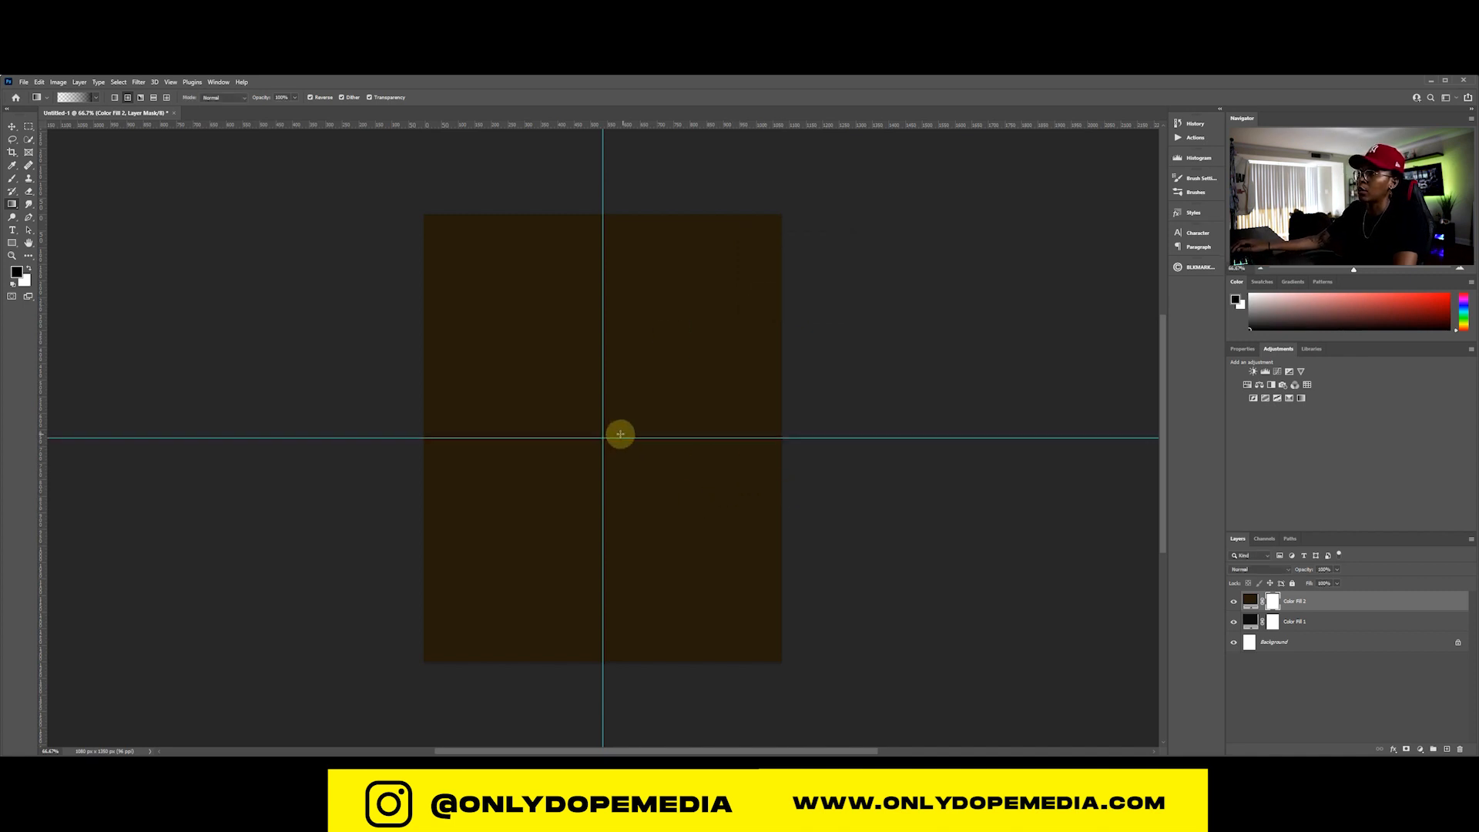
Try two larger reversed radial gradients on the Color Fill 2 mask from the guide intersection, undoing each
{"action": "mouse_move", "coordinate": [603, 438]}
{"action": "left_mouse_down"}
{"action": "mouse_move", "coordinate": [948, 734]}
{"action": "mouse_move", "coordinate": [954, 759]}
{"action": "mouse_move", "coordinate": [961, 721]}
{"action": "left_mouse_up"}
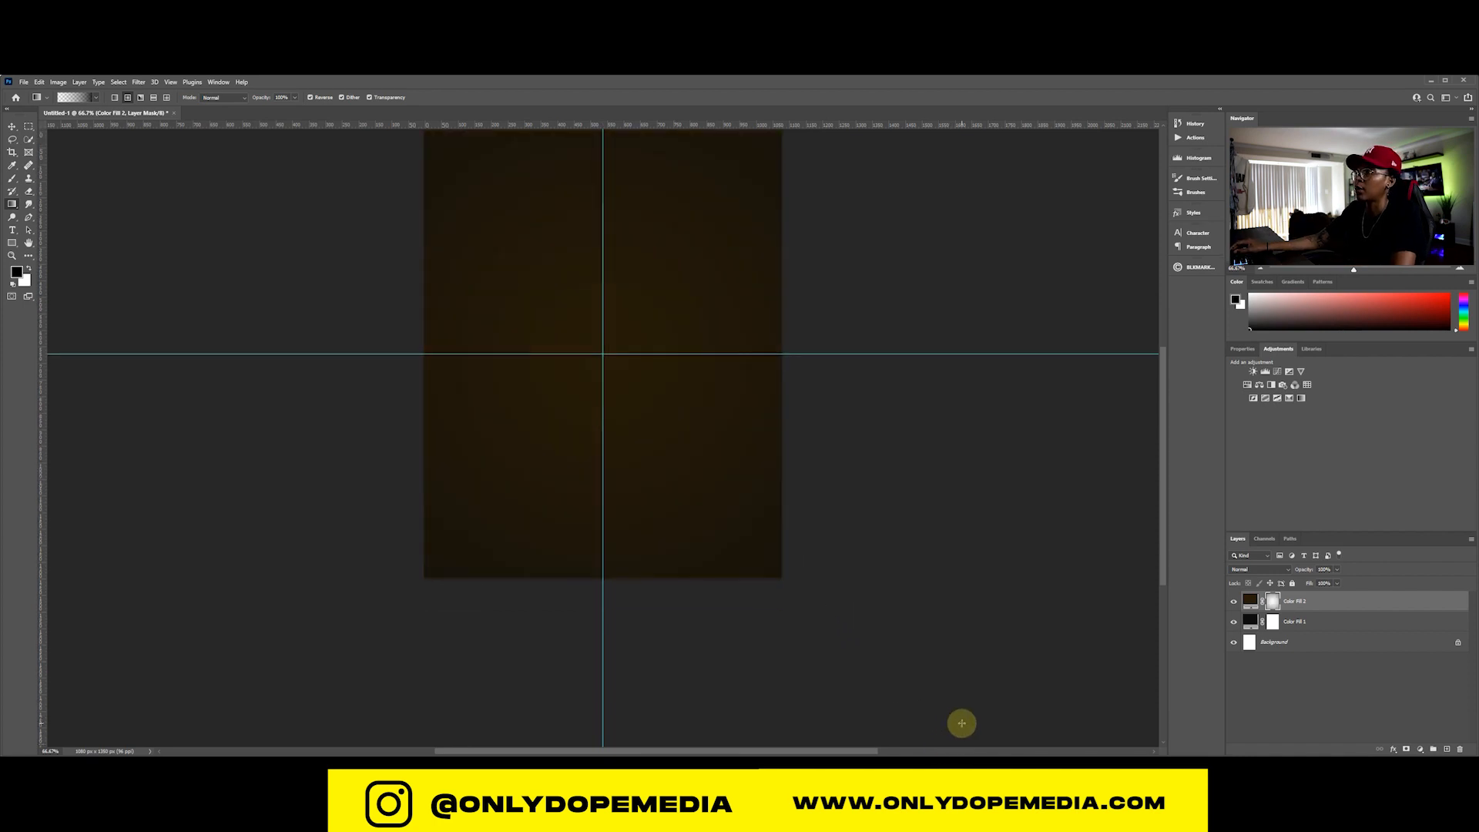
{"action": "scroll", "coordinate": [927, 673], "scroll_direction": "up", "scroll_amount": 2}
{"action": "scroll", "coordinate": [927, 673], "scroll_direction": "up", "scroll_amount": 1}
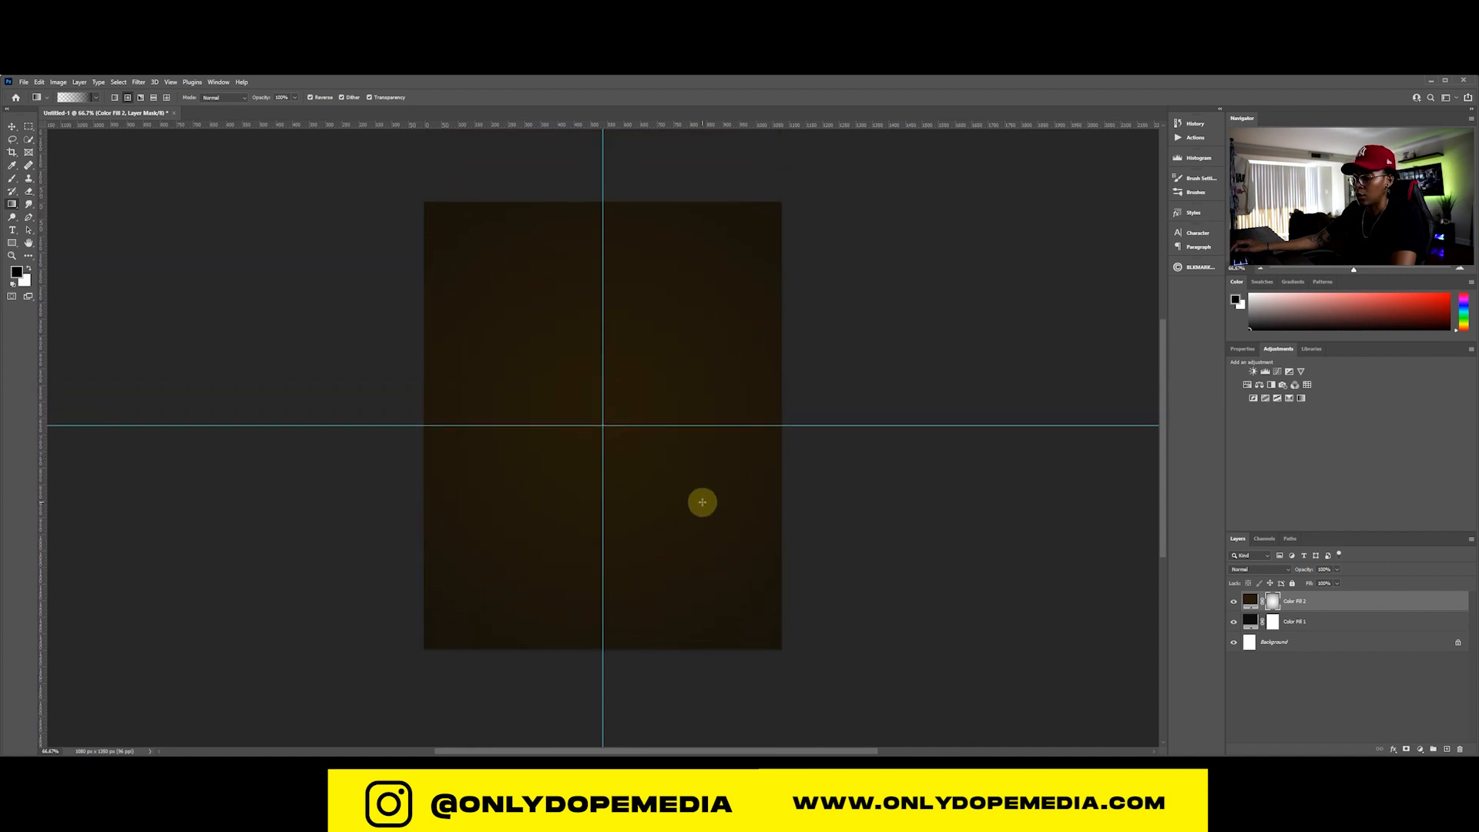
{"action": "key", "text": "ctrl+z"}
{"action": "left_click_drag", "start_coordinate": [603, 426], "coordinate": [745, 614]}
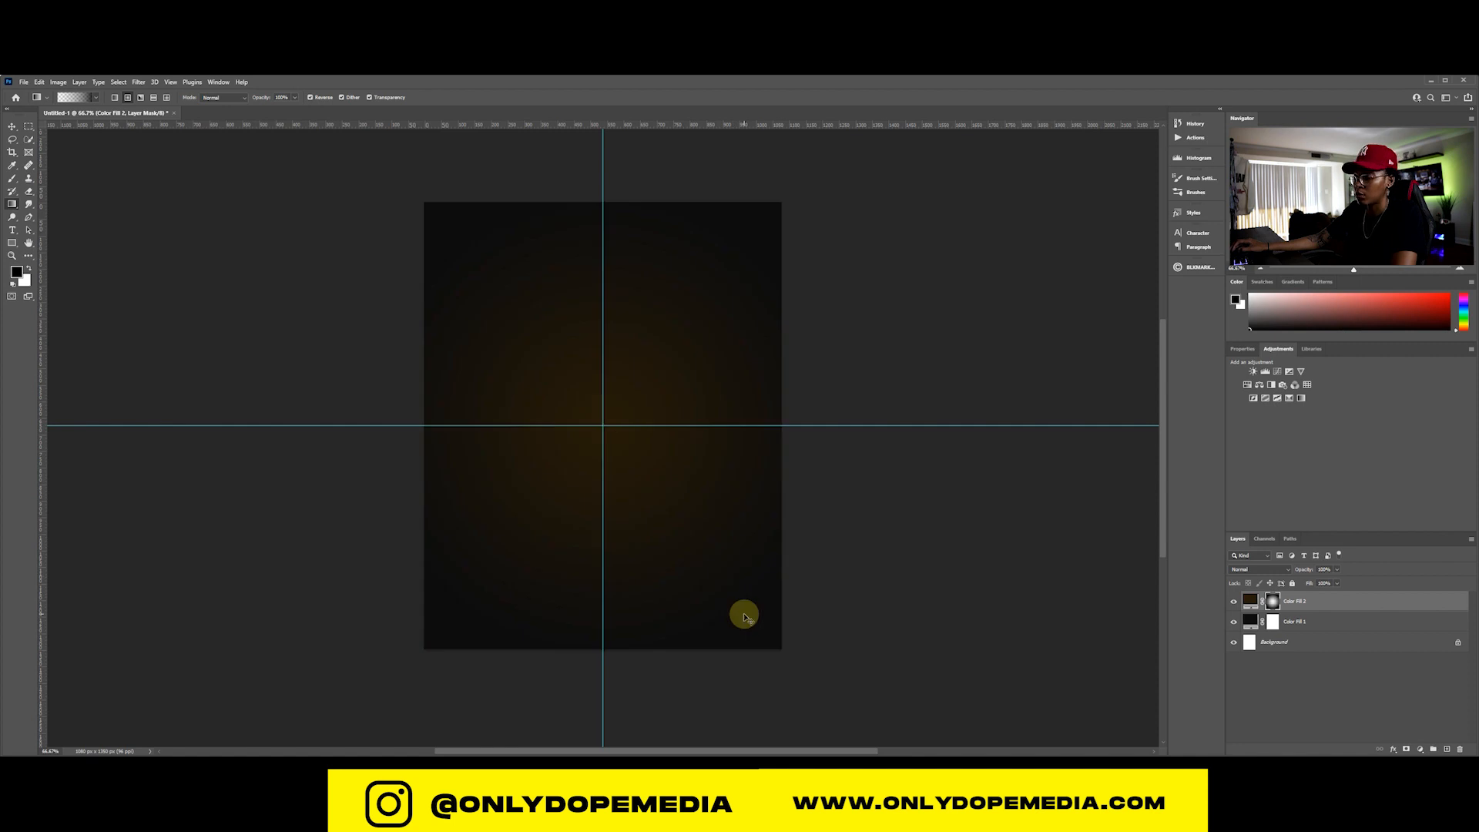
{"action": "key", "text": "ctrl+z"}
Draw a radial gradient on the Color Fill 2 mask from the guide intersection about two-thirds of the way to the lower-right canvas corner
{"action": "left_click_drag", "start_coordinate": [605, 428], "coordinate": [724, 577]}
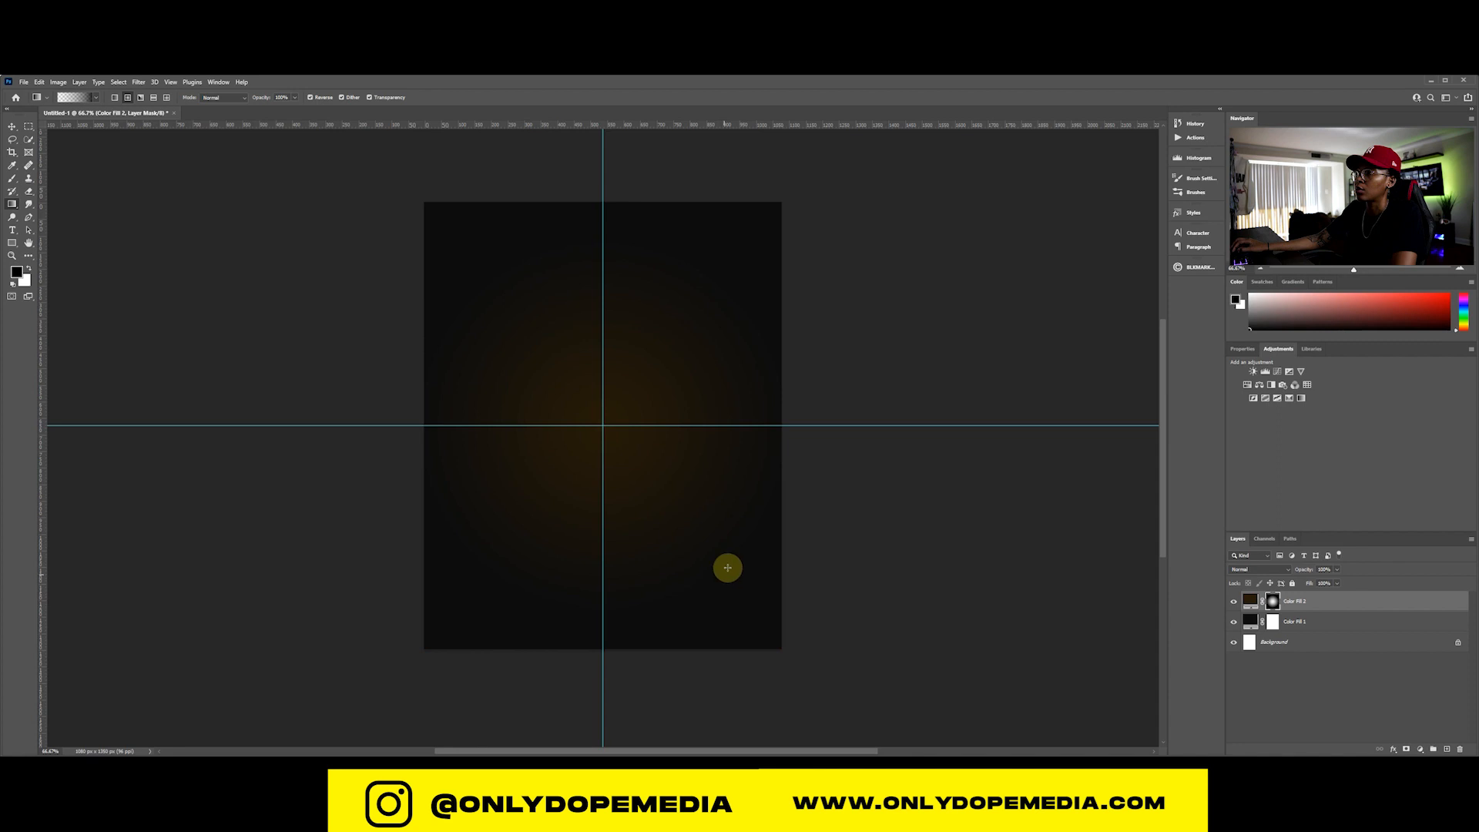
{"action": "scroll", "coordinate": [727, 568], "scroll_direction": "up", "scroll_amount": 2}
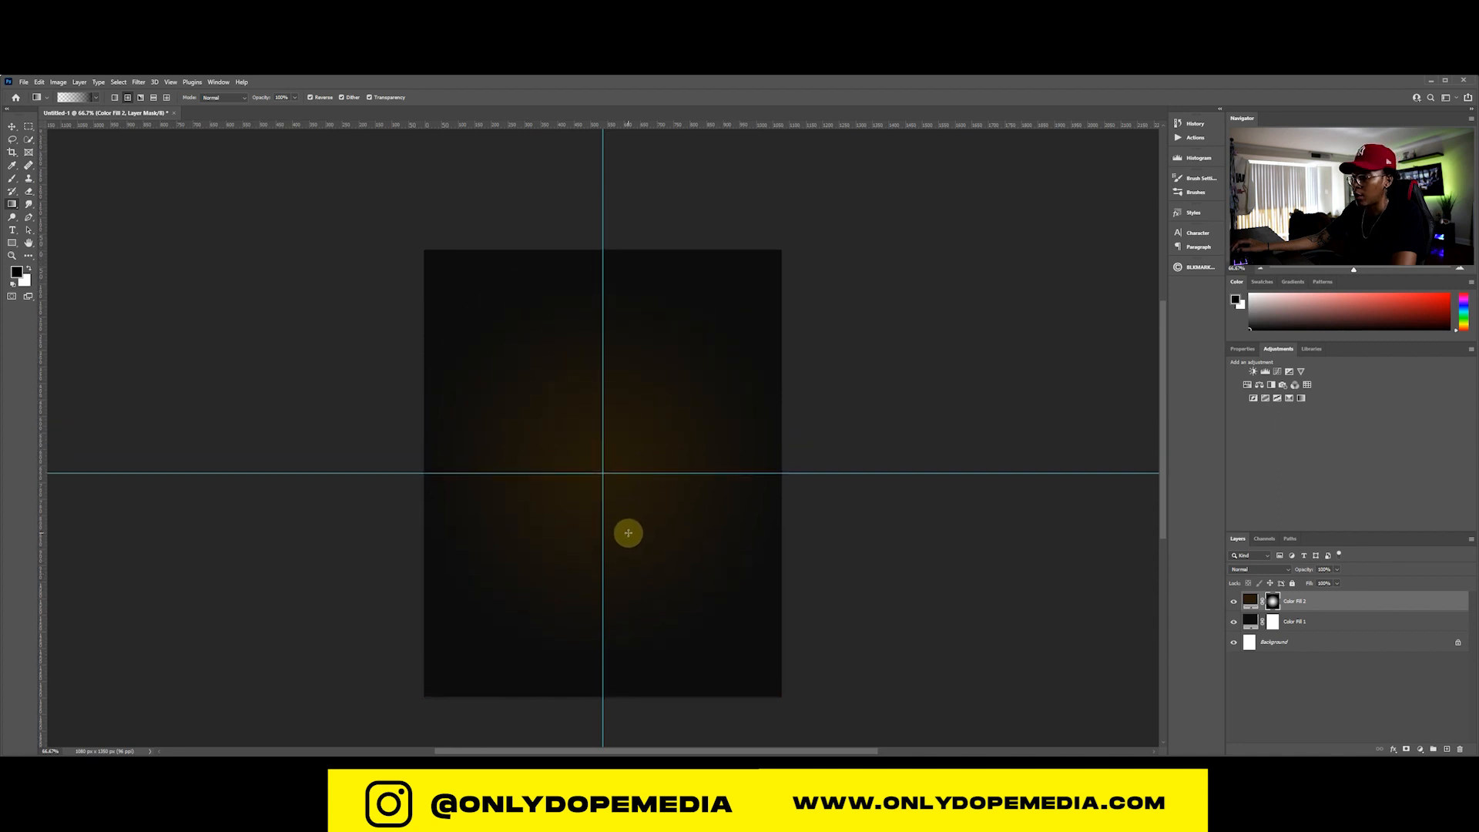
{"action": "key", "text": "v"}
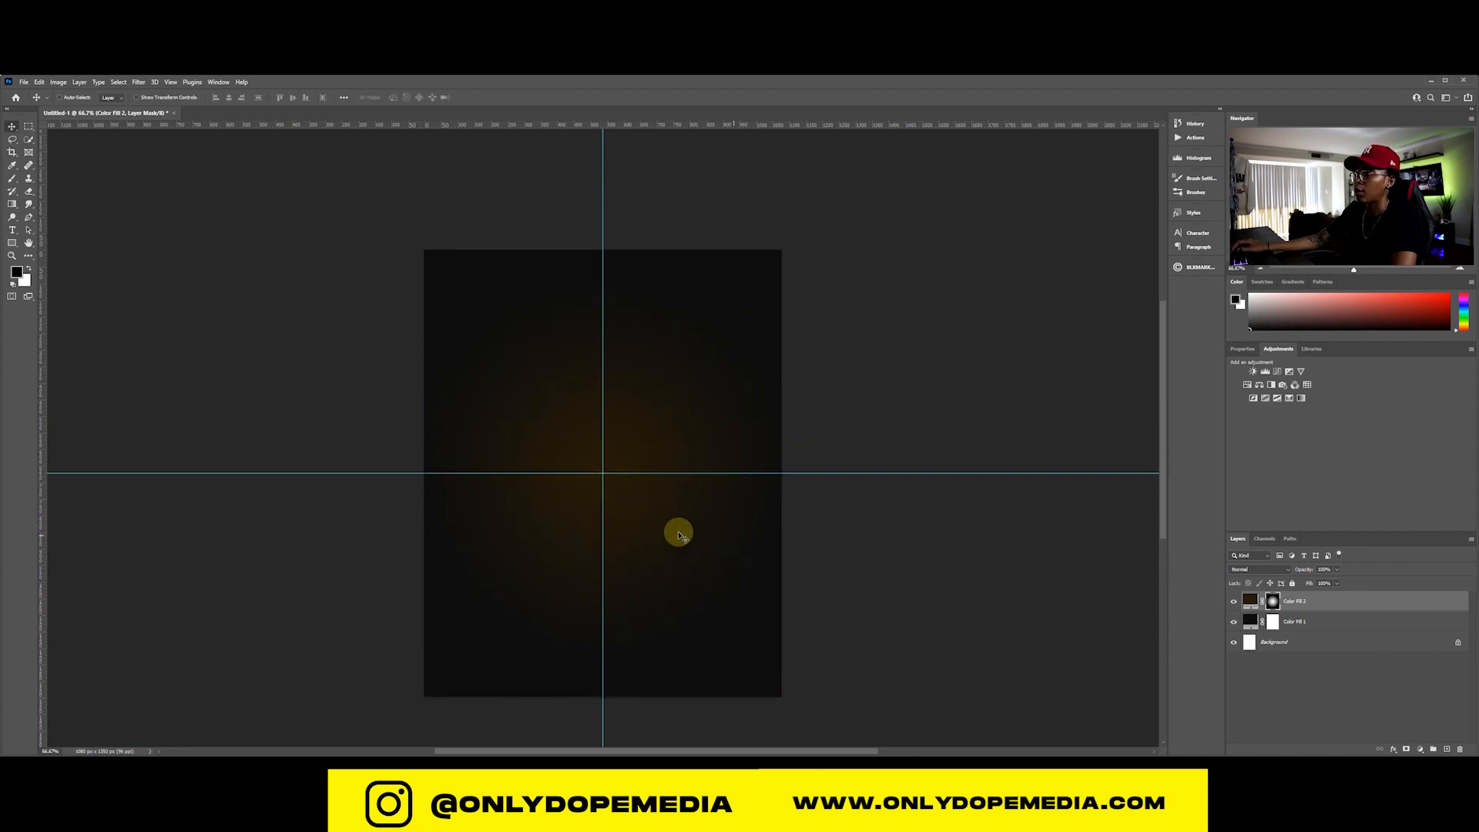
Clear all guides from the canvas and save the document as WOLF.psd
{"action": "left_click", "coordinate": [170, 83]}
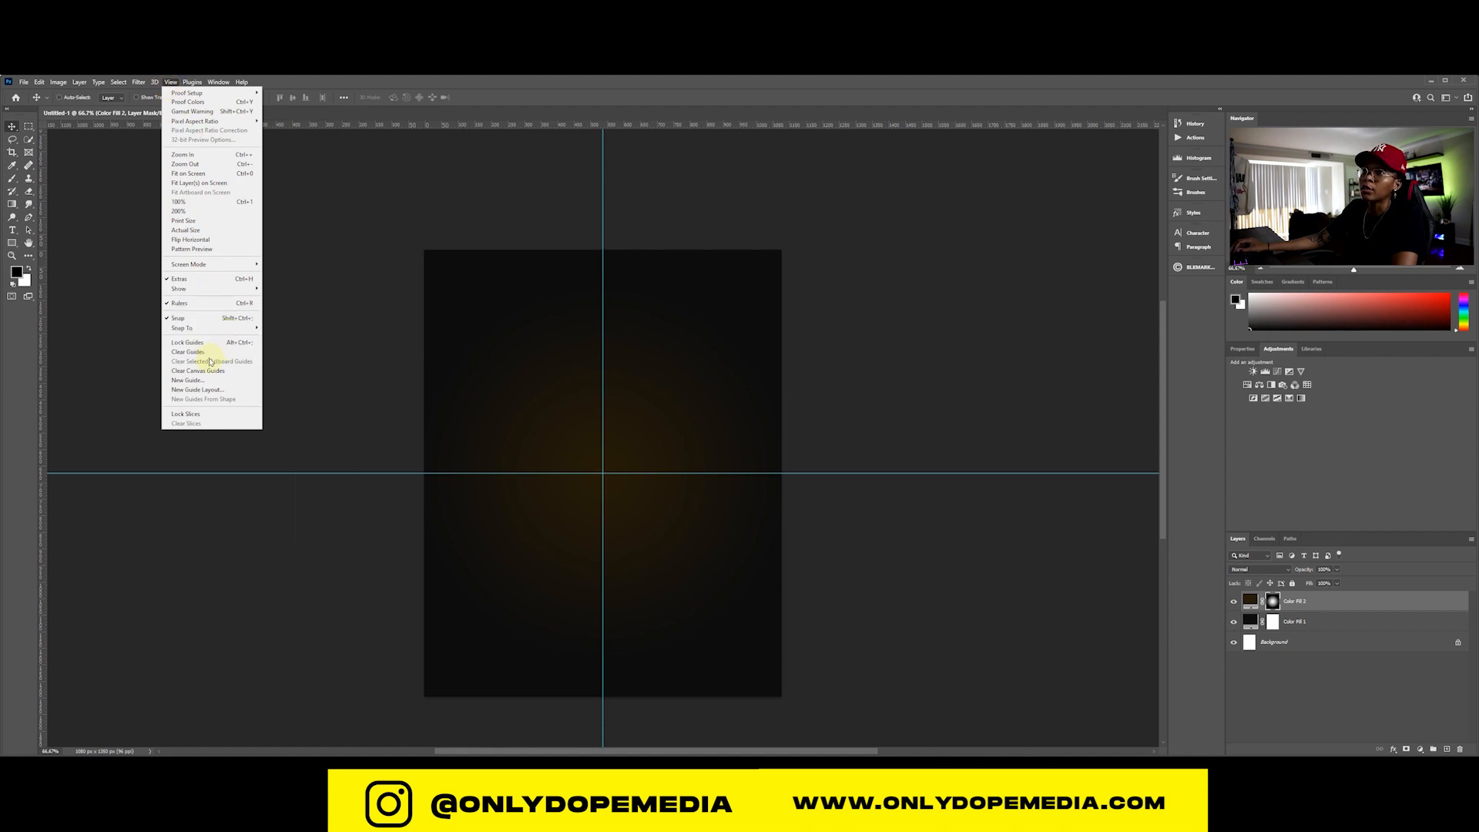
{"action": "left_click", "coordinate": [211, 352]}
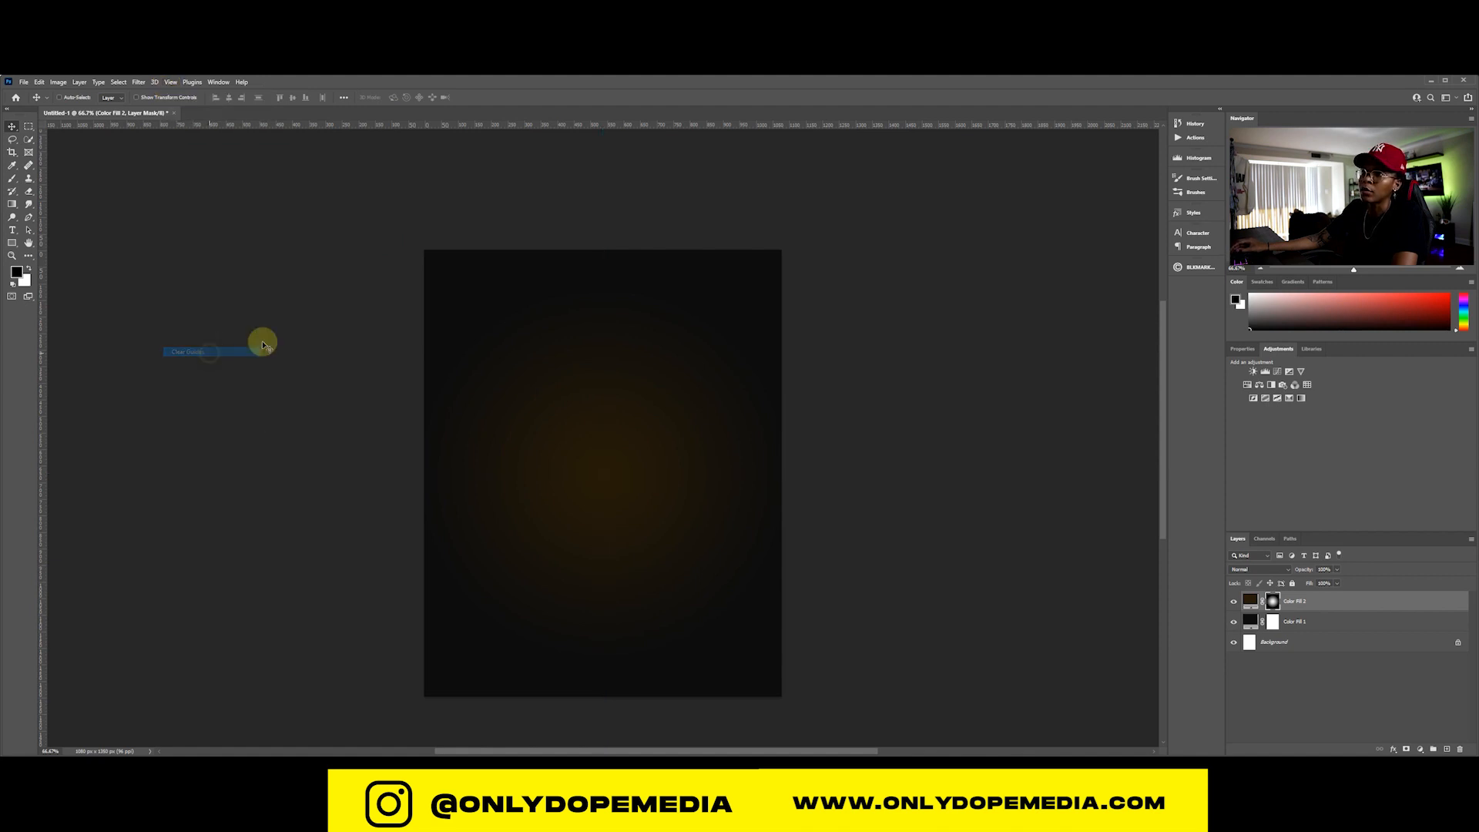
{"action": "scroll", "coordinate": [651, 330], "scroll_direction": "down", "scroll_amount": 2}
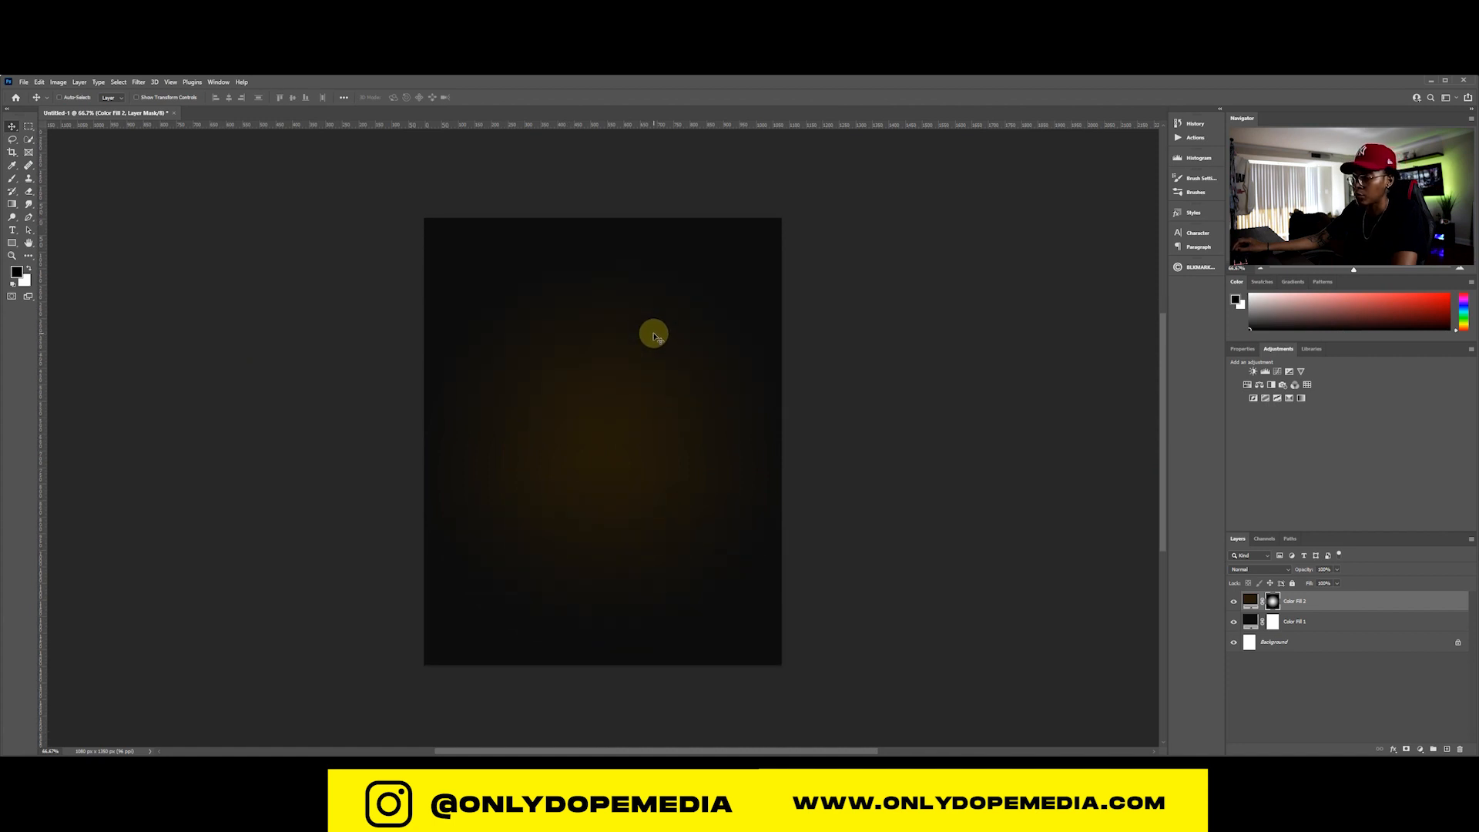
{"action": "key", "text": "ctrl+s"}
Add a new layer above Color Fill 2 and set the Gradient tool to white foreground with Reverse off
{"action": "left_click", "coordinate": [1447, 749]}
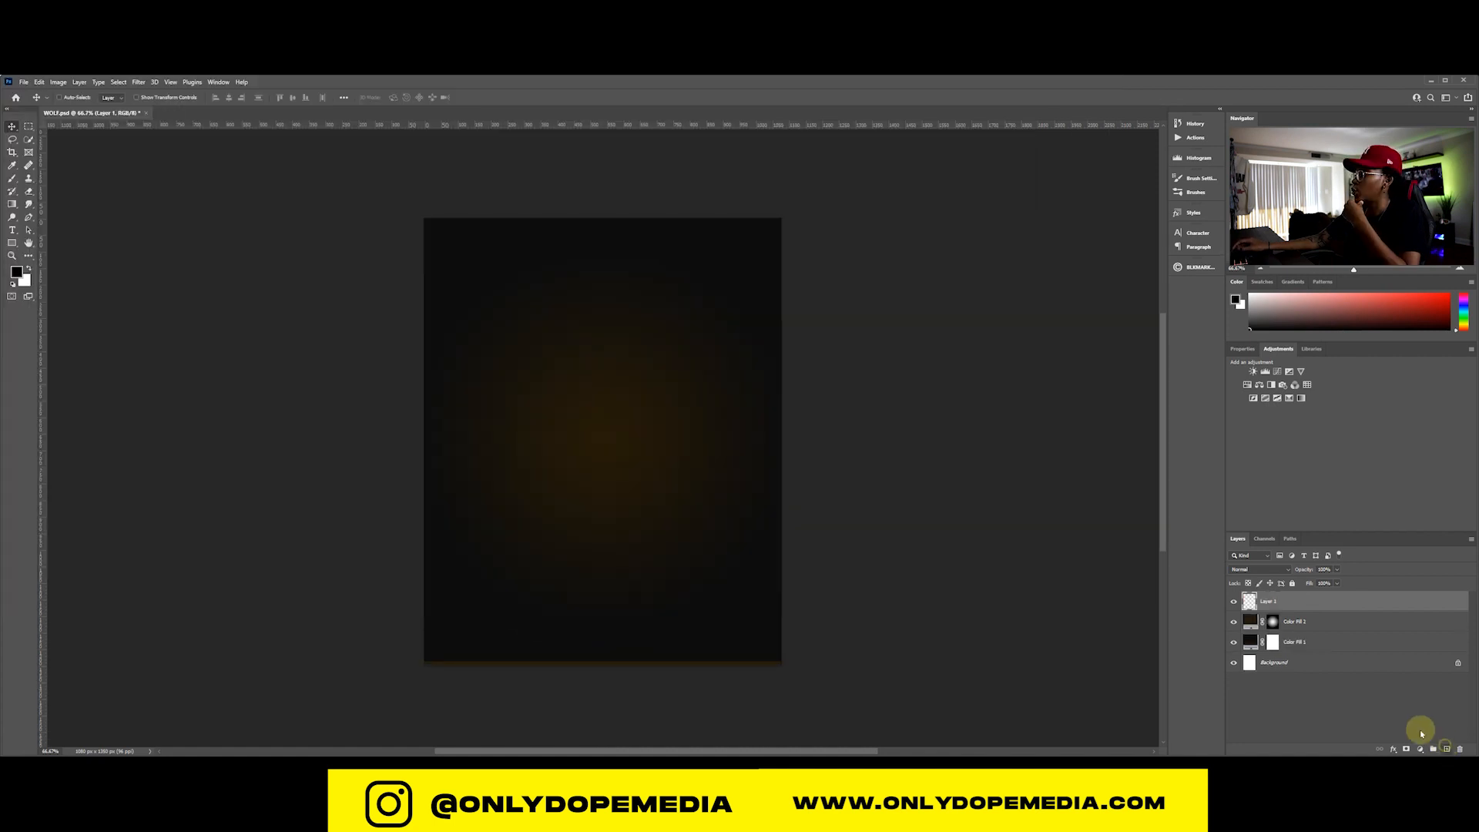
{"action": "left_click", "coordinate": [12, 204]}
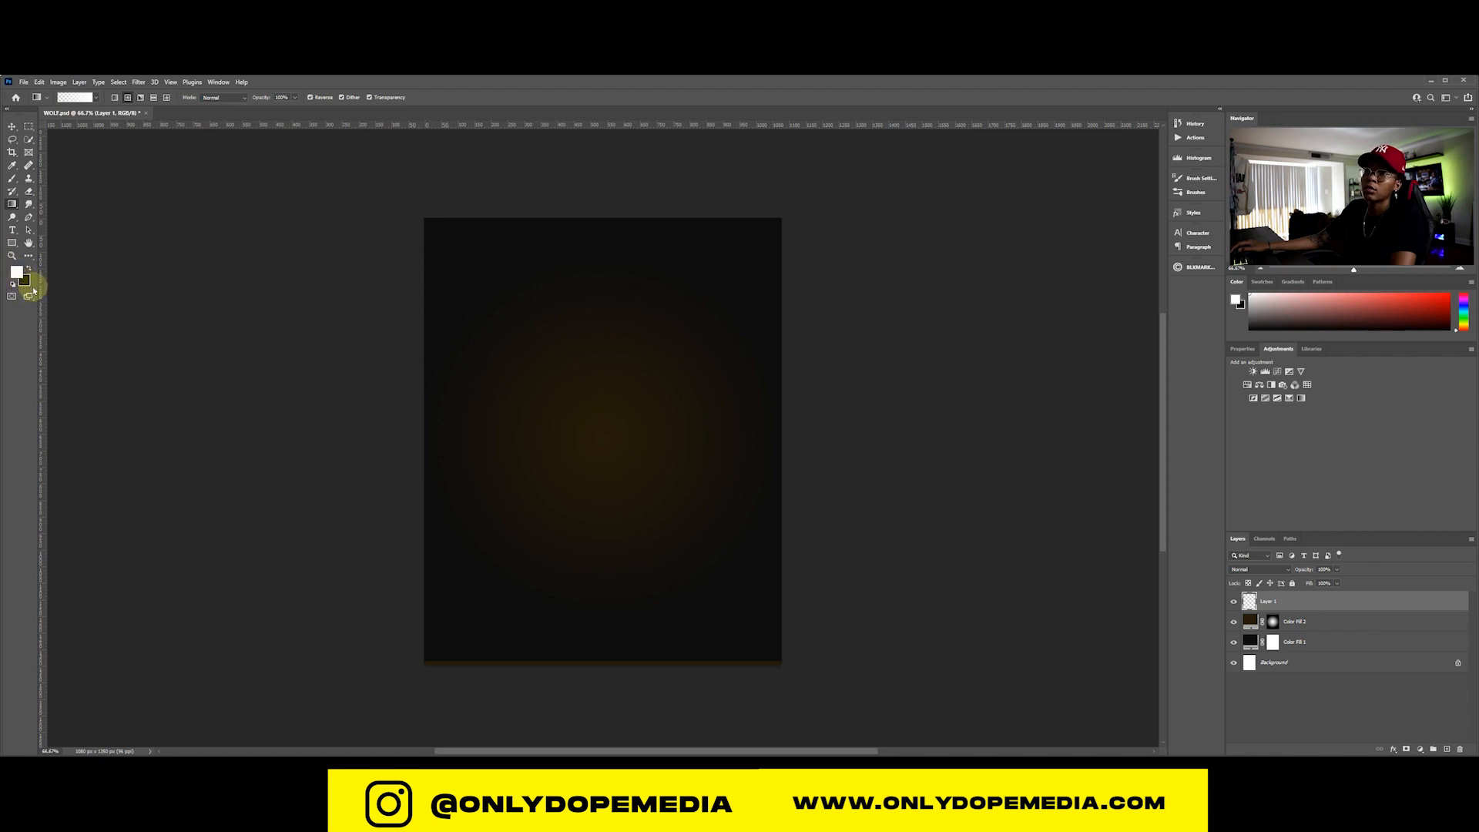
{"action": "left_click", "coordinate": [311, 98]}
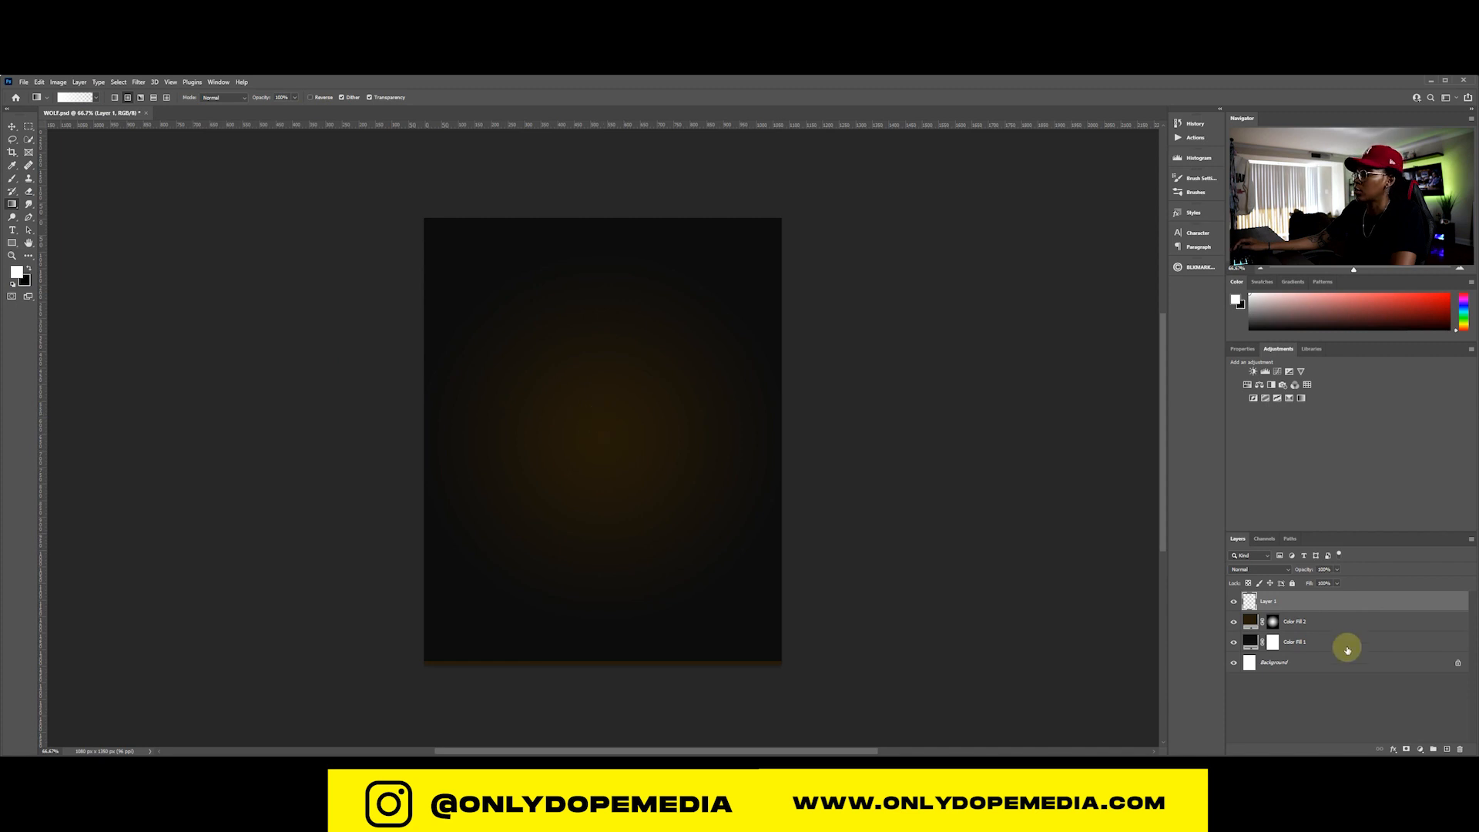
Move the Color Fill 2 mask slightly downward to hide the brown strip along the canvas's bottom edge
{"action": "left_click", "coordinate": [1273, 621]}
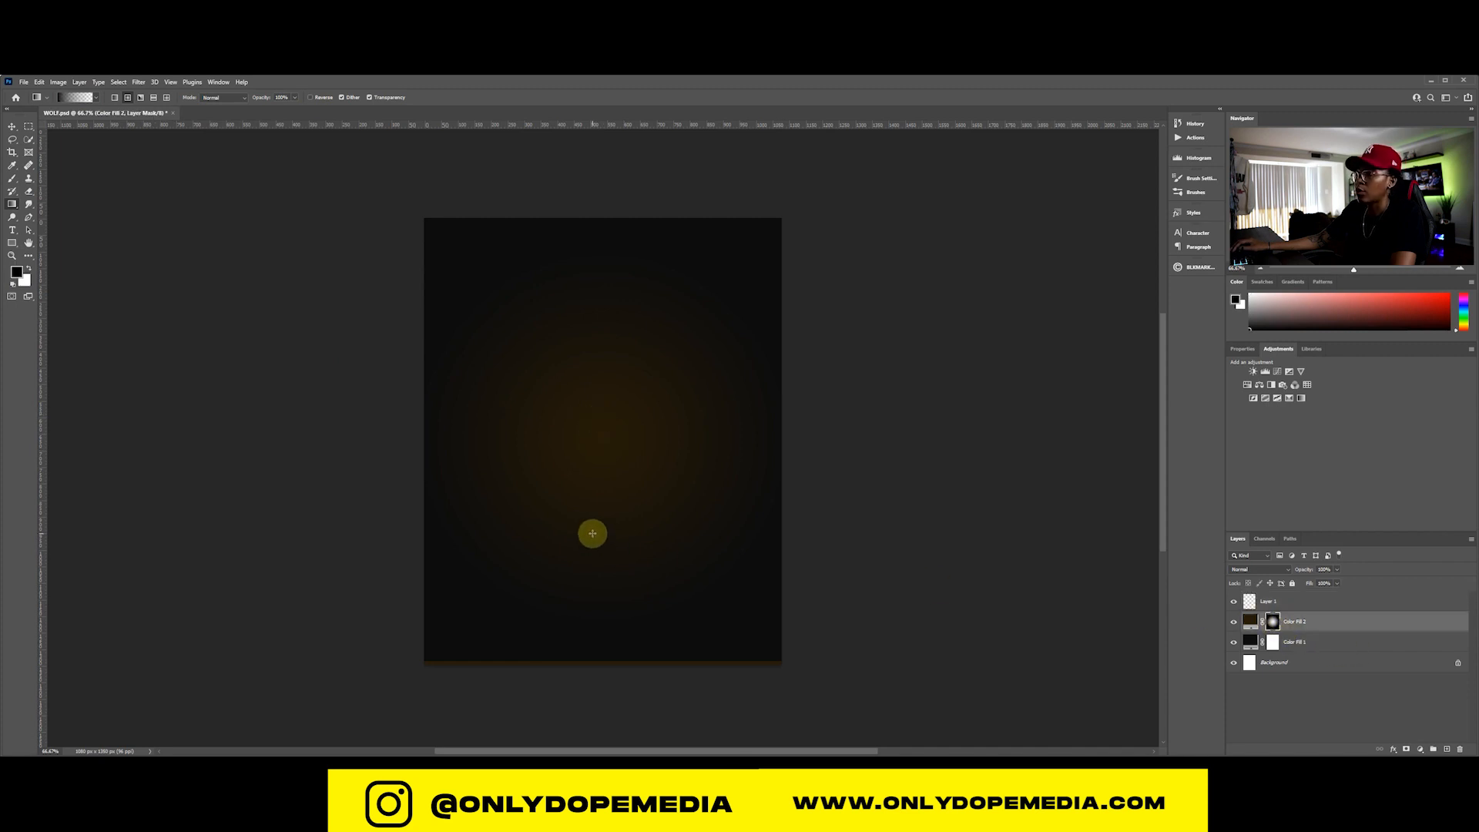
{"action": "key", "text": "v"}
{"action": "left_click_drag", "start_coordinate": [594, 503], "coordinate": [594, 507]}
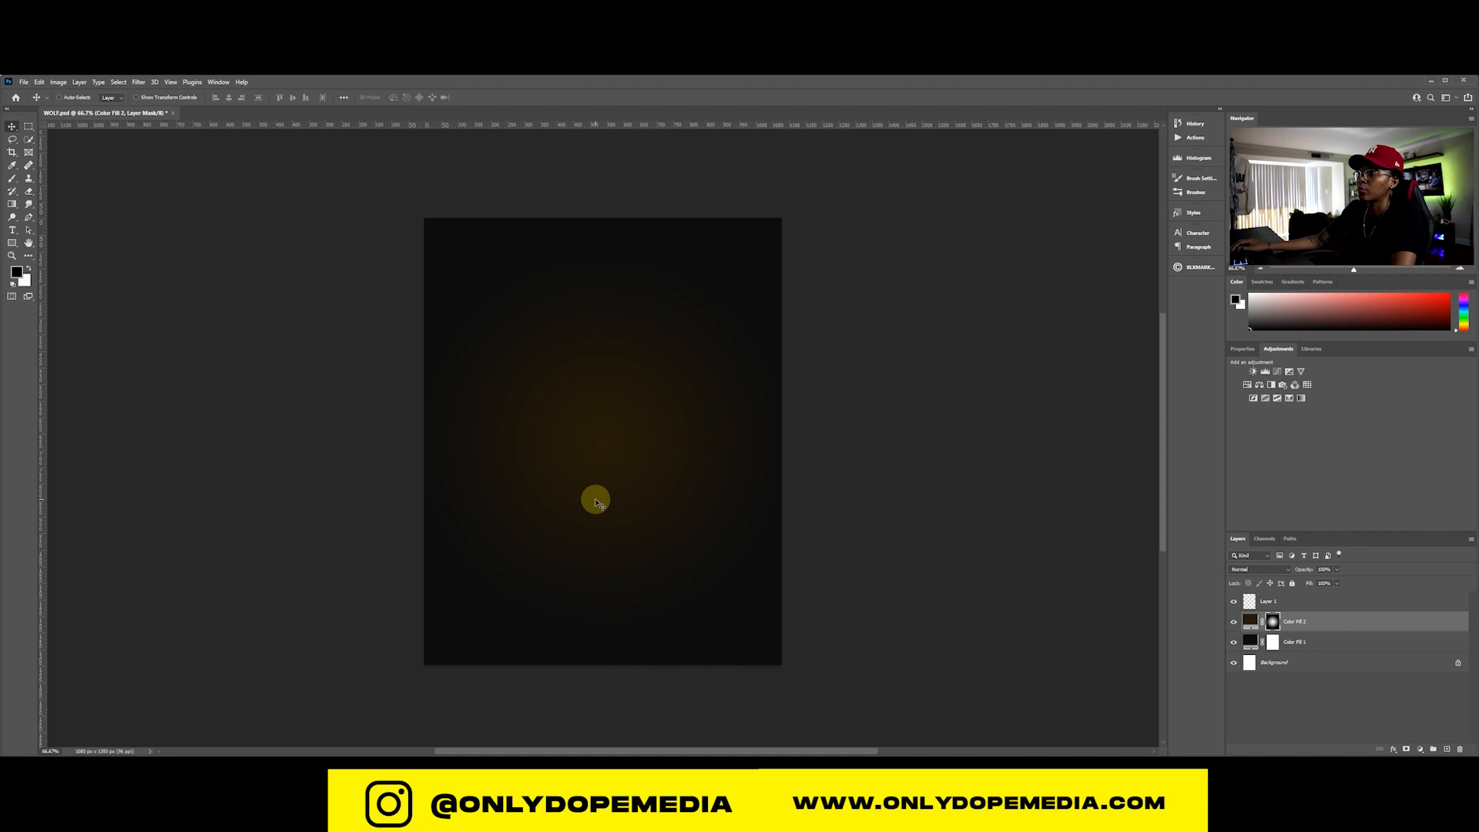
Try radial gradients on Layer 1 from near the canvas centre towards the lower-right corner, undoing each one
{"action": "left_click", "coordinate": [1296, 603]}
{"action": "key", "text": "x"}
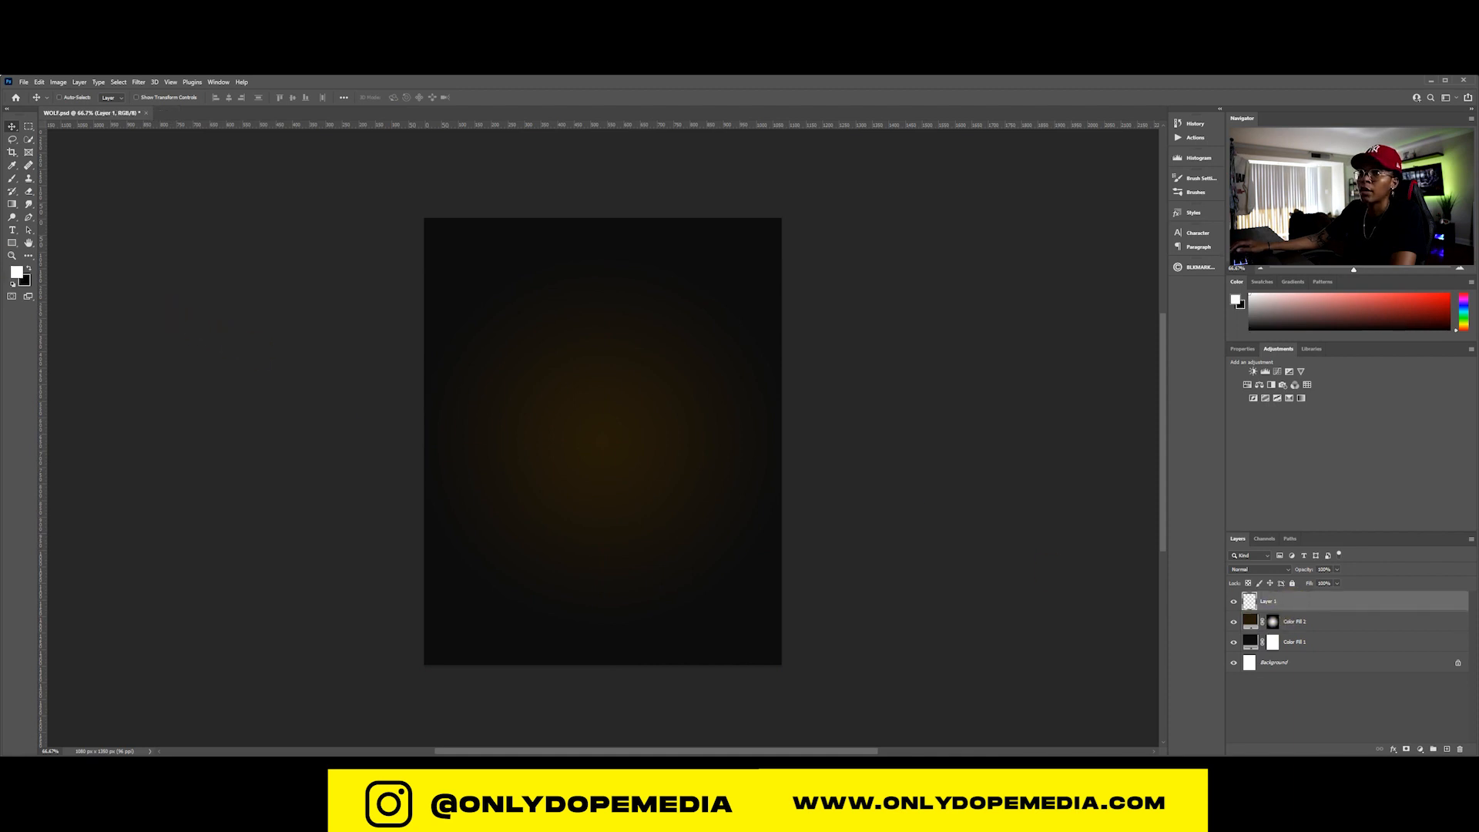
{"action": "left_click", "coordinate": [13, 205]}
{"action": "left_click_drag", "start_coordinate": [590, 422], "coordinate": [763, 655]}
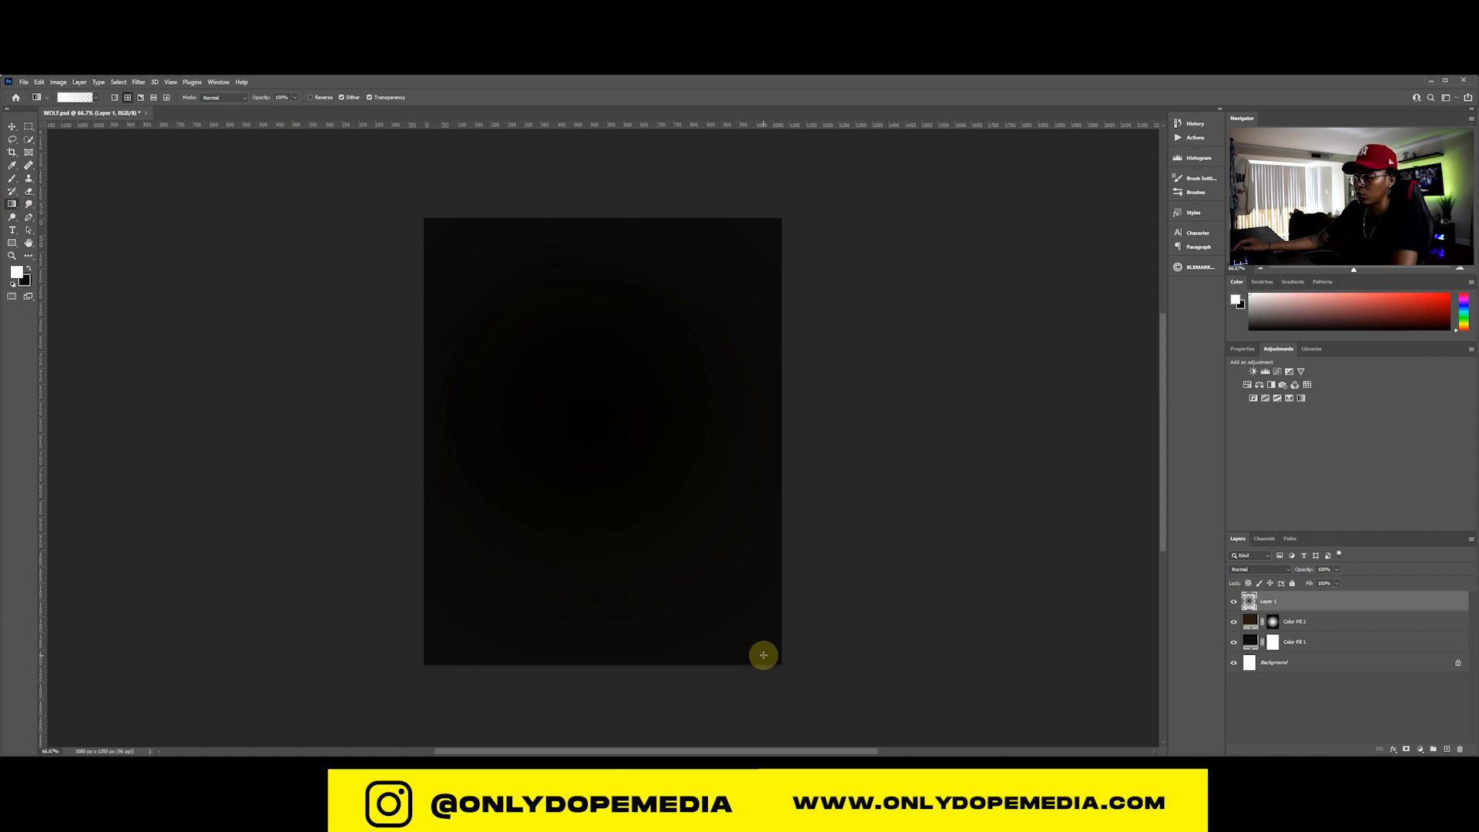
{"action": "key", "text": "ctrl+z"}
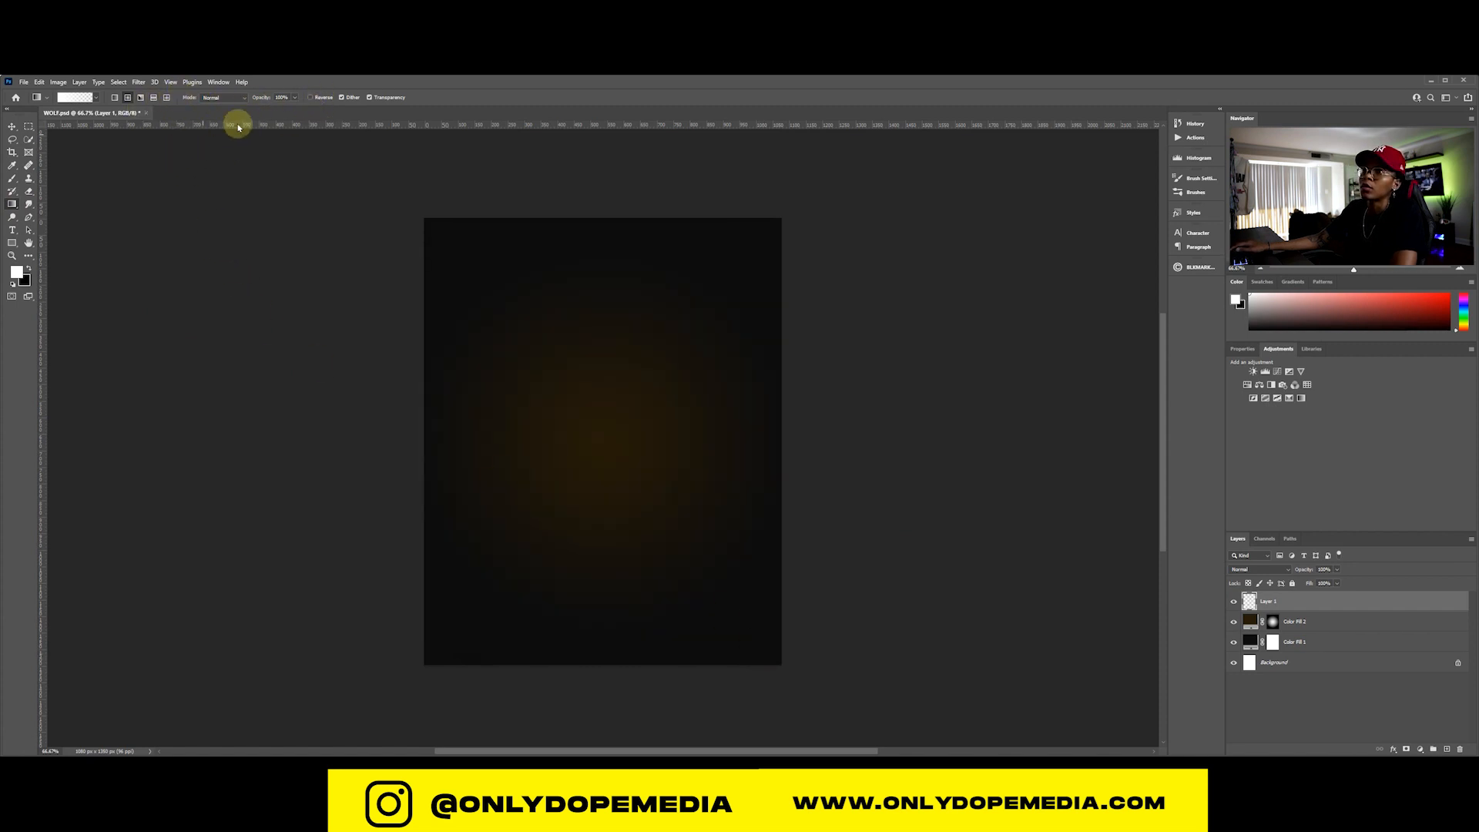
{"action": "left_click_drag", "start_coordinate": [595, 424], "coordinate": [733, 634]}
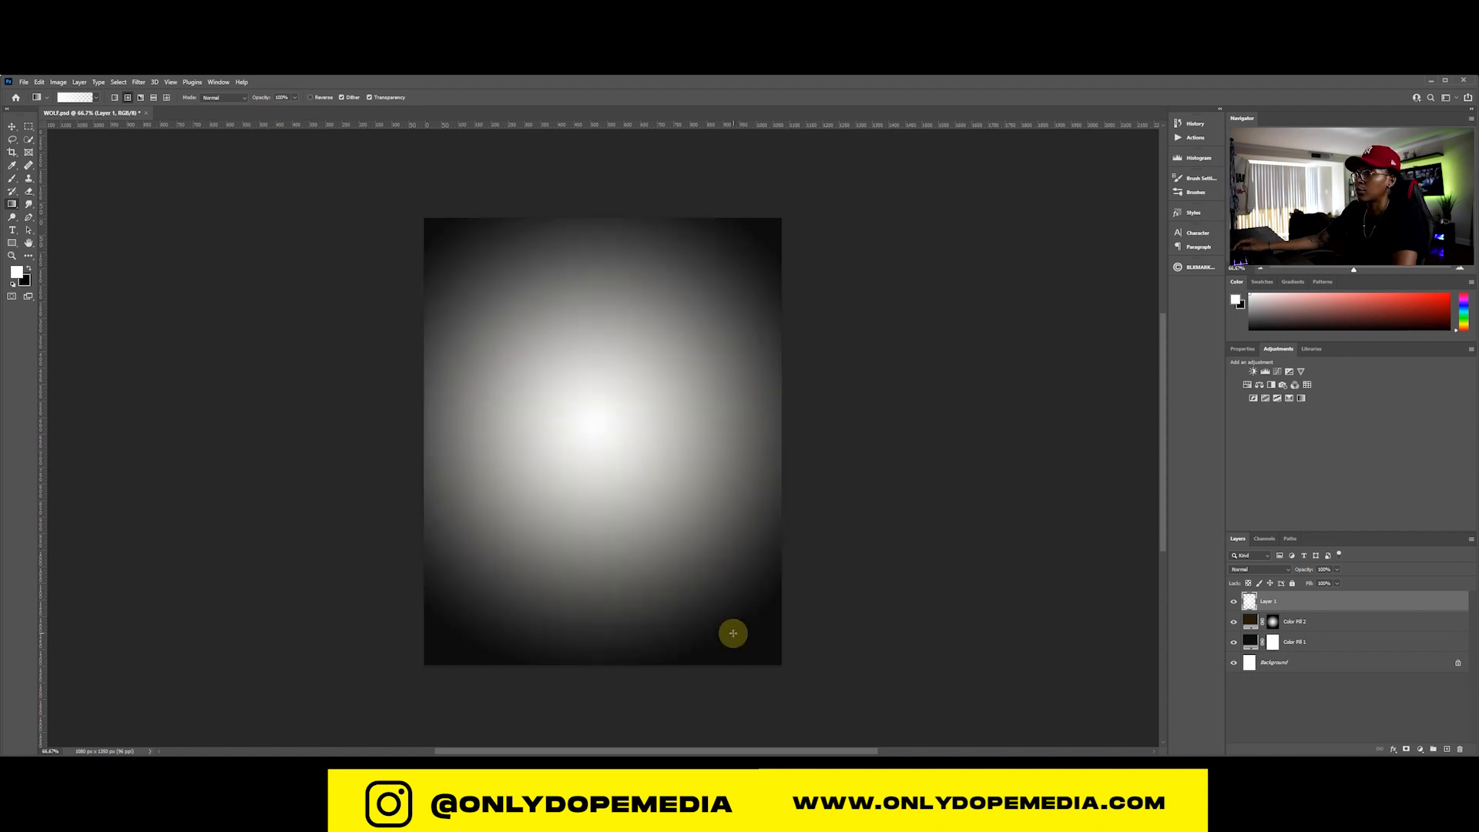
{"action": "key", "text": "ctrl+z"}
{"action": "left_click_drag", "start_coordinate": [604, 436], "coordinate": [760, 628]}
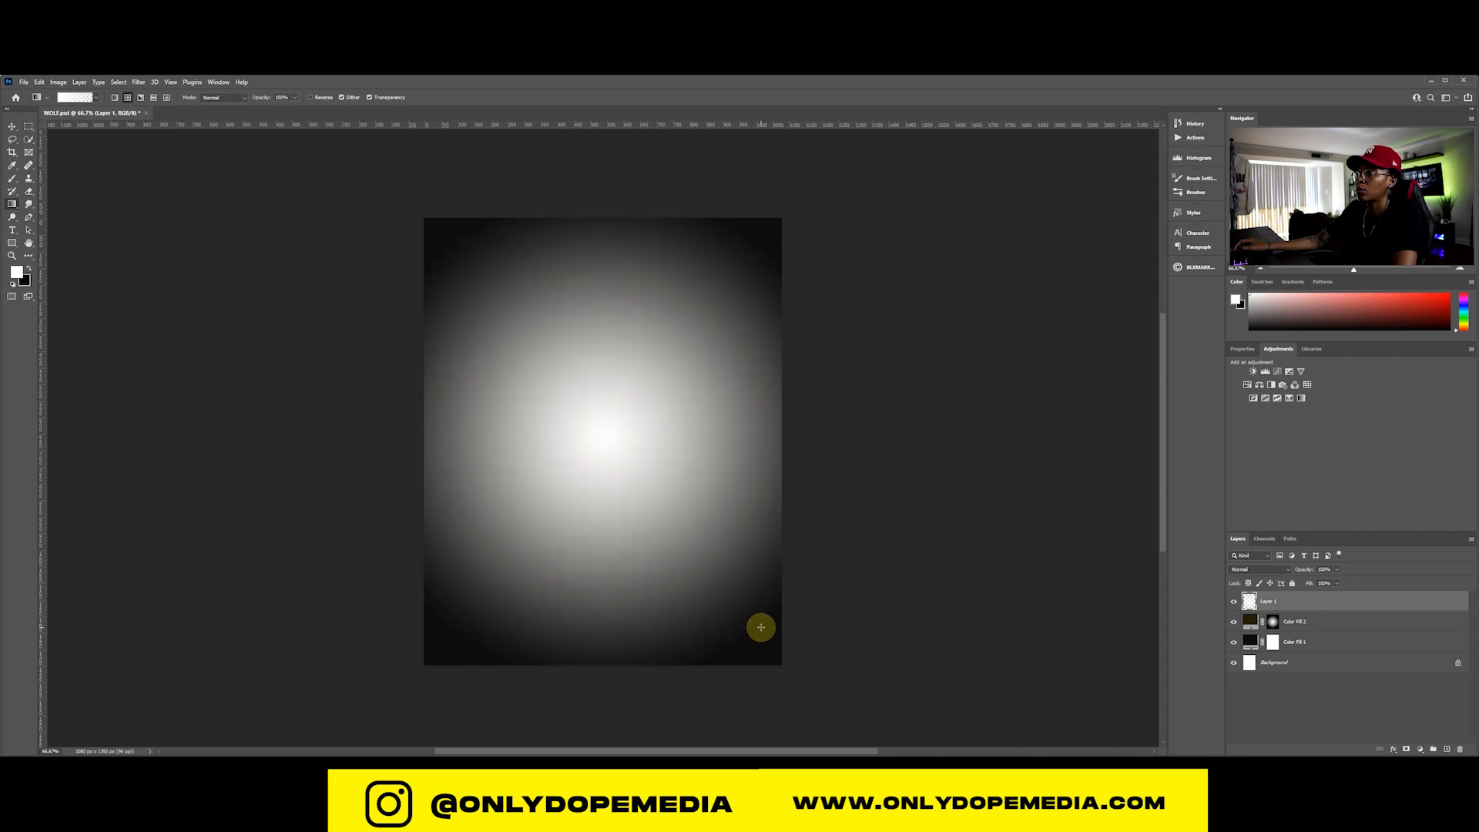
{"action": "key", "text": "ctrl+z"}
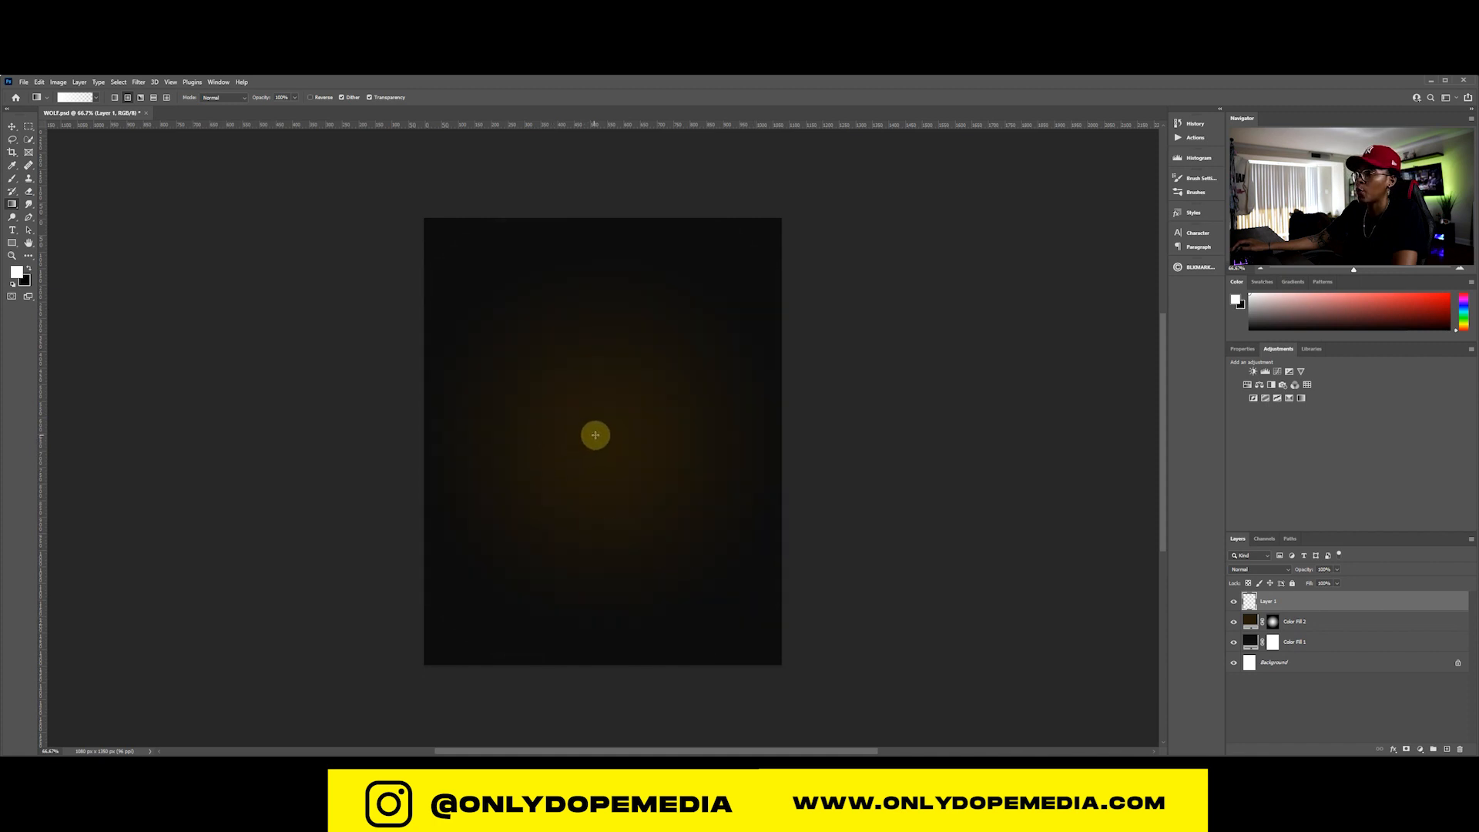
Draw a white radial gradient on Layer 1 from the canvas centre towards the lower-right, and set the layer opacity to 30%
{"action": "left_click_drag", "start_coordinate": [595, 435], "coordinate": [678, 559]}
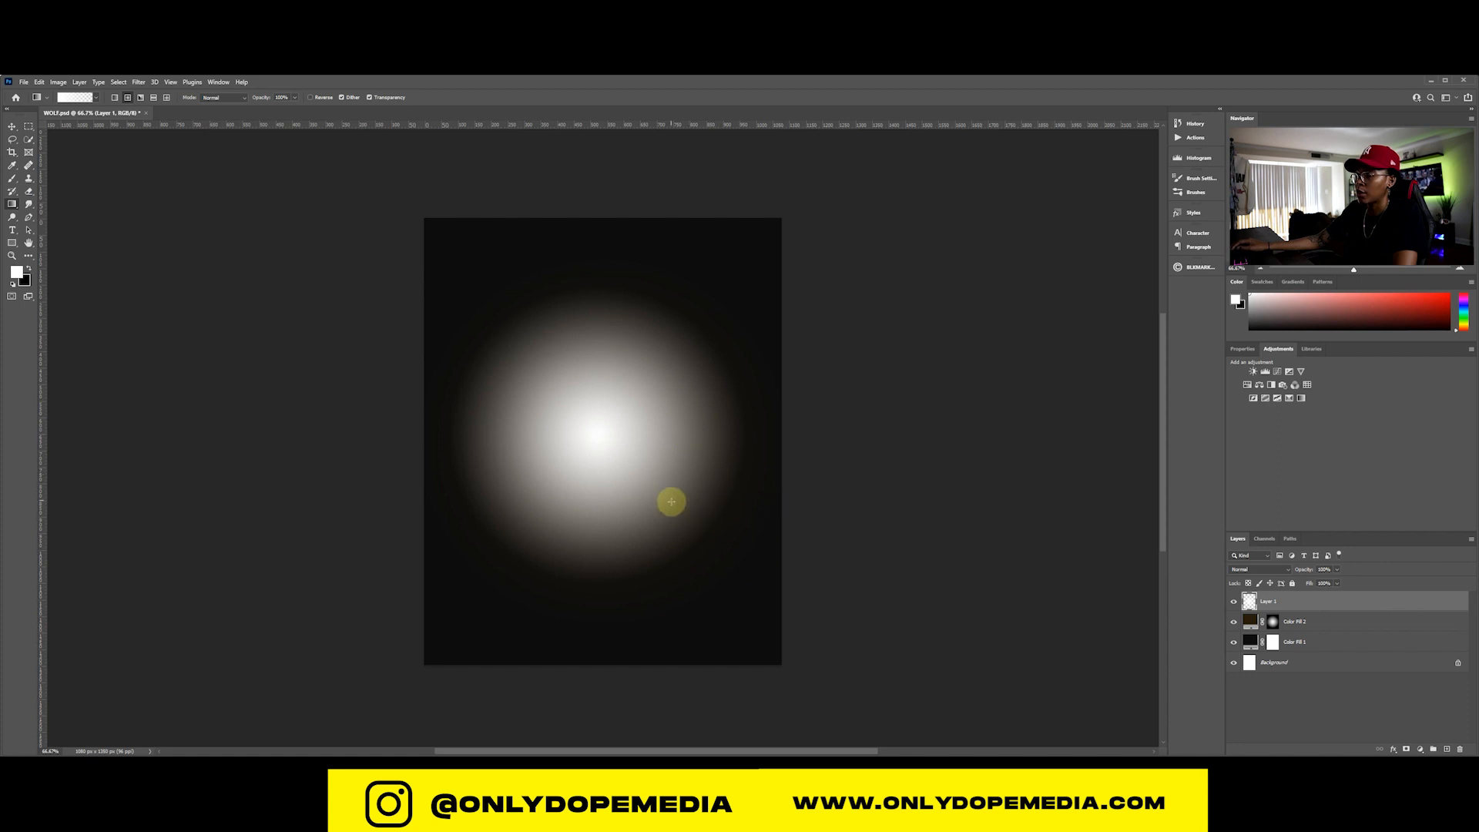
{"action": "key", "text": "v"}
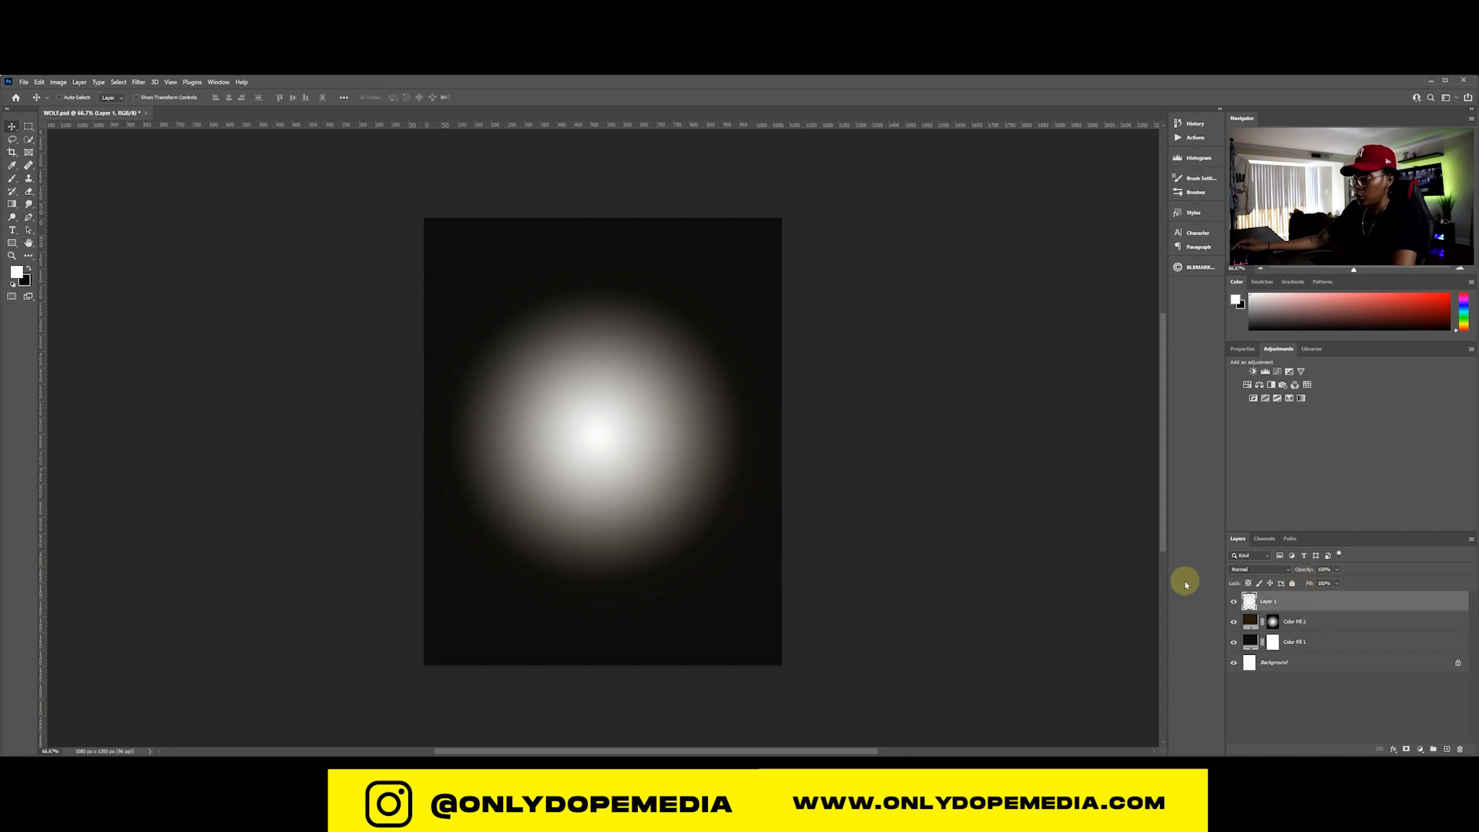
{"action": "key", "text": "3"}
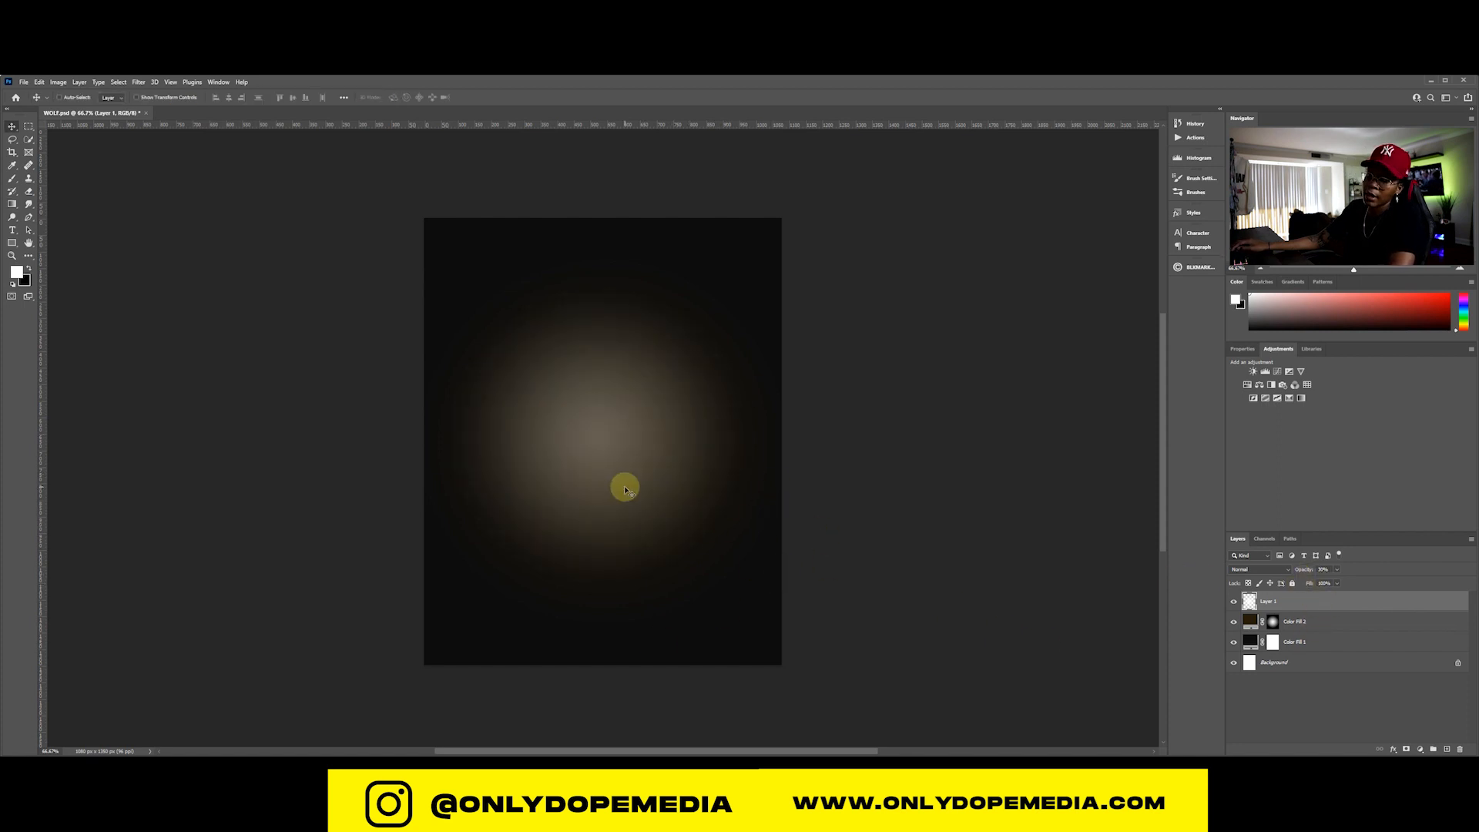
Set Layer 1's blend mode to Overlay and rename the layer MIDDLE GLOW
{"action": "left_click", "coordinate": [1241, 570]}
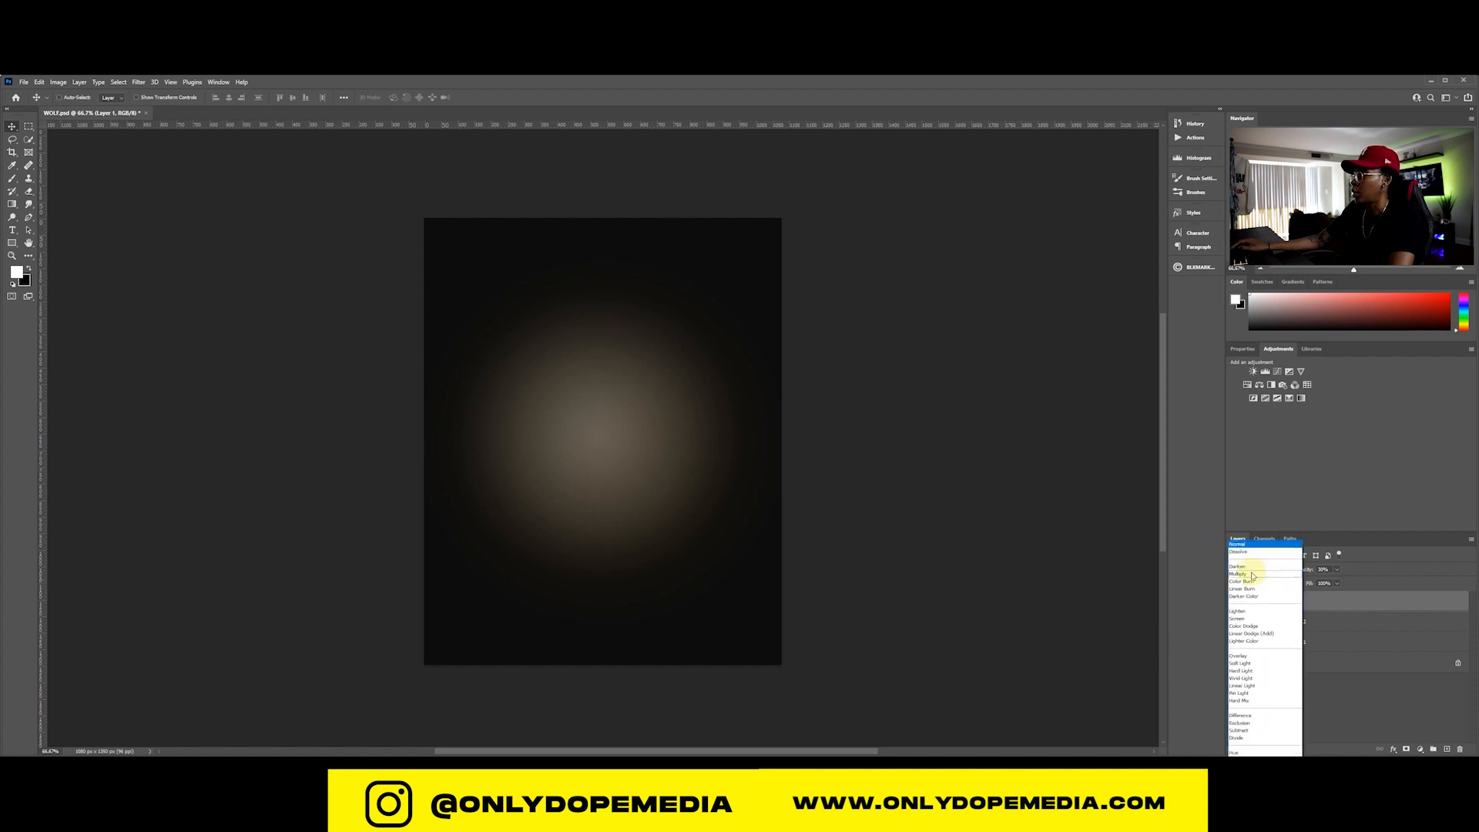
{"action": "left_click", "coordinate": [1271, 659]}
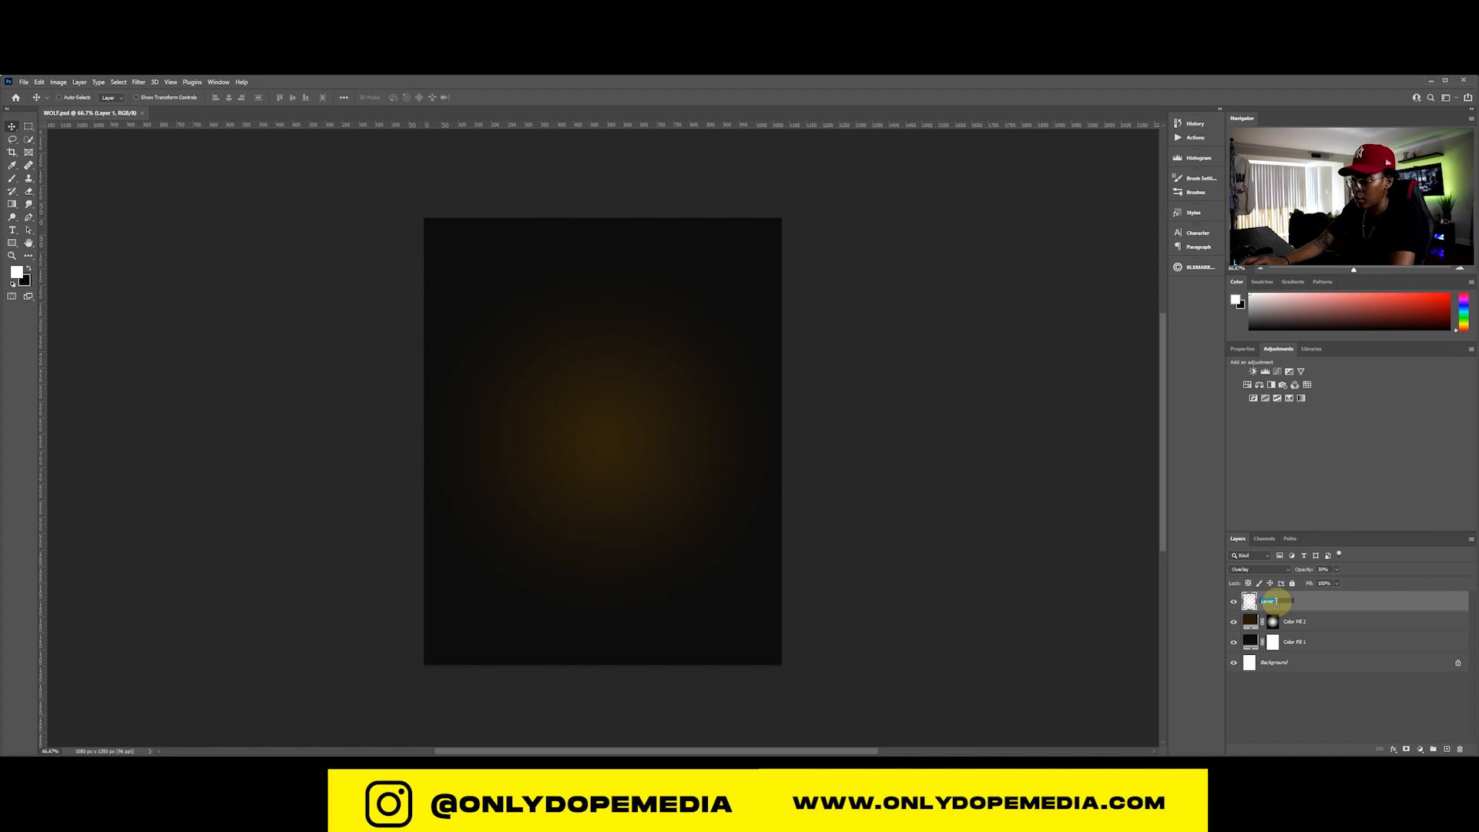
{"action": "type", "text": "LOW"}
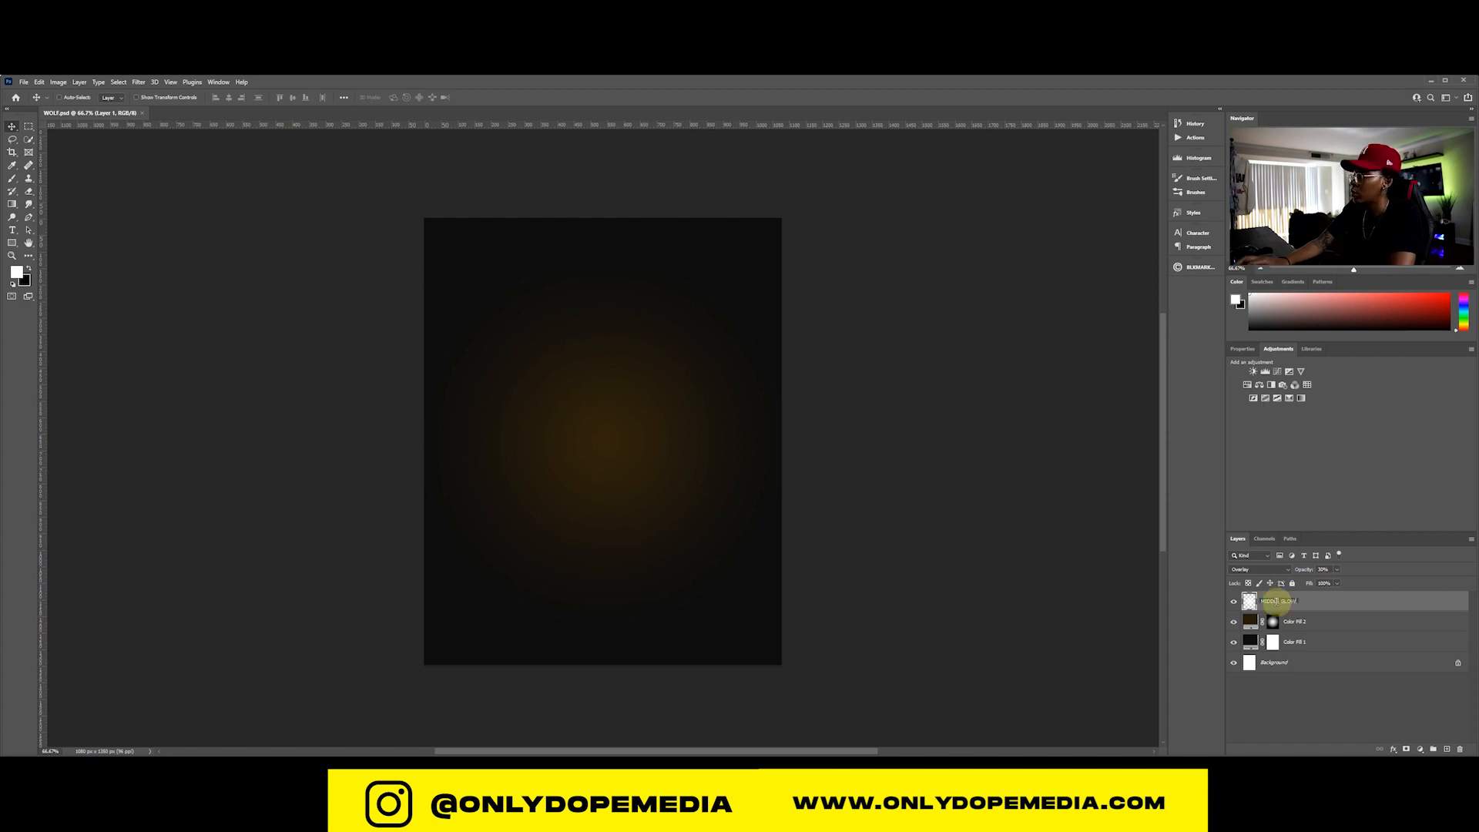
{"action": "key", "text": "Return"}
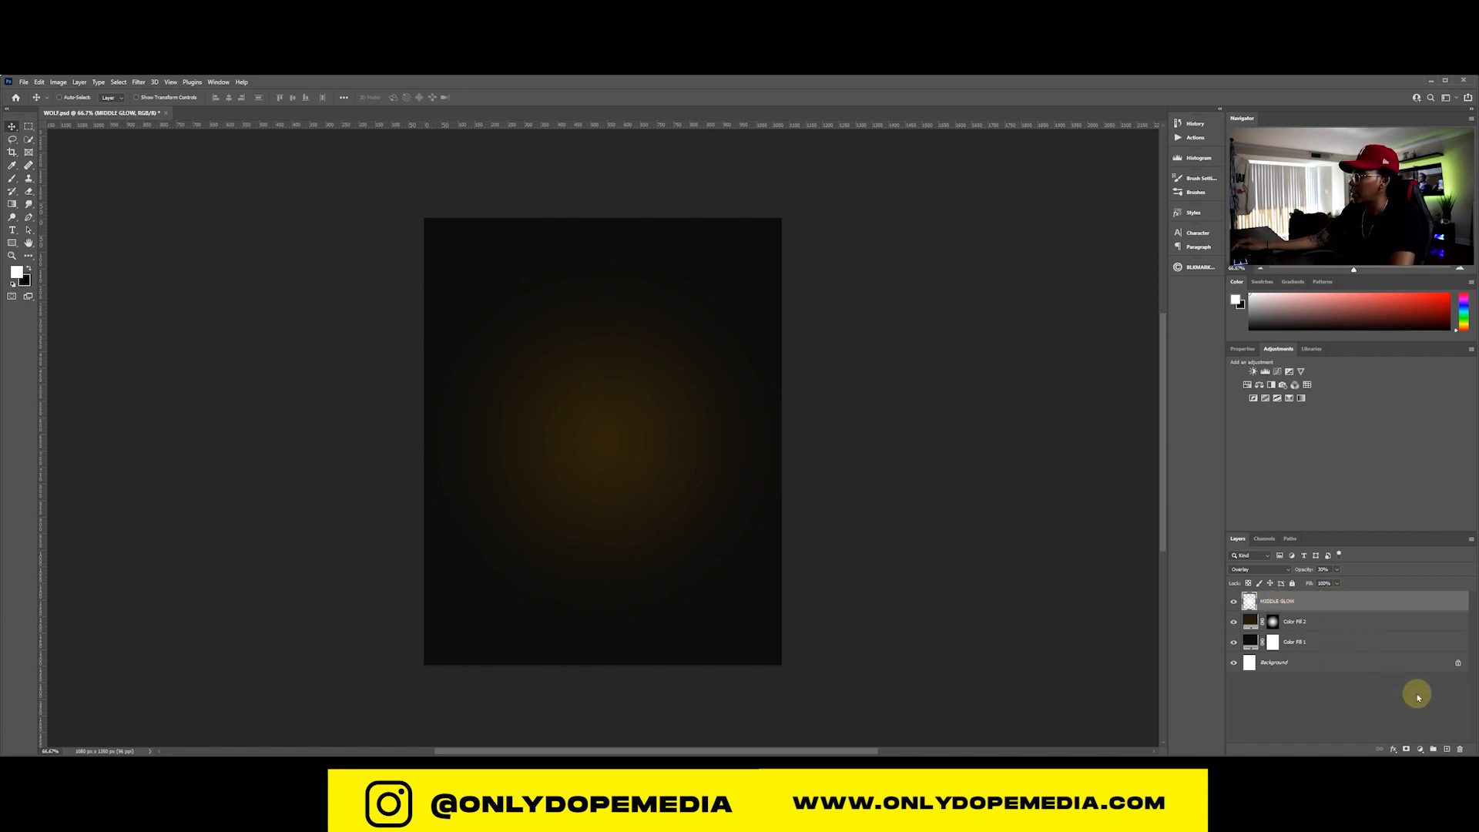
Add a Levels adjustment above MIDDLE GLOW, moving the black and white input points inward for more contrast
{"action": "left_click", "coordinate": [1420, 749]}
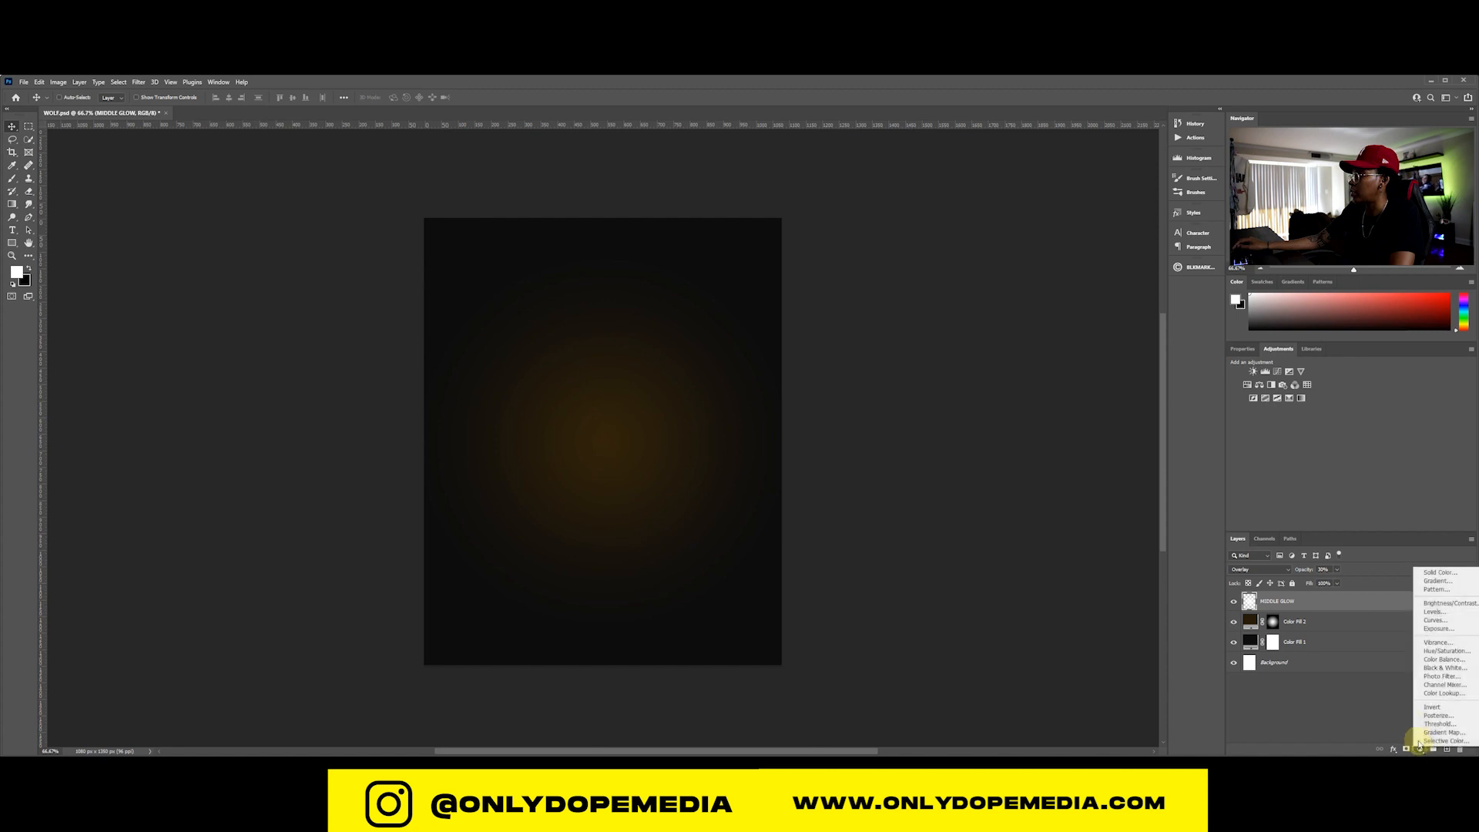
{"action": "left_click", "coordinate": [1434, 612]}
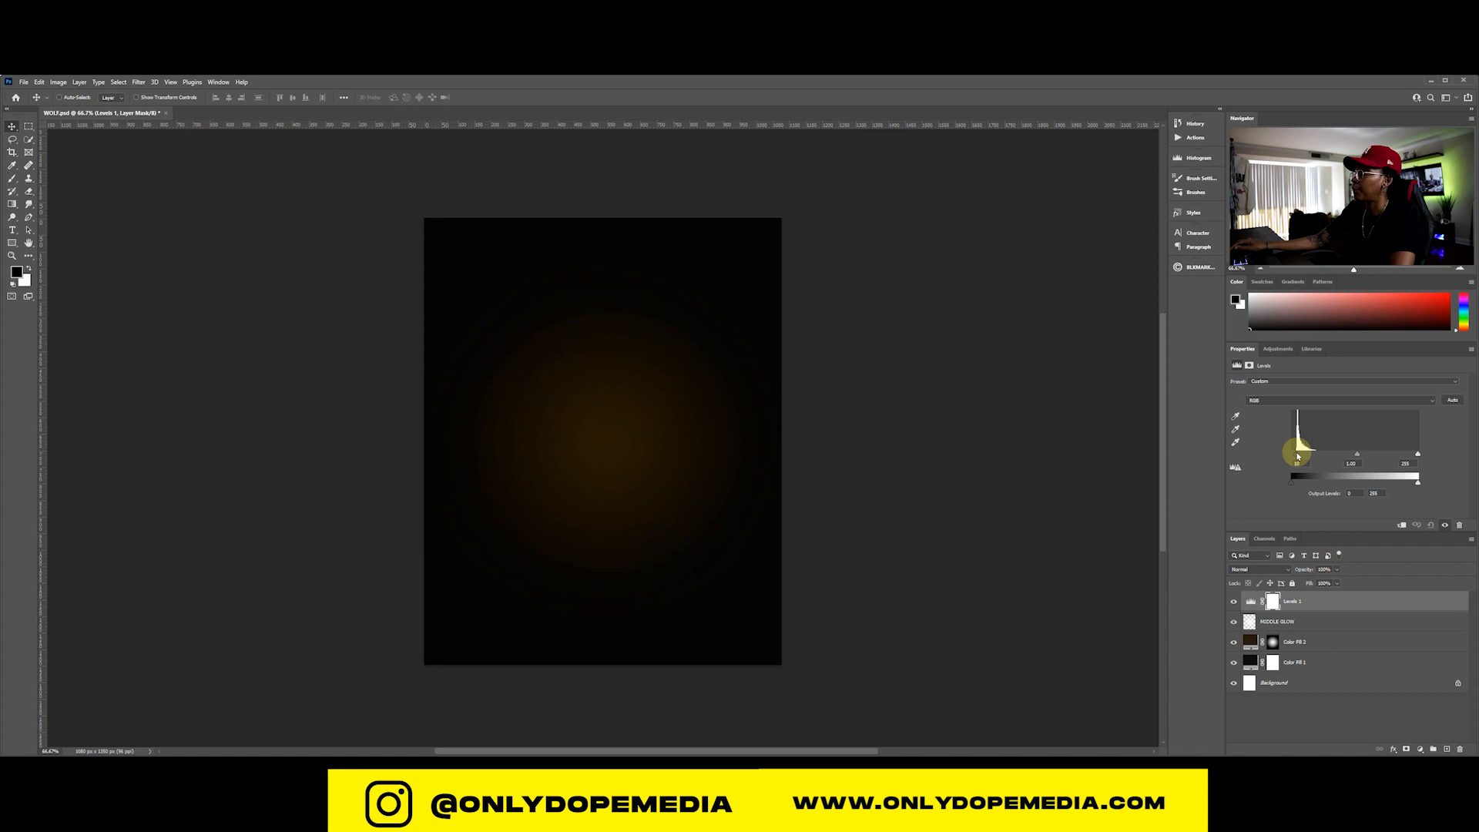
{"action": "left_click_drag", "start_coordinate": [1414, 455], "coordinate": [1396, 455]}
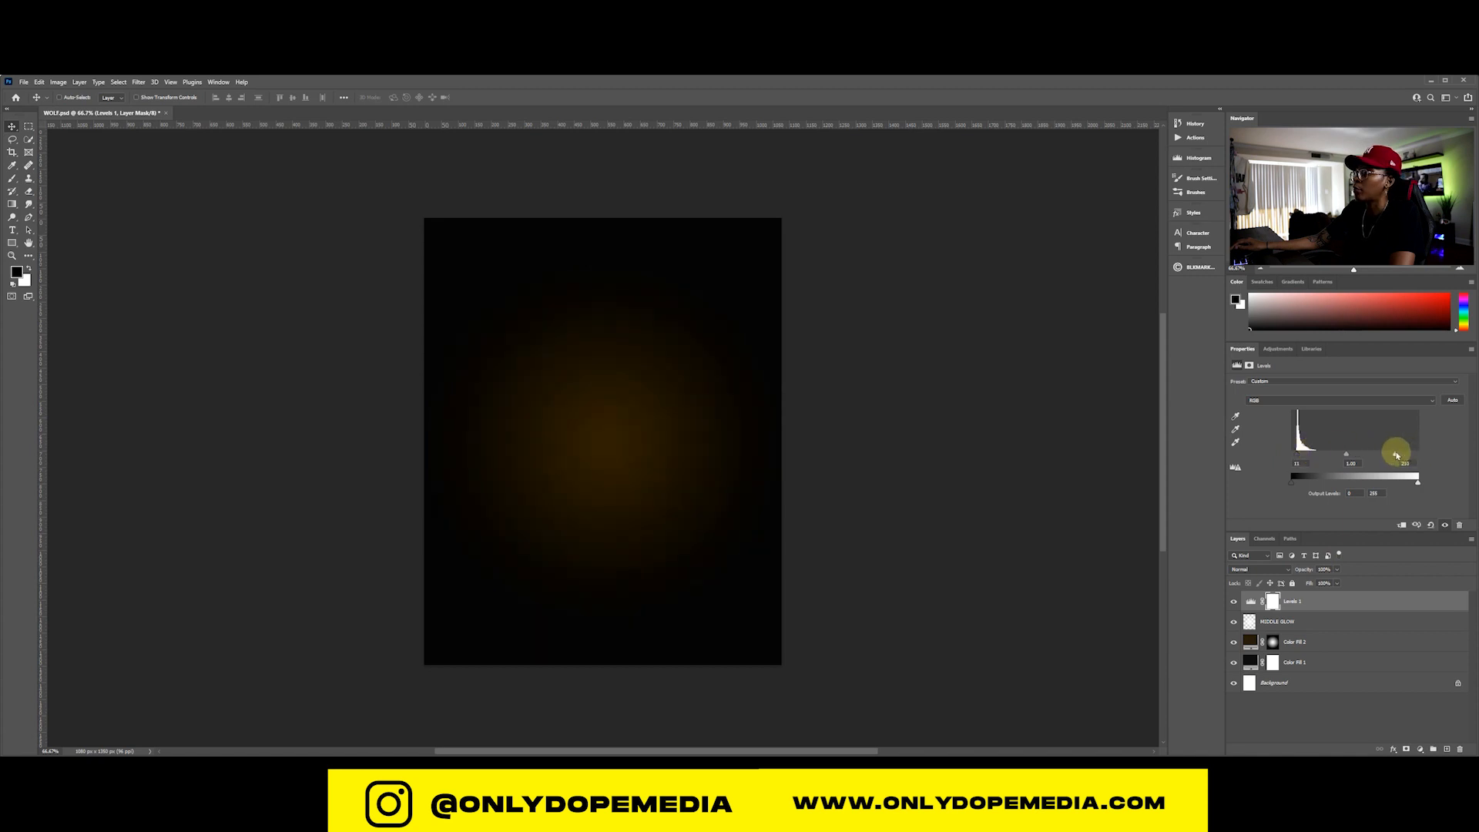
Group the layers from Levels 1 down to Color Fill 1 and name the group BG
{"action": "left_click", "coordinate": [1321, 664], "text": "shift"}
{"action": "left_click", "coordinate": [1432, 750]}
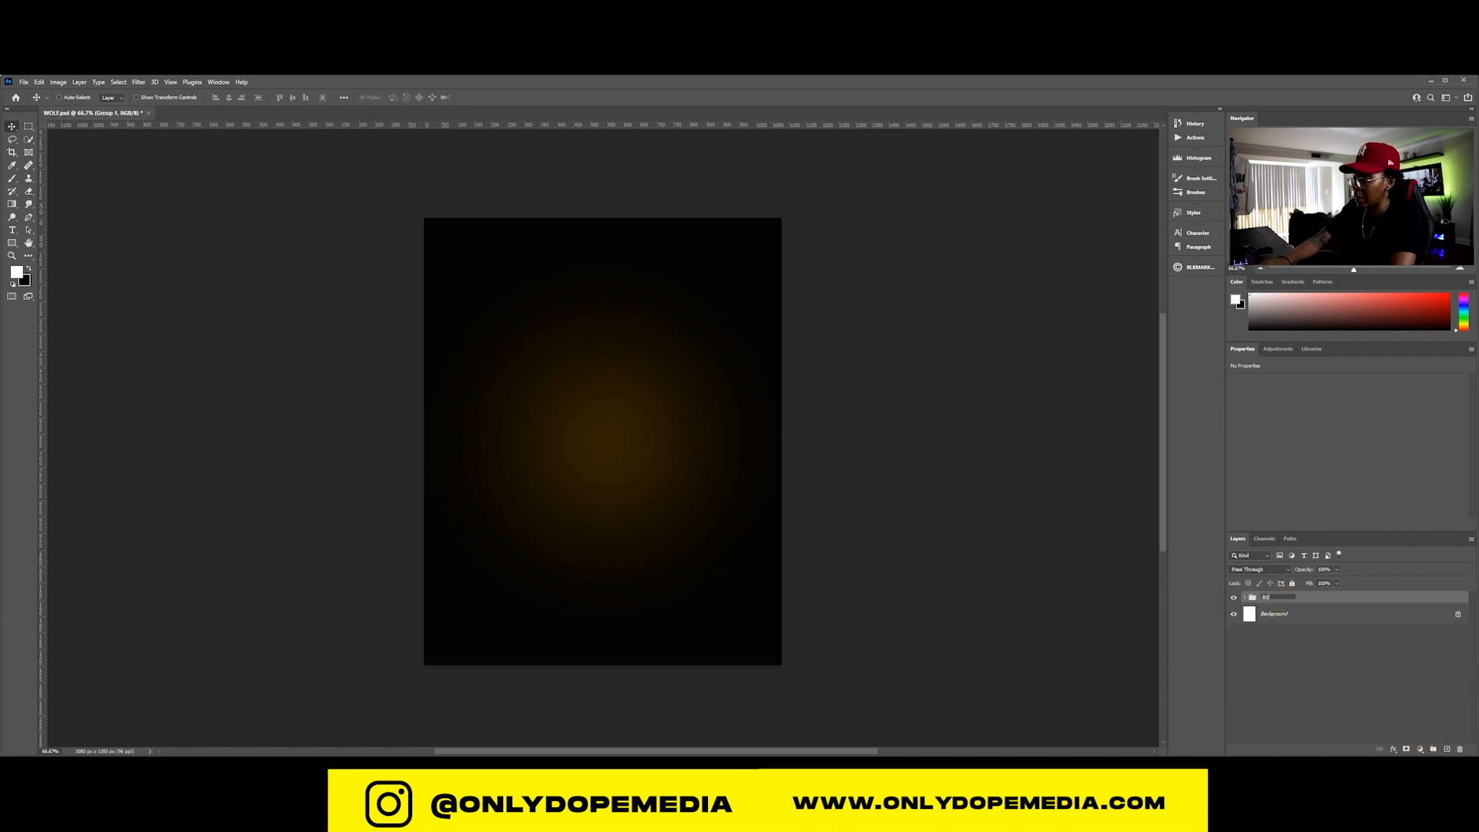
{"action": "left_click", "coordinate": [1281, 597]}
{"action": "left_click", "coordinate": [814, 578]}
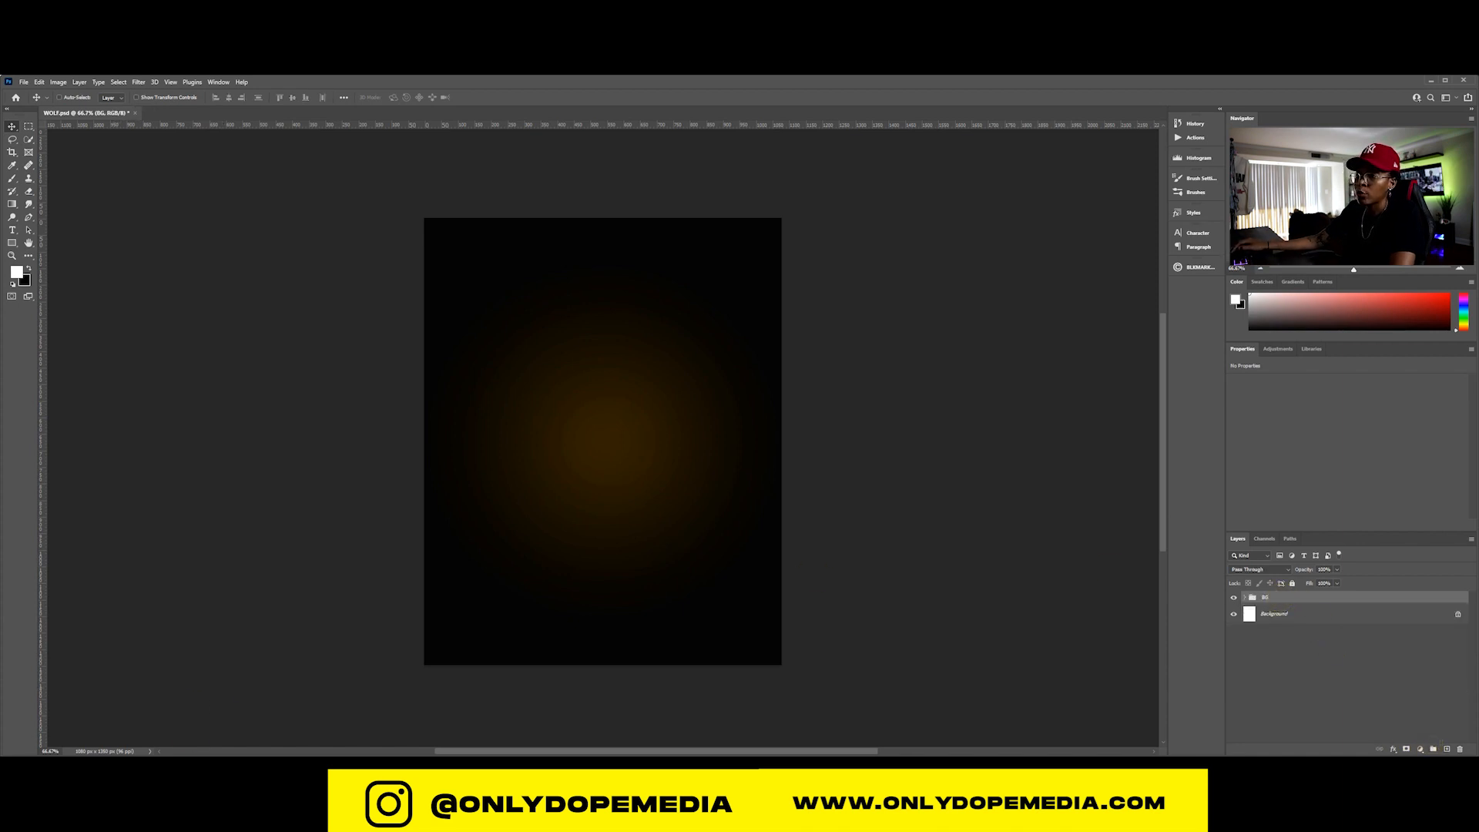
Place the leonardo-dicaprio-wolf-of-wall-street image above BG, enlarge it slightly and align its lower edge with the canvas's bottom
{"action": "key", "text": "alt+Tab"}
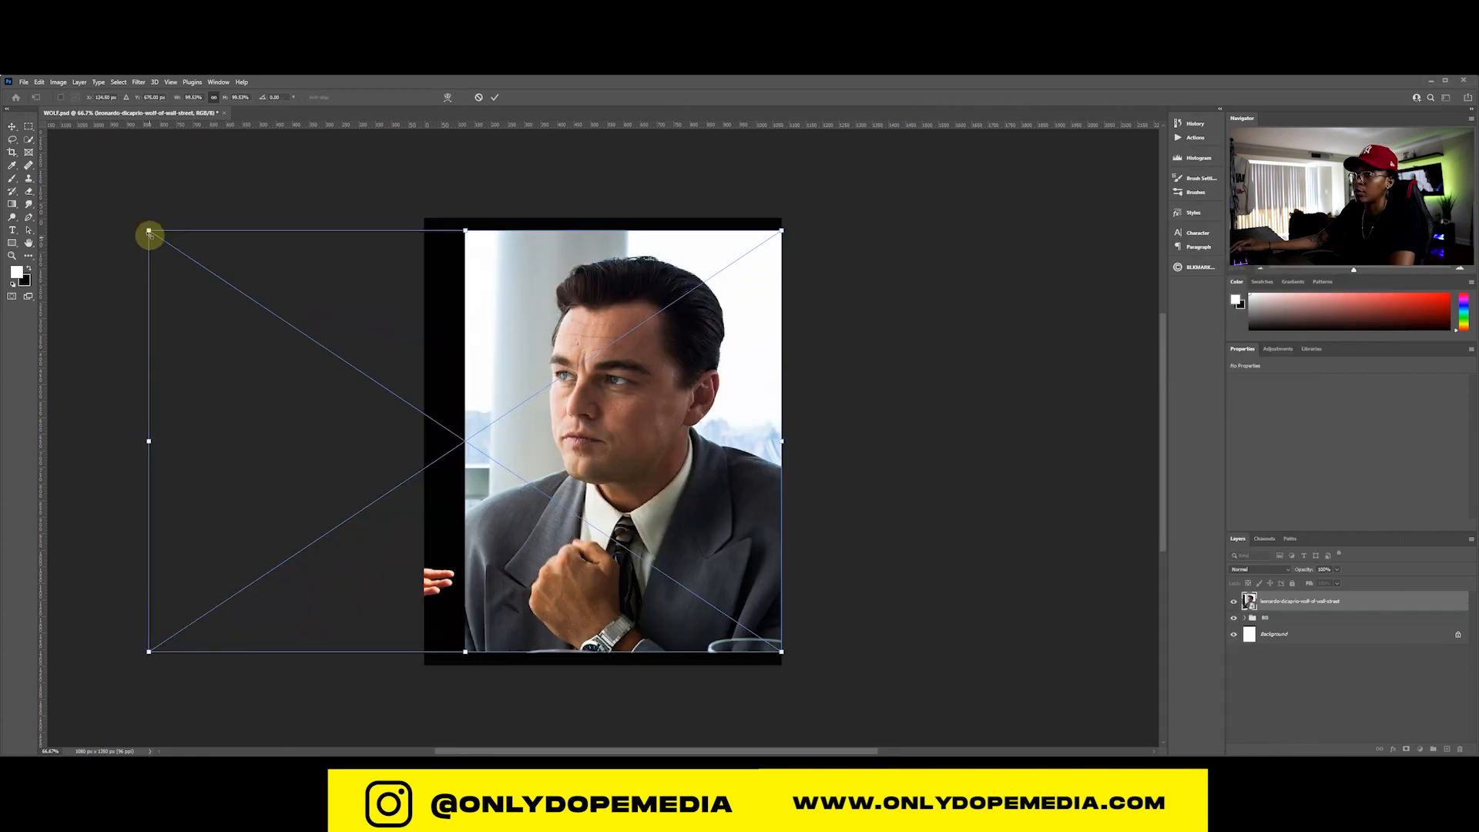
{"action": "mouse_move", "coordinate": [149, 233]}
{"action": "left_mouse_down"}
{"action": "mouse_move", "coordinate": [95, 225]}
{"action": "mouse_move", "coordinate": [127, 244]}
{"action": "left_mouse_up"}
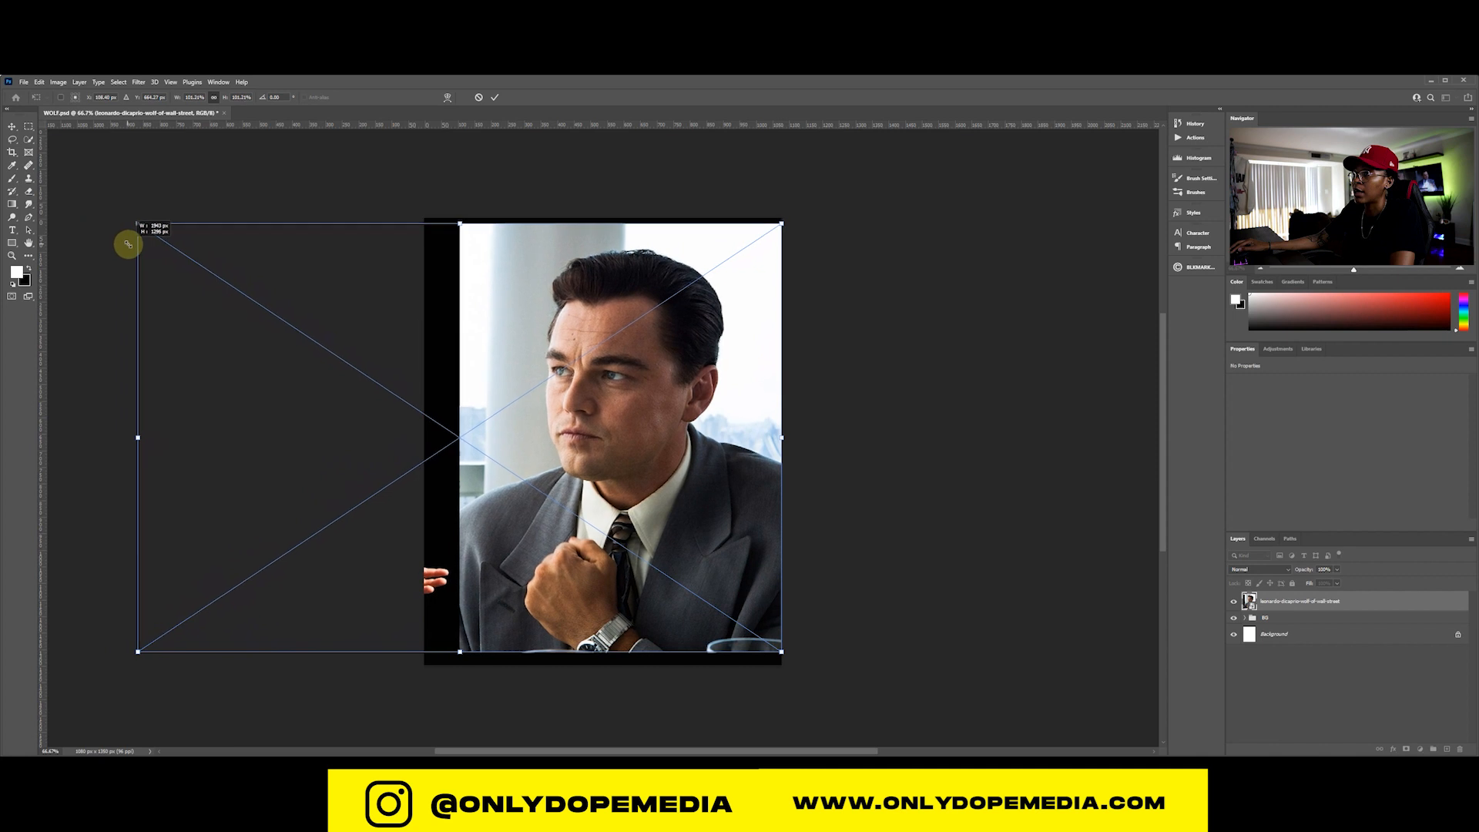
{"action": "key", "text": "Return"}
{"action": "mouse_move", "coordinate": [637, 396]}
{"action": "left_mouse_down"}
{"action": "mouse_move", "coordinate": [621, 390]}
{"action": "mouse_move", "coordinate": [625, 420]}
{"action": "mouse_move", "coordinate": [646, 422]}
{"action": "mouse_move", "coordinate": [633, 421]}
{"action": "left_mouse_up"}
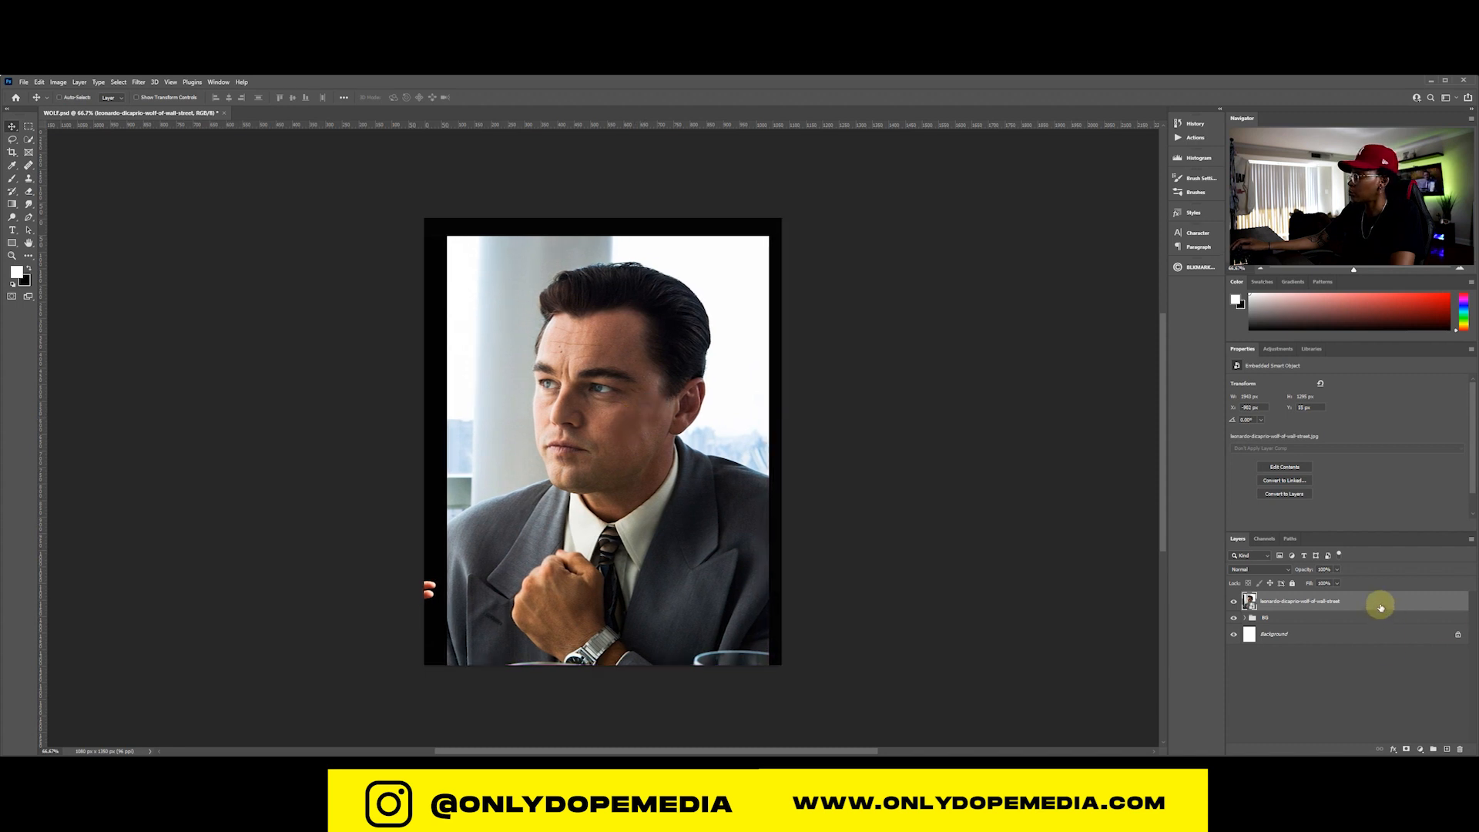
Try rasterizing the portrait layer and undo the conversion
{"action": "right_click", "coordinate": [1381, 608]}
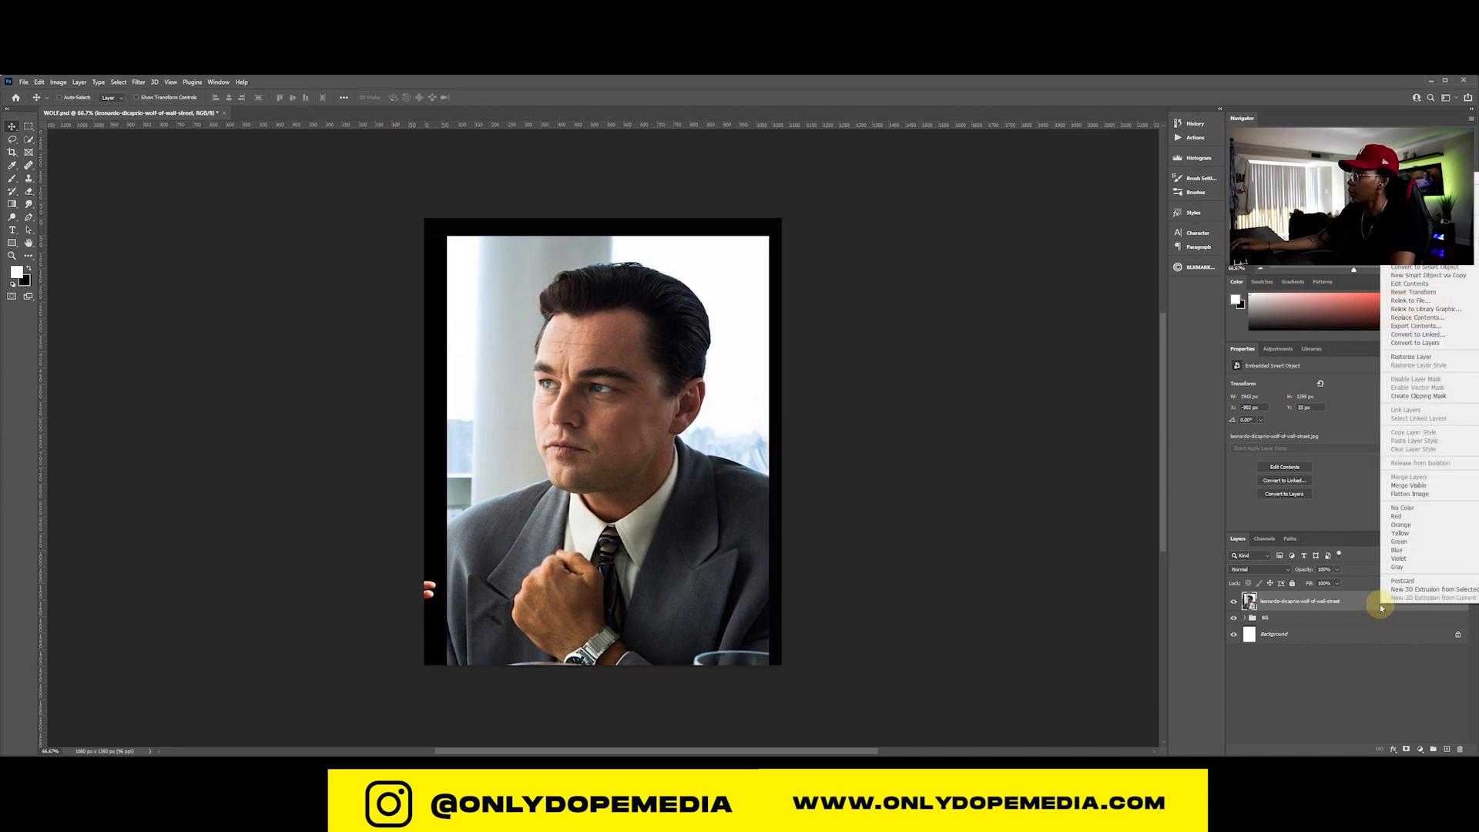
{"action": "left_click", "coordinate": [1392, 358]}
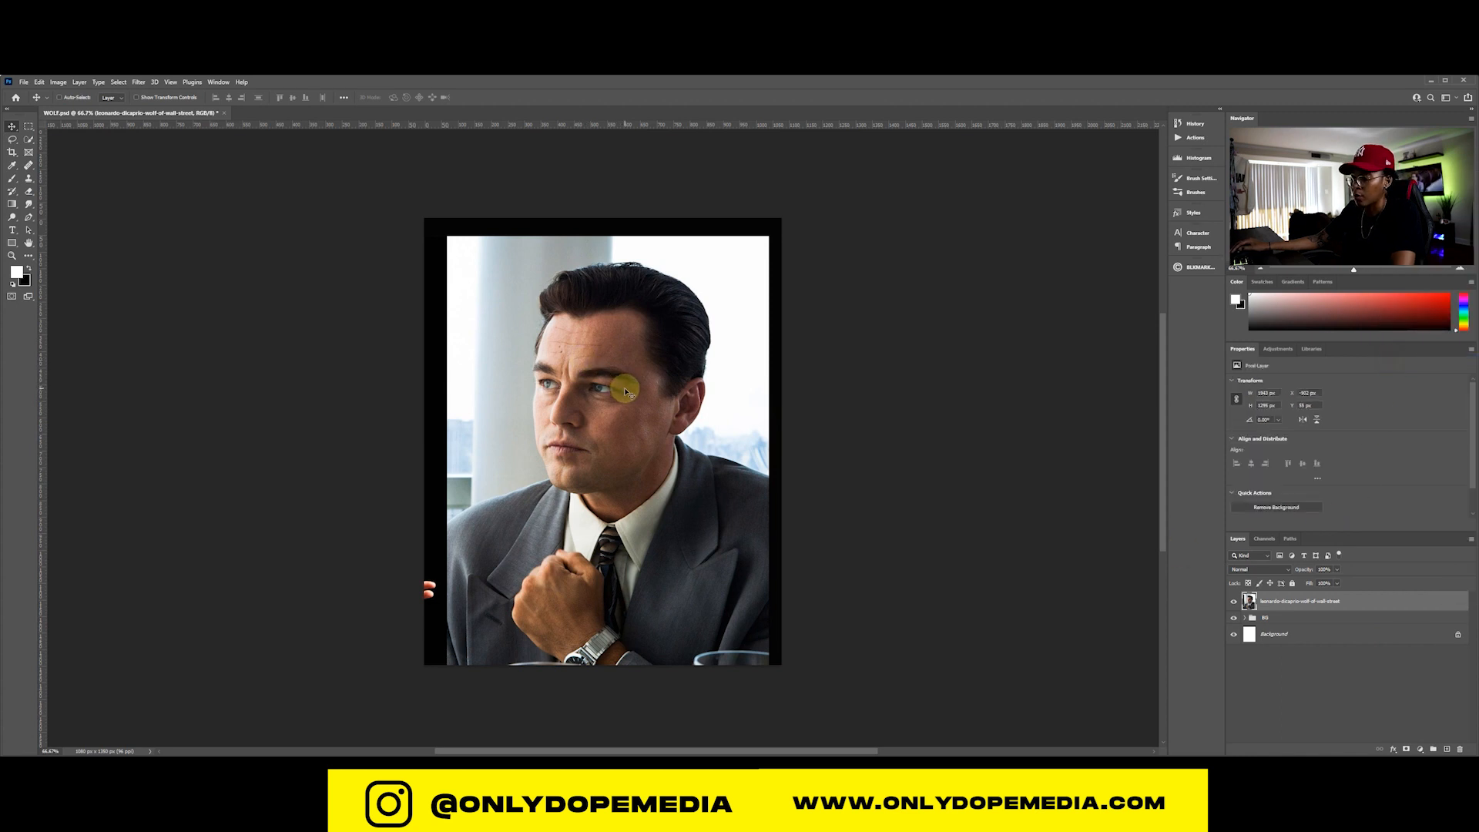
{"action": "key", "text": "ctrl+z"}
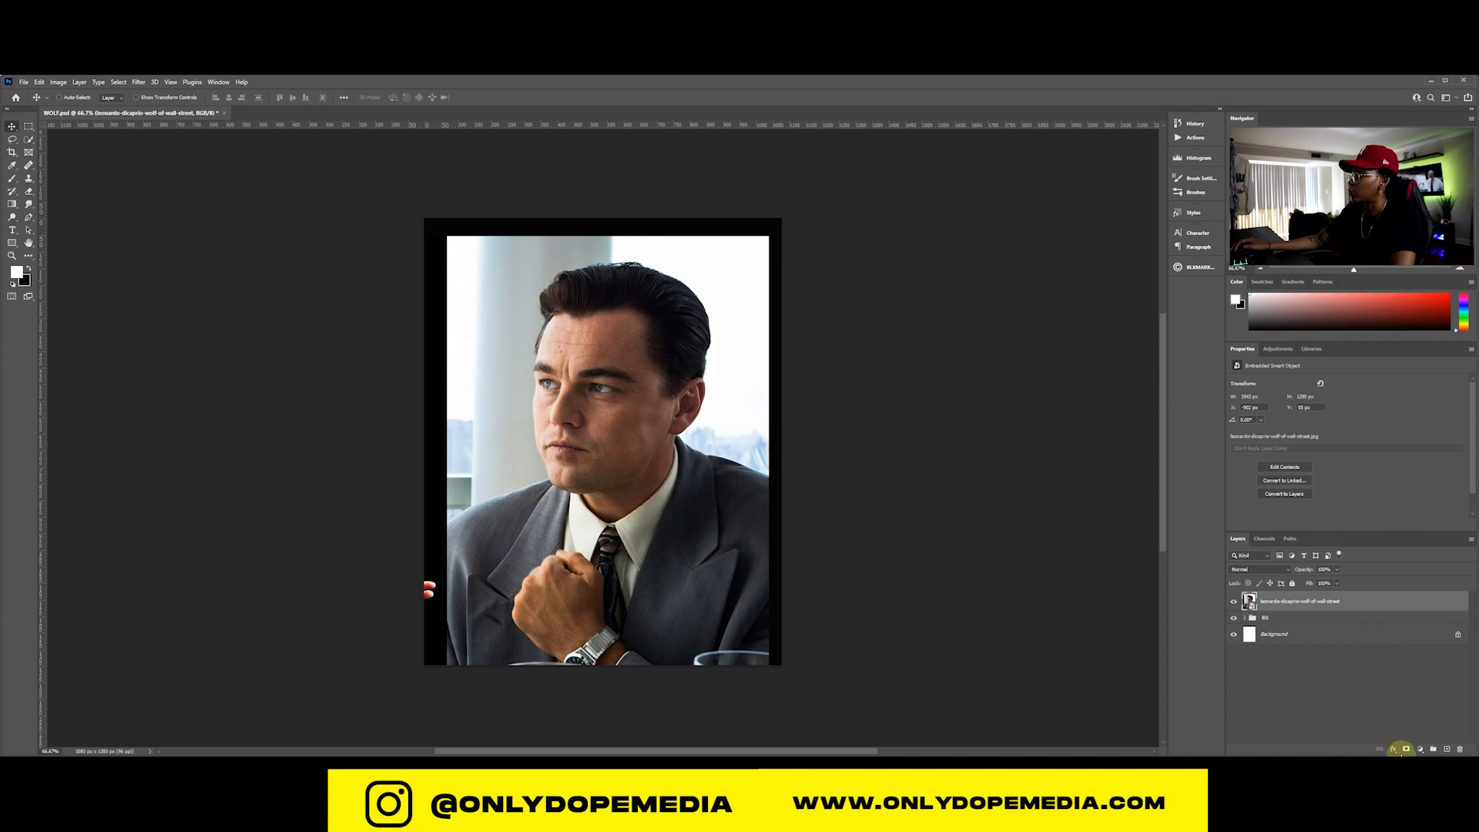
Mask the portrait layer to cut the man out of the office background, and position the cutout at the canvas's bottom edge
{"action": "left_click", "coordinate": [1407, 748]}
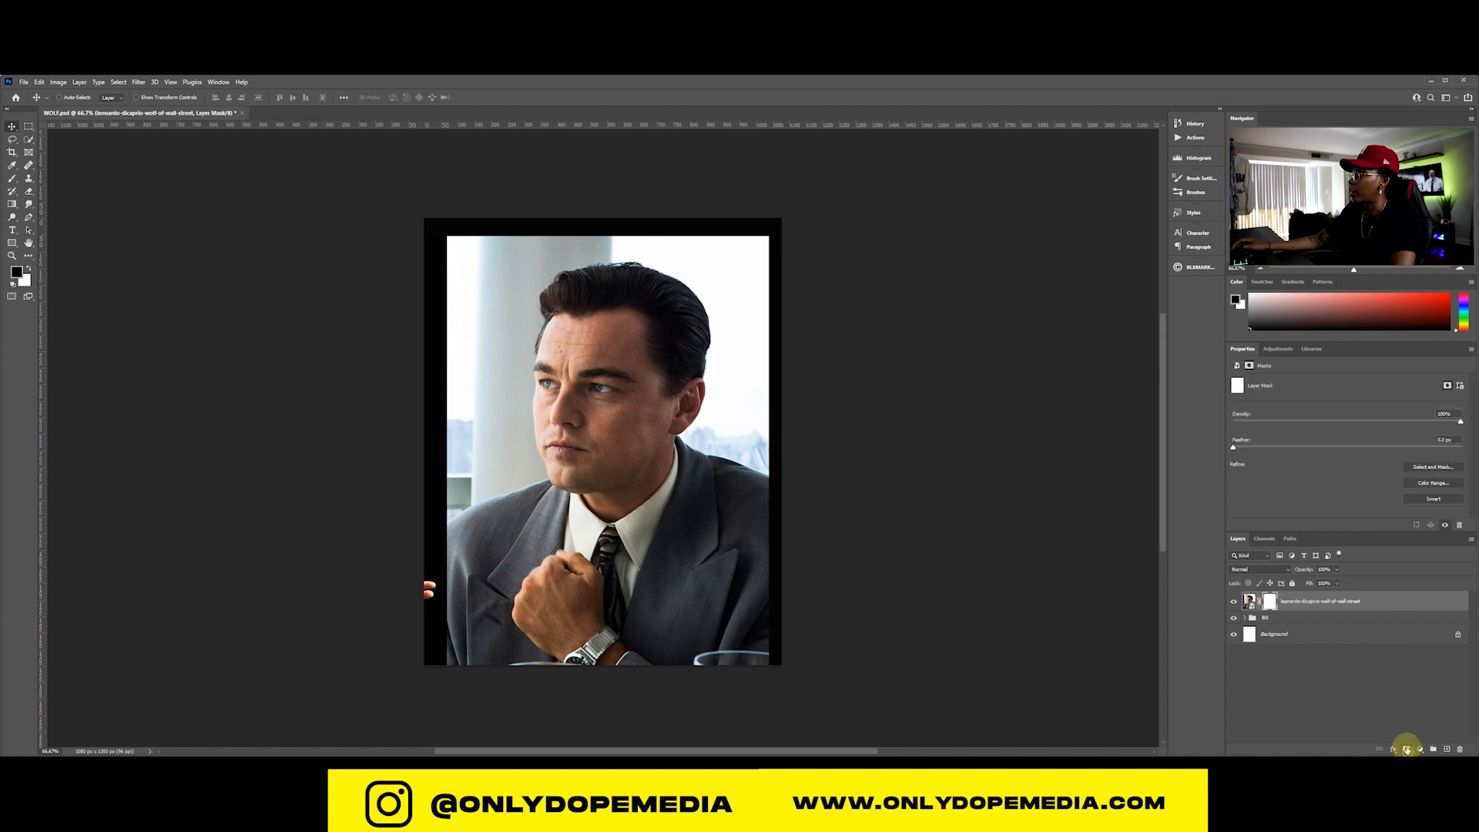
{"action": "left_click", "coordinate": [114, 82]}
{"action": "left_click", "coordinate": [123, 198]}
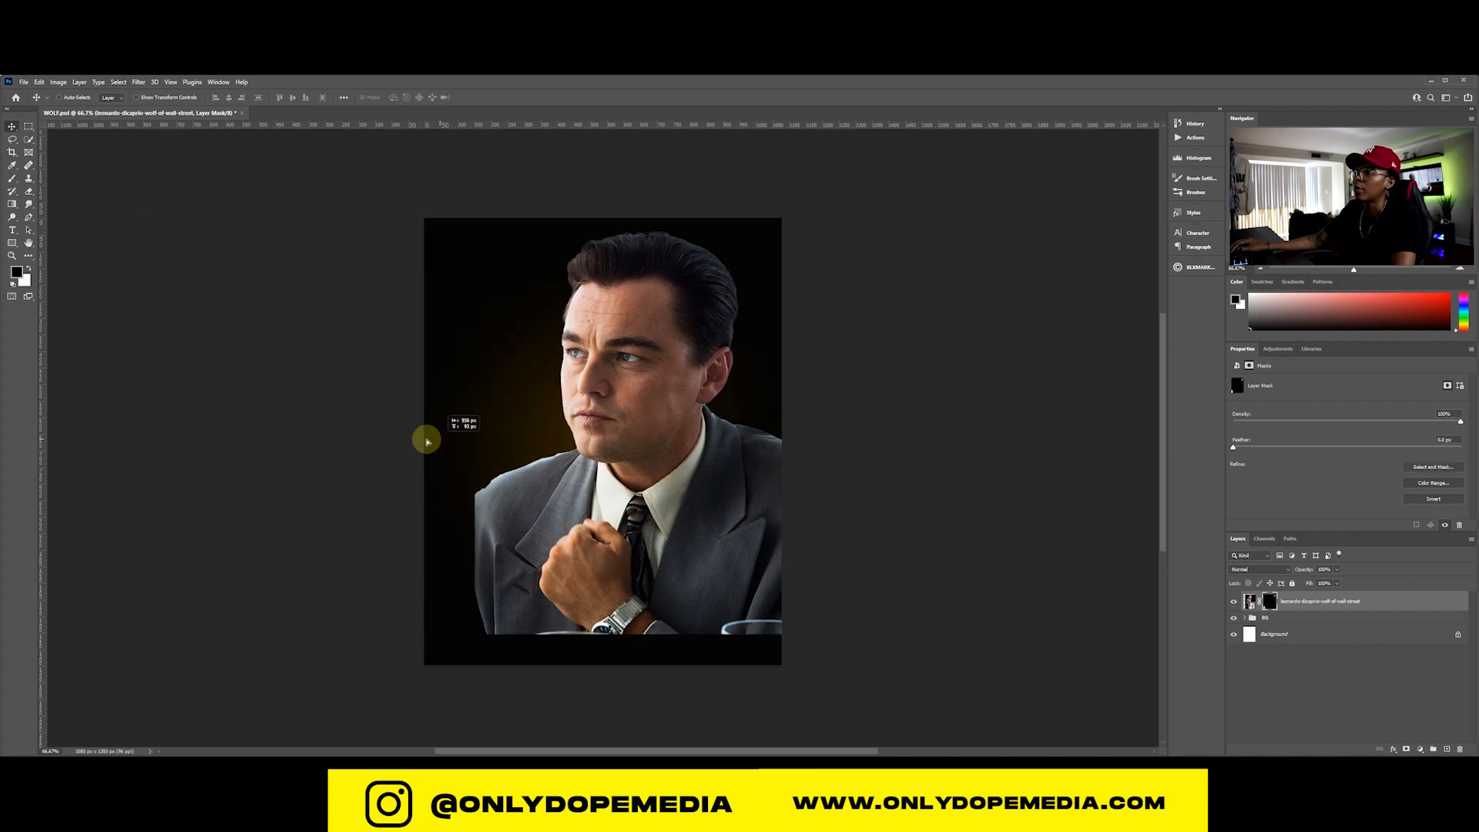
{"action": "left_click_drag", "start_coordinate": [426, 440], "coordinate": [394, 437]}
{"action": "left_click_drag", "start_coordinate": [568, 454], "coordinate": [594, 479]}
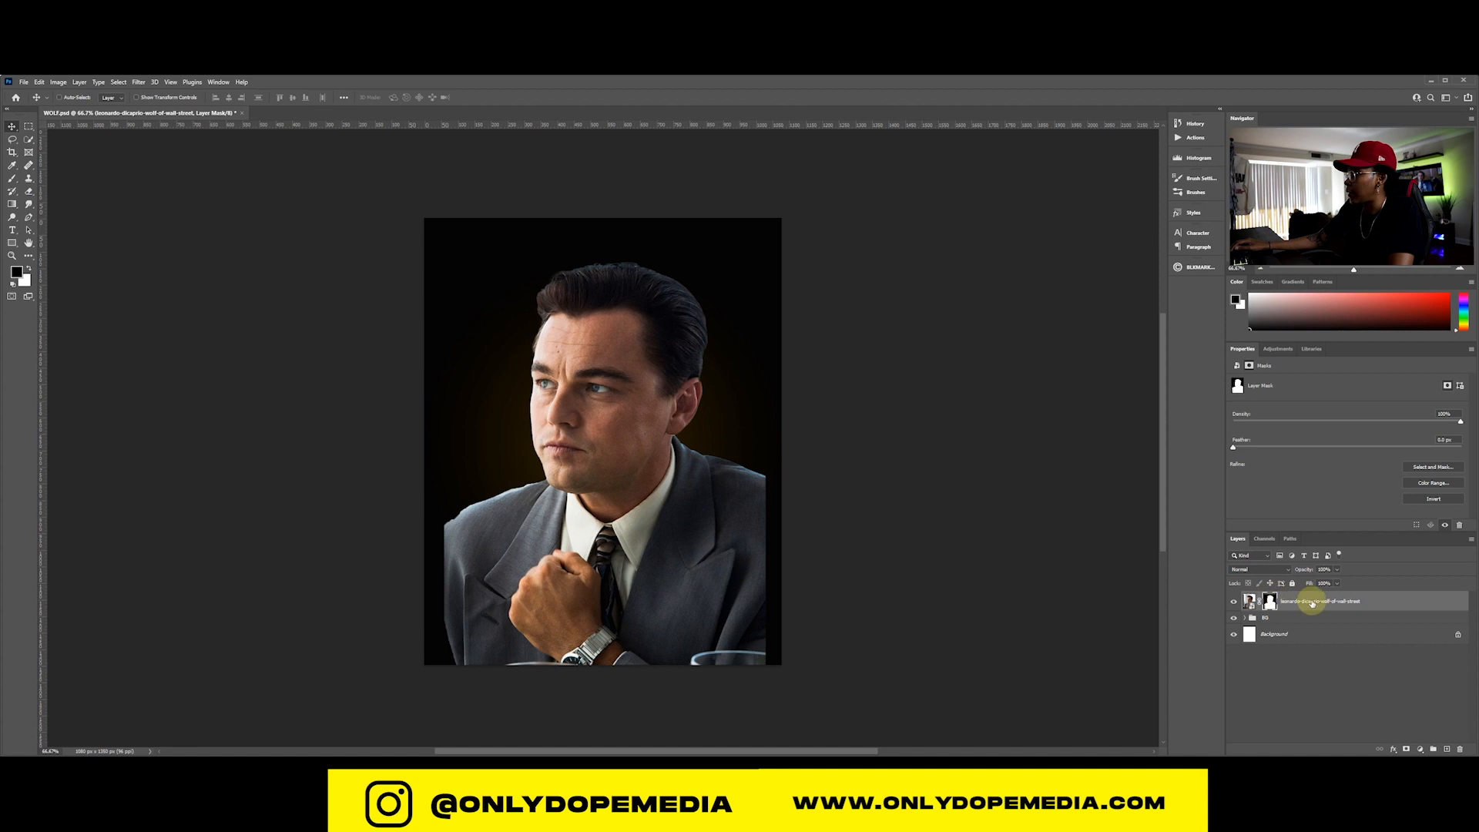
Add a Curves adjustment above the portrait and clip it to the portrait layer
{"action": "left_click", "coordinate": [1420, 749]}
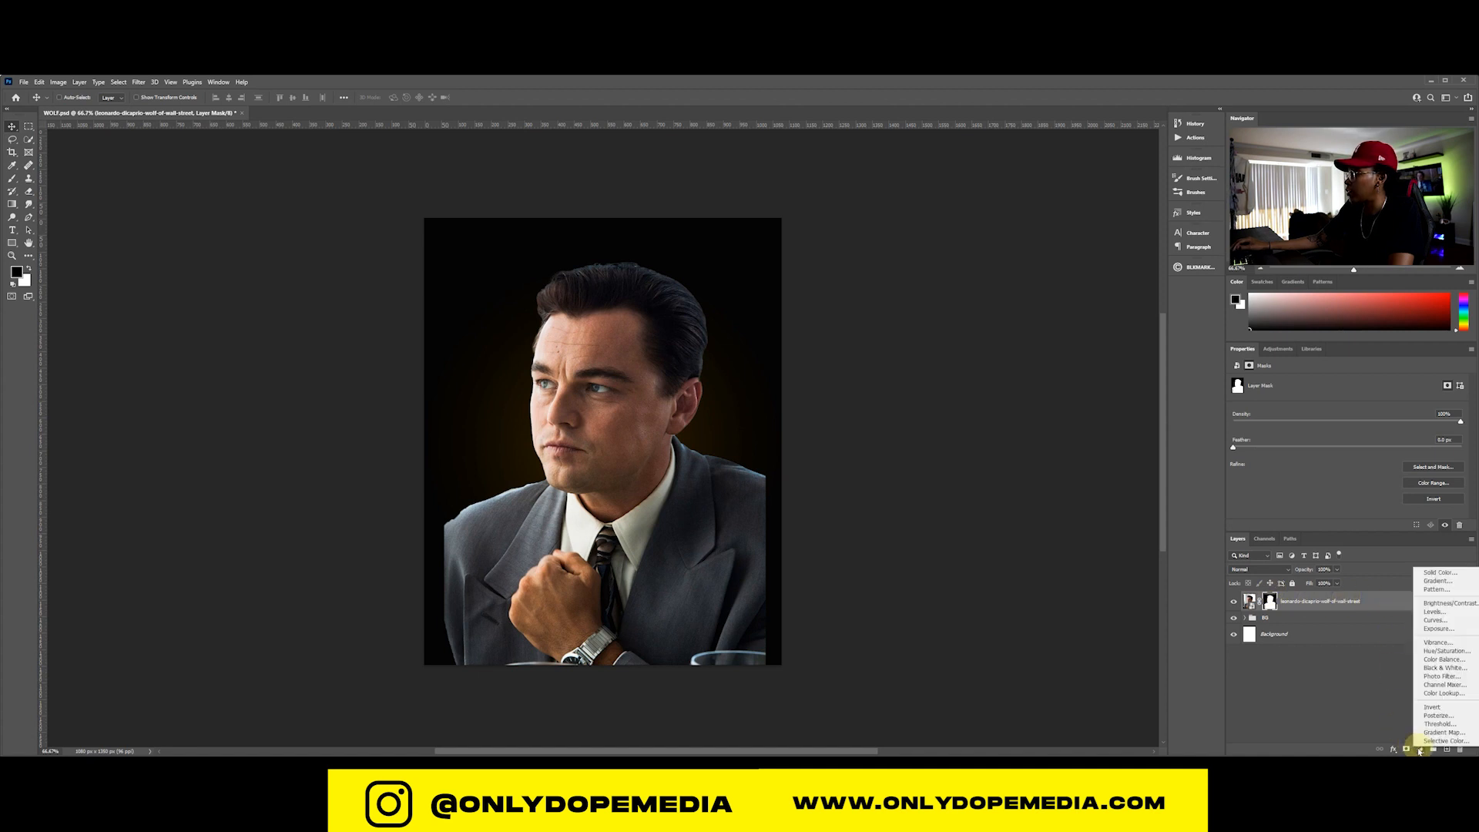
{"action": "left_click", "coordinate": [1450, 621]}
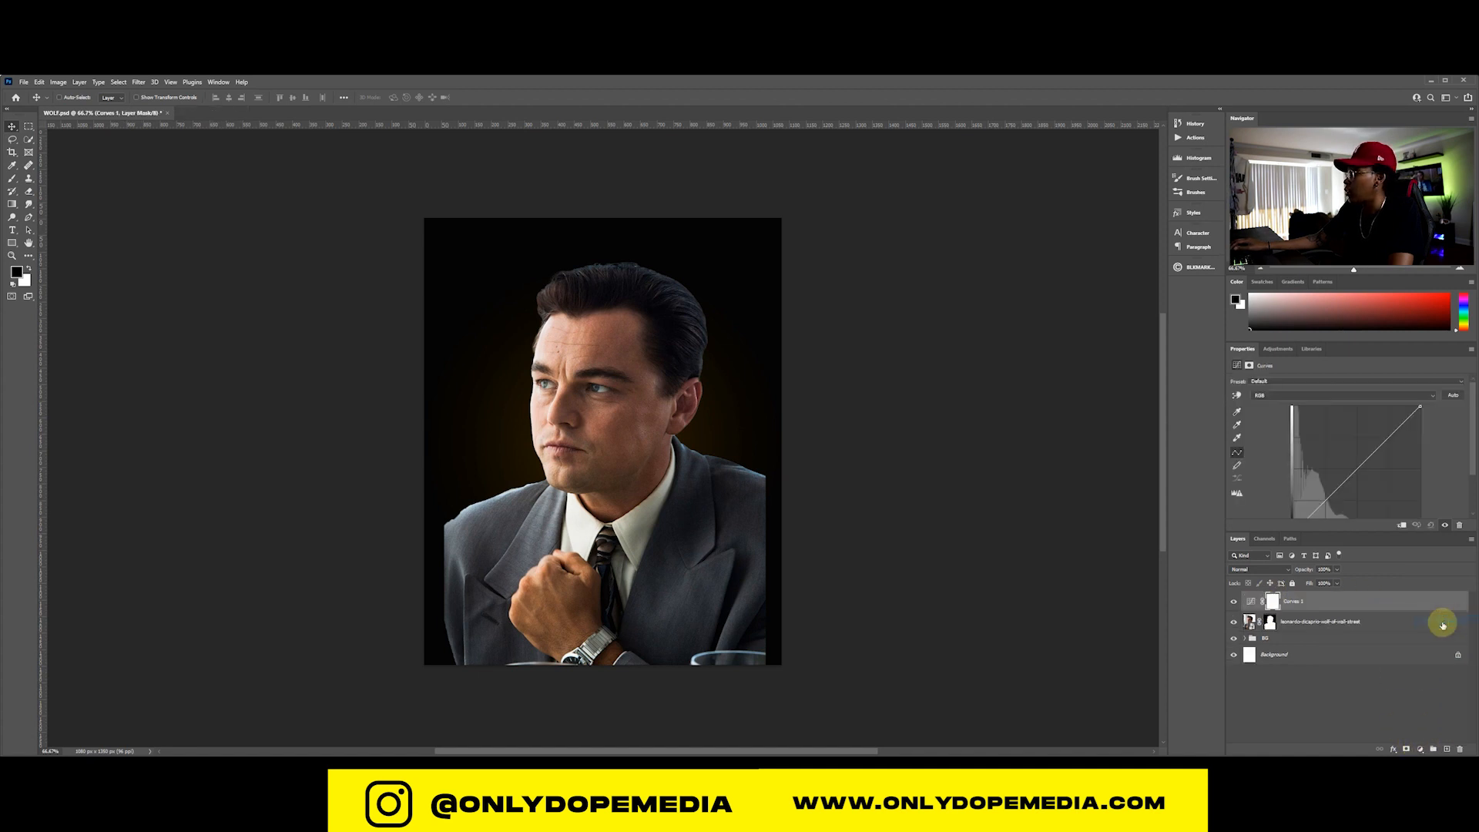
{"action": "right_click", "coordinate": [1319, 603]}
{"action": "left_click", "coordinate": [1362, 374]}
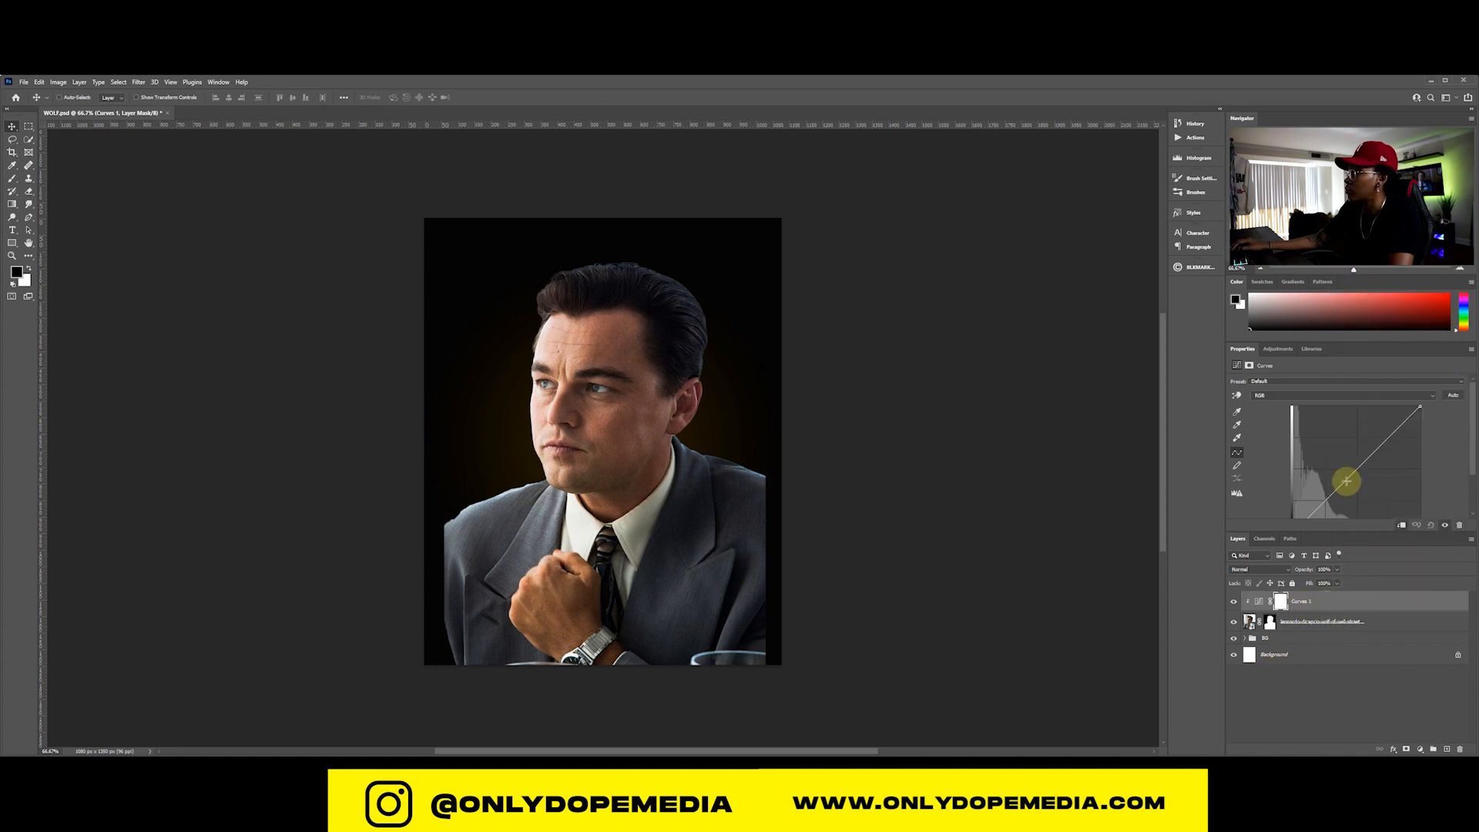
Try darkening the portrait by bending the middle of the curve downward, and undo the change
{"action": "left_click_drag", "start_coordinate": [1346, 478], "coordinate": [1377, 489]}
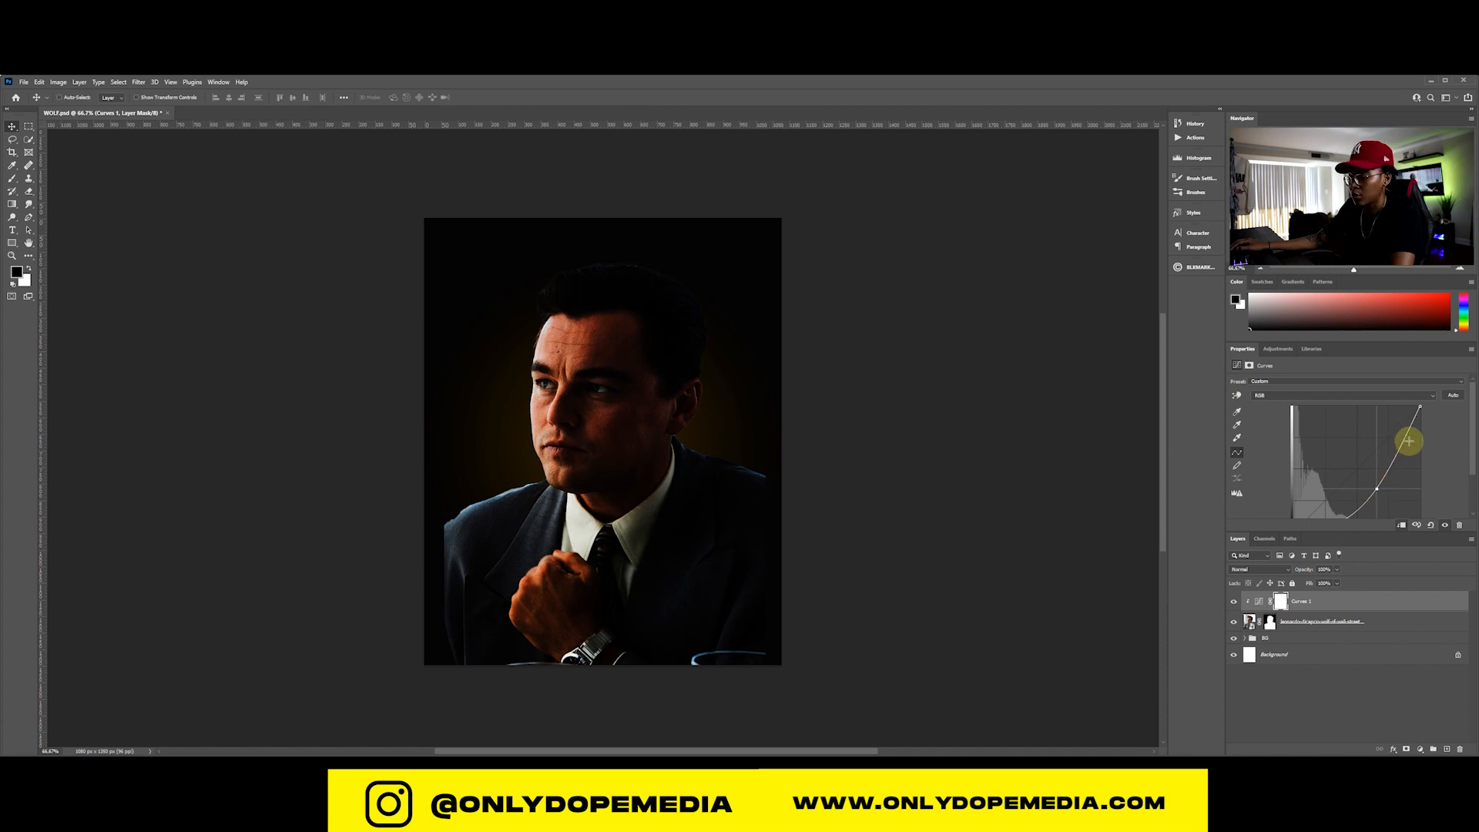
{"action": "key", "text": "ctrl+z"}
{"action": "scroll", "coordinate": [1435, 441], "scroll_direction": "down", "scroll_amount": 2}
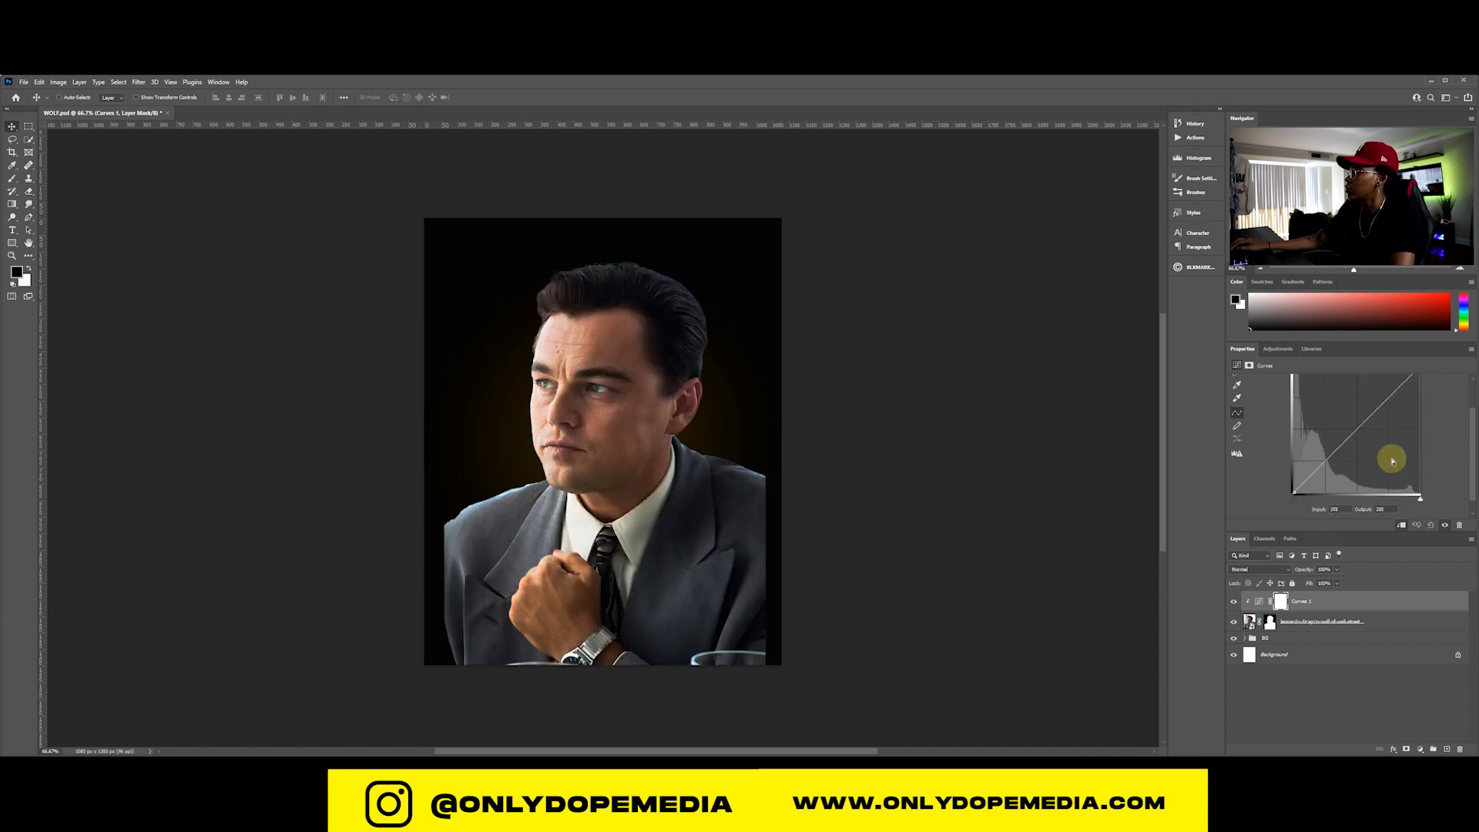
{"action": "mouse_move", "coordinate": [1295, 501]}
{"action": "left_mouse_down"}
{"action": "mouse_move", "coordinate": [1342, 495]}
{"action": "mouse_move", "coordinate": [1292, 493]}
{"action": "left_mouse_up"}
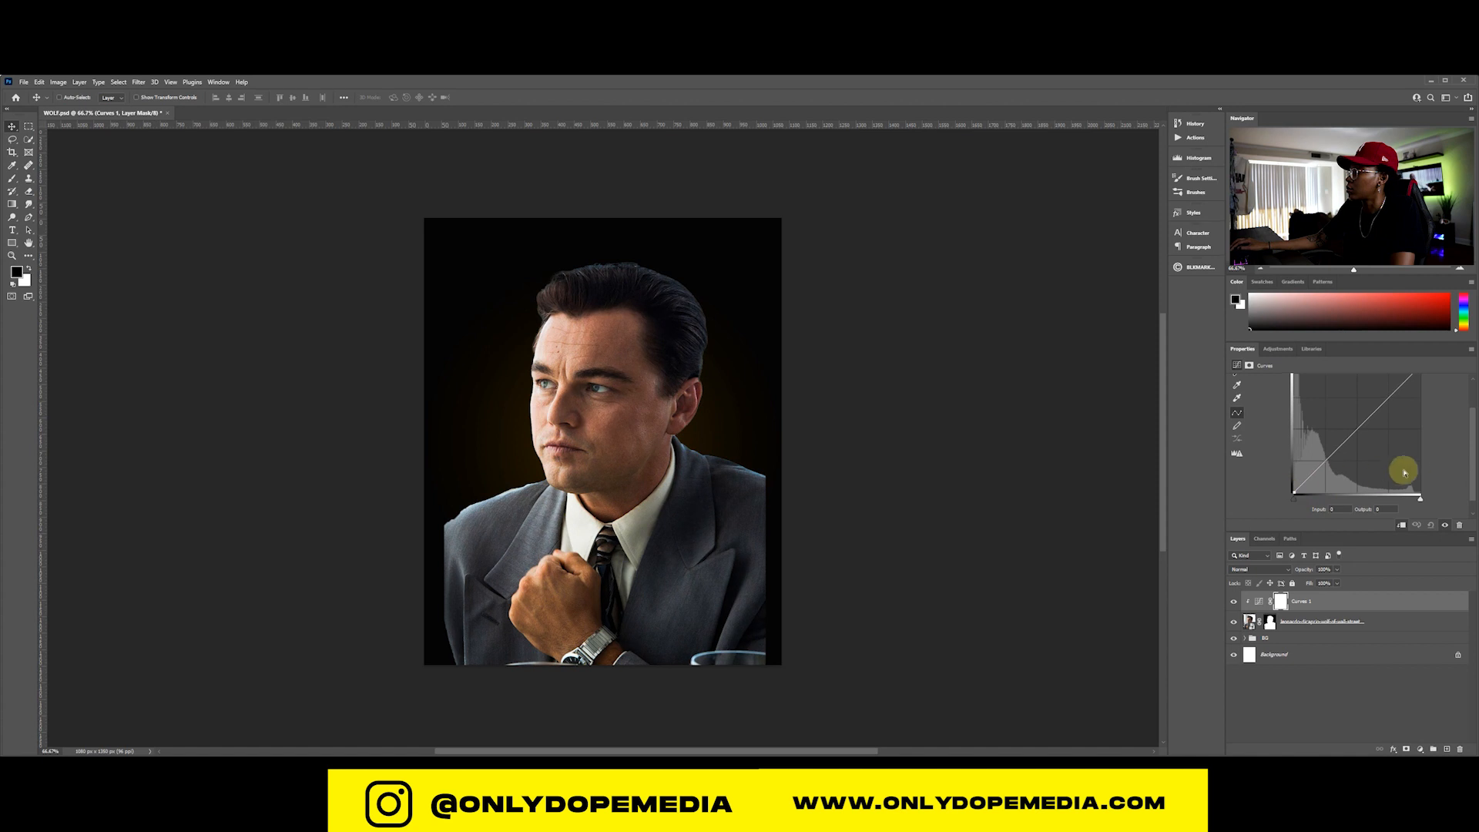
Darken the portrait in Curves 1 by lowering the white point's output to 94 and moving the black point inward; save the document
{"action": "scroll", "coordinate": [1413, 460], "scroll_direction": "up", "scroll_amount": 2}
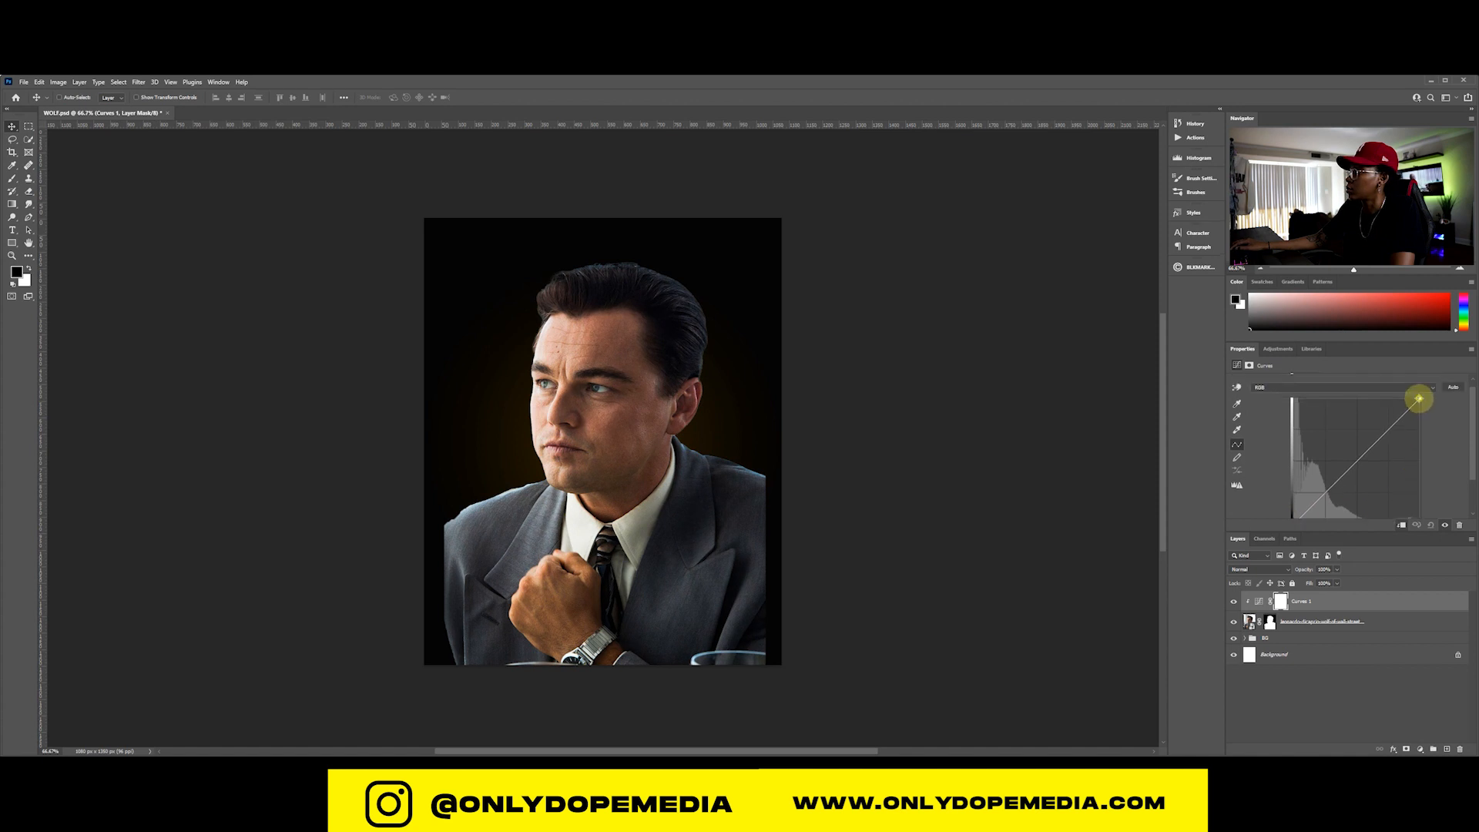
{"action": "left_click_drag", "start_coordinate": [1419, 398], "coordinate": [1438, 453]}
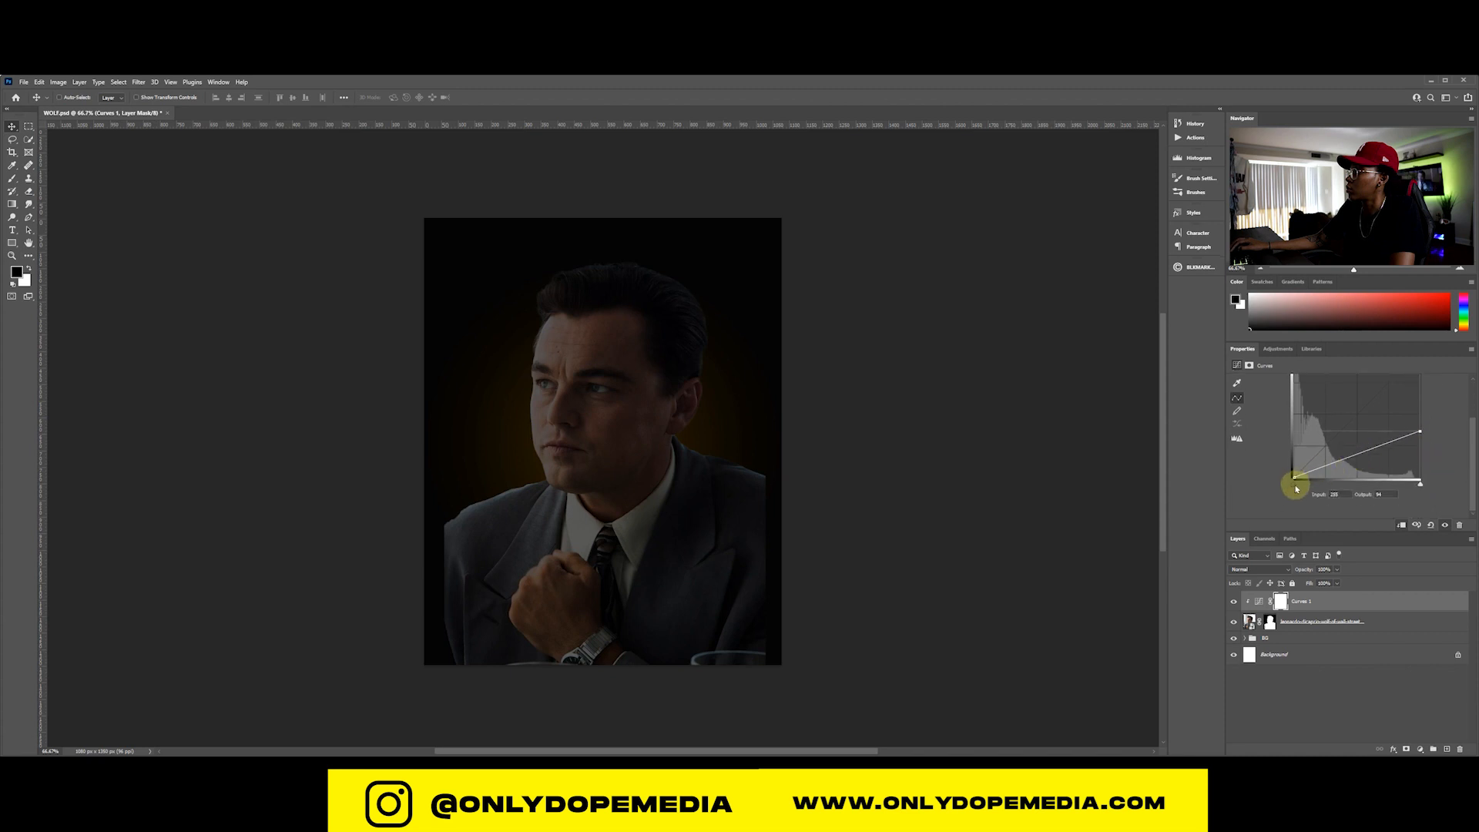
{"action": "left_click_drag", "start_coordinate": [1296, 488], "coordinate": [1332, 485]}
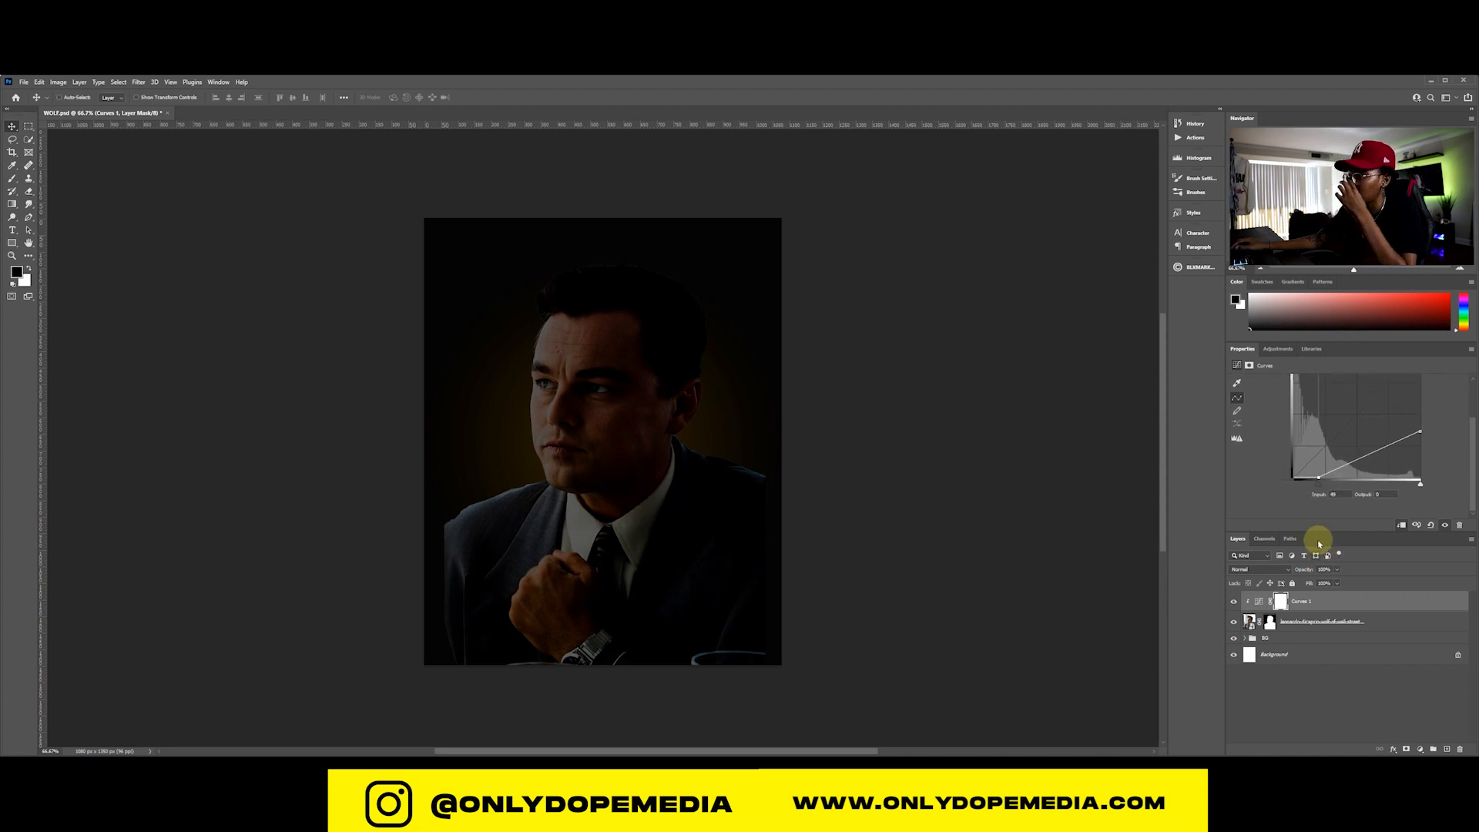
{"action": "scroll", "coordinate": [1387, 471], "scroll_direction": "up", "scroll_amount": 3}
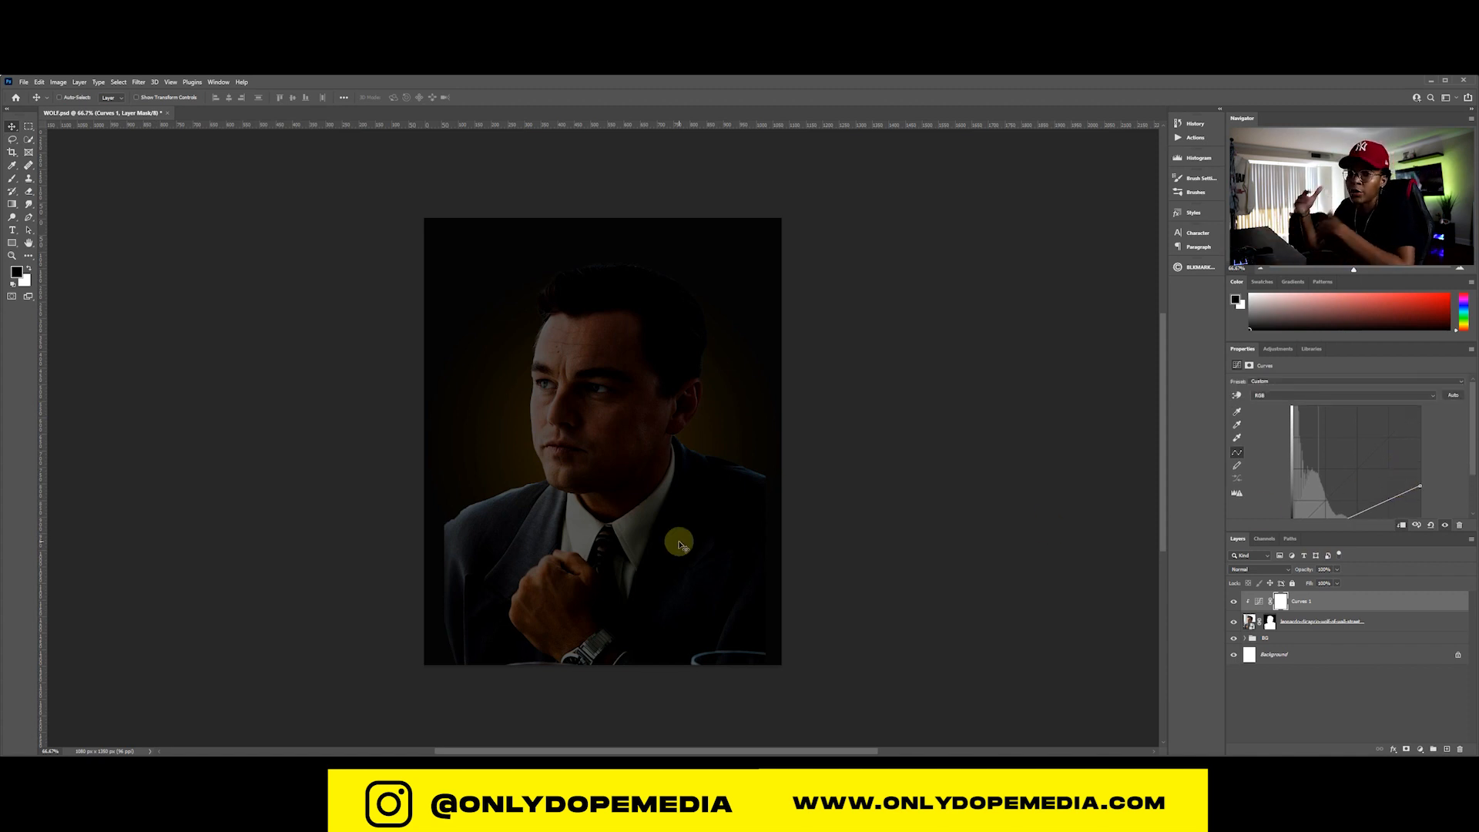
{"action": "scroll", "coordinate": [1422, 462], "scroll_direction": "down", "scroll_amount": 3}
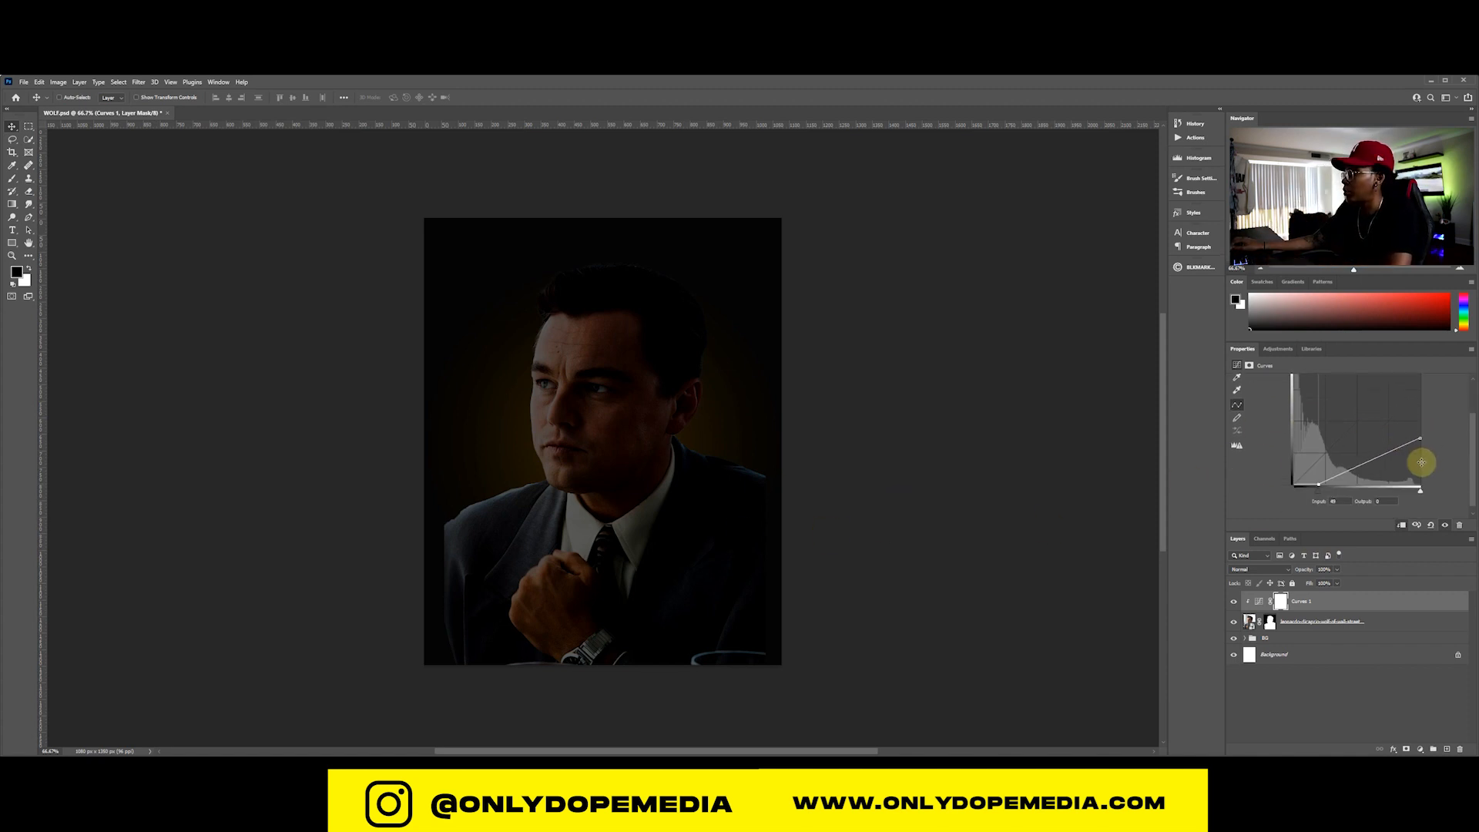
{"action": "scroll", "coordinate": [1421, 462], "scroll_direction": "down", "scroll_amount": 1}
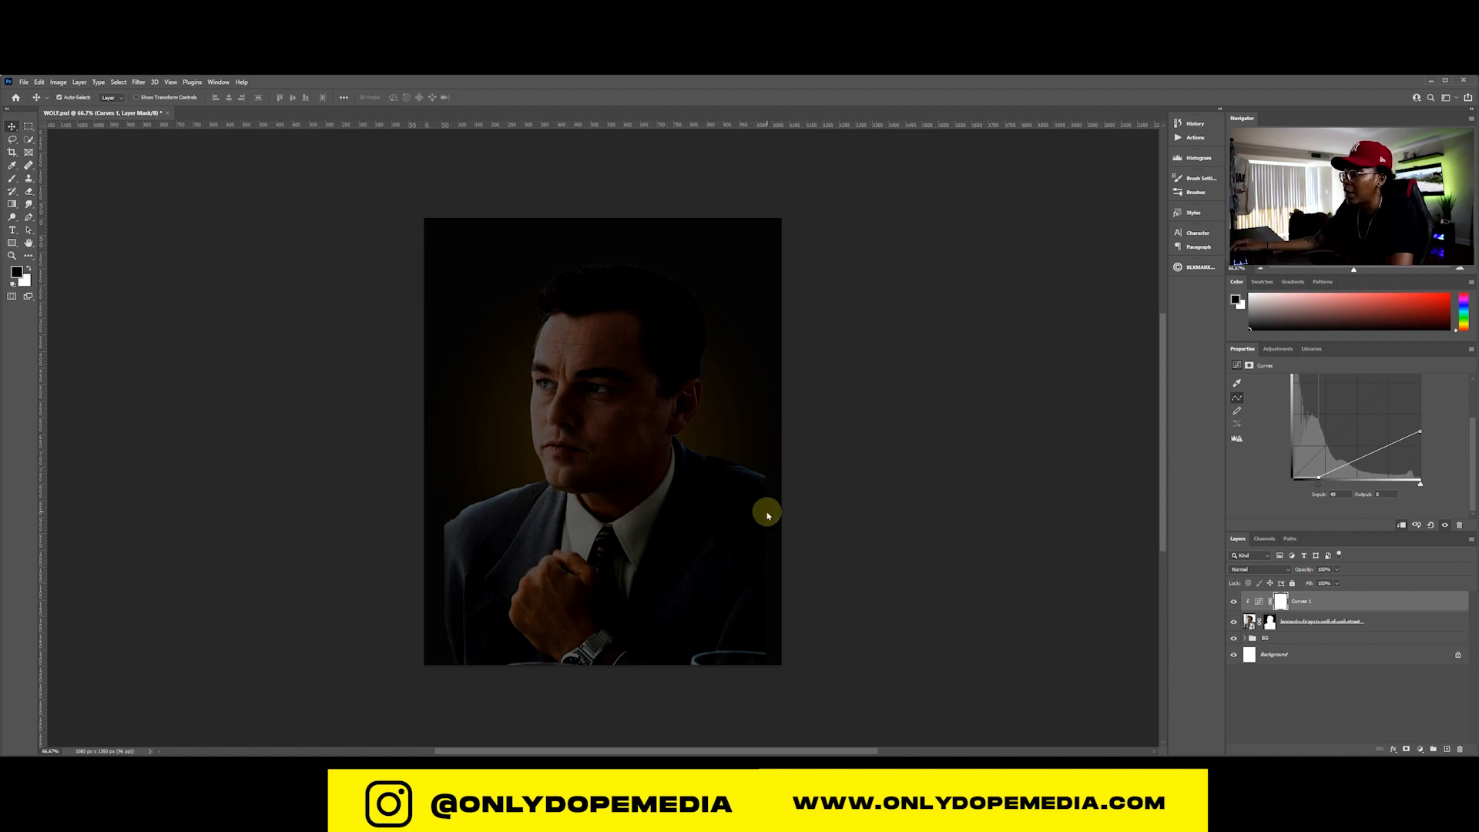
{"action": "key", "text": "ctrl+s"}
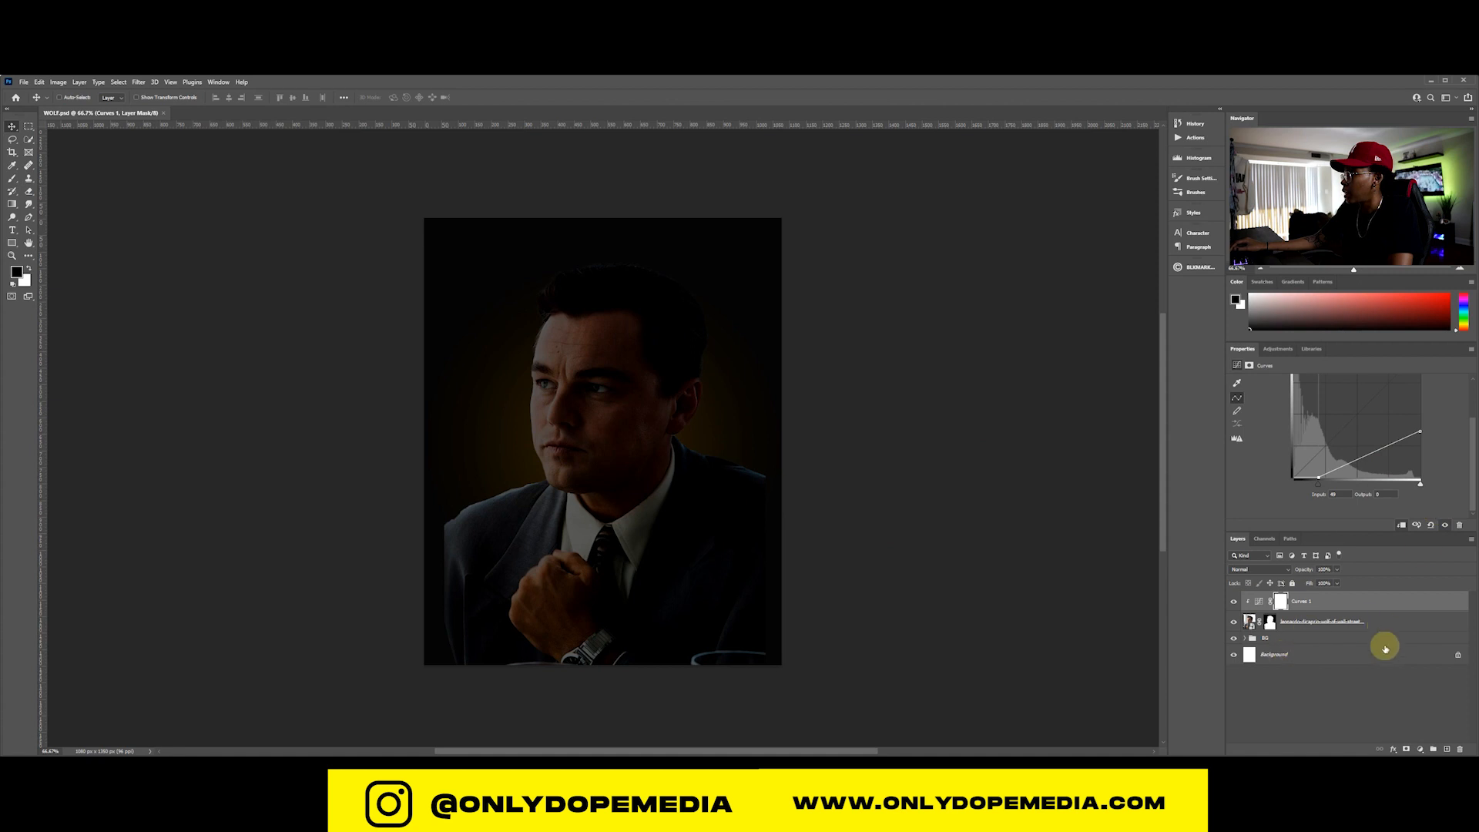
Add a Levels adjustment clipped to the portrait above Curves 1, moving its black input inward and brightening the midtones
{"action": "left_click", "coordinate": [1421, 749]}
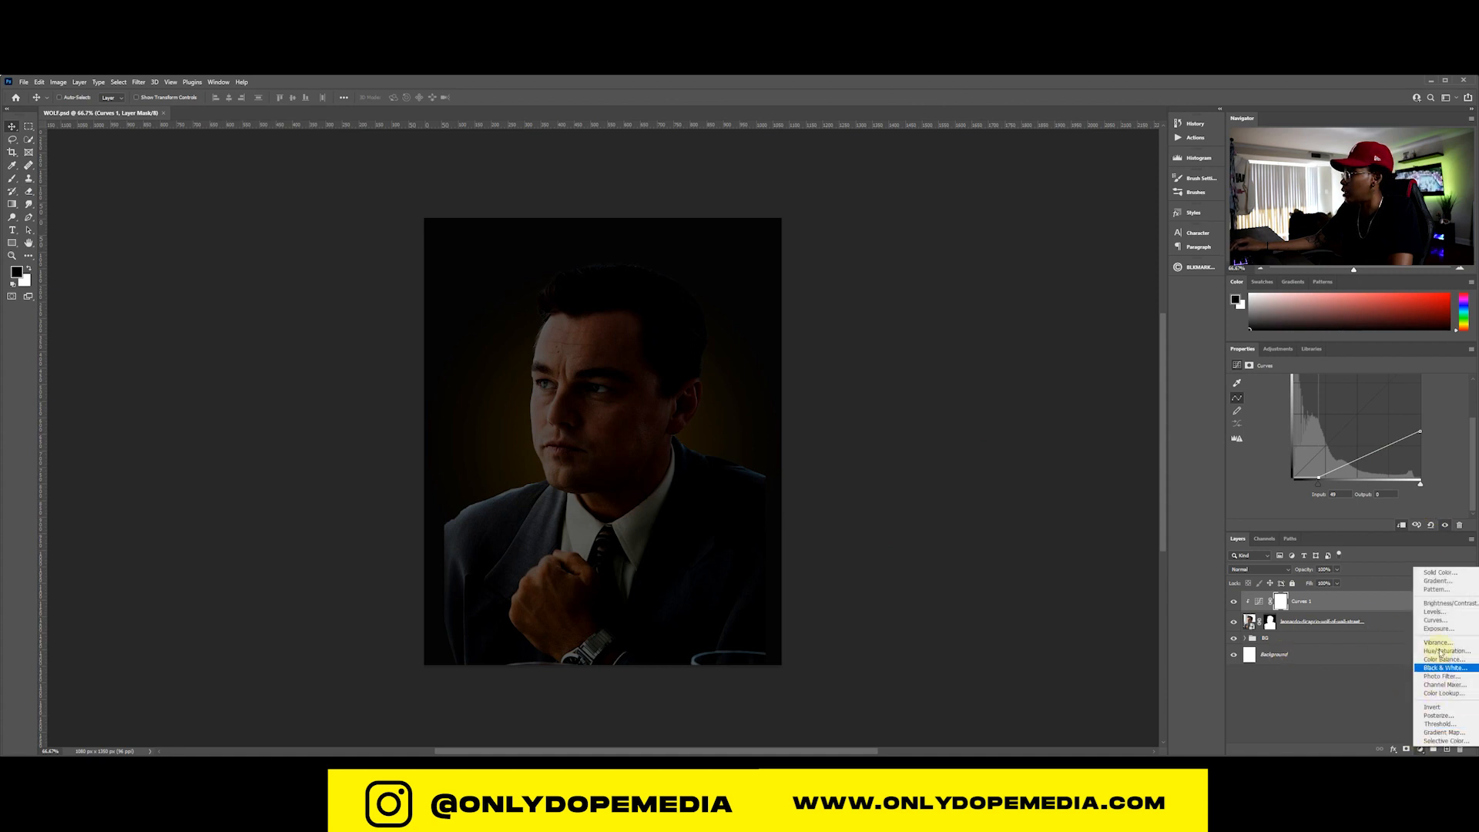
{"action": "left_click", "coordinate": [1437, 613]}
{"action": "mouse_move", "coordinate": [1311, 601]}
{"action": "left_mouse_down"}
{"action": "mouse_move", "coordinate": [1310, 617]}
{"action": "mouse_move", "coordinate": [1315, 592]}
{"action": "left_mouse_up"}
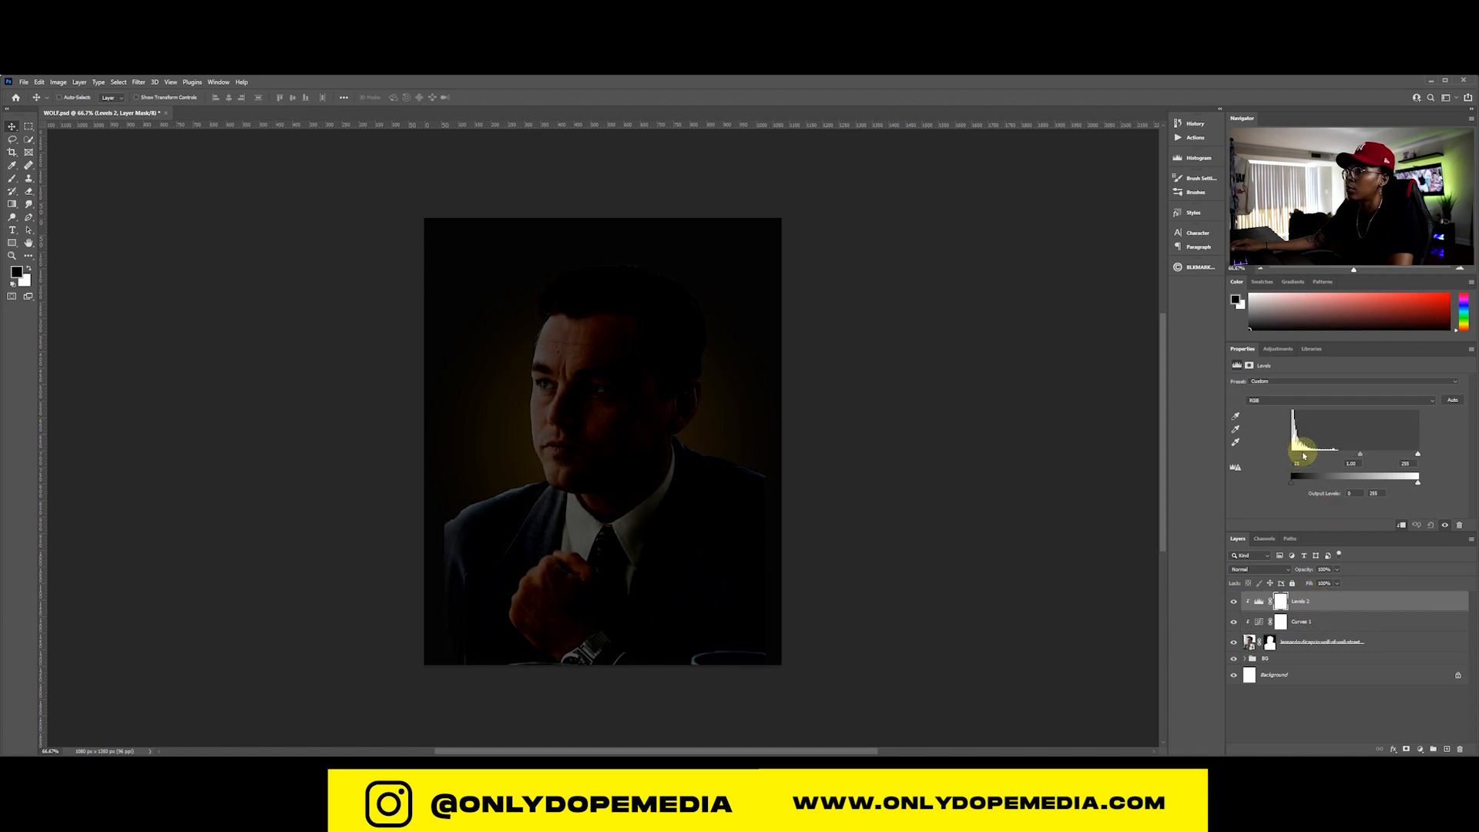
{"action": "left_click_drag", "start_coordinate": [1360, 457], "coordinate": [1350, 458]}
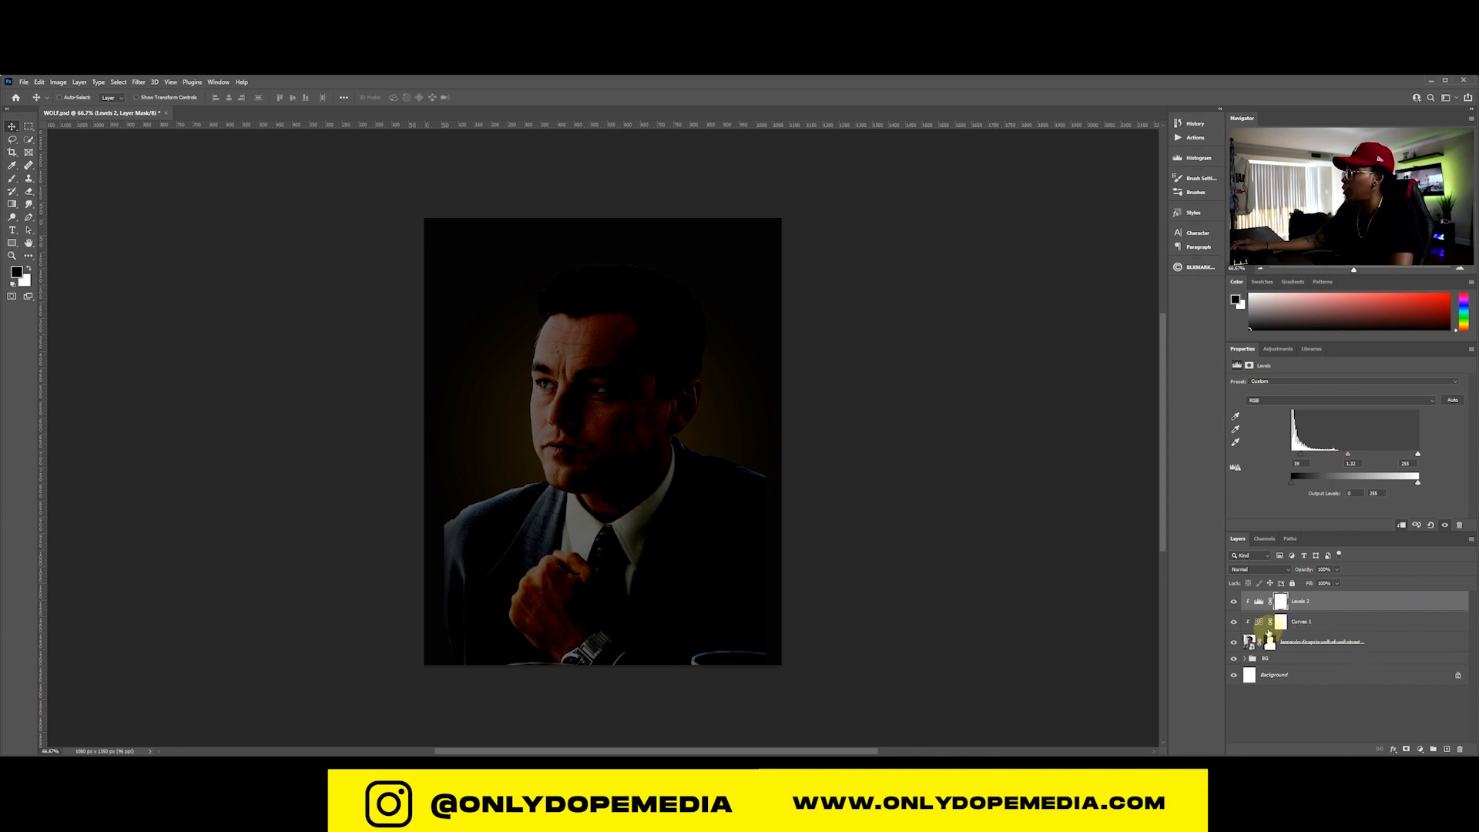
Paint black on the Curves 1 mask over the light-facing side of the hair, face and jacket to restore their brightness
{"action": "left_click", "coordinate": [1281, 621]}
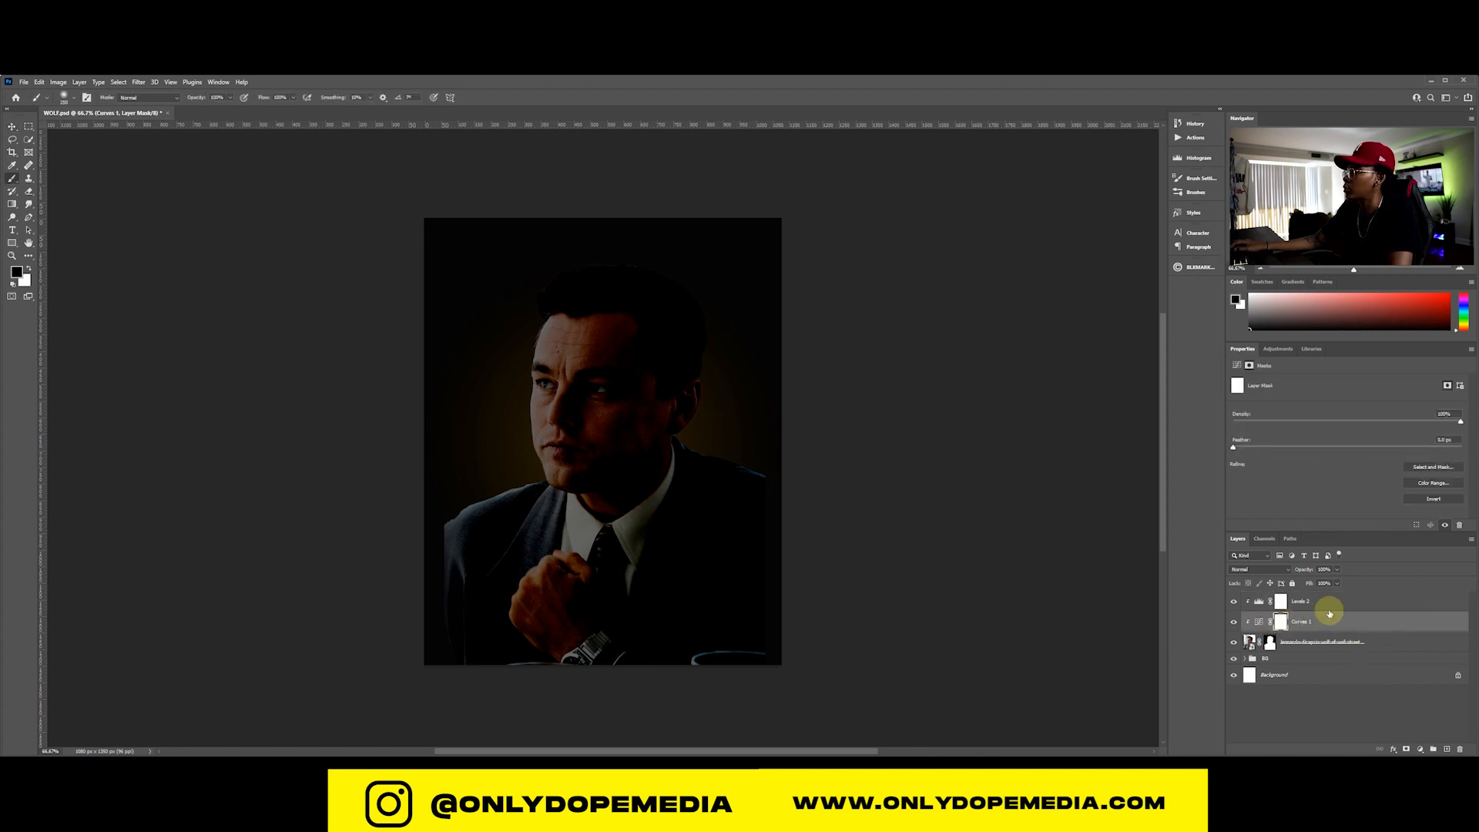
{"action": "key", "text": "b"}
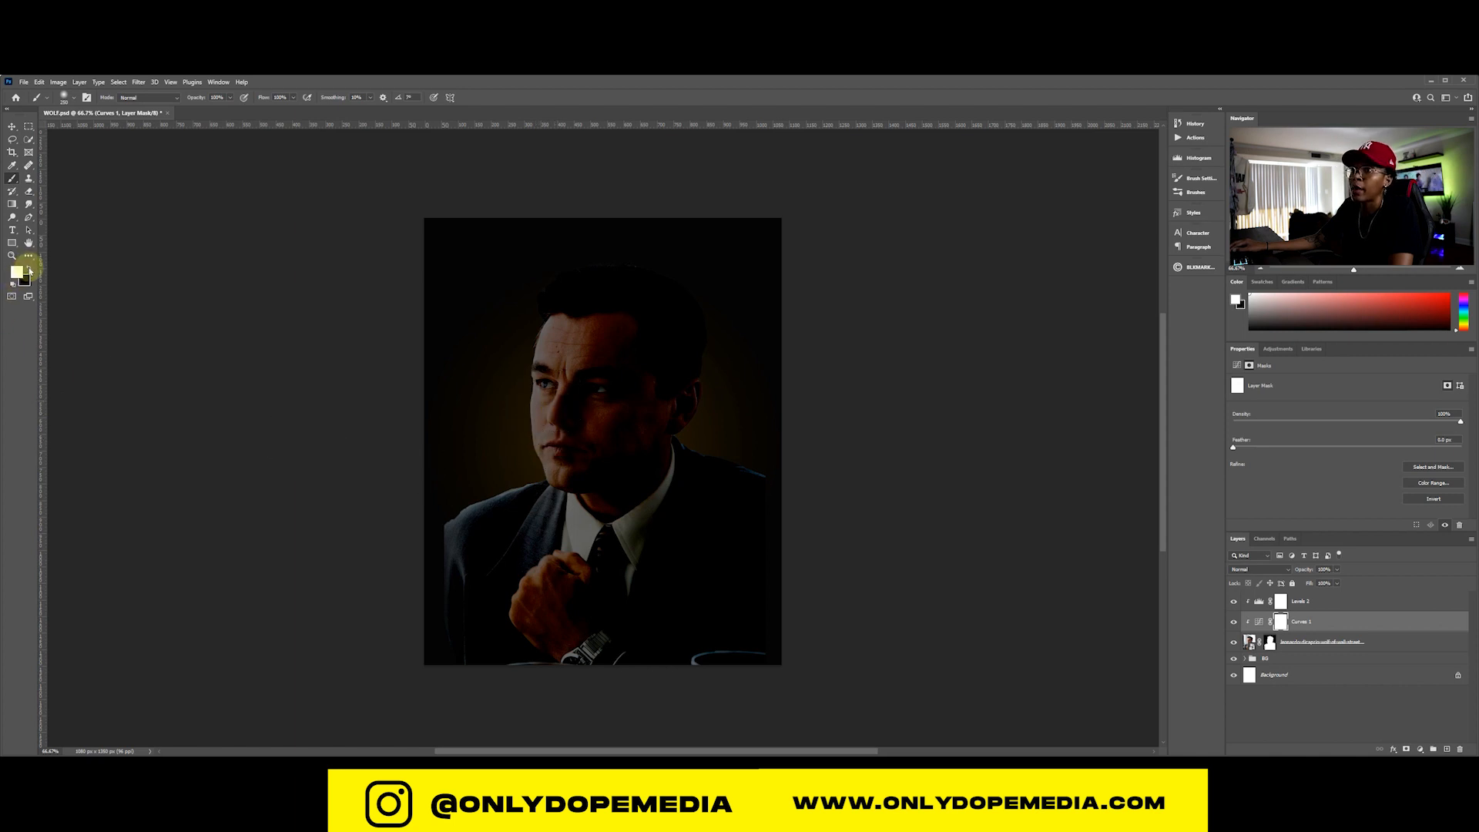
{"action": "left_click", "coordinate": [29, 269]}
{"action": "left_click", "coordinate": [564, 305]}
{"action": "left_click", "coordinate": [549, 344]}
{"action": "left_click", "coordinate": [546, 346]}
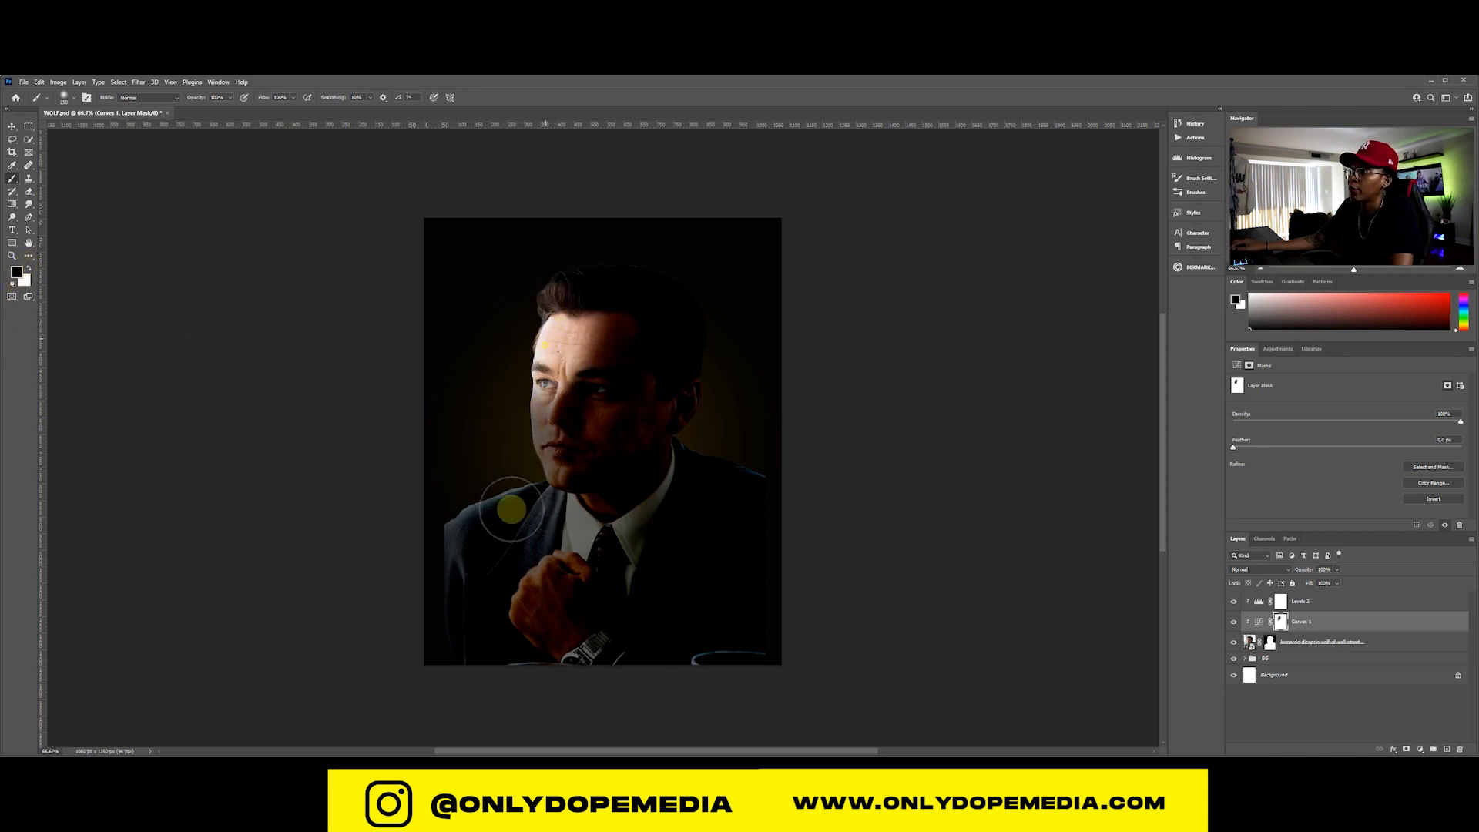
{"action": "mouse_move", "coordinate": [511, 509]}
{"action": "left_mouse_down"}
{"action": "mouse_move", "coordinate": [534, 403]}
{"action": "mouse_move", "coordinate": [439, 597]}
{"action": "mouse_move", "coordinate": [496, 507]}
{"action": "mouse_move", "coordinate": [440, 643]}
{"action": "mouse_move", "coordinate": [492, 554]}
{"action": "mouse_move", "coordinate": [432, 685]}
{"action": "mouse_move", "coordinate": [489, 606]}
{"action": "mouse_move", "coordinate": [446, 730]}
{"action": "mouse_move", "coordinate": [551, 505]}
{"action": "mouse_move", "coordinate": [511, 609]}
{"action": "mouse_move", "coordinate": [544, 530]}
{"action": "mouse_move", "coordinate": [573, 357]}
{"action": "mouse_move", "coordinate": [503, 525]}
{"action": "mouse_move", "coordinate": [494, 599]}
{"action": "mouse_move", "coordinate": [568, 530]}
{"action": "mouse_move", "coordinate": [592, 480]}
{"action": "mouse_move", "coordinate": [488, 585]}
{"action": "left_mouse_up"}
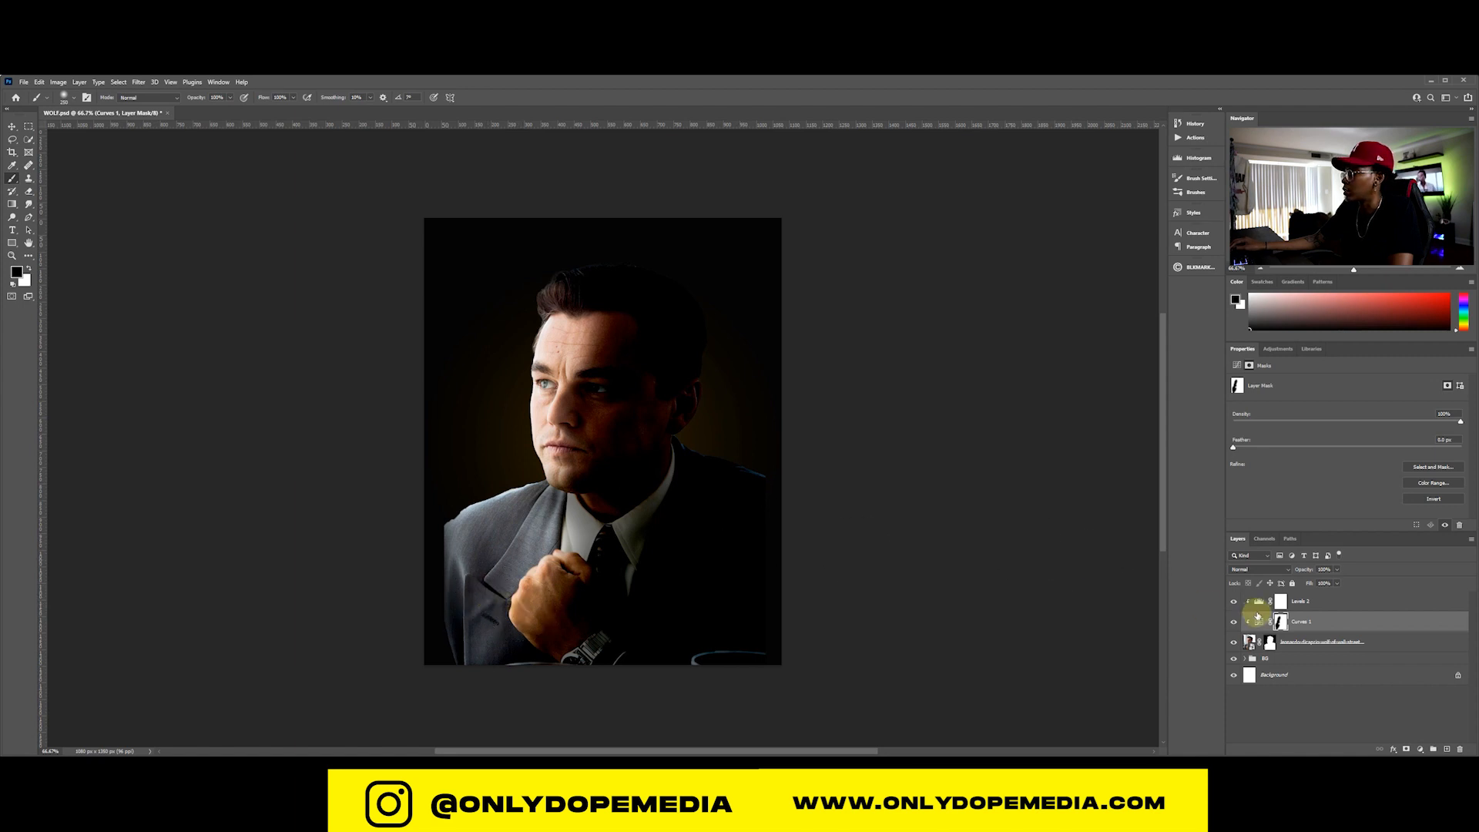
Paint black on the Levels 2 mask down the hair, face, jacket and hand to remove the adjustment there
{"action": "left_click", "coordinate": [1283, 604]}
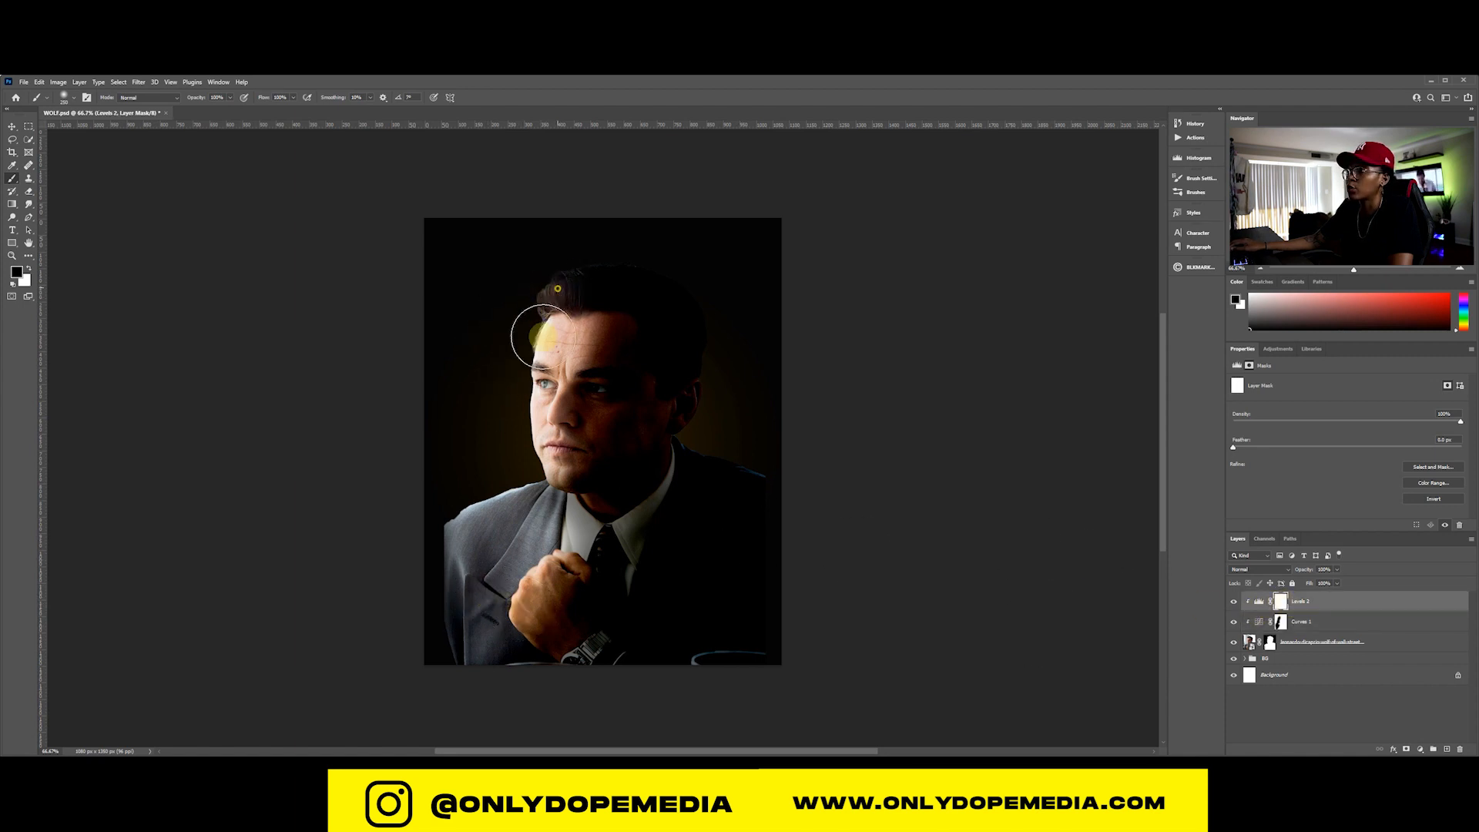
{"action": "mouse_move", "coordinate": [564, 298]}
{"action": "left_mouse_down"}
{"action": "mouse_move", "coordinate": [524, 423]}
{"action": "mouse_move", "coordinate": [552, 363]}
{"action": "mouse_move", "coordinate": [553, 493]}
{"action": "left_mouse_up"}
{"action": "mouse_move", "coordinate": [552, 494]}
{"action": "left_mouse_down"}
{"action": "mouse_move", "coordinate": [547, 612]}
{"action": "mouse_move", "coordinate": [552, 514]}
{"action": "mouse_move", "coordinate": [528, 615]}
{"action": "mouse_move", "coordinate": [513, 612]}
{"action": "mouse_move", "coordinate": [524, 598]}
{"action": "mouse_move", "coordinate": [473, 650]}
{"action": "mouse_move", "coordinate": [515, 631]}
{"action": "mouse_move", "coordinate": [444, 652]}
{"action": "mouse_move", "coordinate": [456, 530]}
{"action": "mouse_move", "coordinate": [450, 589]}
{"action": "mouse_move", "coordinate": [478, 499]}
{"action": "mouse_move", "coordinate": [566, 588]}
{"action": "mouse_move", "coordinate": [582, 533]}
{"action": "mouse_move", "coordinate": [538, 611]}
{"action": "mouse_move", "coordinate": [556, 601]}
{"action": "mouse_move", "coordinate": [550, 655]}
{"action": "mouse_move", "coordinate": [585, 459]}
{"action": "mouse_move", "coordinate": [573, 282]}
{"action": "mouse_move", "coordinate": [640, 470]}
{"action": "mouse_move", "coordinate": [588, 632]}
{"action": "left_mouse_up"}
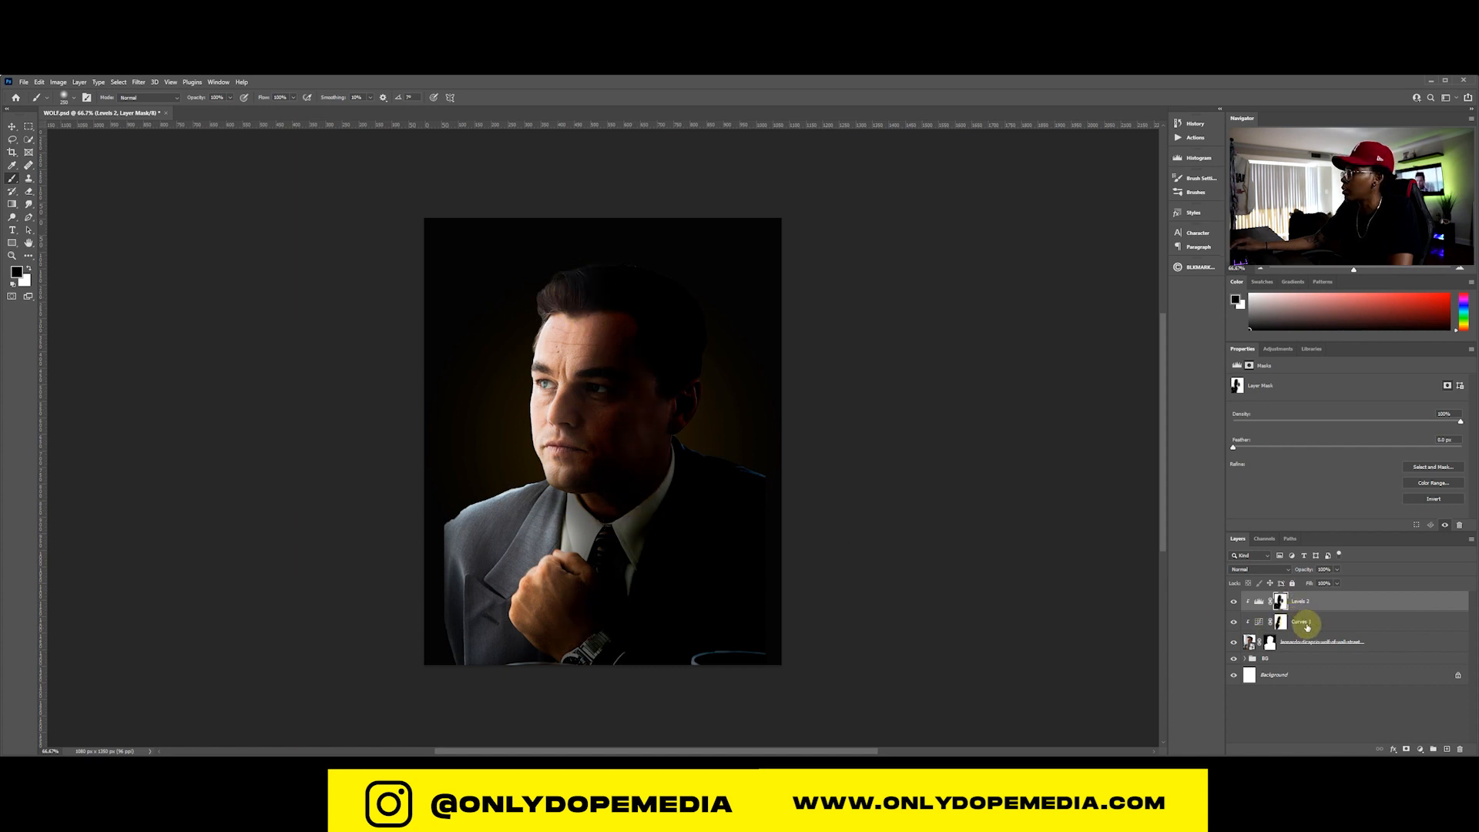
Extend the black paint on the Curves 1 mask across the middle of the face to lighten it further
{"action": "left_click", "coordinate": [1282, 625]}
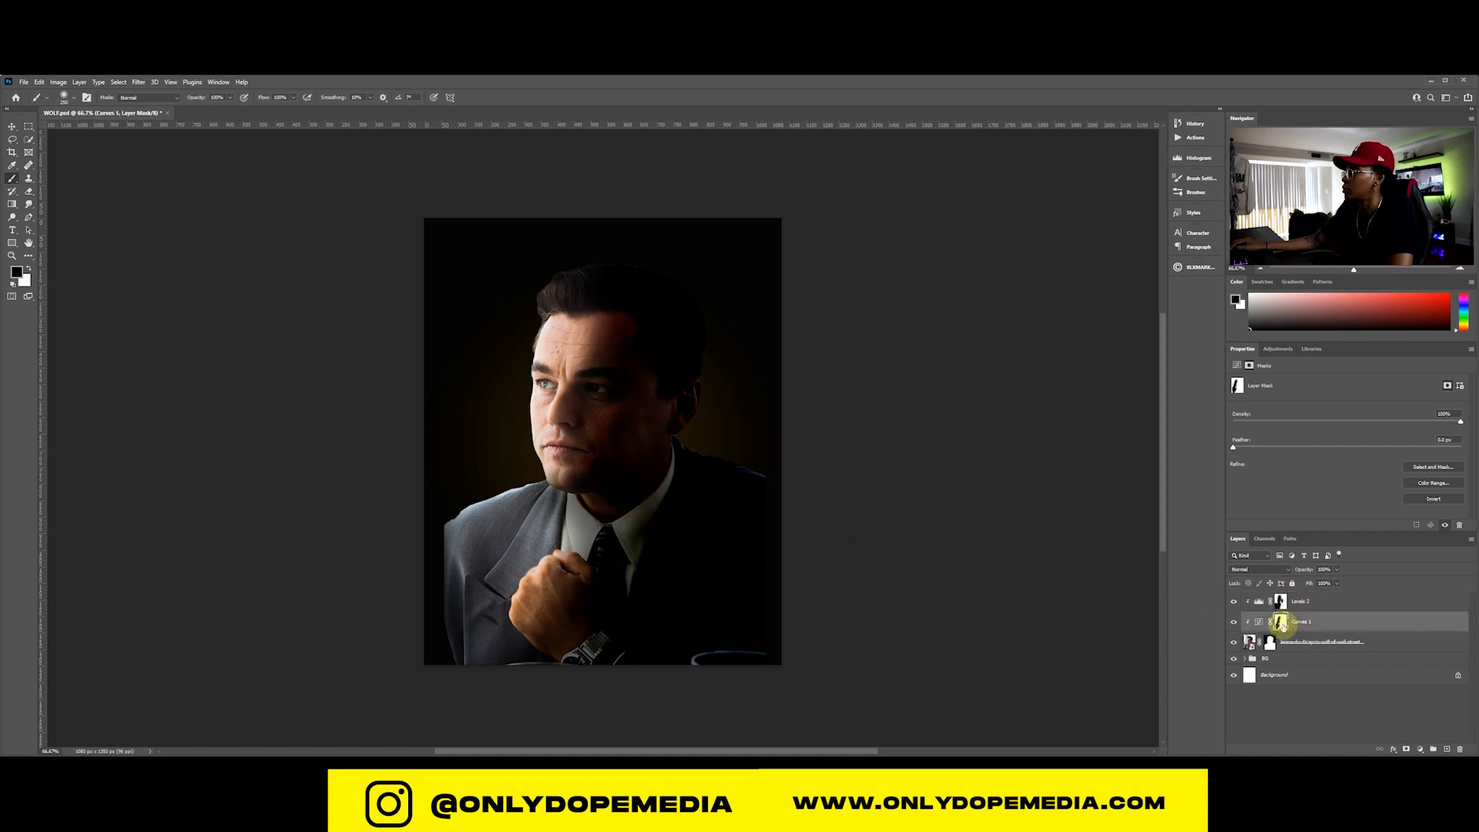
{"action": "left_click_drag", "start_coordinate": [580, 386], "coordinate": [571, 486]}
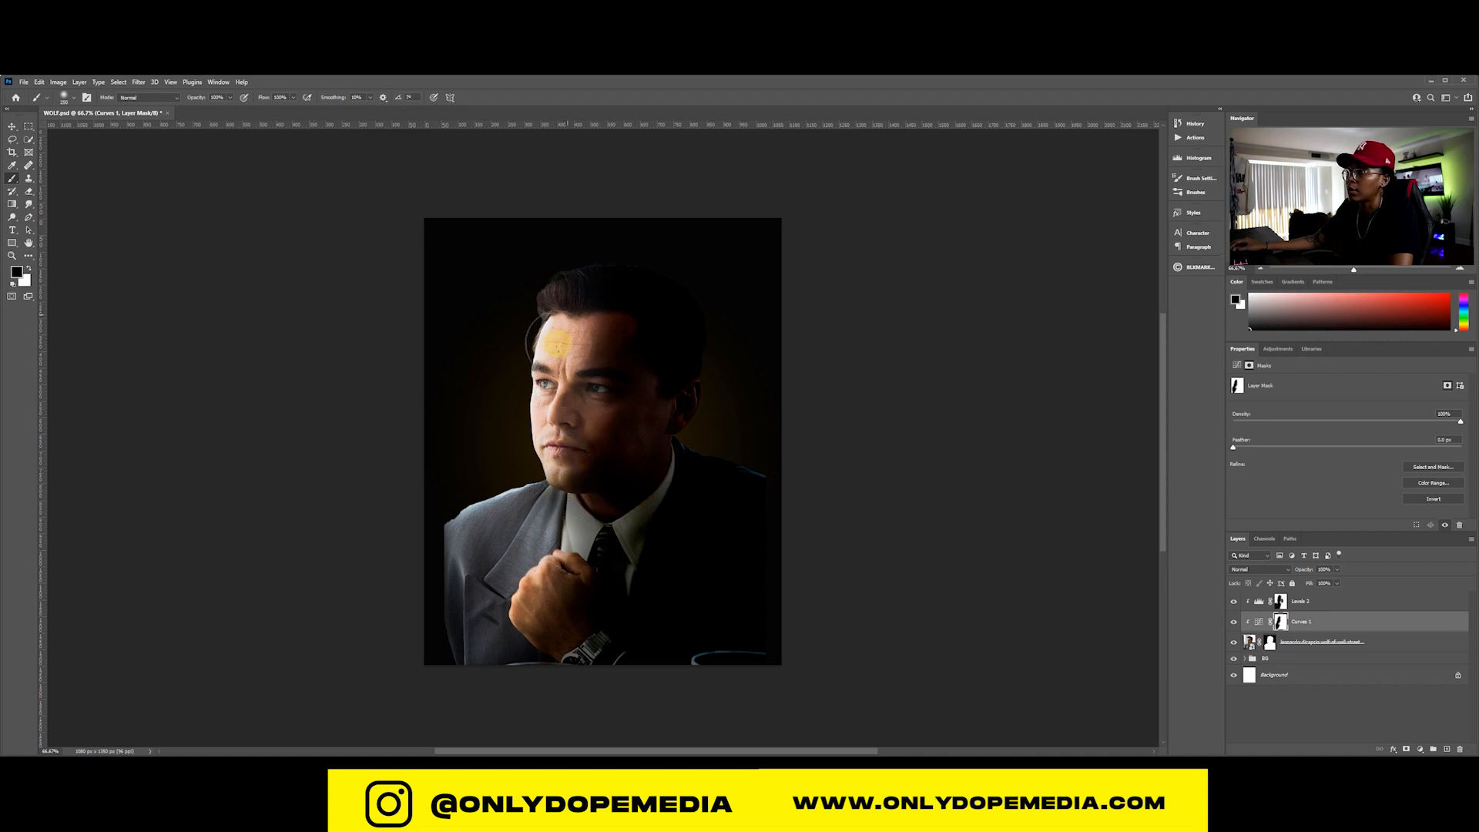
{"action": "key", "text": "v"}
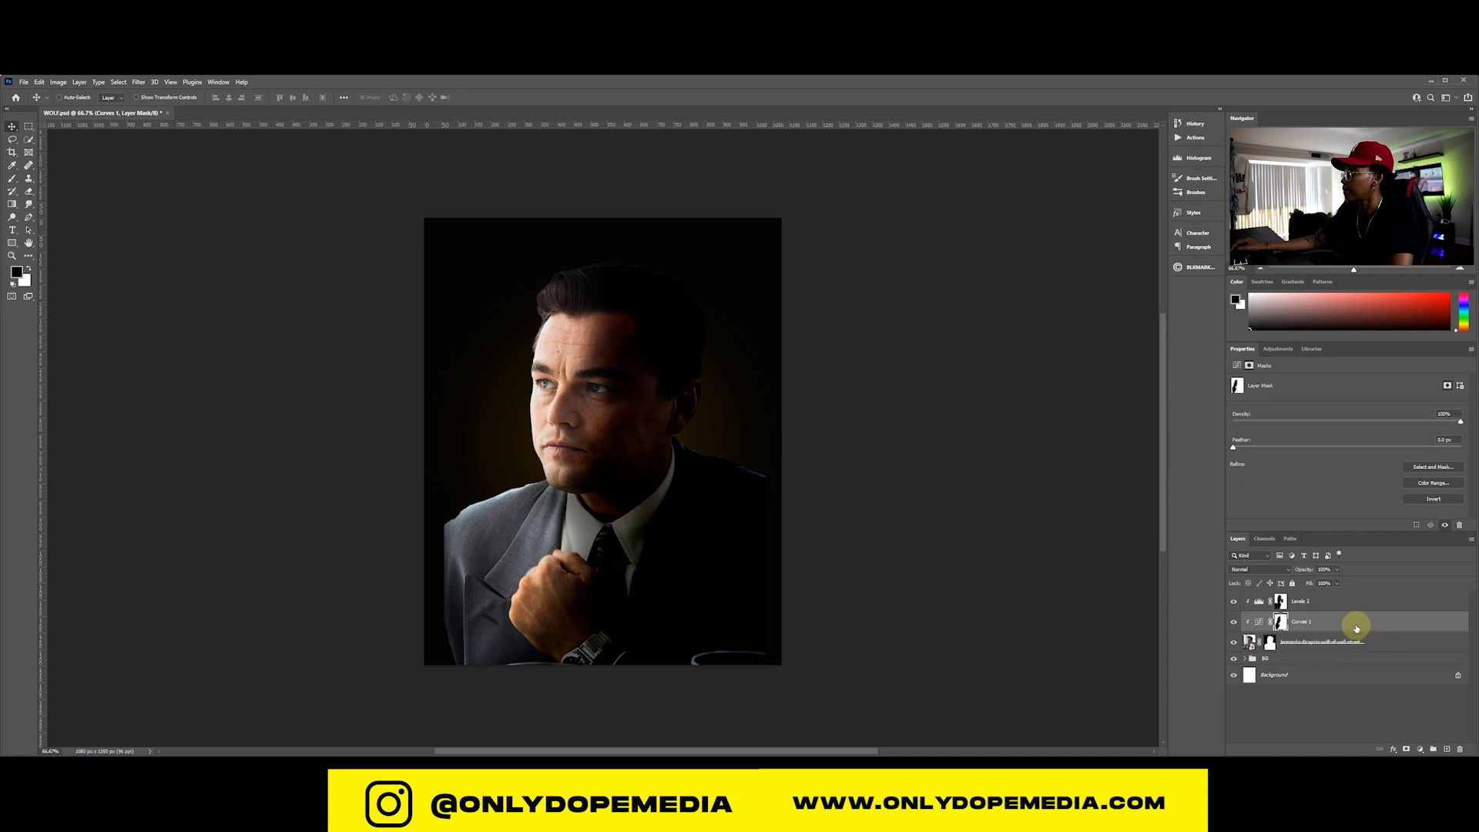
Add a second Curves adjustment above Curves 1, clipped to the portrait, and lower its white point to dim the highlights
{"action": "left_click", "coordinate": [1421, 749]}
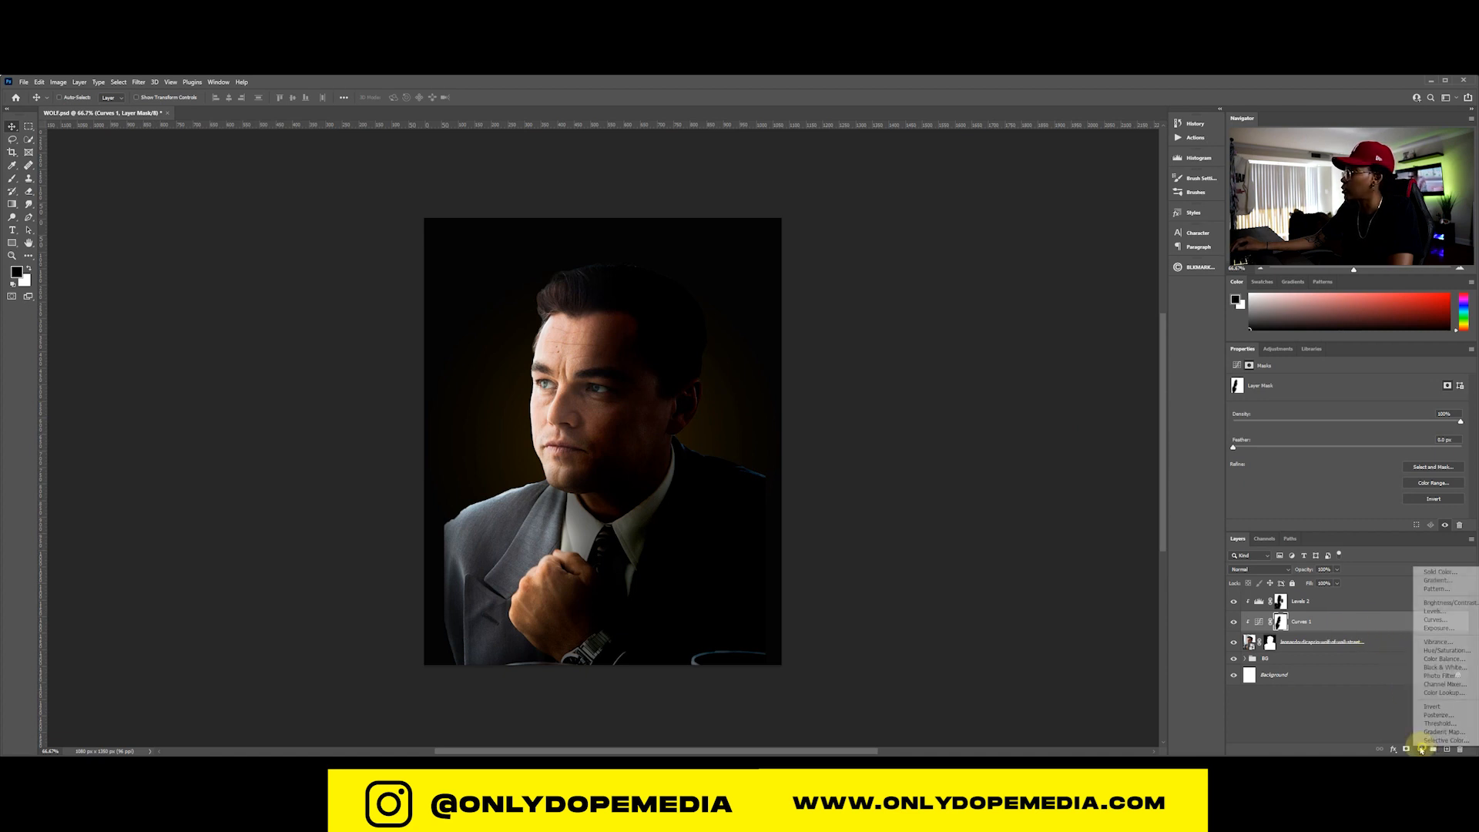
{"action": "left_click", "coordinate": [1433, 620]}
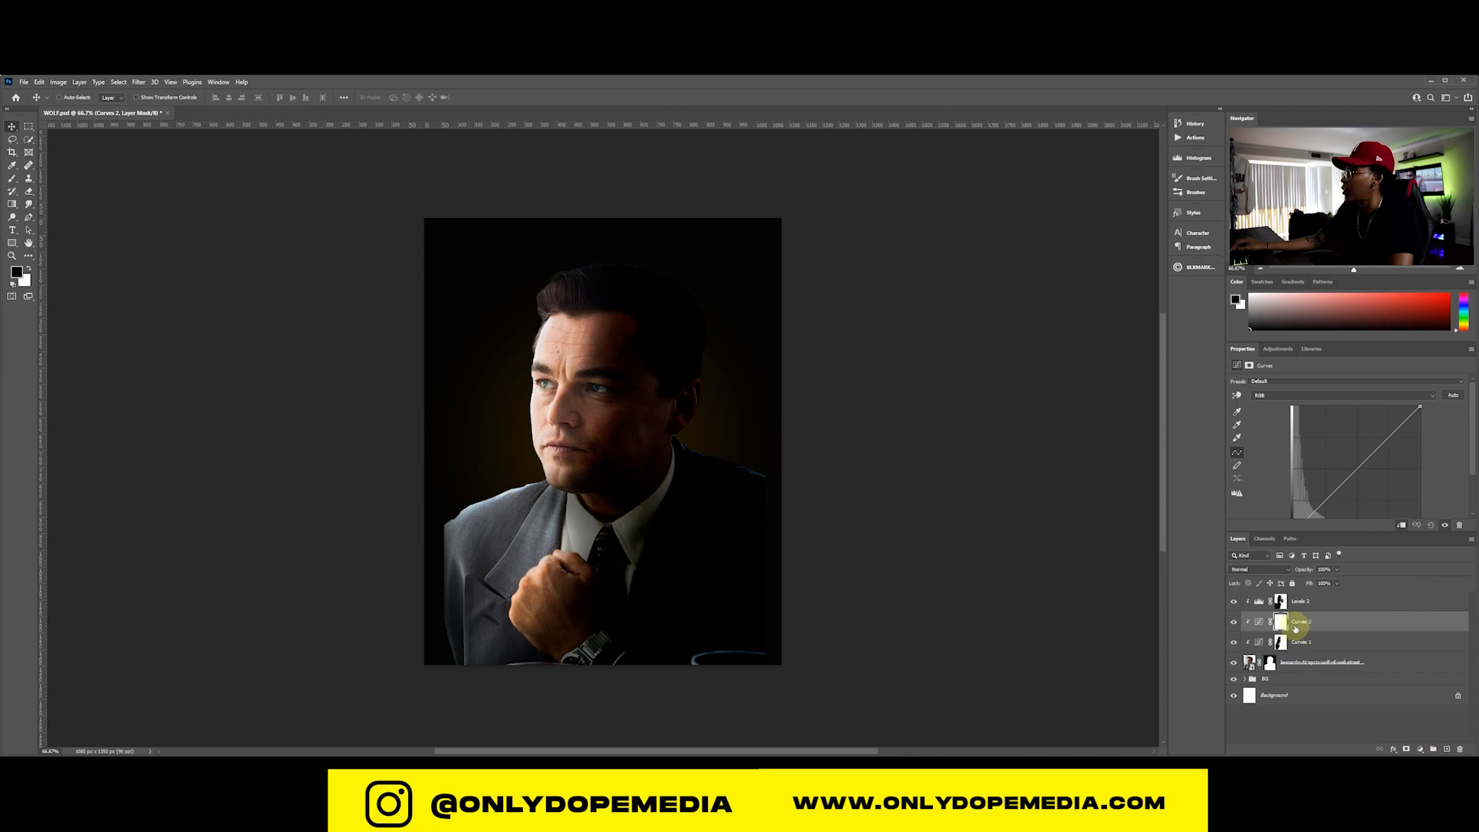
{"action": "scroll", "coordinate": [1333, 501], "scroll_direction": "down", "scroll_amount": 2}
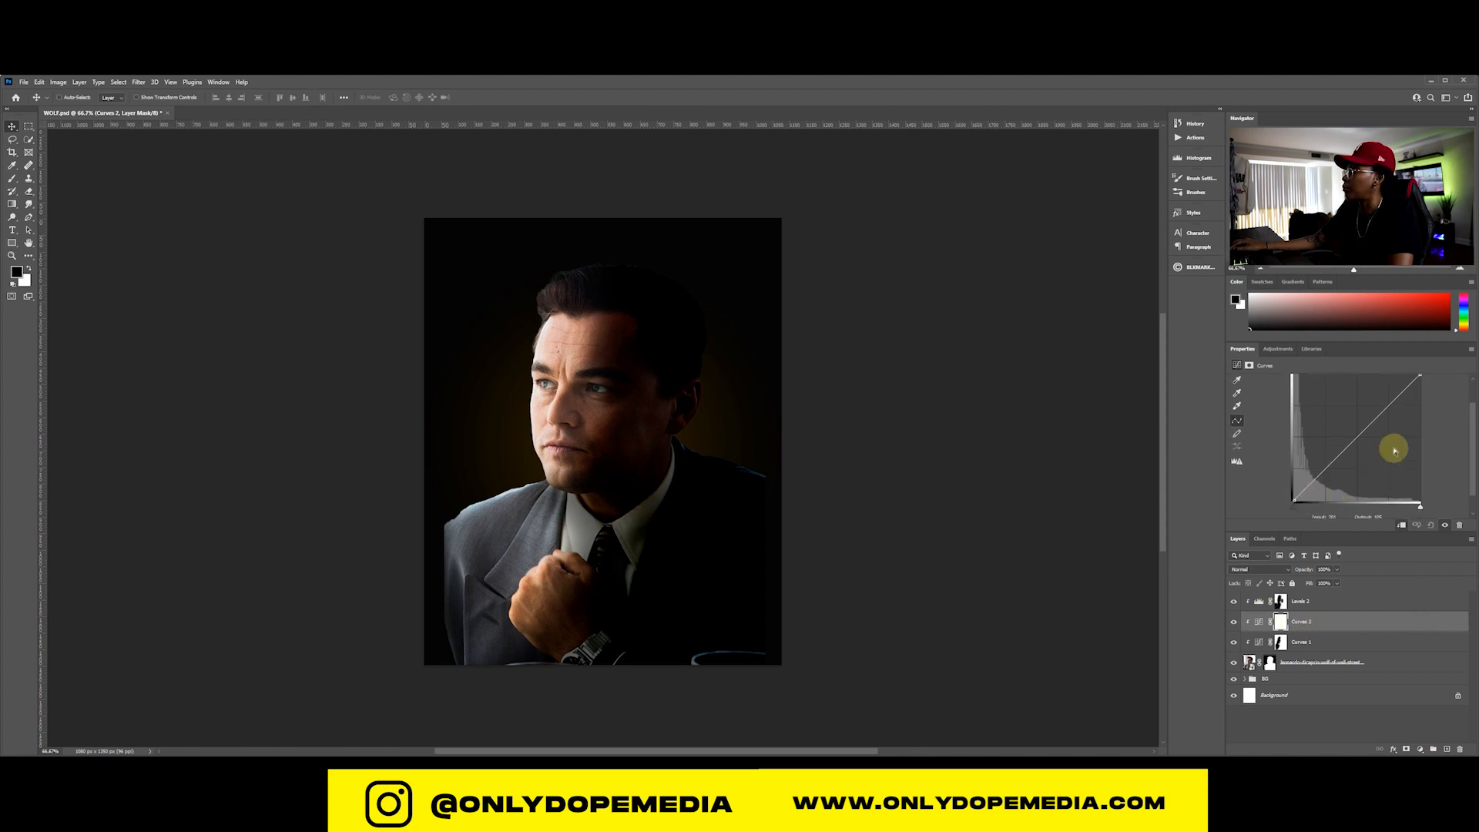
{"action": "scroll", "coordinate": [1395, 451], "scroll_direction": "up", "scroll_amount": 2}
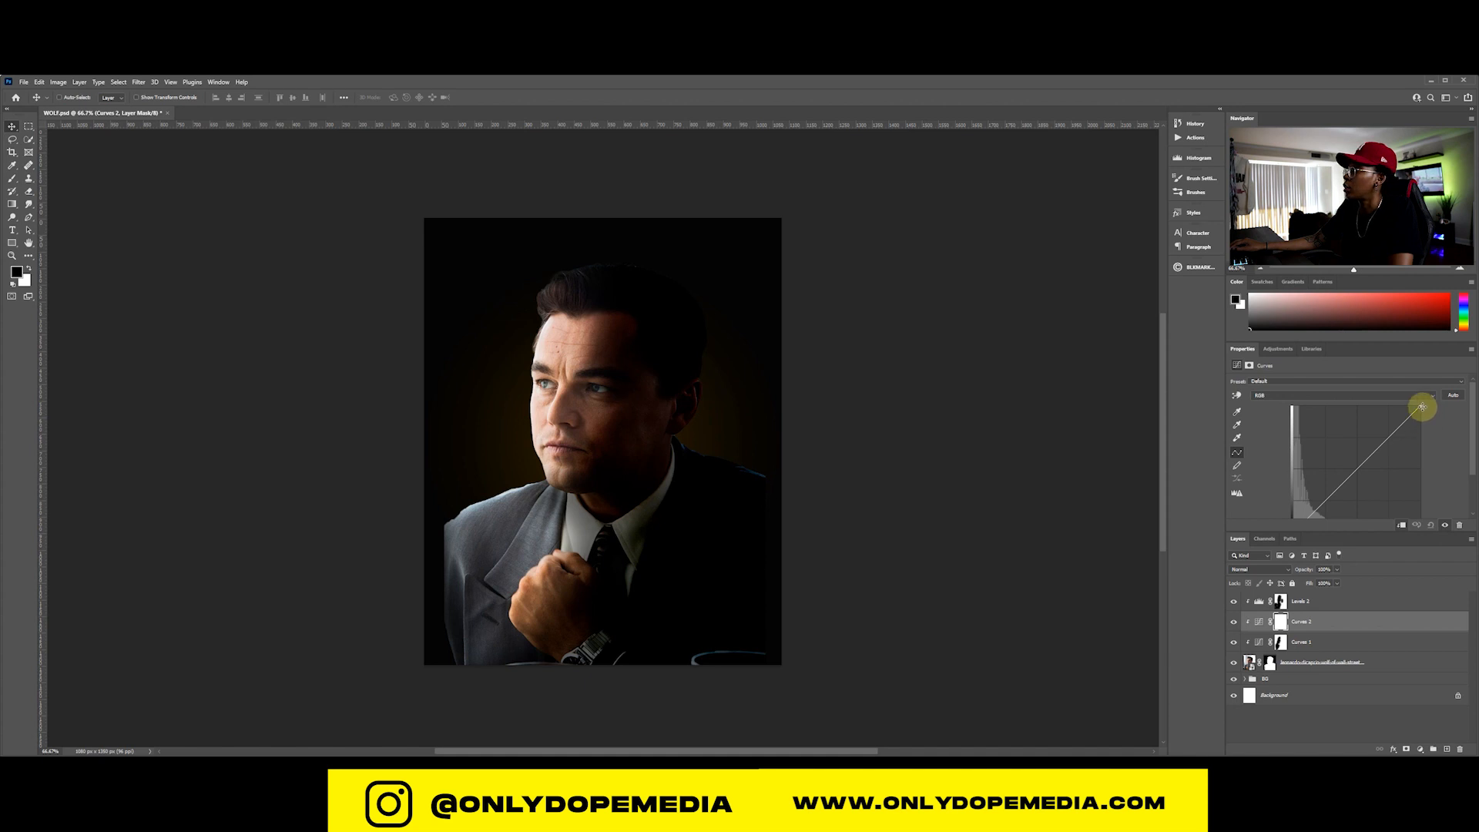
{"action": "left_click_drag", "start_coordinate": [1420, 406], "coordinate": [1425, 434]}
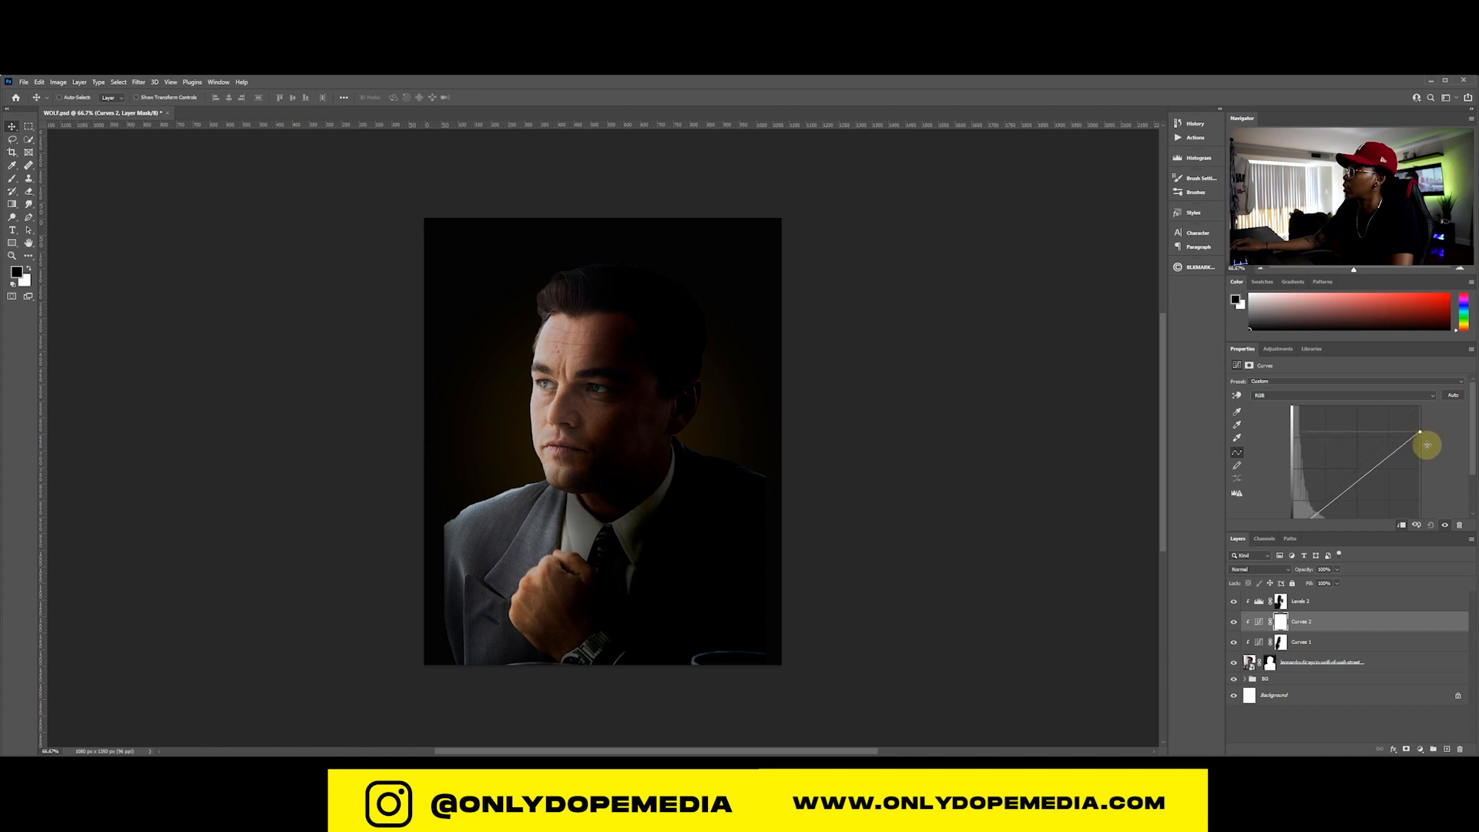
Duplicate the portrait layer and move the unclipped version above Levels 2 at the top of the layer stack
{"action": "left_click", "coordinate": [1387, 664]}
{"action": "key", "text": "ctrl+j"}
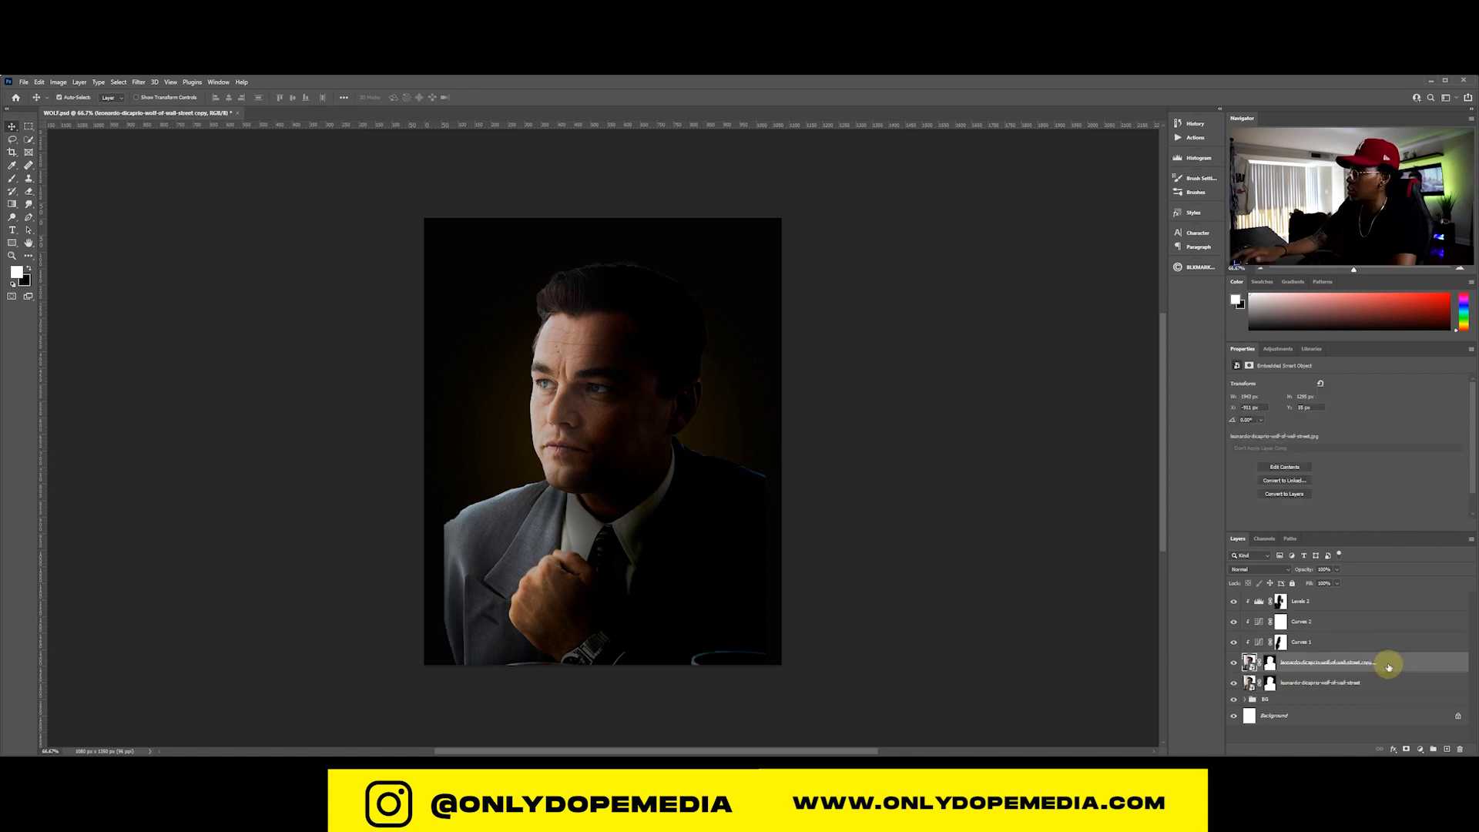
{"action": "left_click_drag", "start_coordinate": [1381, 687], "coordinate": [1364, 597]}
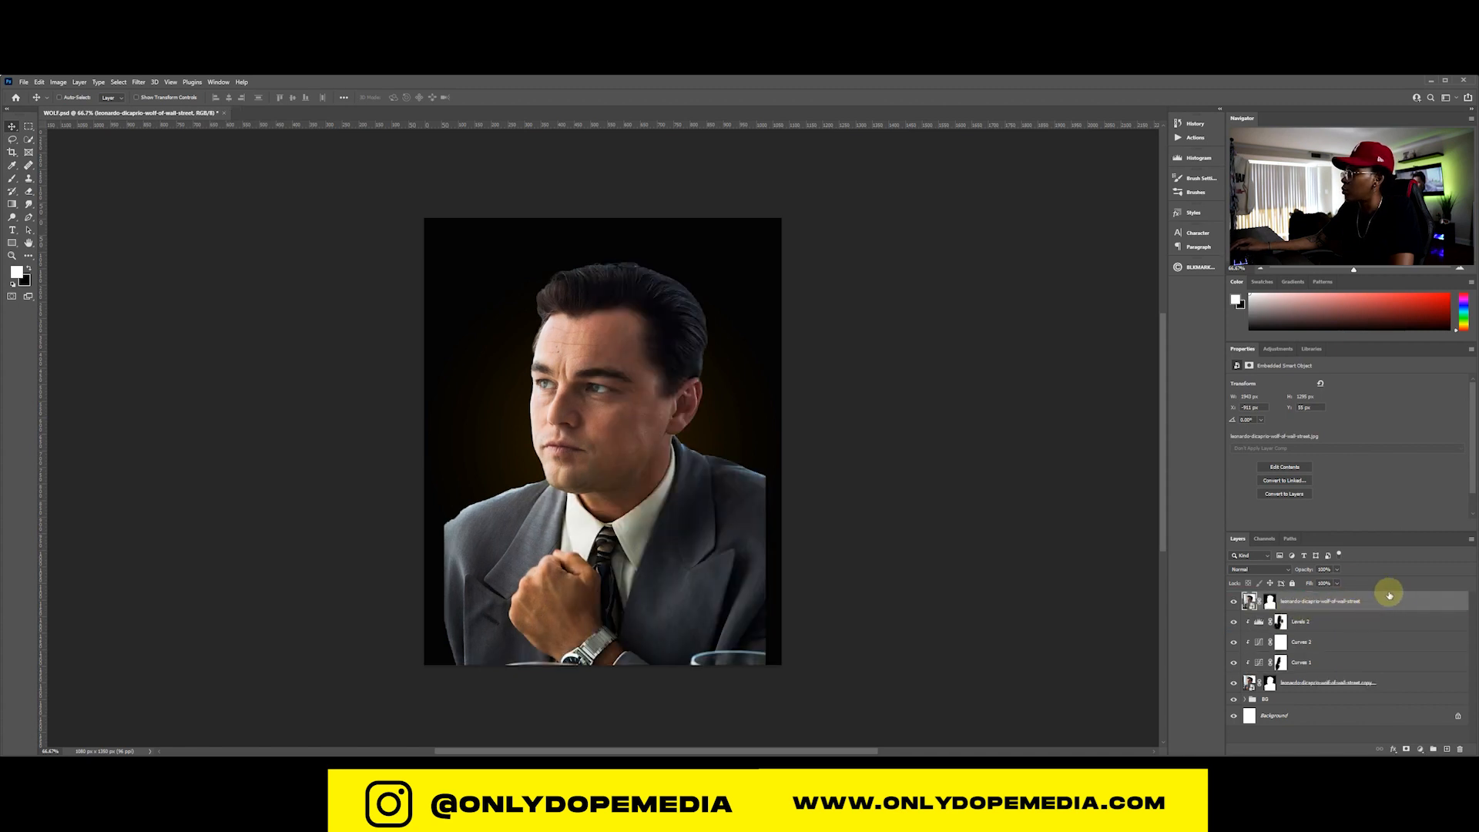
Open Shadows/Highlights for the topmost portrait; set shadows to 13%, 24%, 173 px, highlights to 30%, 25%, 0 px, and color to -53
{"action": "left_click", "coordinate": [58, 82]}
{"action": "mouse_move", "coordinate": [74, 108]}
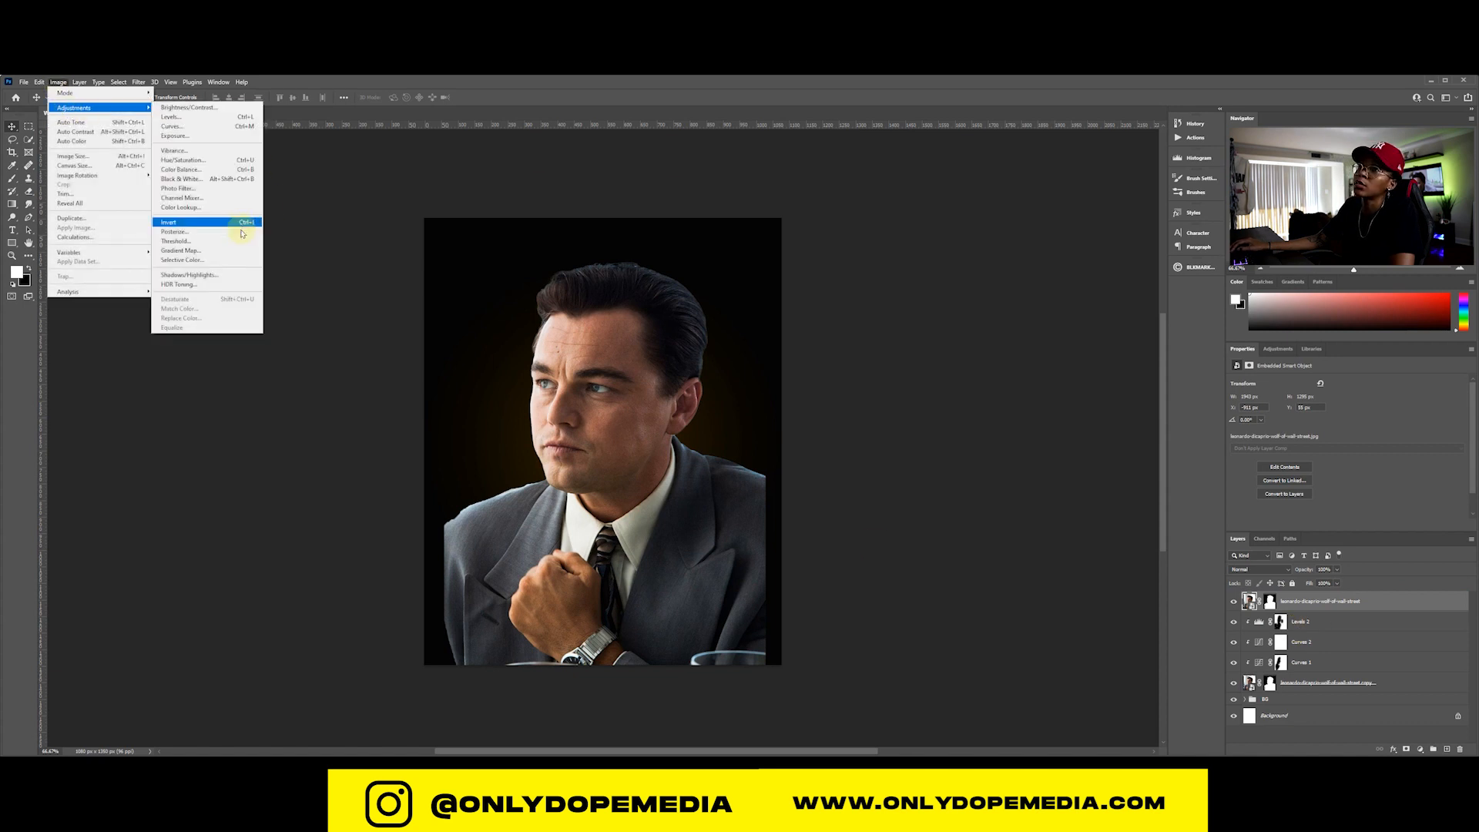
{"action": "left_click", "coordinate": [218, 276]}
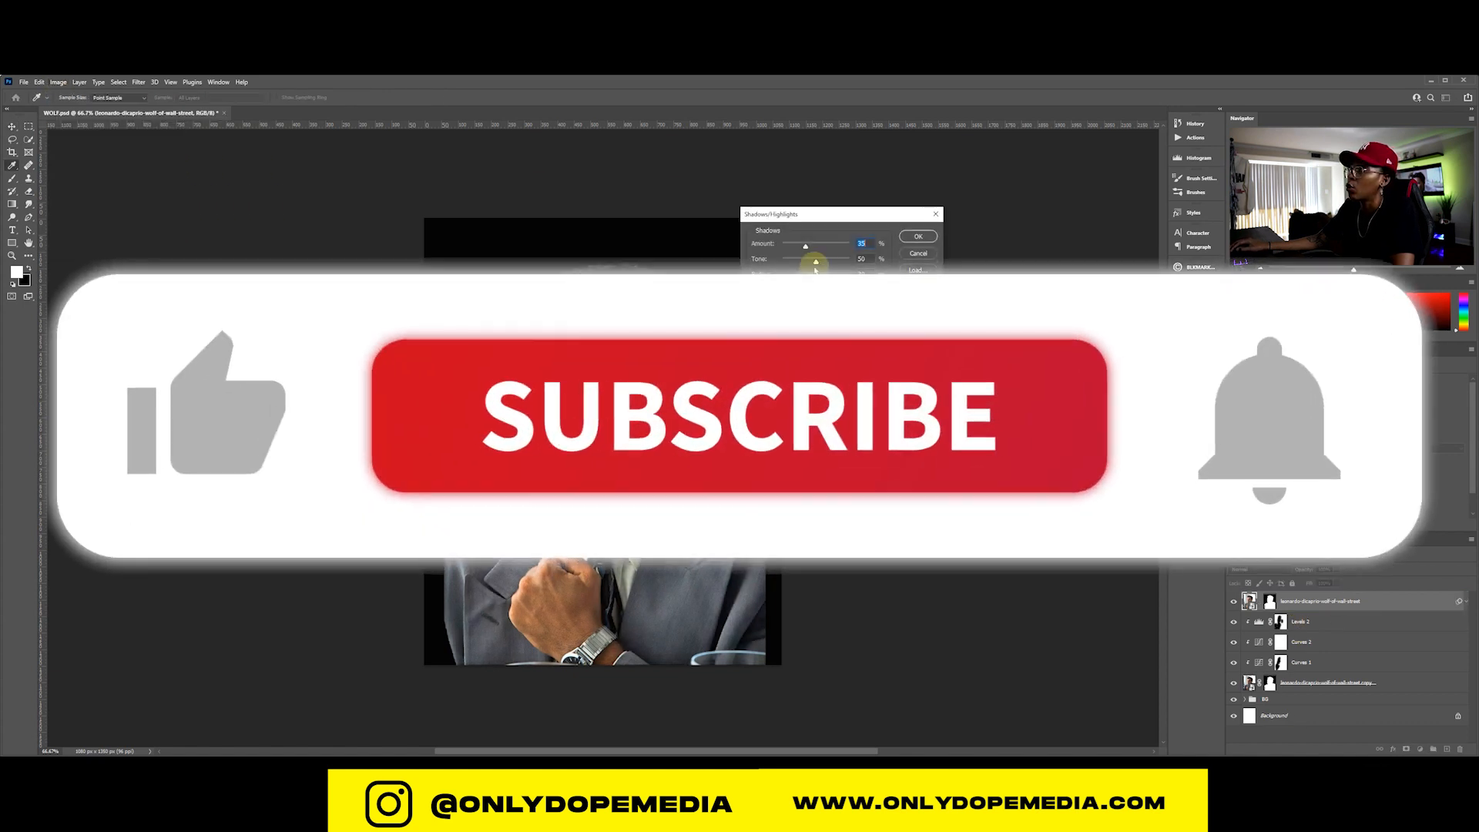
{"action": "mouse_move", "coordinate": [825, 267]}
{"action": "left_mouse_down"}
{"action": "mouse_move", "coordinate": [790, 264]}
{"action": "mouse_move", "coordinate": [835, 241]}
{"action": "mouse_move", "coordinate": [791, 245]}
{"action": "mouse_move", "coordinate": [796, 275]}
{"action": "mouse_move", "coordinate": [828, 275]}
{"action": "left_mouse_up"}
{"action": "mouse_move", "coordinate": [782, 308]}
{"action": "left_mouse_down"}
{"action": "mouse_move", "coordinate": [825, 307]}
{"action": "mouse_move", "coordinate": [780, 308]}
{"action": "mouse_move", "coordinate": [802, 308]}
{"action": "left_mouse_up"}
{"action": "left_click_drag", "start_coordinate": [816, 323], "coordinate": [781, 337]}
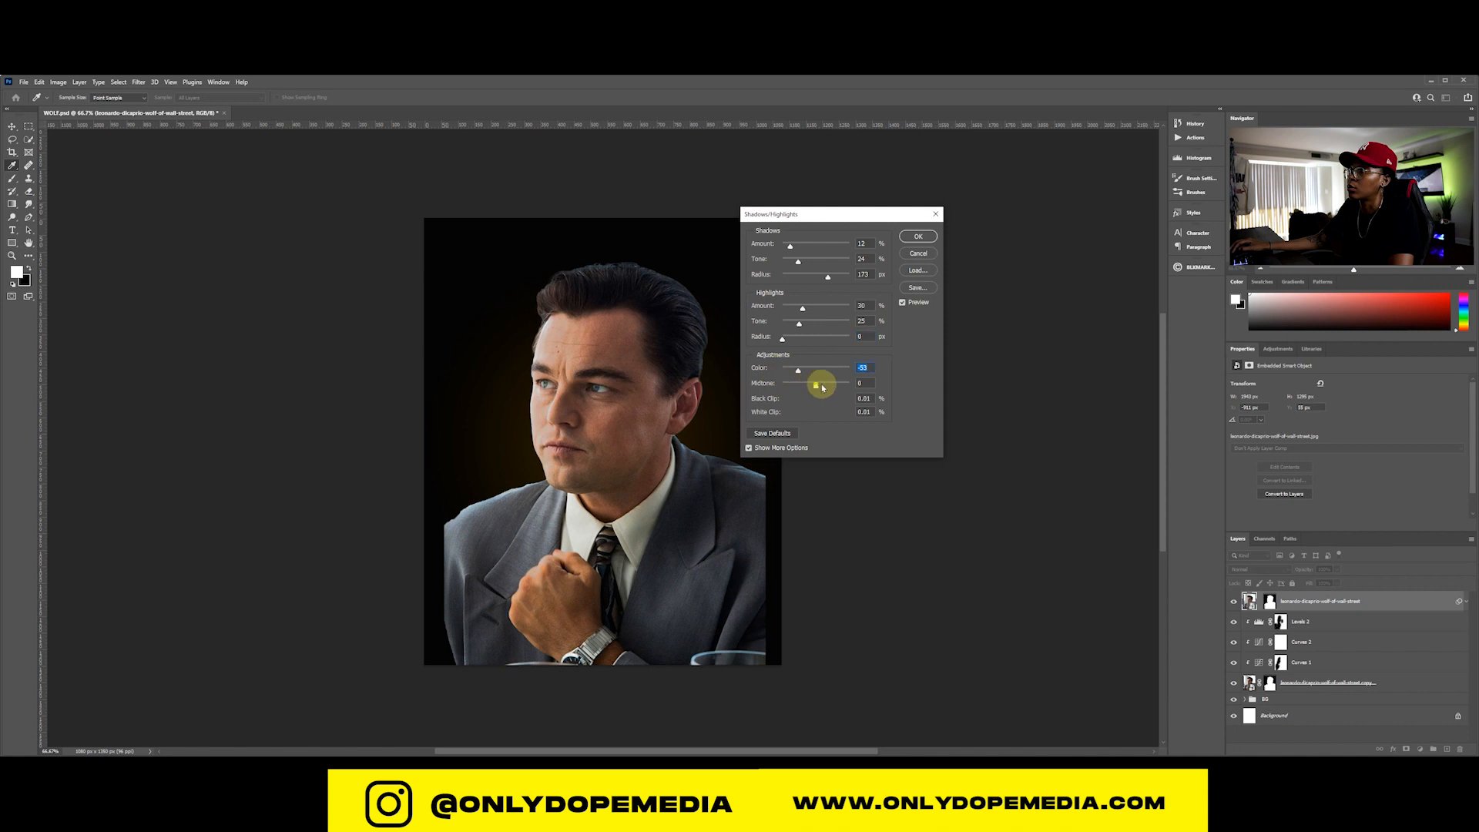
Set the Shadows/Highlights midtone to +13, raise the black clip, and apply the filter to the topmost portrait
{"action": "left_click_drag", "start_coordinate": [822, 387], "coordinate": [770, 403]}
{"action": "left_click", "coordinate": [862, 398]}
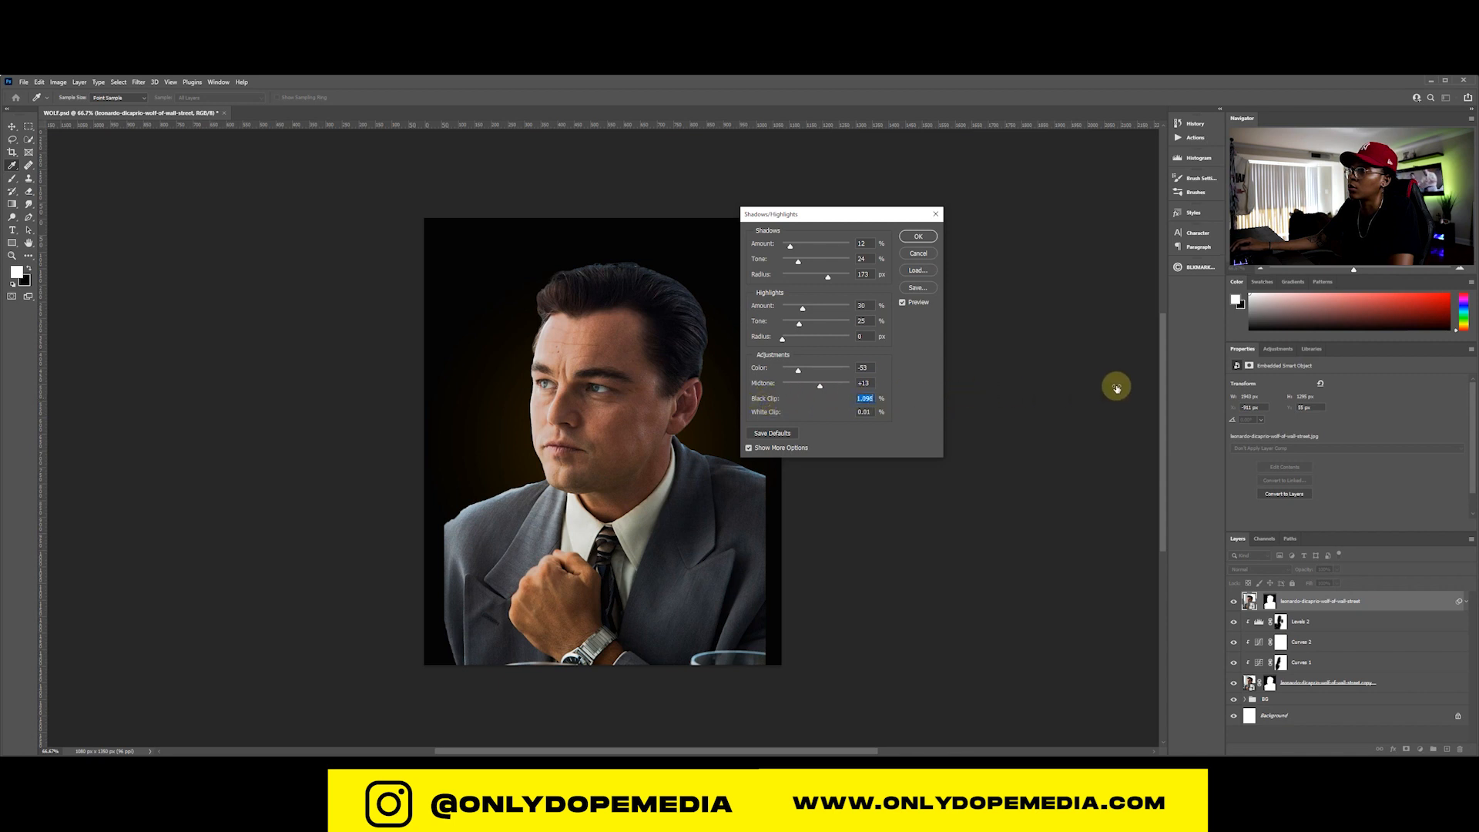
{"action": "left_click_drag", "start_coordinate": [1209, 383], "coordinate": [1211, 383]}
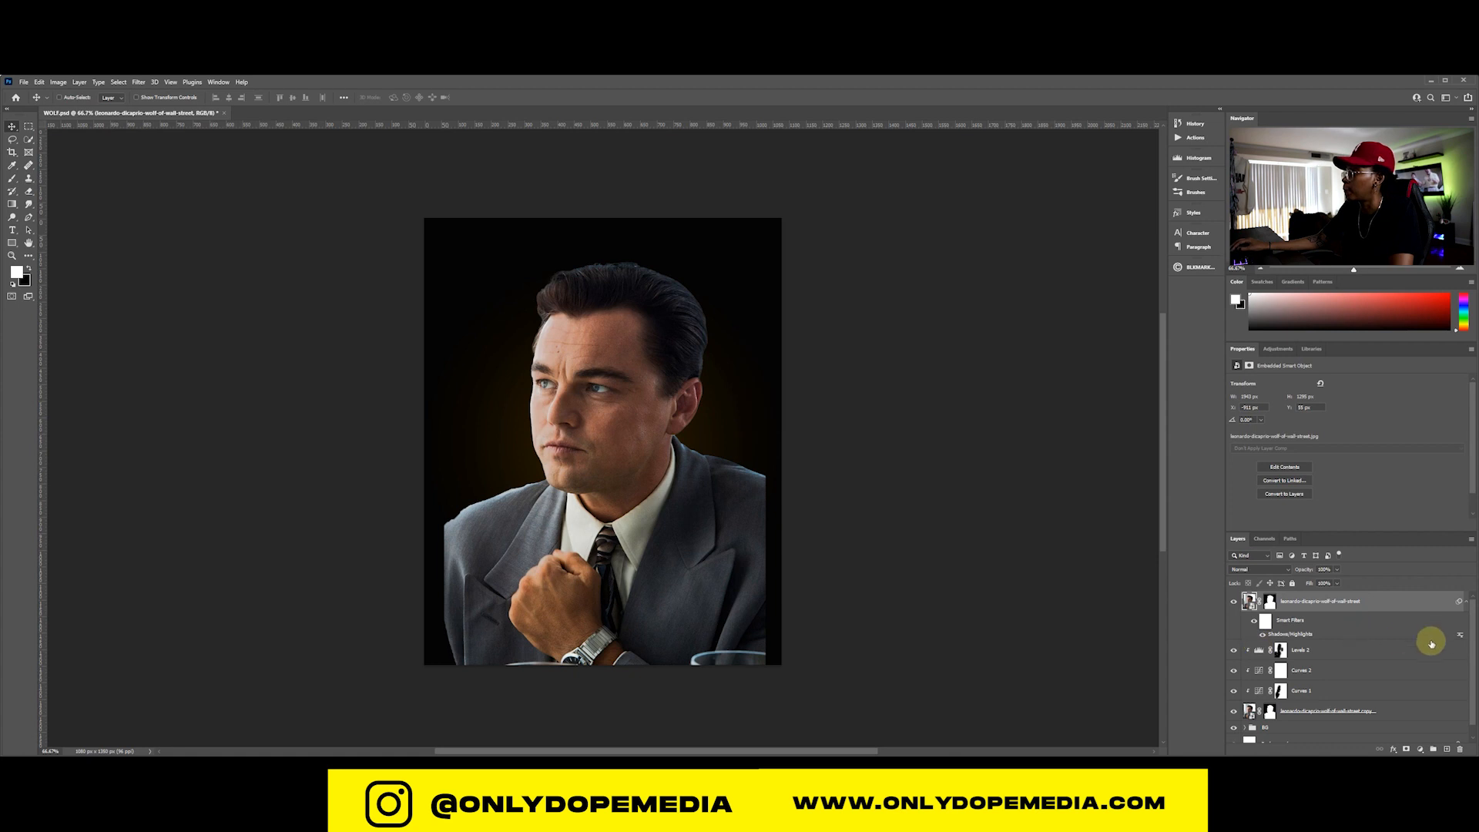
Set the topmost portrait layer's blend mode to Soft Light and reduce its opacity
{"action": "left_click", "coordinate": [1263, 569]}
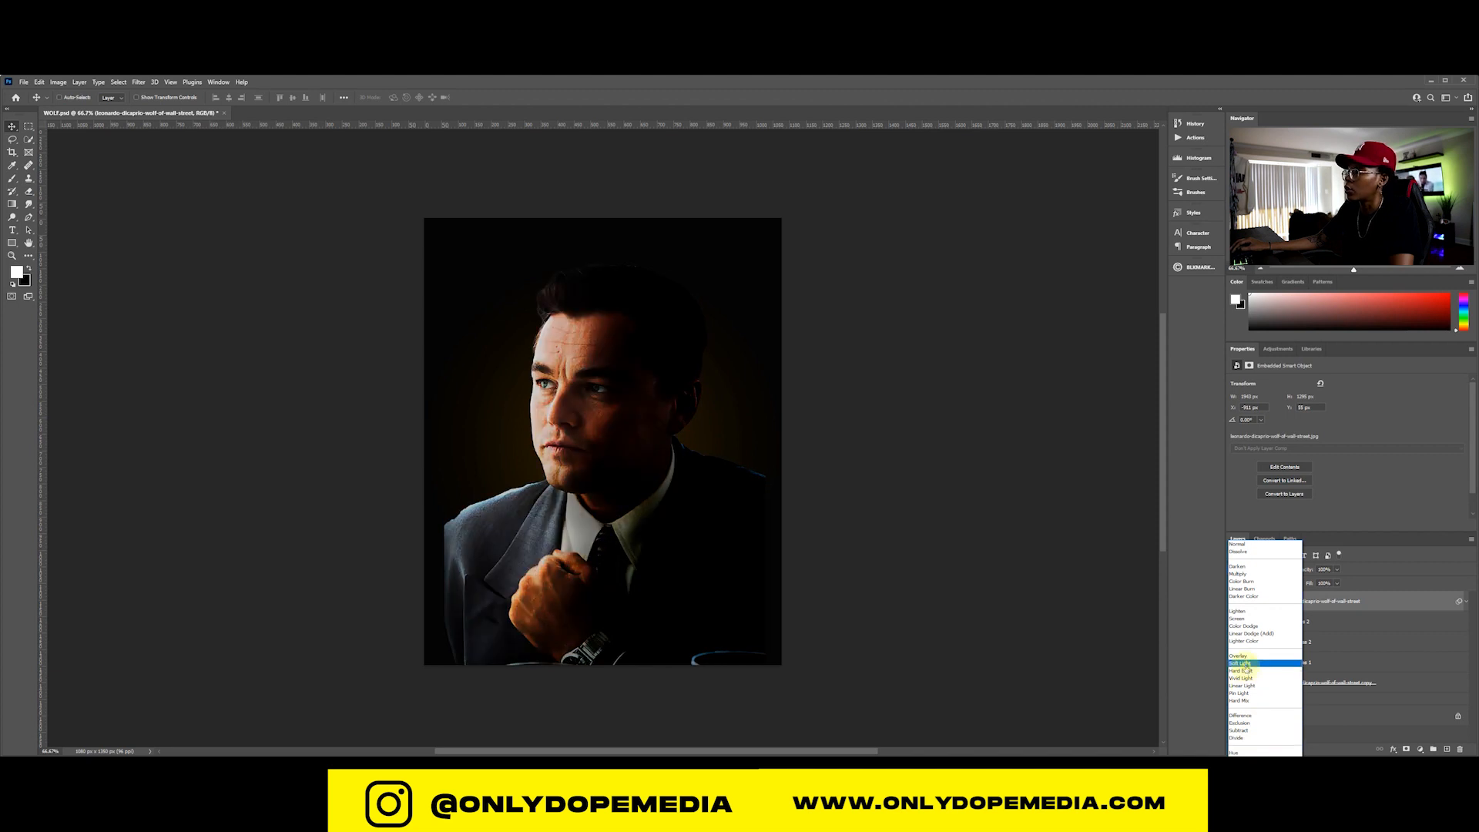
{"action": "left_click", "coordinate": [1246, 665]}
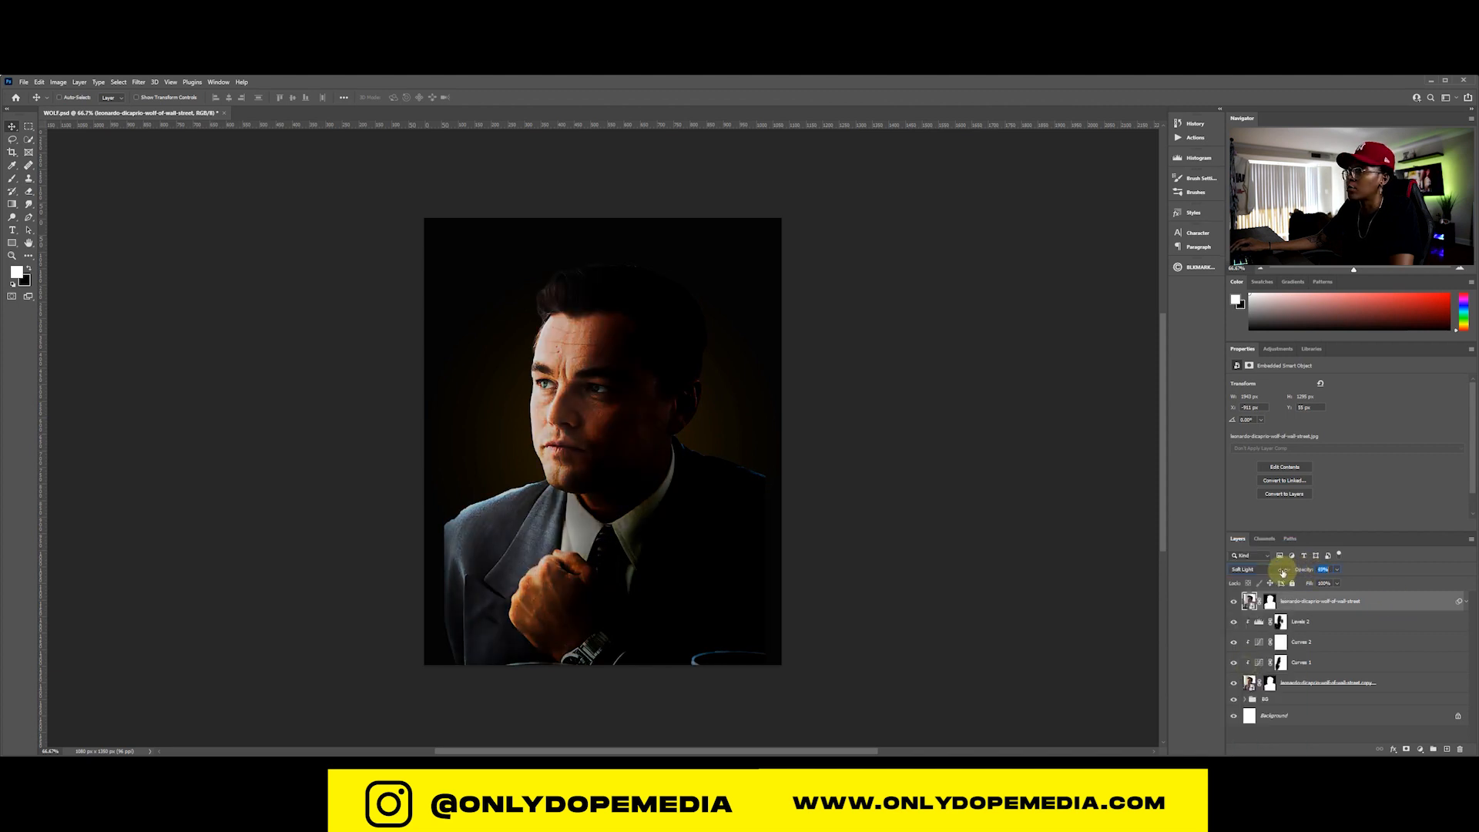
{"action": "left_click_drag", "start_coordinate": [1283, 572], "coordinate": [1280, 573]}
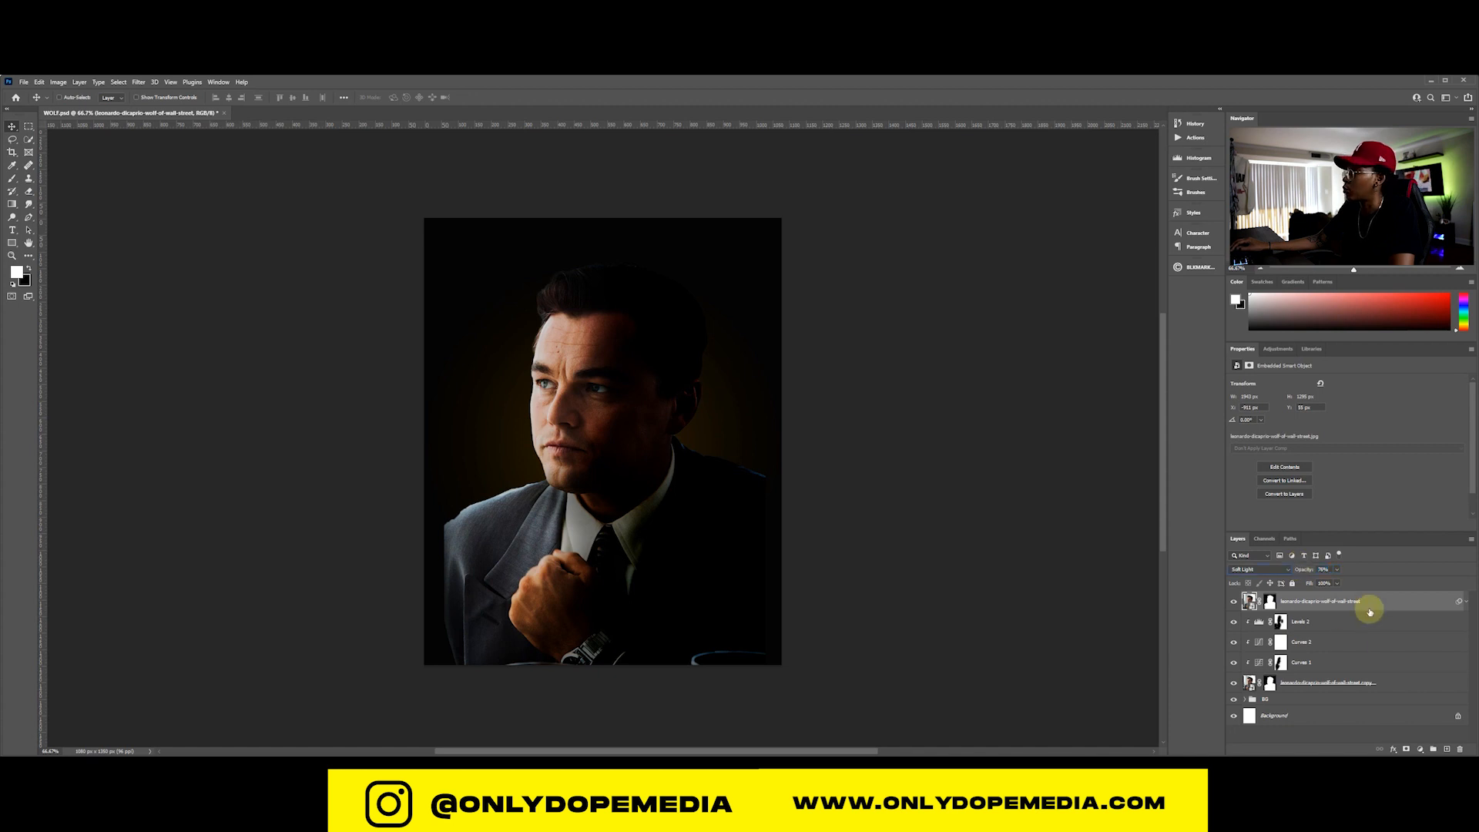
Group both portrait layers with their adjustments, name the group LEO, and save the document
{"action": "left_click", "coordinate": [1395, 684], "text": "shift"}
{"action": "left_click", "coordinate": [1434, 749]}
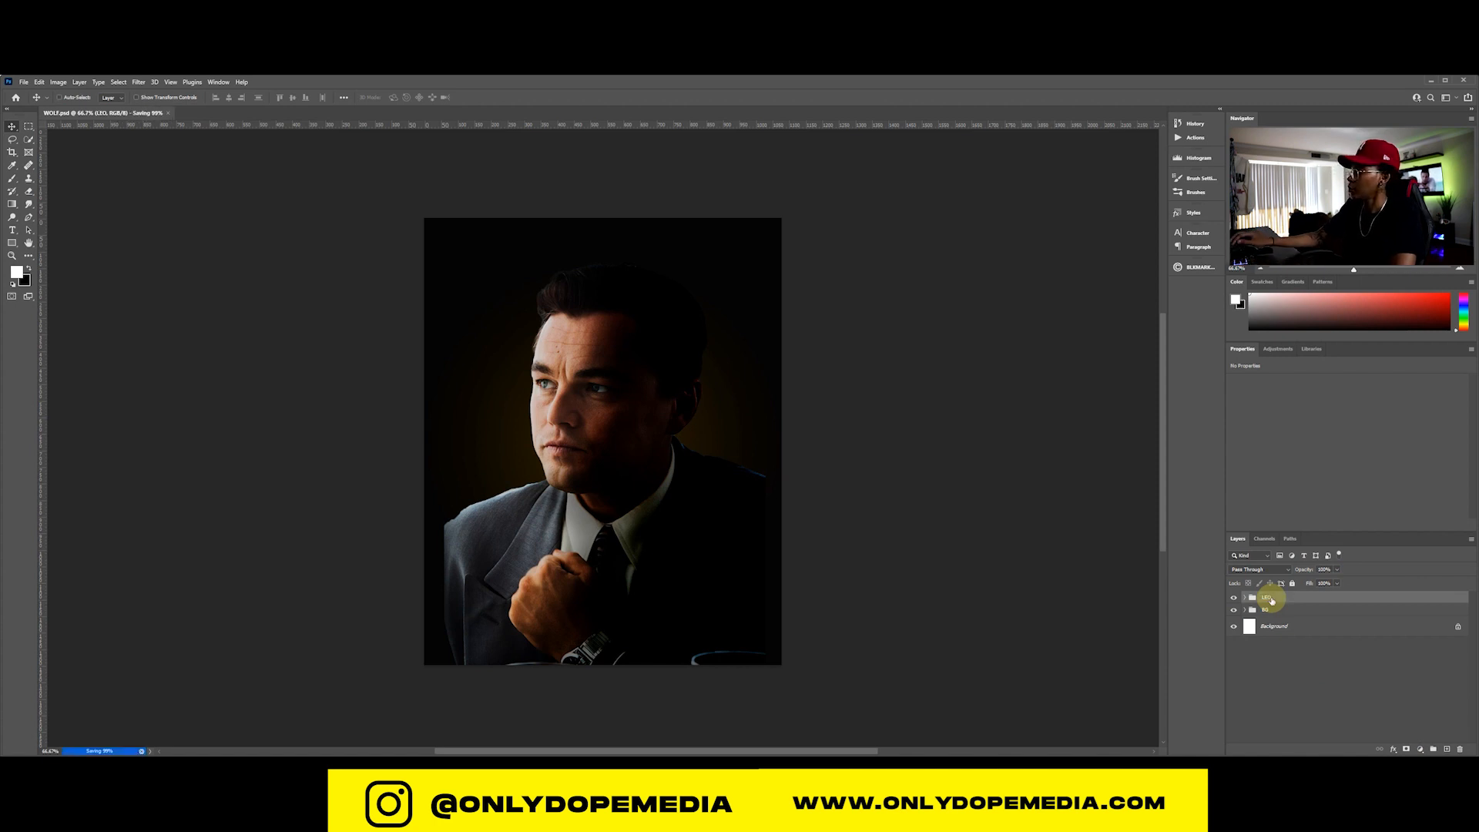
{"action": "key", "text": "Return"}
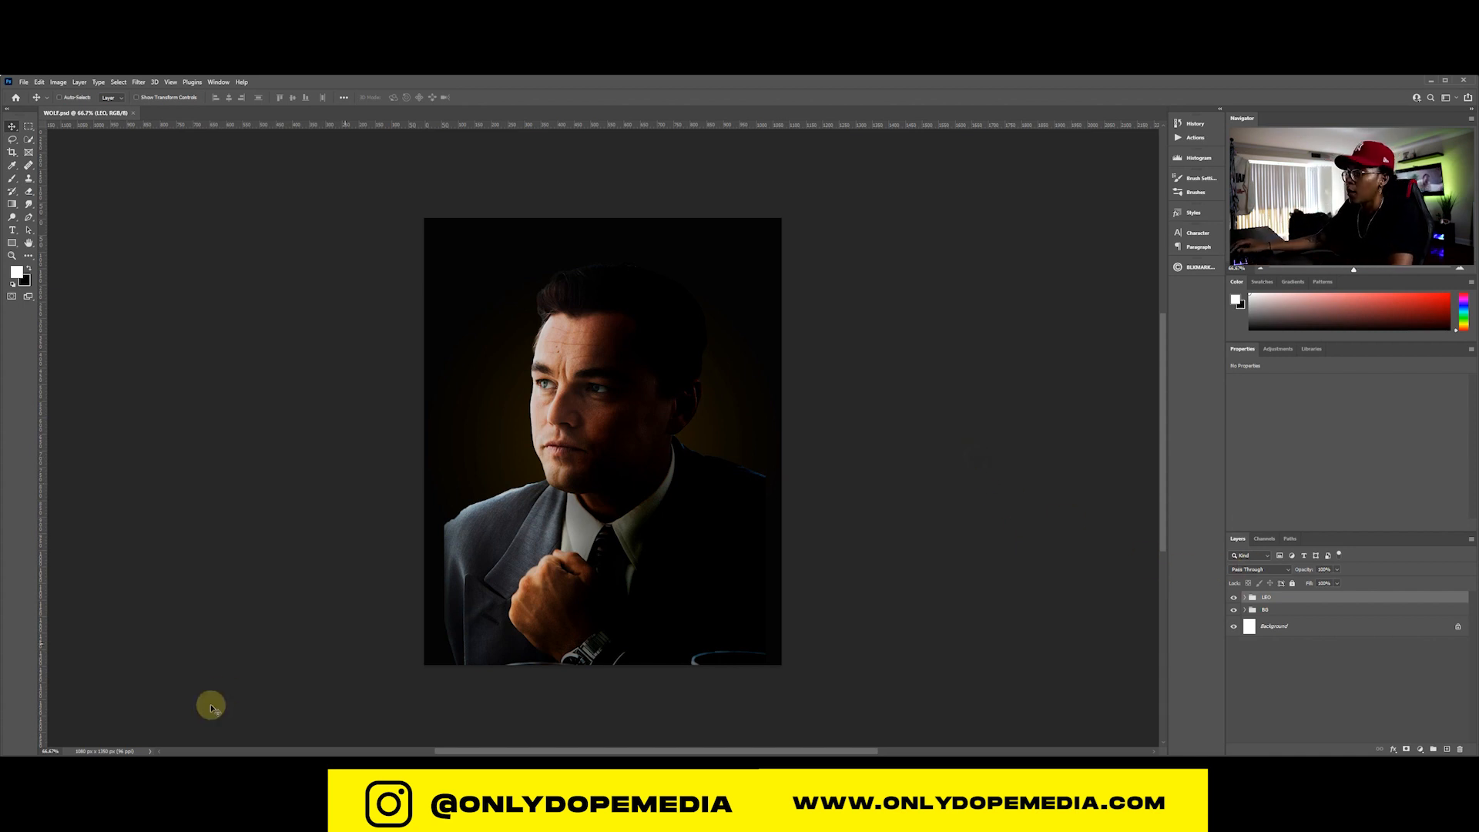
Switch to File Explorer's MOVIES folder, place the pink sunset clouds photo into WOLF.psd, and scale it to the full canvas width
{"action": "key", "text": "alt+Tab"}
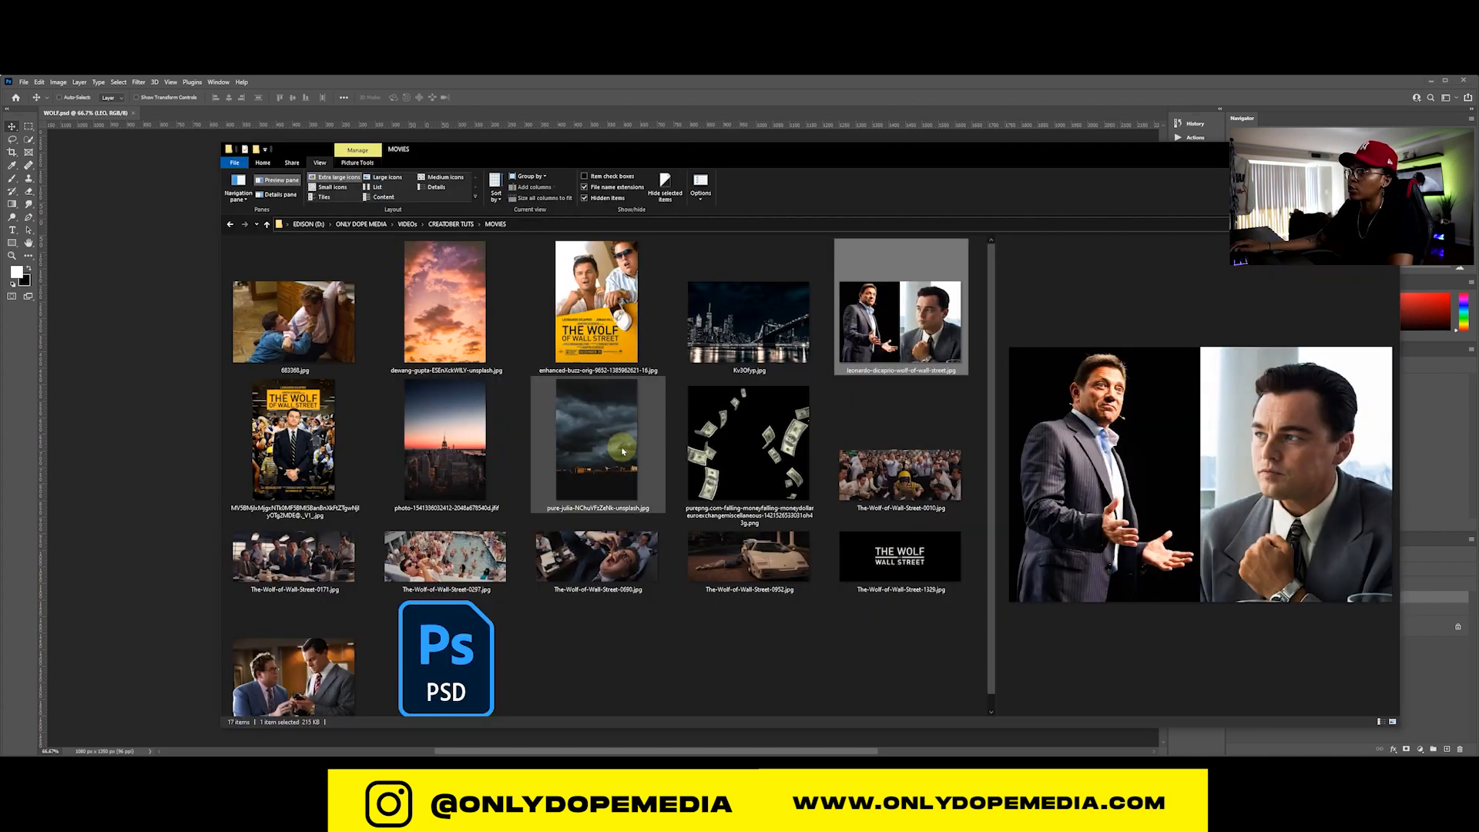
{"action": "left_click", "coordinate": [481, 299]}
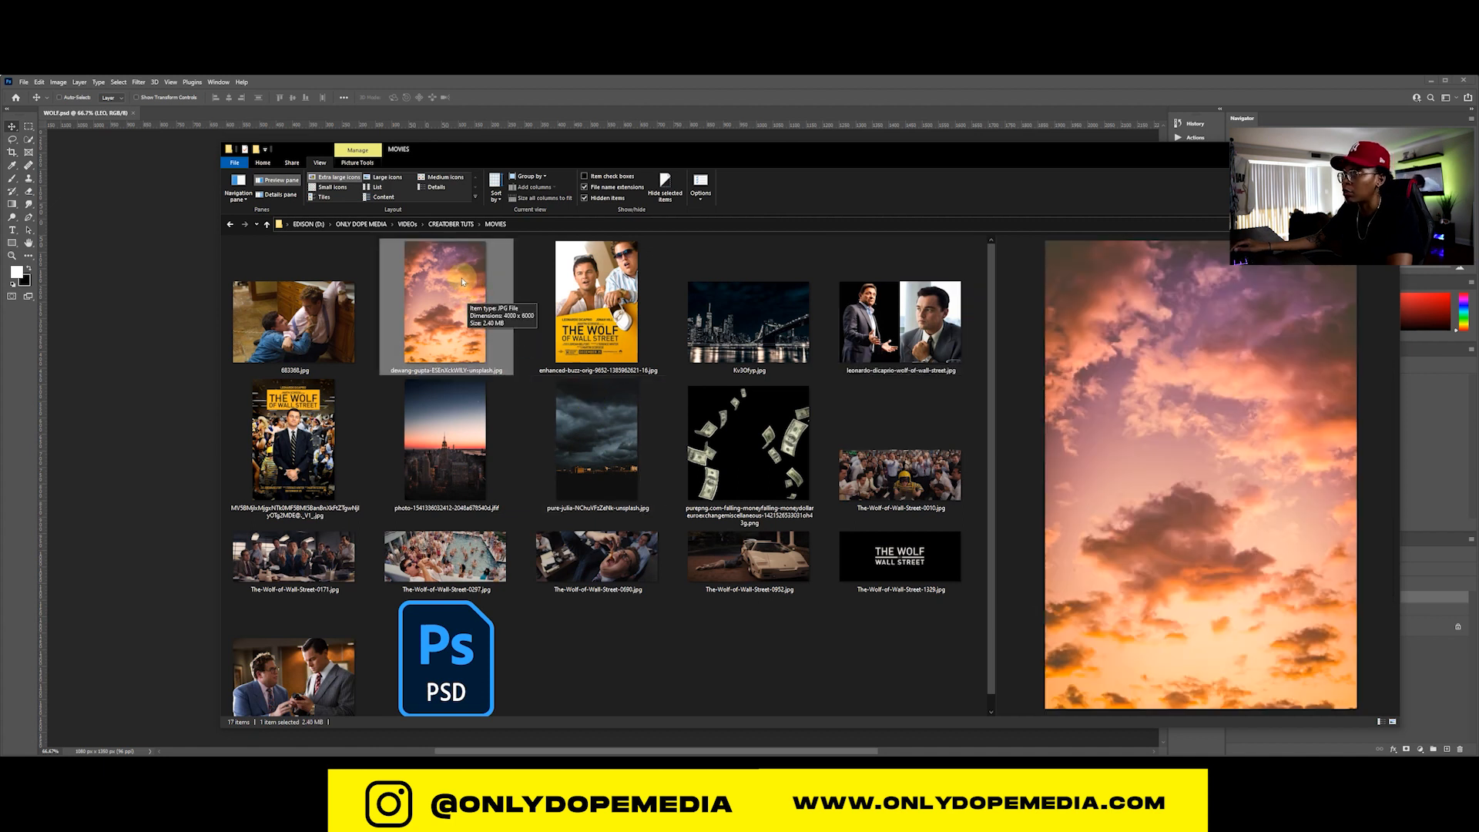
{"action": "left_click_drag", "start_coordinate": [462, 280], "coordinate": [138, 404]}
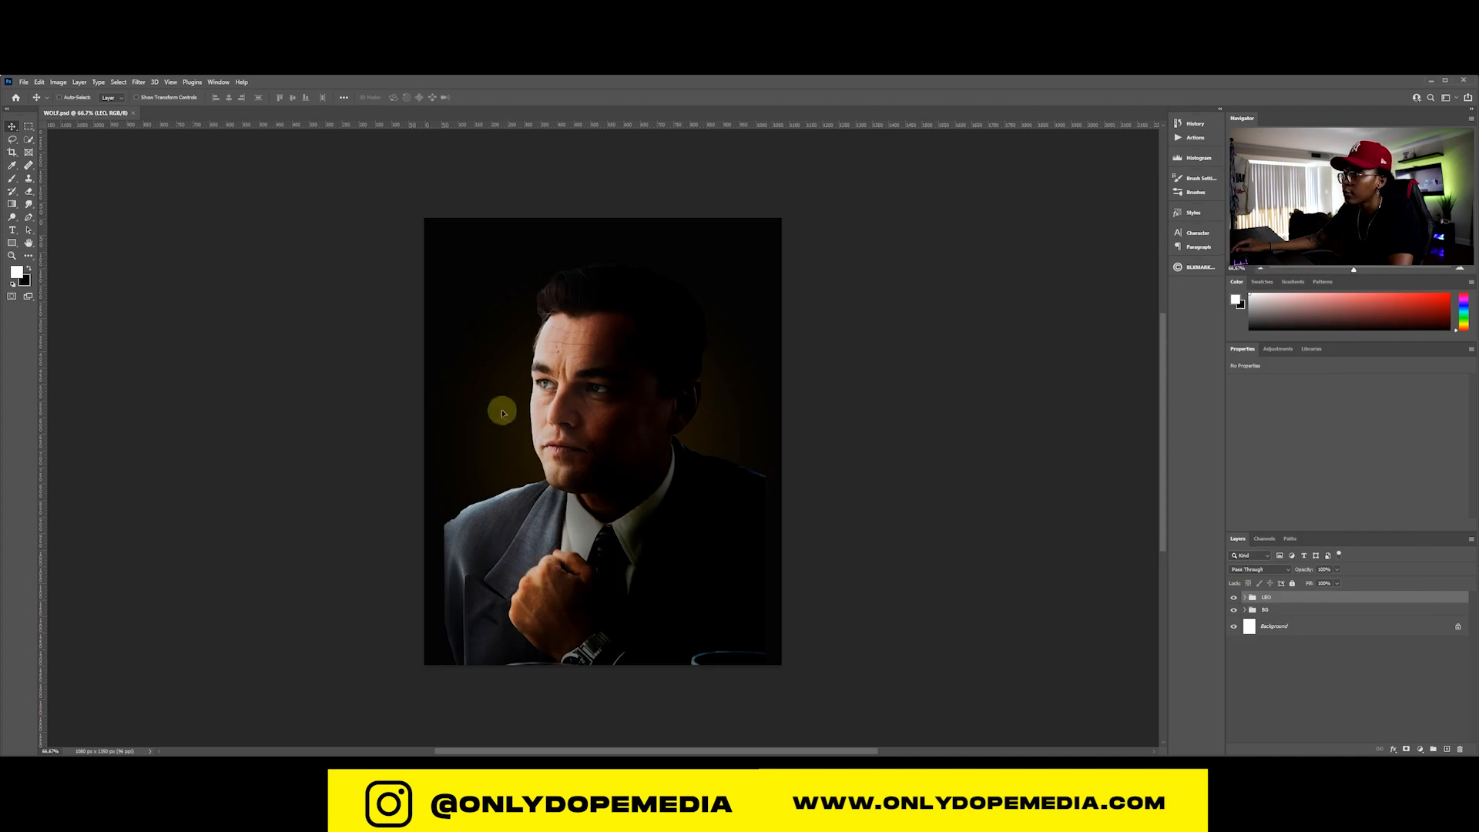
{"action": "left_click_drag", "start_coordinate": [452, 441], "coordinate": [424, 441]}
{"action": "left_click_drag", "start_coordinate": [769, 445], "coordinate": [781, 443]}
{"action": "key", "text": "Return"}
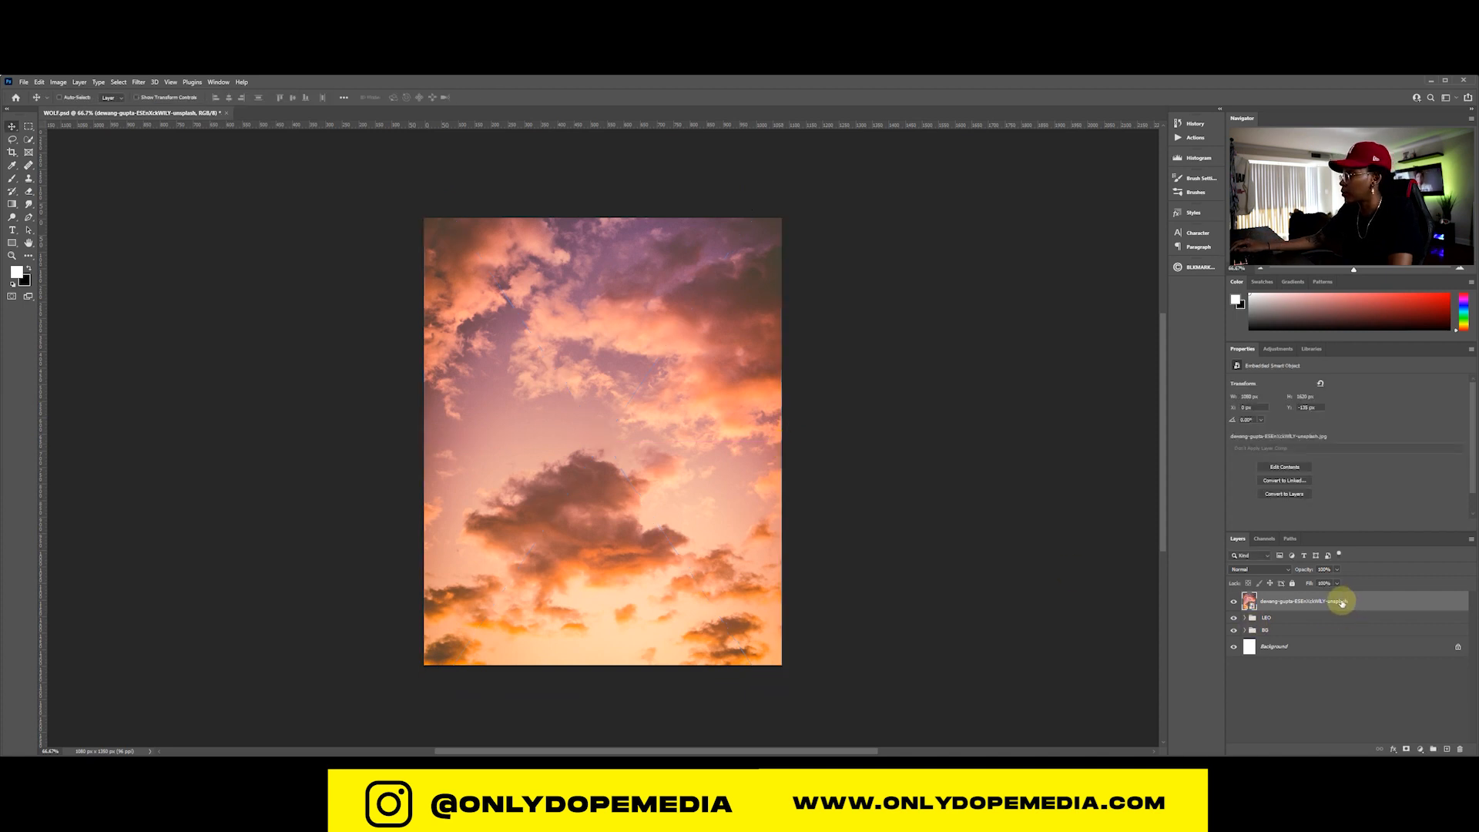
Add a Black & White adjustment layer above the sunset clouds photo
{"action": "left_click", "coordinate": [1420, 751]}
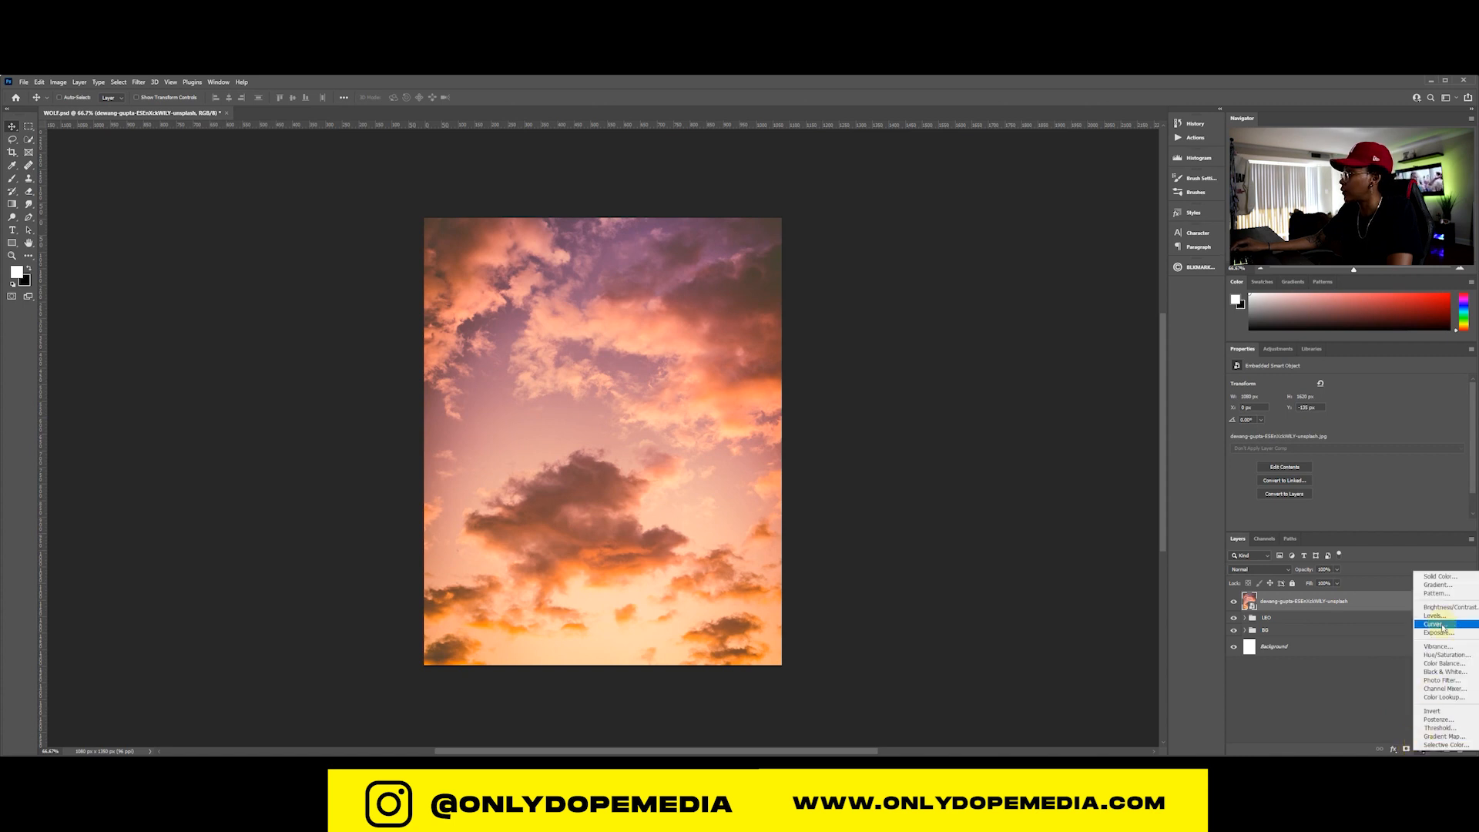
{"action": "left_click", "coordinate": [1438, 671]}
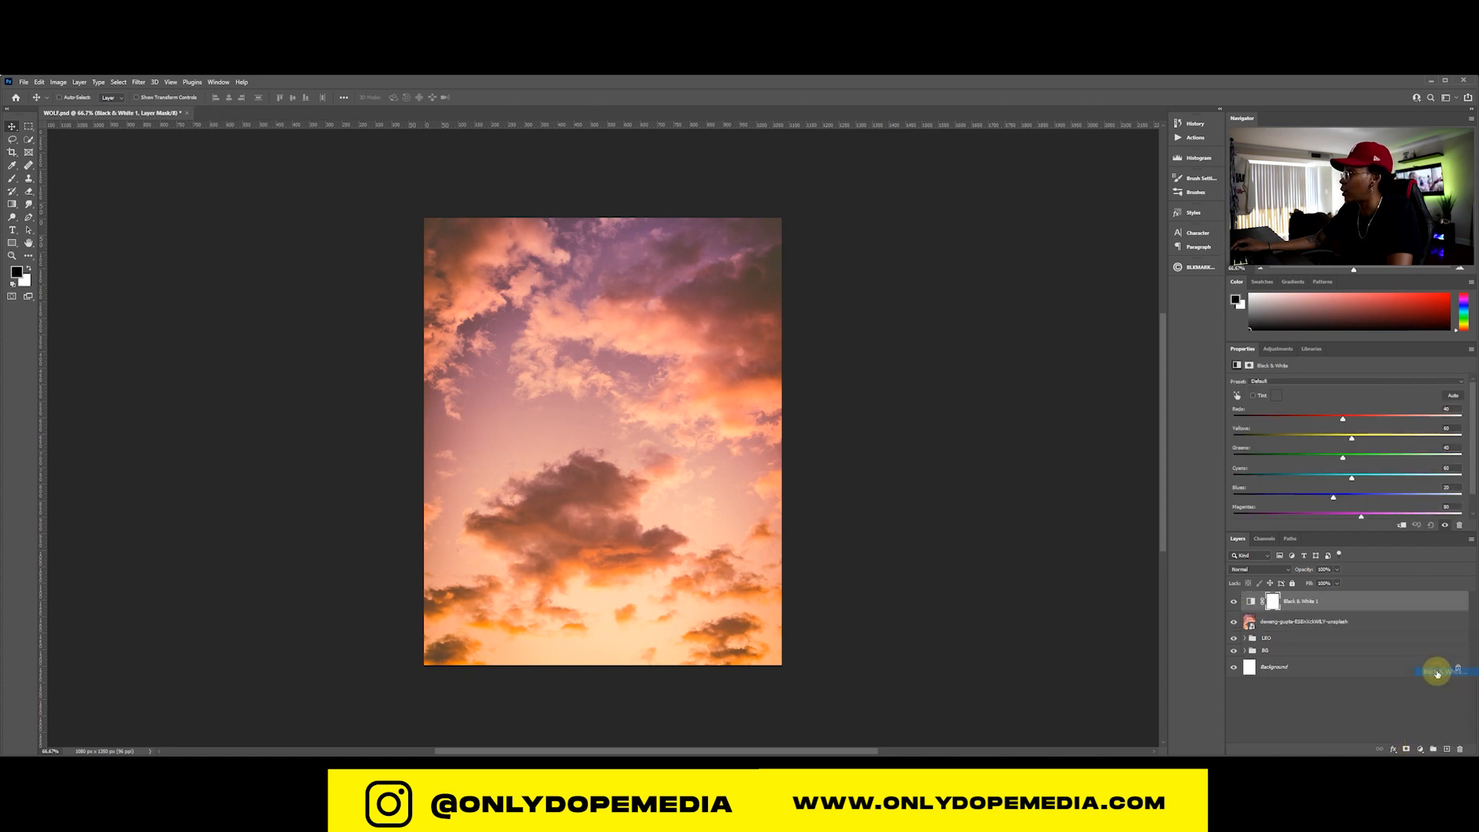
Clip the Black & White adjustment to the clouds photo and add a clipped Levels adjustment that darkens the sky and increases its contrast
{"action": "right_click", "coordinate": [1358, 605]}
{"action": "left_click", "coordinate": [1394, 379]}
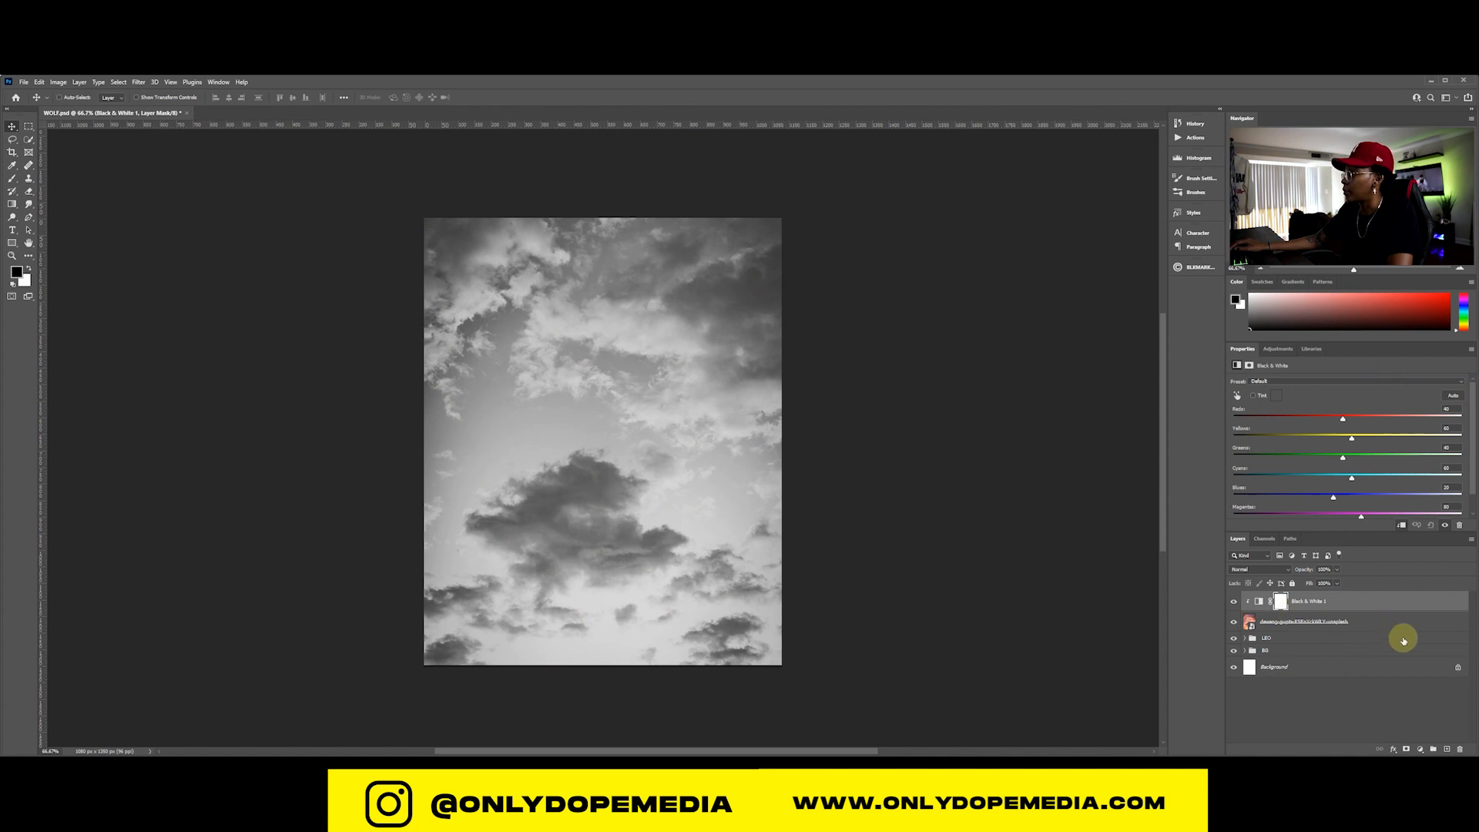
{"action": "left_click", "coordinate": [1420, 748]}
{"action": "left_click", "coordinate": [1433, 613]}
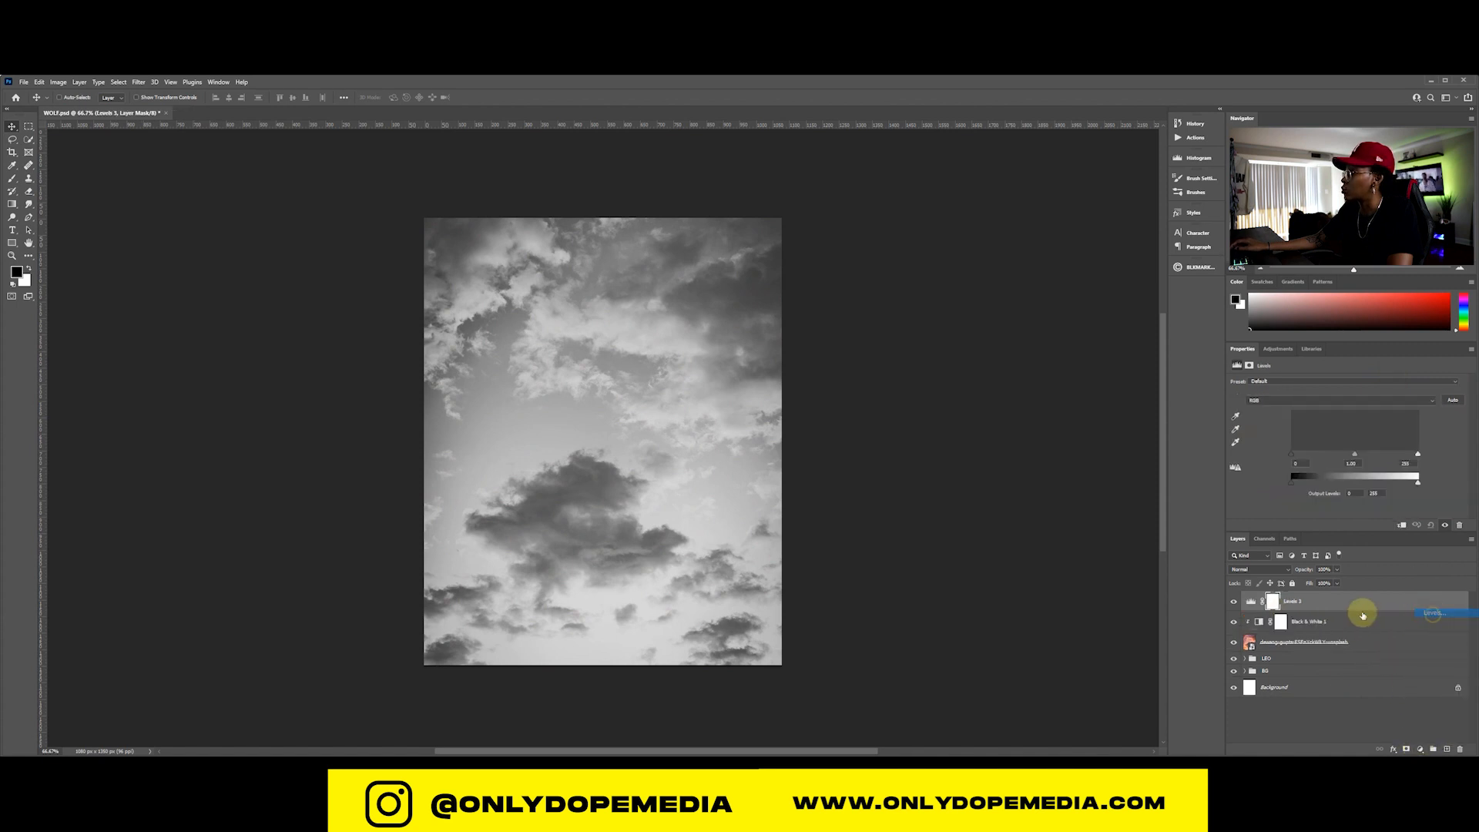
{"action": "left_click_drag", "start_coordinate": [1358, 608], "coordinate": [1320, 617]}
{"action": "left_click", "coordinate": [1258, 604]}
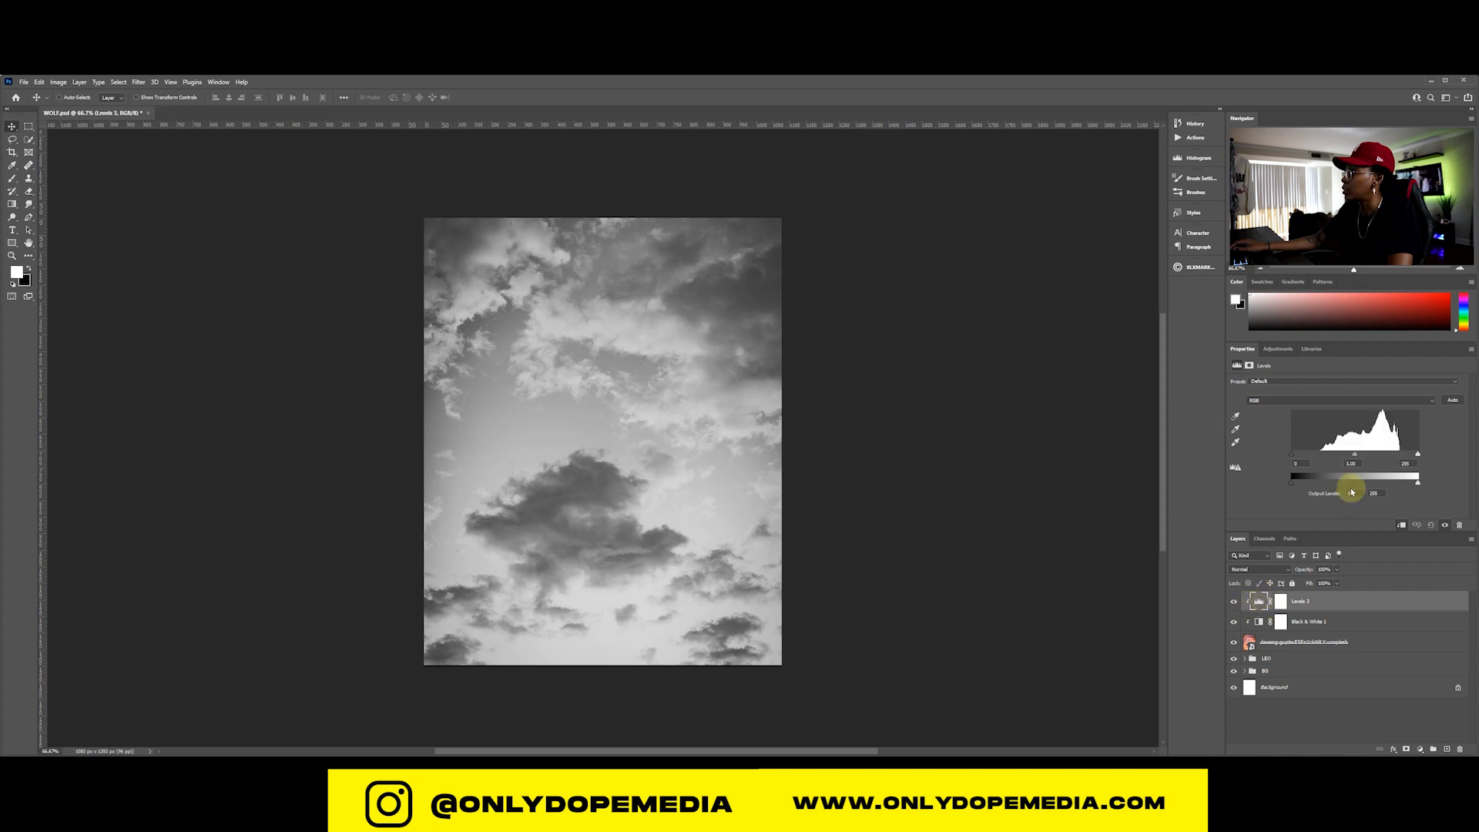
{"action": "left_click_drag", "start_coordinate": [1291, 455], "coordinate": [1328, 459]}
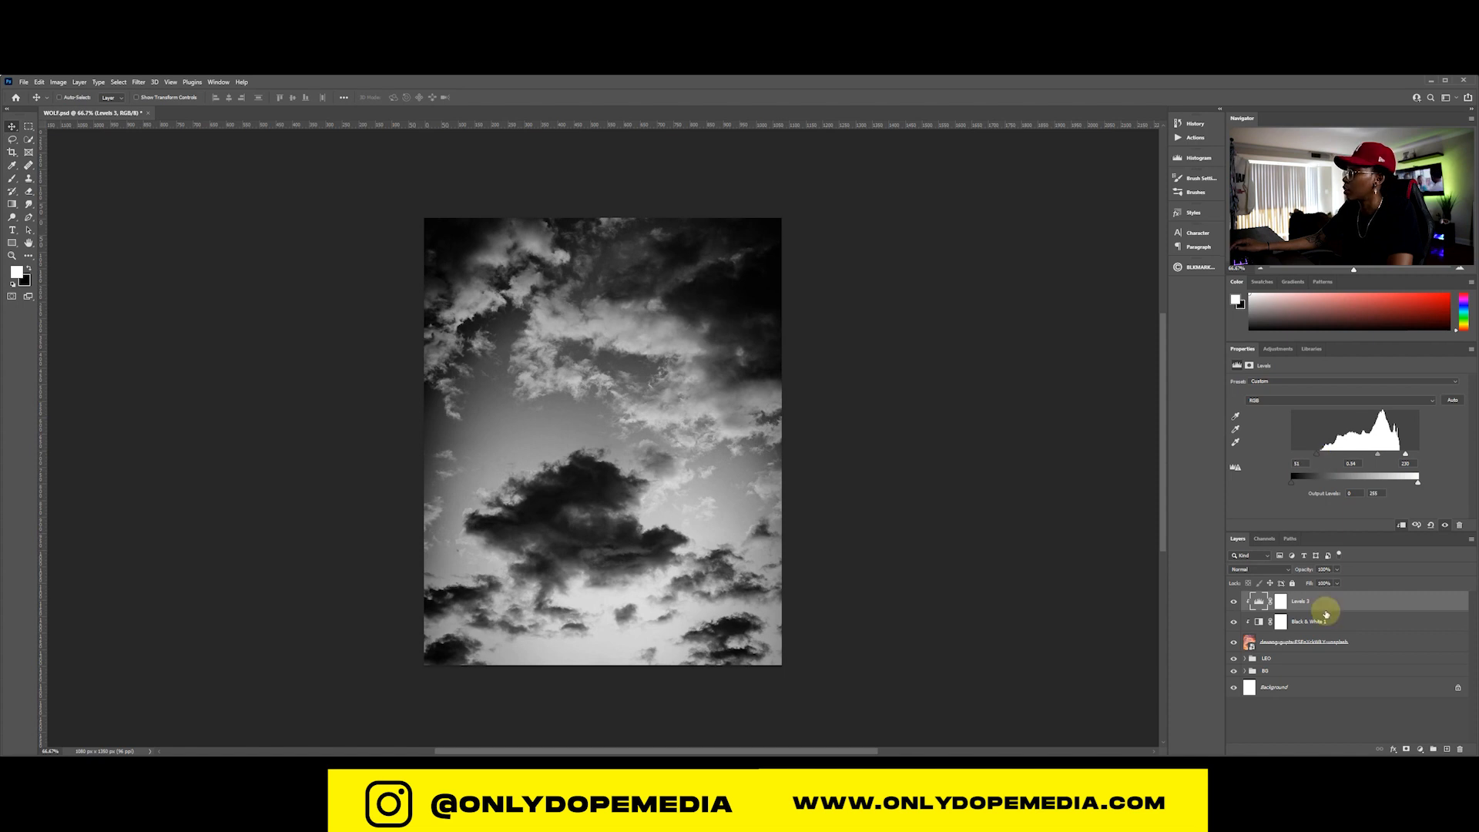
Group the clouds photo with its Black & White and Levels adjustments and name the group CLOUDS
{"action": "left_click", "coordinate": [1377, 642]}
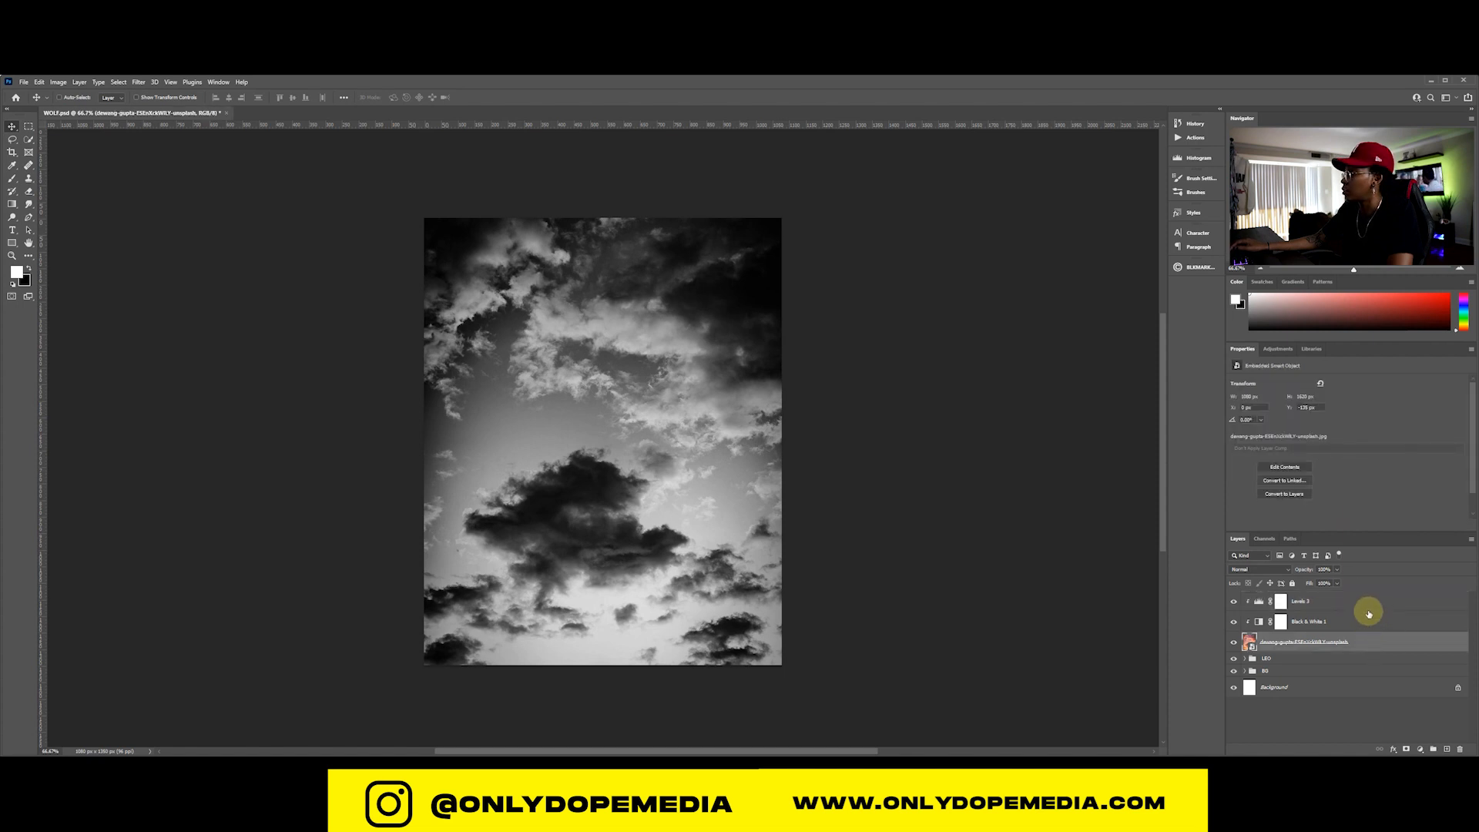
{"action": "left_click", "coordinate": [1369, 610], "text": "shift"}
{"action": "left_click", "coordinate": [1433, 747]}
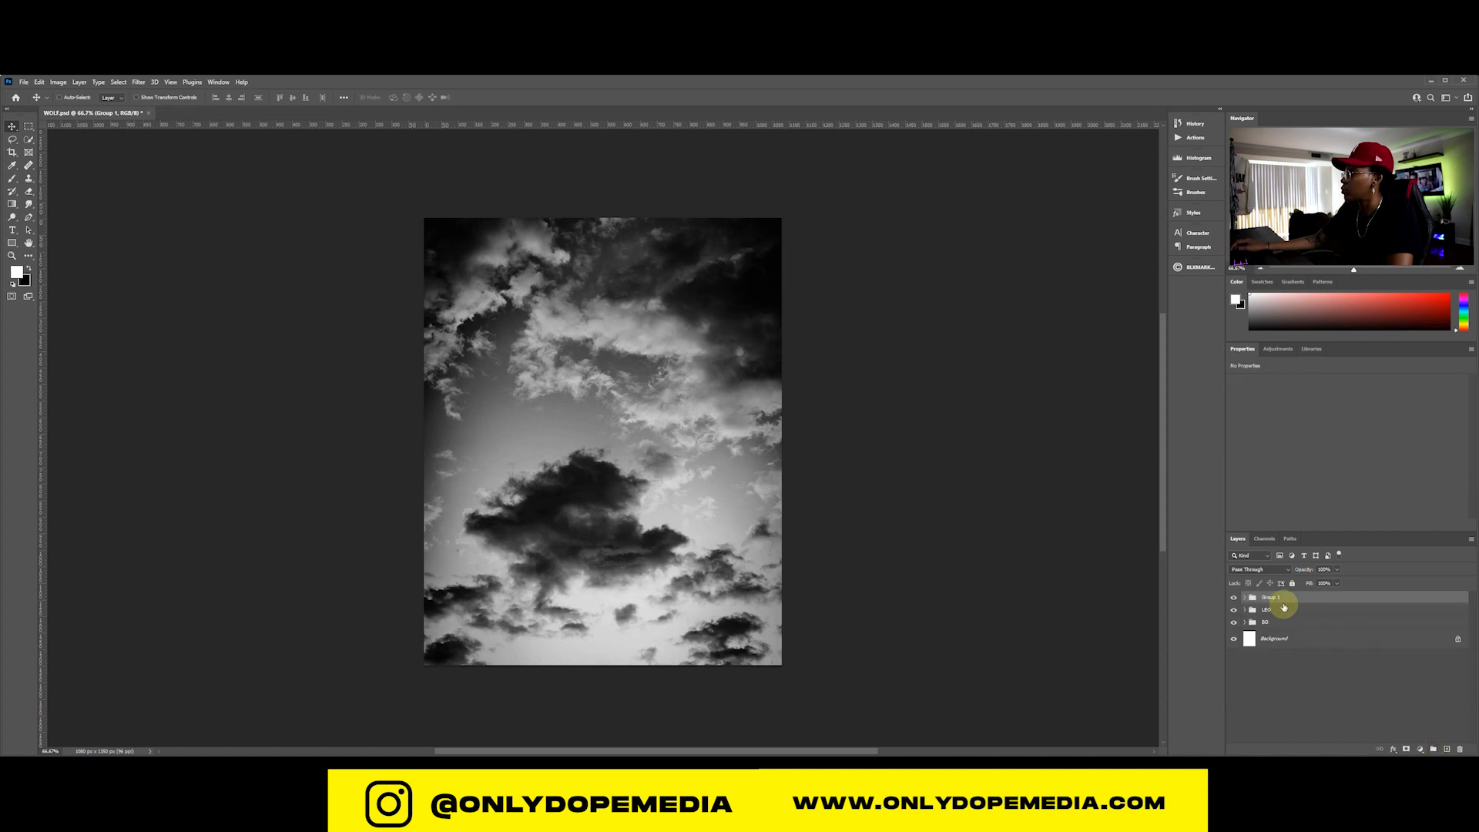
{"action": "type", "text": "CLOU"}
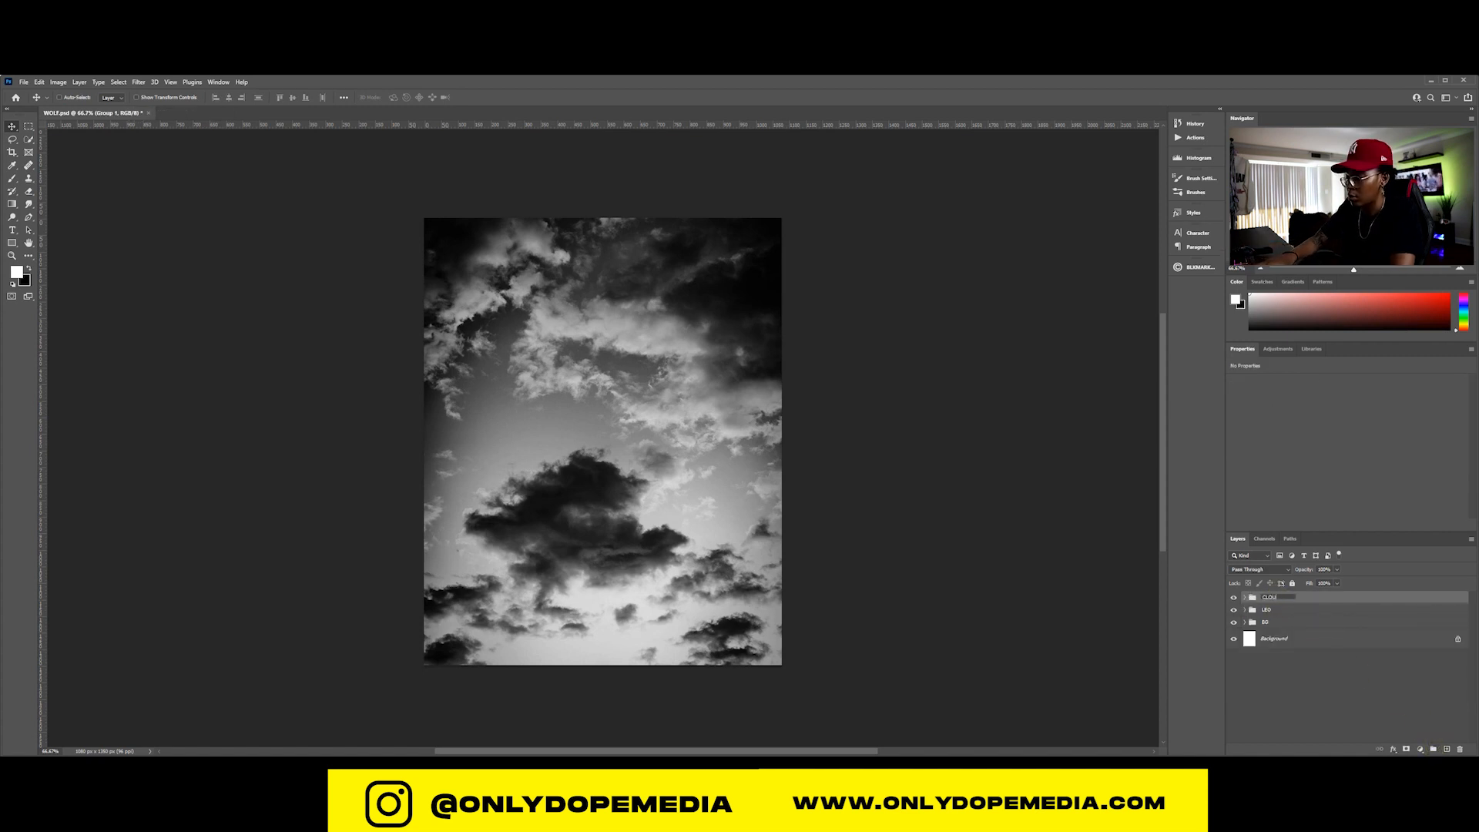
{"action": "type", "text": "DS"}
{"action": "key", "text": "Return"}
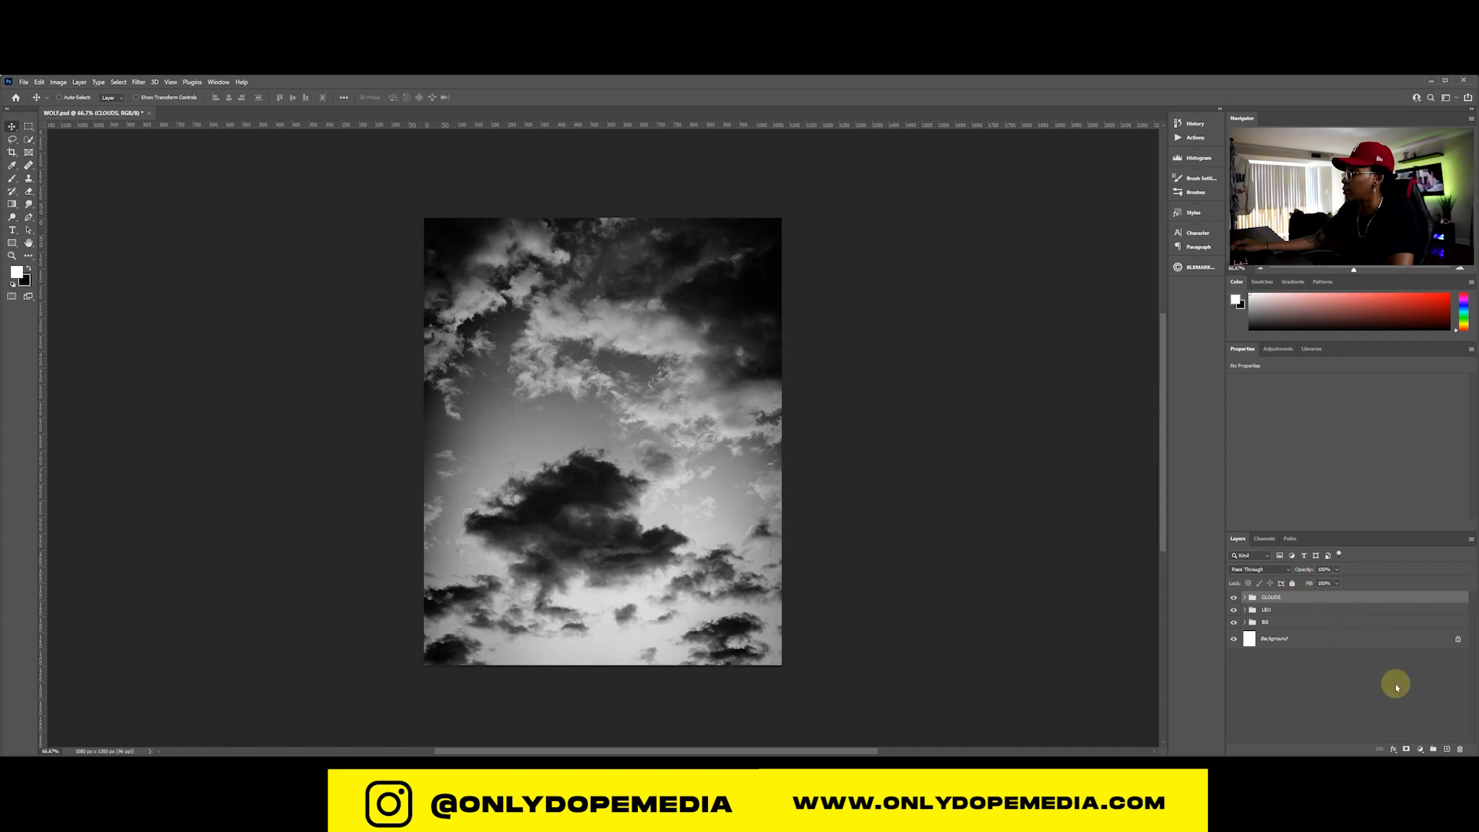
Add an inverted, fully black layer mask to the CLOUDS group and set the group's blend mode to Color Dodge
{"action": "left_click", "coordinate": [1407, 749]}
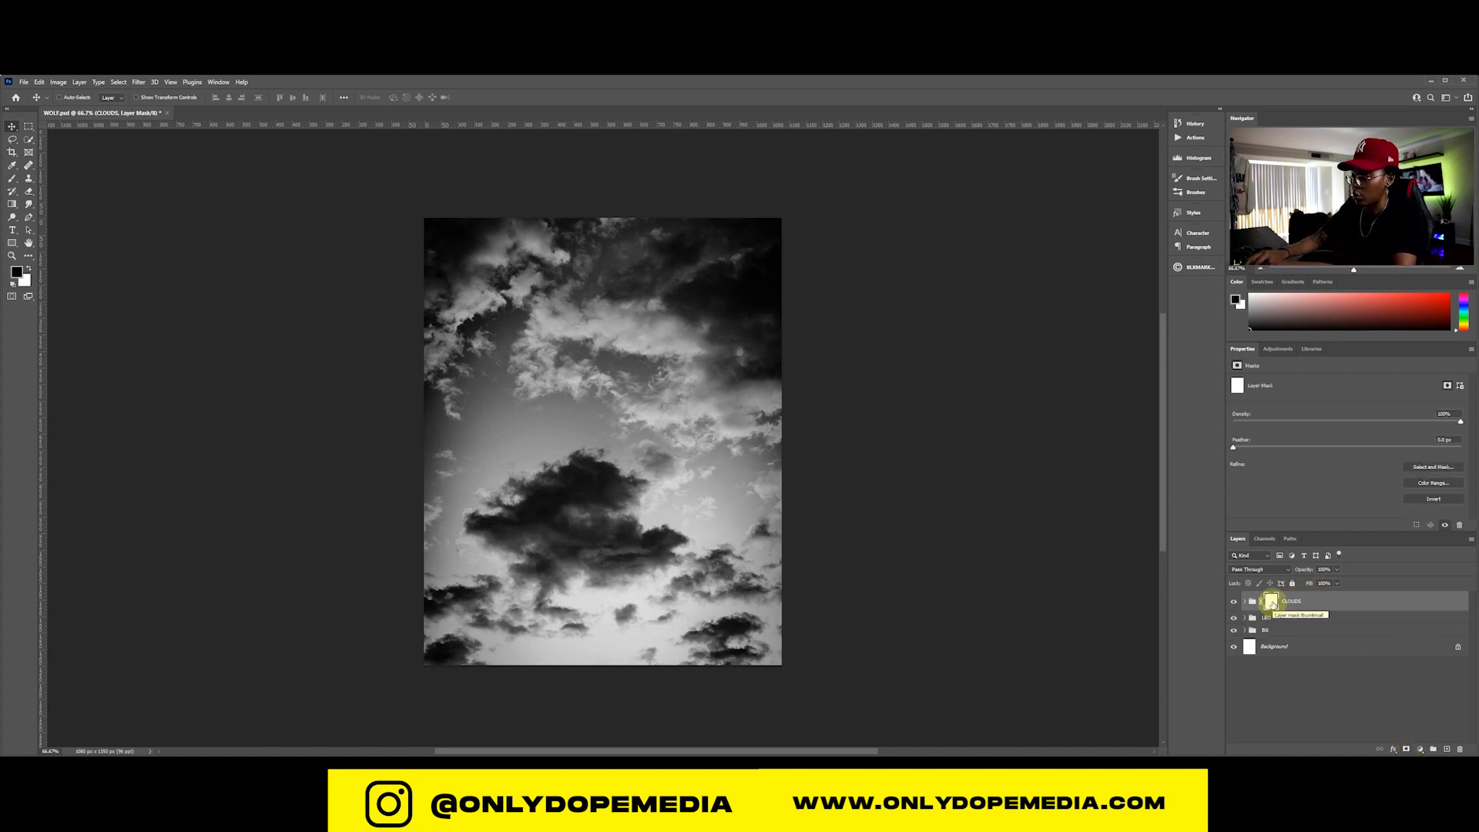
{"action": "key", "text": "ctrl+i"}
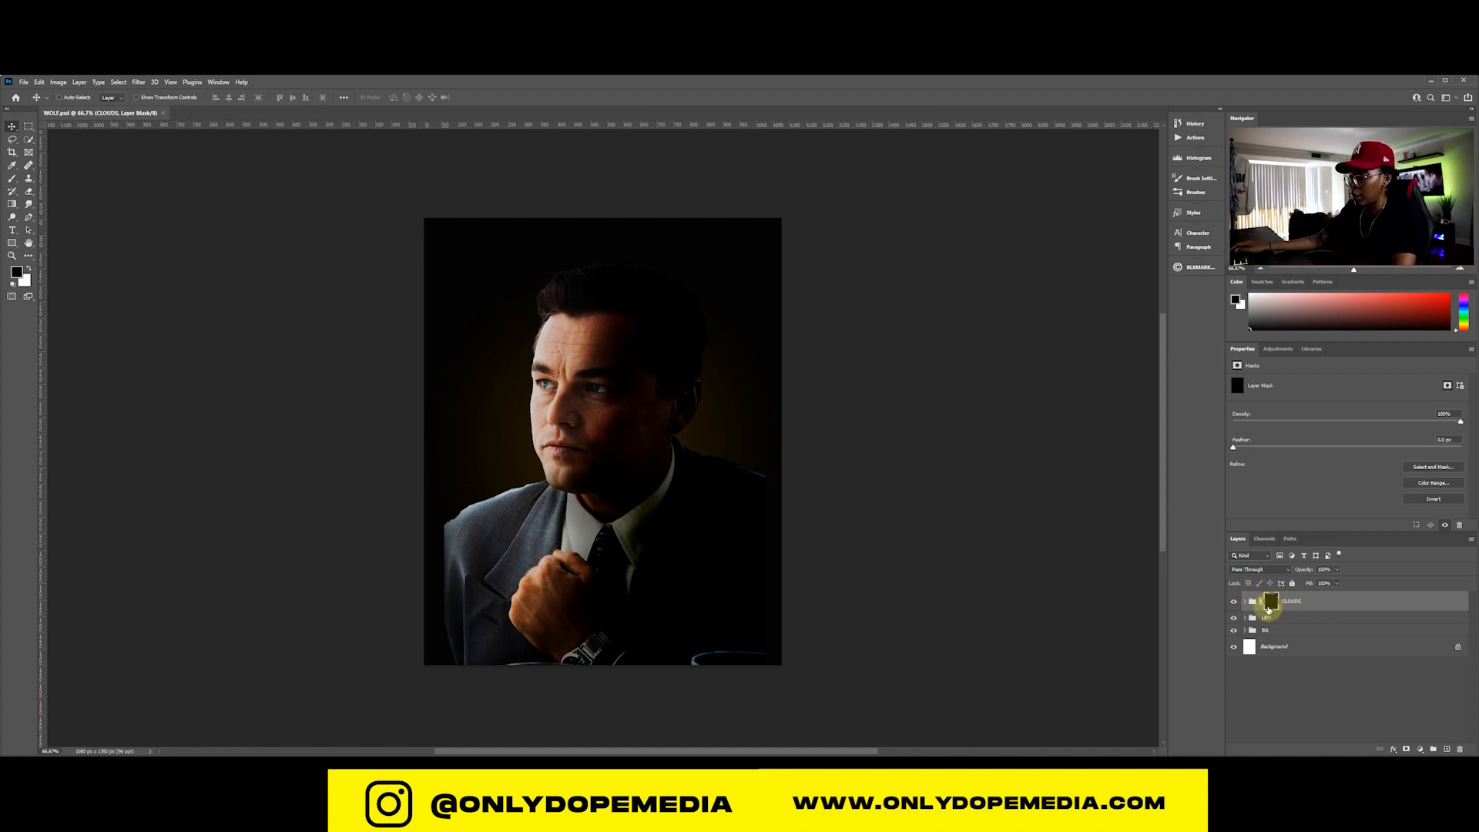
{"action": "key", "text": "b"}
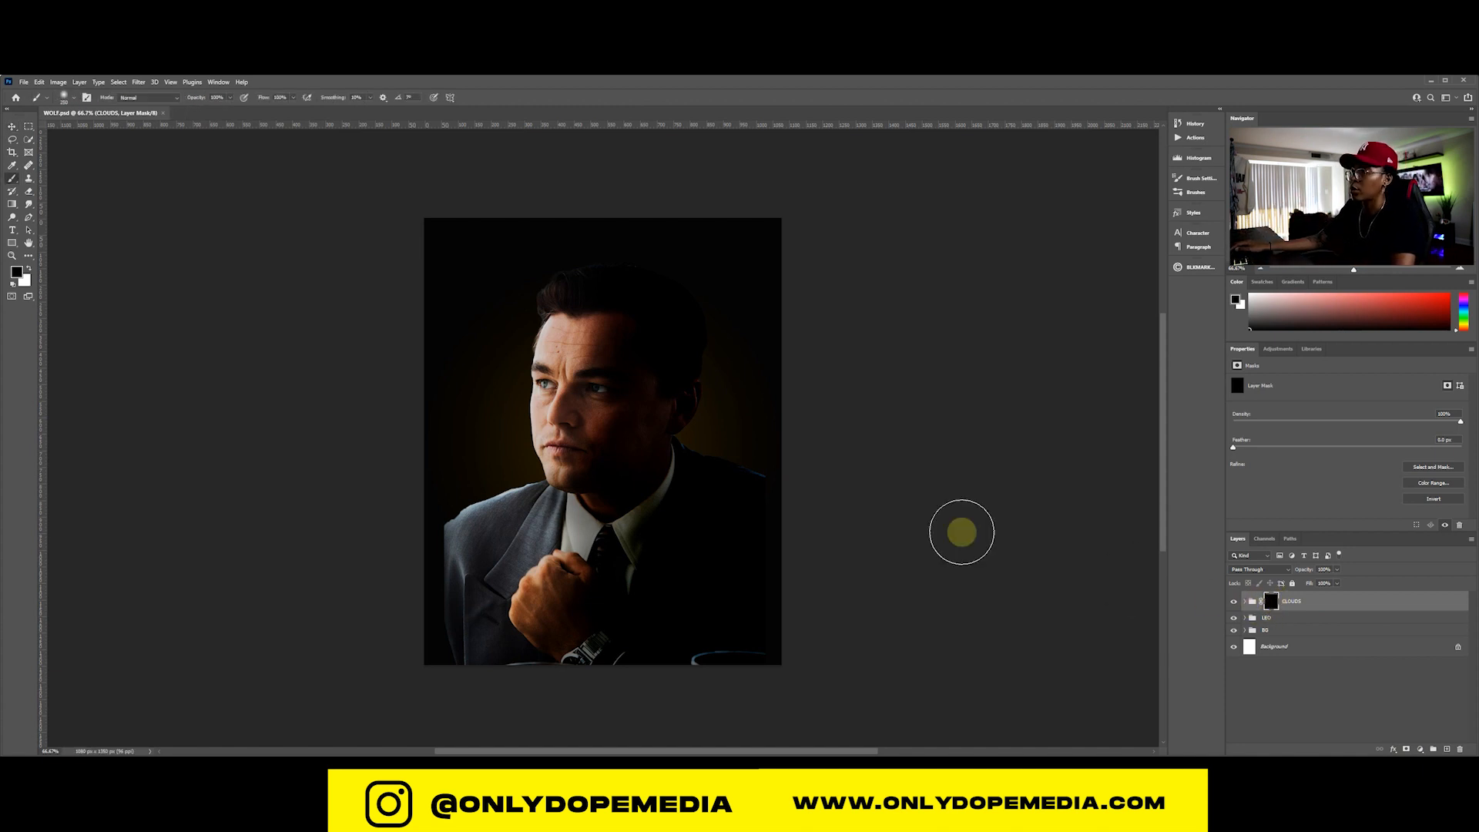
{"action": "left_click", "coordinate": [1267, 572]}
{"action": "left_click", "coordinate": [1259, 627]}
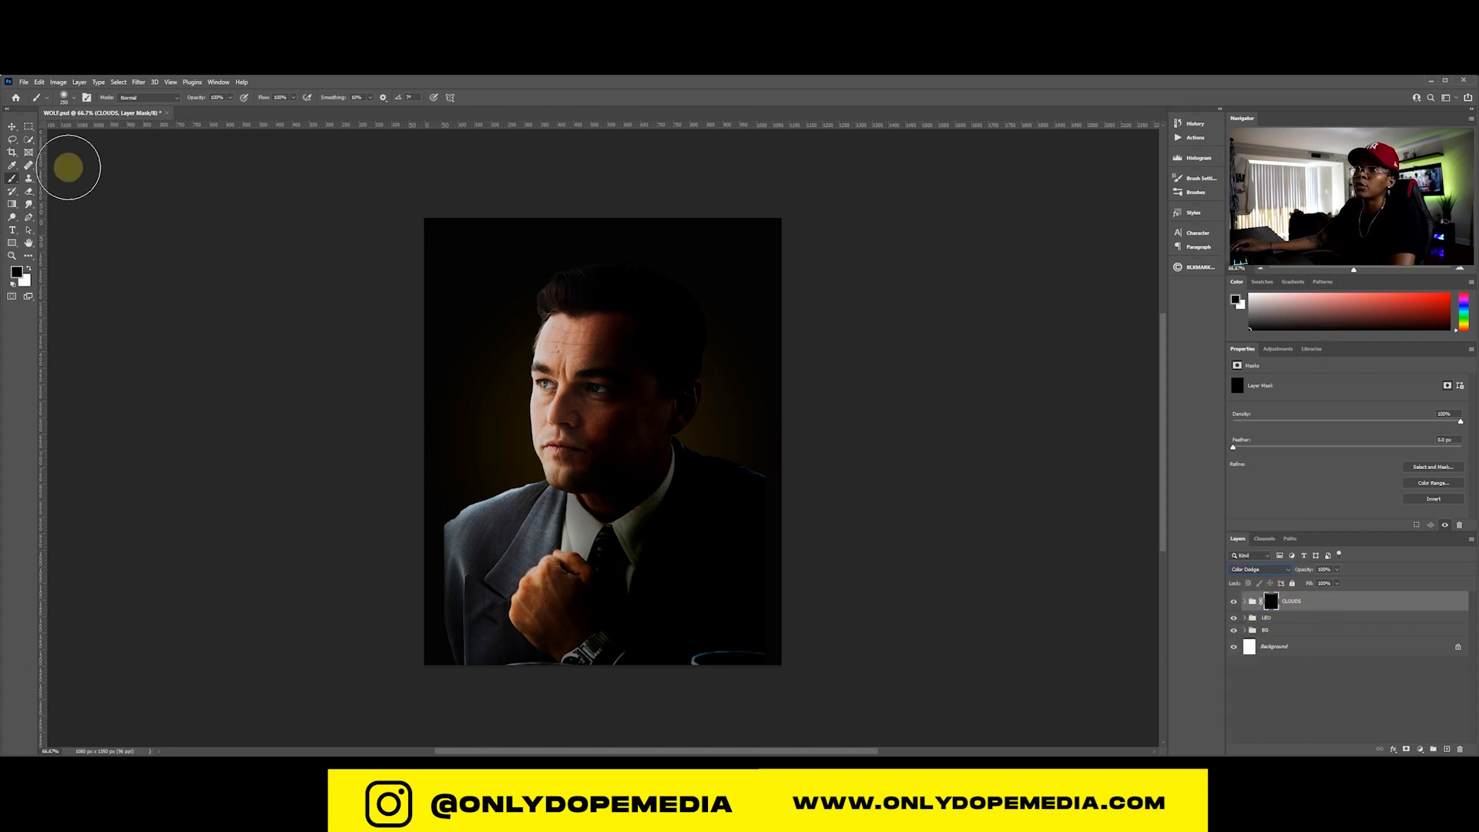
Paint white on the CLOUDS group's mask with reduced brush opacity and flow to reveal clouds around the man's shoulders and head
{"action": "left_click_drag", "start_coordinate": [196, 101], "coordinate": [167, 105]}
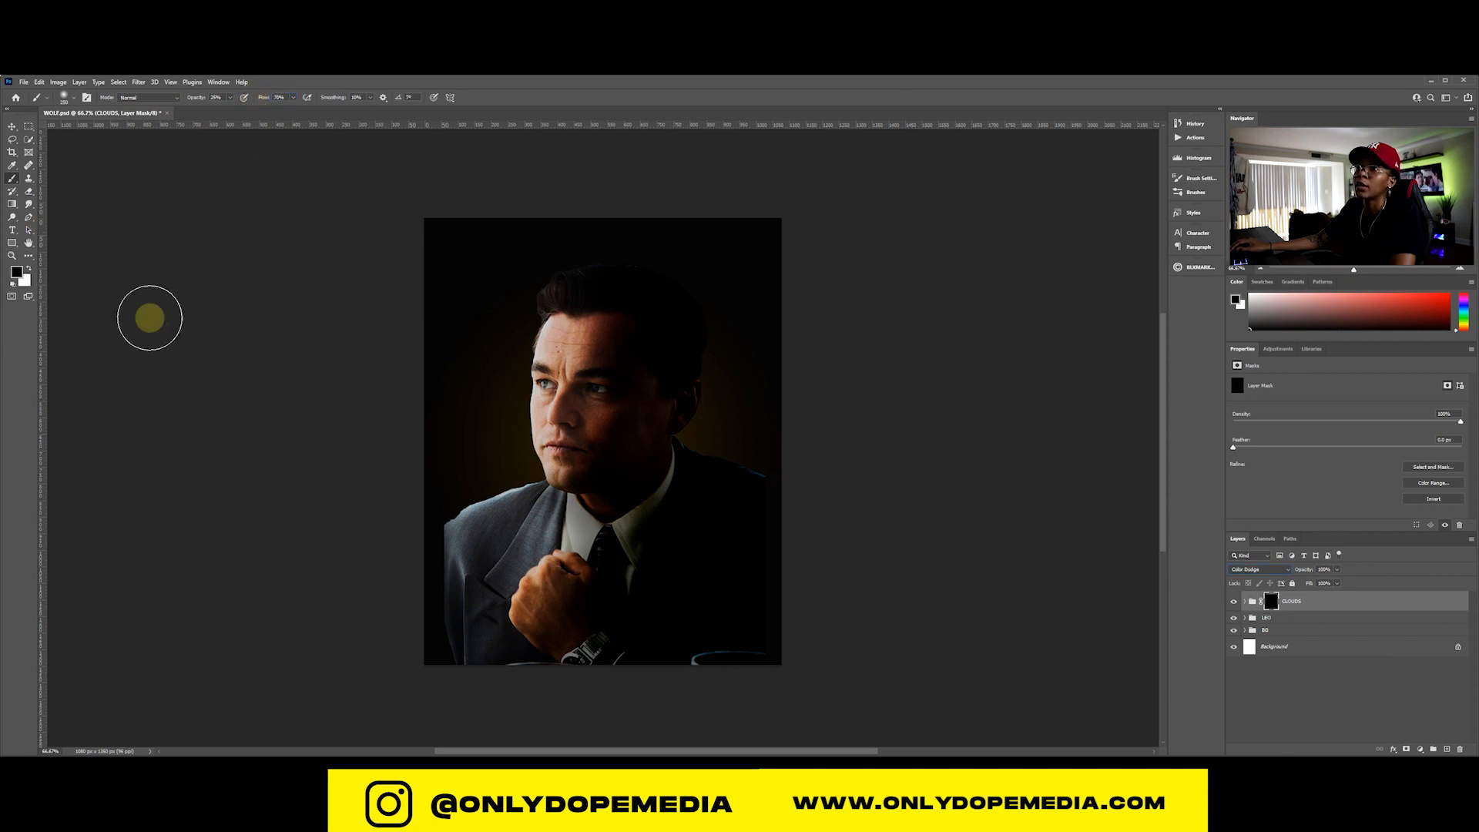
{"action": "left_click", "coordinate": [29, 268]}
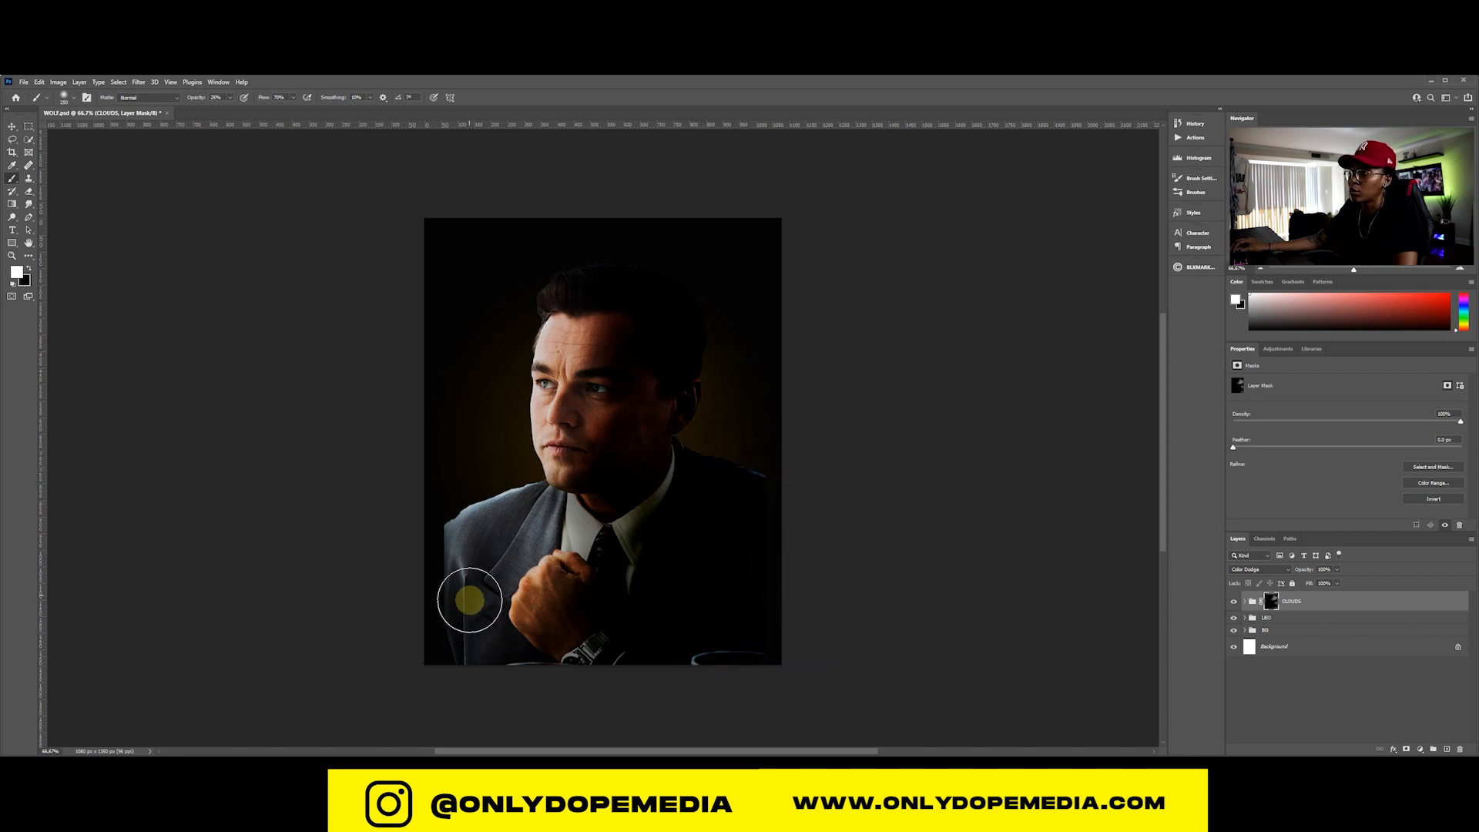
{"action": "mouse_move", "coordinate": [460, 649]}
{"action": "left_mouse_down"}
{"action": "mouse_move", "coordinate": [520, 634]}
{"action": "mouse_move", "coordinate": [483, 569]}
{"action": "mouse_move", "coordinate": [384, 632]}
{"action": "mouse_move", "coordinate": [462, 614]}
{"action": "left_mouse_up"}
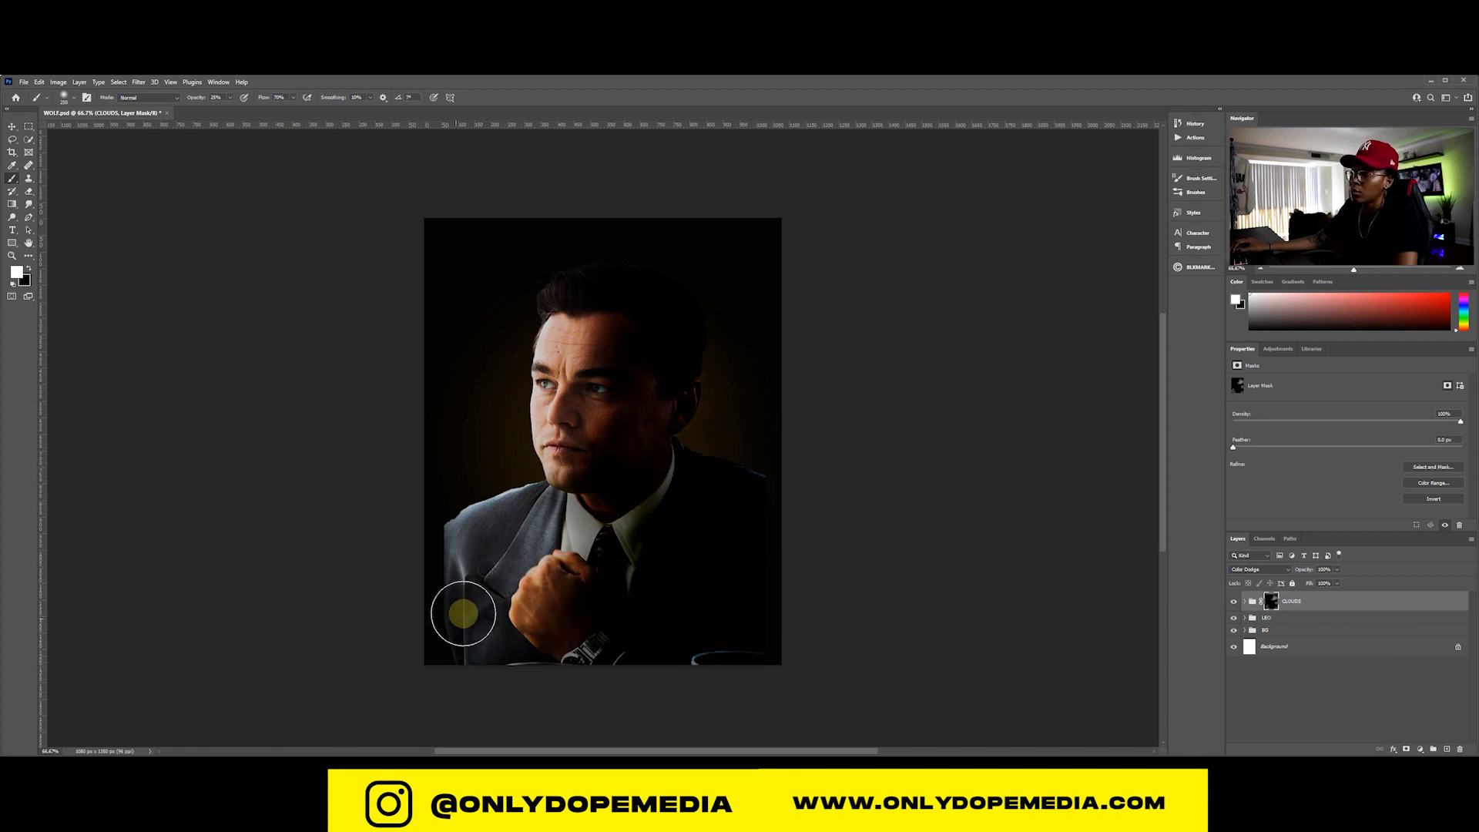
{"action": "left_click_drag", "start_coordinate": [491, 531], "coordinate": [408, 516]}
{"action": "left_click_drag", "start_coordinate": [527, 494], "coordinate": [437, 513]}
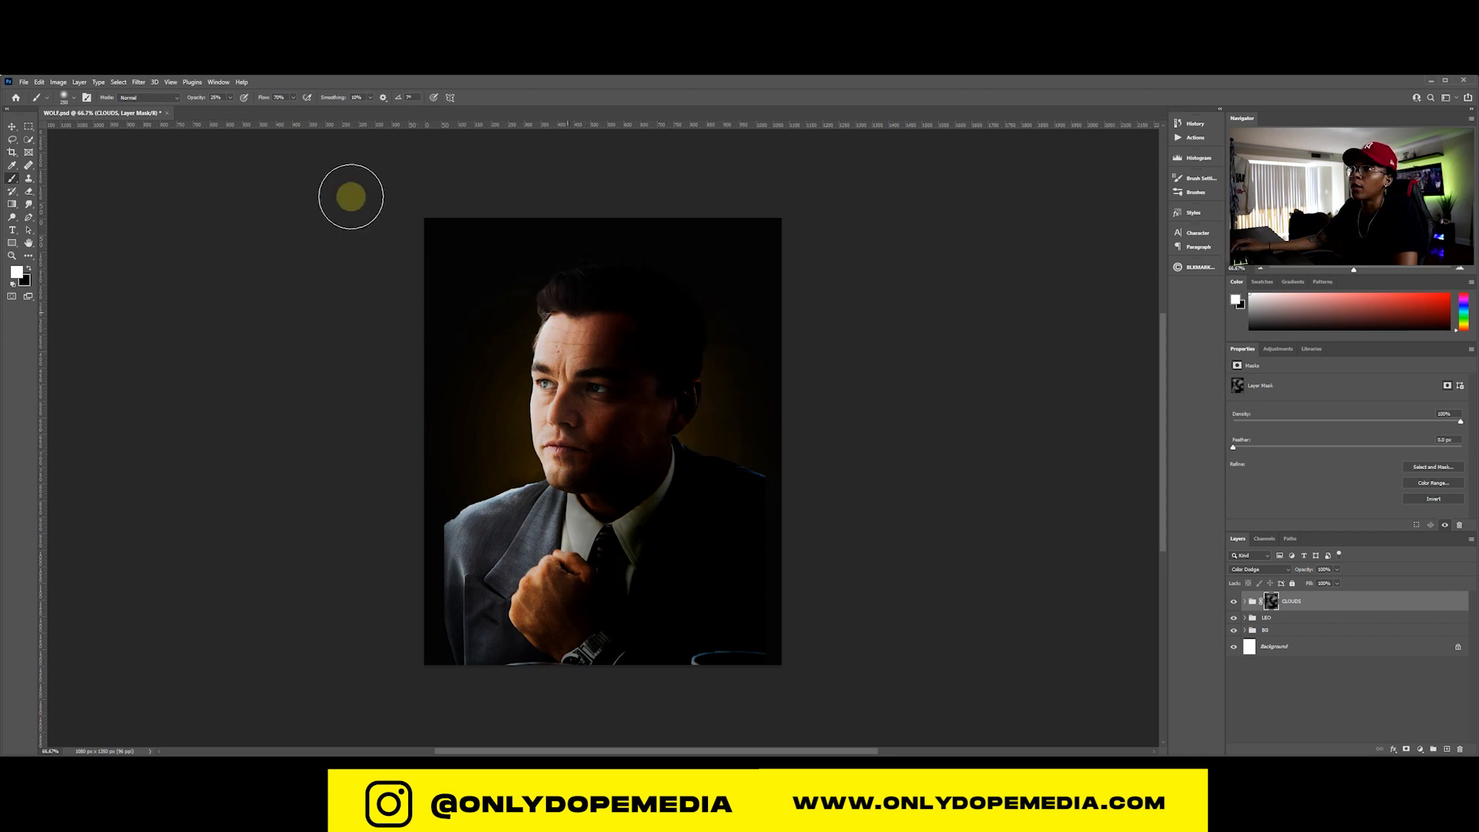
{"action": "left_click_drag", "start_coordinate": [216, 103], "coordinate": [218, 104]}
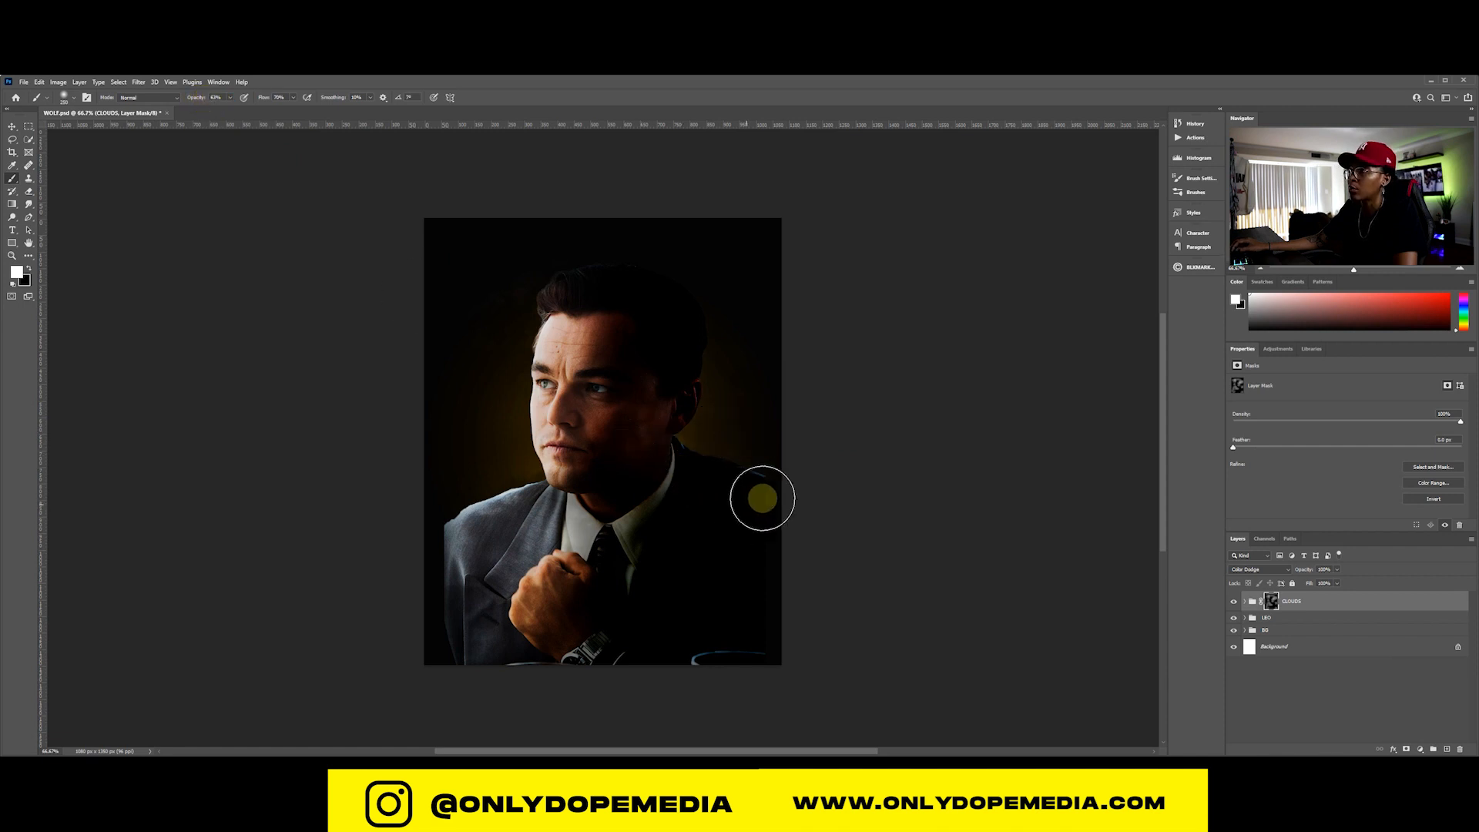
Move the CLOUDS group into the top of the BG group and expand BG to show its layers
{"action": "key", "text": "v"}
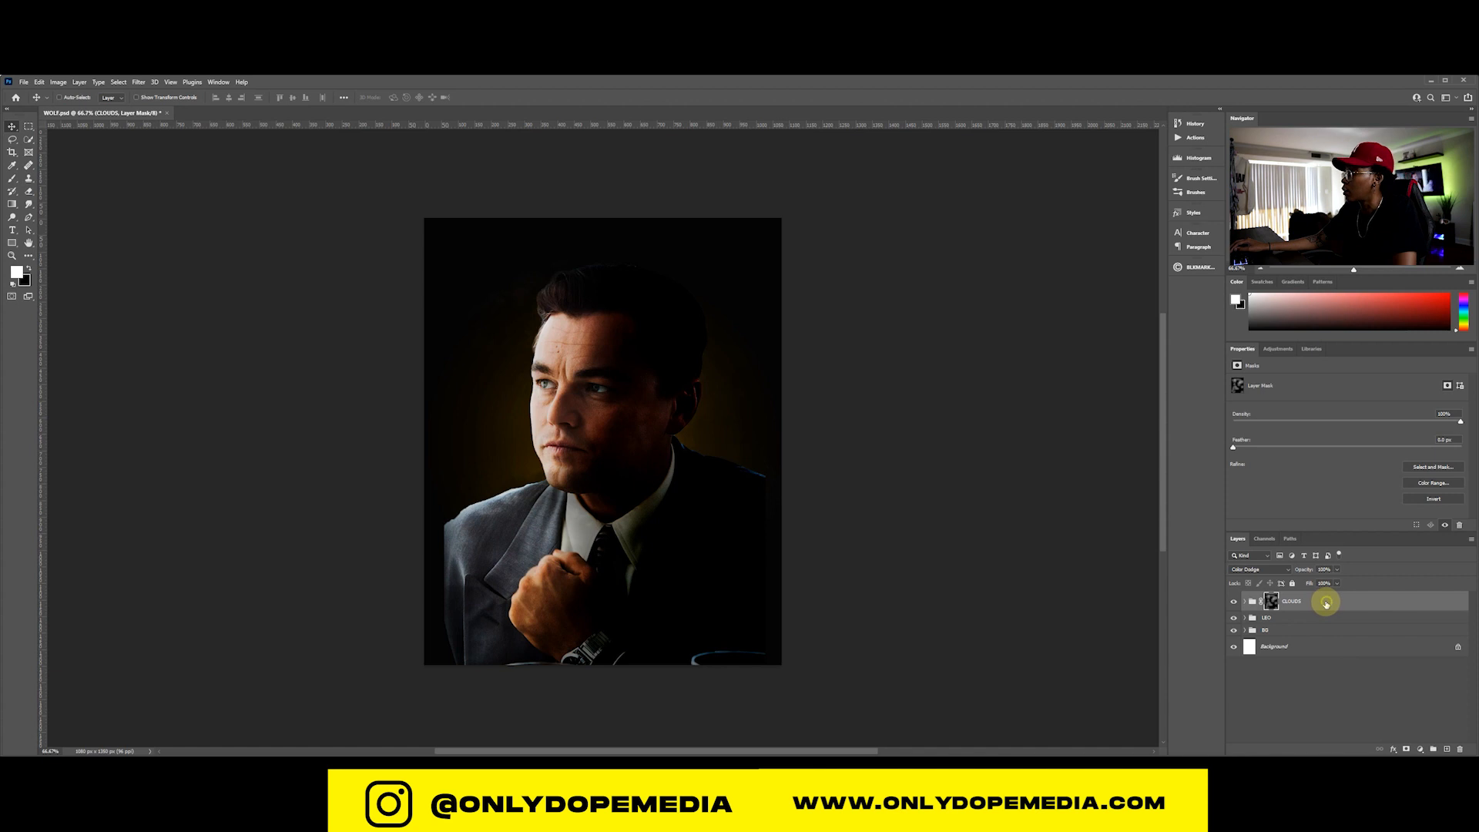
{"action": "key", "text": "Delete"}
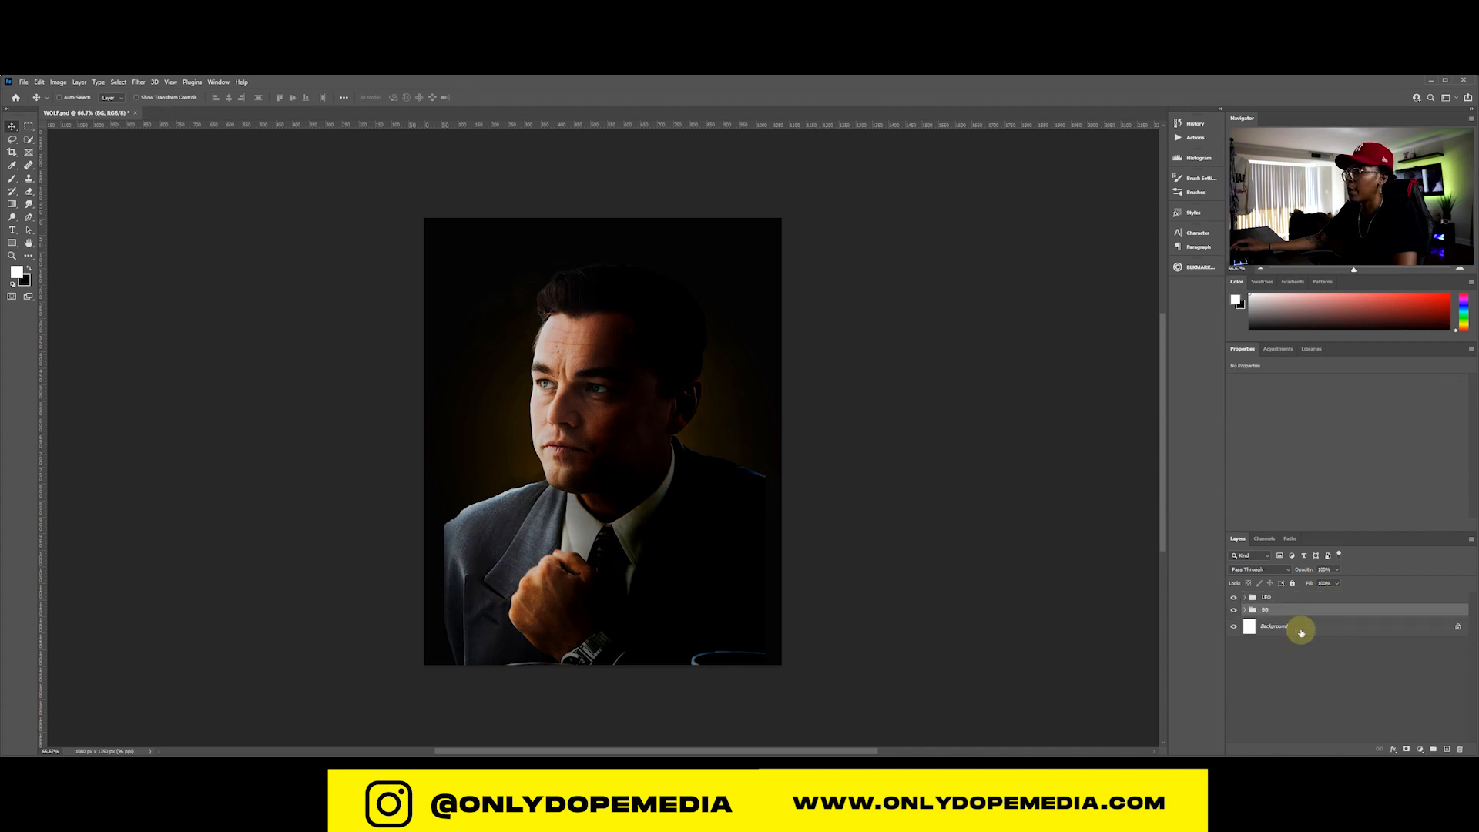
{"action": "left_click", "coordinate": [1245, 610]}
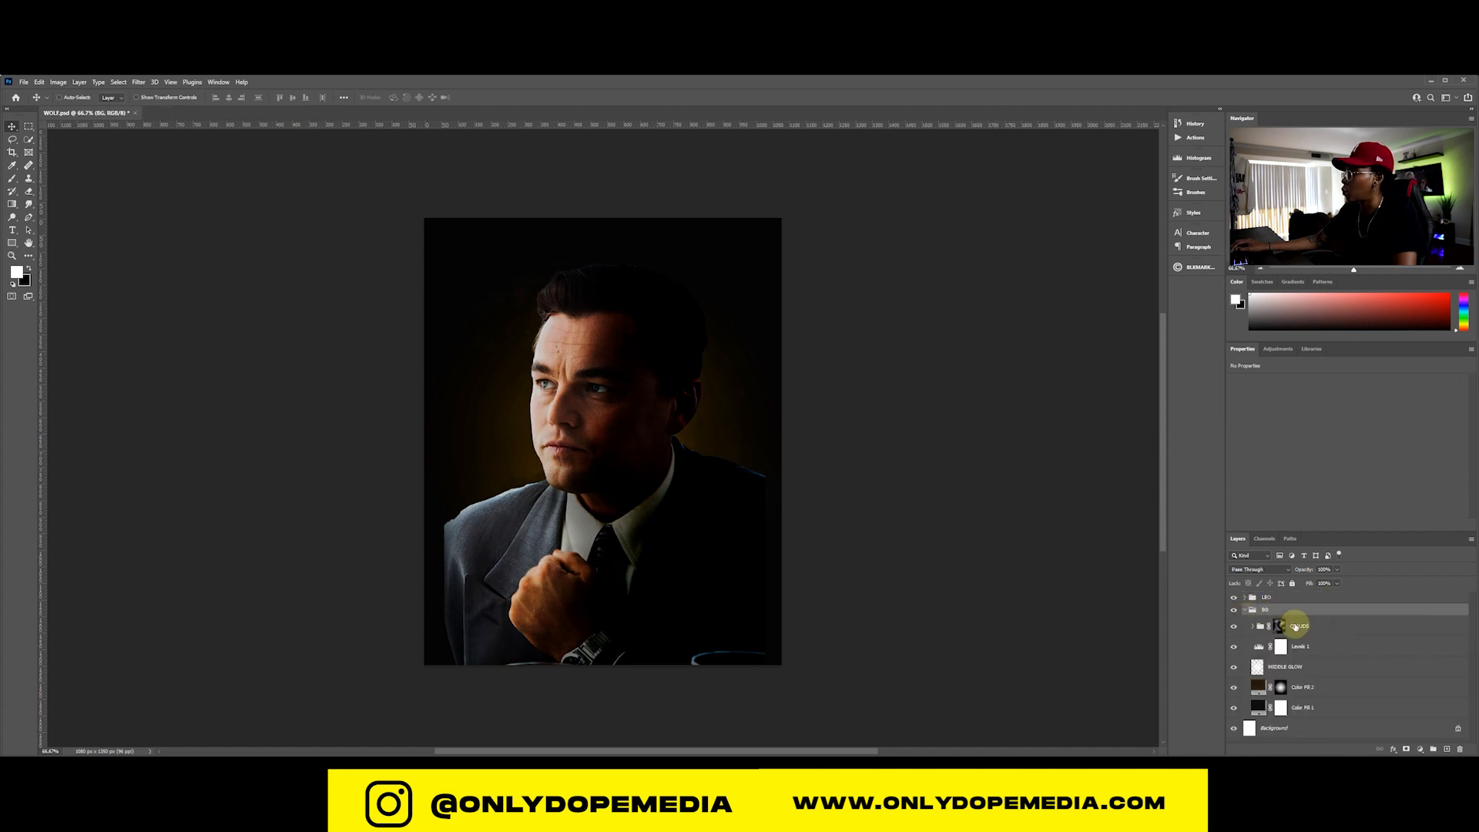
Duplicate the CLOUDS group and replace the copy's mask with a new one inverted to black
{"action": "left_click", "coordinate": [1350, 632]}
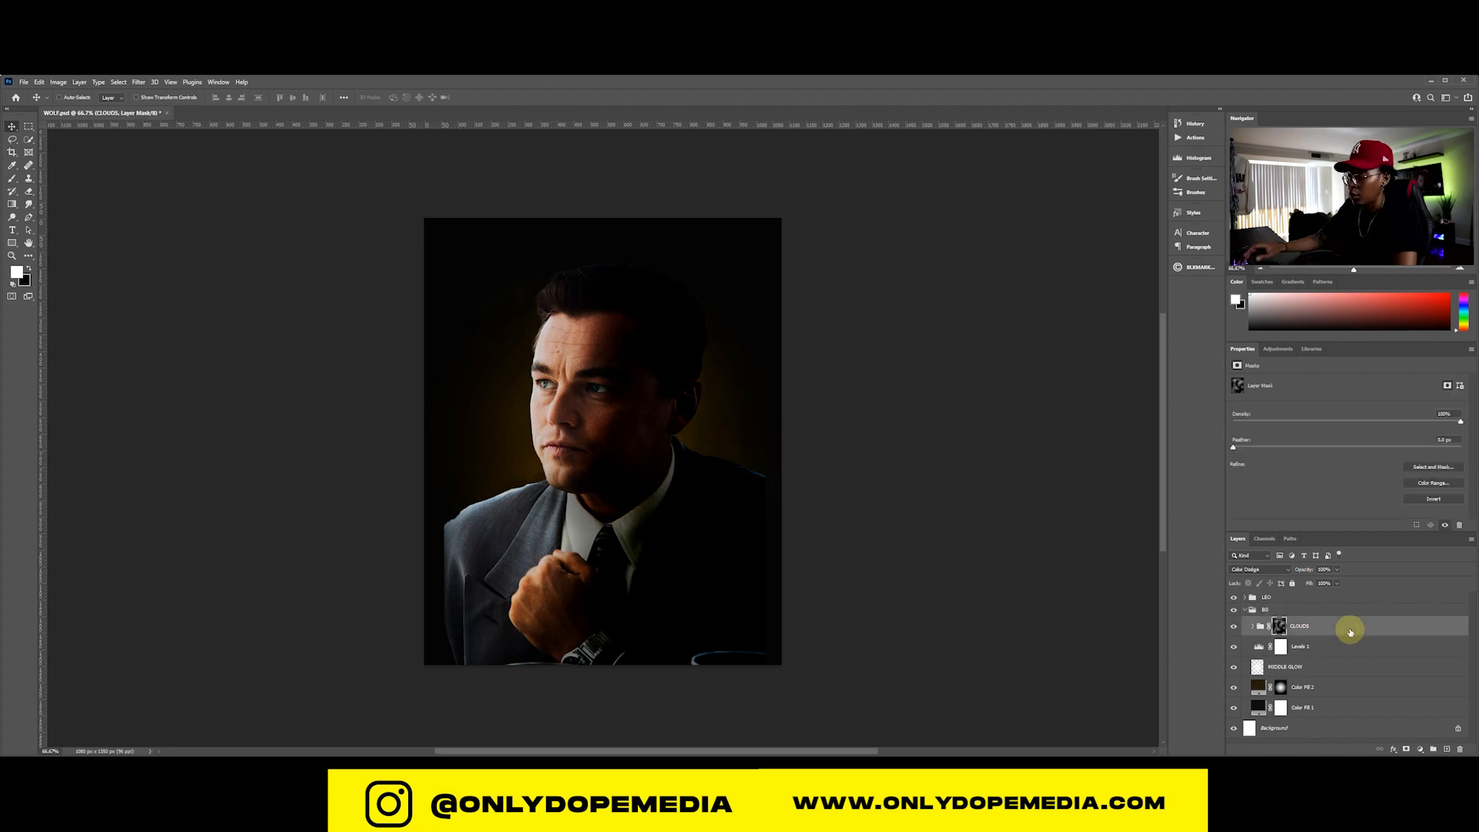
{"action": "key", "text": "ctrl+j"}
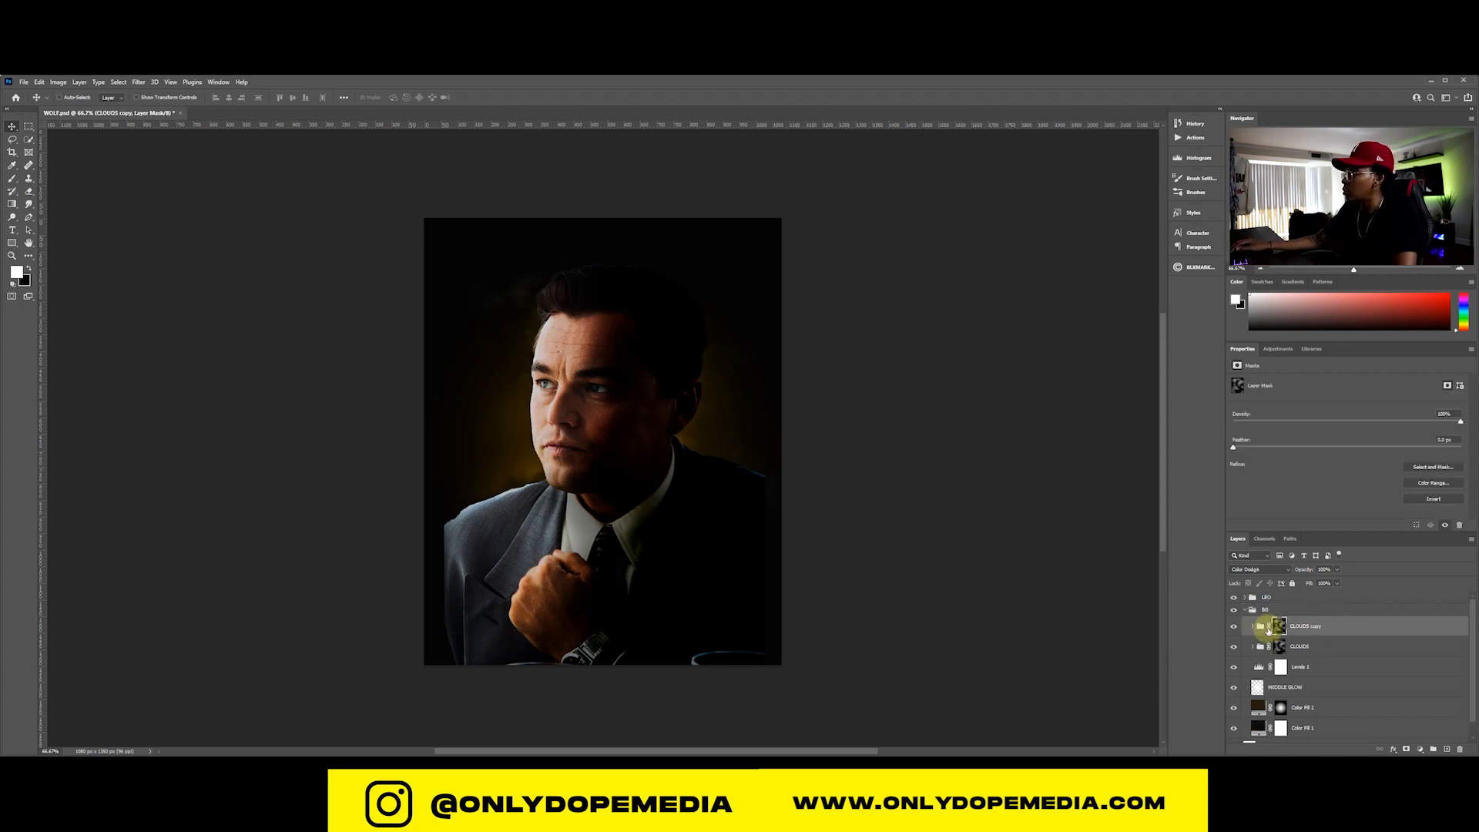
{"action": "right_click", "coordinate": [1275, 628]}
{"action": "left_click", "coordinate": [1310, 650]}
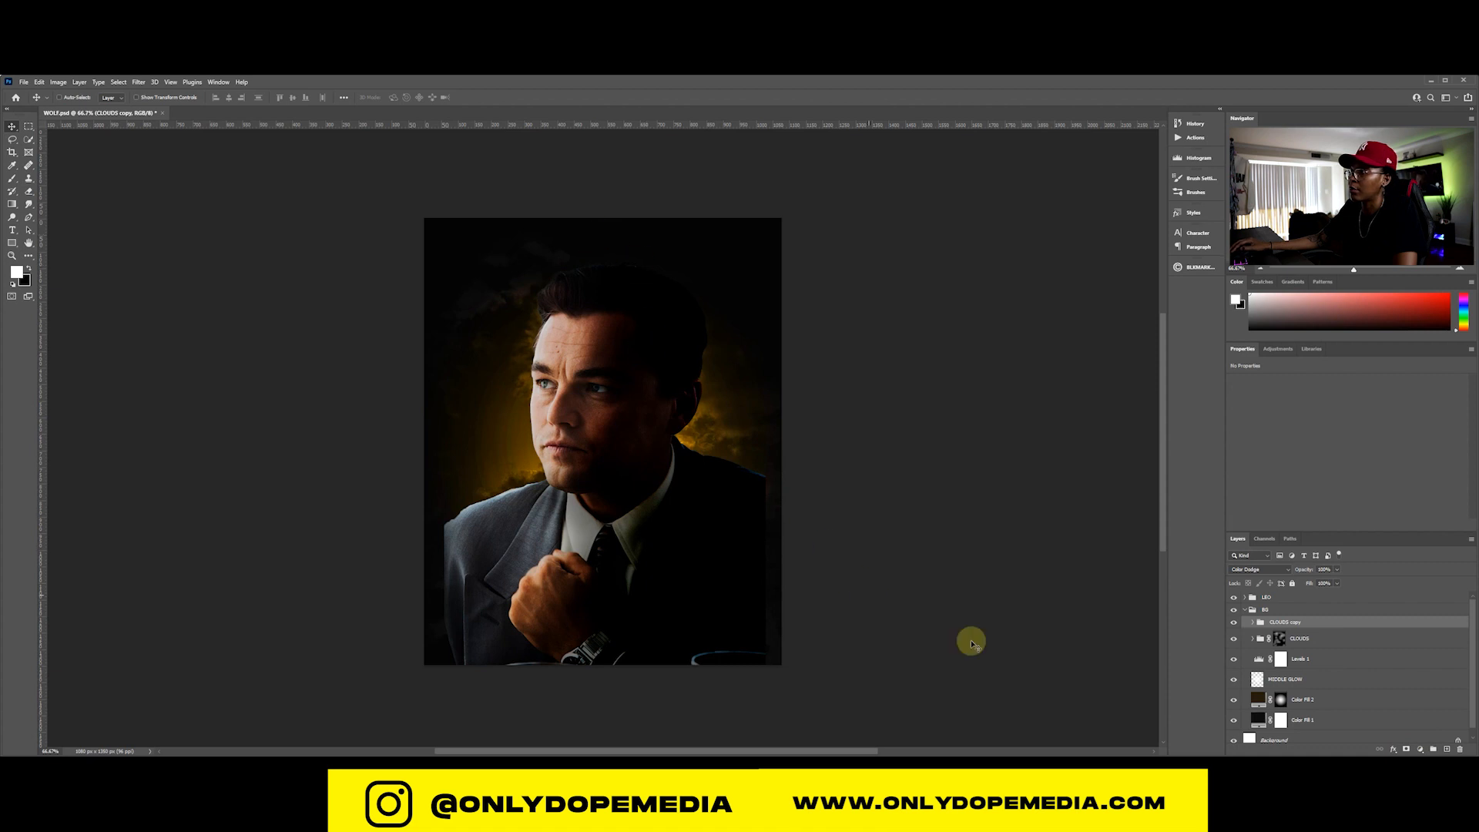
{"action": "left_click", "coordinate": [1407, 750]}
{"action": "left_click", "coordinate": [1278, 629]}
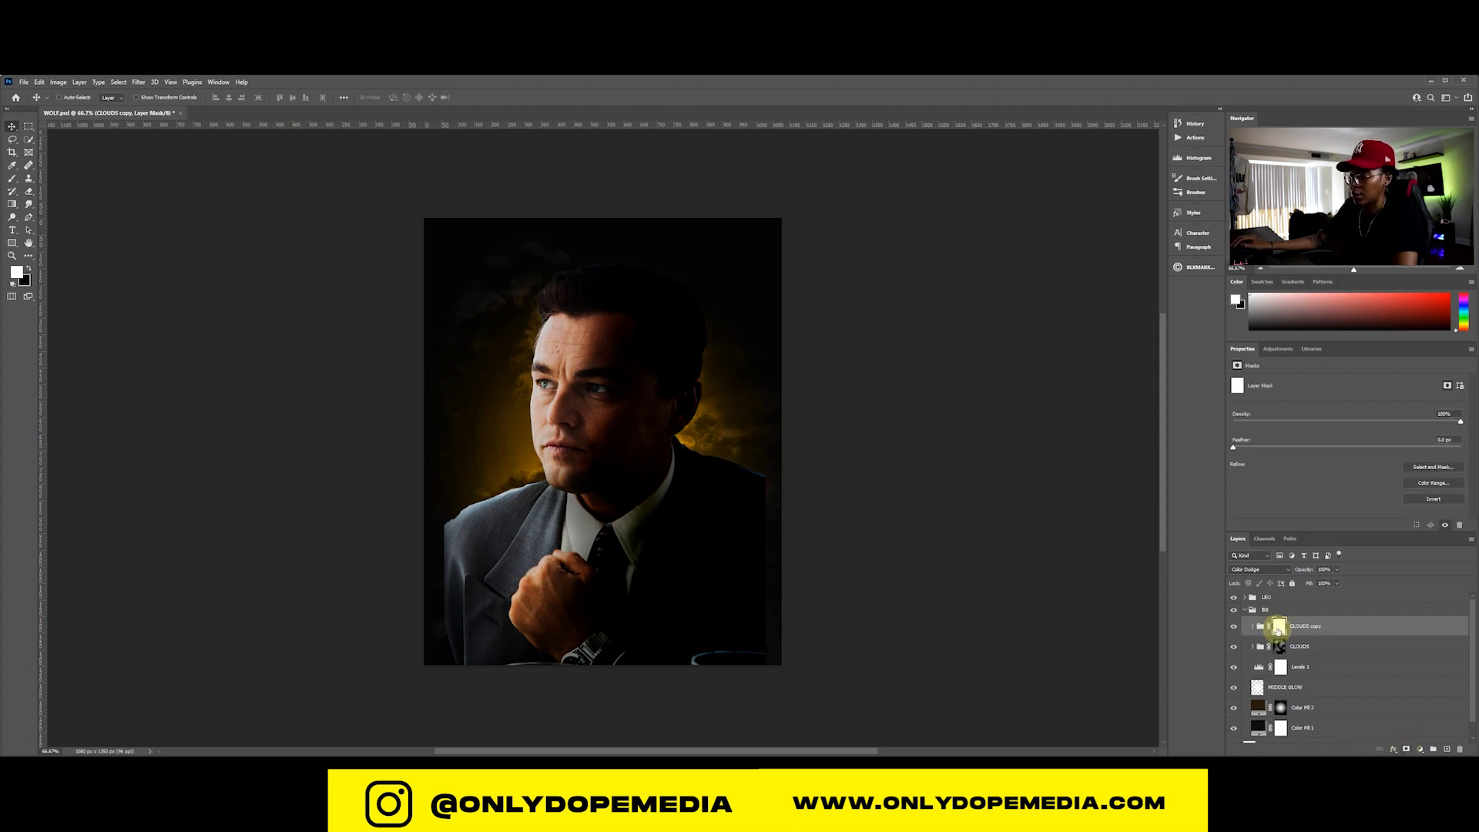
{"action": "key", "text": "ctrl+i"}
Paint the CLOUDS copy's mask with a larger white brush at 100% flow and lowered opacity around the portrait, and save the document
{"action": "key", "text": "b"}
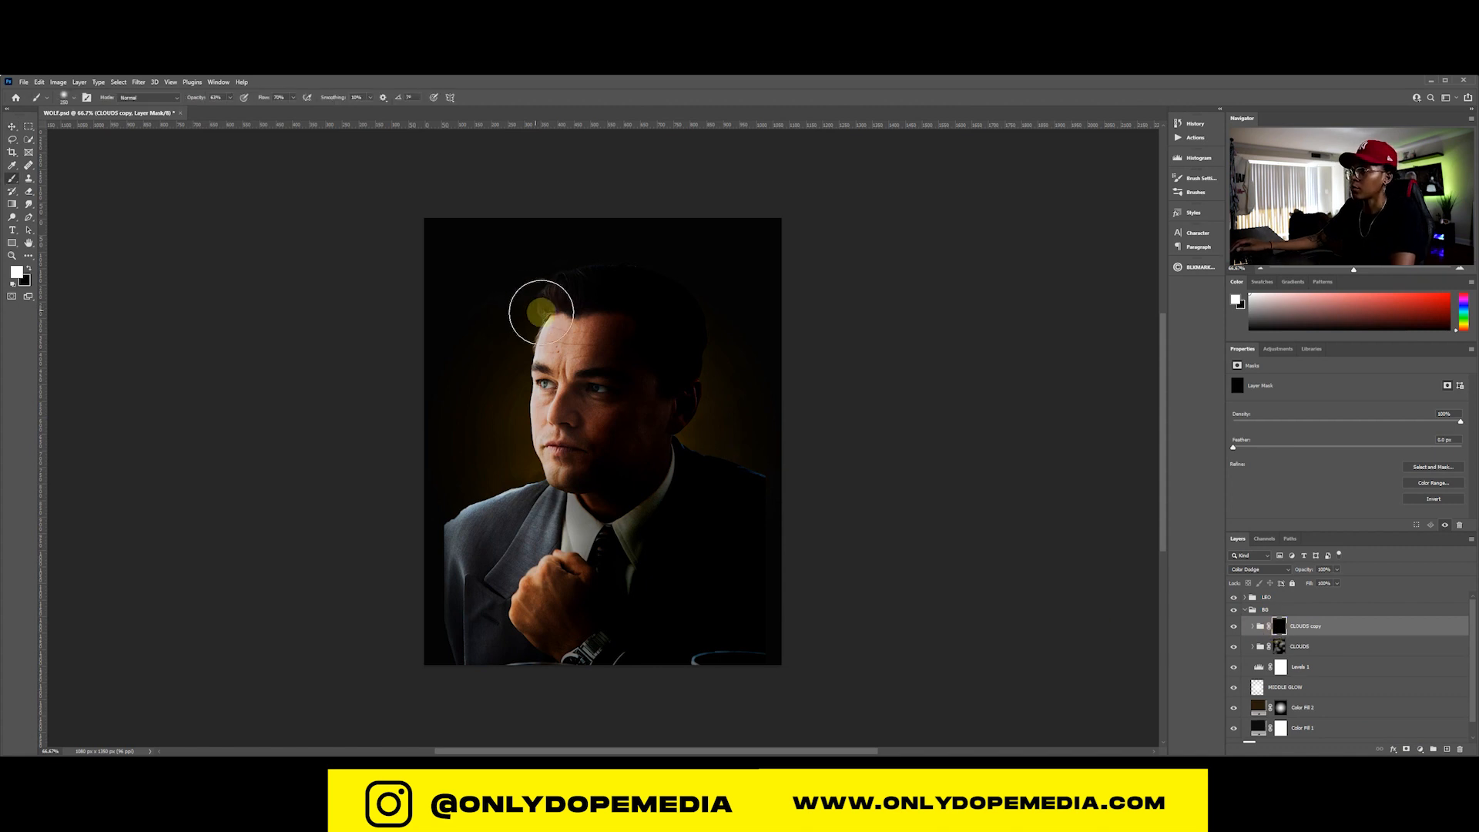
{"action": "key", "text": "bracketright"}
{"action": "key", "text": "bracketright"}
{"action": "key", "text": "bracketright"}
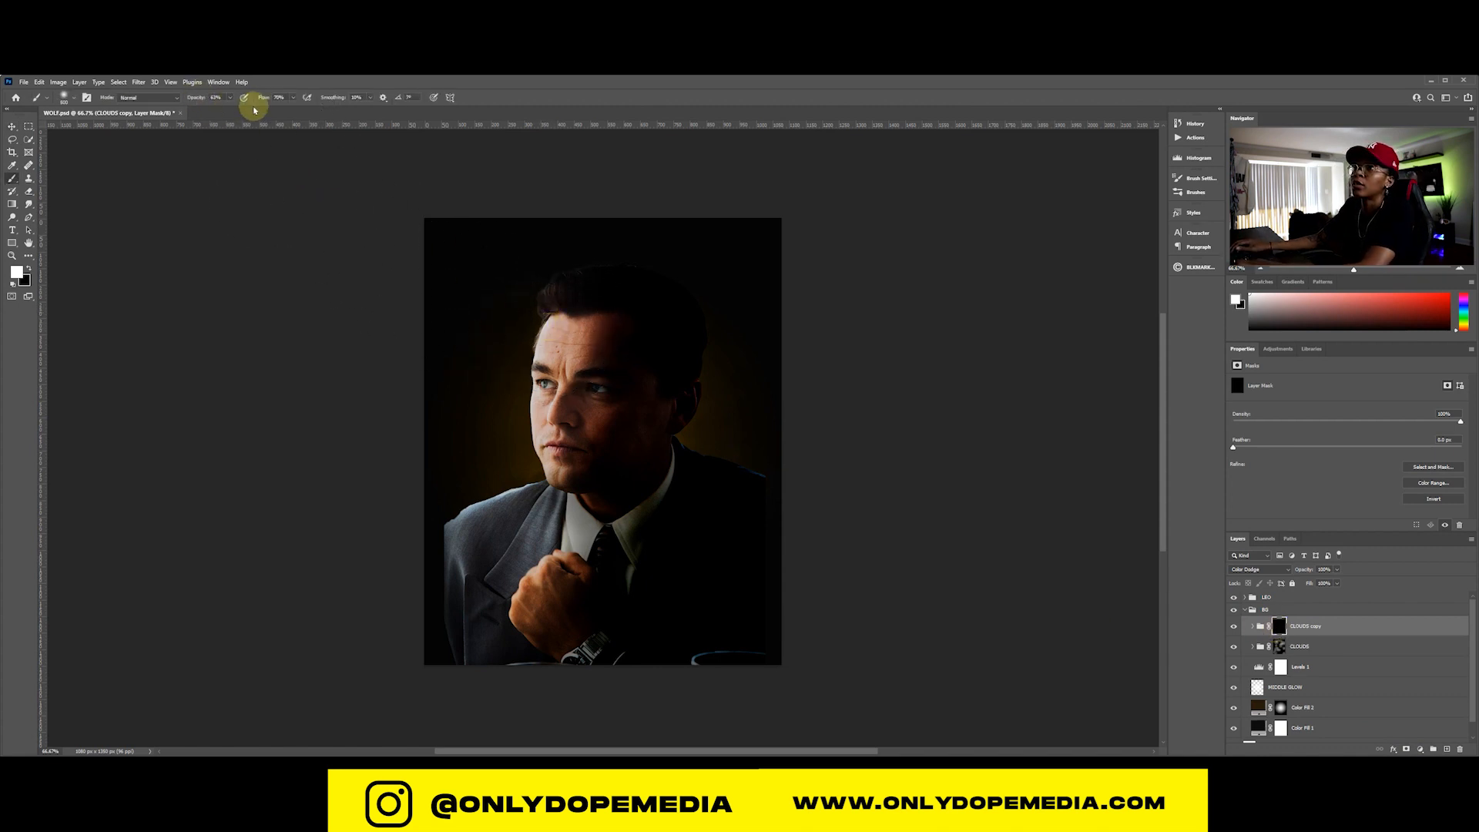
{"action": "left_click_drag", "start_coordinate": [264, 100], "coordinate": [297, 102]}
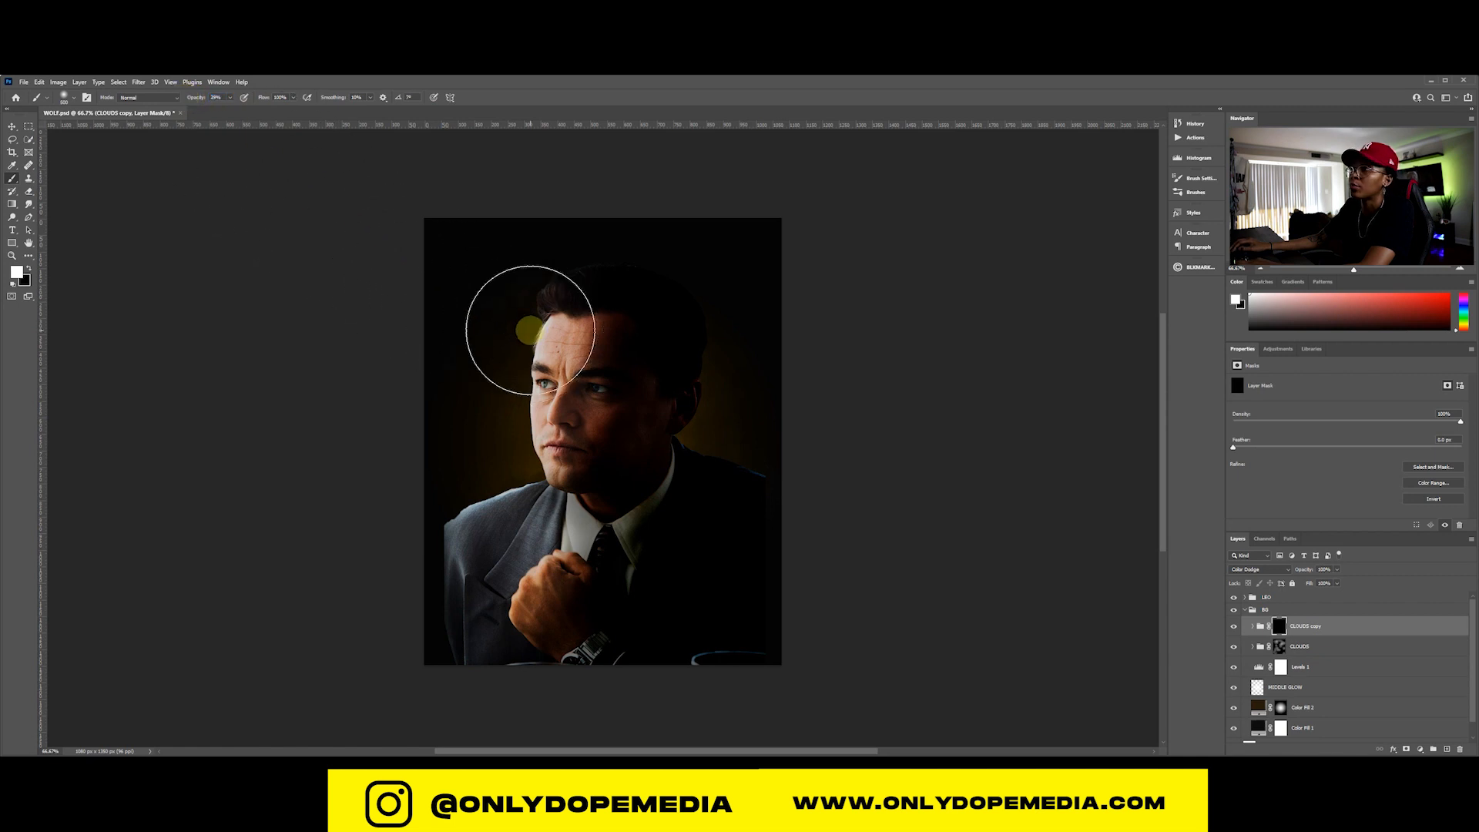
{"action": "mouse_move", "coordinate": [516, 356]}
{"action": "left_mouse_down"}
{"action": "mouse_move", "coordinate": [406, 264]}
{"action": "mouse_move", "coordinate": [568, 403]}
{"action": "mouse_move", "coordinate": [469, 442]}
{"action": "mouse_move", "coordinate": [539, 465]}
{"action": "mouse_move", "coordinate": [442, 488]}
{"action": "mouse_move", "coordinate": [568, 423]}
{"action": "mouse_move", "coordinate": [739, 440]}
{"action": "mouse_move", "coordinate": [785, 400]}
{"action": "mouse_move", "coordinate": [739, 409]}
{"action": "mouse_move", "coordinate": [799, 301]}
{"action": "mouse_move", "coordinate": [771, 235]}
{"action": "mouse_move", "coordinate": [670, 228]}
{"action": "mouse_move", "coordinate": [585, 251]}
{"action": "mouse_move", "coordinate": [778, 234]}
{"action": "mouse_move", "coordinate": [389, 223]}
{"action": "mouse_move", "coordinate": [893, 245]}
{"action": "left_mouse_up"}
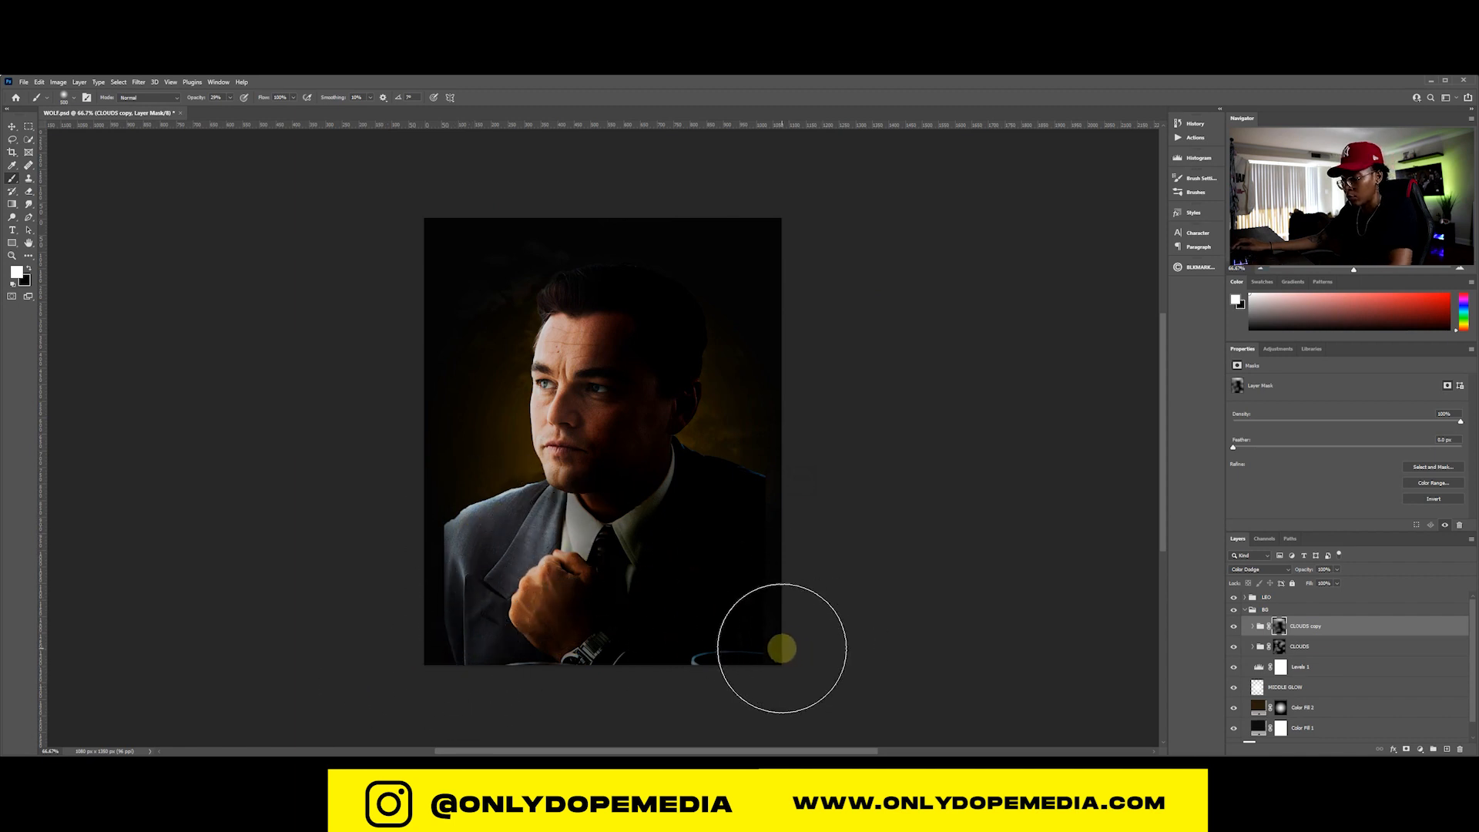
{"action": "key", "text": "v"}
{"action": "key", "text": "ctrl+s"}
Scale the MIDDLE GLOW layer up proportionally to slightly beyond the canvas width, move it a little upward, and save the document
{"action": "scroll", "coordinate": [1352, 668], "scroll_direction": "down", "scroll_amount": 1}
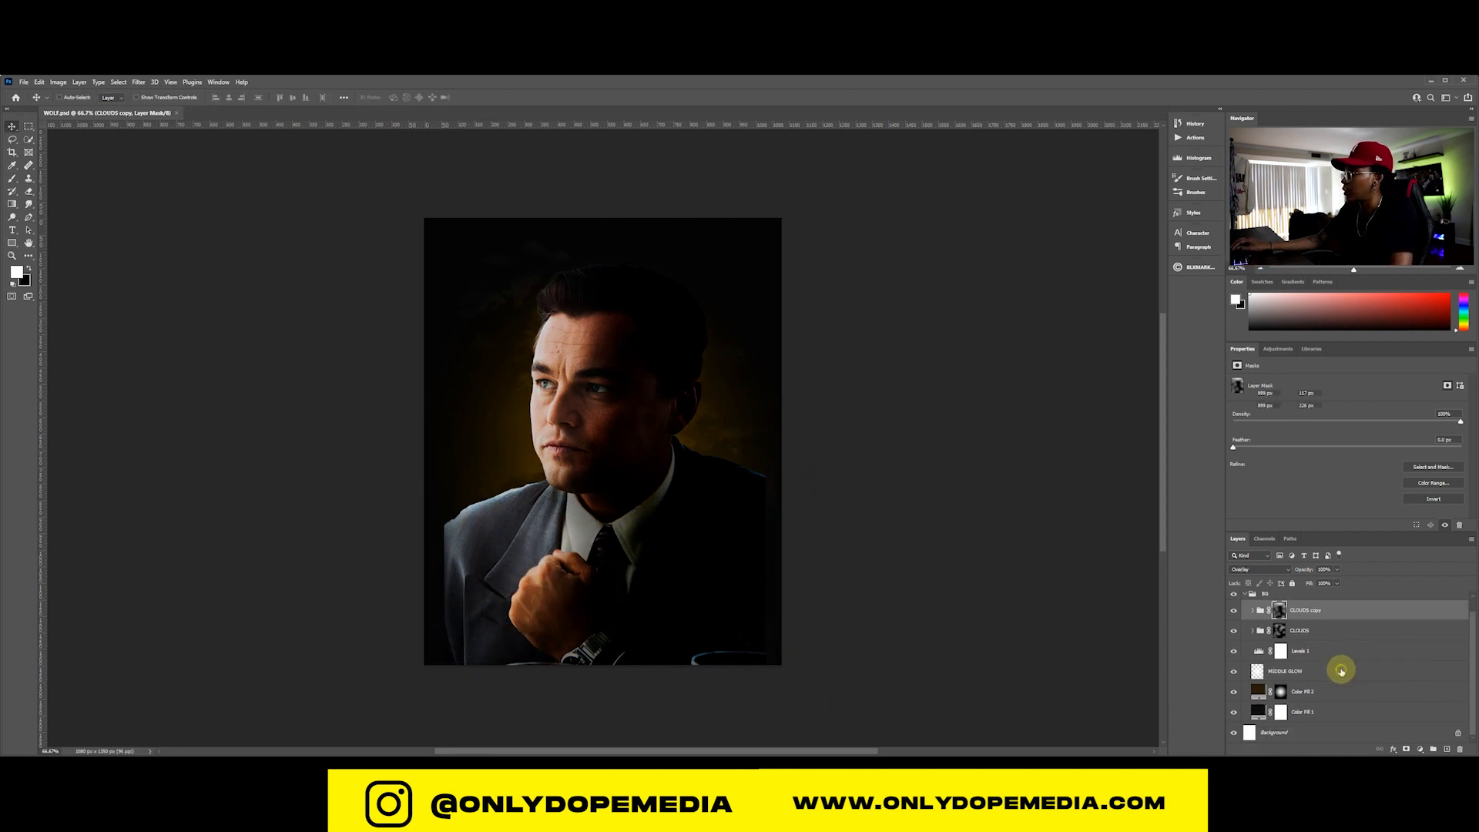
{"action": "left_click", "coordinate": [1352, 667]}
{"action": "key", "text": "ctrl+t"}
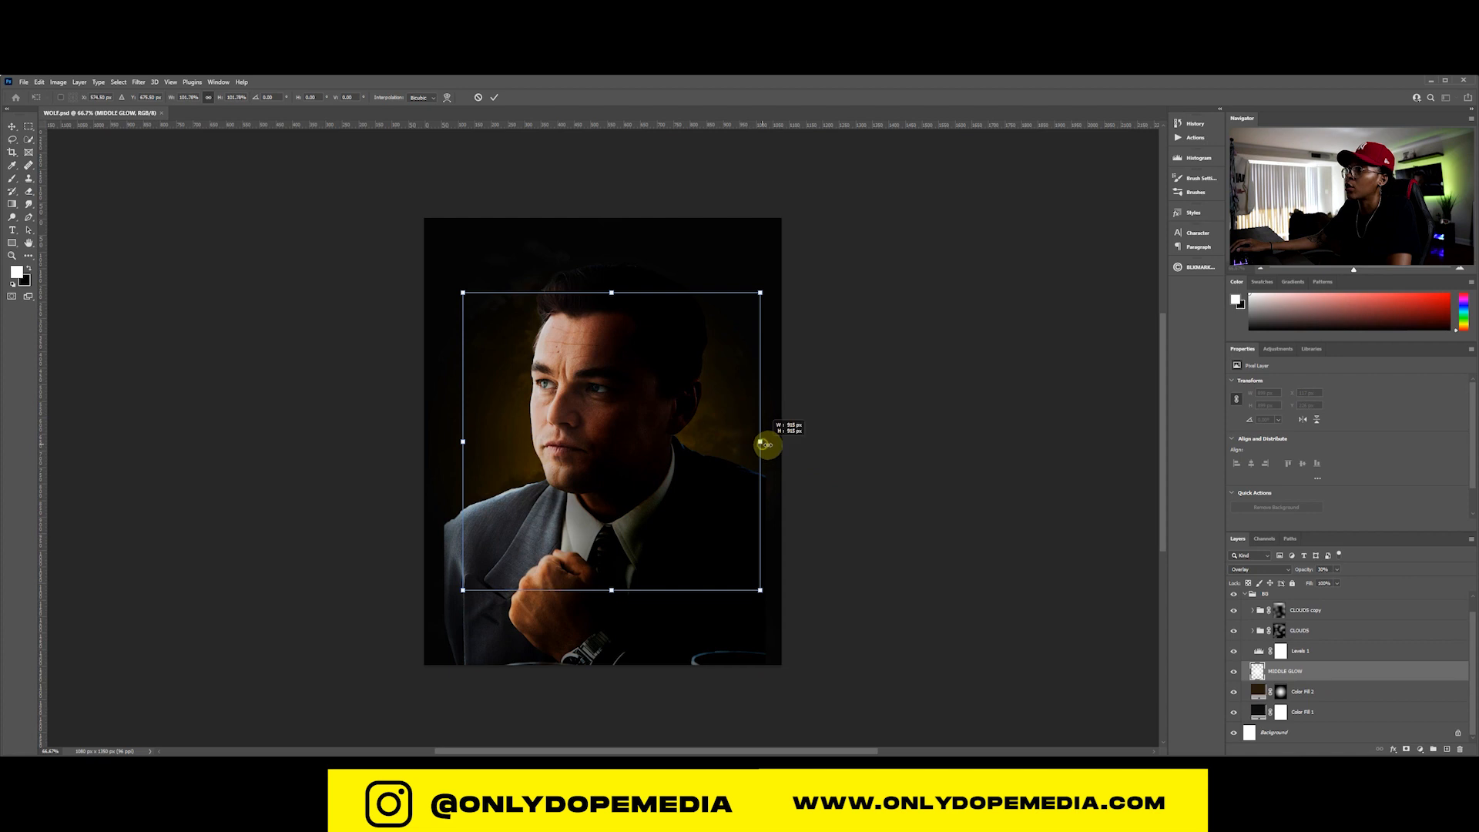
{"action": "left_click_drag", "start_coordinate": [763, 444], "coordinate": [794, 438]}
{"action": "left_click_drag", "start_coordinate": [461, 440], "coordinate": [414, 449]}
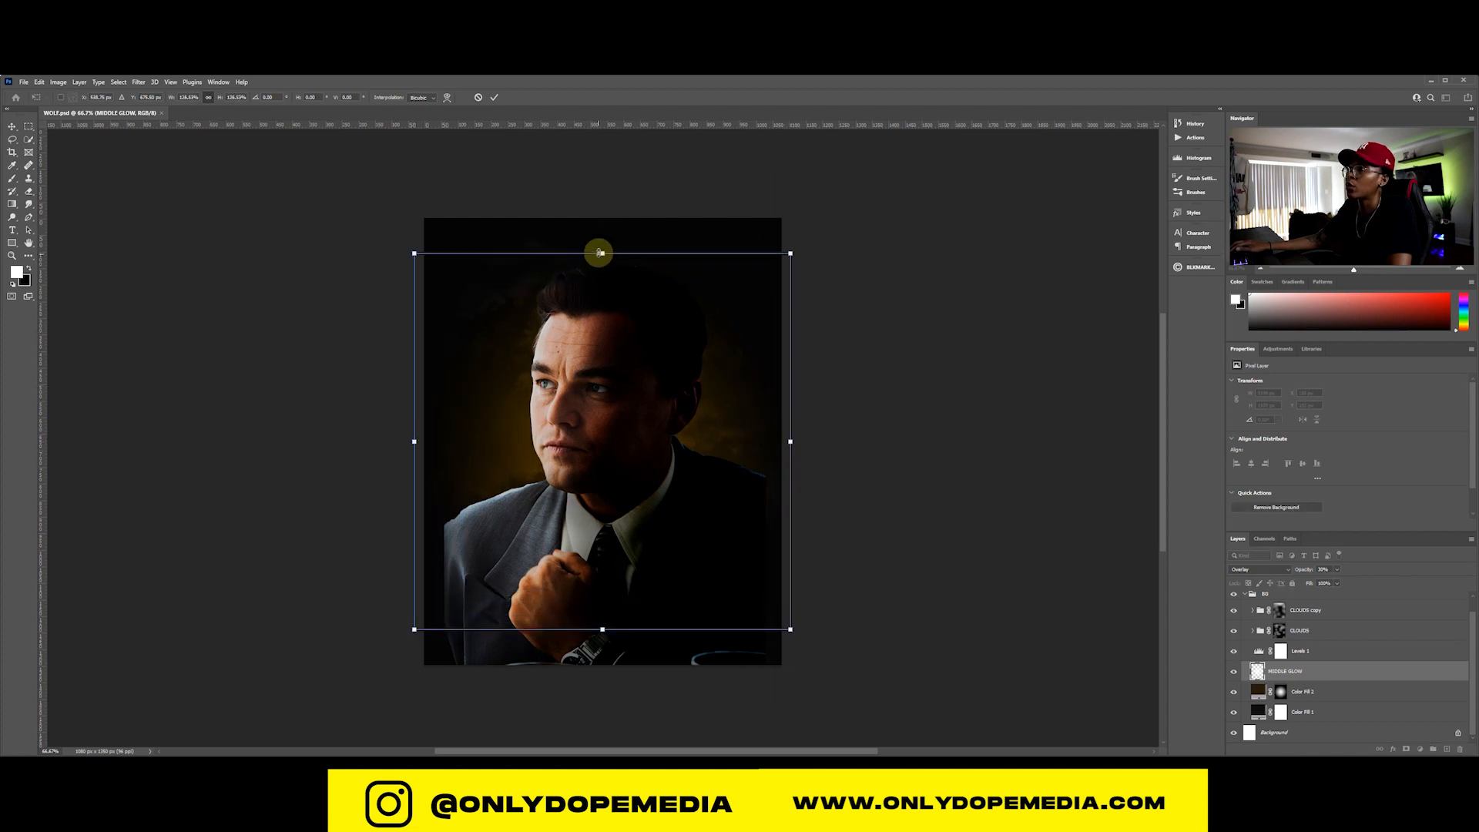
{"action": "left_click_drag", "start_coordinate": [599, 253], "coordinate": [598, 235]}
{"action": "key", "text": "Return"}
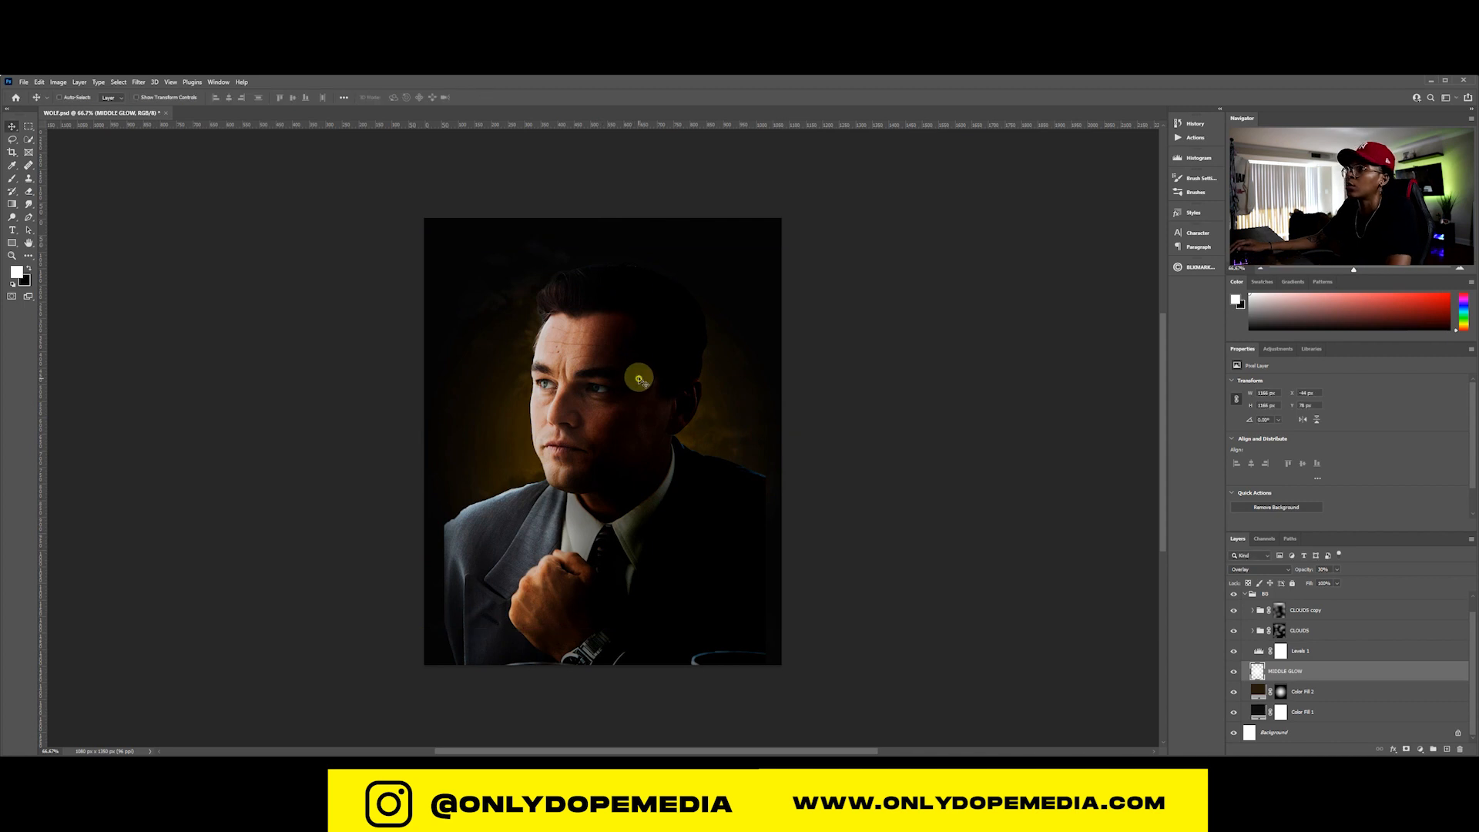
{"action": "mouse_move", "coordinate": [639, 379]}
{"action": "left_mouse_down"}
{"action": "mouse_move", "coordinate": [644, 350]}
{"action": "mouse_move", "coordinate": [636, 363]}
{"action": "left_mouse_up"}
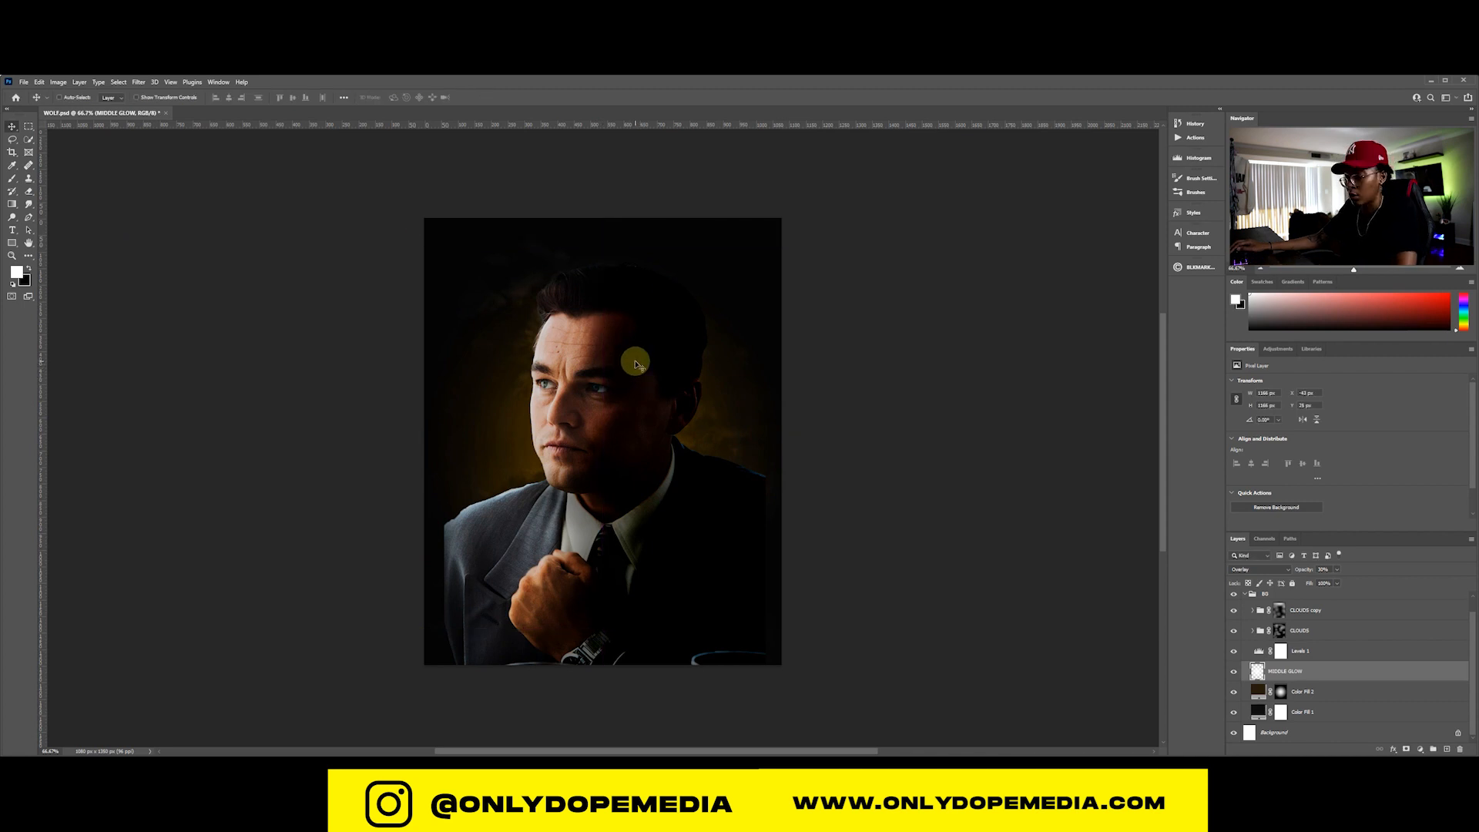
{"action": "key", "text": "ctrl+s"}
Collapse the BG group and select the LEO group
{"action": "scroll", "coordinate": [1356, 649], "scroll_direction": "up", "scroll_amount": 1}
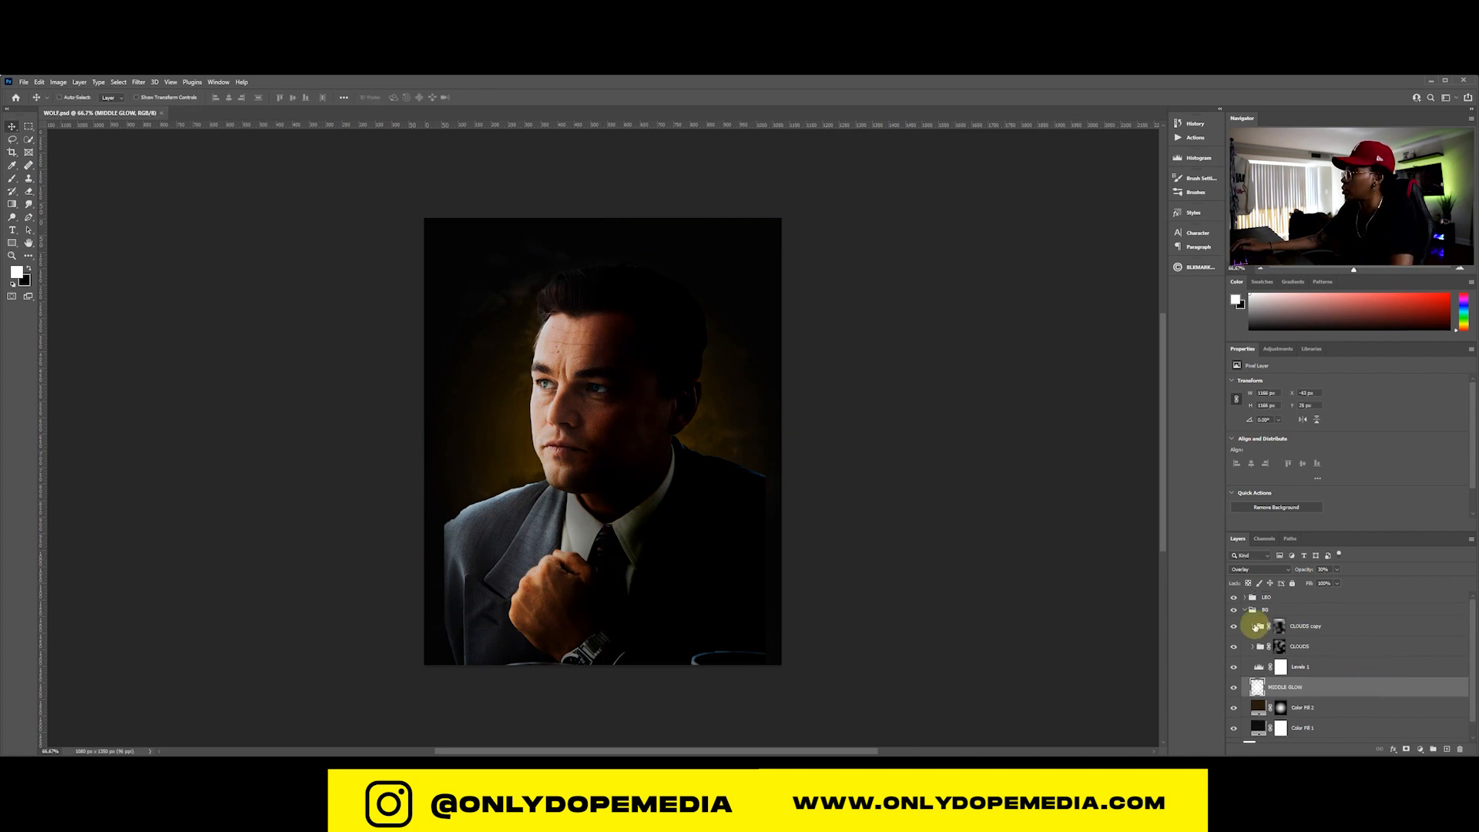
{"action": "left_click", "coordinate": [1247, 611]}
{"action": "left_click", "coordinate": [1283, 598]}
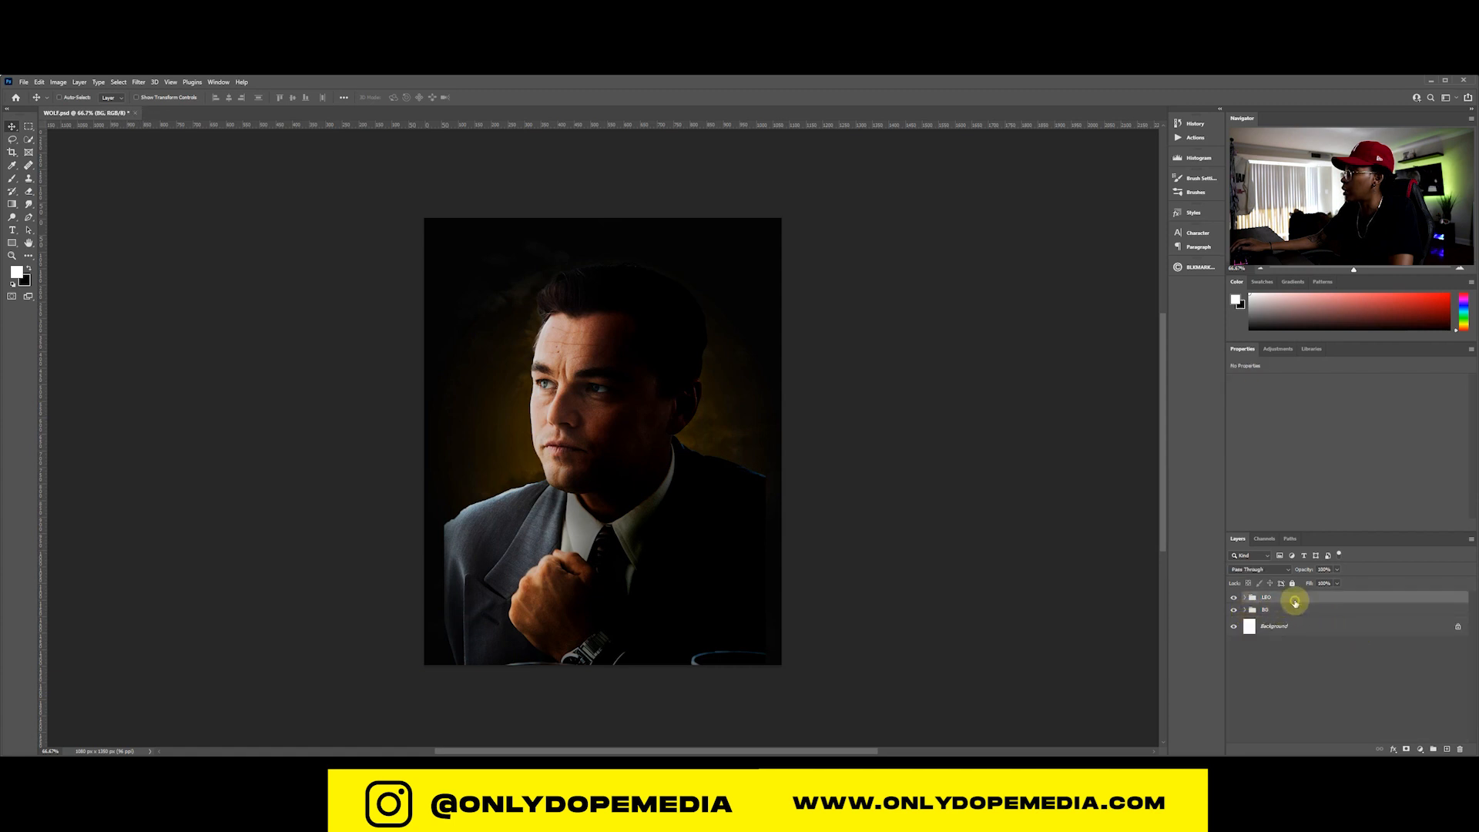
Expand the LEO group and add a clipped Black & White adjustment directly above the lower portrait copy
{"action": "left_click", "coordinate": [1246, 598]}
{"action": "left_click", "coordinate": [1386, 619]}
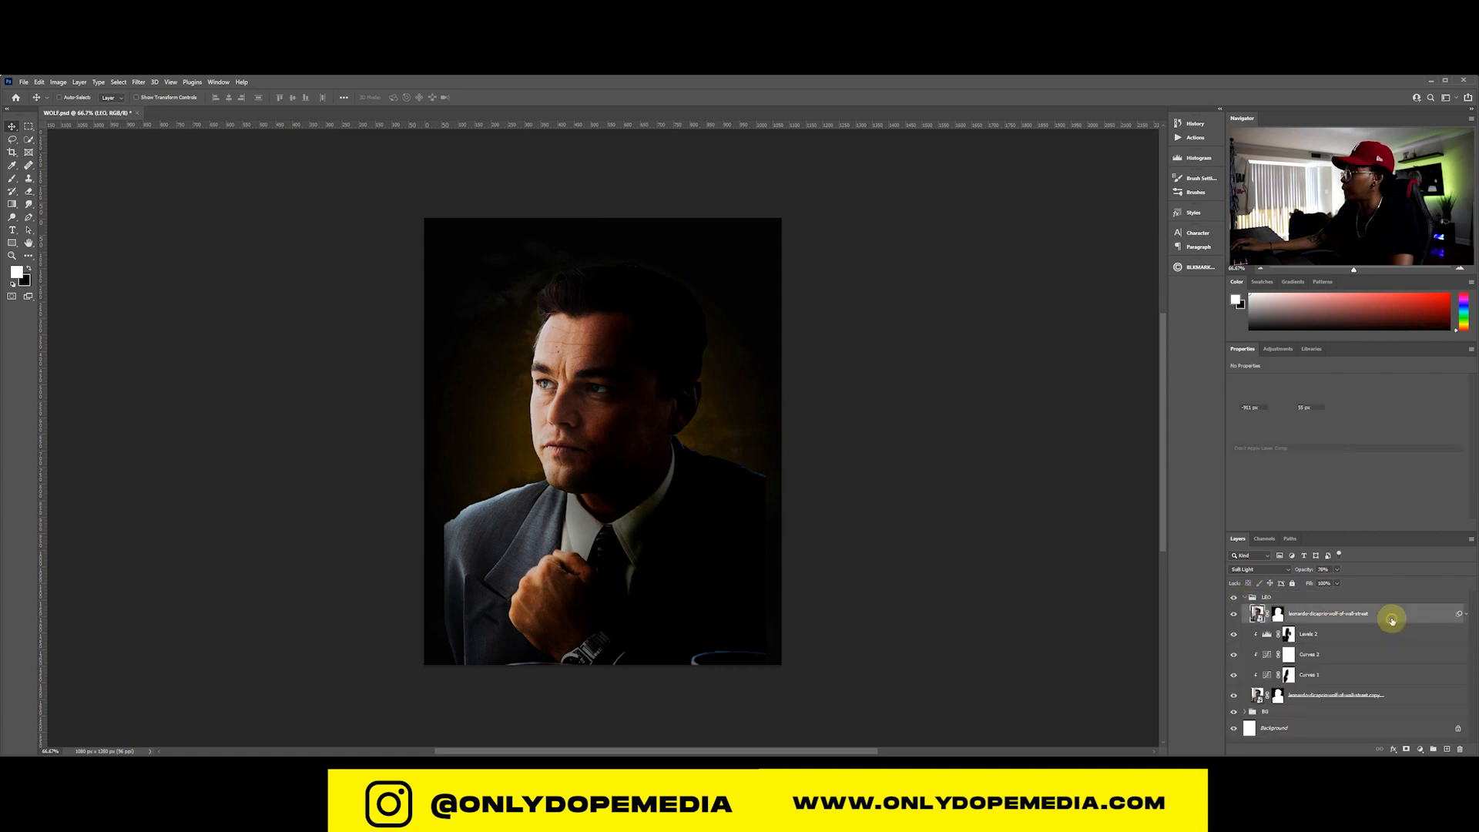
{"action": "left_click", "coordinate": [1414, 696]}
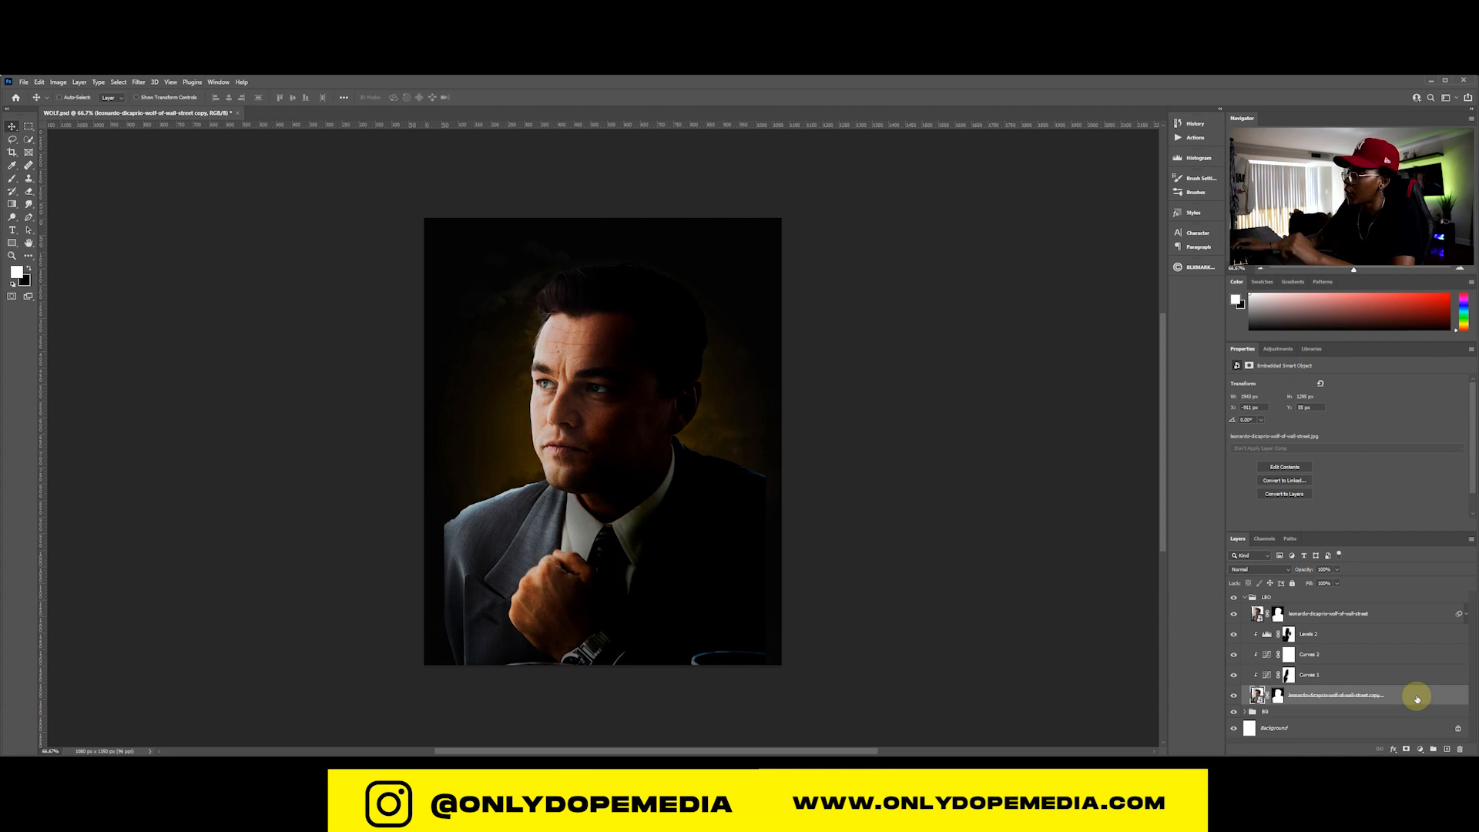
{"action": "left_click", "coordinate": [1421, 750]}
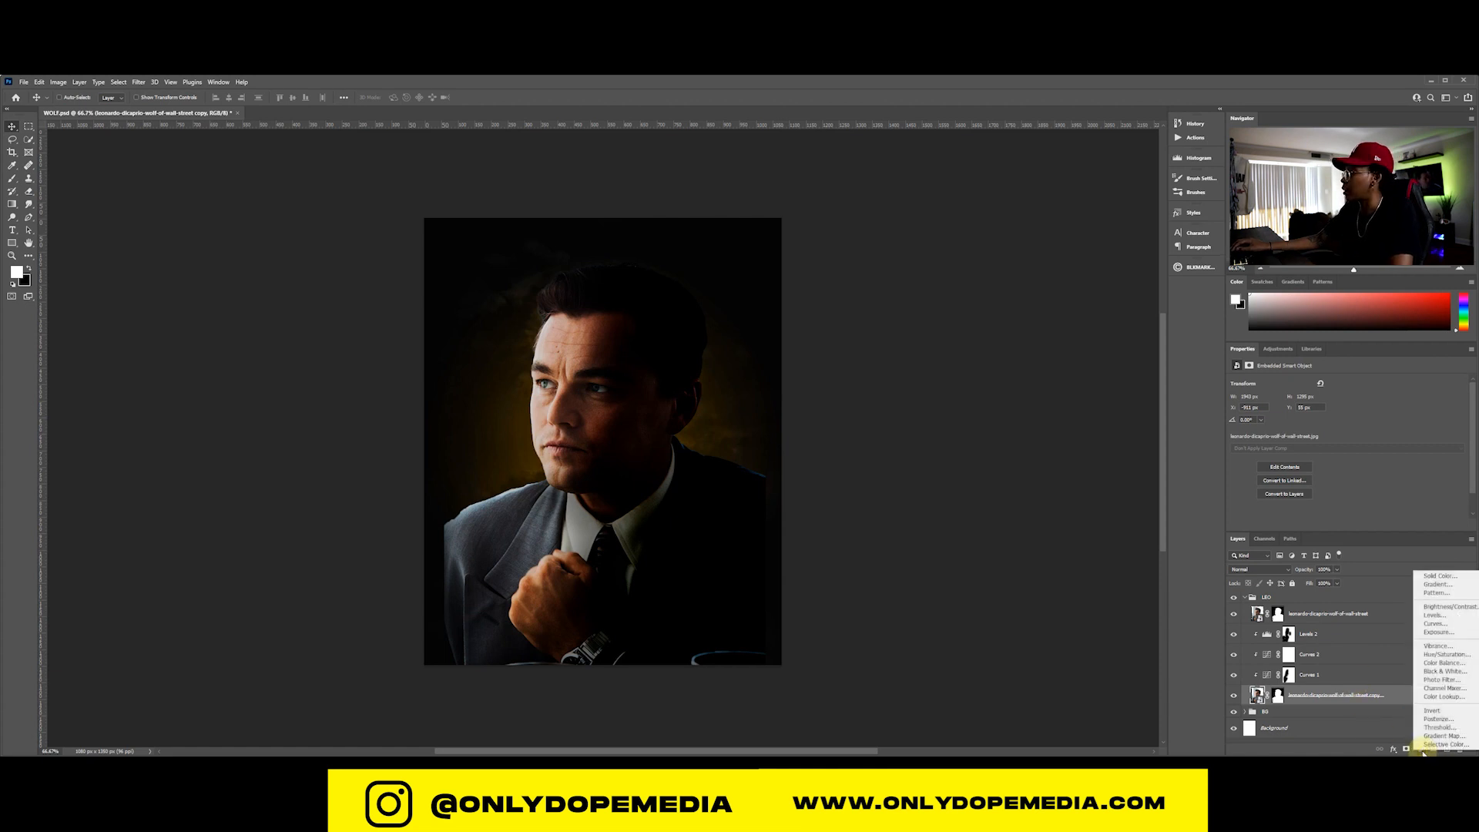
{"action": "left_click", "coordinate": [1443, 671]}
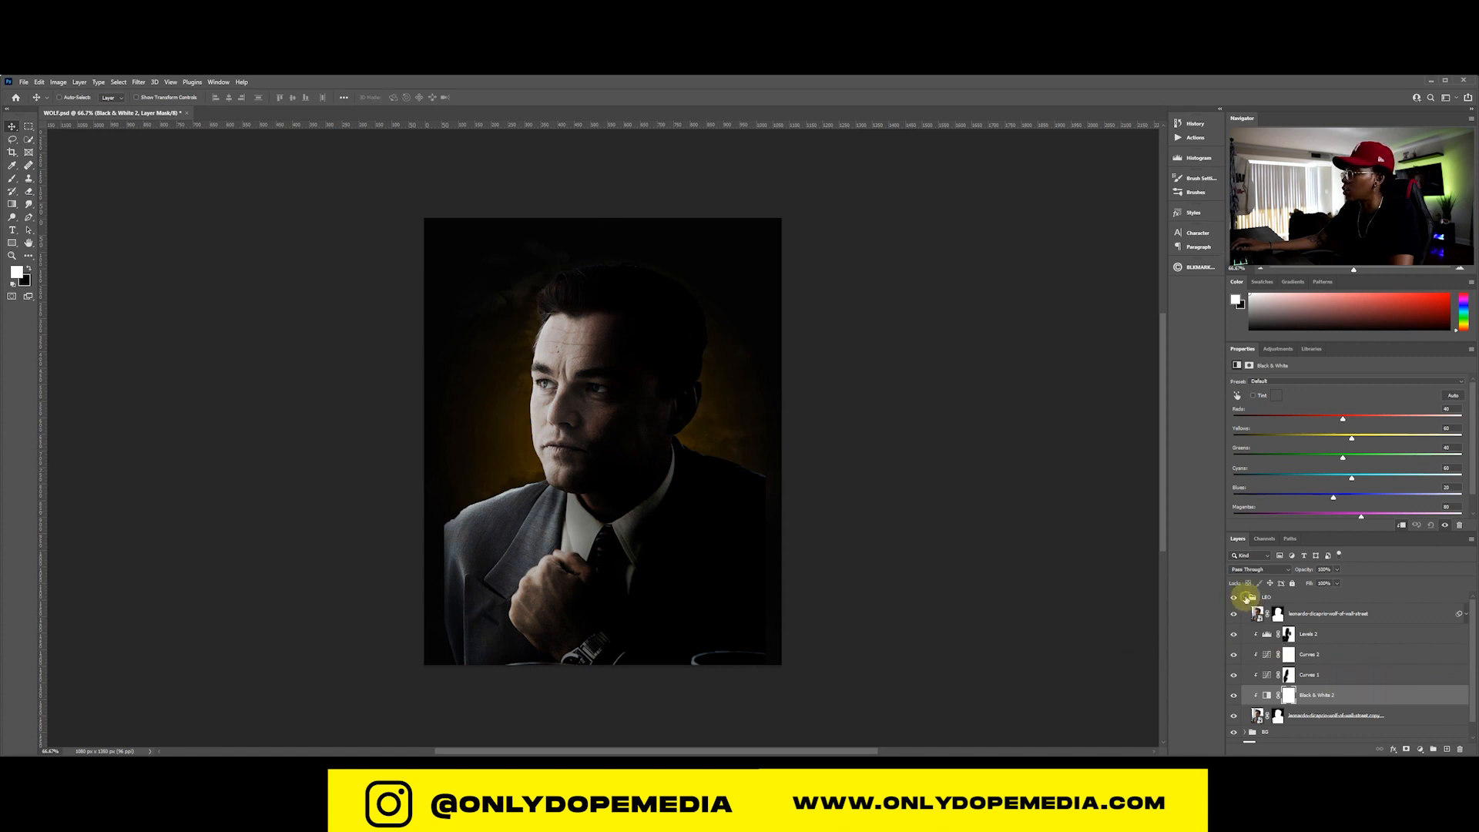
Collapse the LEO group and set its blend mode to Lighten
{"action": "left_click", "coordinate": [1245, 598]}
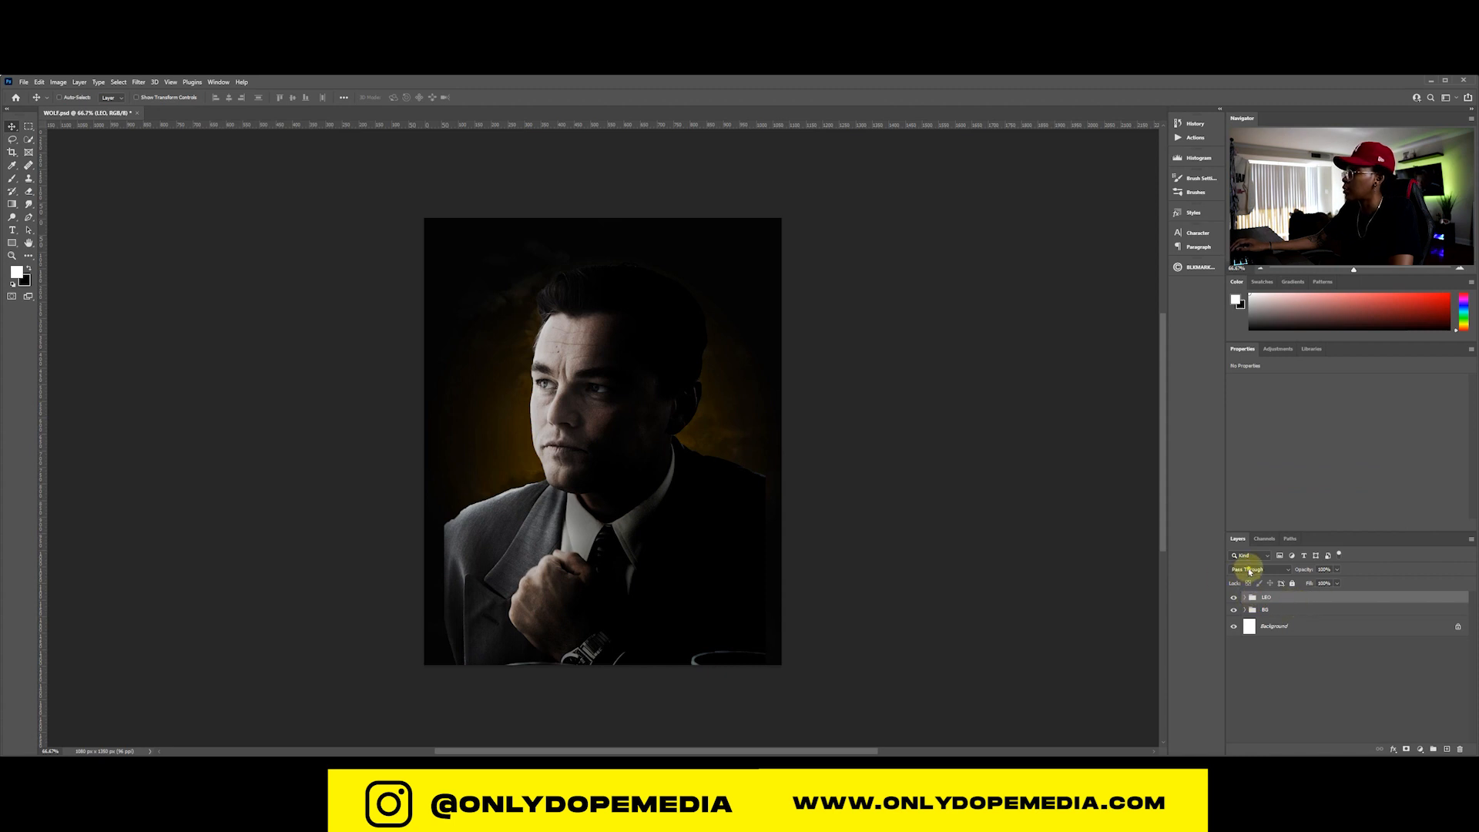
{"action": "left_click", "coordinate": [1249, 570]}
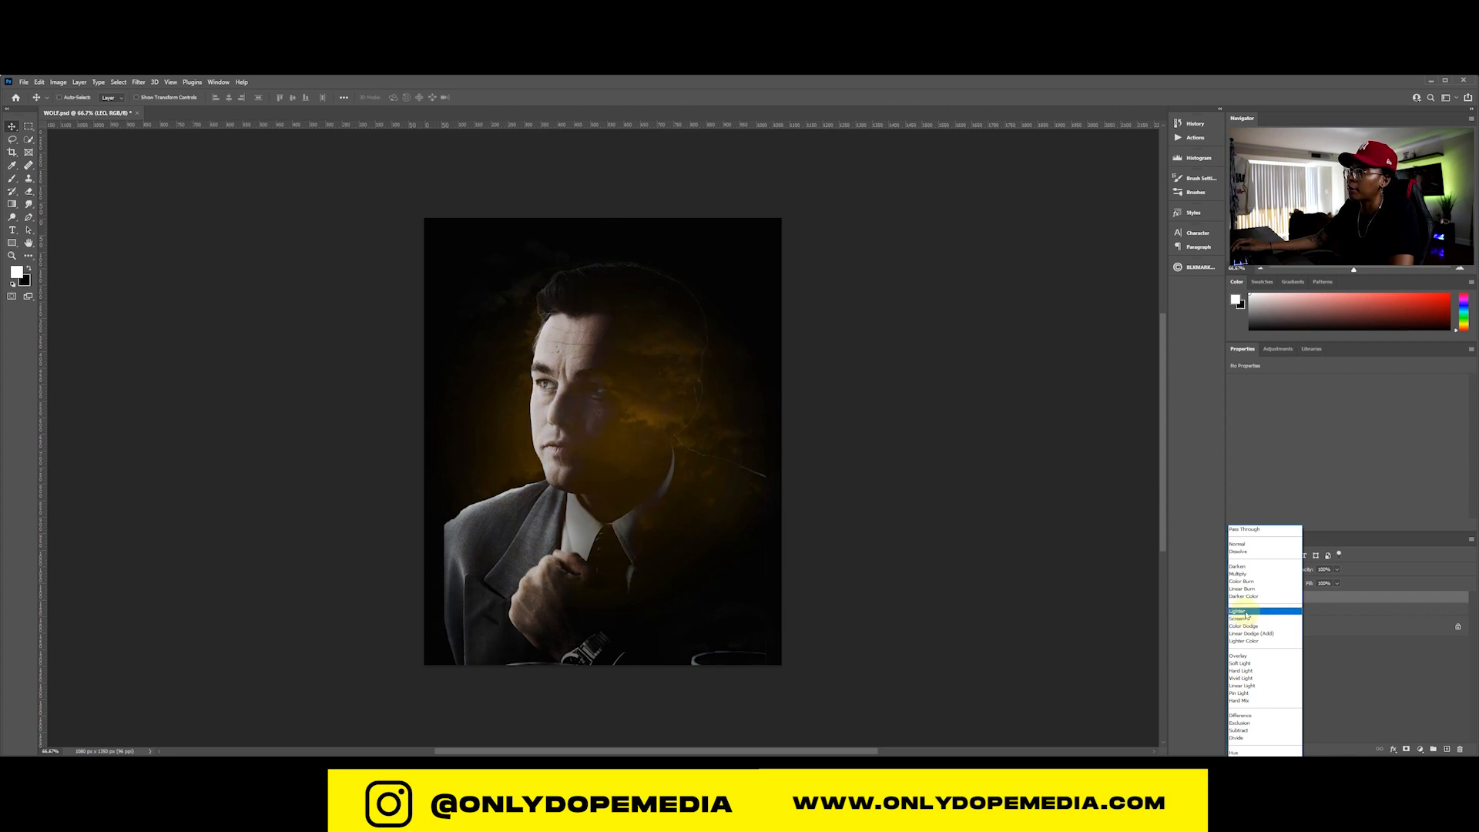
{"action": "left_click", "coordinate": [1238, 611]}
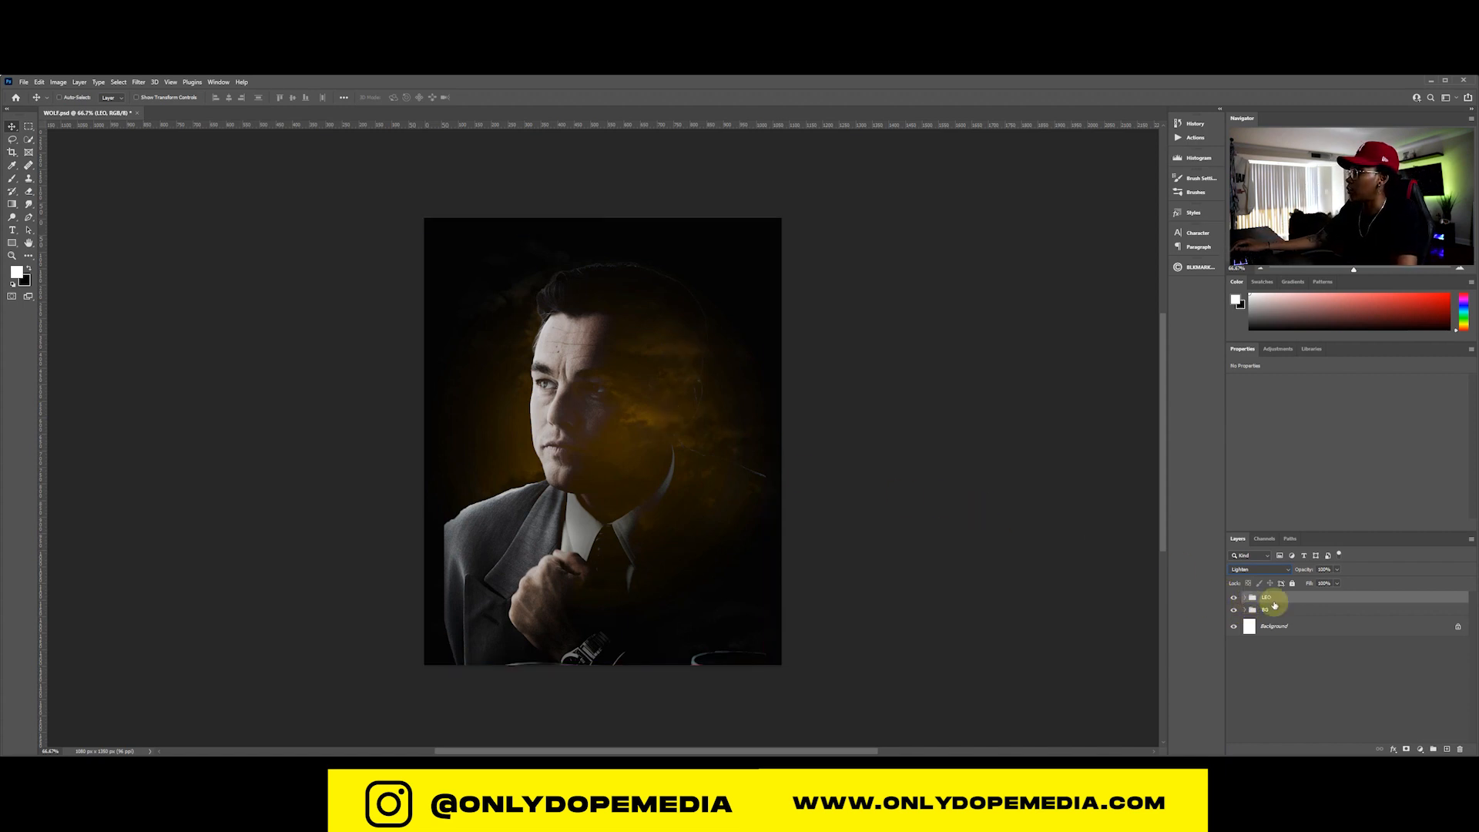
Add a mask to the LEO group, paint black at 75% flow to fade the portrait's lower edges and shoulders, and save the document
{"action": "left_click", "coordinate": [1407, 749]}
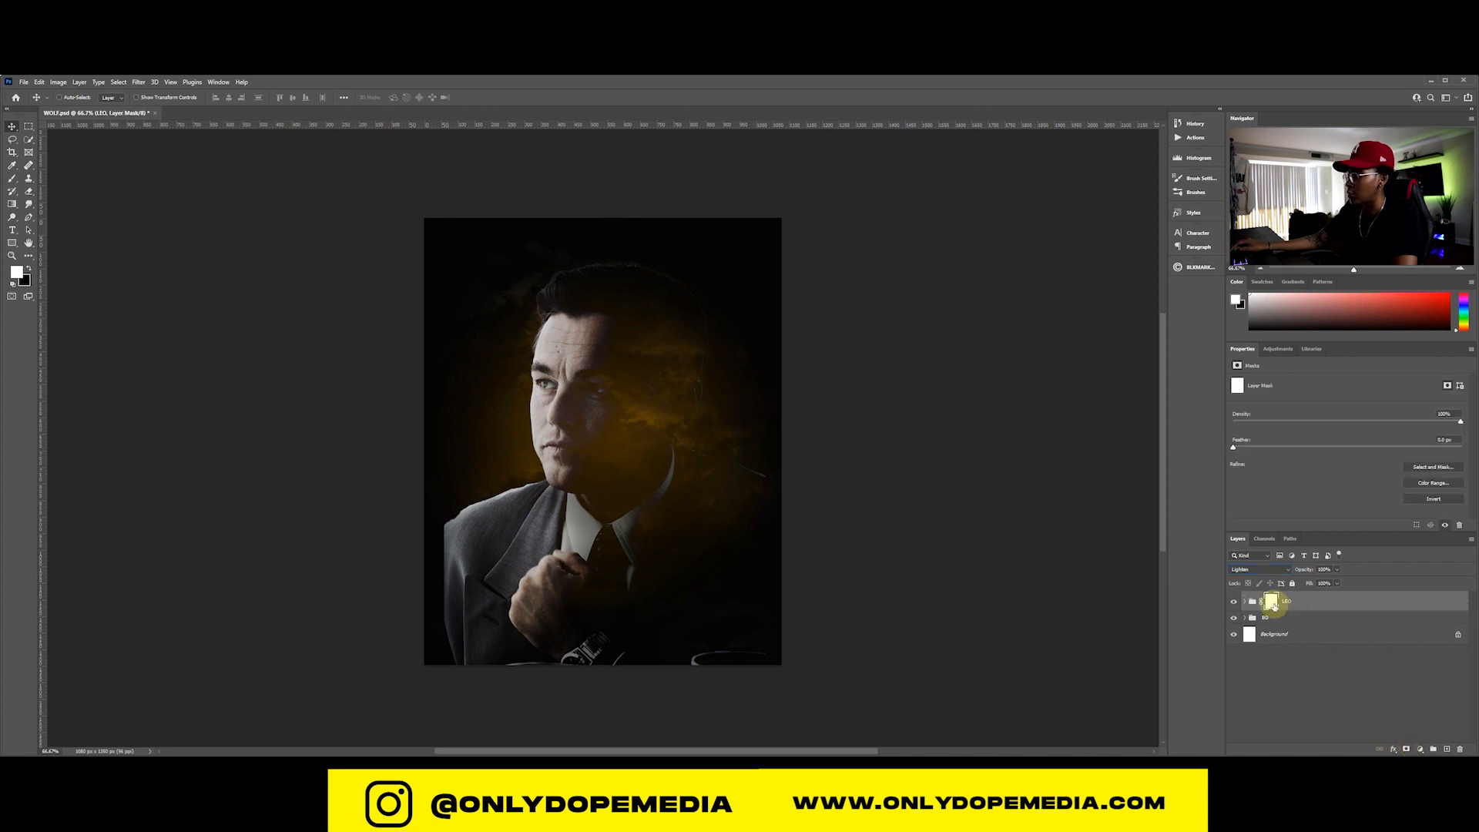
{"action": "key", "text": "b"}
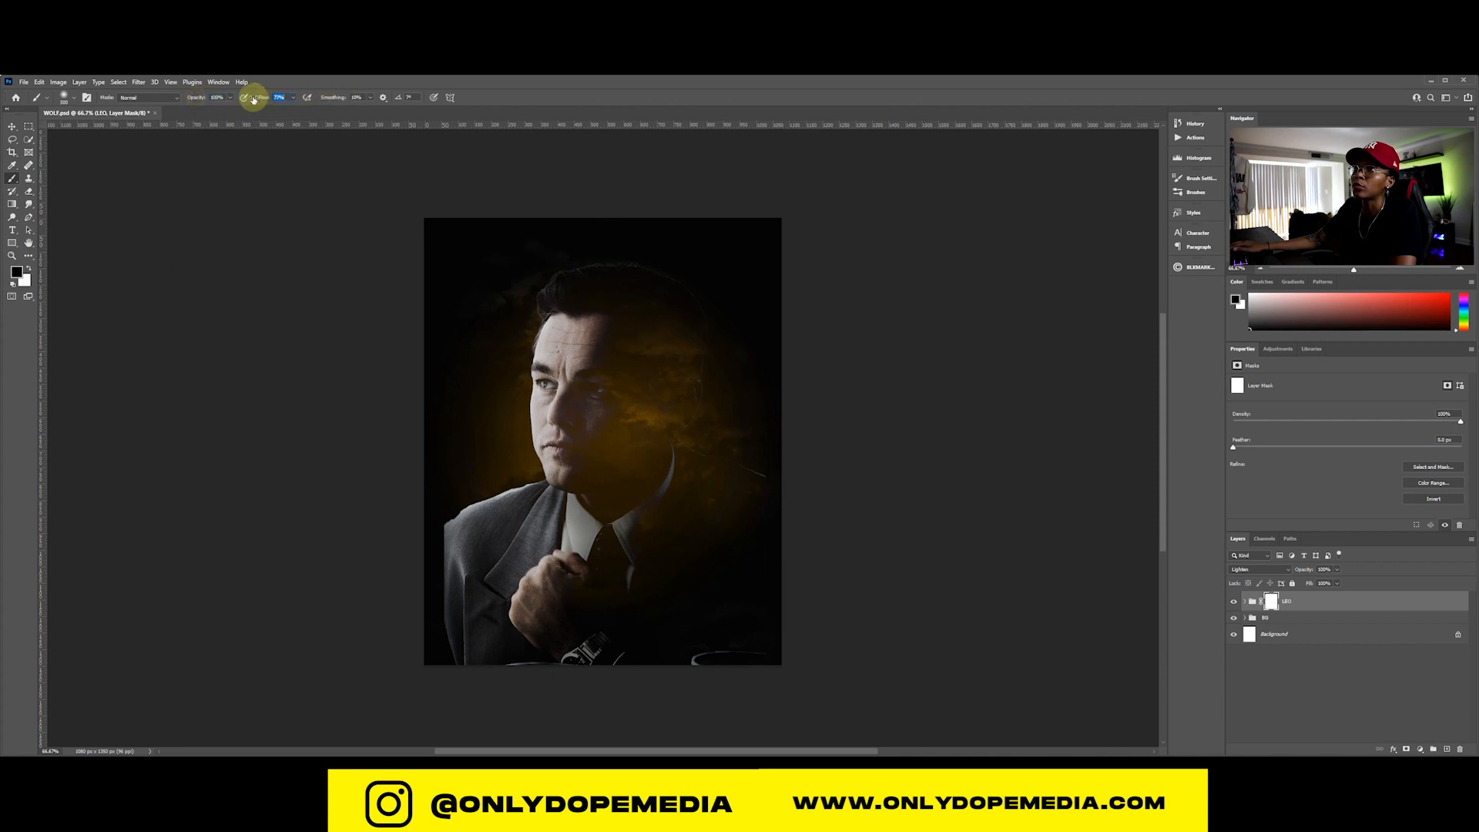
{"action": "left_click_drag", "start_coordinate": [250, 99], "coordinate": [250, 99]}
{"action": "mouse_move", "coordinate": [329, 684]}
{"action": "left_mouse_down"}
{"action": "mouse_move", "coordinate": [351, 525]}
{"action": "mouse_move", "coordinate": [399, 488]}
{"action": "mouse_move", "coordinate": [348, 594]}
{"action": "mouse_move", "coordinate": [376, 608]}
{"action": "mouse_move", "coordinate": [407, 522]}
{"action": "mouse_move", "coordinate": [381, 488]}
{"action": "mouse_move", "coordinate": [363, 549]}
{"action": "mouse_move", "coordinate": [370, 608]}
{"action": "mouse_move", "coordinate": [393, 493]}
{"action": "mouse_move", "coordinate": [425, 435]}
{"action": "mouse_move", "coordinate": [420, 462]}
{"action": "mouse_move", "coordinate": [354, 527]}
{"action": "mouse_move", "coordinate": [367, 501]}
{"action": "mouse_move", "coordinate": [363, 674]}
{"action": "mouse_move", "coordinate": [414, 703]}
{"action": "mouse_move", "coordinate": [396, 702]}
{"action": "mouse_move", "coordinate": [325, 608]}
{"action": "mouse_move", "coordinate": [462, 729]}
{"action": "mouse_move", "coordinate": [380, 635]}
{"action": "mouse_move", "coordinate": [485, 743]}
{"action": "mouse_move", "coordinate": [412, 724]}
{"action": "mouse_move", "coordinate": [621, 743]}
{"action": "mouse_move", "coordinate": [420, 741]}
{"action": "mouse_move", "coordinate": [469, 748]}
{"action": "mouse_move", "coordinate": [469, 729]}
{"action": "mouse_move", "coordinate": [495, 749]}
{"action": "mouse_move", "coordinate": [585, 750]}
{"action": "mouse_move", "coordinate": [820, 697]}
{"action": "mouse_move", "coordinate": [817, 440]}
{"action": "mouse_move", "coordinate": [817, 466]}
{"action": "mouse_move", "coordinate": [833, 465]}
{"action": "mouse_move", "coordinate": [816, 445]}
{"action": "mouse_move", "coordinate": [796, 683]}
{"action": "left_mouse_up"}
{"action": "key", "text": "v"}
{"action": "key", "text": "ctrl+s"}
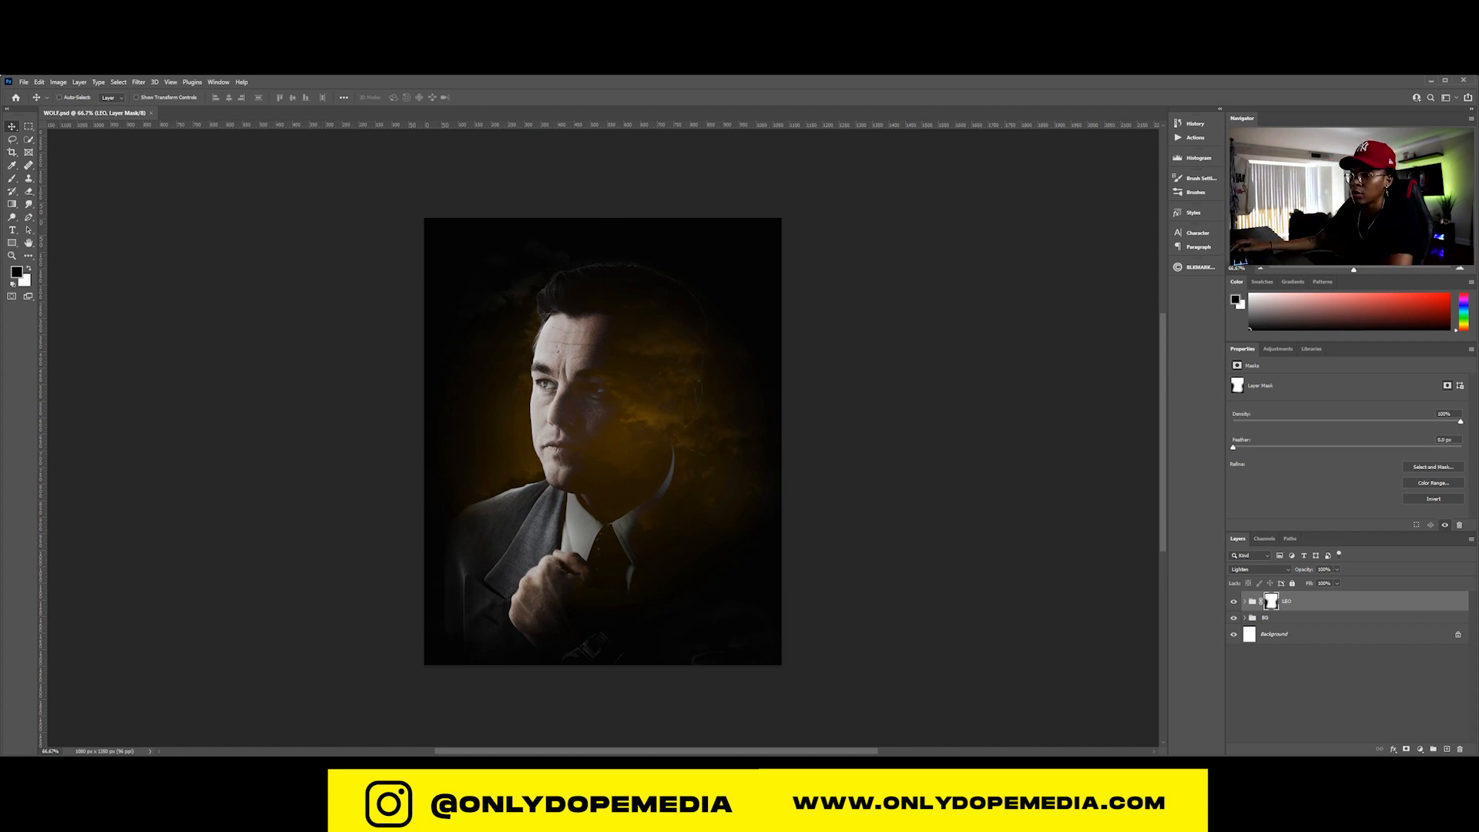
From the MOVIES folder in File Explorer, place the kitchen struggle, office crowd, pool party and open-mouthed man stills into the poster
{"action": "key", "text": "alt+Tab"}
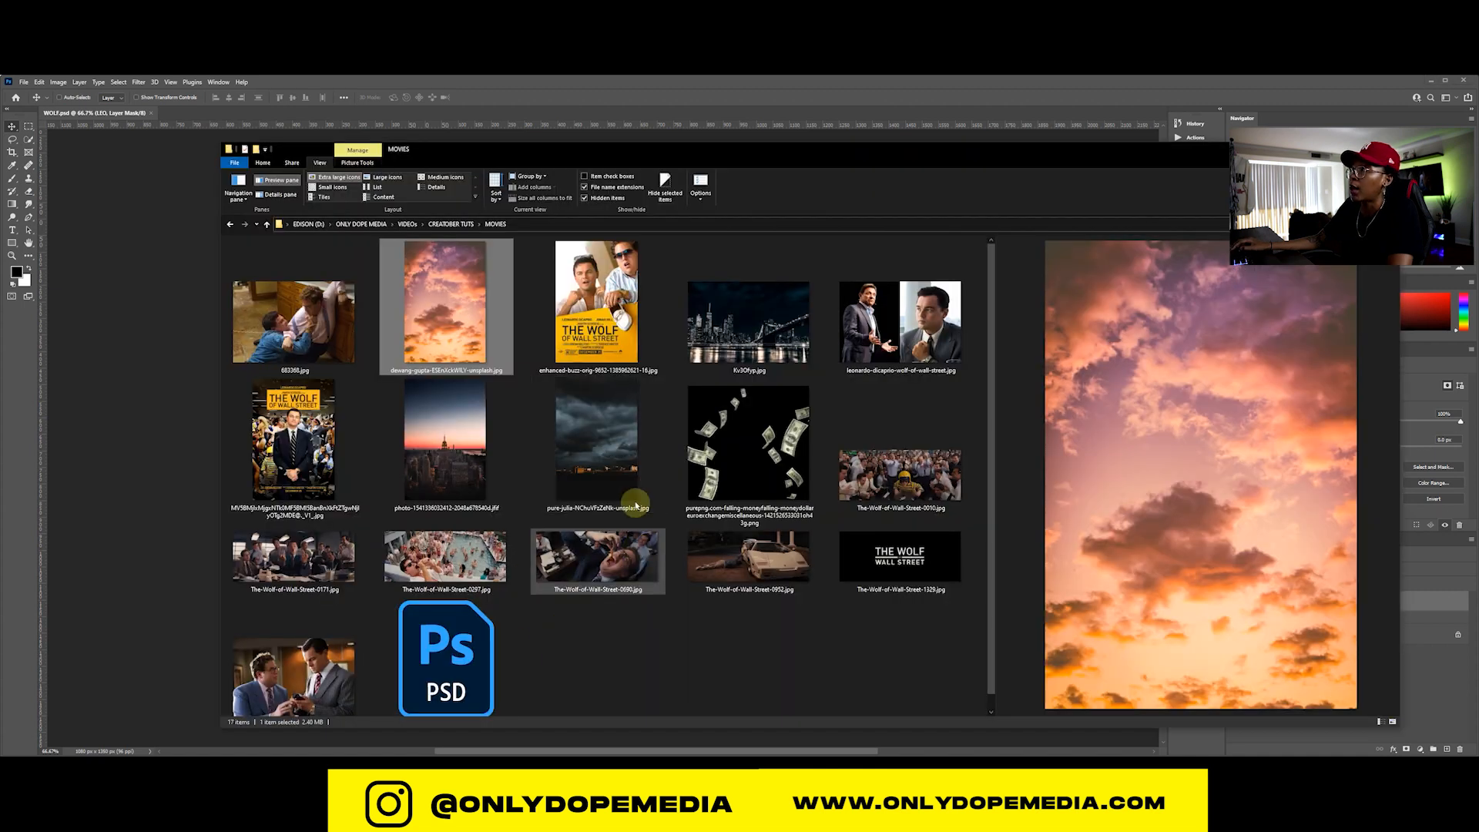
{"action": "left_click", "coordinate": [290, 327]}
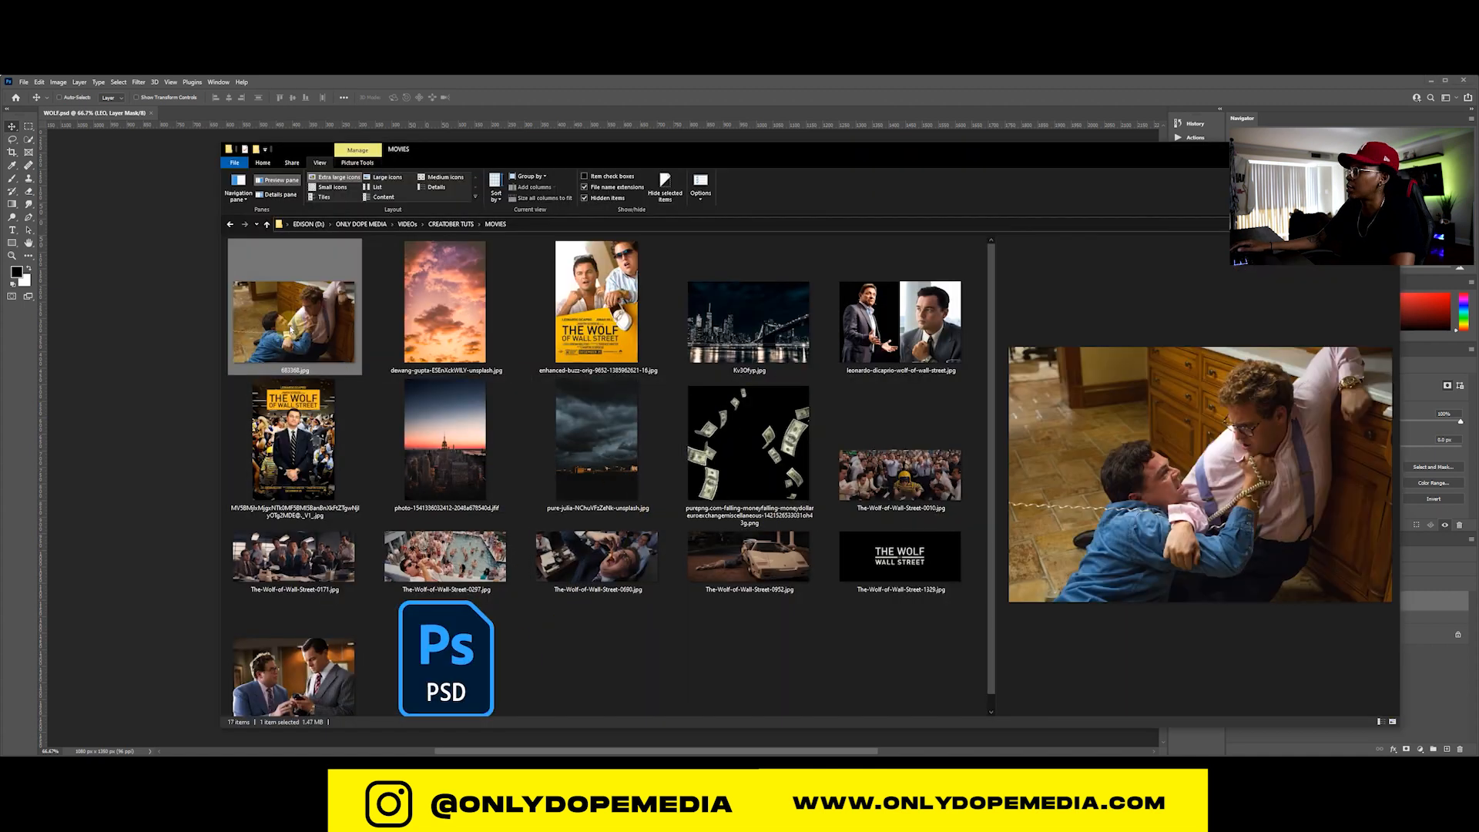
{"action": "left_click", "coordinate": [897, 488], "text": "ctrl"}
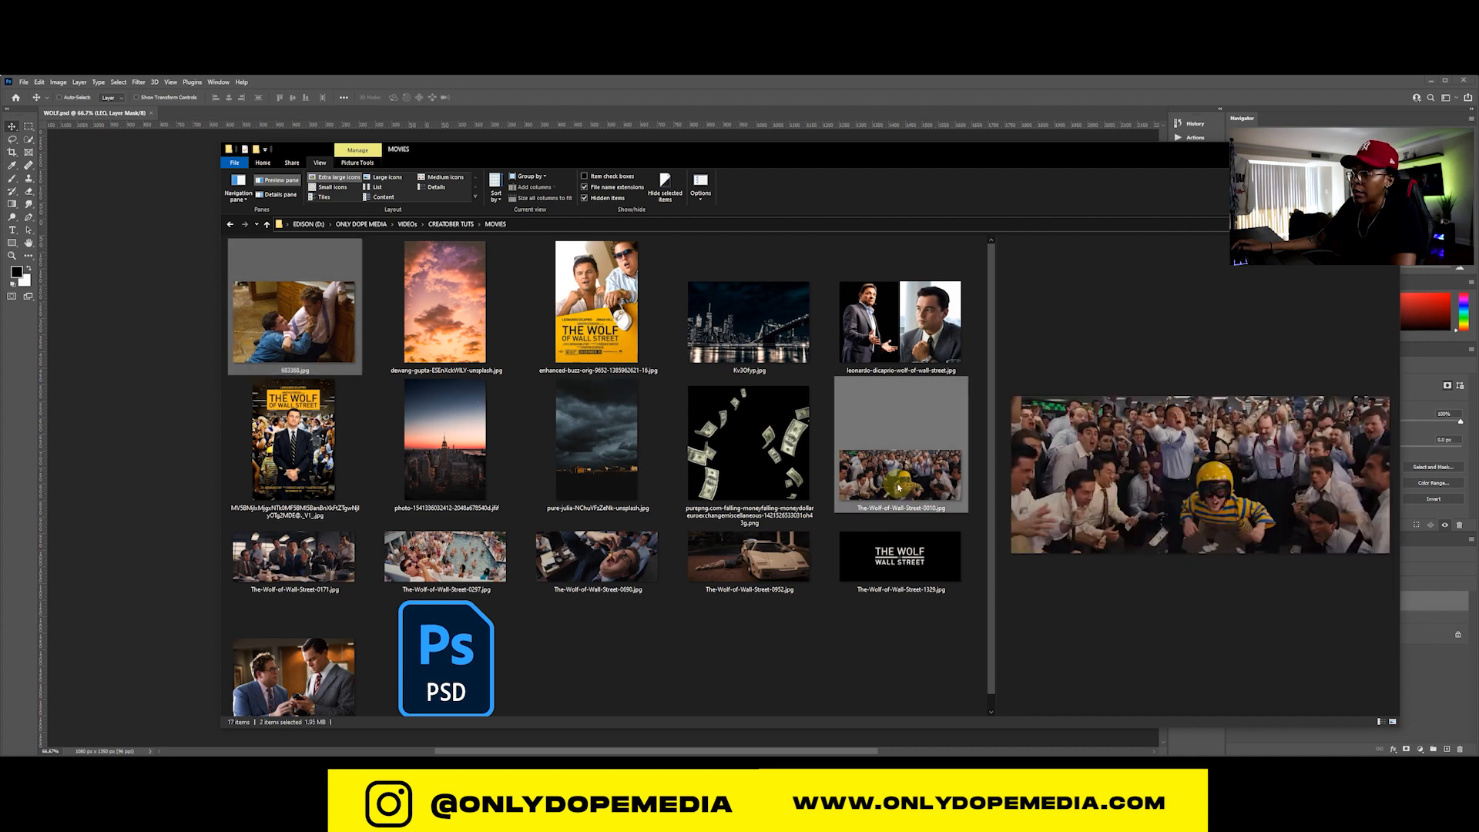
{"action": "left_click", "coordinate": [453, 570], "text": "ctrl"}
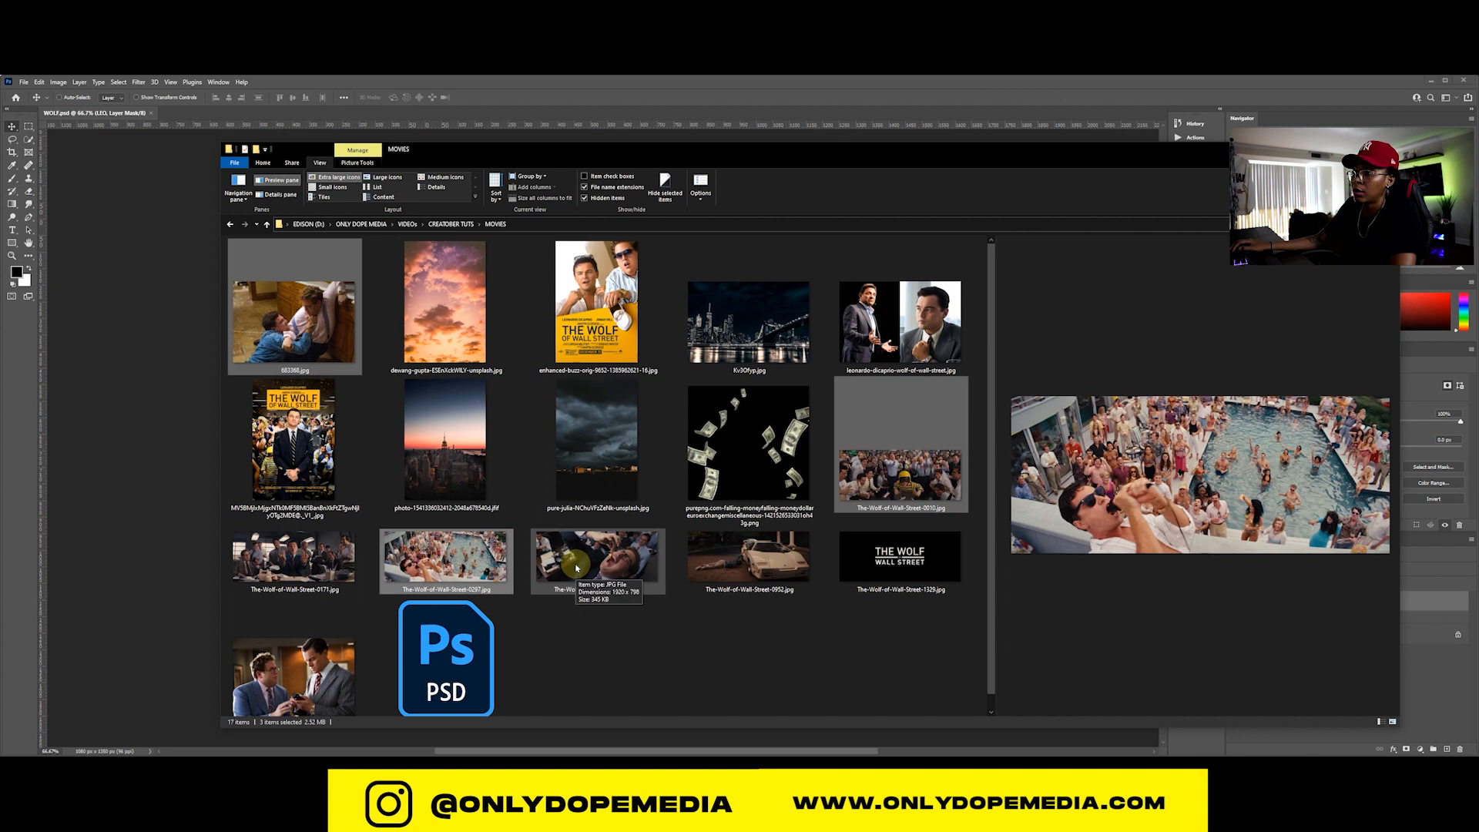
{"action": "left_click", "coordinate": [576, 568], "text": "ctrl"}
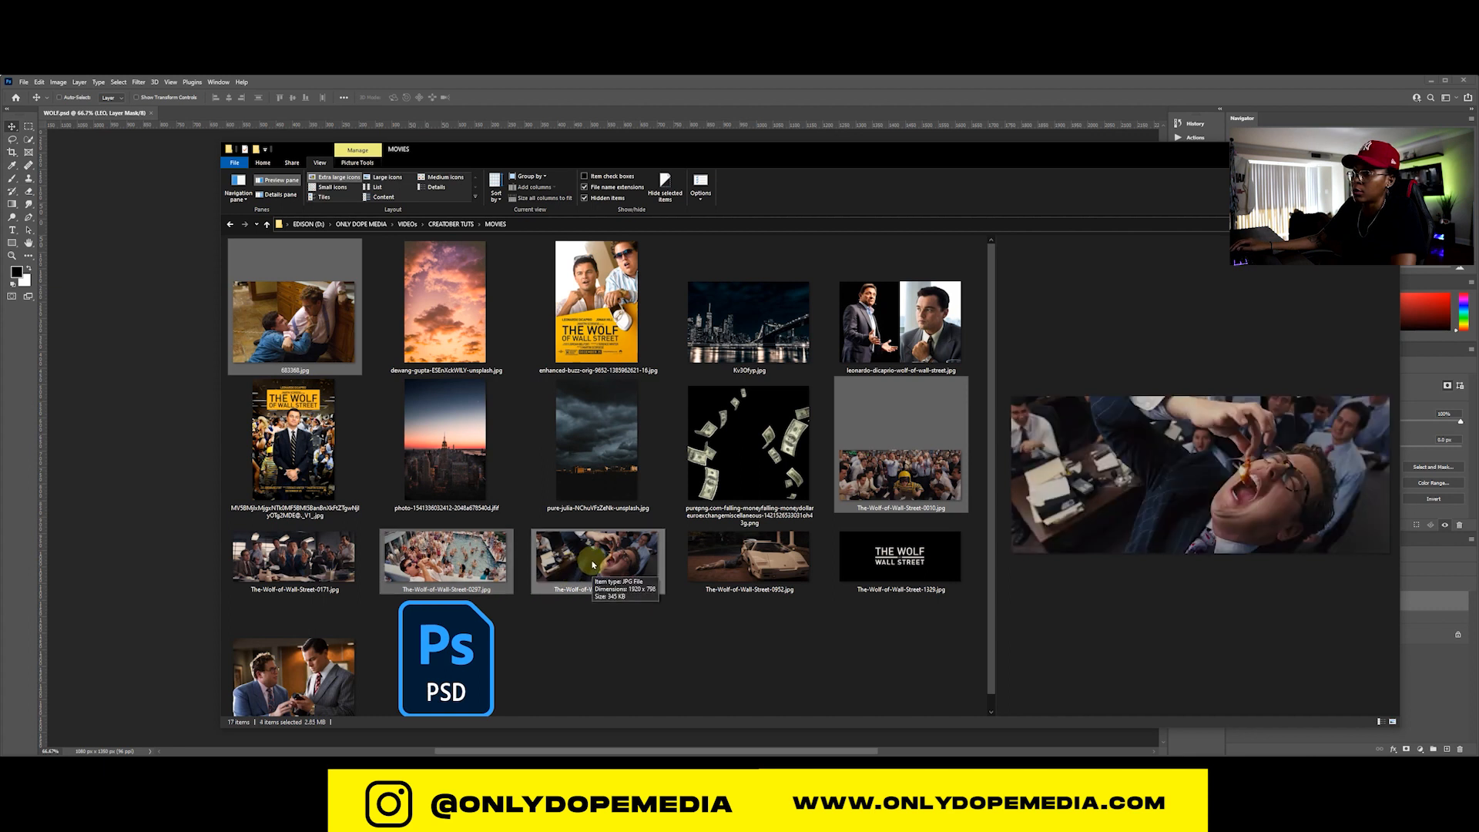
{"action": "left_click_drag", "start_coordinate": [592, 568], "coordinate": [149, 509]}
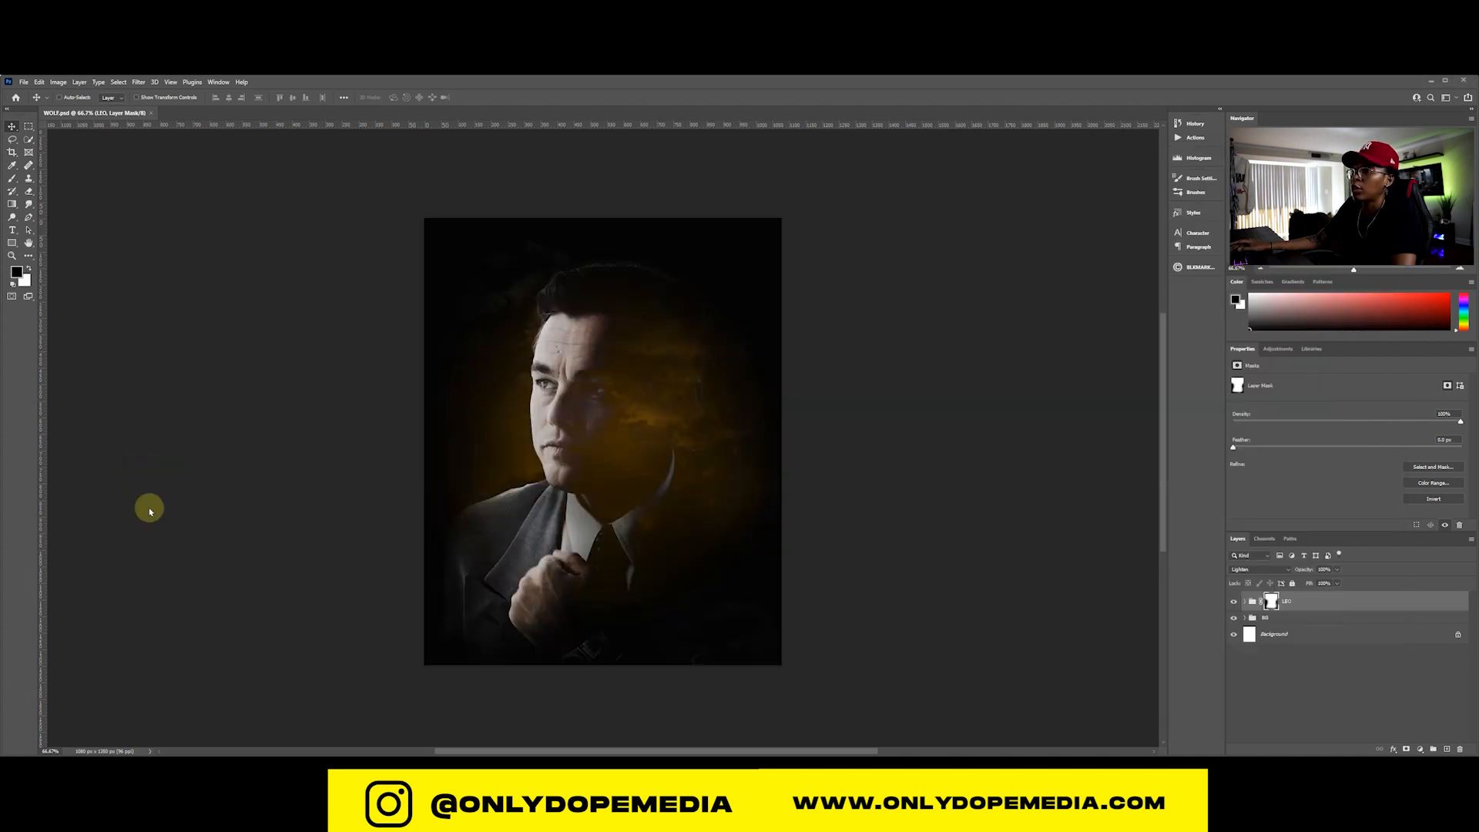
{"action": "key", "text": "Return"}
{"action": "key", "text": "Return"}
{"action": "key", "text": "Return"}
{"action": "key", "text": "Return"}
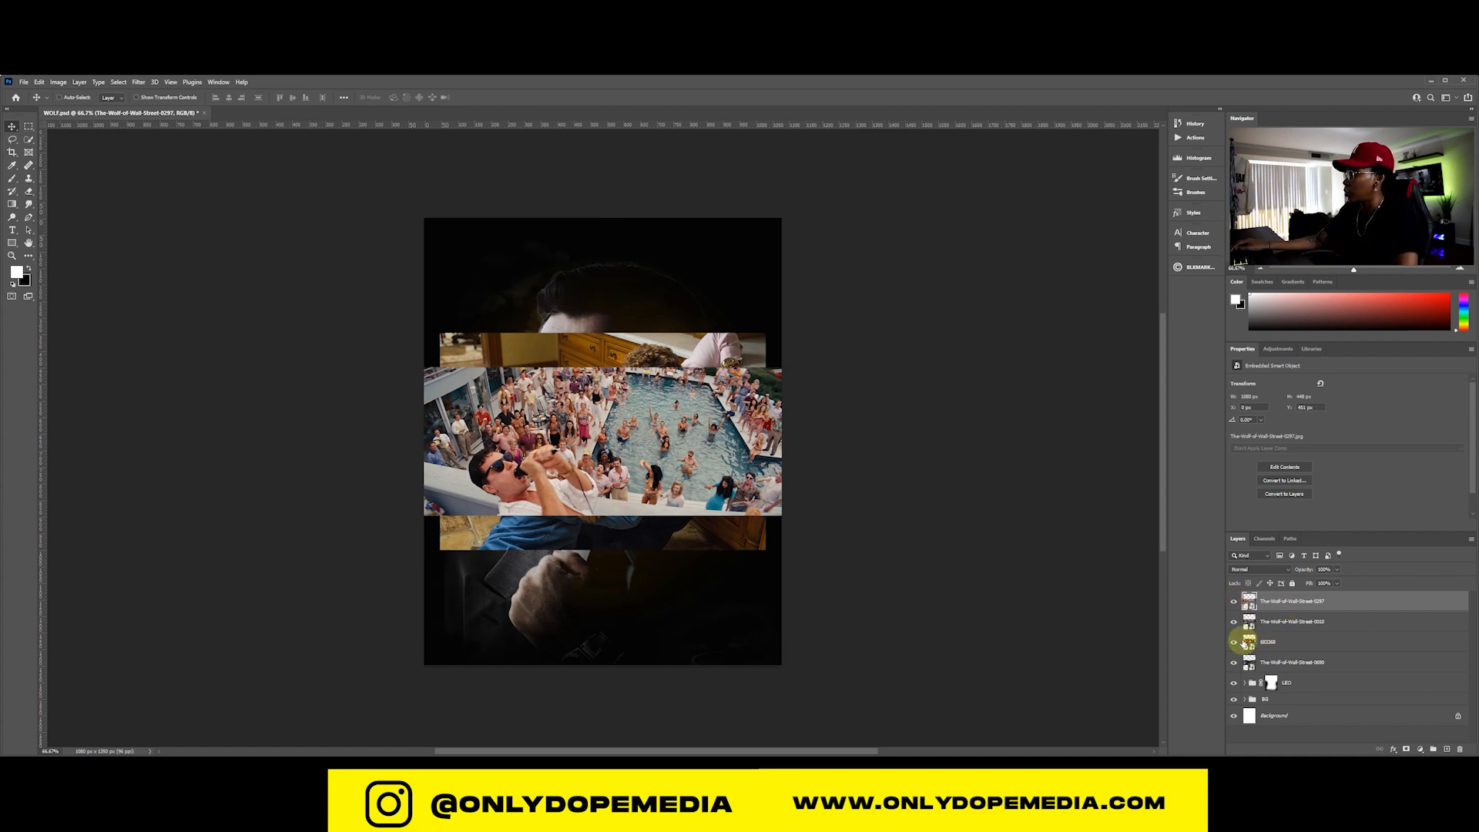
Group the four placed stills as HEAD SPACE and clip a Black & White adjustment to the group
{"action": "left_click", "coordinate": [1360, 662], "text": "shift"}
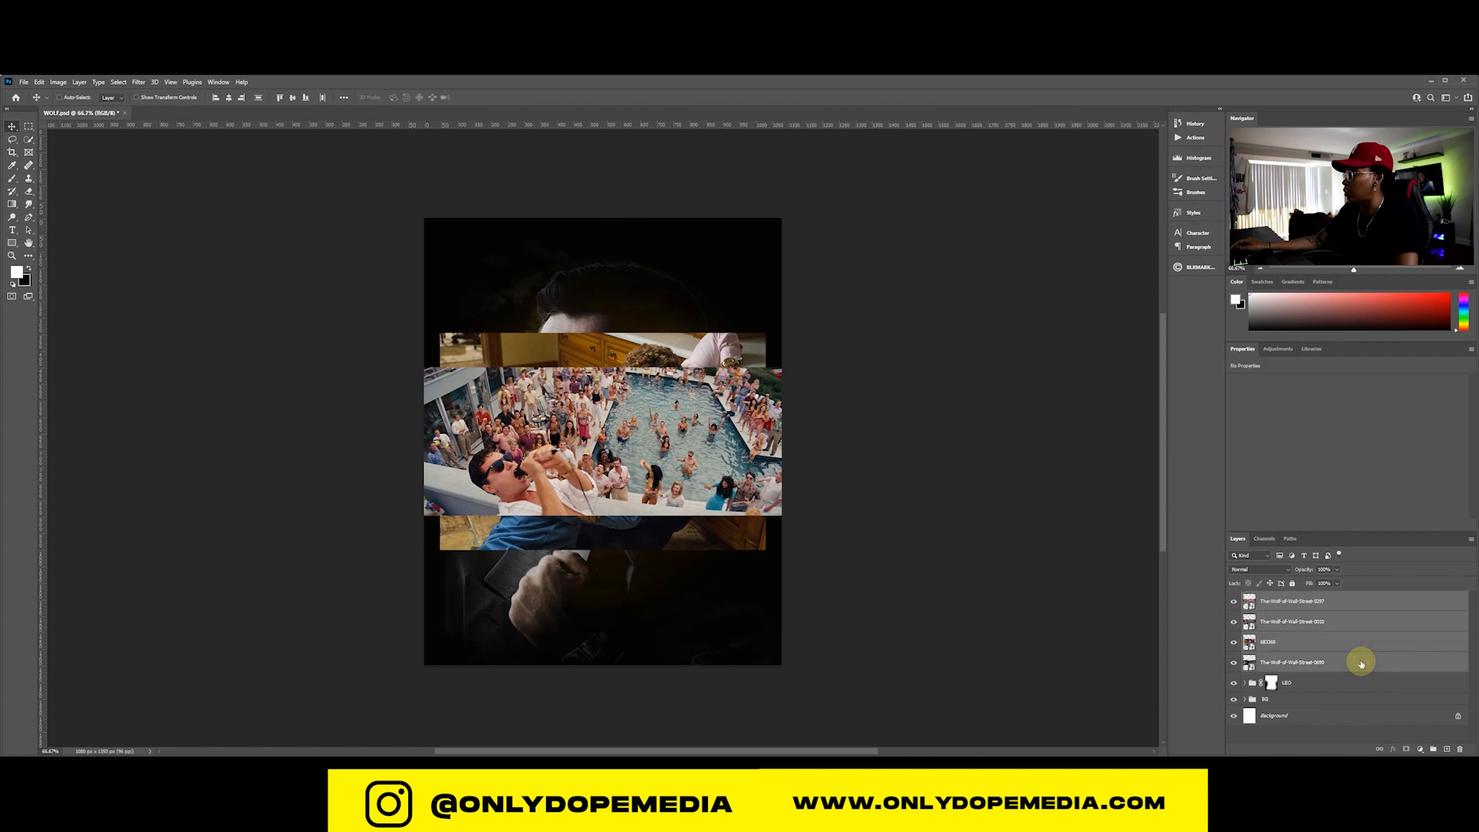
{"action": "left_click", "coordinate": [1433, 749]}
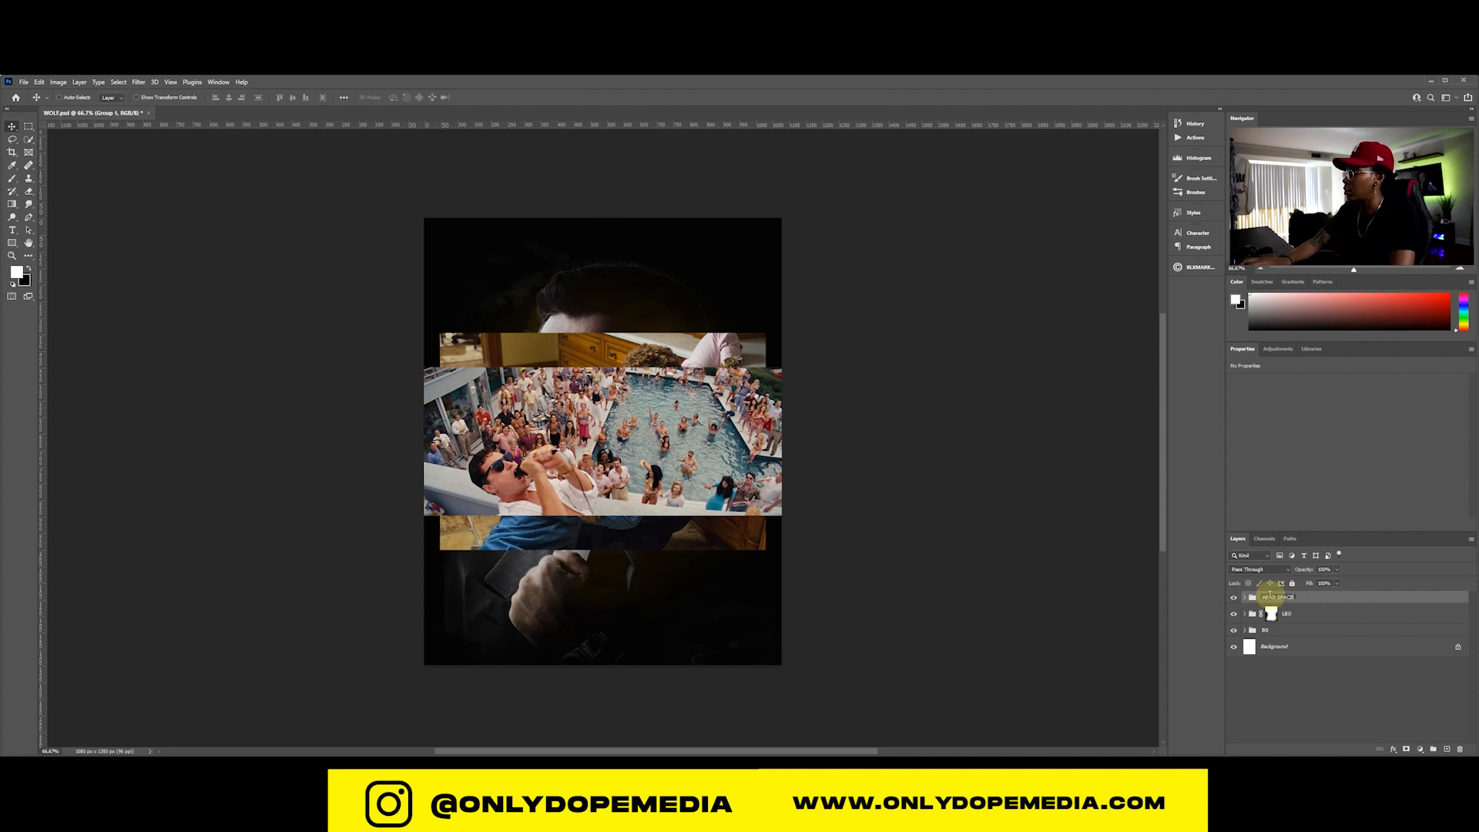
{"action": "left_click", "coordinate": [1419, 749]}
{"action": "left_click", "coordinate": [1441, 667]}
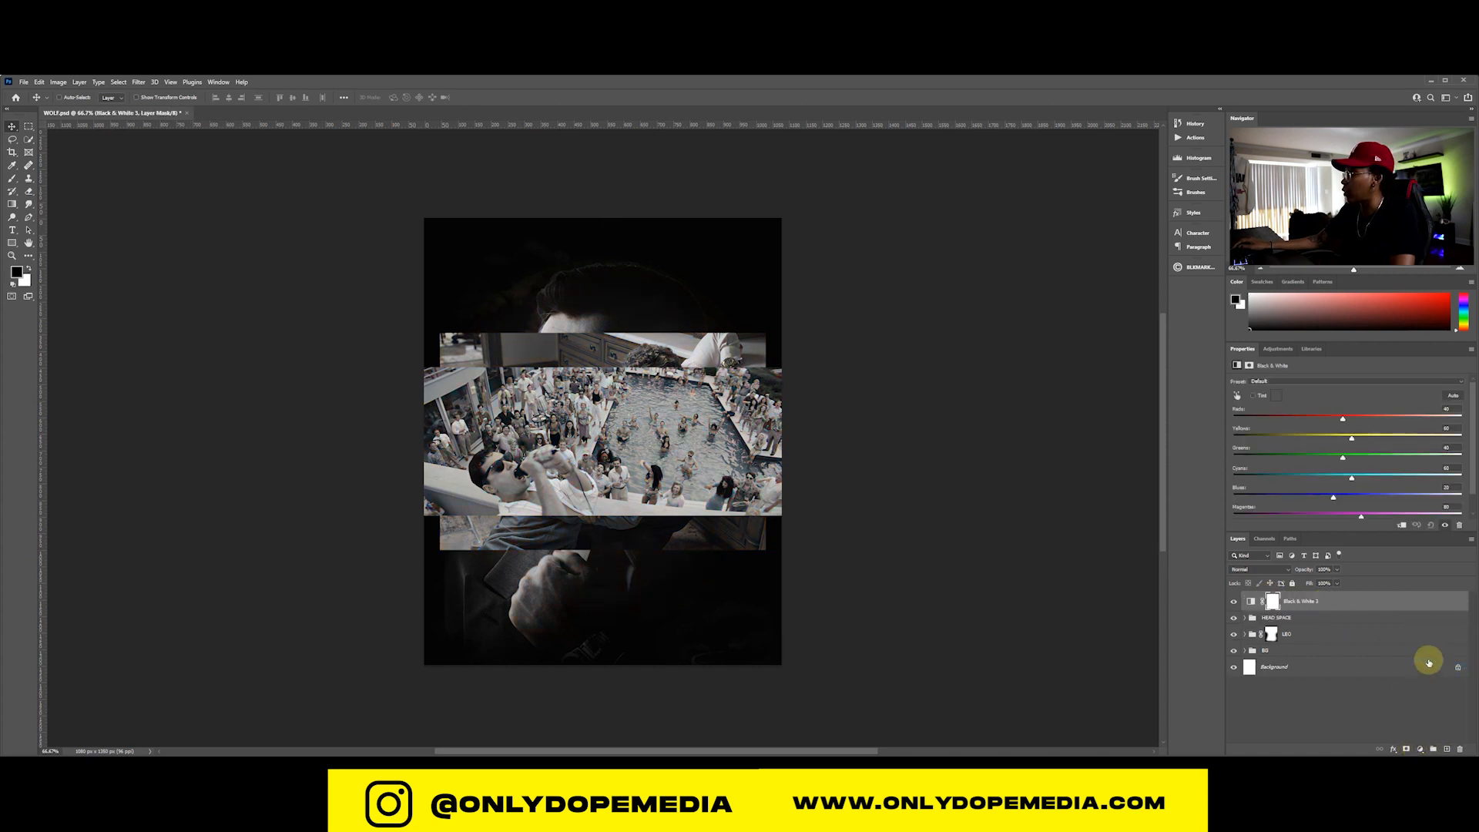
{"action": "right_click", "coordinate": [1363, 602]}
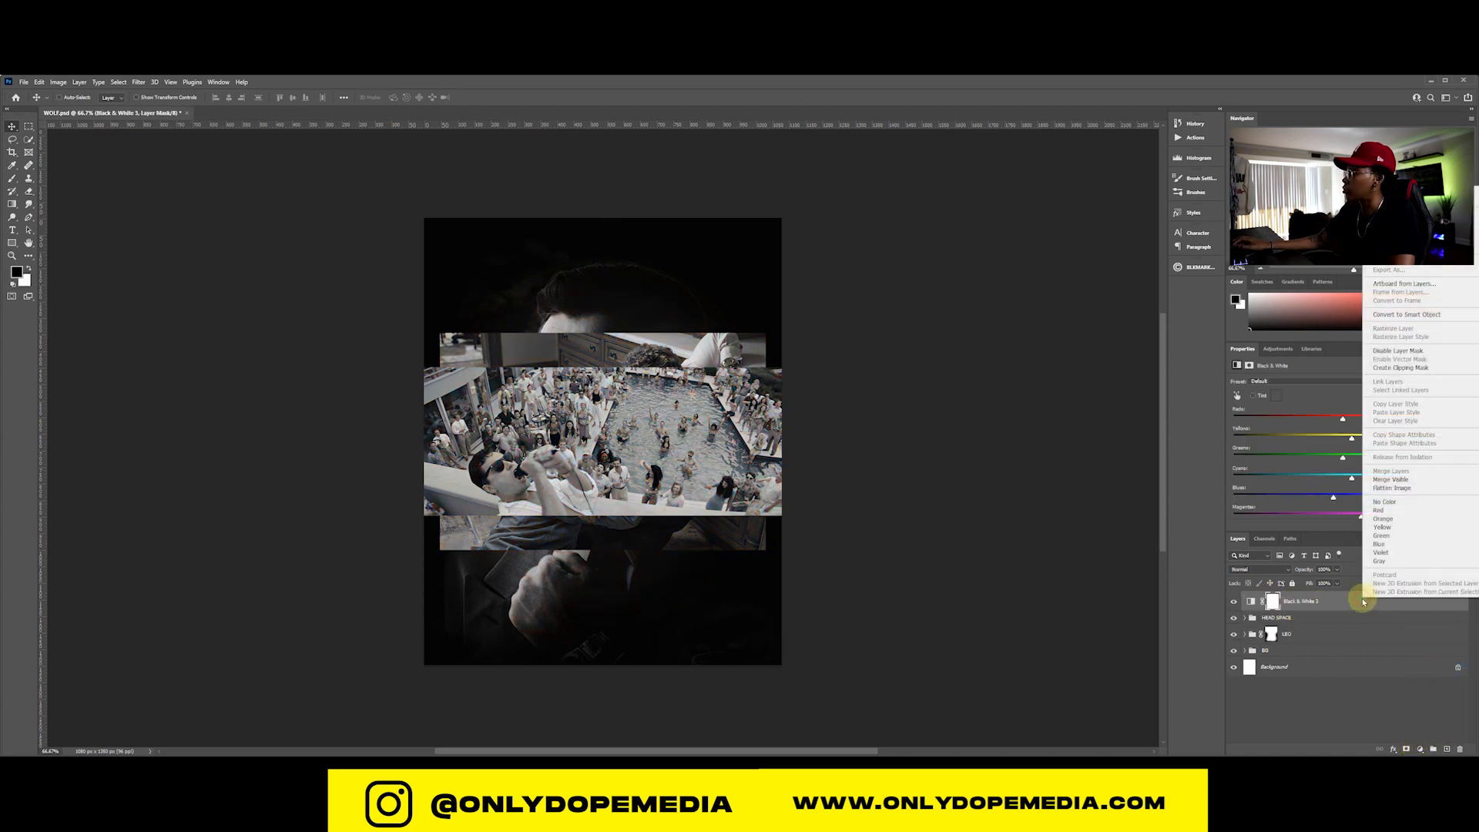
{"action": "left_click", "coordinate": [1388, 369]}
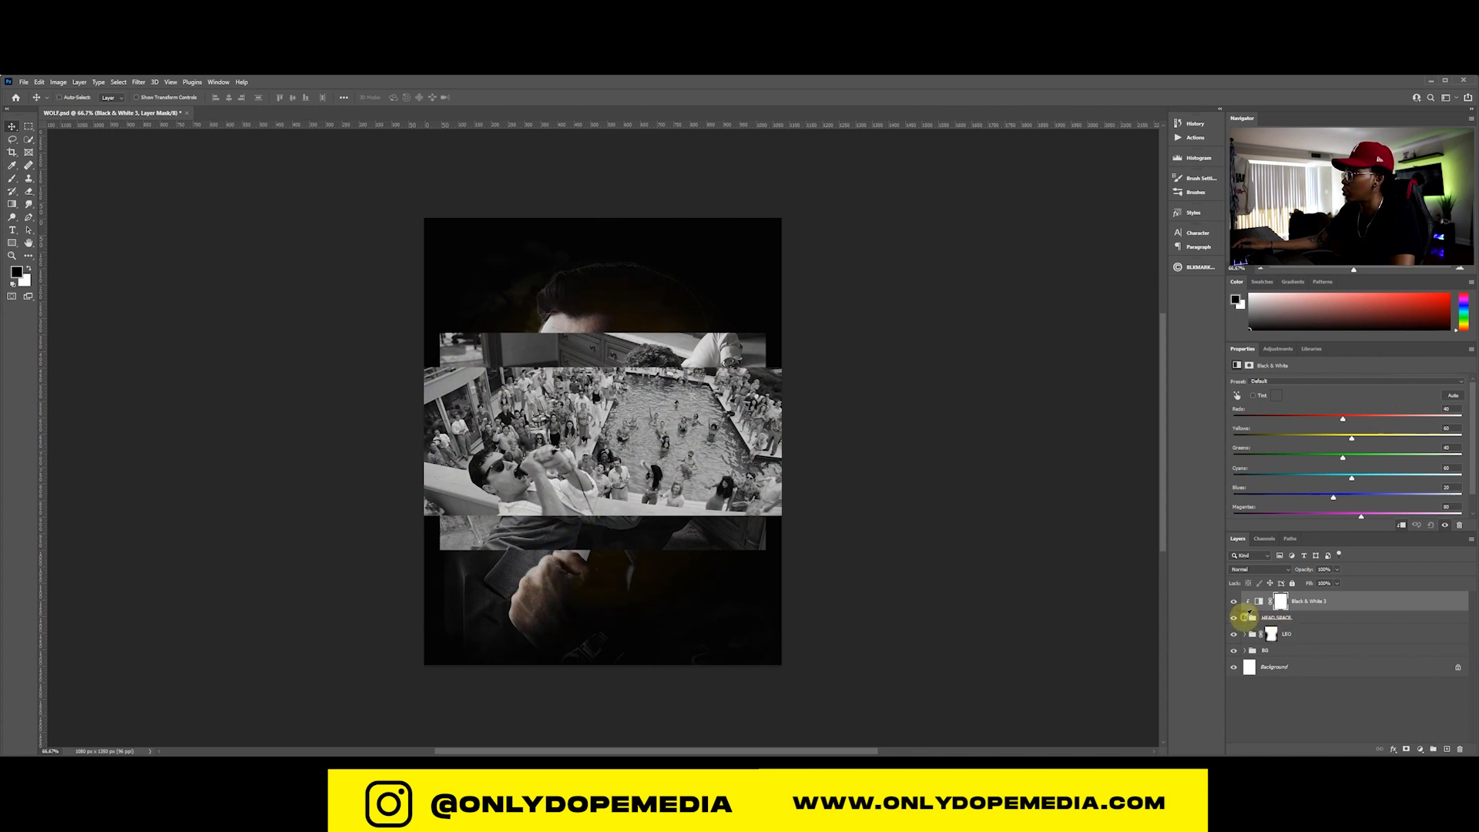
Hide all stills in the HEAD SPACE group except the open-mouthed man, and select that still's layer
{"action": "left_click", "coordinate": [1245, 617]}
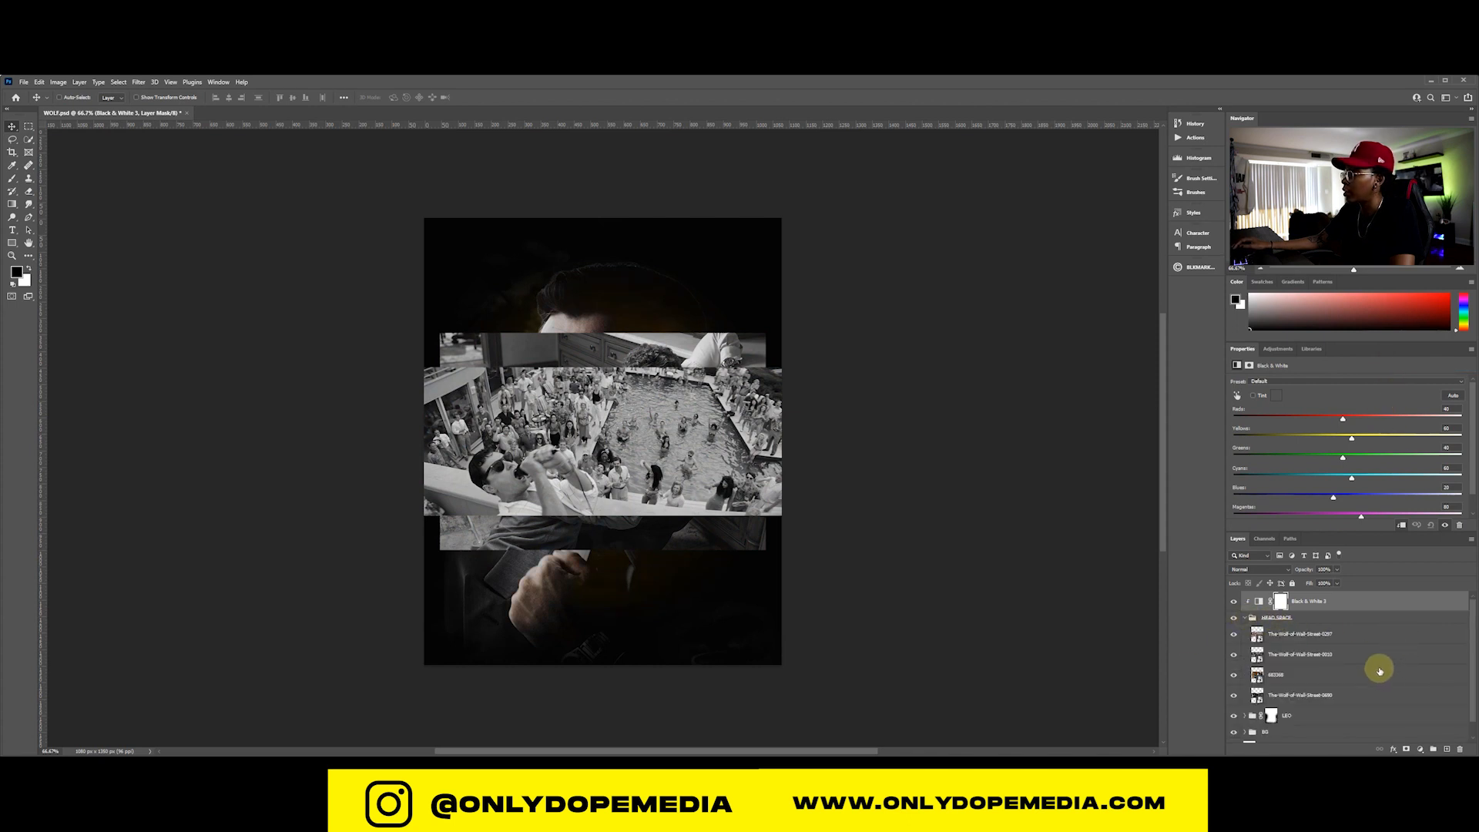
{"action": "left_click", "coordinate": [1234, 676]}
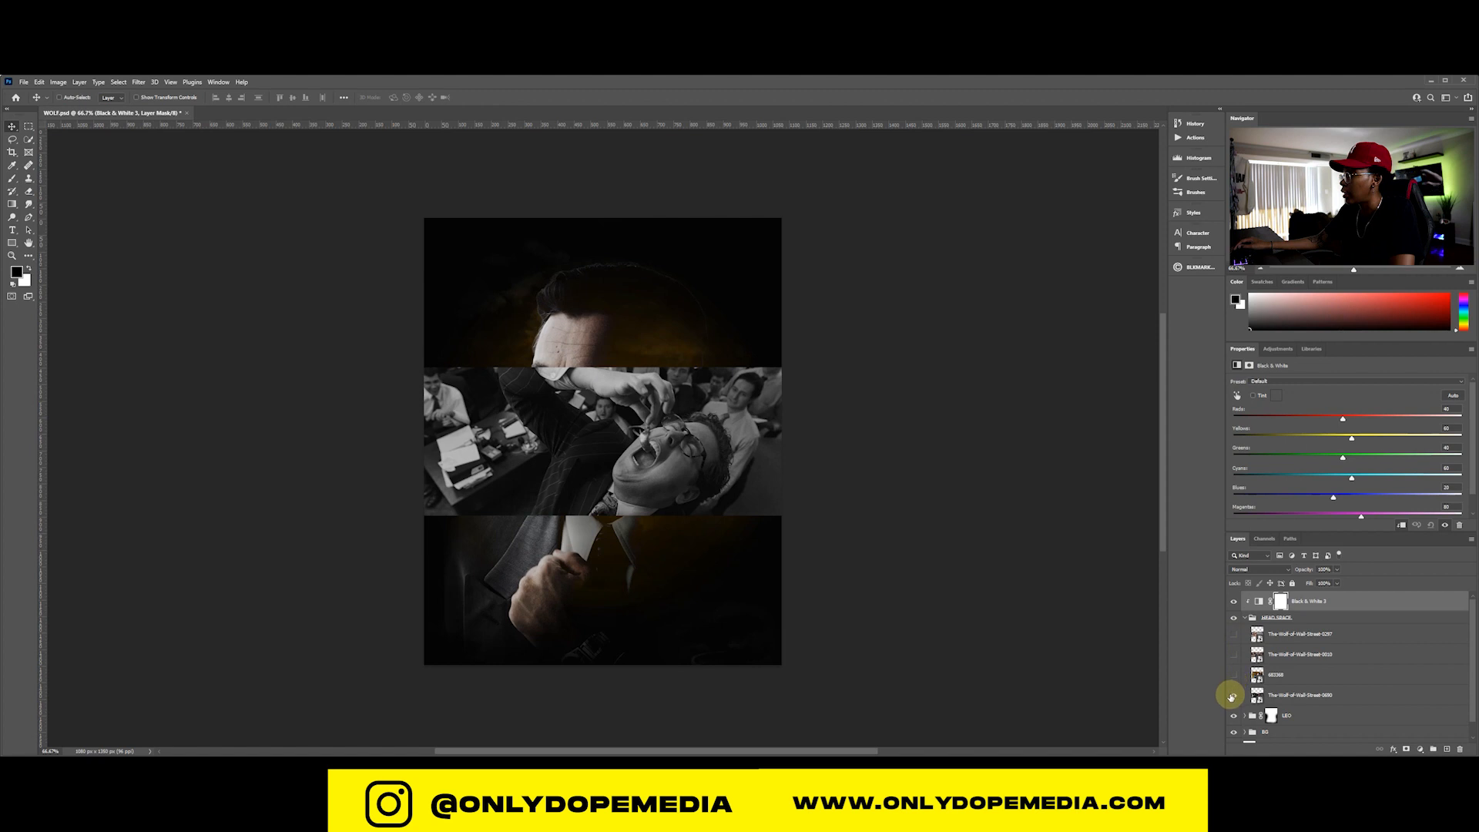
{"action": "left_click", "coordinate": [1234, 696]}
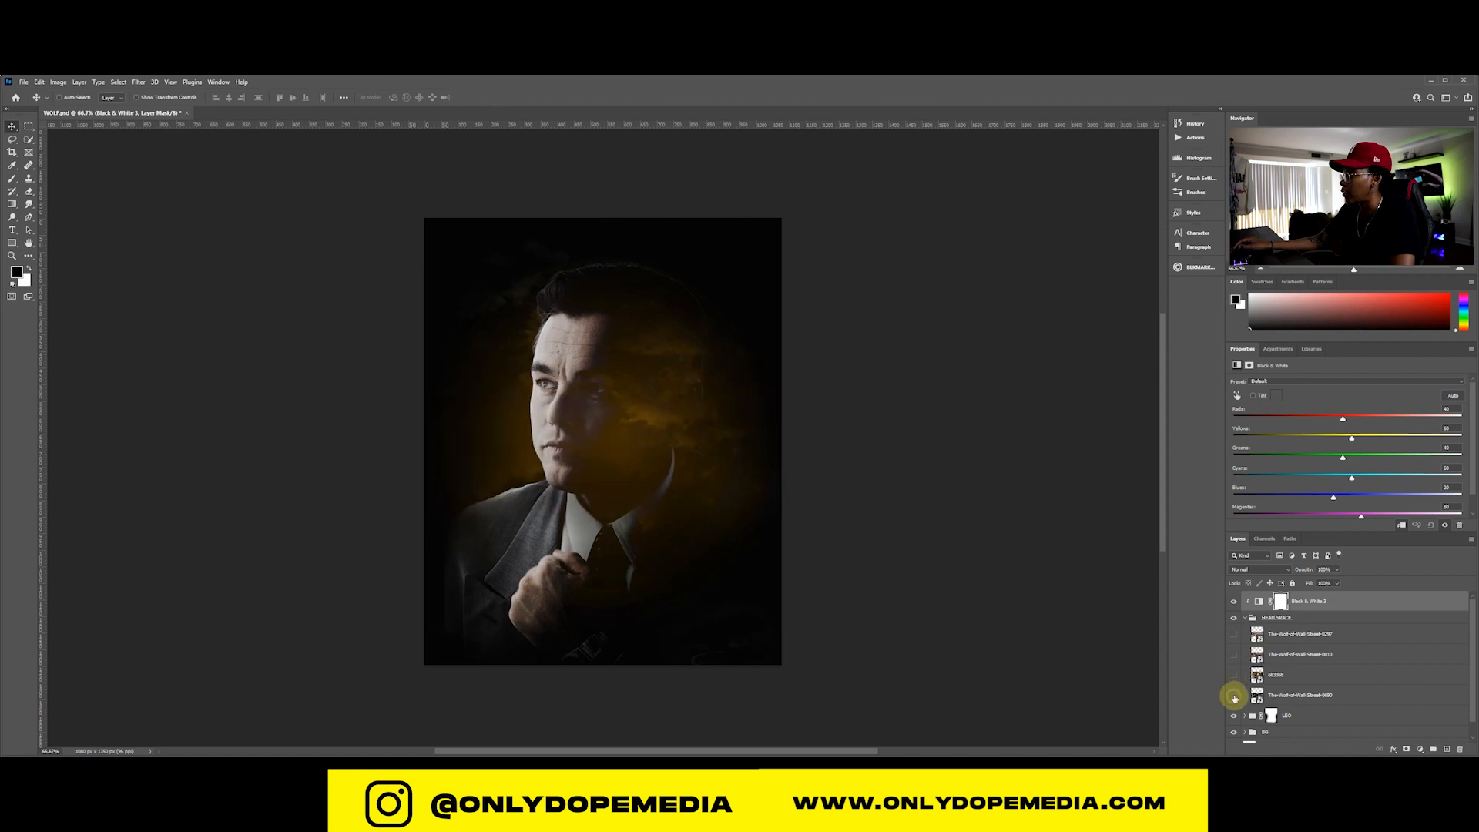
{"action": "left_click", "coordinate": [1331, 698]}
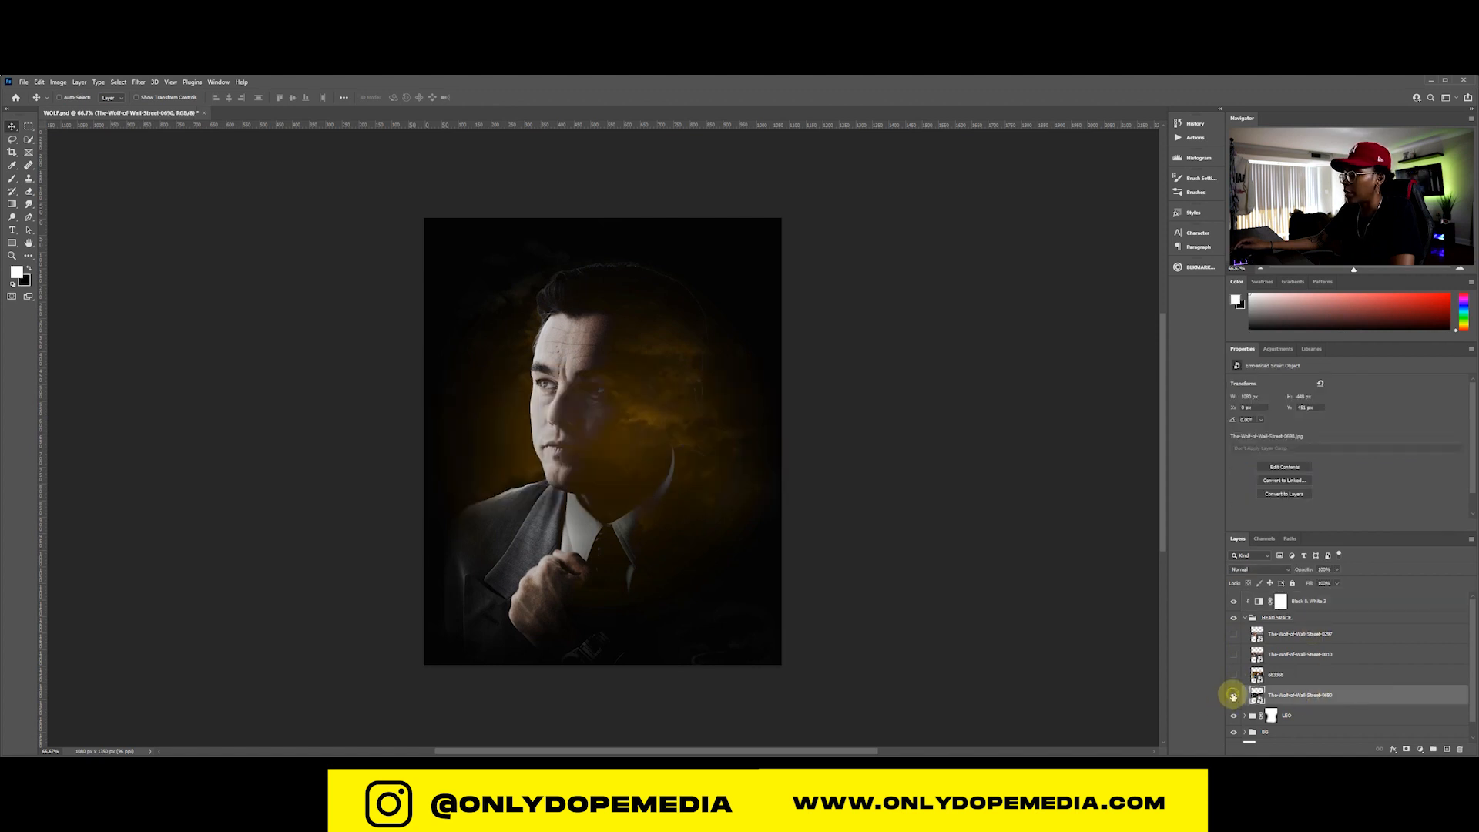
{"action": "left_click", "coordinate": [1234, 697]}
{"action": "key", "text": "ctrl+plus"}
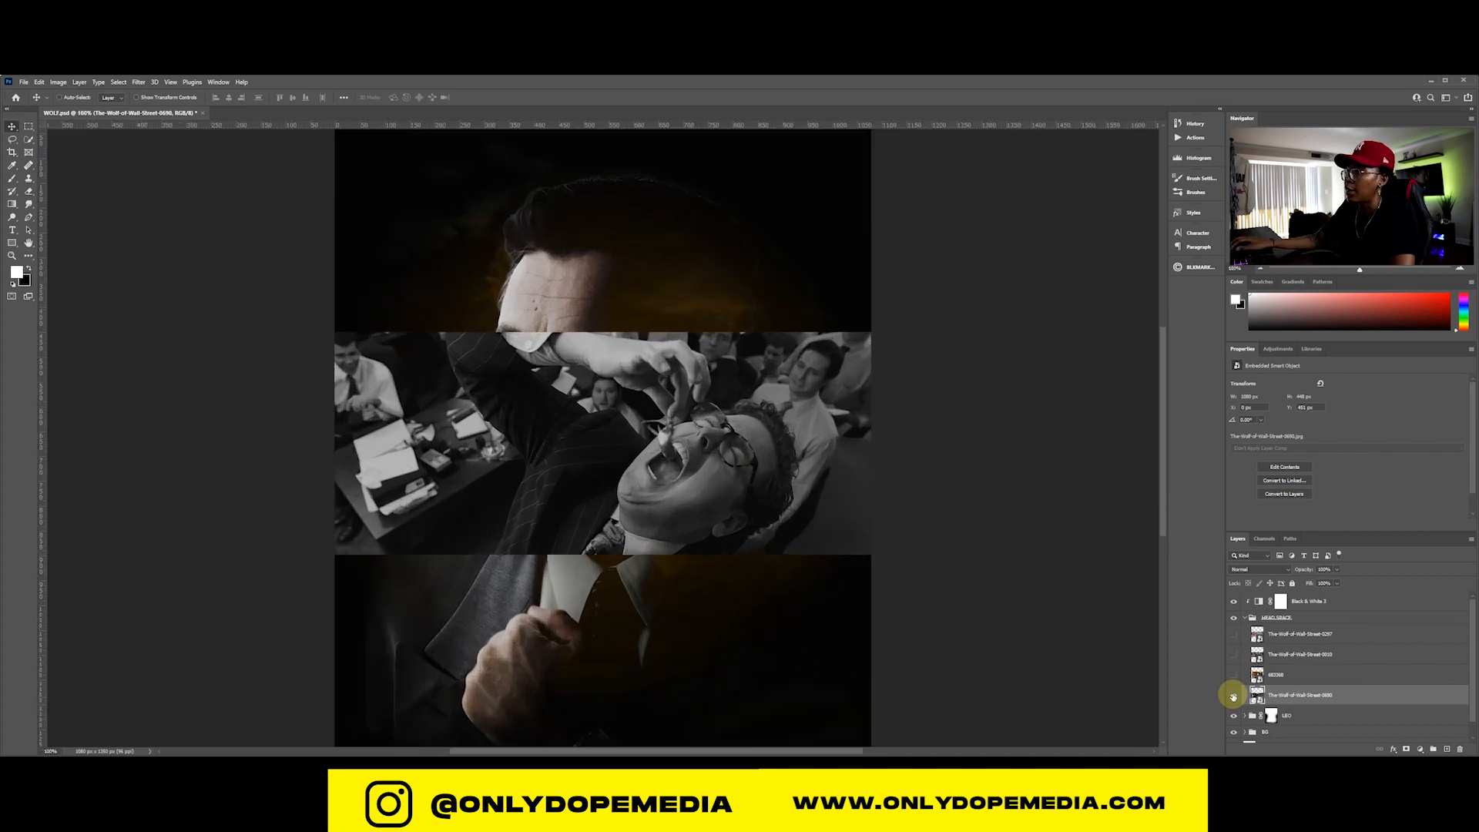
{"action": "left_click_drag", "start_coordinate": [720, 483], "coordinate": [637, 469]}
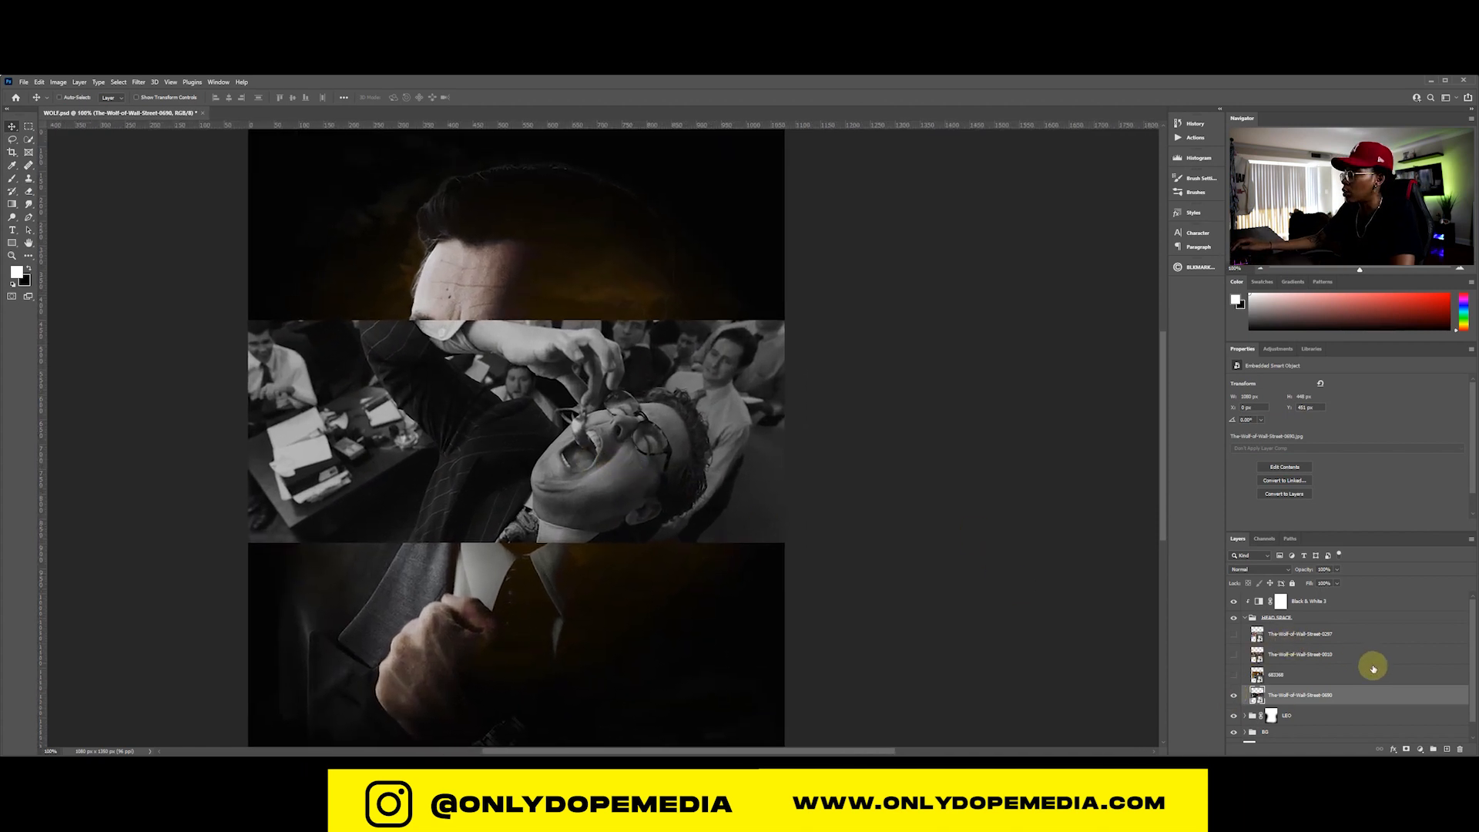
Add a mask to the open-mouthed man still, paint out its surroundings with a soft black brush in varying sizes, and save the document
{"action": "left_click", "coordinate": [1406, 750]}
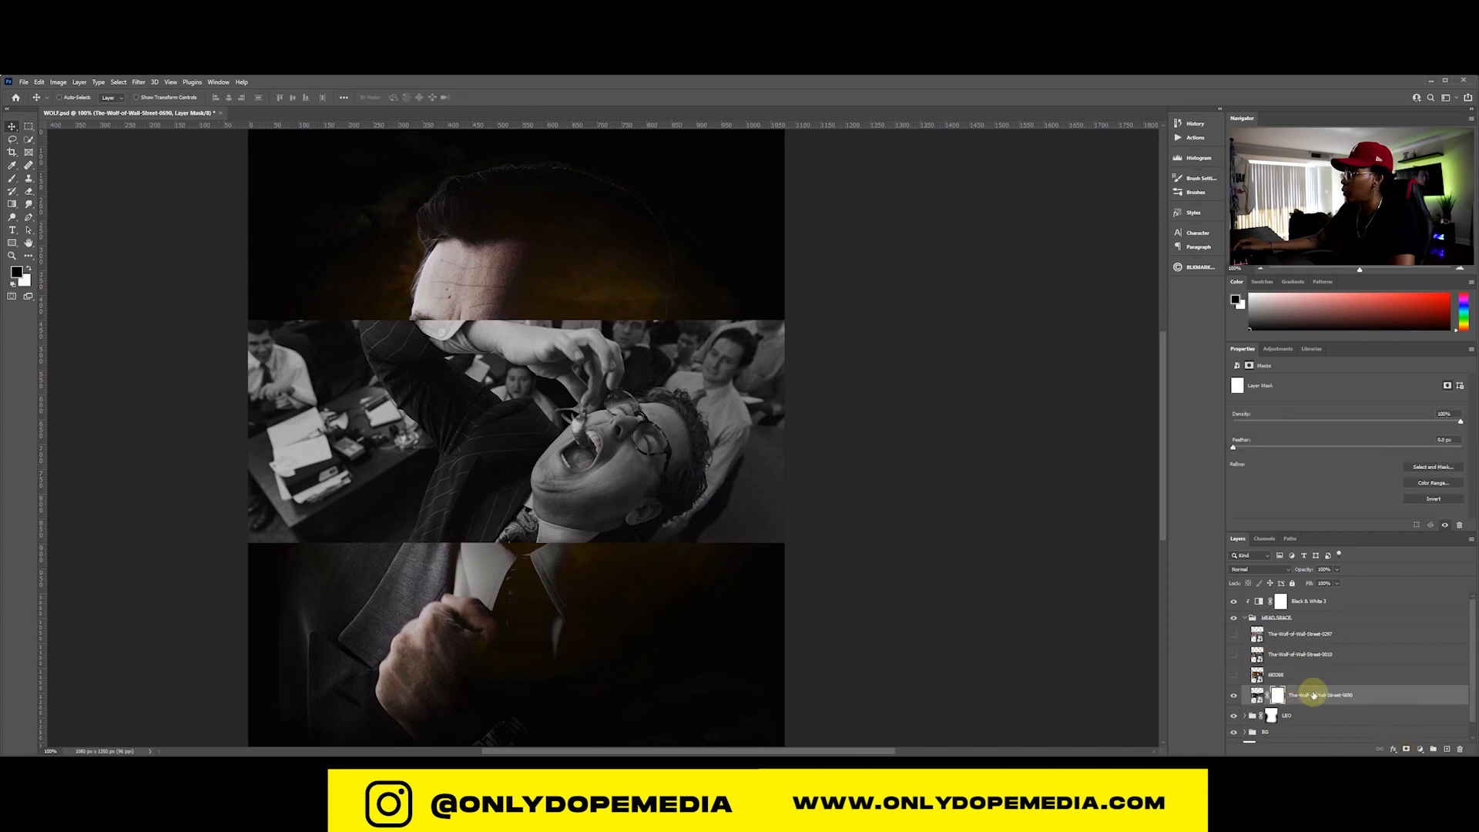
{"action": "key", "text": "b"}
{"action": "mouse_move", "coordinate": [227, 426]}
{"action": "left_mouse_down"}
{"action": "mouse_move", "coordinate": [208, 398]}
{"action": "mouse_move", "coordinate": [204, 410]}
{"action": "mouse_move", "coordinate": [243, 352]}
{"action": "mouse_move", "coordinate": [251, 432]}
{"action": "mouse_move", "coordinate": [240, 446]}
{"action": "mouse_move", "coordinate": [252, 360]}
{"action": "mouse_move", "coordinate": [298, 296]}
{"action": "mouse_move", "coordinate": [317, 325]}
{"action": "mouse_move", "coordinate": [297, 524]}
{"action": "mouse_move", "coordinate": [267, 468]}
{"action": "mouse_move", "coordinate": [259, 495]}
{"action": "mouse_move", "coordinate": [340, 513]}
{"action": "mouse_move", "coordinate": [345, 480]}
{"action": "mouse_move", "coordinate": [385, 510]}
{"action": "mouse_move", "coordinate": [355, 413]}
{"action": "mouse_move", "coordinate": [357, 446]}
{"action": "mouse_move", "coordinate": [342, 414]}
{"action": "mouse_move", "coordinate": [370, 482]}
{"action": "mouse_move", "coordinate": [741, 574]}
{"action": "mouse_move", "coordinate": [646, 597]}
{"action": "mouse_move", "coordinate": [712, 562]}
{"action": "mouse_move", "coordinate": [763, 473]}
{"action": "mouse_move", "coordinate": [752, 499]}
{"action": "mouse_move", "coordinate": [750, 452]}
{"action": "mouse_move", "coordinate": [744, 522]}
{"action": "mouse_move", "coordinate": [745, 319]}
{"action": "mouse_move", "coordinate": [786, 386]}
{"action": "mouse_move", "coordinate": [654, 310]}
{"action": "mouse_move", "coordinate": [514, 297]}
{"action": "mouse_move", "coordinate": [608, 290]}
{"action": "mouse_move", "coordinate": [521, 287]}
{"action": "mouse_move", "coordinate": [741, 341]}
{"action": "mouse_move", "coordinate": [654, 352]}
{"action": "mouse_move", "coordinate": [747, 405]}
{"action": "mouse_move", "coordinate": [683, 329]}
{"action": "mouse_move", "coordinate": [726, 342]}
{"action": "mouse_move", "coordinate": [390, 555]}
{"action": "mouse_move", "coordinate": [614, 582]}
{"action": "mouse_move", "coordinate": [601, 577]}
{"action": "mouse_move", "coordinate": [495, 592]}
{"action": "mouse_move", "coordinate": [608, 605]}
{"action": "left_mouse_up"}
{"action": "key", "text": "bracketleft"}
{"action": "key", "text": "bracketleft"}
{"action": "key", "text": "bracketleft"}
{"action": "key", "text": "bracketleft"}
{"action": "key", "text": "bracketright"}
{"action": "key", "text": "bracketright"}
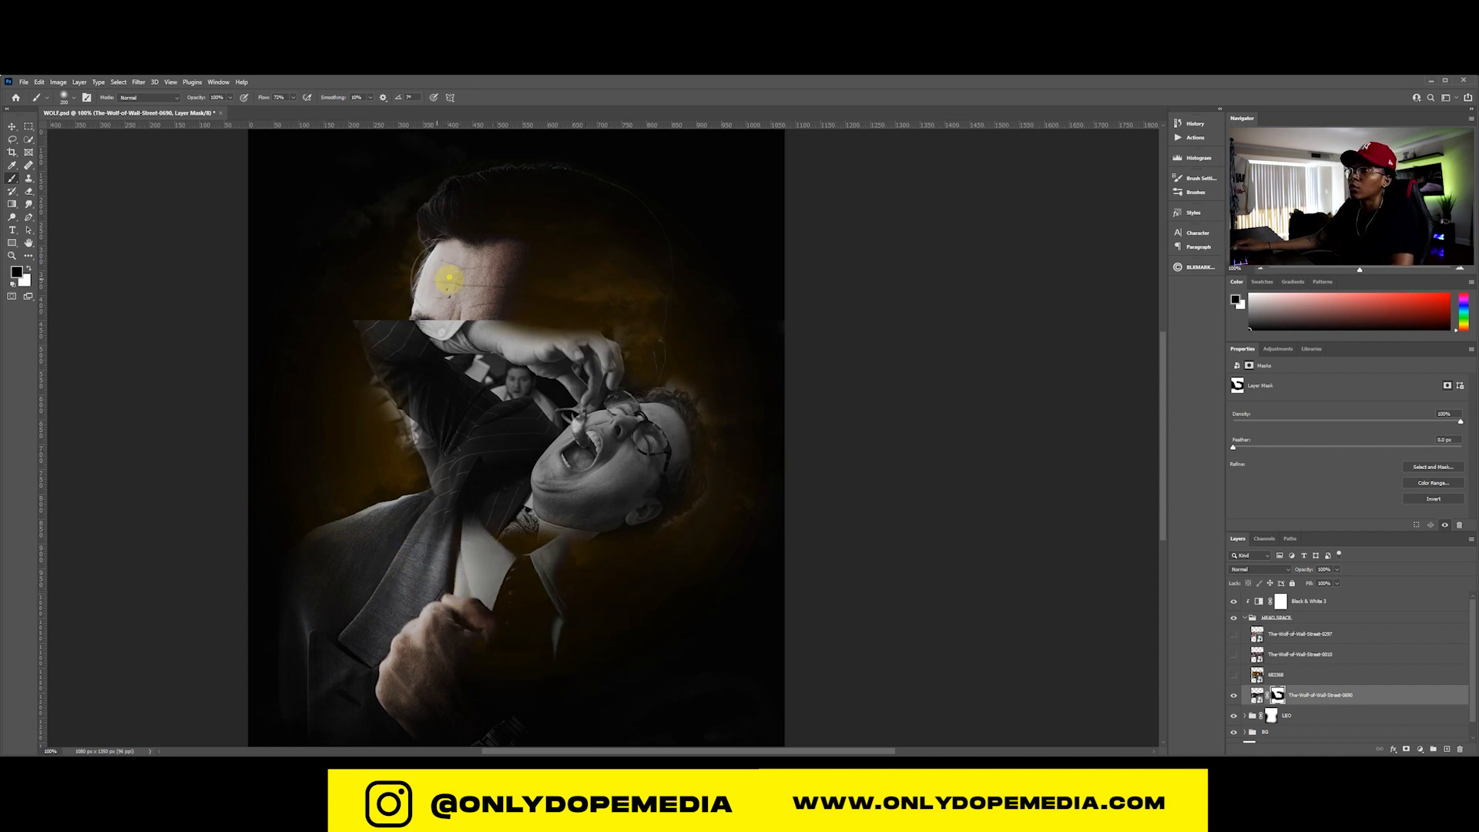
{"action": "mouse_move", "coordinate": [372, 291]}
{"action": "left_mouse_down"}
{"action": "mouse_move", "coordinate": [345, 296]}
{"action": "mouse_move", "coordinate": [393, 307]}
{"action": "mouse_move", "coordinate": [403, 258]}
{"action": "mouse_move", "coordinate": [565, 248]}
{"action": "mouse_move", "coordinate": [371, 289]}
{"action": "mouse_move", "coordinate": [495, 280]}
{"action": "mouse_move", "coordinate": [502, 262]}
{"action": "left_mouse_up"}
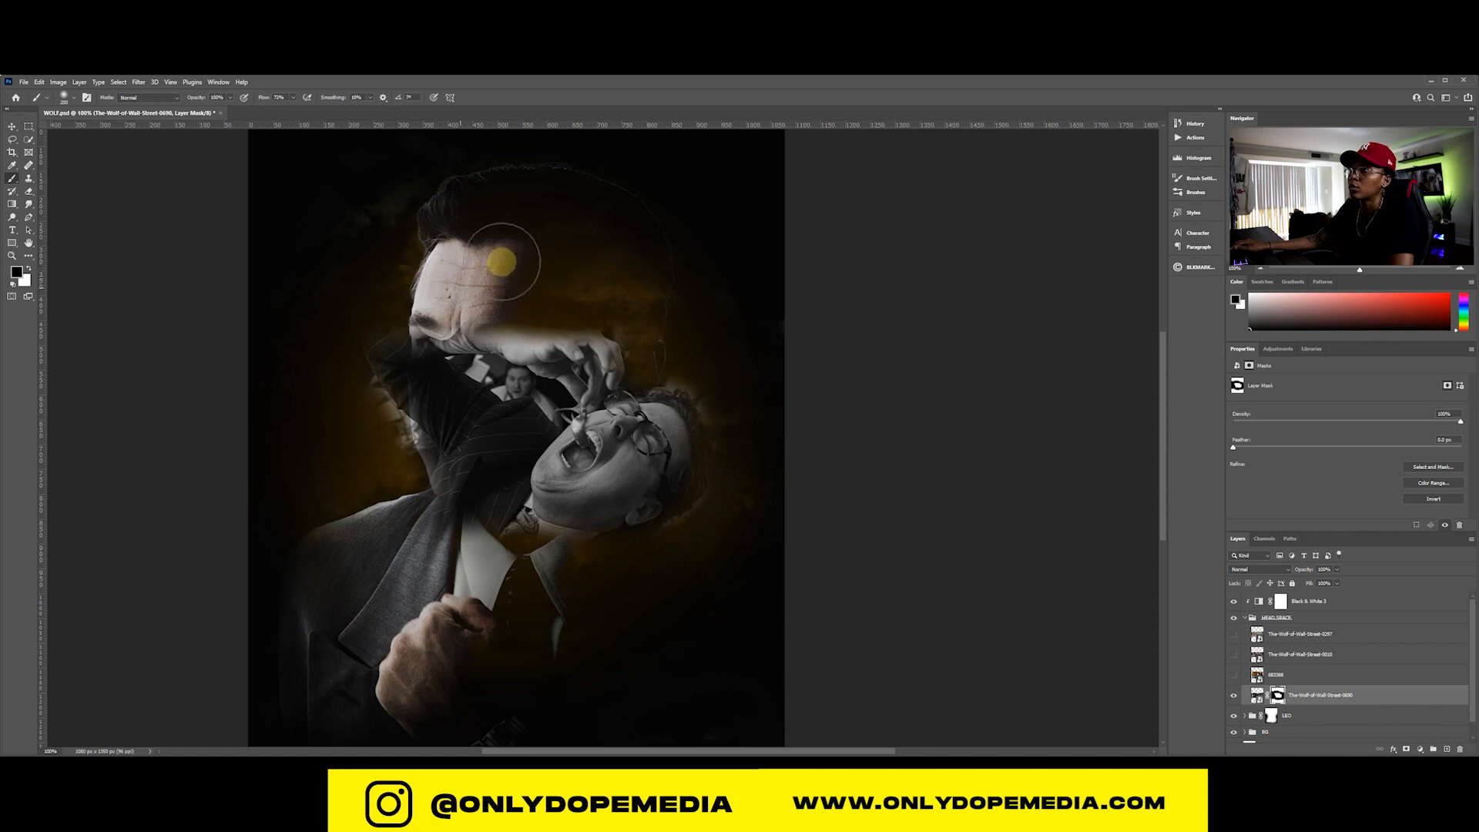
{"action": "key", "text": "v"}
{"action": "key", "text": "ctrl+s"}
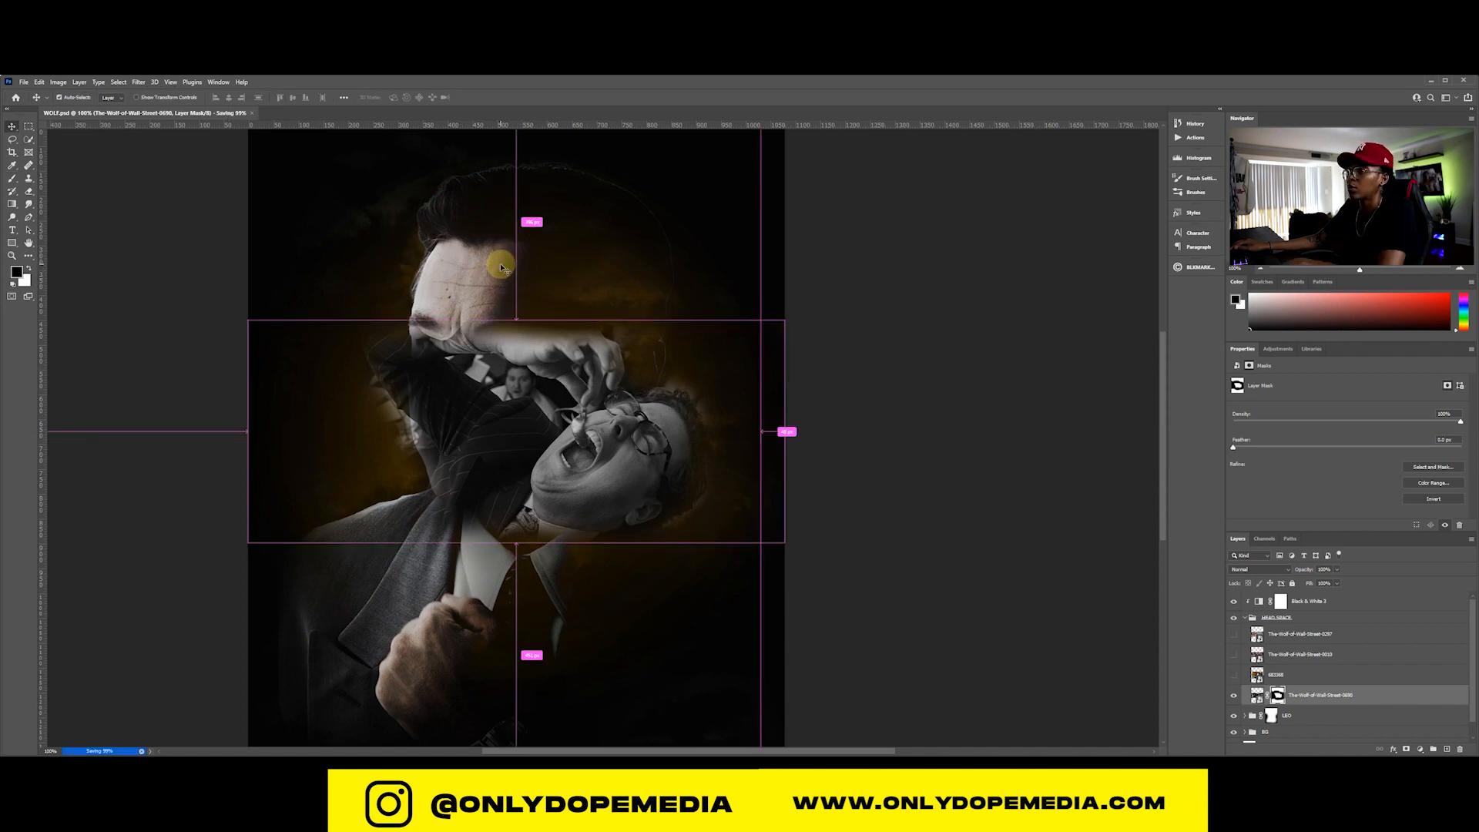
Scale the masked open-mouthed man still down proportionally to just over half the canvas width, against the poster's right edge
{"action": "key", "text": "ctrl+t"}
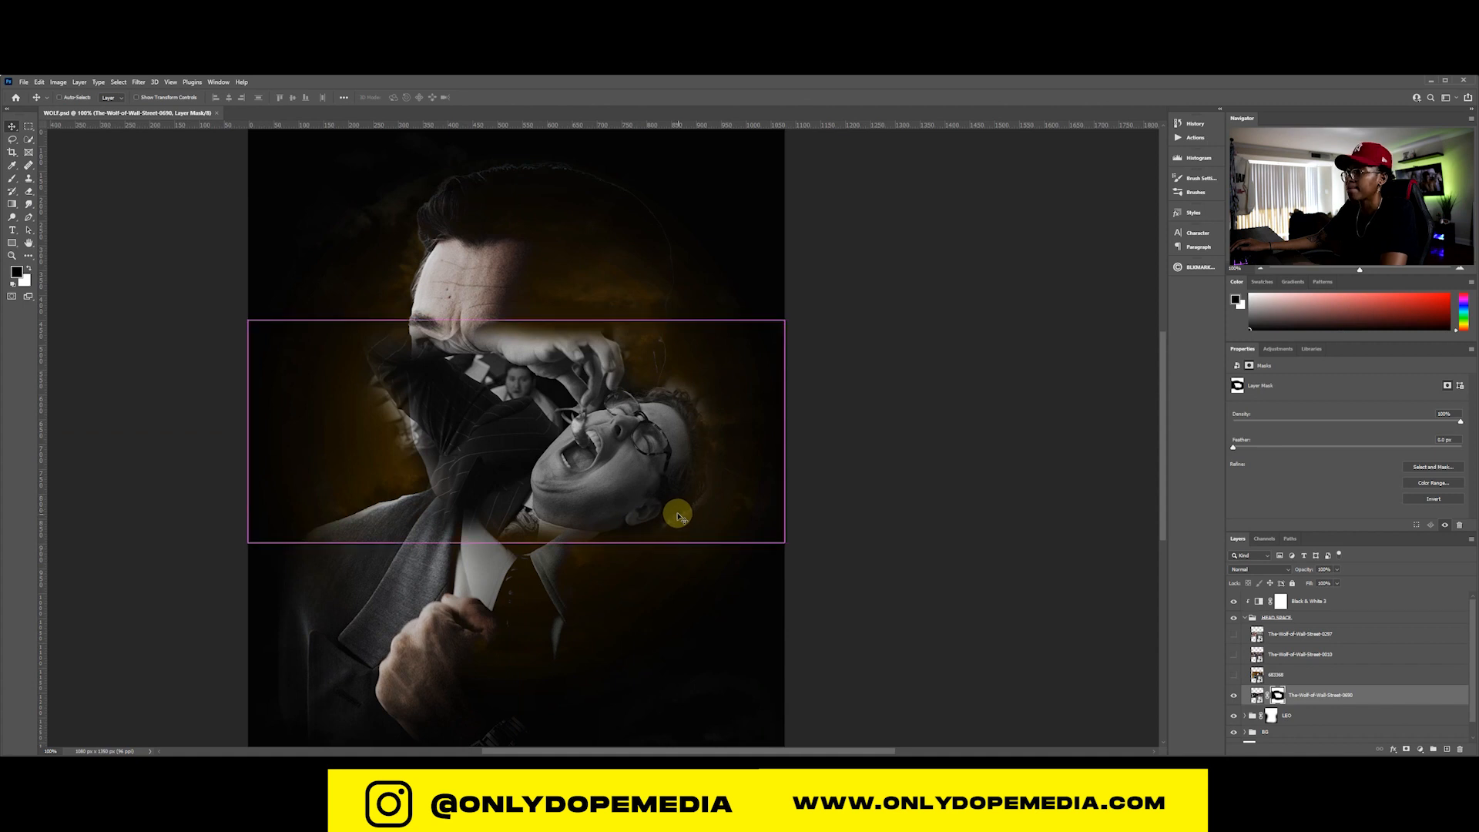
{"action": "left_click_drag", "start_coordinate": [300, 427], "coordinate": [453, 403]}
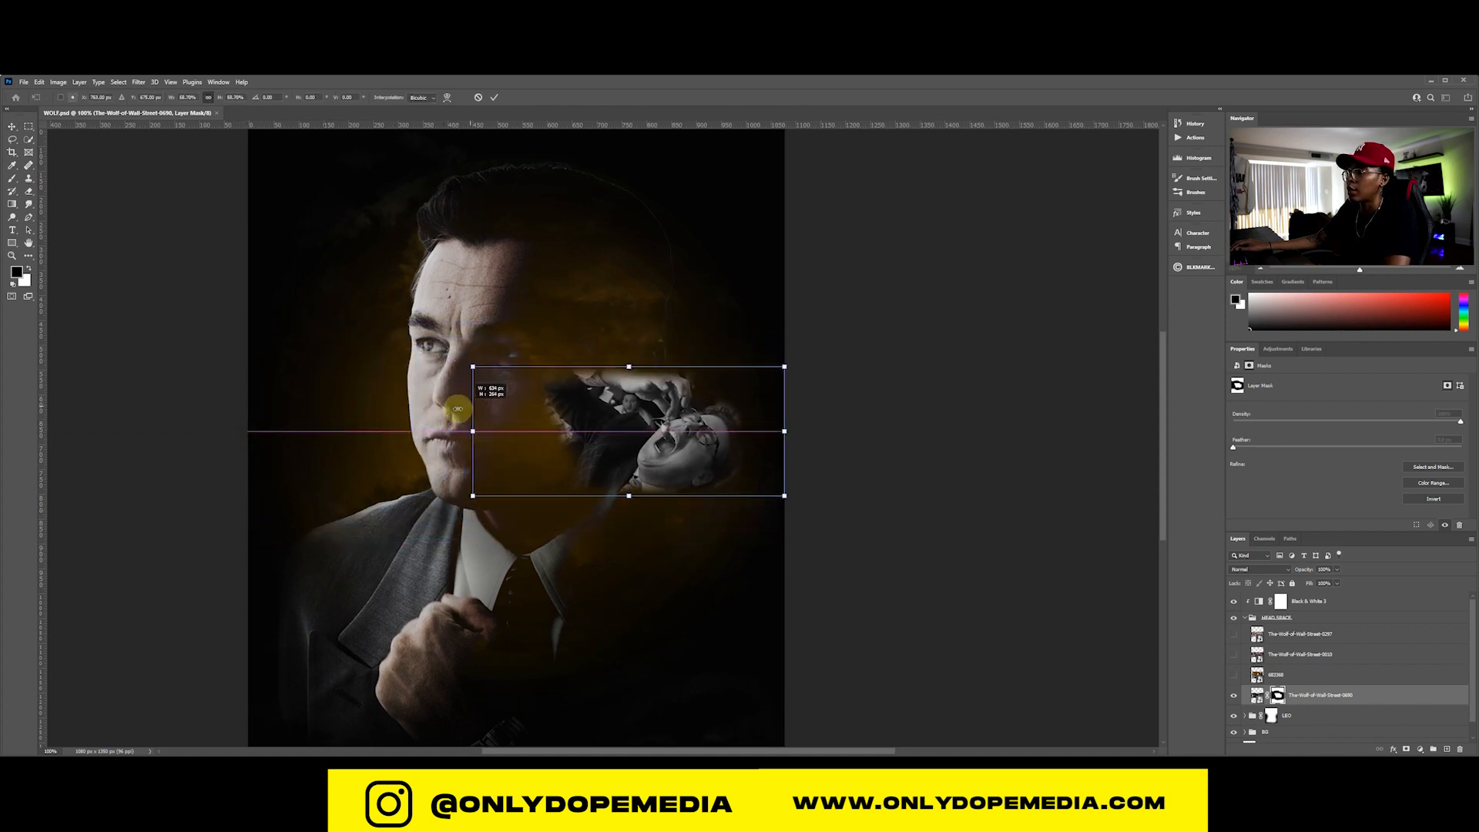
{"action": "key", "text": "Return"}
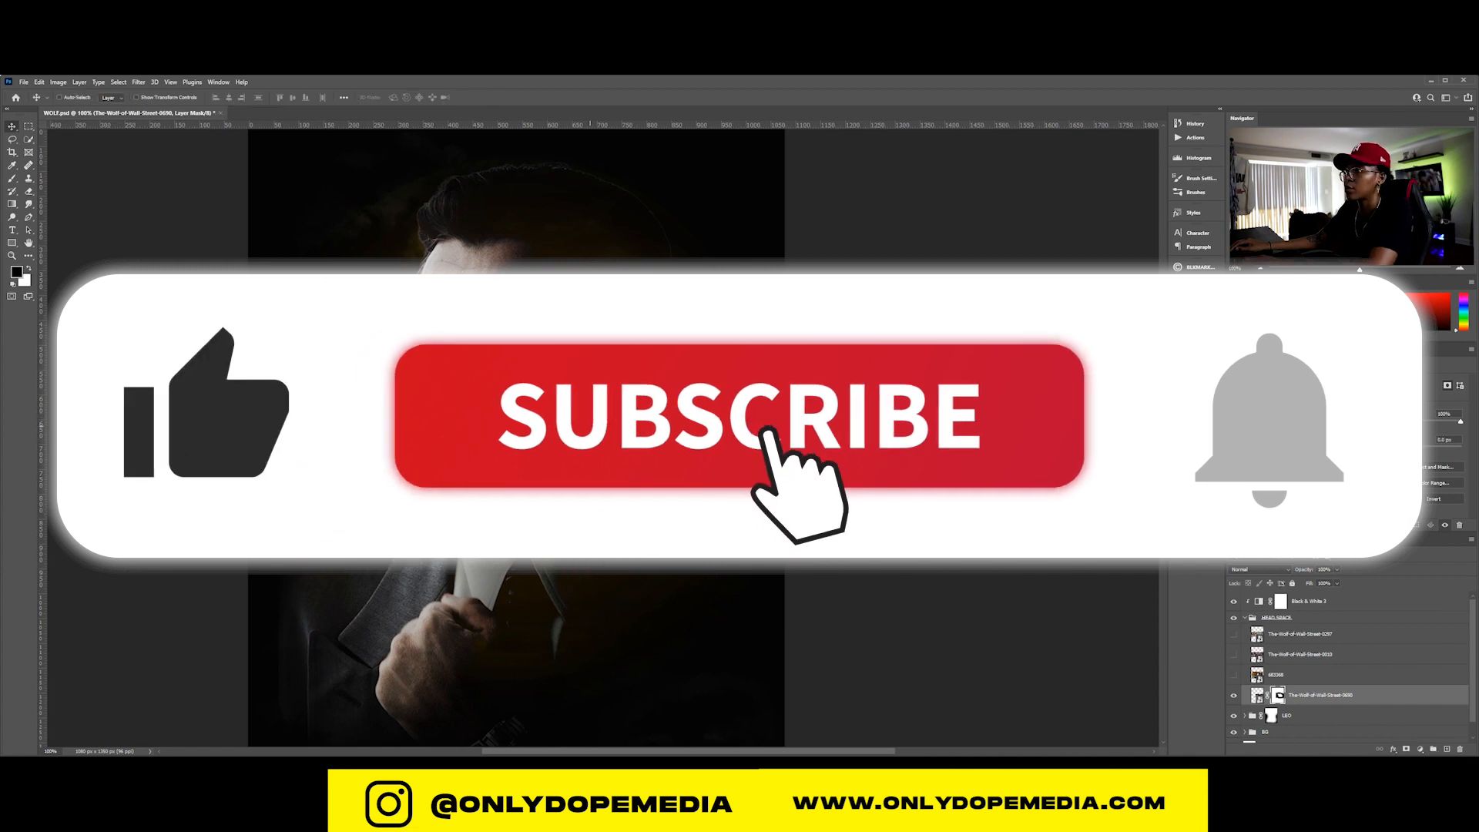
Lower the open-mouthed man still beside the portrait's jaw, and show the still of the two grappling men with a new layer mask
{"action": "left_click_drag", "start_coordinate": [617, 430], "coordinate": [625, 495]}
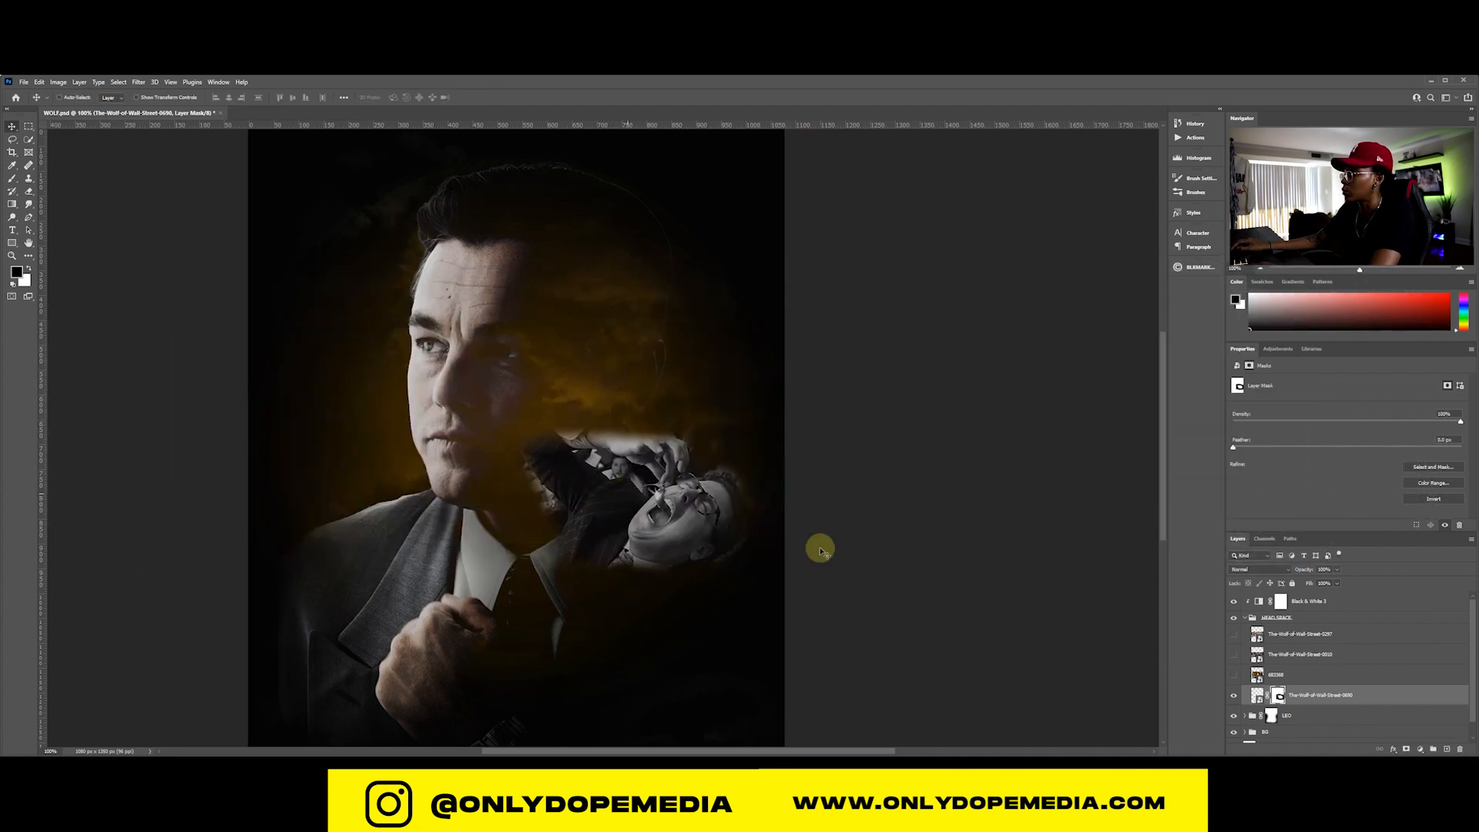
{"action": "left_click", "coordinate": [1234, 676]}
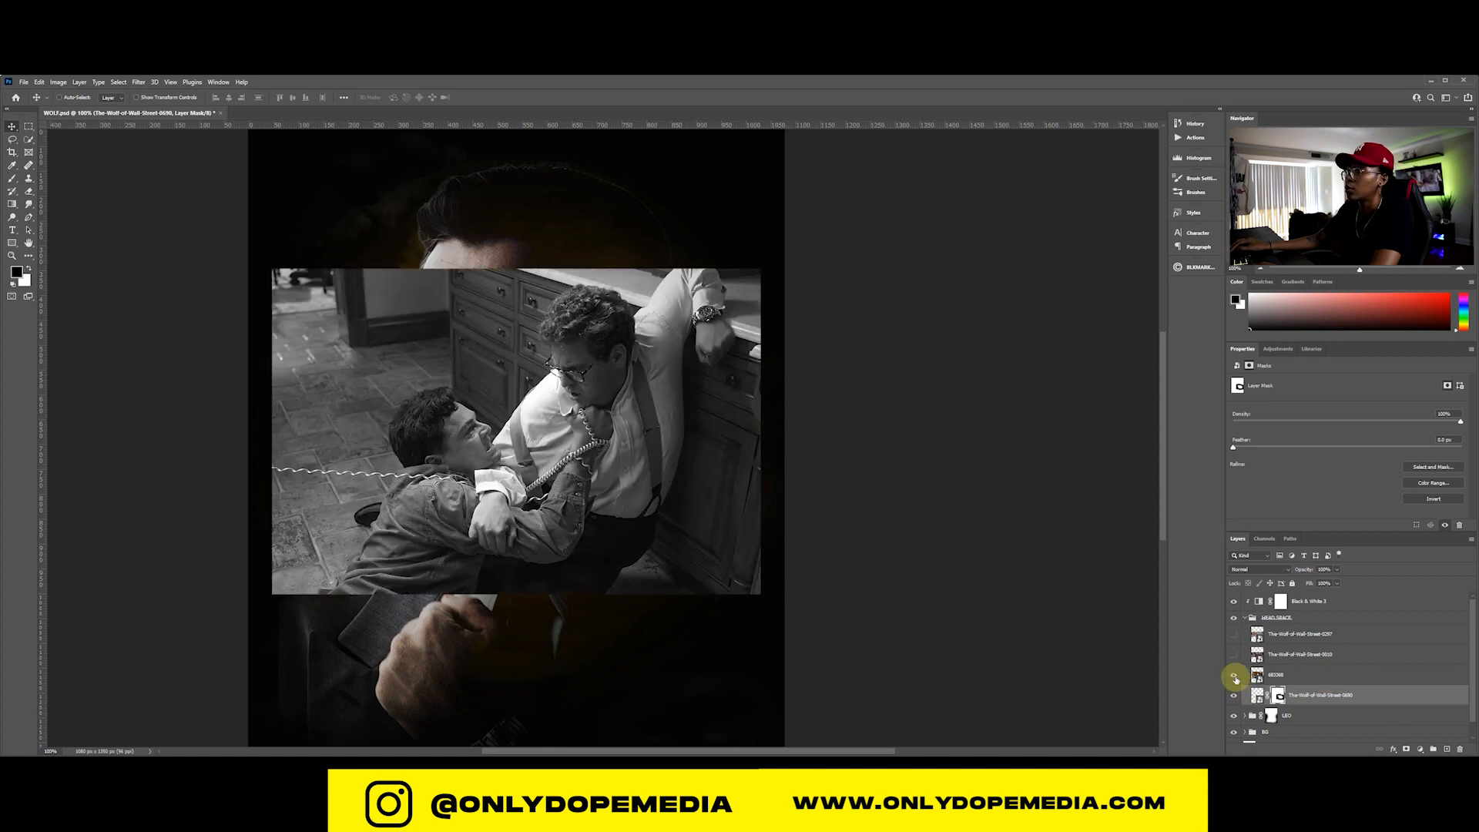
{"action": "left_click", "coordinate": [1307, 676]}
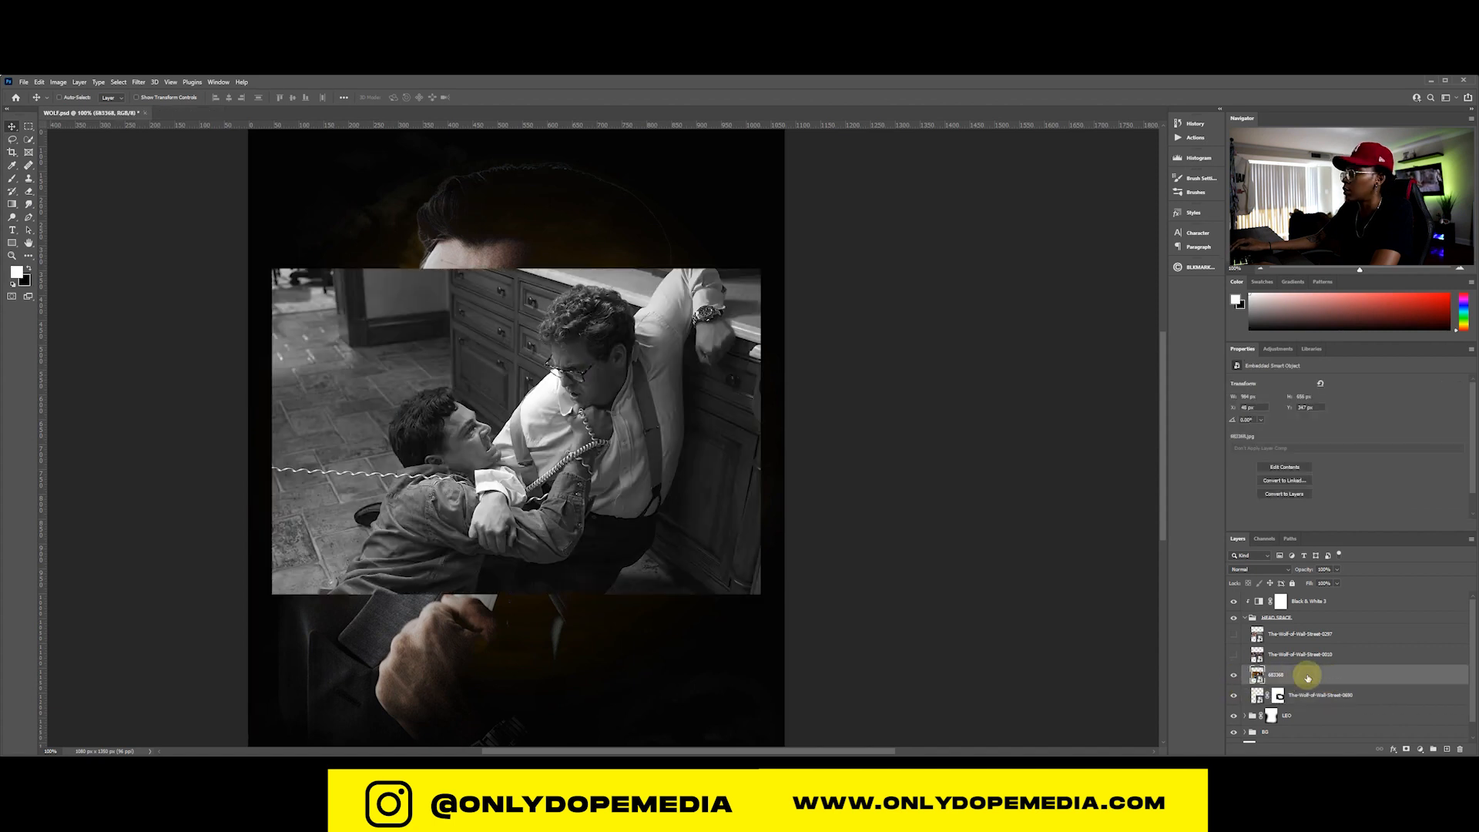
{"action": "left_click", "coordinate": [1406, 750]}
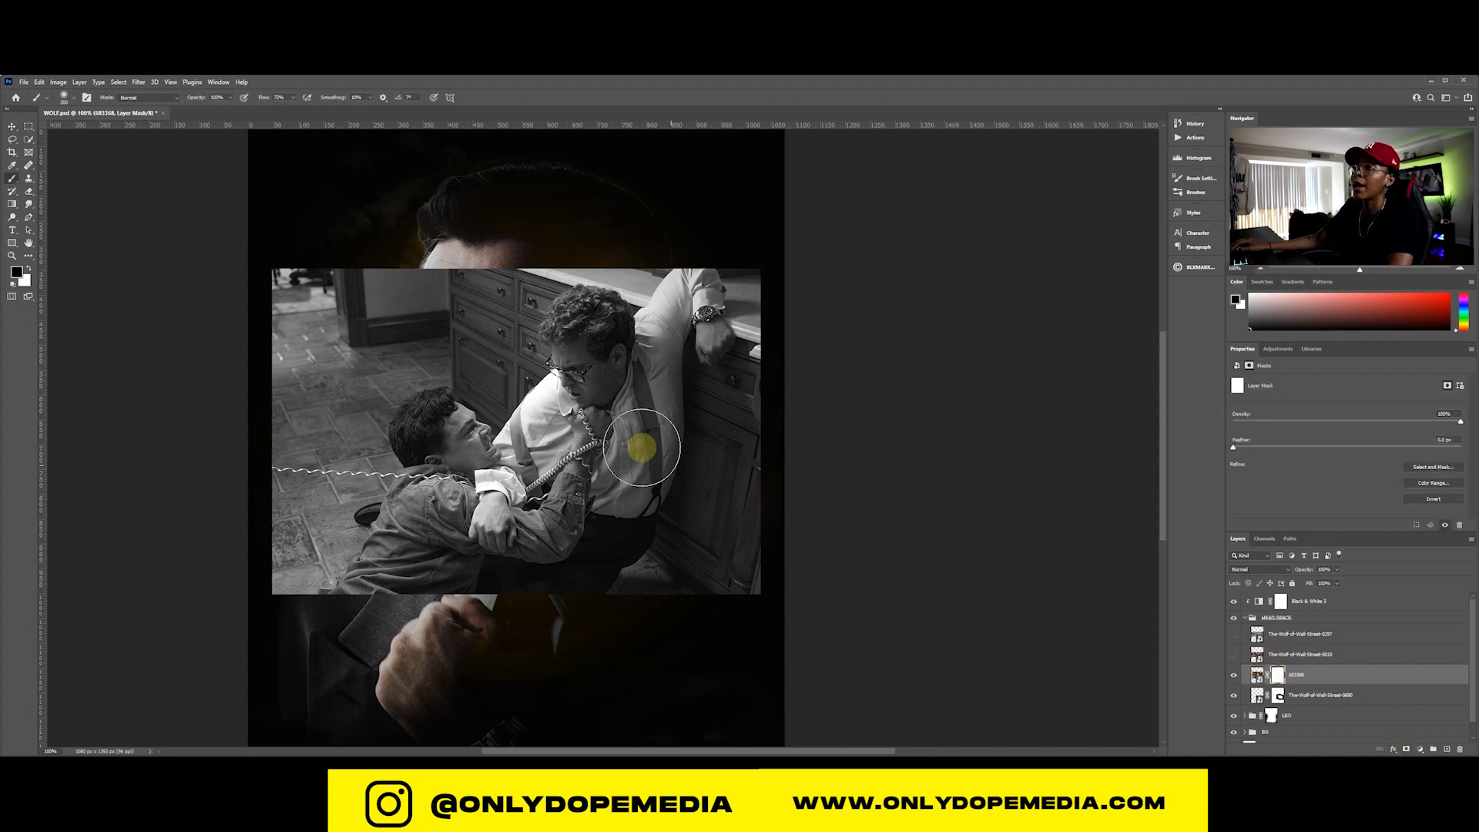
{"action": "key", "text": "b"}
{"action": "mouse_move", "coordinate": [380, 283]}
{"action": "left_mouse_down"}
{"action": "mouse_move", "coordinate": [278, 324]}
{"action": "mouse_move", "coordinate": [288, 265]}
{"action": "mouse_move", "coordinate": [258, 328]}
{"action": "mouse_move", "coordinate": [286, 402]}
{"action": "mouse_move", "coordinate": [242, 480]}
{"action": "mouse_move", "coordinate": [241, 552]}
{"action": "mouse_move", "coordinate": [280, 542]}
{"action": "mouse_move", "coordinate": [316, 508]}
{"action": "left_mouse_up"}
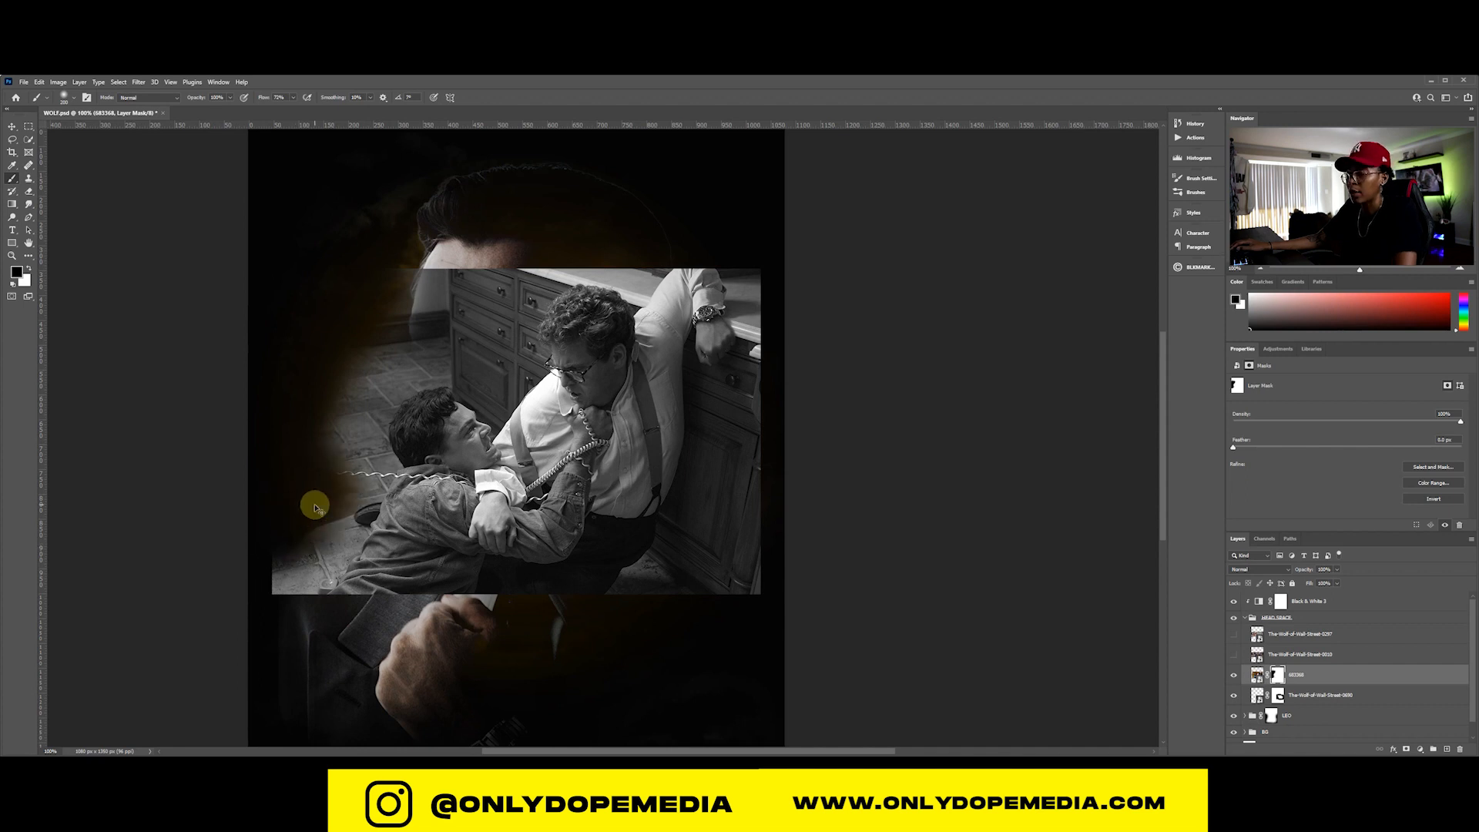
{"action": "key", "text": "ctrl+z"}
Select the two grappling men as the subject of their still and invert the selection
{"action": "left_click", "coordinate": [118, 82]}
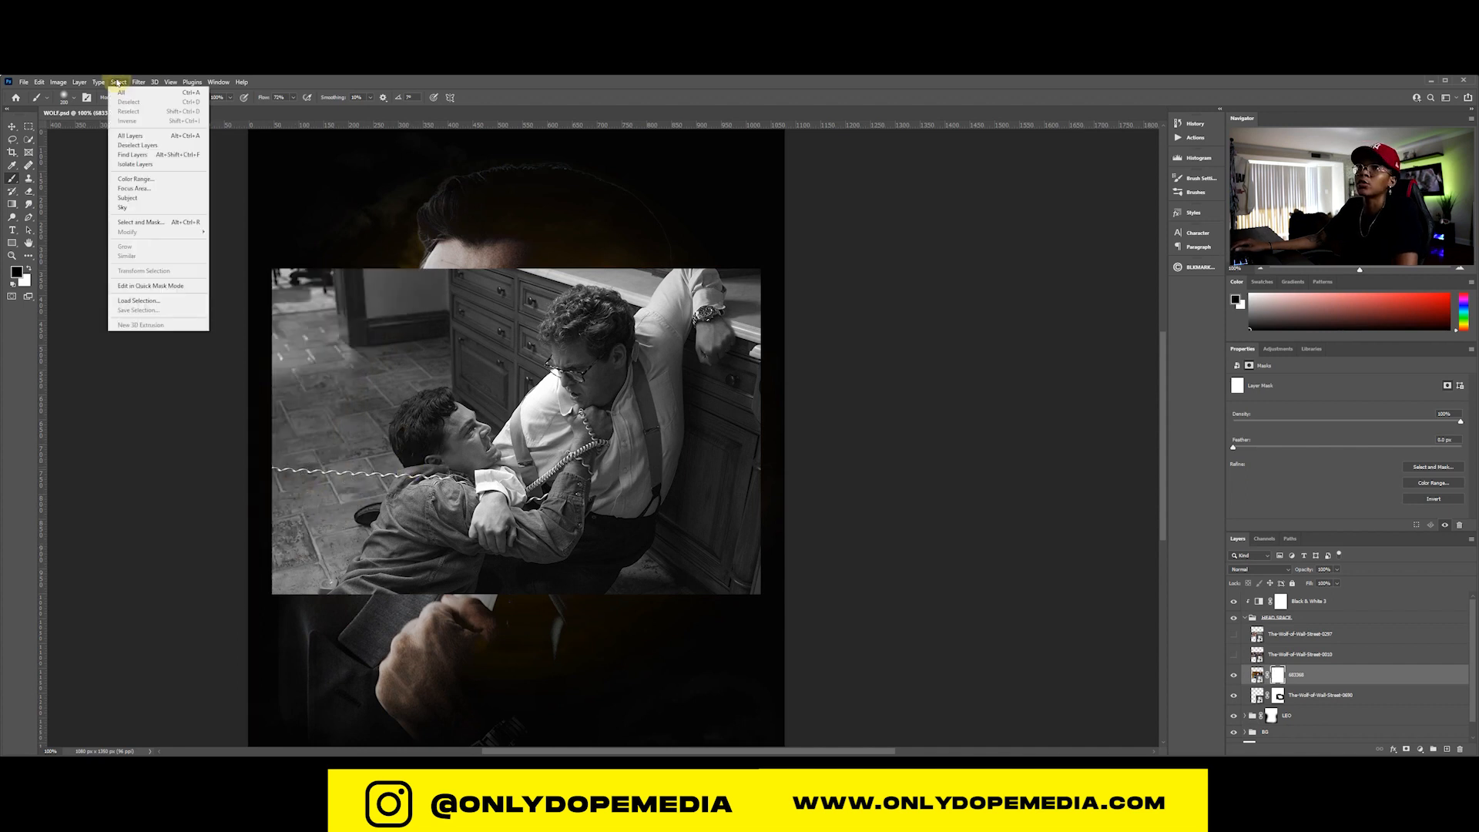
{"action": "left_click", "coordinate": [127, 200]}
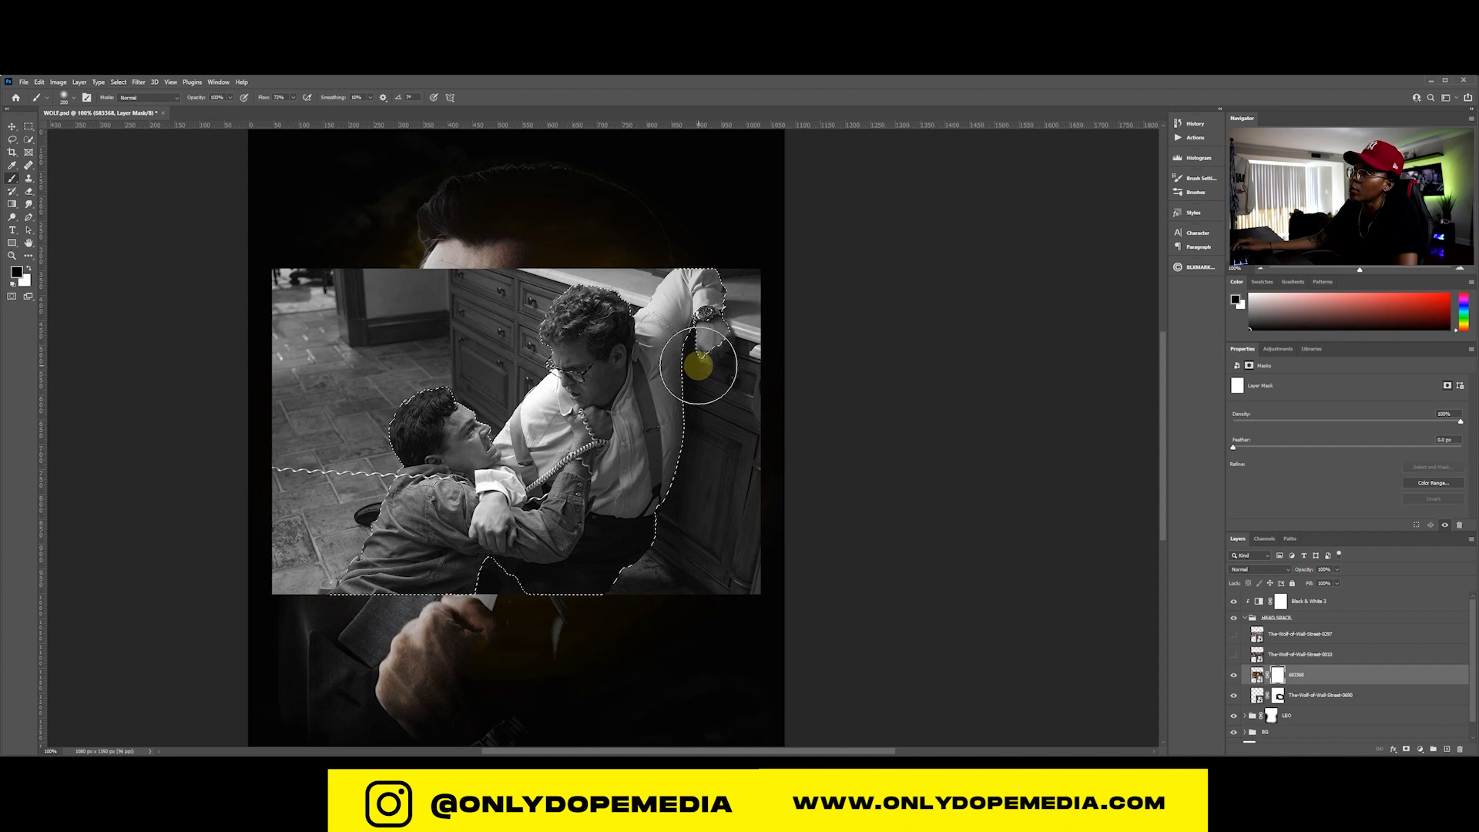
{"action": "left_click", "coordinate": [28, 140]}
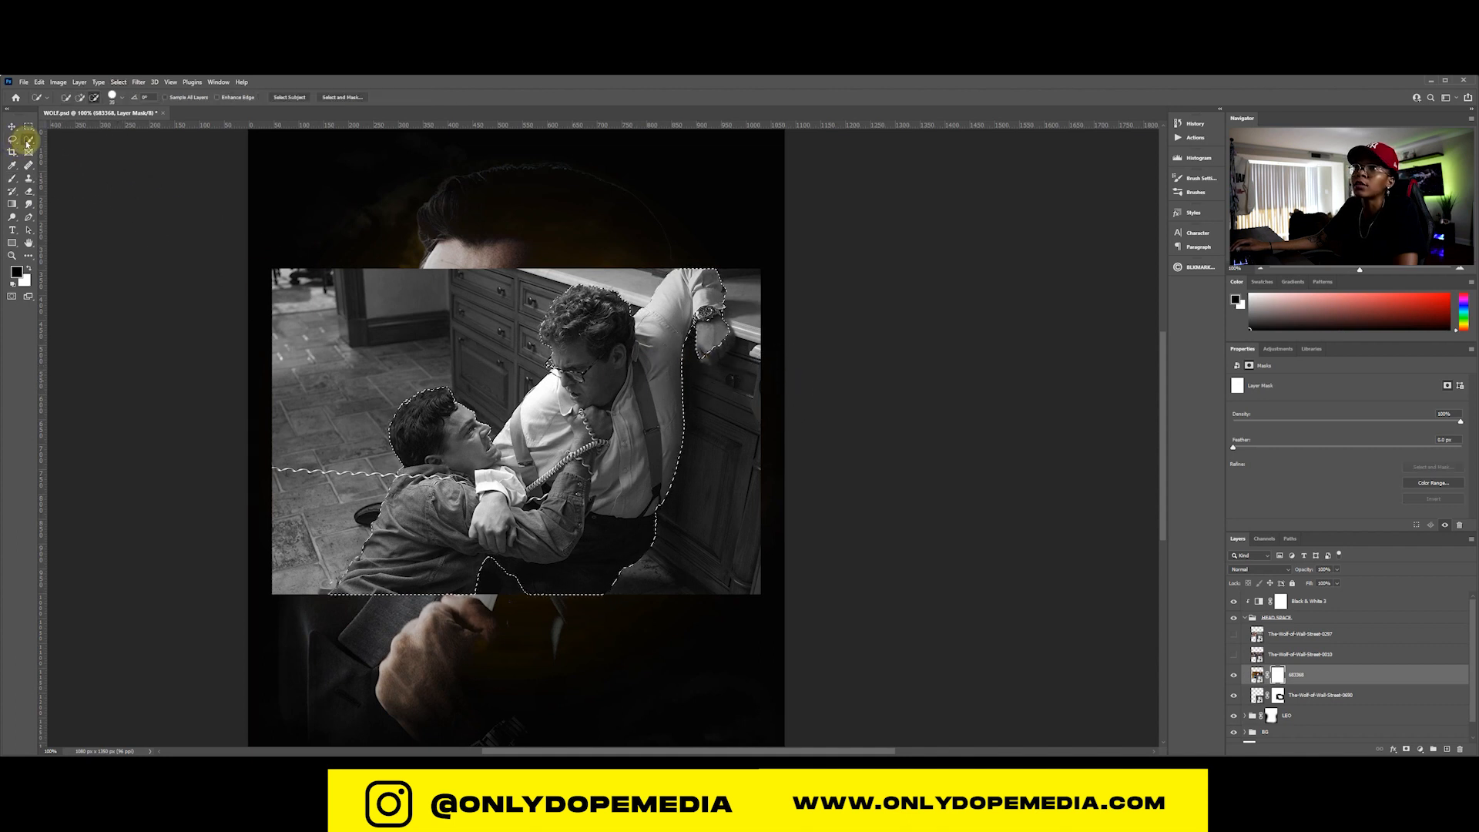
{"action": "left_click", "coordinate": [84, 98]}
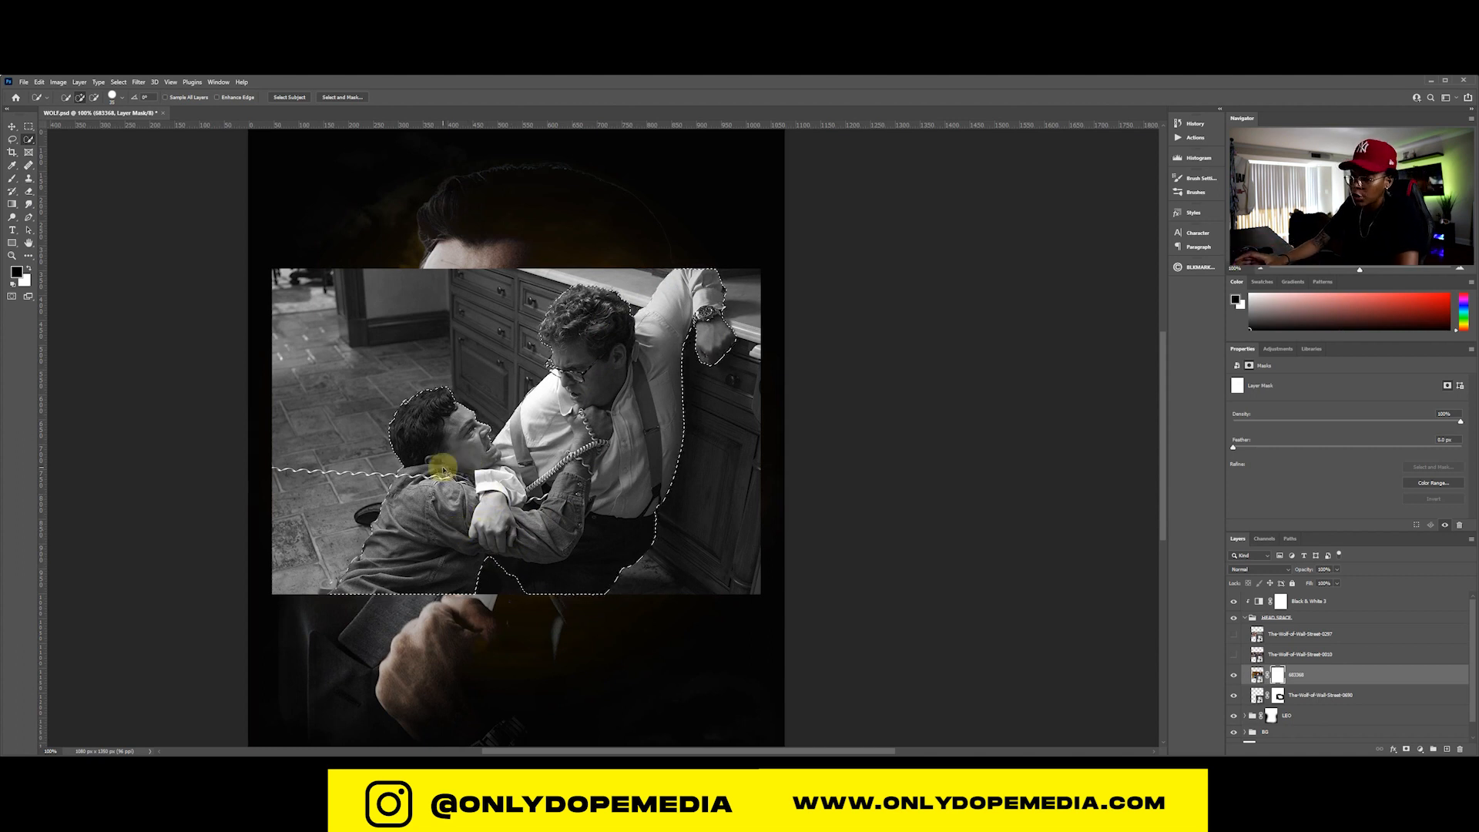
{"action": "key", "text": "ctrl+shift+i"}
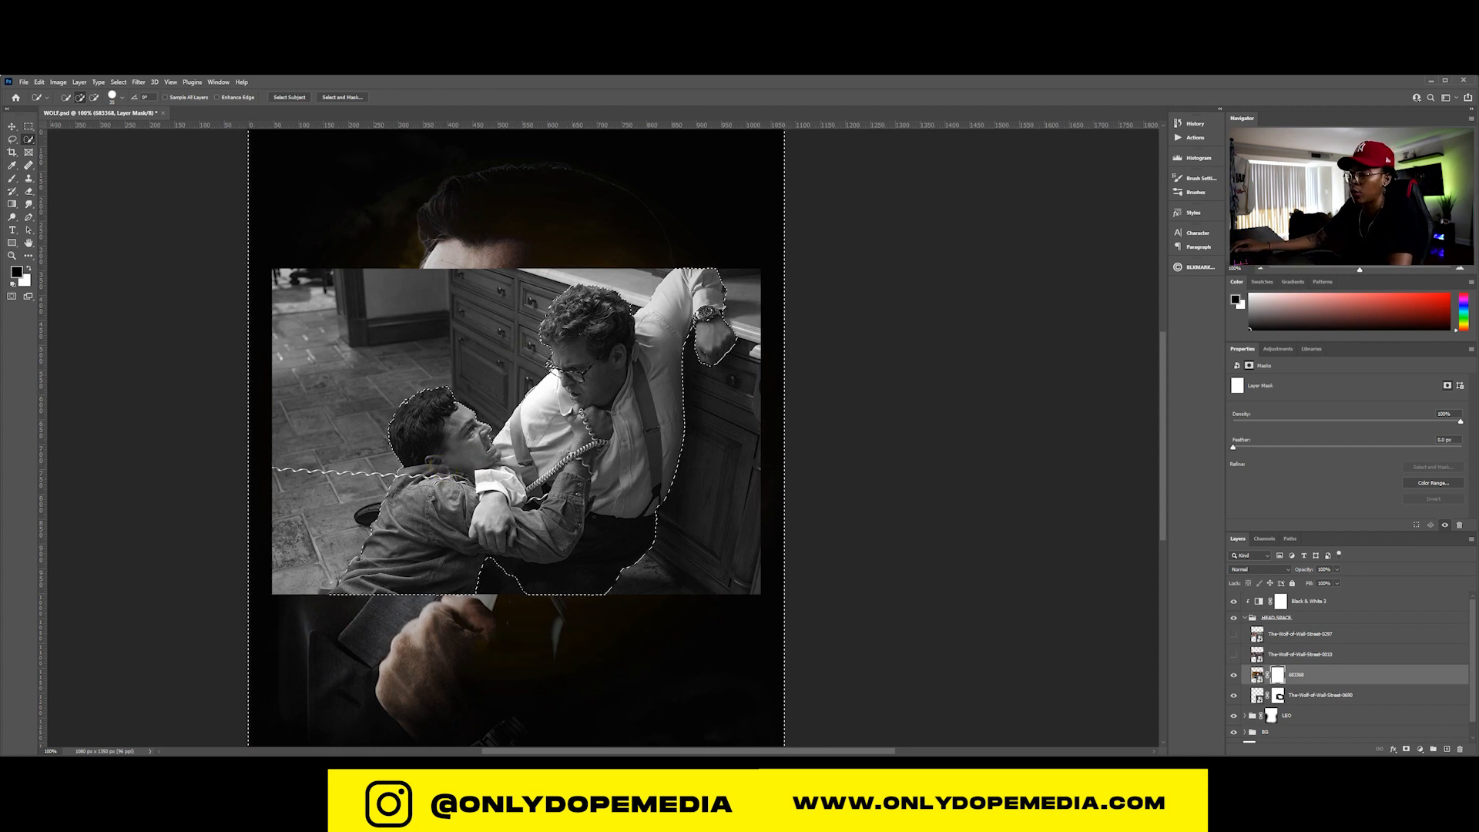
Paint the still's background out in black on its mask within the inverted selection, and deselect
{"action": "key", "text": "b"}
{"action": "left_click", "coordinate": [474, 351]}
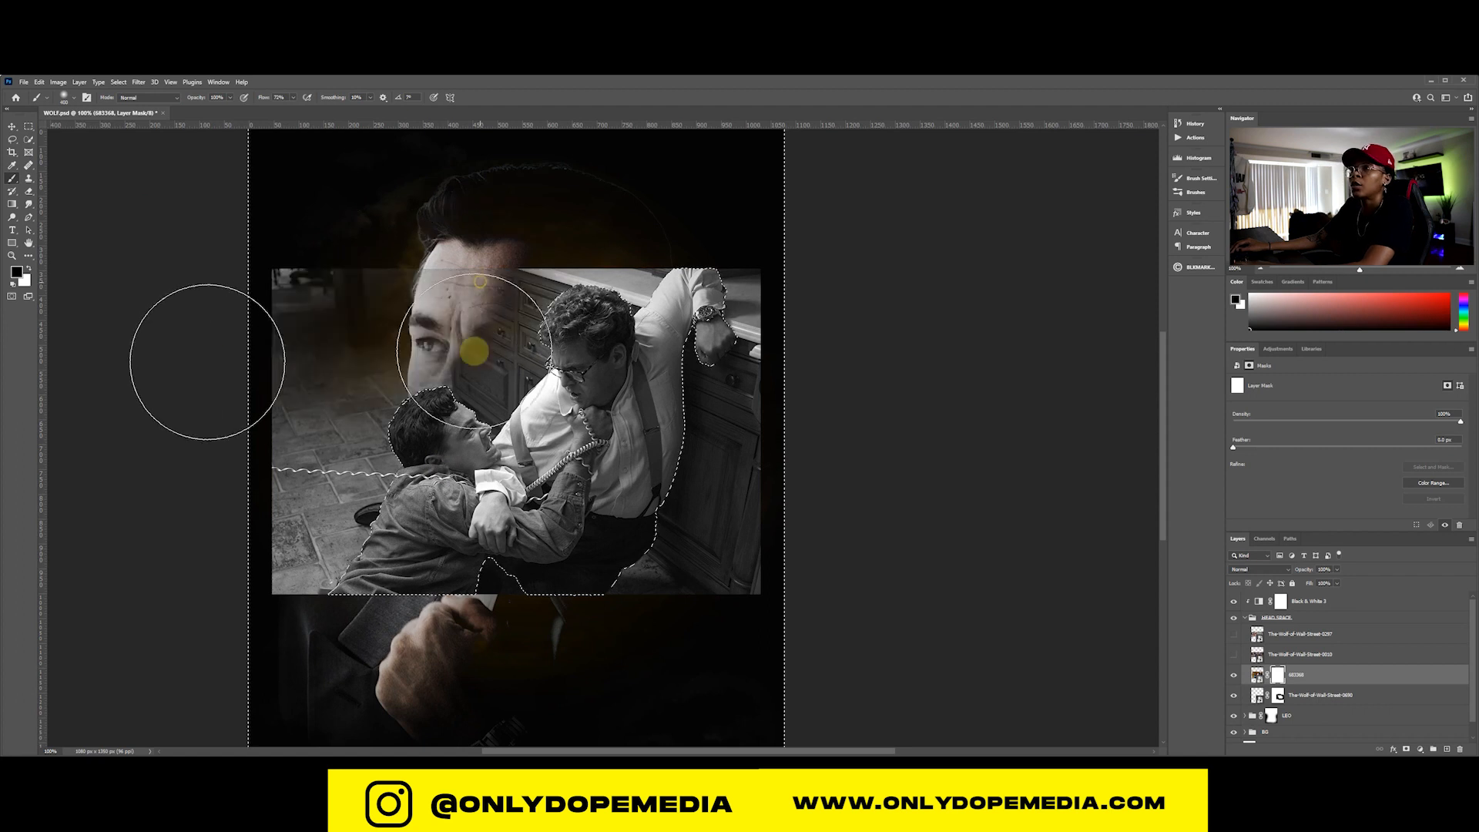
{"action": "mouse_move", "coordinate": [474, 351]}
{"action": "left_mouse_down"}
{"action": "mouse_move", "coordinate": [463, 219]}
{"action": "mouse_move", "coordinate": [157, 353]}
{"action": "mouse_move", "coordinate": [460, 423]}
{"action": "mouse_move", "coordinate": [380, 474]}
{"action": "mouse_move", "coordinate": [313, 583]}
{"action": "mouse_move", "coordinate": [805, 535]}
{"action": "mouse_move", "coordinate": [679, 350]}
{"action": "mouse_move", "coordinate": [633, 337]}
{"action": "mouse_move", "coordinate": [783, 374]}
{"action": "mouse_move", "coordinate": [422, 554]}
{"action": "mouse_move", "coordinate": [575, 581]}
{"action": "mouse_move", "coordinate": [406, 549]}
{"action": "mouse_move", "coordinate": [240, 560]}
{"action": "mouse_move", "coordinate": [551, 482]}
{"action": "left_mouse_up"}
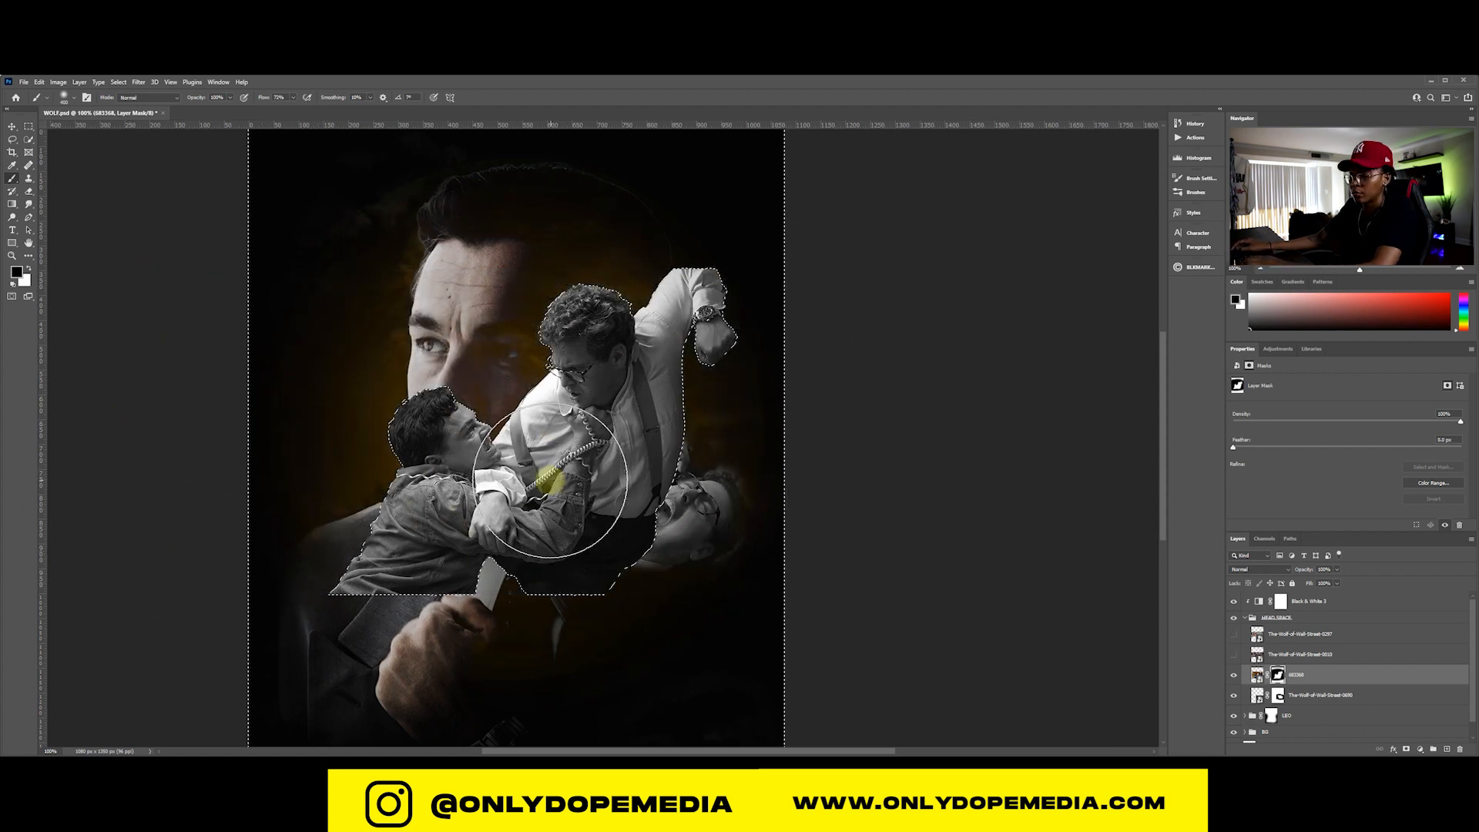
{"action": "key", "text": "ctrl+d"}
Scale the masked two-men still down proportionally to just over half its size and place it over the open-mouthed man's lower part
{"action": "key", "text": "ctrl+t"}
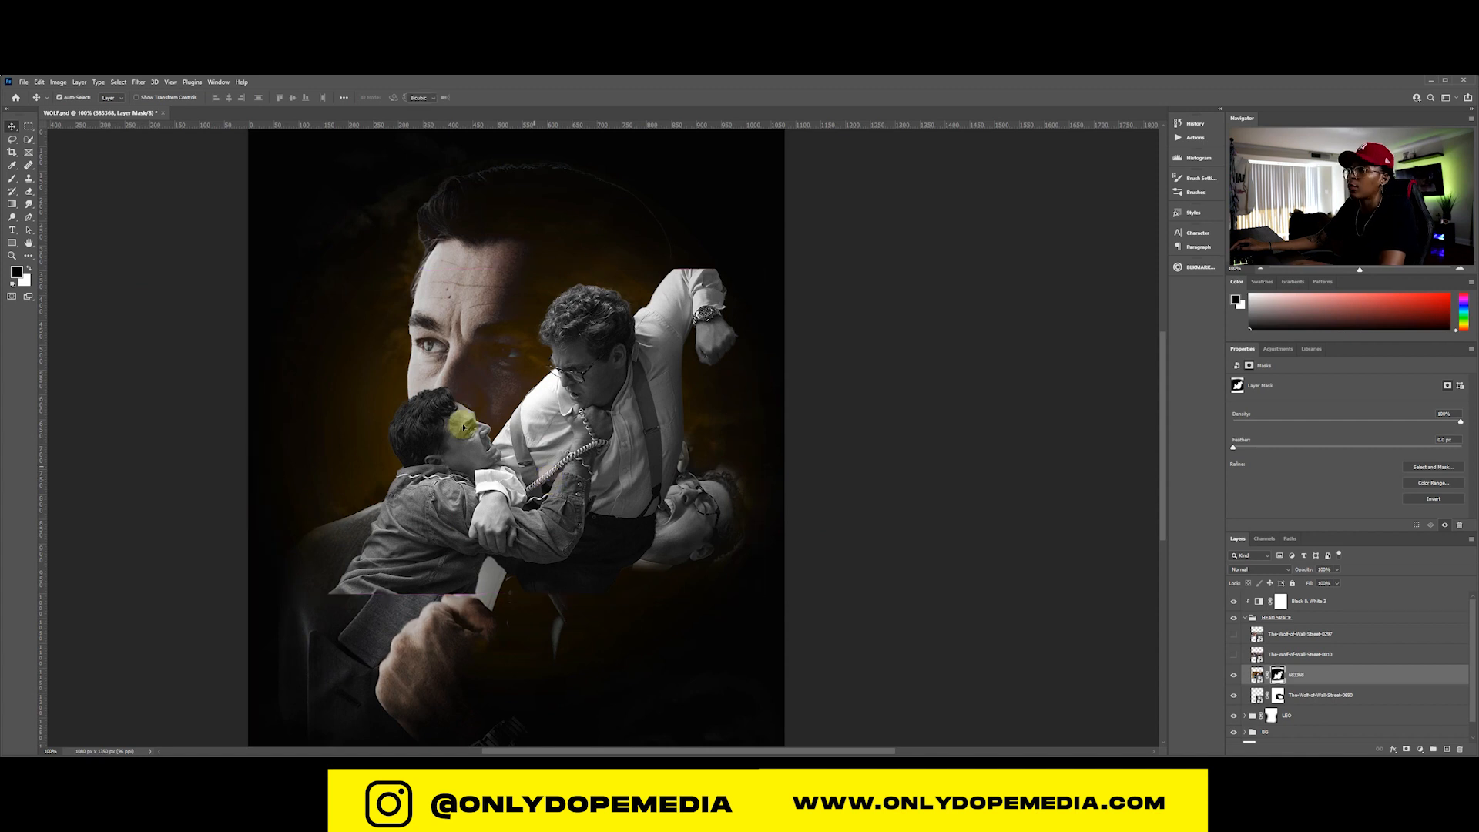
{"action": "left_click_drag", "start_coordinate": [273, 269], "coordinate": [483, 409]}
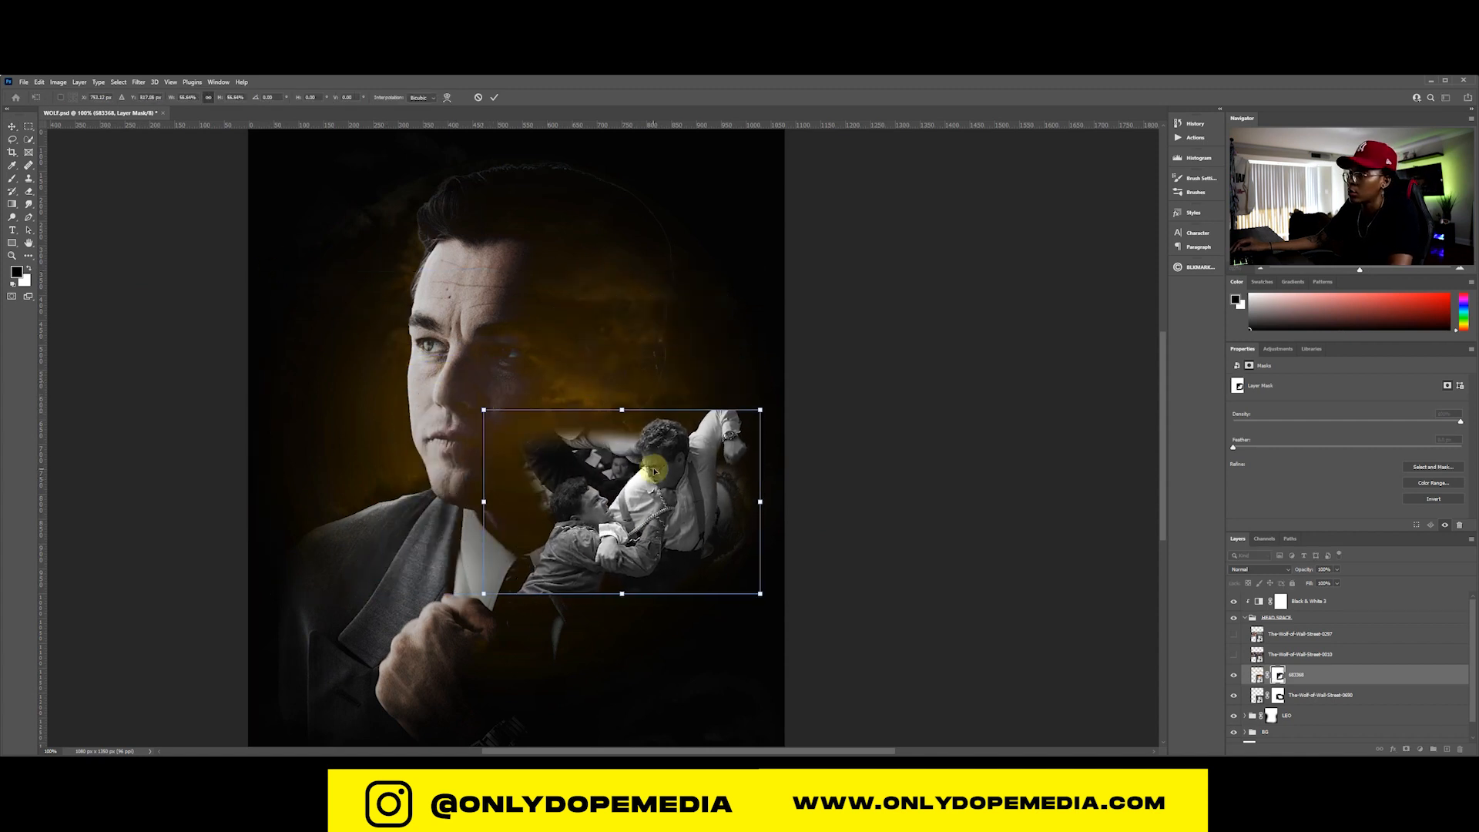
{"action": "left_click_drag", "start_coordinate": [651, 454], "coordinate": [691, 547]}
{"action": "key", "text": "Return"}
{"action": "scroll", "coordinate": [683, 530], "scroll_direction": "down", "scroll_amount": 1}
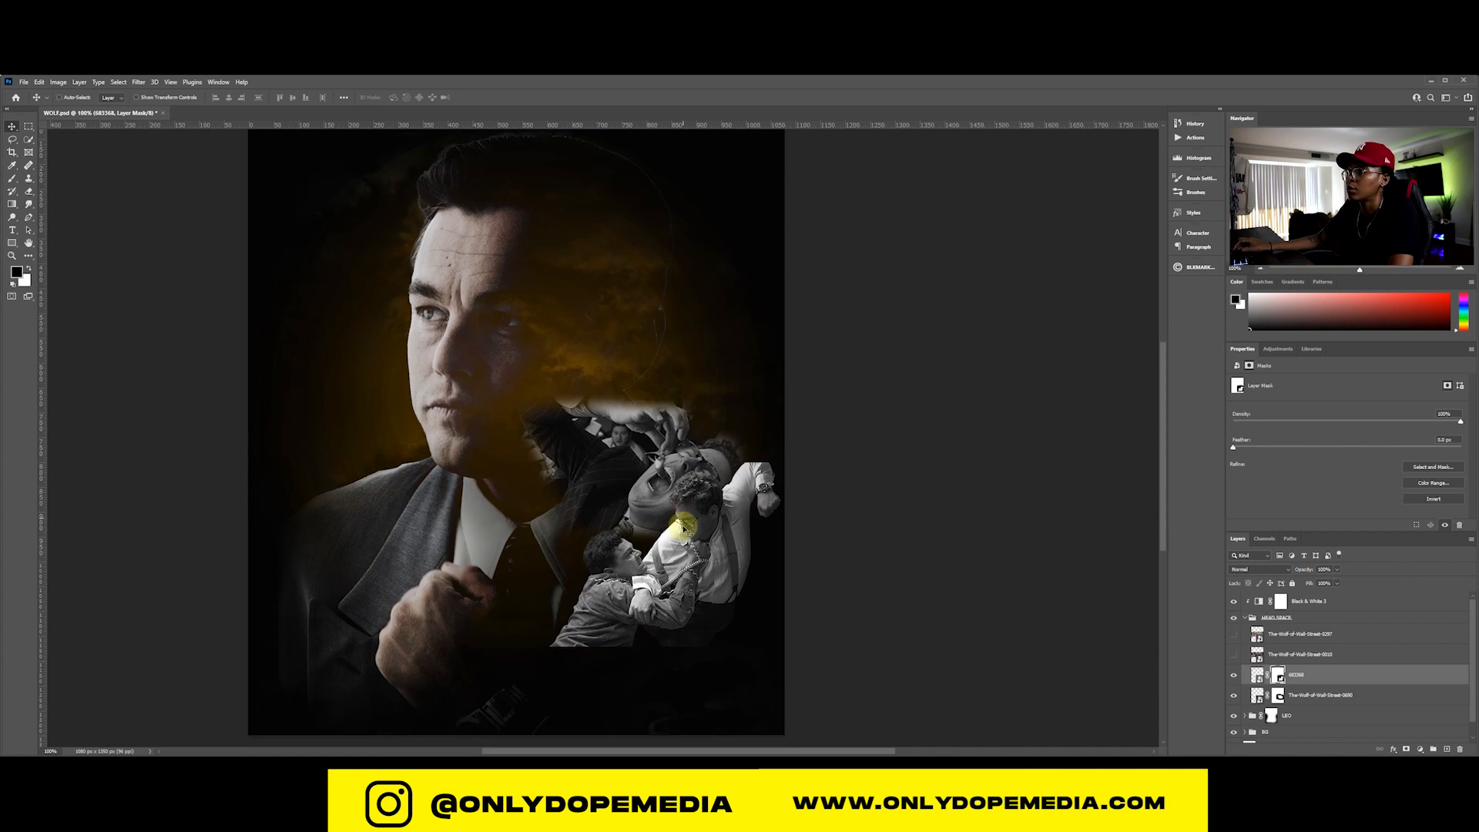
{"action": "scroll", "coordinate": [683, 530], "scroll_direction": "up", "scroll_amount": 1}
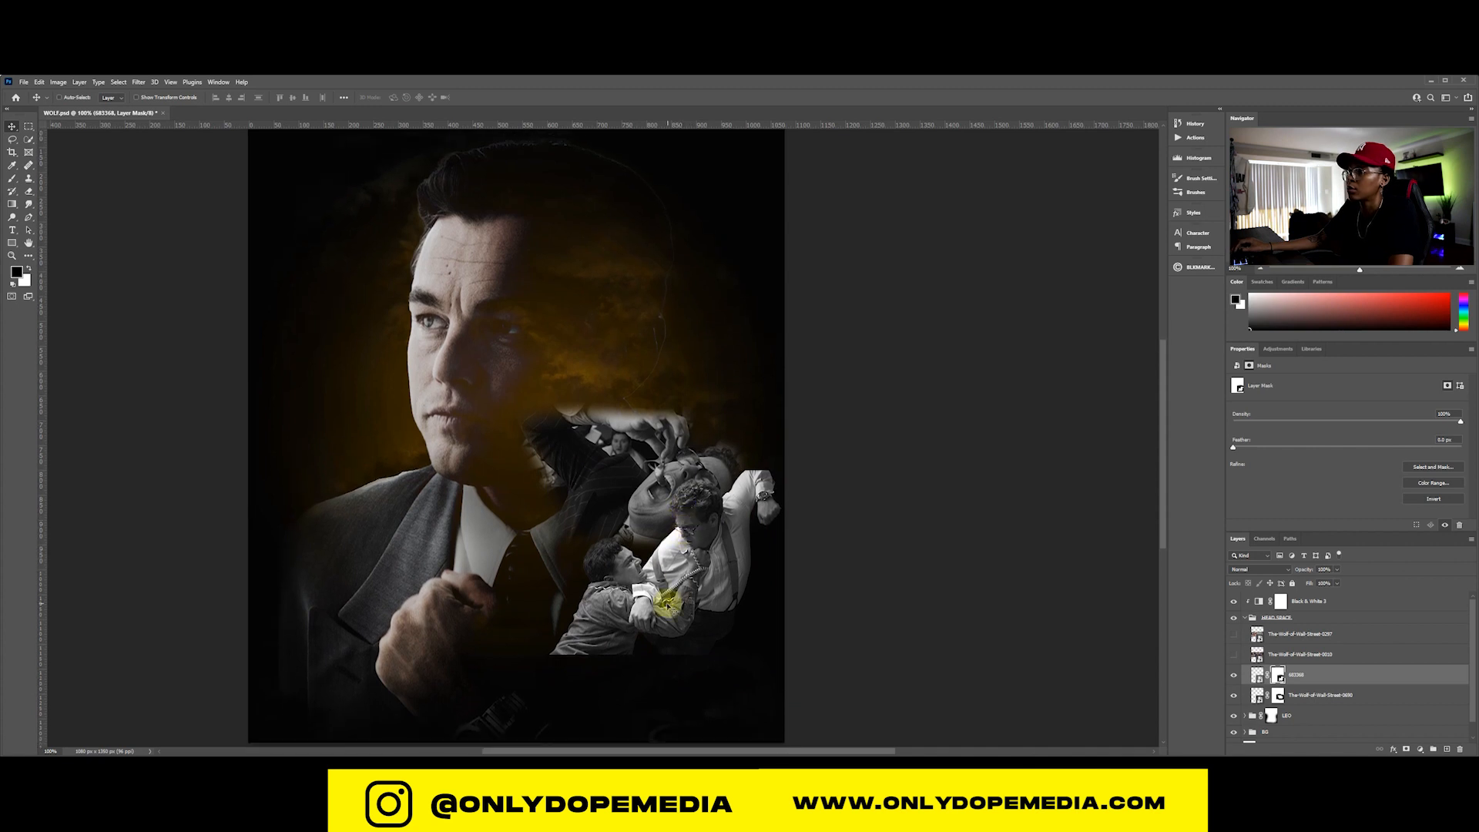
{"action": "left_click_drag", "start_coordinate": [667, 604], "coordinate": [666, 593]}
Fade the lower edge of the two-men still with a smaller soft black brush, save, and nudge the still slightly down
{"action": "key", "text": "b"}
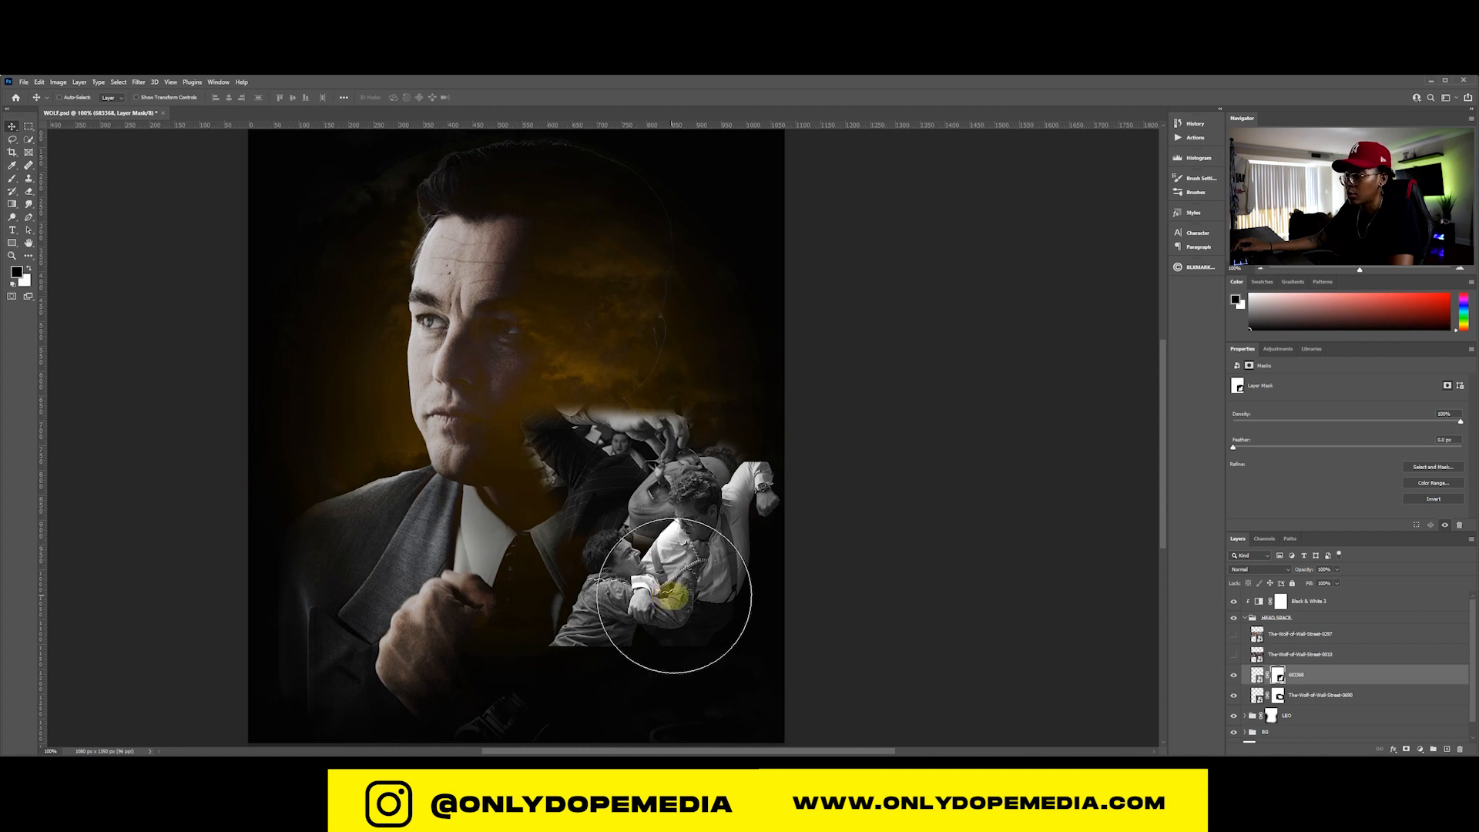
{"action": "key", "text": "bracketleft"}
{"action": "key", "text": "bracketleft"}
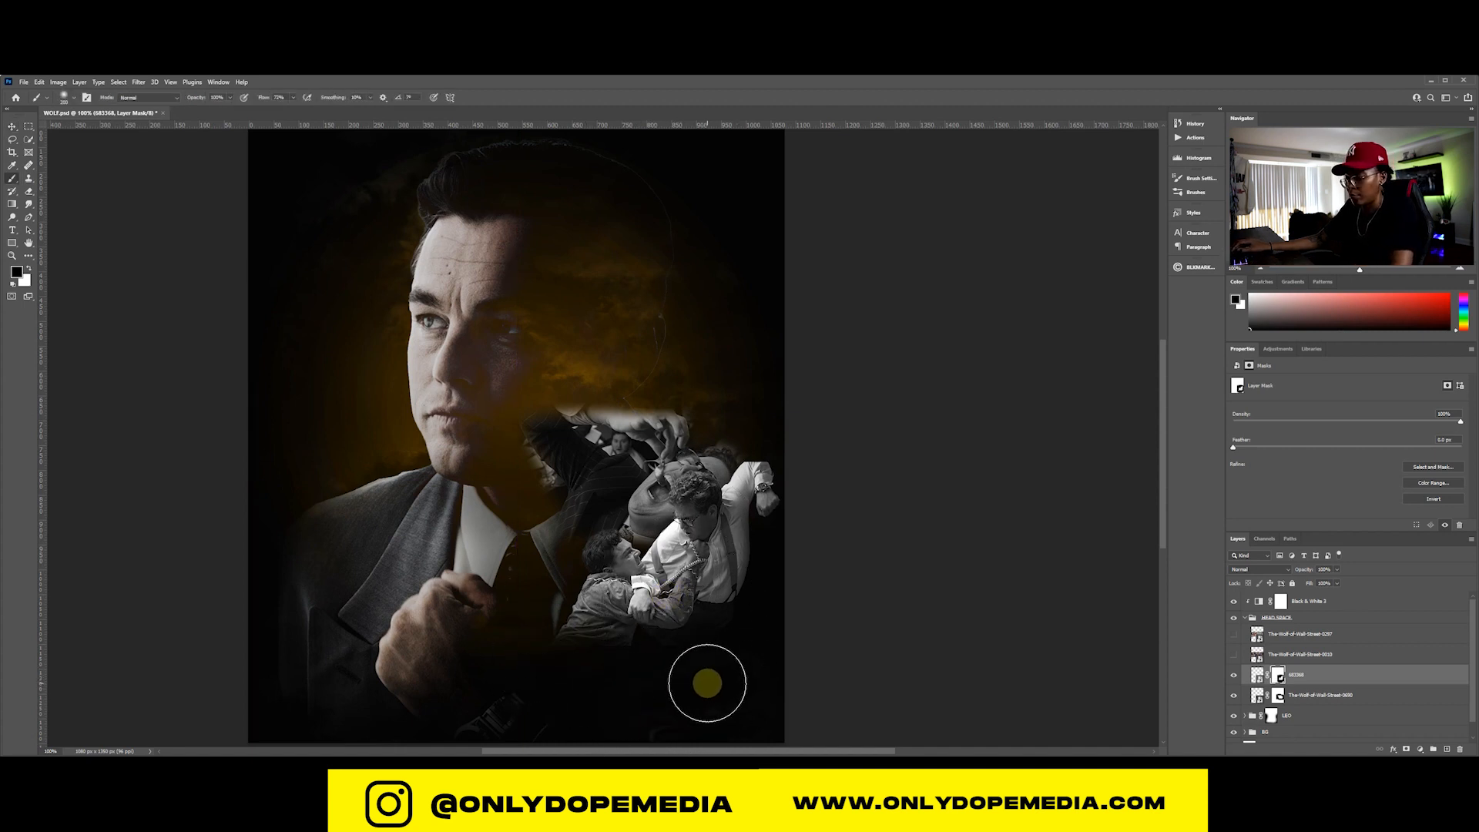
{"action": "key", "text": "ctrl"}
{"action": "key", "text": "ctrl+s"}
{"action": "left_click_drag", "start_coordinate": [715, 562], "coordinate": [717, 571]}
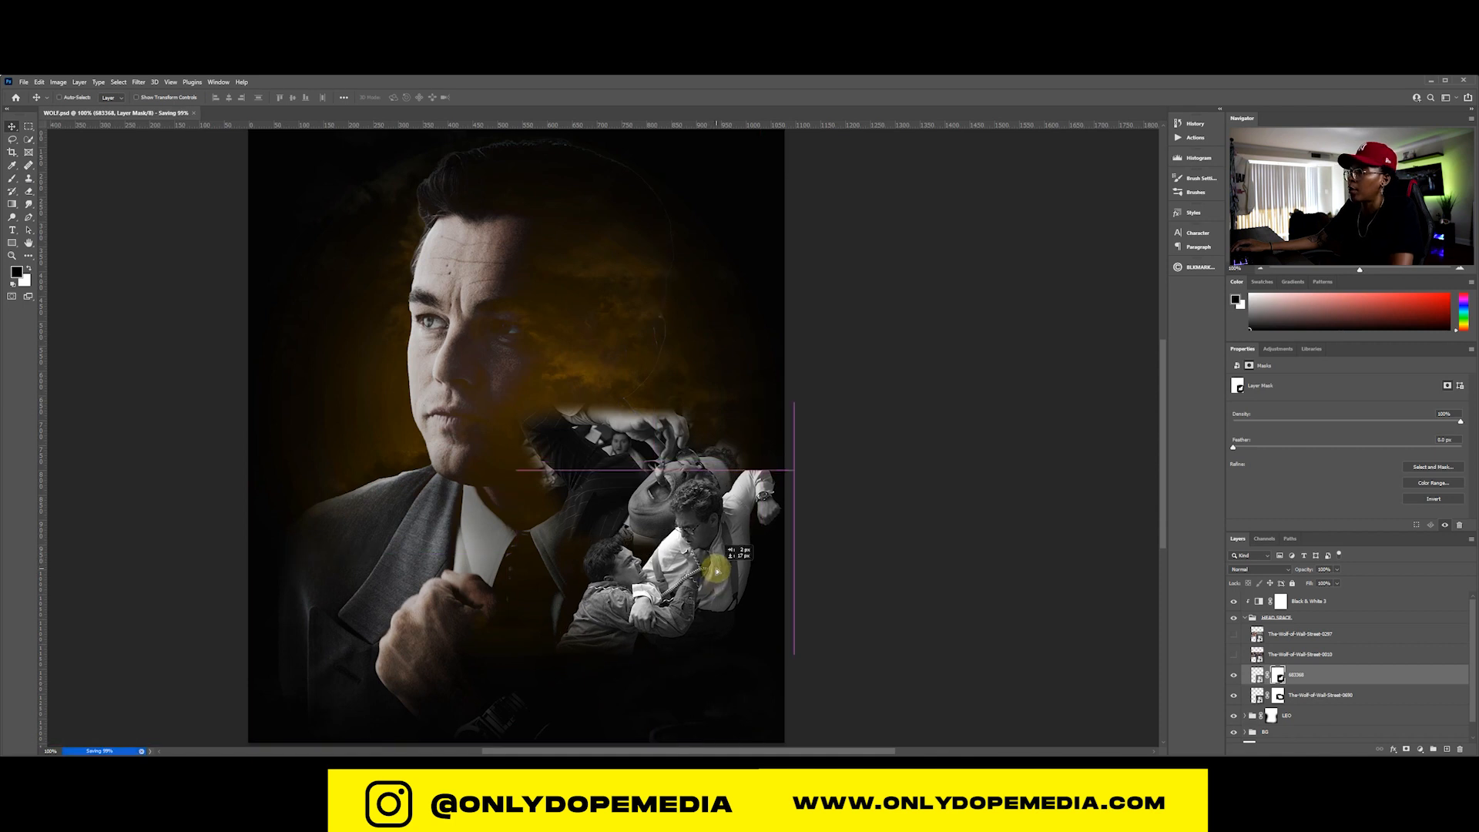
Rotate the open-mouthed man still counterclockwise and shift it so his face sits above the two grappling men
{"action": "left_click", "coordinate": [1356, 696]}
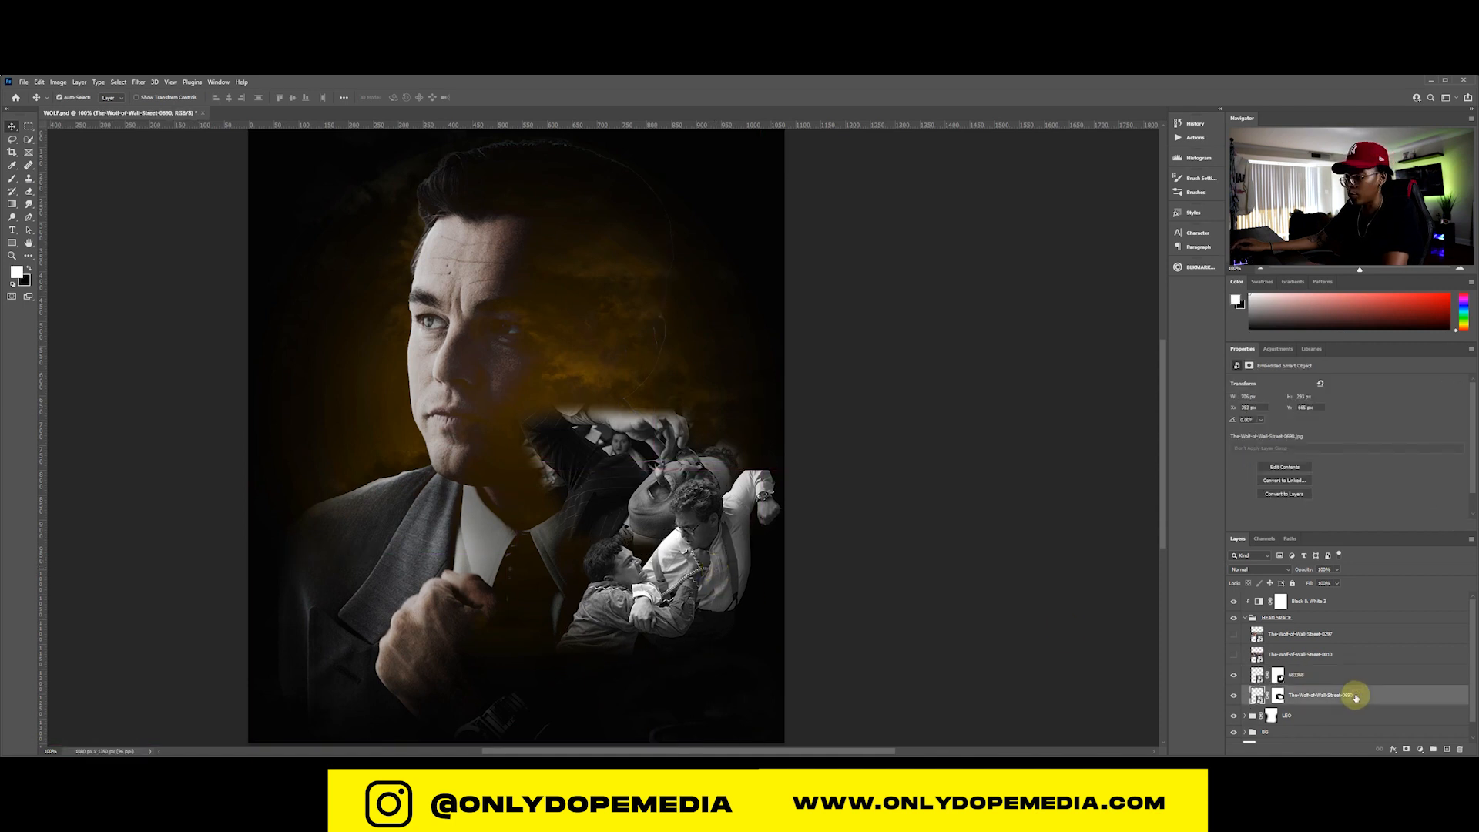
{"action": "key", "text": "ctrl+t"}
{"action": "left_click_drag", "start_coordinate": [809, 491], "coordinate": [762, 448]}
{"action": "key", "text": "Return"}
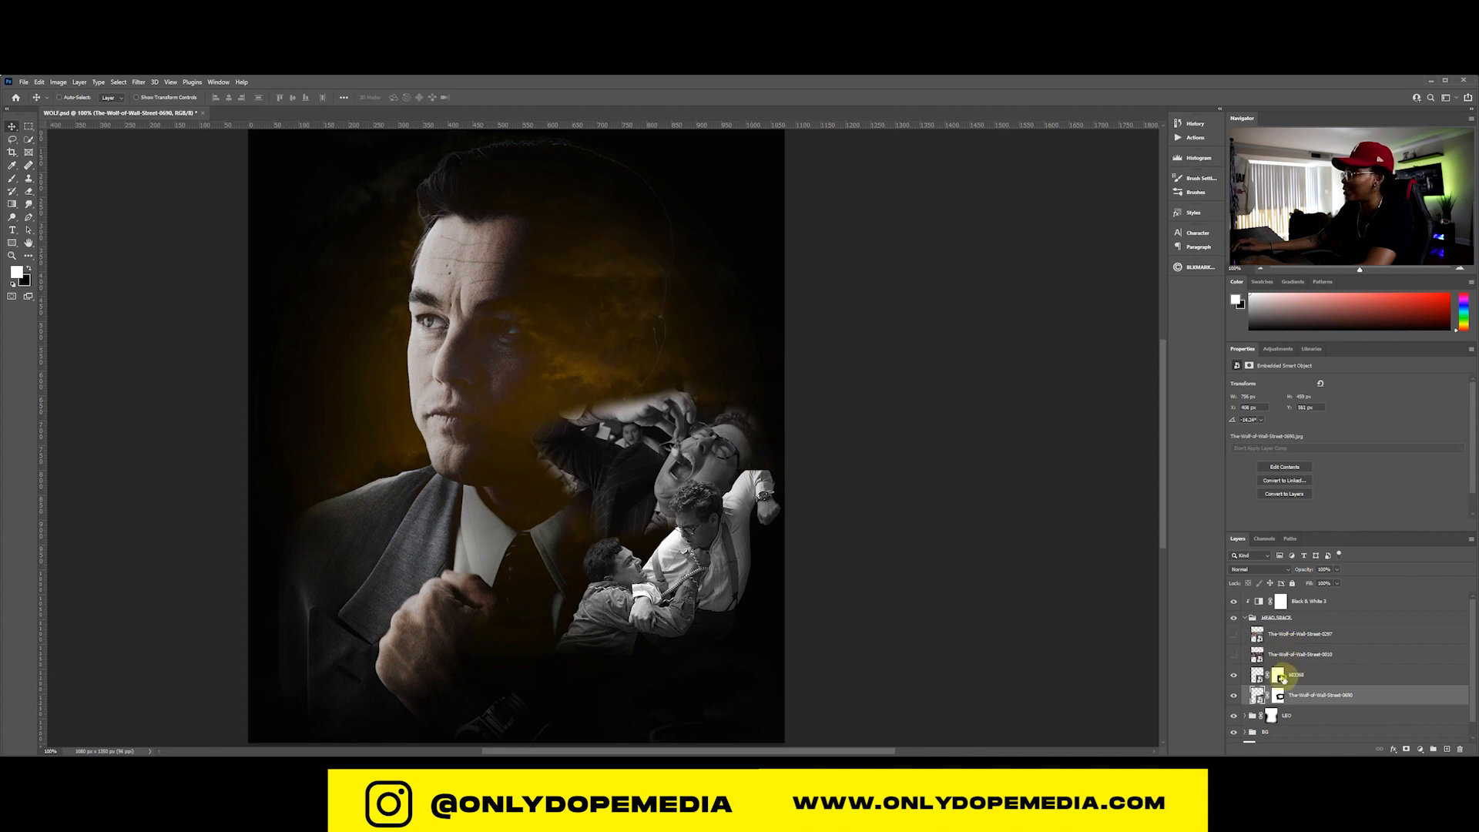
Soften the cut-off elbow at the top of the two-men still on its mask with a smaller black brush, and save
{"action": "left_click", "coordinate": [1280, 677]}
{"action": "key", "text": "b"}
{"action": "key", "text": "x"}
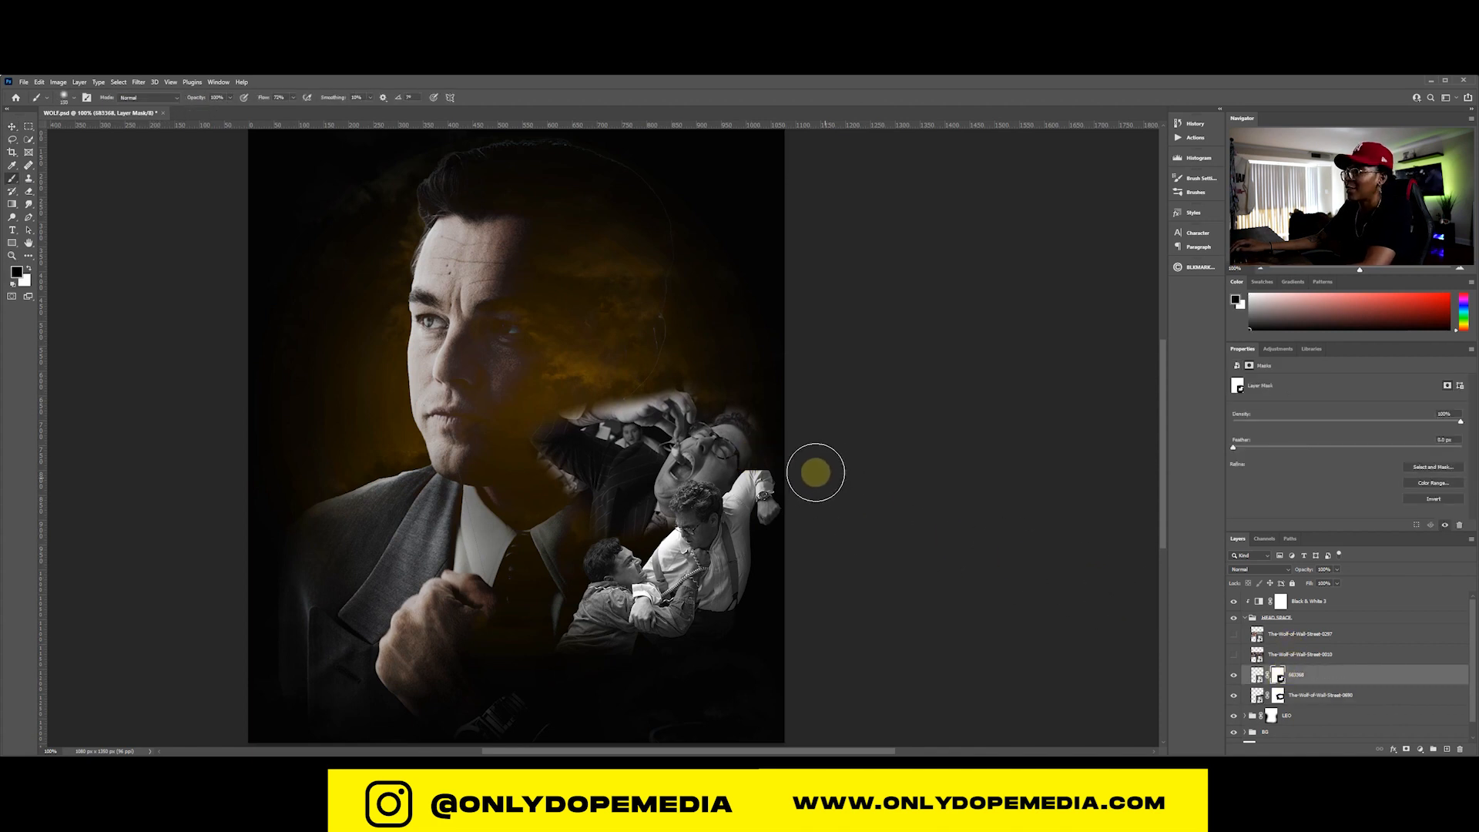
{"action": "key", "text": "bracketleft"}
{"action": "key", "text": "bracketleft"}
{"action": "key", "text": "bracketleft"}
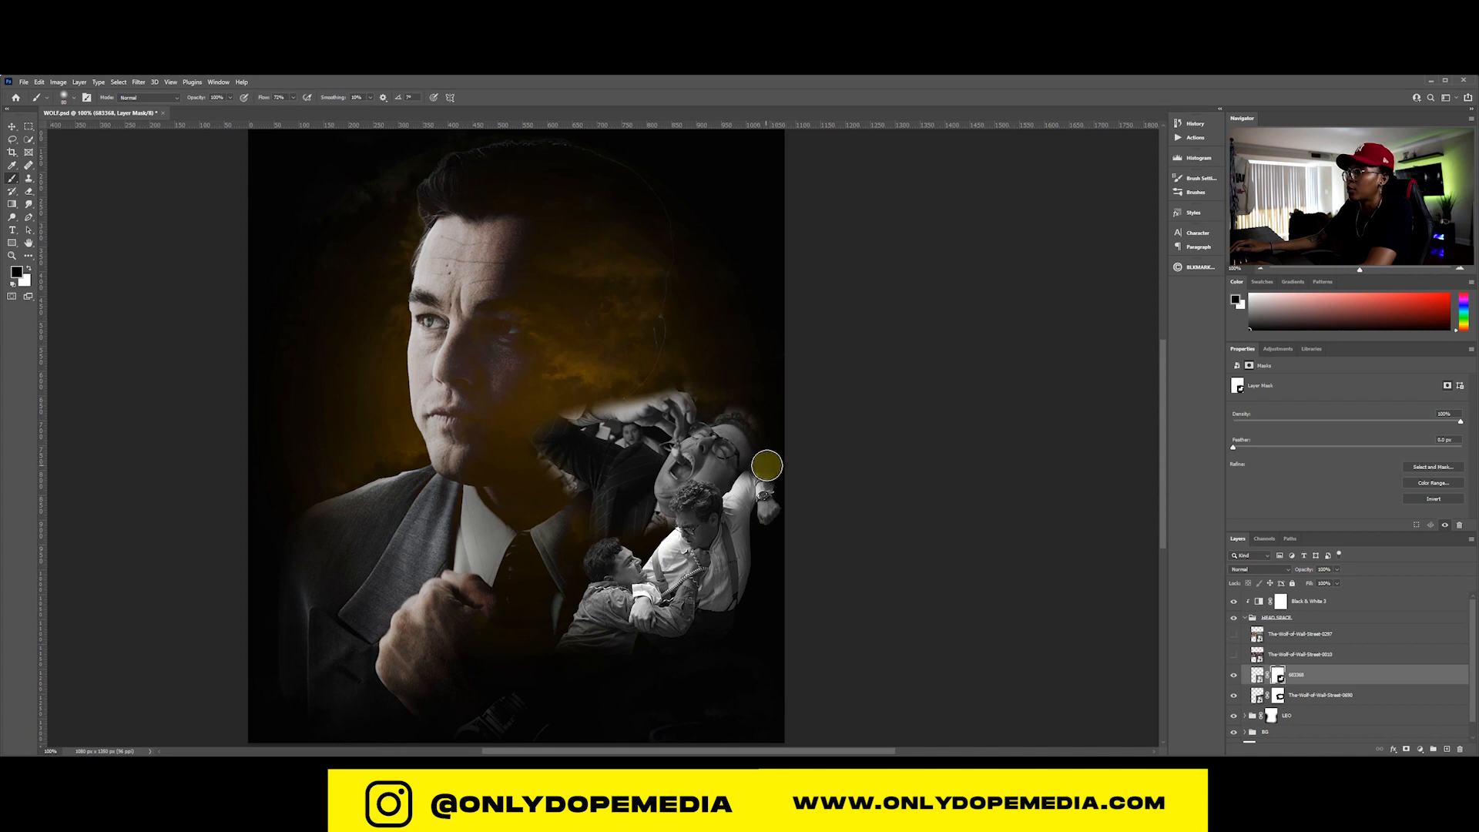
{"action": "key", "text": "ctrl+s"}
{"action": "key", "text": "v"}
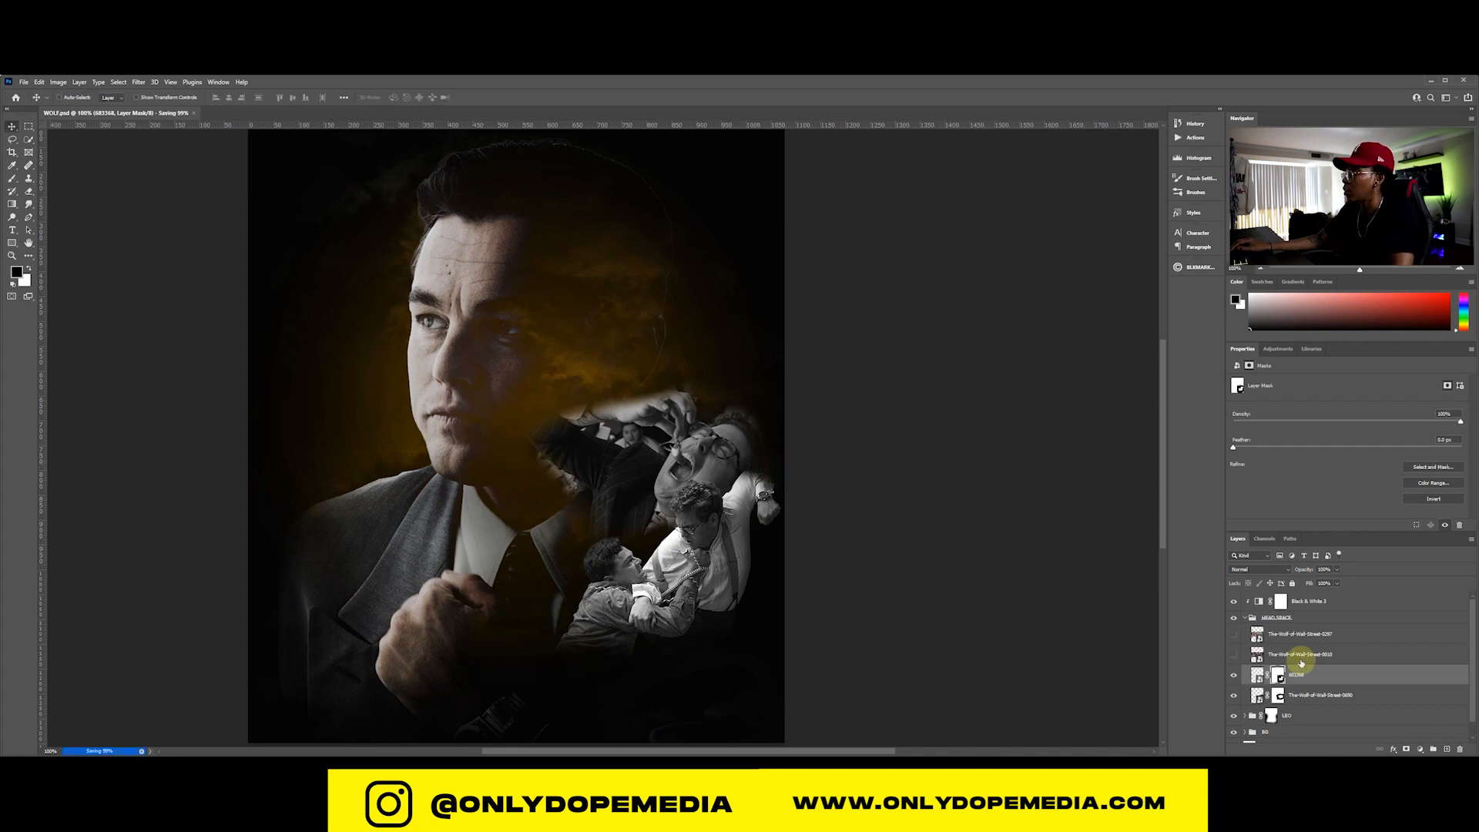
Preview the cheering office crowd still and the pool party still one at a time
{"action": "left_click", "coordinate": [1233, 654]}
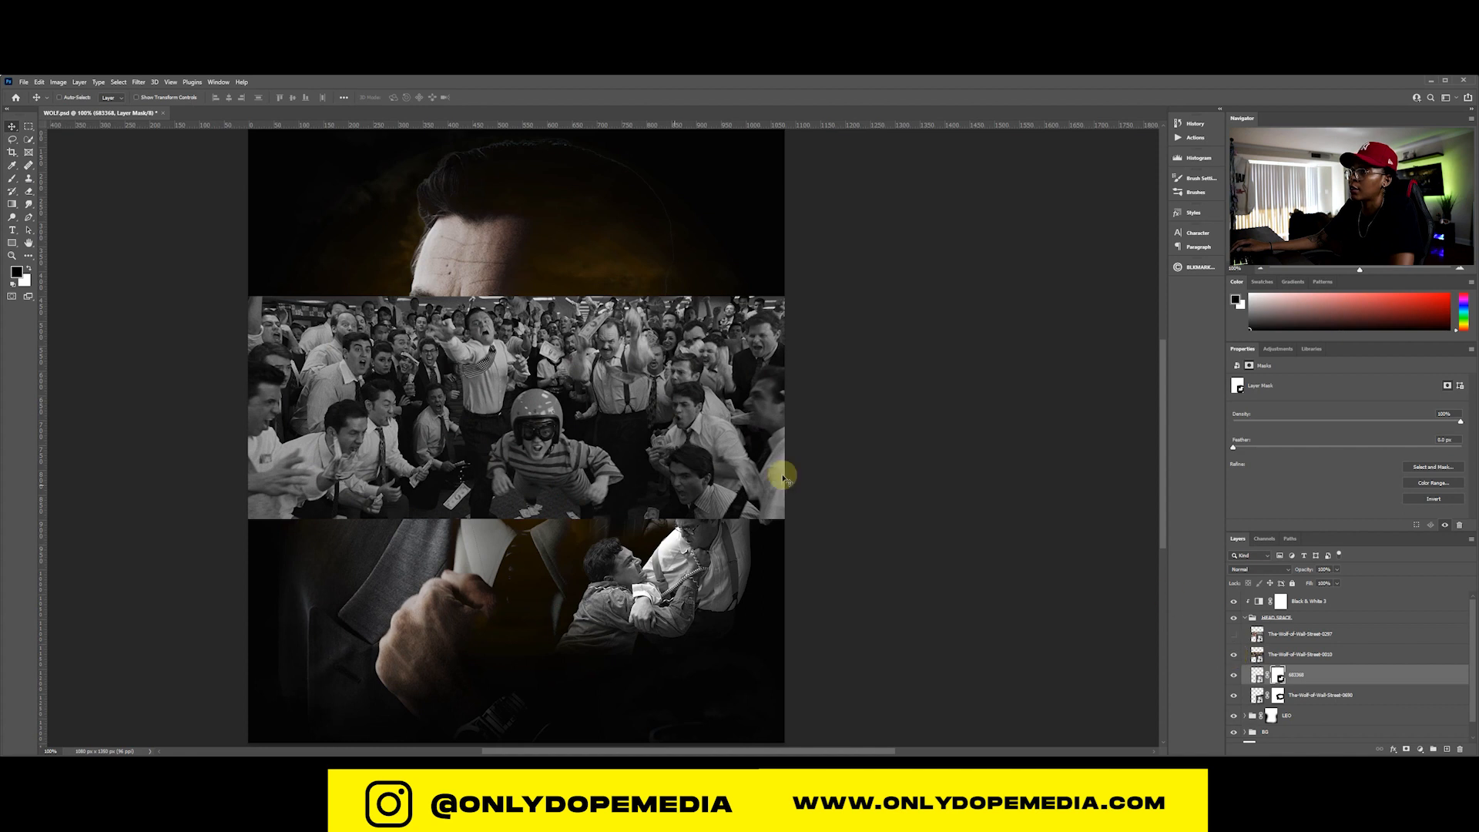
{"action": "left_click", "coordinate": [1235, 654]}
{"action": "left_click", "coordinate": [1234, 637]}
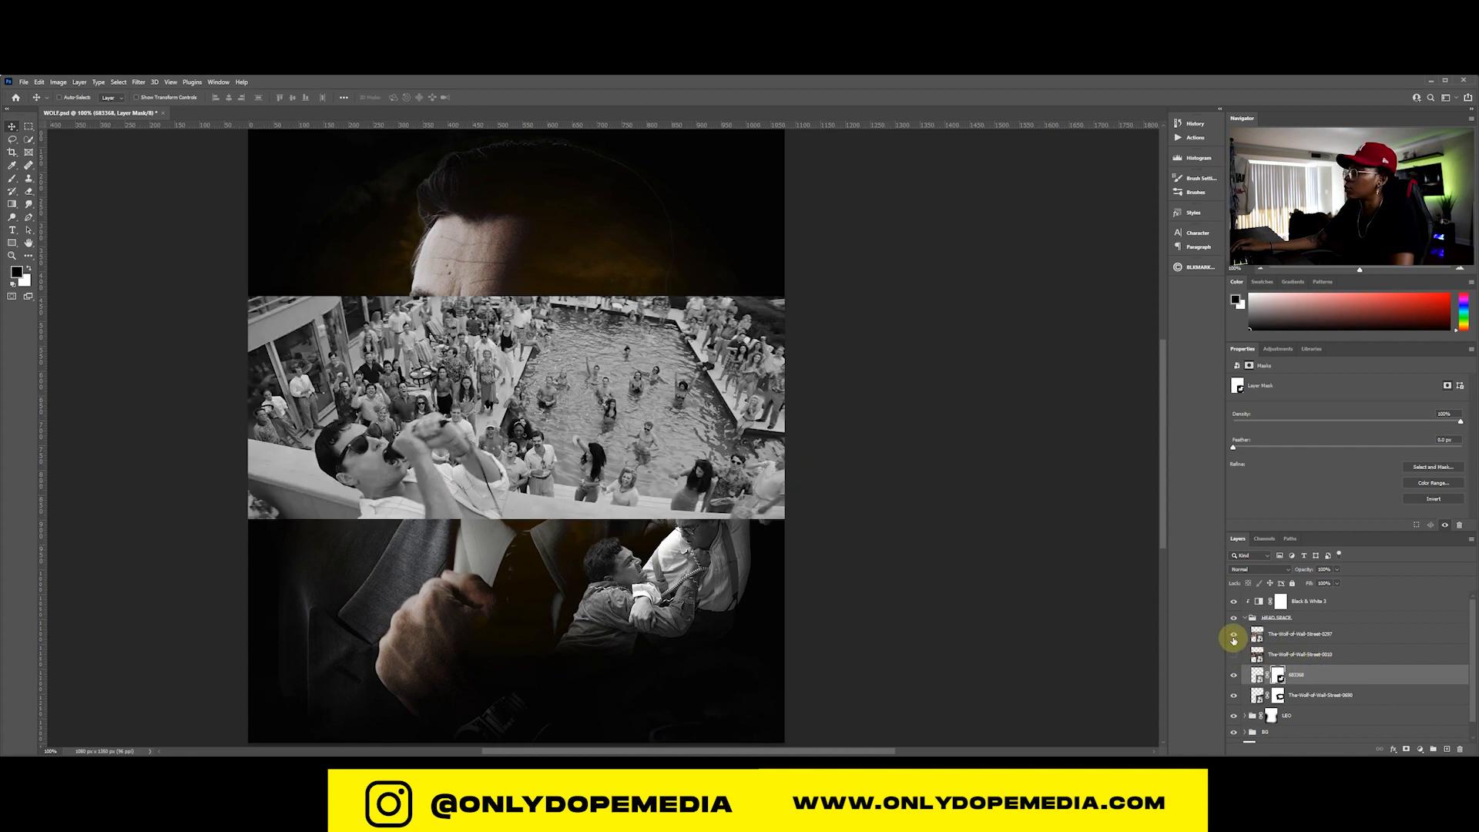
{"action": "left_click", "coordinate": [1233, 637]}
Show the cheering office crowd still and move its layer beneath the other stills in the group
{"action": "left_click", "coordinate": [1234, 654]}
{"action": "left_click", "coordinate": [1320, 654]}
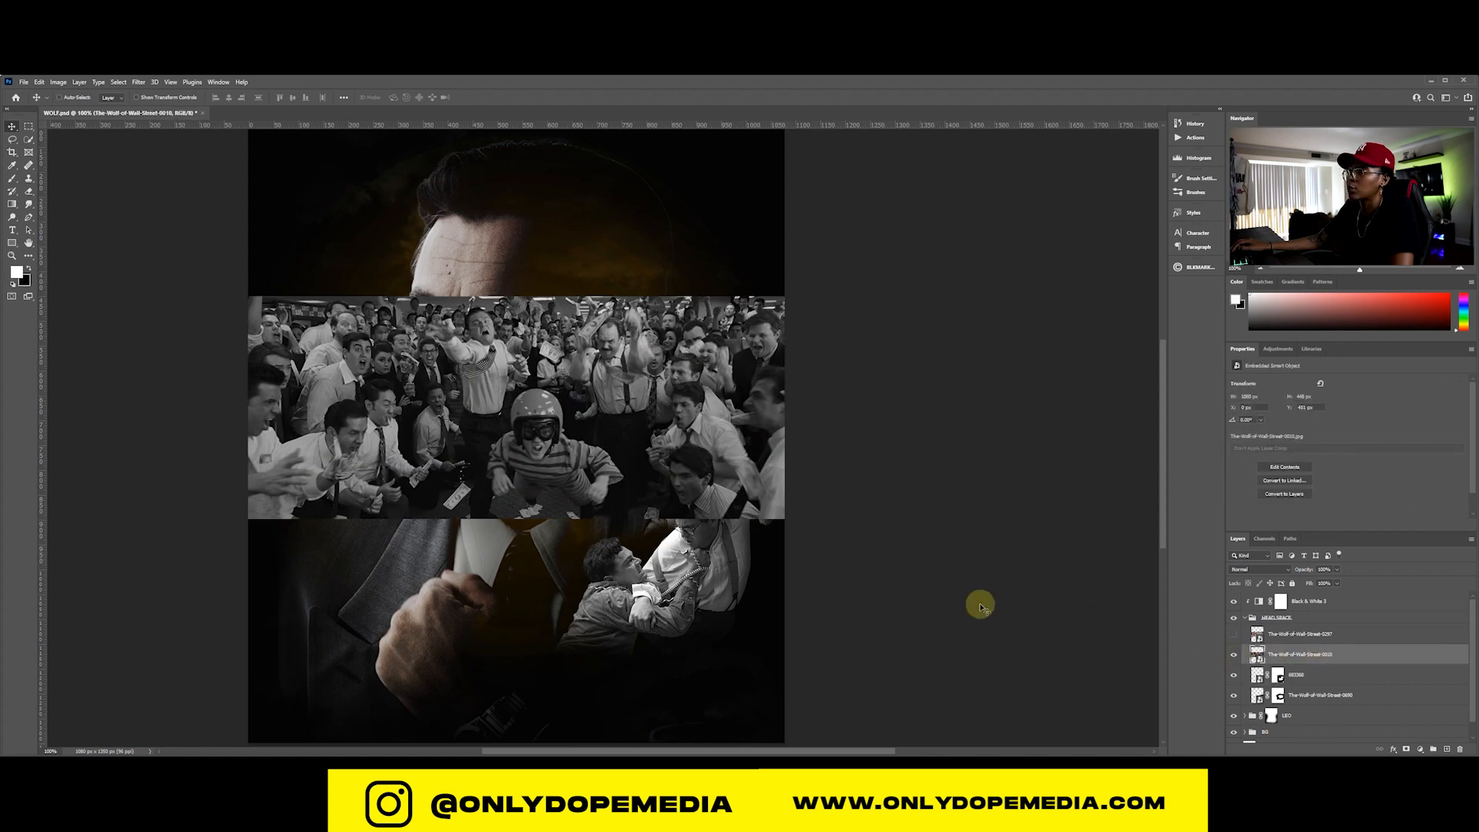
{"action": "left_click_drag", "start_coordinate": [1321, 655], "coordinate": [1302, 704]}
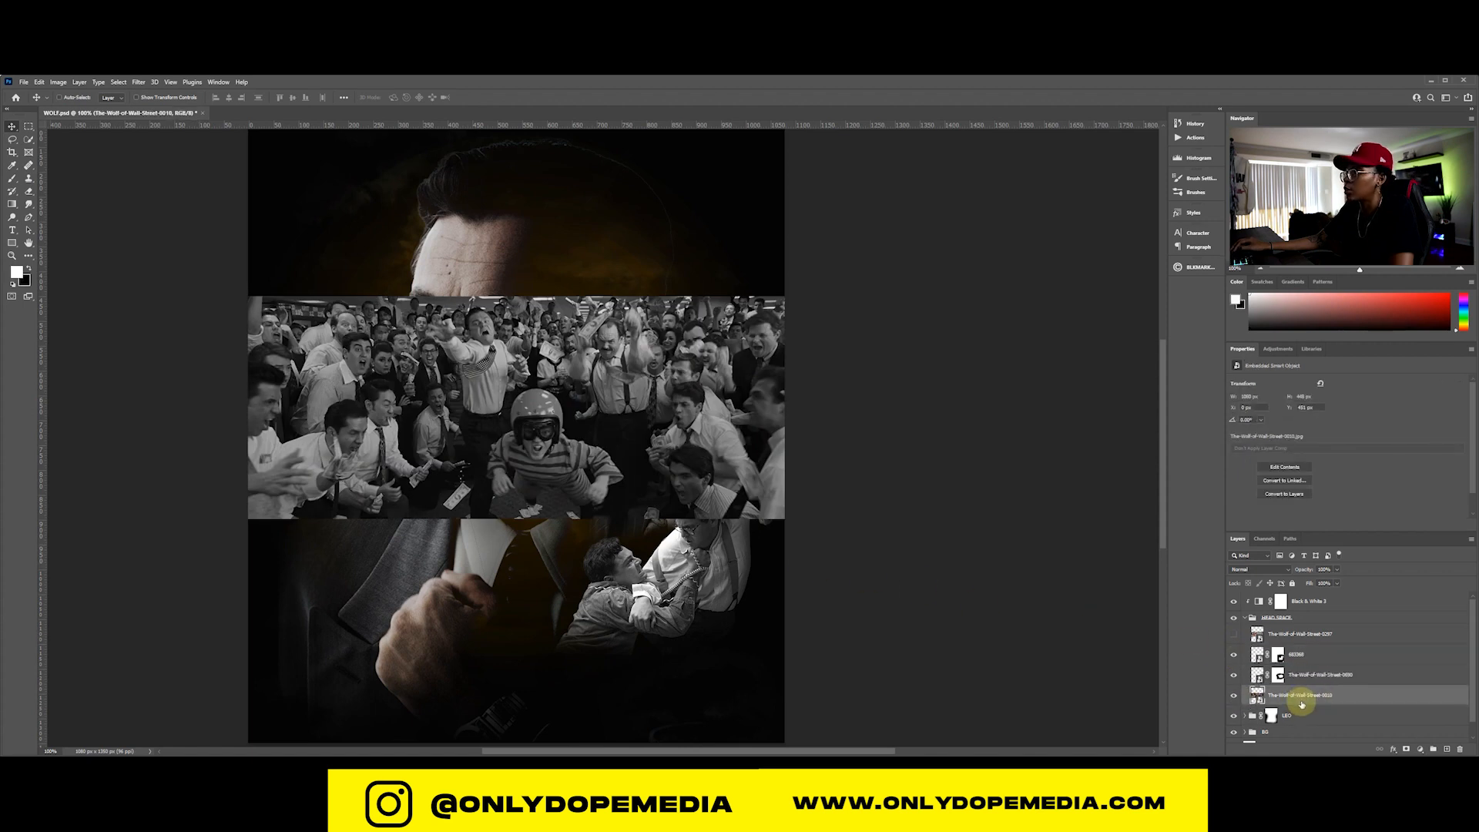
Scale the office crowd still down proportionally to about three quarters and move it behind the open-mouthed man, running past the poster's right edge
{"action": "key", "text": "ctrl+t"}
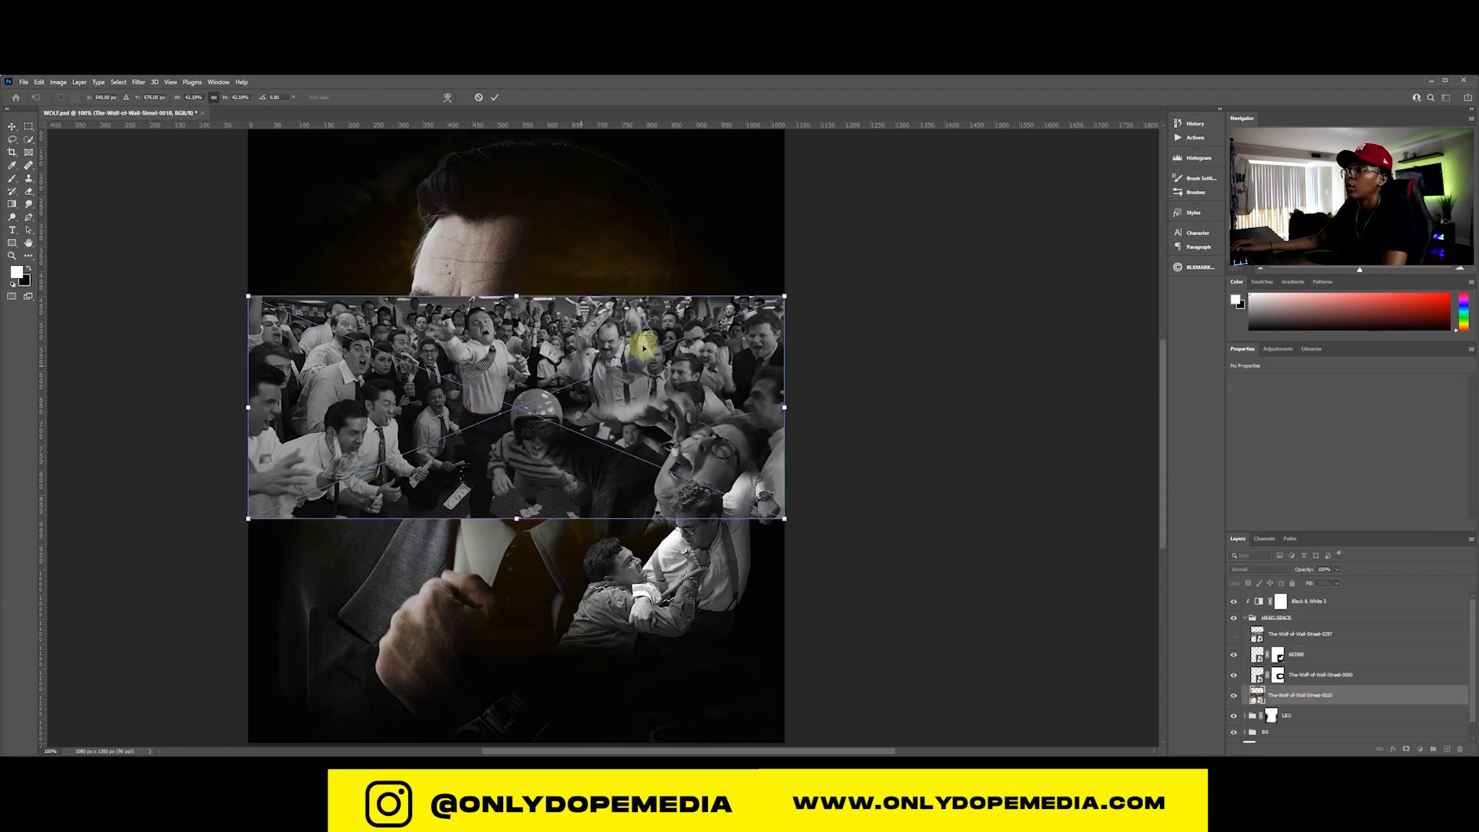
{"action": "left_click_drag", "start_coordinate": [786, 412], "coordinate": [641, 407]}
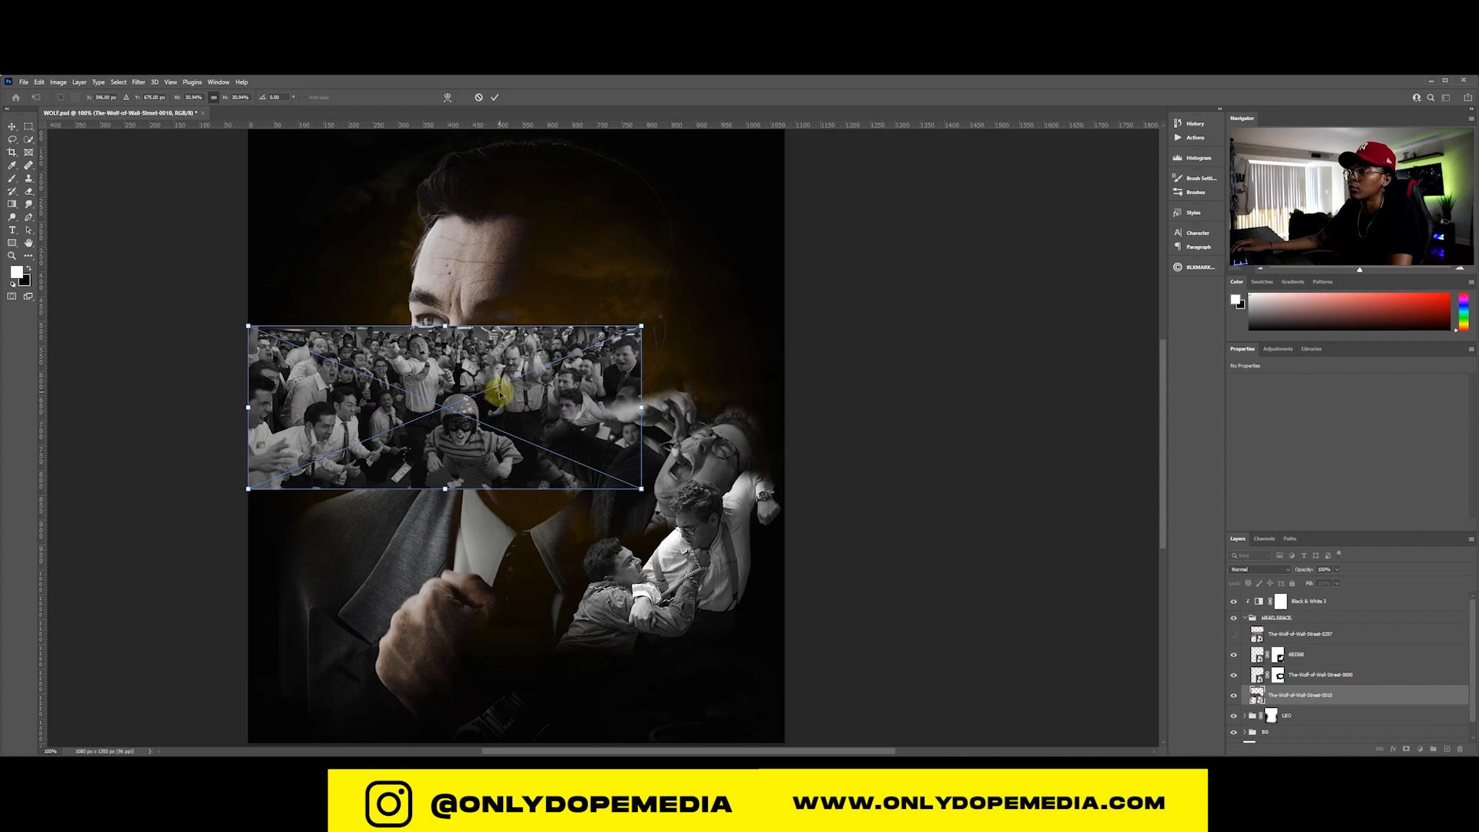
{"action": "double_click", "coordinate": [499, 394]}
{"action": "left_click_drag", "start_coordinate": [463, 395], "coordinate": [719, 363]}
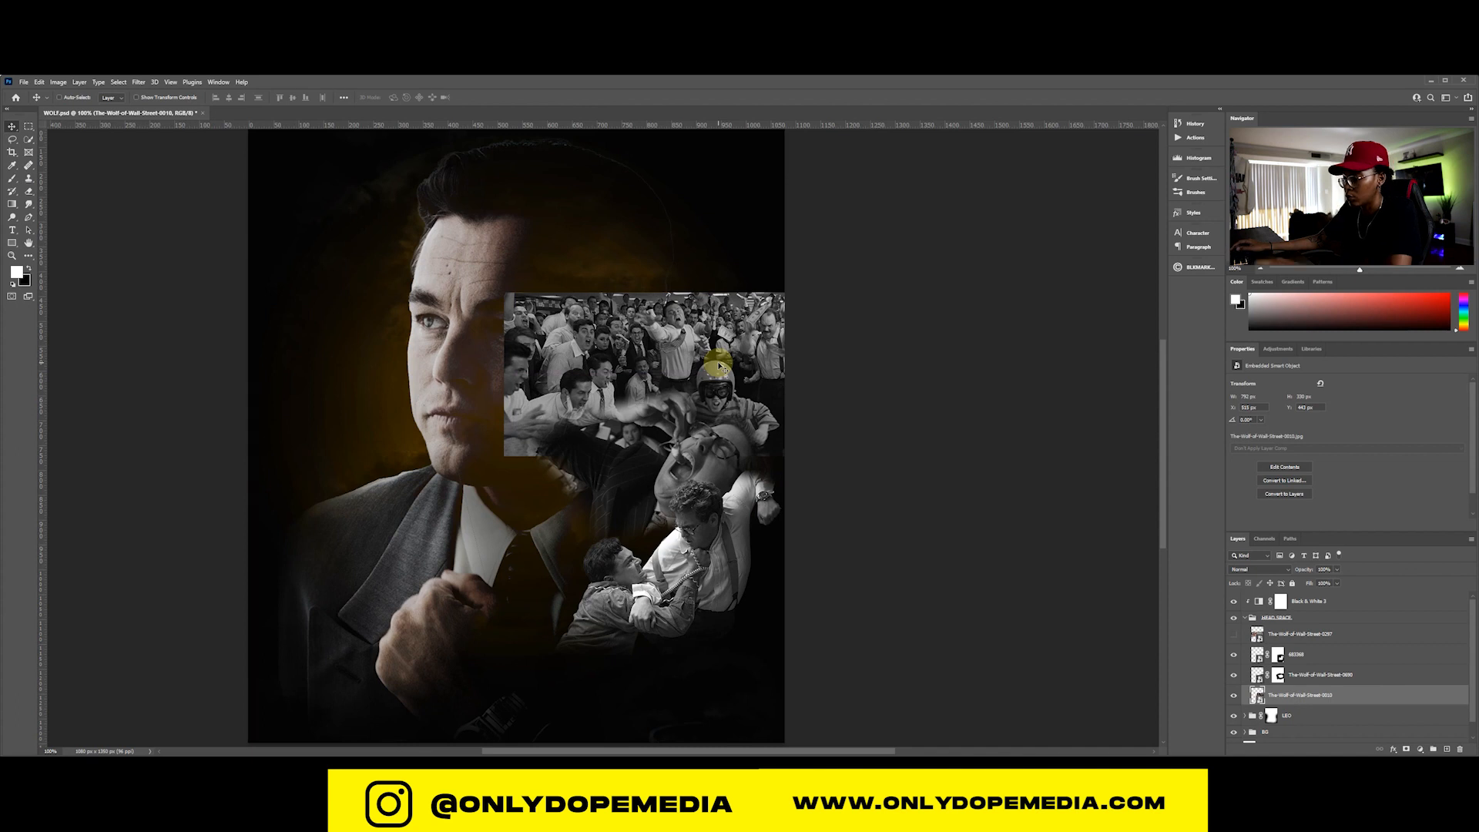
Add a mask to the office crowd still and paint out its hard edge beside the portrait's face with a soft black brush
{"action": "left_click", "coordinate": [1409, 748]}
{"action": "key", "text": "b"}
{"action": "key", "text": "x"}
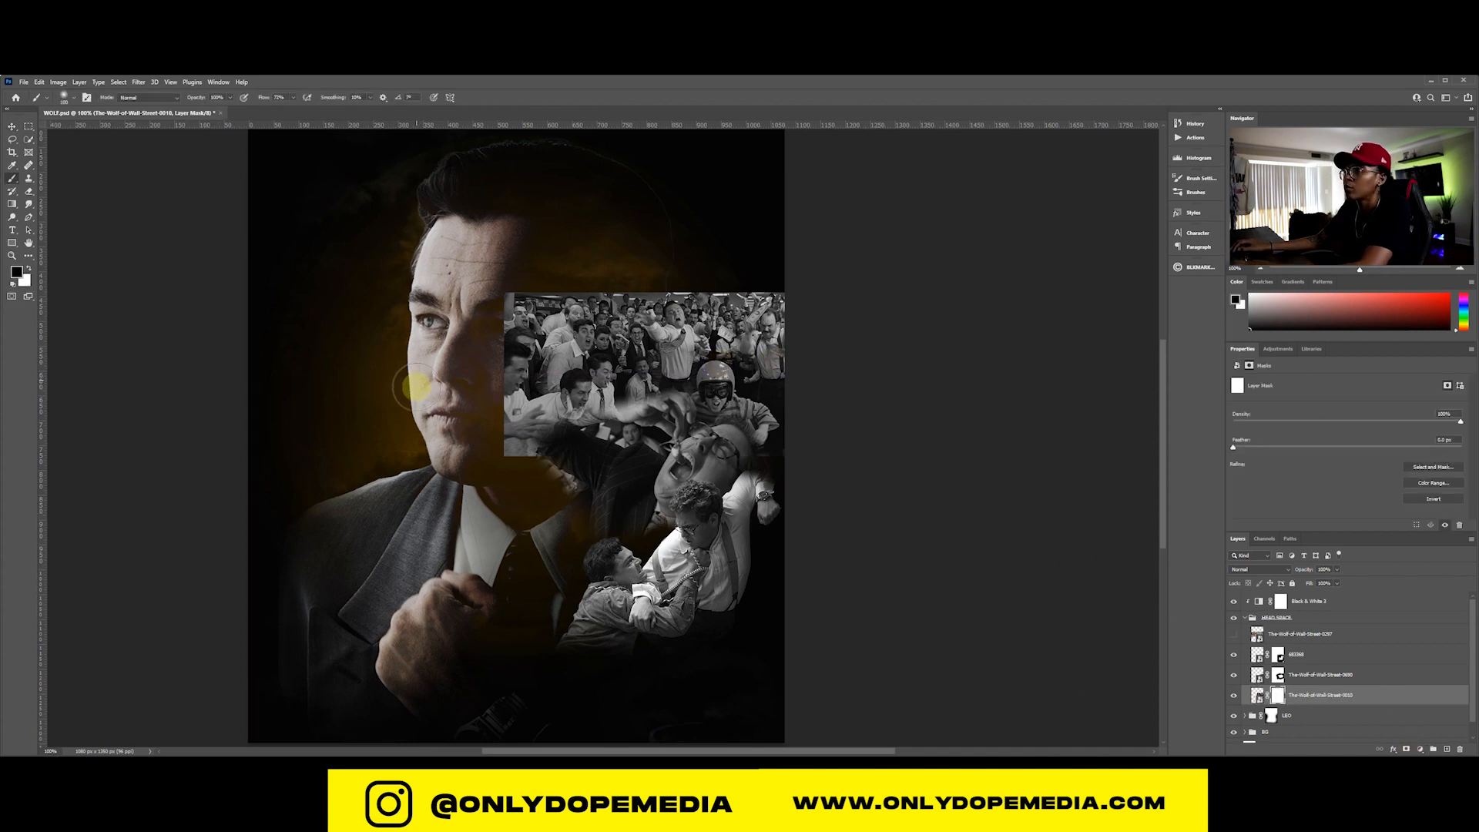
{"action": "mouse_move", "coordinate": [416, 387]}
{"action": "left_mouse_down"}
{"action": "mouse_move", "coordinate": [526, 474]}
{"action": "mouse_move", "coordinate": [471, 418]}
{"action": "mouse_move", "coordinate": [524, 465]}
{"action": "mouse_move", "coordinate": [482, 384]}
{"action": "mouse_move", "coordinate": [482, 290]}
{"action": "mouse_move", "coordinate": [502, 274]}
{"action": "mouse_move", "coordinate": [476, 420]}
{"action": "mouse_move", "coordinate": [471, 311]}
{"action": "left_mouse_up"}
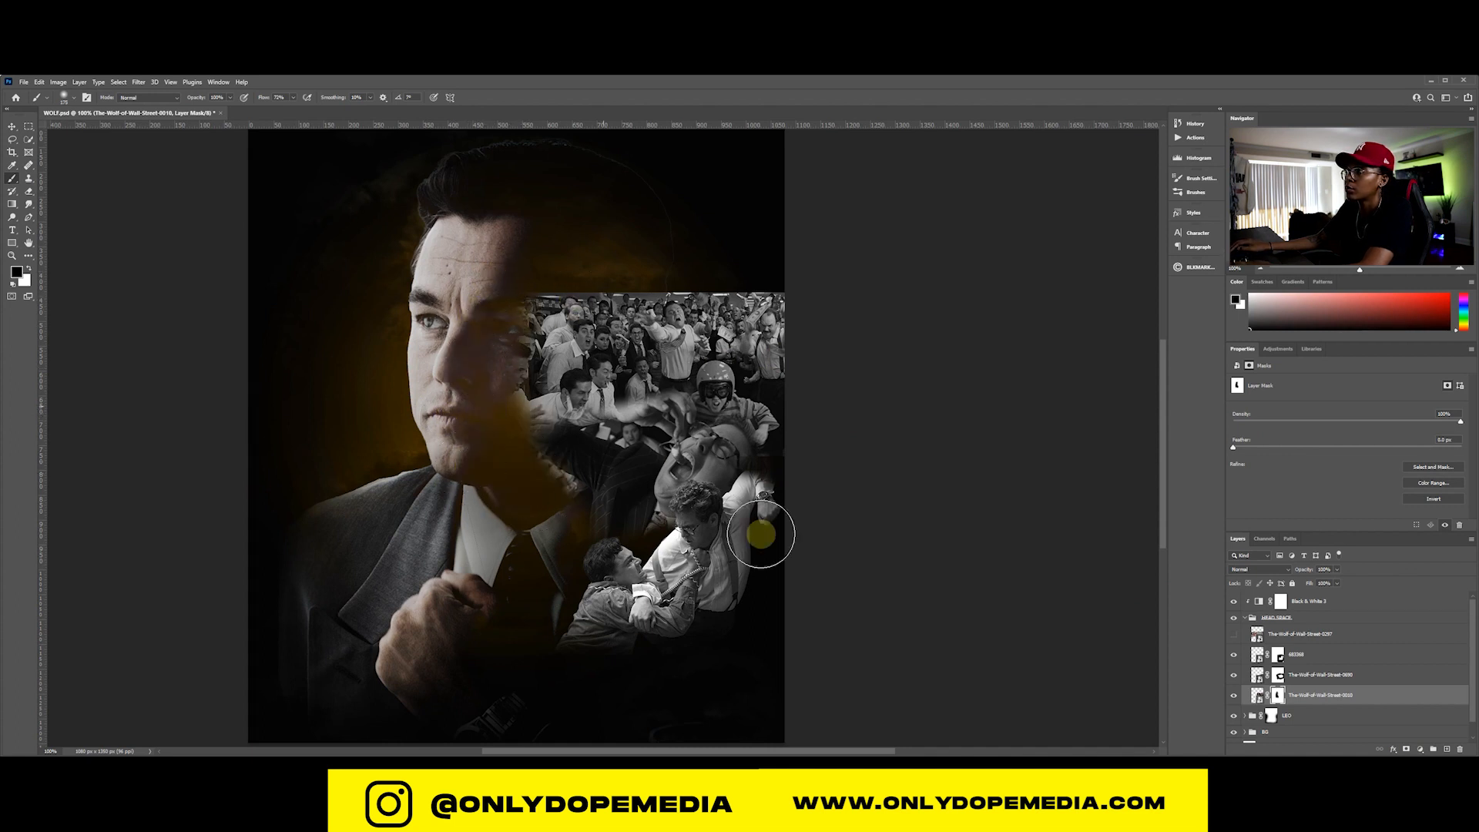
{"action": "mouse_move", "coordinate": [761, 533]}
{"action": "left_mouse_down"}
{"action": "mouse_move", "coordinate": [799, 534]}
{"action": "mouse_move", "coordinate": [786, 483]}
{"action": "mouse_move", "coordinate": [766, 496]}
{"action": "left_mouse_up"}
Show the pool party still, duplicate its layer, hide the copy and select the original
{"action": "key", "text": "v"}
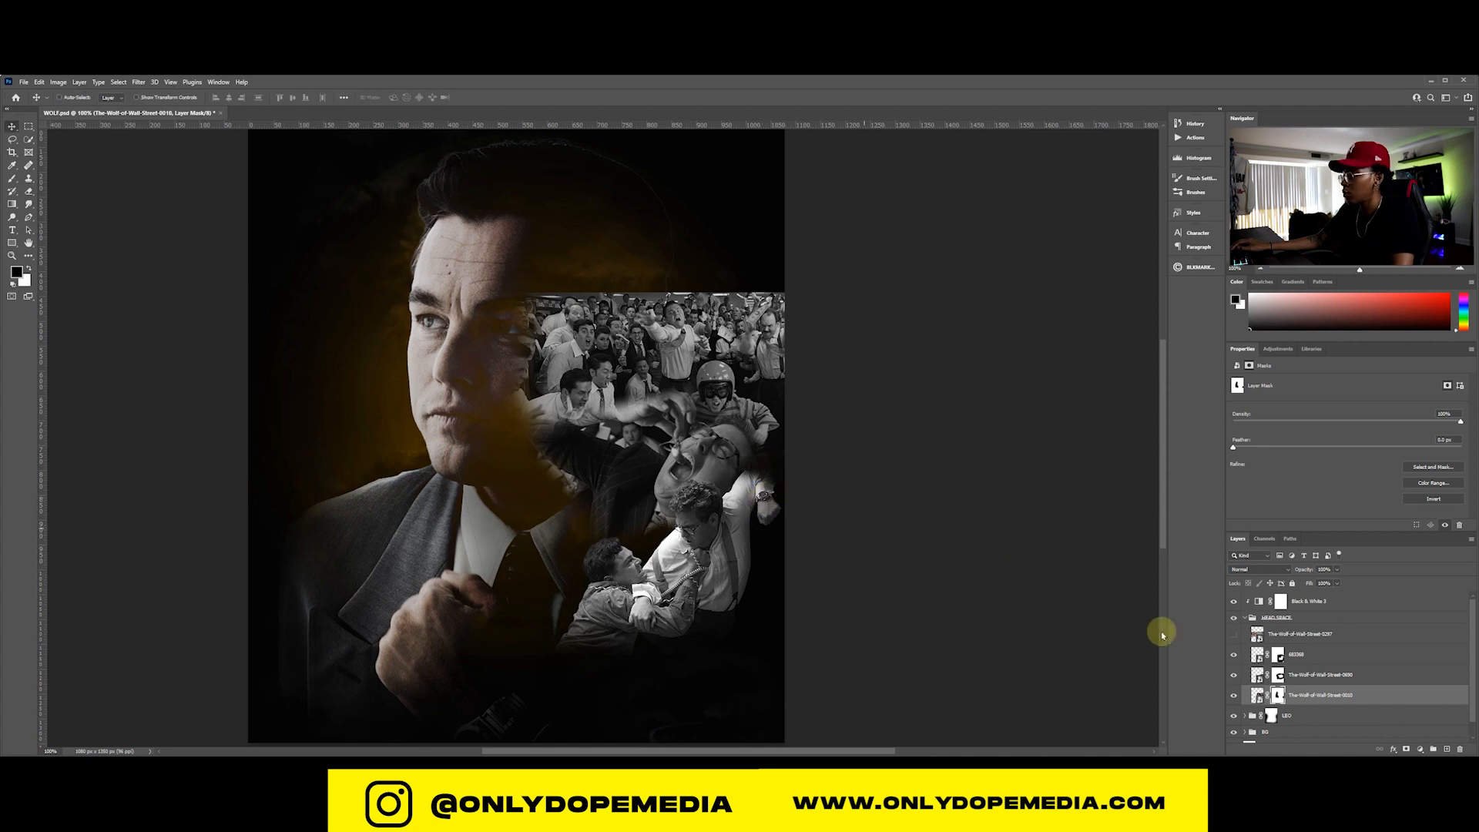
{"action": "left_click", "coordinate": [1234, 635]}
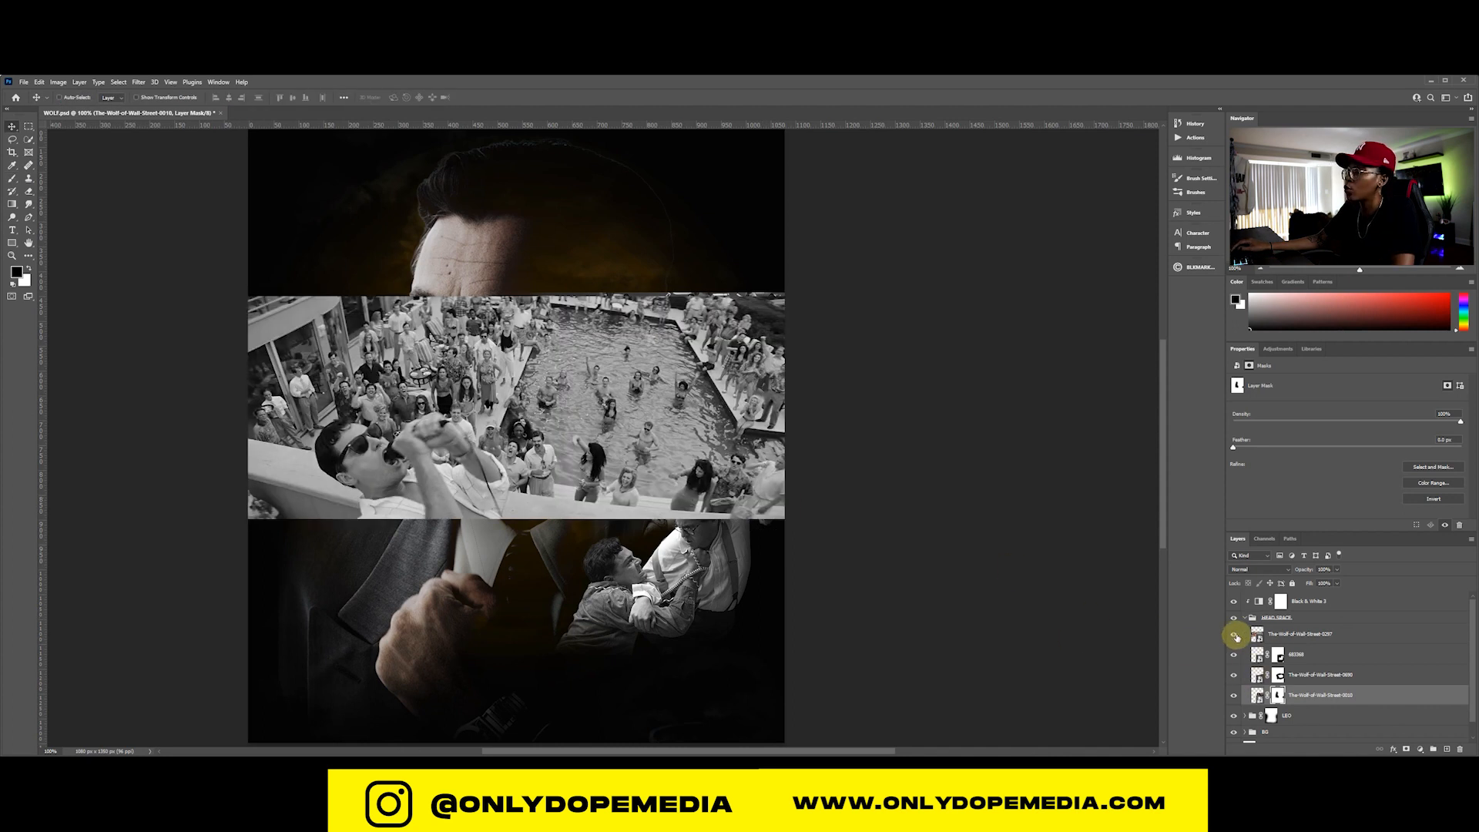
{"action": "left_click", "coordinate": [1312, 634]}
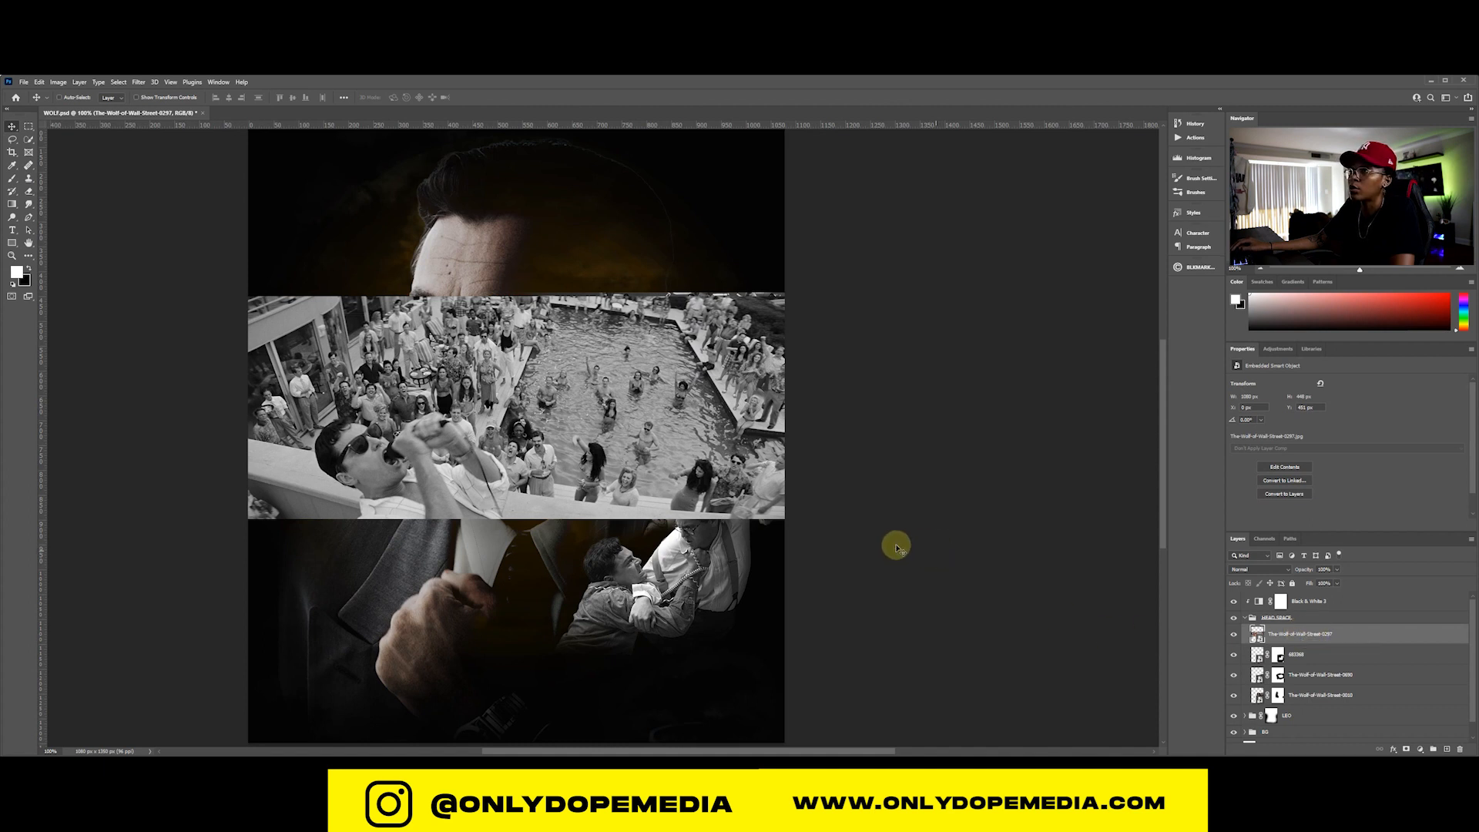
{"action": "key", "text": "ctrl+j"}
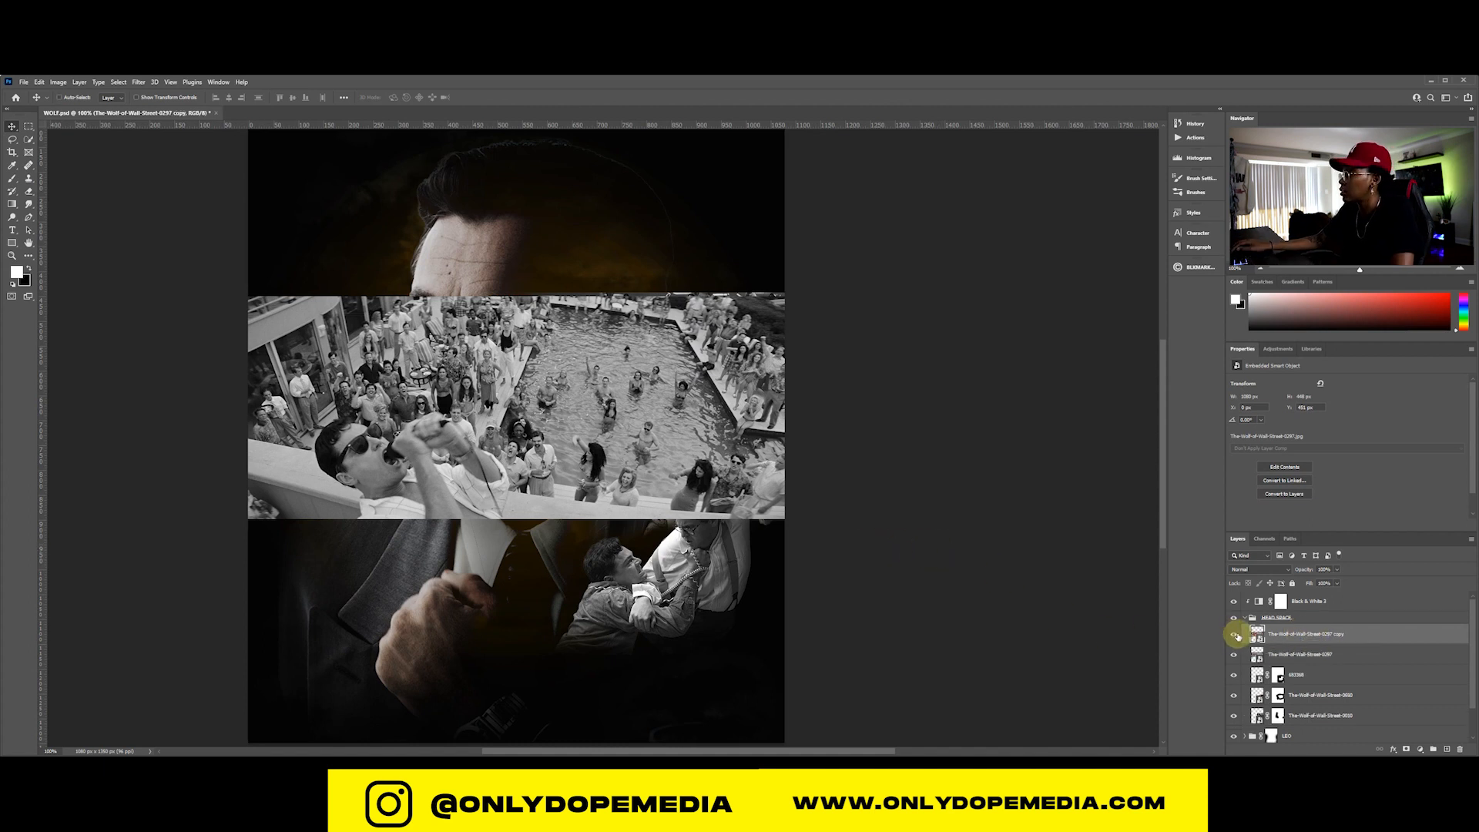
{"action": "left_click", "coordinate": [1234, 634]}
{"action": "left_click", "coordinate": [1310, 656]}
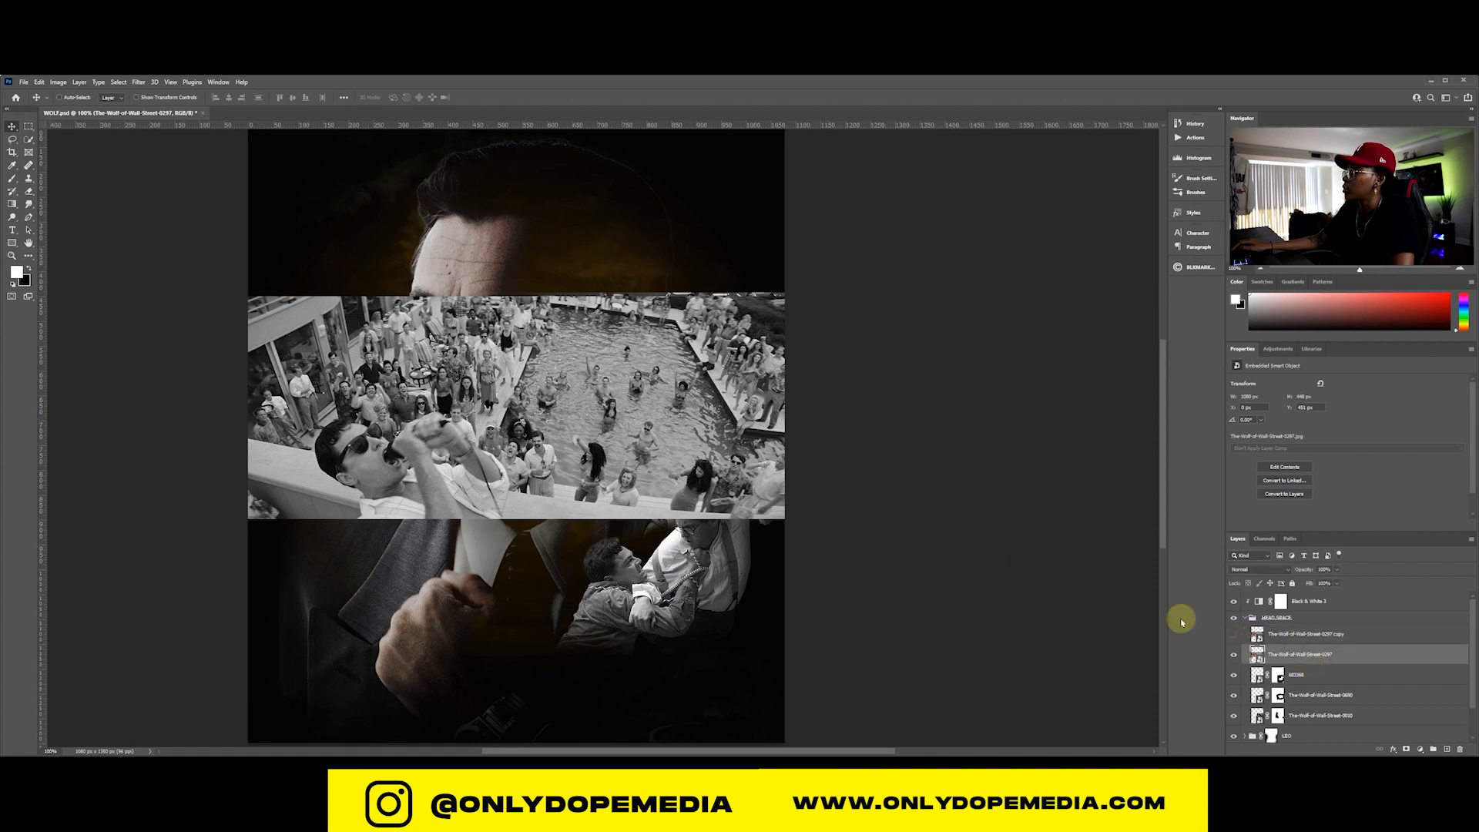
Select the man in sunglasses in the pool party still, removing the crowd from the selection and adding missed areas, and mask out the rest
{"action": "left_click", "coordinate": [119, 82]}
{"action": "left_click", "coordinate": [136, 198]}
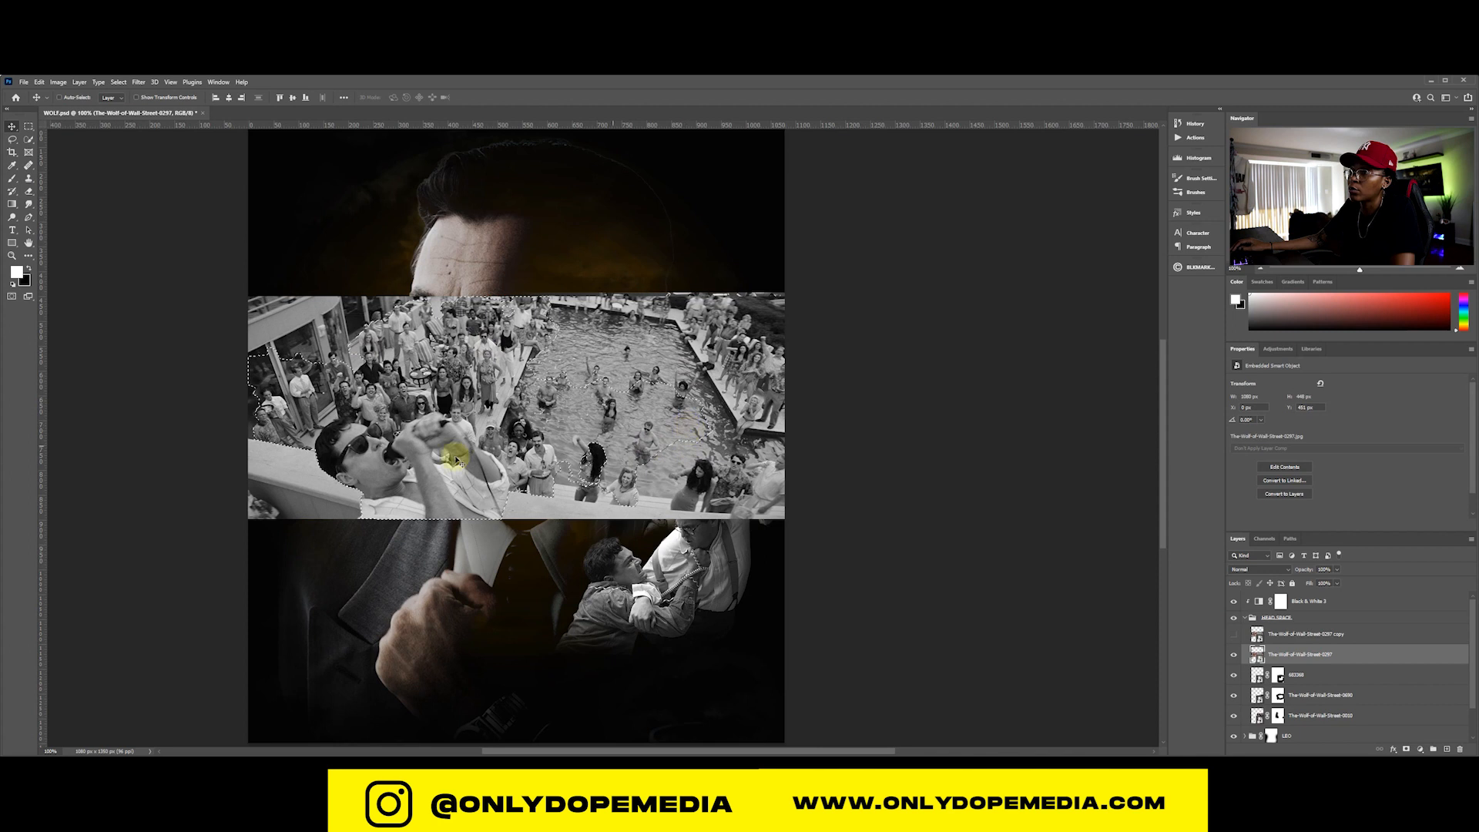
{"action": "left_click", "coordinate": [29, 143]}
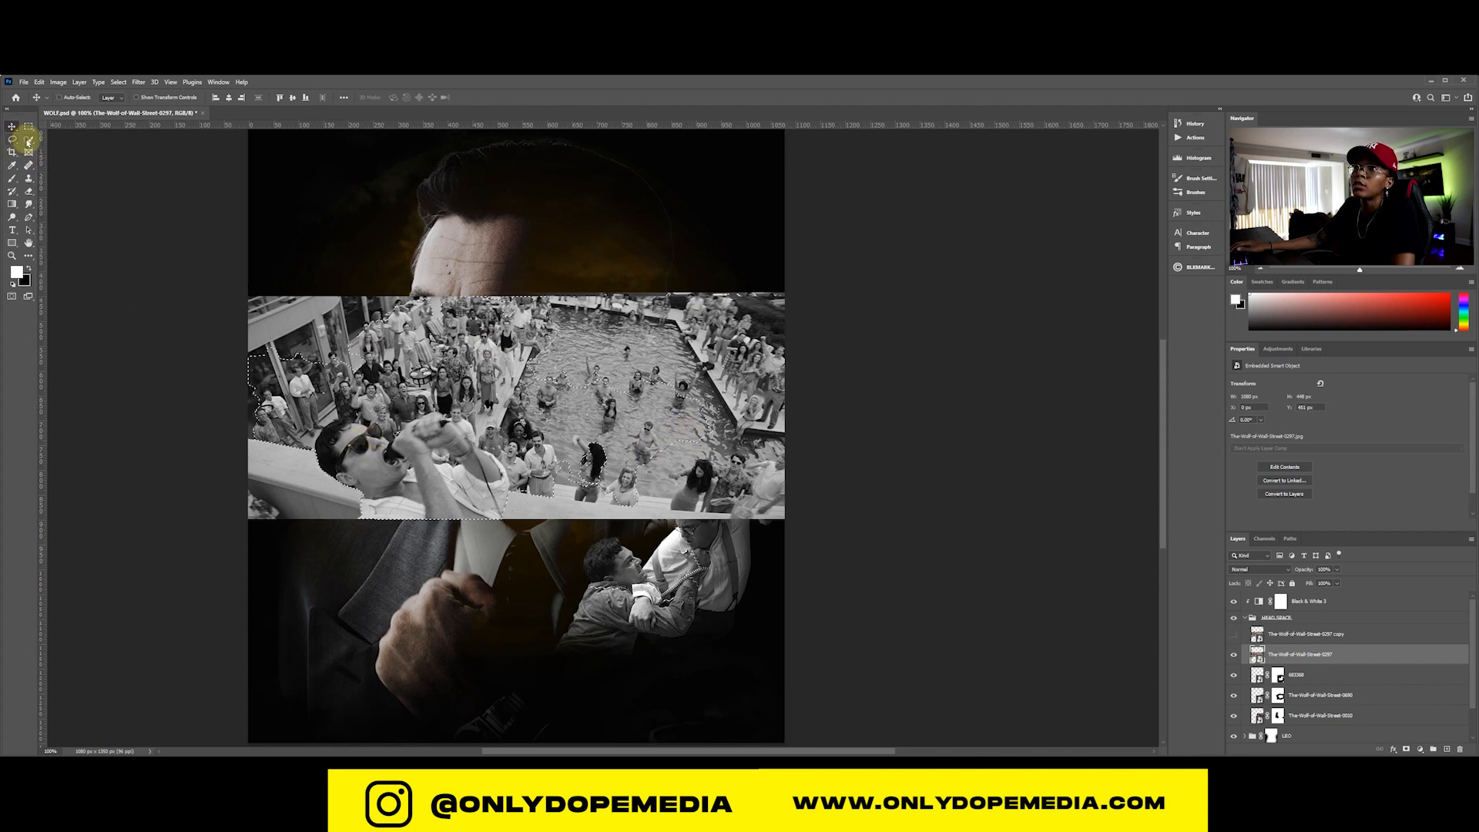
{"action": "left_click", "coordinate": [94, 97]}
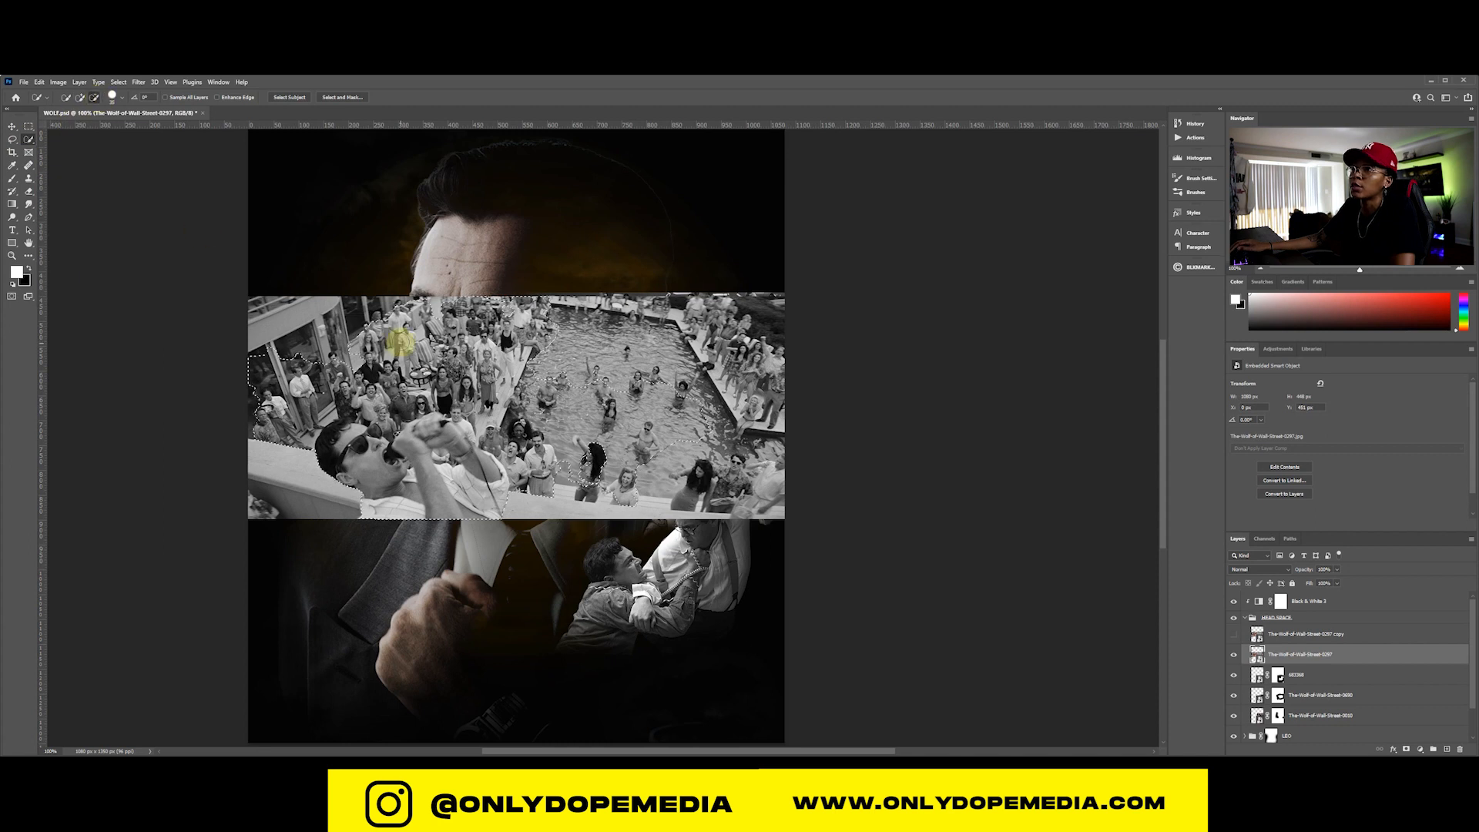
{"action": "left_click_drag", "start_coordinate": [608, 331], "coordinate": [717, 450]}
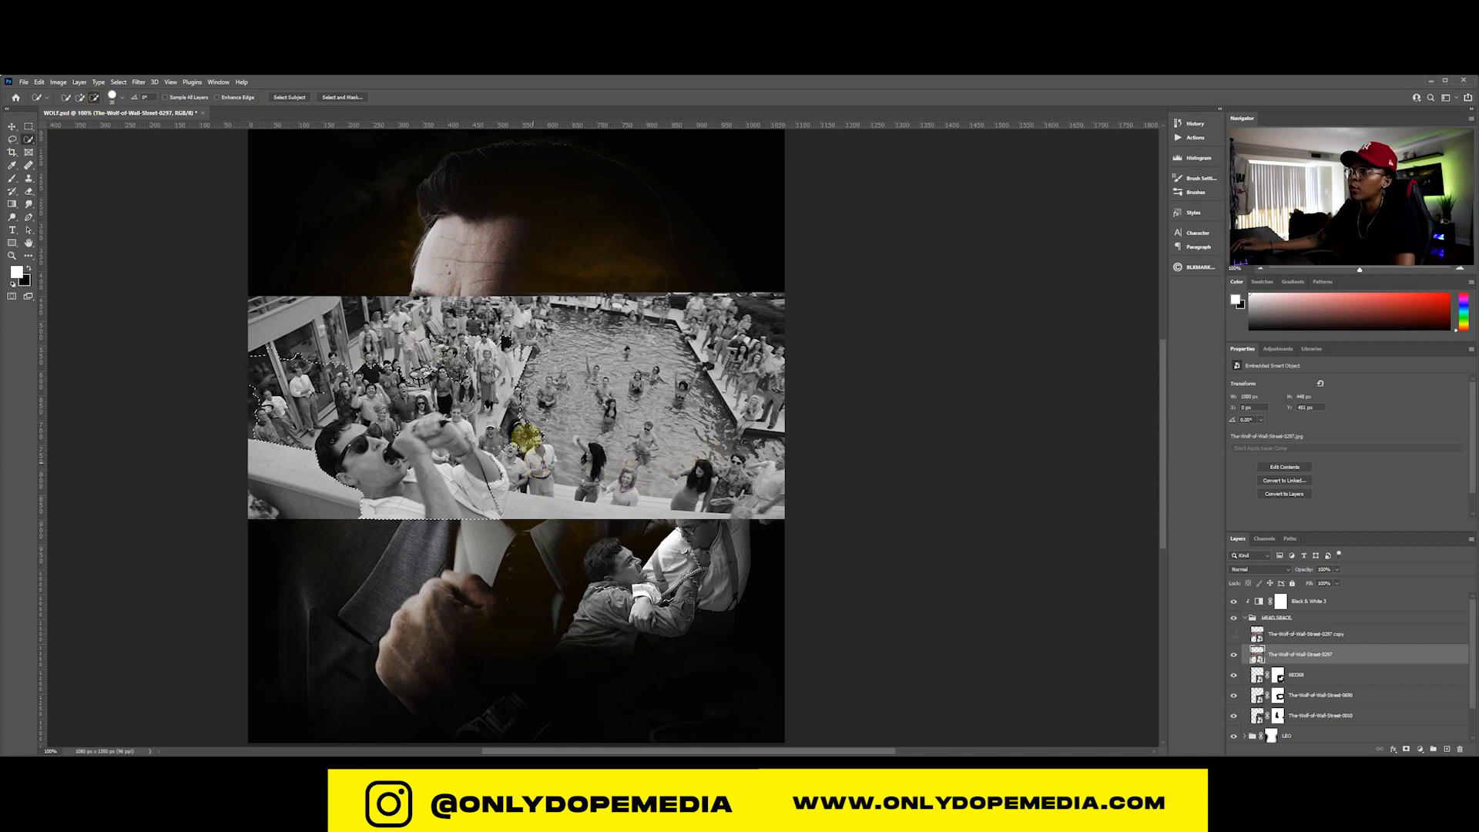
{"action": "left_click_drag", "start_coordinate": [380, 376], "coordinate": [281, 382]}
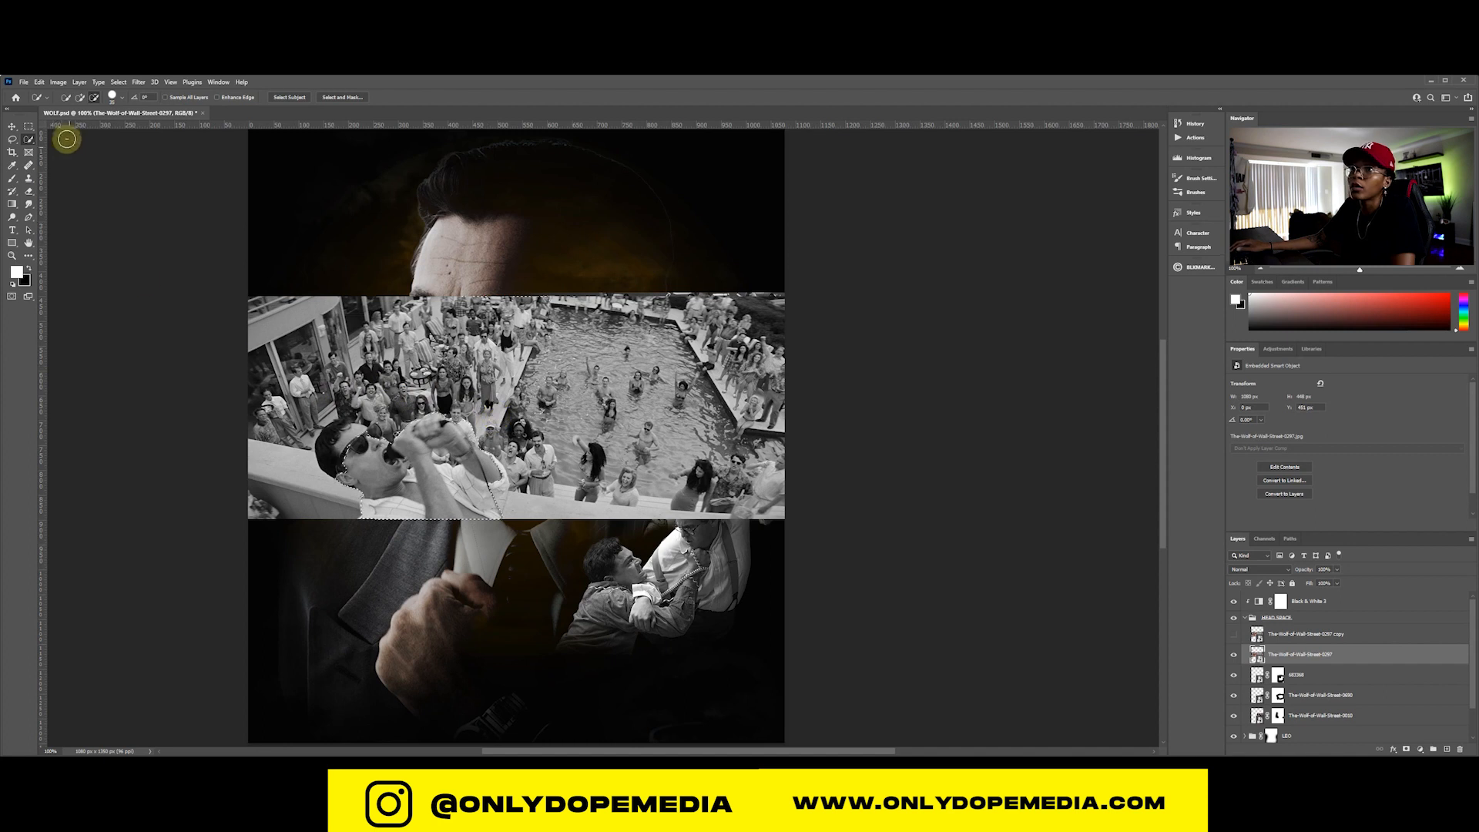
{"action": "left_click", "coordinate": [80, 97]}
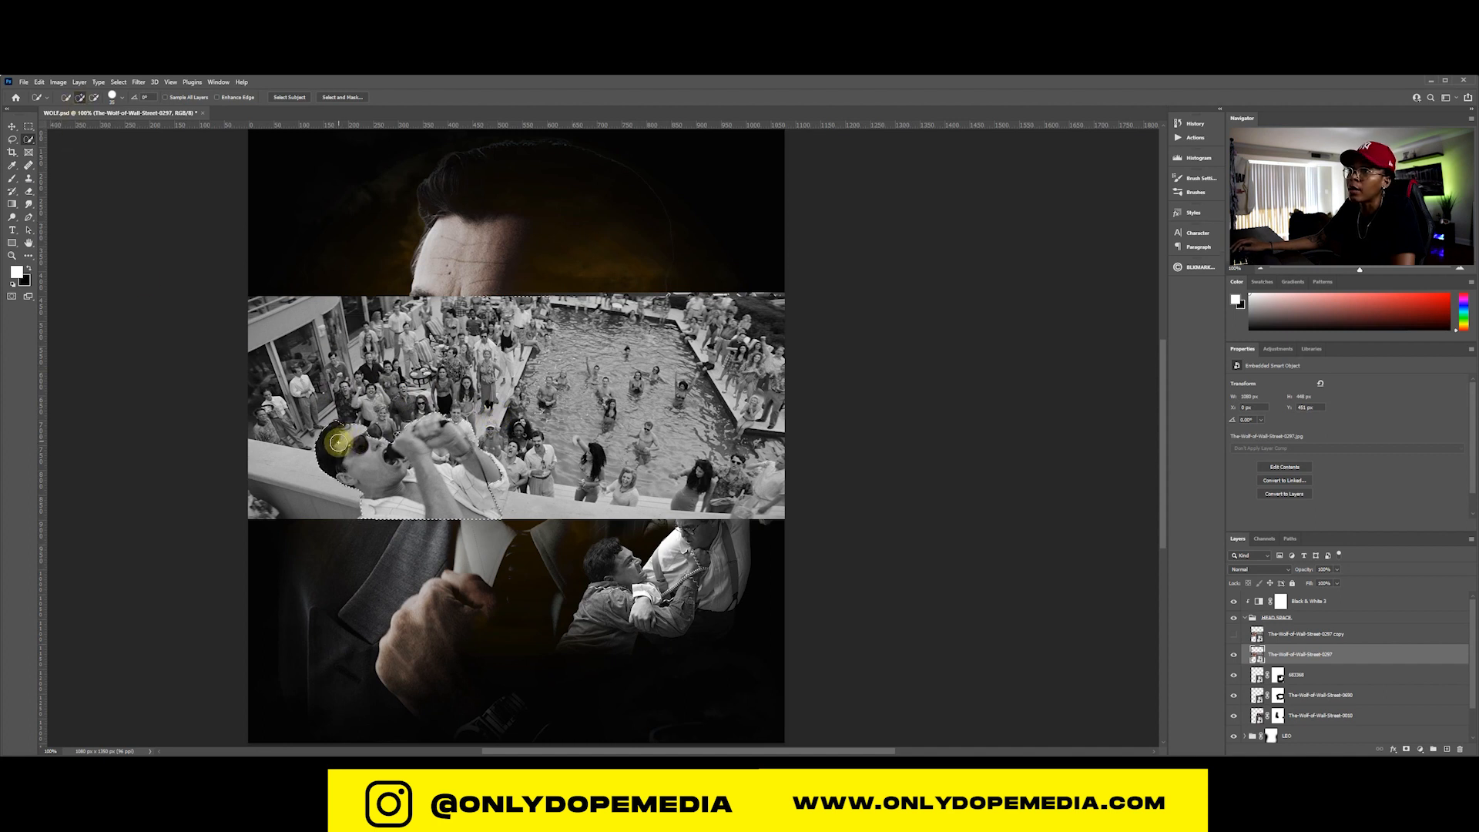
{"action": "left_click_drag", "start_coordinate": [338, 441], "coordinate": [347, 430]}
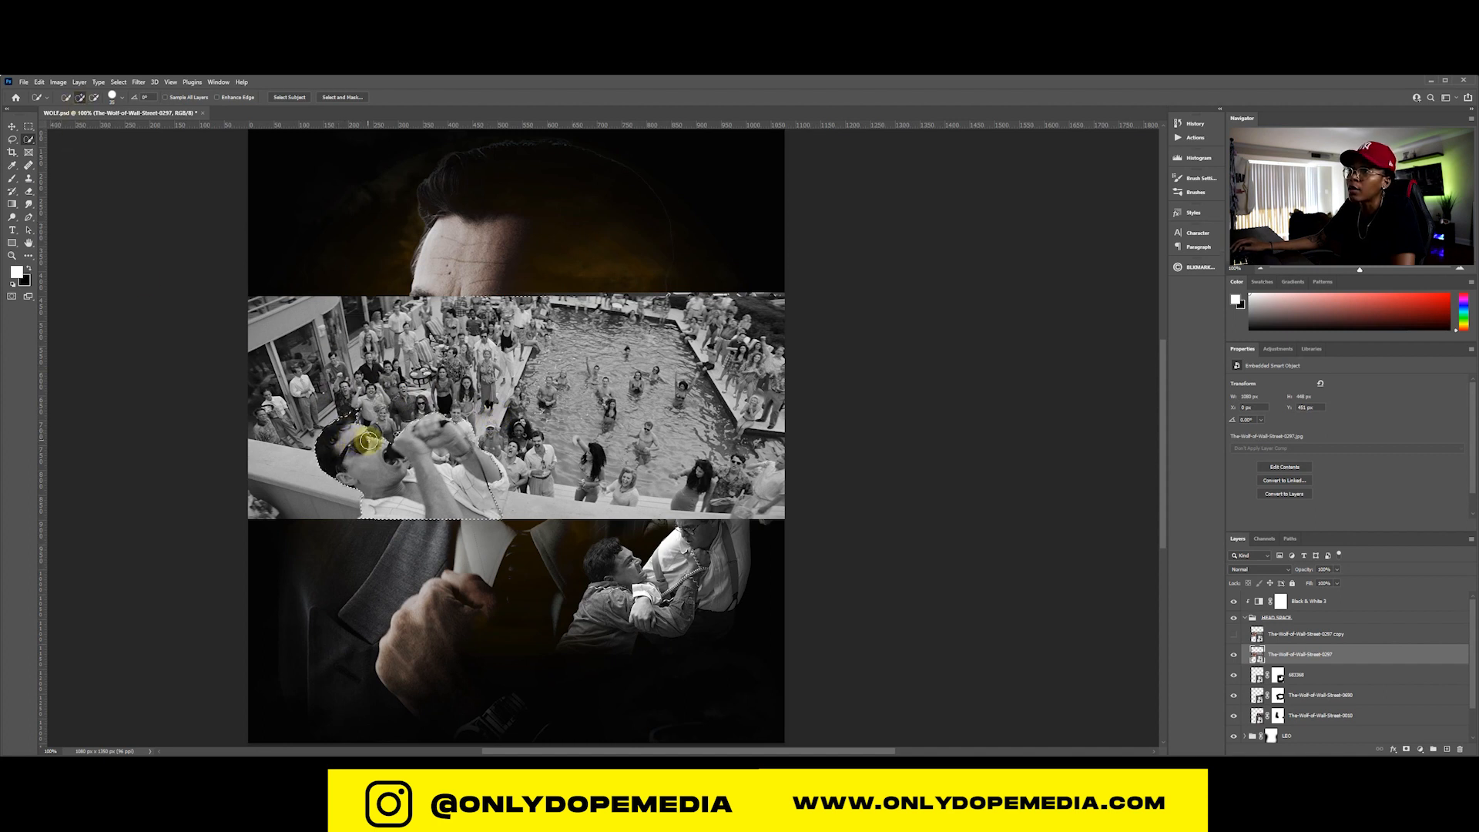
{"action": "left_click_drag", "start_coordinate": [376, 454], "coordinate": [422, 479]}
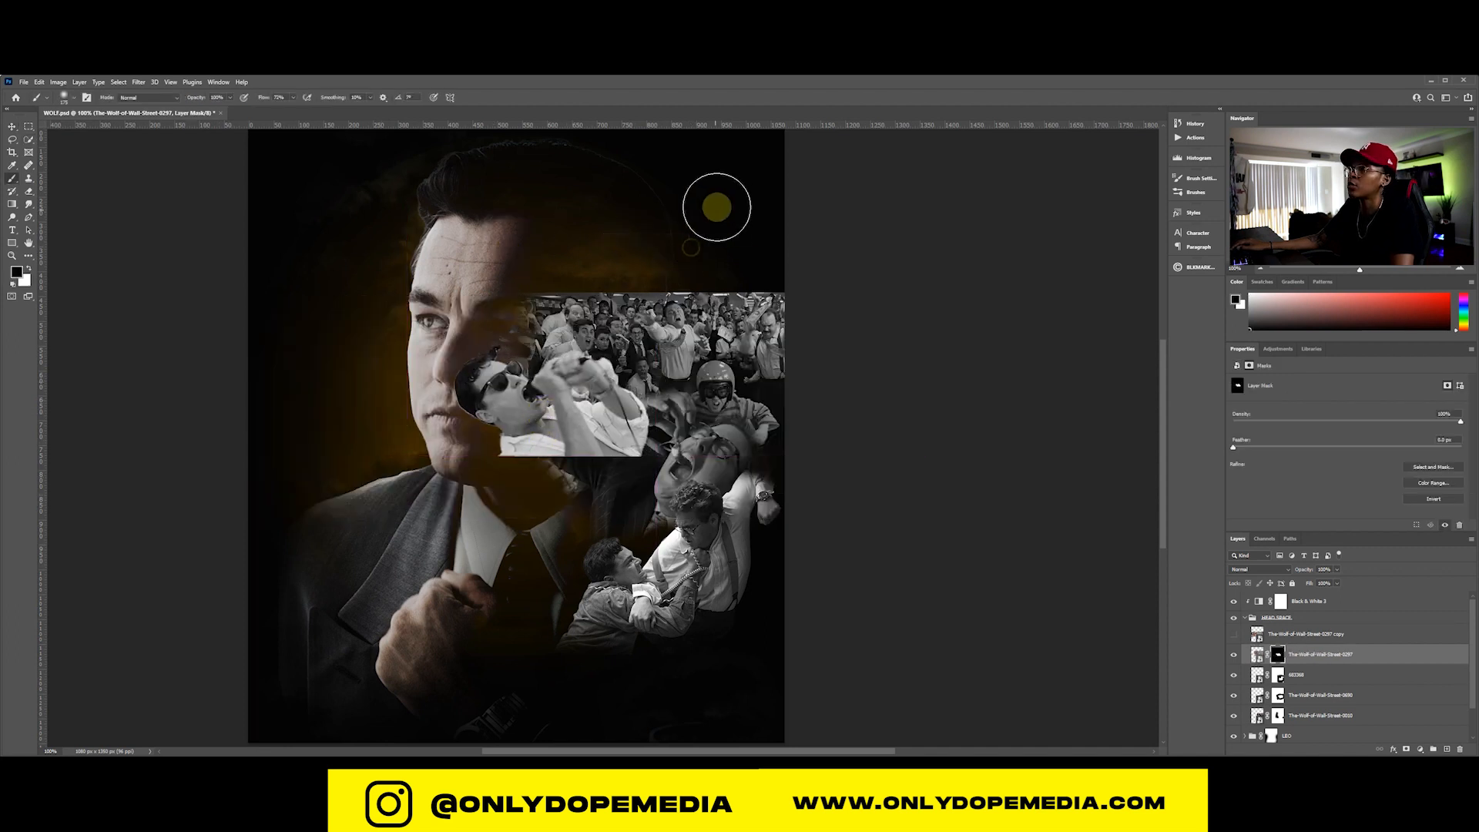
Enlarge the cut-out man in sunglasses slightly and rotate him clockwise
{"action": "key", "text": "ctrl+t"}
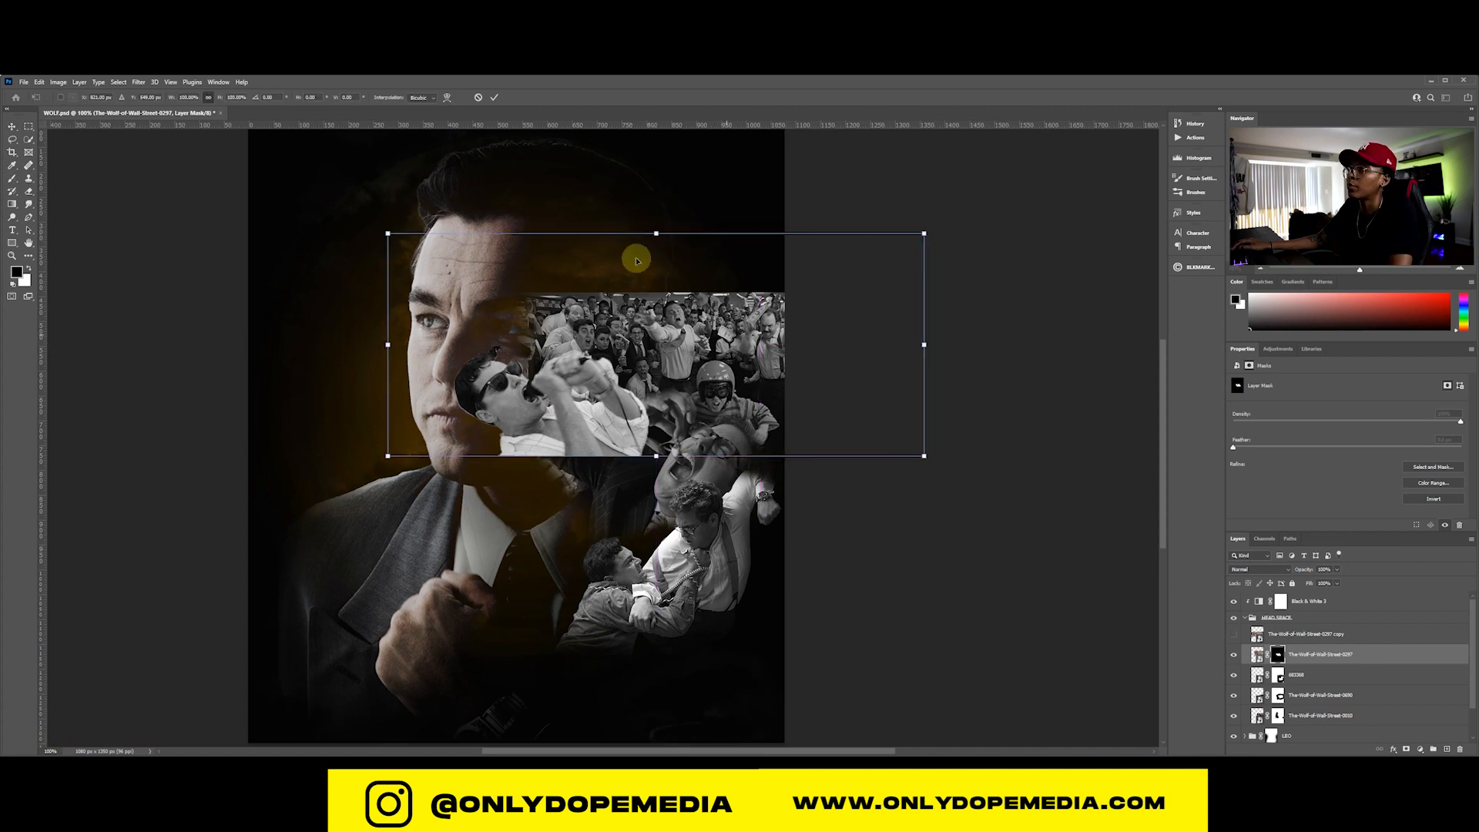
{"action": "left_click_drag", "start_coordinate": [657, 235], "coordinate": [644, 198]}
{"action": "left_click_drag", "start_coordinate": [733, 210], "coordinate": [789, 228]}
{"action": "key", "text": "Return"}
Position the man in sunglasses beside the portrait's eye and place his layer beneath the open-mouthed man, just above the office crowd still
{"action": "left_click_drag", "start_coordinate": [528, 390], "coordinate": [609, 420]}
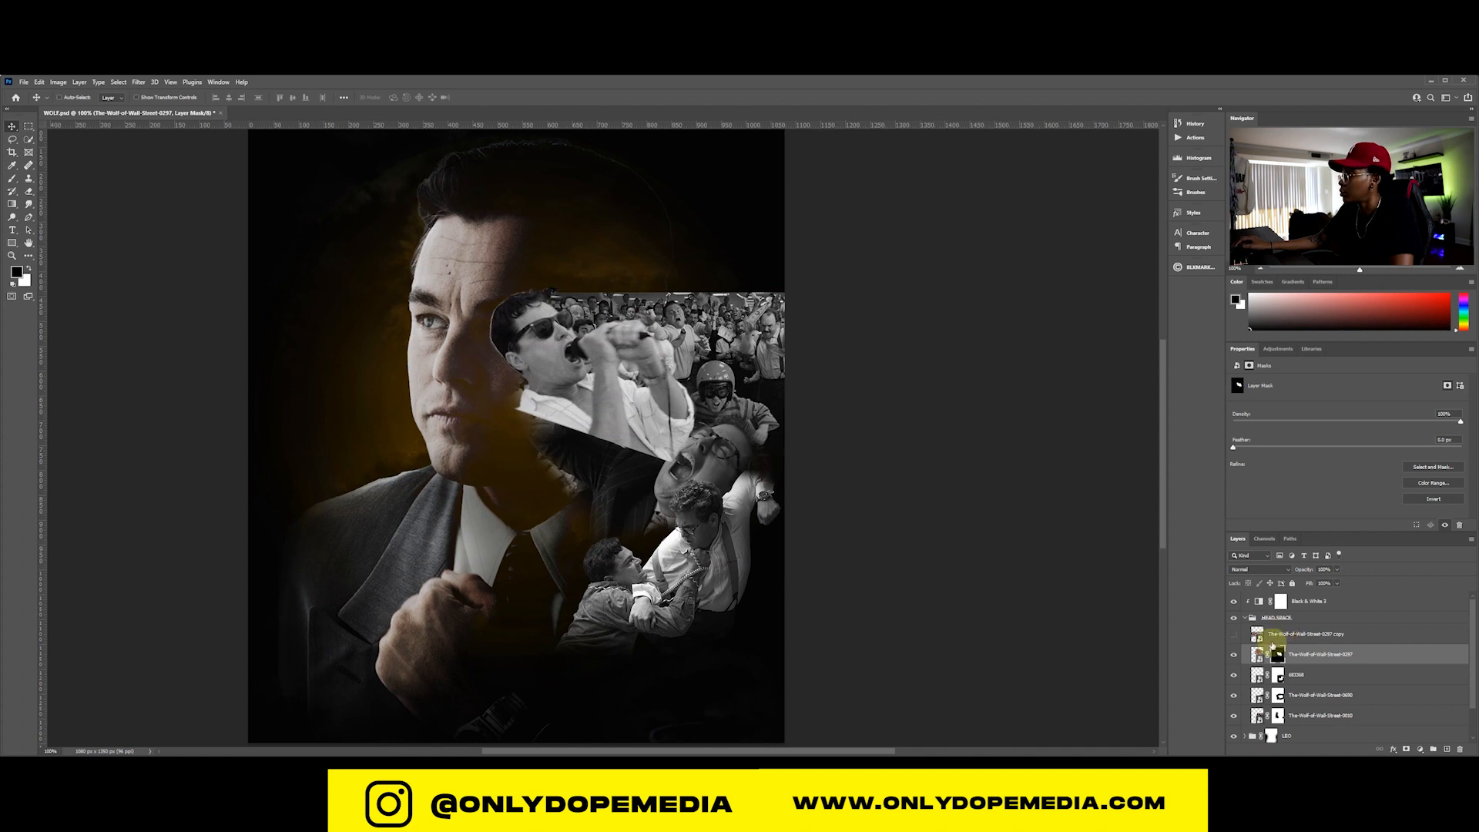
{"action": "left_click_drag", "start_coordinate": [1390, 655], "coordinate": [1380, 703]}
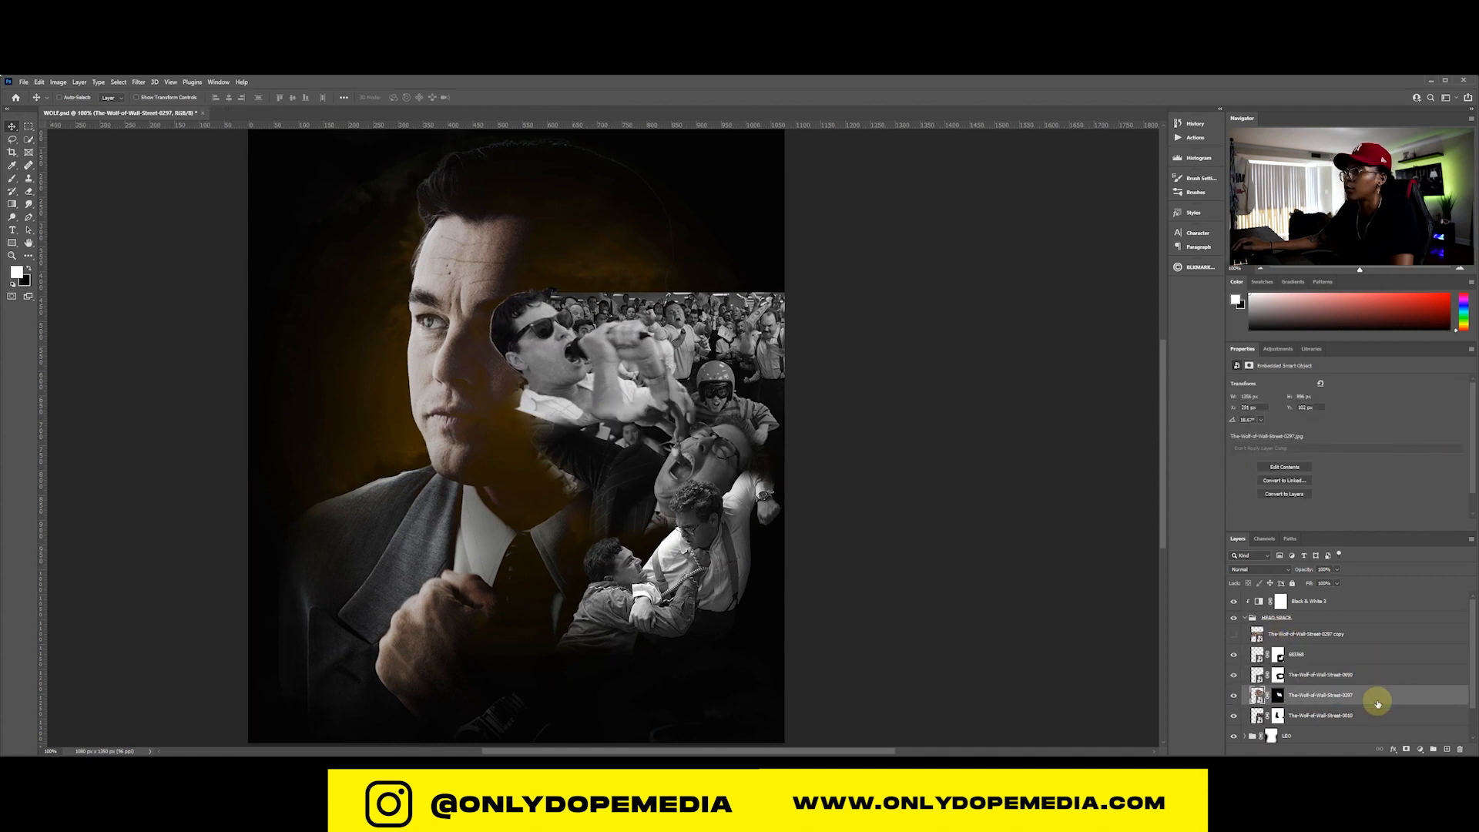
{"action": "mouse_move", "coordinate": [626, 368]}
{"action": "left_mouse_down"}
{"action": "mouse_move", "coordinate": [627, 255]}
{"action": "mouse_move", "coordinate": [640, 389]}
{"action": "mouse_move", "coordinate": [613, 385]}
{"action": "mouse_move", "coordinate": [625, 349]}
{"action": "mouse_move", "coordinate": [608, 348]}
{"action": "left_mouse_up"}
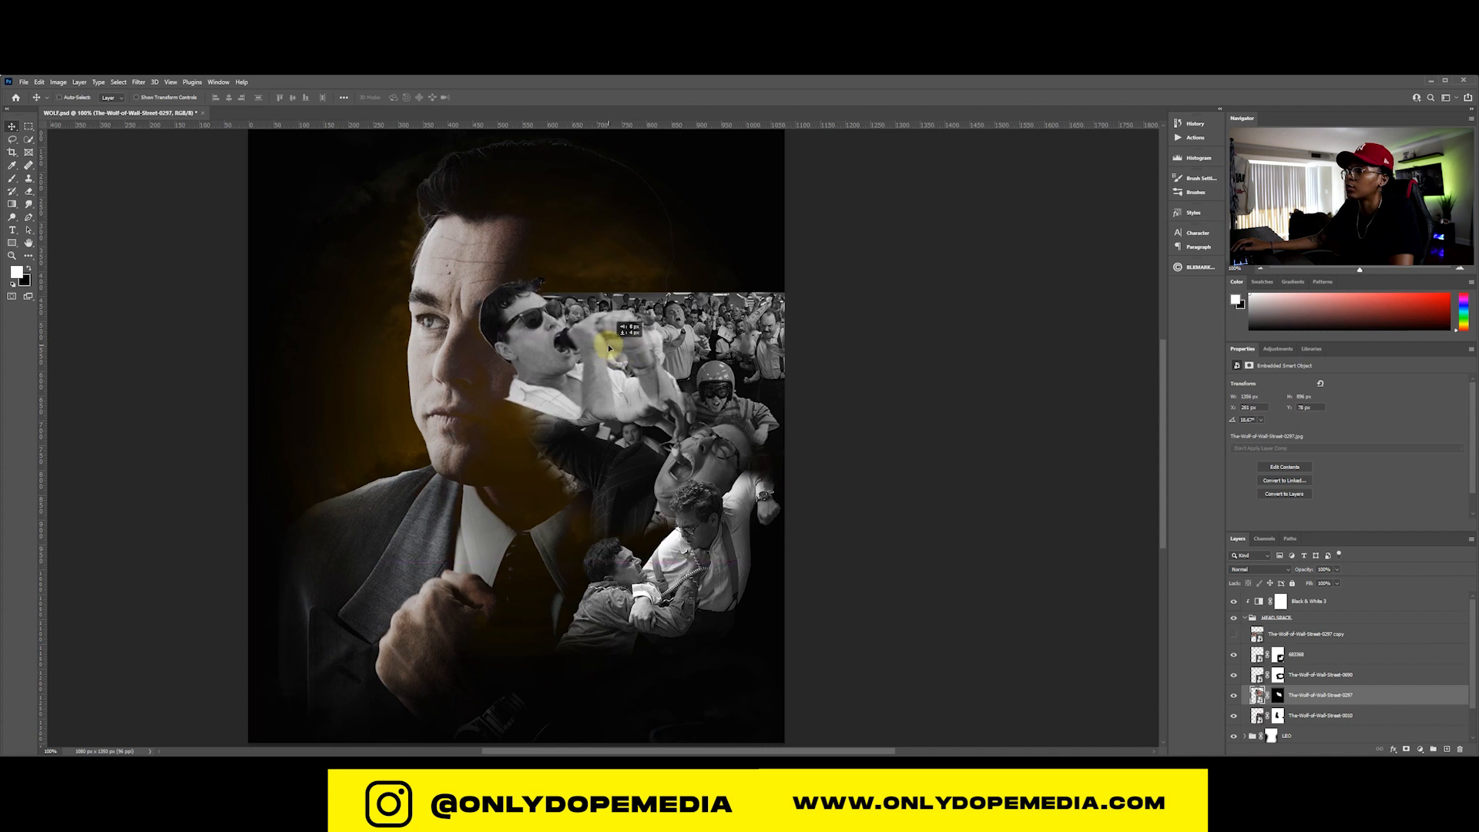
Try the duplicate pool party still beneath the other stills behind the man in sunglasses, and delete it
{"action": "left_click", "coordinate": [1233, 634]}
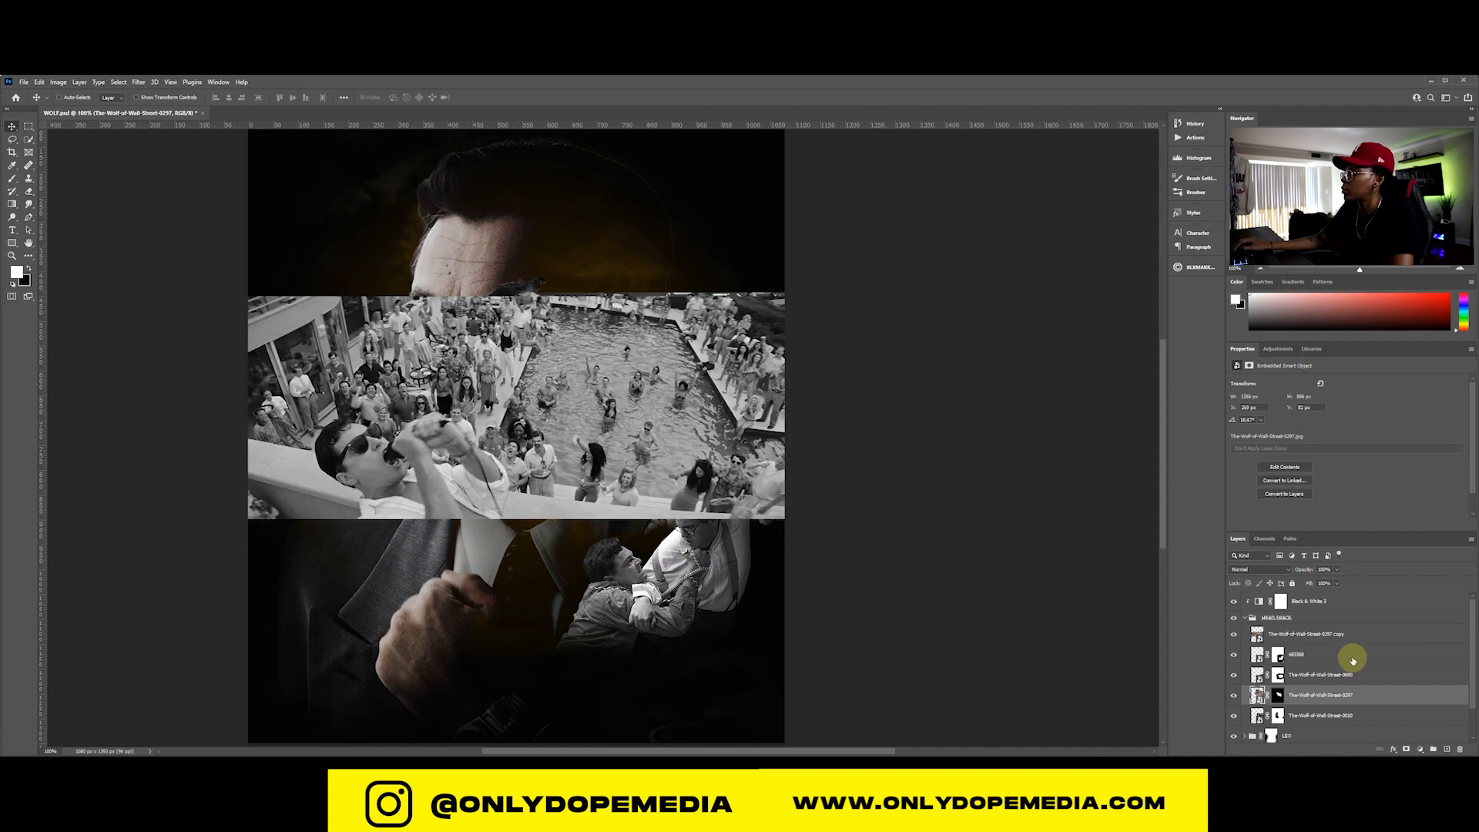
{"action": "left_click_drag", "start_coordinate": [1327, 614], "coordinate": [1294, 713]}
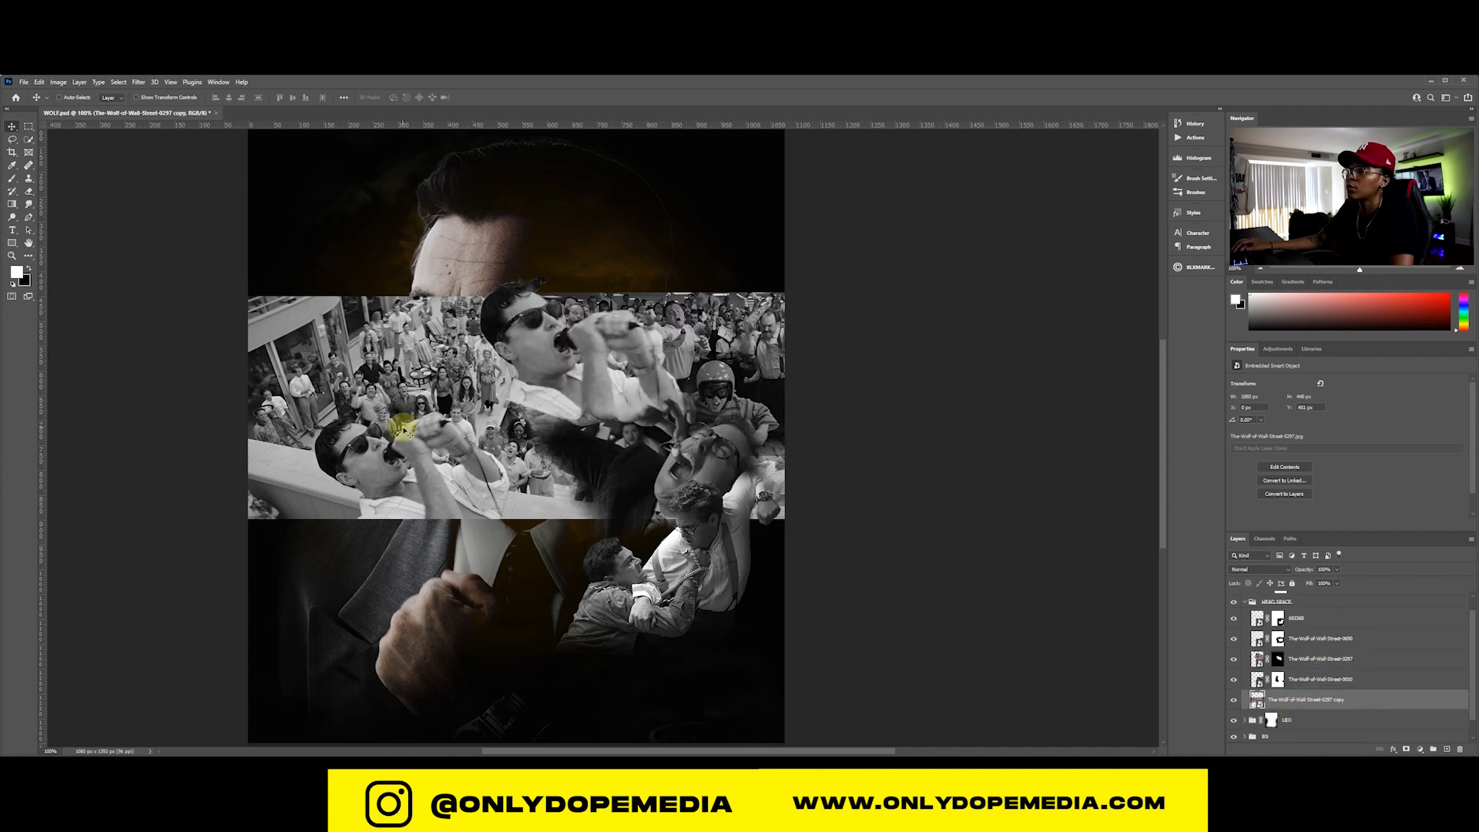
{"action": "left_click_drag", "start_coordinate": [402, 429], "coordinate": [653, 312]}
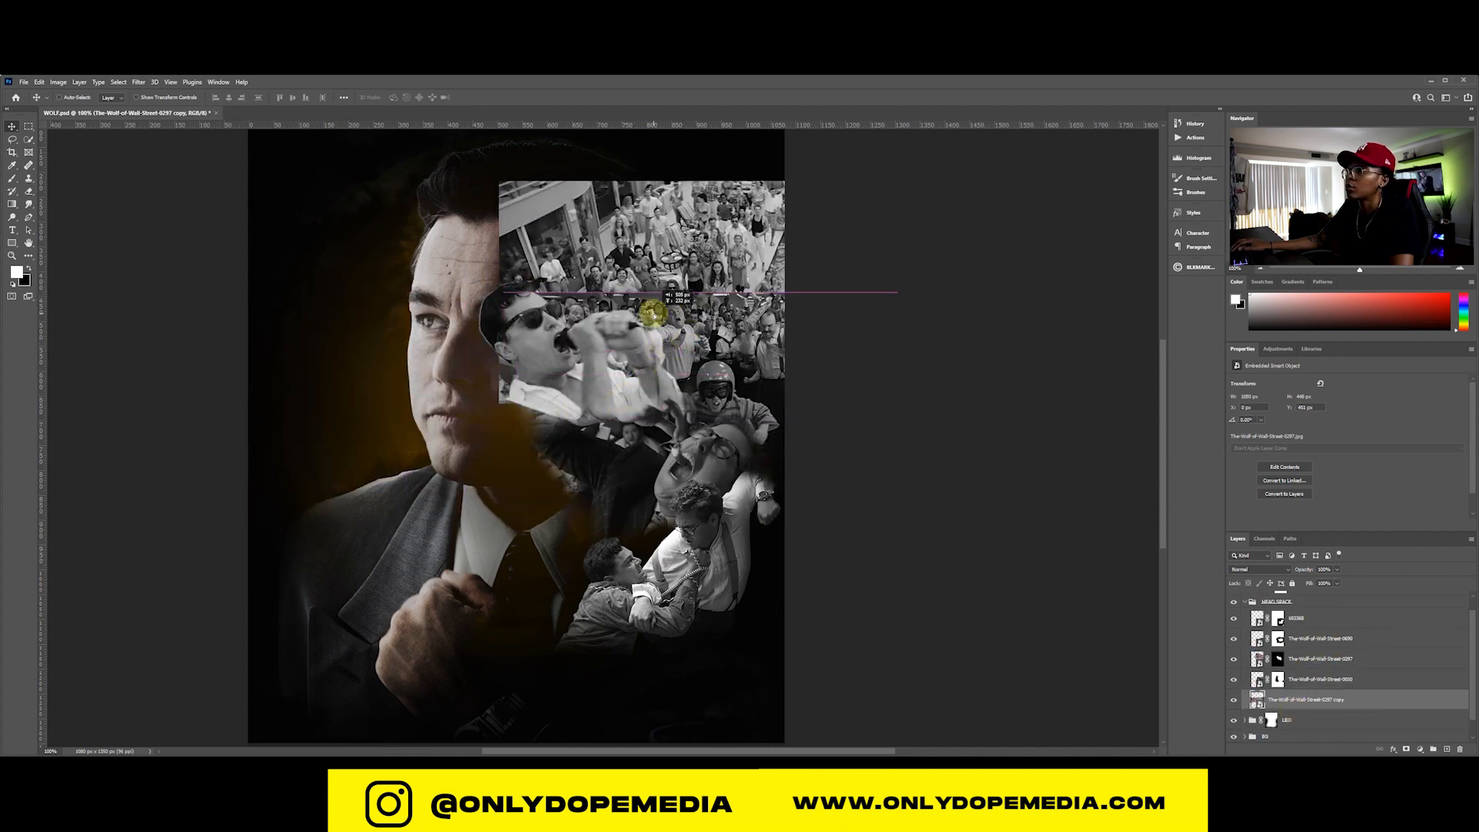
{"action": "key", "text": "Delete"}
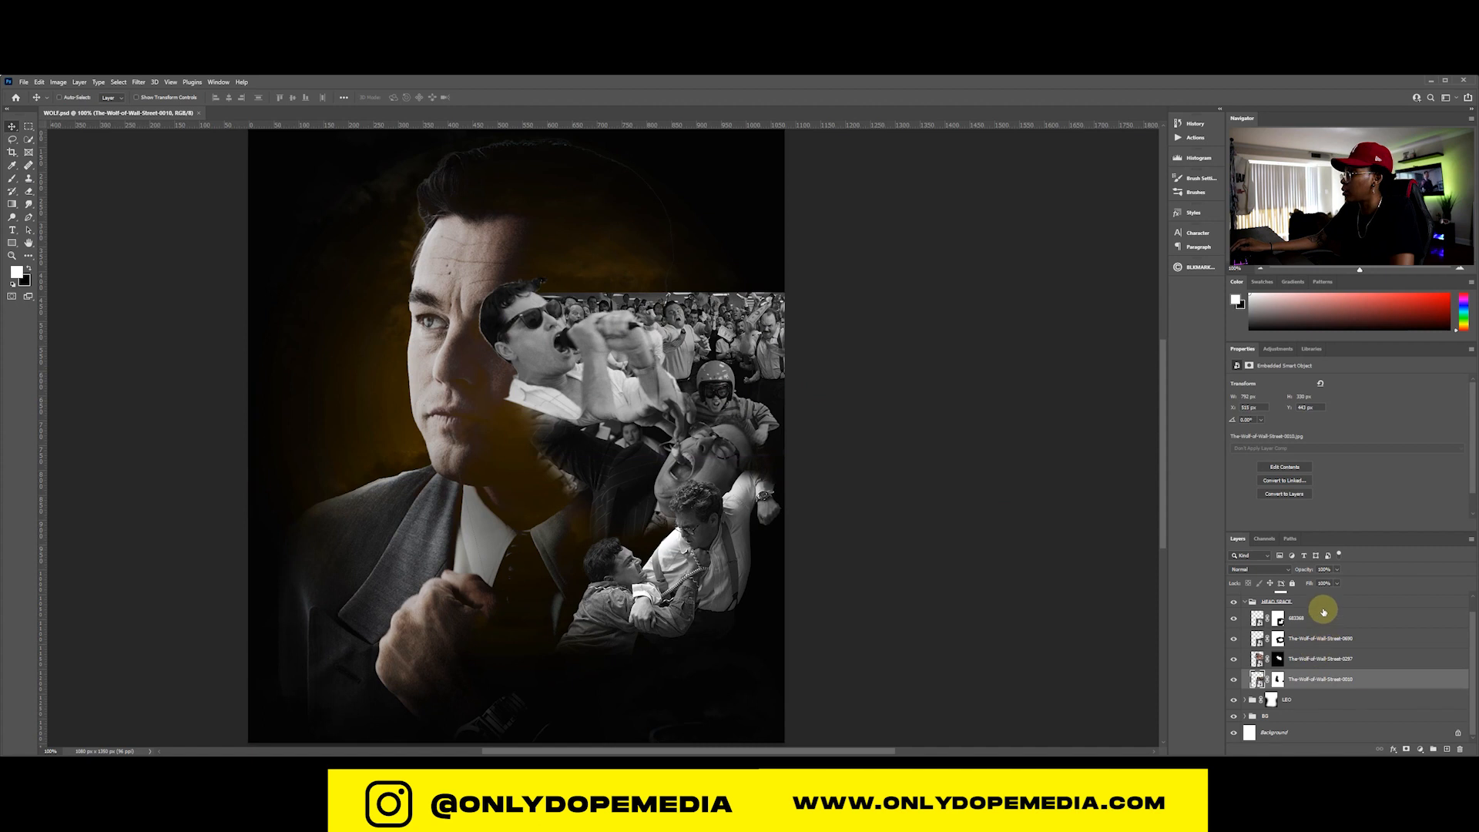
Move the whole HEAD SPACE group up over the portrait's head and shift the still of the two wrestling men slightly to the right
{"action": "left_click", "coordinate": [1324, 608]}
{"action": "left_click_drag", "start_coordinate": [581, 468], "coordinate": [636, 410]}
{"action": "left_click", "coordinate": [1244, 618]}
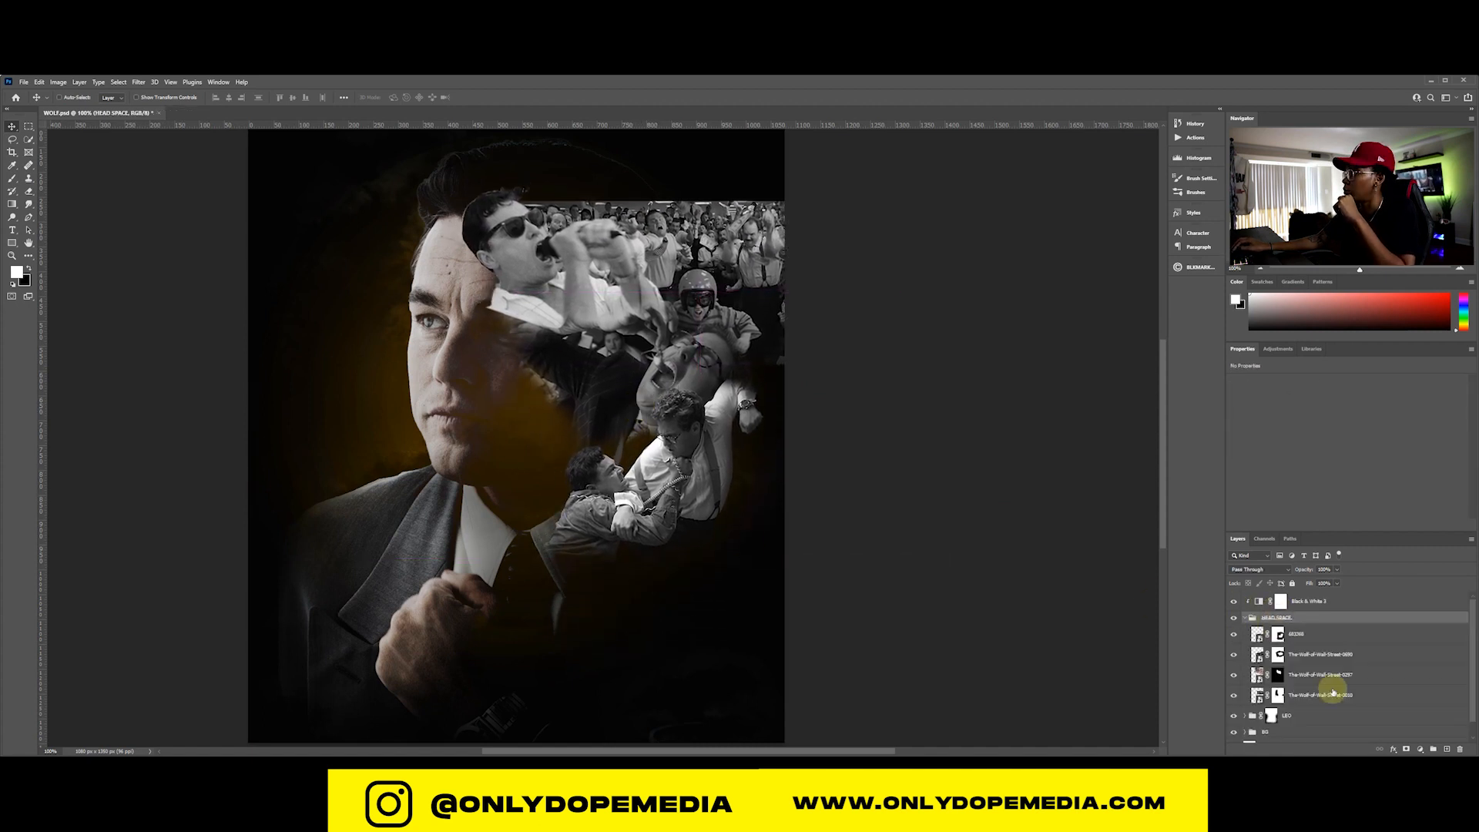
{"action": "left_click_drag", "start_coordinate": [702, 501], "coordinate": [730, 464]}
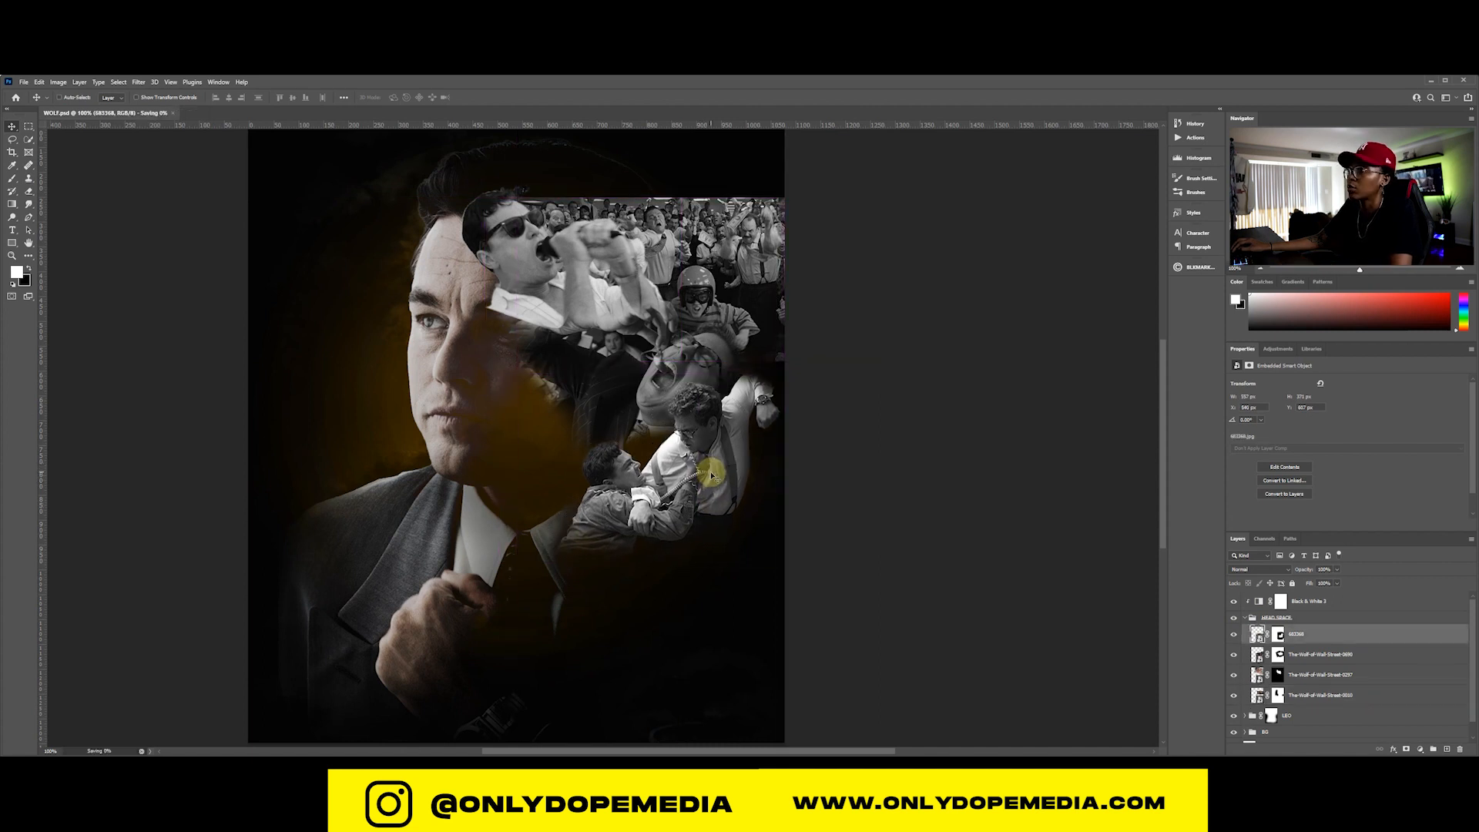
Add a layer mask to the HEAD SPACE group, invert it to black and set the group's blend mode to Color Dodge
{"action": "left_click", "coordinate": [1248, 618]}
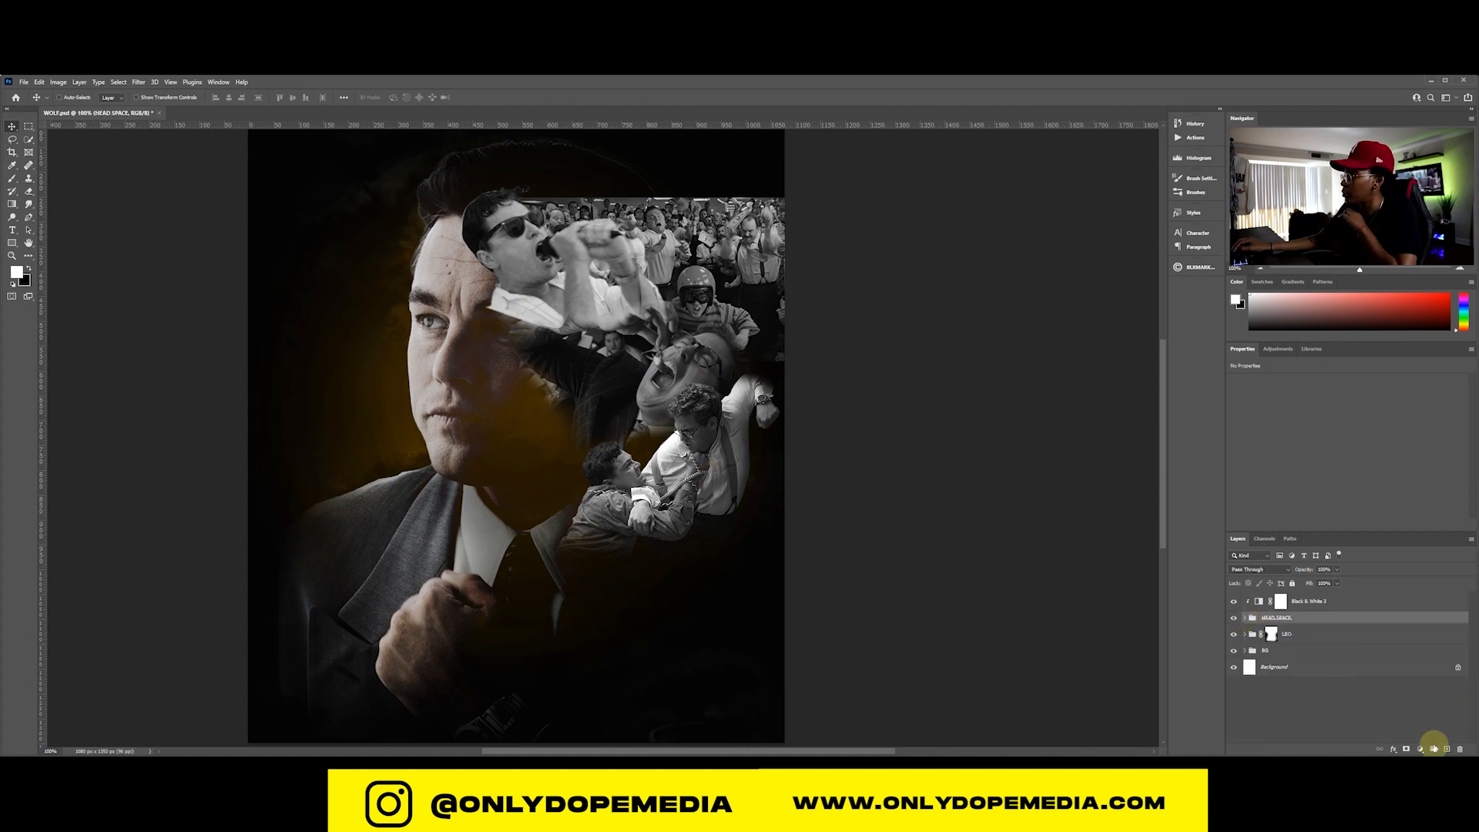
{"action": "left_click", "coordinate": [1406, 748]}
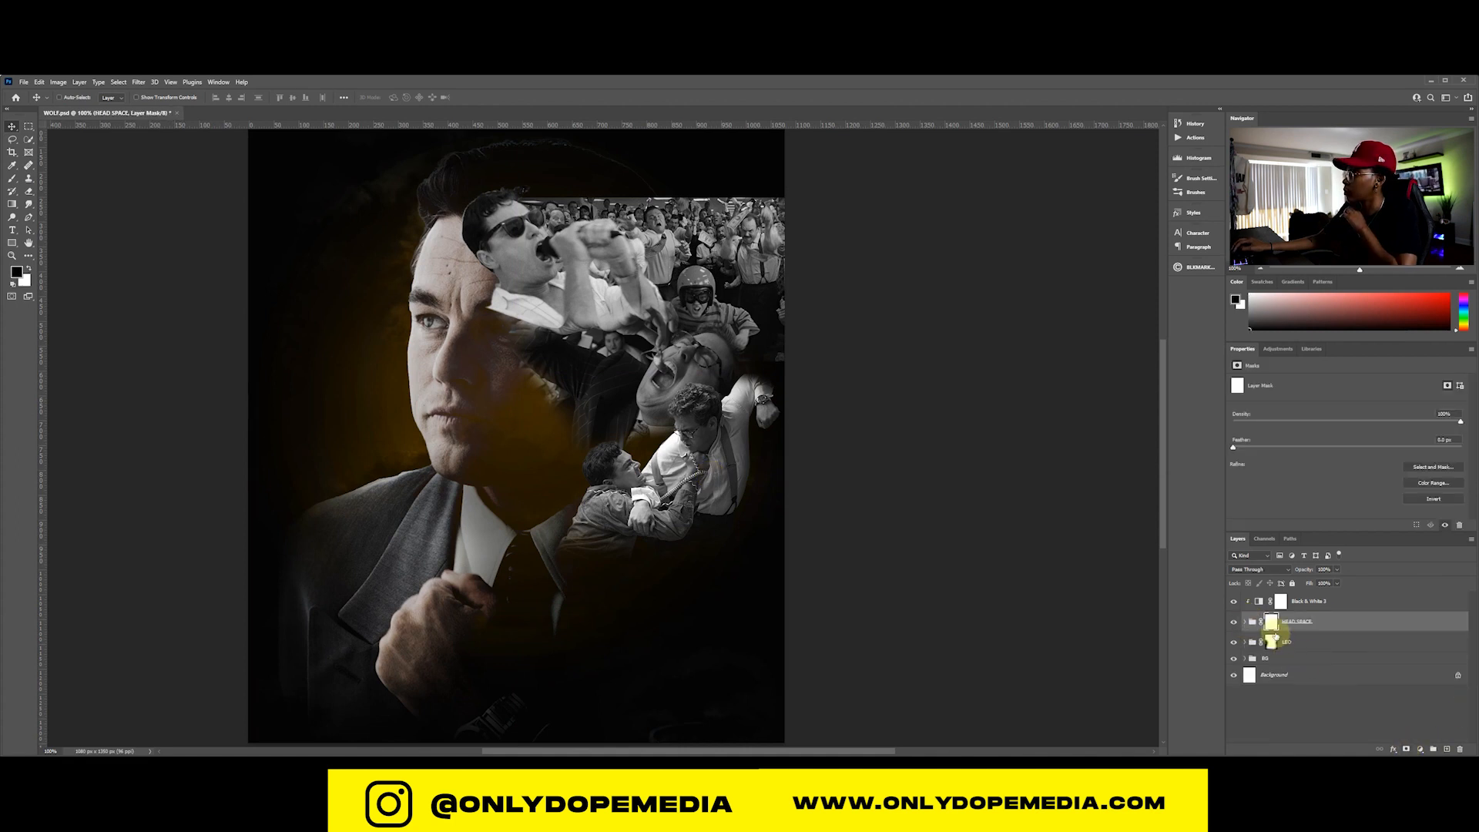
{"action": "key", "text": "ctrl+i"}
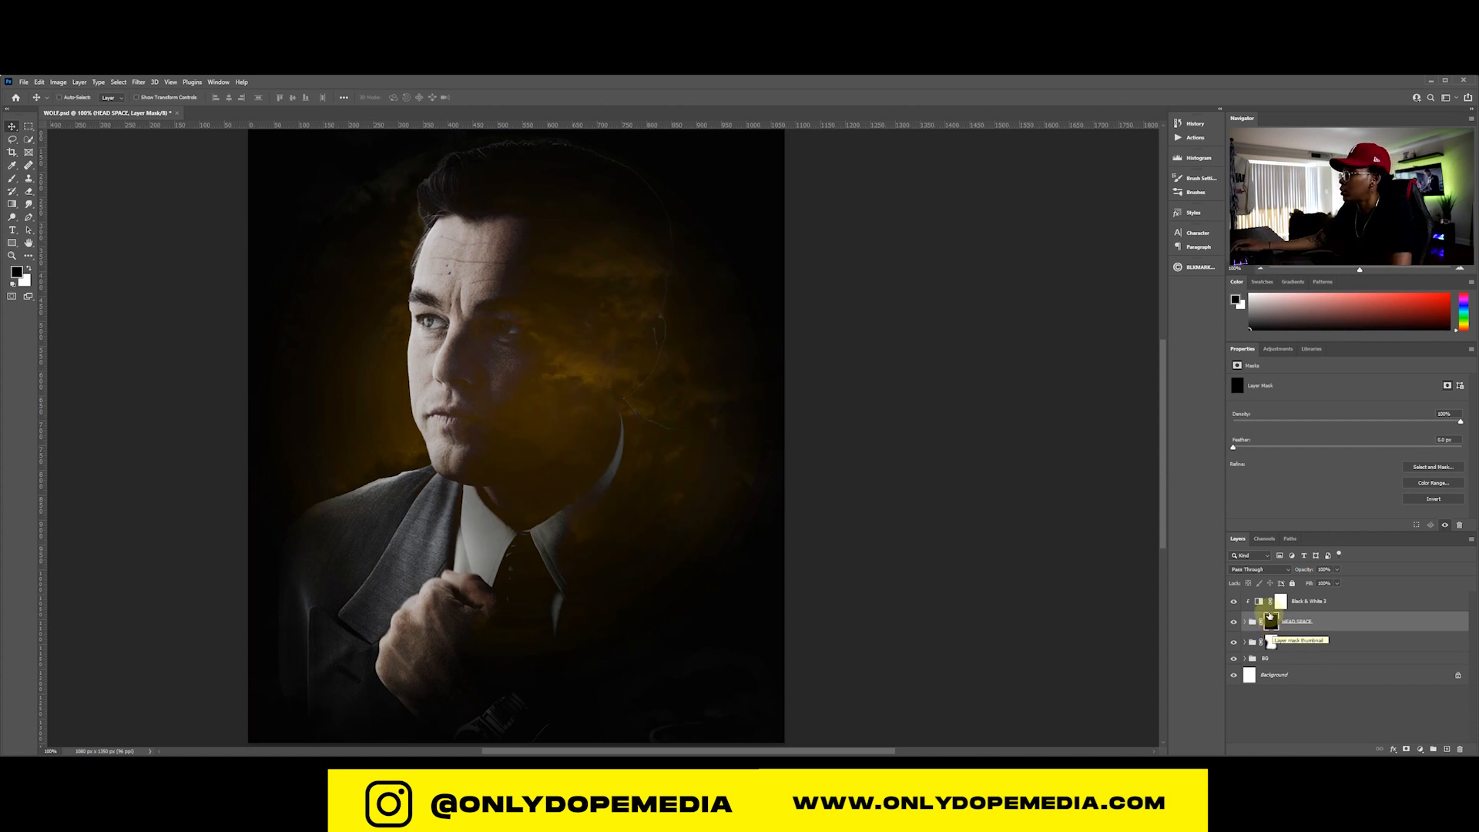
{"action": "left_click", "coordinate": [1266, 573]}
{"action": "left_click", "coordinate": [1299, 614]}
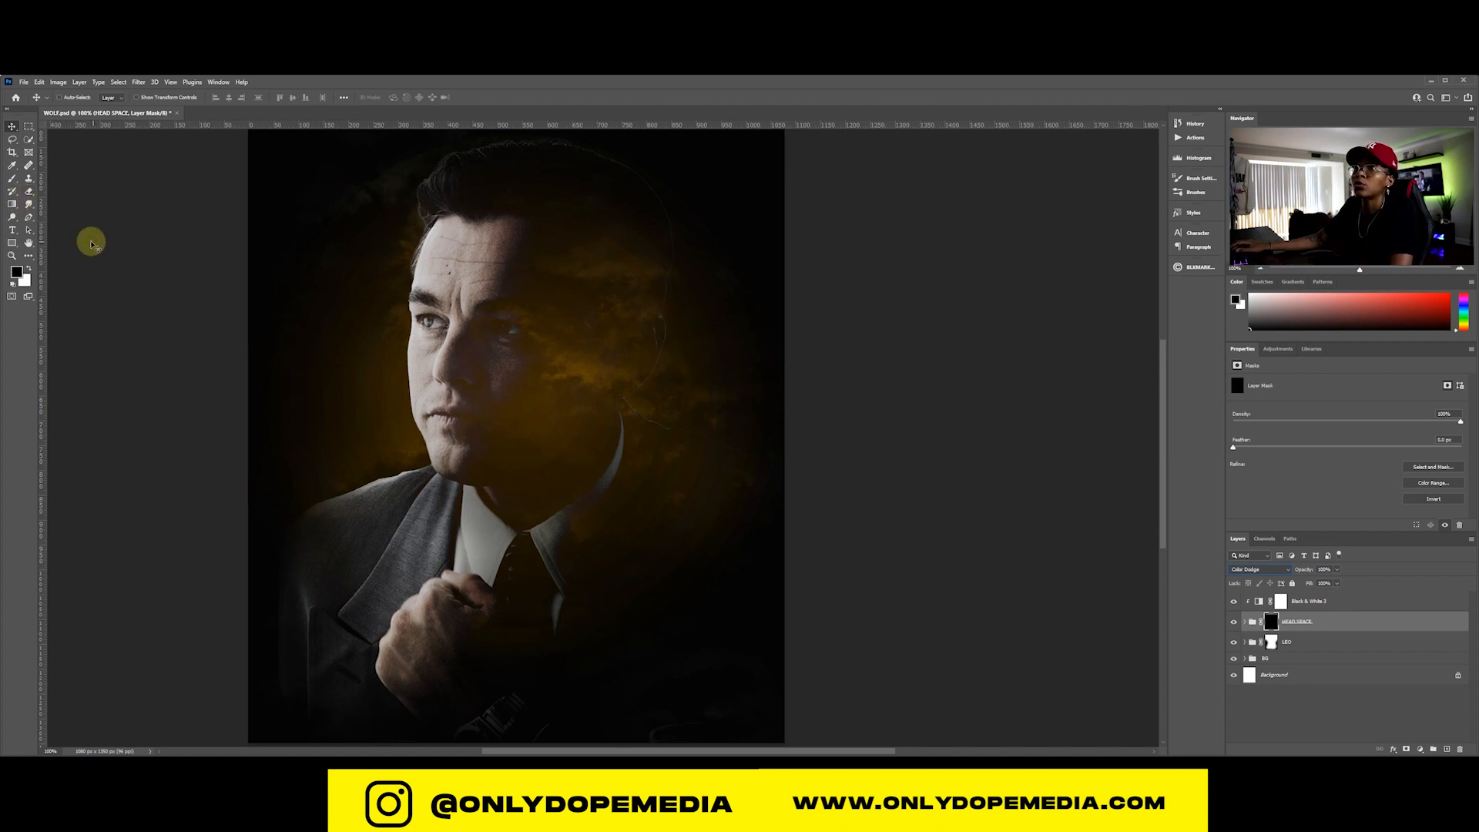
Paint on the HEAD SPACE mask with a larger soft white brush at reduced opacity to reveal the stills across the back of the head
{"action": "left_click", "coordinate": [13, 180]}
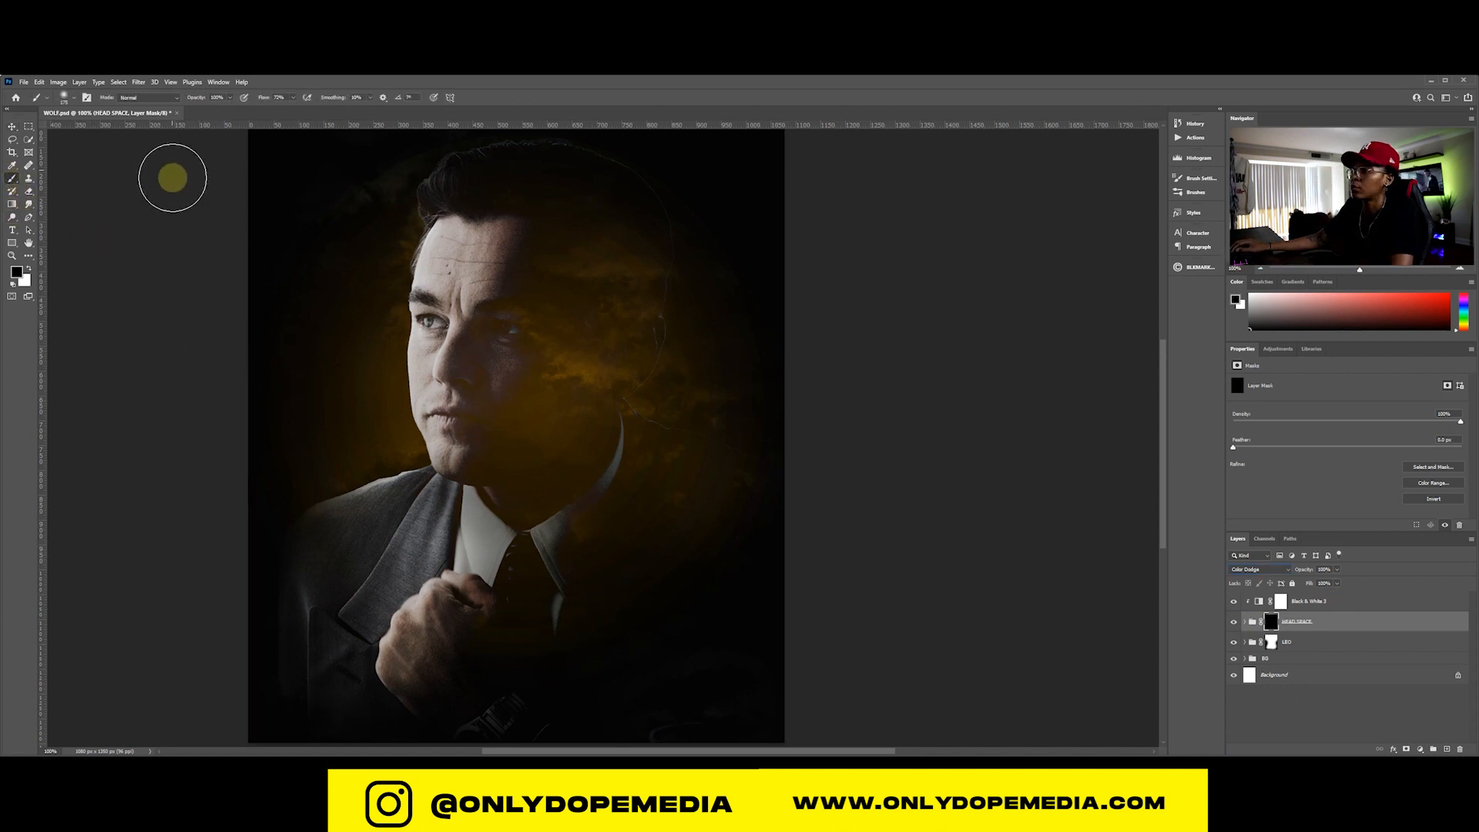
{"action": "left_click", "coordinate": [29, 269]}
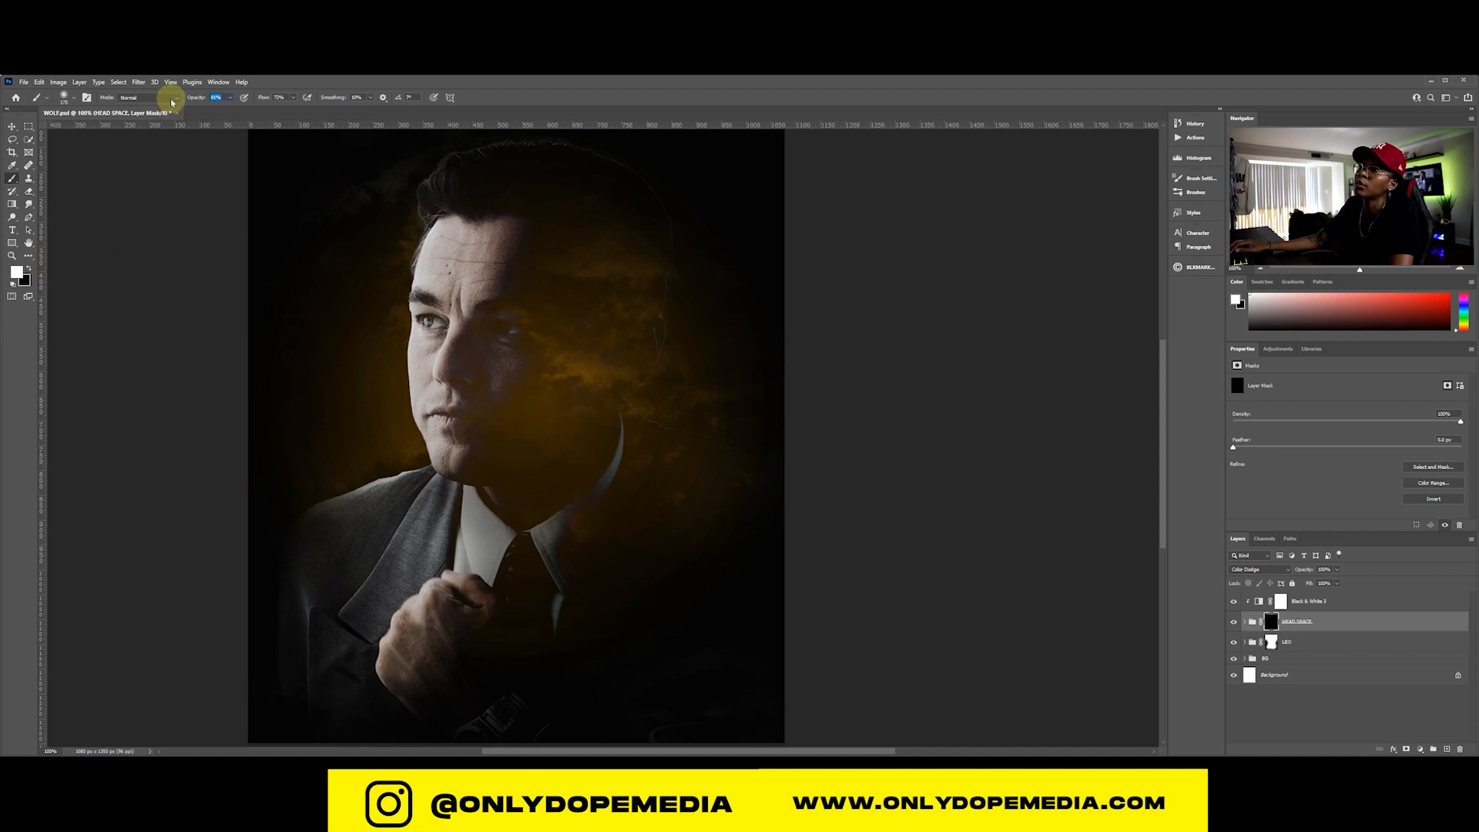
{"action": "key", "text": "]"}
{"action": "mouse_move", "coordinate": [512, 350]}
{"action": "left_mouse_down"}
{"action": "mouse_move", "coordinate": [556, 380]}
{"action": "mouse_move", "coordinate": [601, 340]}
{"action": "mouse_move", "coordinate": [582, 319]}
{"action": "mouse_move", "coordinate": [600, 356]}
{"action": "mouse_move", "coordinate": [615, 256]}
{"action": "mouse_move", "coordinate": [639, 242]}
{"action": "mouse_move", "coordinate": [602, 291]}
{"action": "mouse_move", "coordinate": [526, 311]}
{"action": "mouse_move", "coordinate": [557, 257]}
{"action": "mouse_move", "coordinate": [611, 221]}
{"action": "mouse_move", "coordinate": [583, 218]}
{"action": "mouse_move", "coordinate": [499, 274]}
{"action": "mouse_move", "coordinate": [541, 210]}
{"action": "mouse_move", "coordinate": [595, 233]}
{"action": "mouse_move", "coordinate": [611, 216]}
{"action": "mouse_move", "coordinate": [619, 295]}
{"action": "mouse_move", "coordinate": [627, 265]}
{"action": "mouse_move", "coordinate": [572, 205]}
{"action": "mouse_move", "coordinate": [648, 213]}
{"action": "mouse_move", "coordinate": [631, 336]}
{"action": "mouse_move", "coordinate": [654, 267]}
{"action": "mouse_move", "coordinate": [629, 340]}
{"action": "mouse_move", "coordinate": [574, 414]}
{"action": "mouse_move", "coordinate": [566, 362]}
{"action": "mouse_move", "coordinate": [545, 415]}
{"action": "mouse_move", "coordinate": [590, 492]}
{"action": "mouse_move", "coordinate": [563, 445]}
{"action": "mouse_move", "coordinate": [574, 485]}
{"action": "mouse_move", "coordinate": [552, 401]}
{"action": "mouse_move", "coordinate": [633, 469]}
{"action": "mouse_move", "coordinate": [624, 484]}
{"action": "mouse_move", "coordinate": [663, 488]}
{"action": "mouse_move", "coordinate": [679, 458]}
{"action": "mouse_move", "coordinate": [704, 515]}
{"action": "mouse_move", "coordinate": [722, 481]}
{"action": "mouse_move", "coordinate": [706, 527]}
{"action": "mouse_move", "coordinate": [725, 503]}
{"action": "mouse_move", "coordinate": [669, 544]}
{"action": "mouse_move", "coordinate": [633, 541]}
{"action": "mouse_move", "coordinate": [688, 536]}
{"action": "mouse_move", "coordinate": [561, 580]}
{"action": "mouse_move", "coordinate": [684, 571]}
{"action": "mouse_move", "coordinate": [751, 480]}
{"action": "mouse_move", "coordinate": [735, 516]}
{"action": "mouse_move", "coordinate": [744, 437]}
{"action": "mouse_move", "coordinate": [661, 373]}
{"action": "mouse_move", "coordinate": [734, 384]}
{"action": "mouse_move", "coordinate": [665, 488]}
{"action": "mouse_move", "coordinate": [638, 472]}
{"action": "mouse_move", "coordinate": [704, 319]}
{"action": "mouse_move", "coordinate": [669, 327]}
{"action": "mouse_move", "coordinate": [726, 322]}
{"action": "mouse_move", "coordinate": [761, 366]}
{"action": "mouse_move", "coordinate": [763, 419]}
{"action": "mouse_move", "coordinate": [813, 434]}
{"action": "mouse_move", "coordinate": [802, 466]}
{"action": "mouse_move", "coordinate": [739, 356]}
{"action": "mouse_move", "coordinate": [703, 357]}
{"action": "mouse_move", "coordinate": [680, 277]}
{"action": "mouse_move", "coordinate": [657, 333]}
{"action": "mouse_move", "coordinate": [680, 254]}
{"action": "mouse_move", "coordinate": [581, 230]}
{"action": "mouse_move", "coordinate": [535, 192]}
{"action": "mouse_move", "coordinate": [581, 188]}
{"action": "mouse_move", "coordinate": [565, 432]}
{"action": "mouse_move", "coordinate": [539, 485]}
{"action": "mouse_move", "coordinate": [568, 521]}
{"action": "mouse_move", "coordinate": [678, 536]}
{"action": "mouse_move", "coordinate": [710, 495]}
{"action": "mouse_move", "coordinate": [634, 488]}
{"action": "mouse_move", "coordinate": [660, 410]}
{"action": "left_mouse_up"}
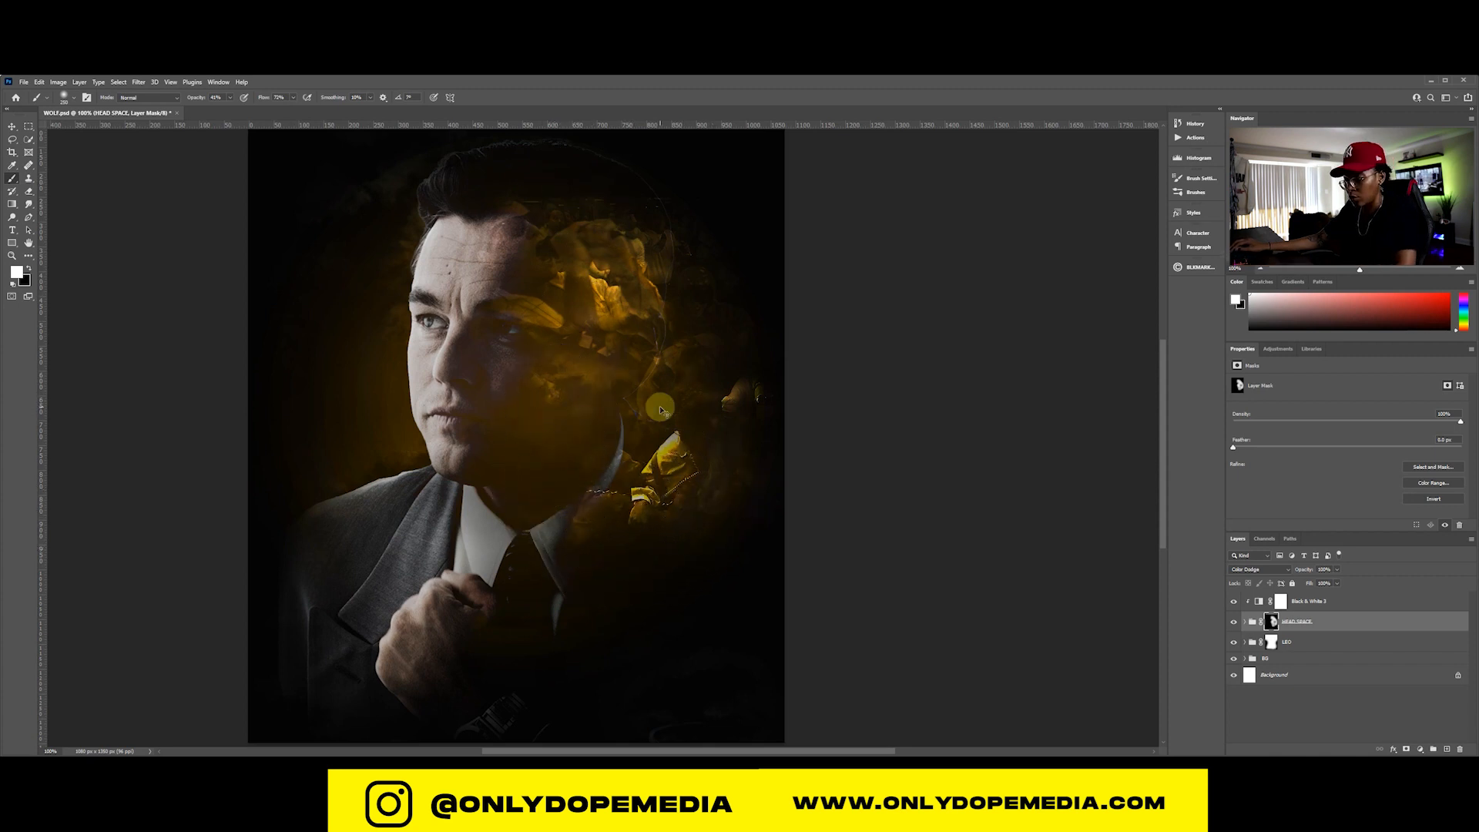
Scale the HEAD SPACE group down slightly, rotate it about 16 degrees clockwise and fit it over the back of the portrait's head
{"action": "key", "text": "ctrl+t"}
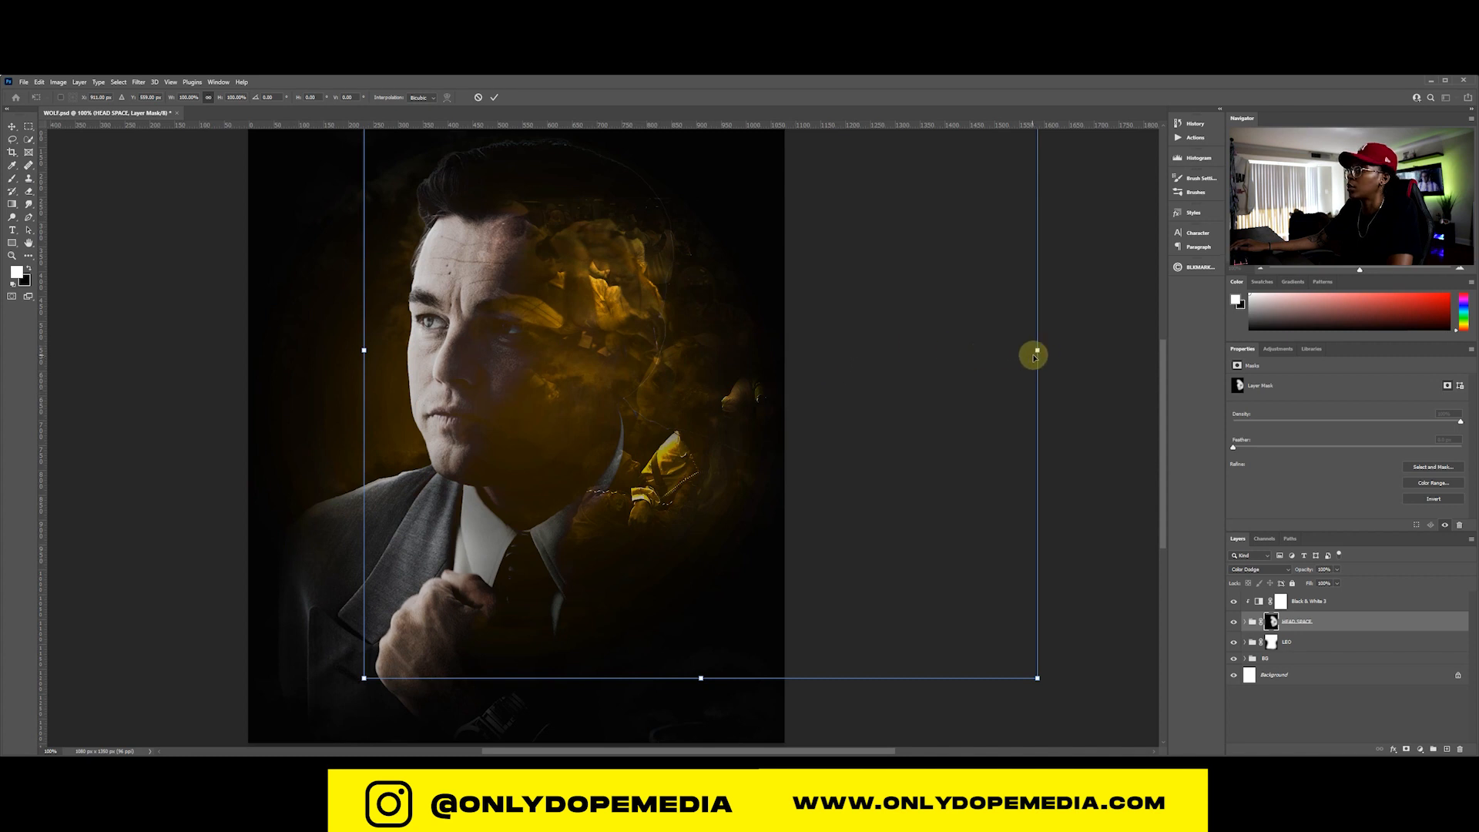
{"action": "mouse_move", "coordinate": [1003, 356]}
{"action": "left_mouse_down"}
{"action": "mouse_move", "coordinate": [901, 360]}
{"action": "mouse_move", "coordinate": [1023, 347]}
{"action": "mouse_move", "coordinate": [977, 351]}
{"action": "left_mouse_up"}
{"action": "left_click_drag", "start_coordinate": [687, 368], "coordinate": [716, 443]}
{"action": "left_click_drag", "start_coordinate": [394, 423], "coordinate": [346, 422]}
{"action": "left_click_drag", "start_coordinate": [1057, 402], "coordinate": [1043, 502]}
{"action": "left_click_drag", "start_coordinate": [677, 396], "coordinate": [688, 382]}
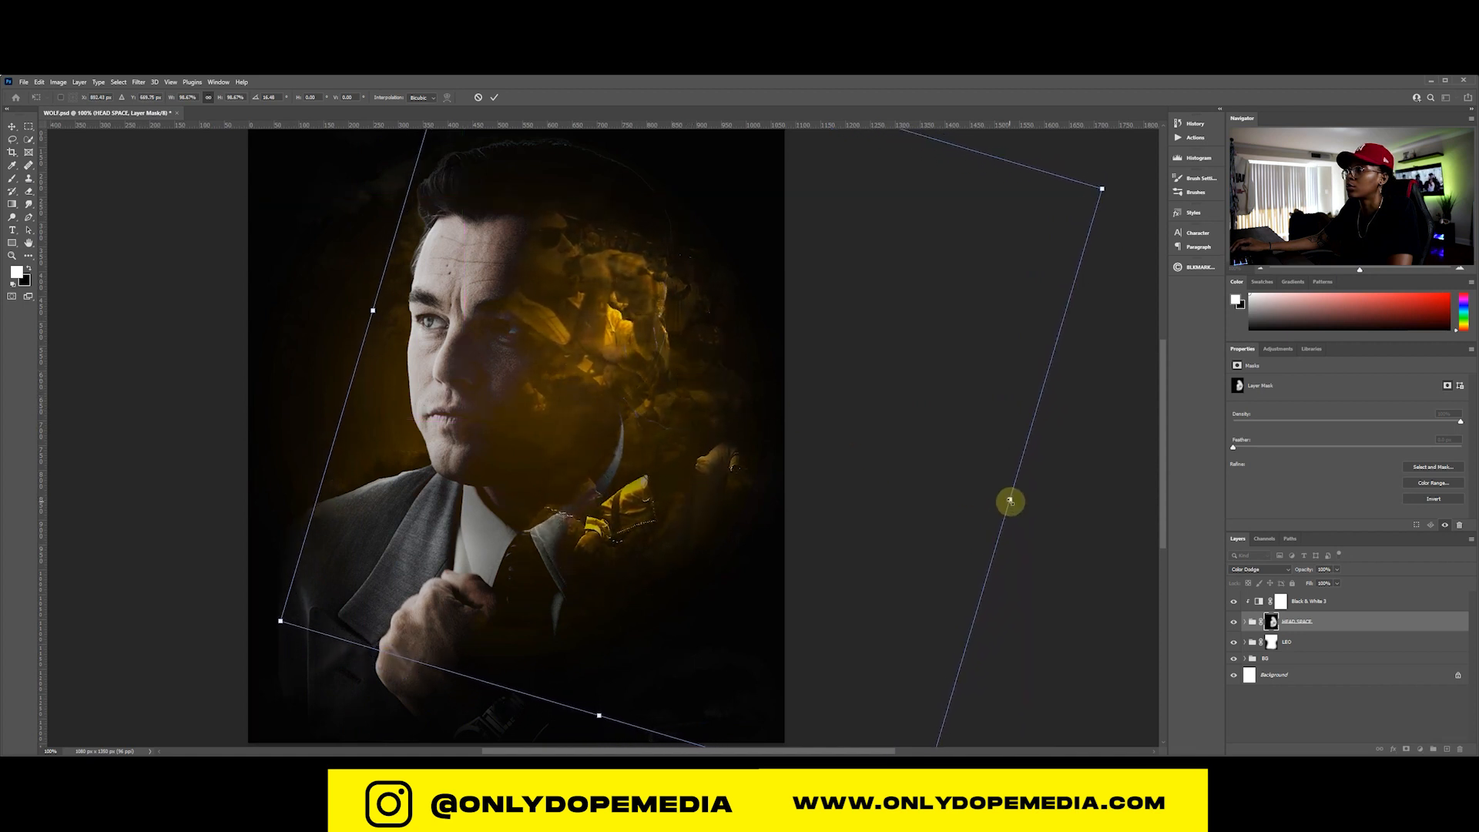
{"action": "left_click_drag", "start_coordinate": [1011, 502], "coordinate": [1009, 502]}
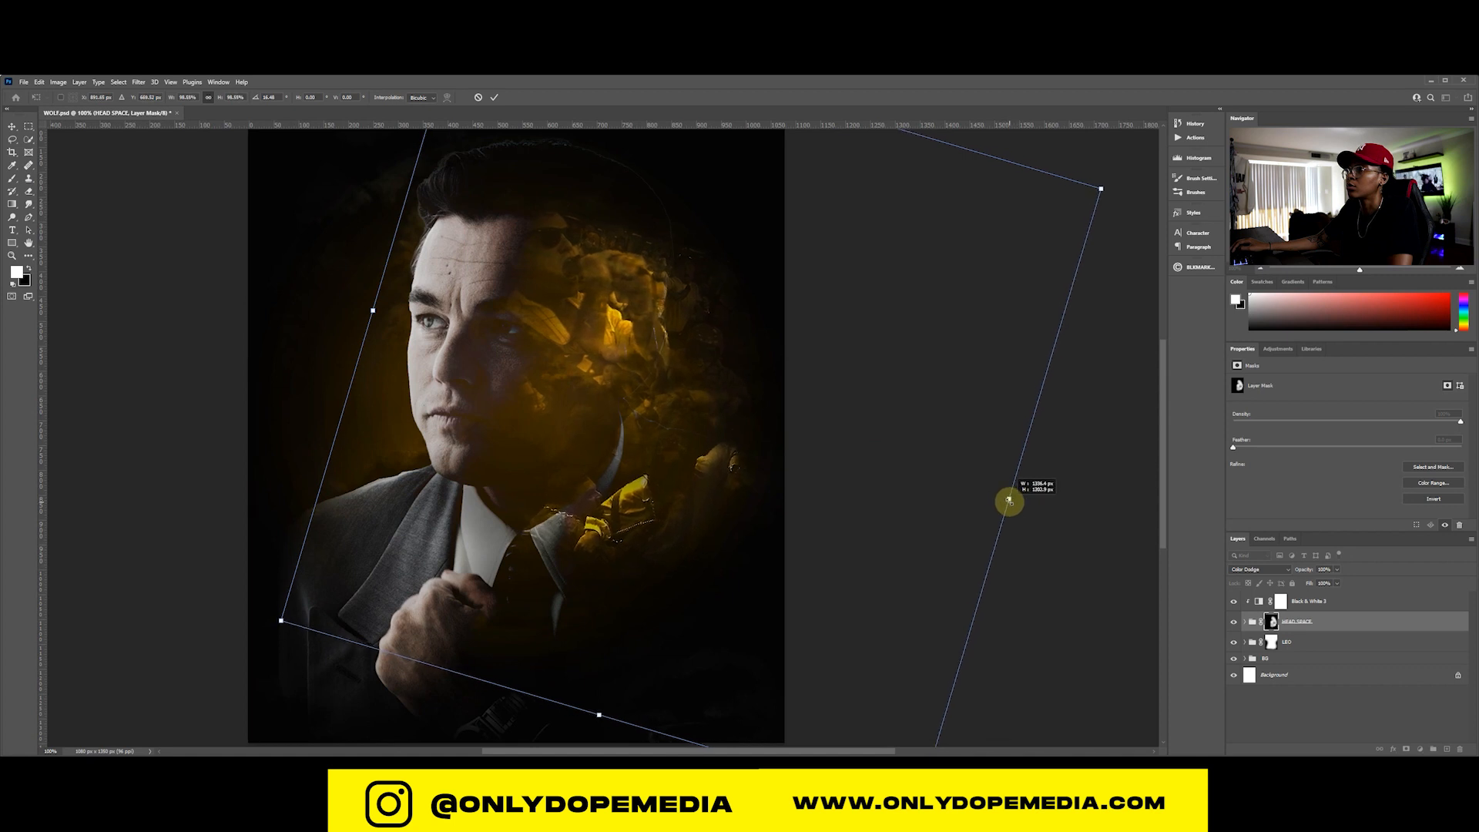
{"action": "left_click_drag", "start_coordinate": [702, 379], "coordinate": [715, 381]}
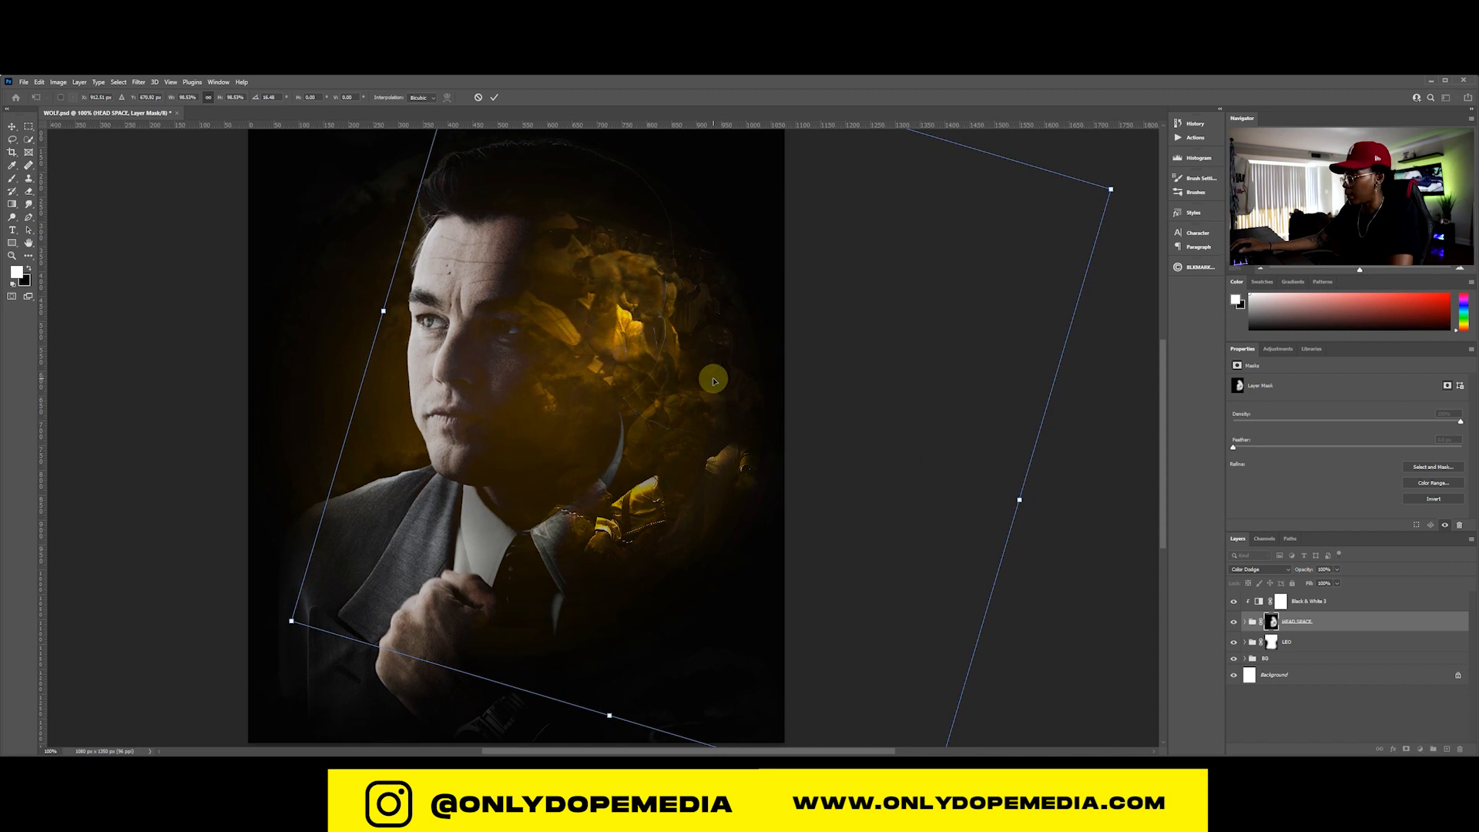
{"action": "key", "text": "Return"}
{"action": "key", "text": "b"}
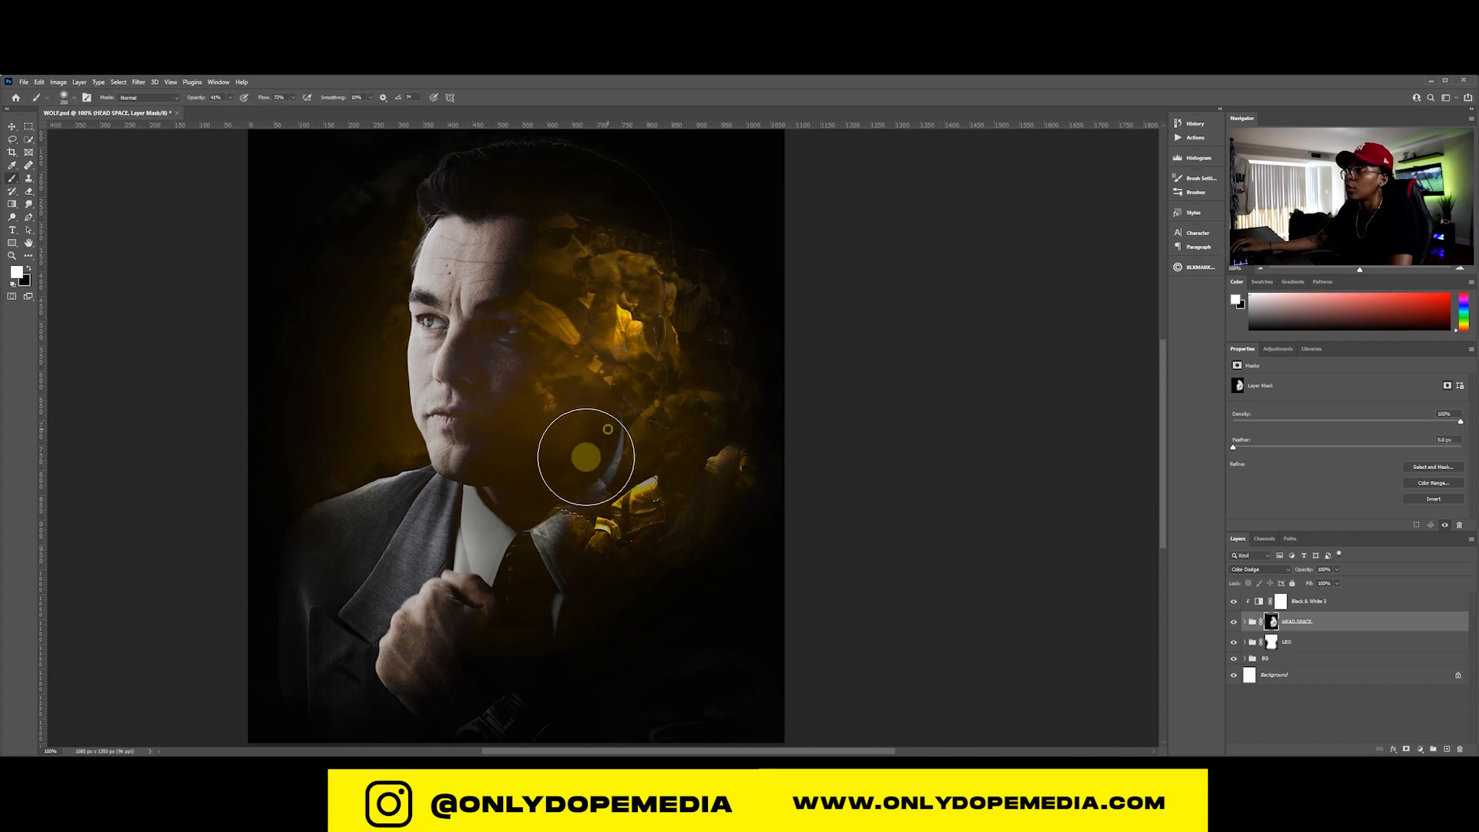
Touch up the HEAD SPACE mask beside the neck and flip the The-Wolf-of-Wall-Street-0690 still horizontally
{"action": "mouse_move", "coordinate": [586, 457]}
{"action": "left_mouse_down"}
{"action": "mouse_move", "coordinate": [561, 387]}
{"action": "mouse_move", "coordinate": [601, 358]}
{"action": "mouse_move", "coordinate": [574, 452]}
{"action": "mouse_move", "coordinate": [605, 472]}
{"action": "left_mouse_up"}
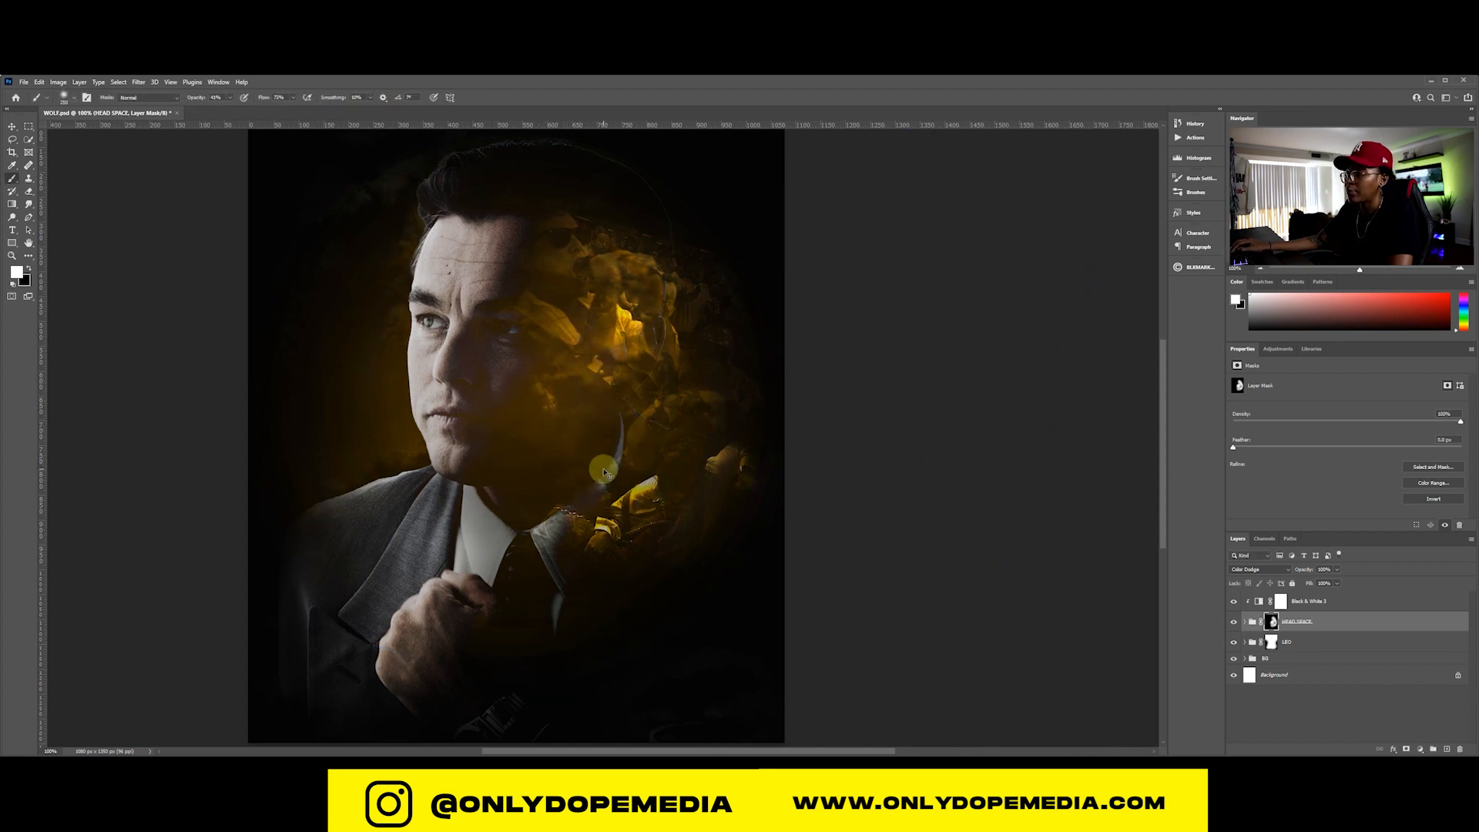
{"action": "key", "text": "v"}
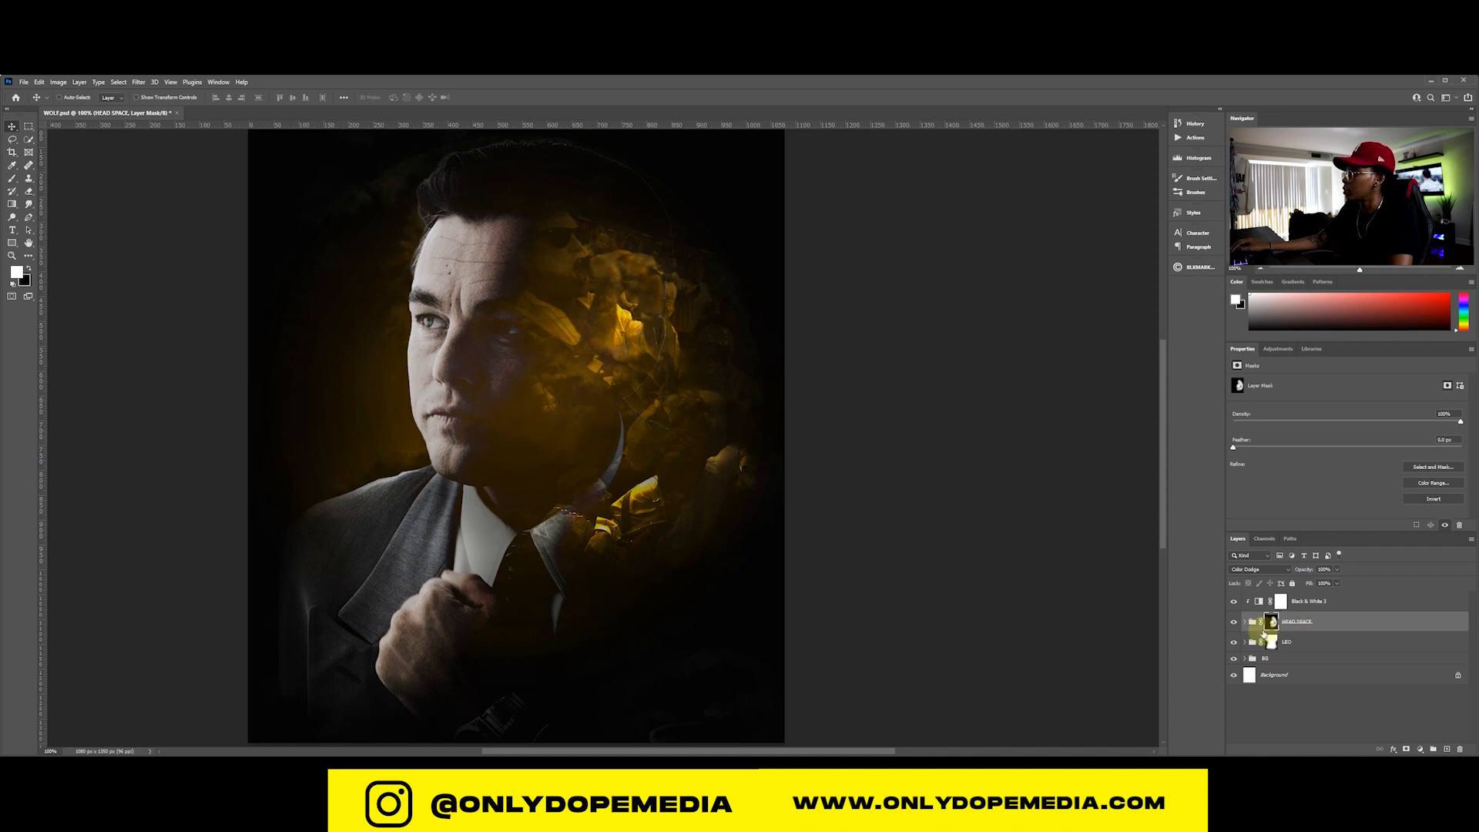
{"action": "left_click", "coordinate": [1245, 622]}
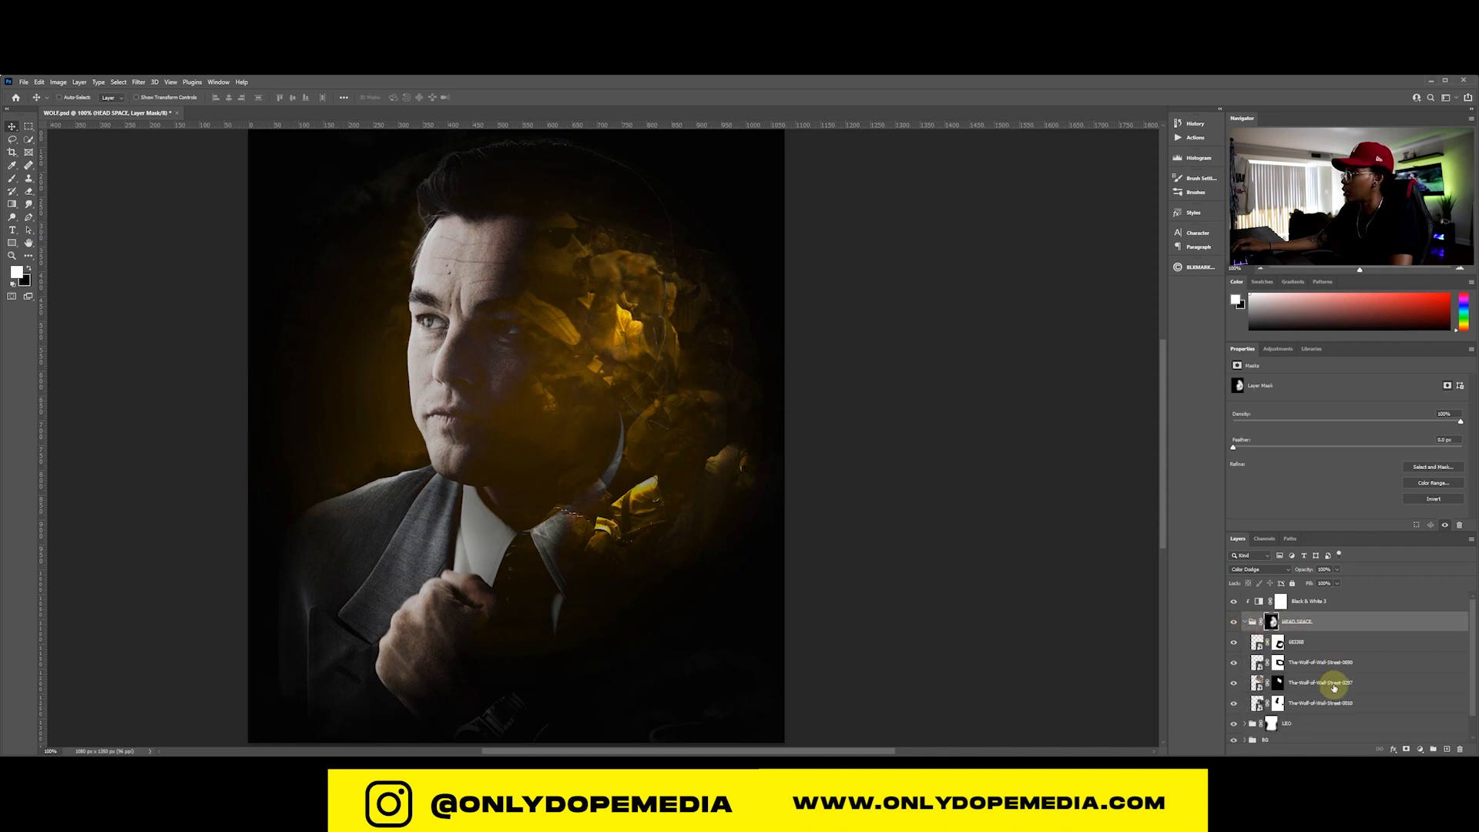
{"action": "left_click", "coordinate": [1234, 664]}
{"action": "left_click", "coordinate": [1233, 664]}
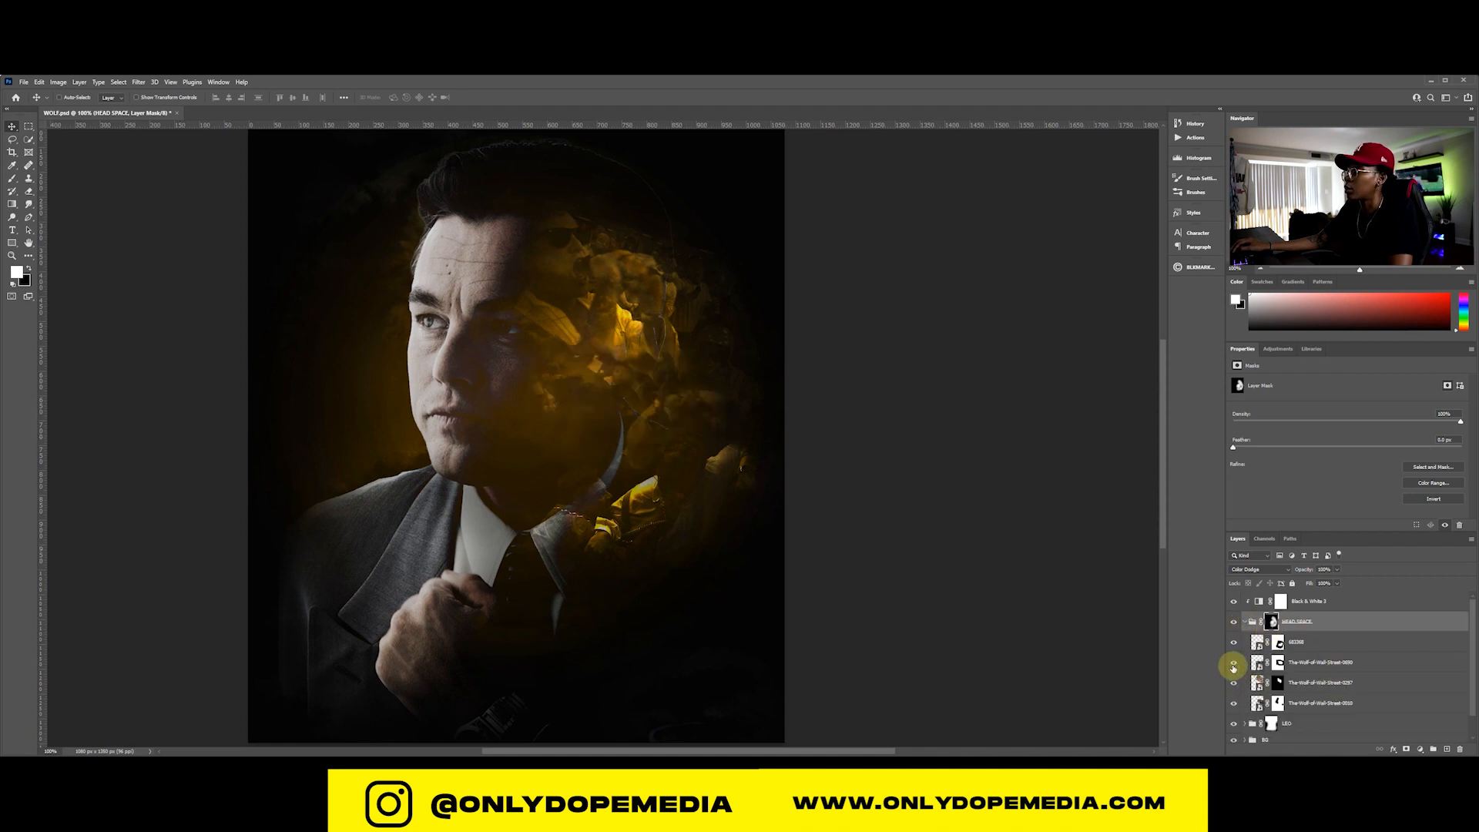
{"action": "left_click", "coordinate": [1331, 671]}
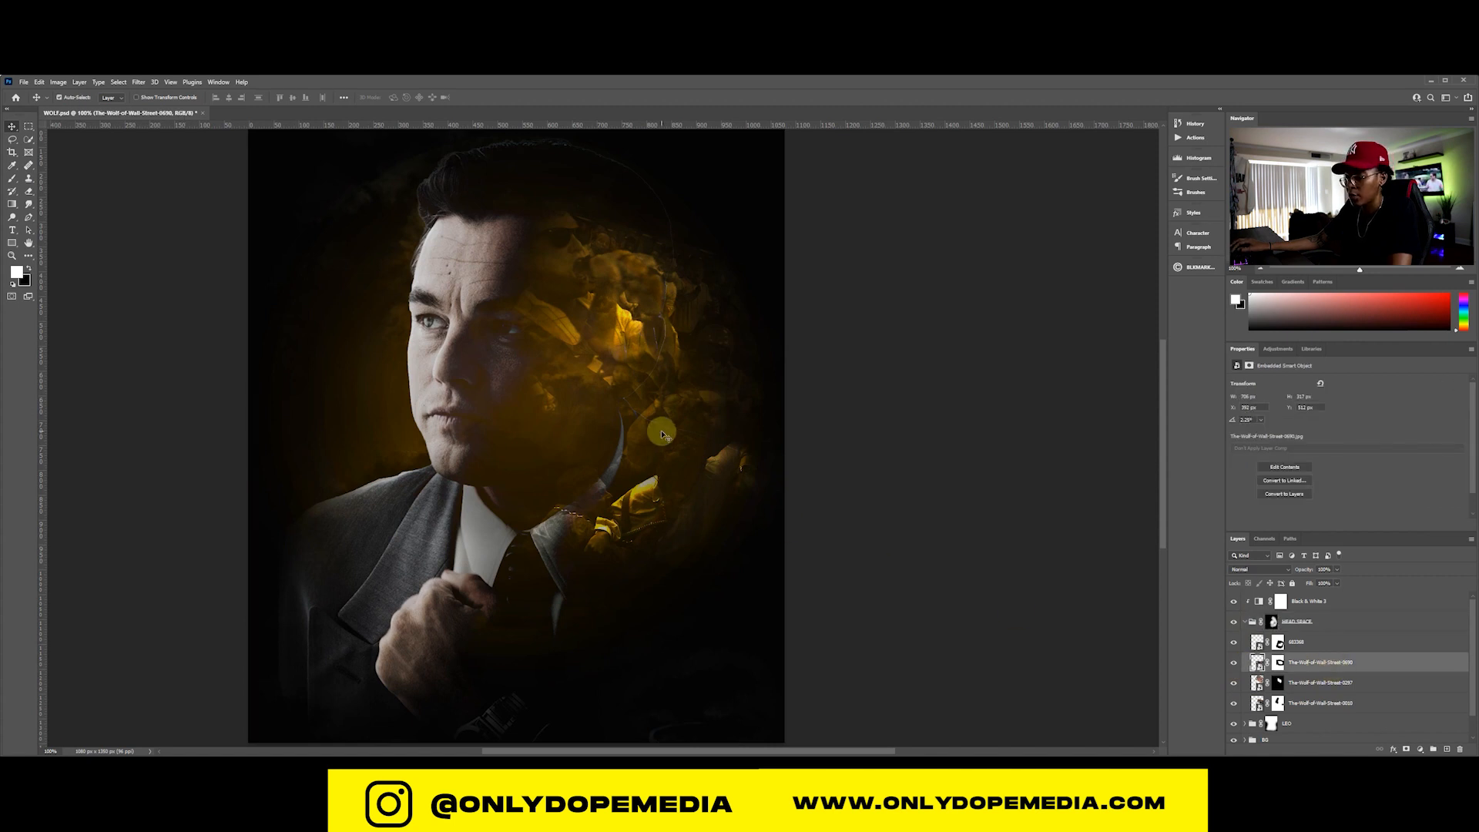
{"action": "left_click", "coordinate": [38, 81]}
{"action": "mouse_move", "coordinate": [92, 309]}
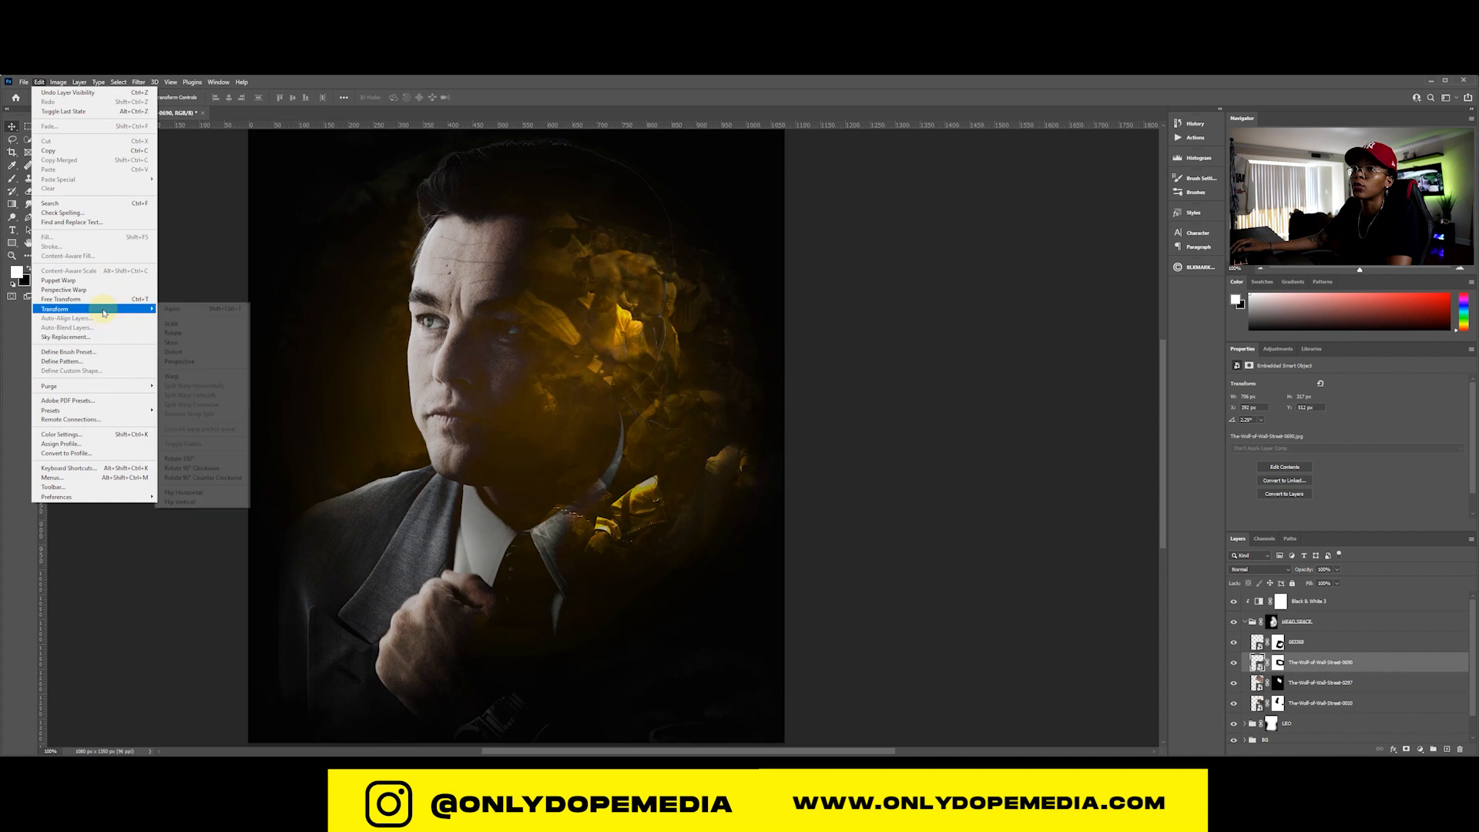
{"action": "left_click", "coordinate": [183, 492]}
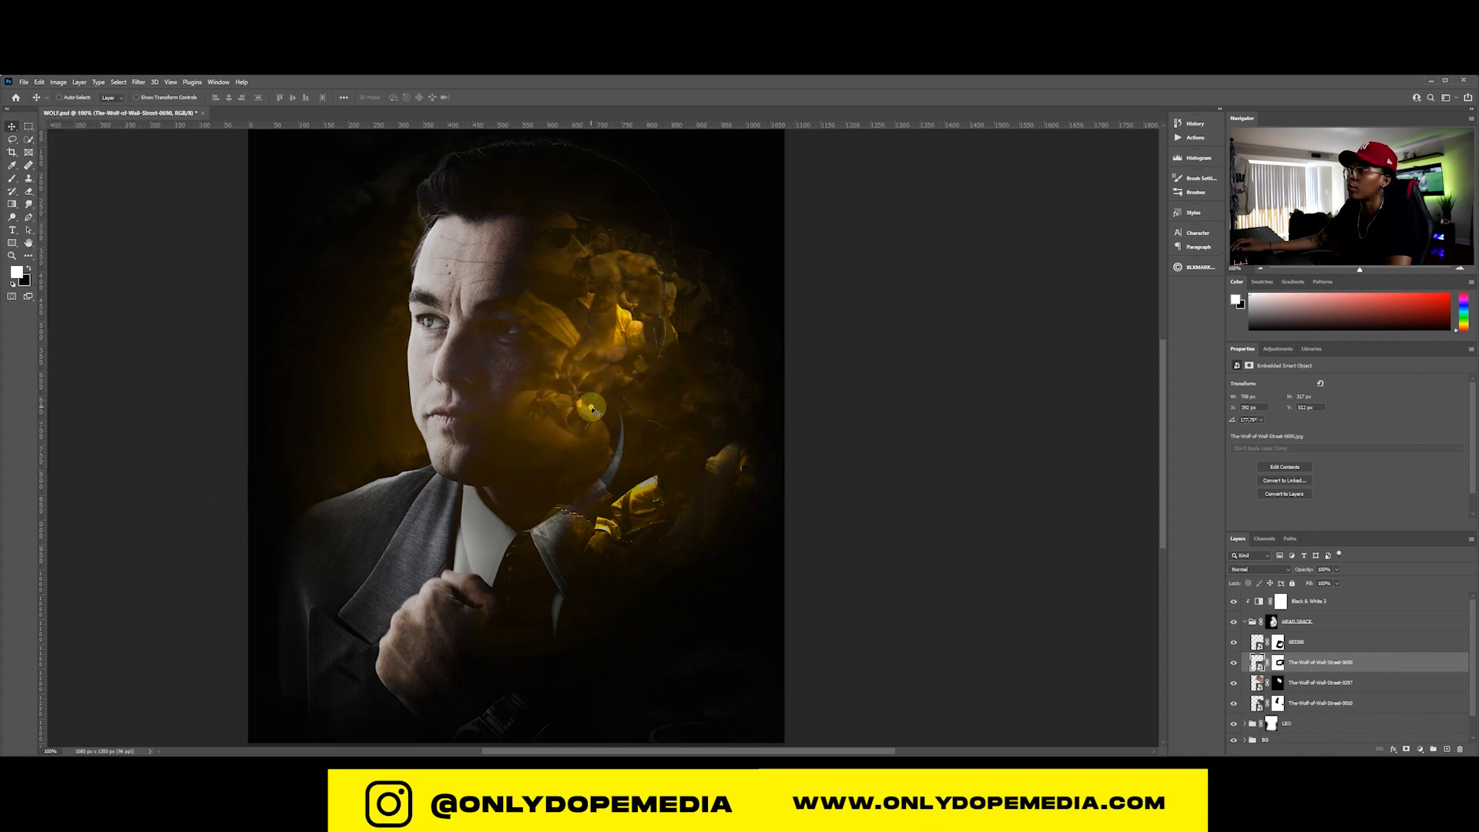
Move the flipped still further toward the back of the head, rotate it slightly clockwise and fine-tune its position
{"action": "left_click_drag", "start_coordinate": [592, 410], "coordinate": [645, 413]}
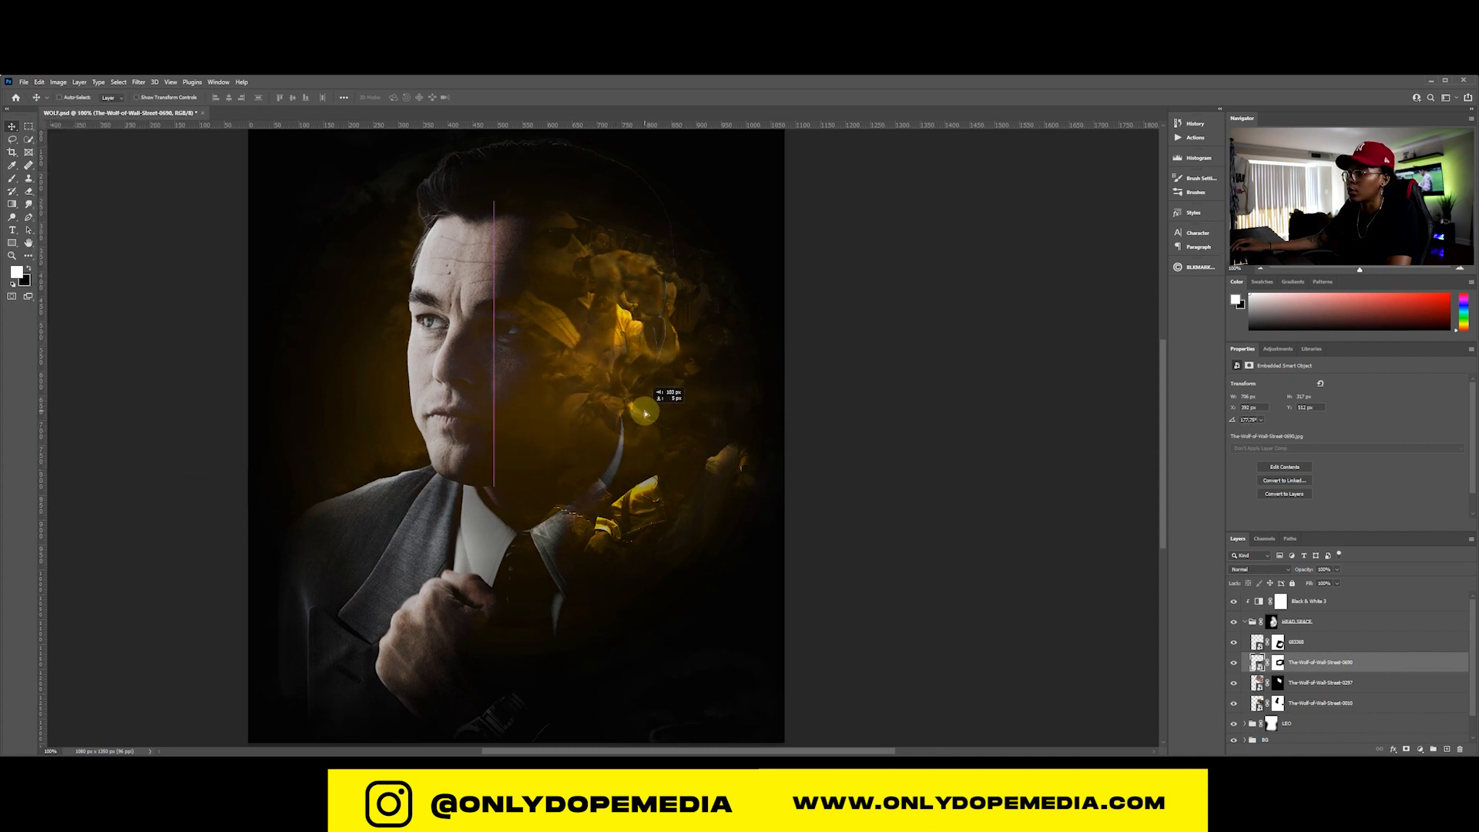
{"action": "key", "text": "ctrl+t"}
{"action": "left_click_drag", "start_coordinate": [852, 403], "coordinate": [852, 465]}
{"action": "key", "text": "Return"}
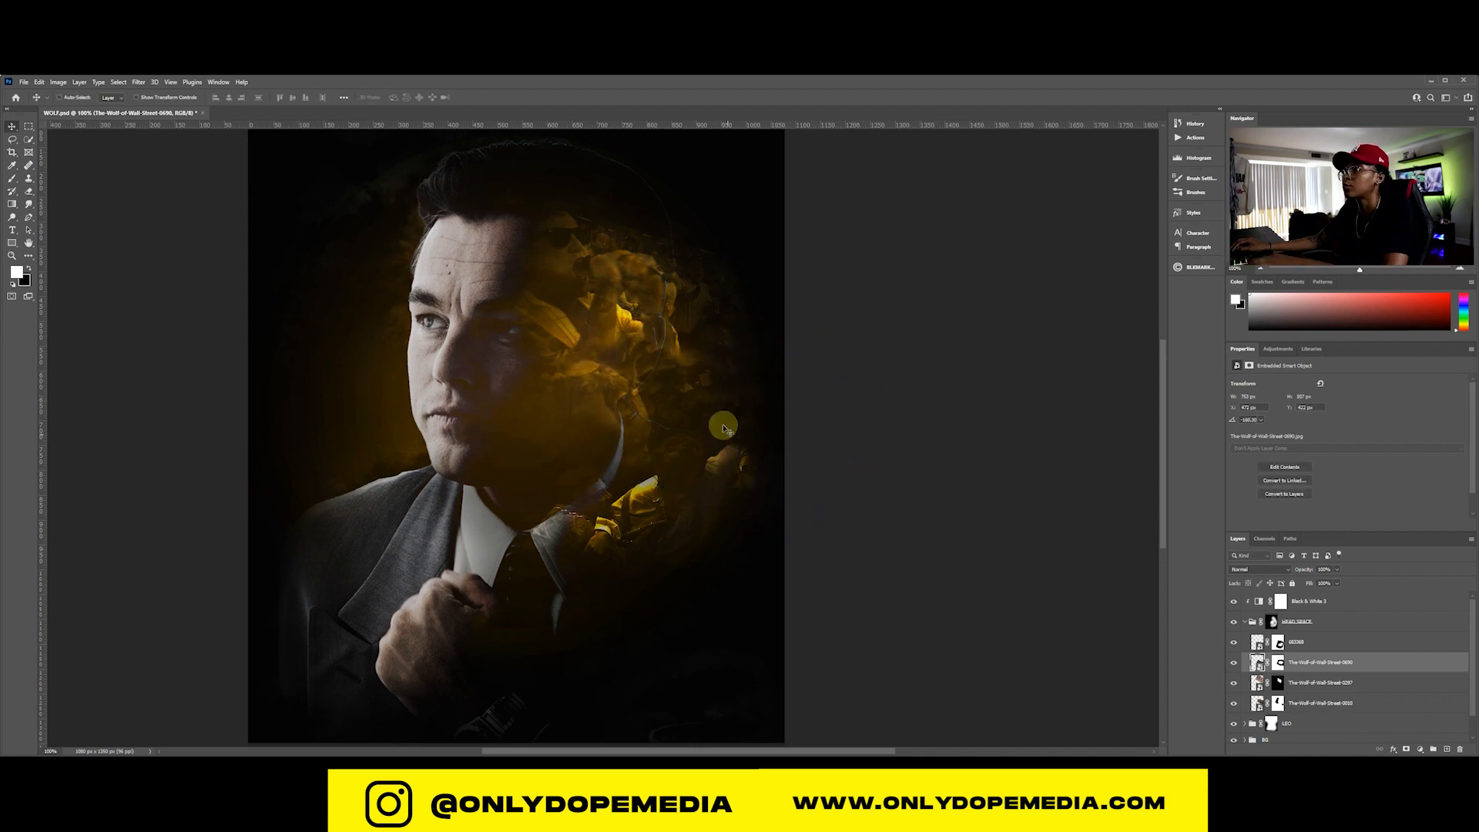
{"action": "left_click_drag", "start_coordinate": [724, 429], "coordinate": [711, 438]}
Move the still of the two wrestling men slightly up toward the portrait's jaw
{"action": "left_click", "coordinate": [1336, 645]}
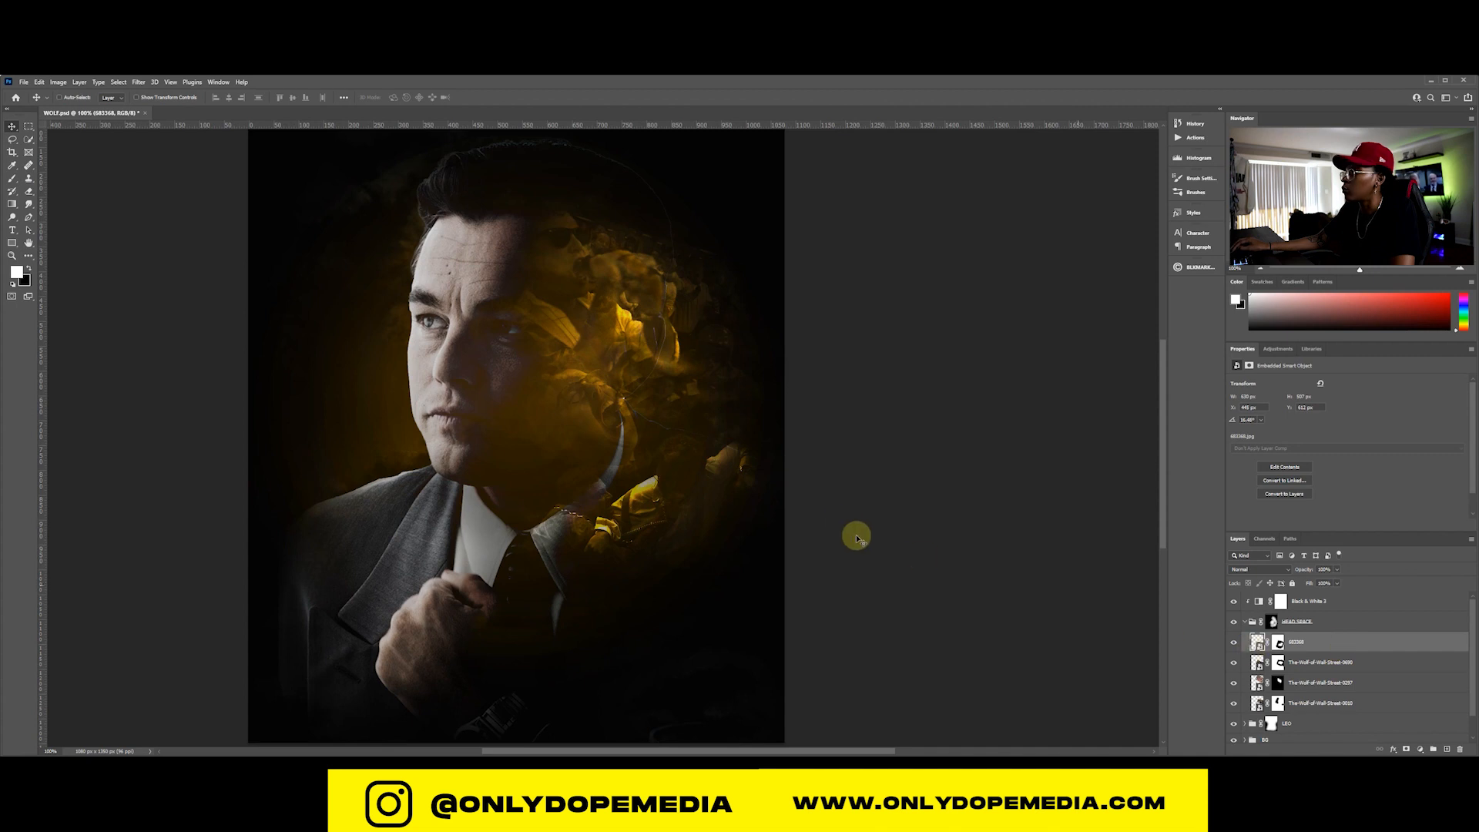
{"action": "left_click_drag", "start_coordinate": [795, 509], "coordinate": [792, 477]}
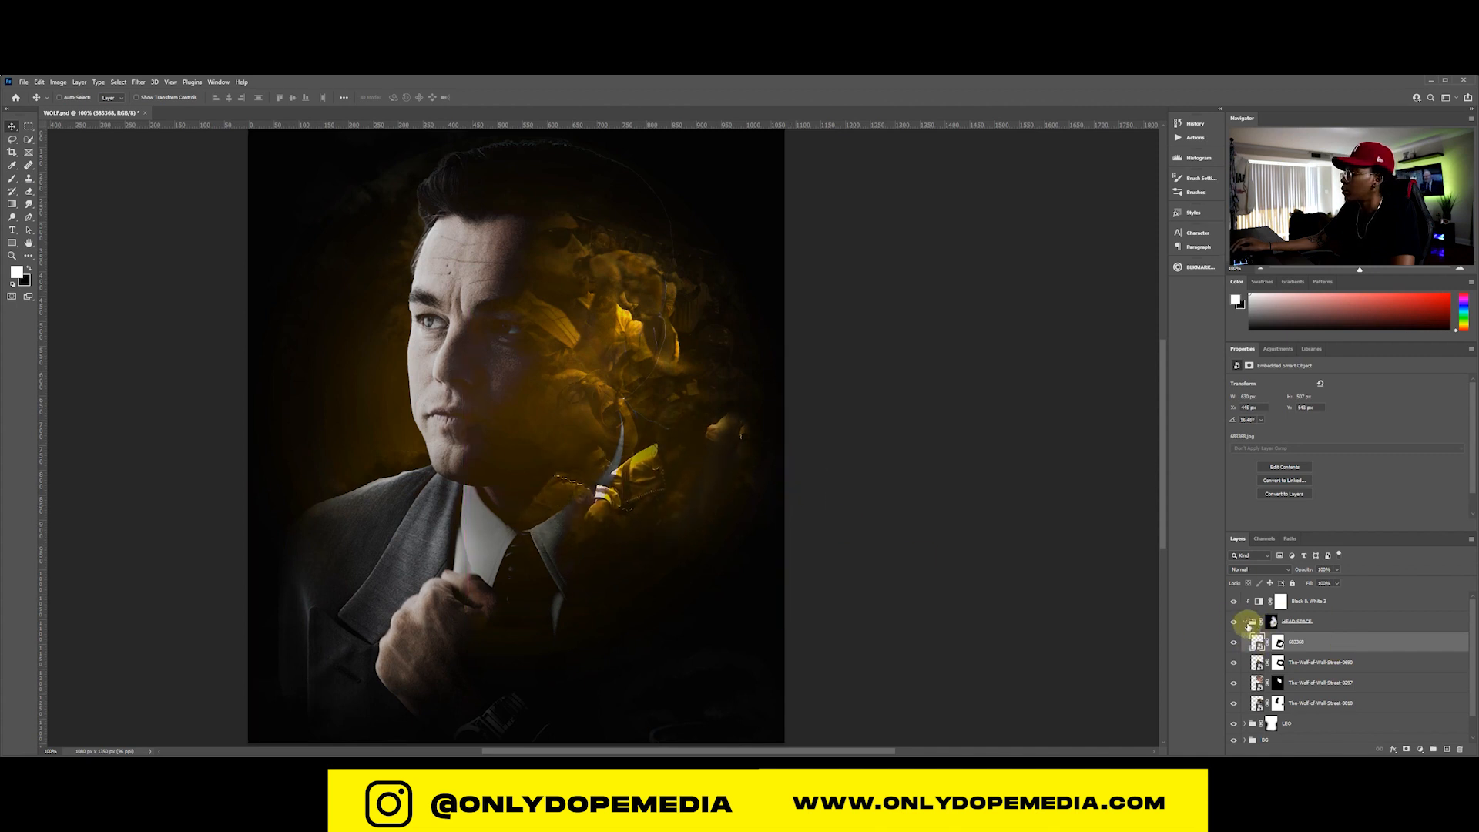
{"action": "left_click", "coordinate": [1246, 622]}
Paint black on the HEAD SPACE mask with a smaller soft brush at 100% opacity to hide the stills beyond the back of the head
{"action": "right_click", "coordinate": [1358, 626]}
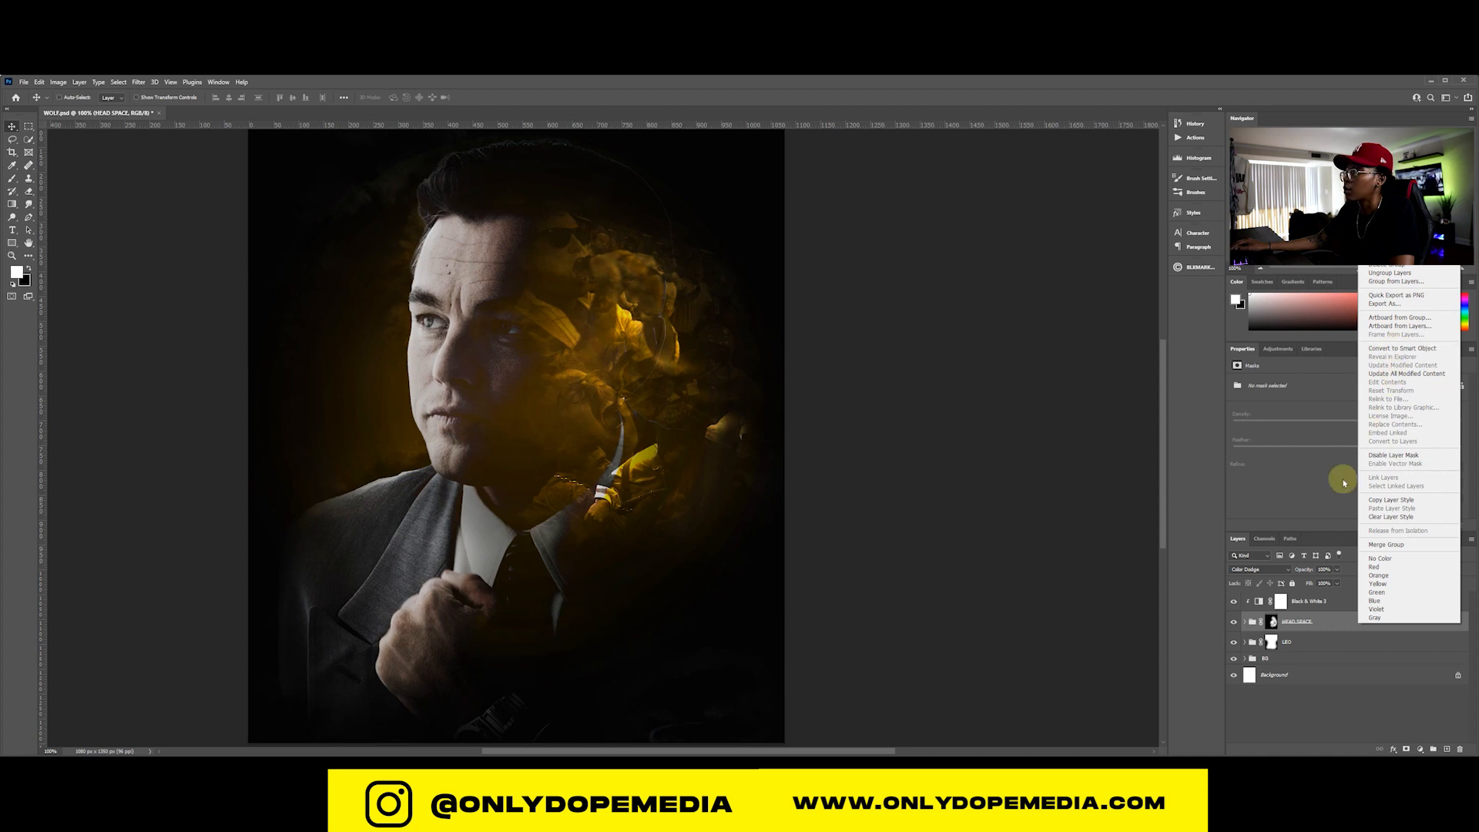
{"action": "left_click", "coordinate": [1323, 620]}
{"action": "left_click", "coordinate": [1272, 623]}
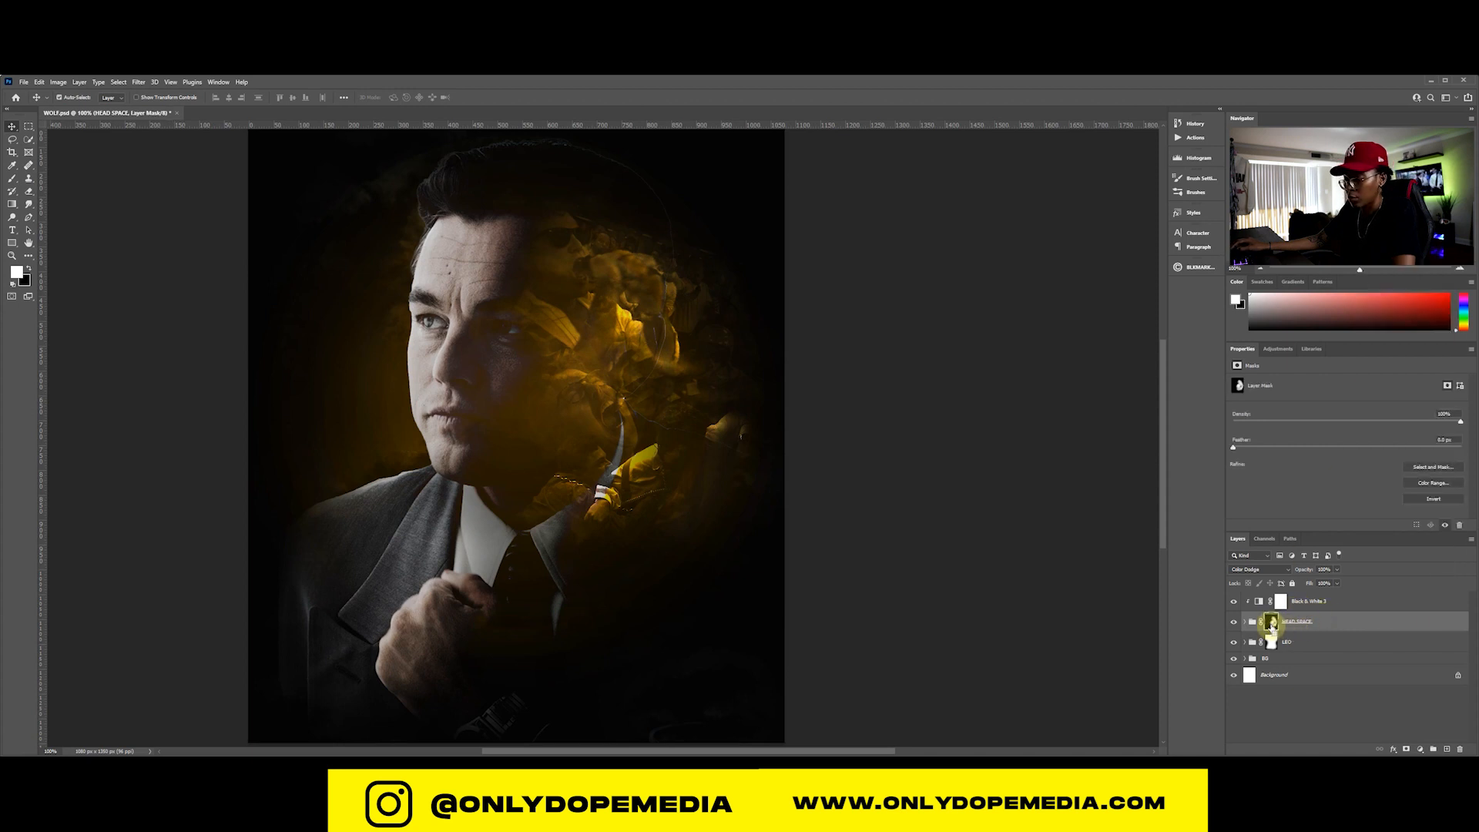
{"action": "key", "text": "b"}
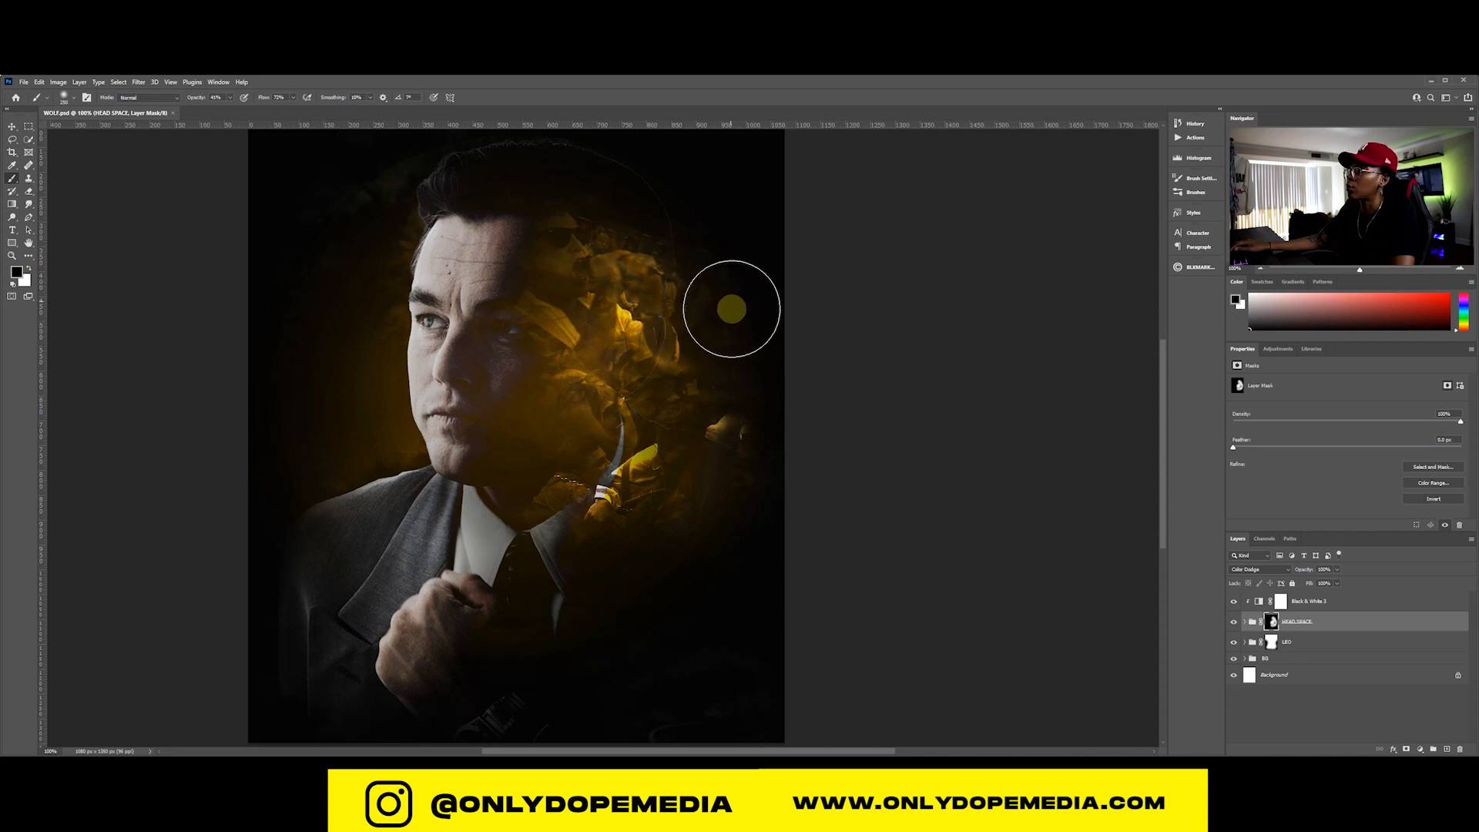
{"action": "mouse_move", "coordinate": [736, 307]}
{"action": "left_mouse_down"}
{"action": "mouse_move", "coordinate": [730, 368]}
{"action": "mouse_move", "coordinate": [729, 315]}
{"action": "mouse_move", "coordinate": [694, 379]}
{"action": "left_mouse_up"}
{"action": "key", "text": "bracketleft"}
{"action": "key", "text": "bracketleft"}
{"action": "key", "text": "bracketleft"}
{"action": "key", "text": "bracketleft"}
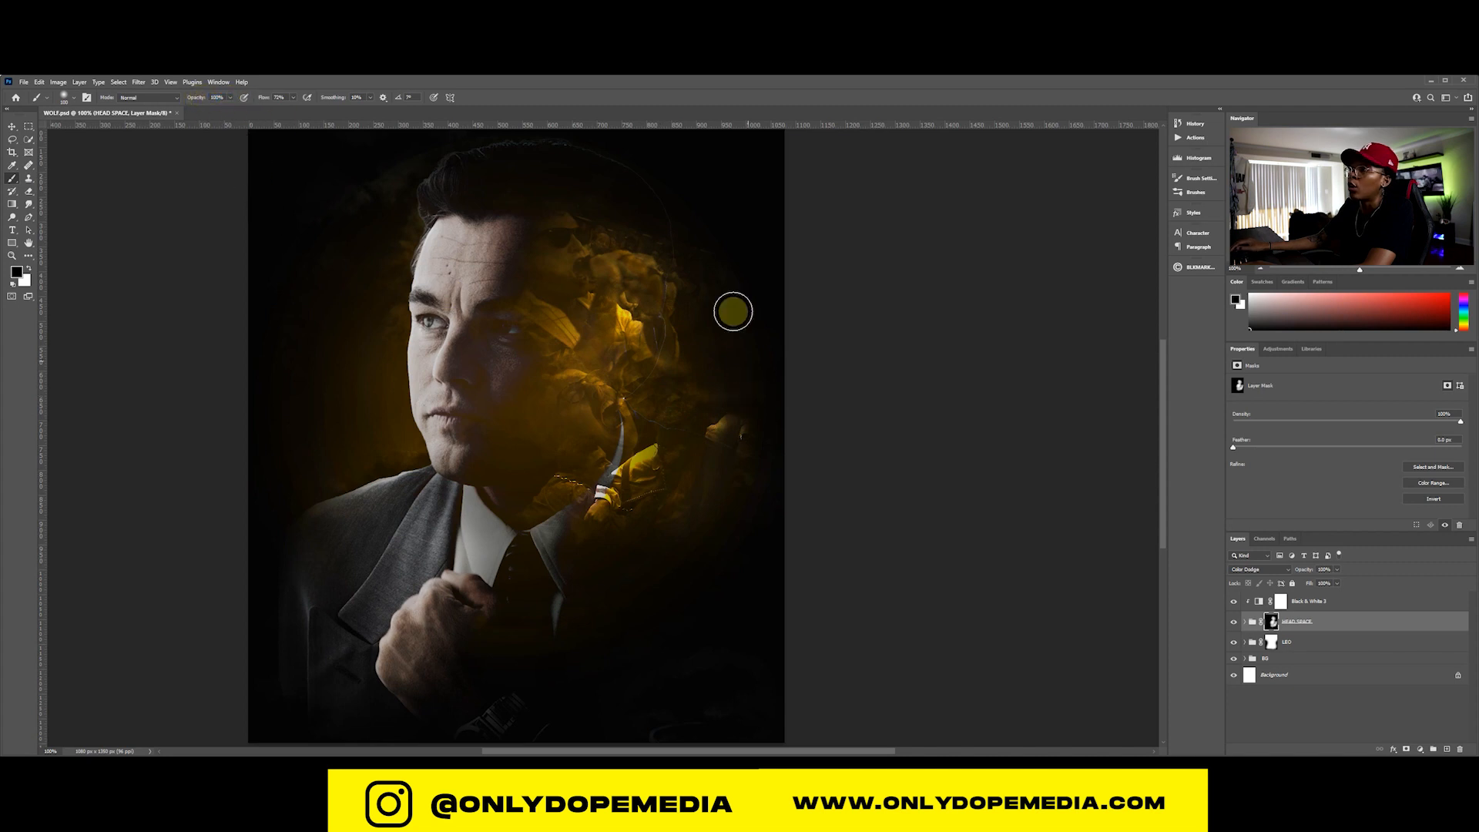
{"action": "mouse_move", "coordinate": [661, 392]}
{"action": "left_mouse_down"}
{"action": "mouse_move", "coordinate": [686, 351]}
{"action": "mouse_move", "coordinate": [681, 214]}
{"action": "mouse_move", "coordinate": [698, 286]}
{"action": "mouse_move", "coordinate": [682, 382]}
{"action": "mouse_move", "coordinate": [663, 373]}
{"action": "mouse_move", "coordinate": [643, 400]}
{"action": "mouse_move", "coordinate": [788, 447]}
{"action": "mouse_move", "coordinate": [710, 412]}
{"action": "mouse_move", "coordinate": [771, 446]}
{"action": "left_mouse_up"}
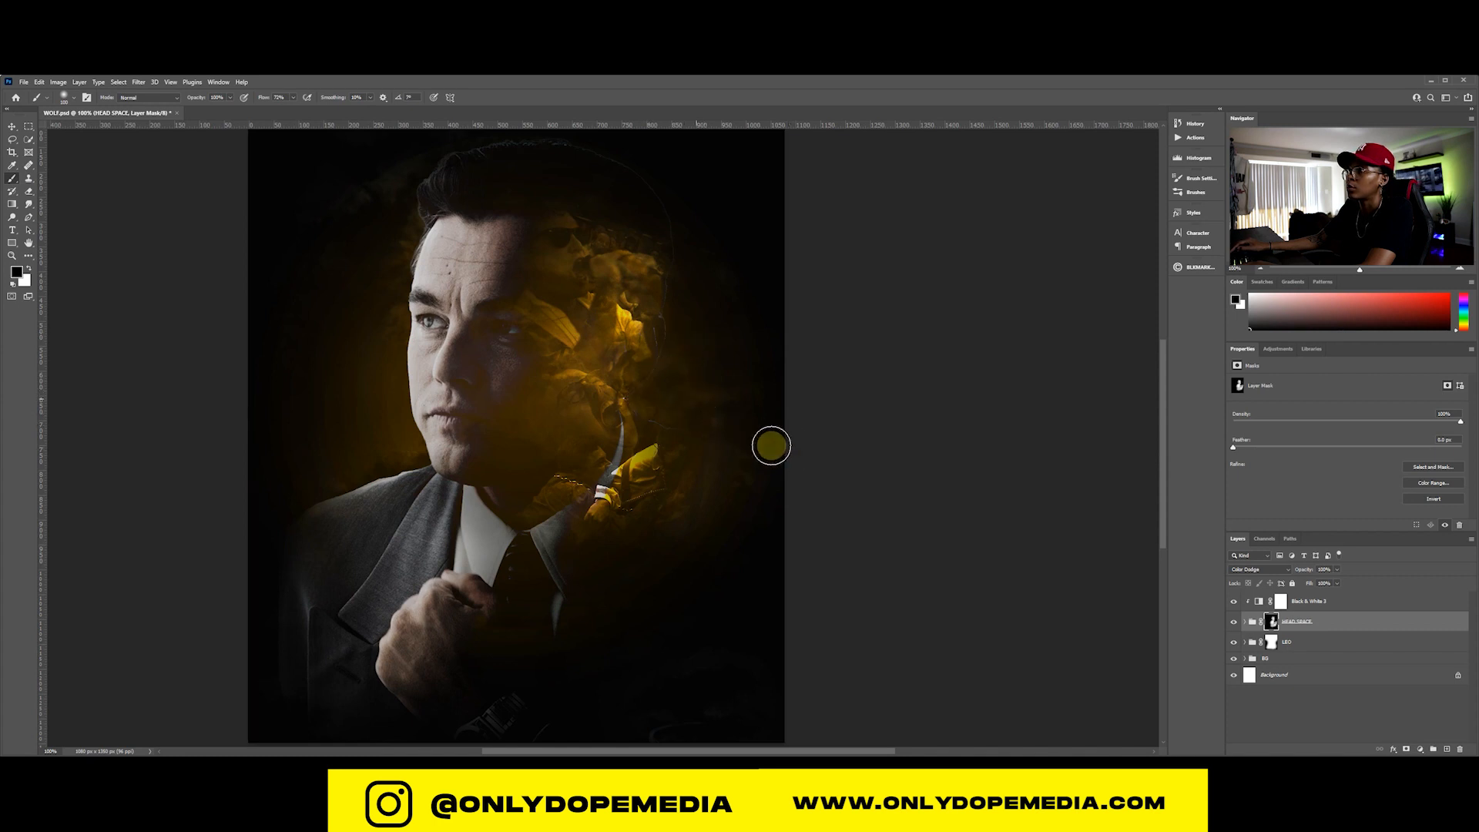
{"action": "left_click_drag", "start_coordinate": [651, 399], "coordinate": [693, 218]}
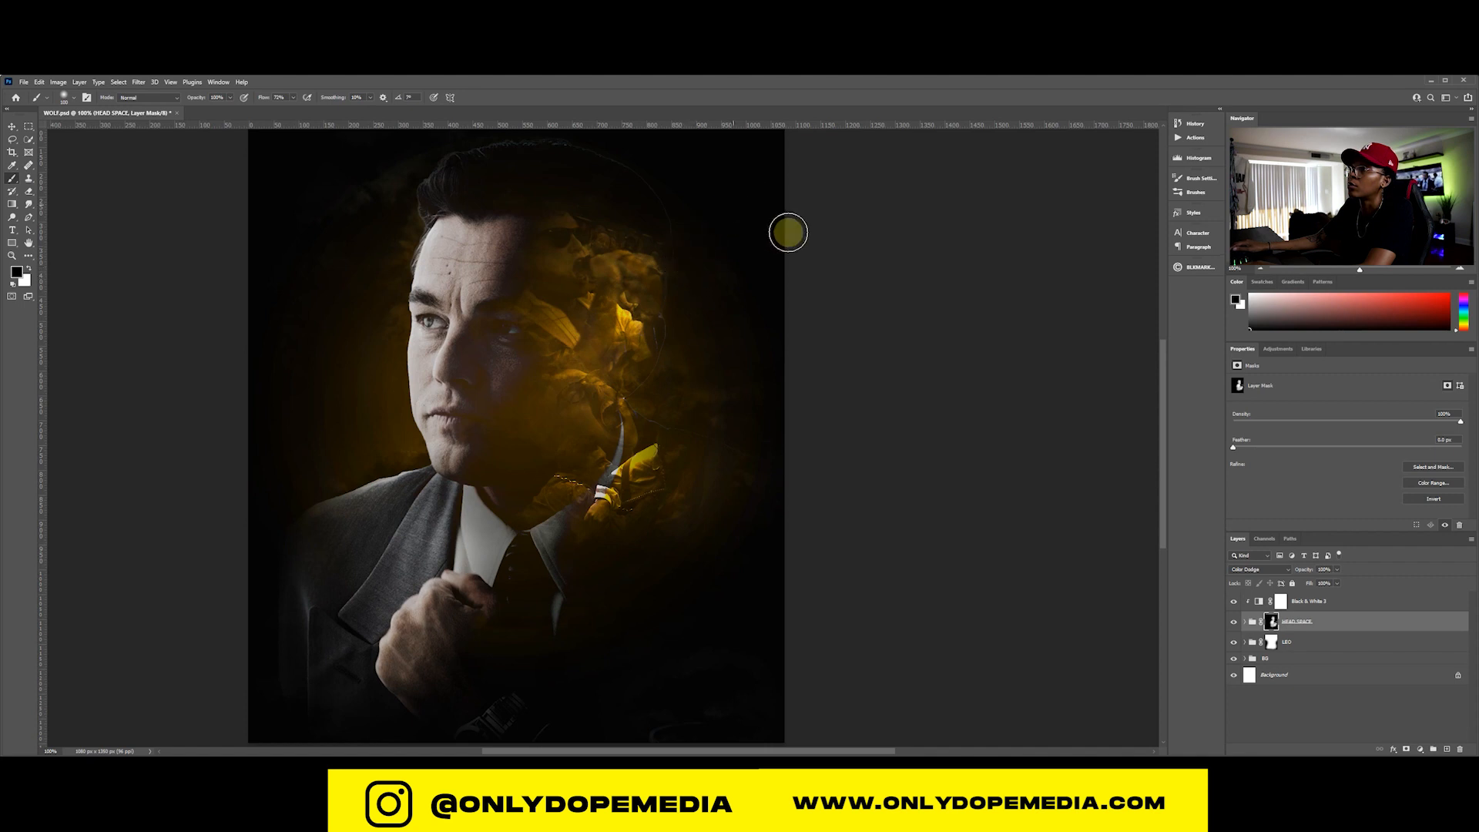
{"action": "key", "text": "v"}
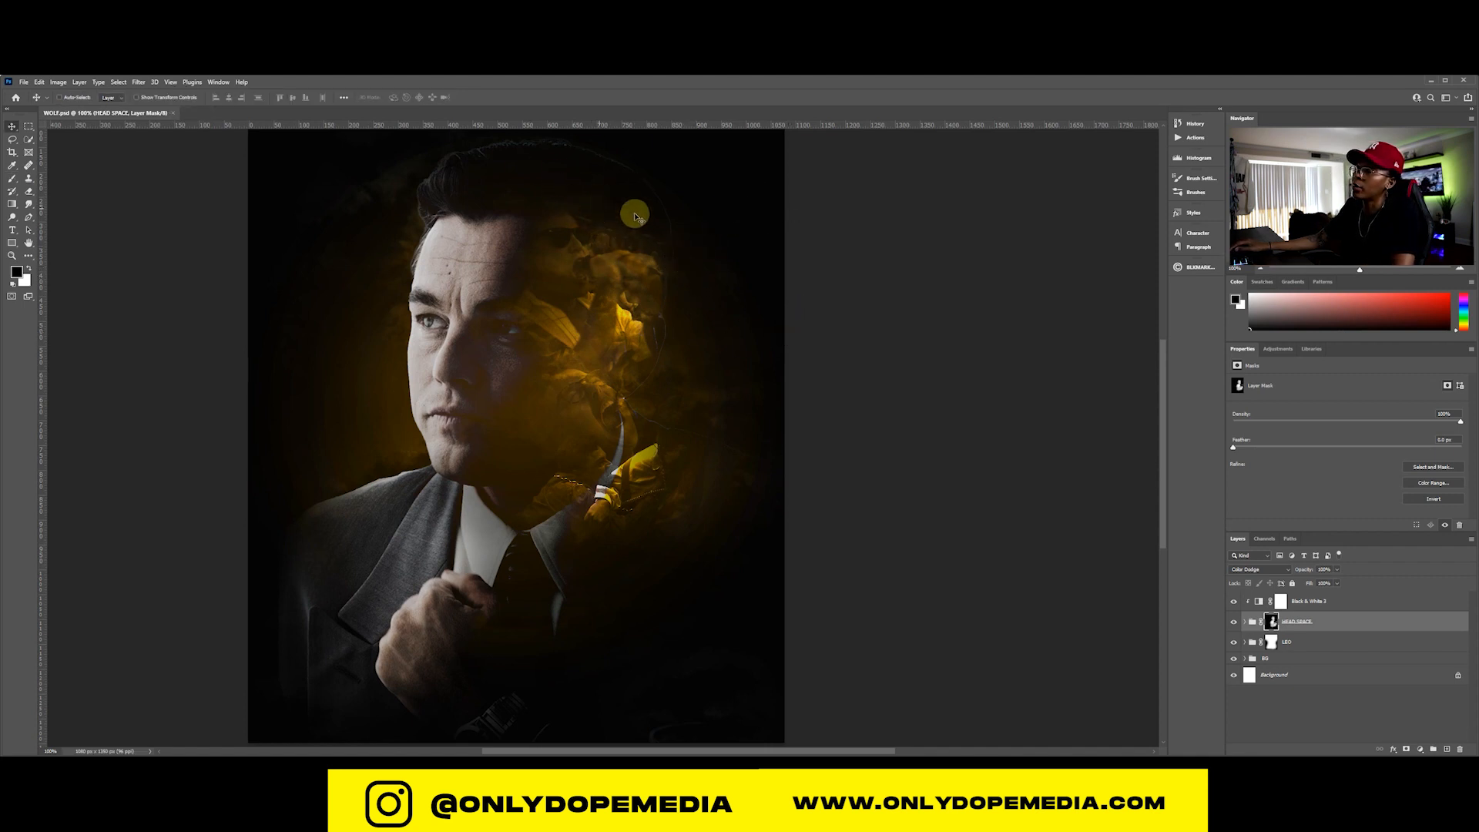
Place The-Wolf-of-Wall-Street-0171.jpg from the MOVIES folder into the poster
{"action": "key", "text": "alt+Tab"}
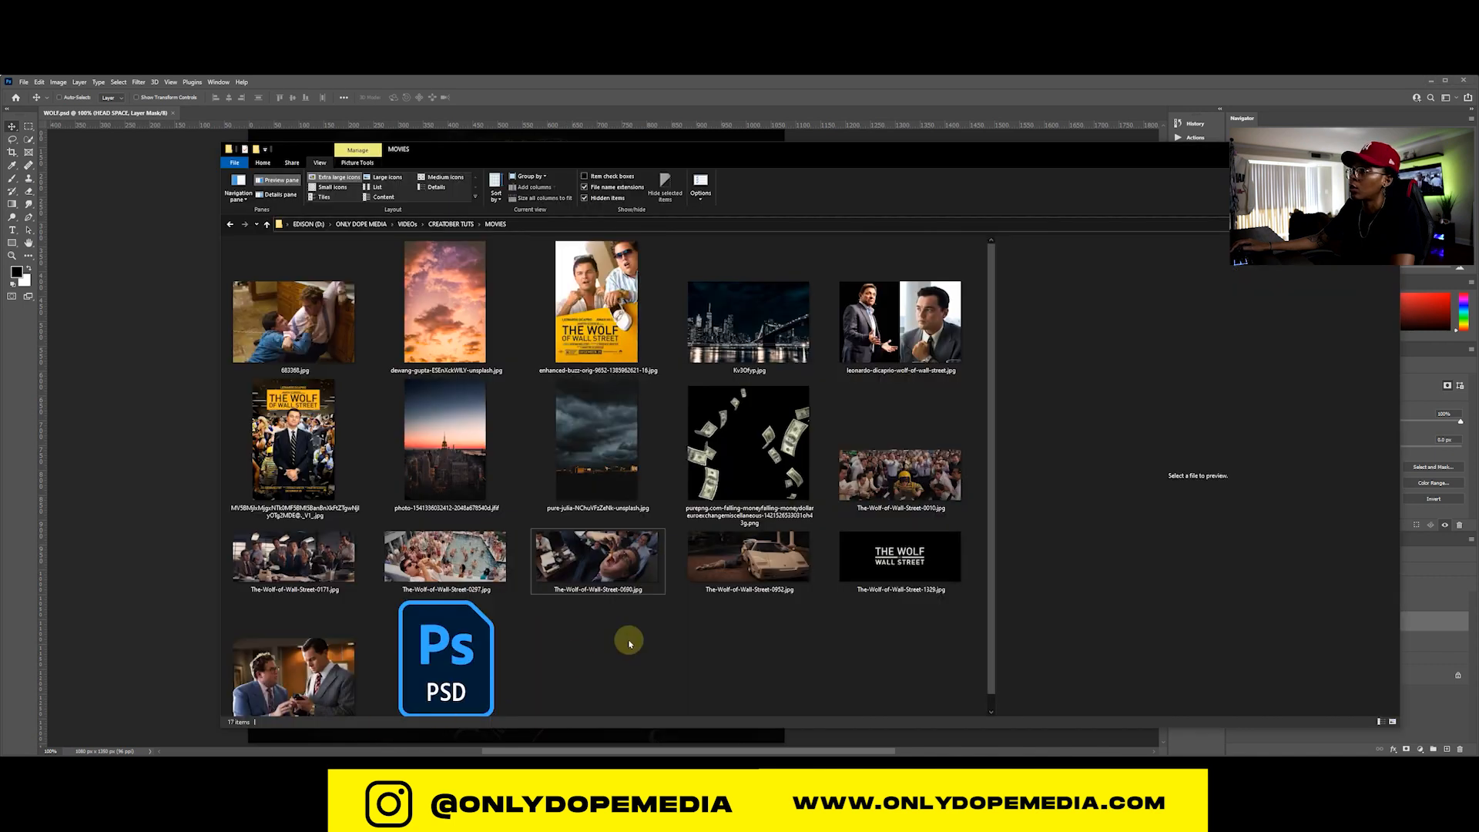
{"action": "left_click", "coordinate": [286, 556]}
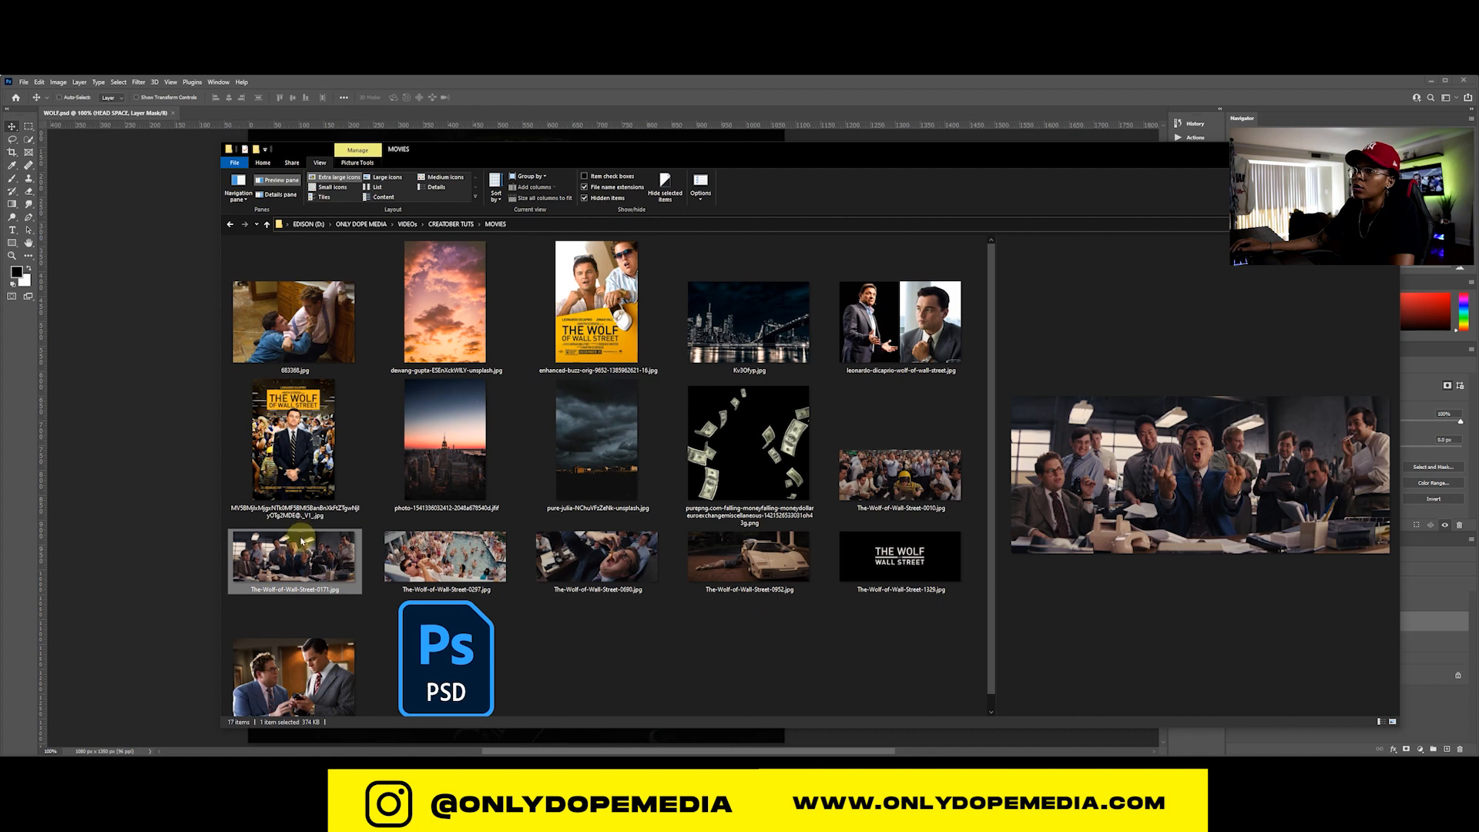
{"action": "left_click_drag", "start_coordinate": [302, 541], "coordinate": [178, 471]}
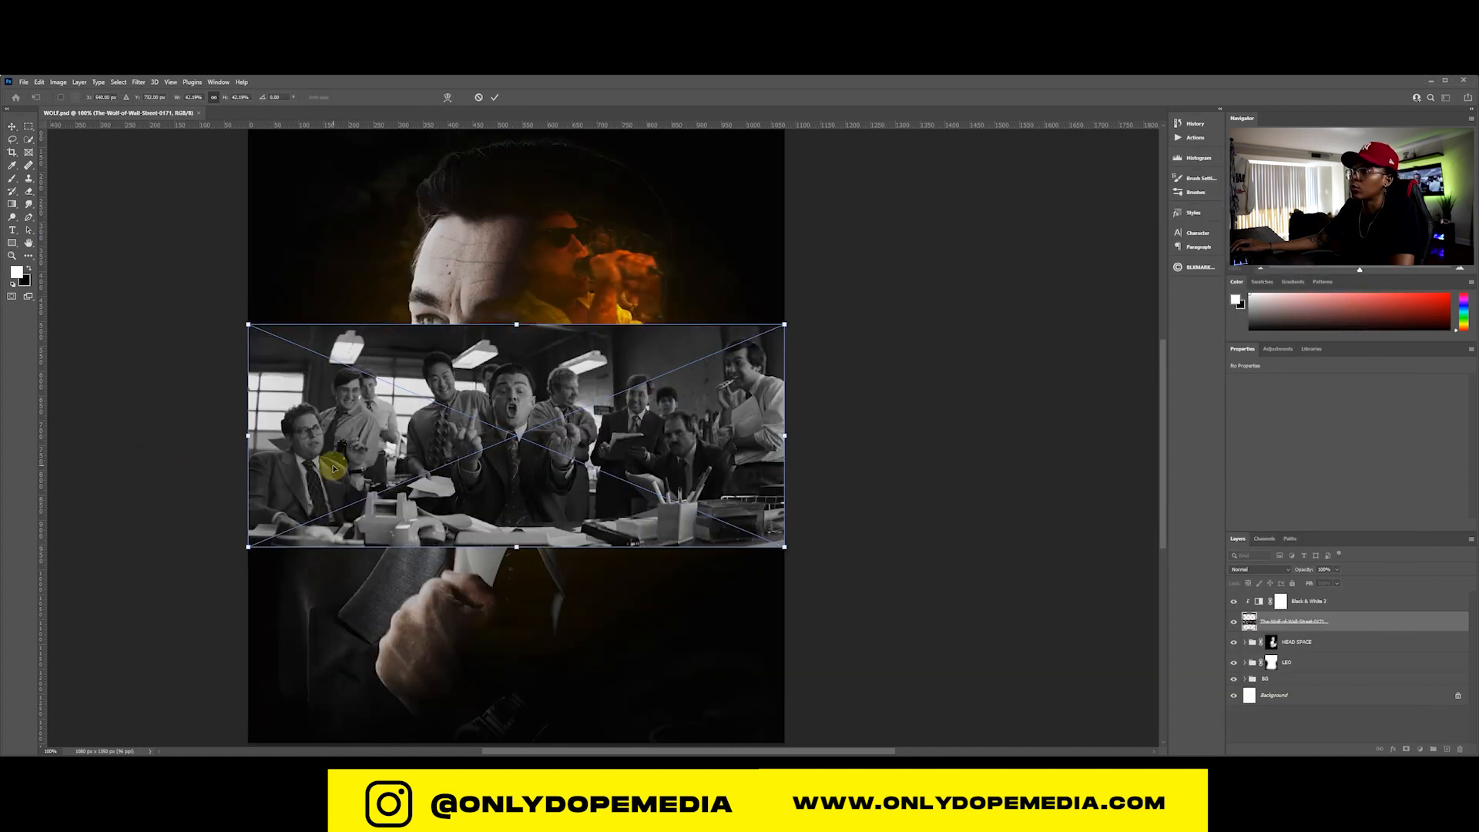
{"action": "key", "text": "Return"}
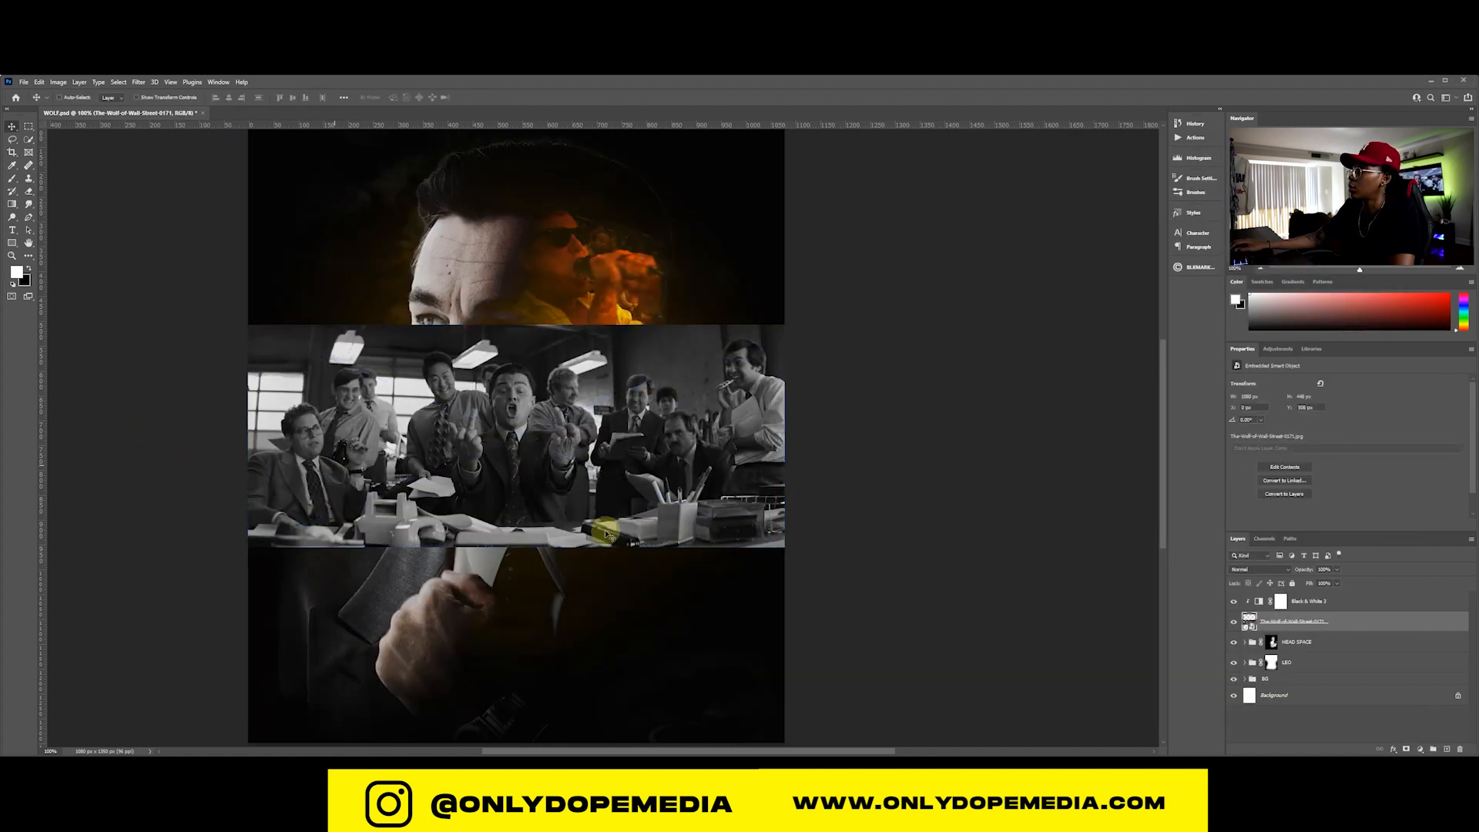
Move the office still into the HEAD SPACE group and clip the Black & White adjustment to the group again
{"action": "left_click_drag", "start_coordinate": [1356, 626], "coordinate": [1354, 647]}
{"action": "right_click", "coordinate": [1341, 608]}
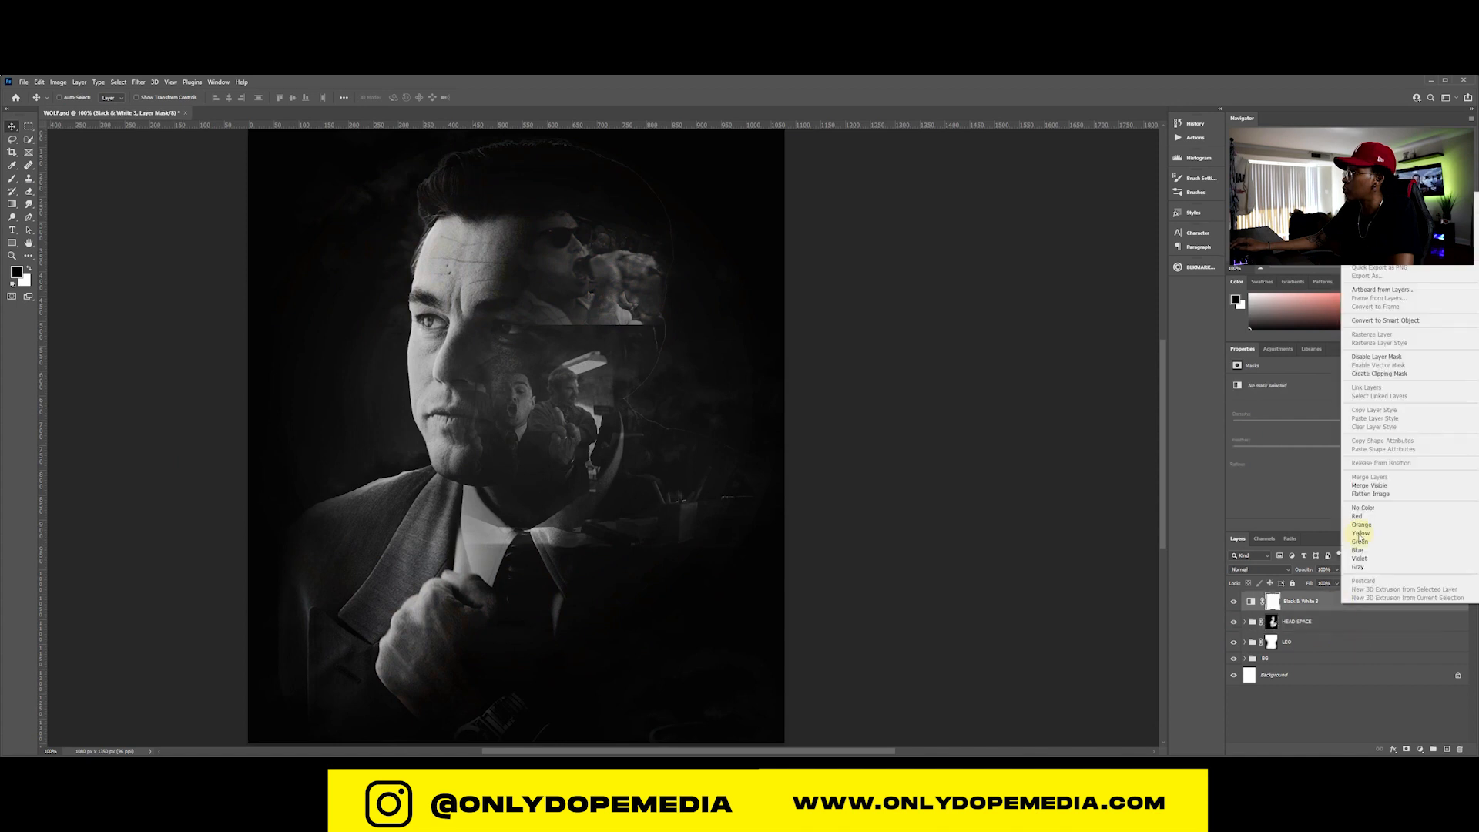
{"action": "left_click", "coordinate": [1380, 373]}
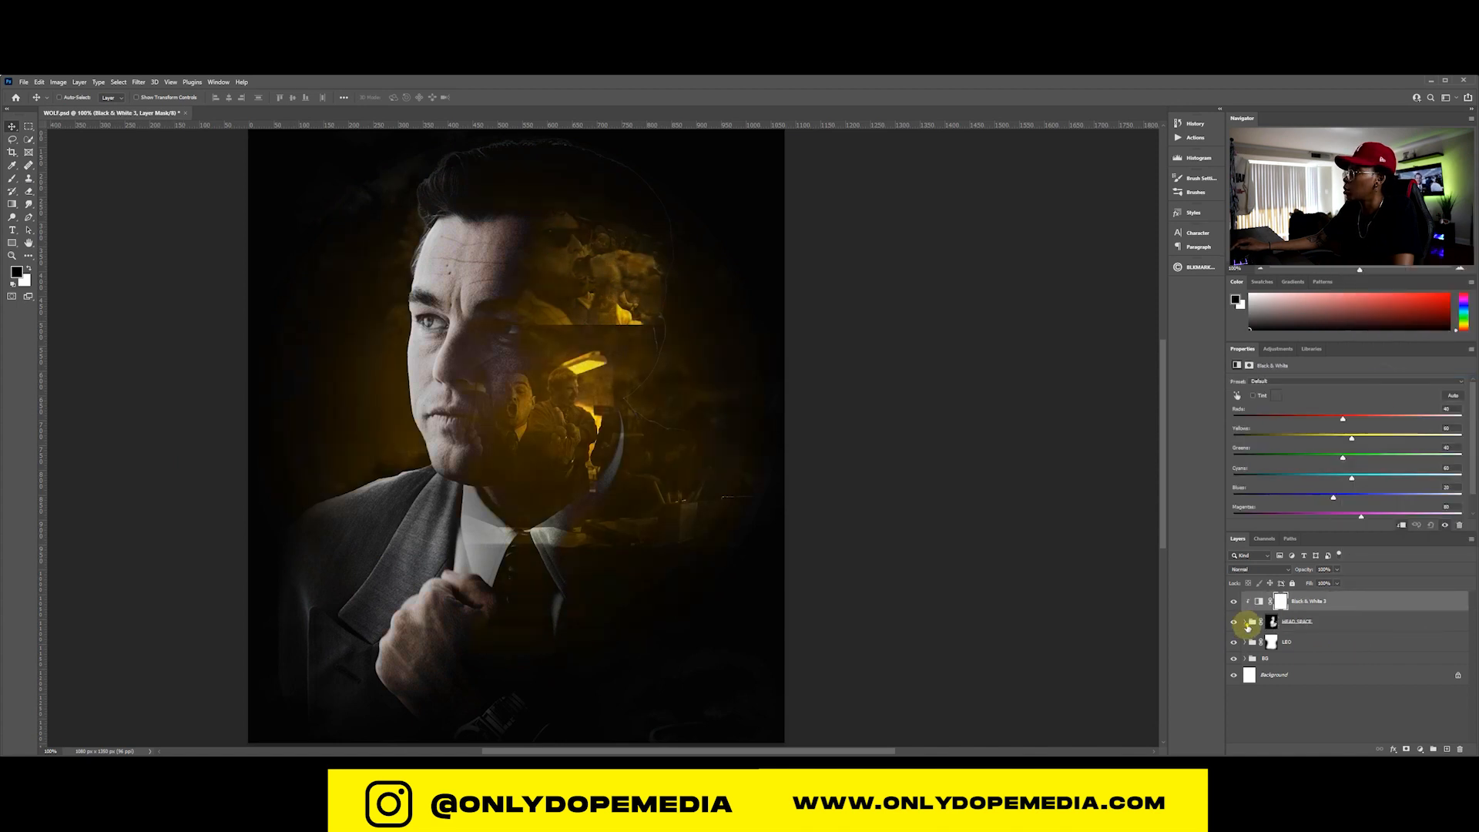
Scale the office still to about 512 px wide and position it over the upper back of the portrait's head
{"action": "left_click", "coordinate": [1246, 622]}
{"action": "left_click", "coordinate": [1338, 649]}
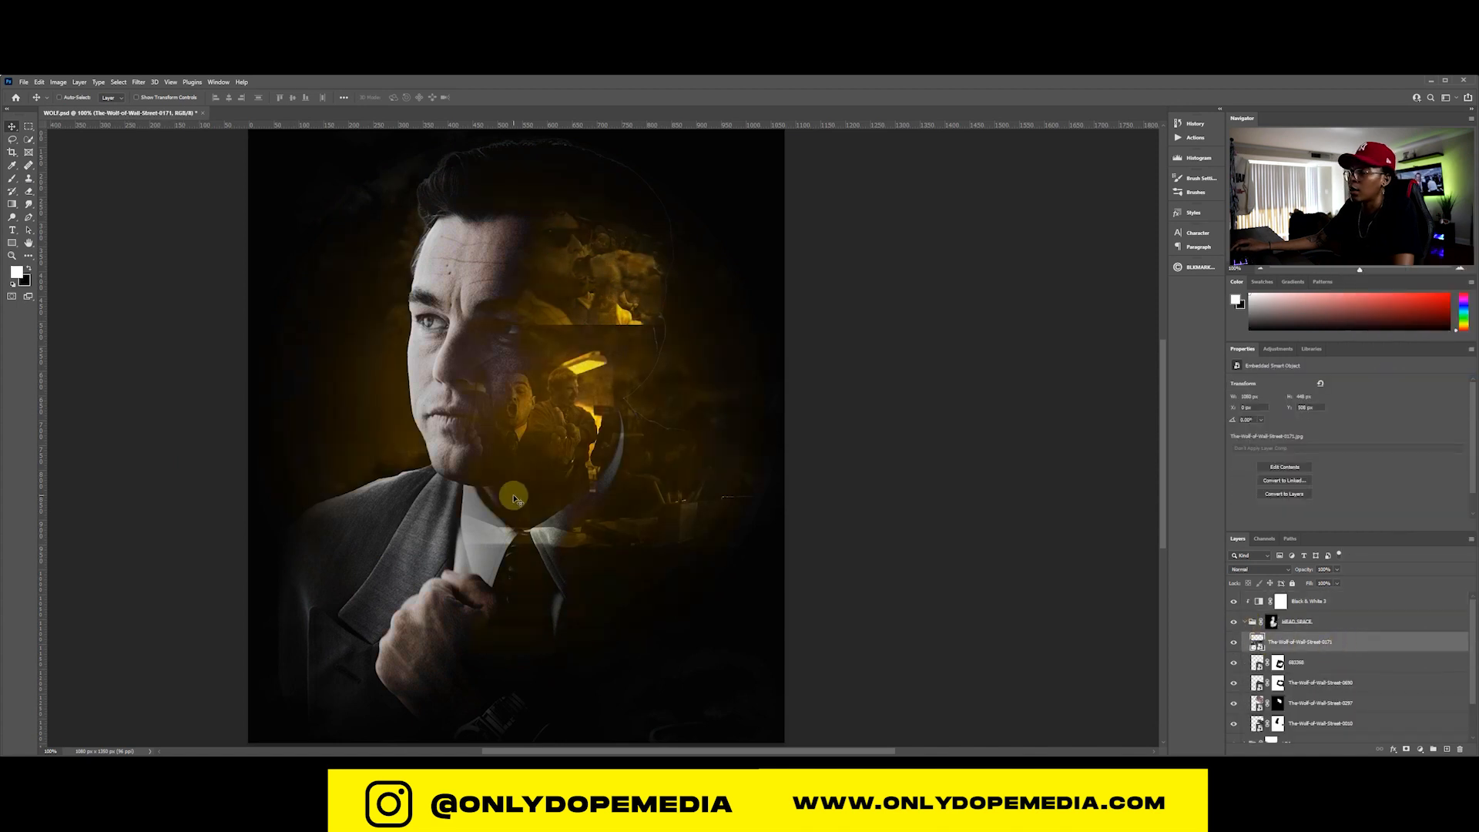
{"action": "key", "text": "ctrl+t"}
{"action": "left_click_drag", "start_coordinate": [248, 437], "coordinate": [530, 436]}
{"action": "left_click_drag", "start_coordinate": [680, 460], "coordinate": [623, 235]}
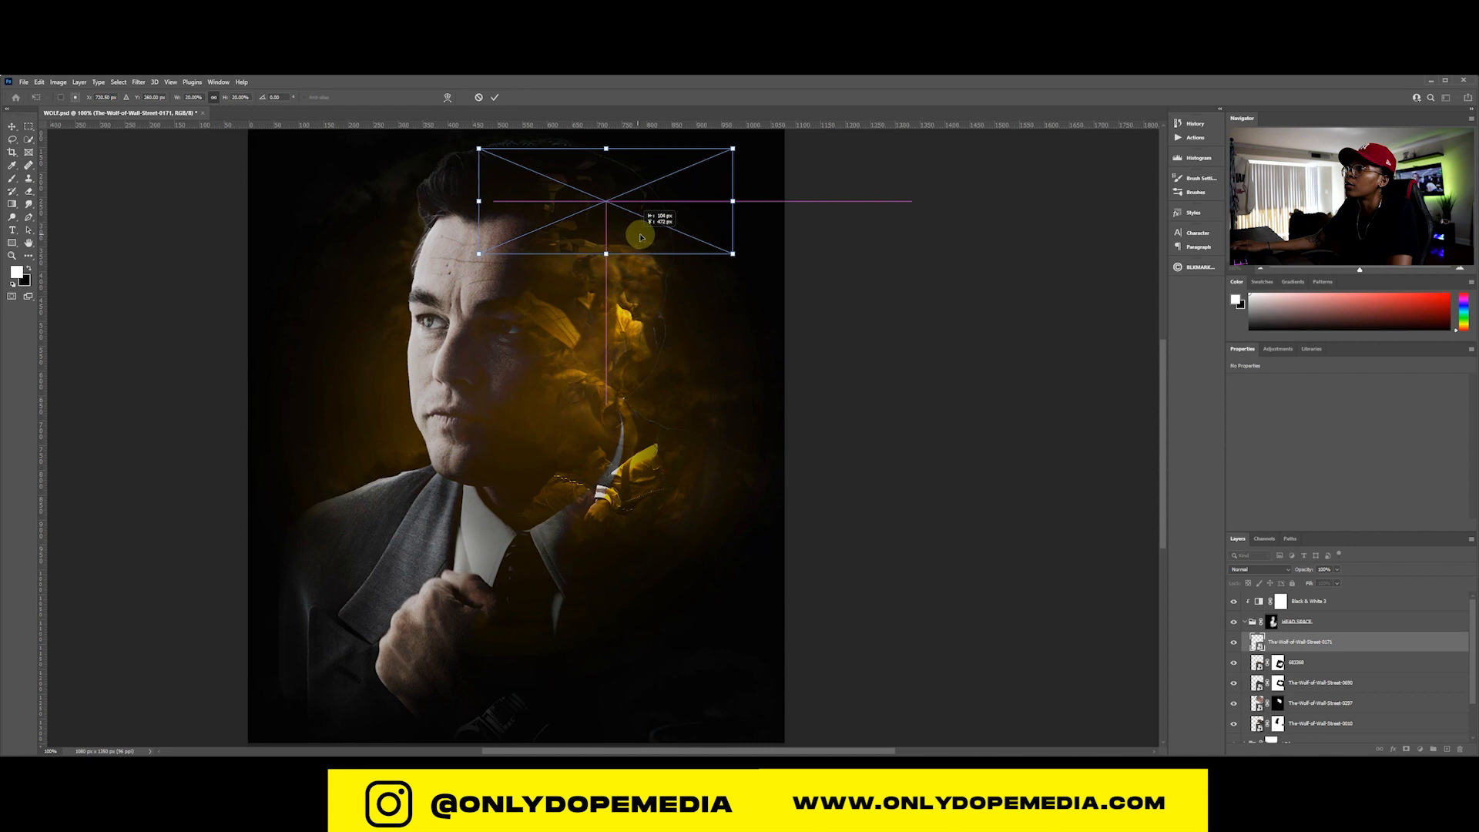
{"action": "mouse_move", "coordinate": [641, 236]}
{"action": "left_mouse_down"}
{"action": "mouse_move", "coordinate": [609, 247]}
{"action": "mouse_move", "coordinate": [627, 247]}
{"action": "left_mouse_up"}
{"action": "key", "text": "Return"}
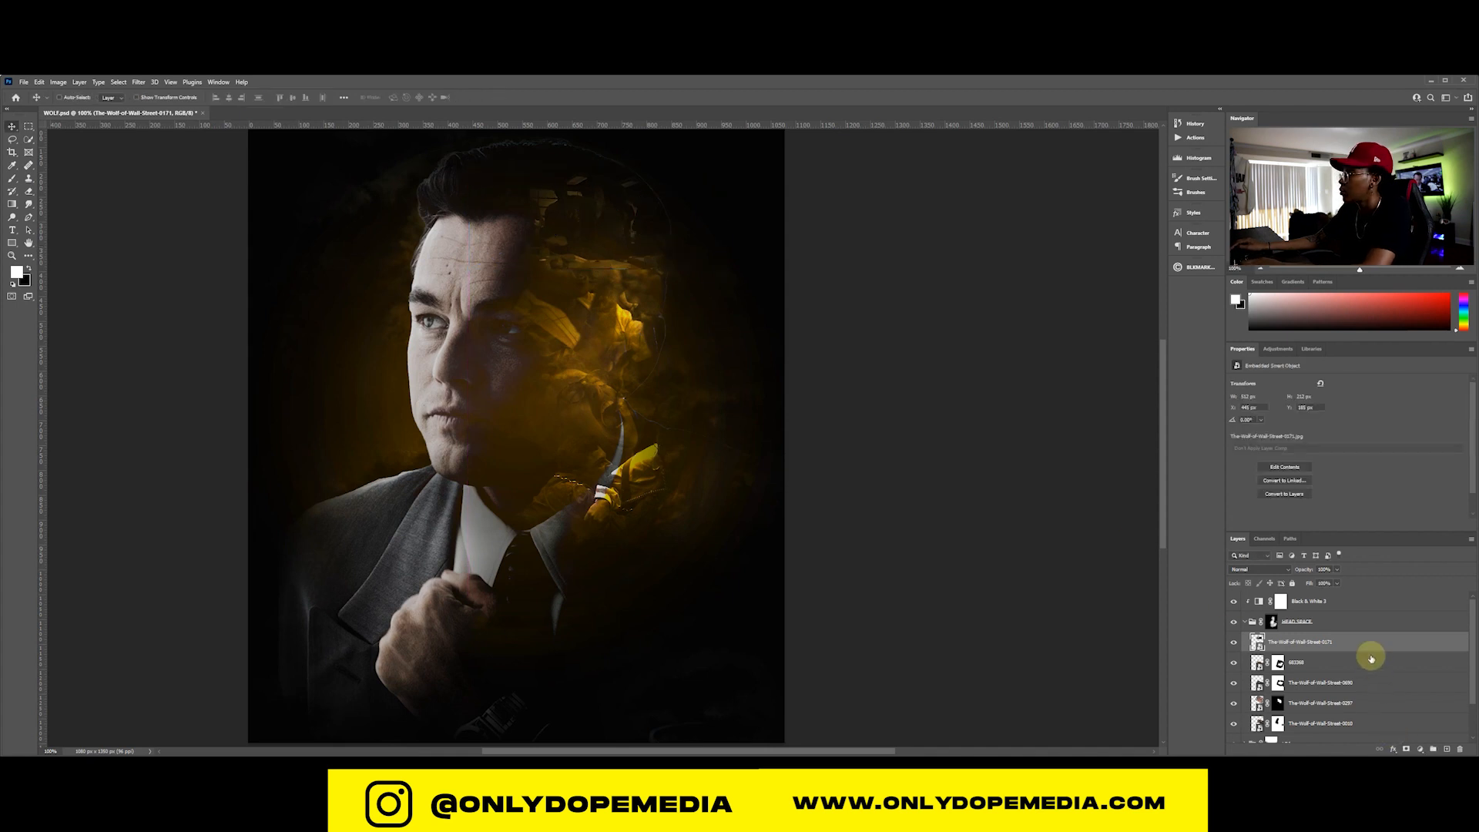
Reorder the office still to sit below The-Wolf-of-Wall-Street-0297, shift it slightly toward the face and save the document
{"action": "left_click_drag", "start_coordinate": [1366, 655], "coordinate": [1362, 712]}
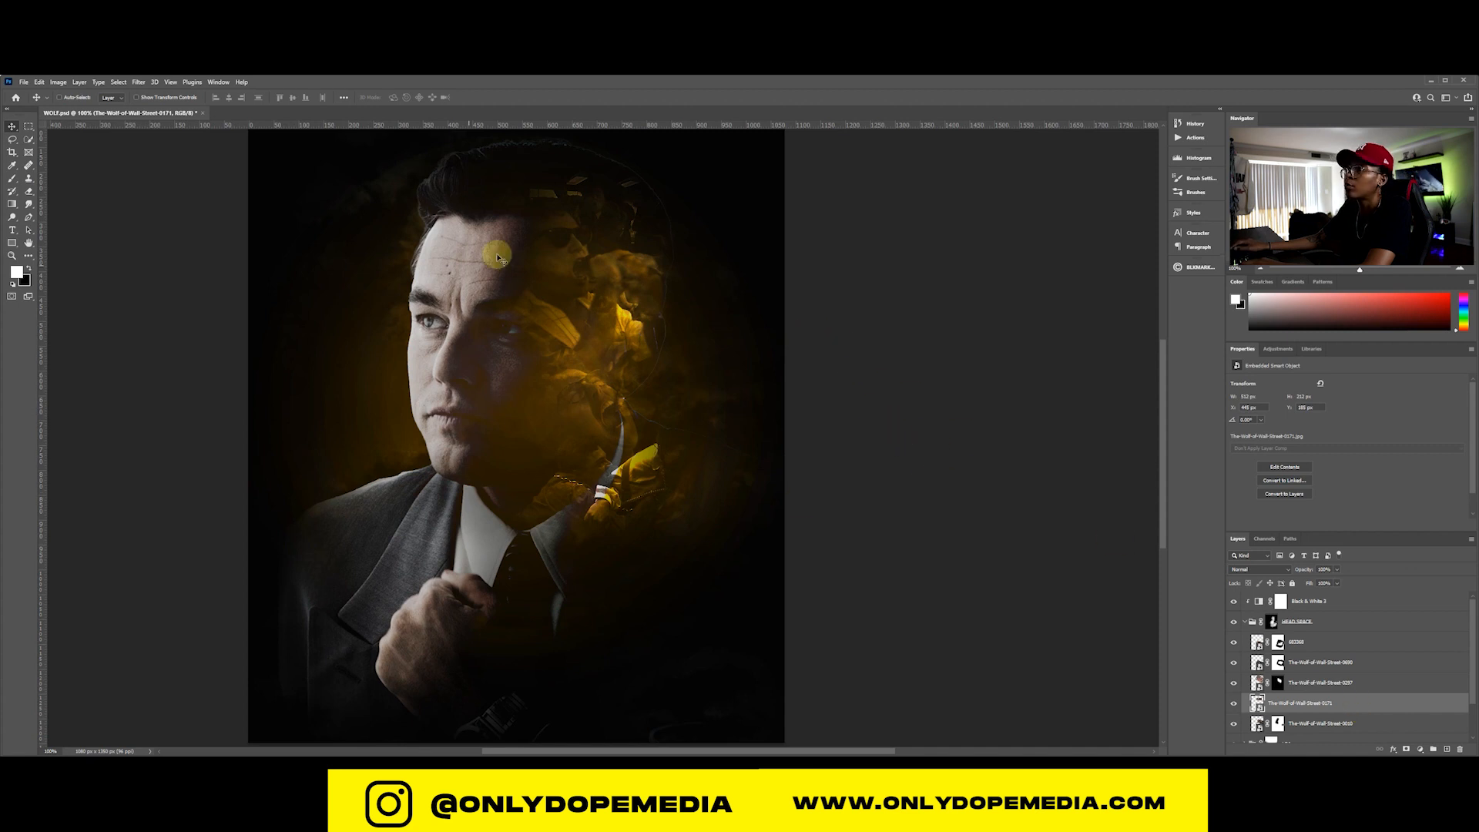
{"action": "mouse_move", "coordinate": [608, 233]}
{"action": "left_mouse_down"}
{"action": "mouse_move", "coordinate": [667, 218]}
{"action": "mouse_move", "coordinate": [628, 243]}
{"action": "mouse_move", "coordinate": [626, 223]}
{"action": "mouse_move", "coordinate": [639, 236]}
{"action": "mouse_move", "coordinate": [605, 236]}
{"action": "left_mouse_up"}
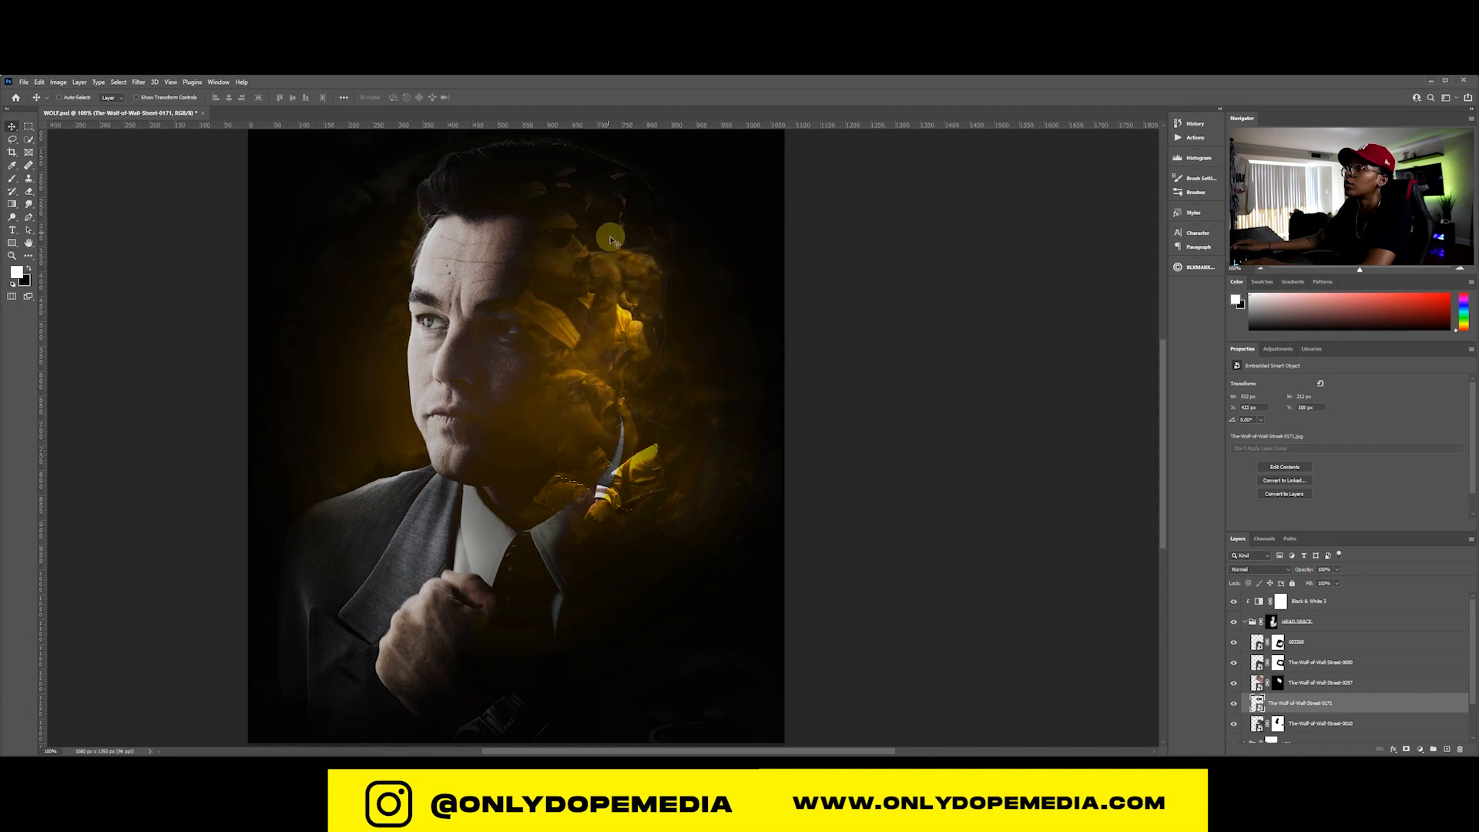
{"action": "key", "text": "ctrl+s"}
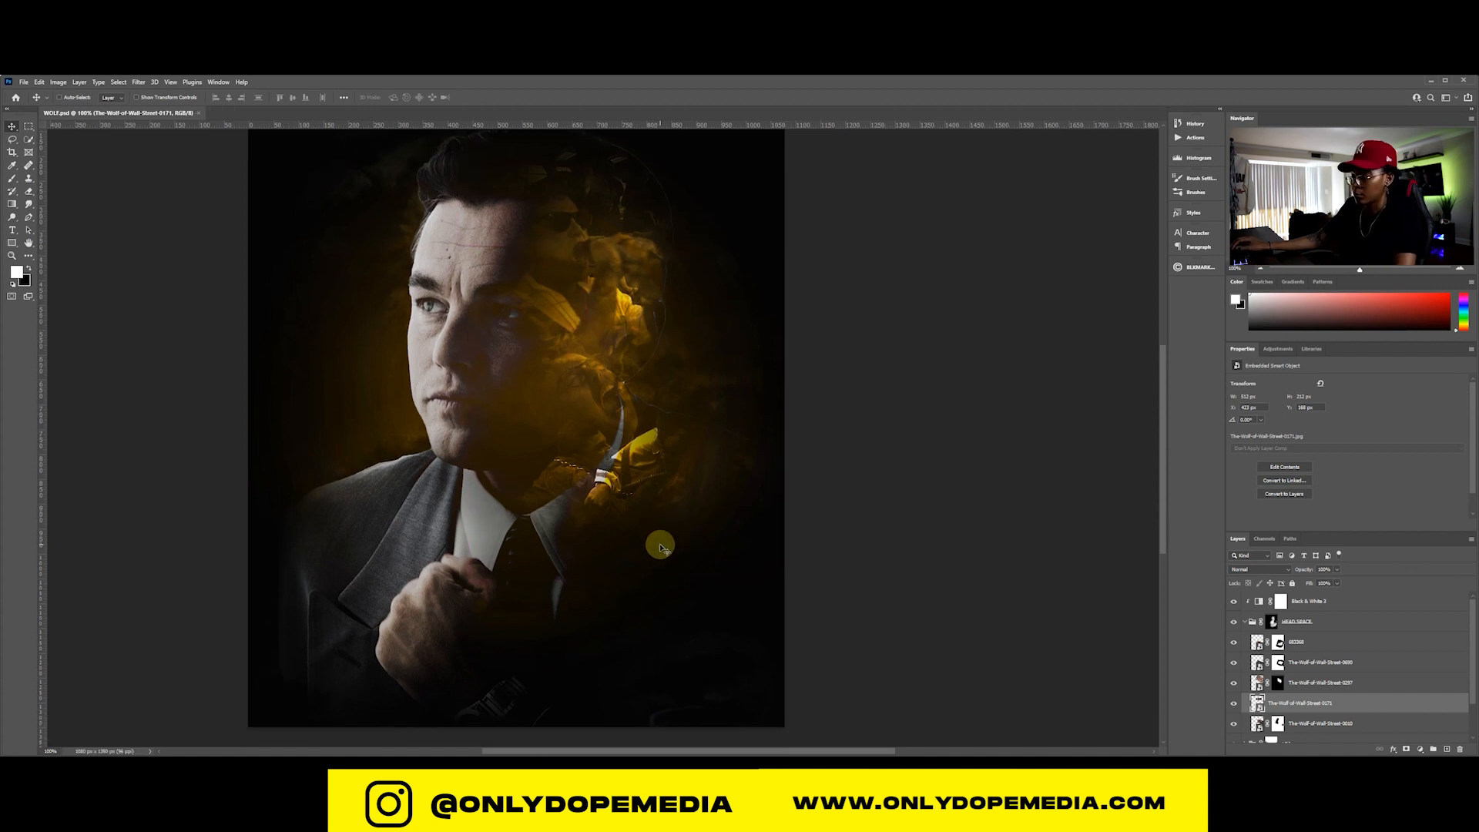
Enlarge the MIDDLE GLOW layer inside the BG group slightly beyond the poster's width
{"action": "key", "text": "ctrl+minus"}
{"action": "left_click_drag", "start_coordinate": [704, 406], "coordinate": [755, 456]}
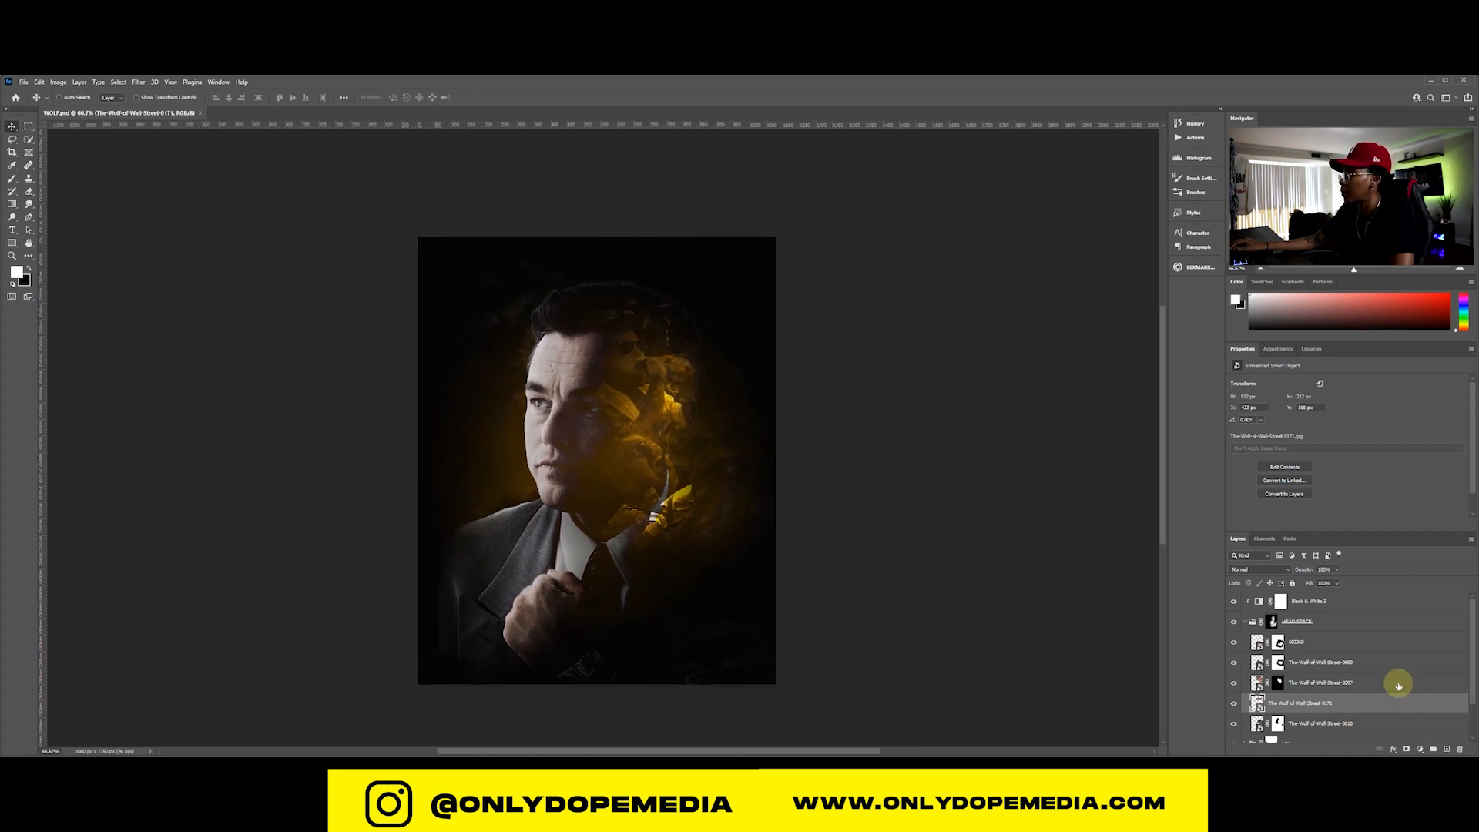
{"action": "left_click", "coordinate": [1246, 622]}
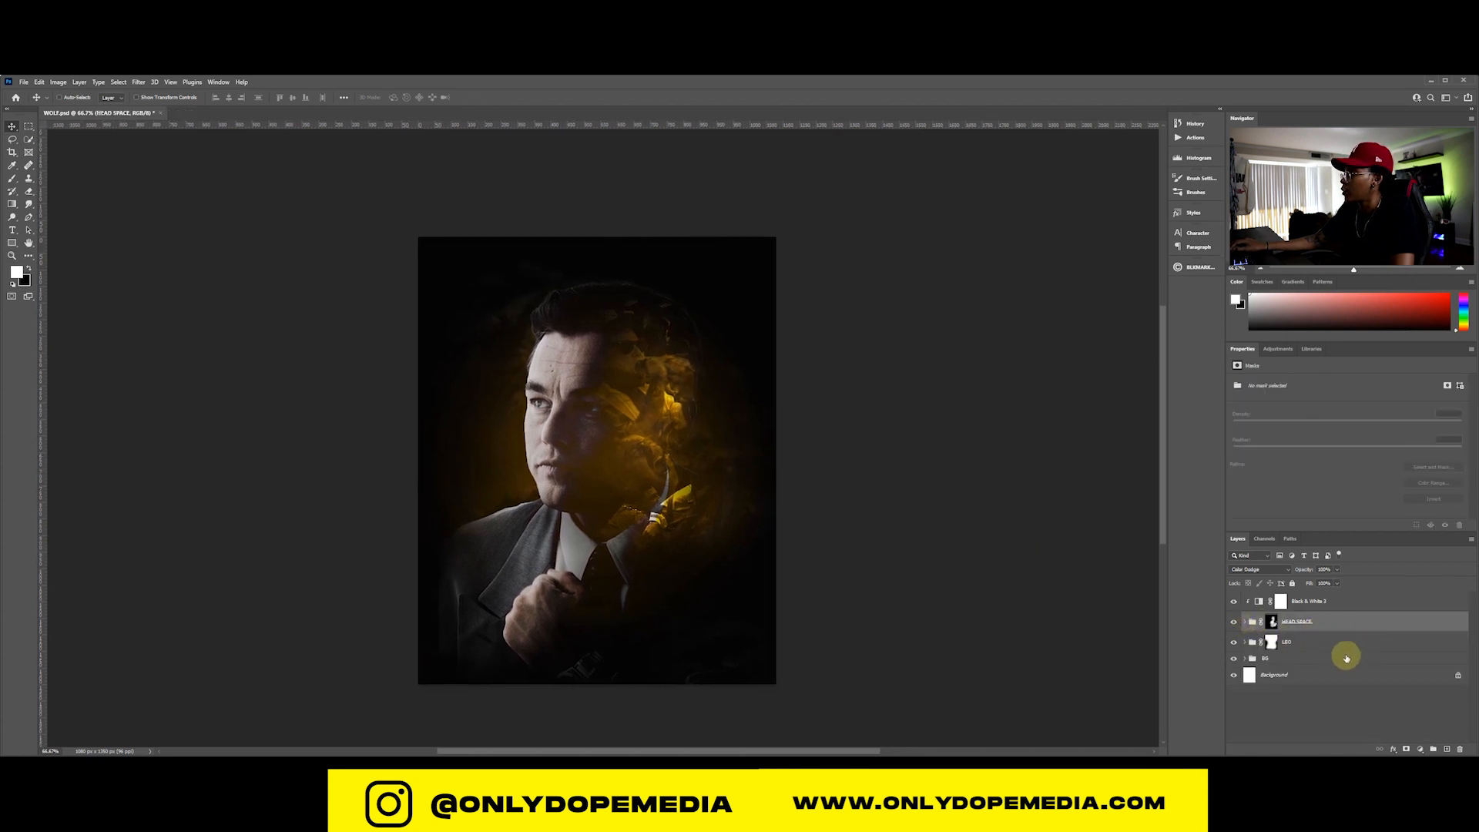
{"action": "left_click", "coordinate": [1245, 661]}
{"action": "scroll", "coordinate": [1361, 661], "scroll_direction": "down", "scroll_amount": 2}
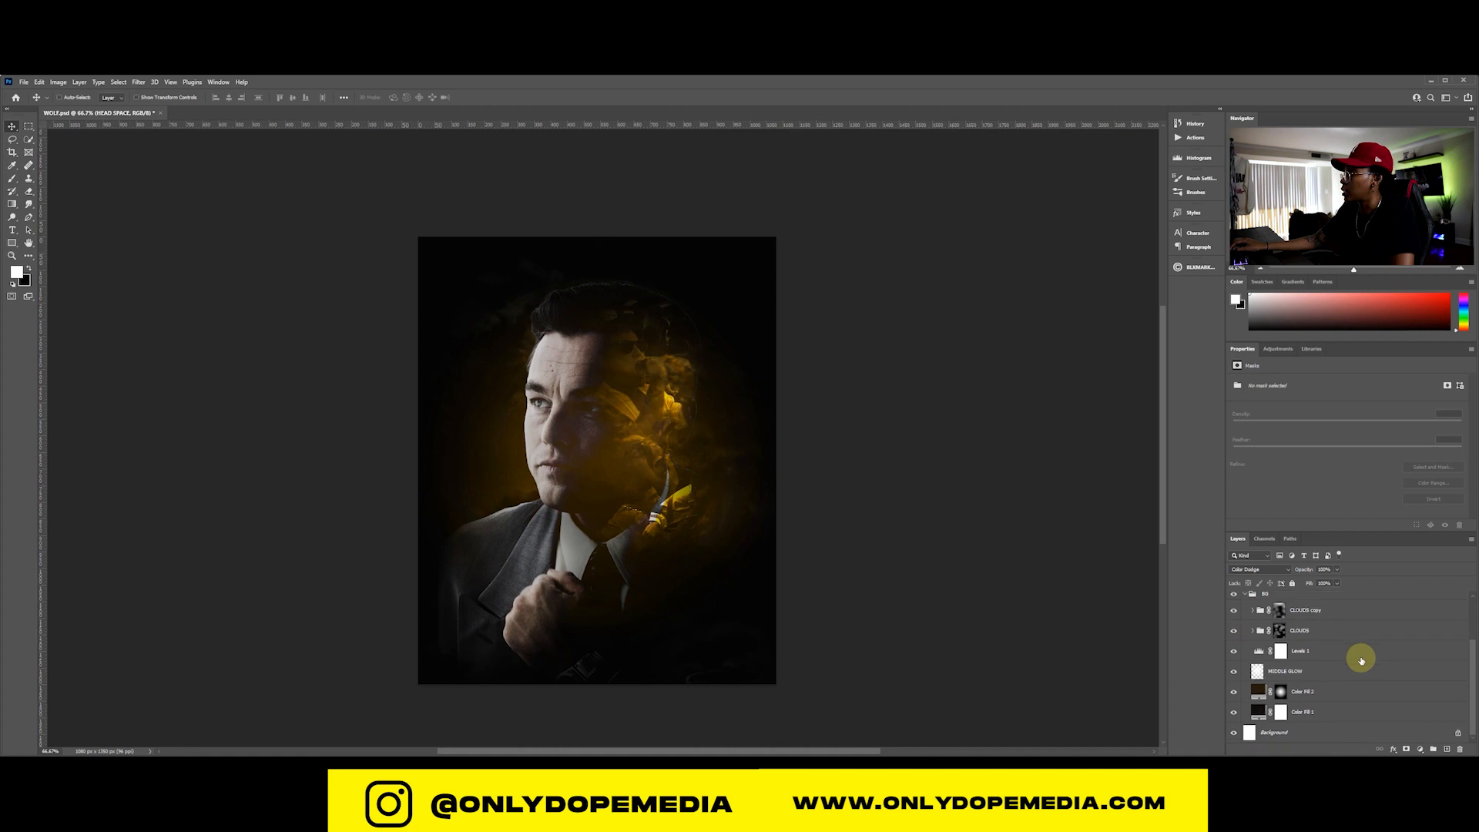
{"action": "left_click", "coordinate": [1289, 699]}
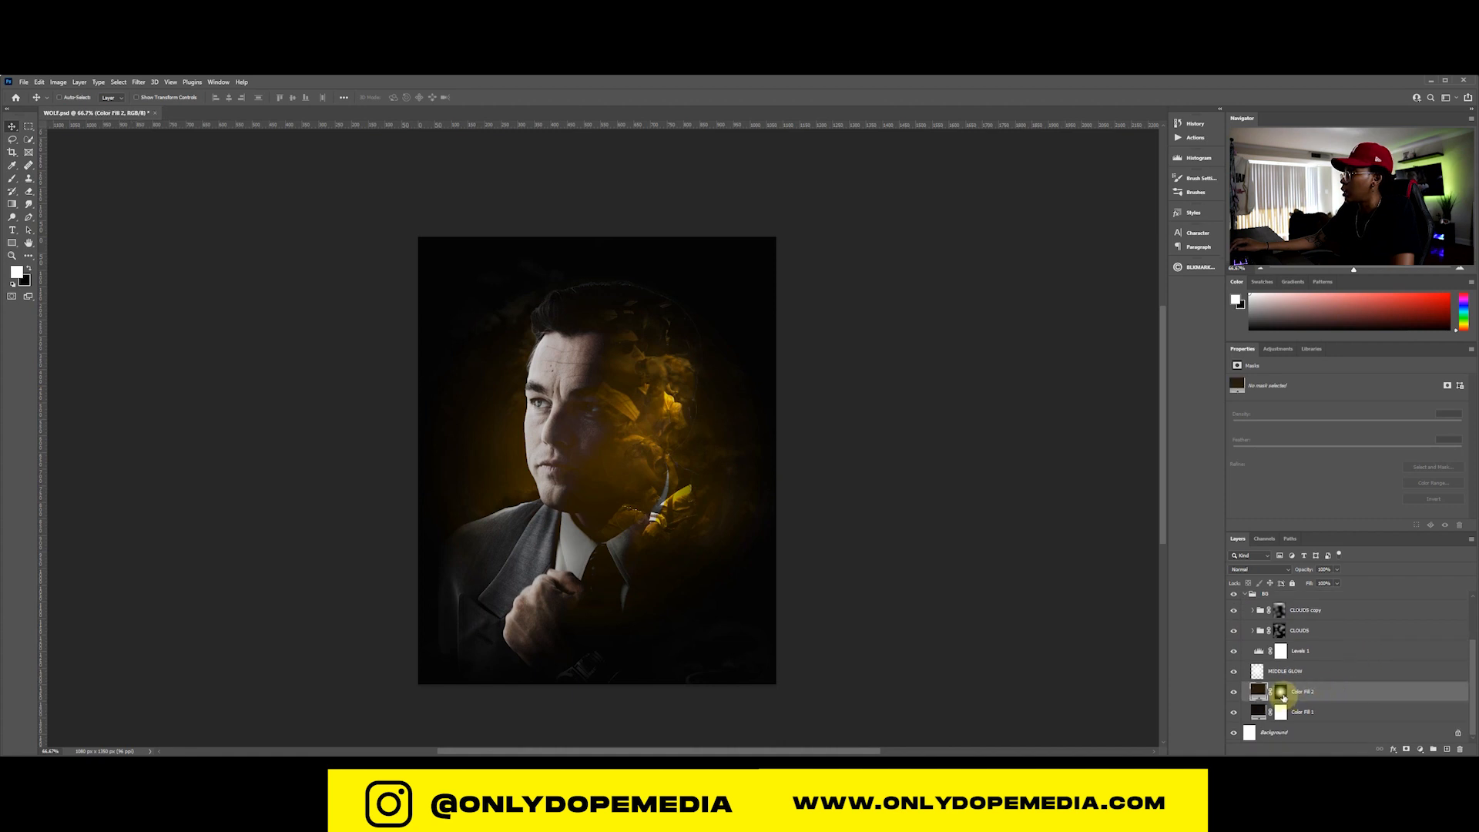
{"action": "left_click", "coordinate": [1310, 672]}
{"action": "key", "text": "ctrl+t"}
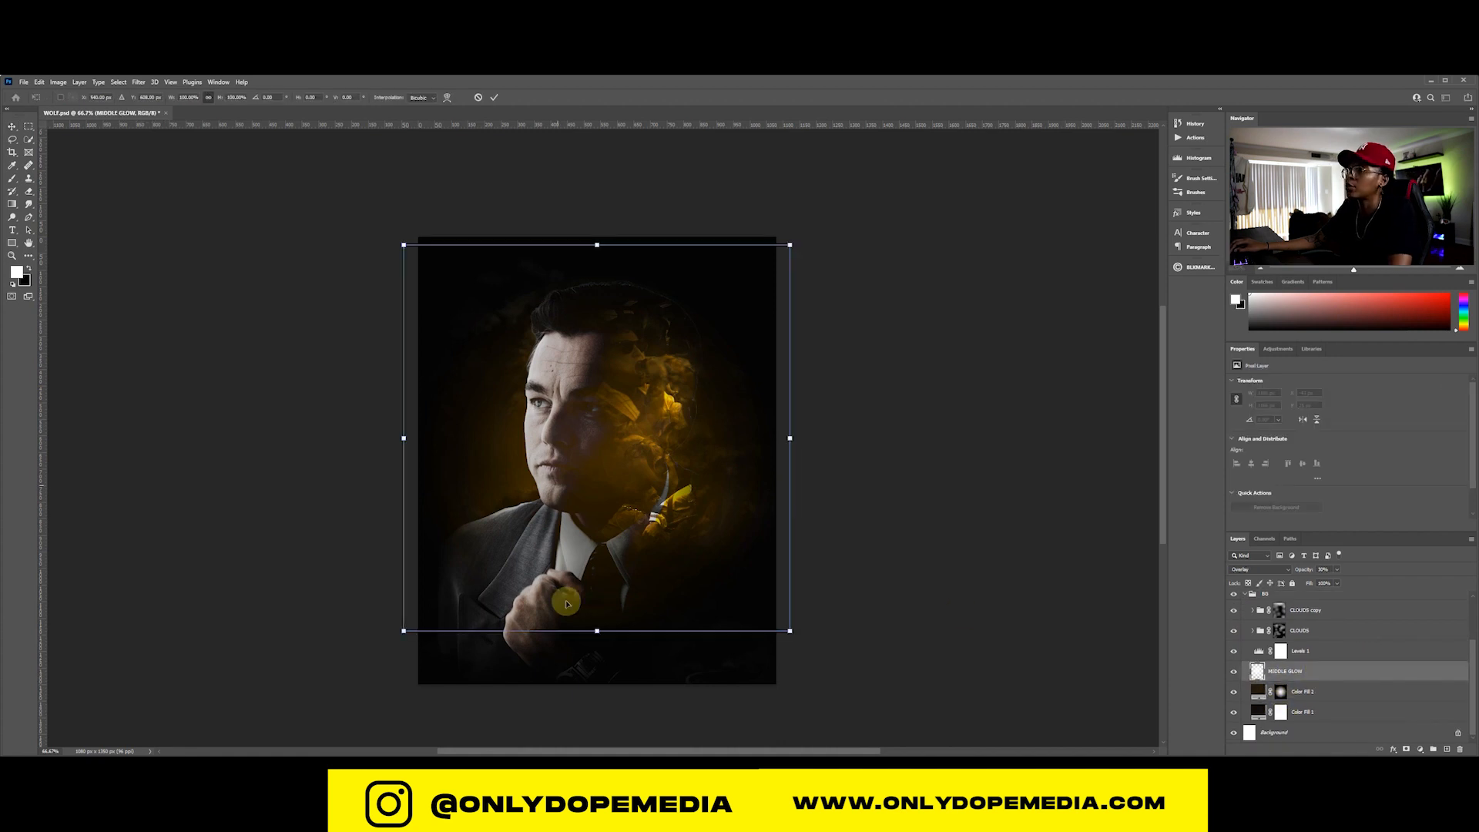
{"action": "left_click_drag", "start_coordinate": [600, 634], "coordinate": [599, 675]}
{"action": "key", "text": "Return"}
{"action": "left_click_drag", "start_coordinate": [635, 556], "coordinate": [642, 572]}
Duplicate the MIDDLE GLOW layer, scale the copy to about 41% and position it behind the upper back of the portrait's head
{"action": "key", "text": "ctrl+j"}
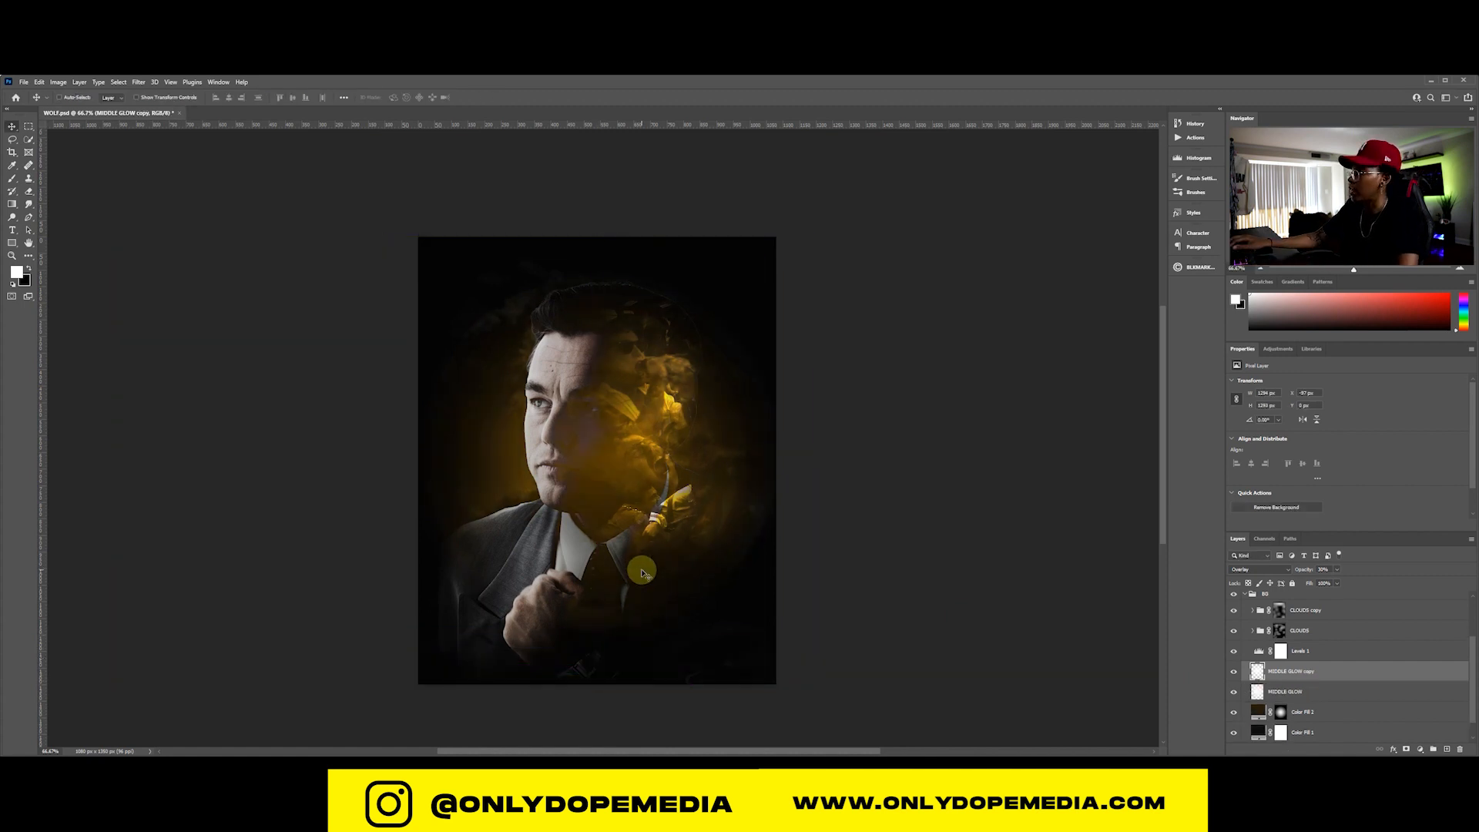
{"action": "key", "text": "ctrl+t"}
{"action": "left_click_drag", "start_coordinate": [813, 451], "coordinate": [562, 460]}
{"action": "left_click_drag", "start_coordinate": [472, 492], "coordinate": [646, 351]}
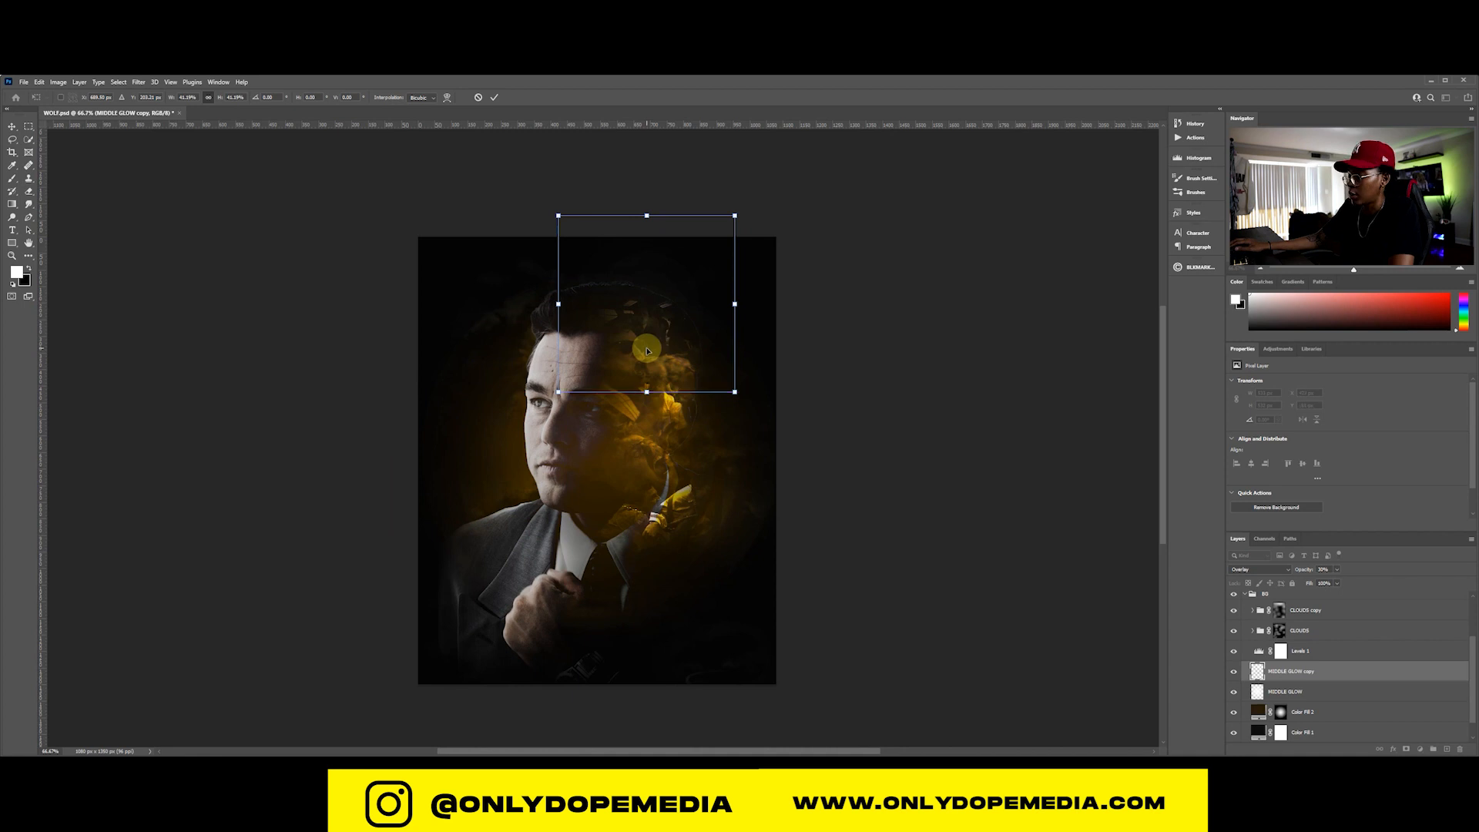
{"action": "key", "text": "ctrl+plus"}
{"action": "key", "text": "ctrl+plus"}
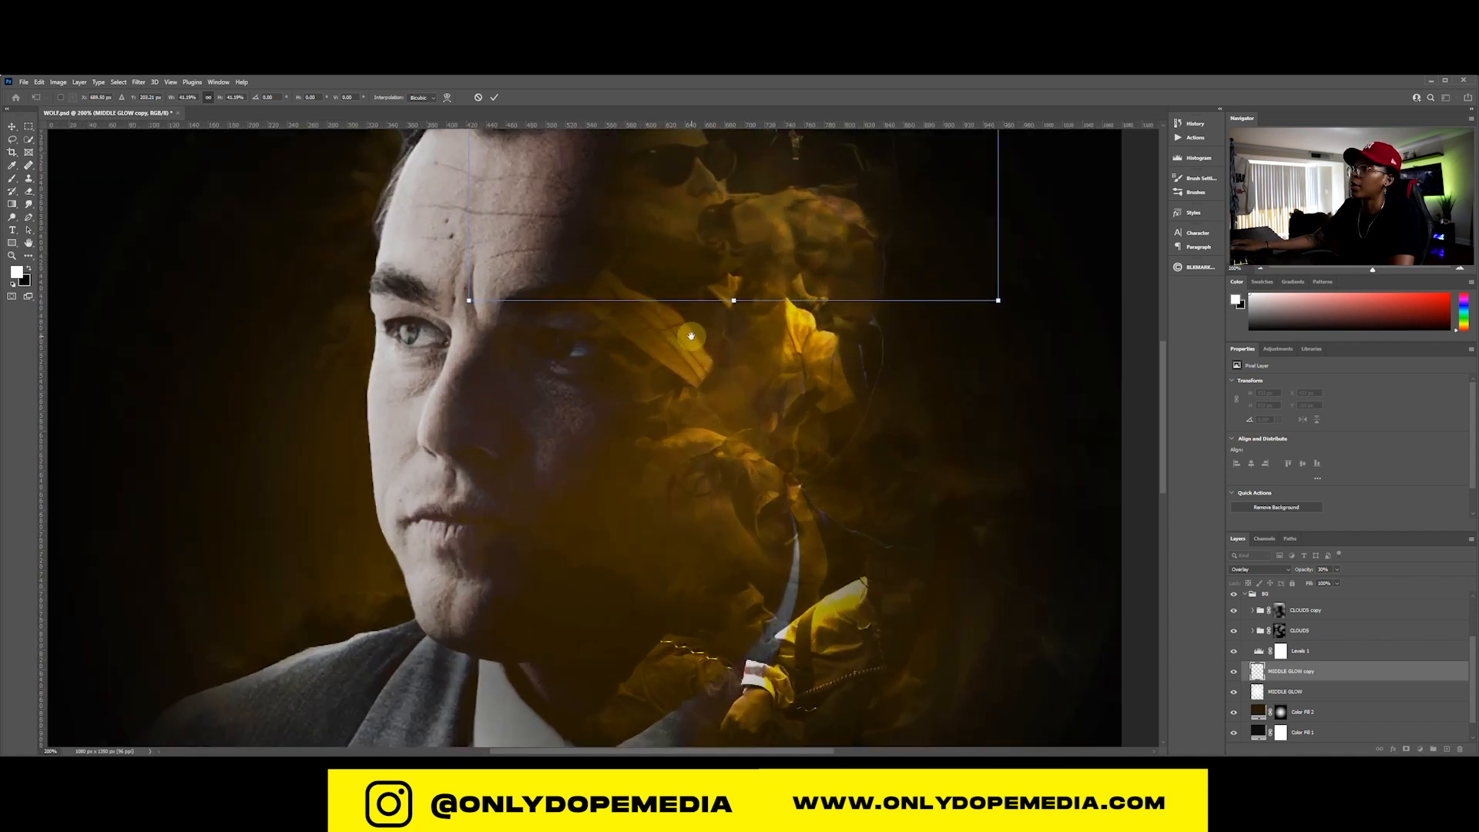
{"action": "left_click_drag", "start_coordinate": [693, 339], "coordinate": [668, 485]}
{"action": "key", "text": "Return"}
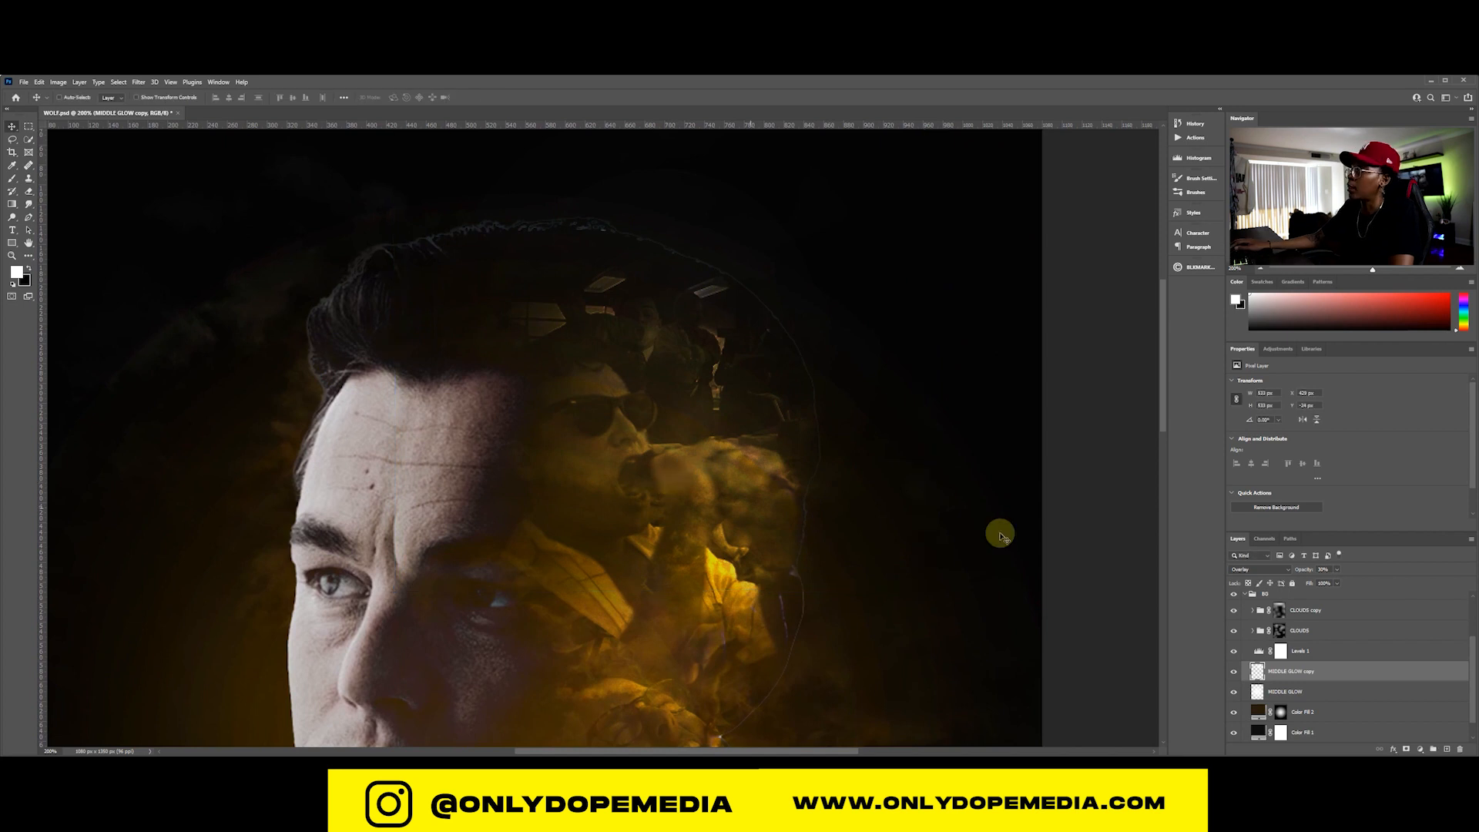
Set the opacity of the MIDDLE GLOW copy to 100%
{"action": "left_click_drag", "start_coordinate": [1310, 571], "coordinate": [1317, 571]}
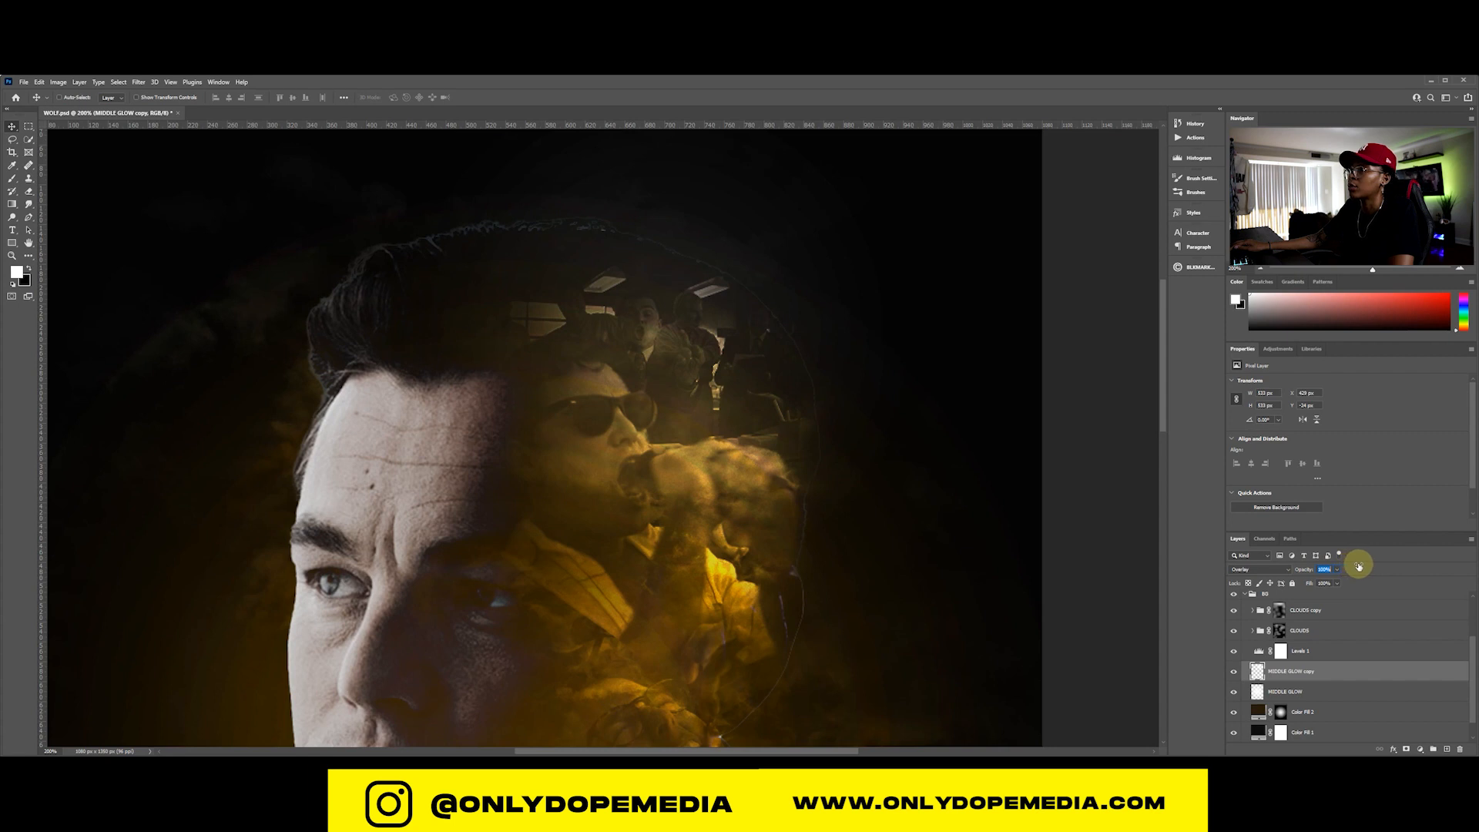
{"action": "key", "text": "ctrl+minus"}
{"action": "key", "text": "ctrl+minus"}
{"action": "key", "text": "ctrl+minus"}
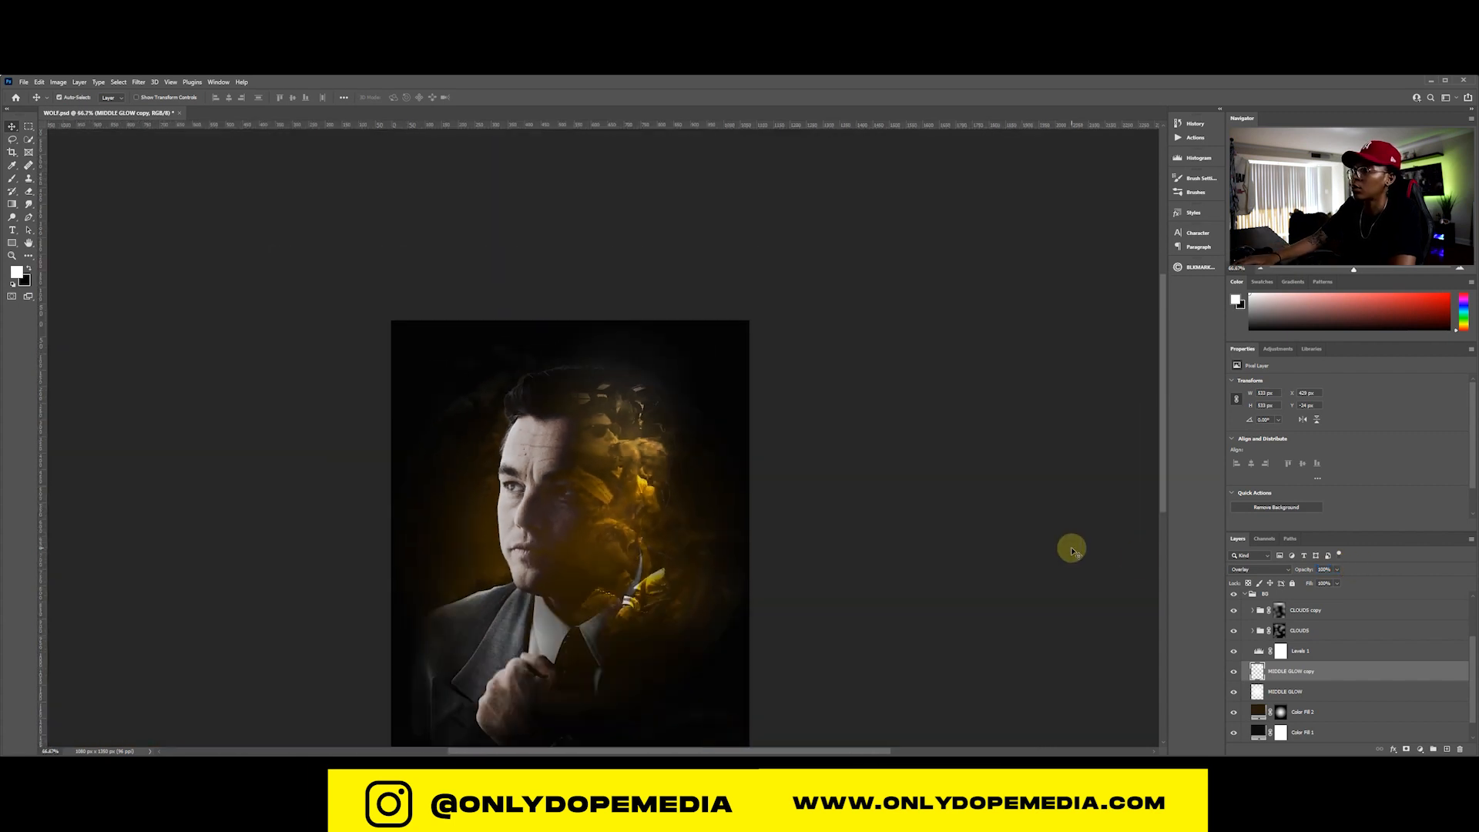
{"action": "left_click_drag", "start_coordinate": [693, 535], "coordinate": [703, 483]}
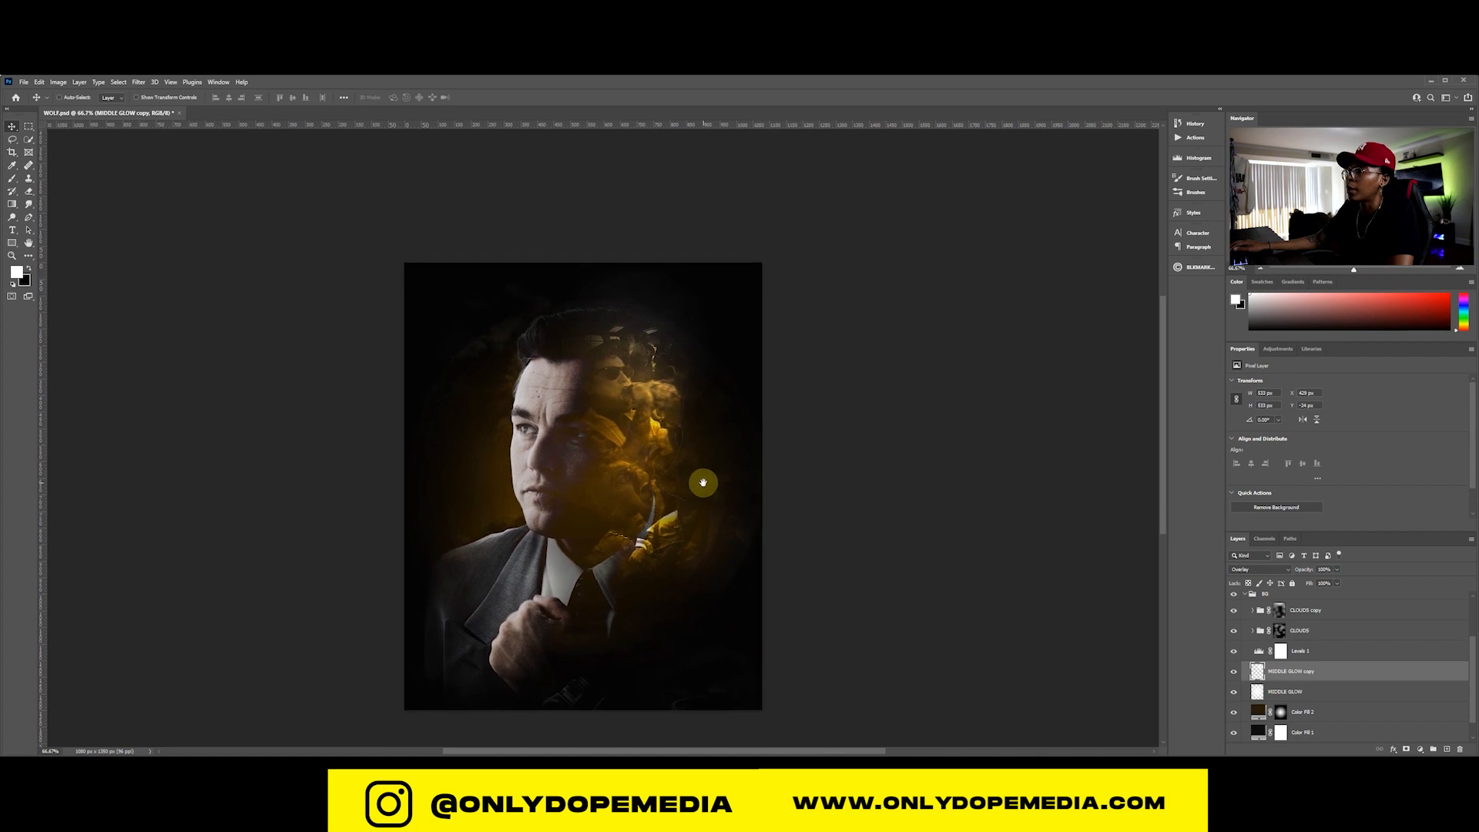
Delete the layer mask of Color Fill 2 and add a new blank mask in its place
{"action": "scroll", "coordinate": [1340, 682], "scroll_direction": "down", "scroll_amount": 1}
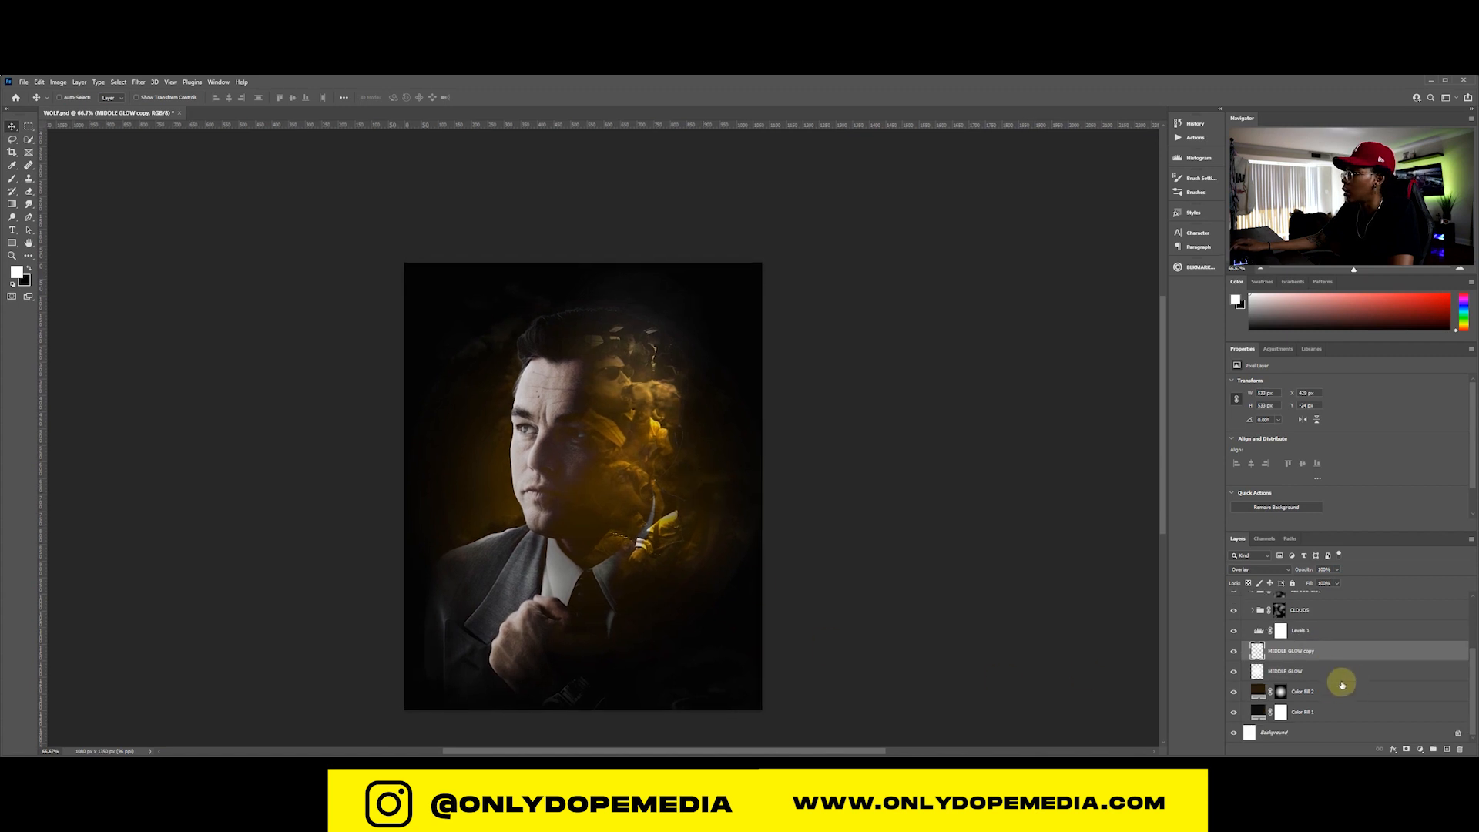
{"action": "left_click", "coordinate": [1282, 693]}
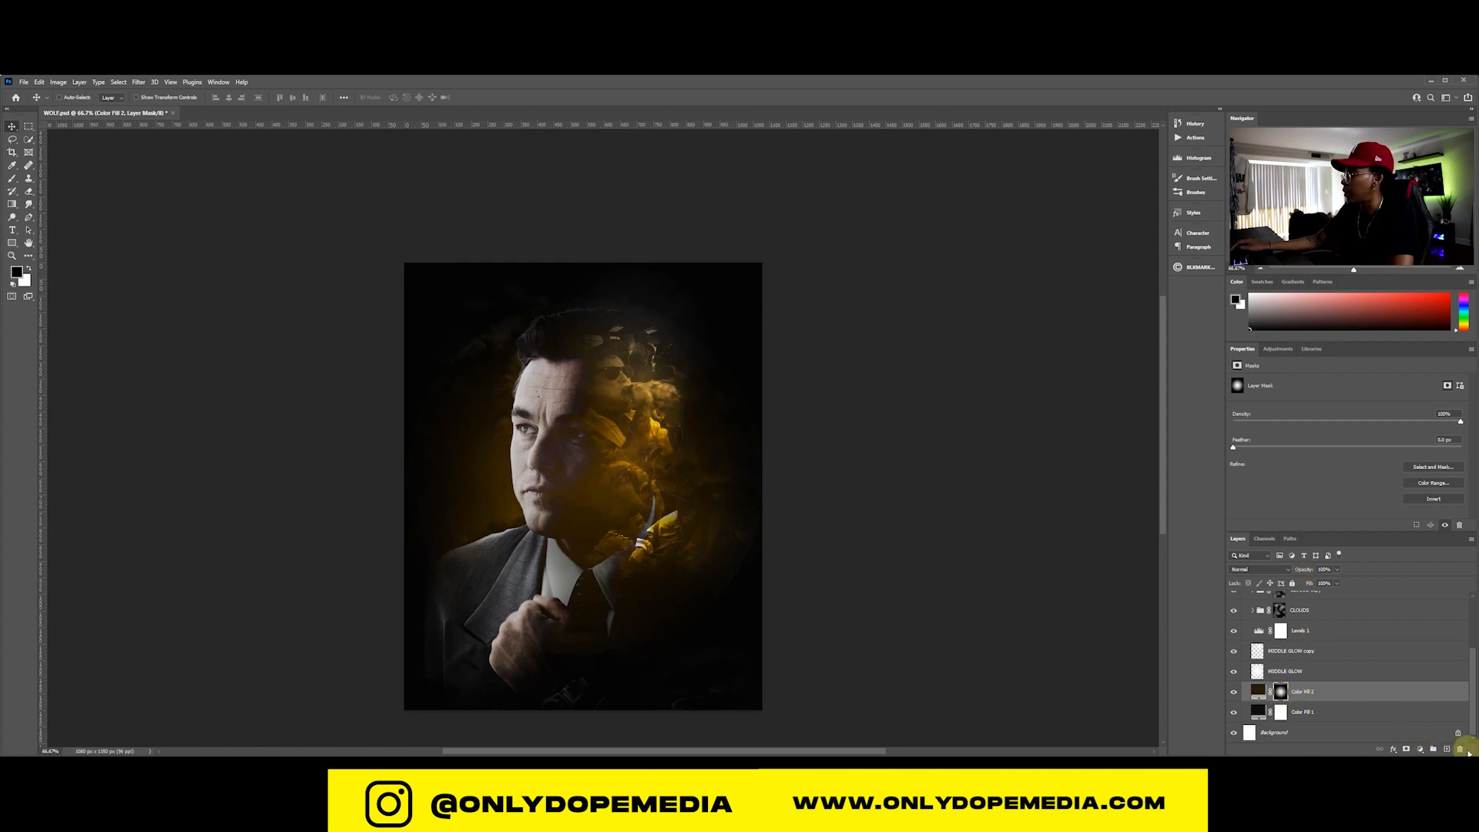
{"action": "right_click", "coordinate": [1281, 691]}
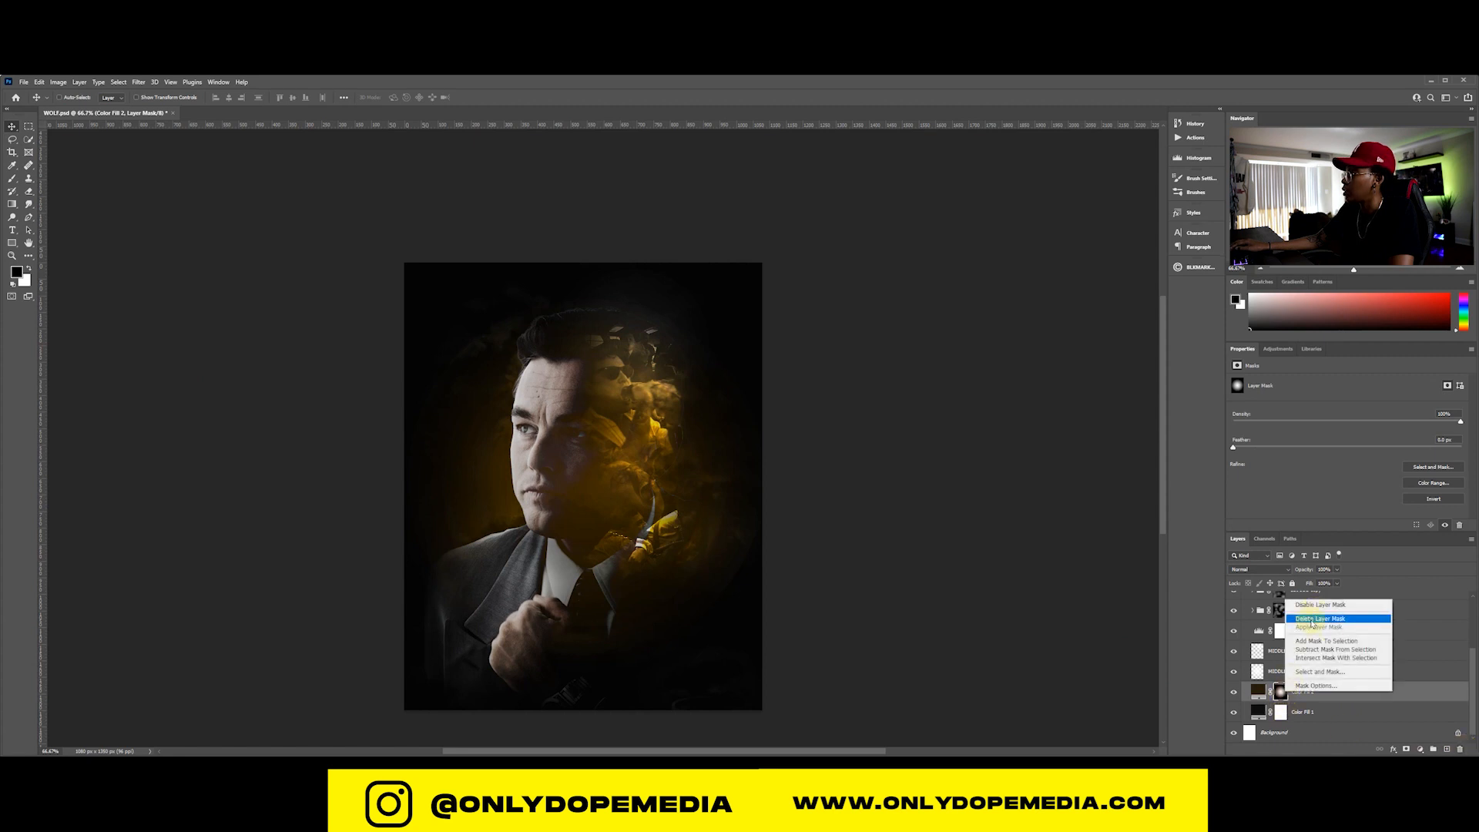
{"action": "left_click", "coordinate": [1312, 619]}
{"action": "left_click", "coordinate": [1407, 749]}
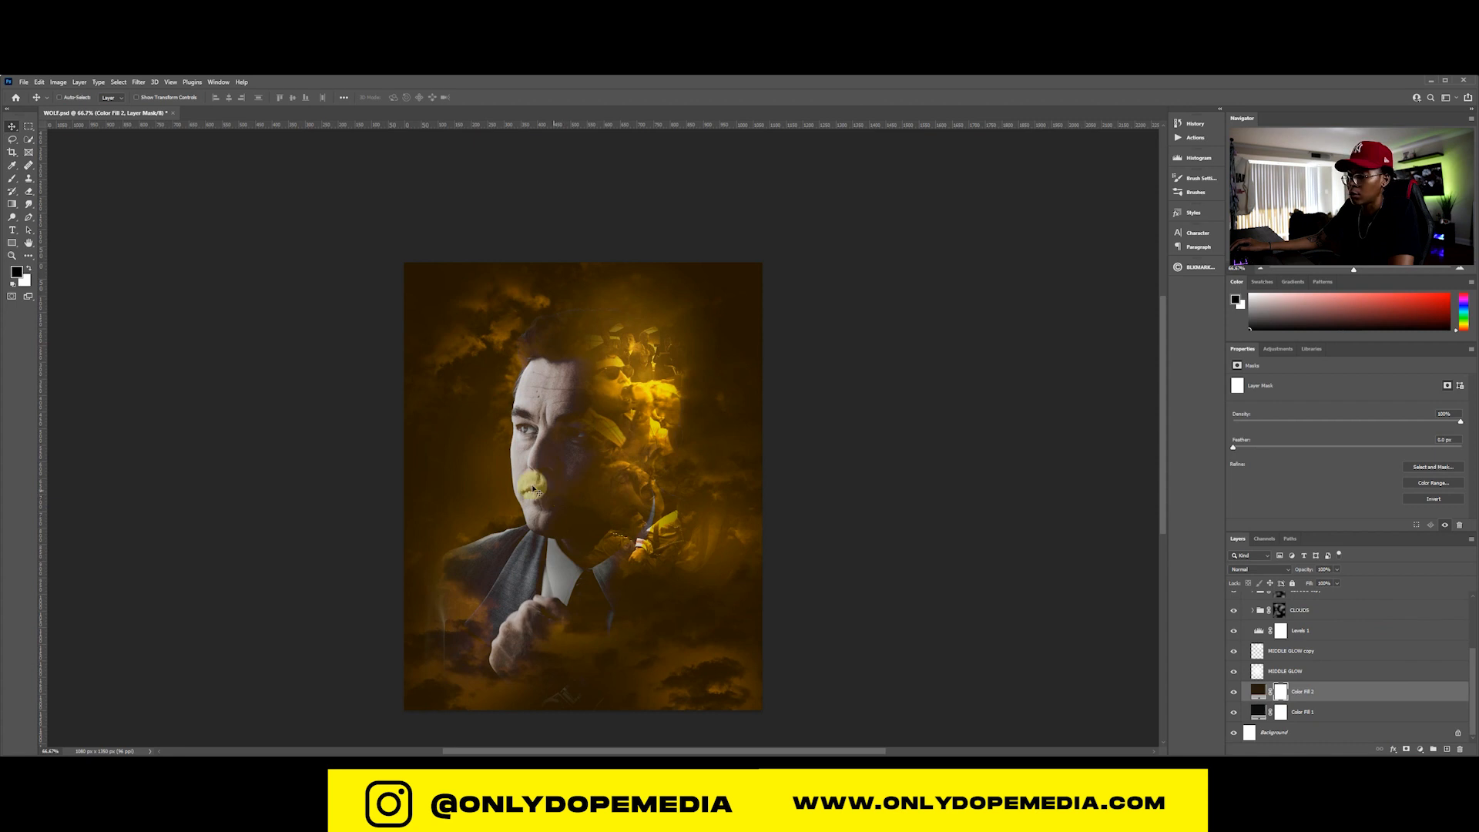
Draw a radial gradient on the Color Fill 2 mask from the poster's center out to its lower-right corner
{"action": "left_click", "coordinate": [13, 203]}
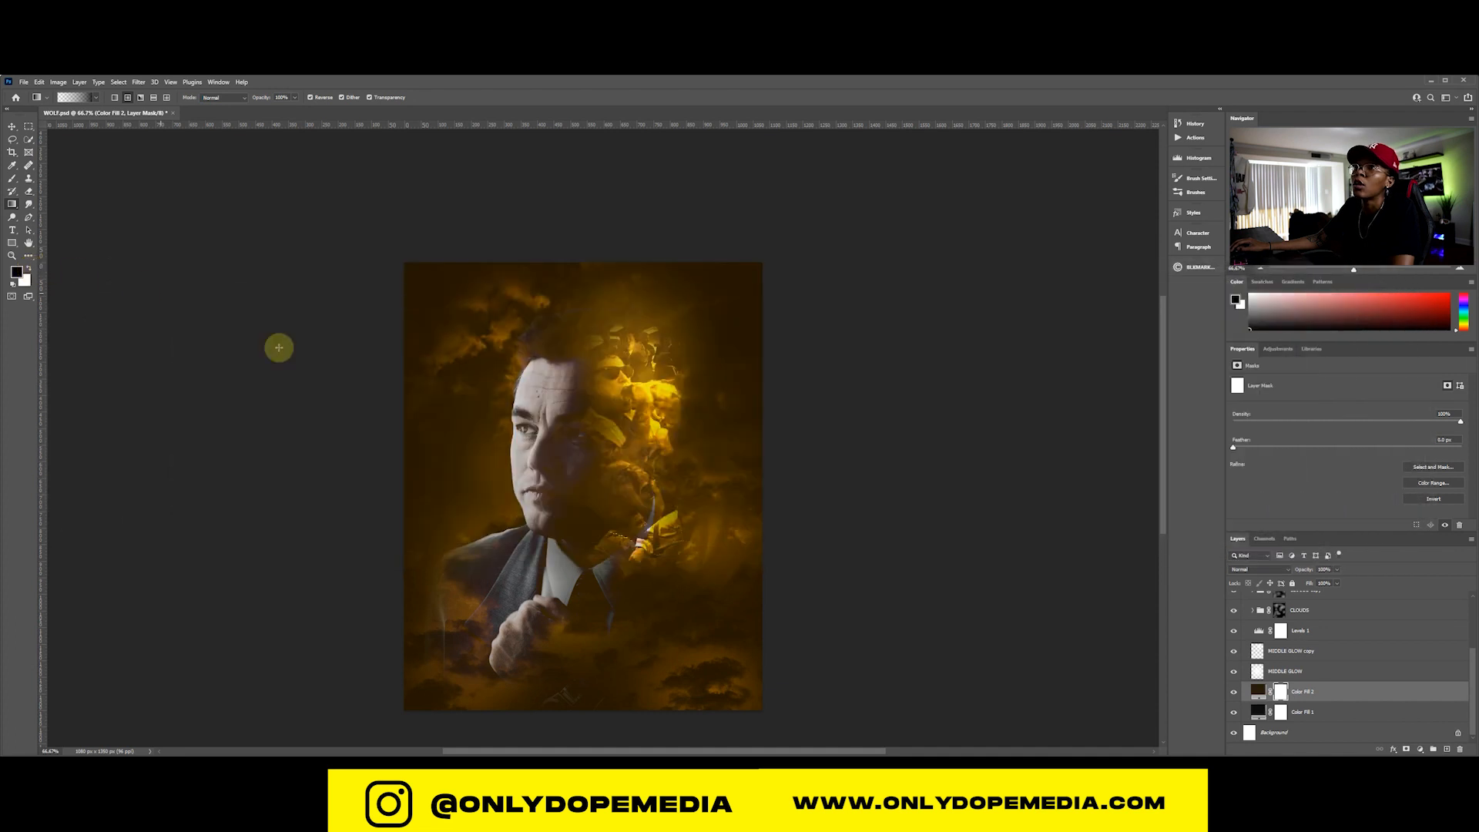
{"action": "left_click_drag", "start_coordinate": [579, 472], "coordinate": [739, 705]}
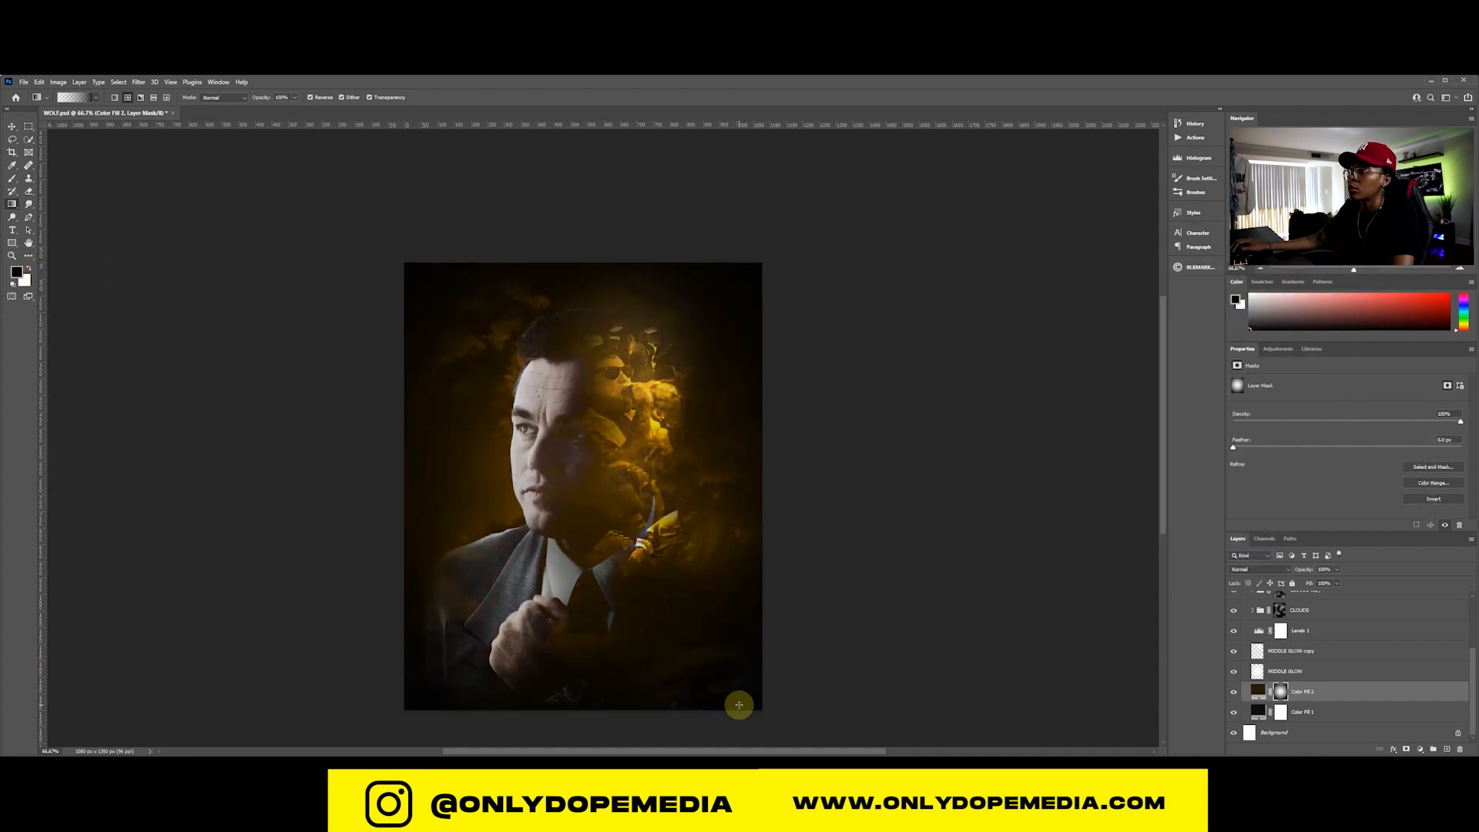
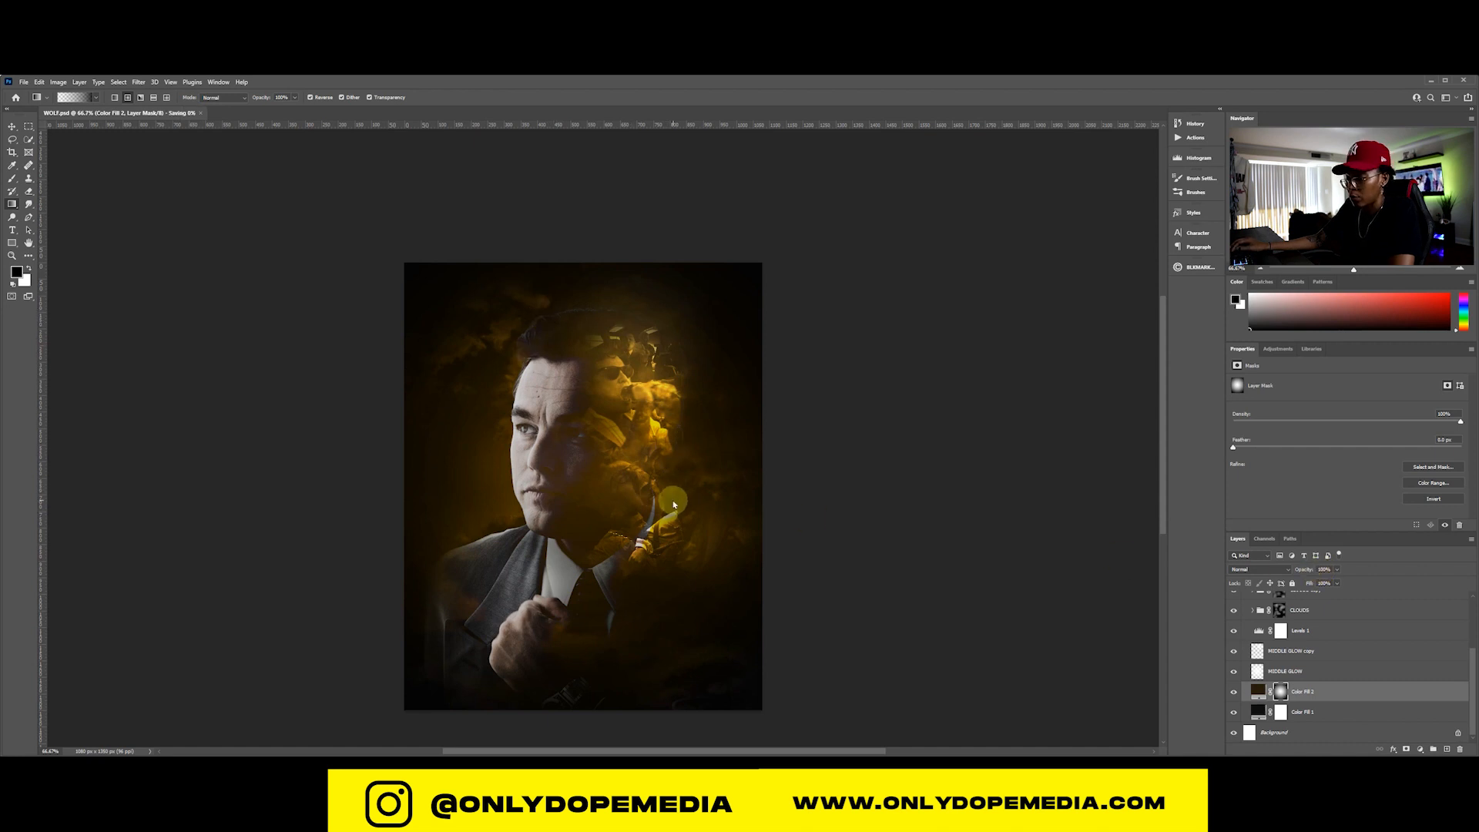
{"action": "key", "text": "v"}
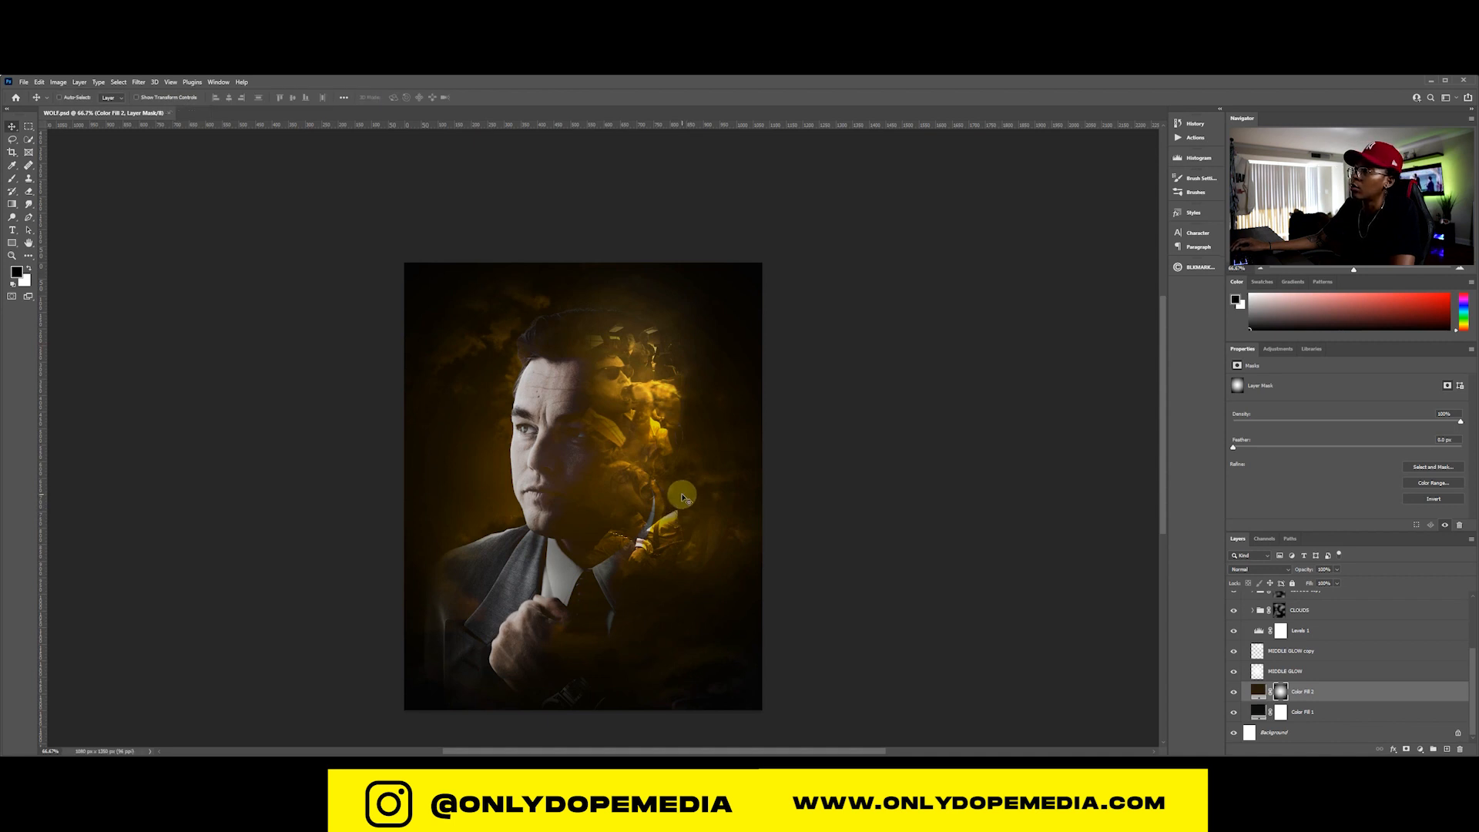
Set the opacity of the soft-light portrait image in the LEO group to 79%, leaving the BG and LEO groups collapsed
{"action": "scroll", "coordinate": [1413, 682], "scroll_direction": "up", "scroll_amount": 3}
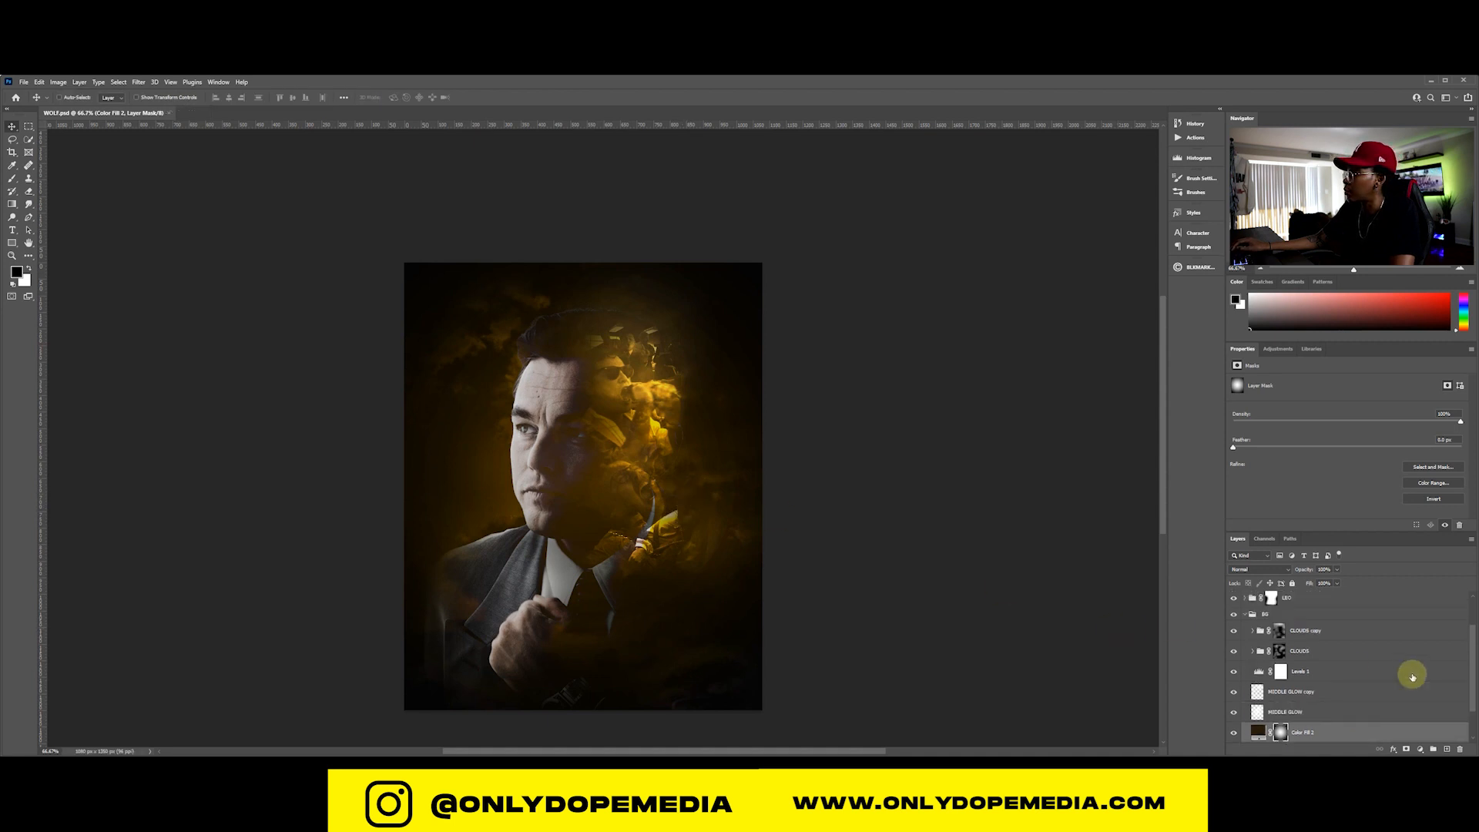
{"action": "left_click", "coordinate": [1246, 638]}
{"action": "left_click", "coordinate": [1360, 657]}
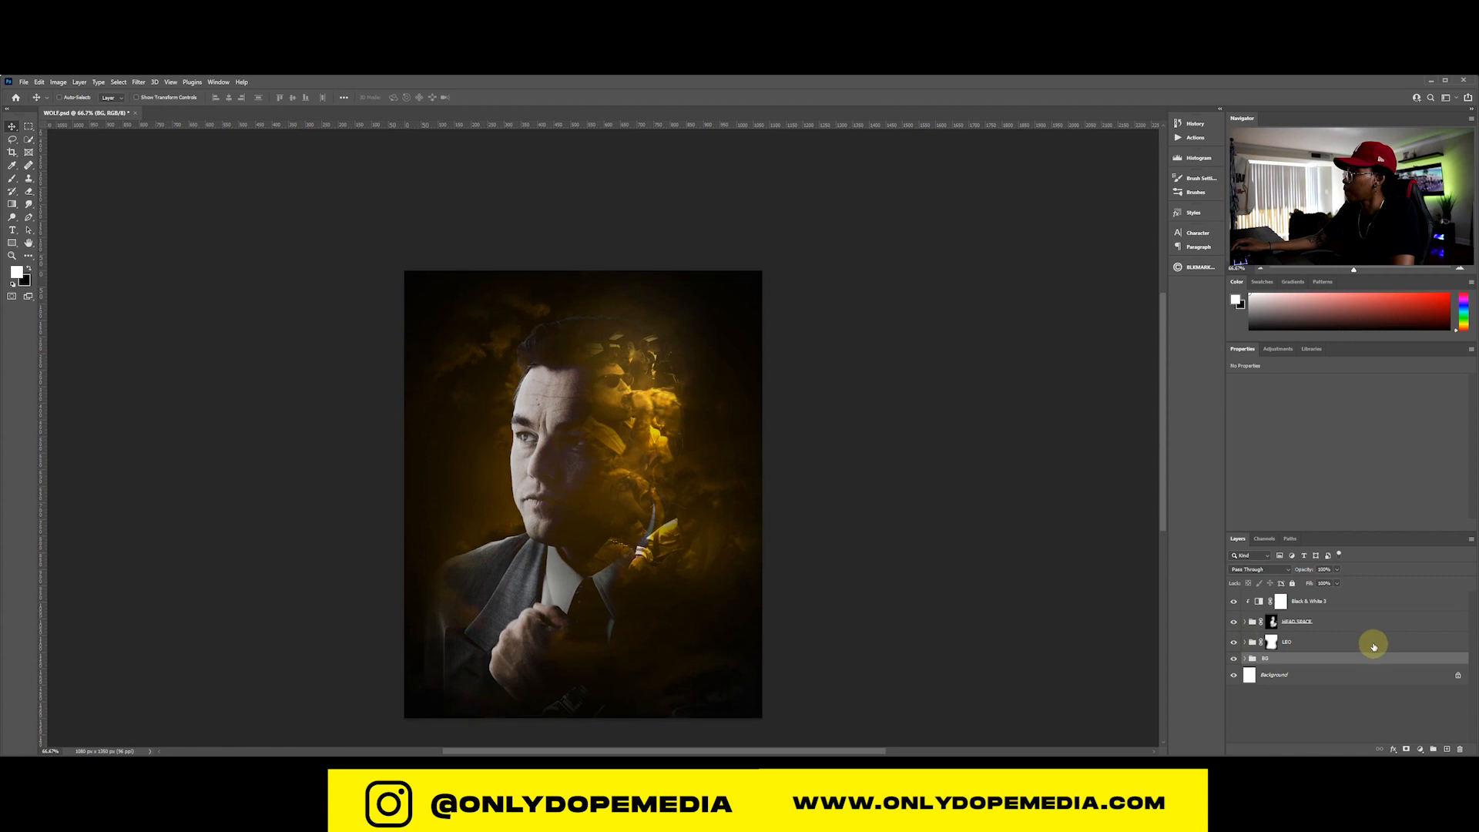
{"action": "left_click", "coordinate": [1245, 642]}
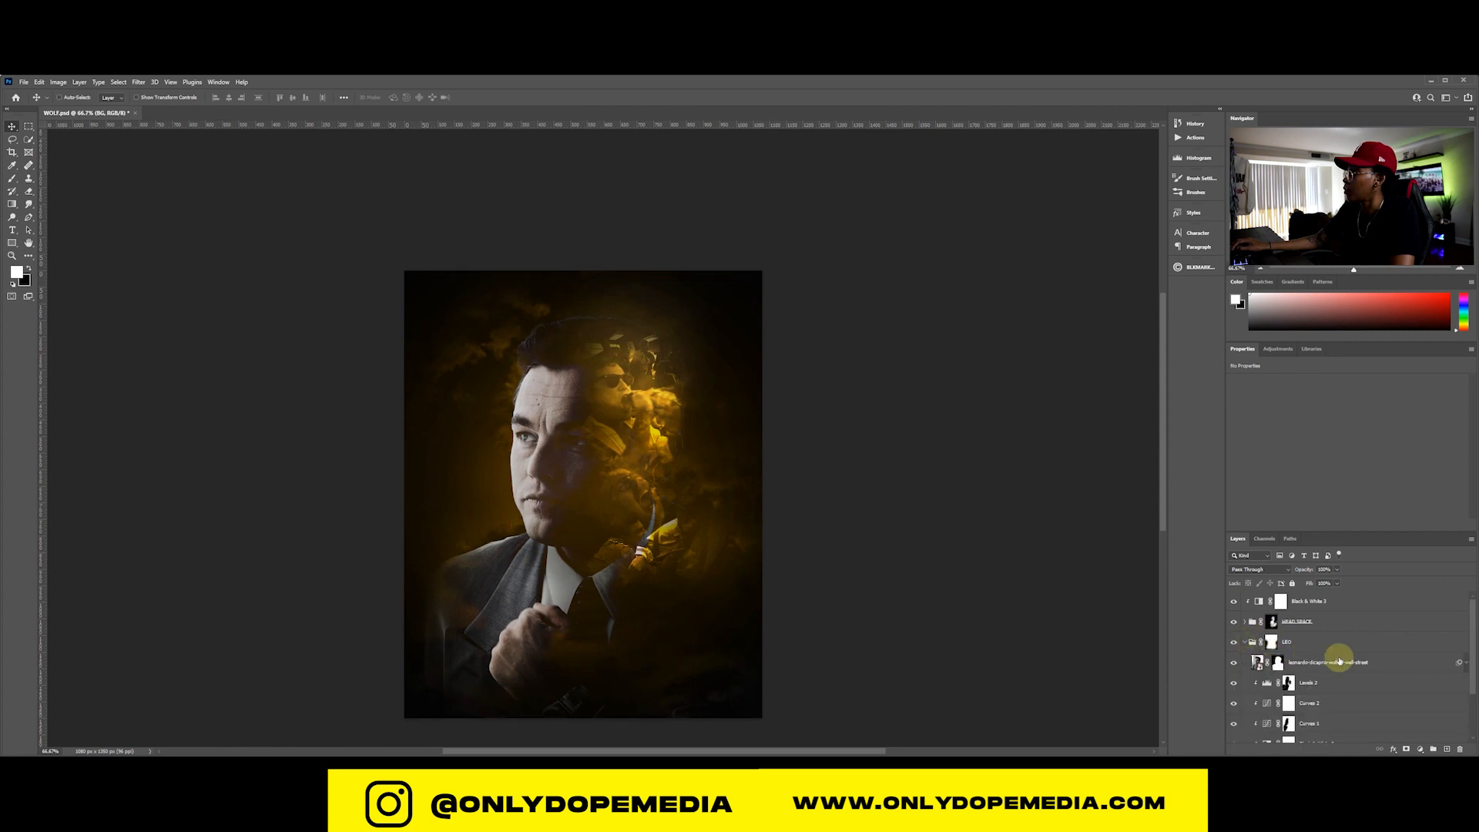
{"action": "left_click", "coordinate": [1390, 661]}
{"action": "mouse_move", "coordinate": [1306, 571]}
{"action": "left_mouse_down"}
{"action": "mouse_move", "coordinate": [1329, 570]}
{"action": "mouse_move", "coordinate": [1308, 573]}
{"action": "left_mouse_up"}
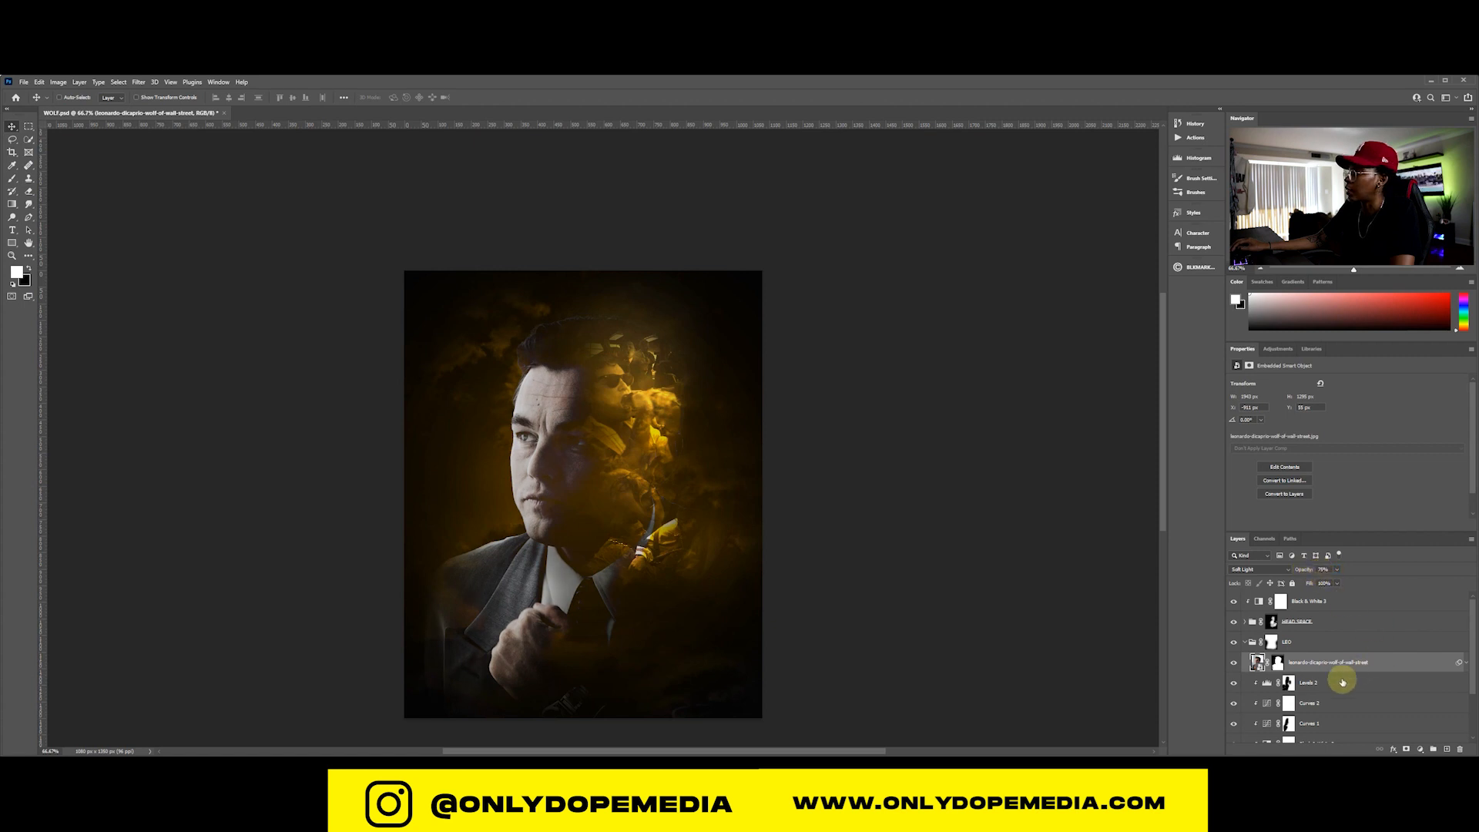
{"action": "left_click", "coordinate": [1246, 641]}
{"action": "left_click", "coordinate": [1277, 638]}
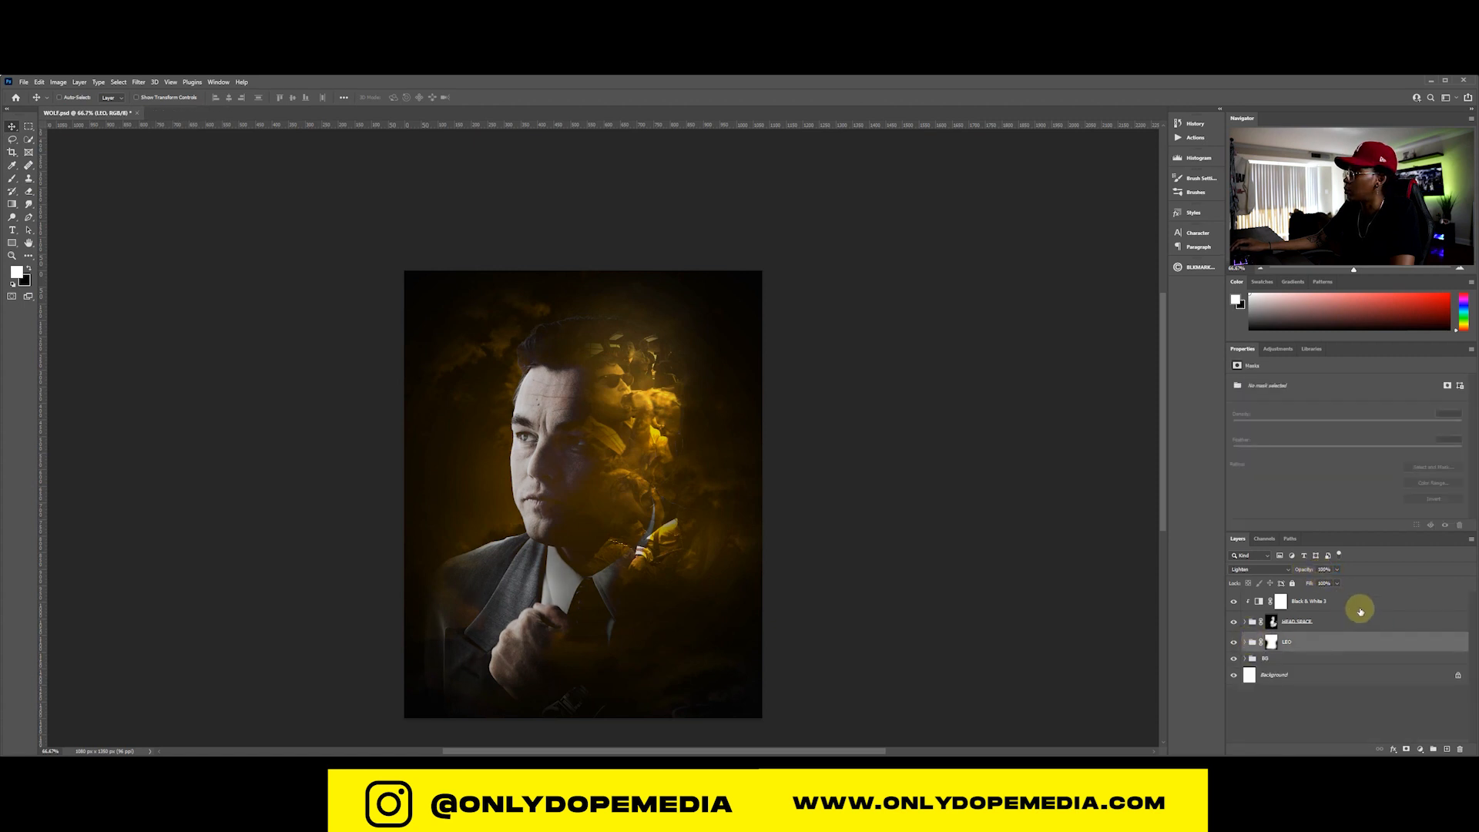
Place the night skyline image Kv3Ofyp.jpg from the MOVIES folder and move its layer to the top of the stack
{"action": "key", "text": "alt+Tab"}
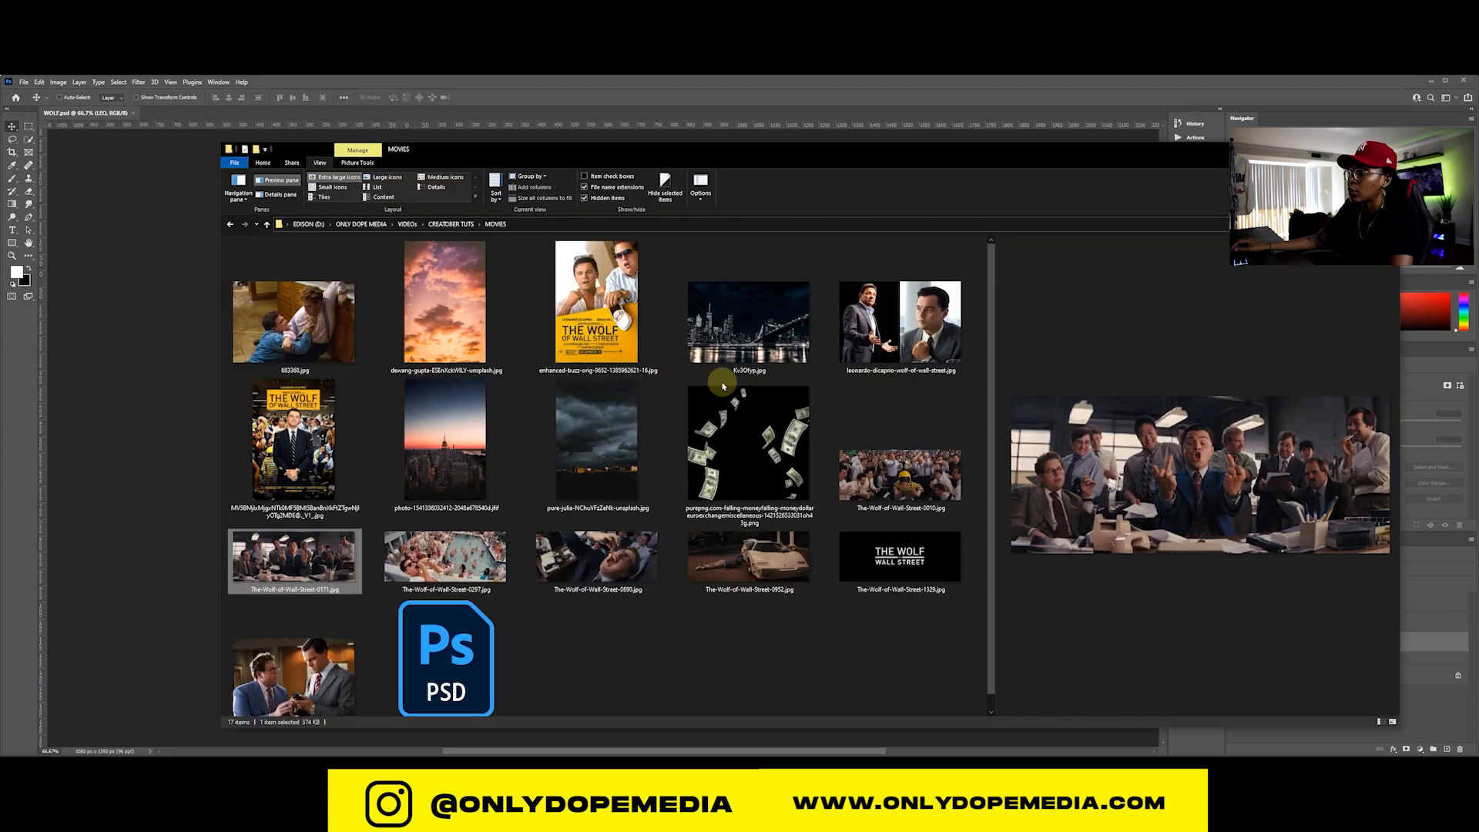
{"action": "left_click", "coordinate": [792, 322]}
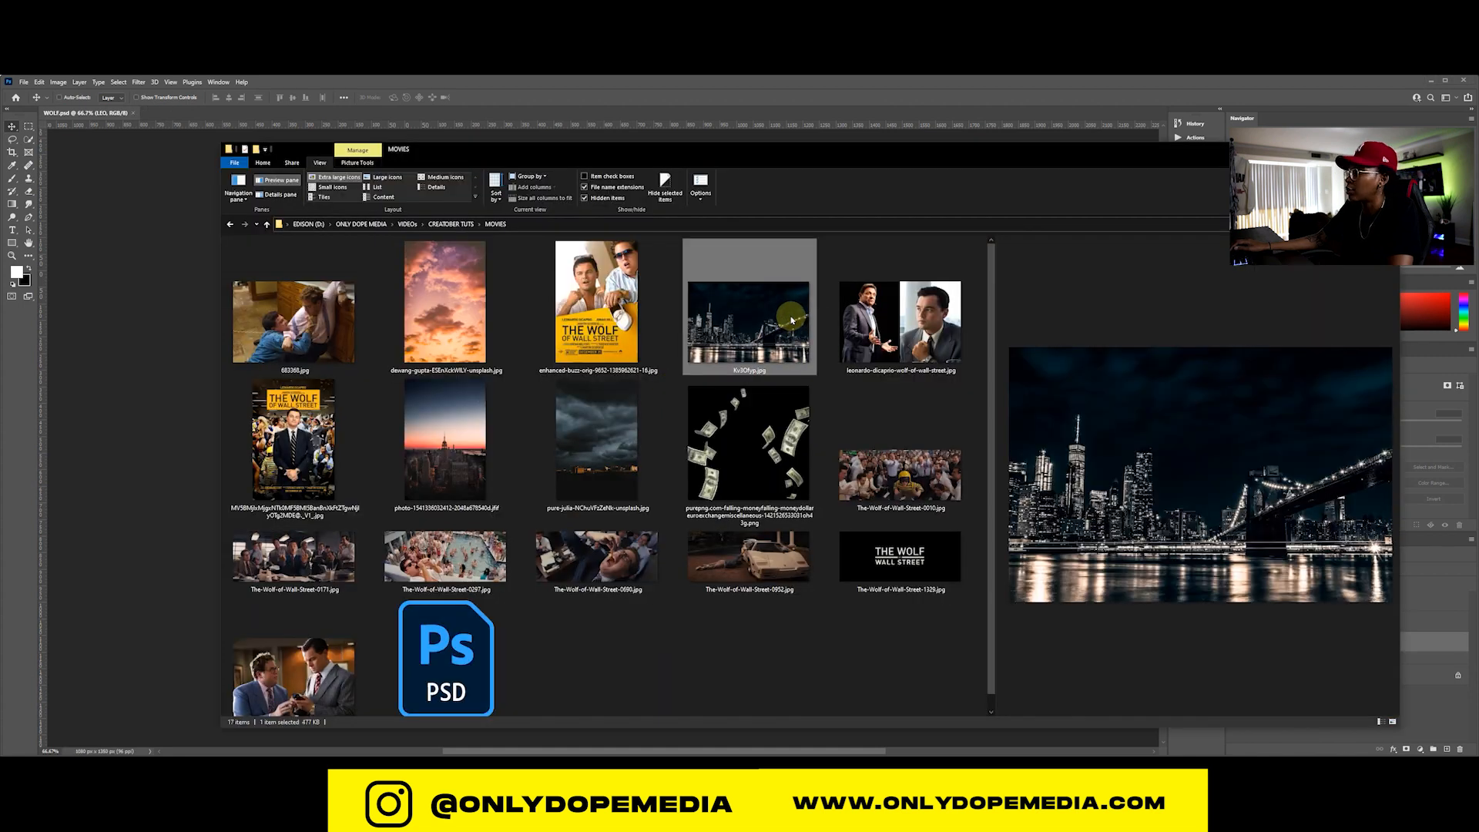
{"action": "left_click", "coordinate": [444, 456]}
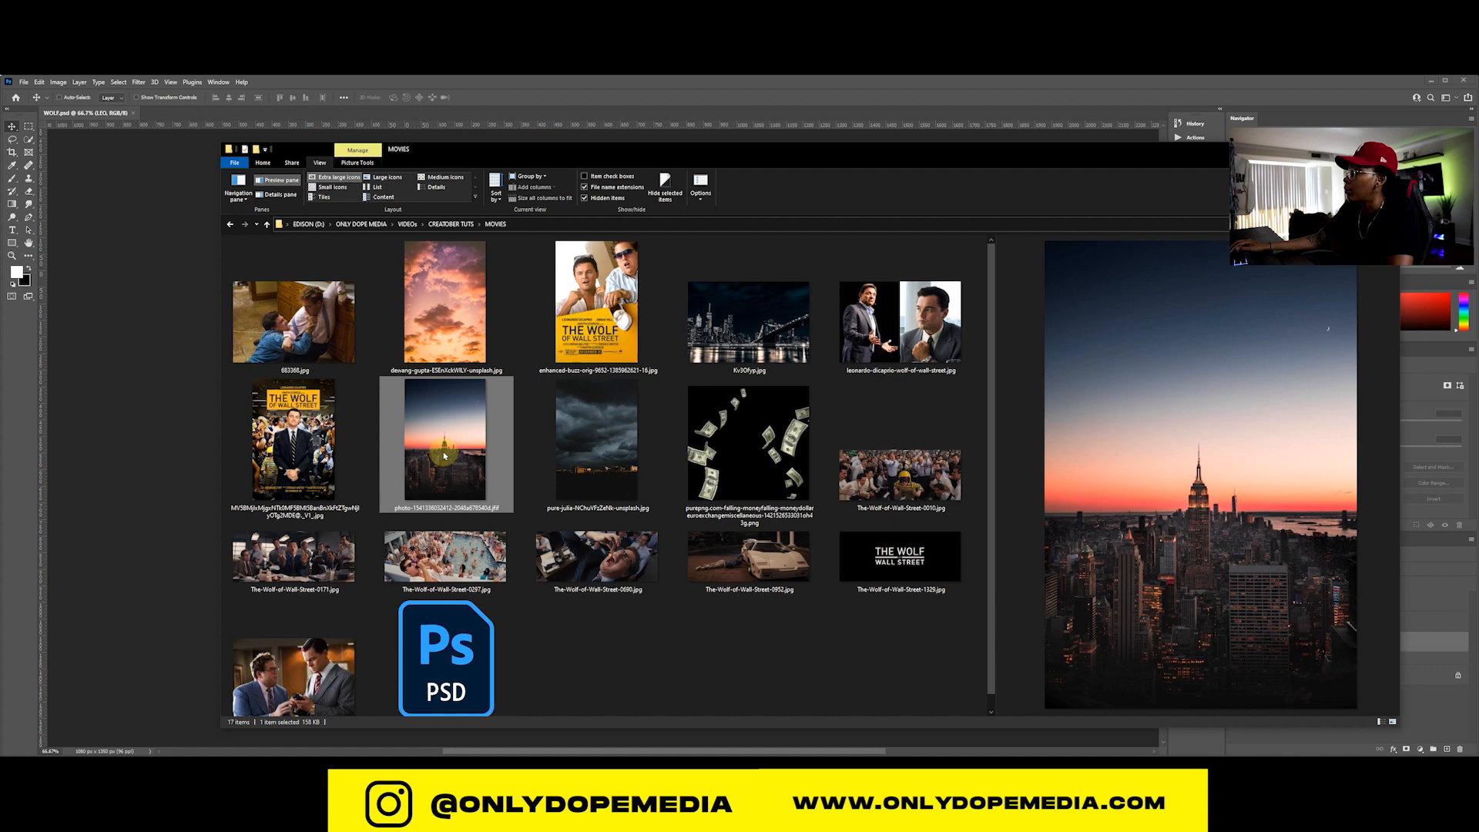
{"action": "left_click", "coordinate": [750, 331]}
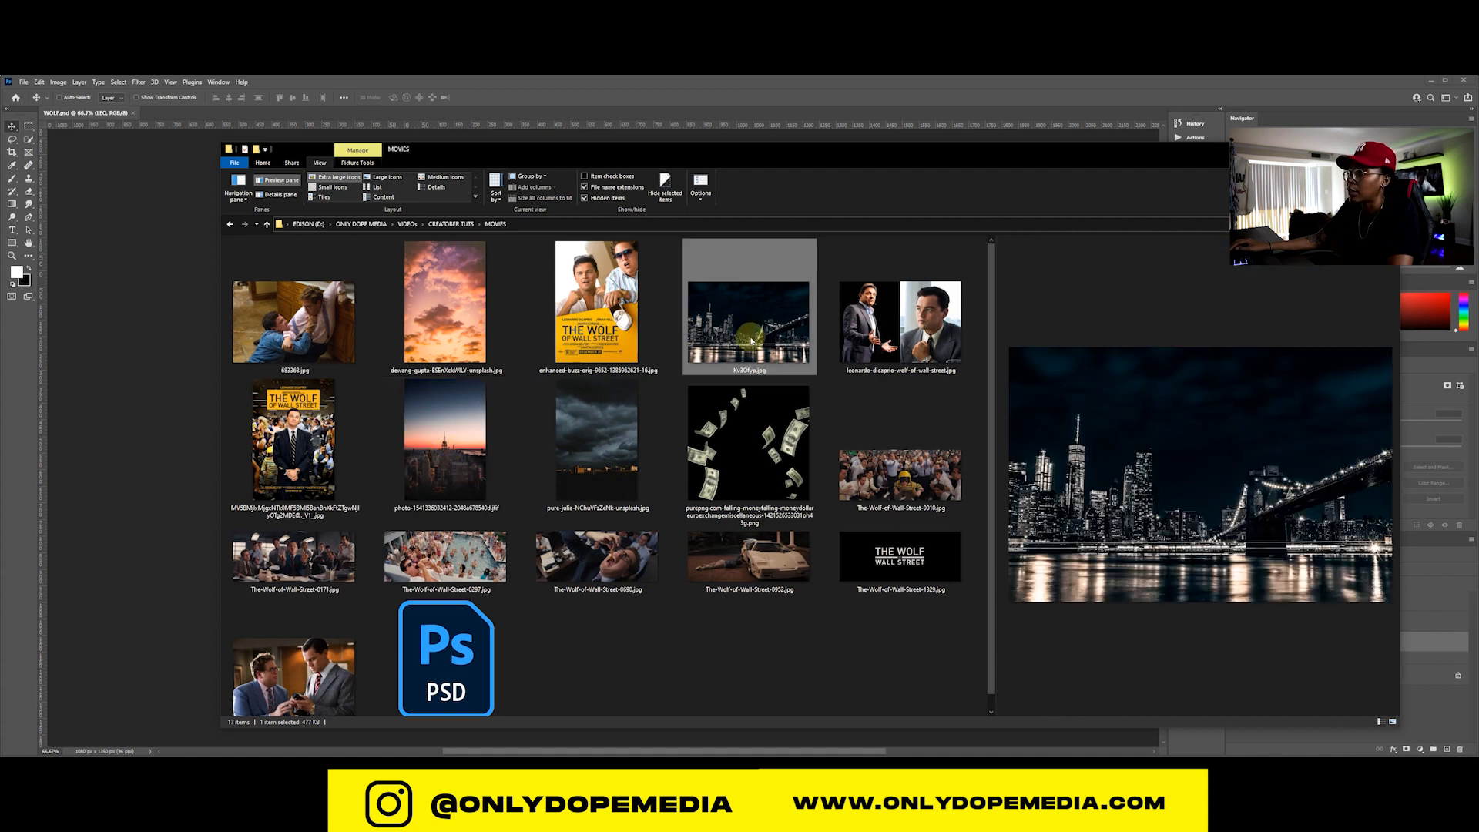
{"action": "left_click_drag", "start_coordinate": [758, 313], "coordinate": [192, 483]}
{"action": "key", "text": "Return"}
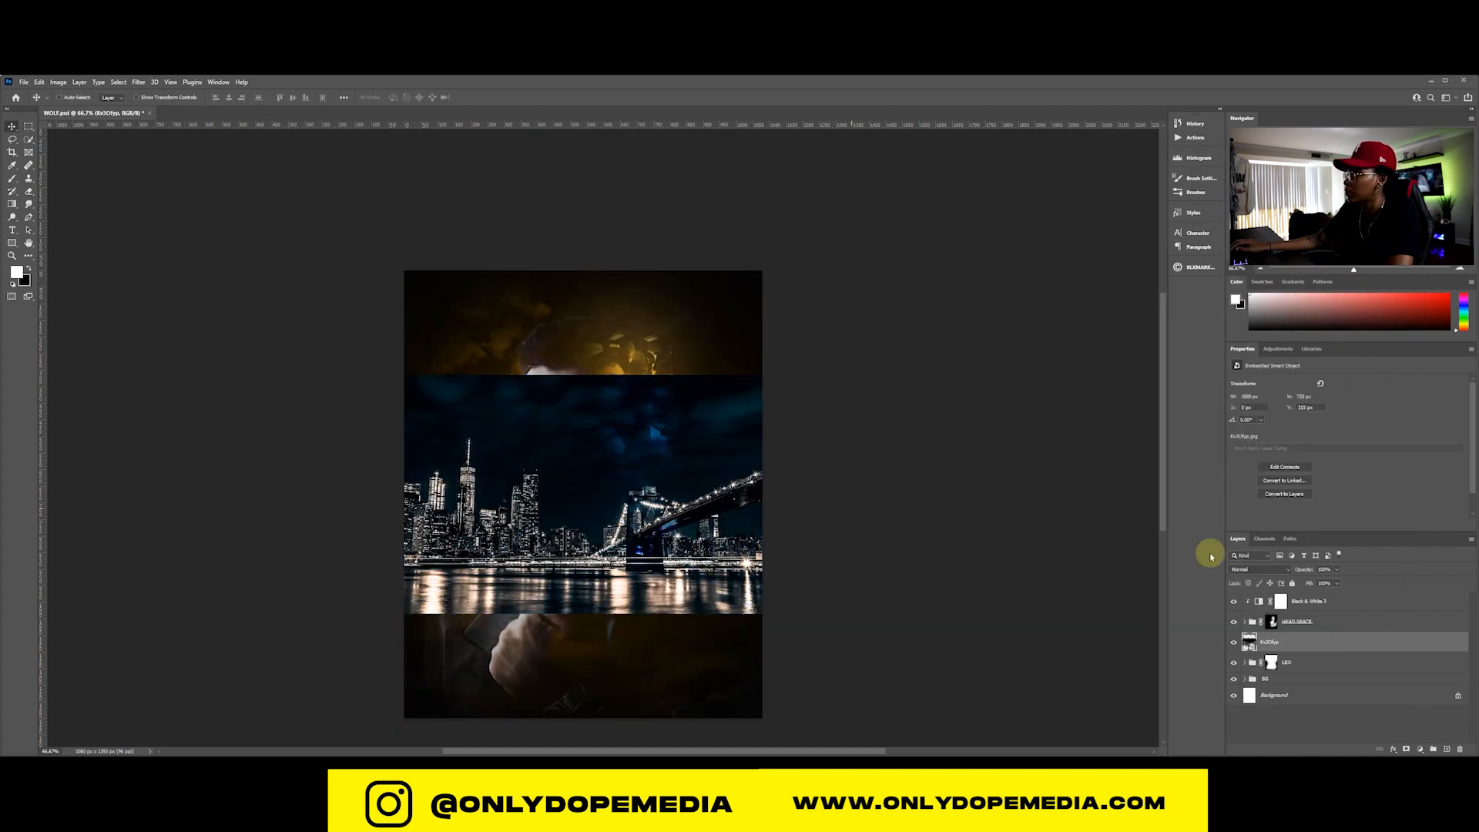
{"action": "left_click_drag", "start_coordinate": [1308, 640], "coordinate": [1307, 599]}
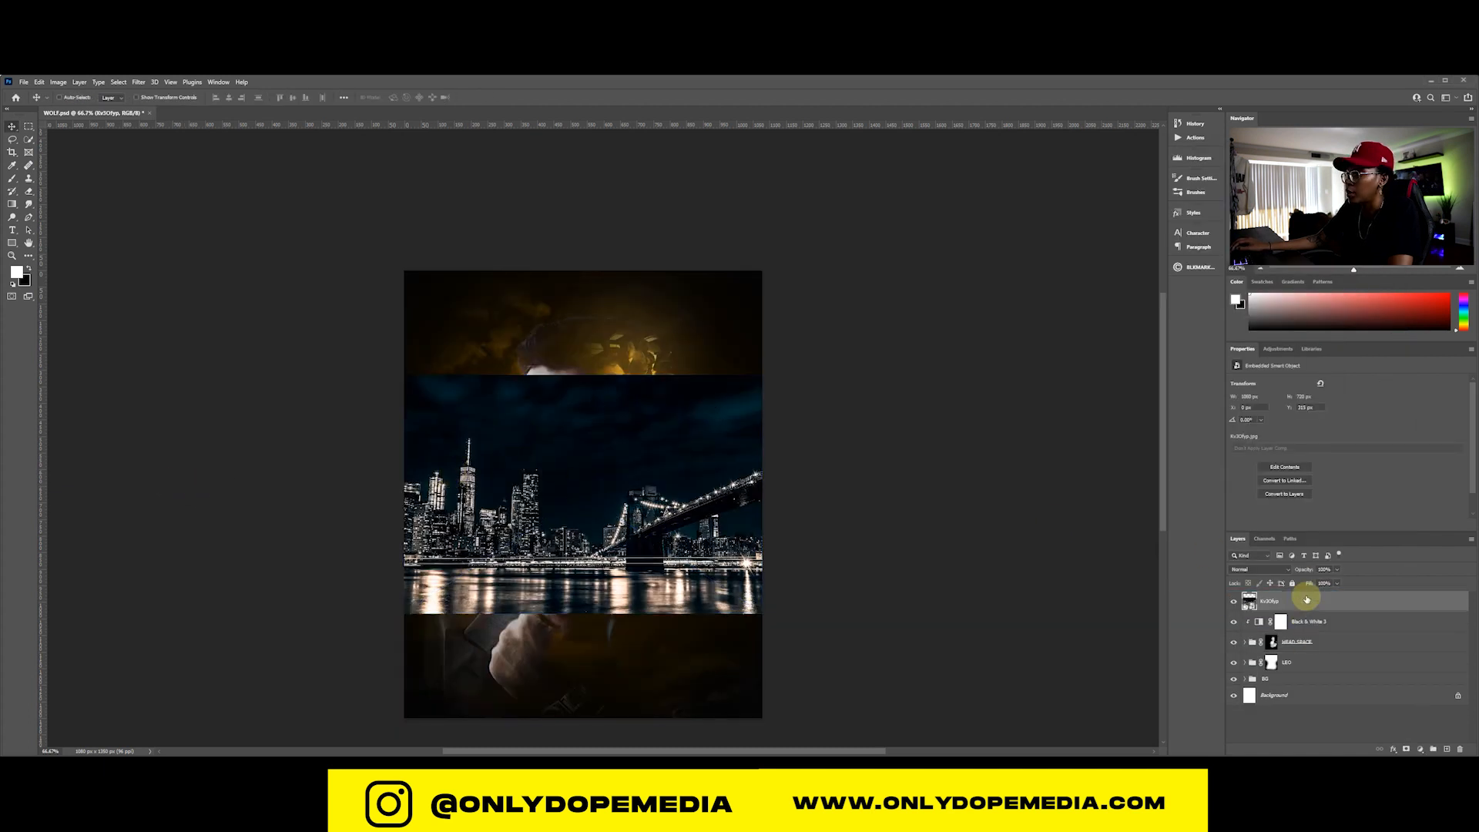
Convert the skyline to black and white with the default preset and align it with the poster's bottom edge
{"action": "left_click", "coordinate": [58, 82]}
{"action": "mouse_move", "coordinate": [85, 108]}
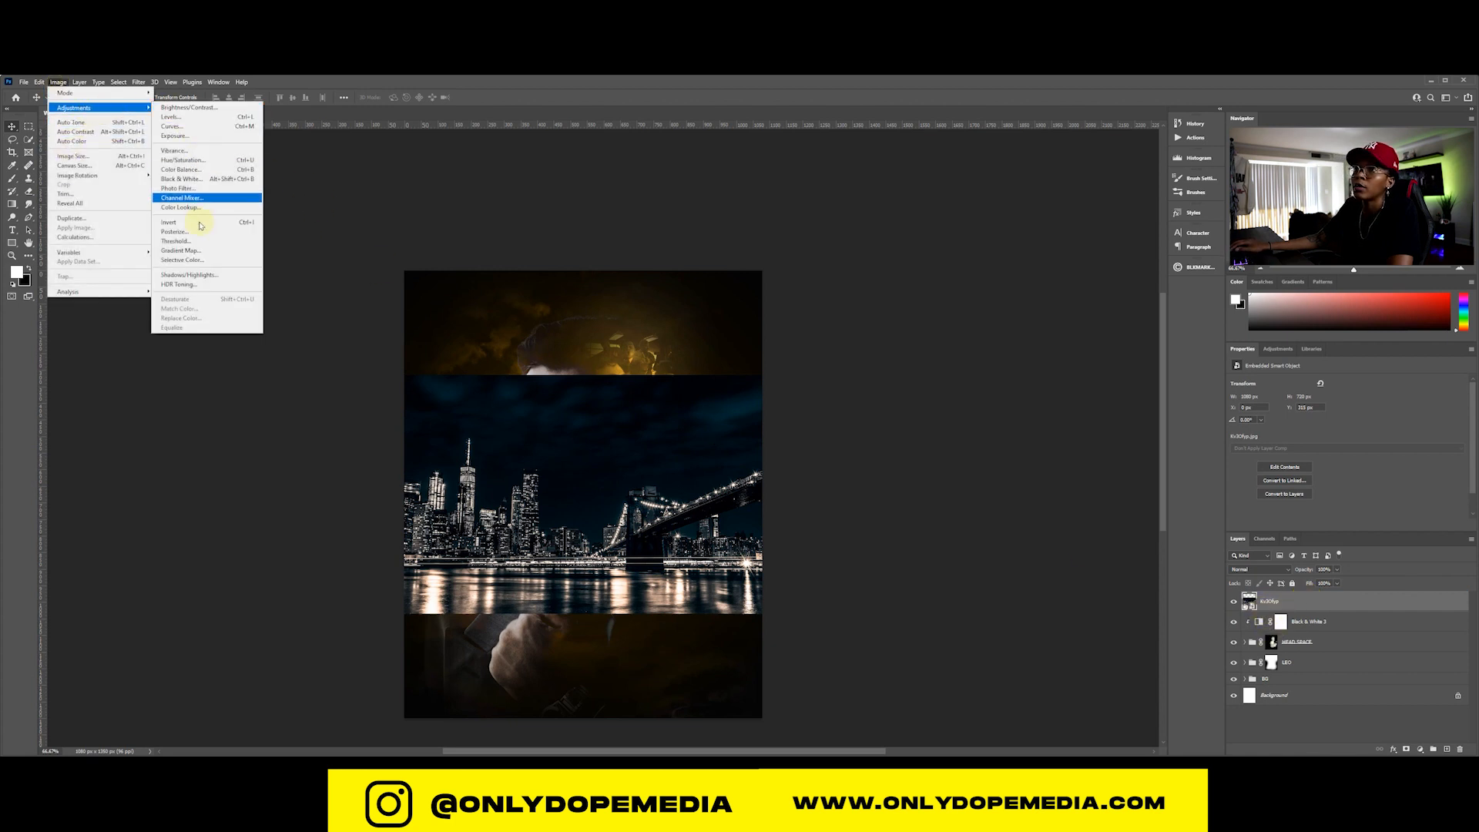
{"action": "left_click", "coordinate": [191, 179]}
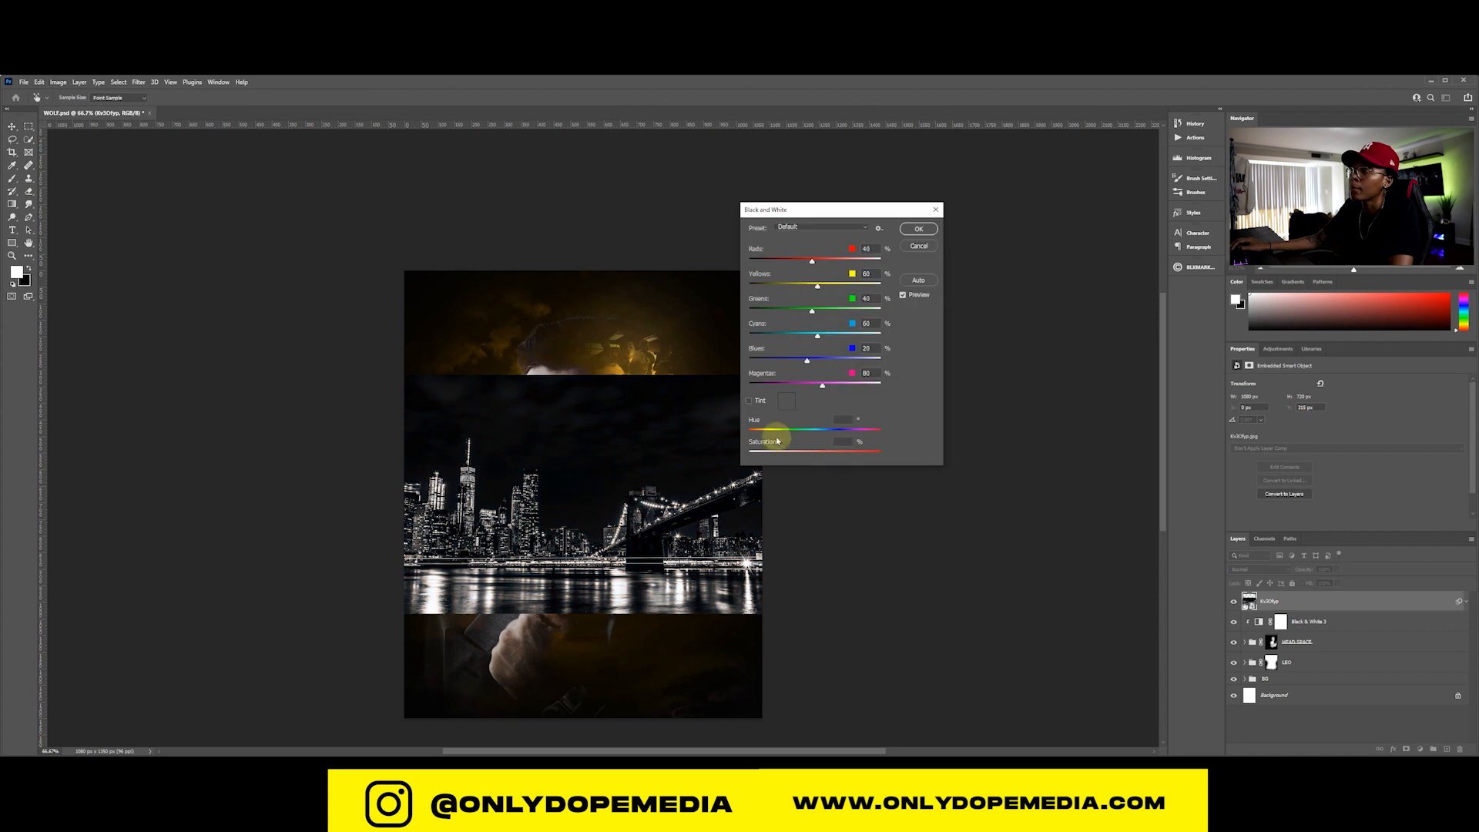
{"action": "left_click", "coordinate": [919, 229]}
{"action": "key", "text": "v"}
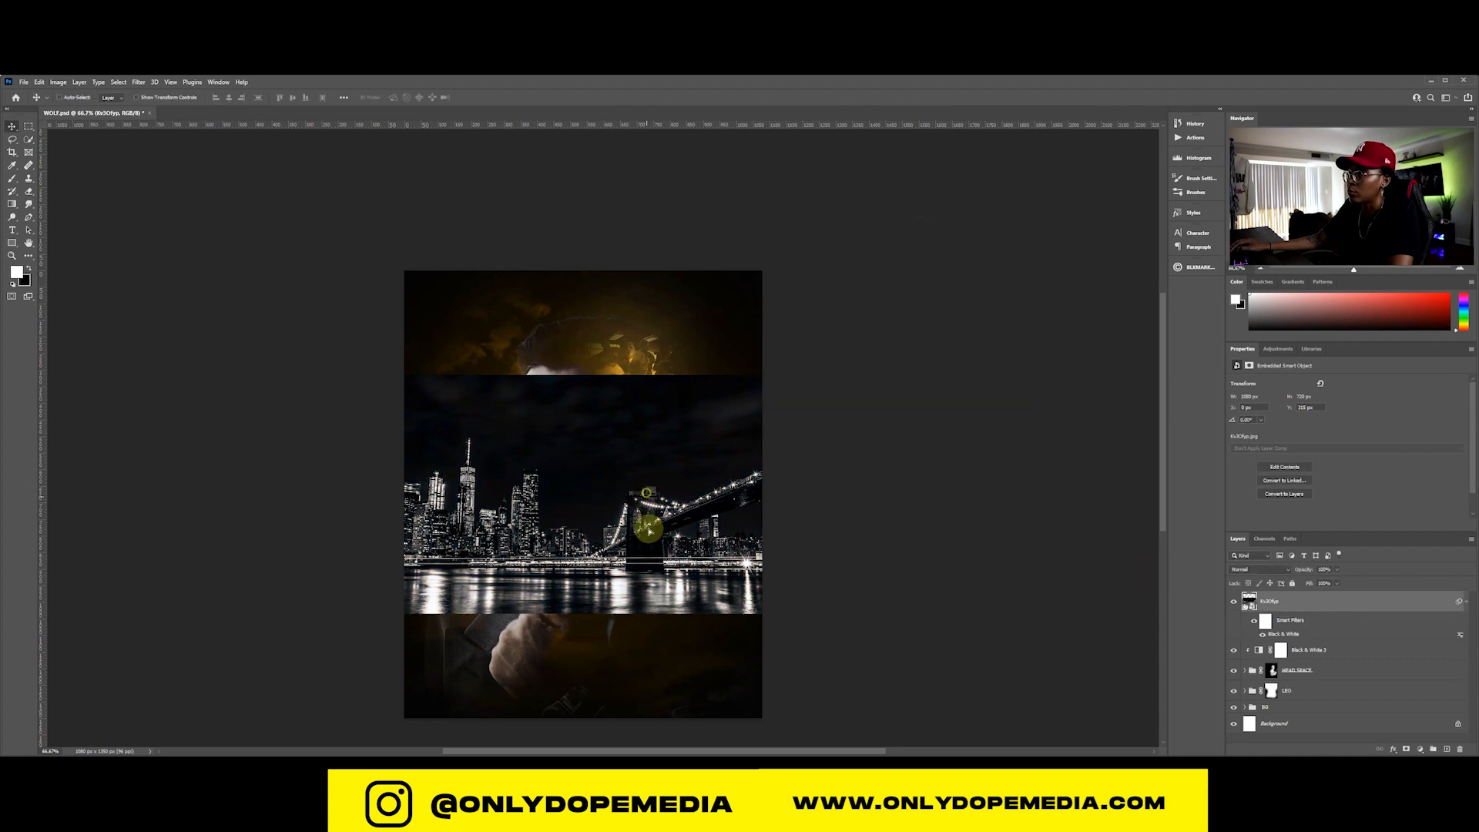
{"action": "left_click_drag", "start_coordinate": [645, 499], "coordinate": [675, 595]}
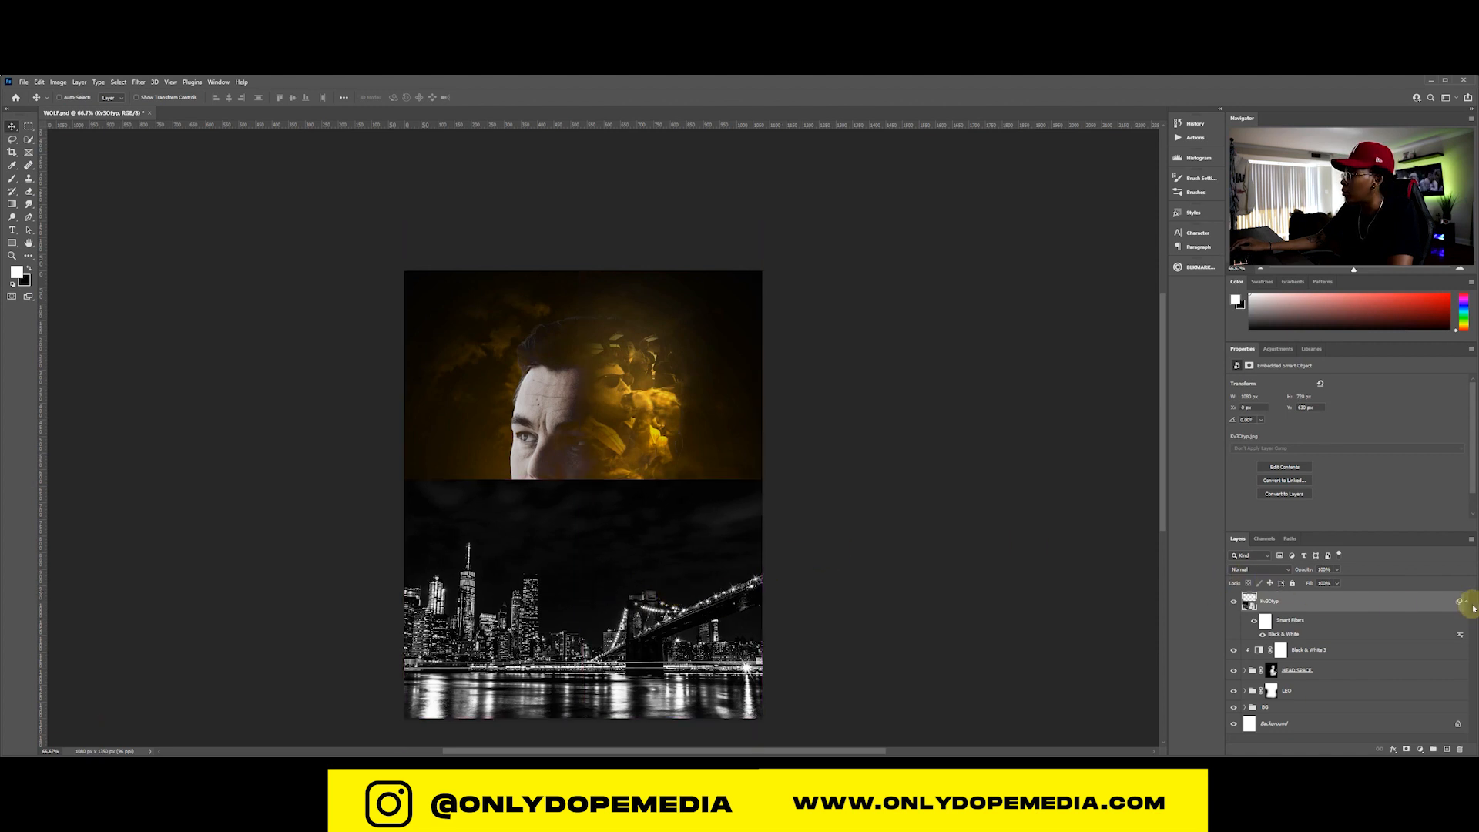
Set the skyline layer's blend mode to Screen and add a layer mask to it
{"action": "left_click", "coordinate": [1264, 569]}
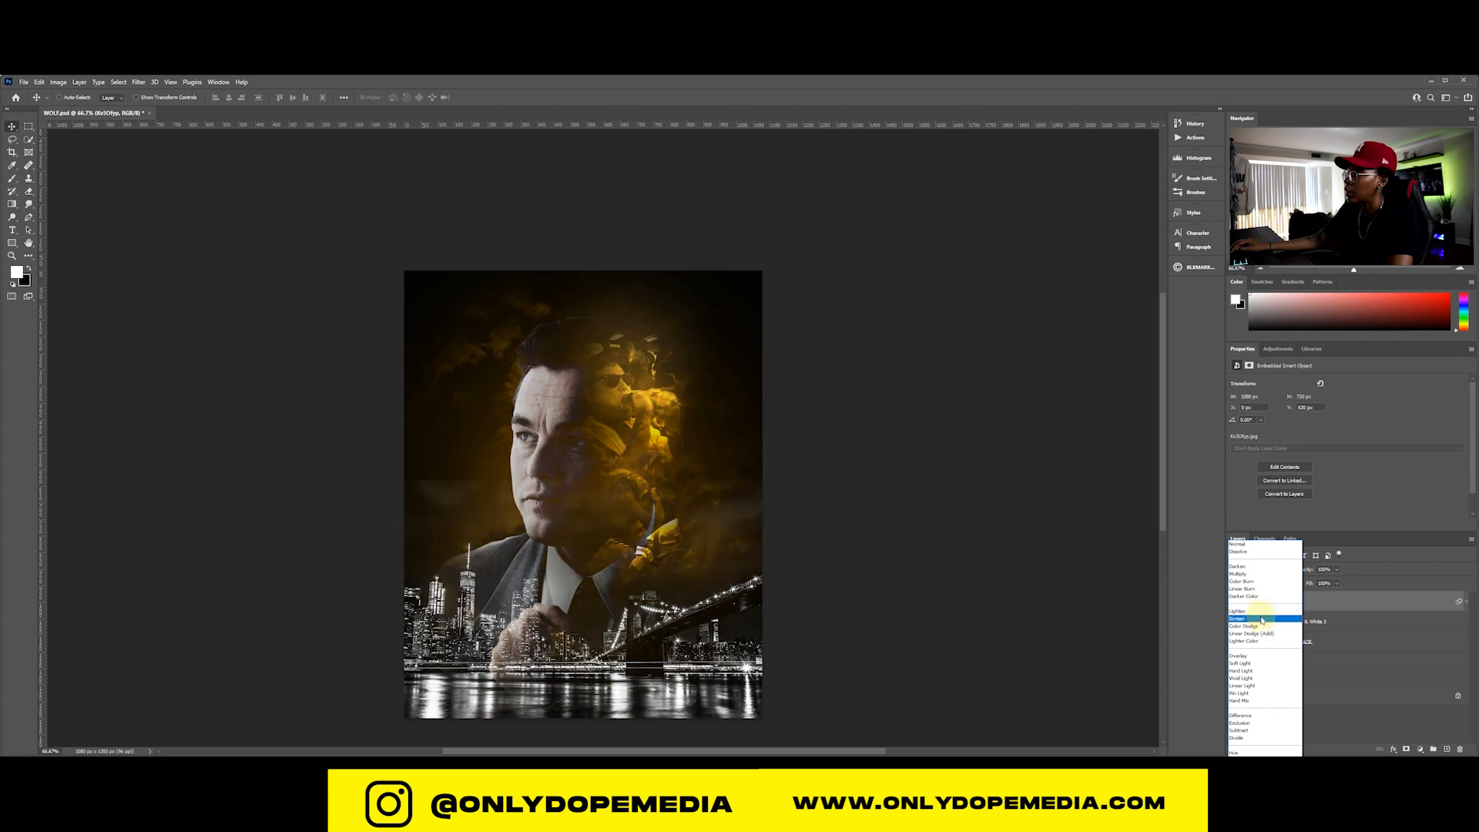
{"action": "left_click", "coordinate": [1262, 619]}
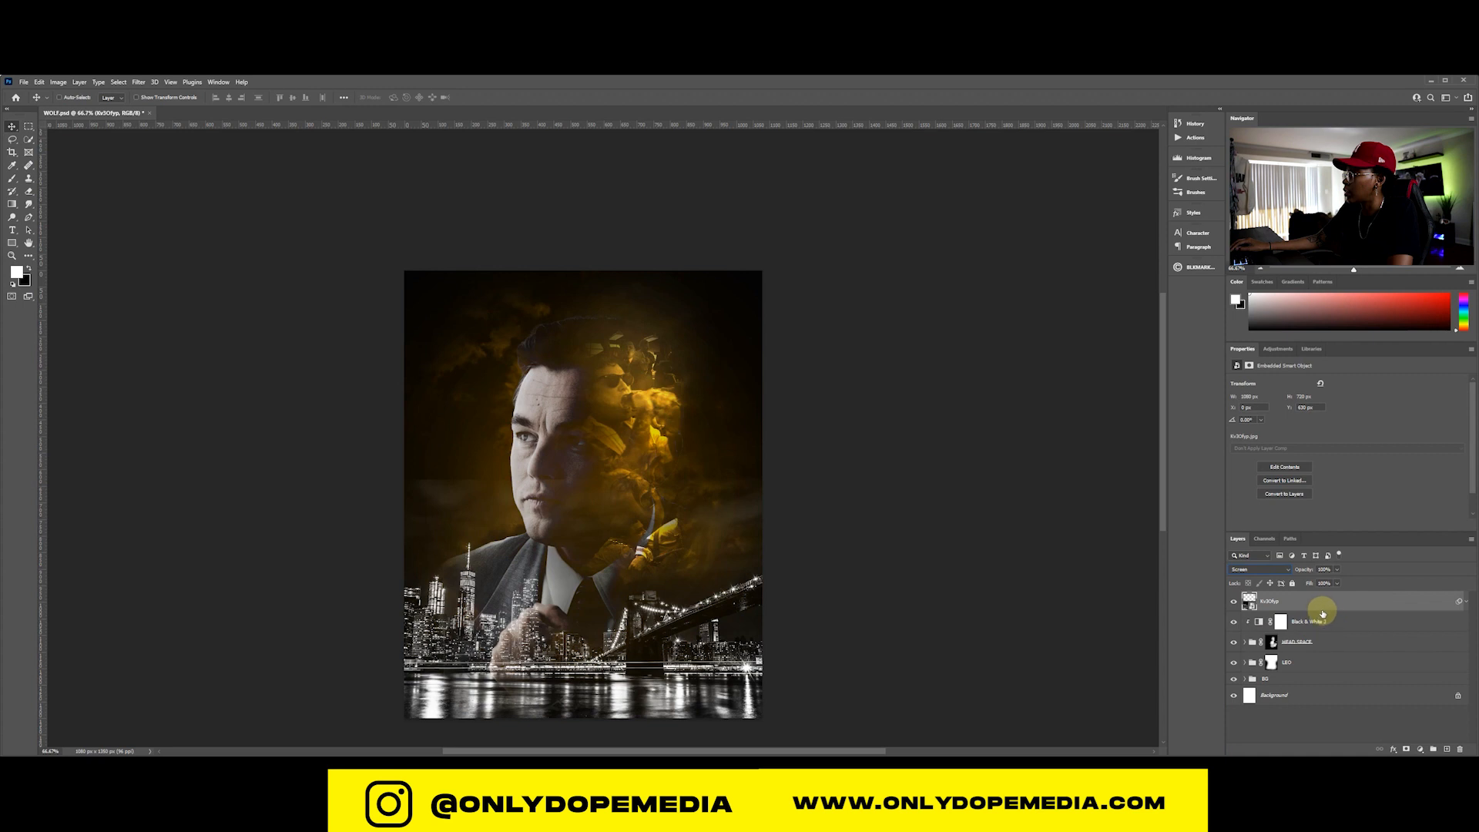
{"action": "left_click", "coordinate": [1406, 747]}
Paint black with an enlarged soft brush on the skyline's mask to fade its hard upper edge across the portrait
{"action": "key", "text": "b"}
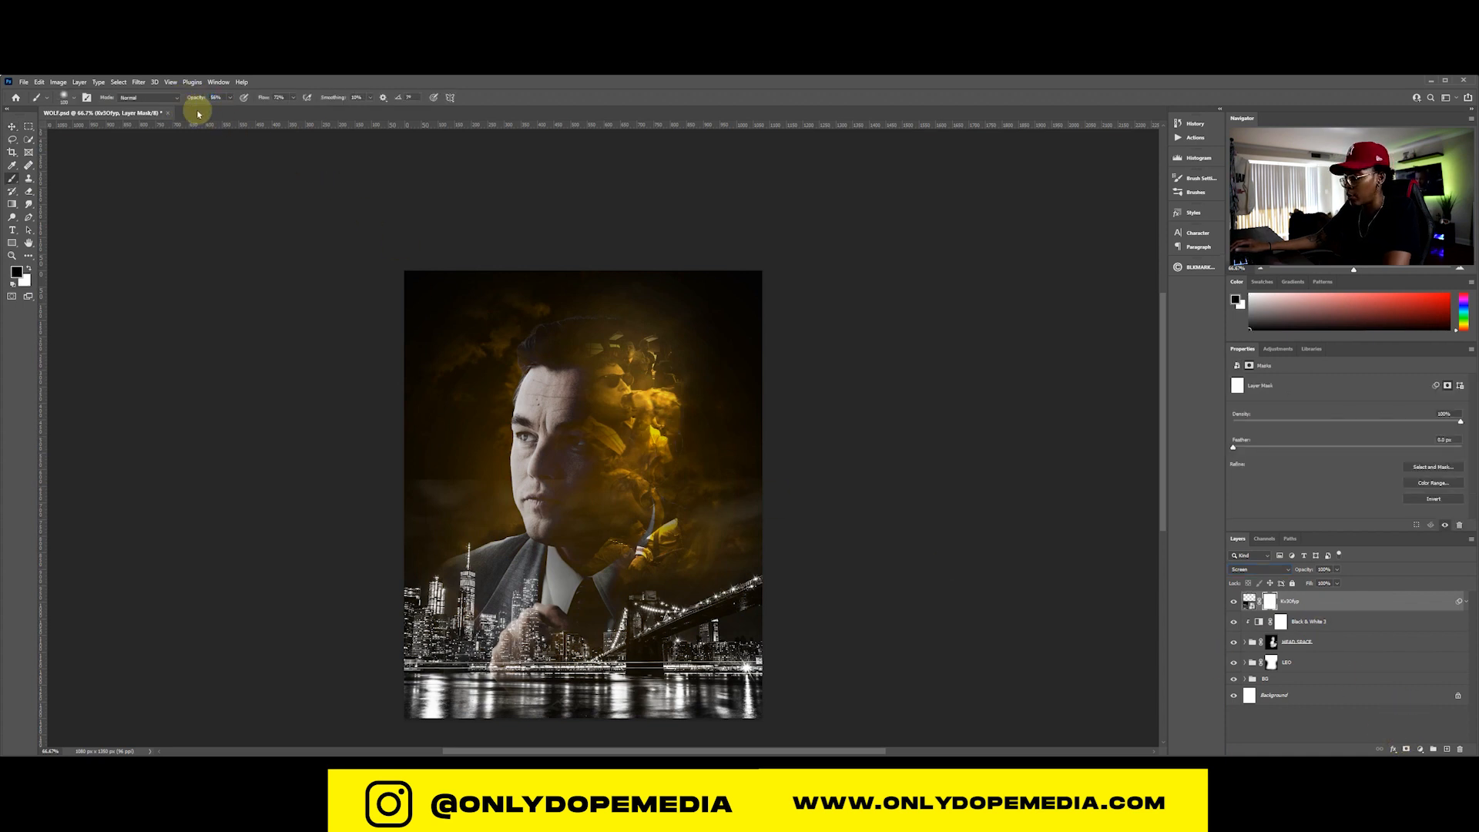
{"action": "key", "text": "]"}
{"action": "key", "text": "]"}
{"action": "key", "text": "]"}
{"action": "key", "text": "]"}
{"action": "key", "text": "]"}
{"action": "key", "text": "]"}
{"action": "key", "text": "]"}
{"action": "mouse_move", "coordinate": [429, 473]}
{"action": "left_mouse_down"}
{"action": "mouse_move", "coordinate": [479, 429]}
{"action": "mouse_move", "coordinate": [426, 460]}
{"action": "mouse_move", "coordinate": [678, 446]}
{"action": "mouse_move", "coordinate": [600, 455]}
{"action": "mouse_move", "coordinate": [655, 512]}
{"action": "mouse_move", "coordinate": [691, 518]}
{"action": "left_mouse_up"}
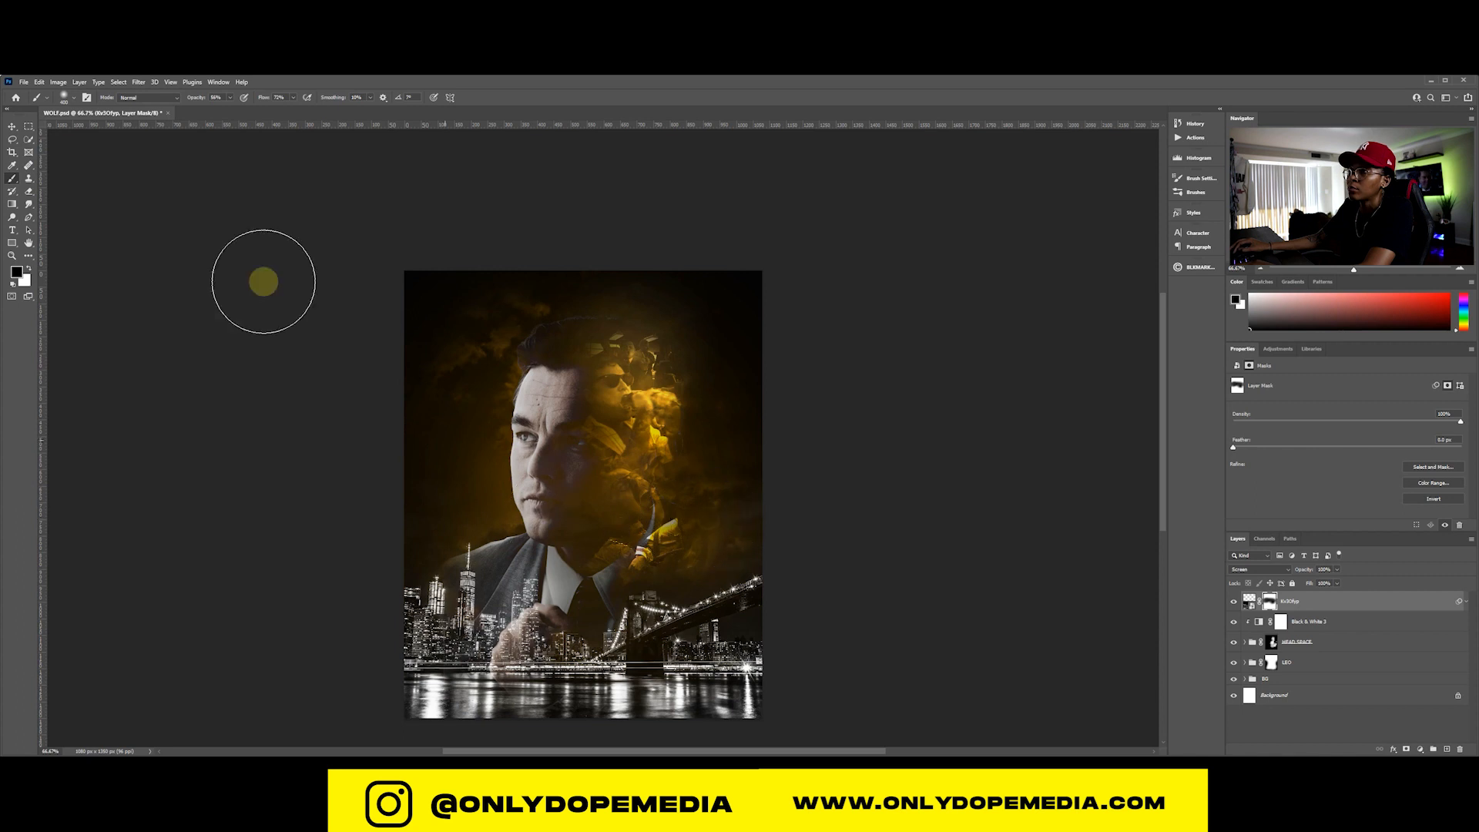
Set the brush to 70% opacity and 100% flow, paint out the remaining upper skyline on its mask, and save the document
{"action": "left_click_drag", "start_coordinate": [261, 97], "coordinate": [502, 122]}
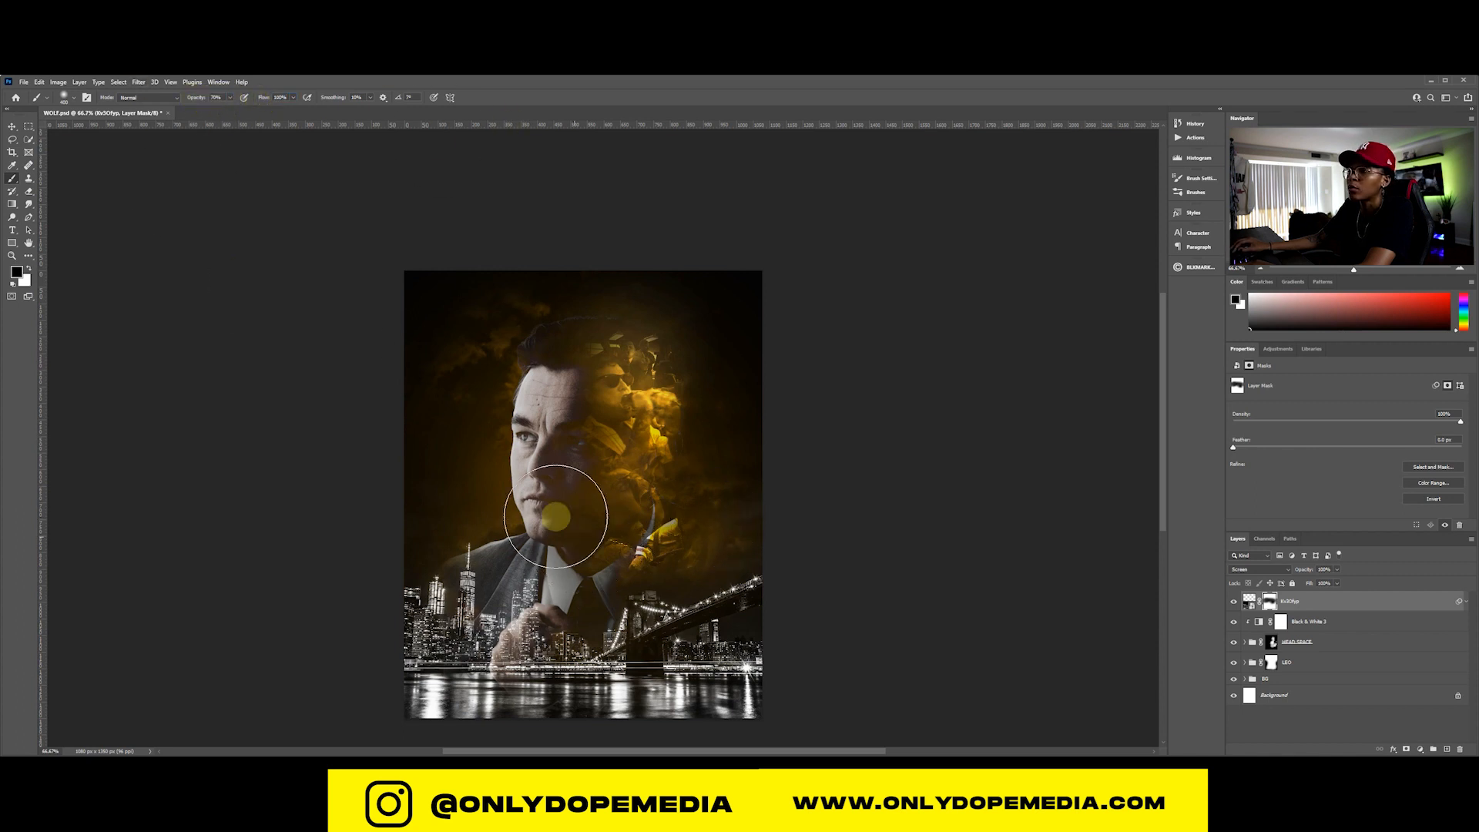
{"action": "mouse_move", "coordinate": [556, 517]}
{"action": "left_mouse_down"}
{"action": "mouse_move", "coordinate": [423, 506]}
{"action": "mouse_move", "coordinate": [400, 519]}
{"action": "mouse_move", "coordinate": [488, 423]}
{"action": "mouse_move", "coordinate": [696, 519]}
{"action": "mouse_move", "coordinate": [598, 545]}
{"action": "mouse_move", "coordinate": [591, 562]}
{"action": "mouse_move", "coordinate": [594, 538]}
{"action": "mouse_move", "coordinate": [725, 533]}
{"action": "mouse_move", "coordinate": [511, 529]}
{"action": "mouse_move", "coordinate": [439, 482]}
{"action": "mouse_move", "coordinate": [409, 512]}
{"action": "left_mouse_up"}
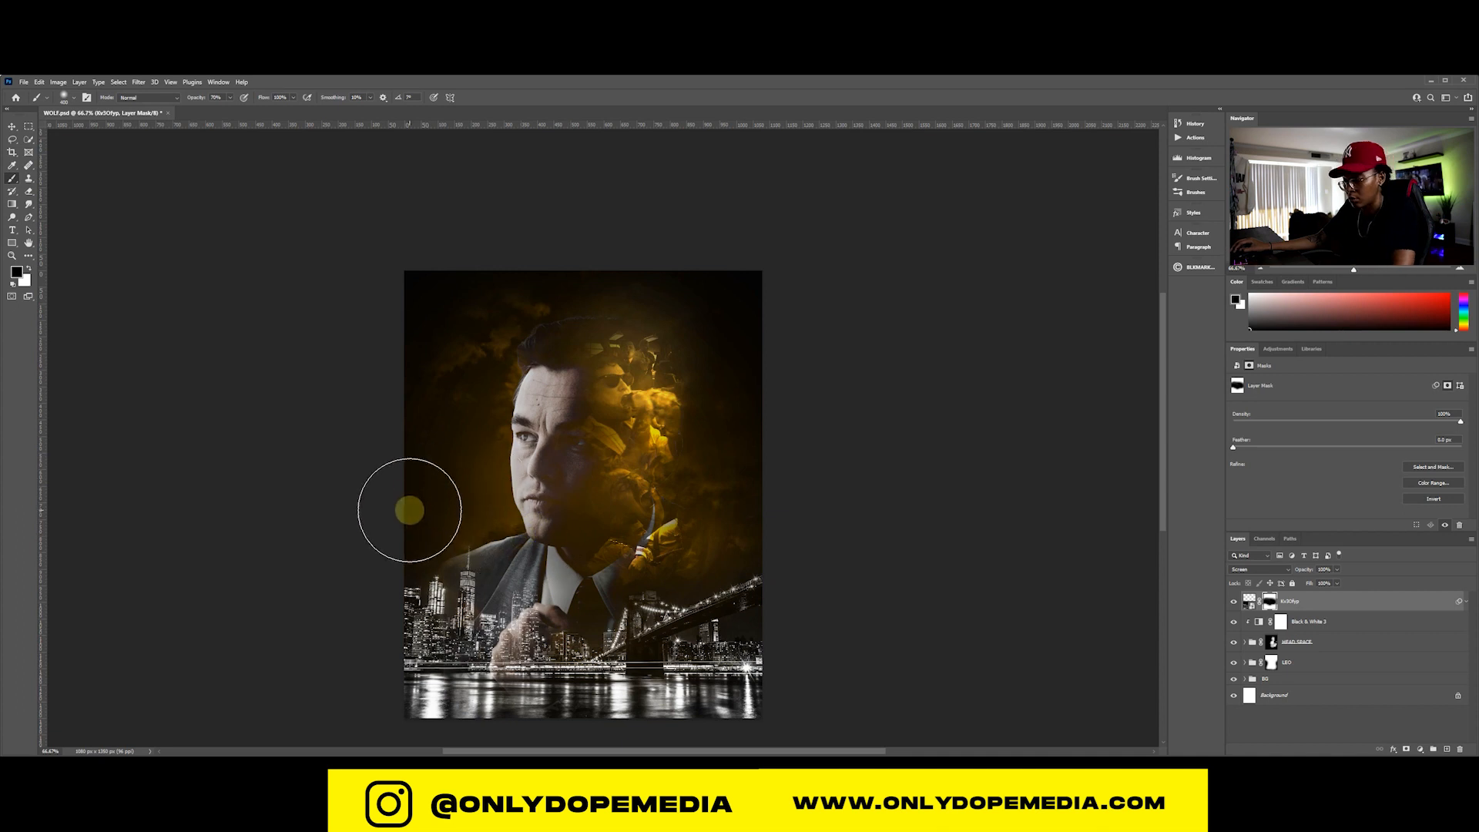
{"action": "key", "text": "v"}
{"action": "key", "text": "ctrl+s"}
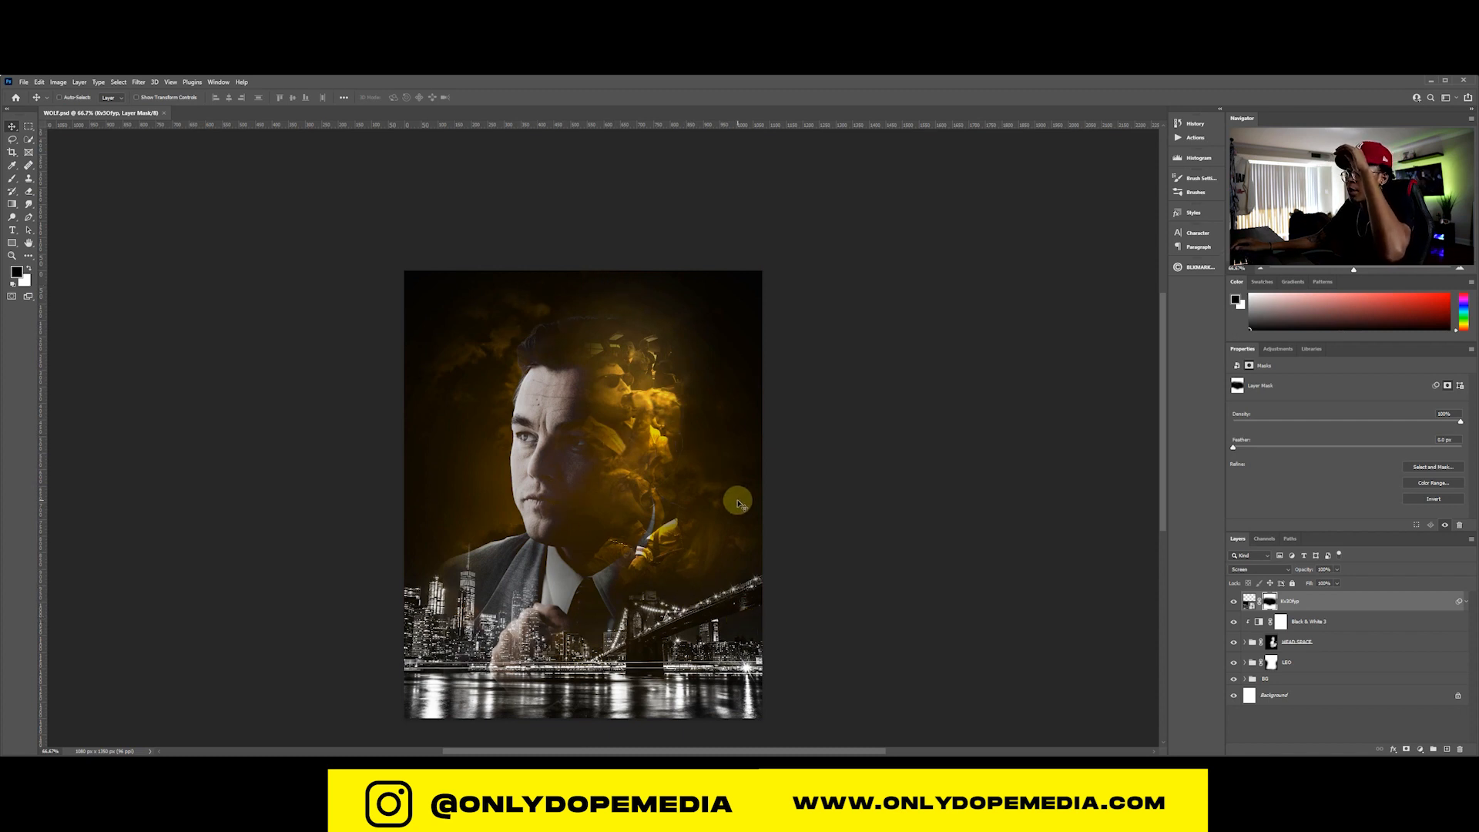
Place the car still The-Wolf-of-Wall-Street-0952.jpg from the MOVIES folder into the poster at its default size
{"action": "left_click", "coordinate": [260, 767]}
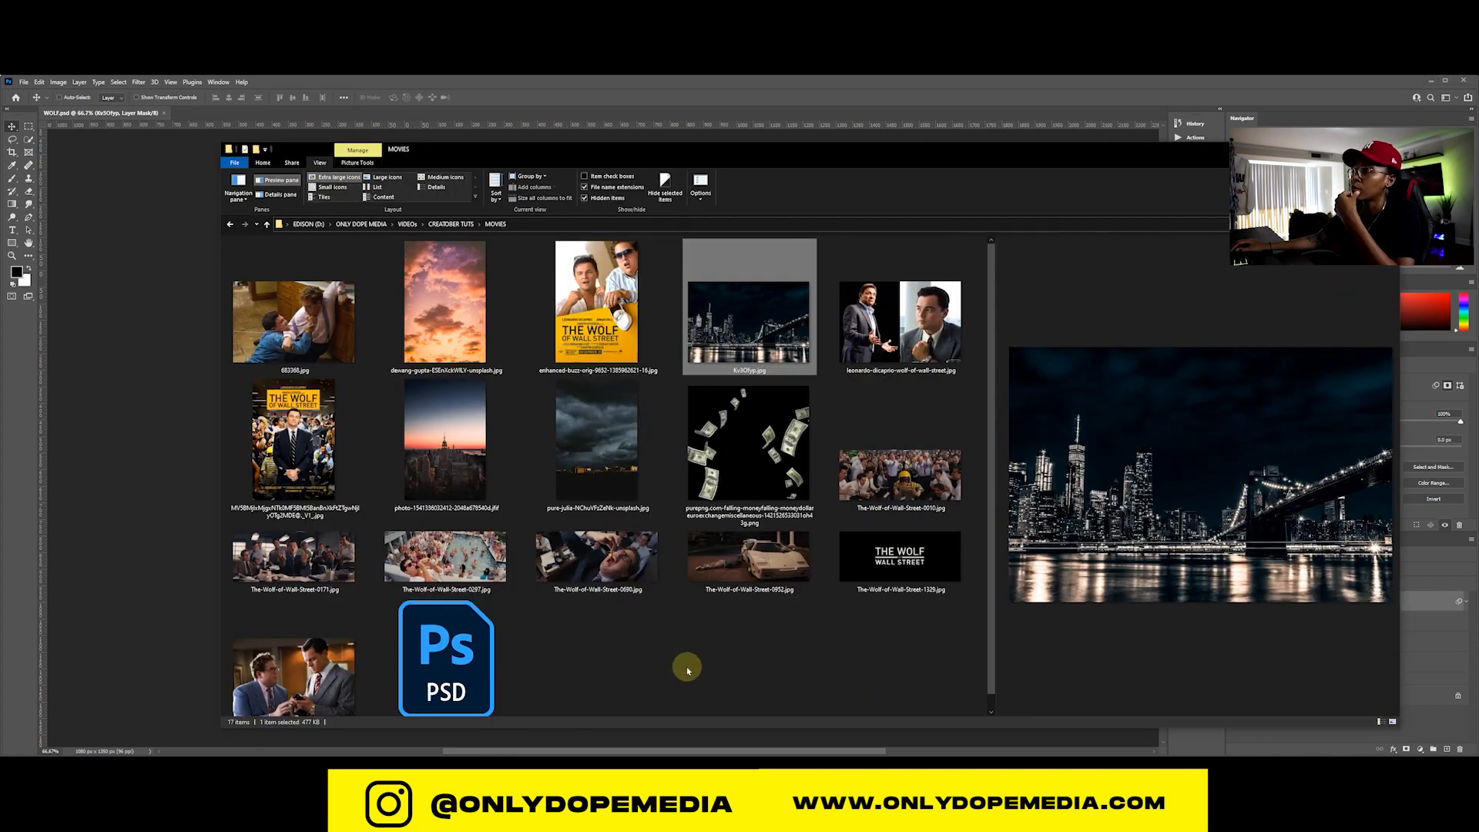
{"action": "left_click", "coordinate": [743, 566]}
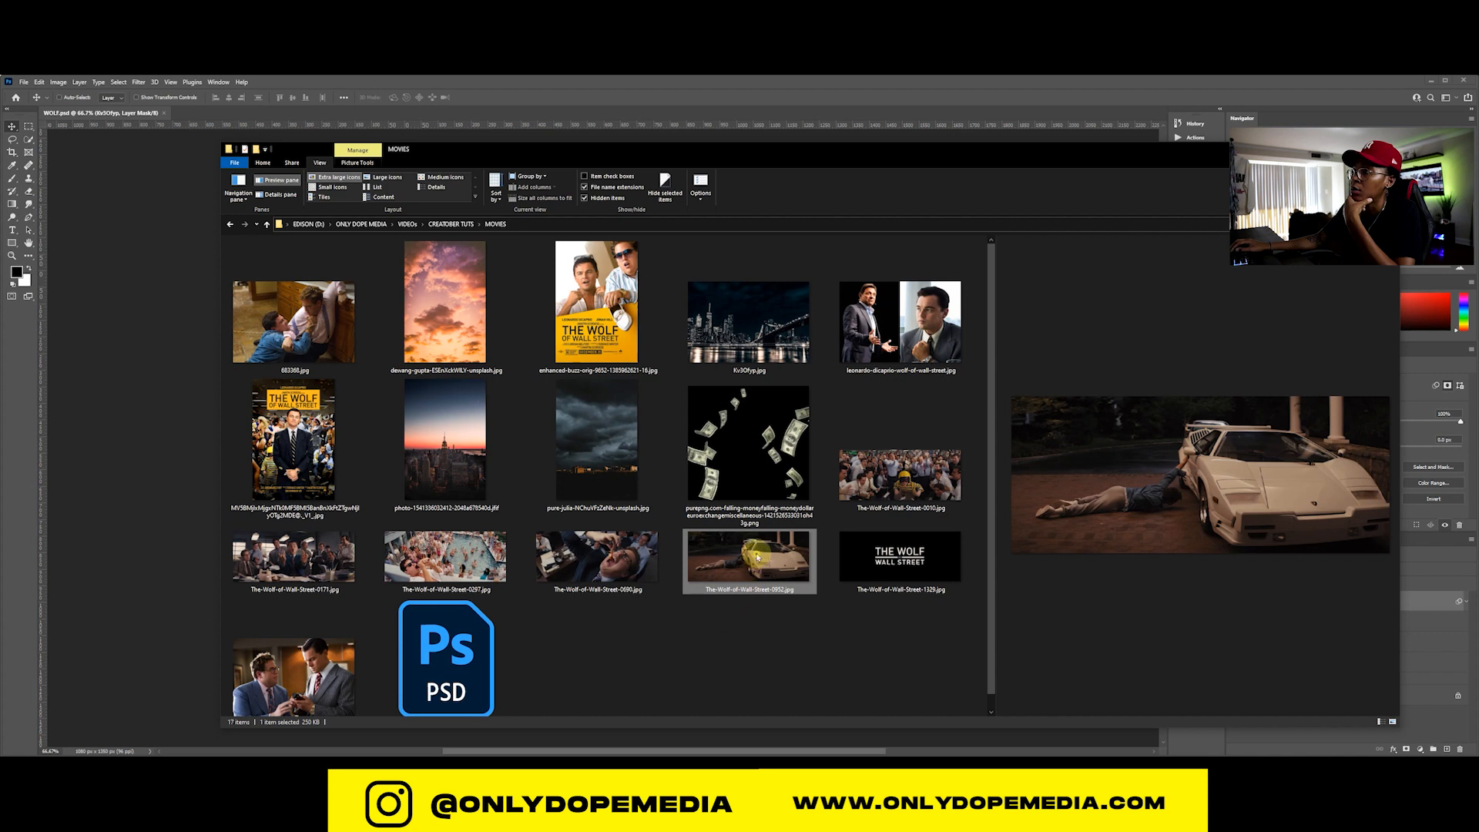
{"action": "left_click_drag", "start_coordinate": [758, 556], "coordinate": [116, 467]}
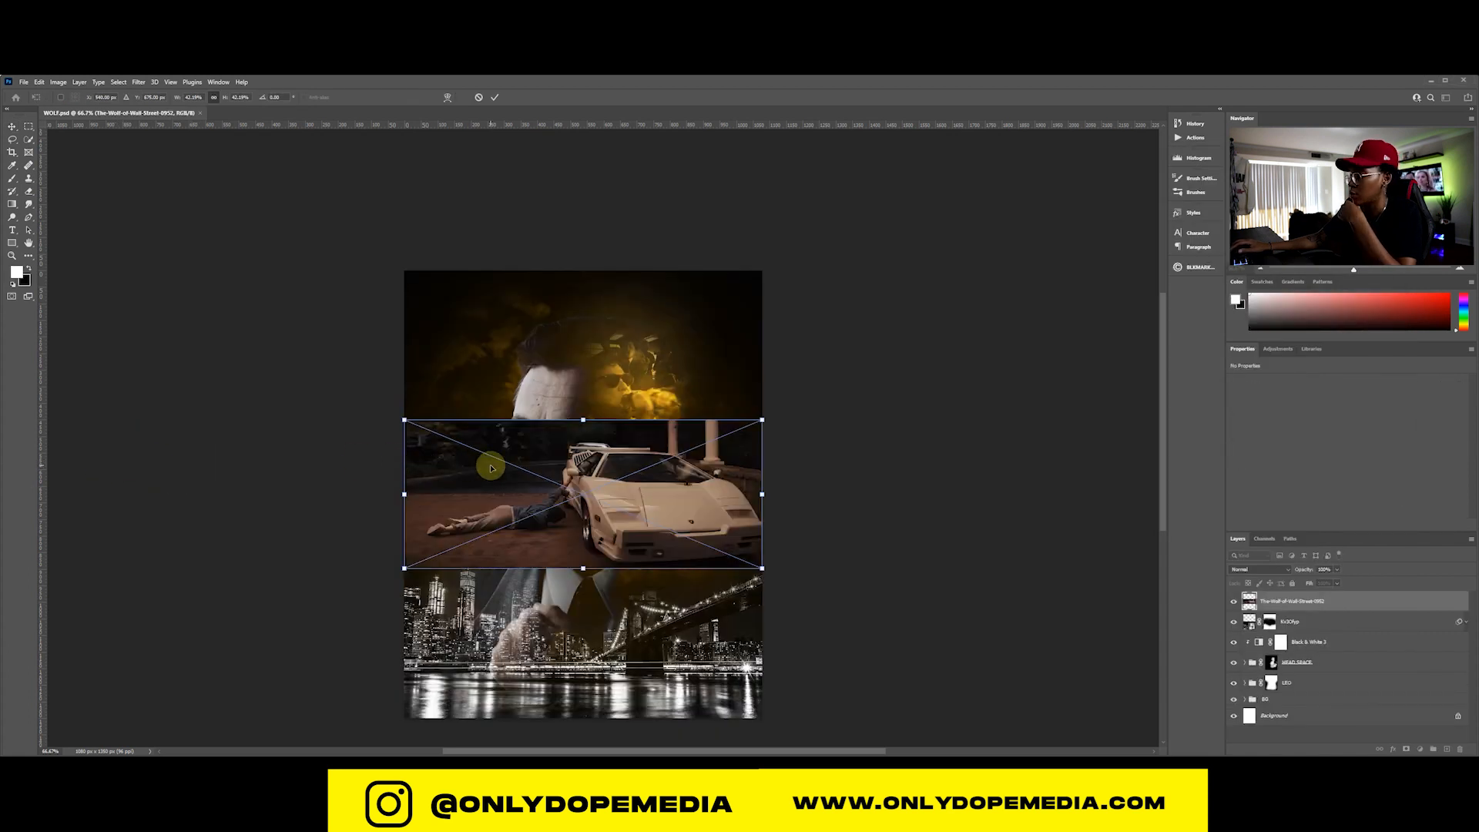
{"action": "key", "text": "Return"}
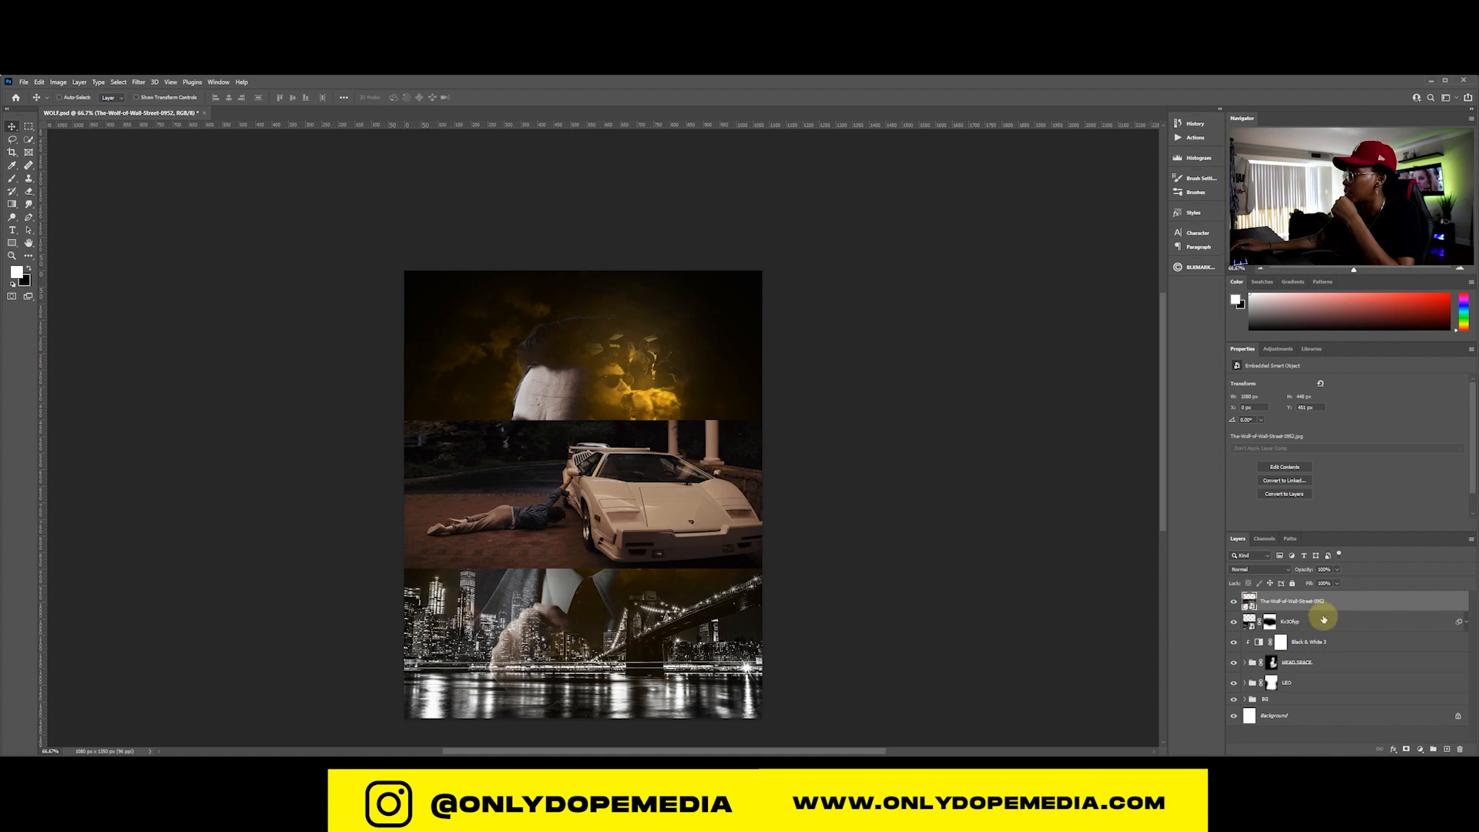
Move the car still's layer into the BG group, between Levels 1 and MIDDLE GLOW copy
{"action": "left_click_drag", "start_coordinate": [1347, 605], "coordinate": [1307, 703]}
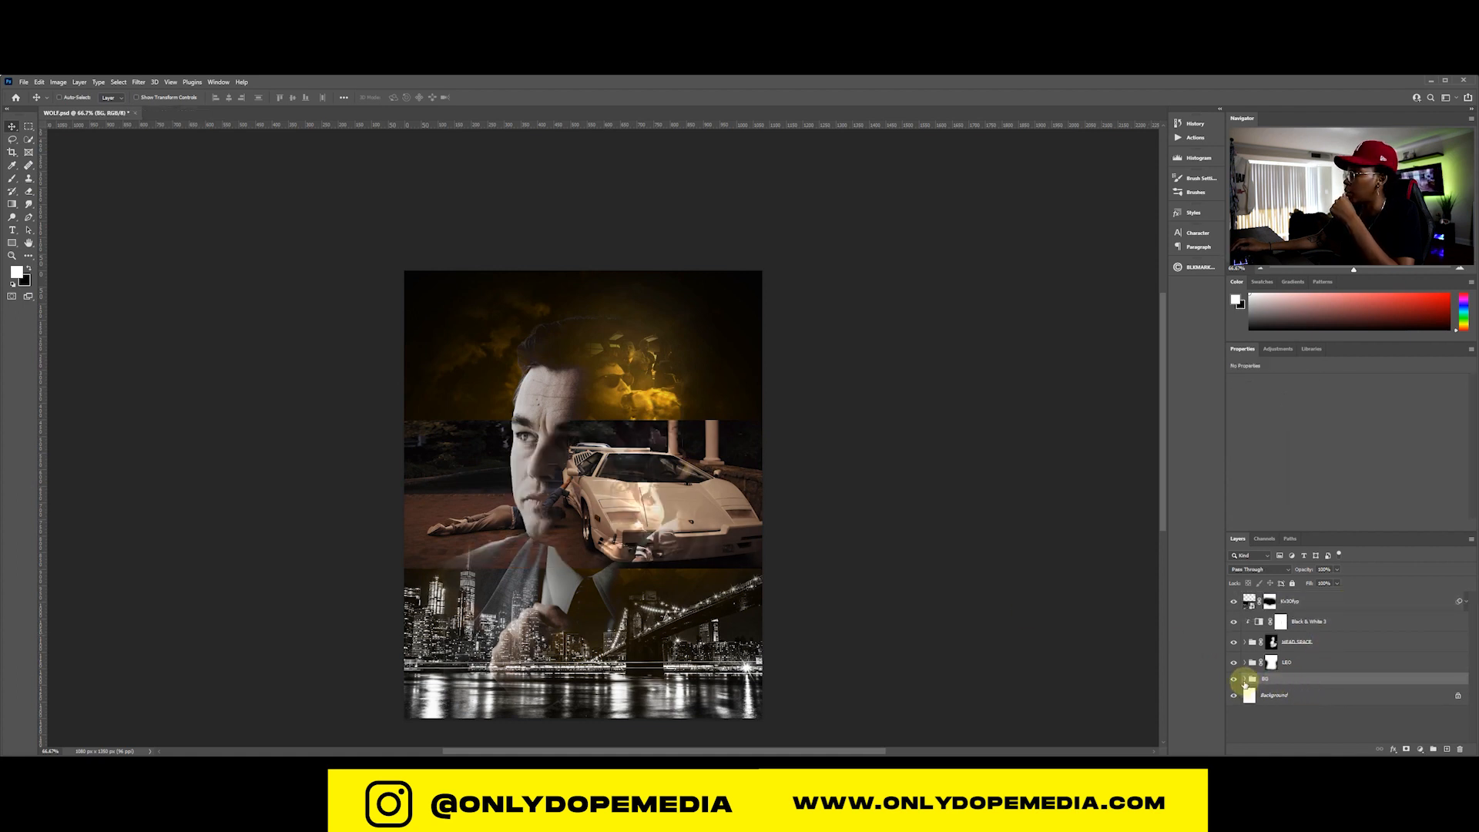
{"action": "left_click", "coordinate": [1245, 681]}
{"action": "scroll", "coordinate": [1315, 682], "scroll_direction": "down", "scroll_amount": 2}
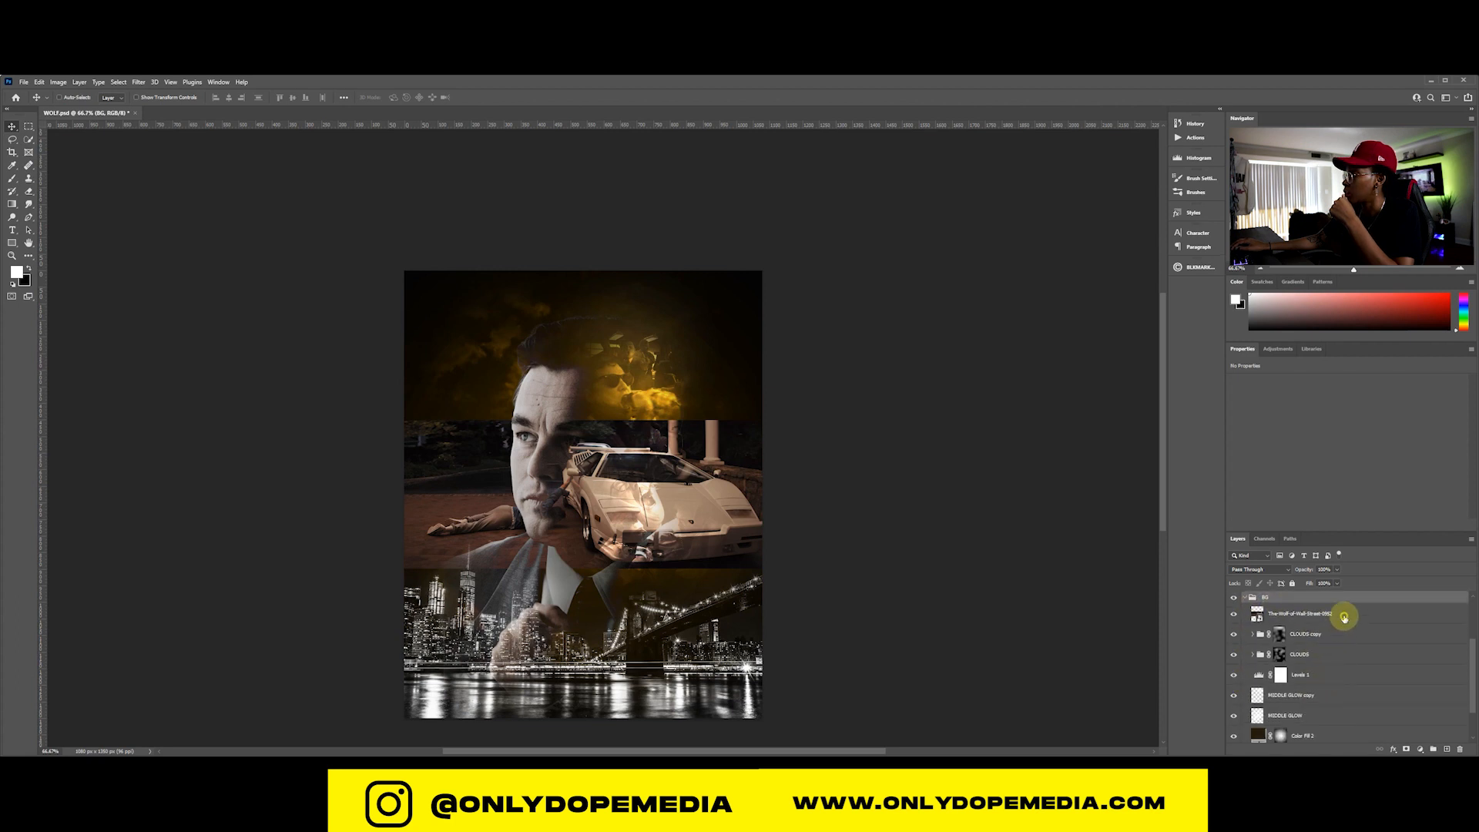
{"action": "left_click_drag", "start_coordinate": [1345, 617], "coordinate": [1320, 687]}
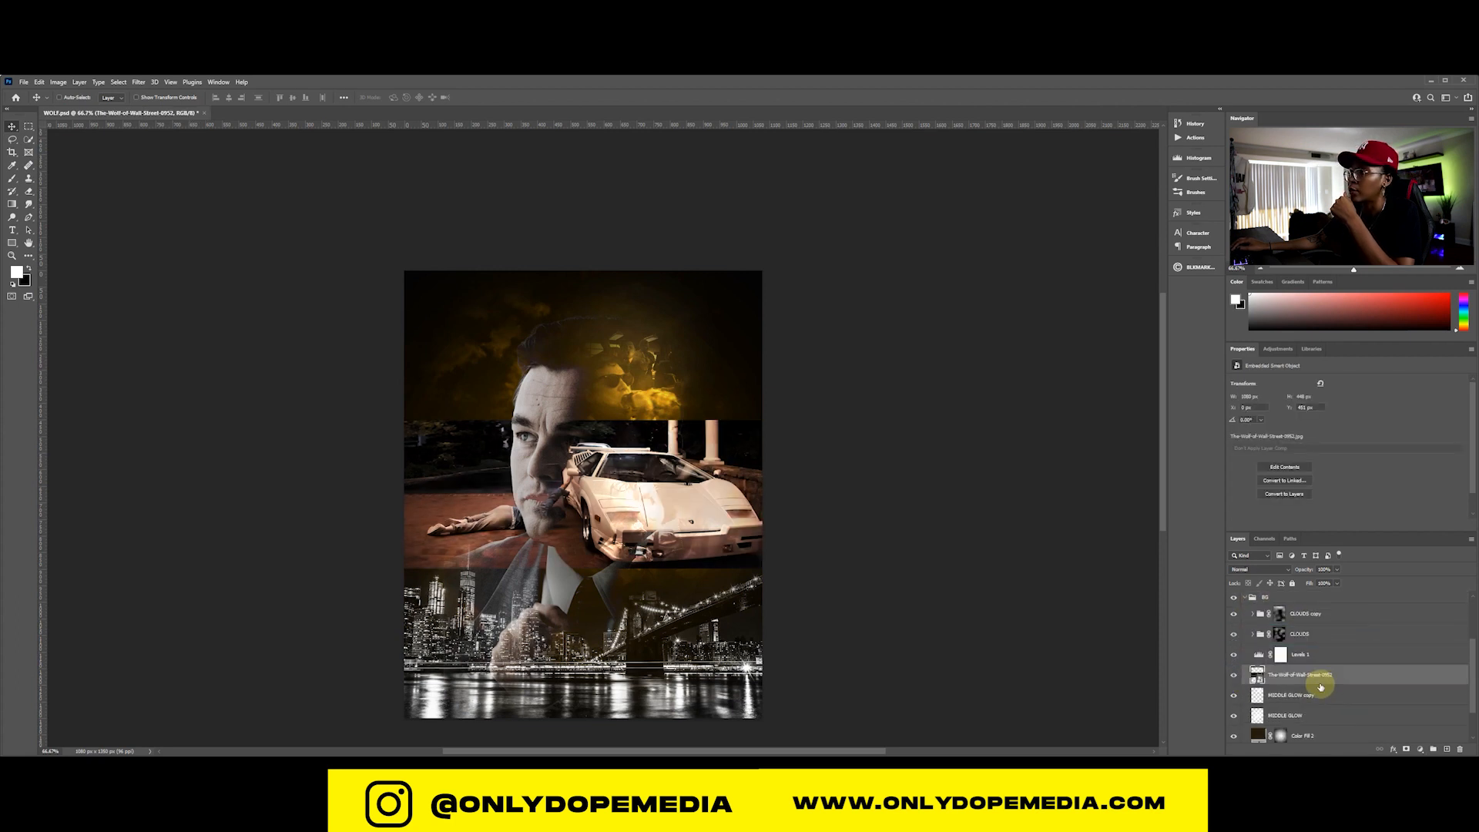
Convert the car still to black and white with the default settings
{"action": "left_click", "coordinate": [59, 82]}
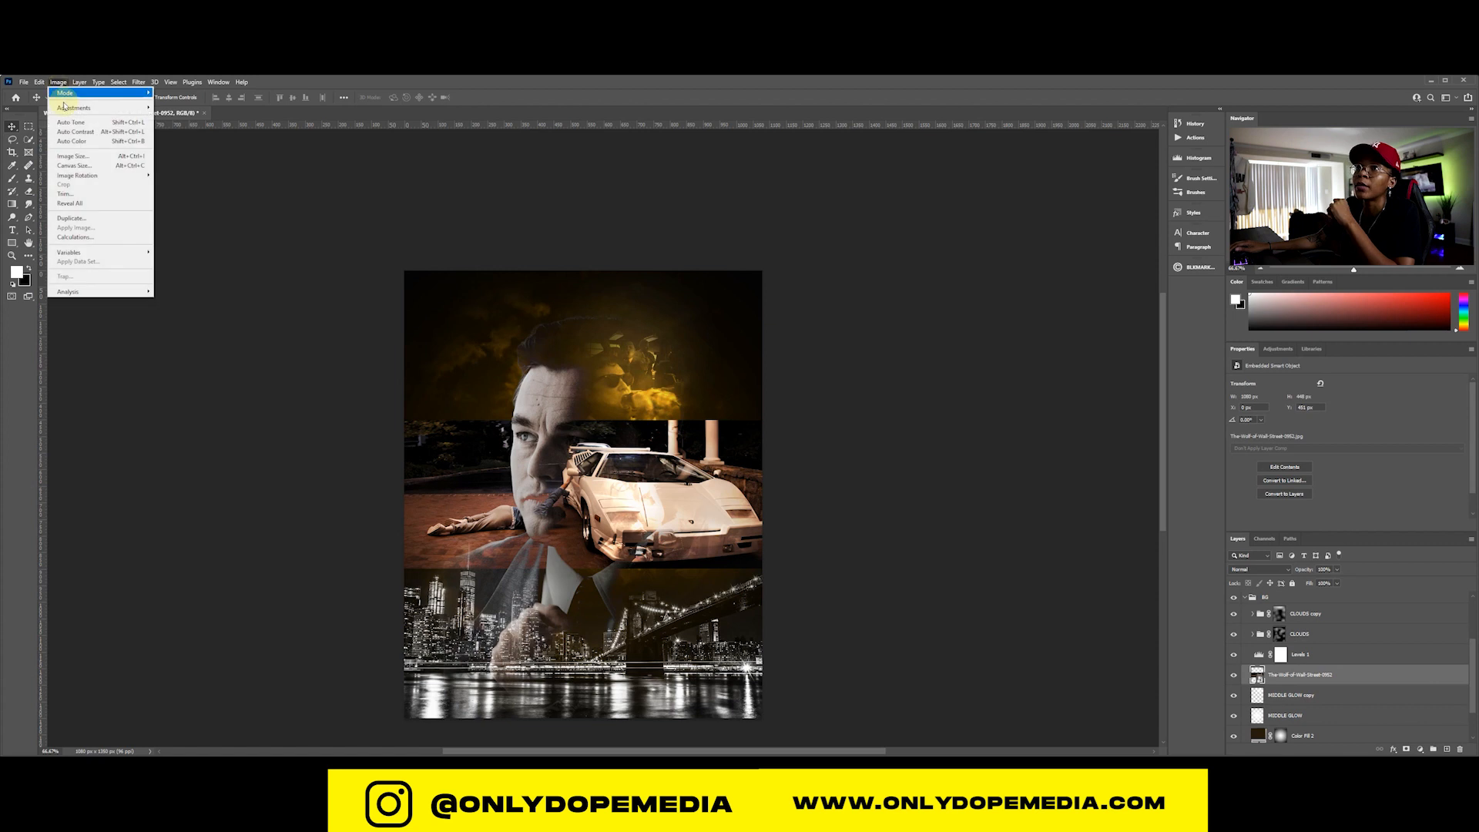
{"action": "mouse_move", "coordinate": [67, 108]}
{"action": "left_click", "coordinate": [179, 178]}
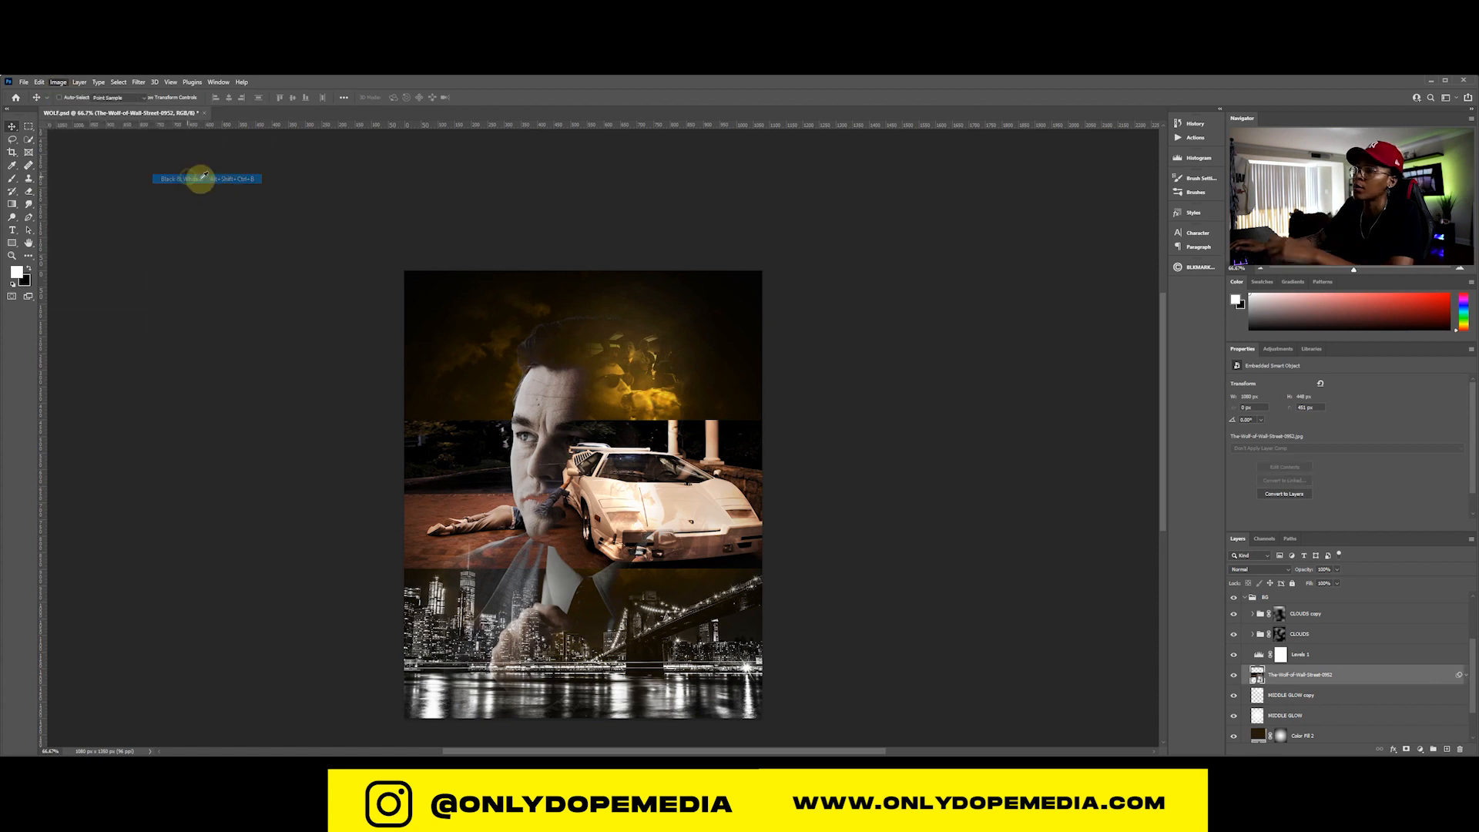
{"action": "left_click", "coordinate": [920, 229]}
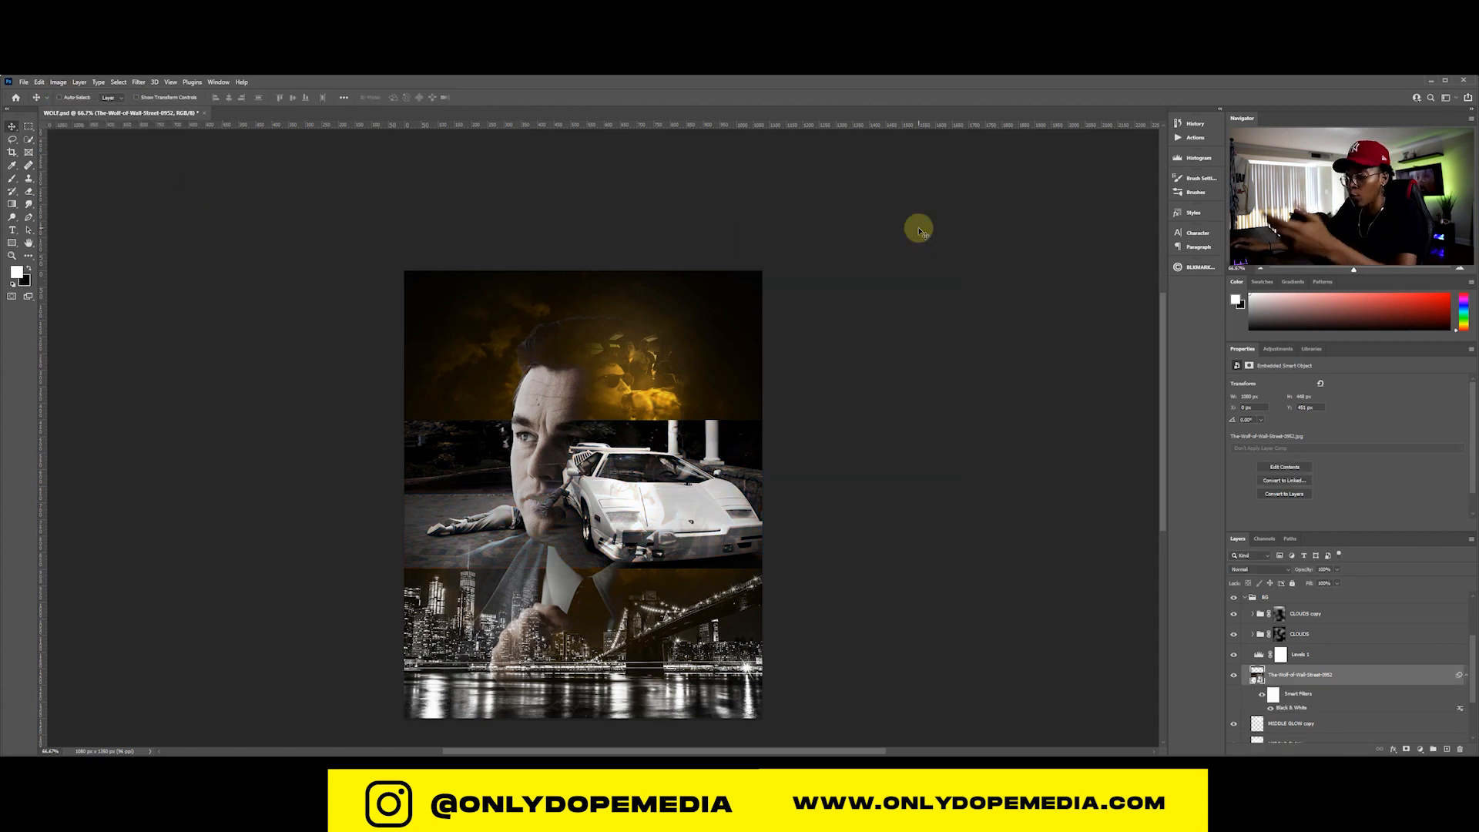
Save the document and scale the car photo layer to about 940 px wide, placing it over the lower-left part of the poster
{"action": "key", "text": "ctrl+s"}
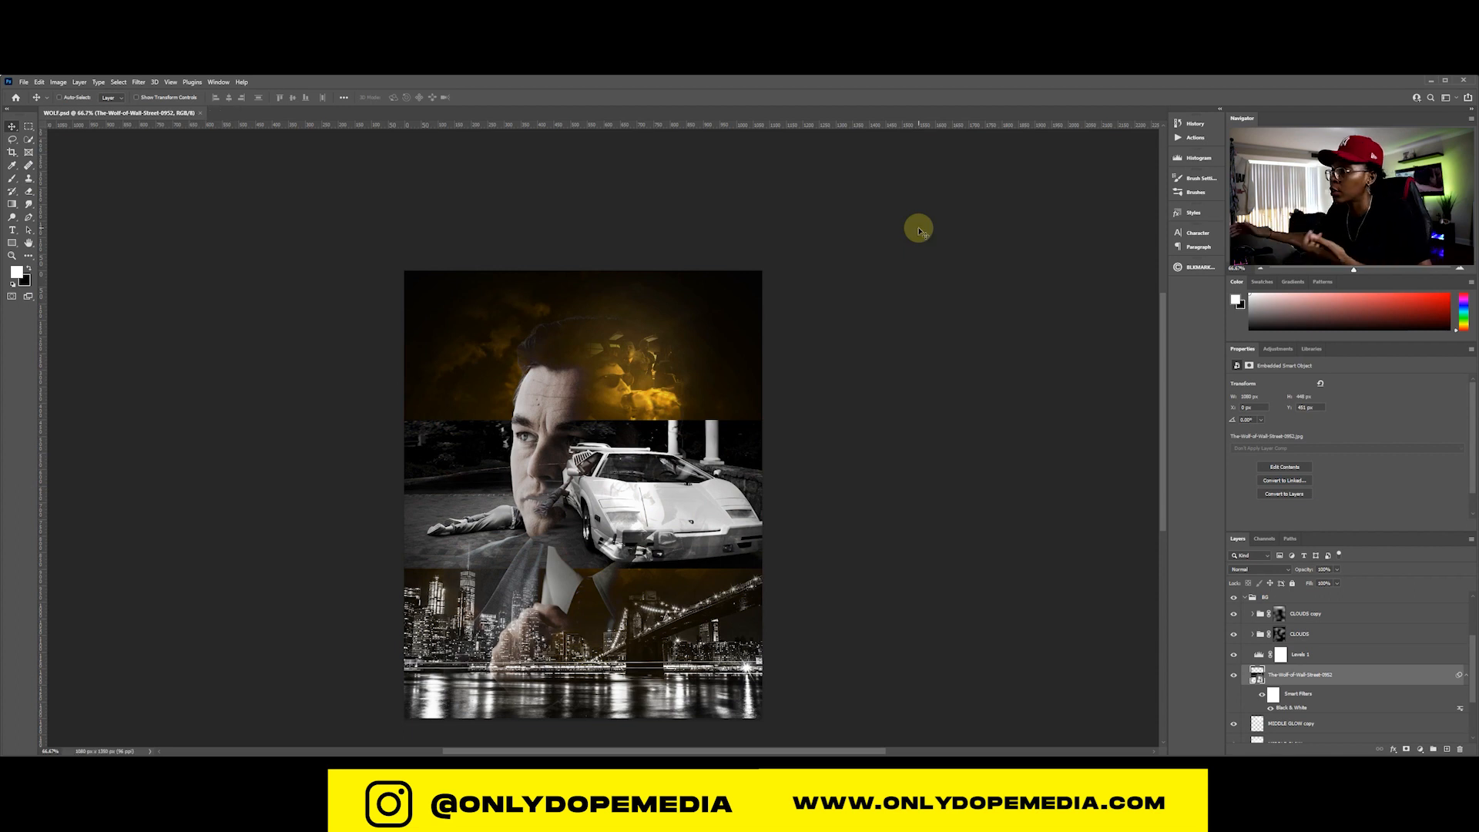
{"action": "left_click", "coordinate": [1463, 675]}
{"action": "key", "text": "ctrl+t"}
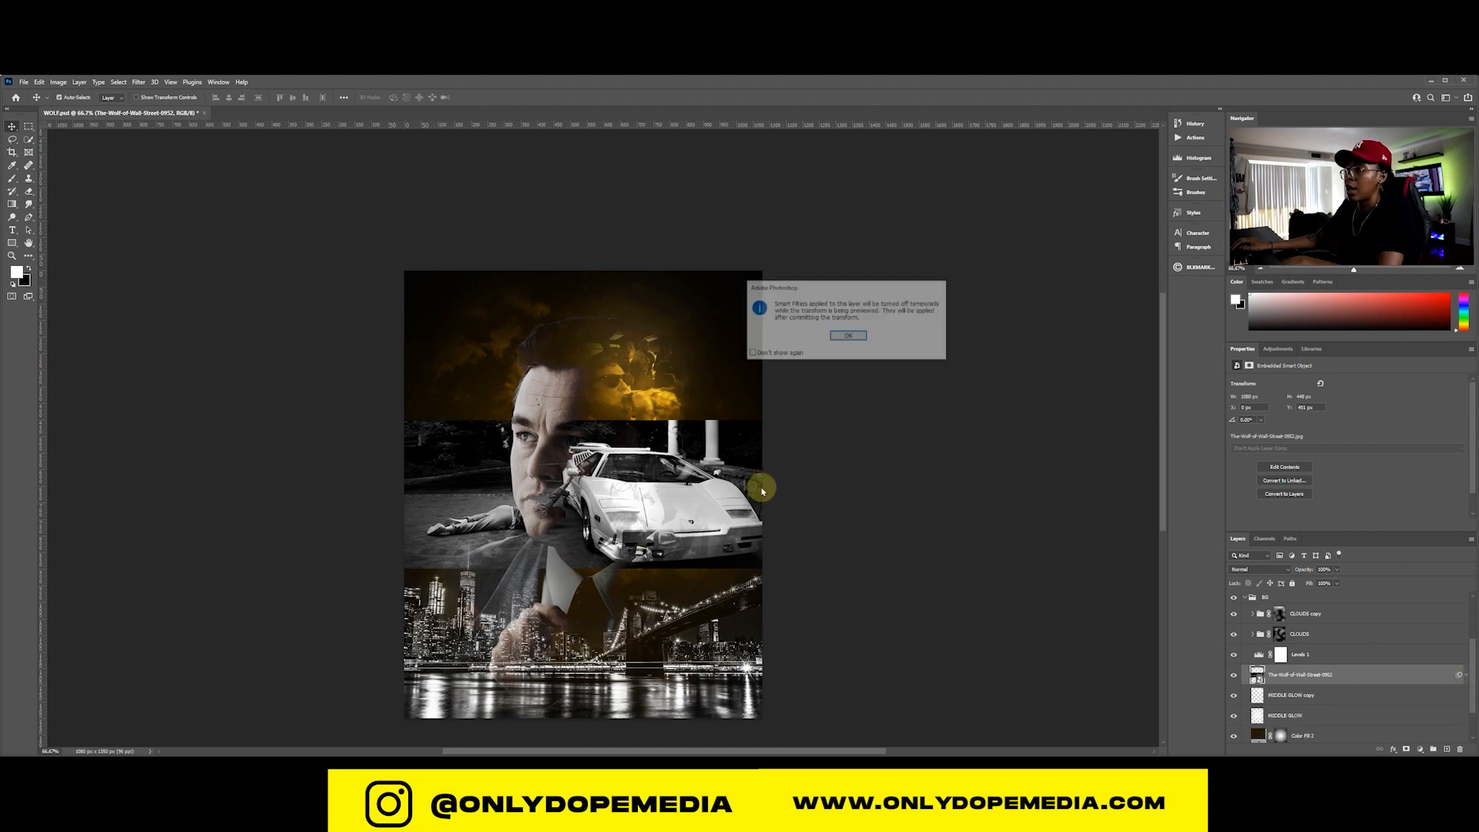
{"action": "left_click", "coordinate": [846, 336]}
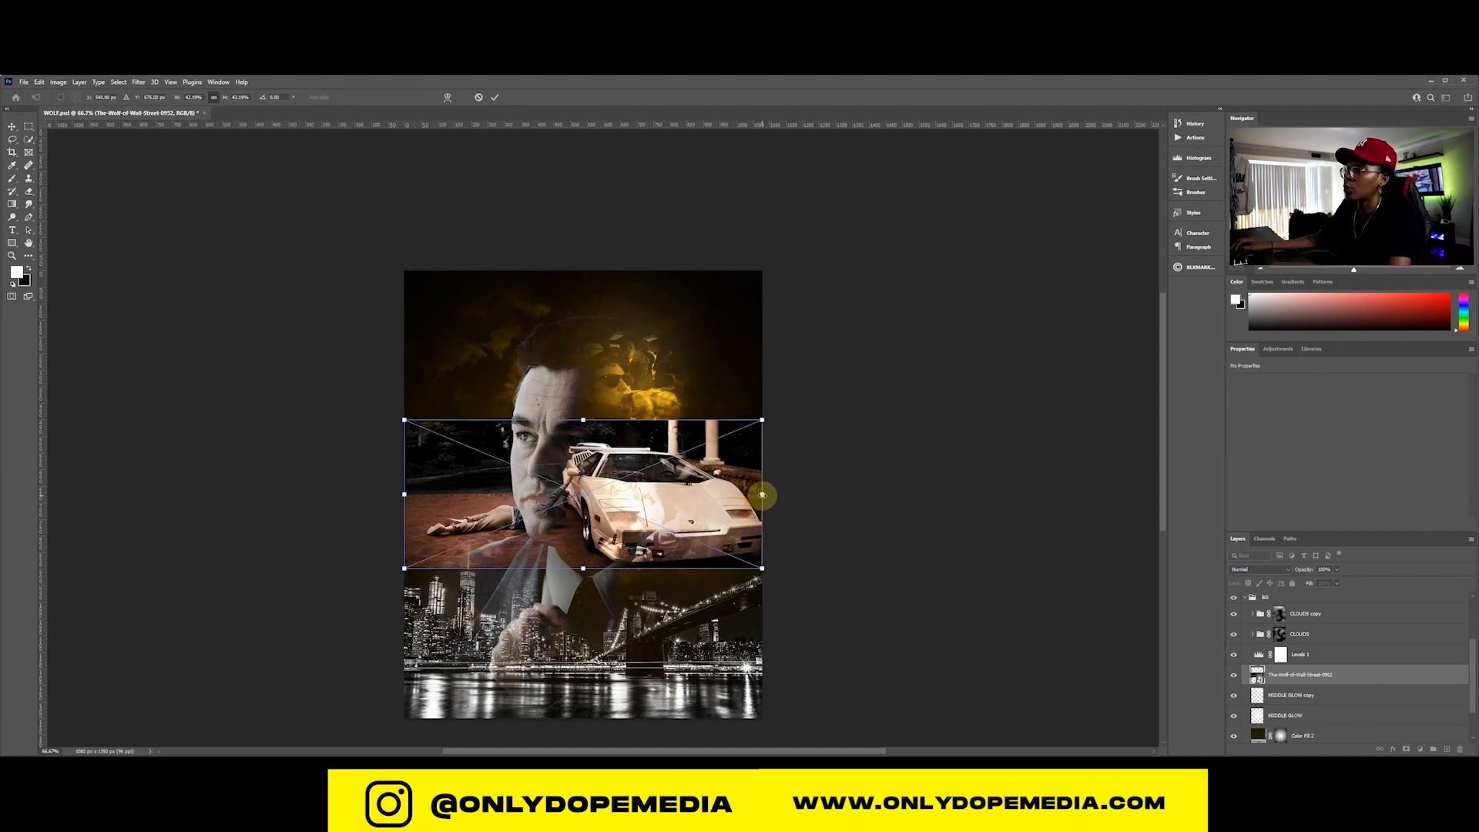
{"action": "left_click_drag", "start_coordinate": [762, 495], "coordinate": [686, 565]}
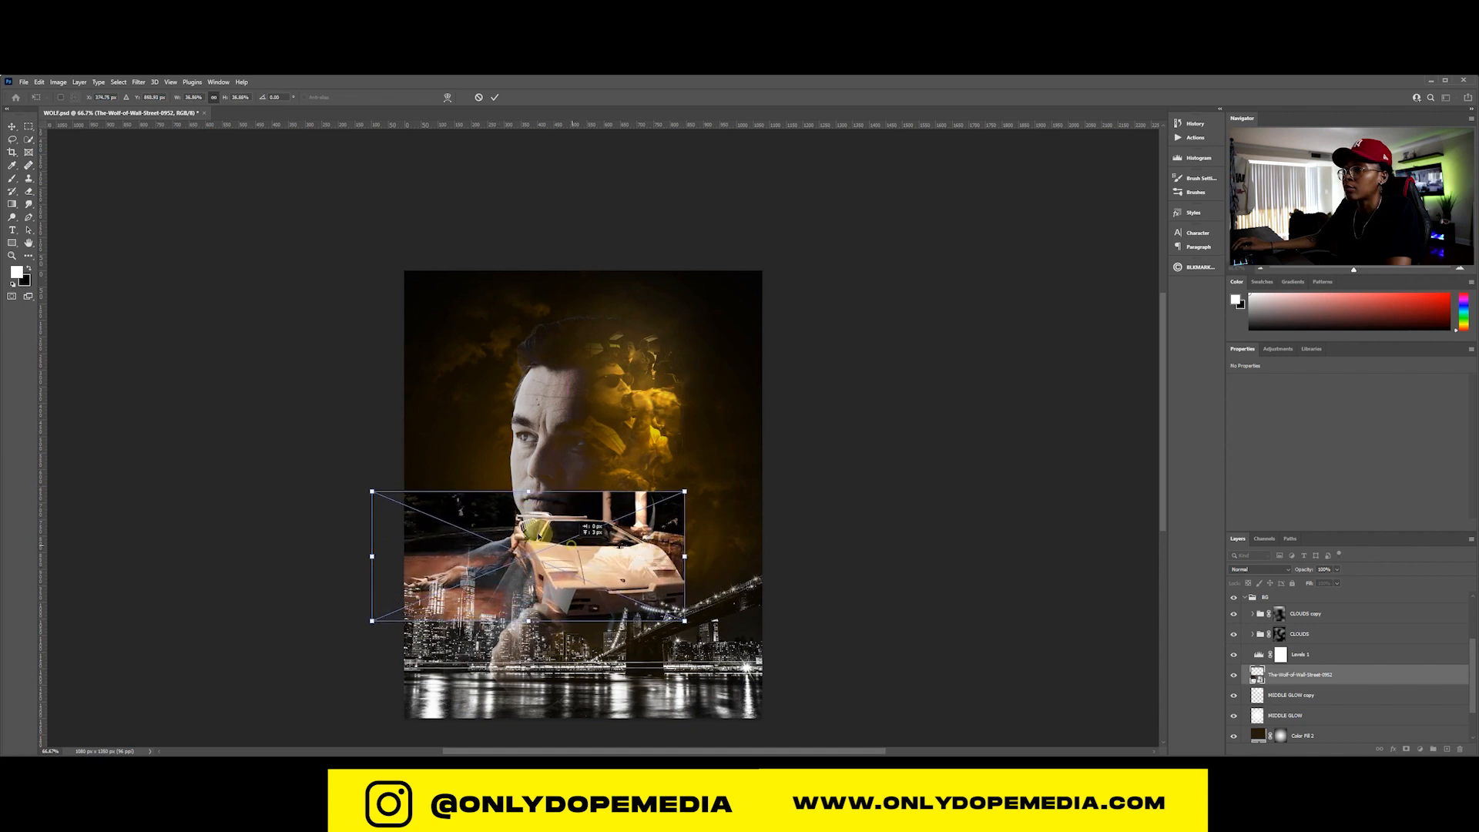
{"action": "left_click_drag", "start_coordinate": [570, 549], "coordinate": [496, 538]}
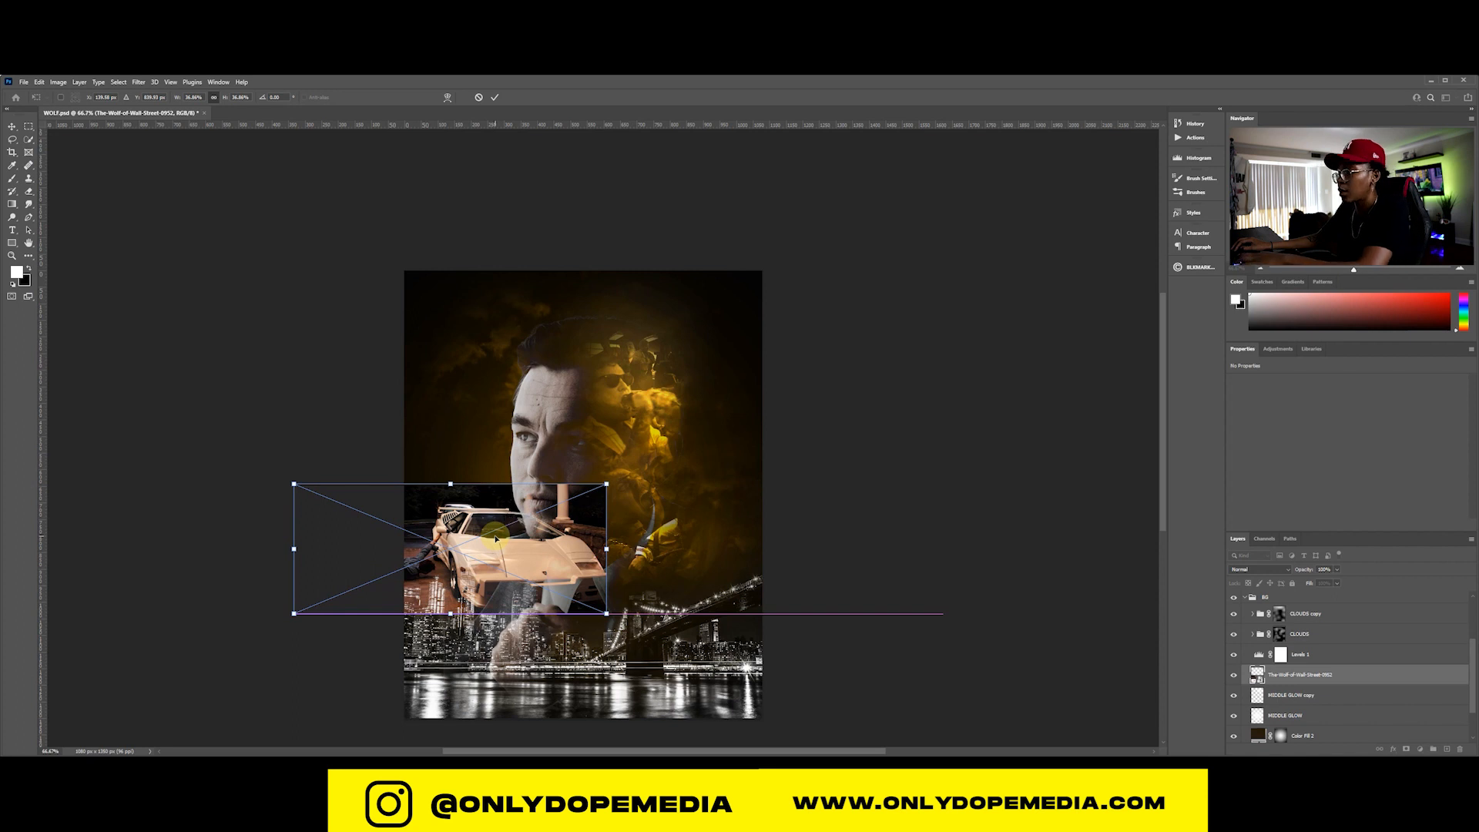
{"action": "key", "text": "Return"}
{"action": "left_click", "coordinate": [937, 656]}
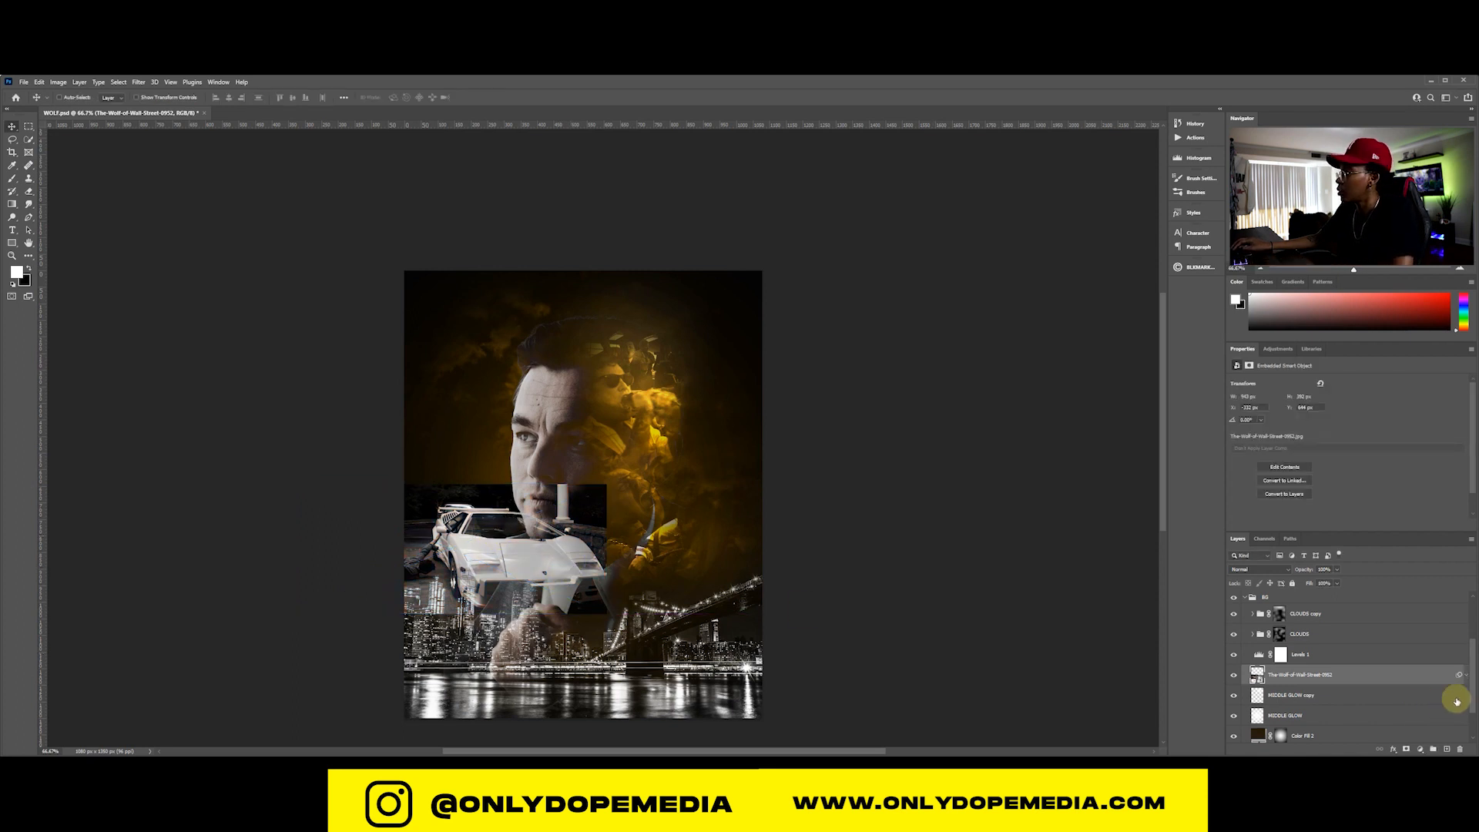
Set the car photo layer's blend mode to Color Dodge and shift it slightly upward on the poster
{"action": "left_click", "coordinate": [1271, 569]}
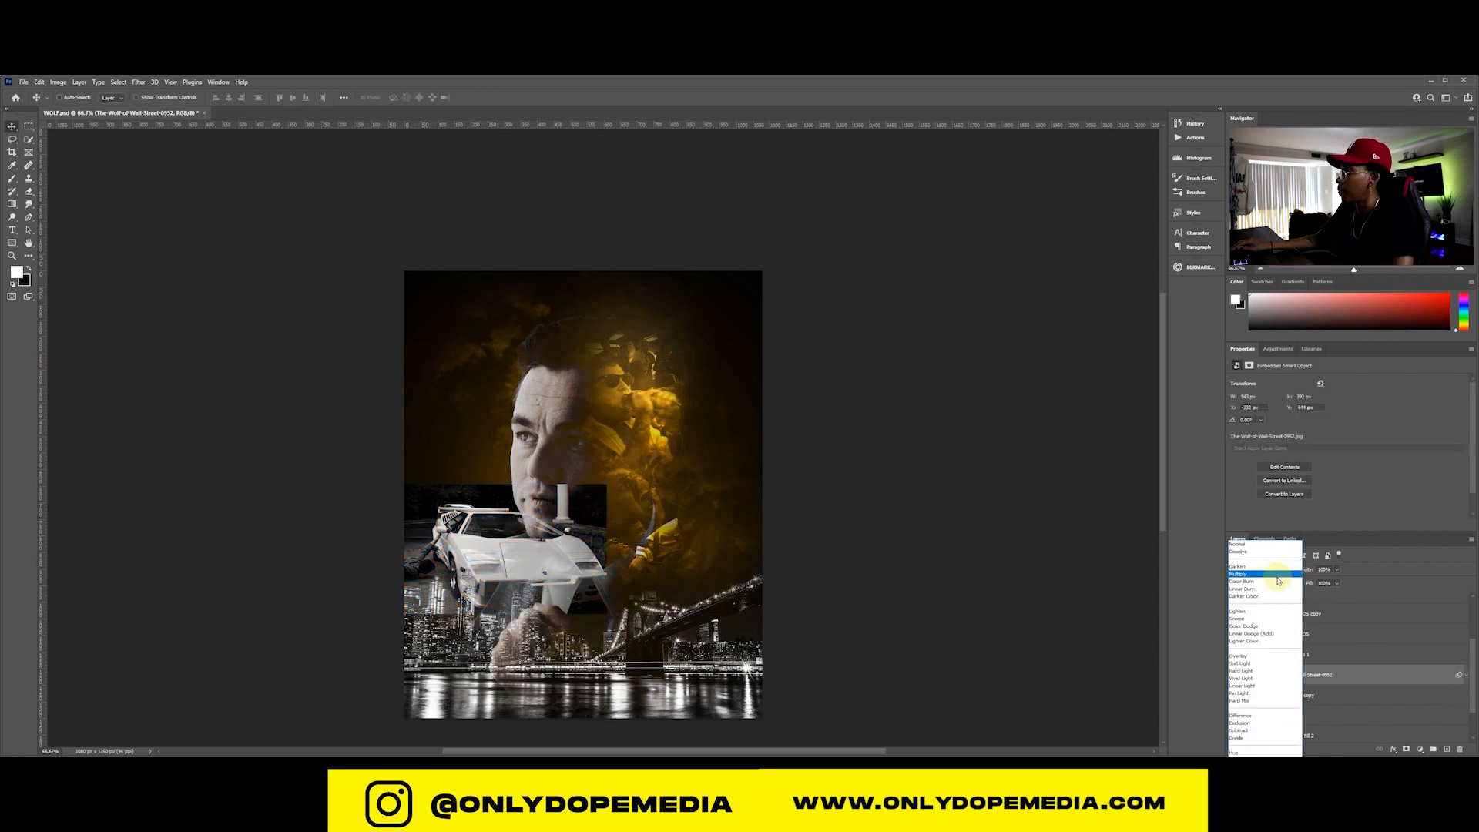
{"action": "left_click", "coordinate": [1258, 627]}
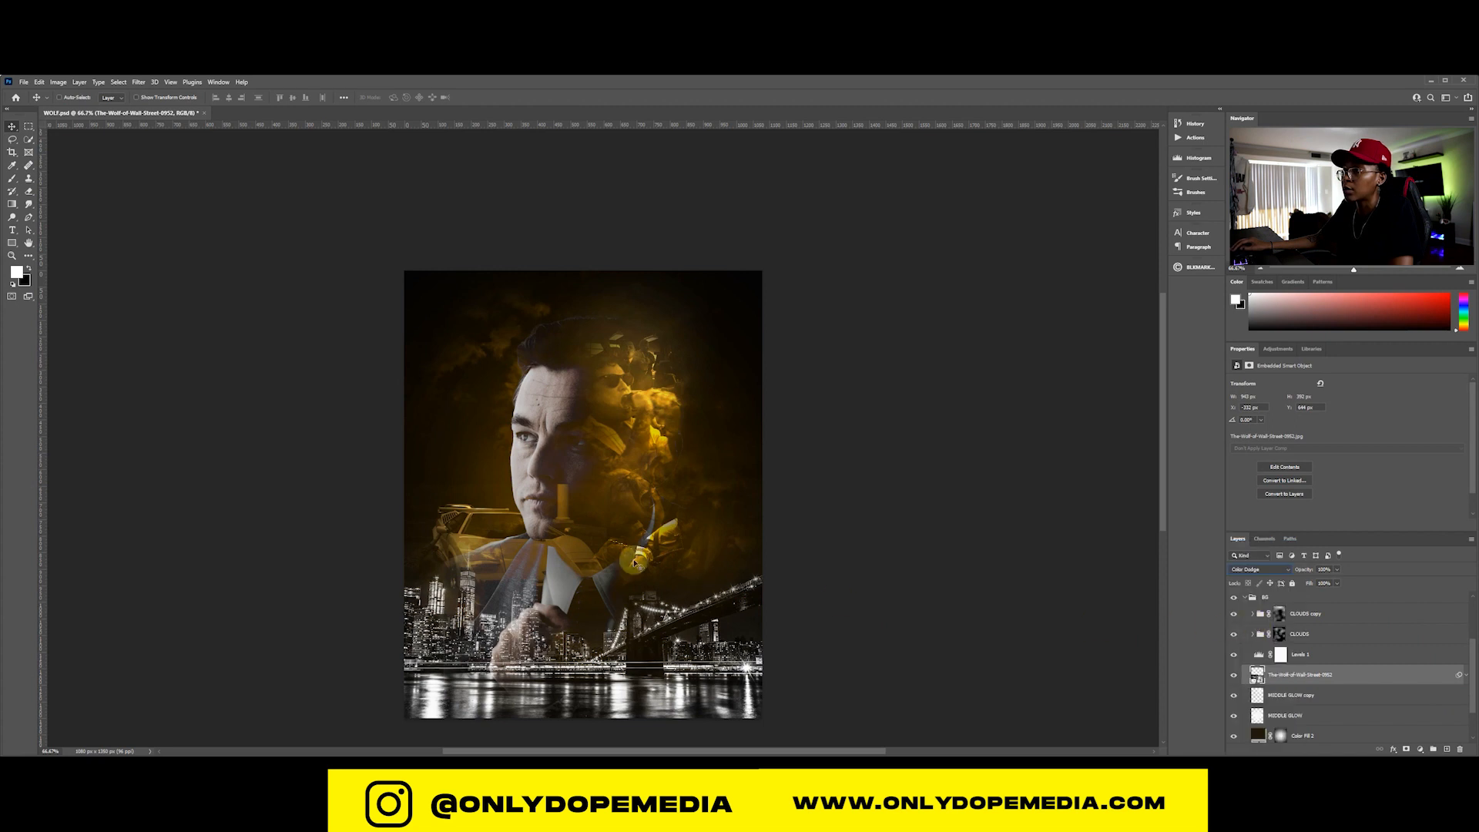
{"action": "left_click_drag", "start_coordinate": [598, 553], "coordinate": [604, 530]}
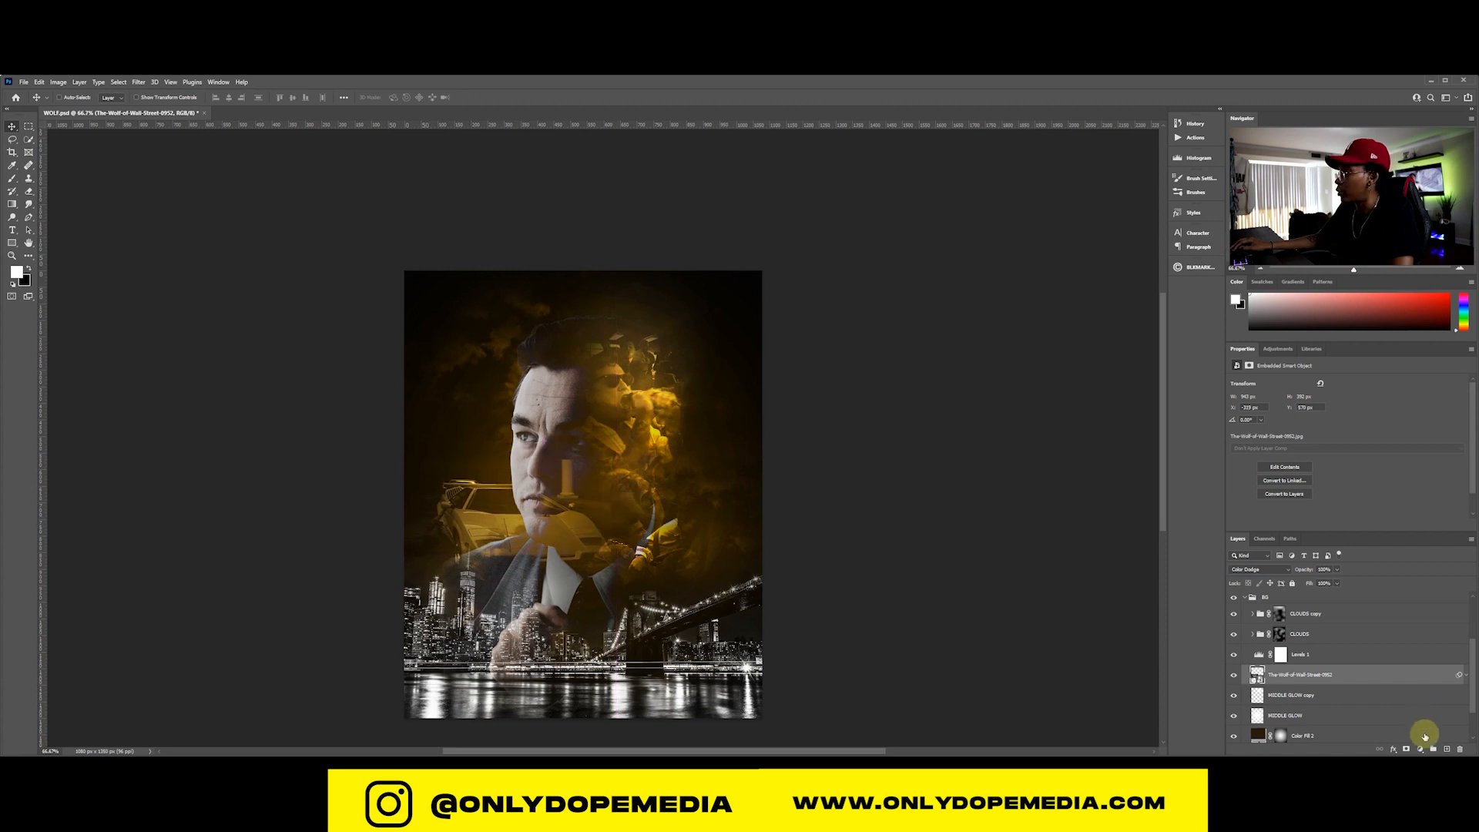
Add a layer mask to the car photo and brush it away in black over the man's face and suit, then save
{"action": "left_click", "coordinate": [1407, 749]}
{"action": "key", "text": "b"}
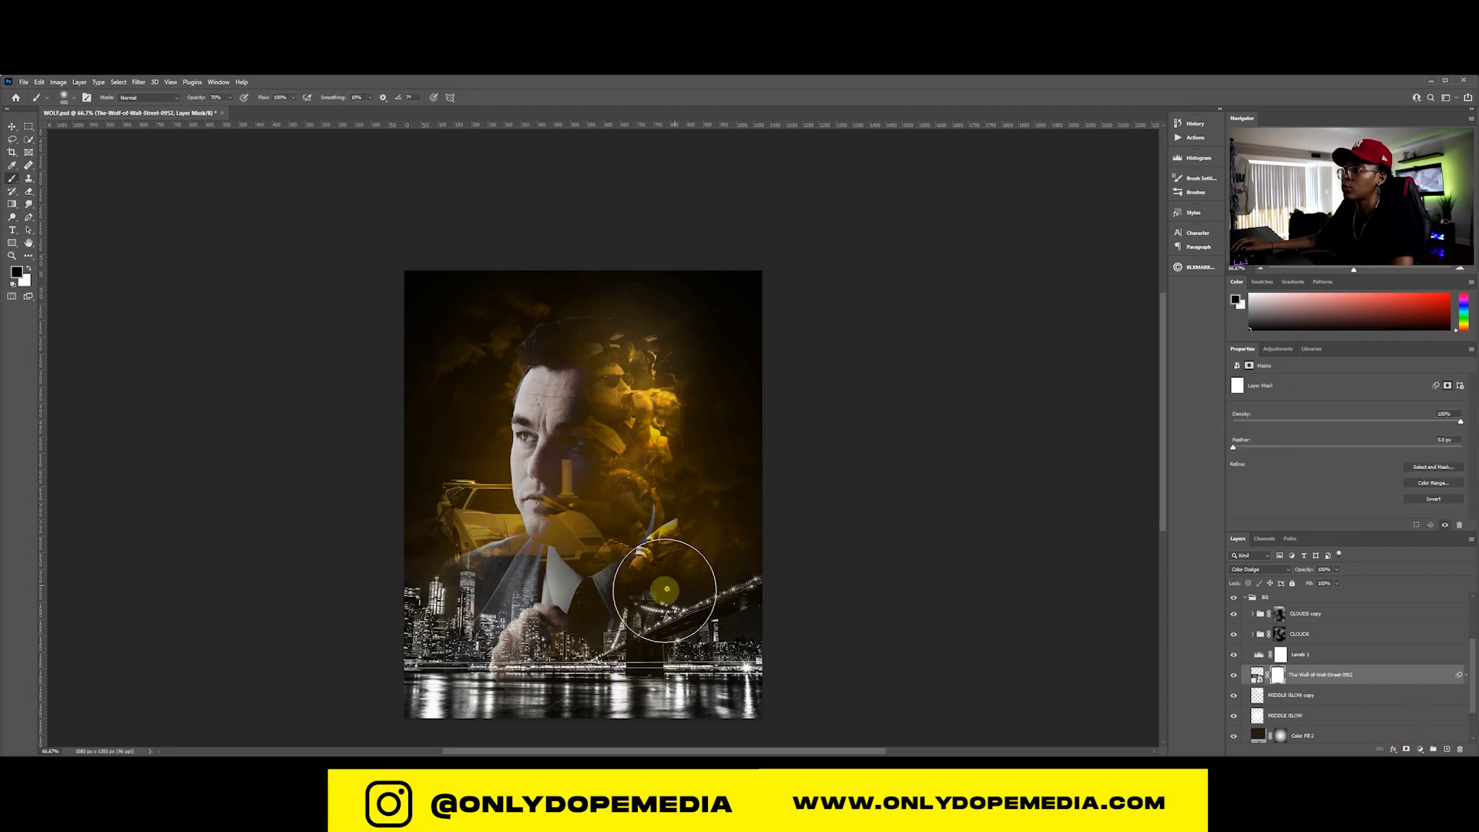
{"action": "mouse_move", "coordinate": [606, 521]}
{"action": "left_mouse_down"}
{"action": "mouse_move", "coordinate": [602, 451]}
{"action": "mouse_move", "coordinate": [598, 512]}
{"action": "mouse_move", "coordinate": [562, 495]}
{"action": "mouse_move", "coordinate": [495, 594]}
{"action": "mouse_move", "coordinate": [511, 628]}
{"action": "mouse_move", "coordinate": [545, 545]}
{"action": "mouse_move", "coordinate": [601, 506]}
{"action": "mouse_move", "coordinate": [590, 532]}
{"action": "mouse_move", "coordinate": [578, 472]}
{"action": "mouse_move", "coordinate": [587, 519]}
{"action": "left_mouse_up"}
{"action": "key", "text": "["}
{"action": "key", "text": "["}
{"action": "key", "text": "["}
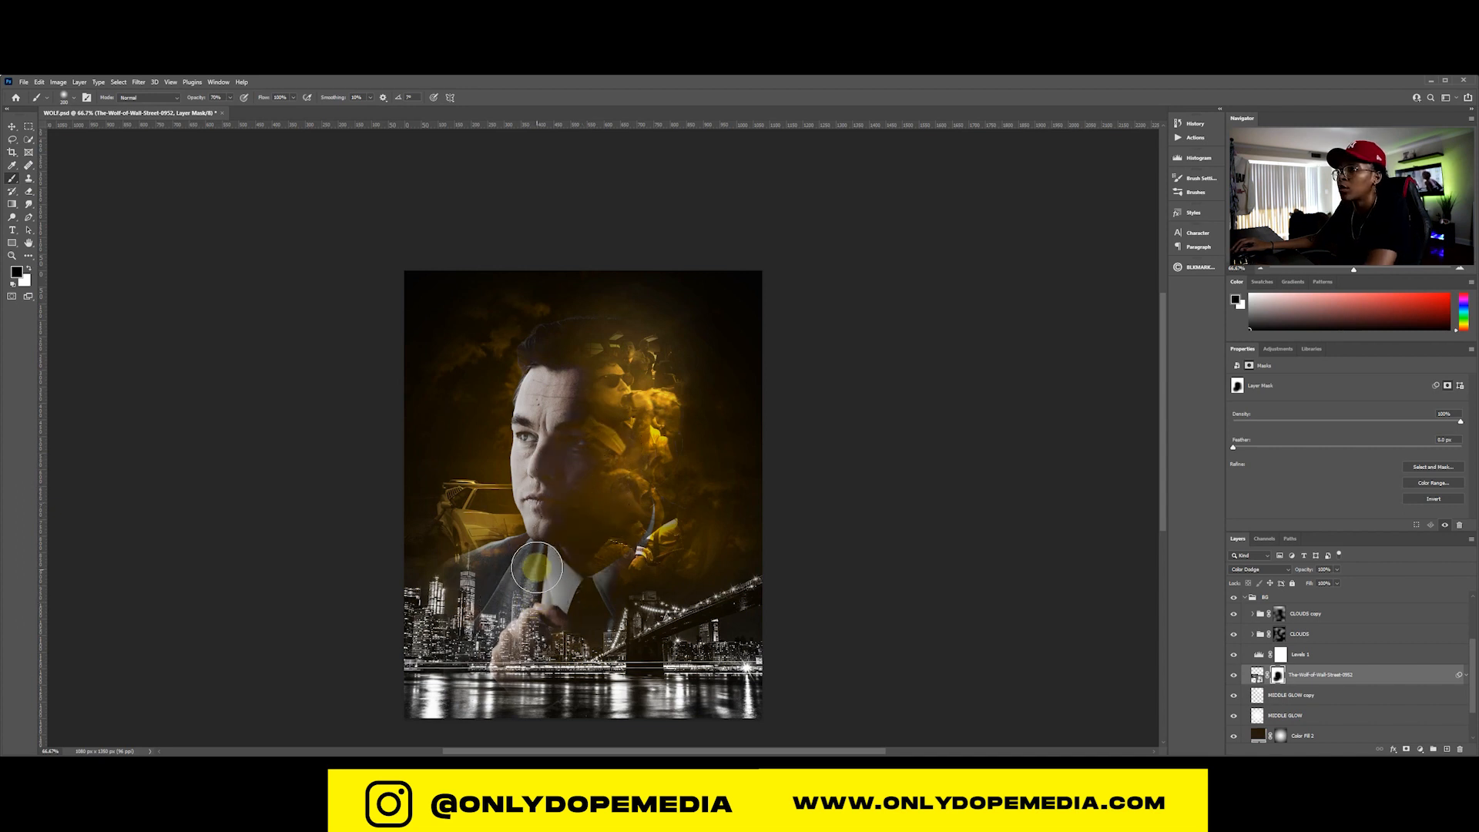
{"action": "mouse_move", "coordinate": [582, 537]}
{"action": "left_mouse_down"}
{"action": "mouse_move", "coordinate": [578, 589]}
{"action": "mouse_move", "coordinate": [591, 500]}
{"action": "left_mouse_up"}
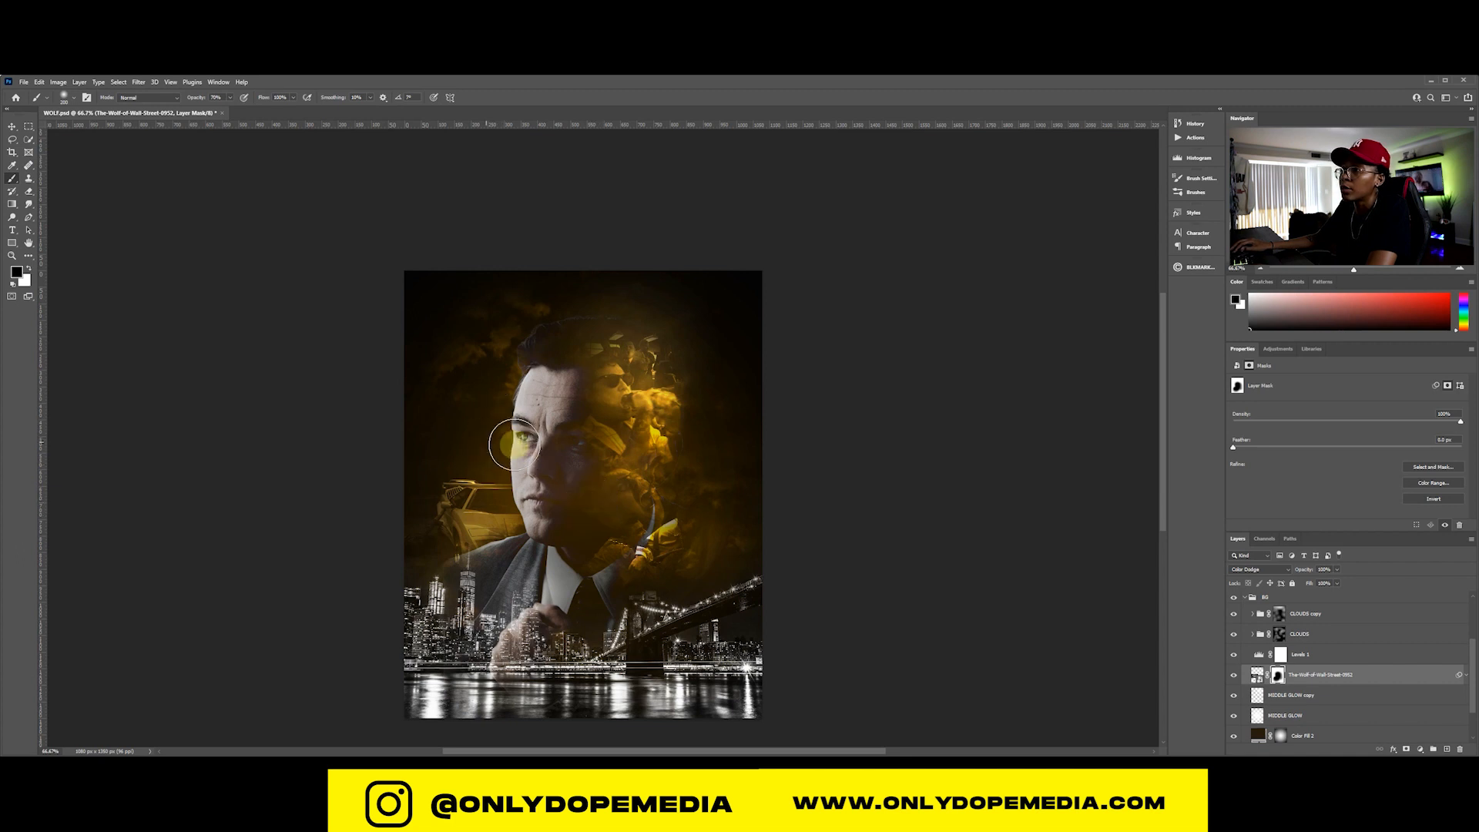
{"action": "key", "text": "v"}
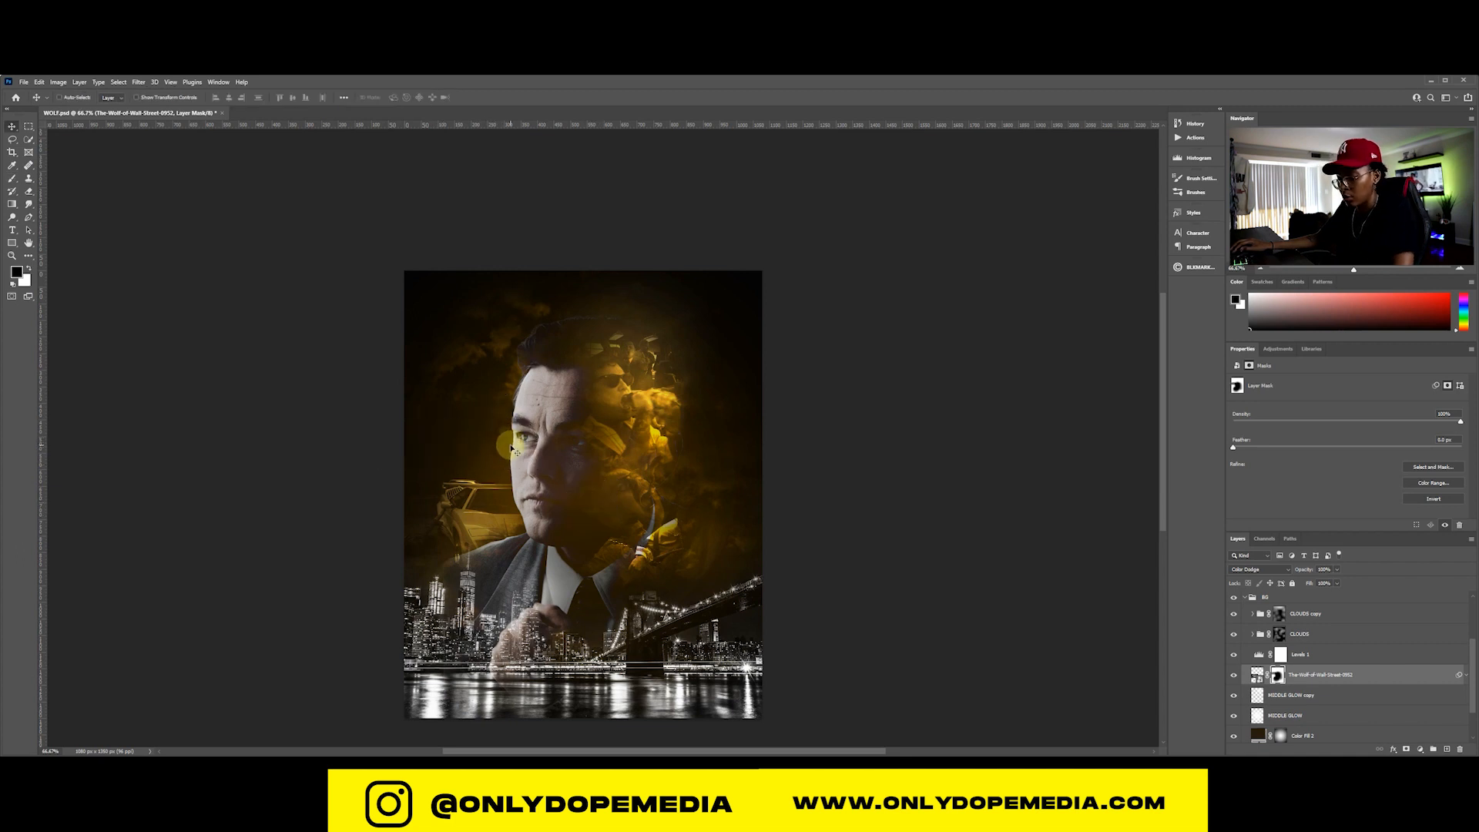
{"action": "key", "text": "ctrl+s"}
Switch to File Explorer and place the falling-money PNG from the MOVIES folder into the Photoshop poster at its default size
{"action": "key", "text": "alt+Tab"}
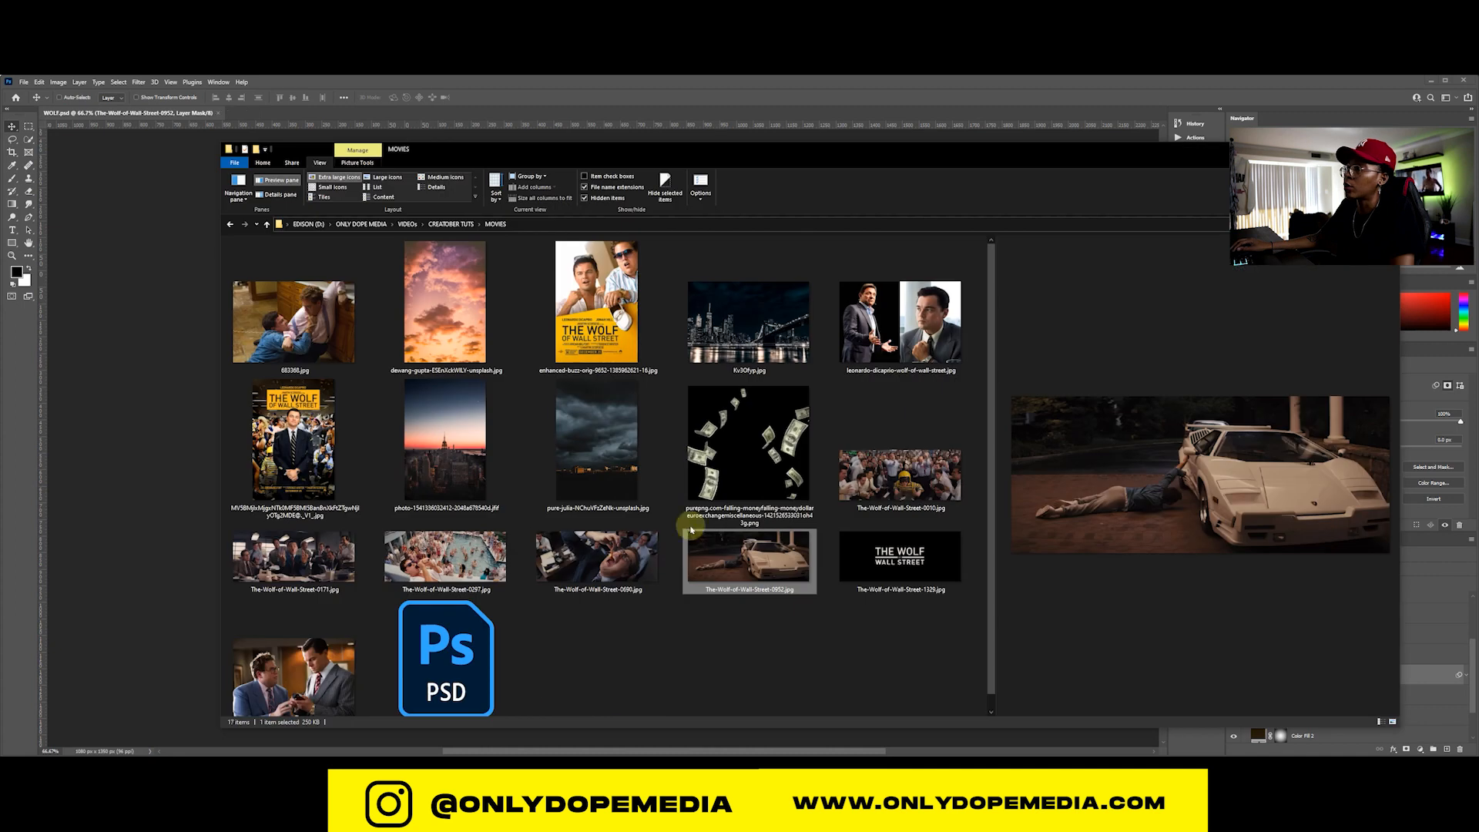
{"action": "left_click", "coordinate": [723, 478]}
{"action": "left_click_drag", "start_coordinate": [741, 446], "coordinate": [158, 495]}
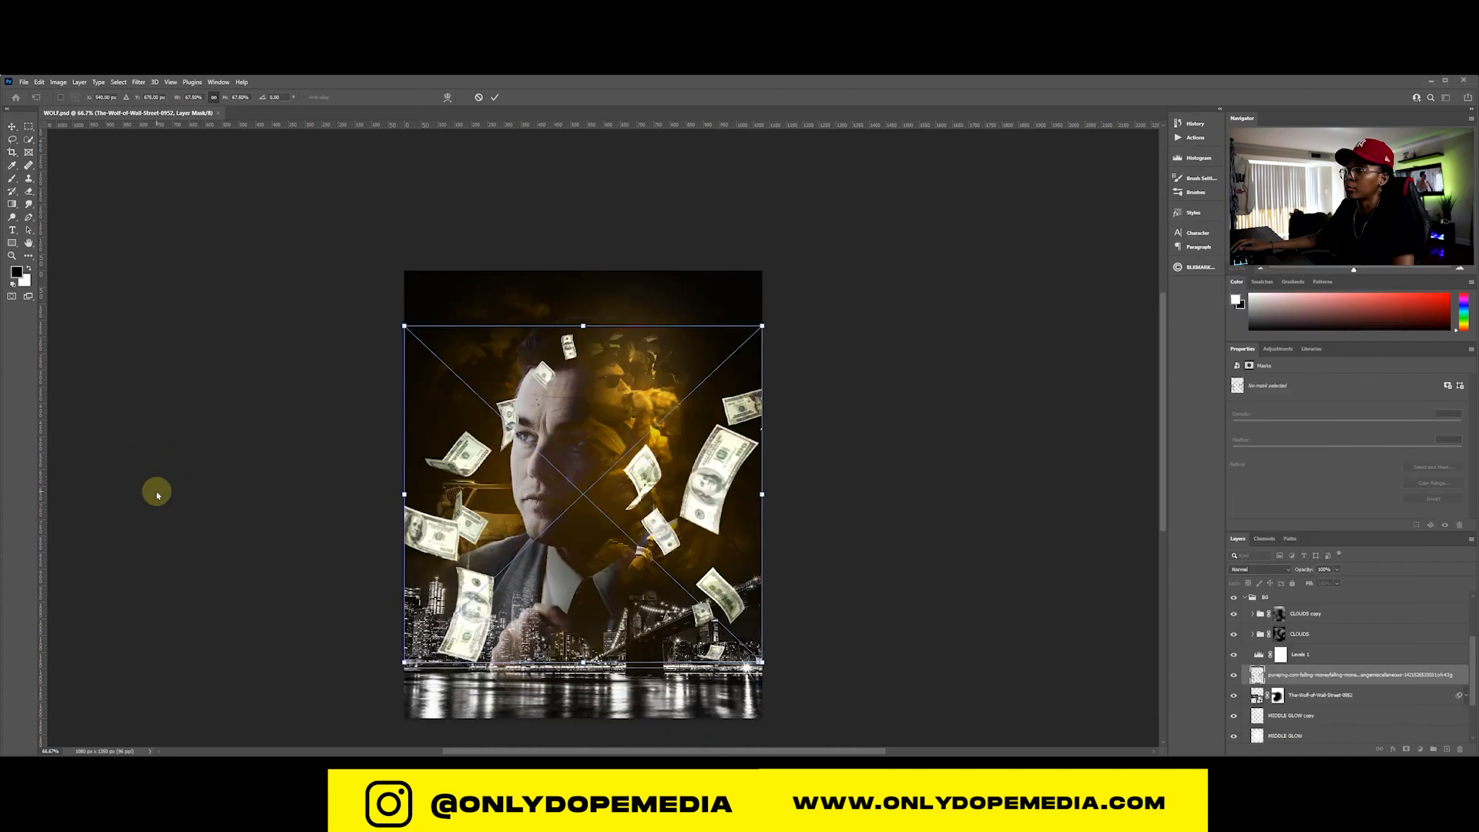
{"action": "key", "text": "Return"}
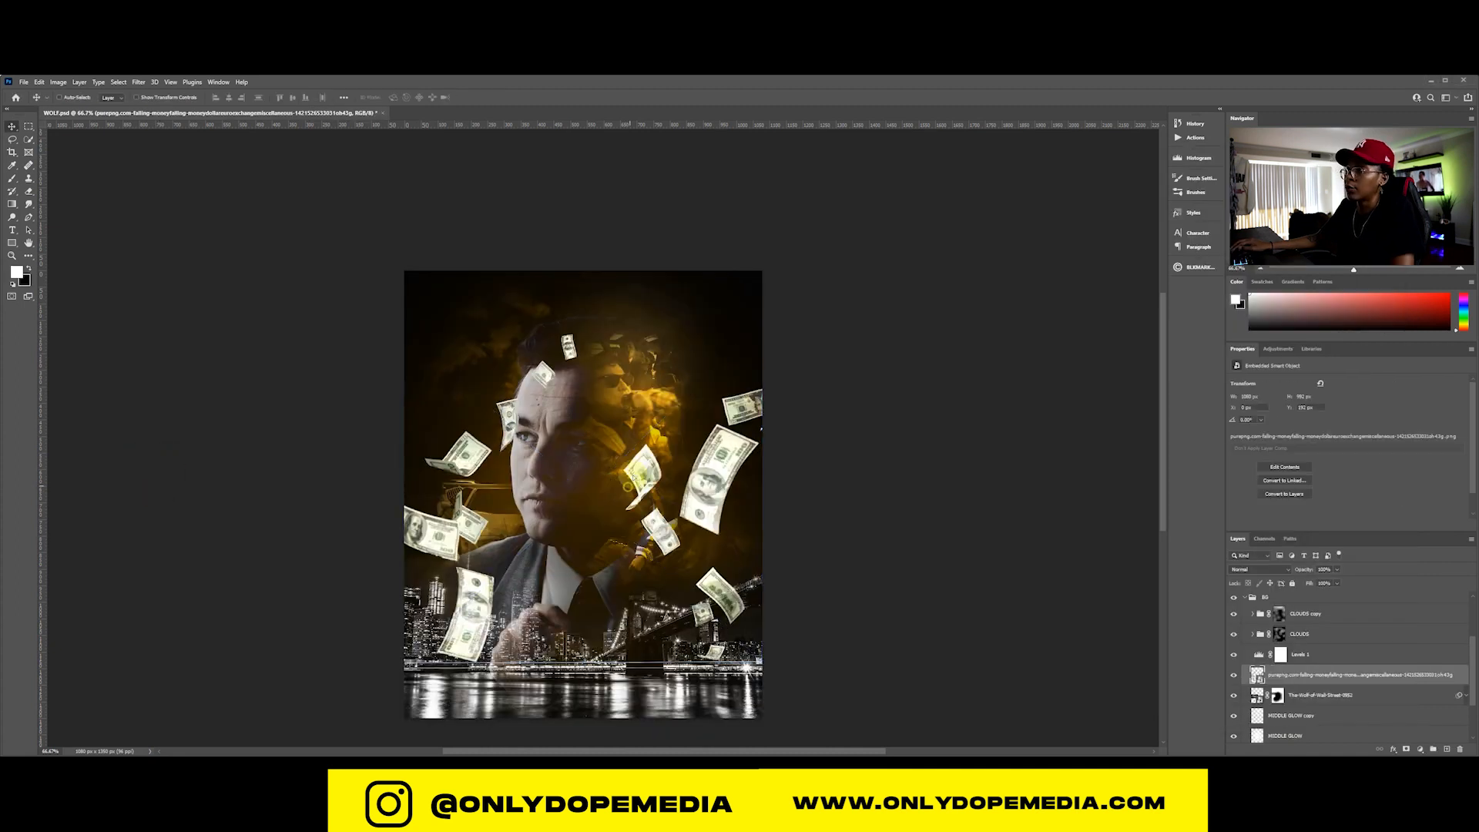
Move the falling bills up the poster and stack their layer between the CLOUDS group and Levels 1
{"action": "left_click_drag", "start_coordinate": [630, 480], "coordinate": [628, 408]}
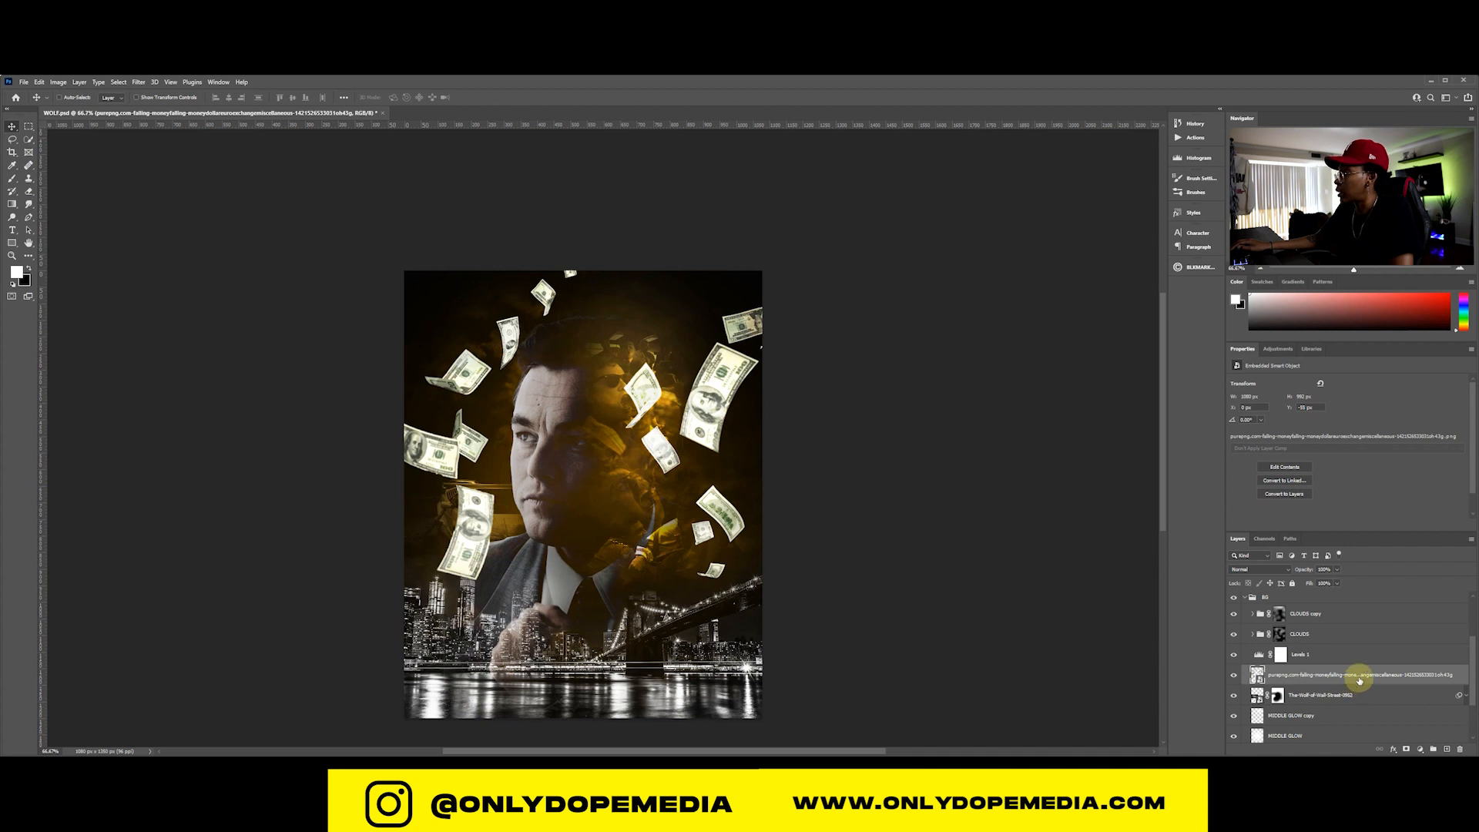
{"action": "scroll", "coordinate": [1359, 677], "scroll_direction": "down", "scroll_amount": 1}
{"action": "left_click_drag", "start_coordinate": [1364, 662], "coordinate": [1351, 630]}
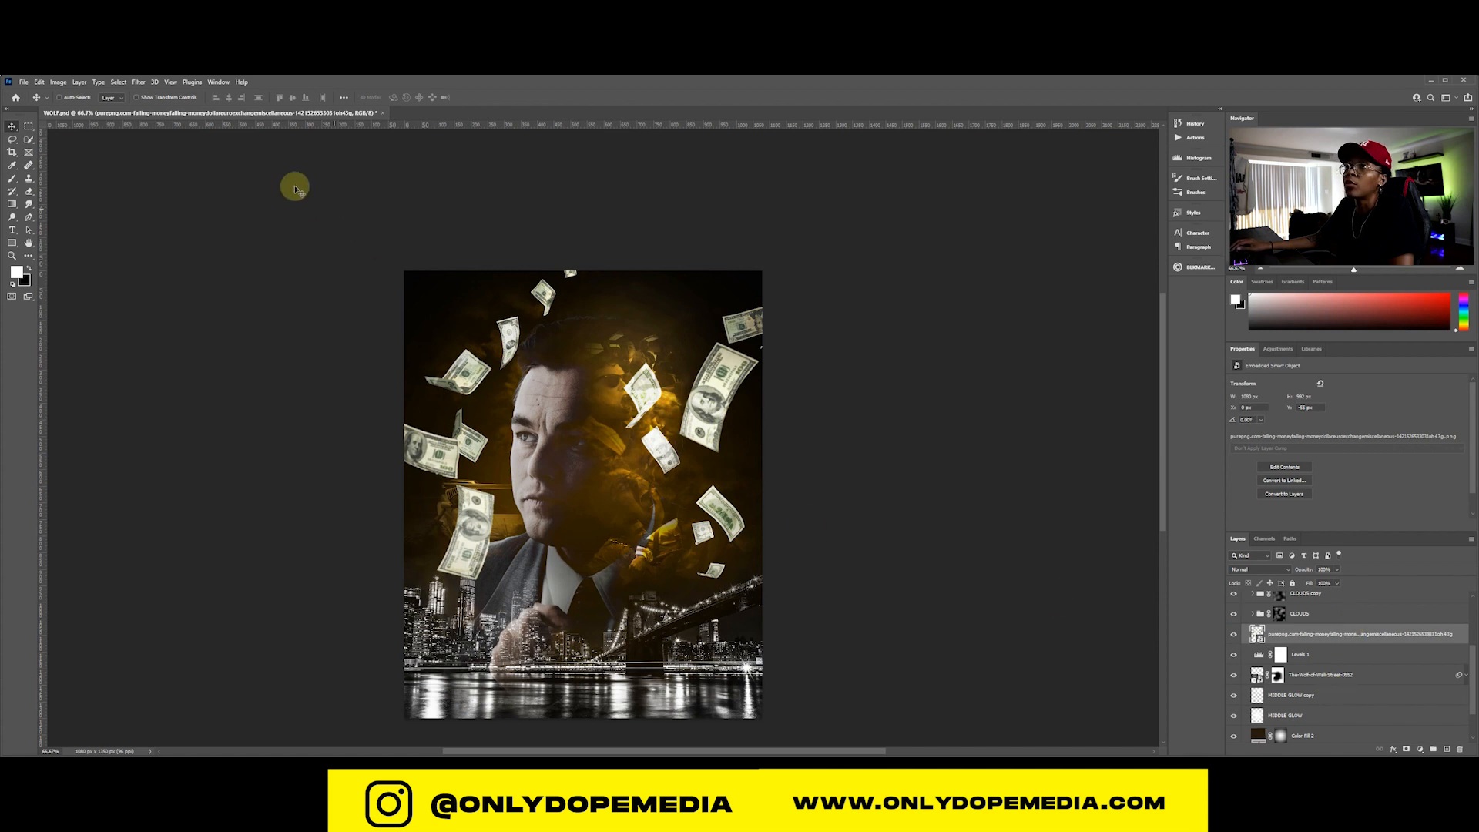
Apply a Black & White adjustment with the Default preset to the falling-money layer and collapse its smart filter list
{"action": "left_click", "coordinate": [58, 81]}
{"action": "mouse_move", "coordinate": [116, 108]}
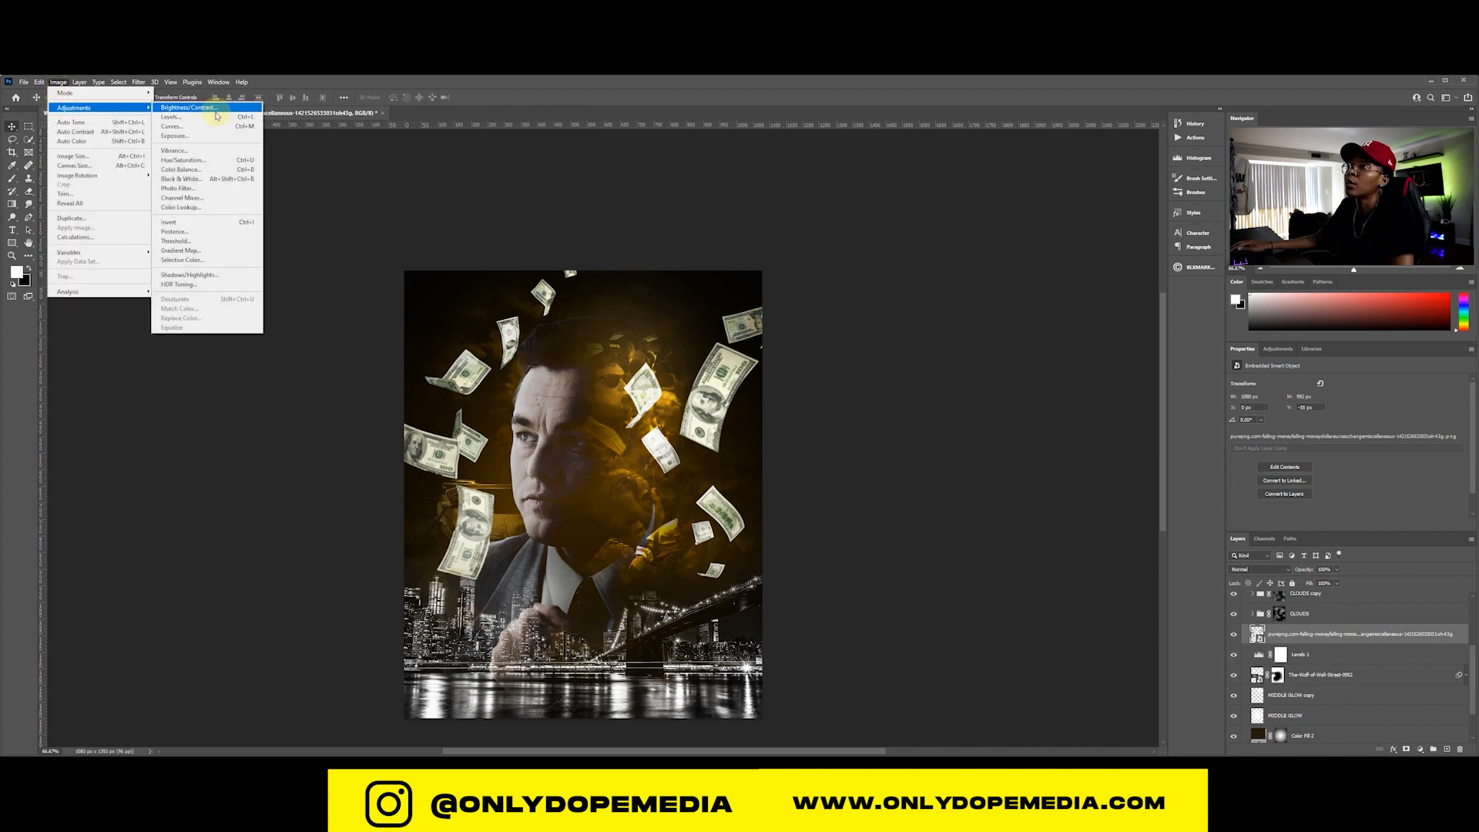
{"action": "left_click", "coordinate": [193, 179]}
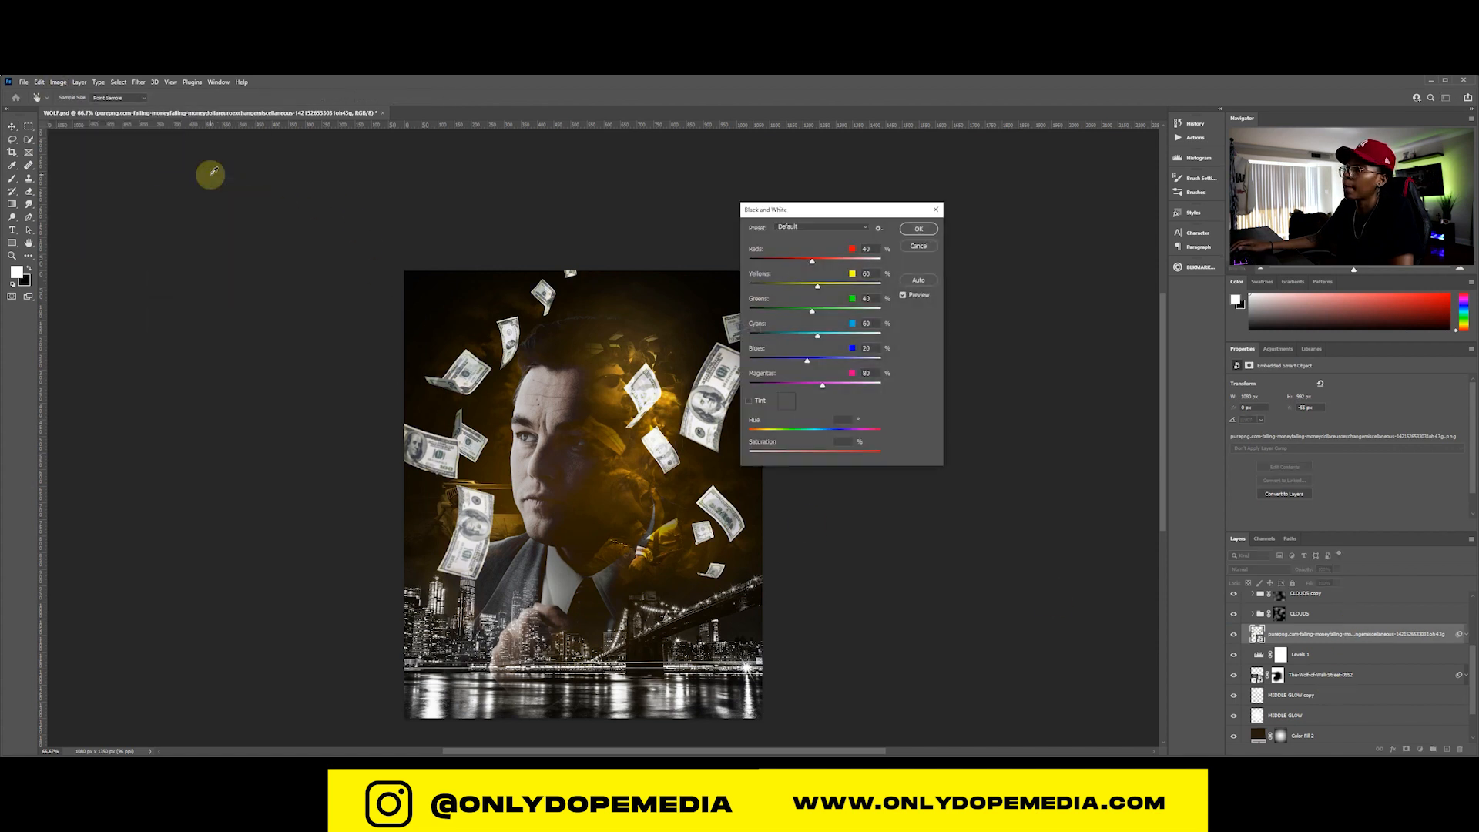
{"action": "left_click", "coordinate": [911, 232]}
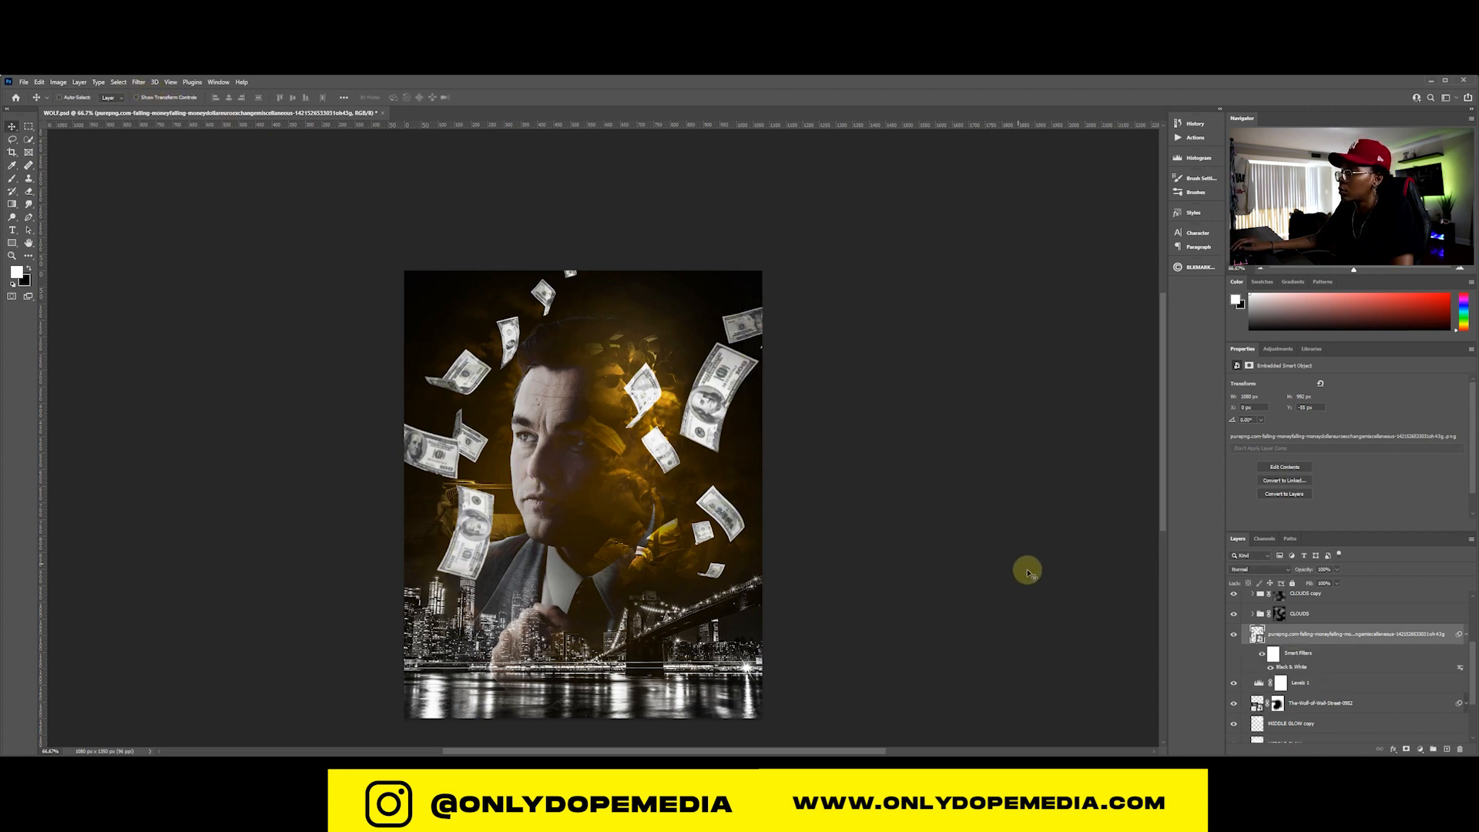
{"action": "left_click", "coordinate": [1466, 638]}
Set the falling-money layer's blend mode to Color Dodge and lower its opacity to 40%
{"action": "left_click", "coordinate": [1248, 569]}
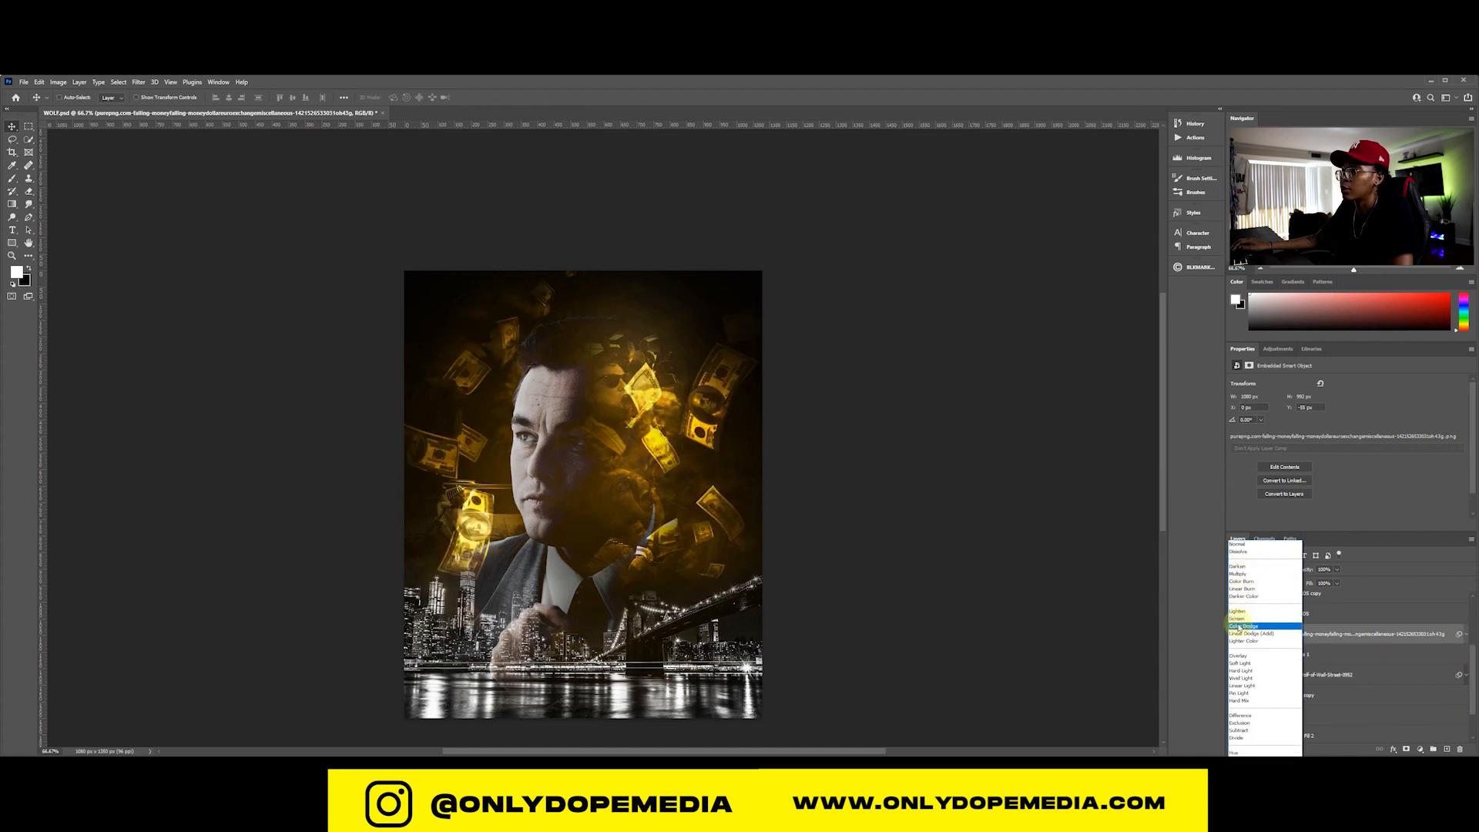
{"action": "left_click", "coordinate": [1236, 625]}
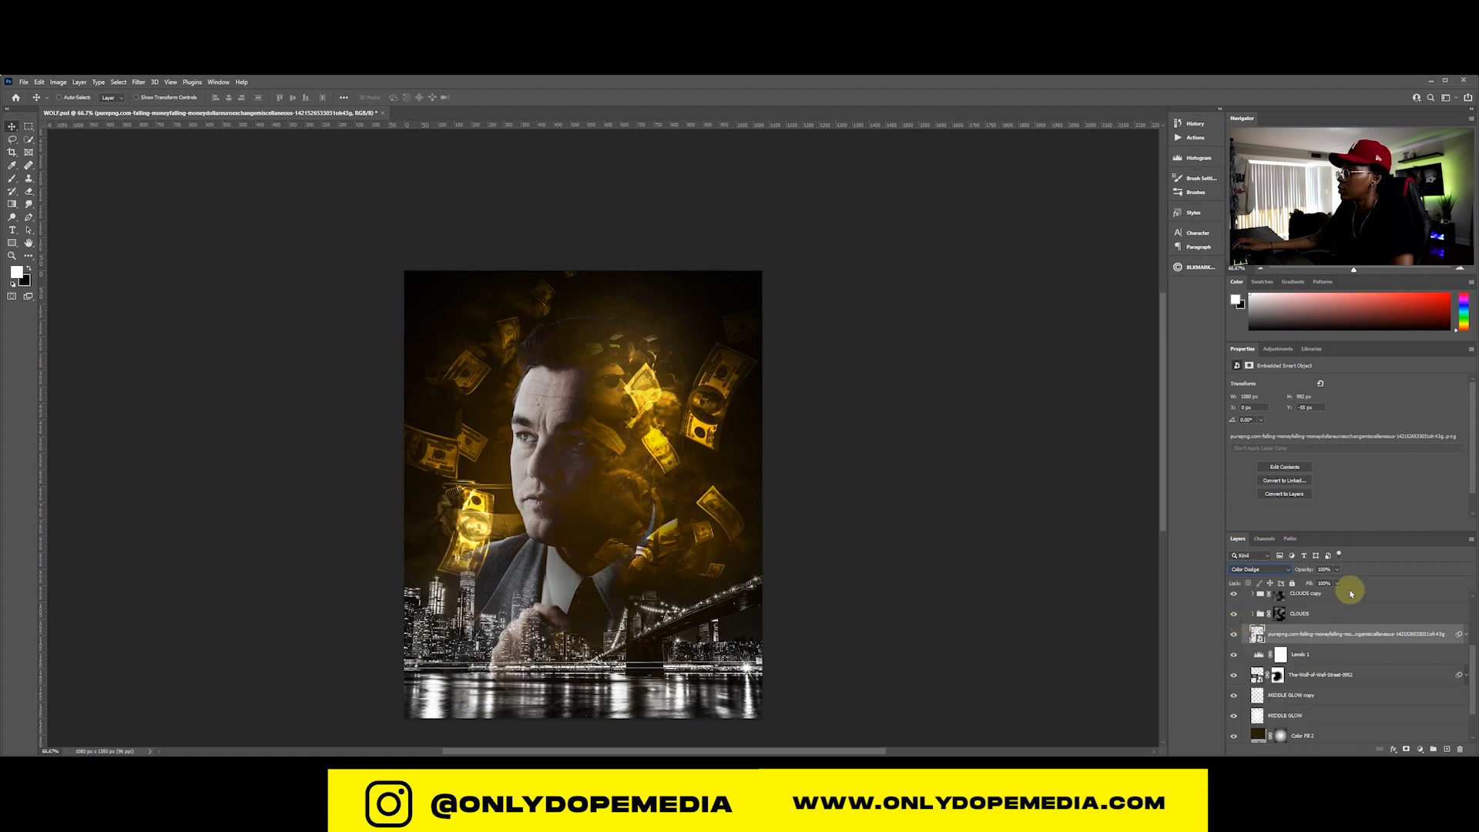
{"action": "left_click_drag", "start_coordinate": [1294, 574], "coordinate": [1261, 580]}
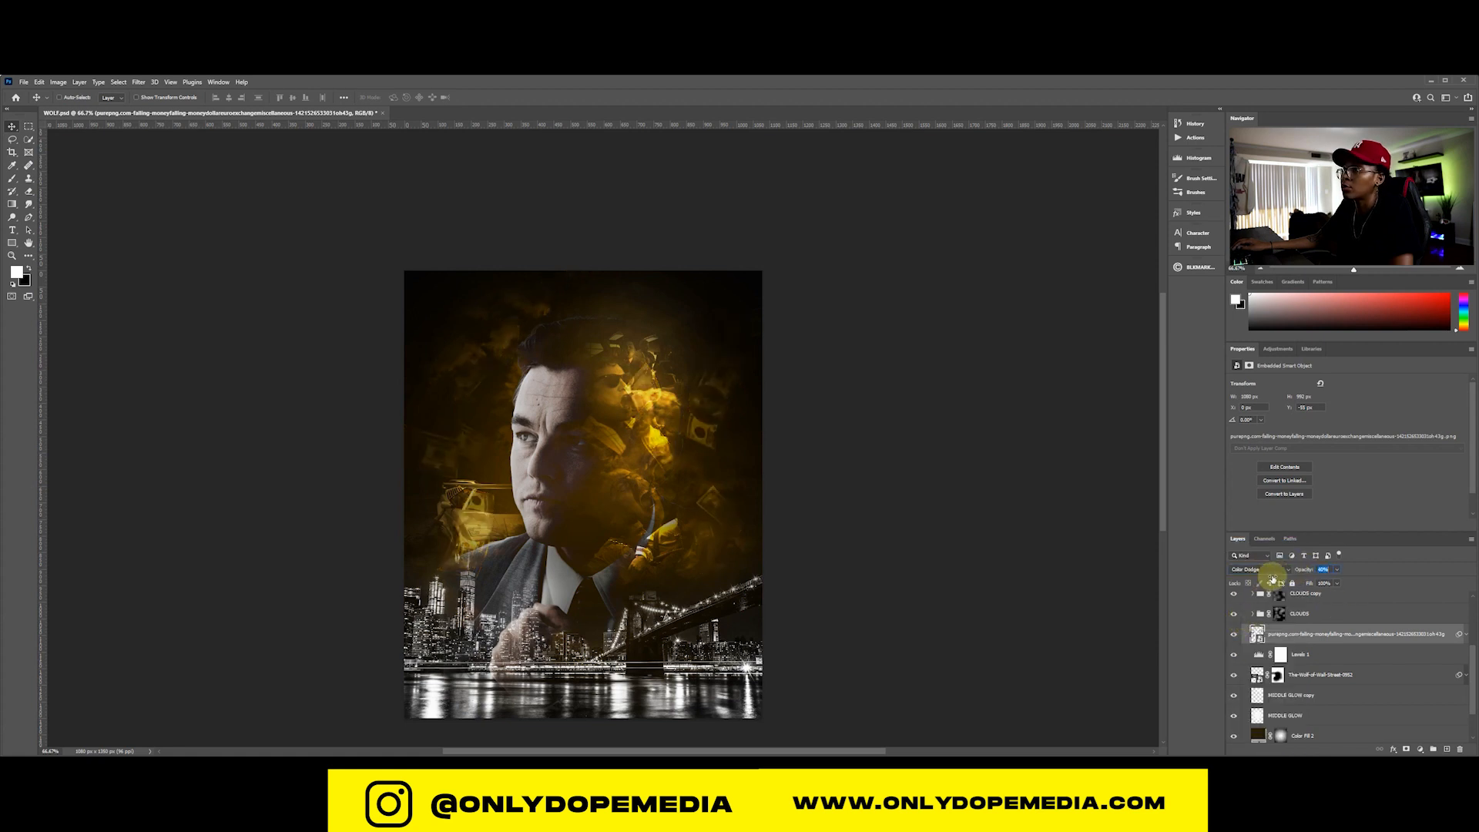
Duplicate the falling-money layer and apply Motion Blur to the copy with a distance of about 89 pixels
{"action": "key", "text": "ctrl+j"}
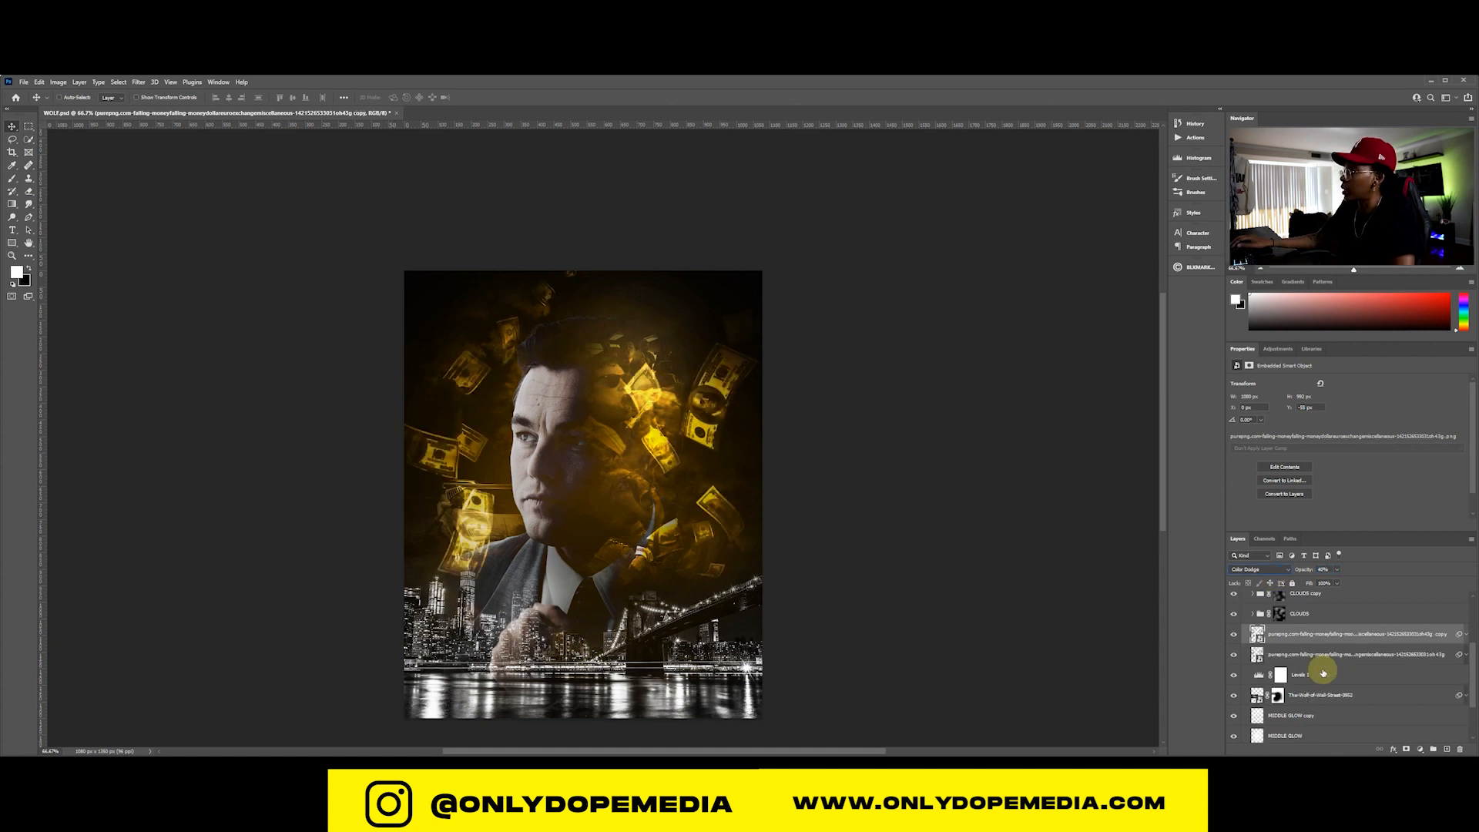
{"action": "left_click", "coordinate": [122, 82]}
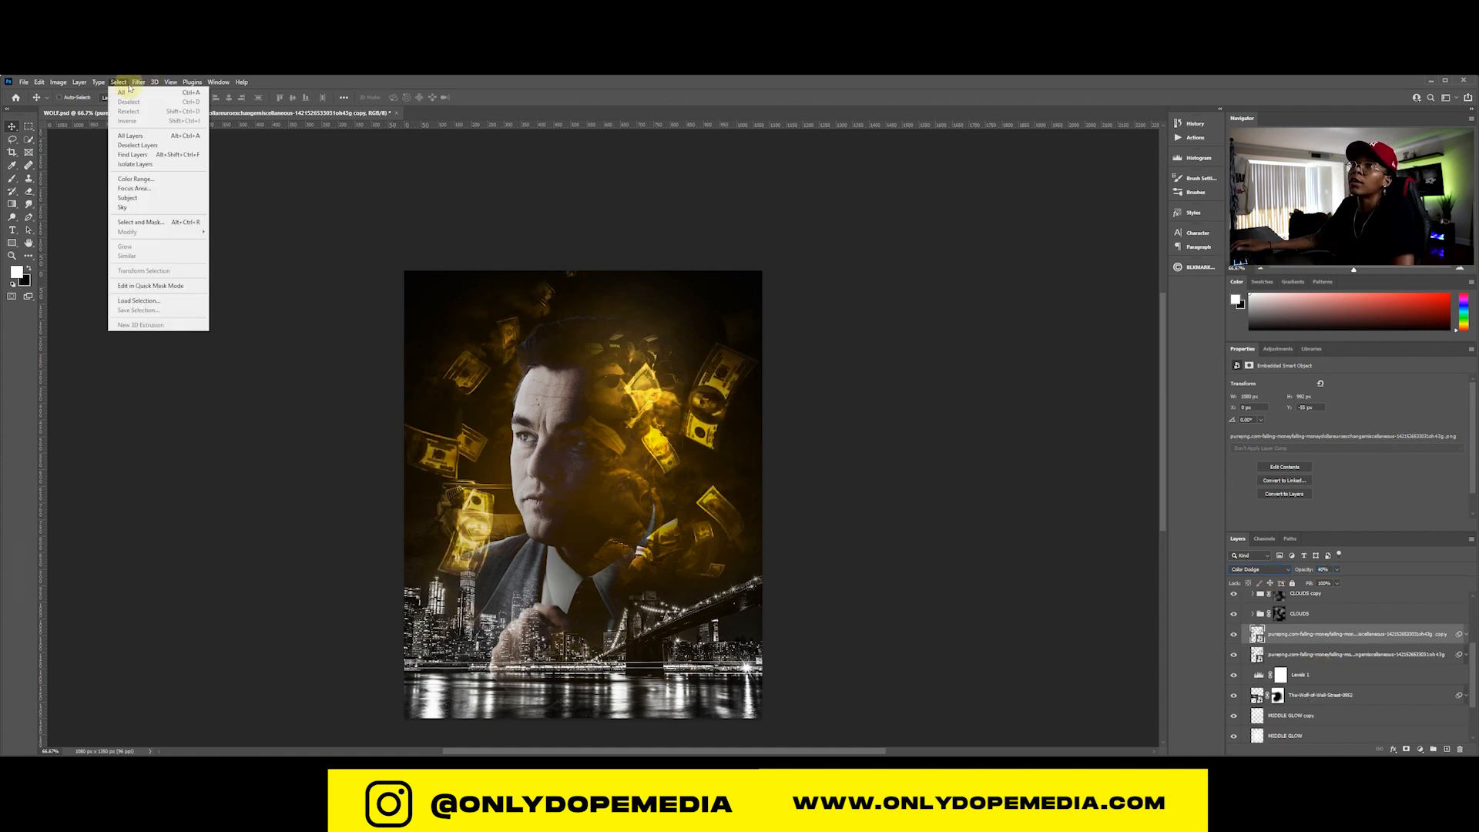
{"action": "mouse_move", "coordinate": [139, 82]}
{"action": "mouse_move", "coordinate": [189, 214]}
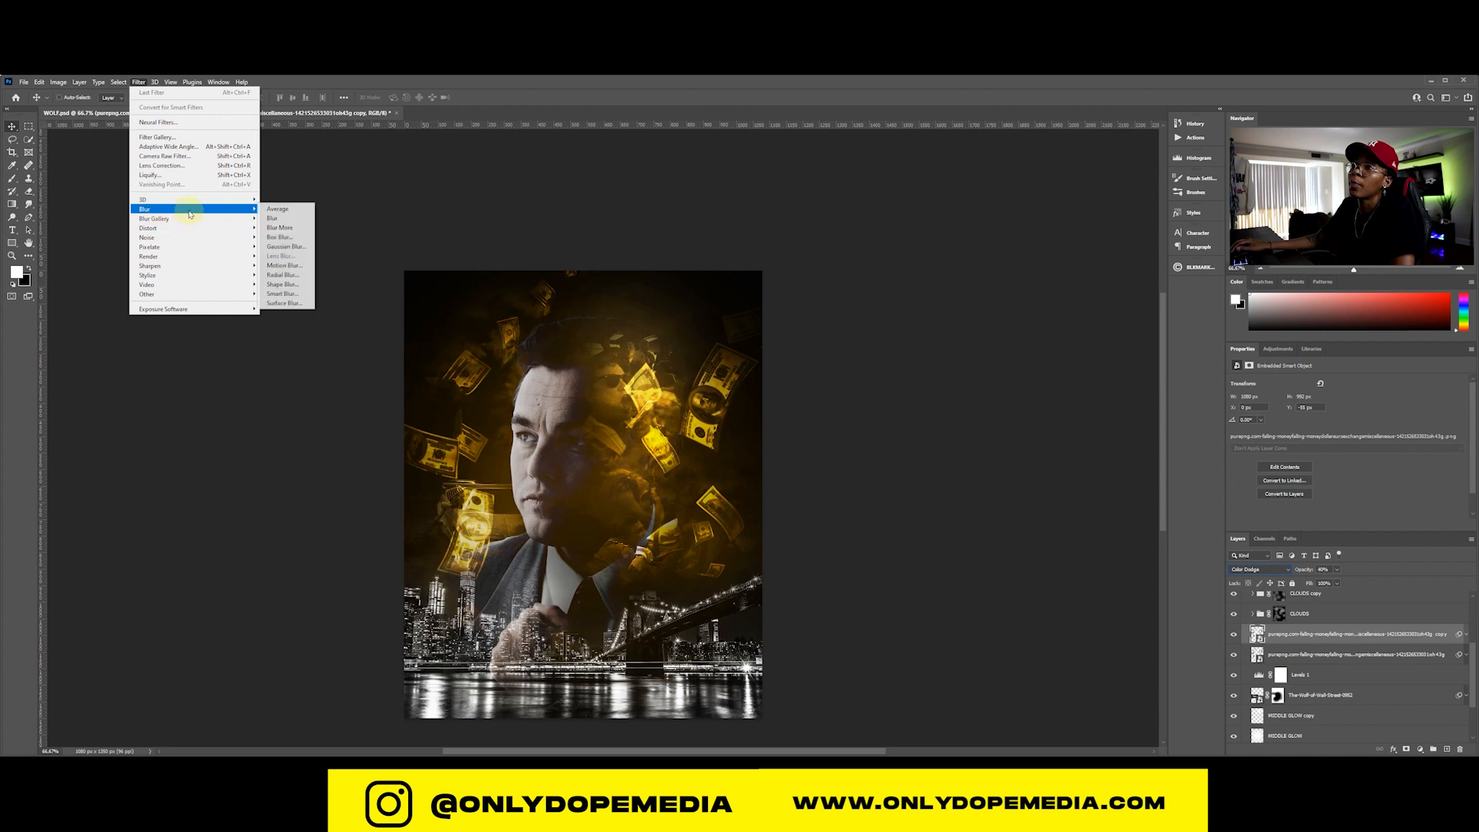
{"action": "left_click", "coordinate": [284, 265]}
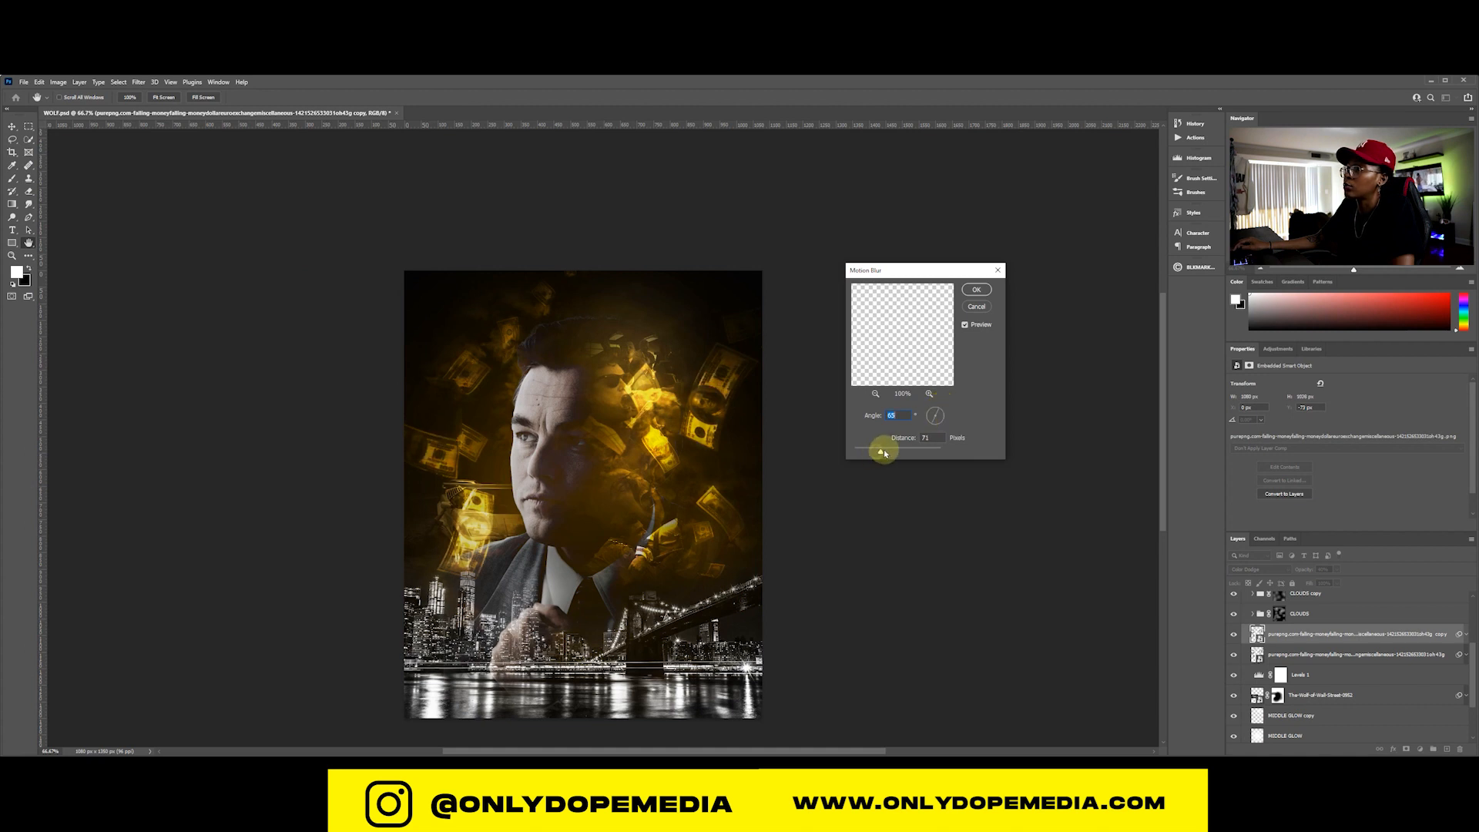
{"action": "left_click_drag", "start_coordinate": [884, 453], "coordinate": [888, 454]}
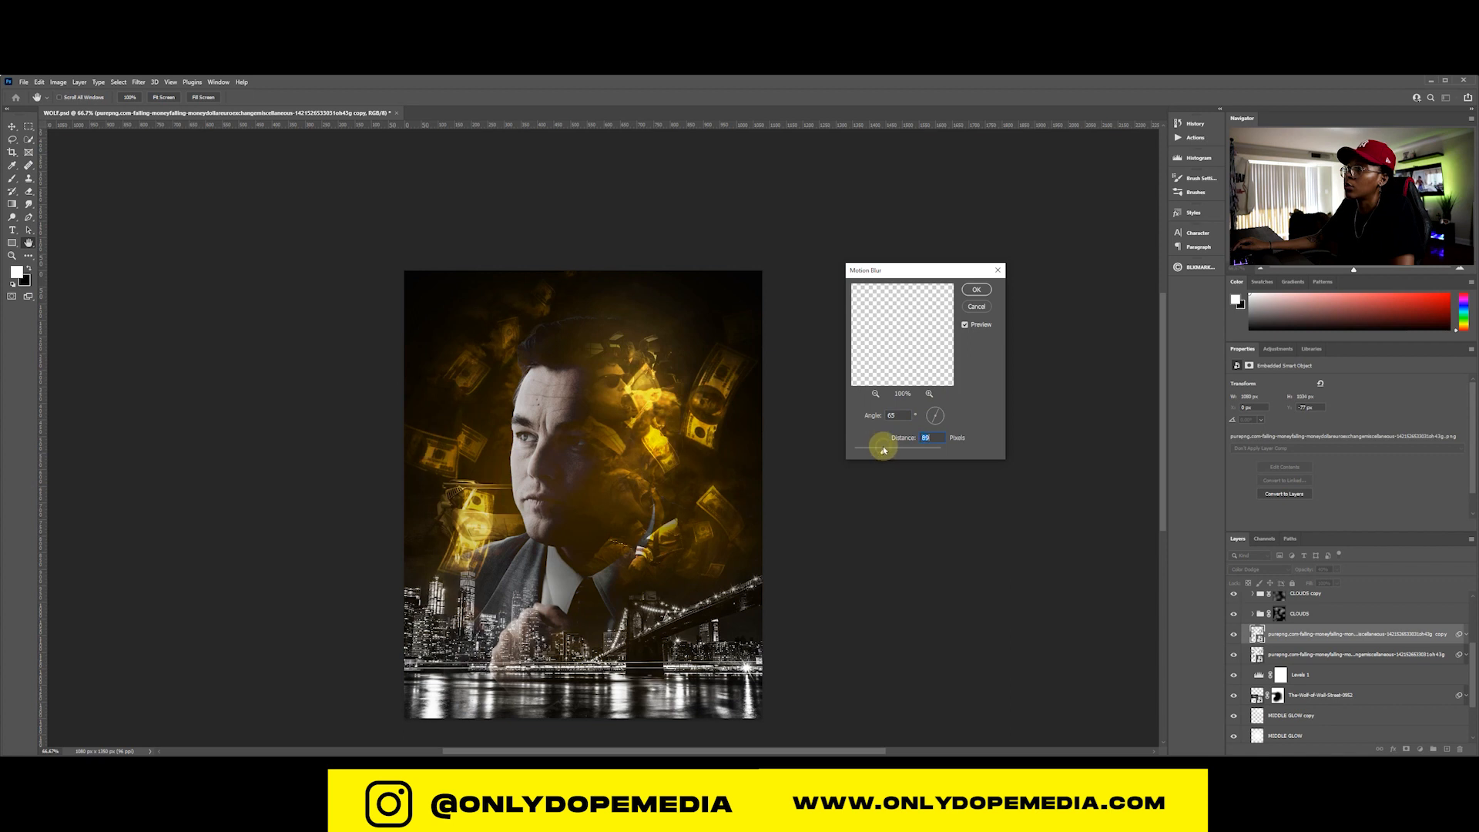
{"action": "left_click", "coordinate": [975, 290]}
Mask the original falling-money layer and paint out the bill overlapping the car in black, raising the brush opacity to 100%
{"action": "left_click", "coordinate": [1353, 632]}
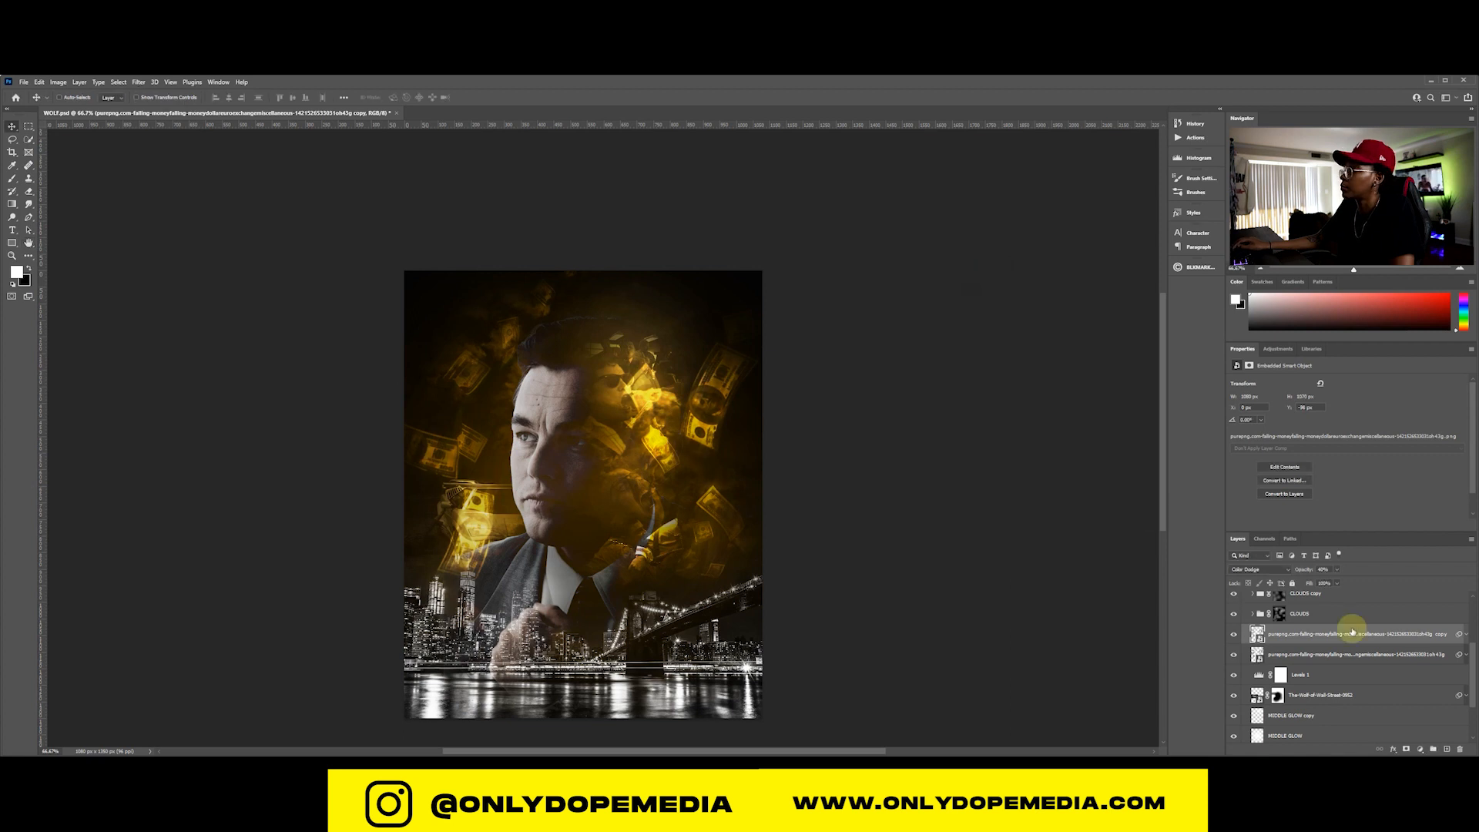
{"action": "left_click", "coordinate": [1306, 657], "text": "ctrl"}
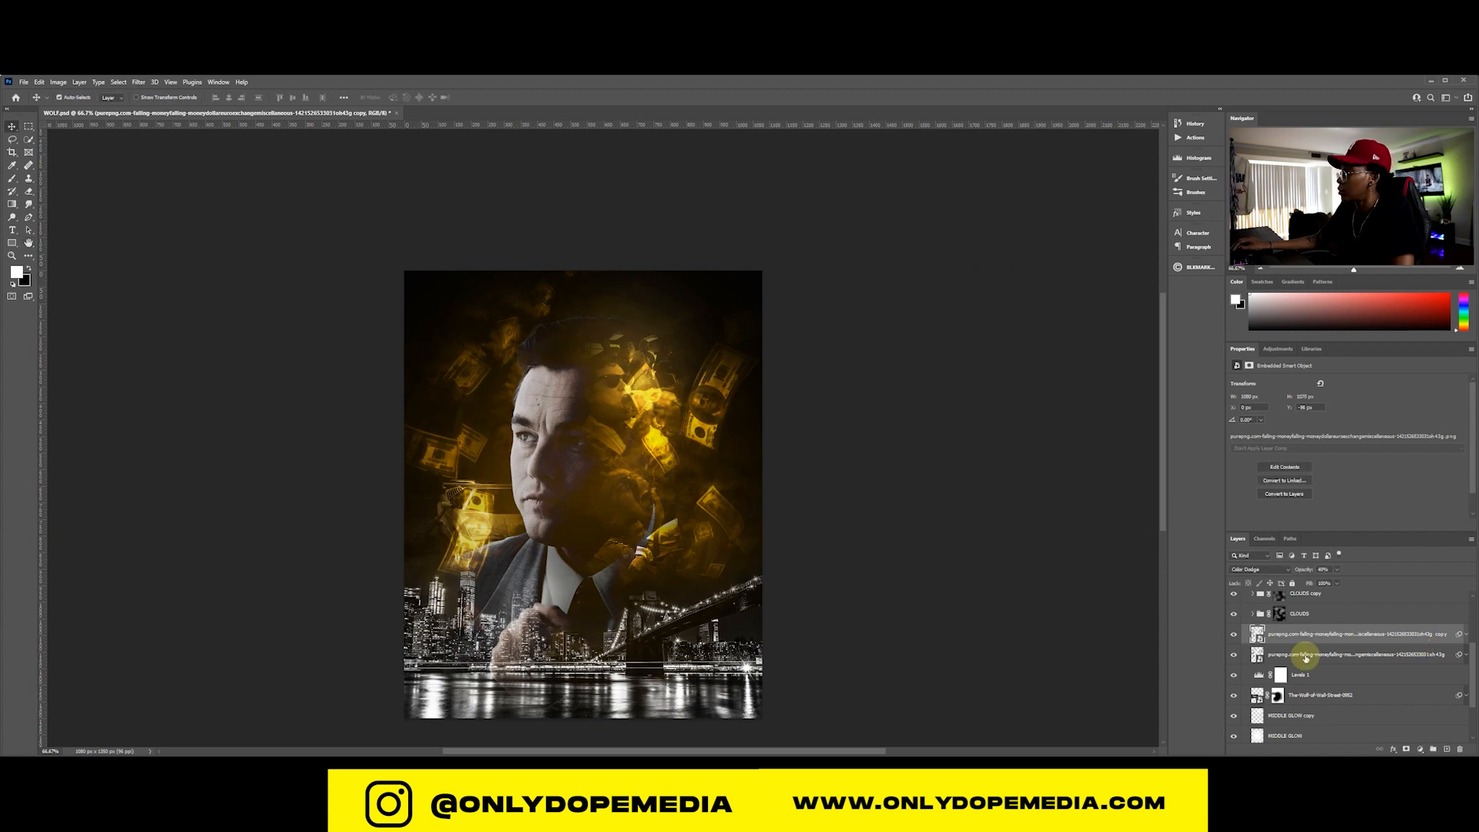
{"action": "left_click", "coordinate": [1306, 656]}
{"action": "key", "text": "b"}
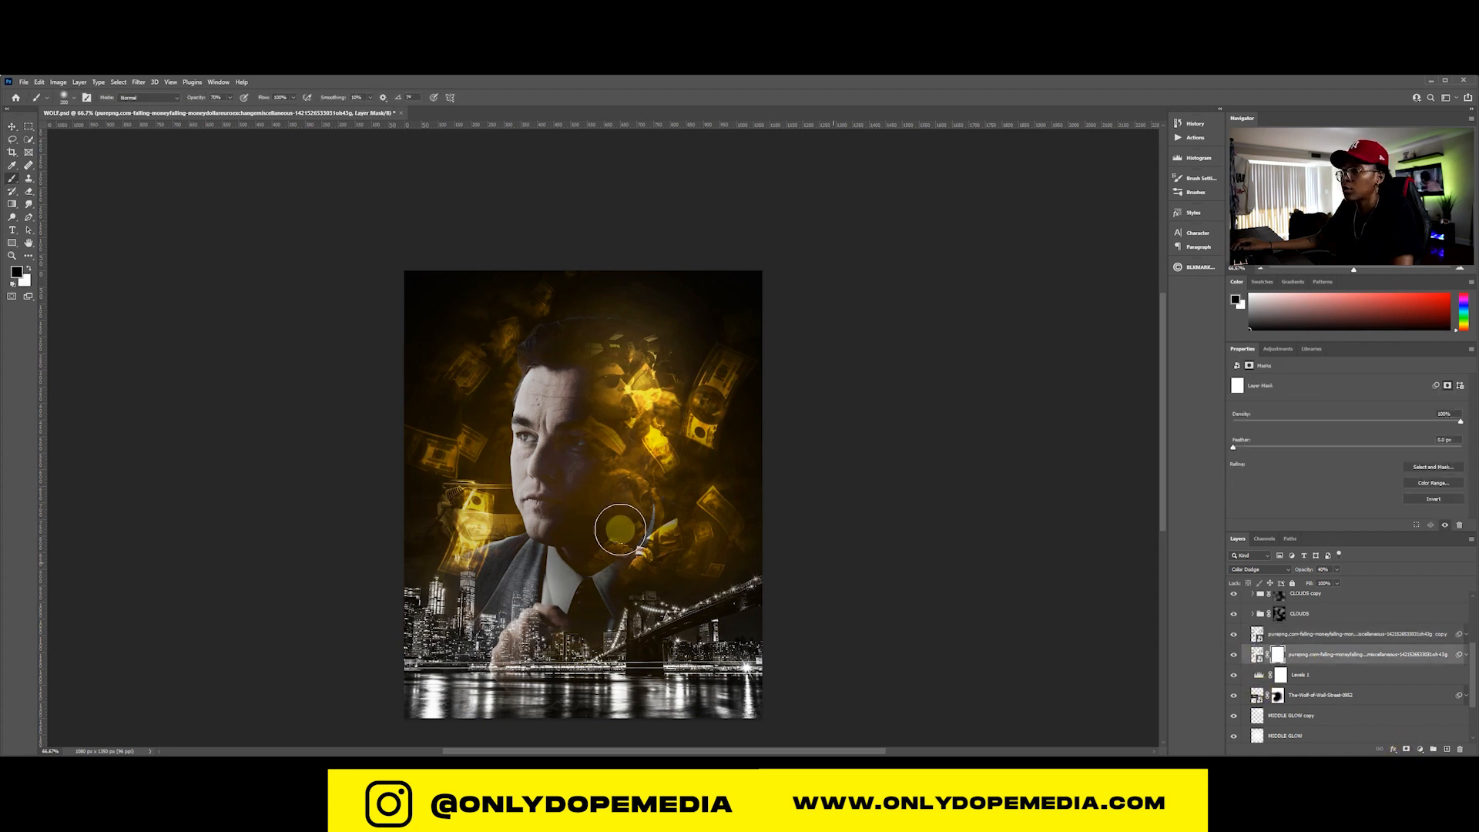
{"action": "mouse_move", "coordinate": [492, 535]}
{"action": "left_mouse_down"}
{"action": "mouse_move", "coordinate": [436, 581]}
{"action": "mouse_move", "coordinate": [456, 549]}
{"action": "left_mouse_up"}
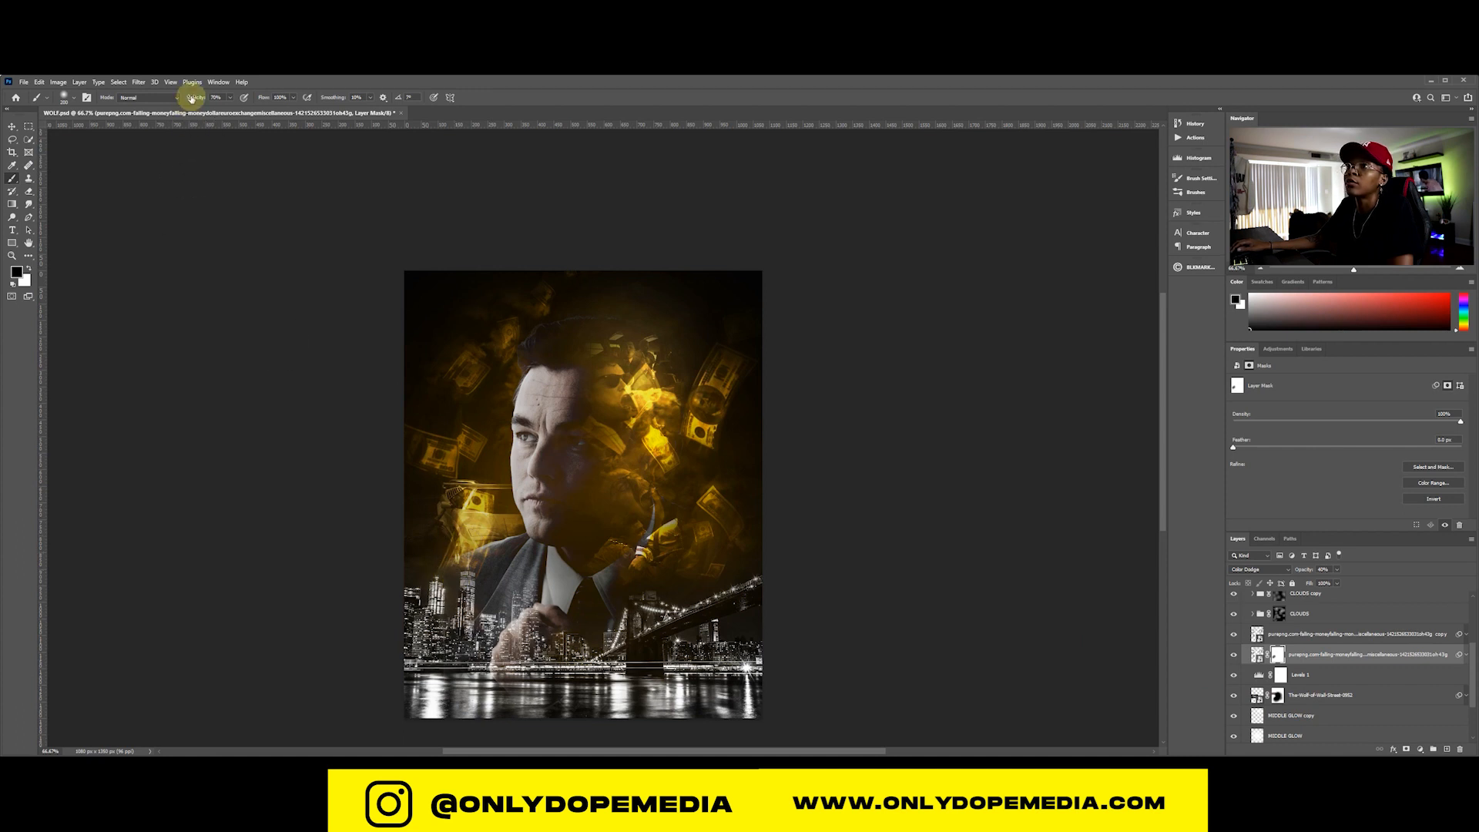
{"action": "left_click_drag", "start_coordinate": [190, 99], "coordinate": [315, 116]}
{"action": "mouse_move", "coordinate": [440, 560]}
{"action": "left_mouse_down"}
{"action": "mouse_move", "coordinate": [488, 503]}
{"action": "mouse_move", "coordinate": [462, 557]}
{"action": "left_mouse_up"}
{"action": "key", "text": "ctrl+z"}
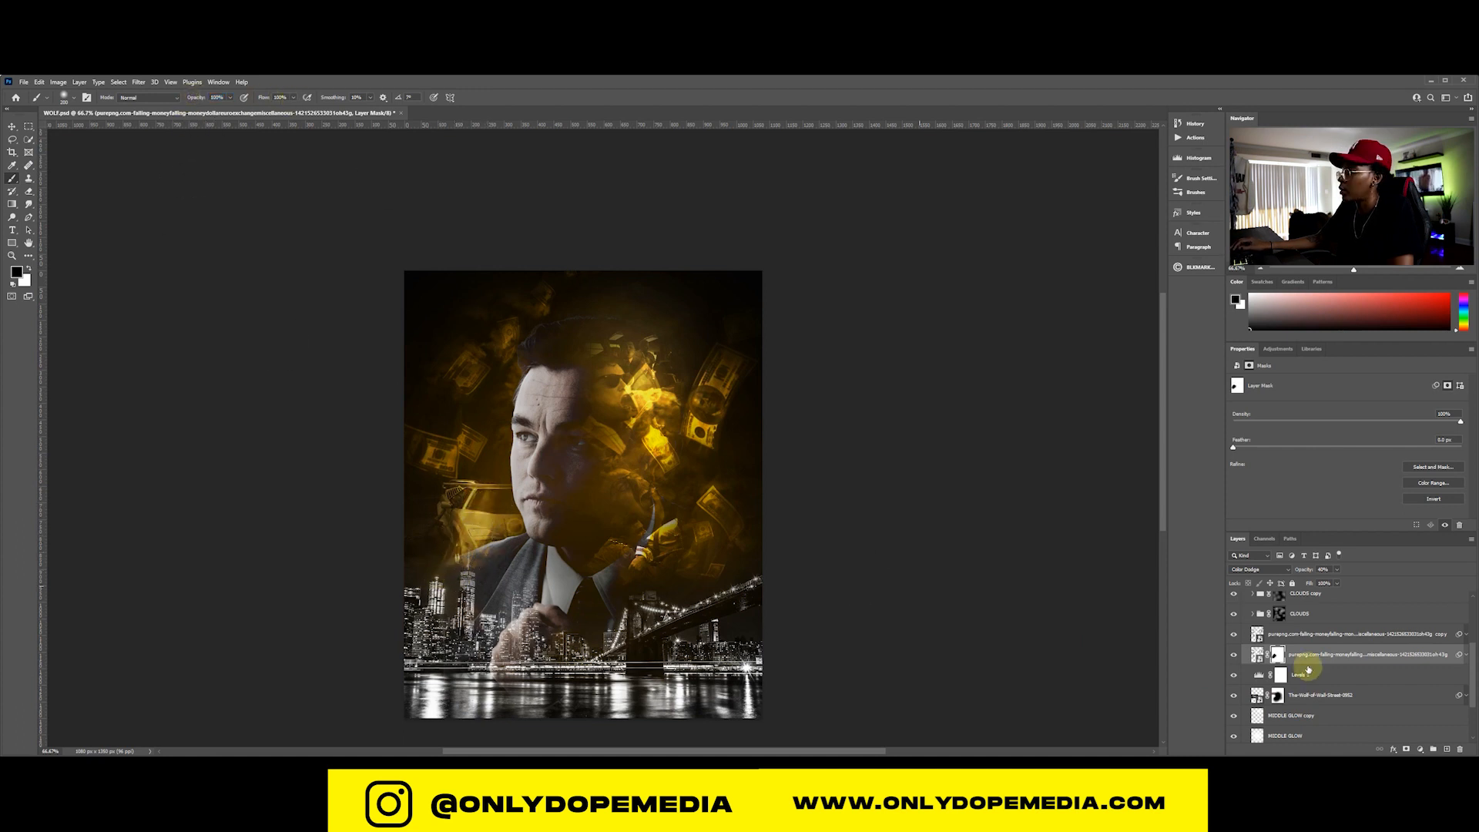
Add a layer mask to the motion-blurred falling-money copy
{"action": "key", "text": "x"}
{"action": "left_click", "coordinate": [1279, 635]}
{"action": "left_click", "coordinate": [1407, 749]}
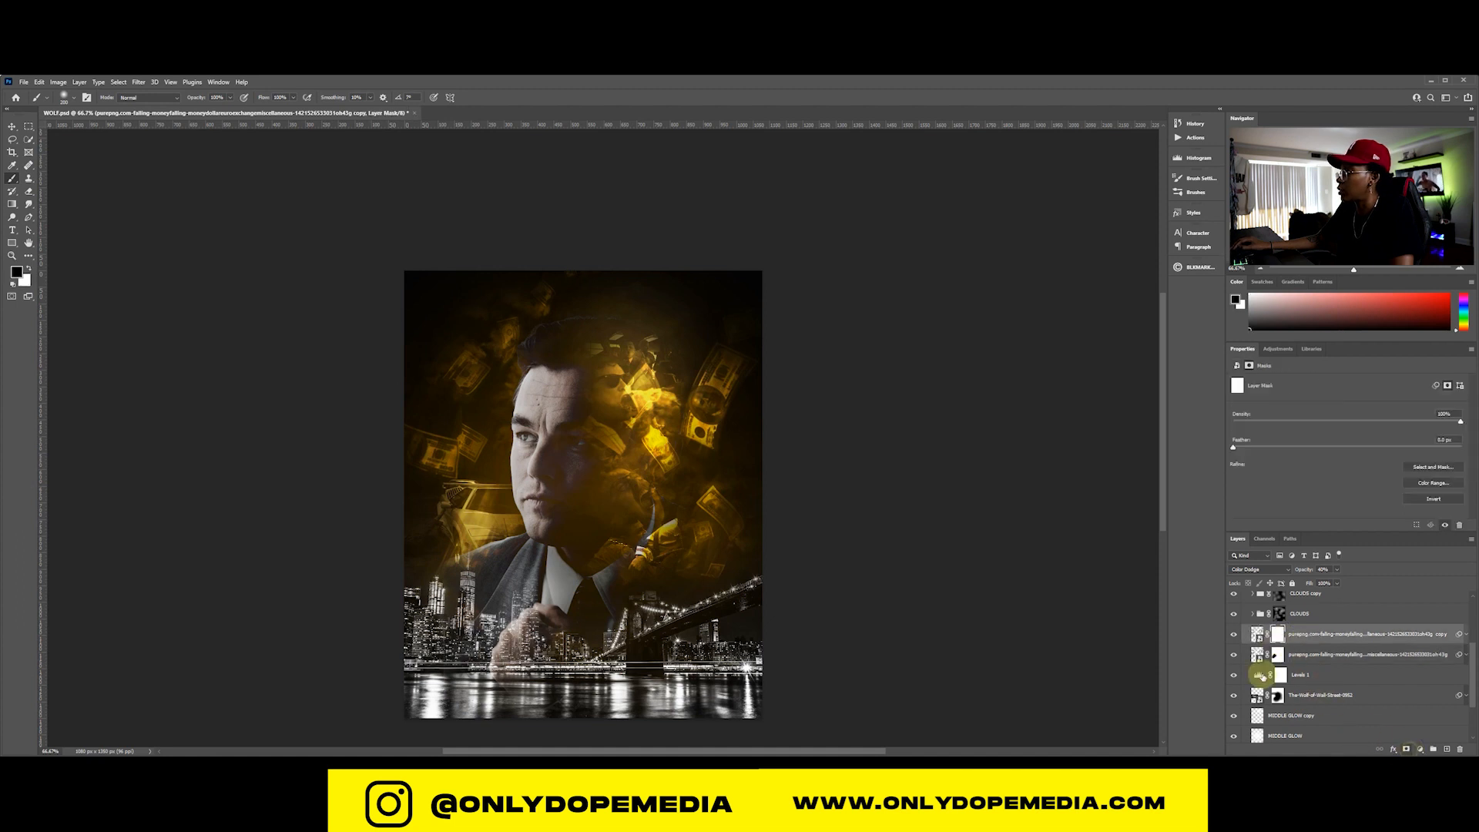
Paint black on both falling-money masks to clear bills from the car and the golden scene beside the portrait, and save the document
{"action": "key", "text": "x"}
{"action": "left_click_drag", "start_coordinate": [469, 541], "coordinate": [521, 494]}
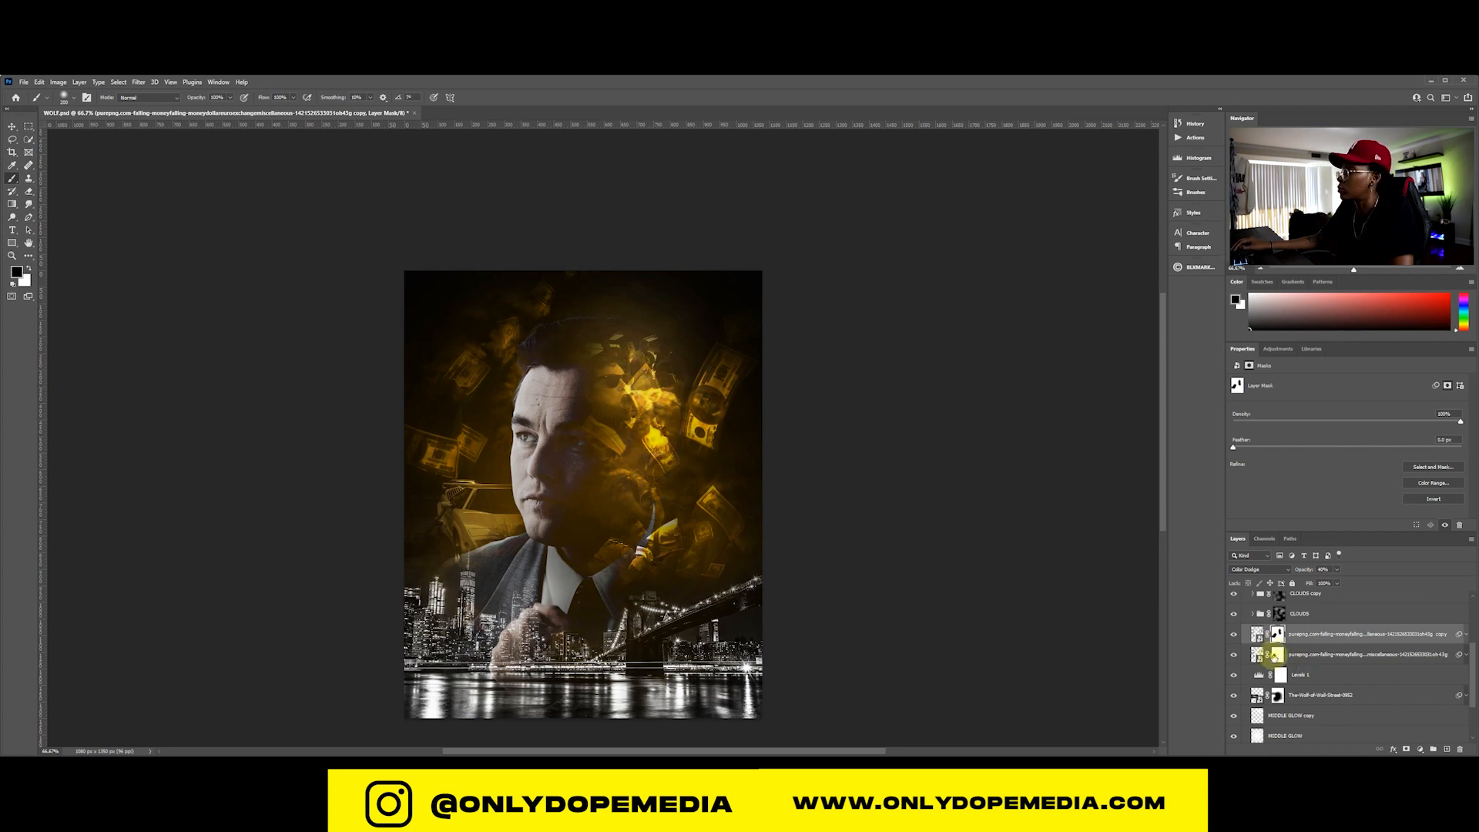
{"action": "left_click", "coordinate": [1272, 656]}
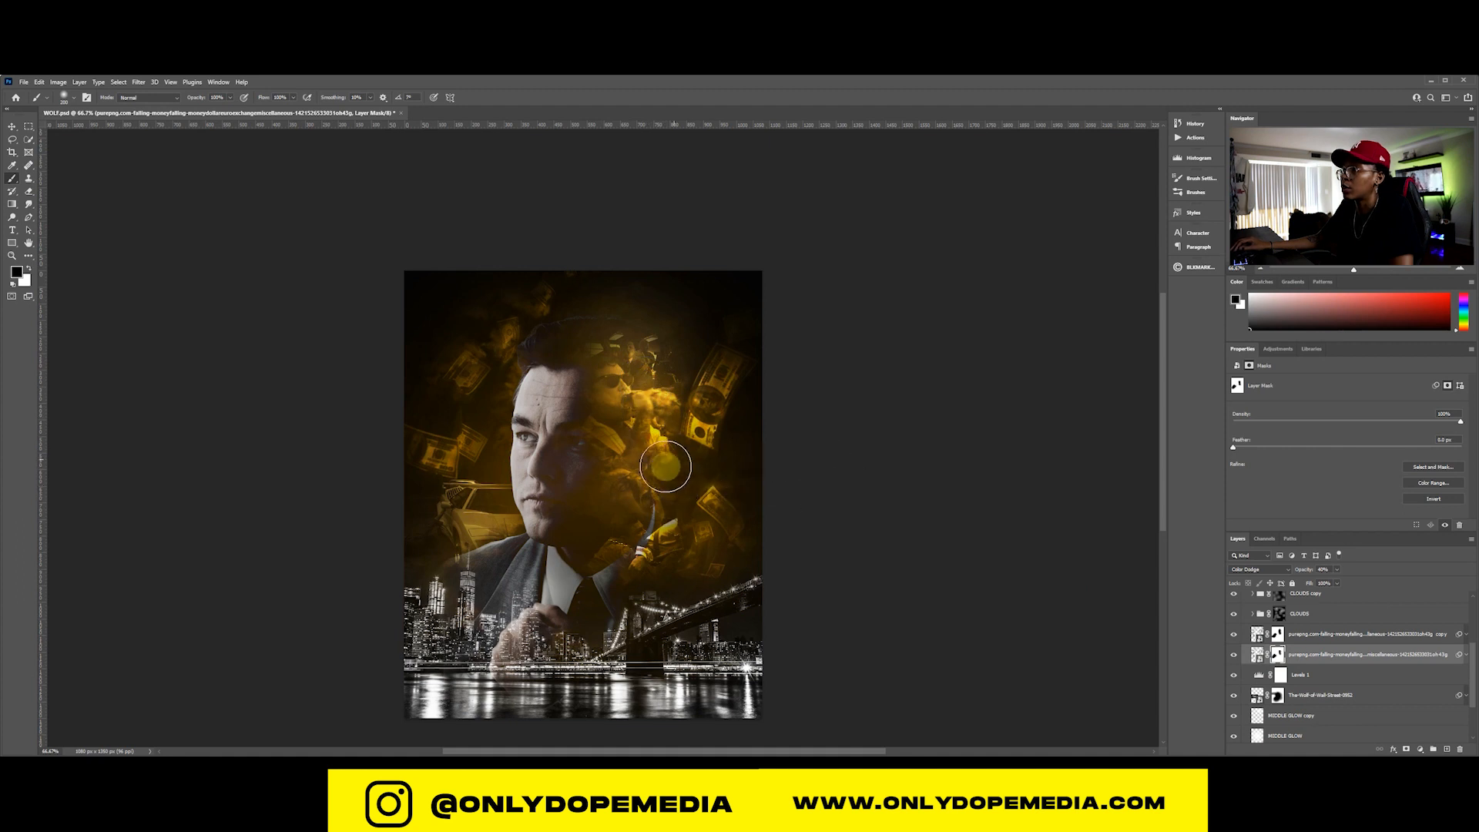
{"action": "key", "text": "v"}
{"action": "key", "text": "ctrl+s"}
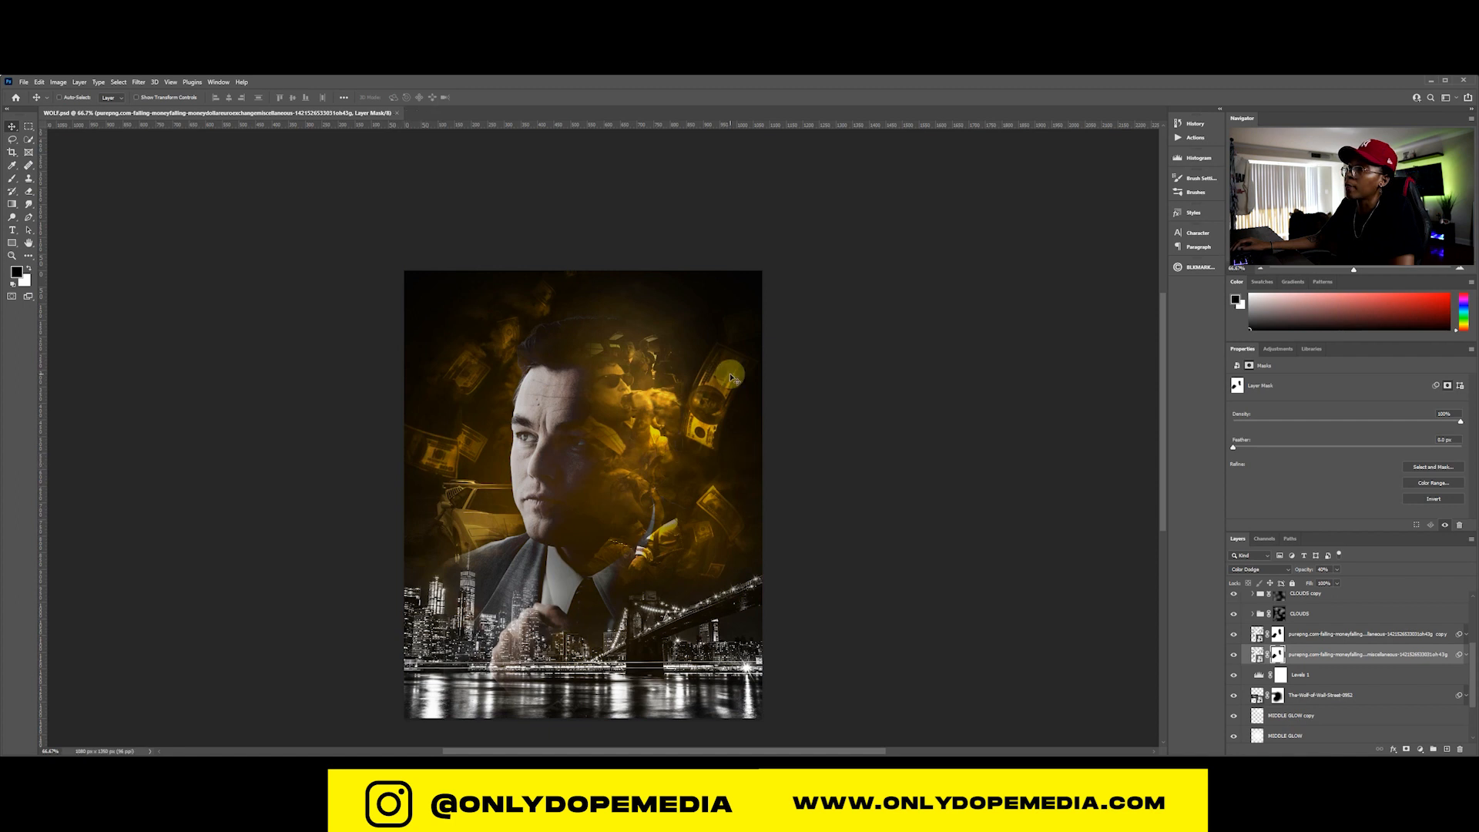
{"action": "scroll", "coordinate": [728, 375], "scroll_direction": "down", "scroll_amount": 2}
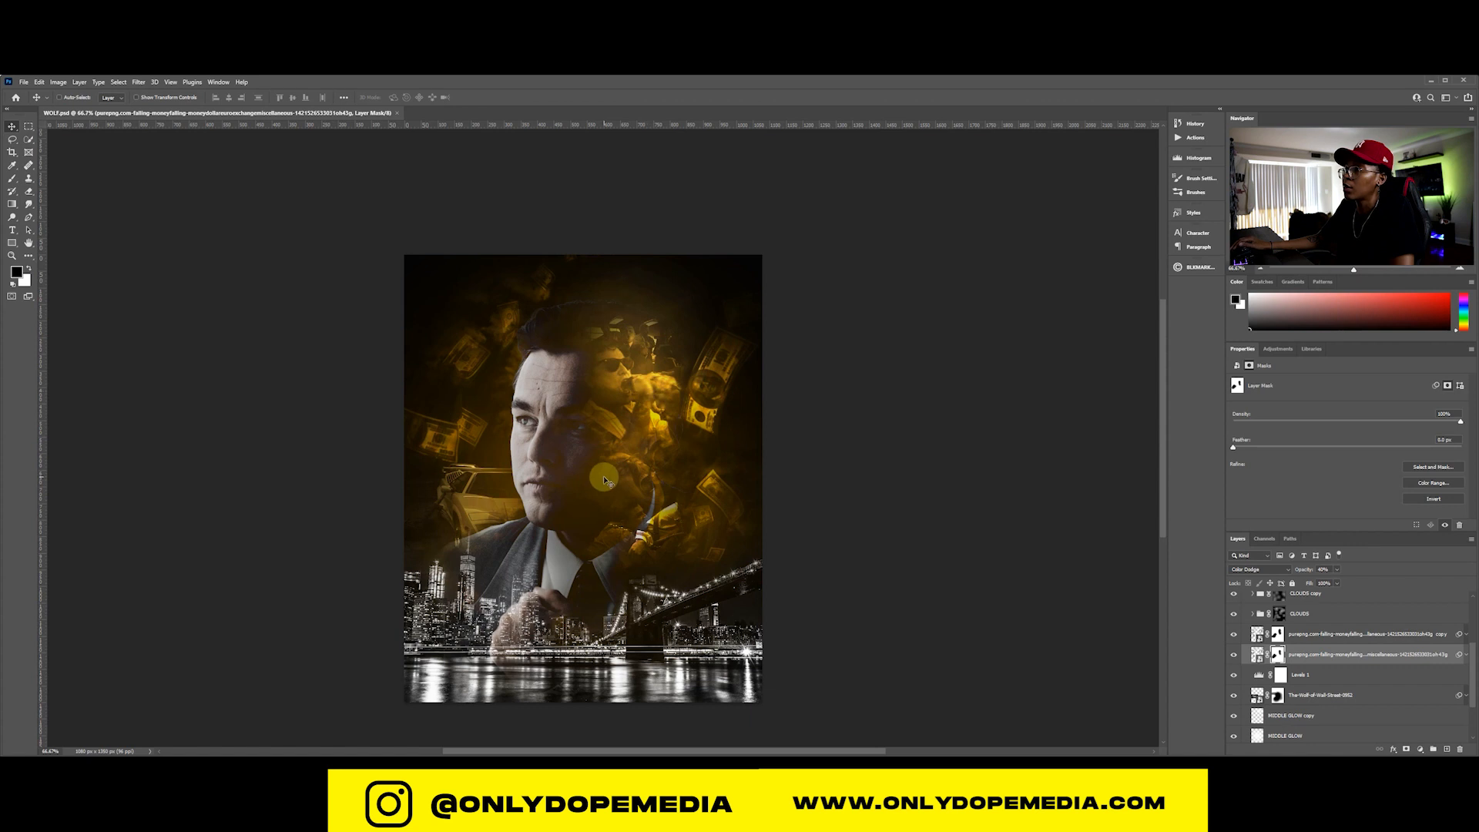
{"action": "scroll", "coordinate": [1276, 634], "scroll_direction": "up", "scroll_amount": 2}
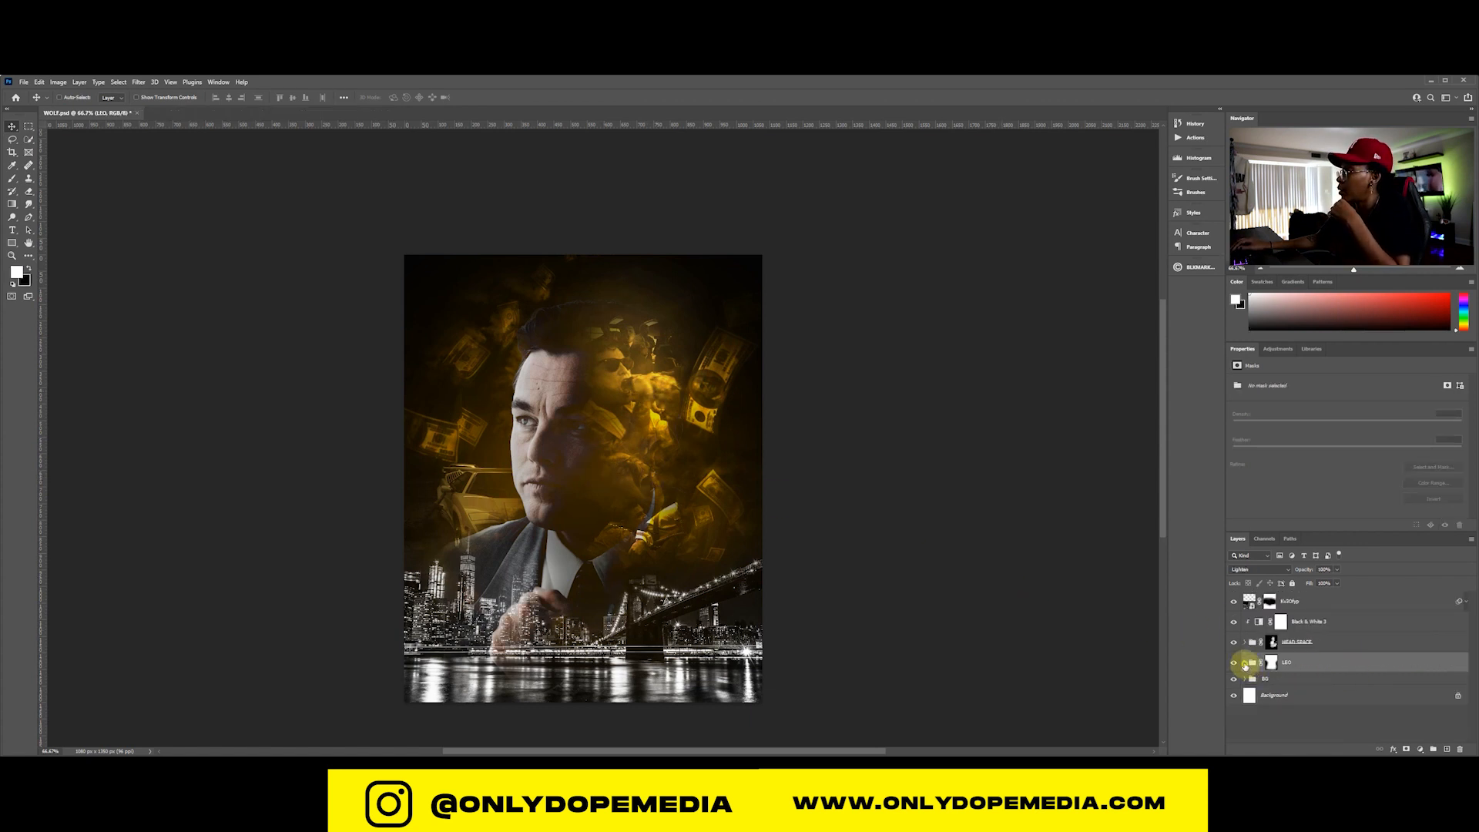
Add an Outer Glow in light yellow (ffe775) to the lower portrait copy layer in the LEO group
{"action": "left_click", "coordinate": [1244, 663]}
{"action": "scroll", "coordinate": [1341, 674], "scroll_direction": "down", "scroll_amount": 2}
{"action": "double_click", "coordinate": [1397, 700]}
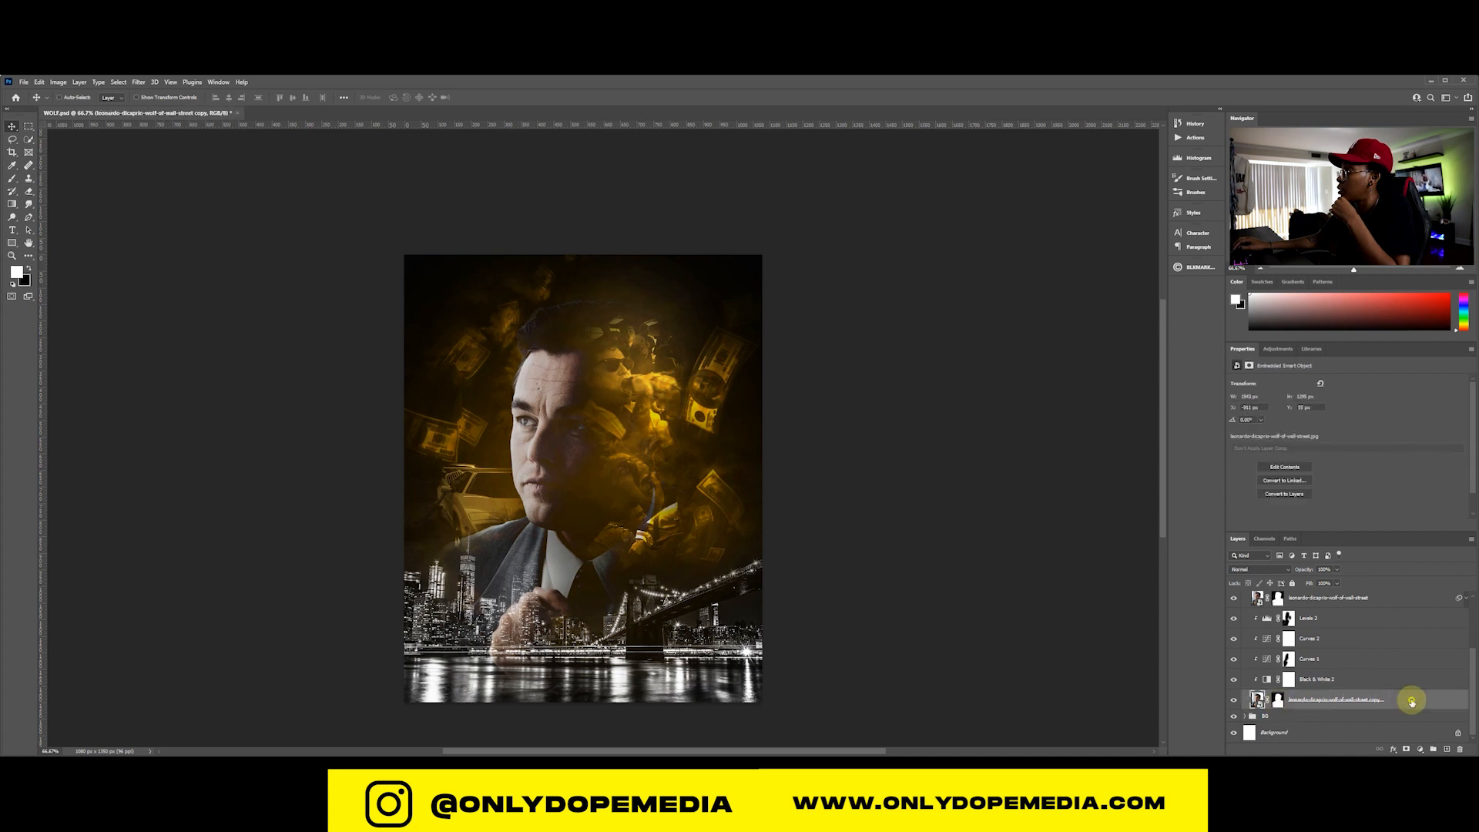
{"action": "left_click", "coordinate": [1053, 579]}
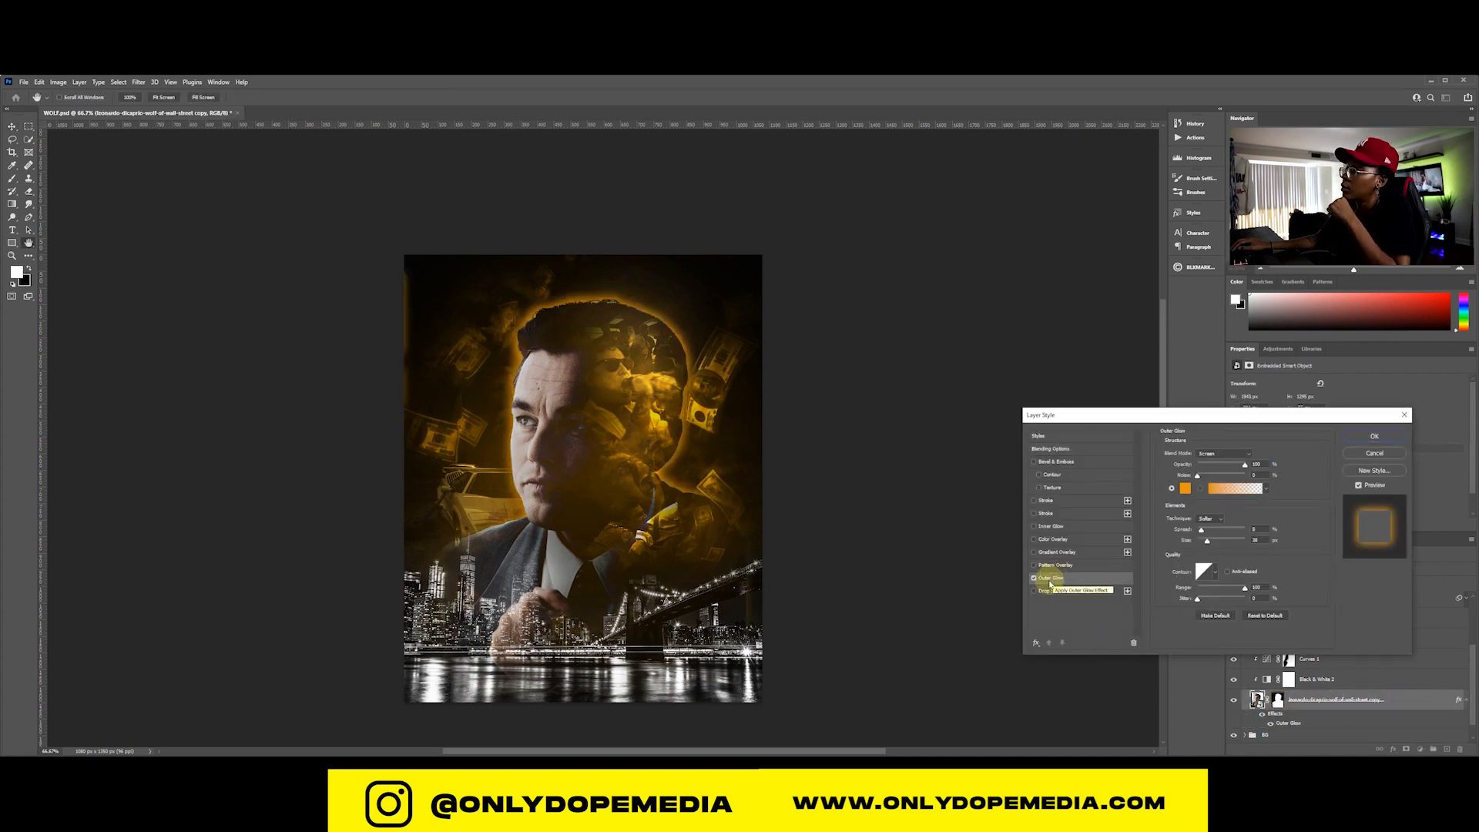
{"action": "left_click", "coordinate": [1185, 488]}
{"action": "left_click", "coordinate": [1020, 461]}
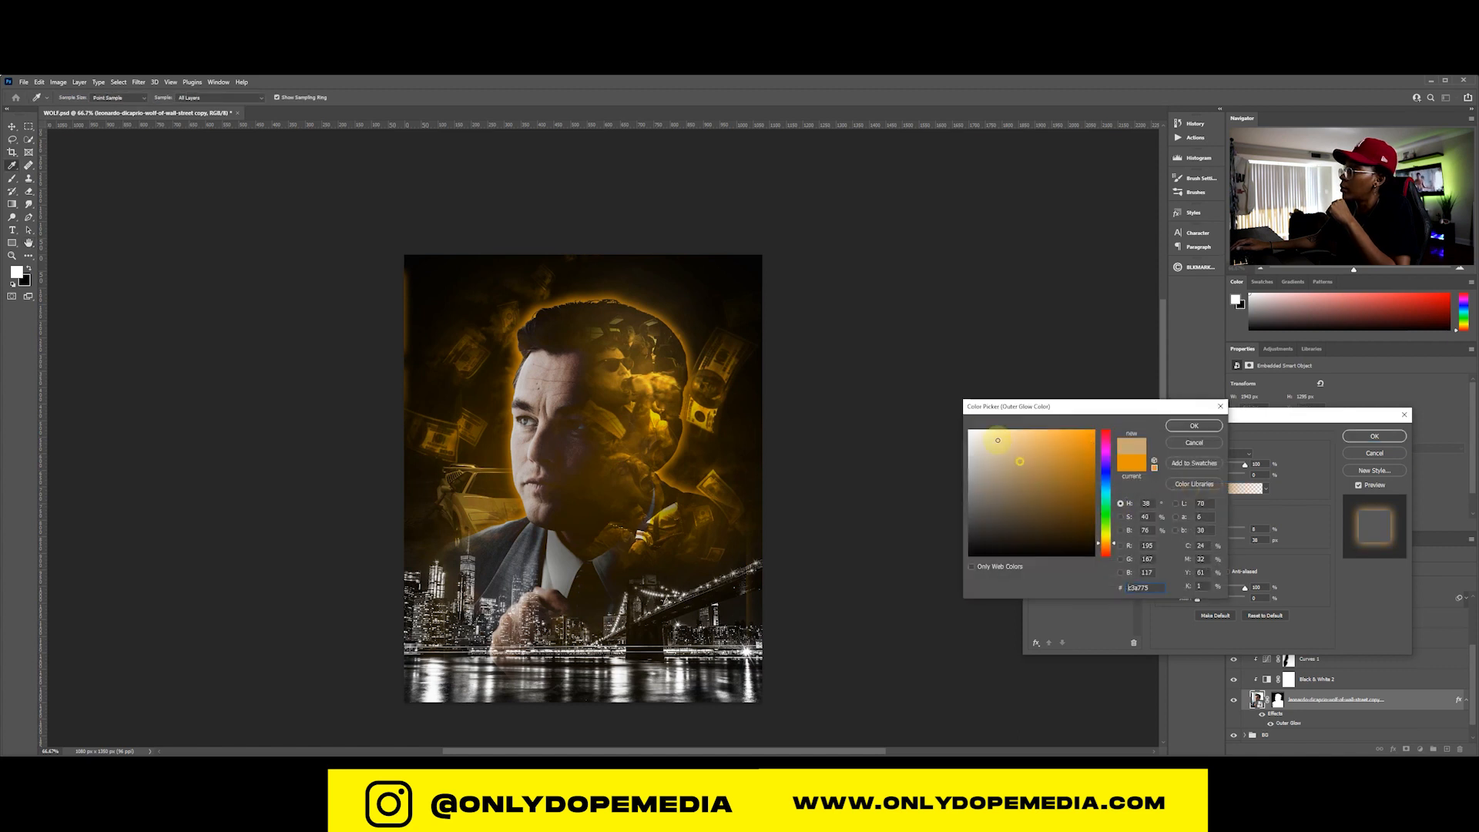
{"action": "left_click_drag", "start_coordinate": [998, 440], "coordinate": [948, 399]}
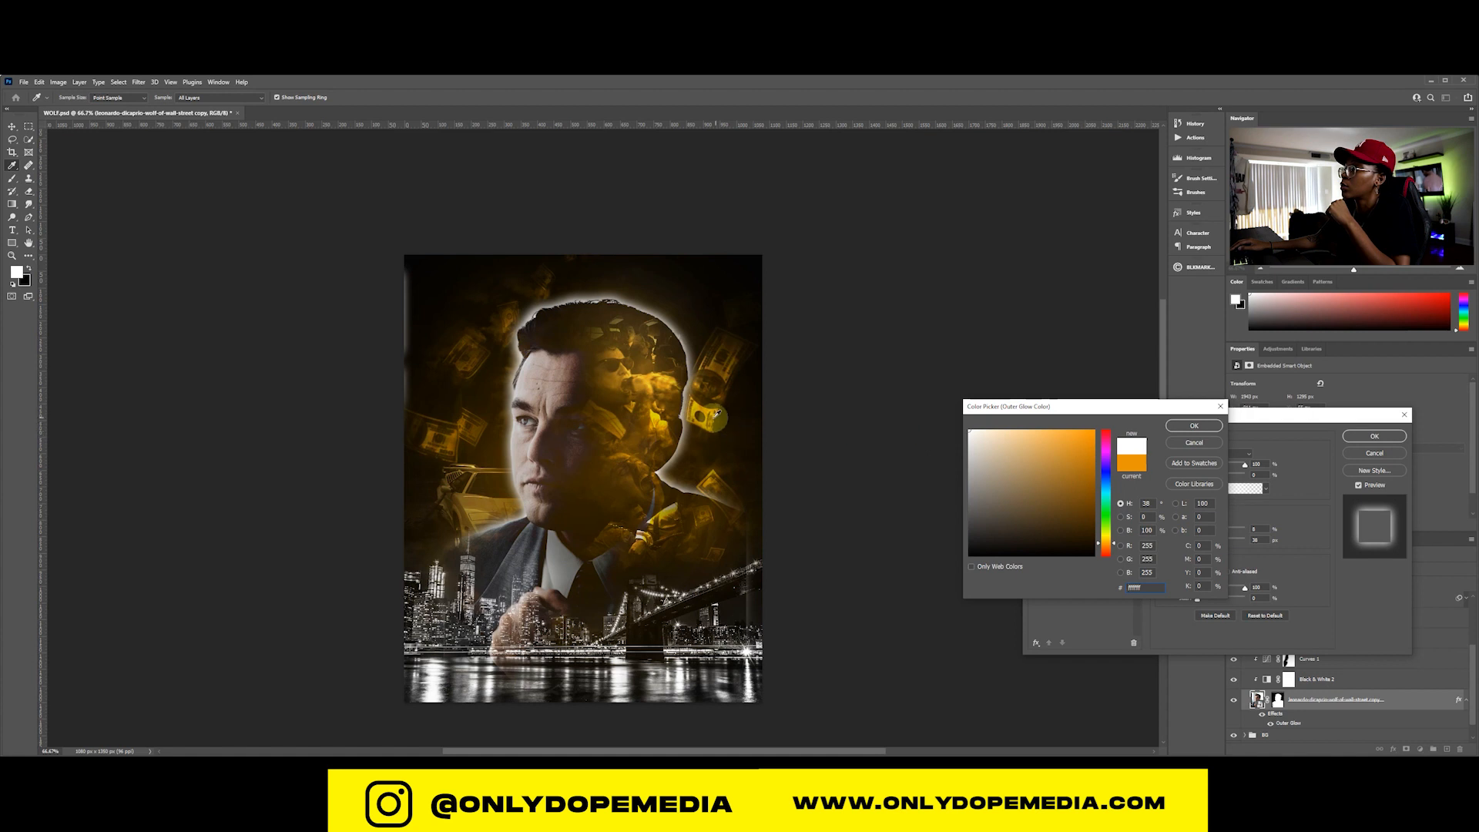
{"action": "left_click", "coordinate": [708, 419]}
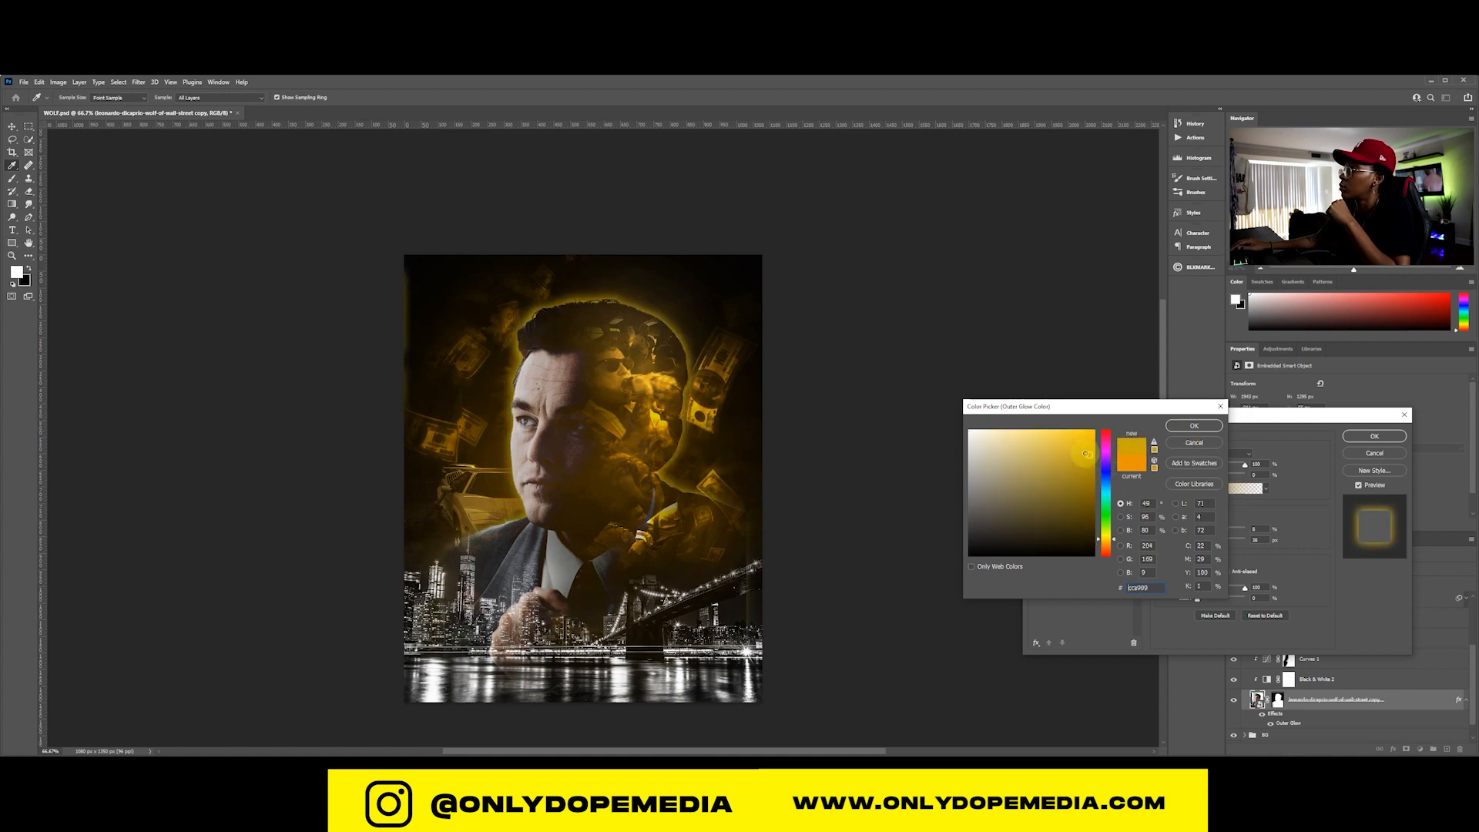
{"action": "left_click", "coordinate": [1037, 431]}
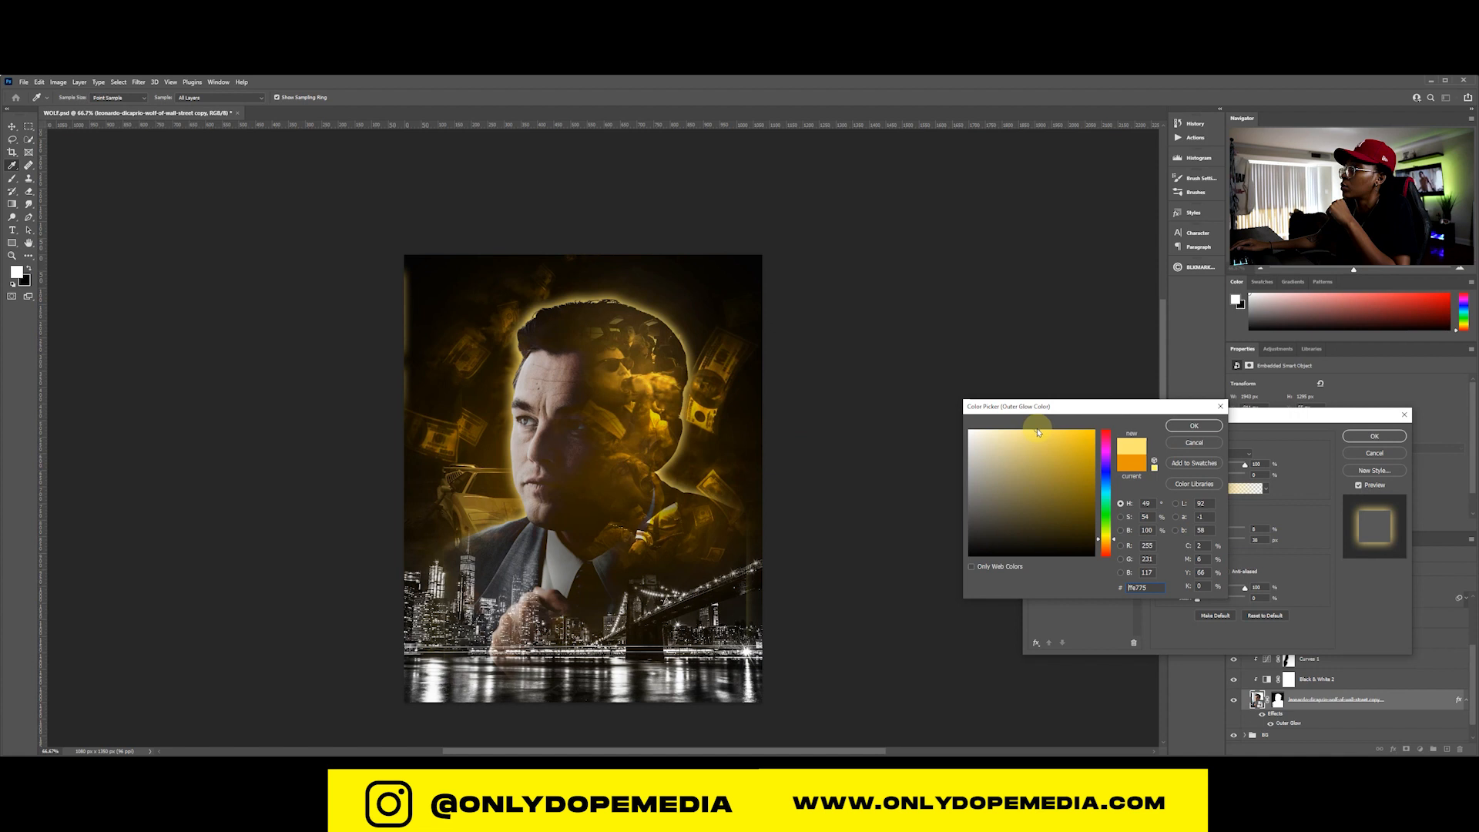
{"action": "left_click", "coordinate": [1194, 426]}
Enlarge the portrait copy's outer glow and lower its opacity to under 20%
{"action": "left_click_drag", "start_coordinate": [1206, 547], "coordinate": [1215, 542]}
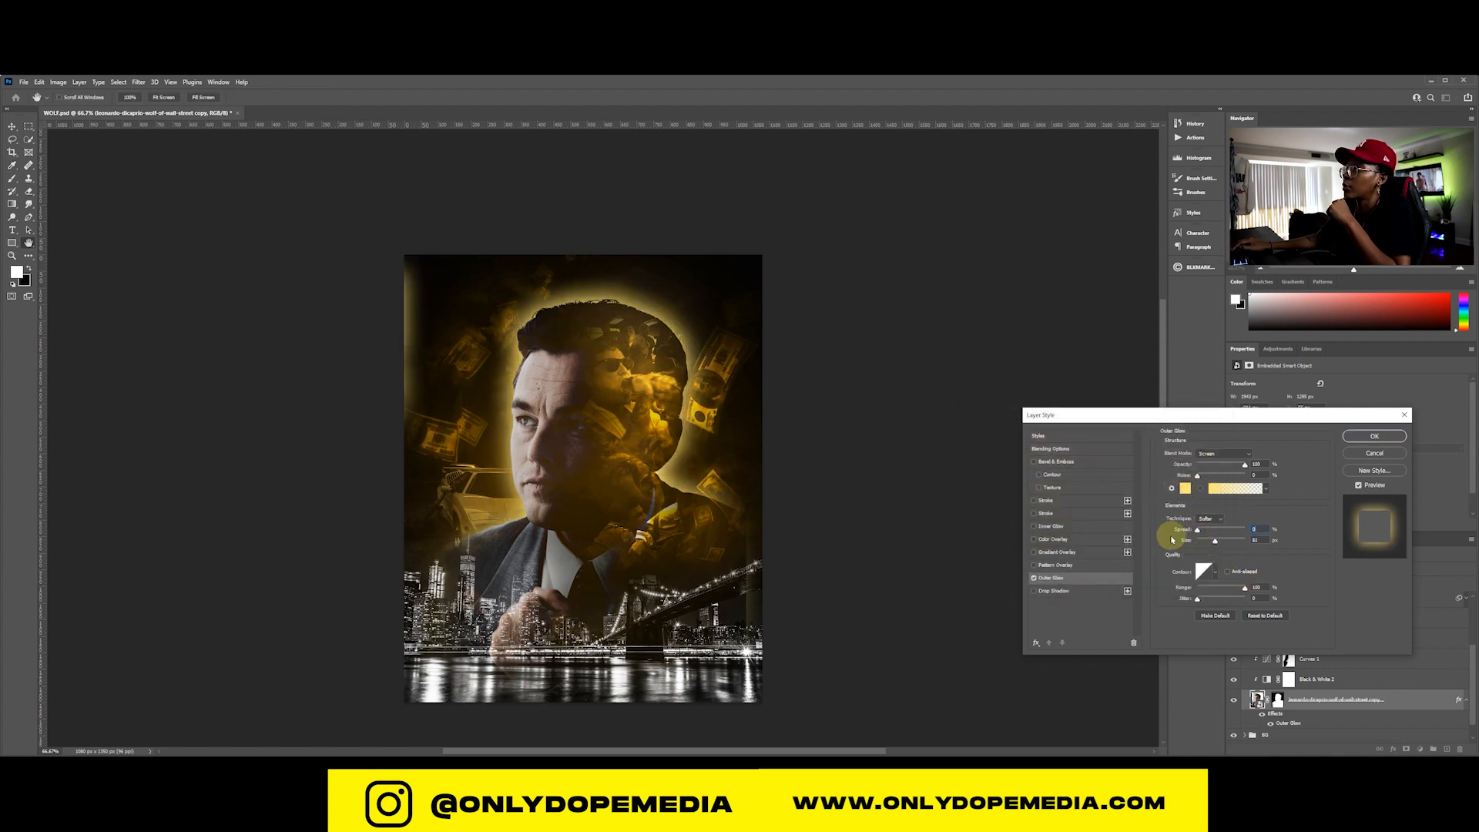
{"action": "left_click_drag", "start_coordinate": [1243, 466], "coordinate": [1200, 472]}
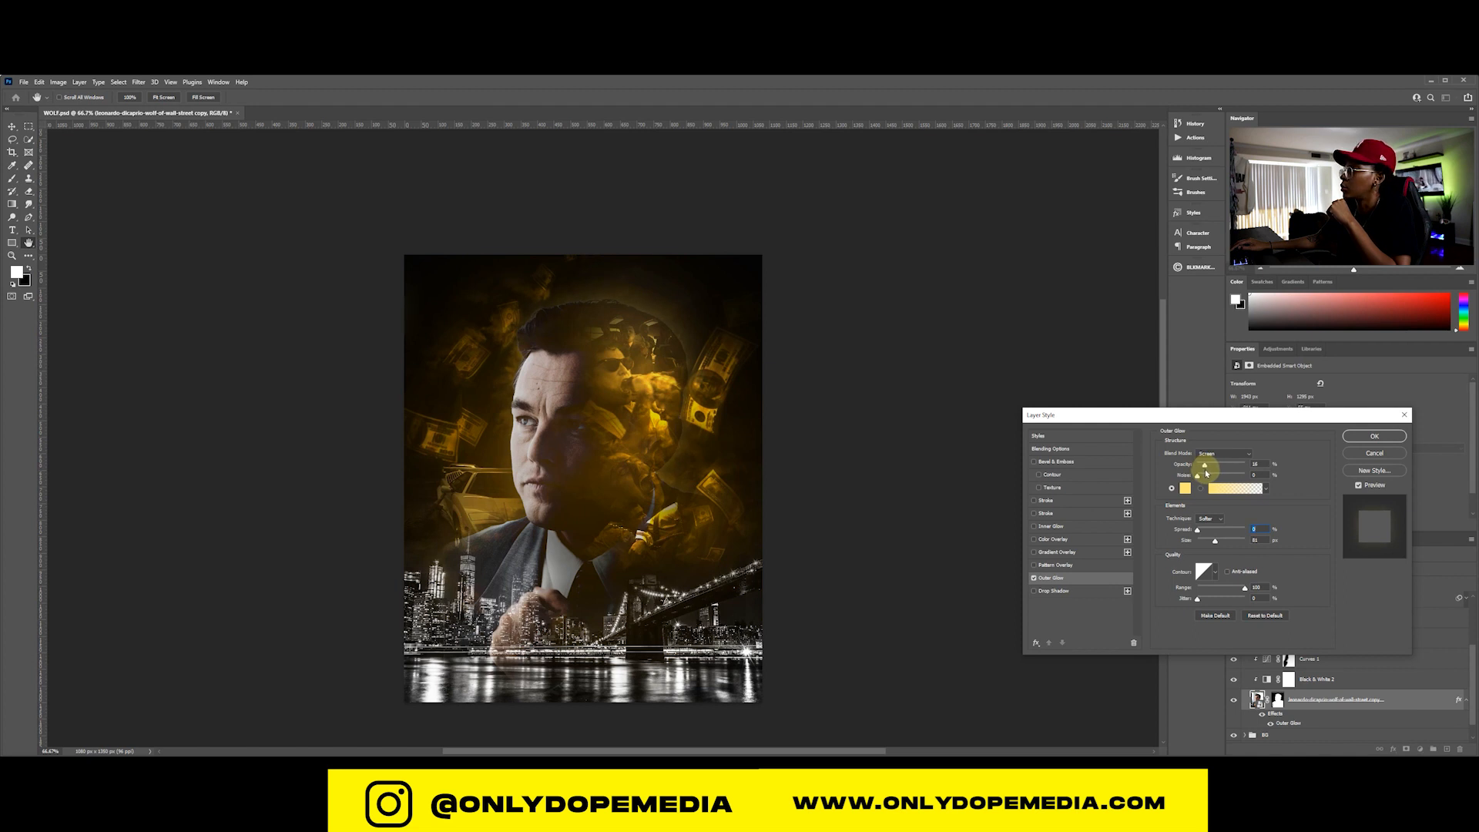
{"action": "left_click_drag", "start_coordinate": [1205, 473], "coordinate": [1205, 473]}
Add an Inner Glow to the portrait copy, using a gold color sampled from the falling bill beside the head
{"action": "left_click", "coordinate": [1051, 530]}
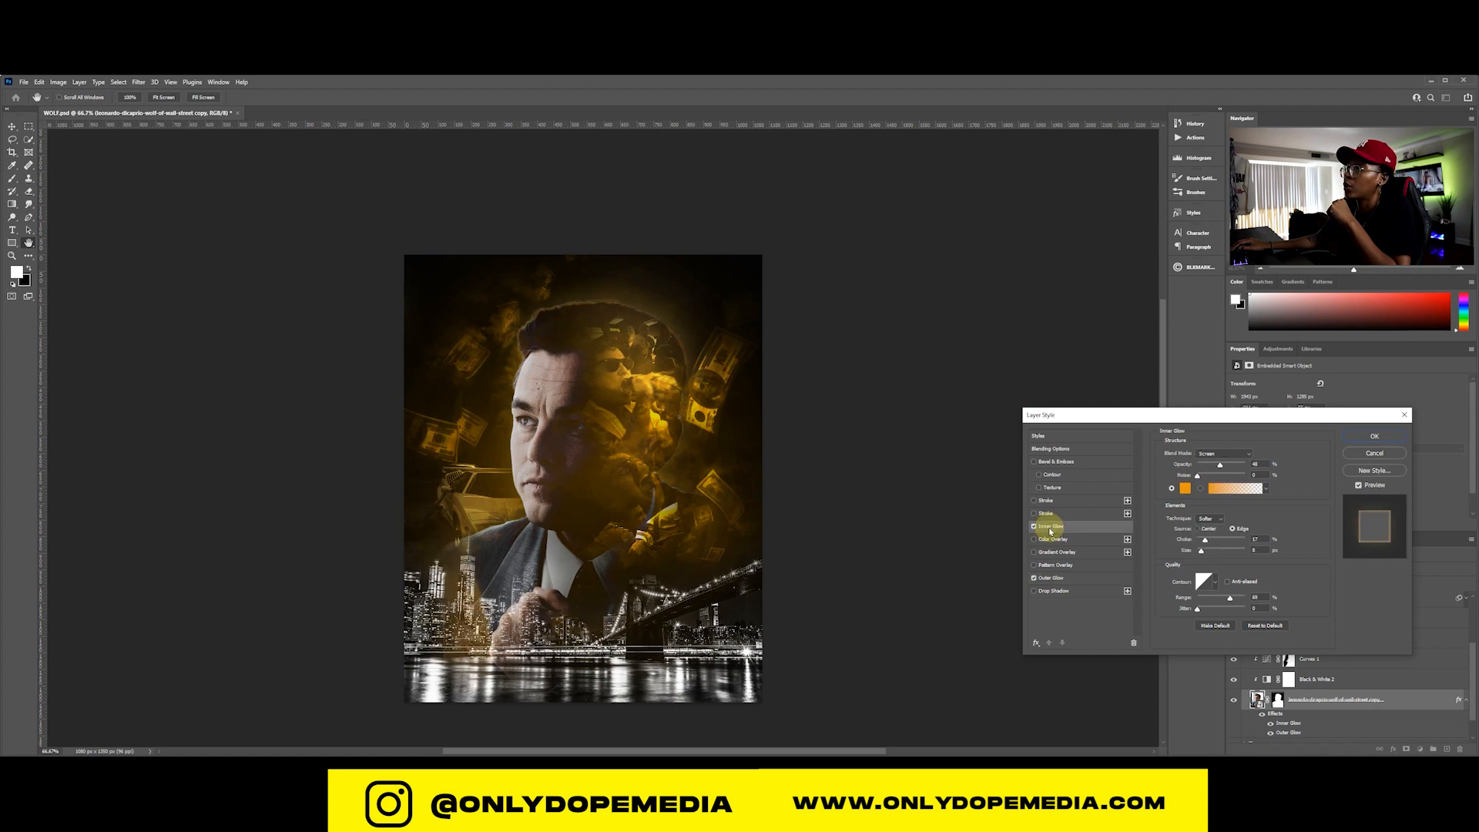
{"action": "left_click", "coordinate": [1185, 490]}
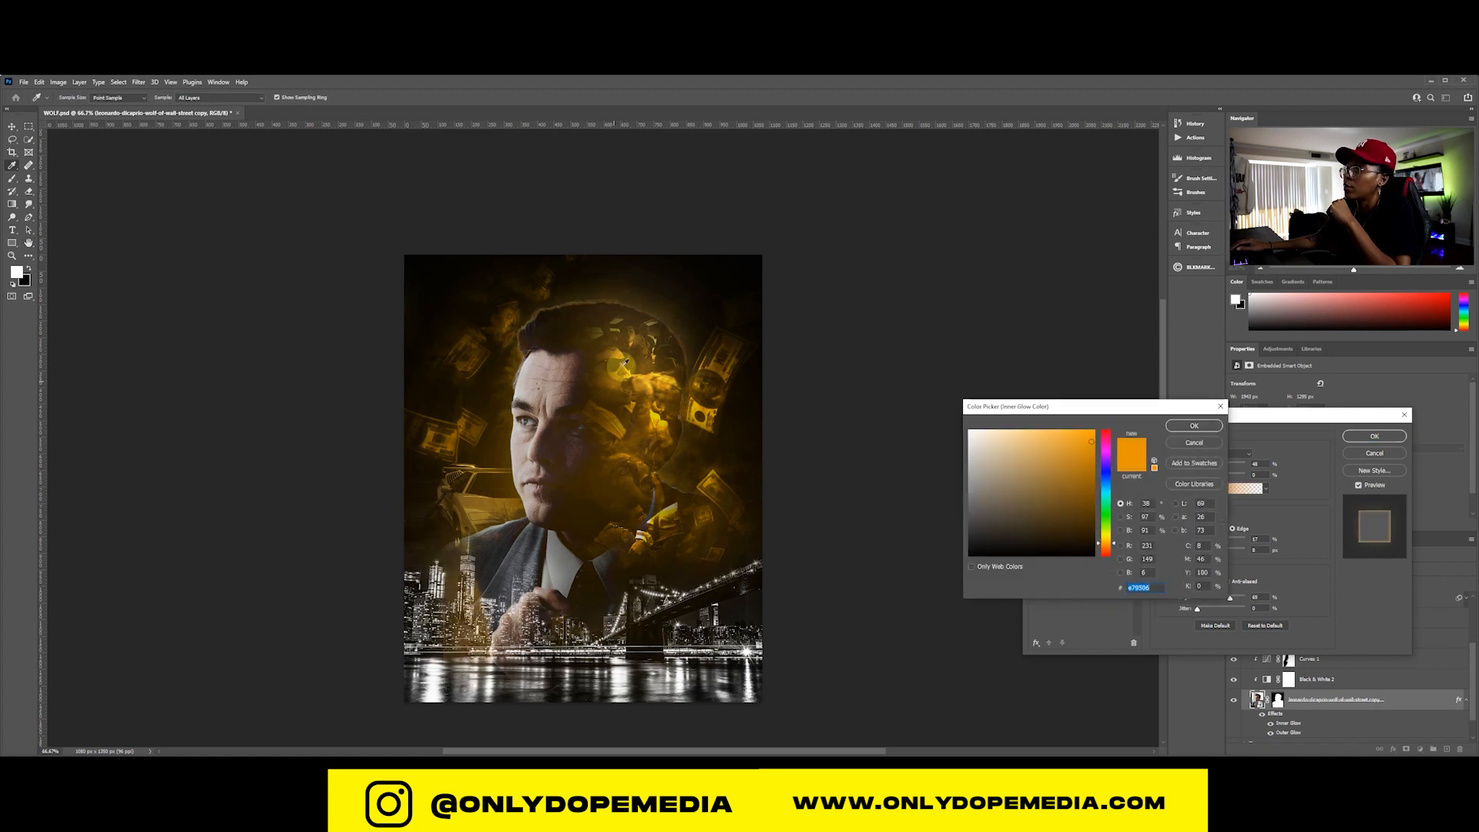
{"action": "left_click", "coordinate": [701, 402]}
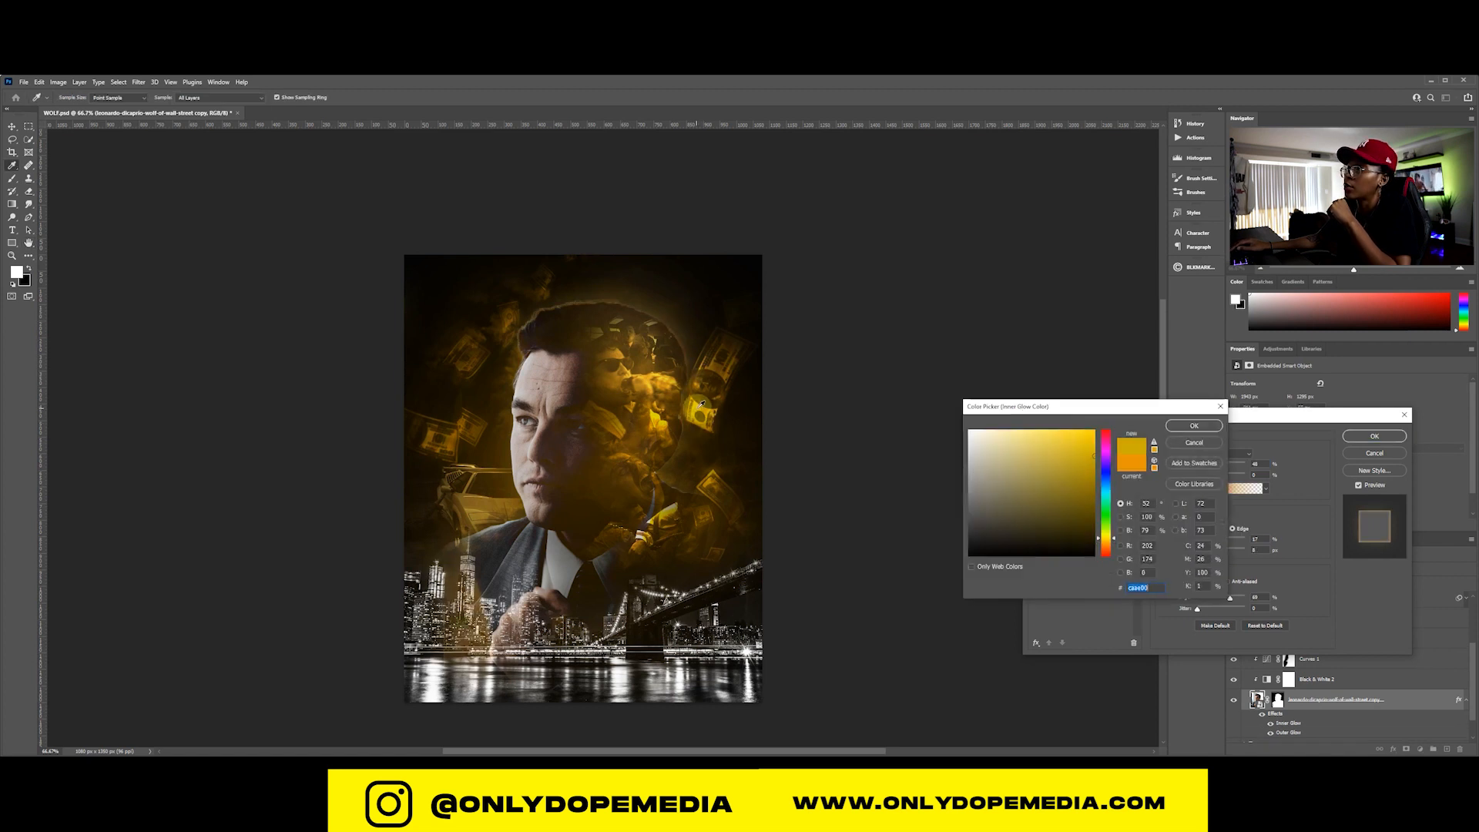
{"action": "left_click", "coordinate": [1195, 426]}
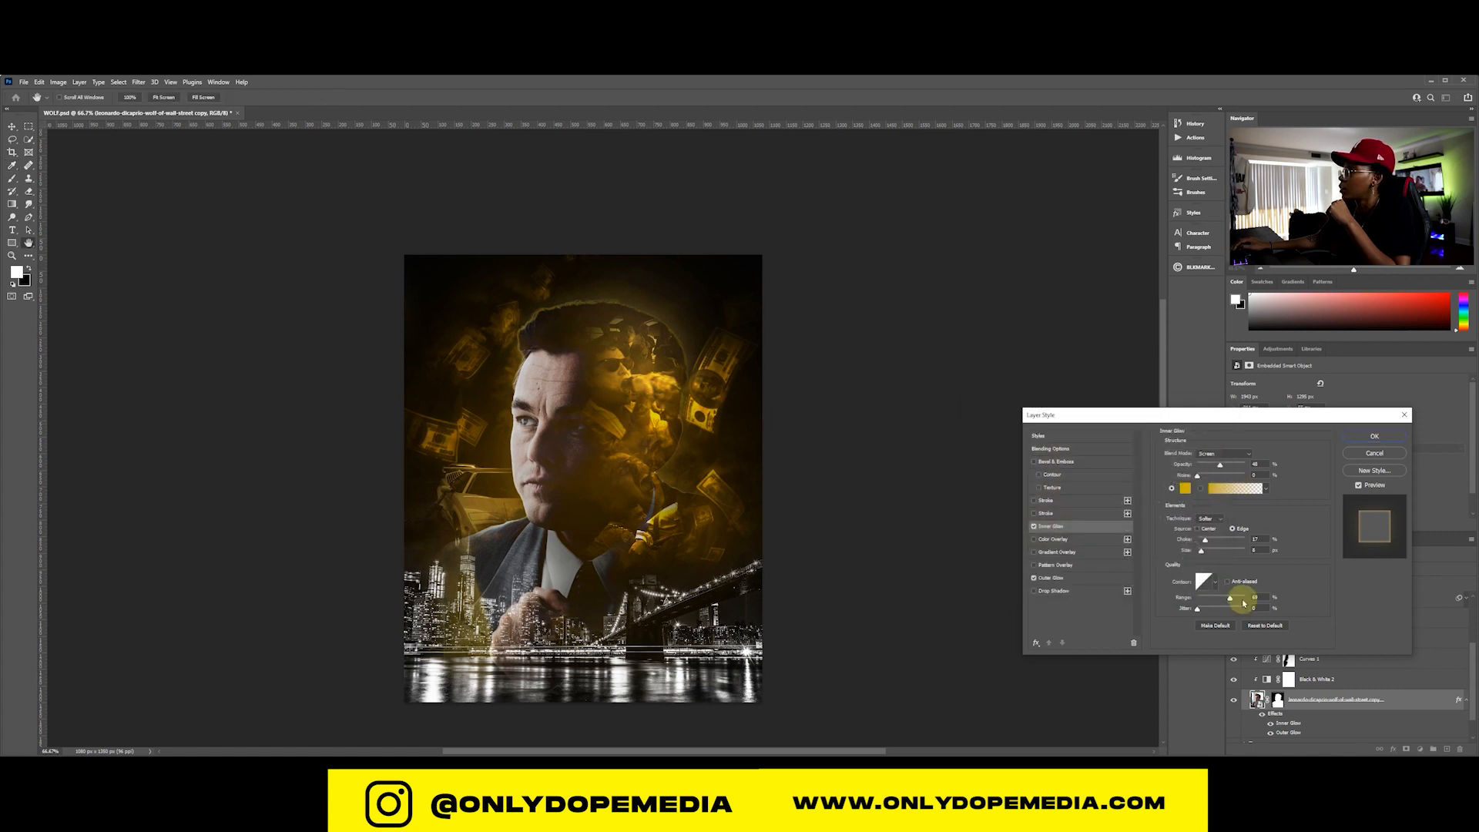
Set the inner glow's range to 100%, its size to about 70 px and its choke to about 28%
{"action": "left_click_drag", "start_coordinate": [1237, 600], "coordinate": [1291, 594]}
{"action": "left_click_drag", "start_coordinate": [1198, 548], "coordinate": [1219, 553]}
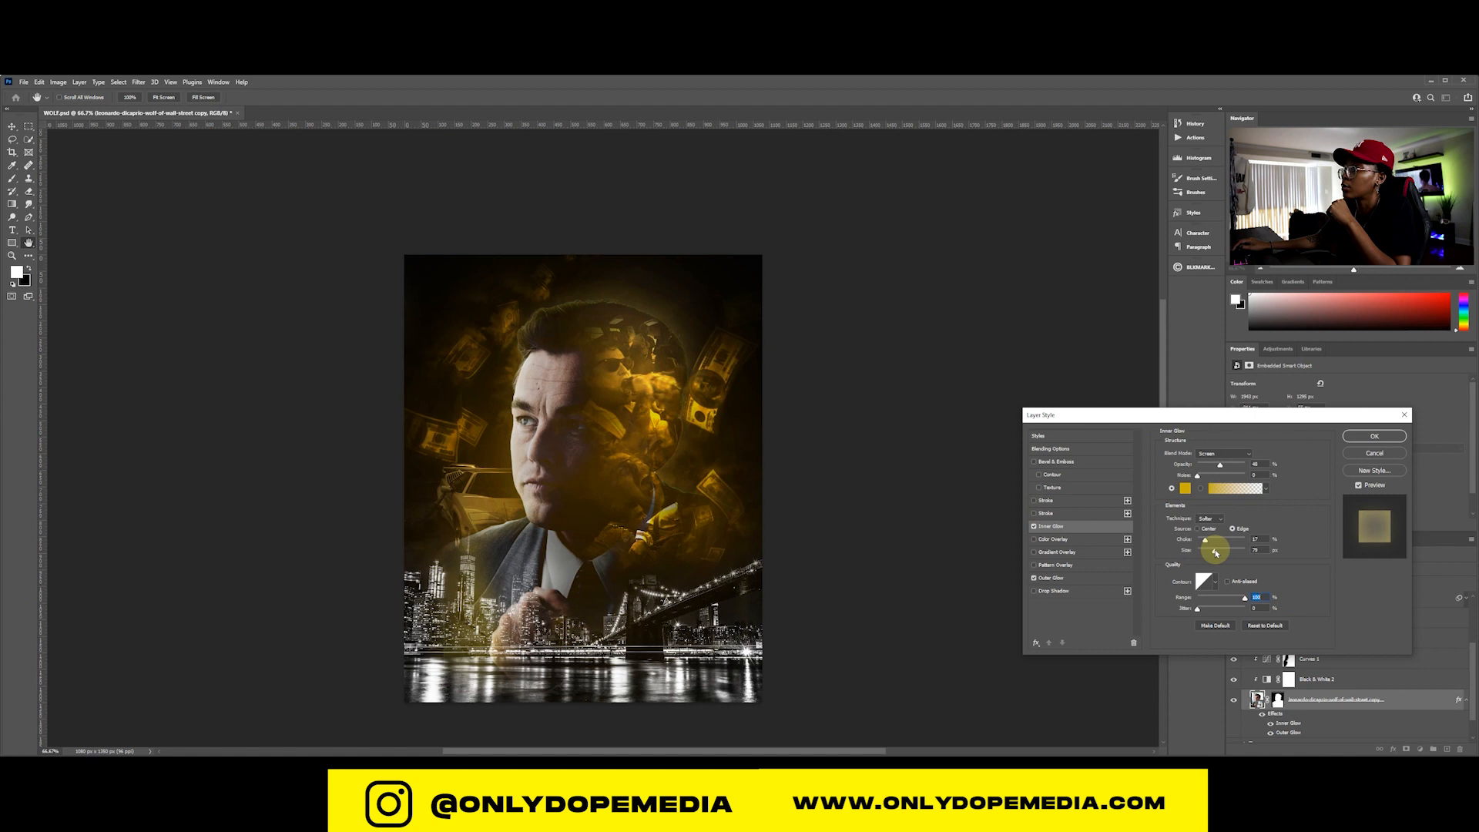
{"action": "left_click_drag", "start_coordinate": [1207, 544], "coordinate": [1203, 544]}
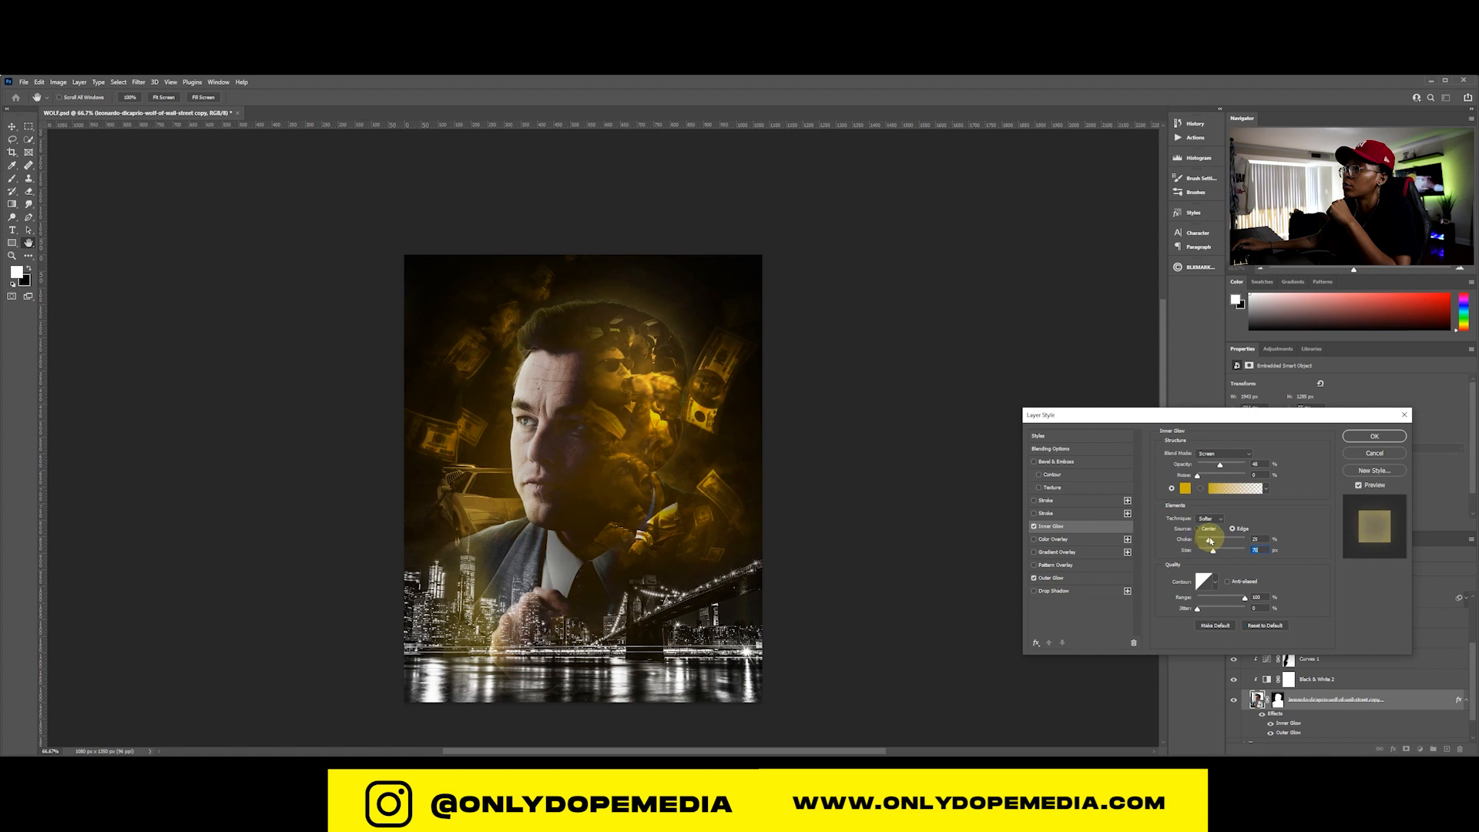
{"action": "left_click_drag", "start_coordinate": [1209, 541], "coordinate": [1217, 539]}
{"action": "left_click_drag", "start_coordinate": [1220, 540], "coordinate": [1226, 540]}
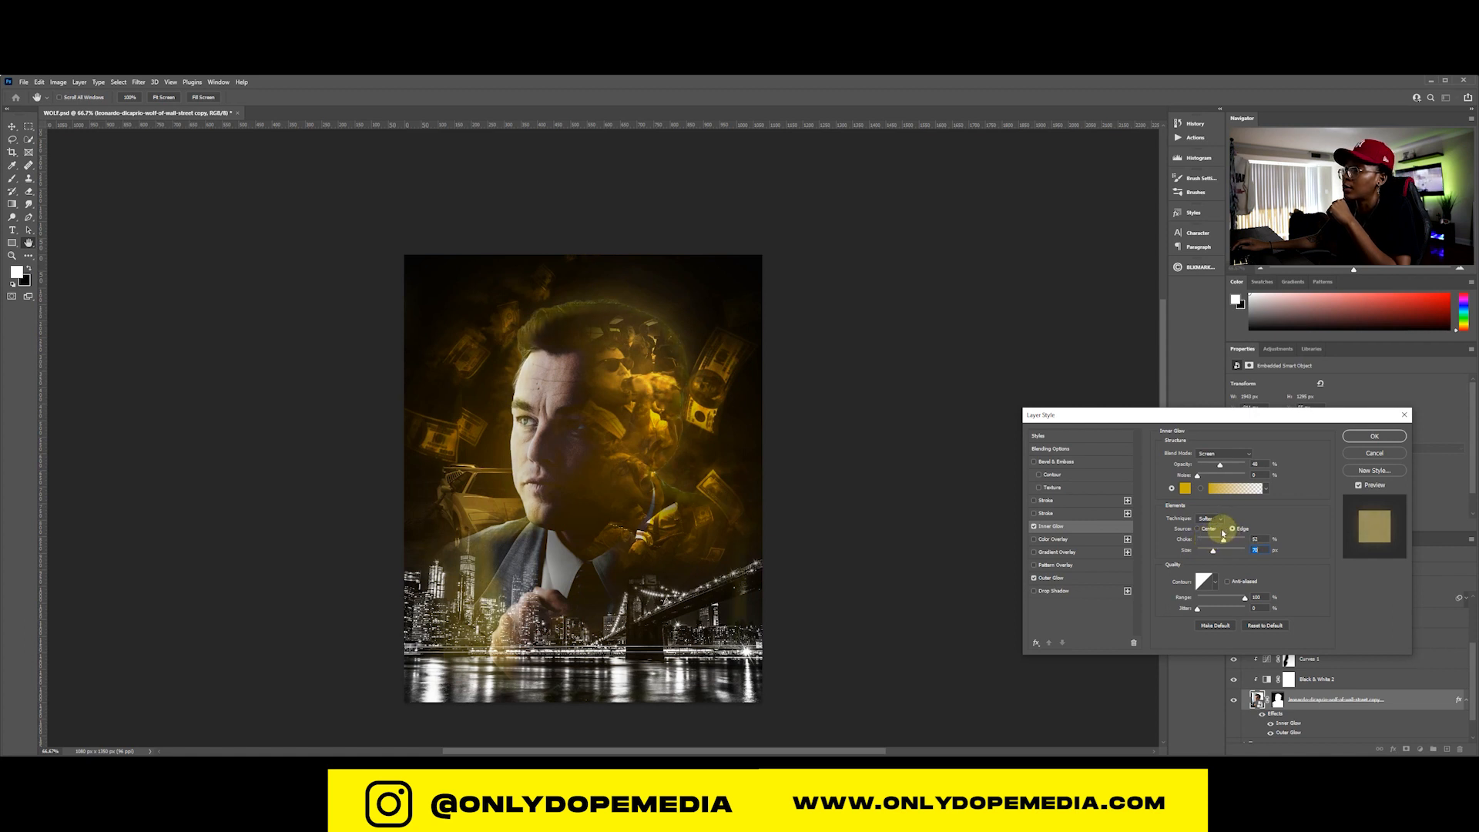
{"action": "left_click", "coordinate": [1222, 539]}
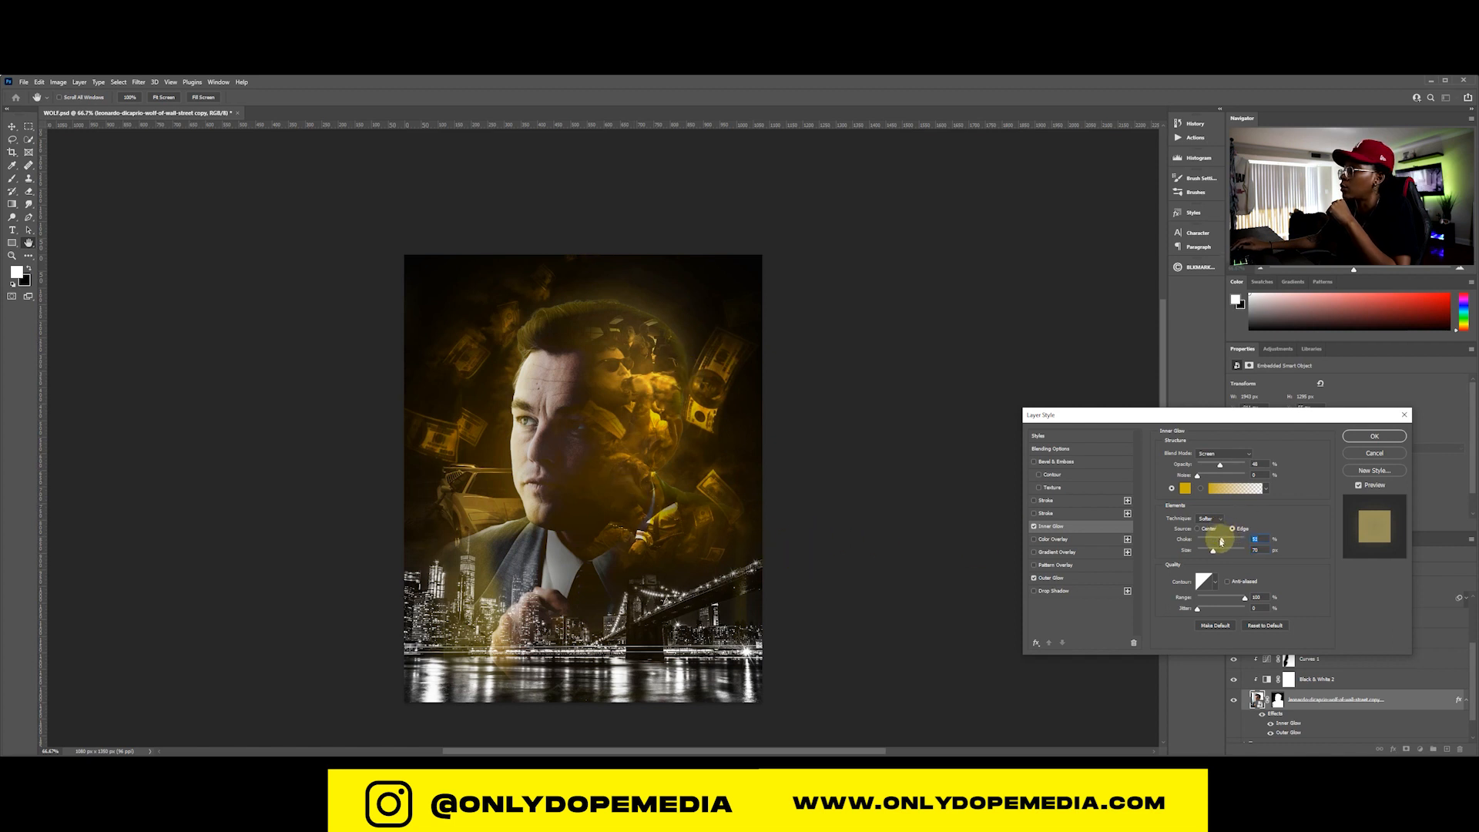
{"action": "left_click_drag", "start_coordinate": [1217, 542], "coordinate": [1207, 543]}
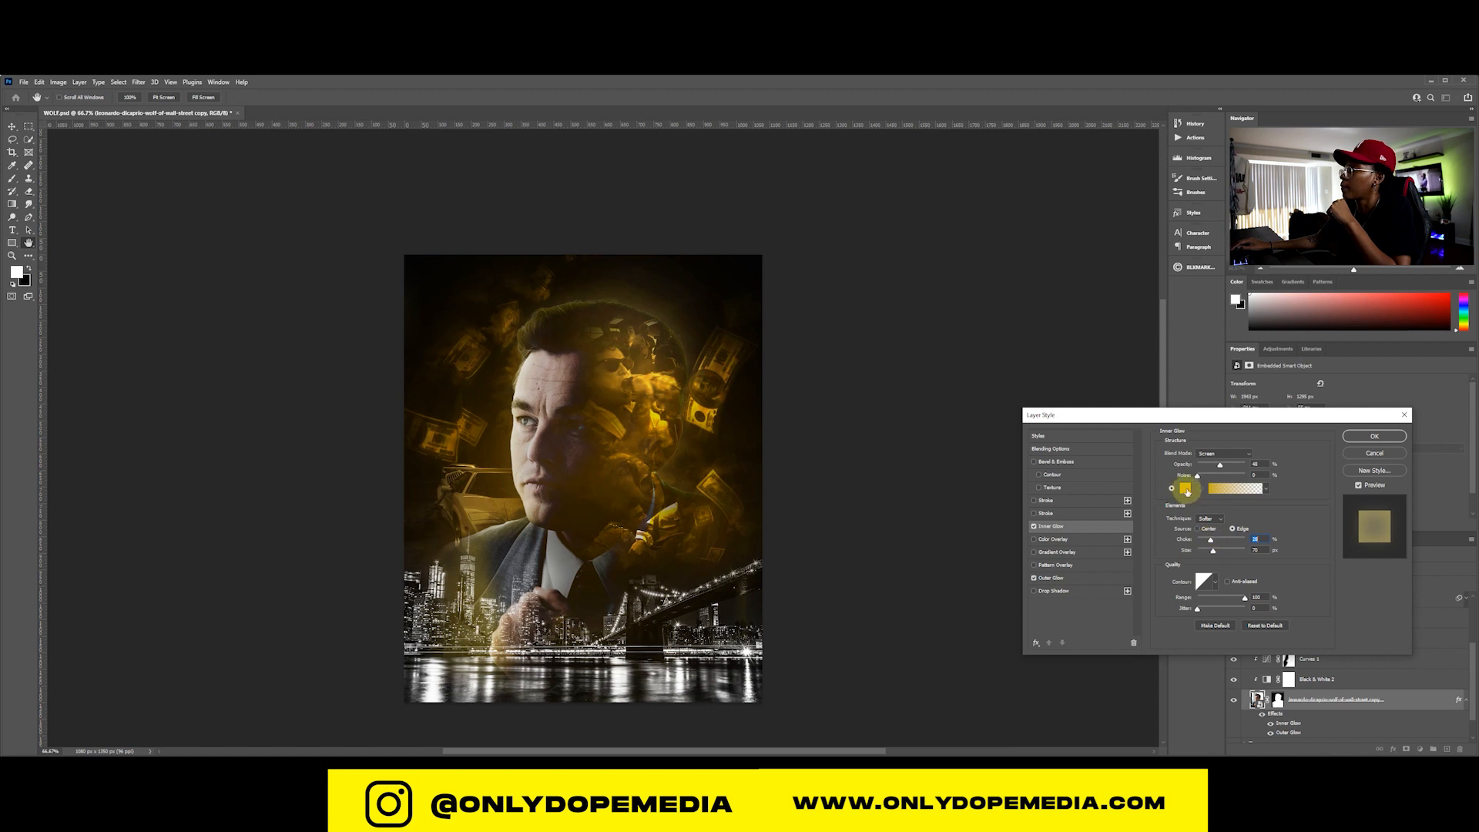
Change the inner glow color to a warmer gold (ebb100), apply the layer style and collapse the layer's effects list
{"action": "left_click", "coordinate": [1187, 488]}
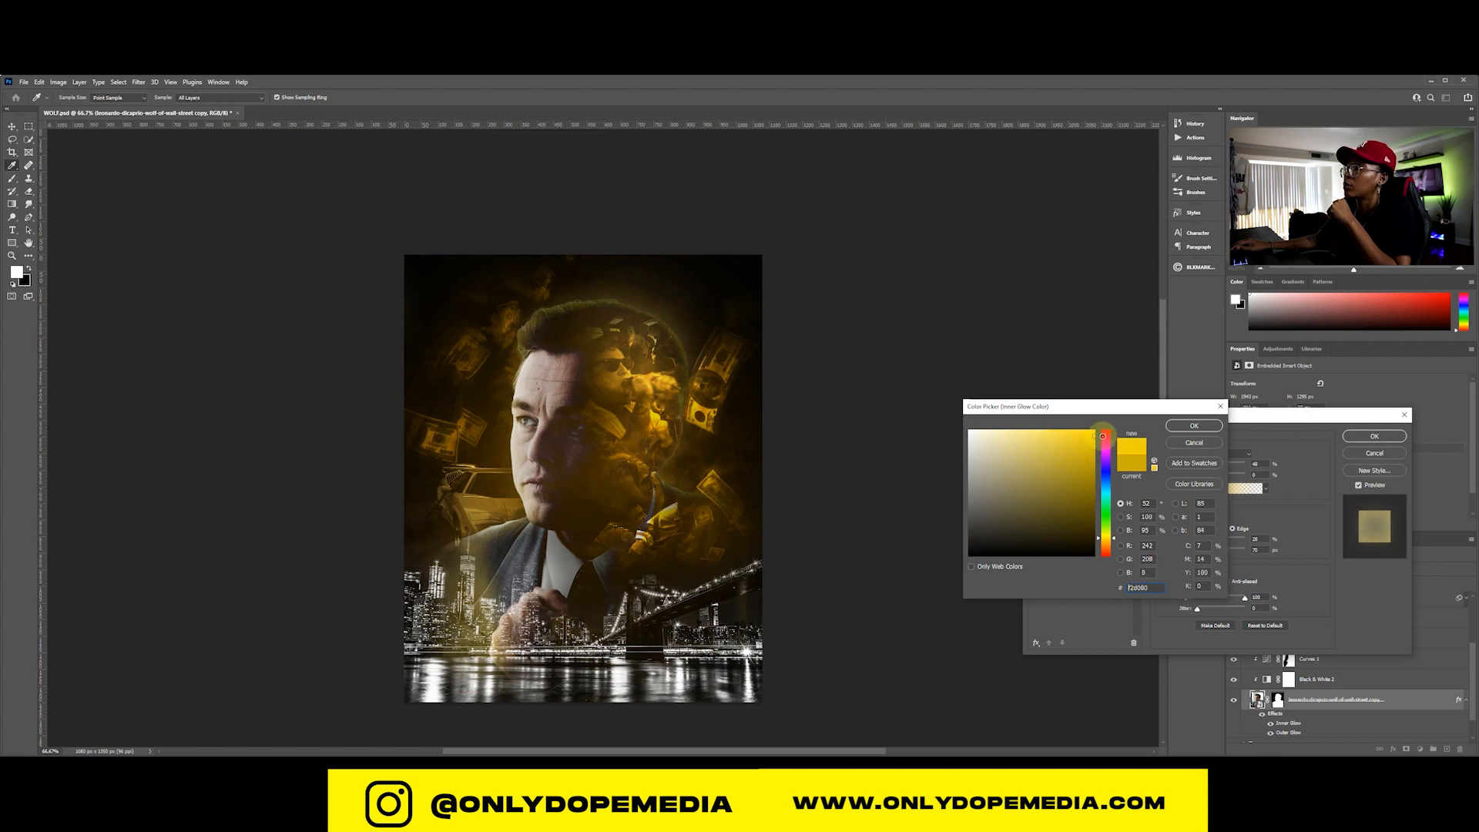
{"action": "left_click_drag", "start_coordinate": [1103, 440], "coordinate": [1104, 442]}
{"action": "left_click_drag", "start_coordinate": [1114, 540], "coordinate": [1115, 544]}
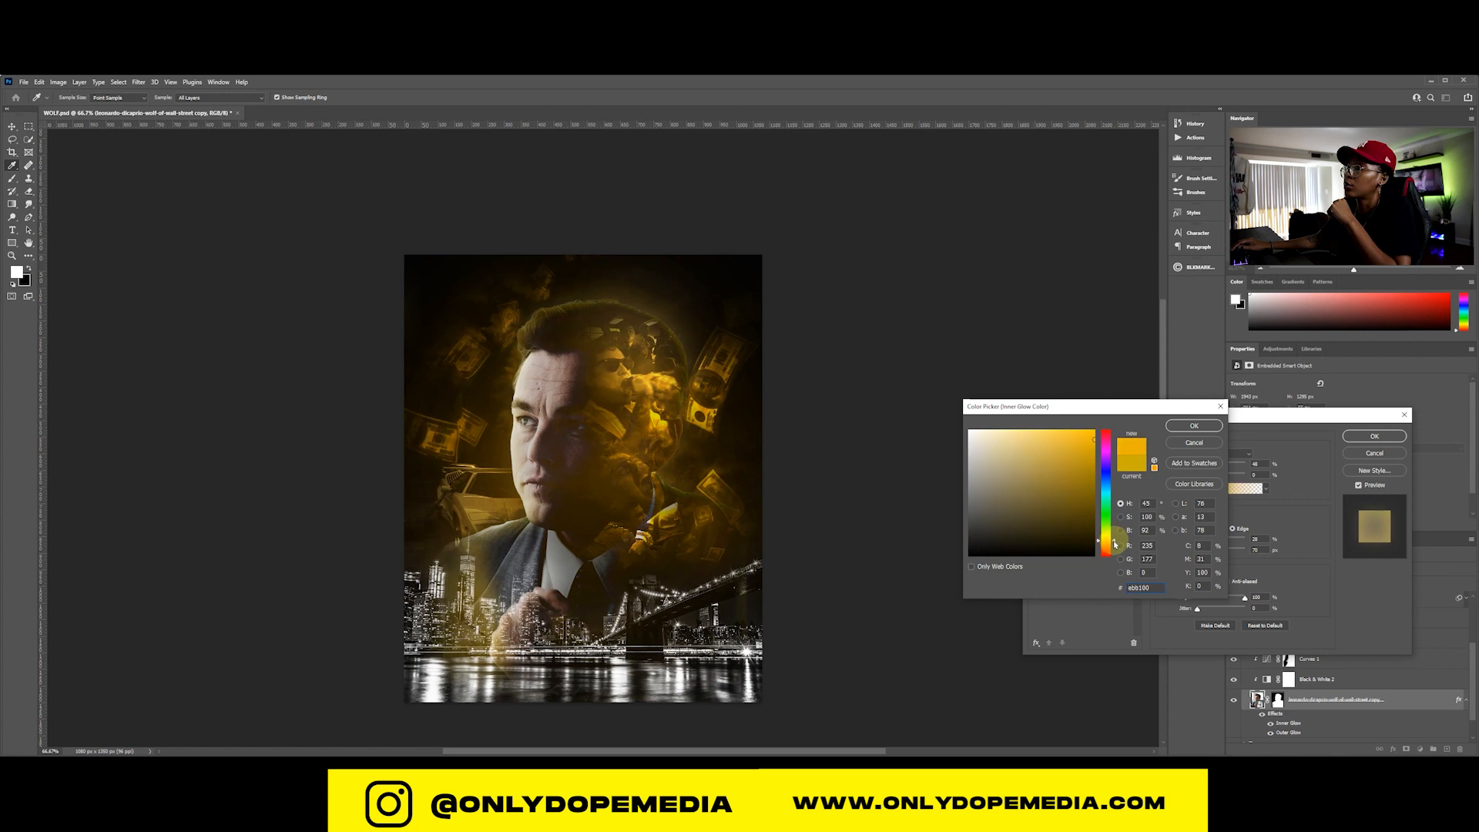
{"action": "left_click", "coordinate": [1194, 425]}
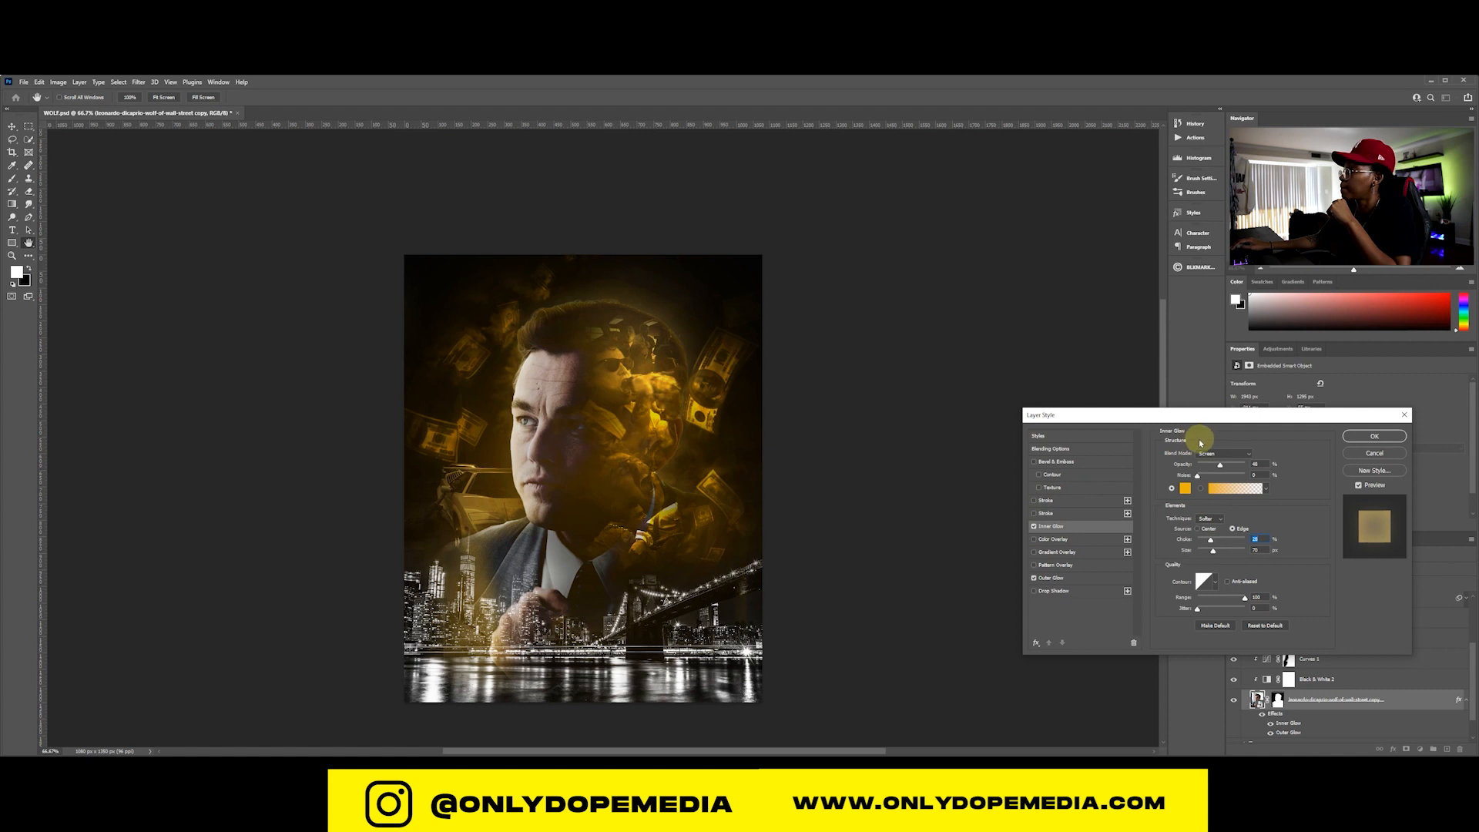
{"action": "left_click", "coordinate": [1366, 438]}
{"action": "left_click", "coordinate": [1466, 703]}
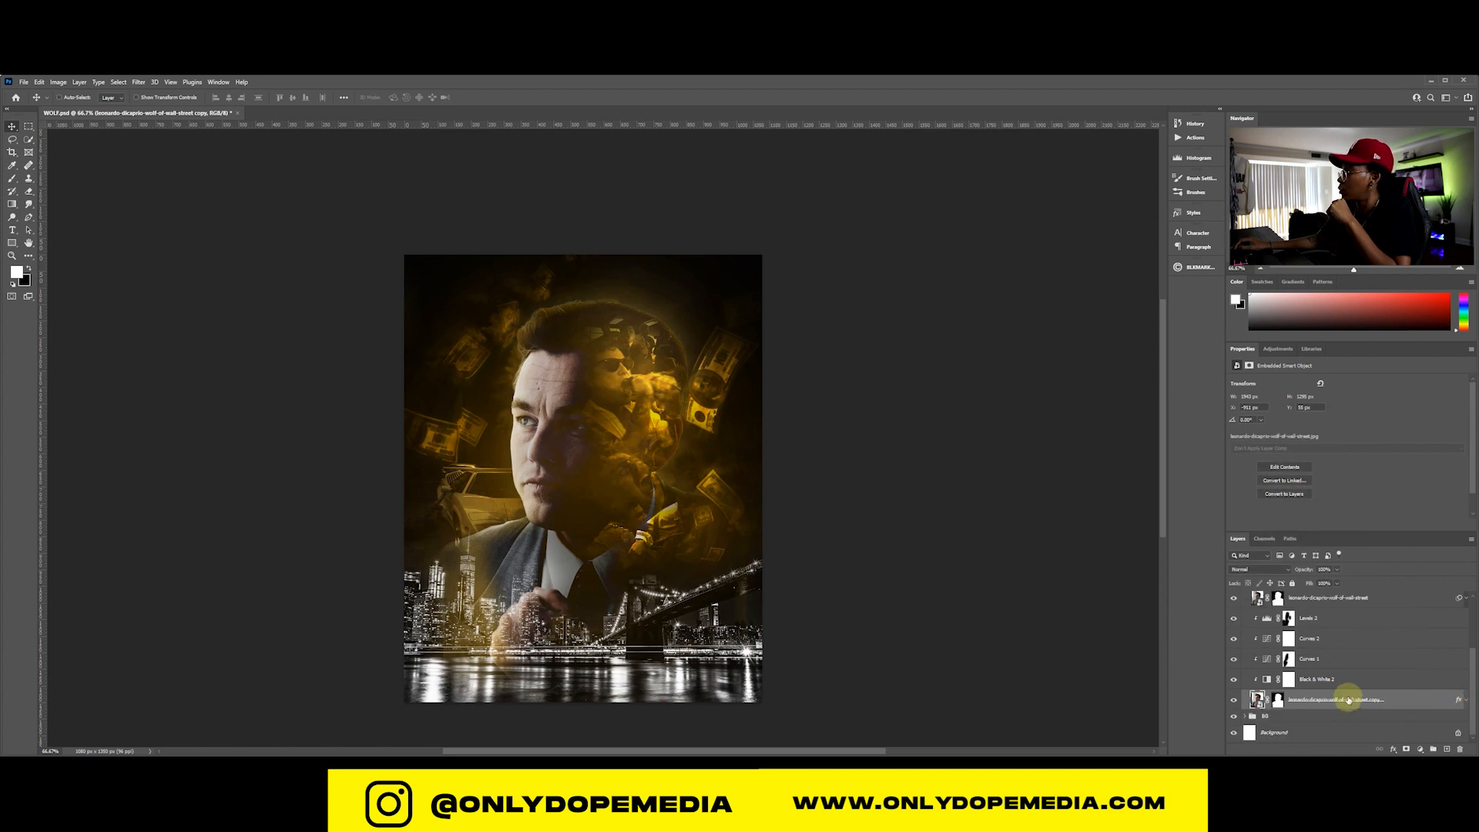
Try painting black on the portrait copy's mask over the lower skyline and water, and undo the strokes
{"action": "left_click", "coordinate": [1279, 699]}
{"action": "key", "text": "b"}
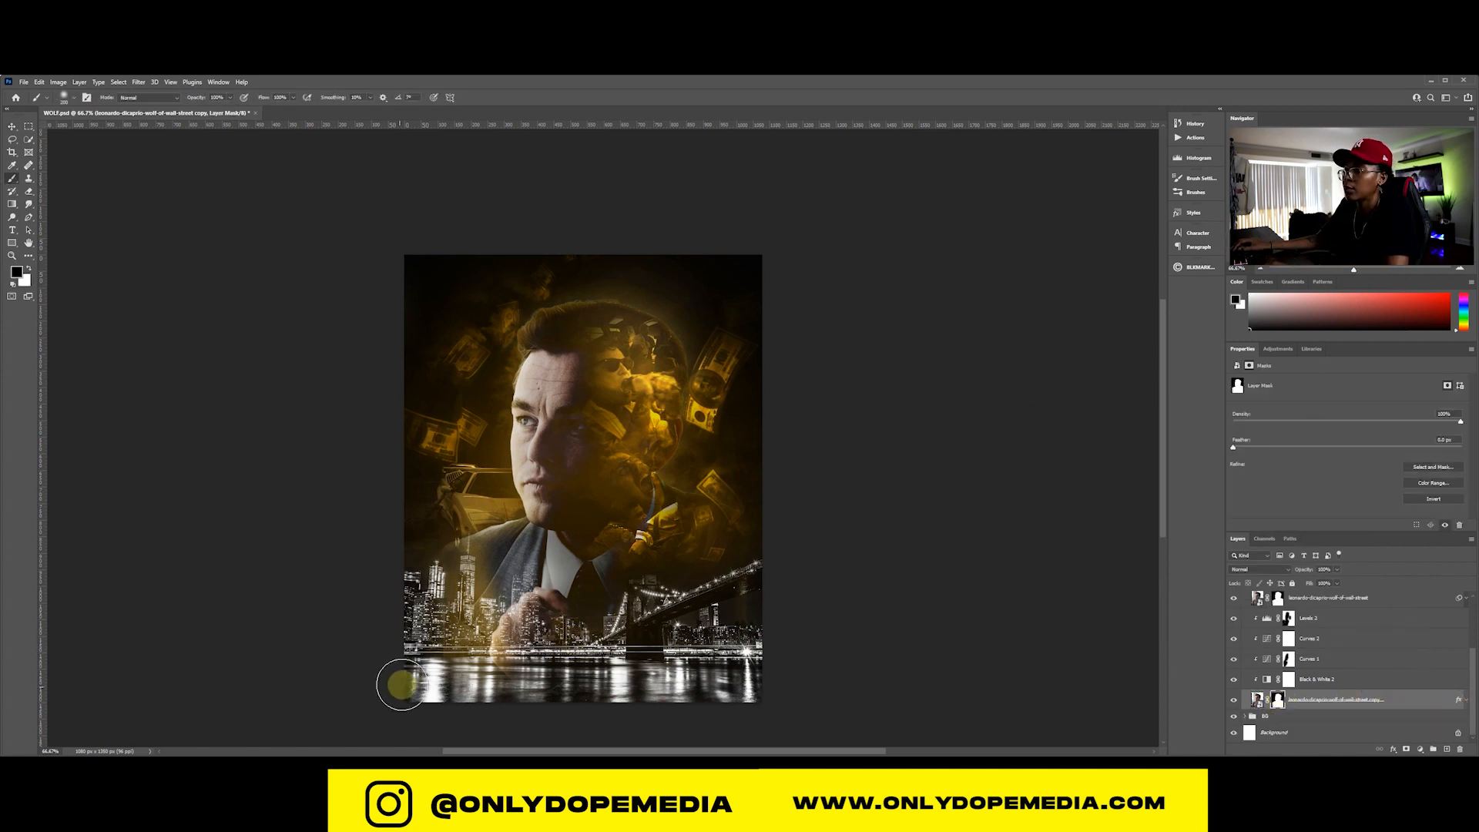
{"action": "mouse_move", "coordinate": [470, 646]}
{"action": "left_mouse_down"}
{"action": "mouse_move", "coordinate": [453, 679]}
{"action": "mouse_move", "coordinate": [466, 694]}
{"action": "mouse_move", "coordinate": [588, 697]}
{"action": "left_mouse_up"}
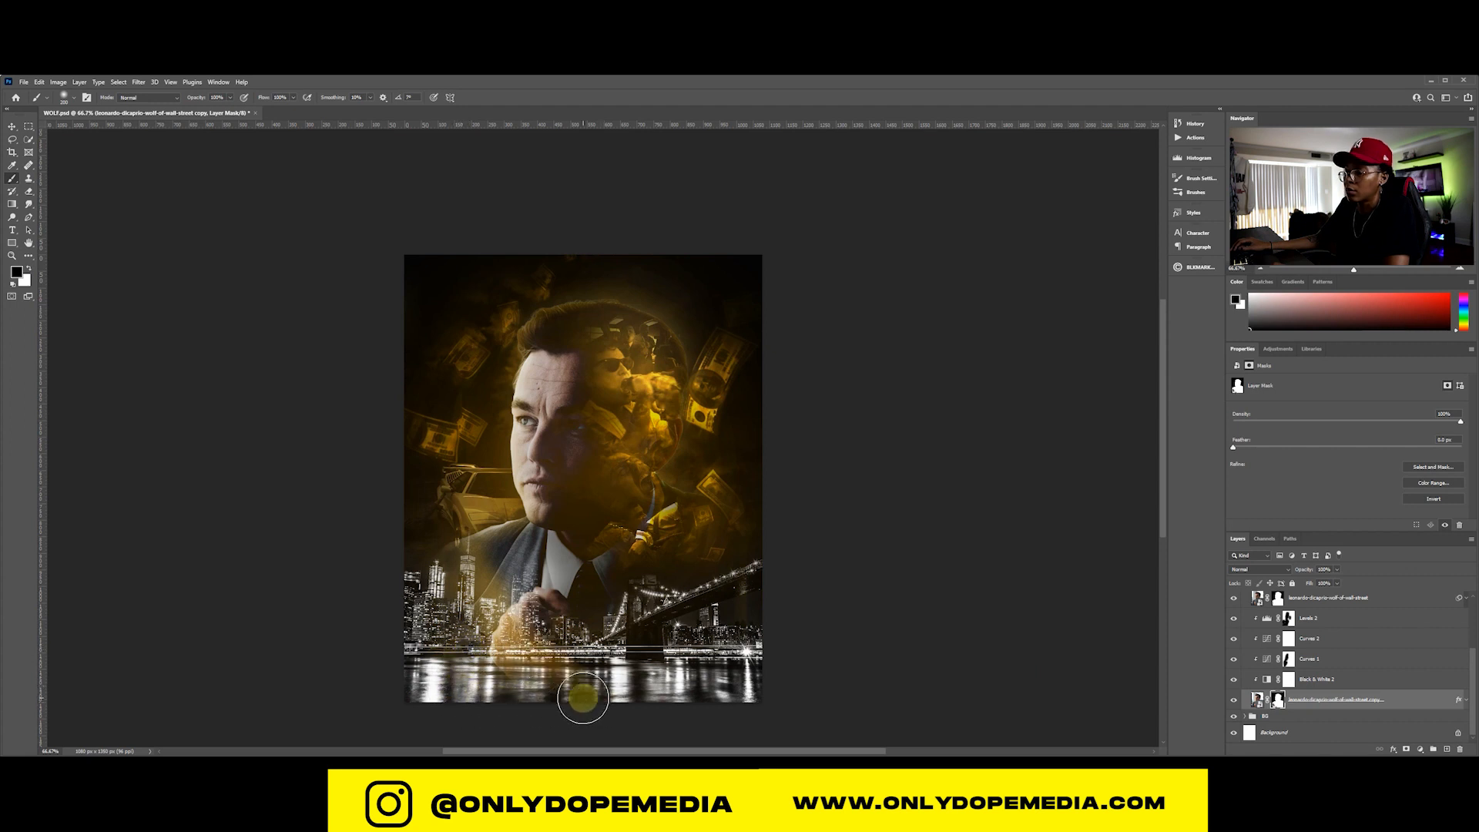
{"action": "key", "text": "ctrl+z"}
{"action": "key", "text": "ctrl+z"}
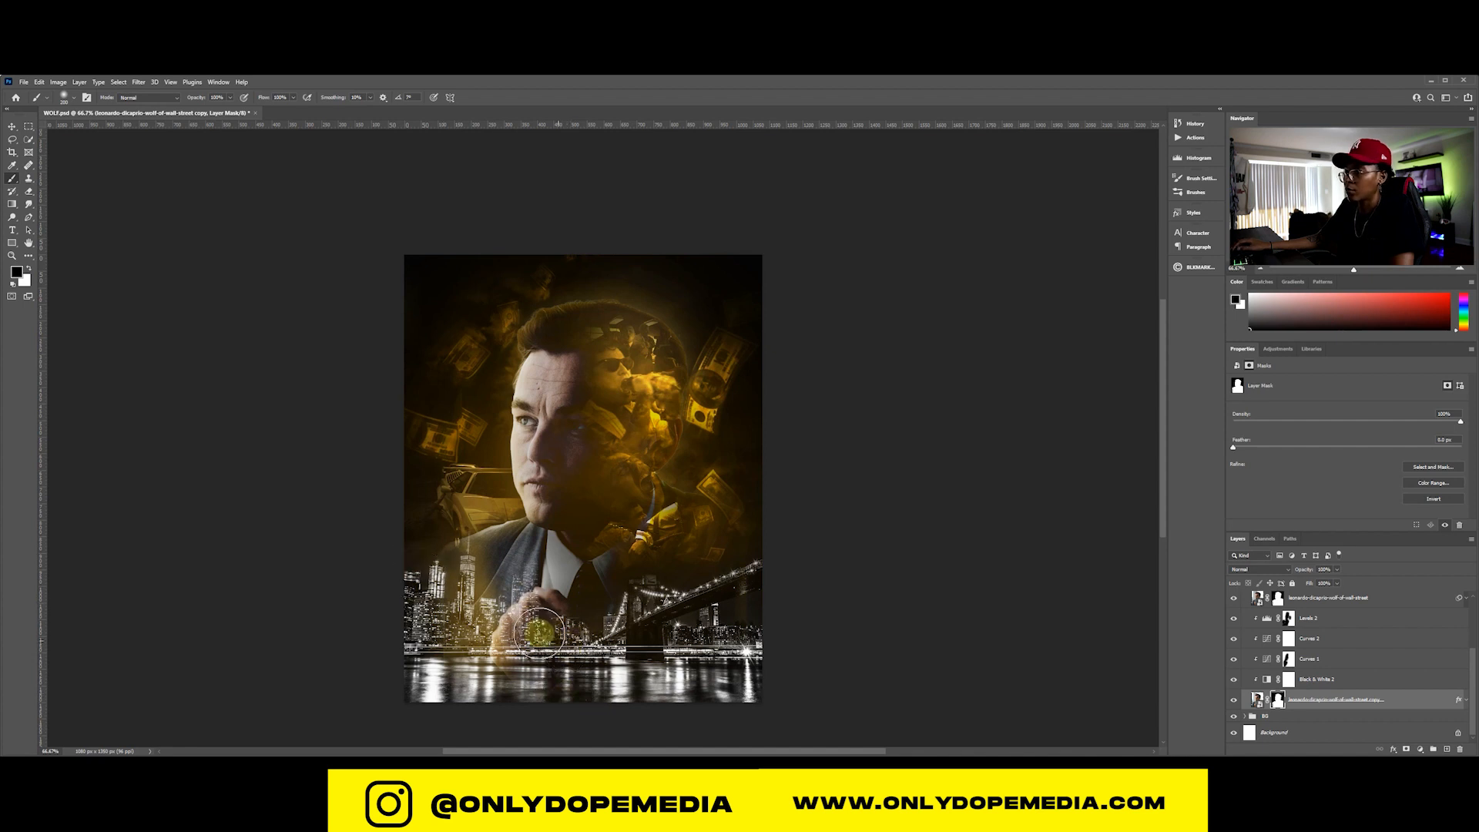
Save the poster document and switch back to the Move tool
{"action": "key", "text": "ctrl+s"}
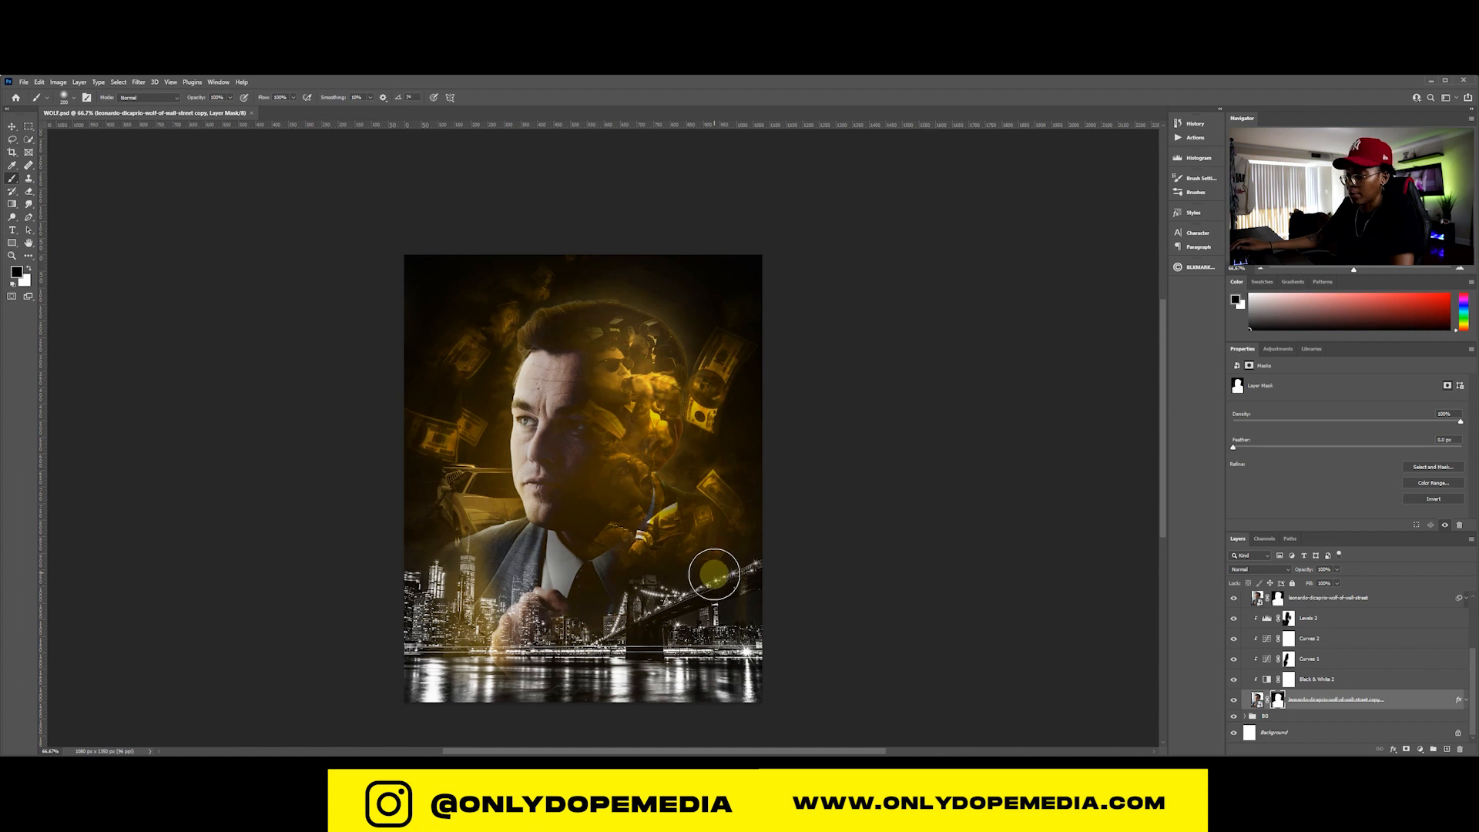
{"action": "key", "text": "v"}
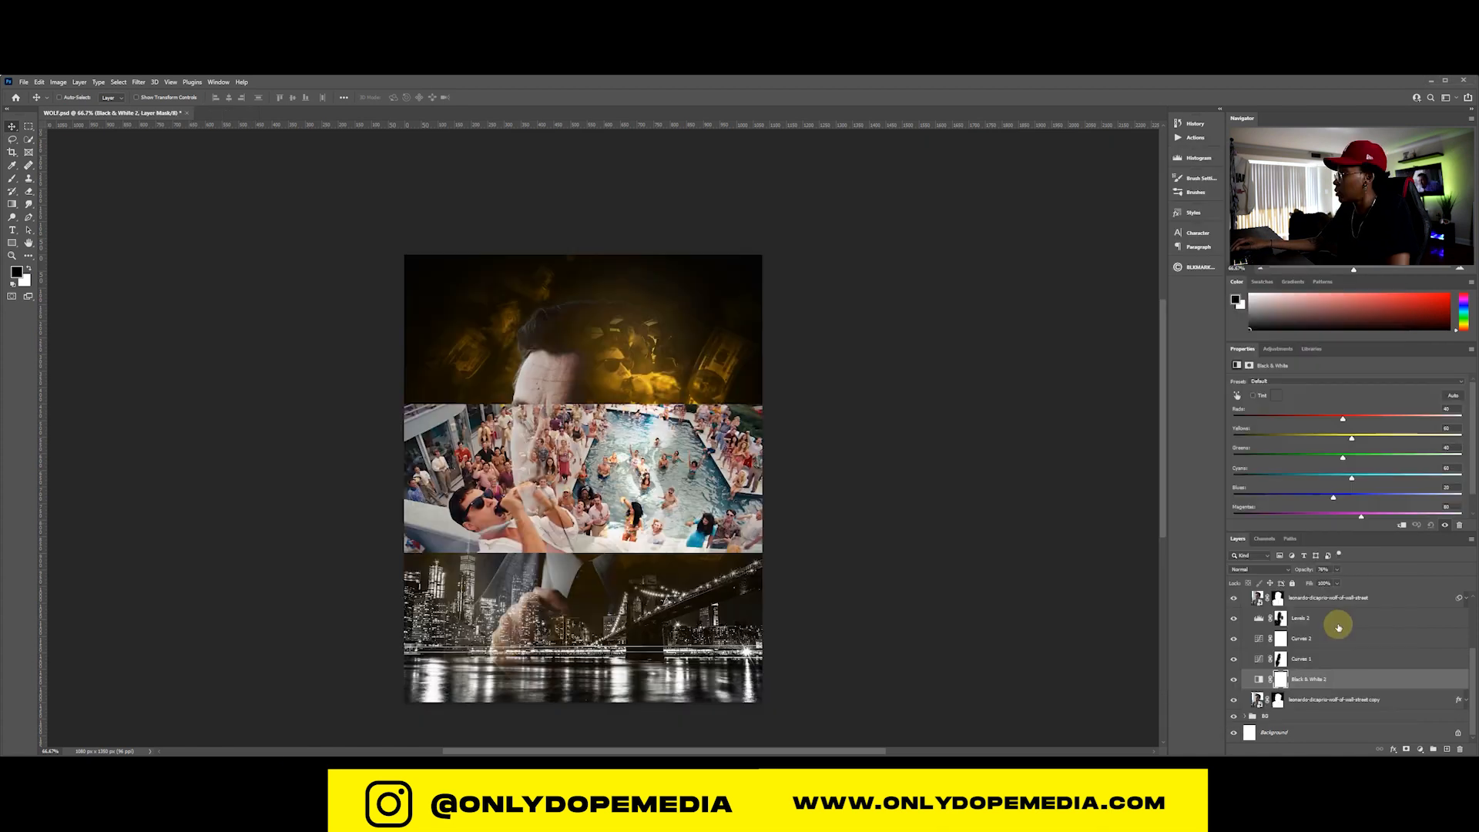
Clip the Levels, both Curves and the Black & White adjustment layers to the portrait copy layer again
{"action": "left_click", "coordinate": [1337, 617], "text": "shift"}
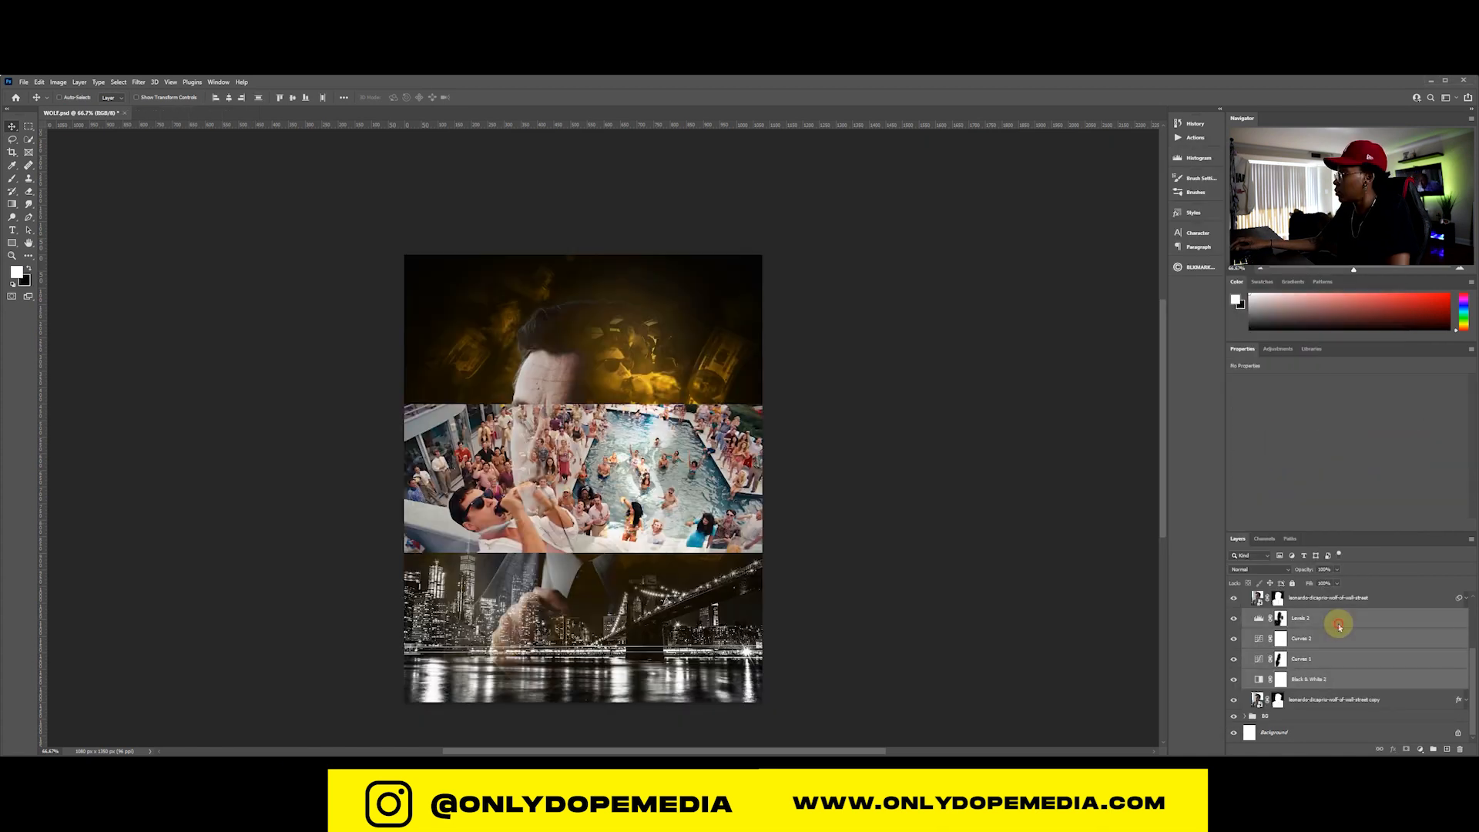
{"action": "right_click", "coordinate": [1338, 617]}
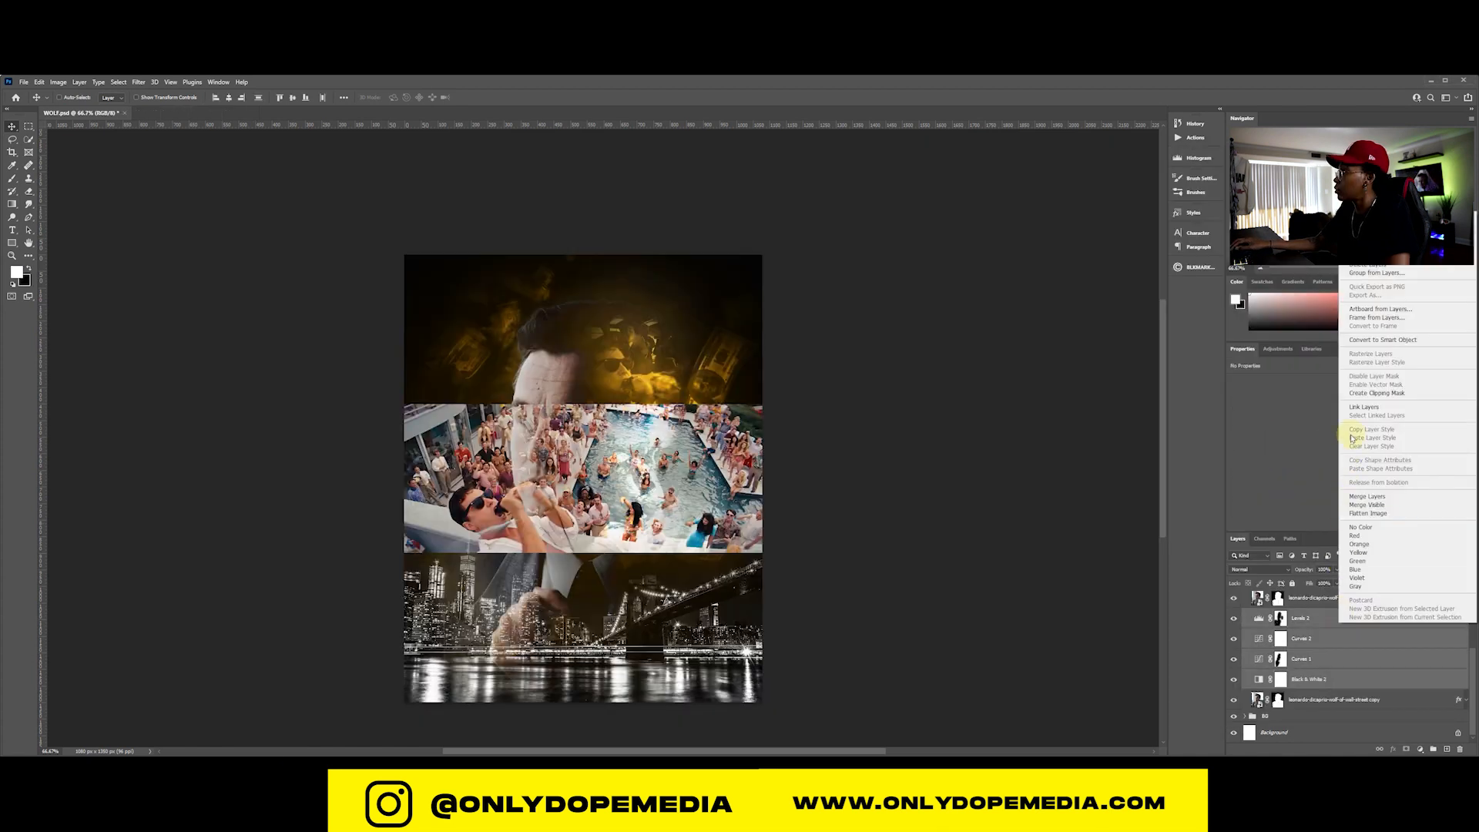
{"action": "left_click", "coordinate": [1369, 393]}
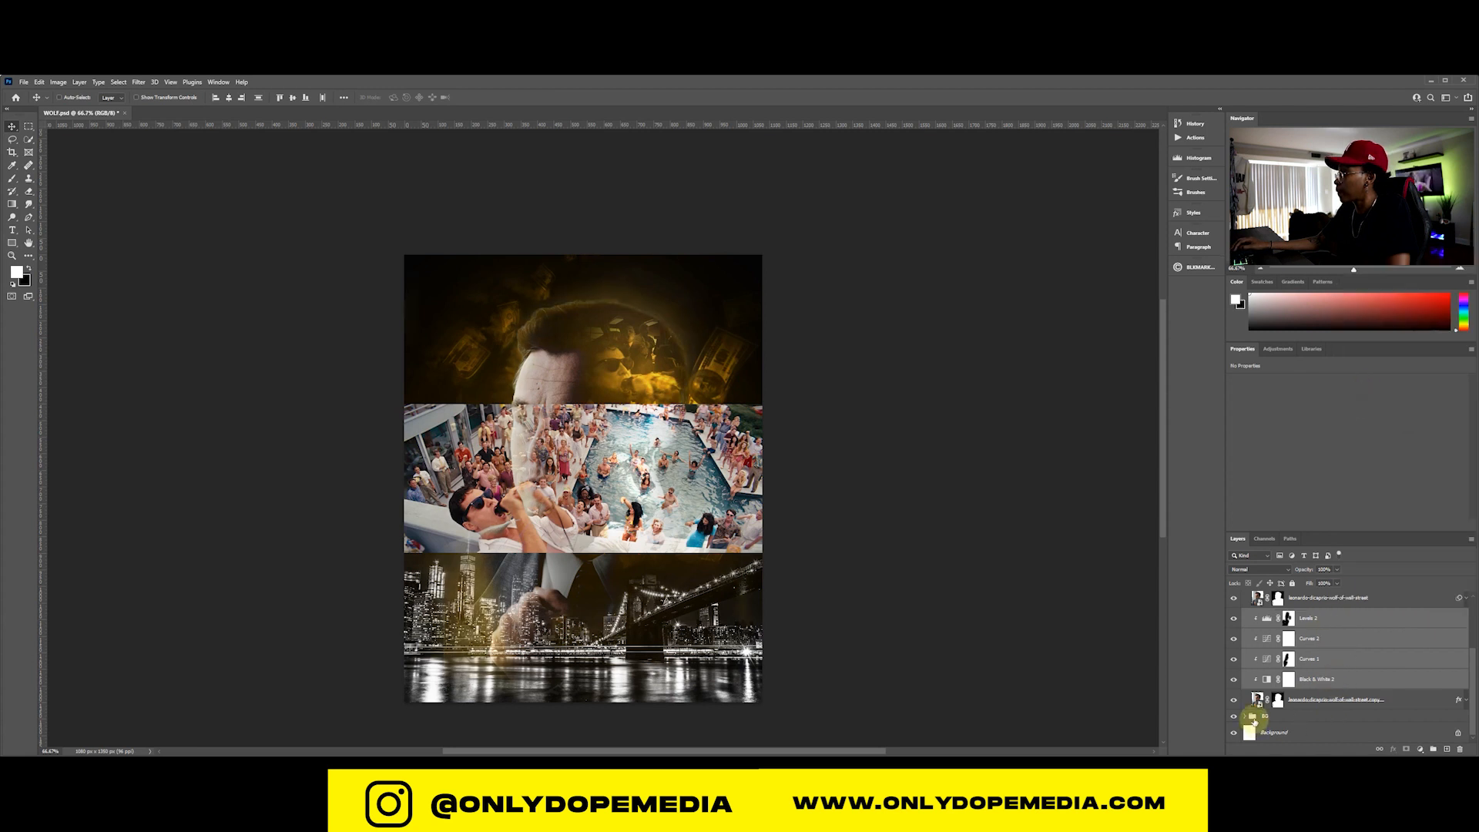
Move the pool-party photo layer into the background group, directly above its Levels 1 adjustment and below the falling-money layers
{"action": "left_click", "coordinate": [1245, 718]}
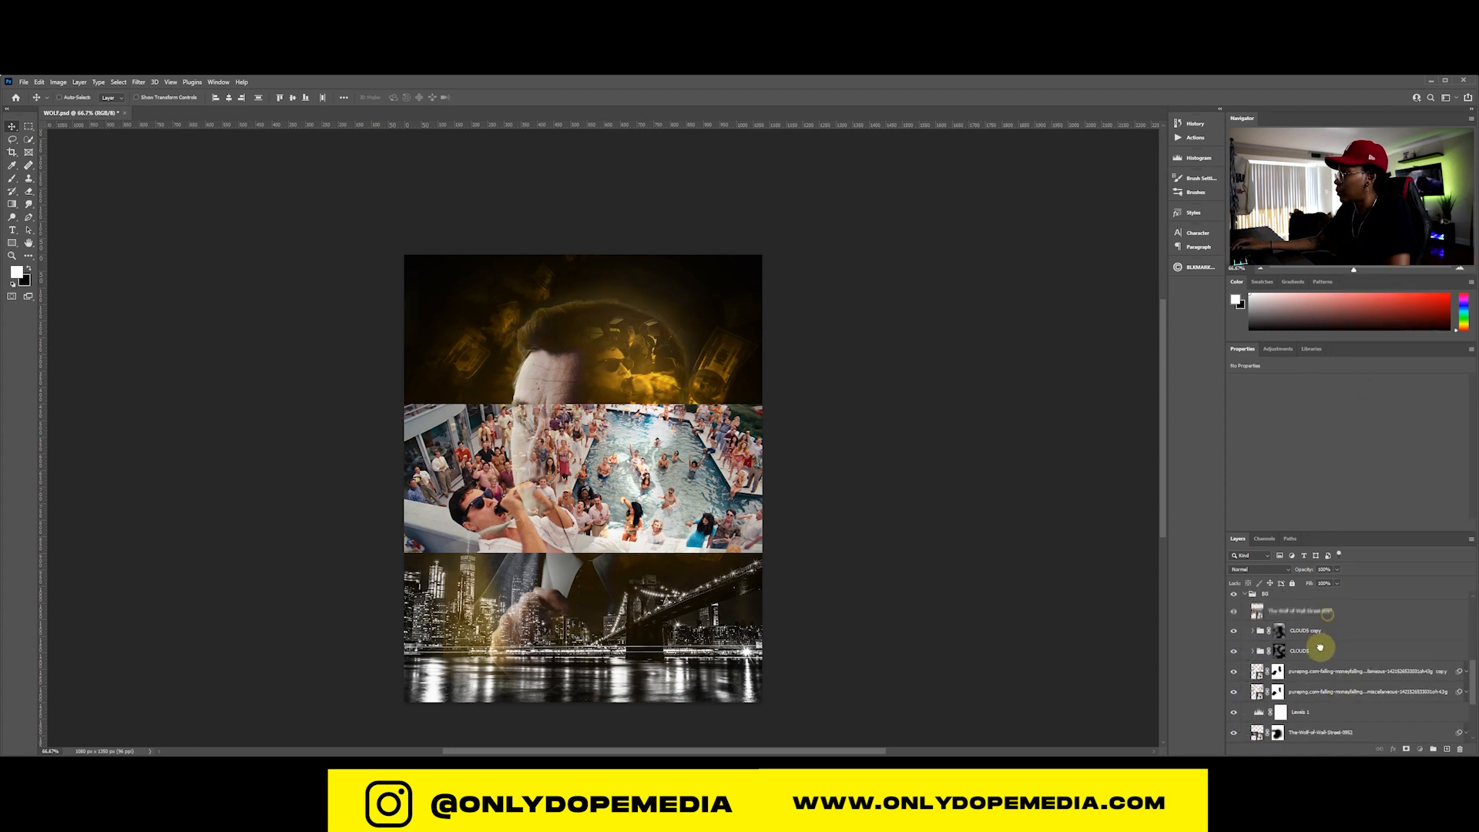
{"action": "left_click_drag", "start_coordinate": [1321, 645], "coordinate": [1310, 718]}
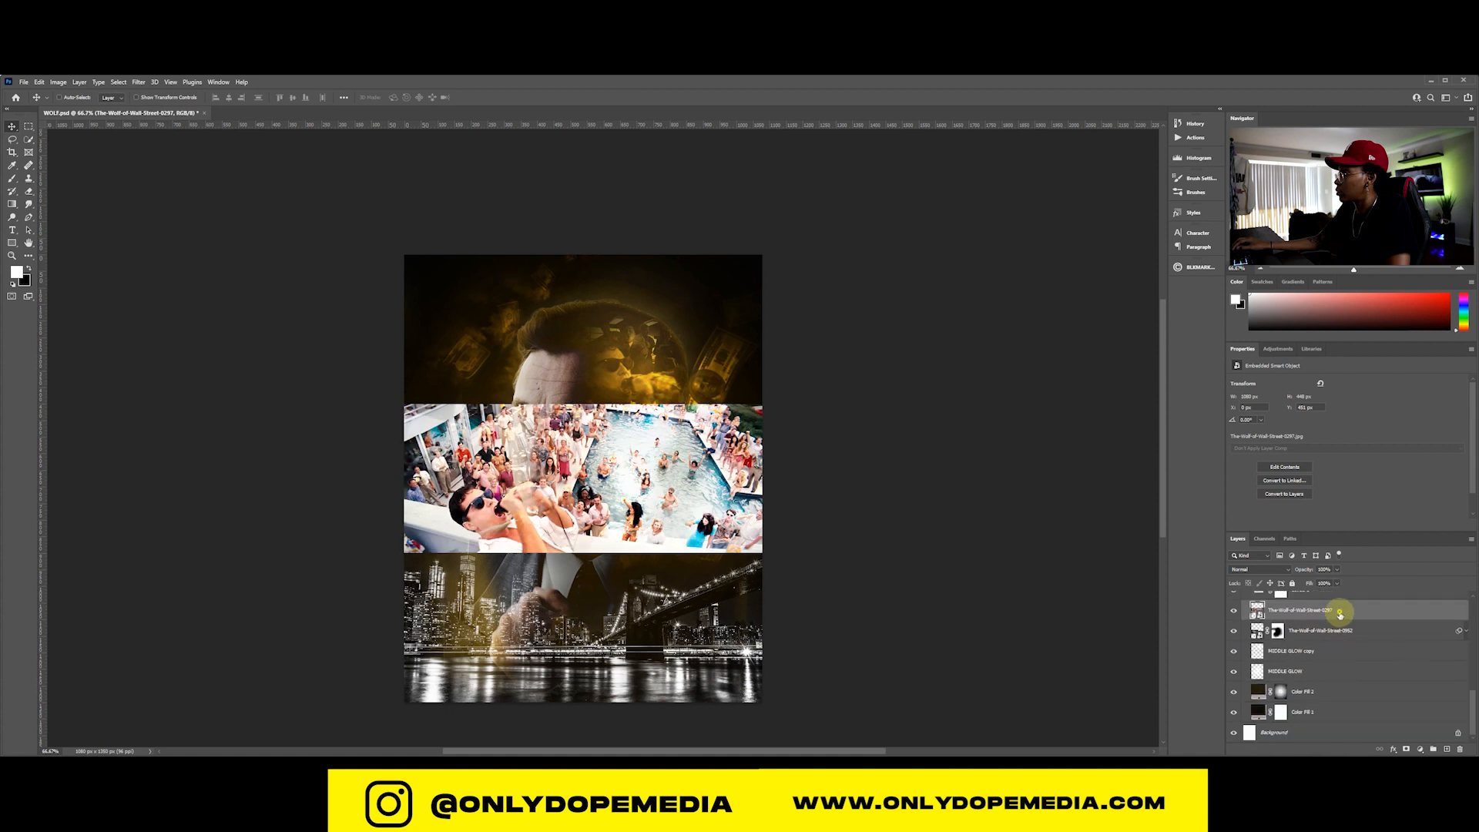
{"action": "mouse_move", "coordinate": [1337, 611]}
{"action": "left_mouse_down"}
{"action": "mouse_move", "coordinate": [1325, 646]}
{"action": "mouse_move", "coordinate": [1339, 627]}
{"action": "left_mouse_up"}
{"action": "scroll", "coordinate": [1354, 633], "scroll_direction": "up", "scroll_amount": 2}
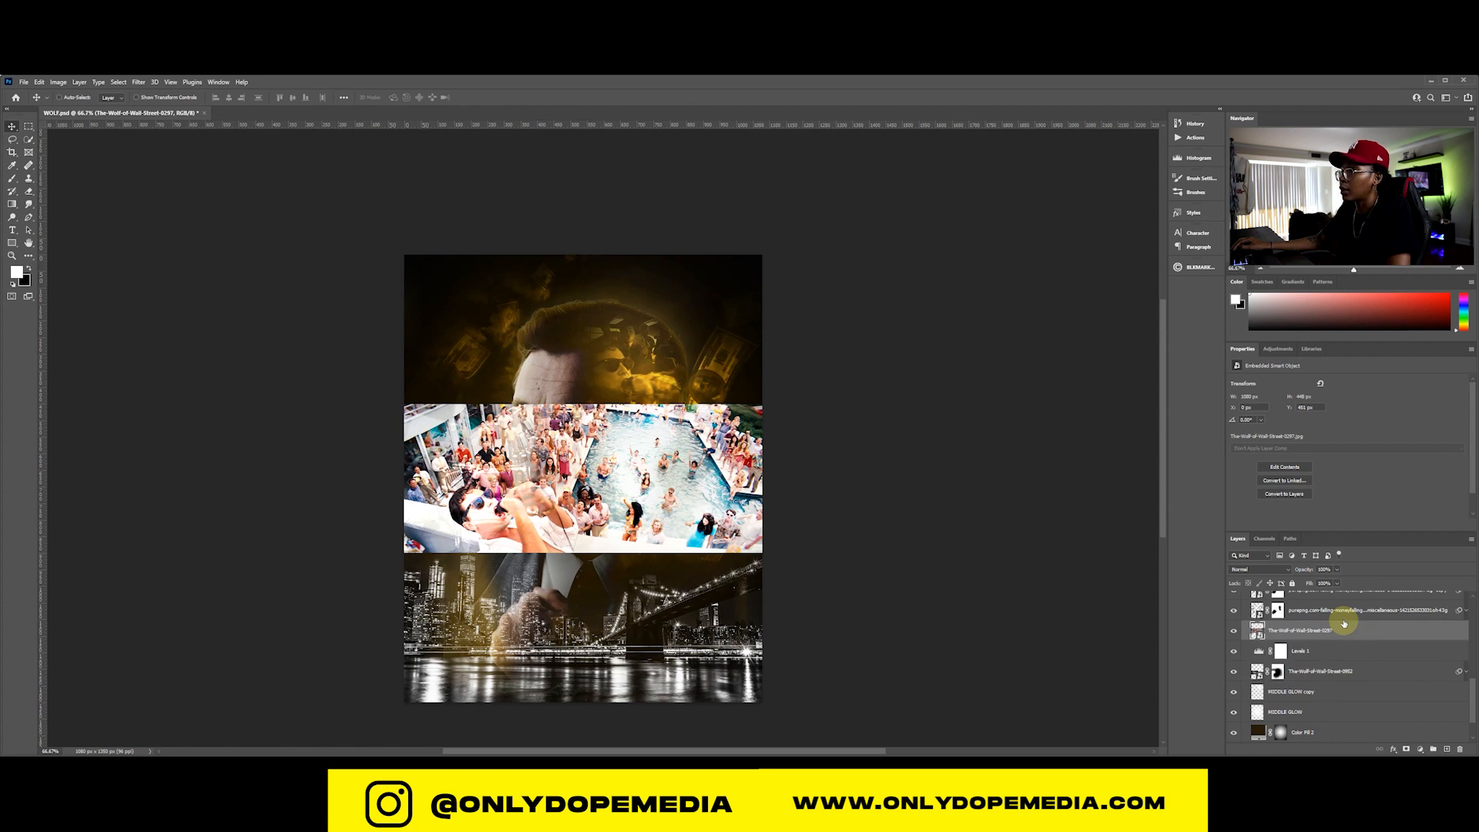
Convert the pool-party photo to black and white with the default preset
{"action": "left_click", "coordinate": [57, 83]}
{"action": "mouse_move", "coordinate": [100, 108]}
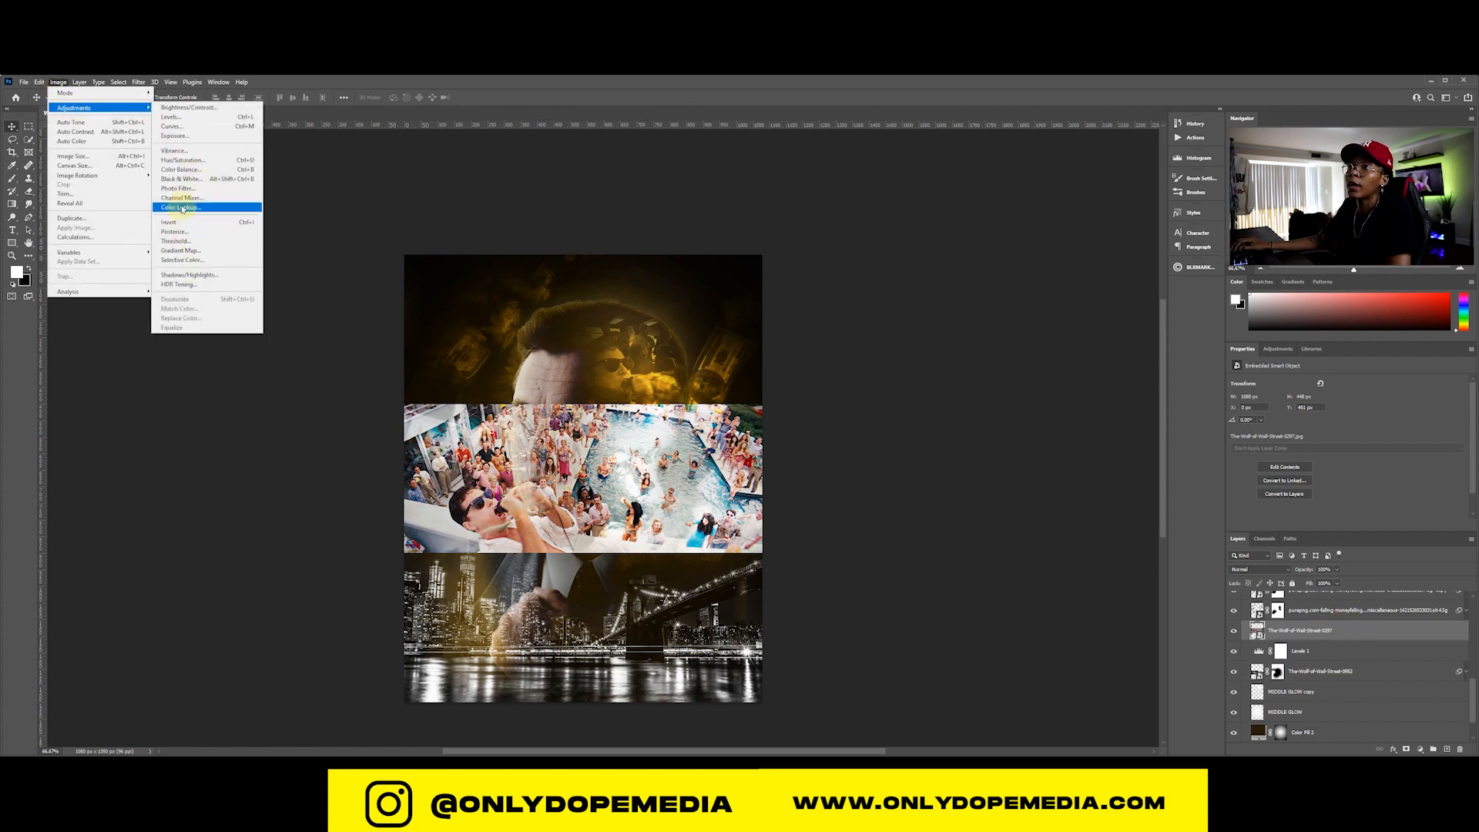
{"action": "left_click", "coordinate": [181, 178]}
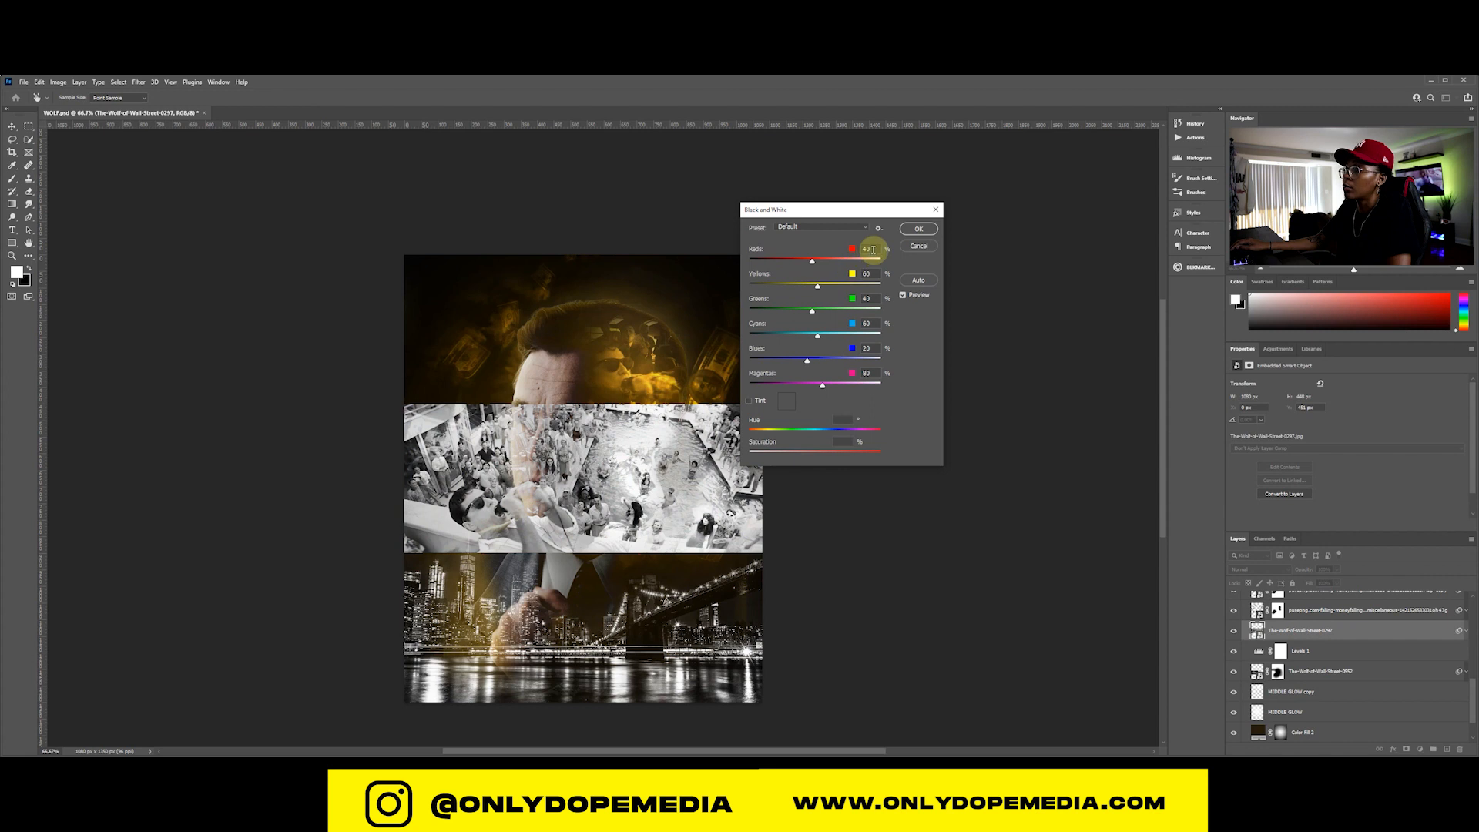
{"action": "left_click", "coordinate": [918, 228]}
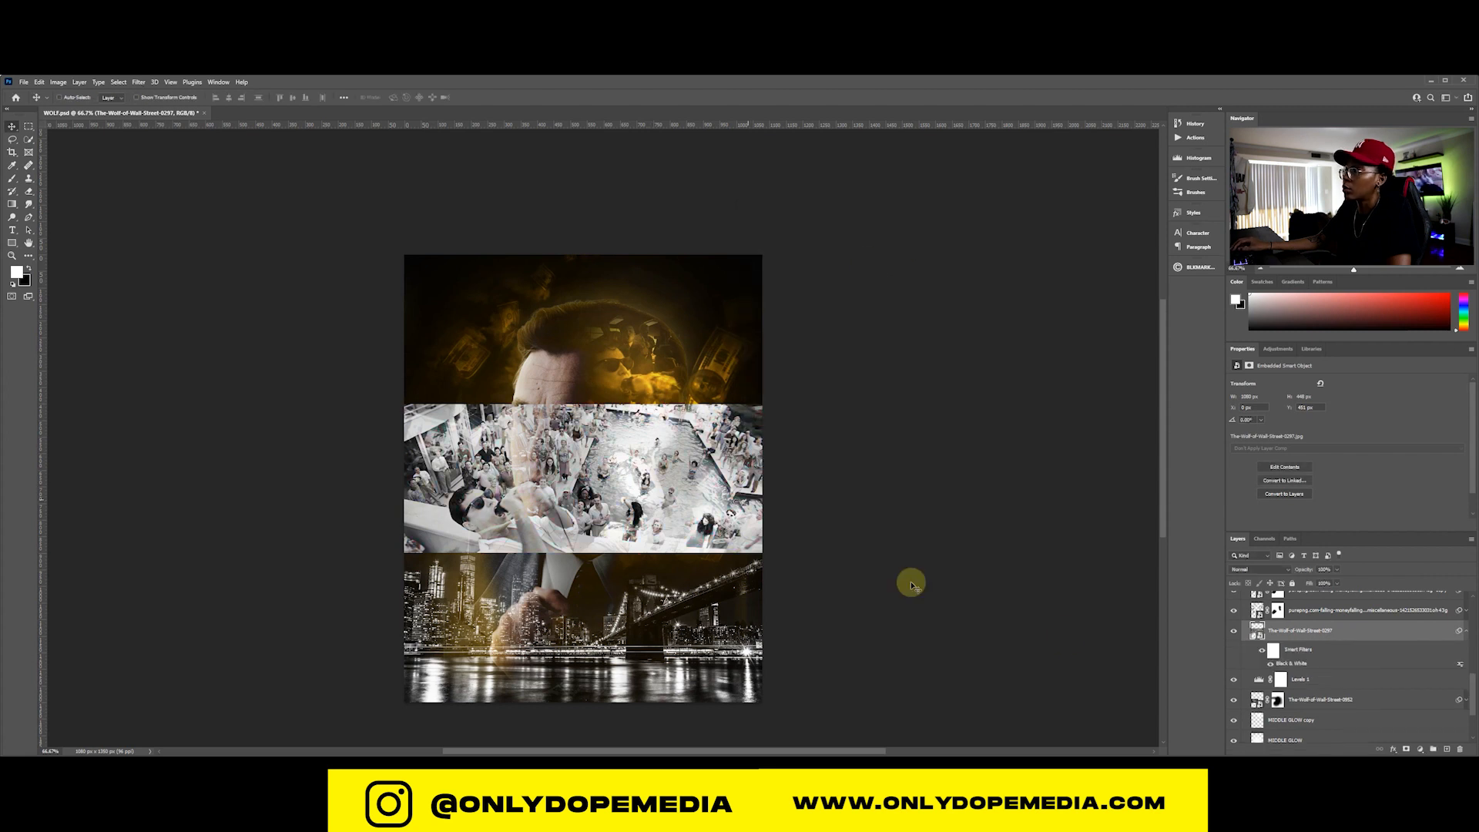
Set the pool-party photo's blend mode to Color Dodge and reposition it higher and further right over the portrait's face
{"action": "left_click", "coordinate": [1275, 570]}
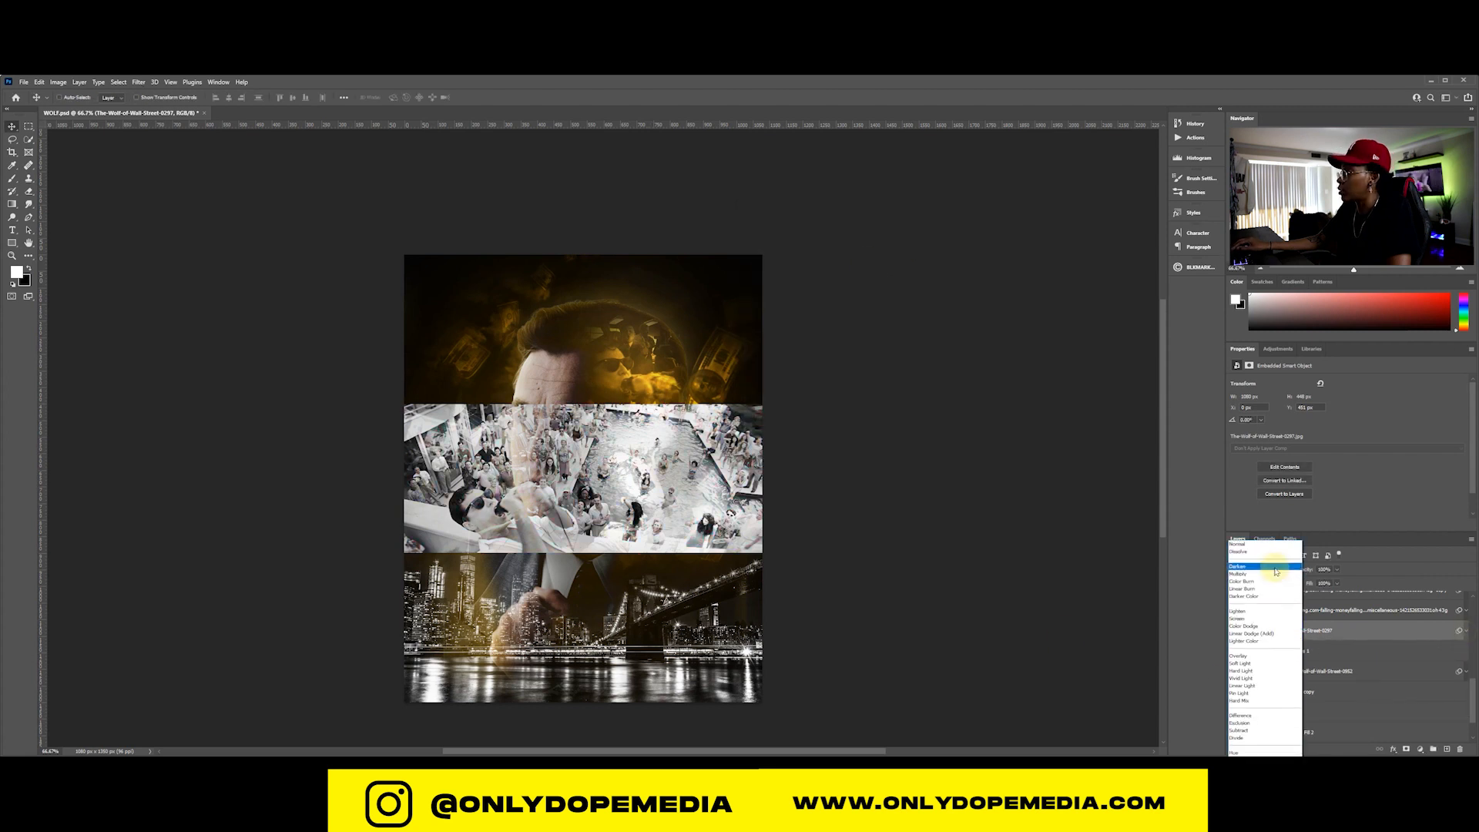
{"action": "left_click", "coordinate": [1244, 625]}
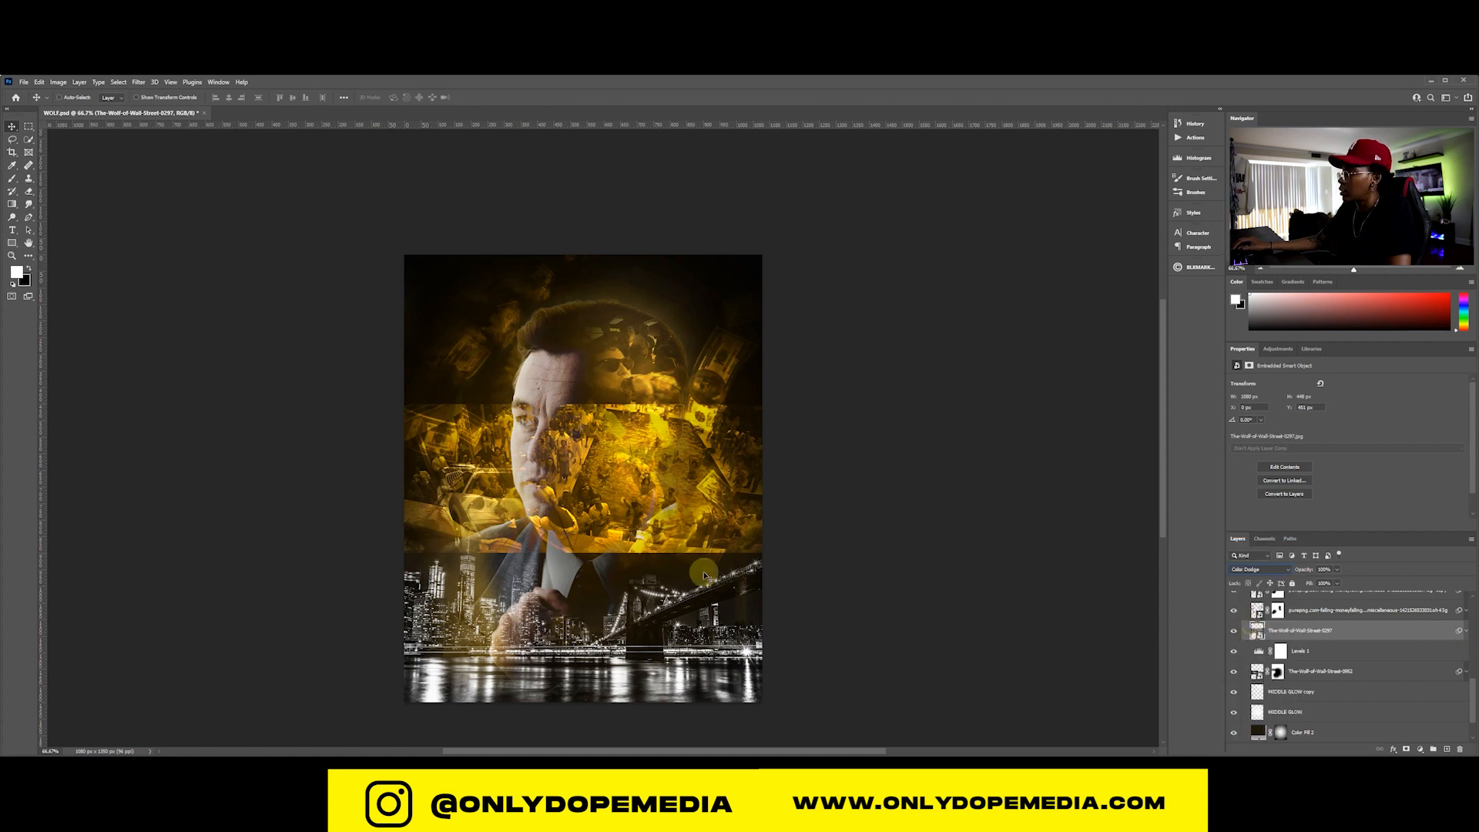
{"action": "left_click_drag", "start_coordinate": [516, 499], "coordinate": [583, 453]}
Add a layer mask to the pool-party photo and invert it to black, ready for brushing
{"action": "left_click", "coordinate": [1406, 749]}
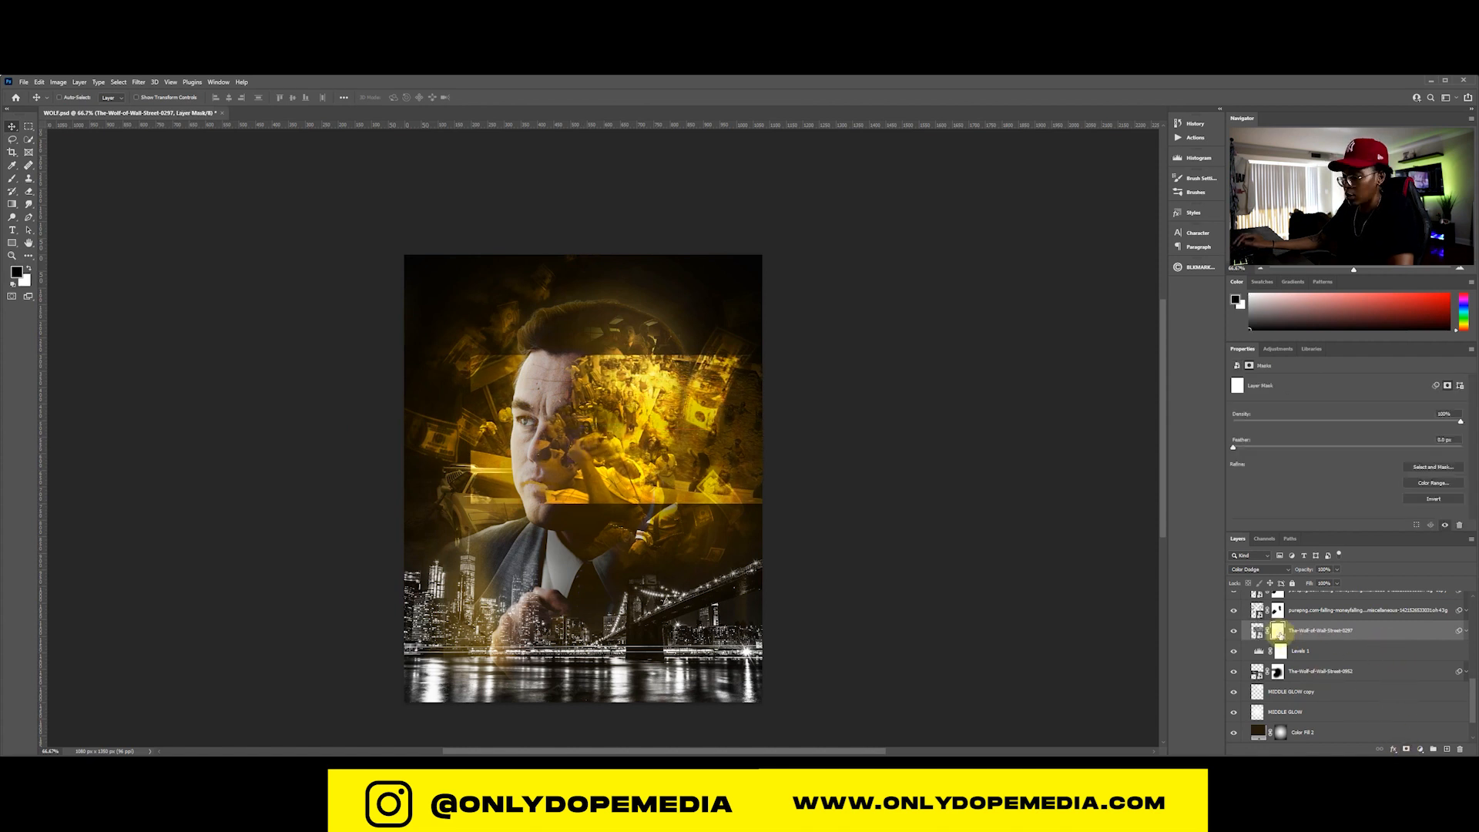
{"action": "key", "text": "ctrl+i"}
{"action": "key", "text": "b"}
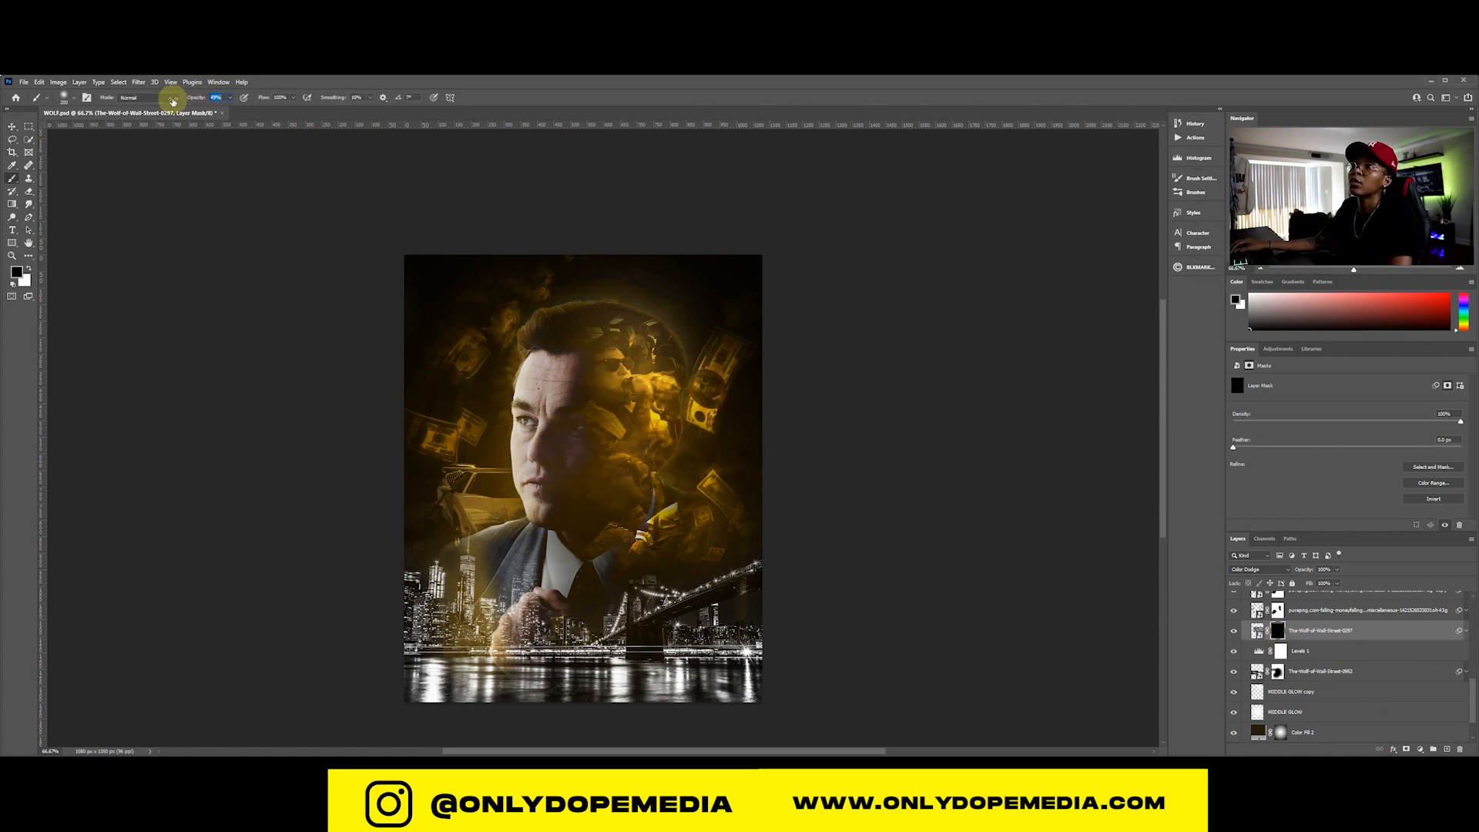
Lower the brush opacity and paint white on the pool-party photo's mask around the money to the right of the portrait
{"action": "left_click_drag", "start_coordinate": [163, 105], "coordinate": [163, 105]}
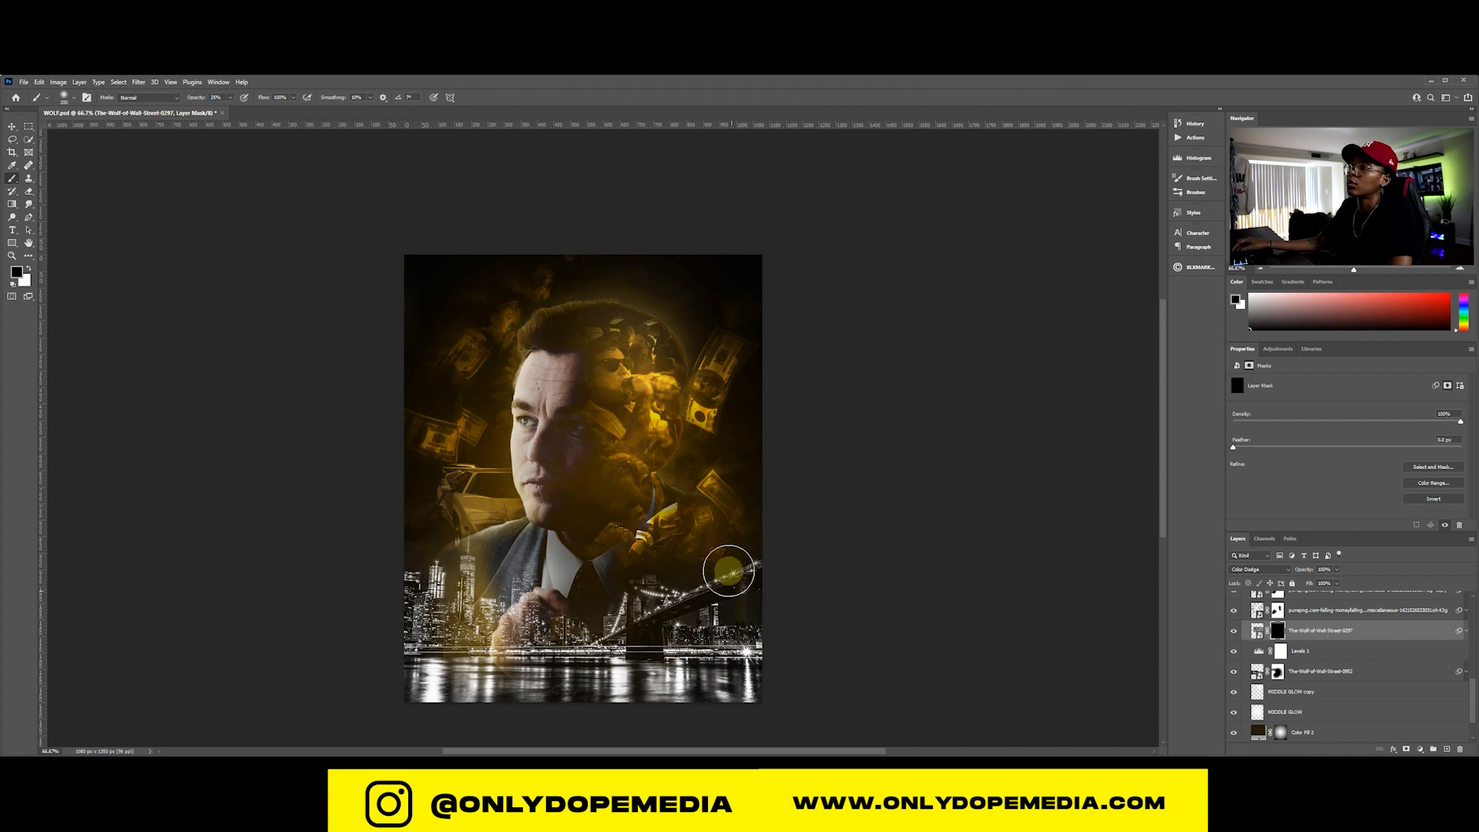
{"action": "mouse_move", "coordinate": [693, 465]}
{"action": "left_mouse_down"}
{"action": "mouse_move", "coordinate": [716, 426]}
{"action": "mouse_move", "coordinate": [662, 510]}
{"action": "mouse_move", "coordinate": [699, 467]}
{"action": "left_mouse_up"}
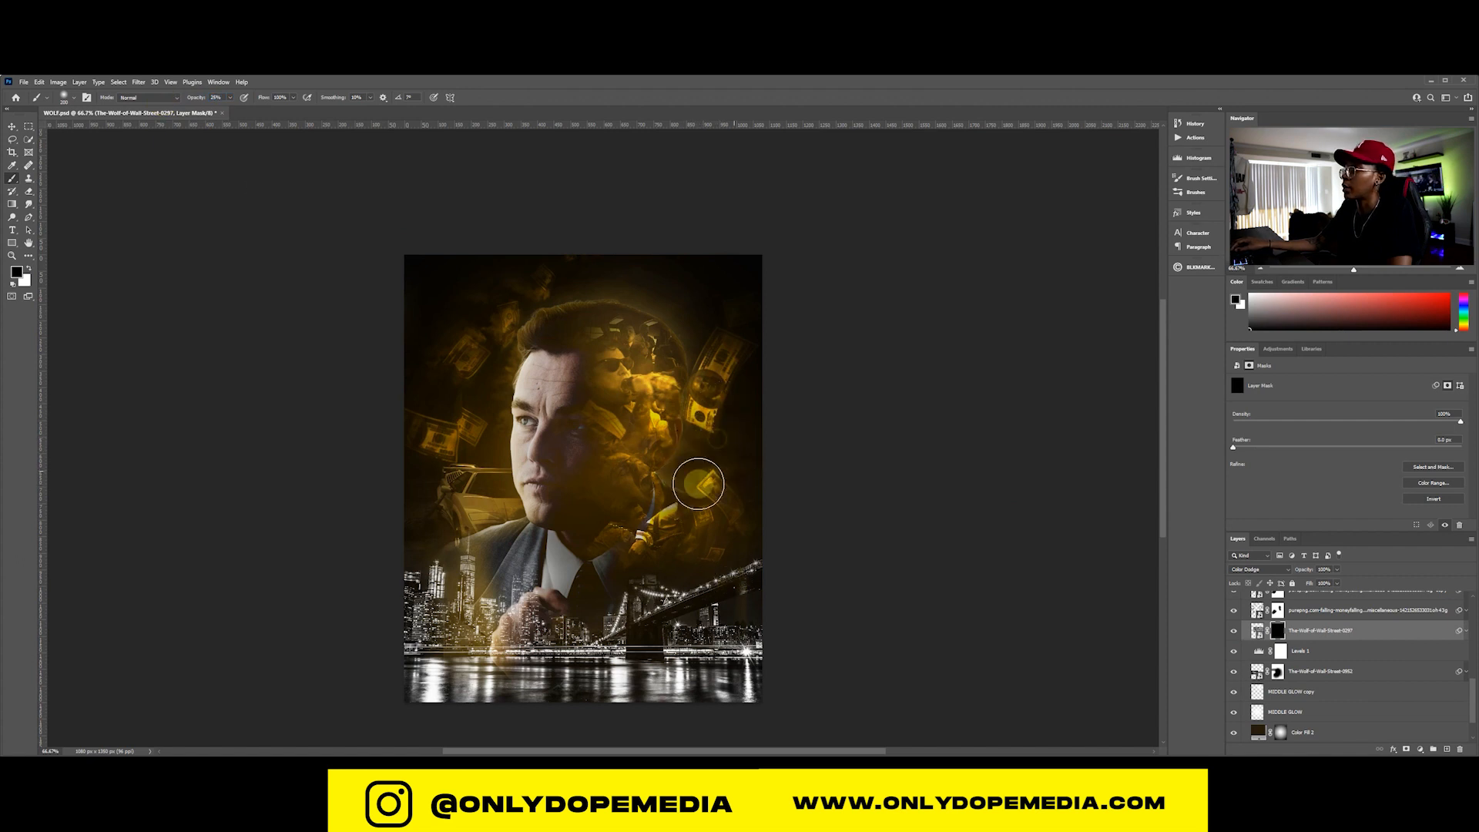
{"action": "left_click", "coordinate": [28, 267]}
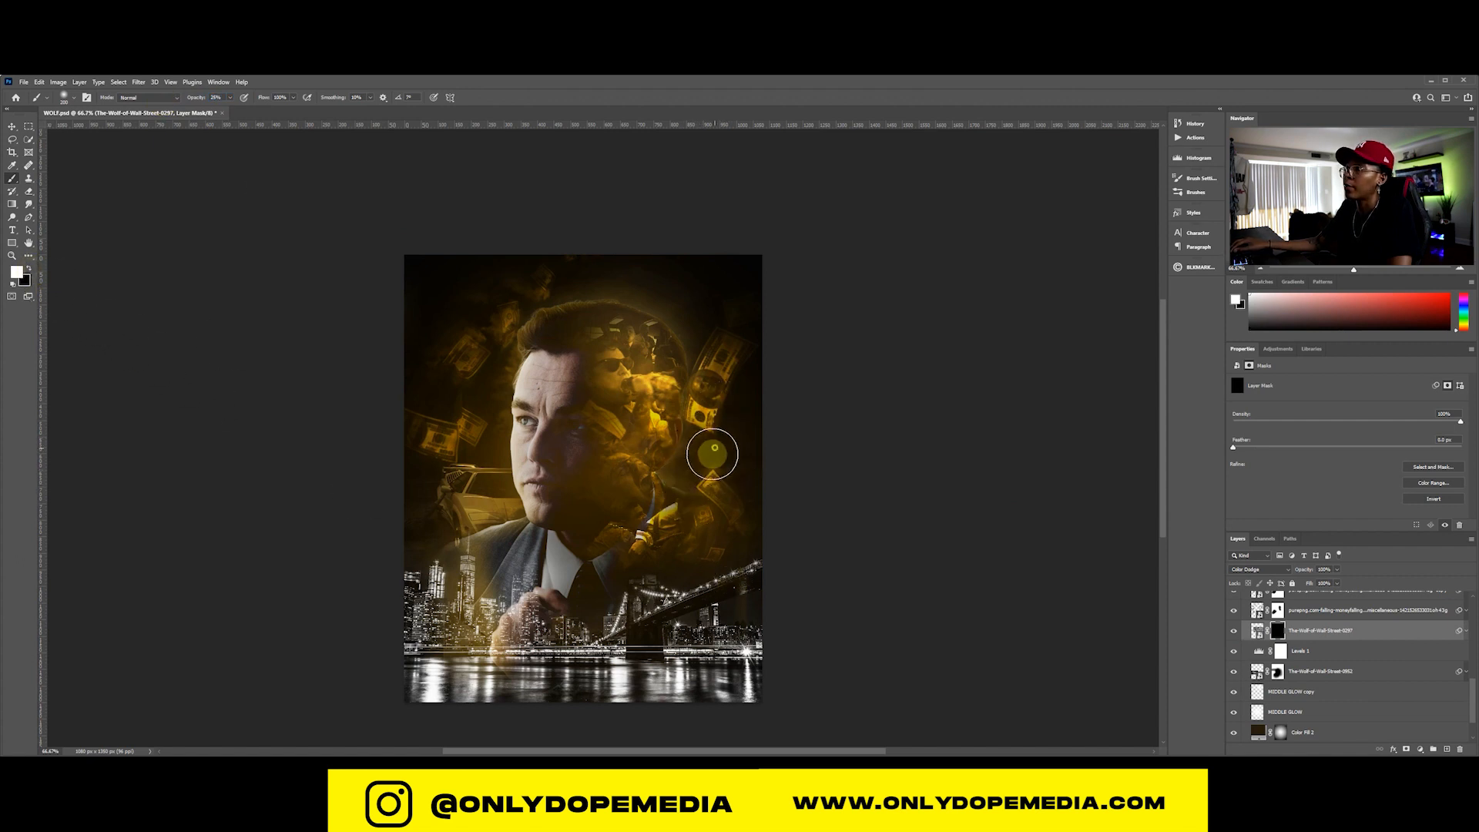
{"action": "mouse_move", "coordinate": [713, 454]}
{"action": "left_mouse_down"}
{"action": "mouse_move", "coordinate": [718, 421]}
{"action": "mouse_move", "coordinate": [737, 457]}
{"action": "mouse_move", "coordinate": [762, 425]}
{"action": "mouse_move", "coordinate": [752, 477]}
{"action": "mouse_move", "coordinate": [769, 477]}
{"action": "mouse_move", "coordinate": [785, 509]}
{"action": "mouse_move", "coordinate": [758, 508]}
{"action": "mouse_move", "coordinate": [806, 520]}
{"action": "mouse_move", "coordinate": [746, 457]}
{"action": "mouse_move", "coordinate": [777, 401]}
{"action": "mouse_move", "coordinate": [751, 381]}
{"action": "mouse_move", "coordinate": [695, 432]}
{"action": "mouse_move", "coordinate": [724, 376]}
{"action": "mouse_move", "coordinate": [696, 426]}
{"action": "mouse_move", "coordinate": [733, 398]}
{"action": "mouse_move", "coordinate": [721, 394]}
{"action": "mouse_move", "coordinate": [749, 408]}
{"action": "mouse_move", "coordinate": [759, 390]}
{"action": "mouse_move", "coordinate": [772, 414]}
{"action": "mouse_move", "coordinate": [697, 434]}
{"action": "mouse_move", "coordinate": [697, 386]}
{"action": "mouse_move", "coordinate": [671, 463]}
{"action": "left_mouse_up"}
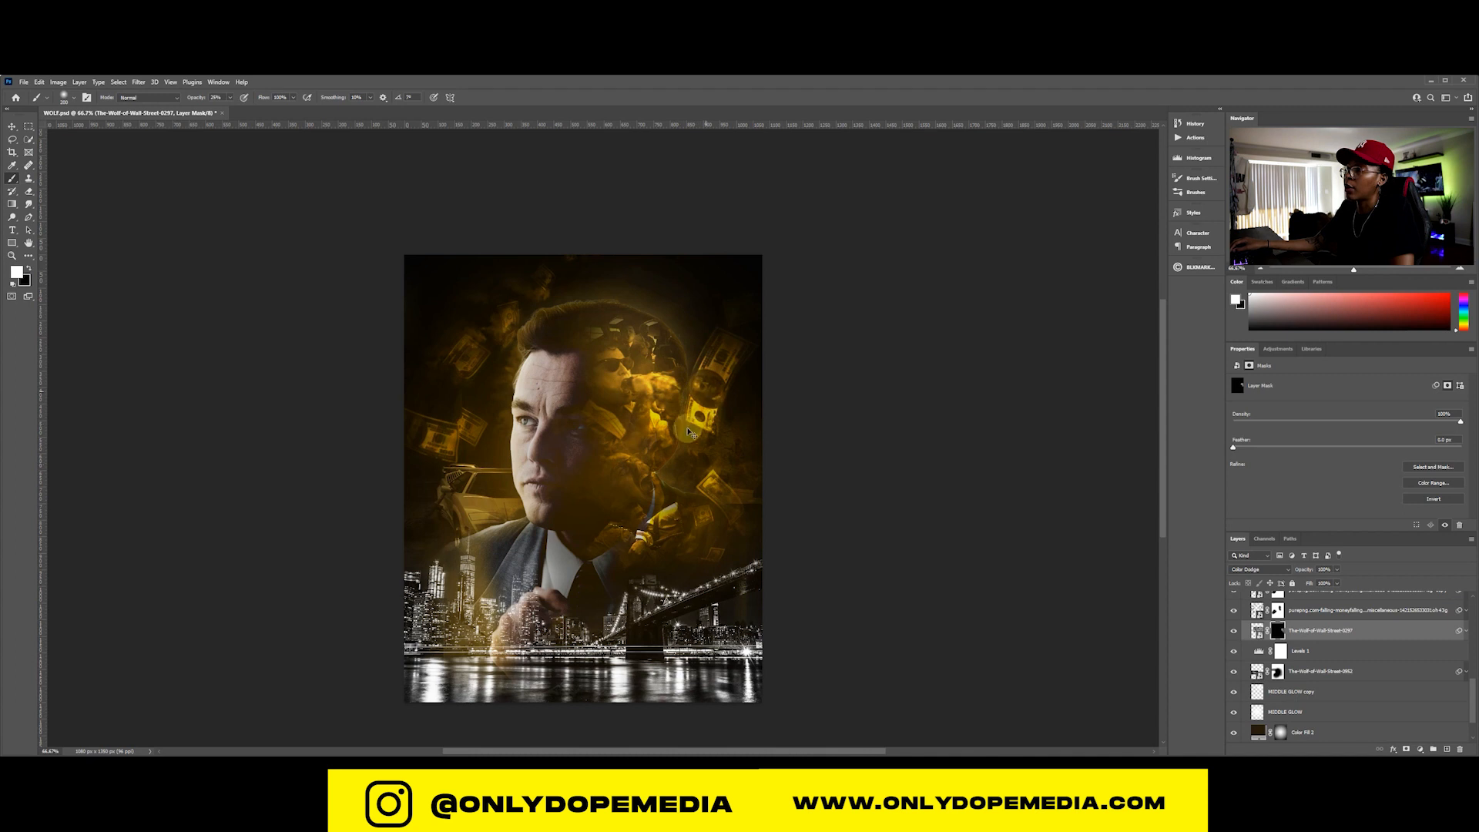
{"action": "left_click_drag", "start_coordinate": [735, 418], "coordinate": [784, 407]}
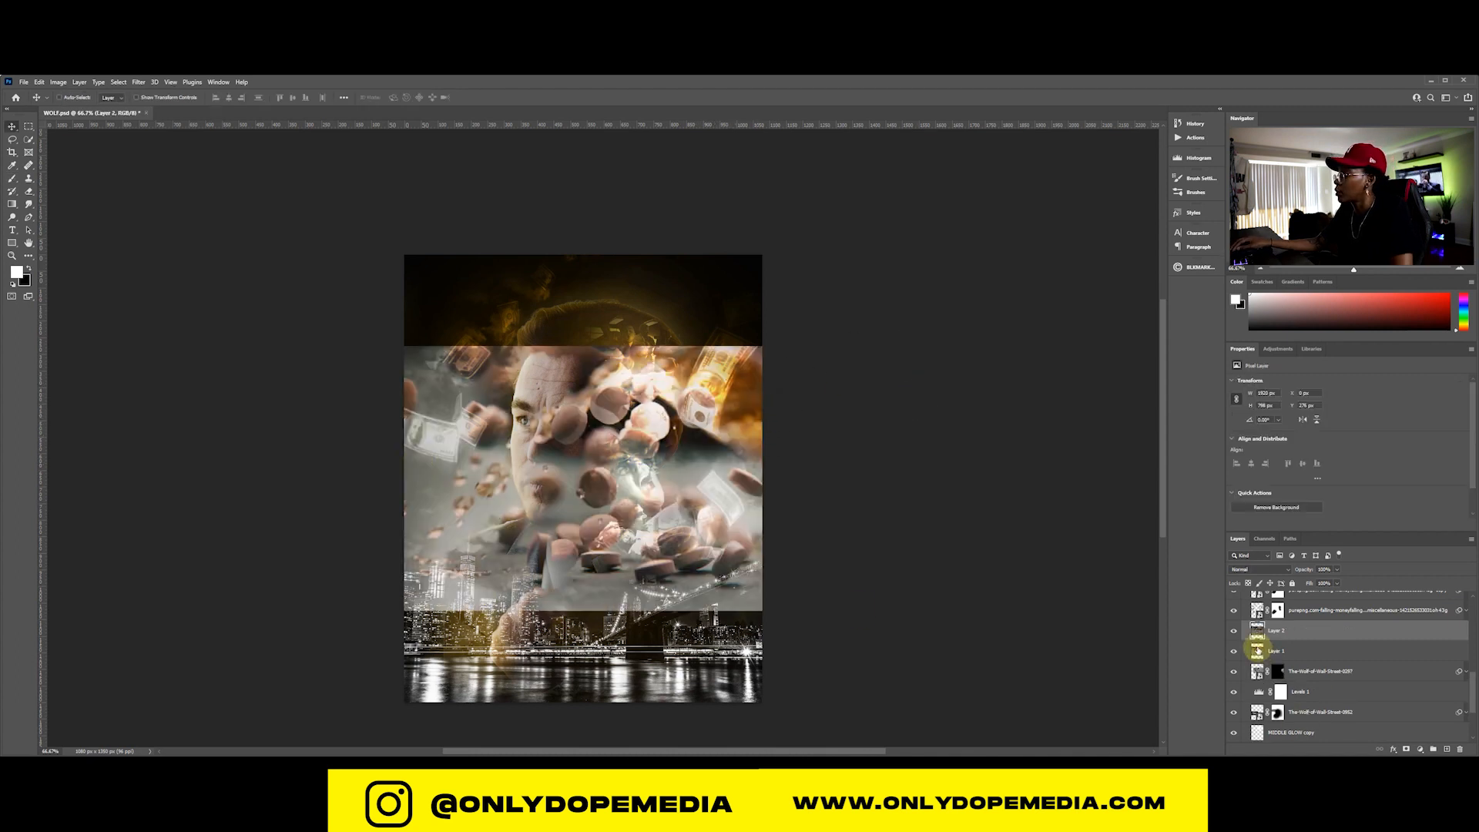
Hide Layer 2 and convert the pills-and-money photo on Layer 1 to black and white with the default preset
{"action": "key", "text": "ctrl+e"}
{"action": "key", "text": "ctrl+z"}
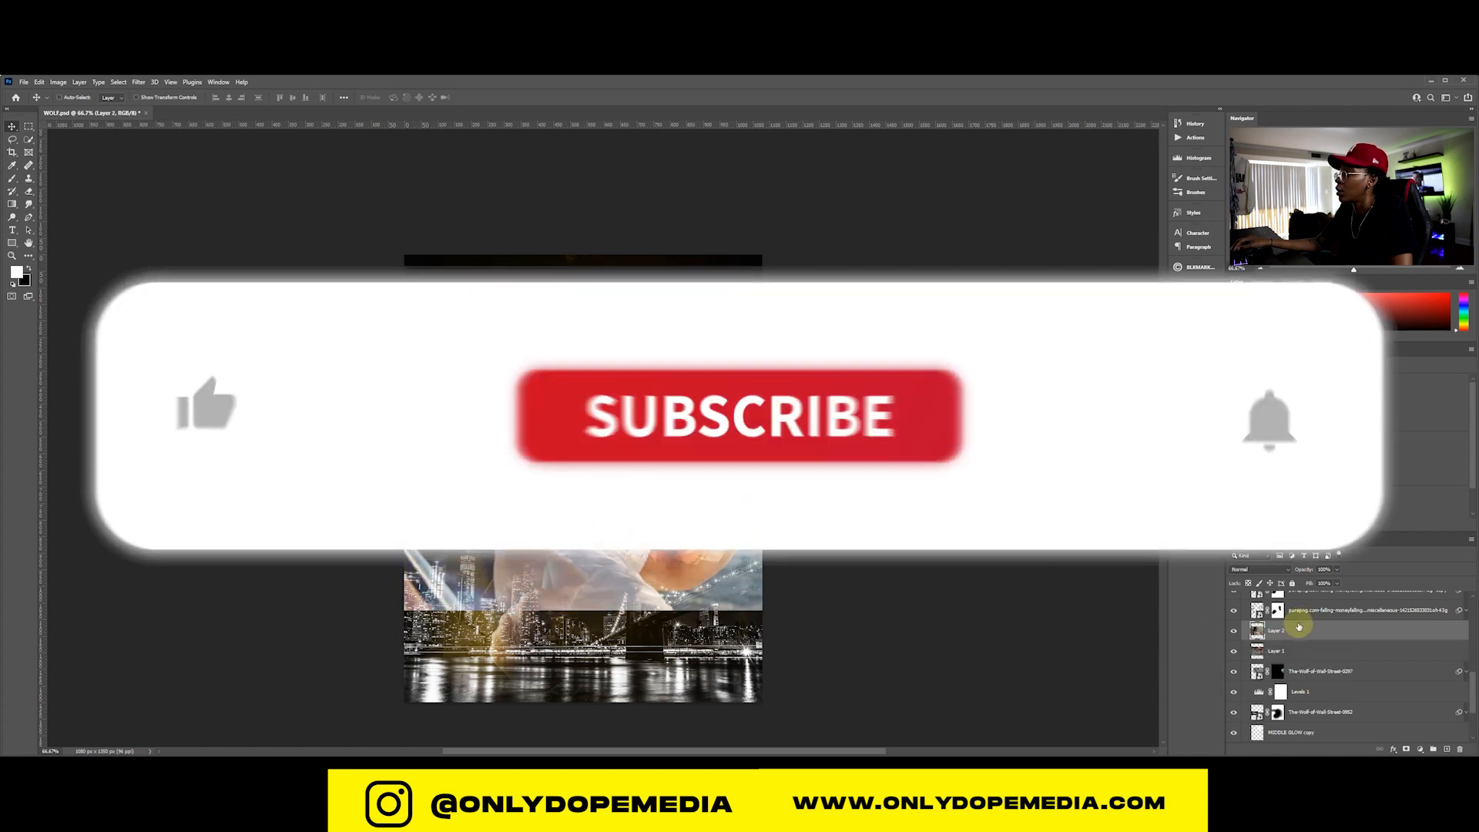
{"action": "left_click", "coordinate": [1234, 631]}
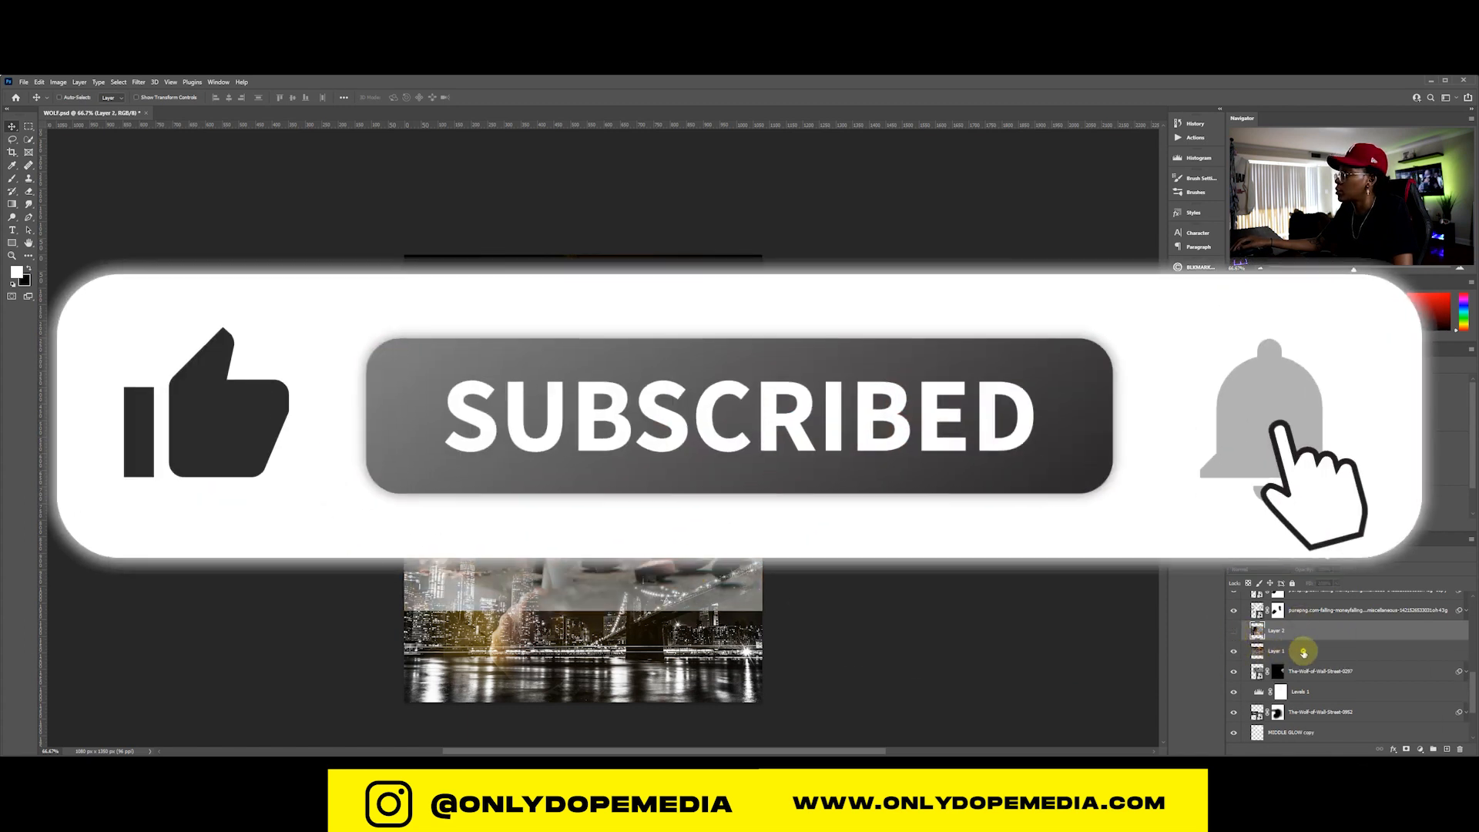
{"action": "left_click", "coordinate": [1298, 651]}
{"action": "left_click", "coordinate": [64, 84]}
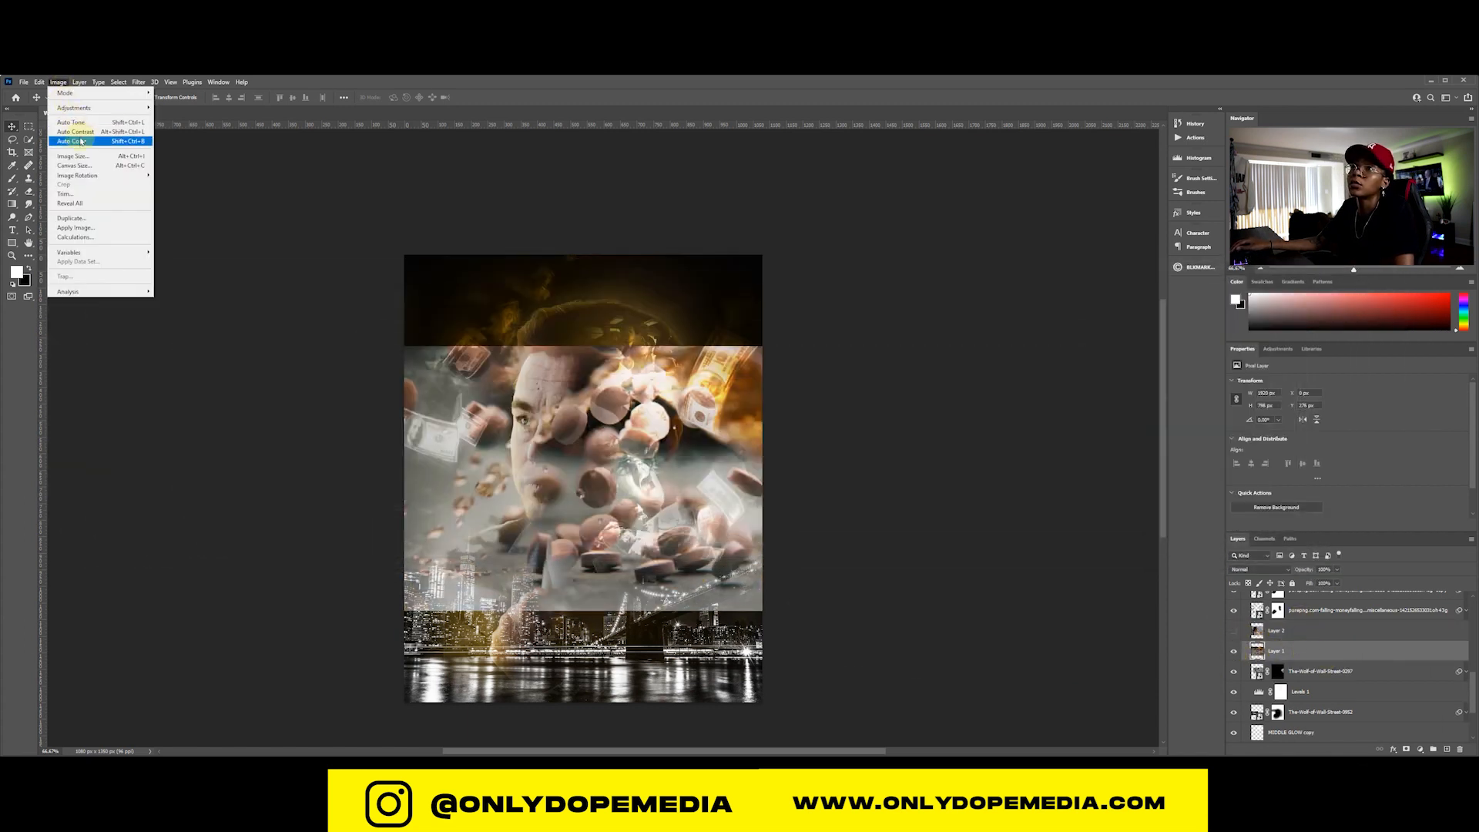
{"action": "mouse_move", "coordinate": [100, 108]}
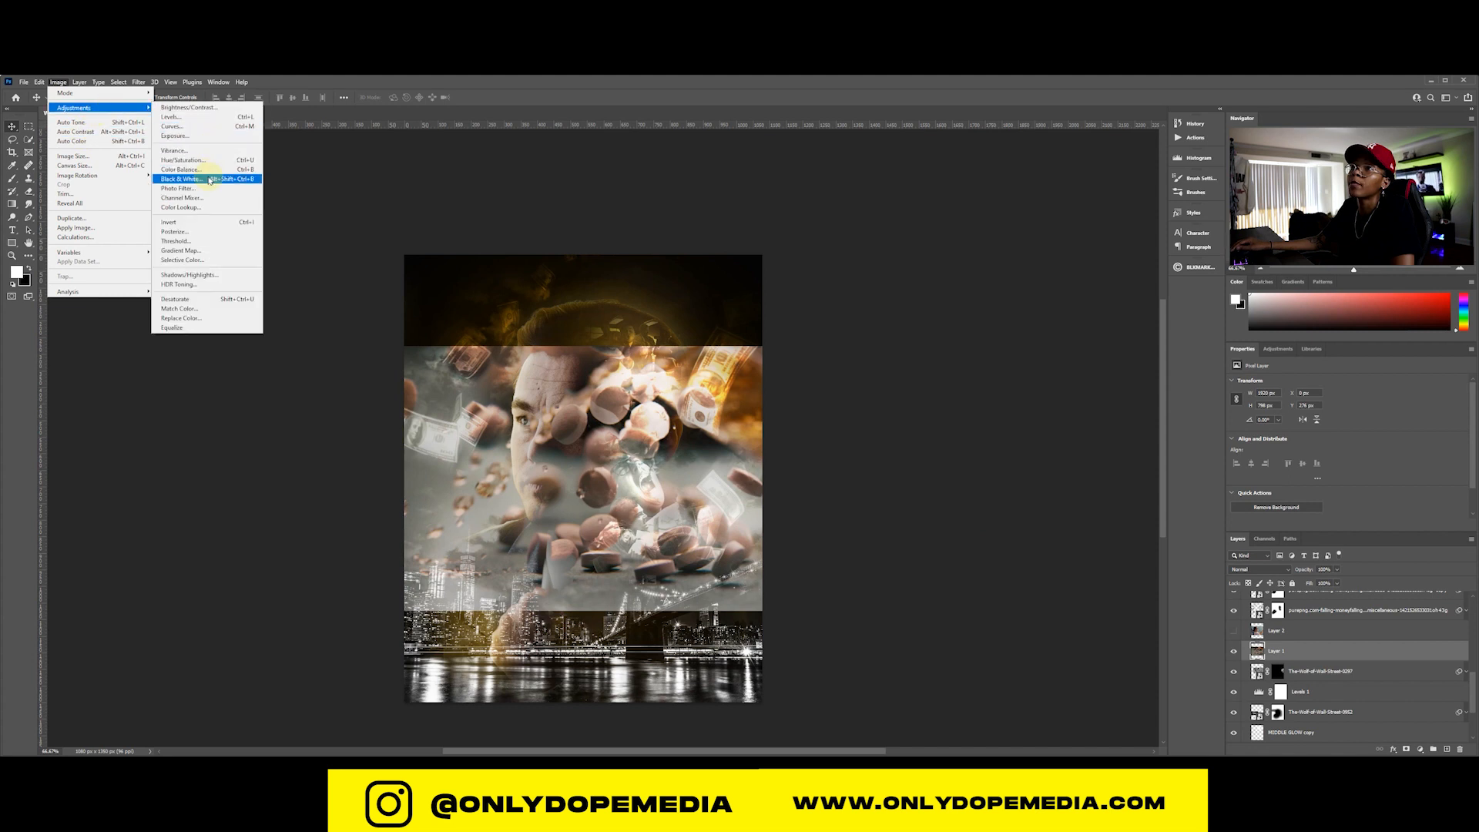
{"action": "left_click", "coordinate": [192, 179]}
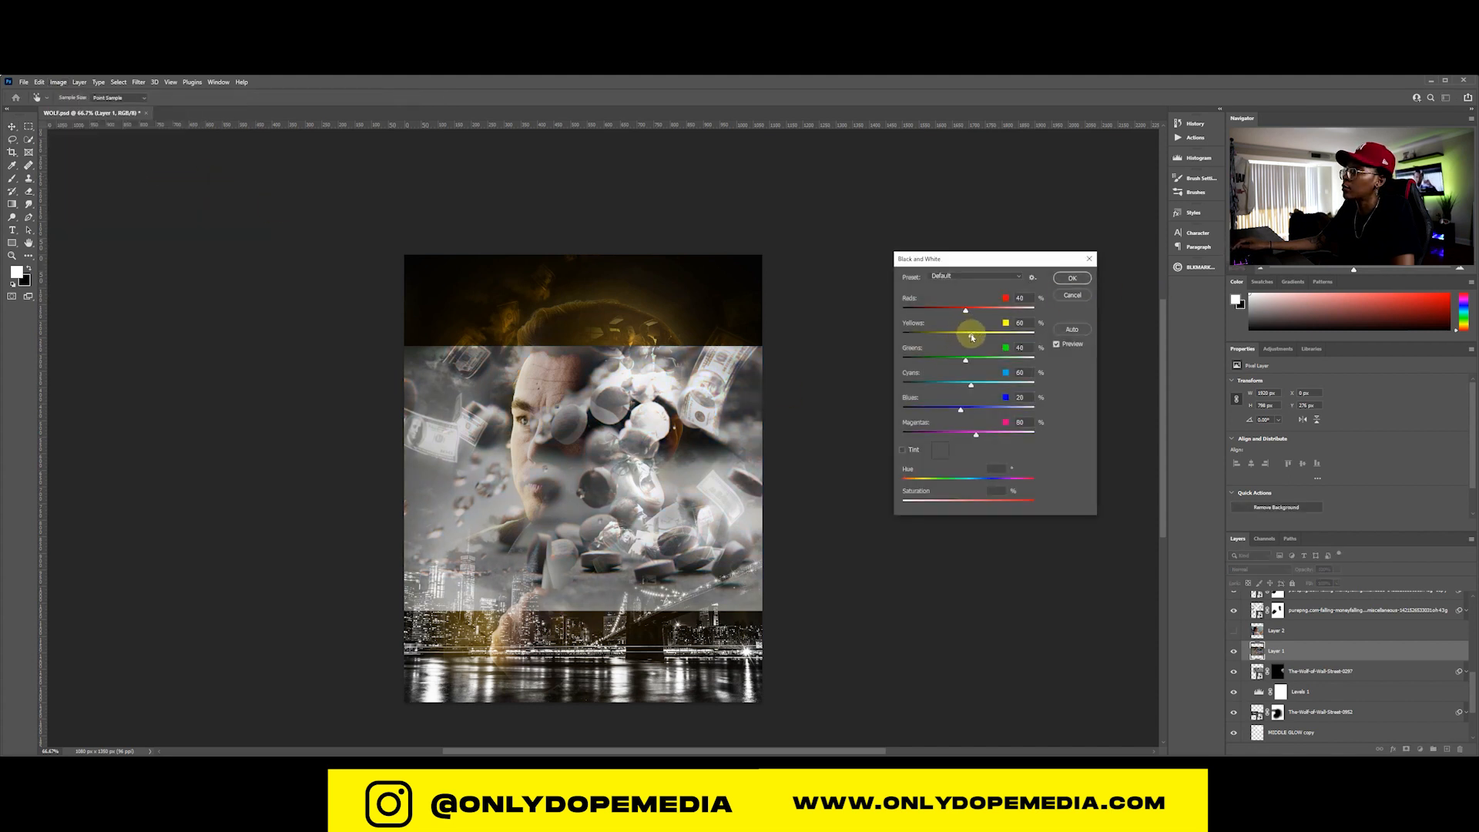
{"action": "left_click", "coordinate": [1068, 279]}
Darken the pills-and-money photo with a Levels adjustment that raises the shadow input level
{"action": "left_click", "coordinate": [60, 83]}
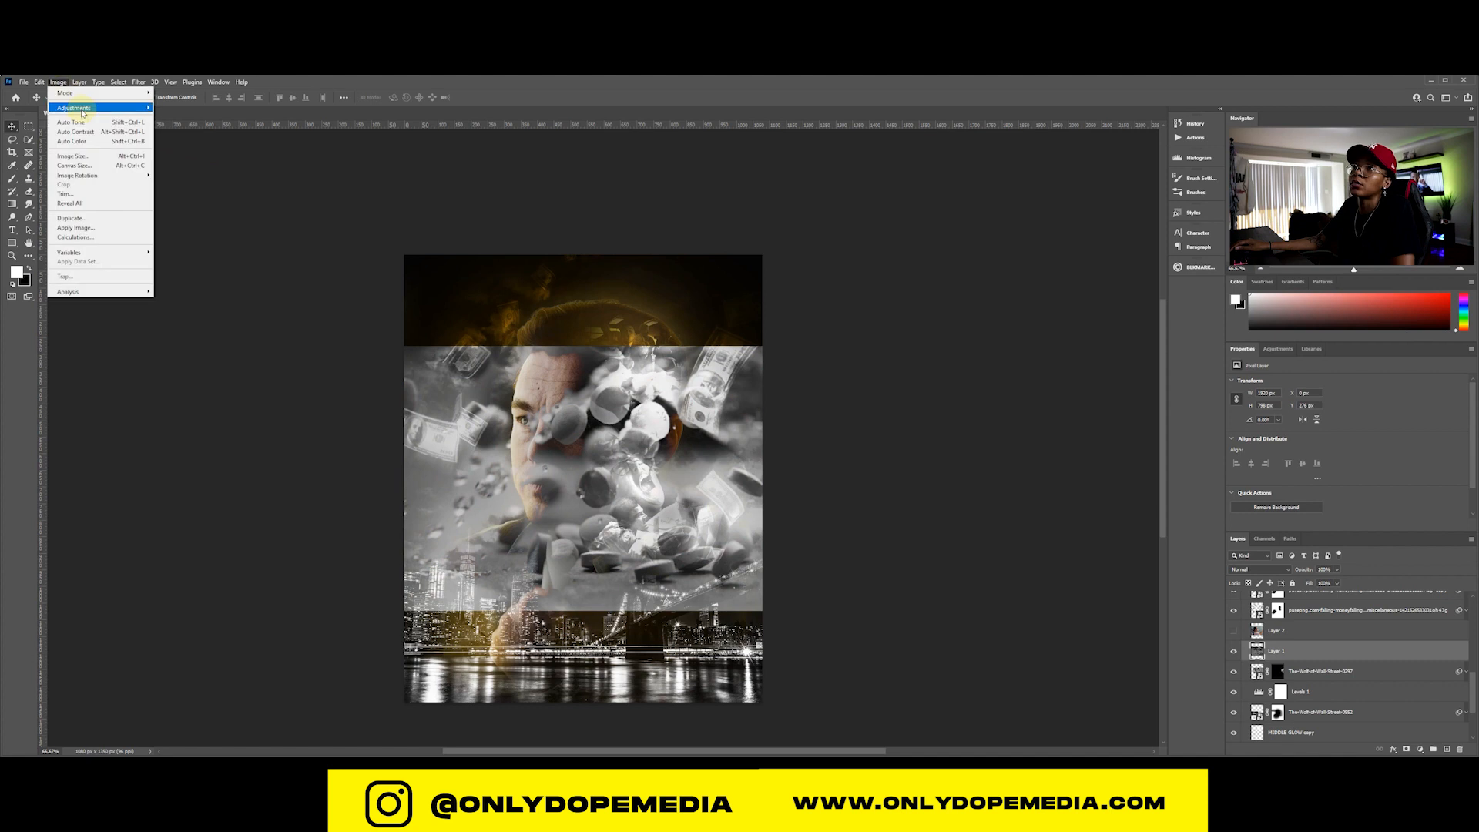
{"action": "mouse_move", "coordinate": [82, 113]}
{"action": "left_click", "coordinate": [181, 118]}
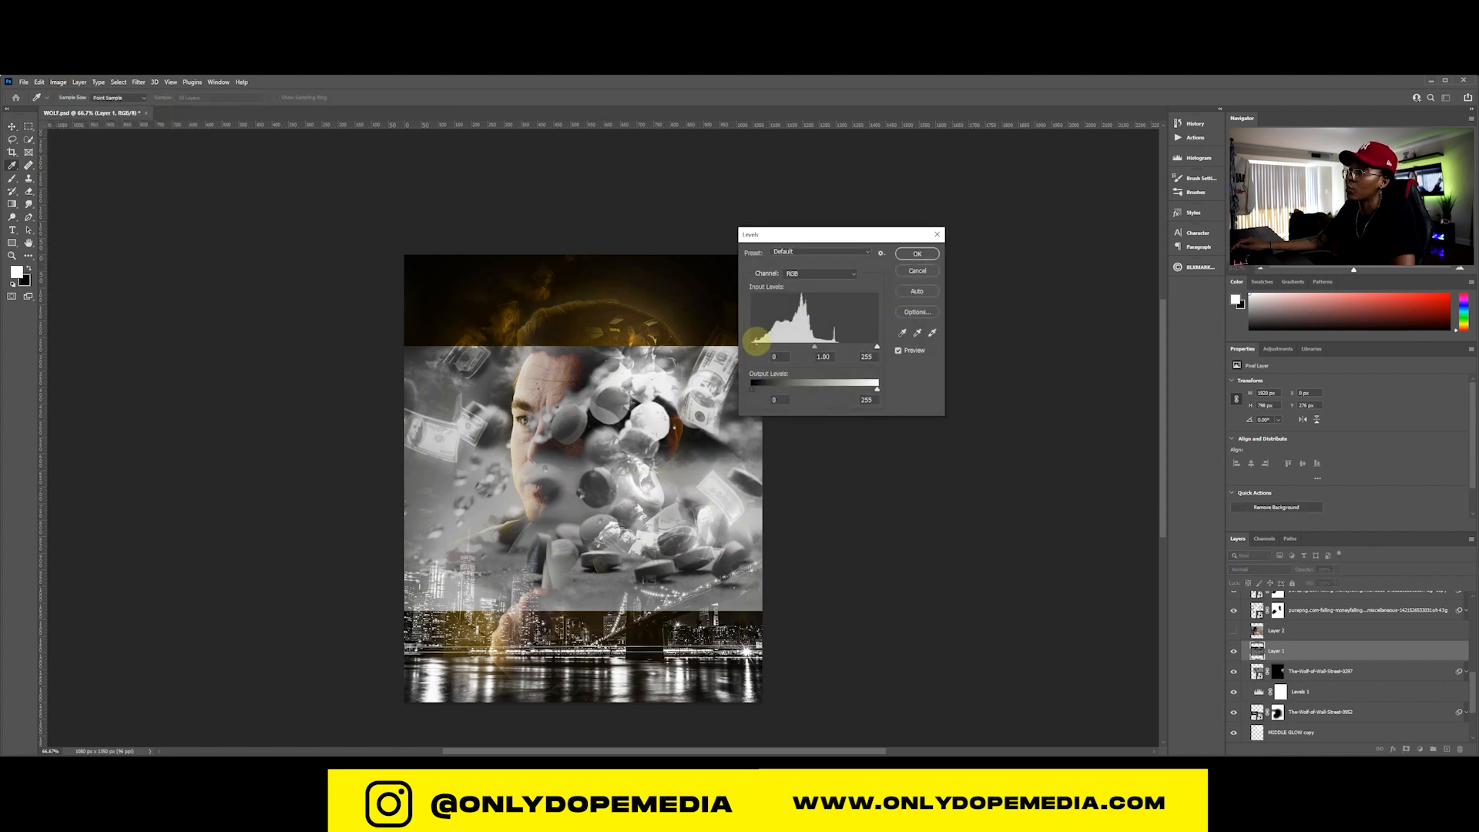
{"action": "left_click_drag", "start_coordinate": [755, 348], "coordinate": [773, 348]}
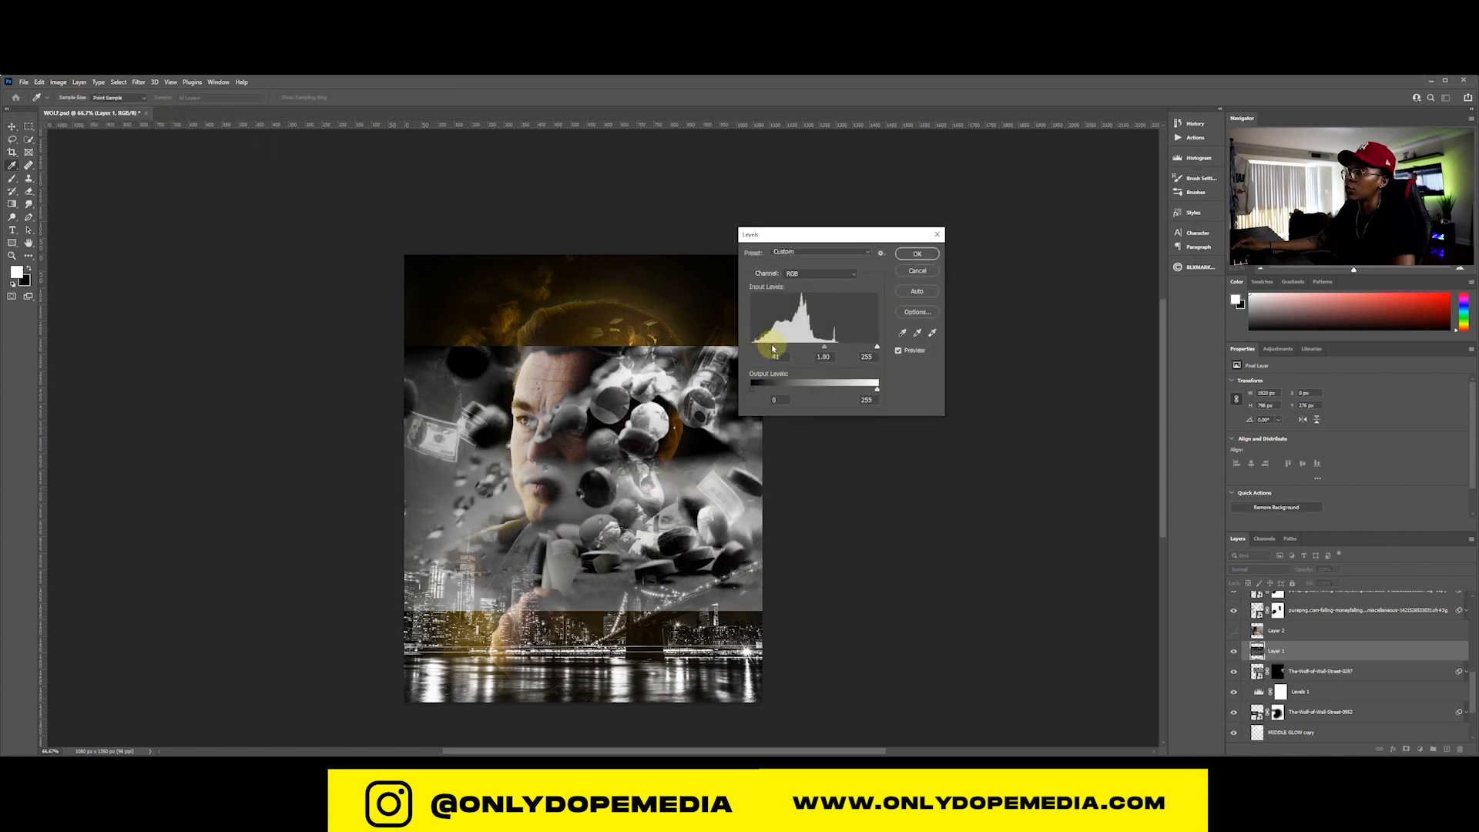
{"action": "left_click", "coordinate": [917, 254]}
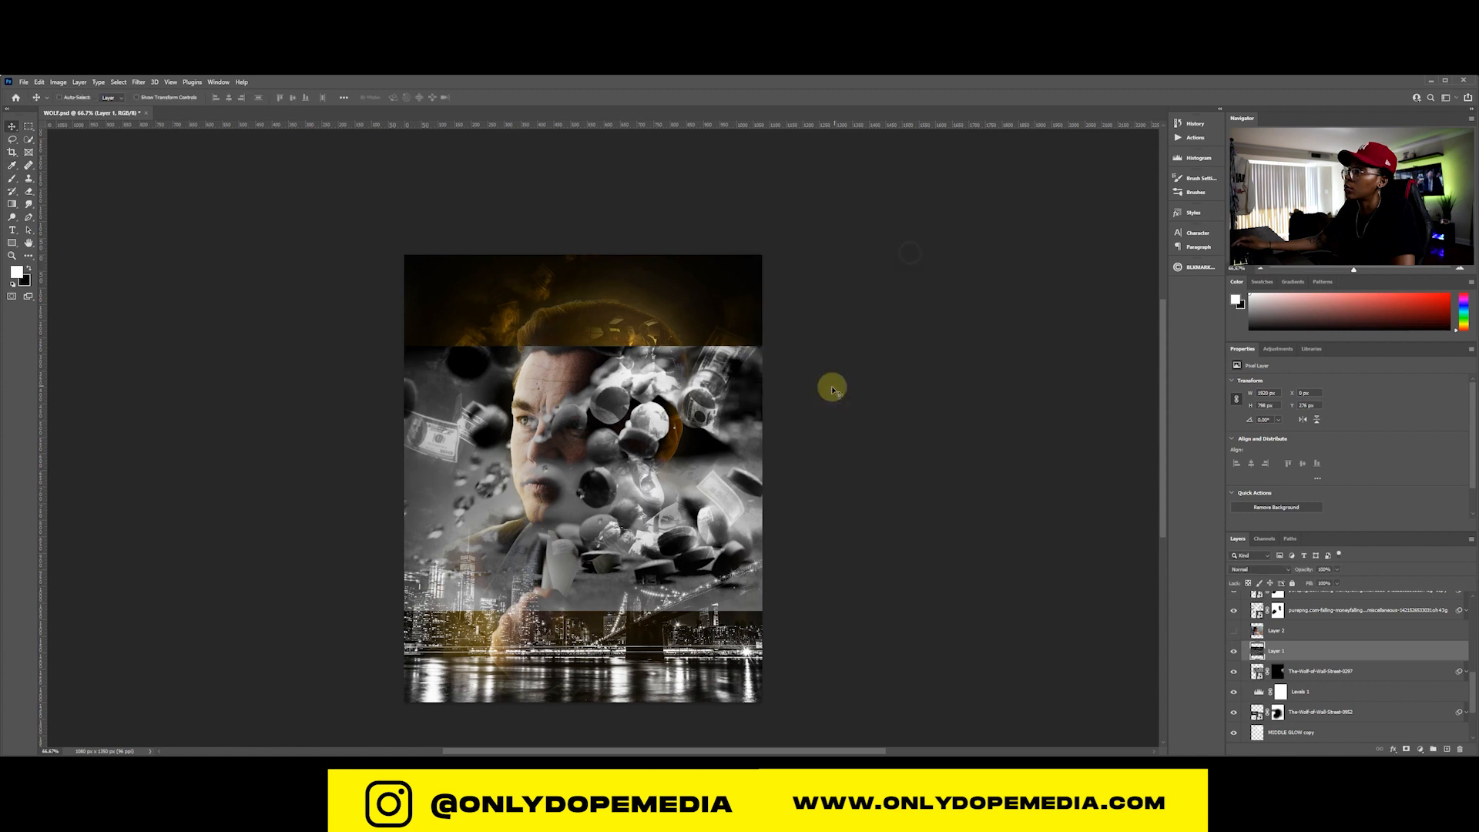
Set Layer 1 to Color Dodge, reposition the pills-and-money photo, and paint black on its layer mask to blend it in
{"action": "left_click", "coordinate": [1264, 569]}
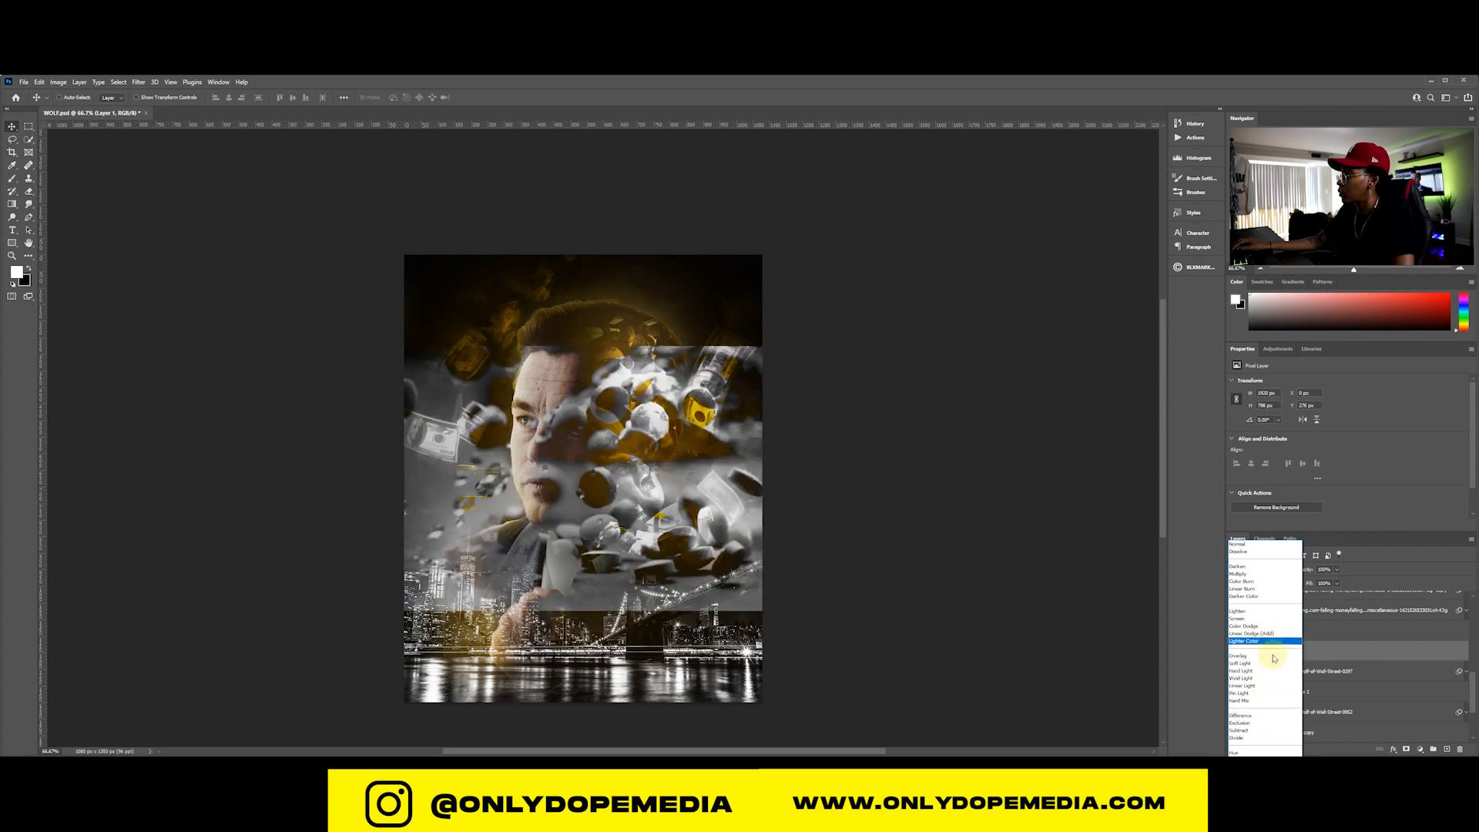
{"action": "left_click", "coordinate": [1244, 625]}
{"action": "left_click", "coordinate": [1278, 651]}
{"action": "left_click_drag", "start_coordinate": [1089, 321], "coordinate": [704, 333]}
{"action": "key", "text": "b"}
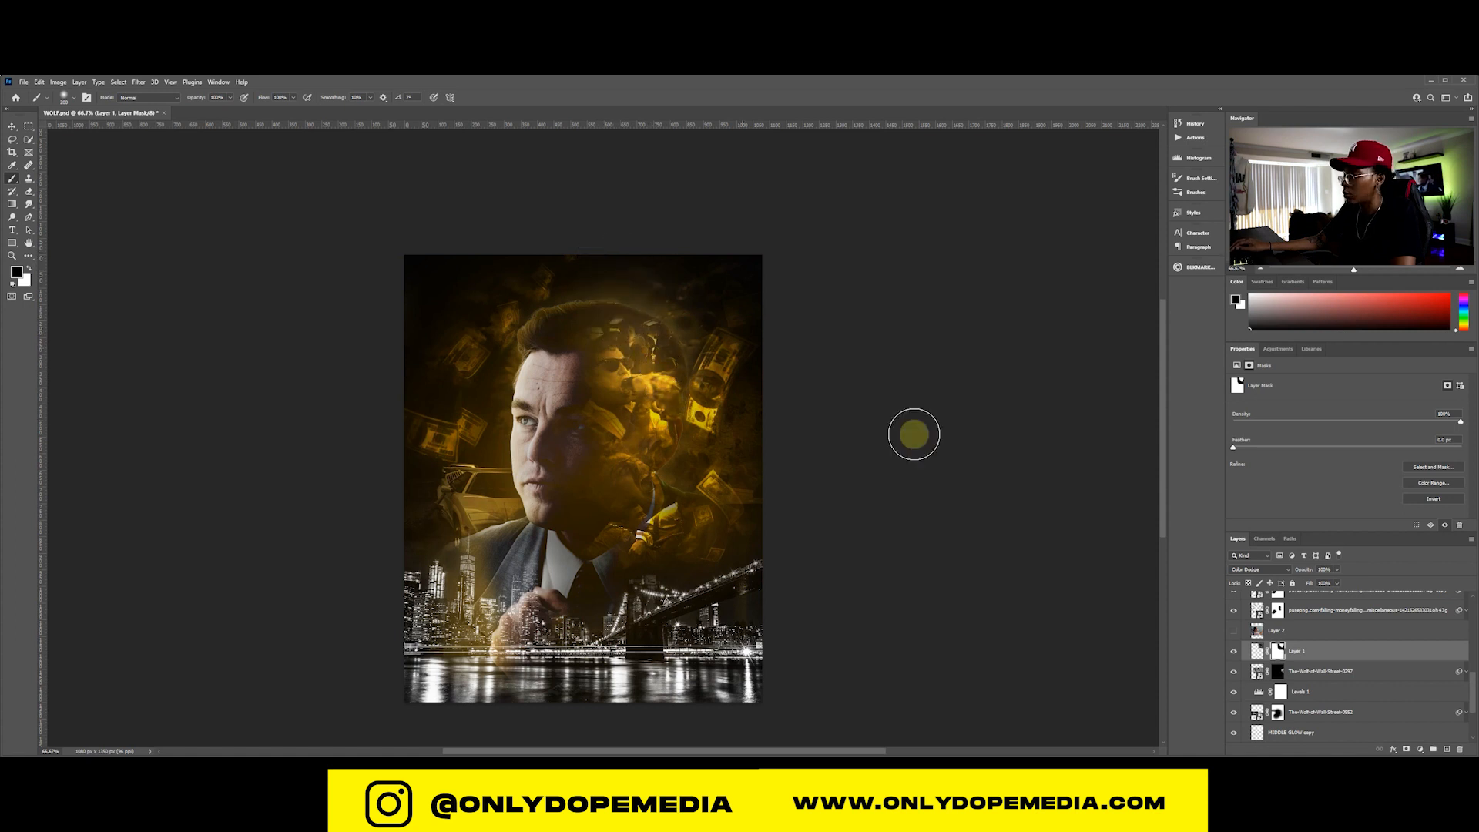
Show Layer 2 and convert its photo of the man in sunglasses to black and white with the default preset
{"action": "left_click", "coordinate": [1235, 632]}
{"action": "left_click", "coordinate": [1310, 630]}
{"action": "key", "text": "x"}
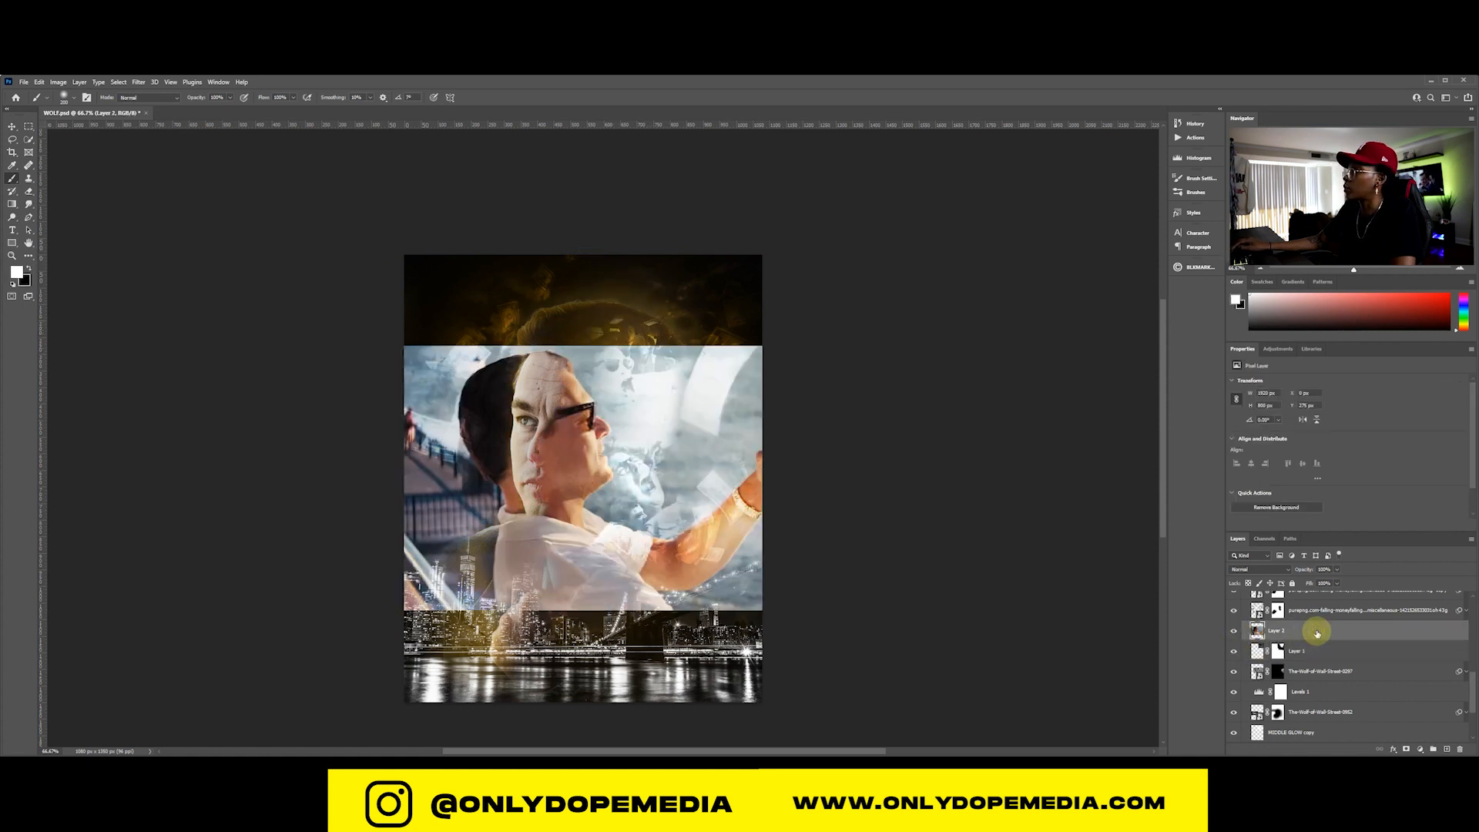
{"action": "left_click", "coordinate": [58, 82]}
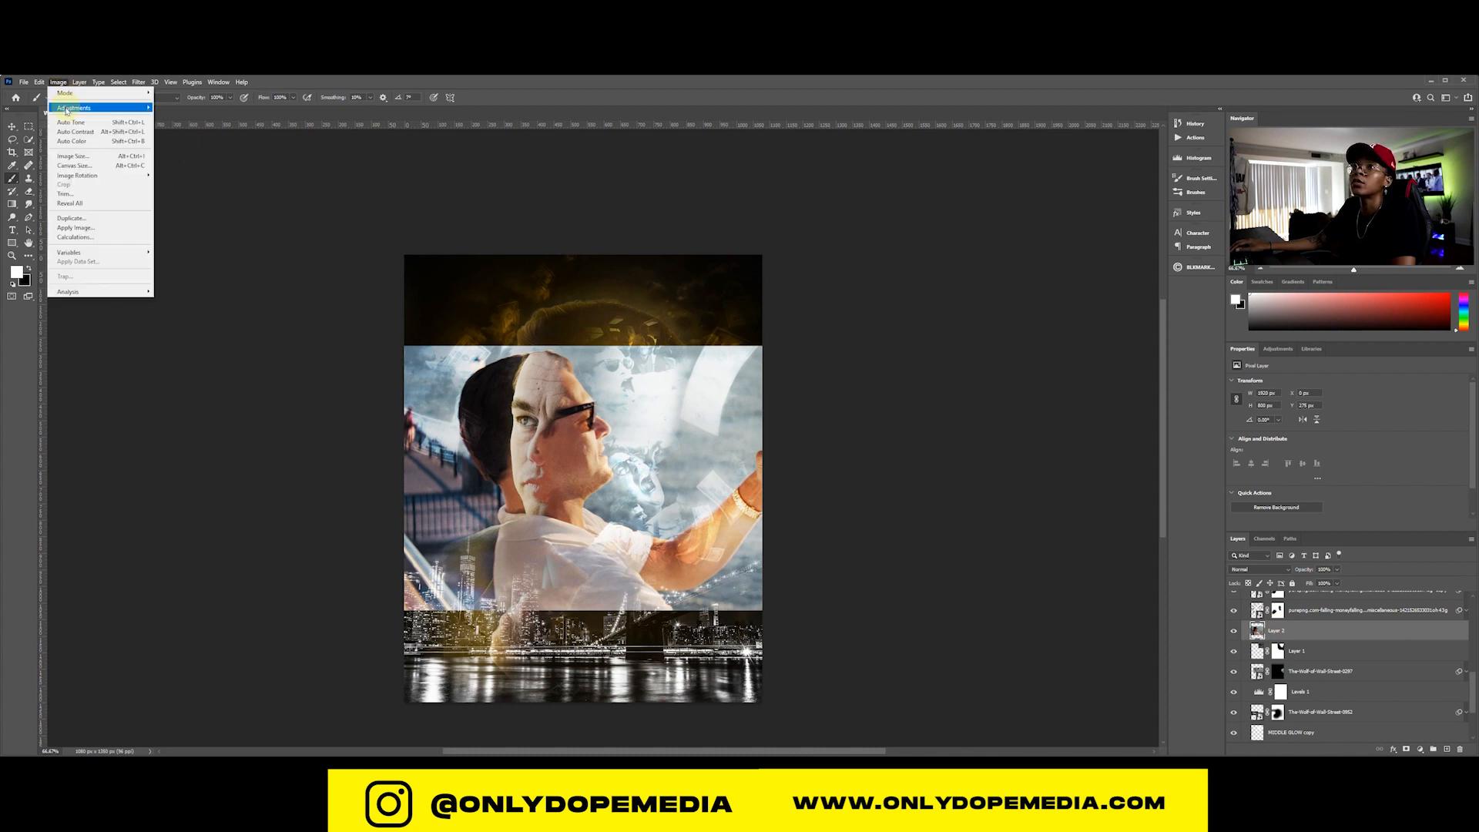
{"action": "mouse_move", "coordinate": [67, 109]}
{"action": "left_click", "coordinate": [179, 190]}
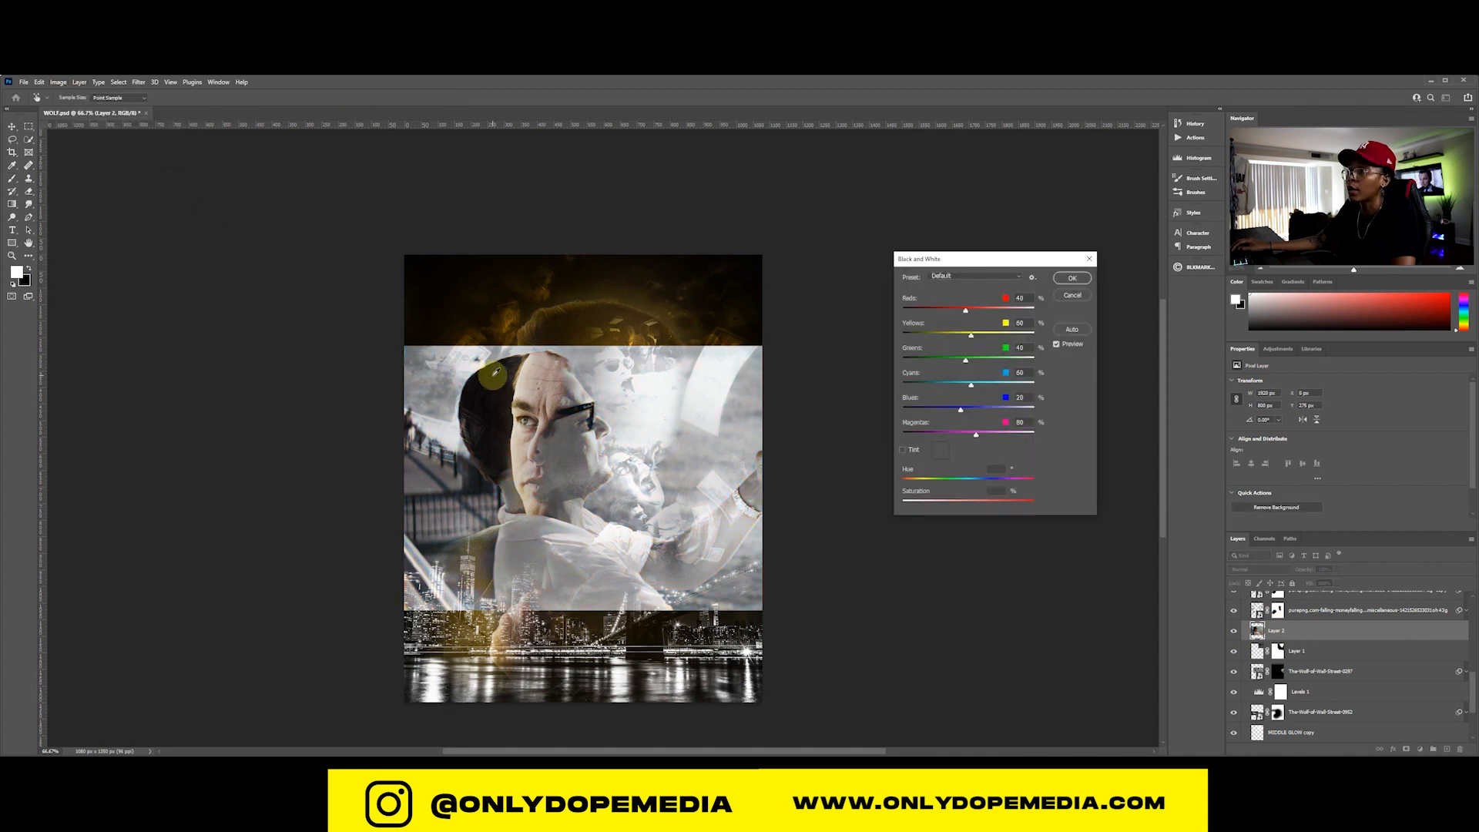
{"action": "key", "text": "Escape"}
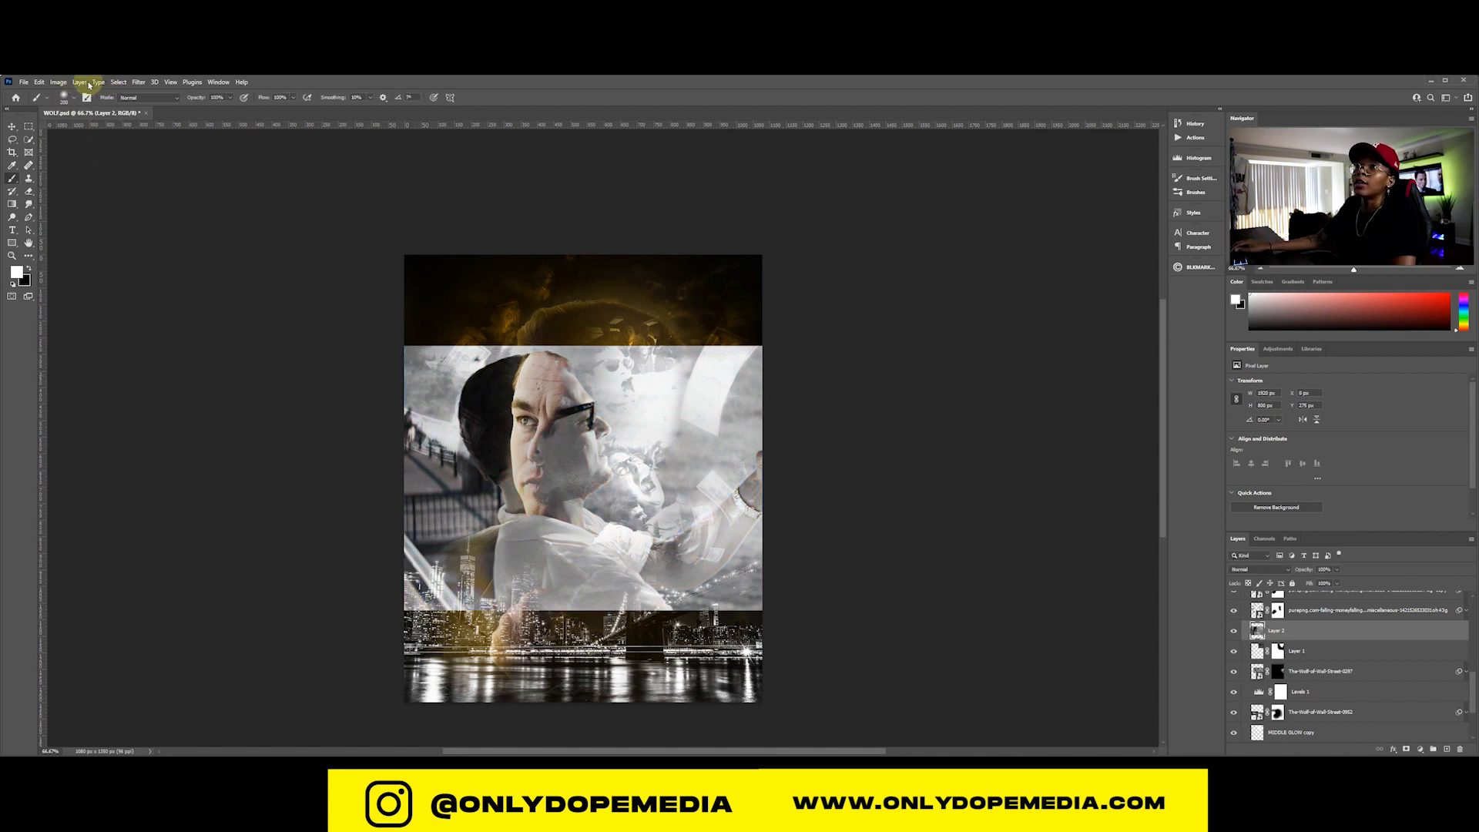
Darken the midtones of the sunglasses photo on Layer 2 with Levels and set its blend mode to Color Dodge
{"action": "left_click", "coordinate": [58, 83]}
{"action": "mouse_move", "coordinate": [84, 108]}
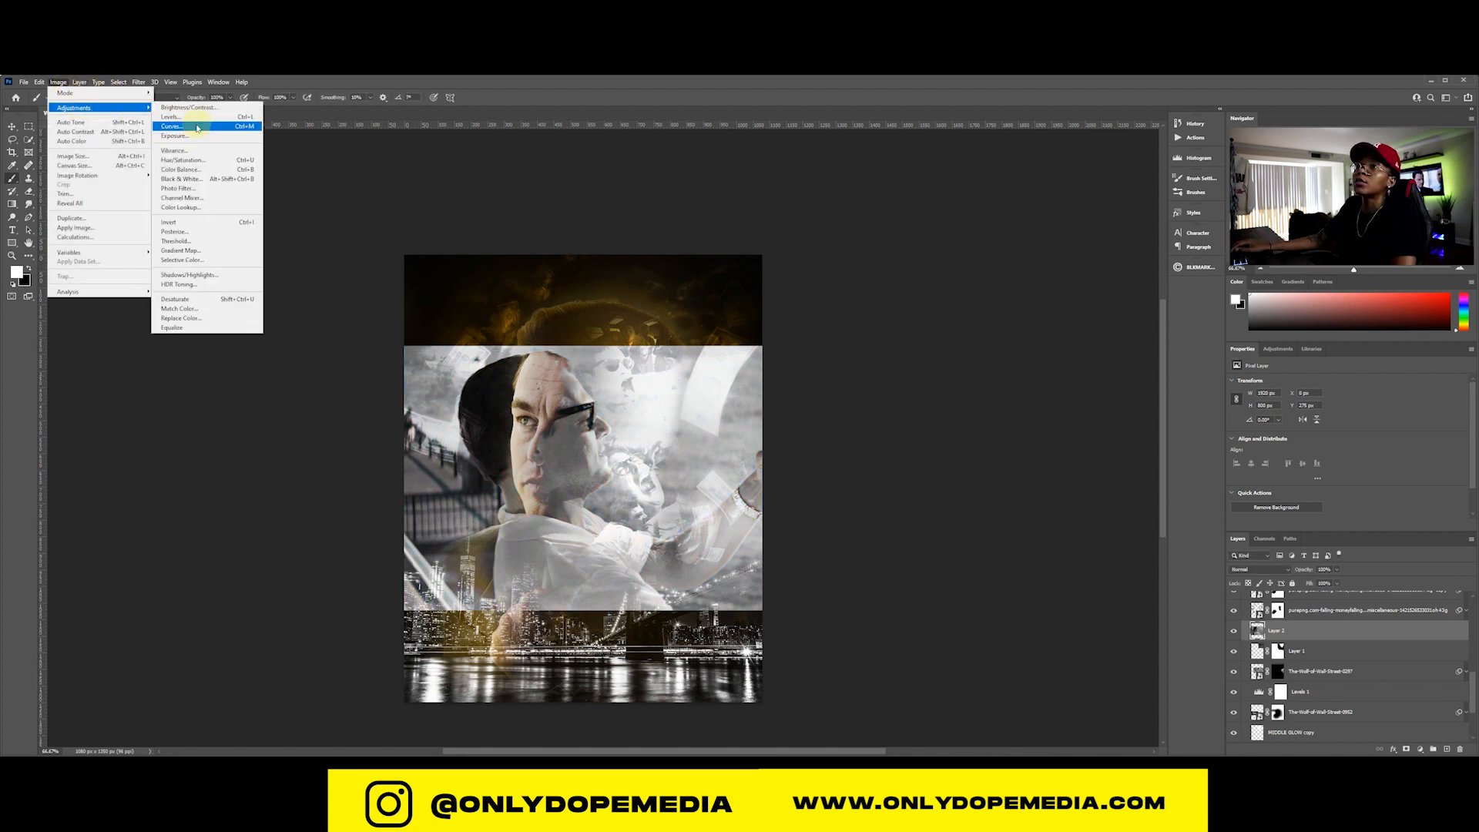
{"action": "left_click", "coordinate": [173, 117]}
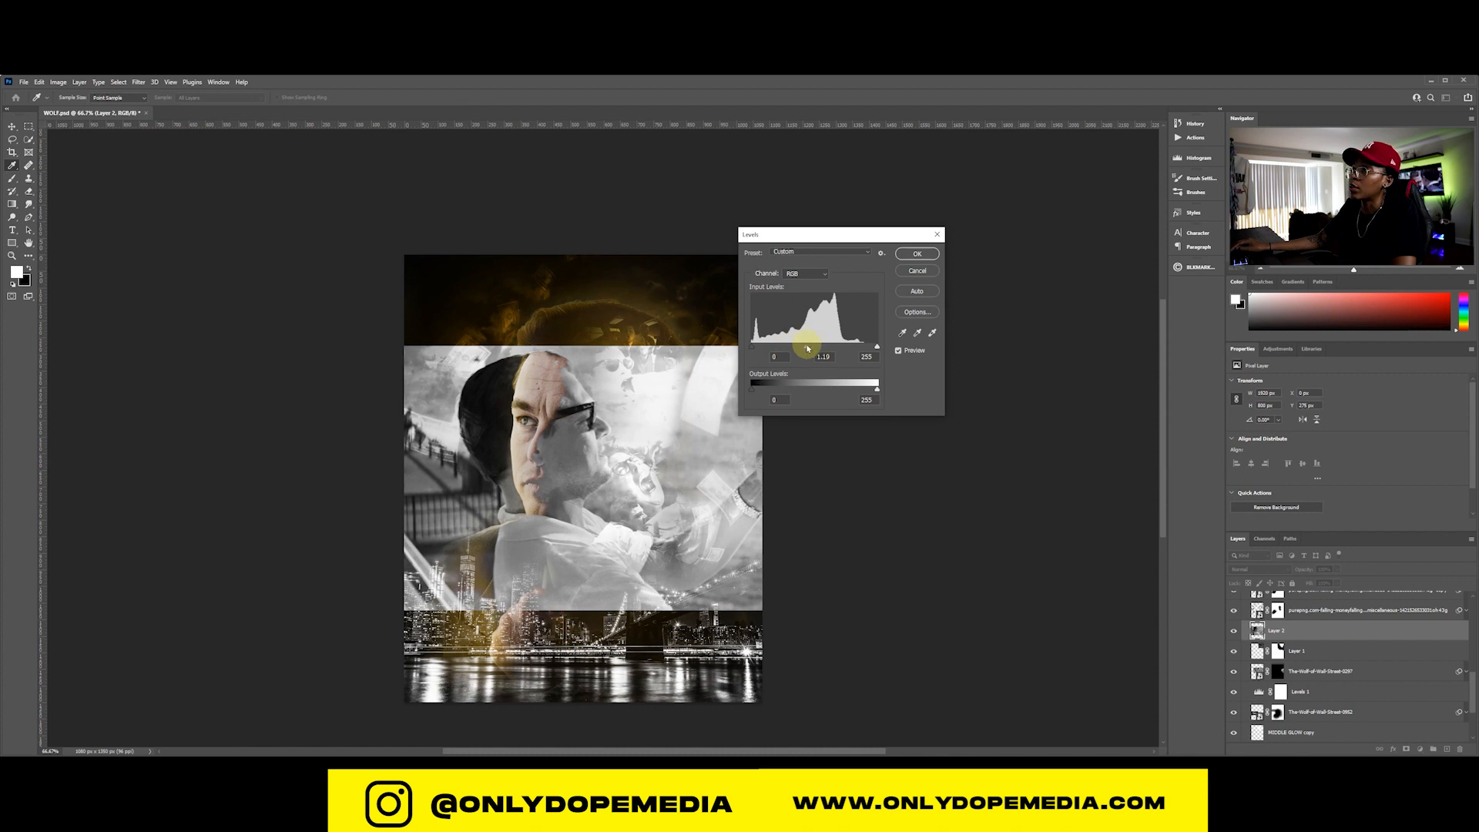
{"action": "left_click_drag", "start_coordinate": [807, 349], "coordinate": [843, 348]}
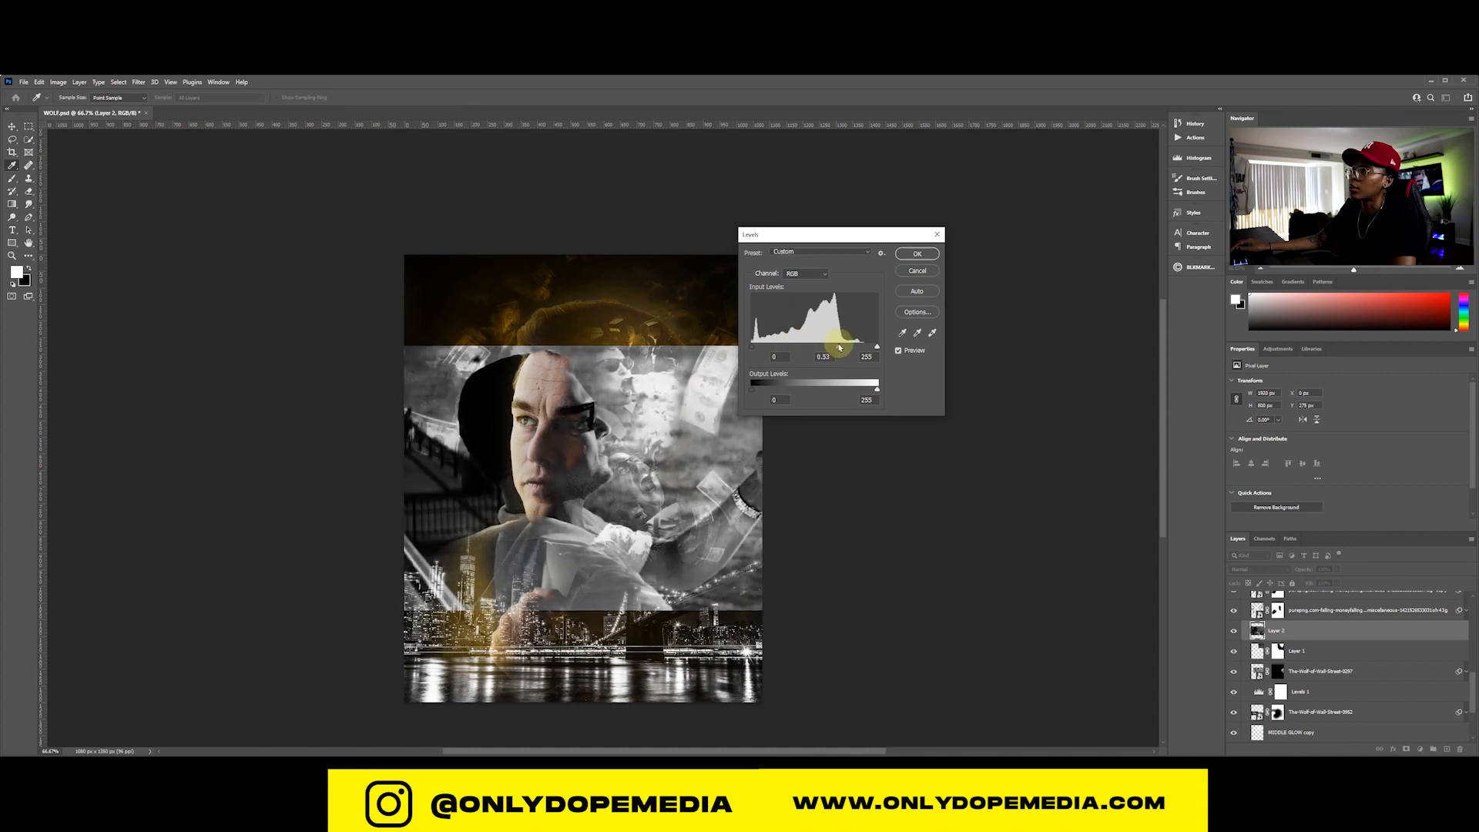
{"action": "key", "text": "Return"}
{"action": "key", "text": "b"}
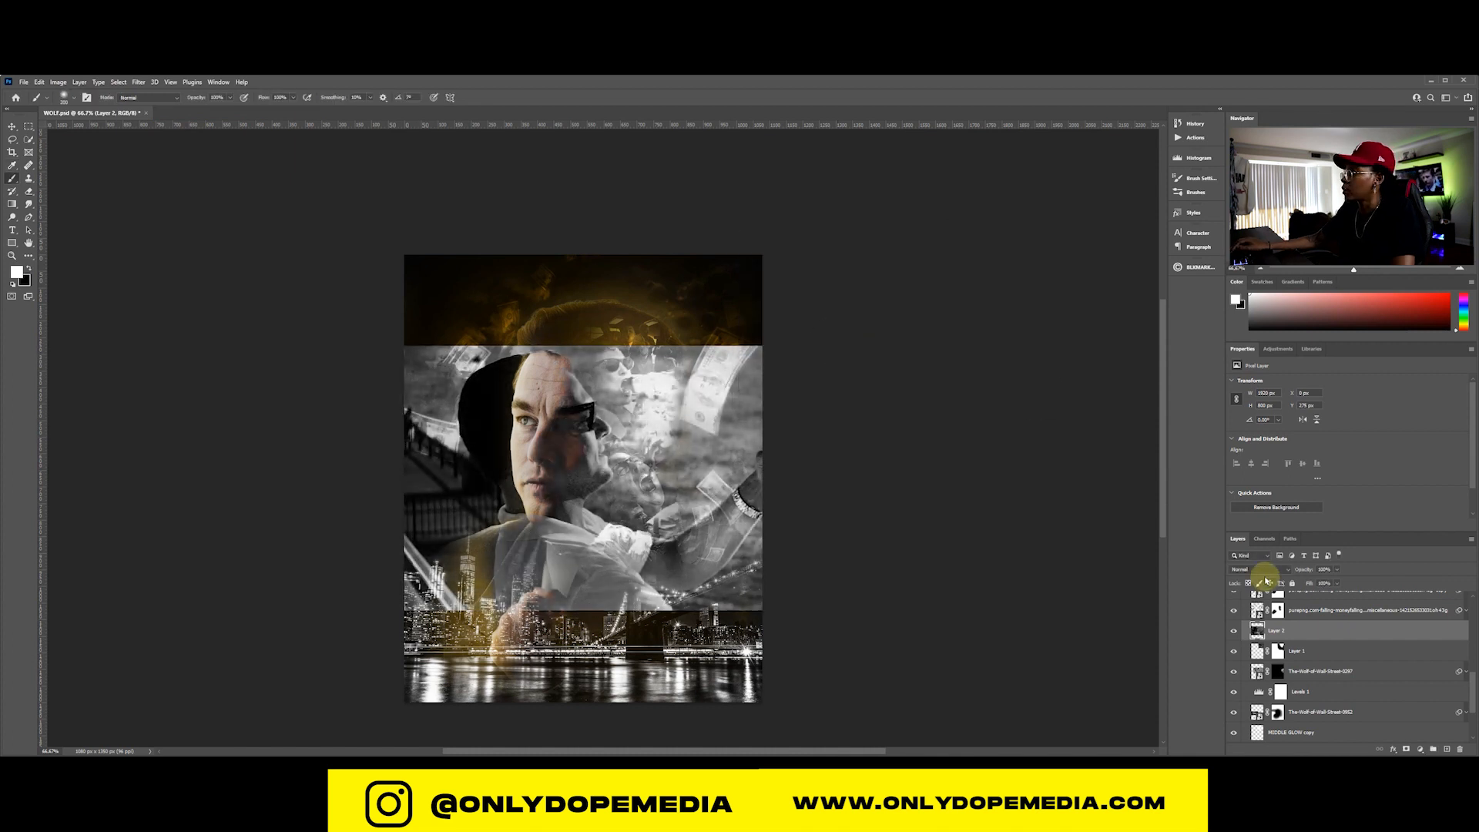
{"action": "left_click", "coordinate": [1264, 570]}
{"action": "left_click", "coordinate": [1252, 625]}
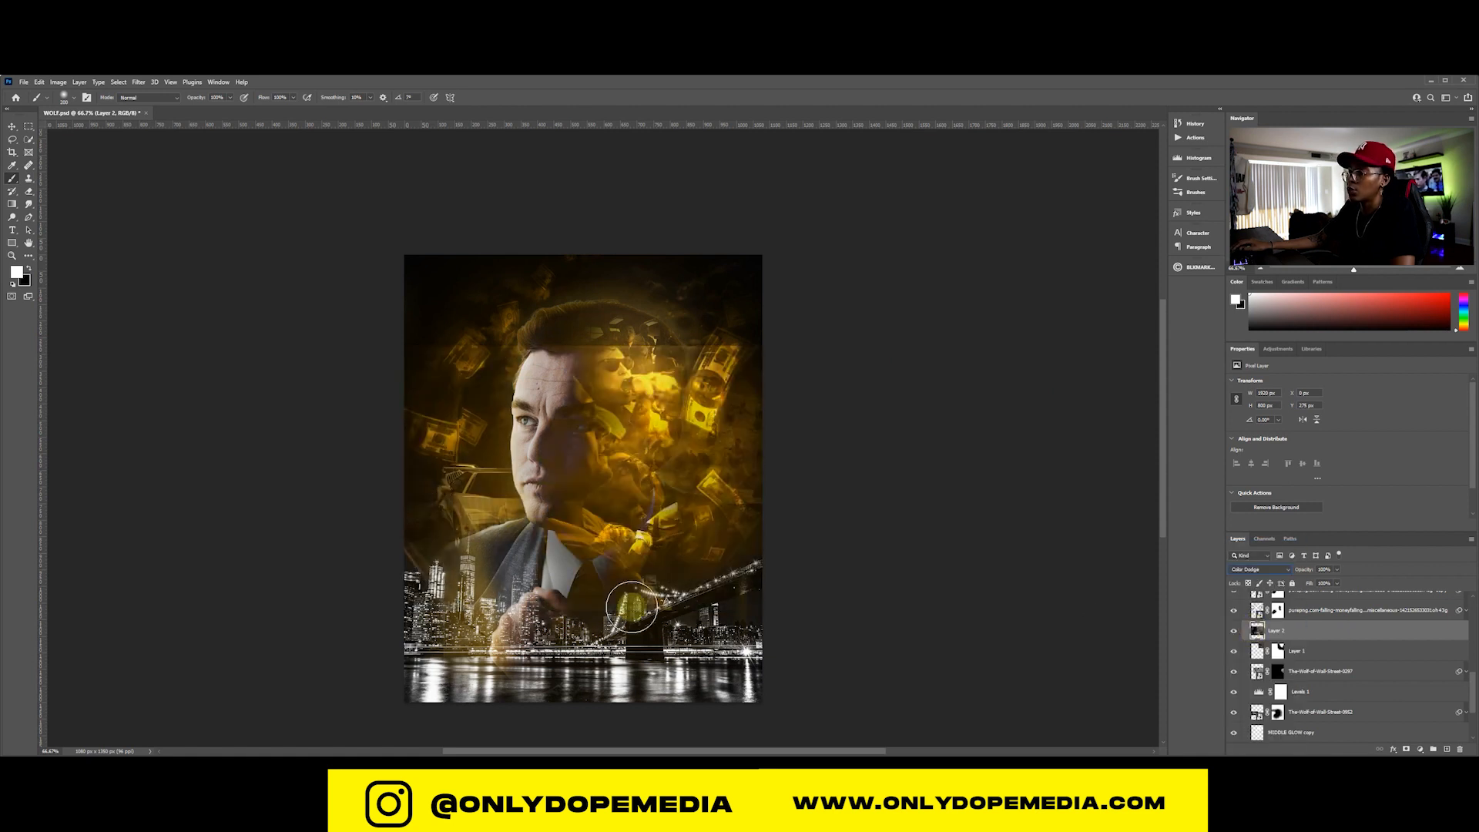
Scale down the sunglasses photo on Layer 2 and position it across the upper part of the poster
{"action": "key", "text": "ctrl+t"}
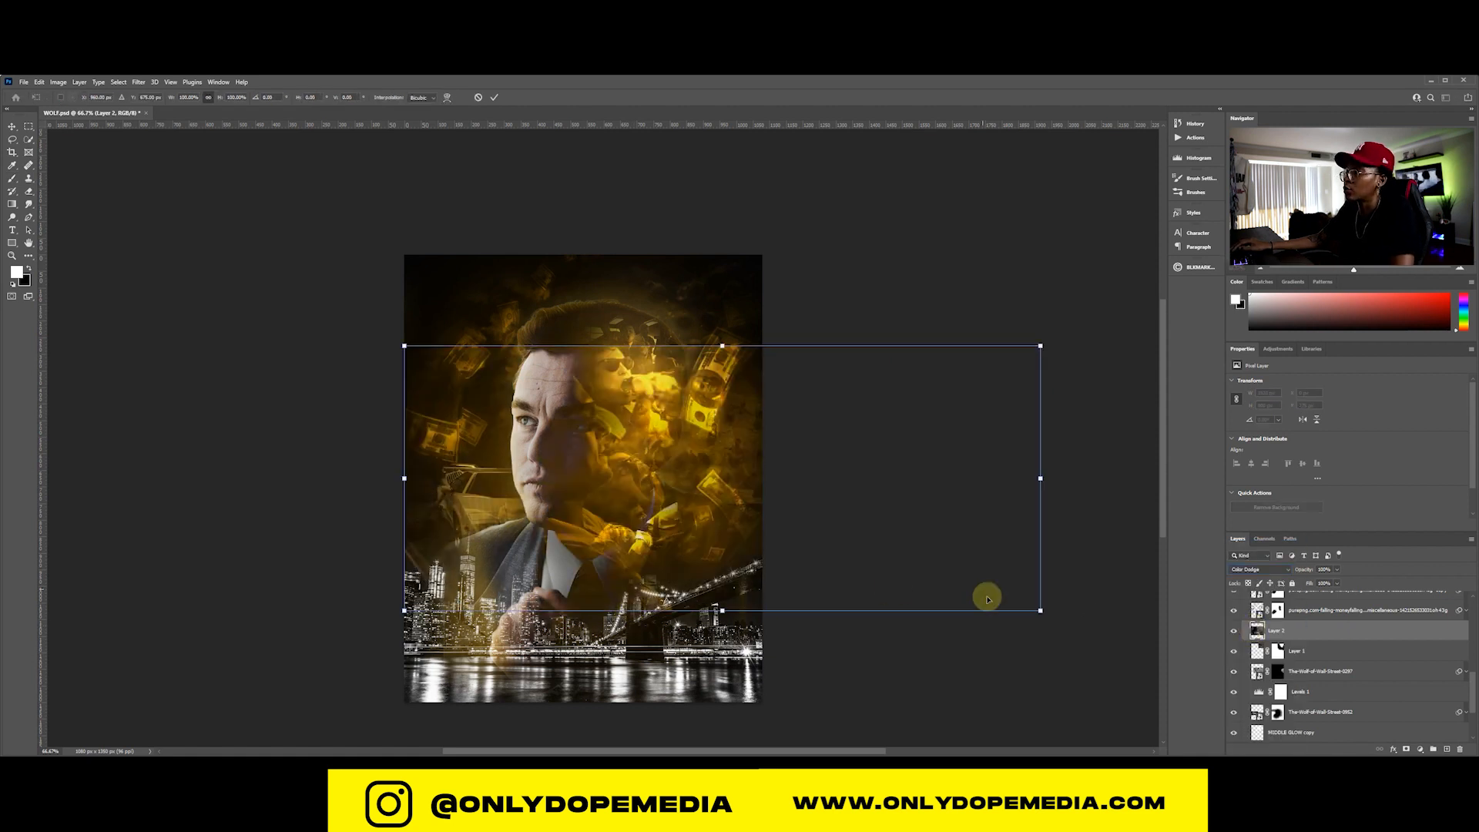
{"action": "left_click_drag", "start_coordinate": [1039, 611], "coordinate": [709, 473]}
{"action": "left_click_drag", "start_coordinate": [576, 383], "coordinate": [564, 292]}
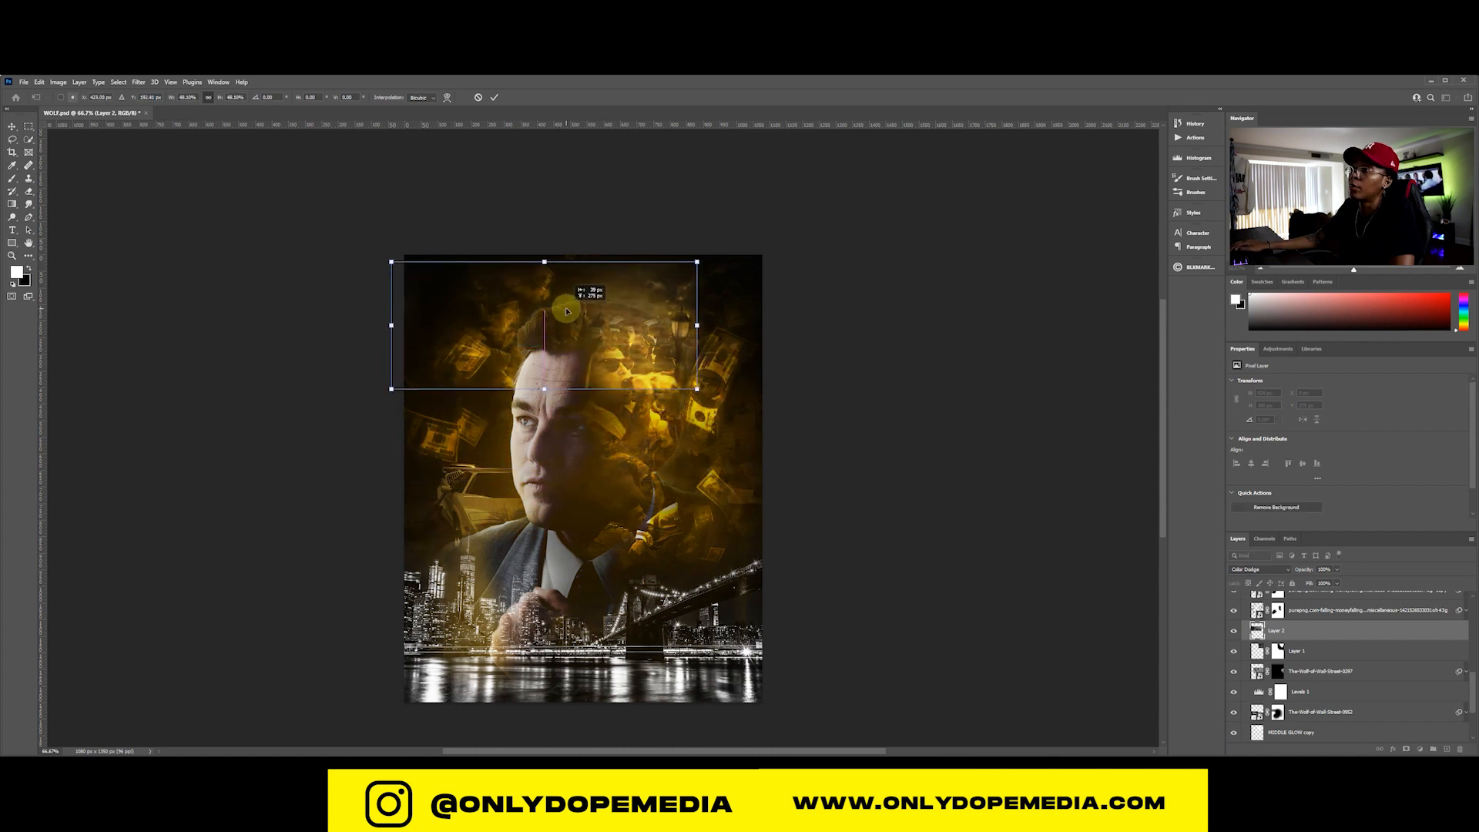
{"action": "left_click_drag", "start_coordinate": [534, 382], "coordinate": [548, 469]}
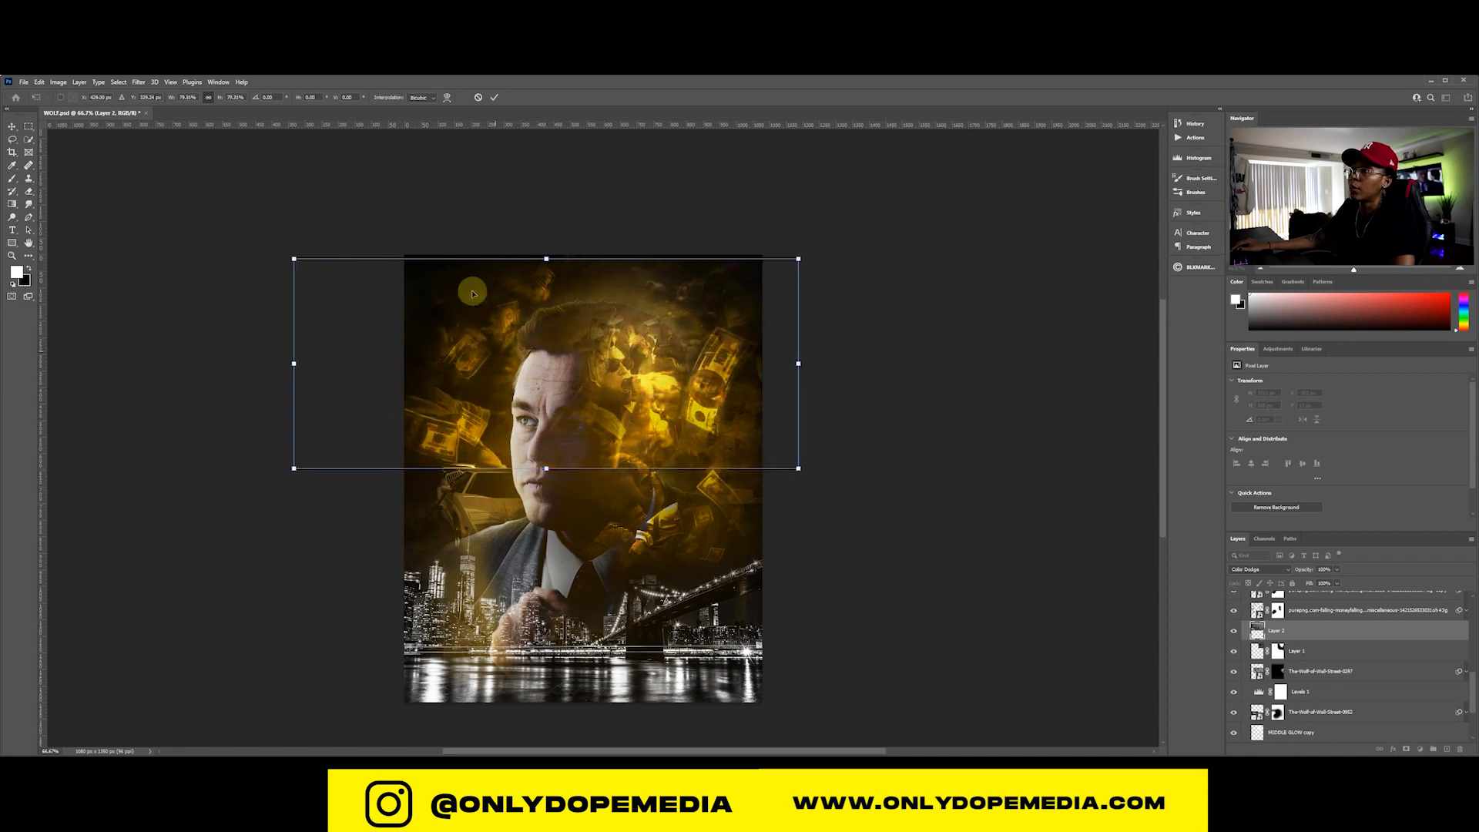
{"action": "left_click_drag", "start_coordinate": [546, 254], "coordinate": [520, 270]}
{"action": "key", "text": "Return"}
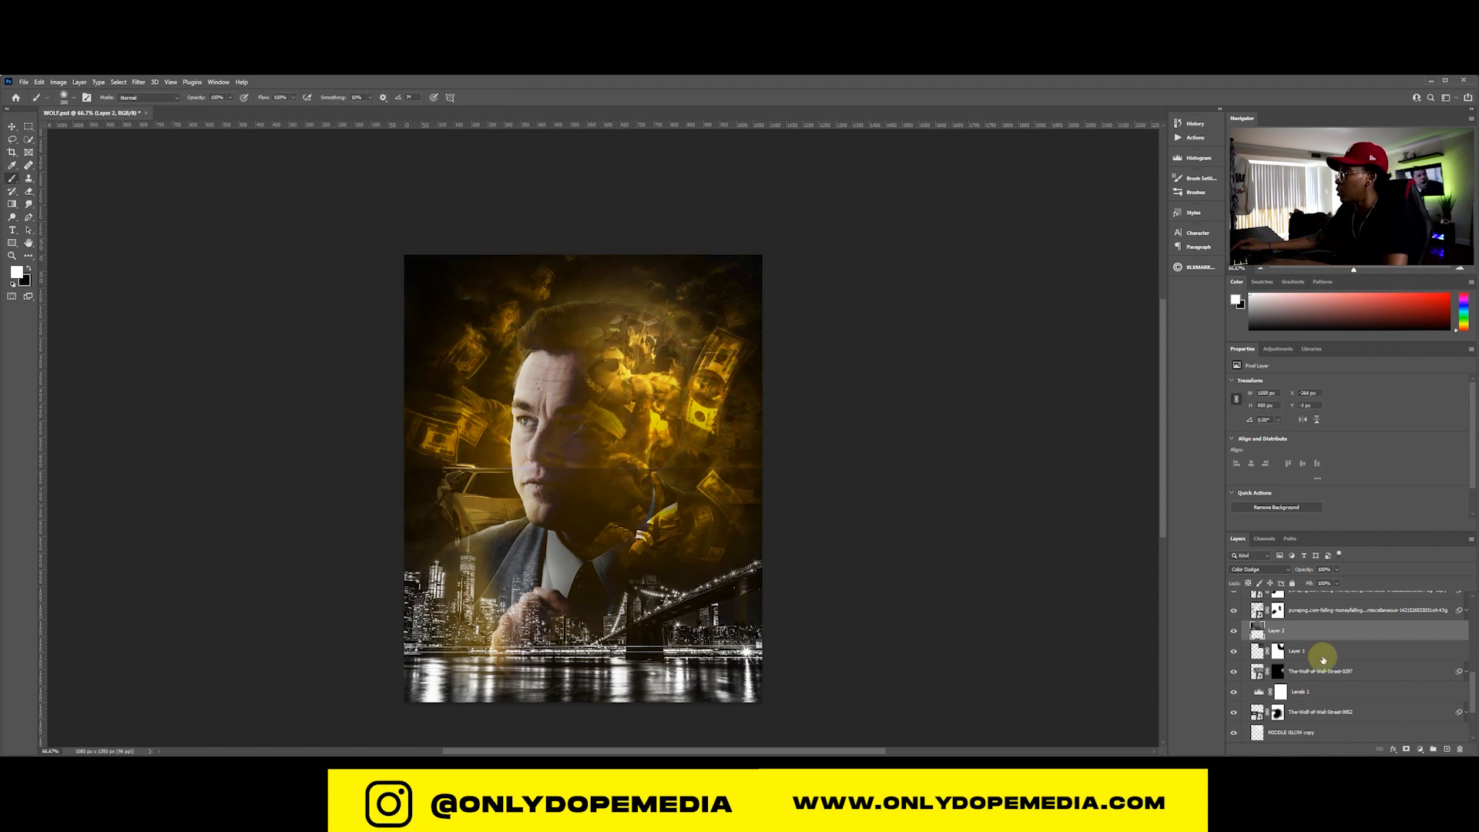
Add a layer mask to Layer 2, paint black with an enlarged brush to blend the photo's edges, and save the file
{"action": "left_click", "coordinate": [1399, 745]}
{"action": "key", "text": "x"}
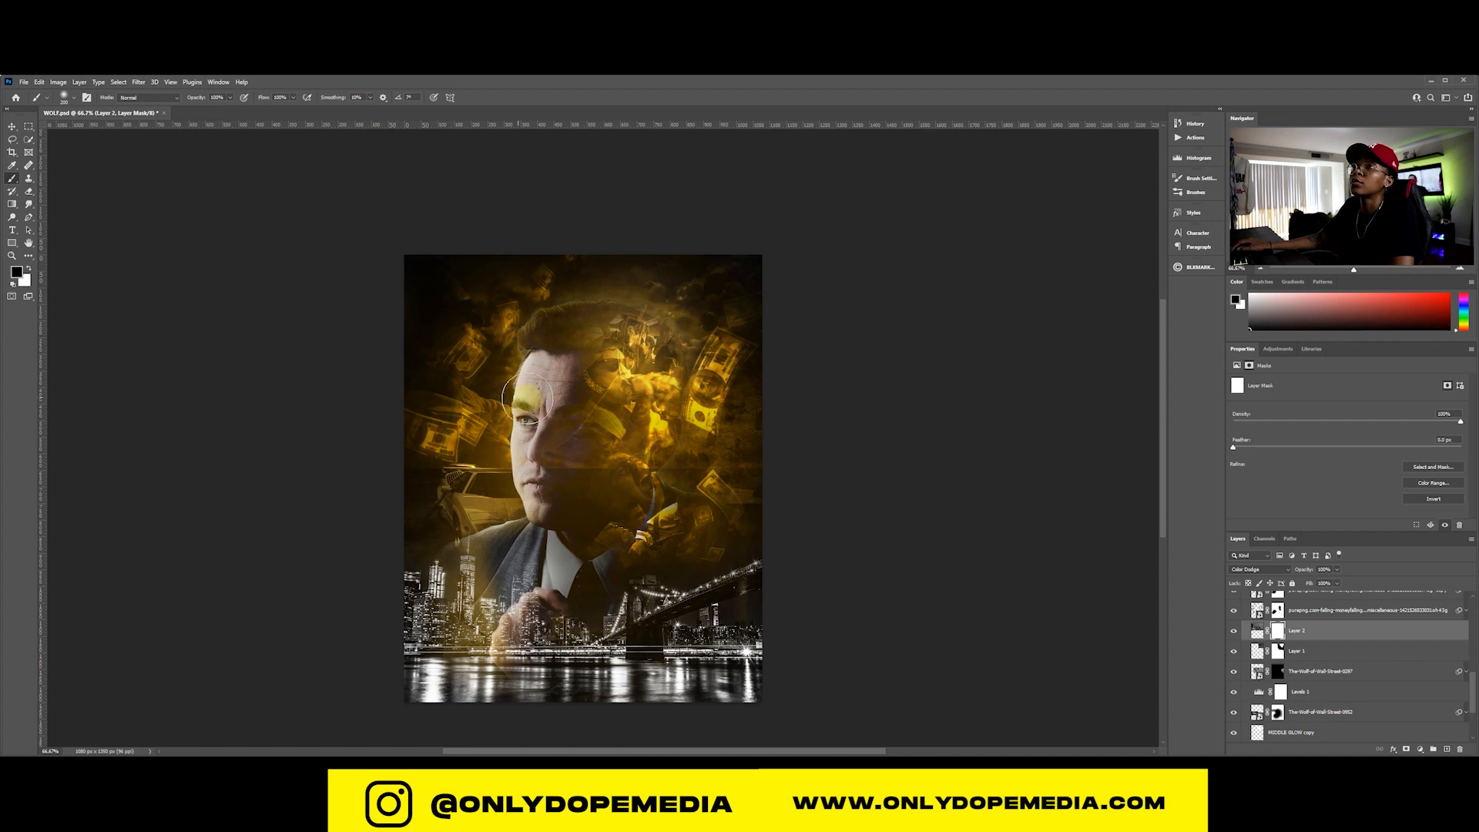
{"action": "key", "text": "bracketright"}
{"action": "key", "text": "bracketright"}
{"action": "key", "text": "bracketright"}
{"action": "key", "text": "bracketright"}
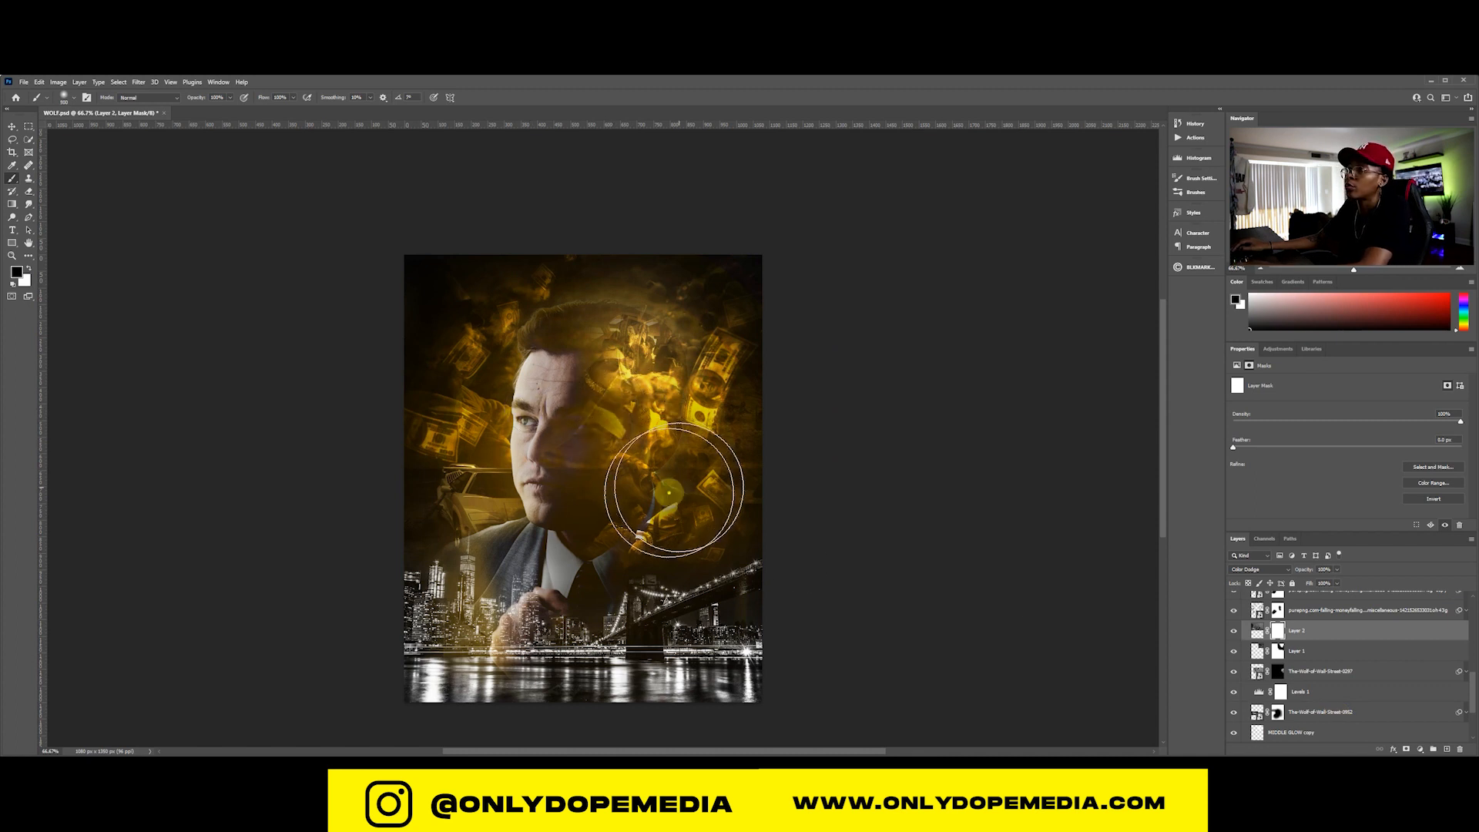
{"action": "mouse_move", "coordinate": [475, 547]}
{"action": "left_mouse_down"}
{"action": "mouse_move", "coordinate": [632, 524]}
{"action": "mouse_move", "coordinate": [740, 362]}
{"action": "mouse_move", "coordinate": [717, 439]}
{"action": "mouse_move", "coordinate": [609, 466]}
{"action": "mouse_move", "coordinate": [578, 356]}
{"action": "mouse_move", "coordinate": [621, 285]}
{"action": "mouse_move", "coordinate": [809, 447]}
{"action": "mouse_move", "coordinate": [644, 594]}
{"action": "mouse_move", "coordinate": [373, 512]}
{"action": "mouse_move", "coordinate": [532, 531]}
{"action": "mouse_move", "coordinate": [561, 495]}
{"action": "left_mouse_up"}
{"action": "key", "text": "v"}
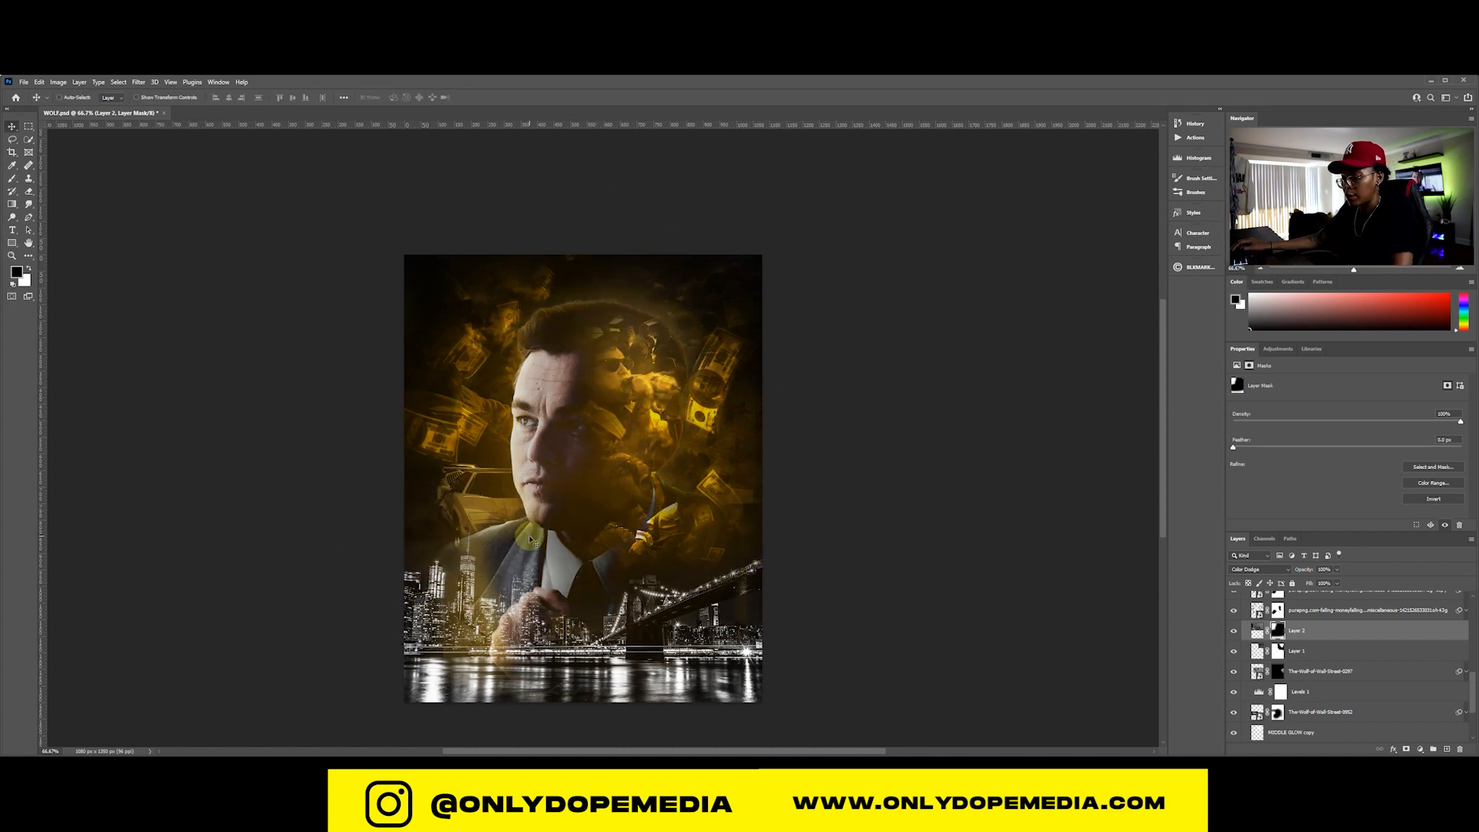
{"action": "left_click", "coordinate": [612, 615]}
{"action": "key", "text": "ctrl+s"}
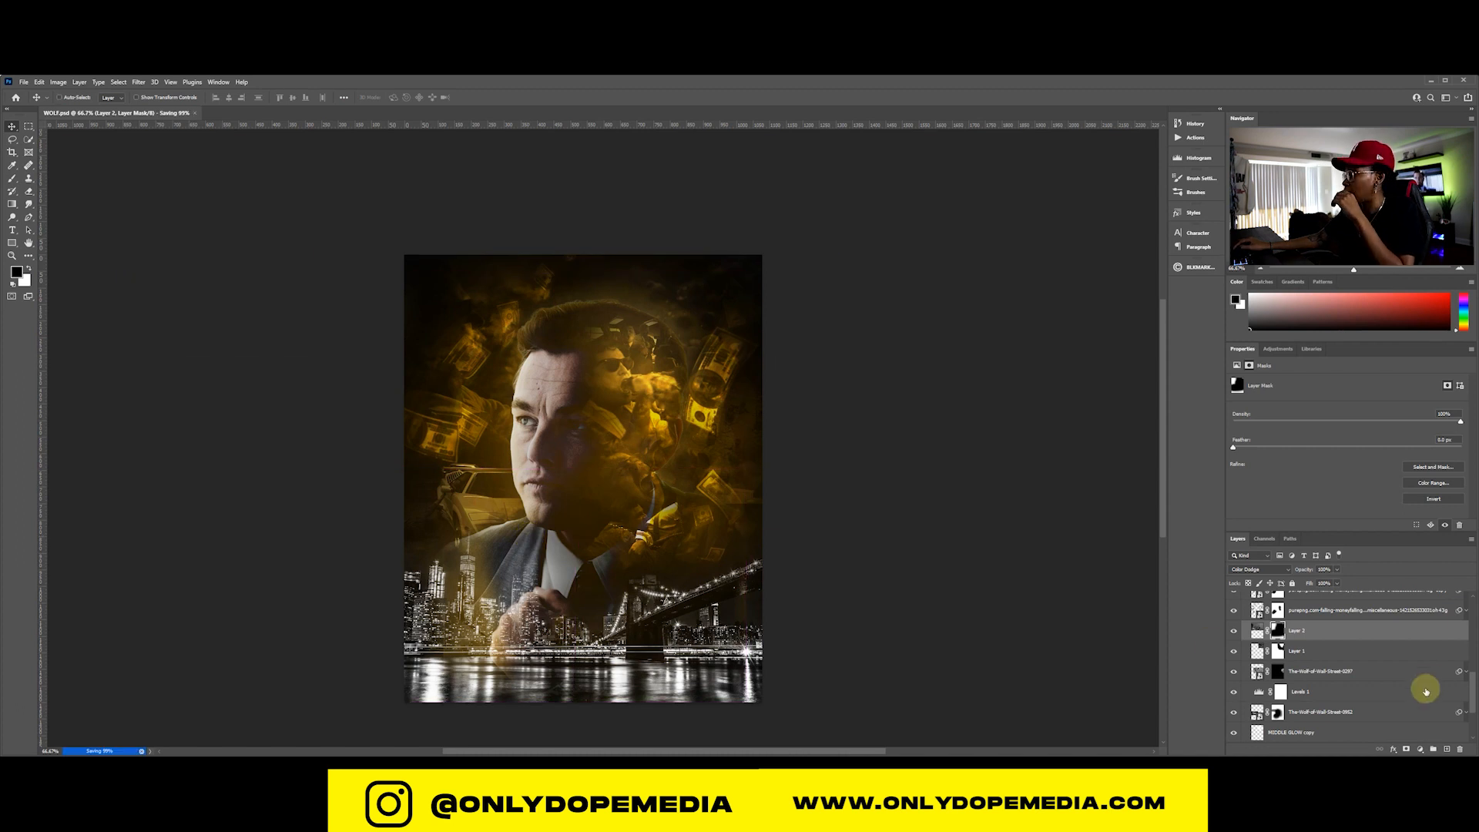
Disable the layer mask on the Color Fill 2 layer
{"action": "scroll", "coordinate": [1423, 687], "scroll_direction": "down", "scroll_amount": 3}
{"action": "left_click", "coordinate": [1281, 693]}
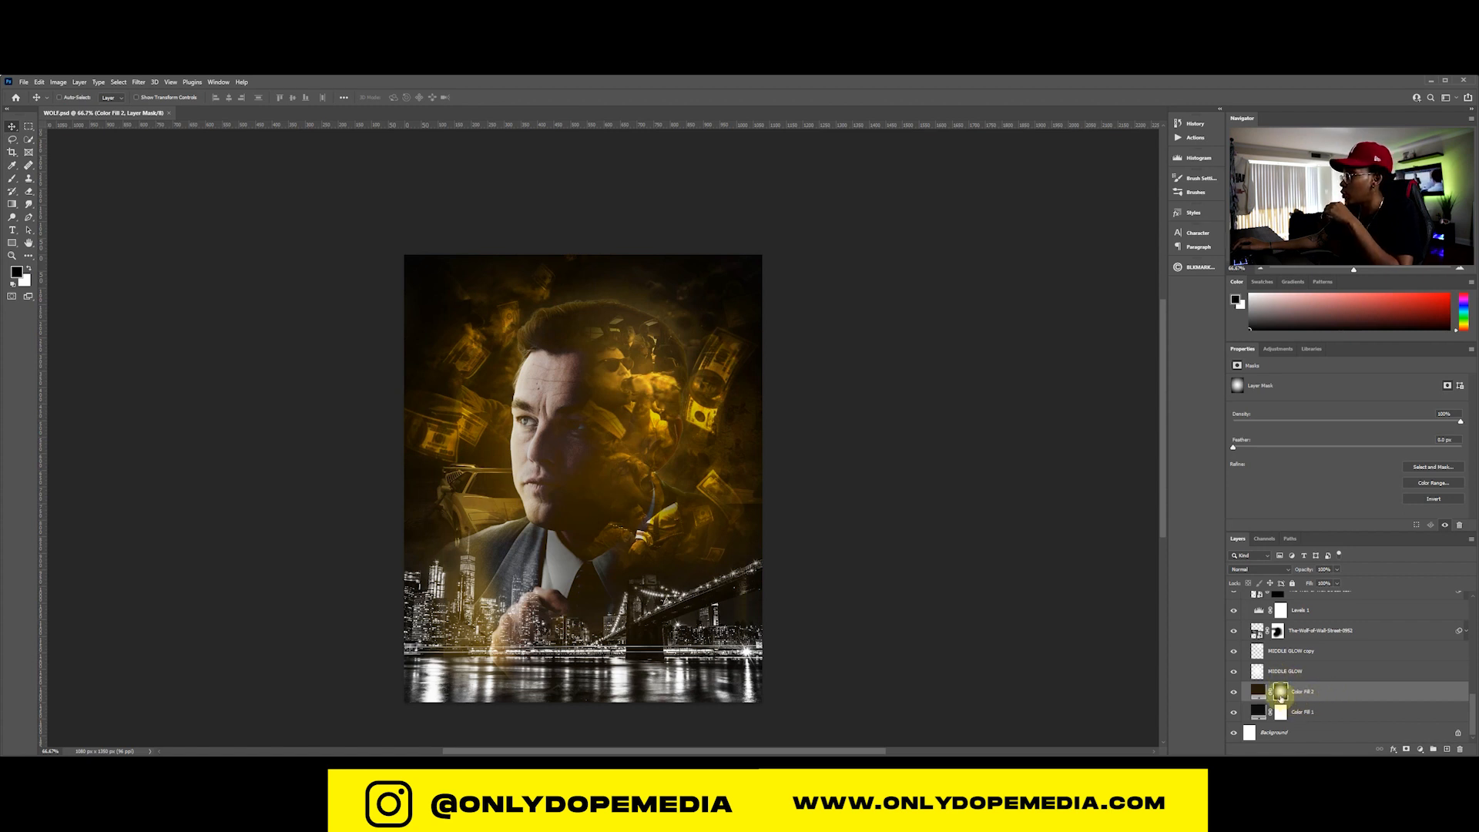
{"action": "right_click", "coordinate": [1280, 693]}
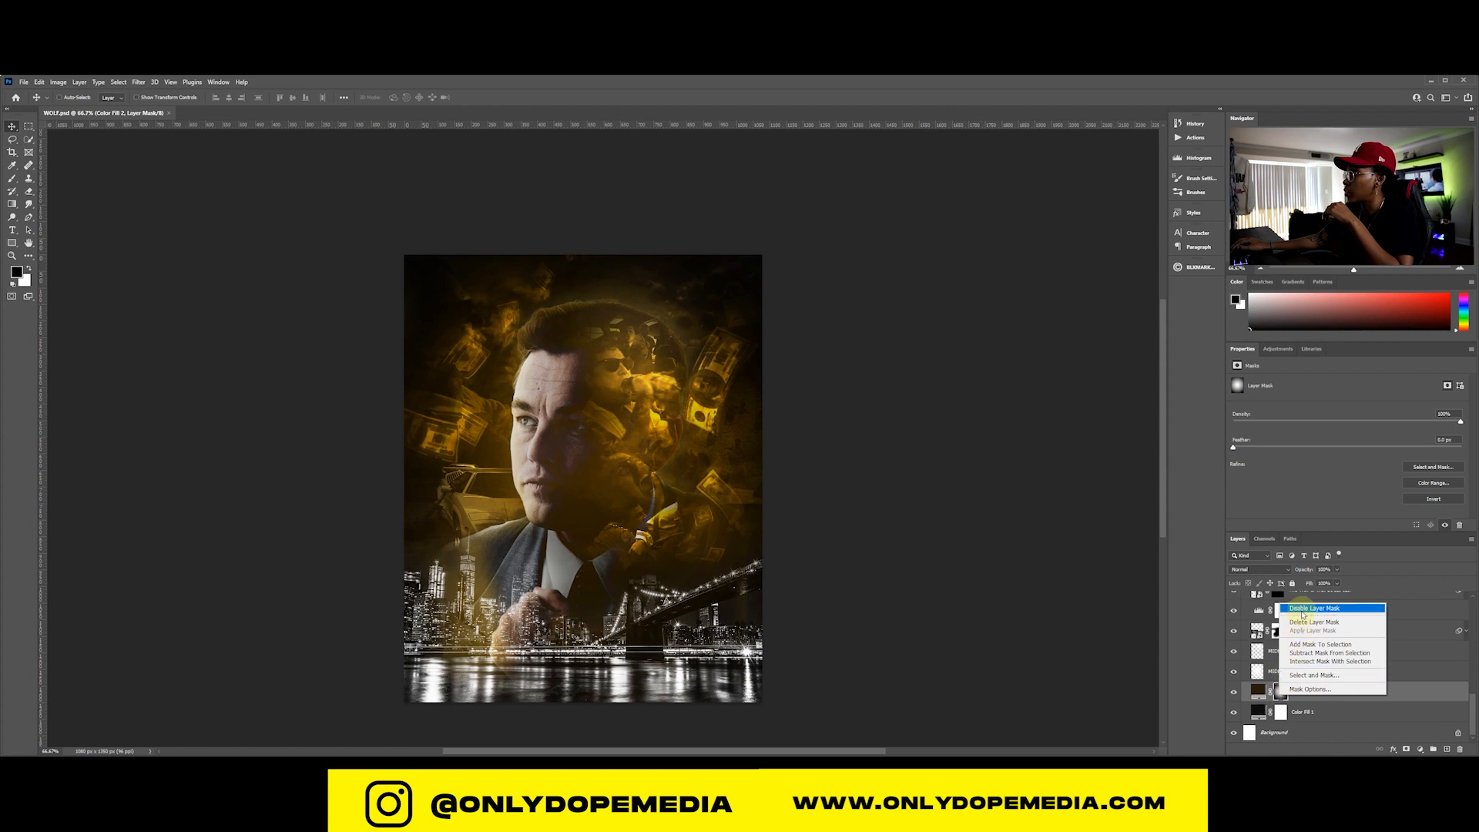
{"action": "left_click", "coordinate": [1302, 610]}
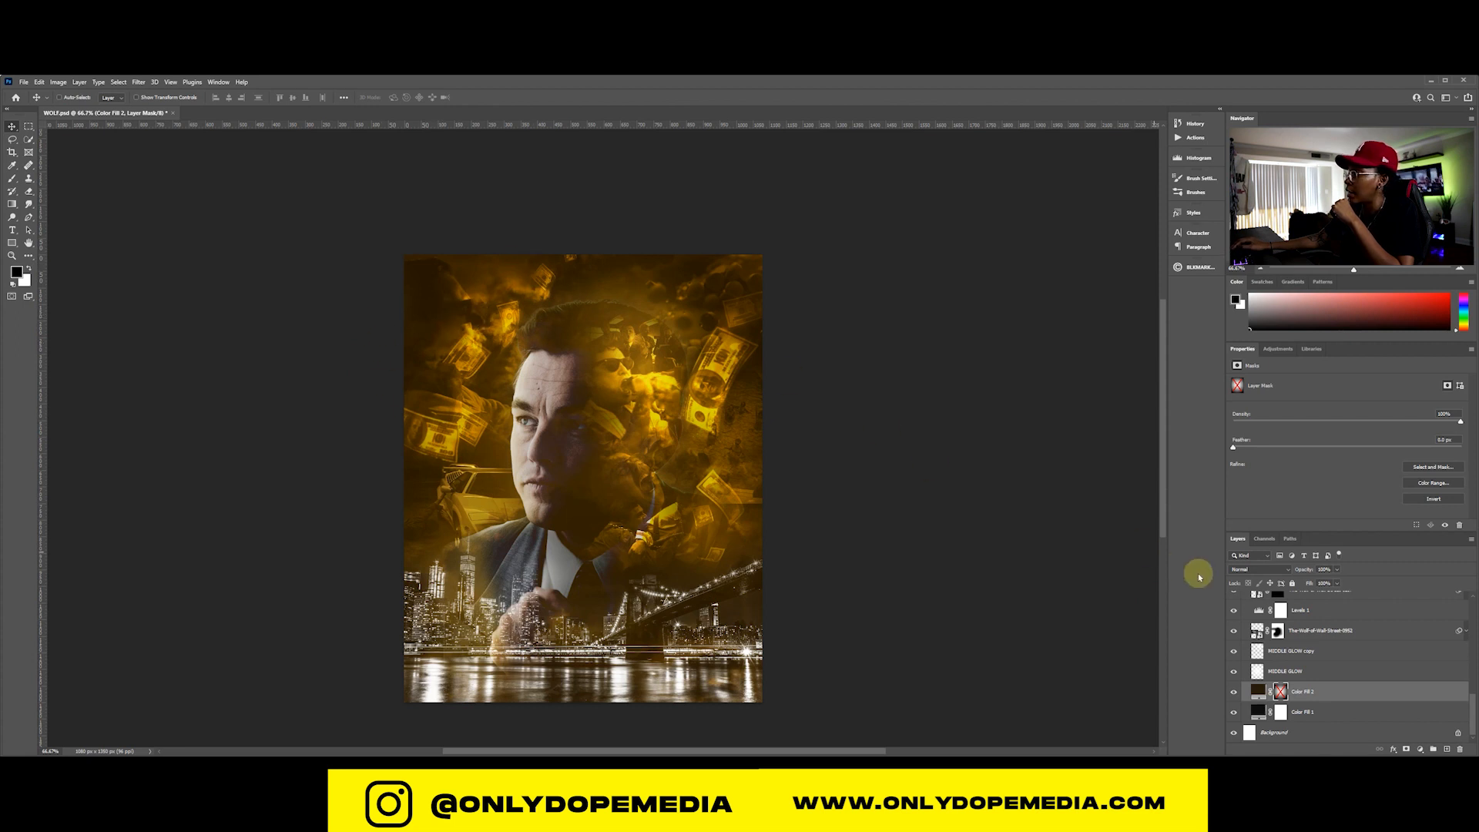
Paint black on the falling-money copy's layer mask to hide the bill beside the man's forehead, and save the file
{"action": "scroll", "coordinate": [1333, 641], "scroll_direction": "up", "scroll_amount": 1}
{"action": "scroll", "coordinate": [1328, 627], "scroll_direction": "up", "scroll_amount": 4}
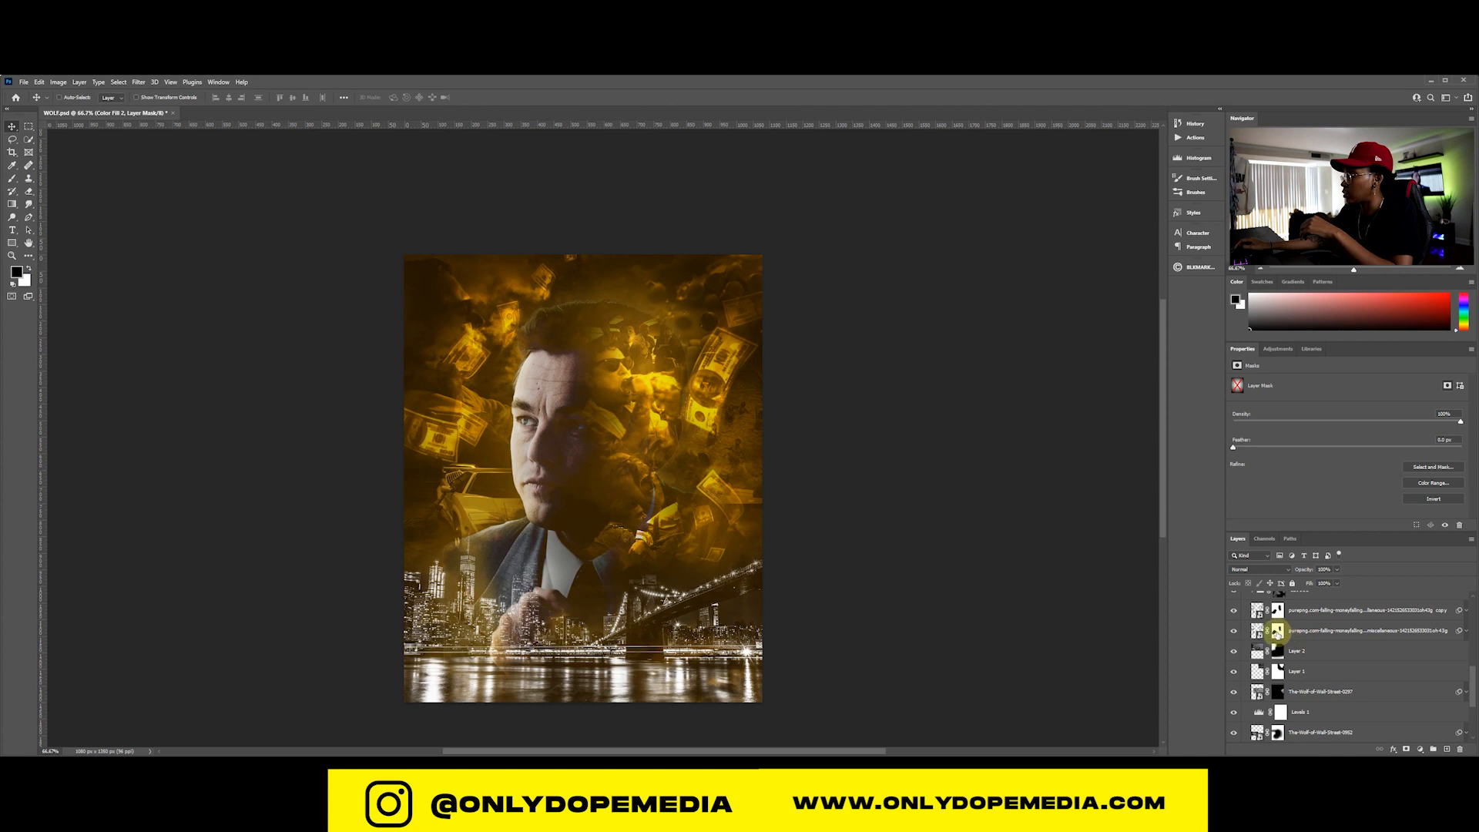
{"action": "left_click", "coordinate": [1278, 632]}
{"action": "key", "text": "b"}
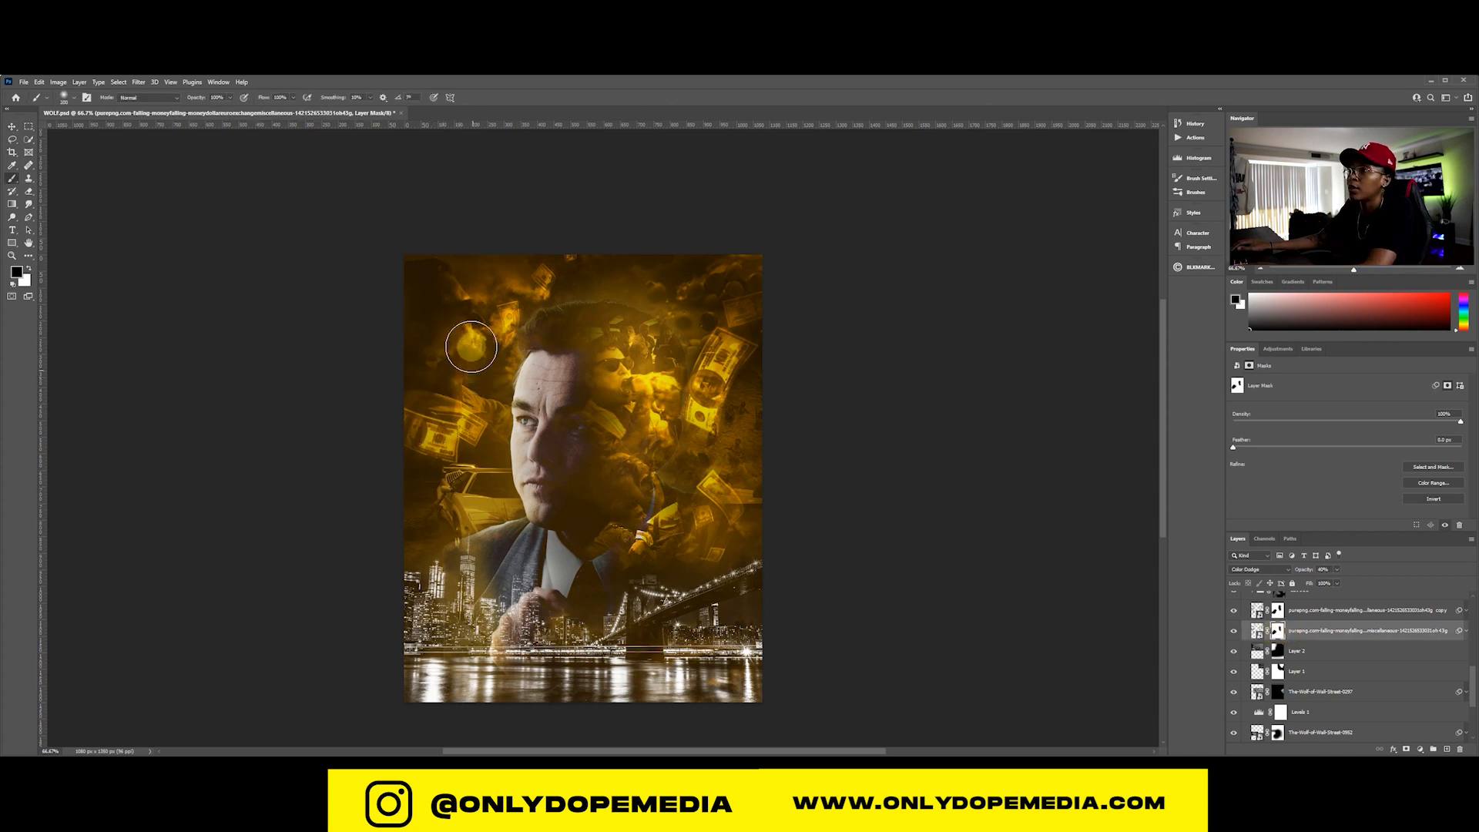
{"action": "left_click", "coordinate": [1278, 610]}
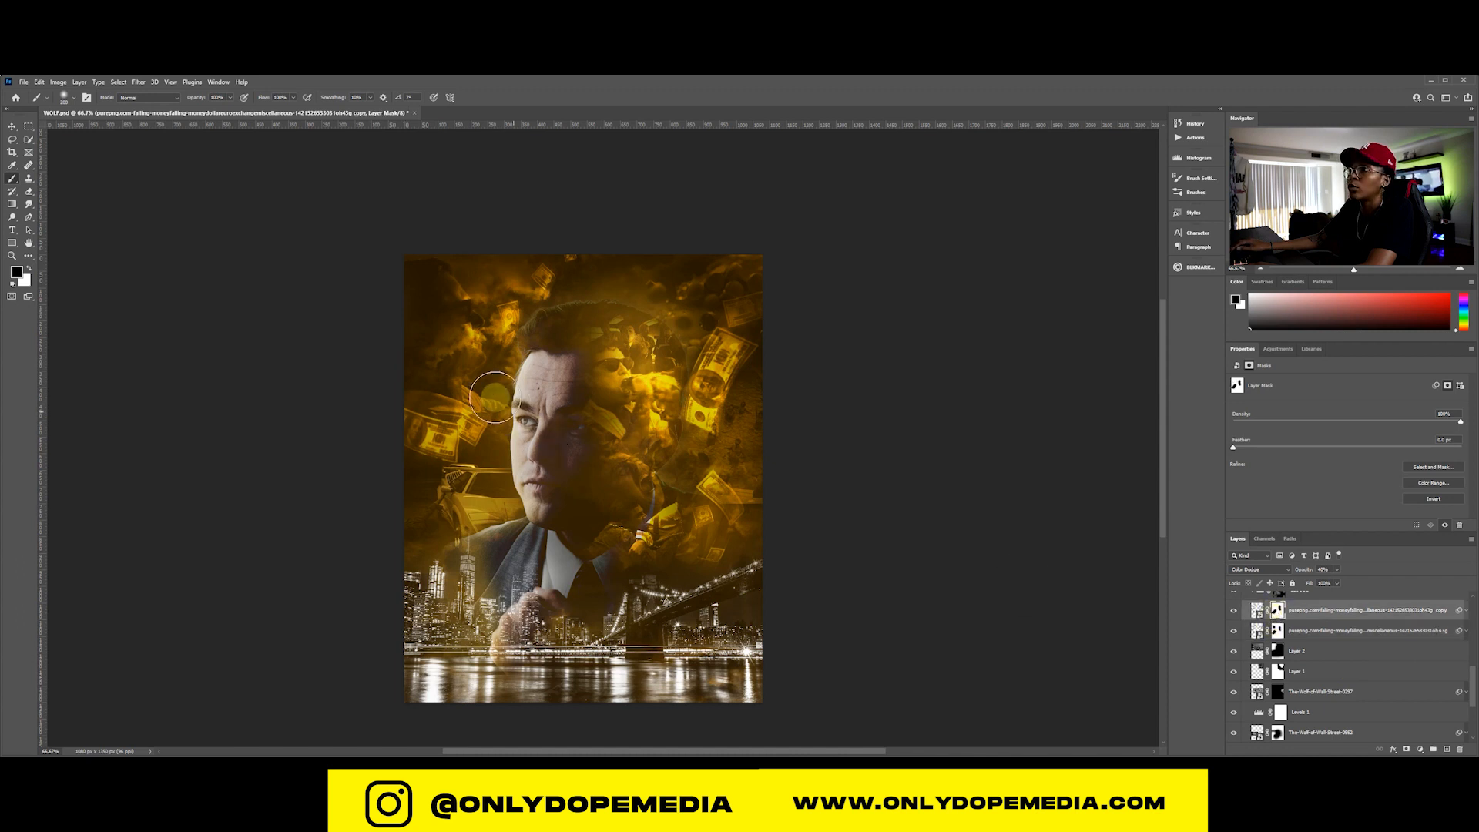
{"action": "mouse_move", "coordinate": [460, 368]}
{"action": "left_mouse_down"}
{"action": "mouse_move", "coordinate": [470, 376]}
{"action": "mouse_move", "coordinate": [454, 353]}
{"action": "mouse_move", "coordinate": [460, 366]}
{"action": "left_mouse_up"}
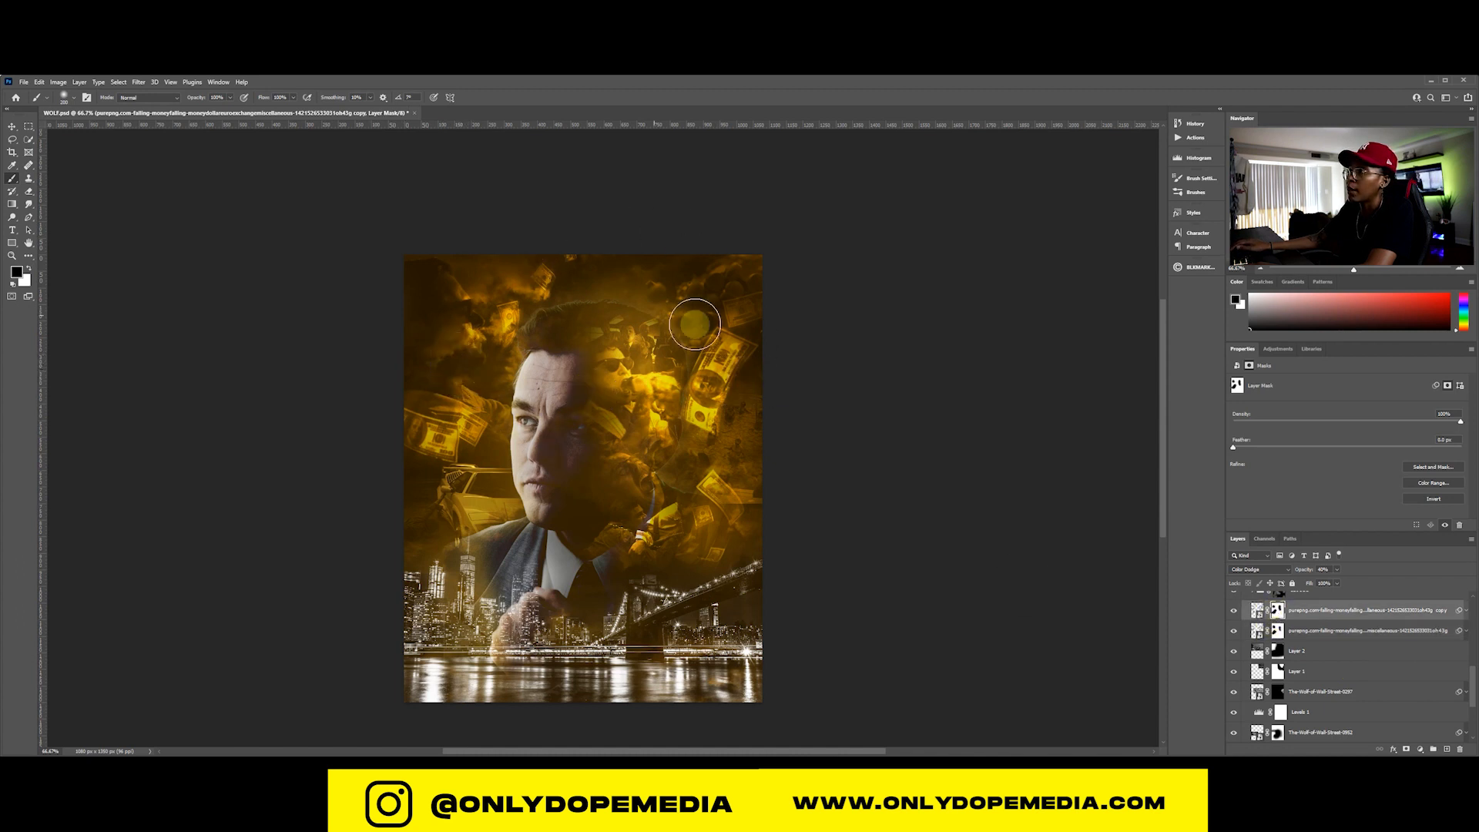
{"action": "key", "text": "v"}
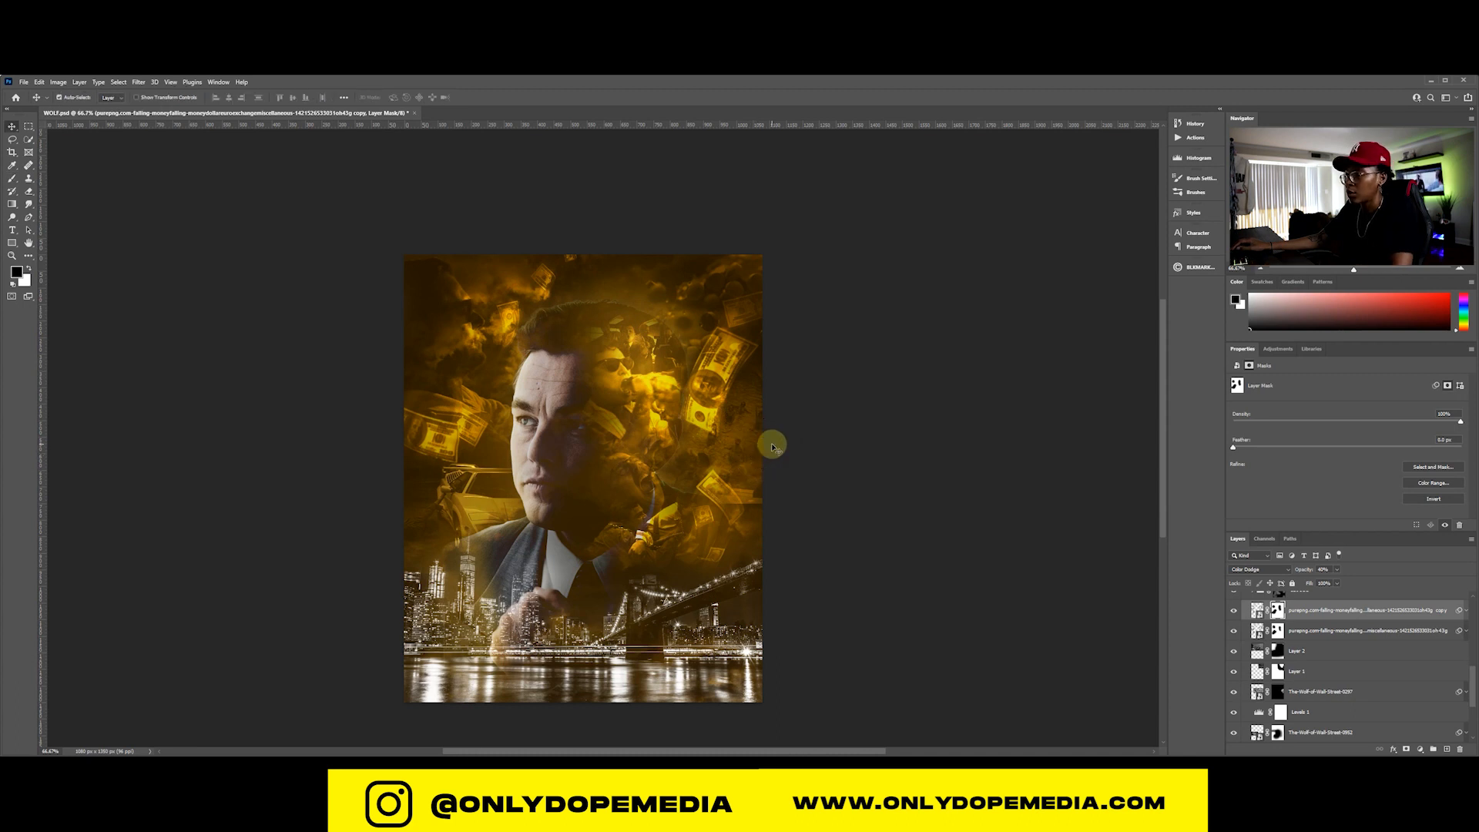
{"action": "key", "text": "ctrl+s"}
Replace Color Fill 2's layer mask with a new one holding a radial gradient from the man's face to beyond the poster's lower-right corner
{"action": "scroll", "coordinate": [1426, 674], "scroll_direction": "down", "scroll_amount": 3}
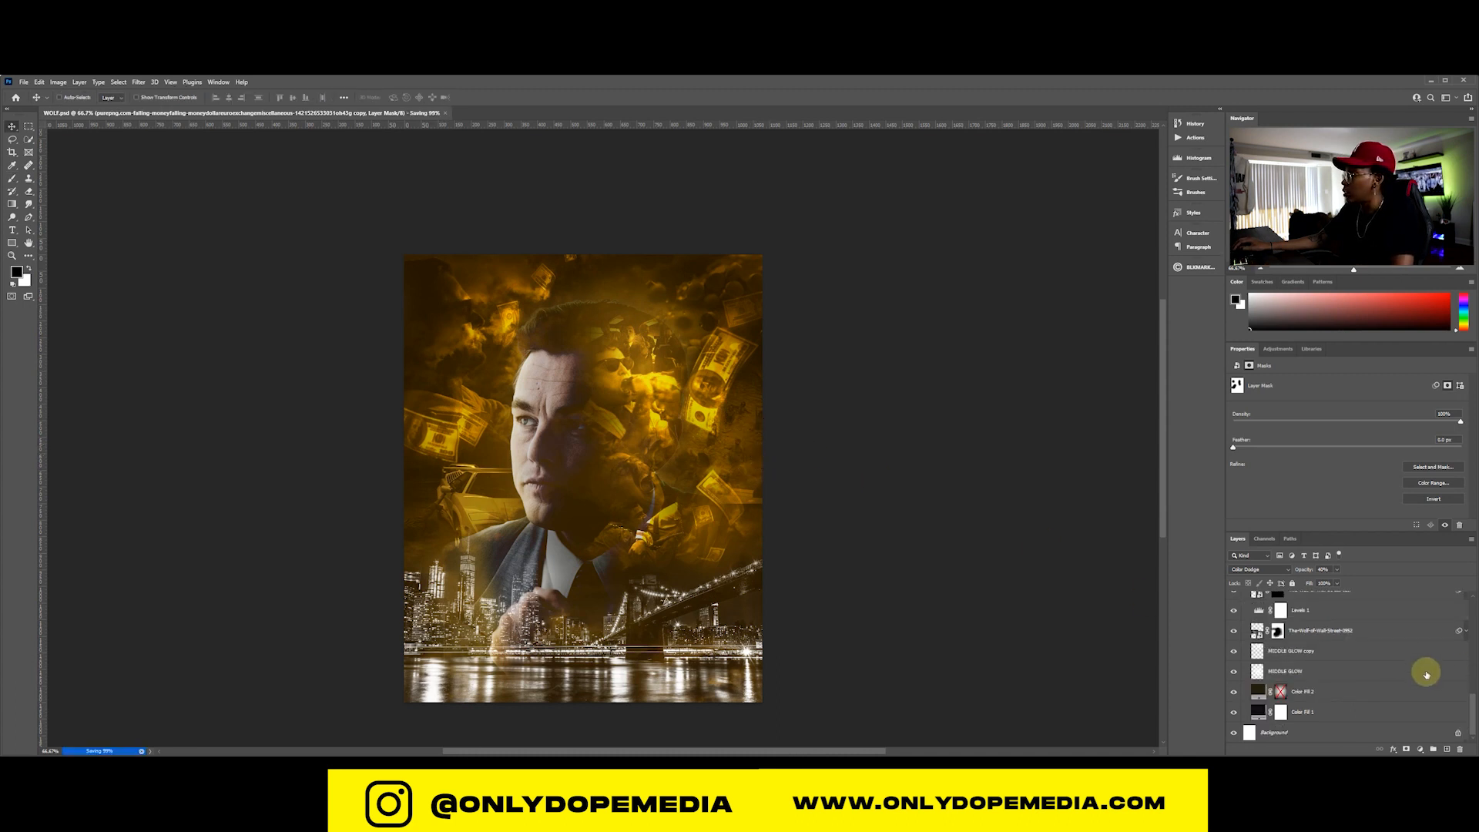
{"action": "left_click", "coordinate": [1281, 691]}
{"action": "left_click", "coordinate": [1281, 691], "text": "shift"}
{"action": "right_click", "coordinate": [1282, 691]}
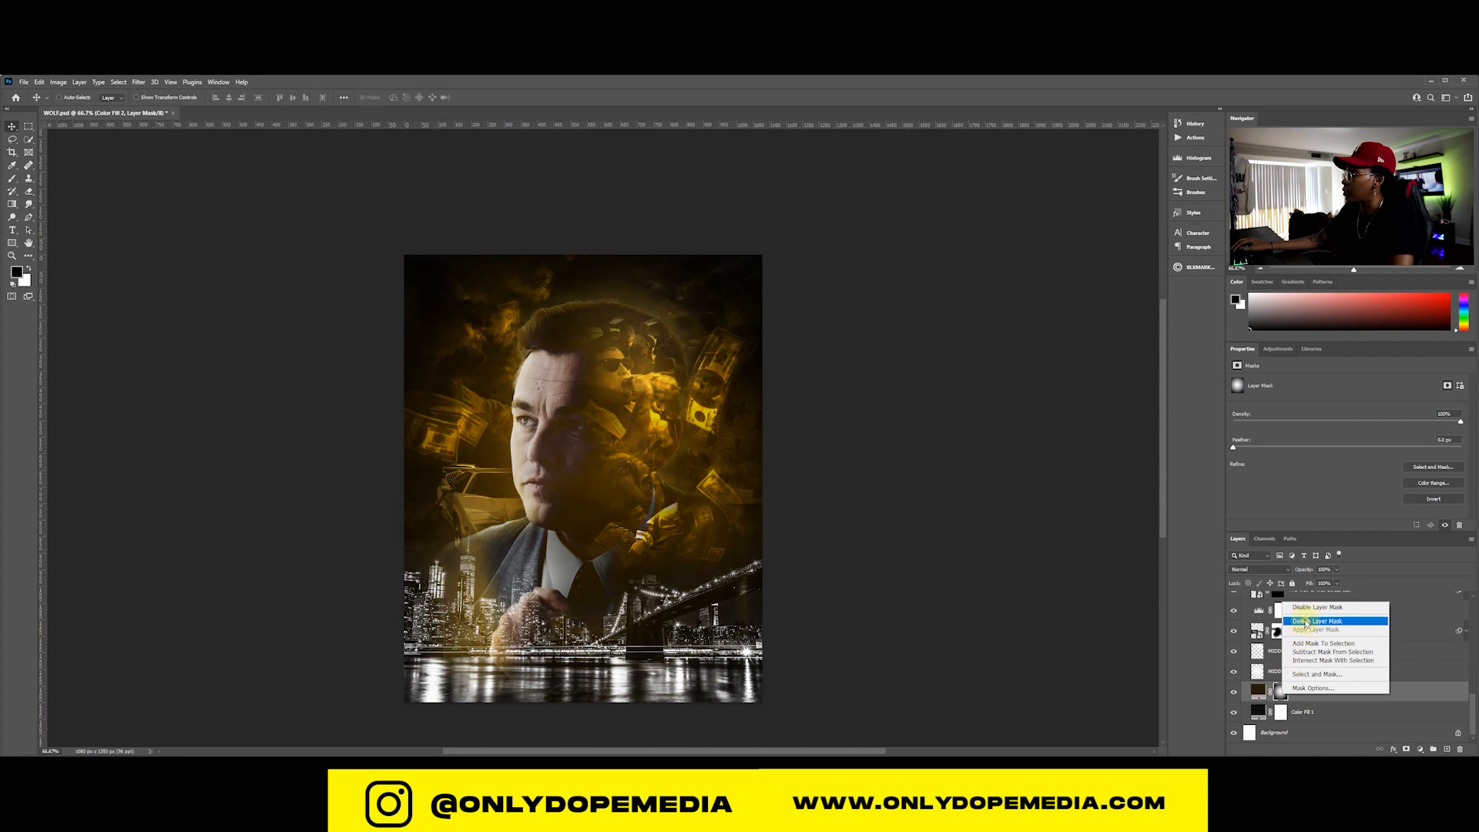
{"action": "left_click", "coordinate": [1318, 621]}
{"action": "left_click", "coordinate": [1406, 750]}
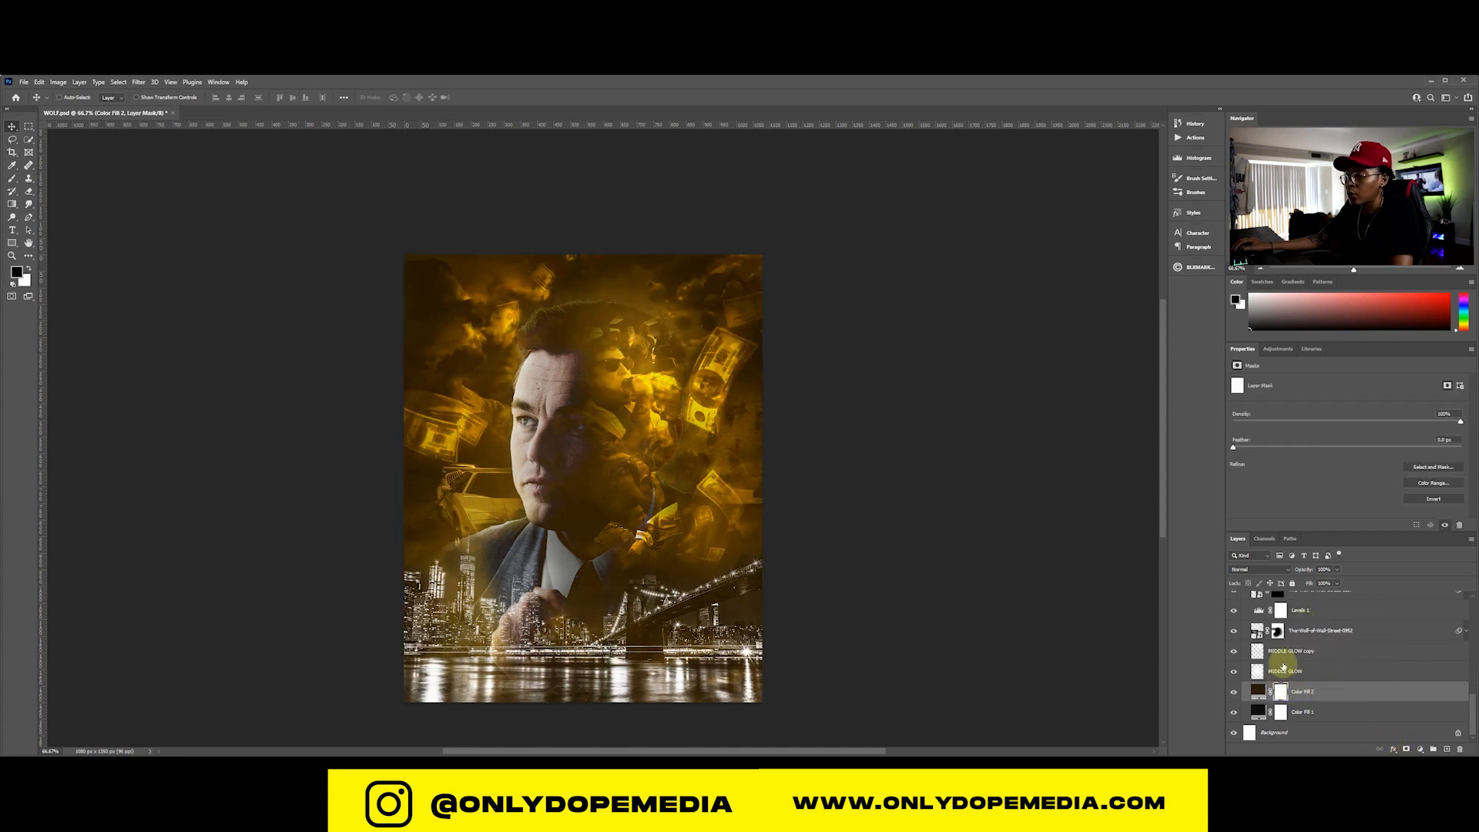
{"action": "left_click", "coordinate": [12, 205]}
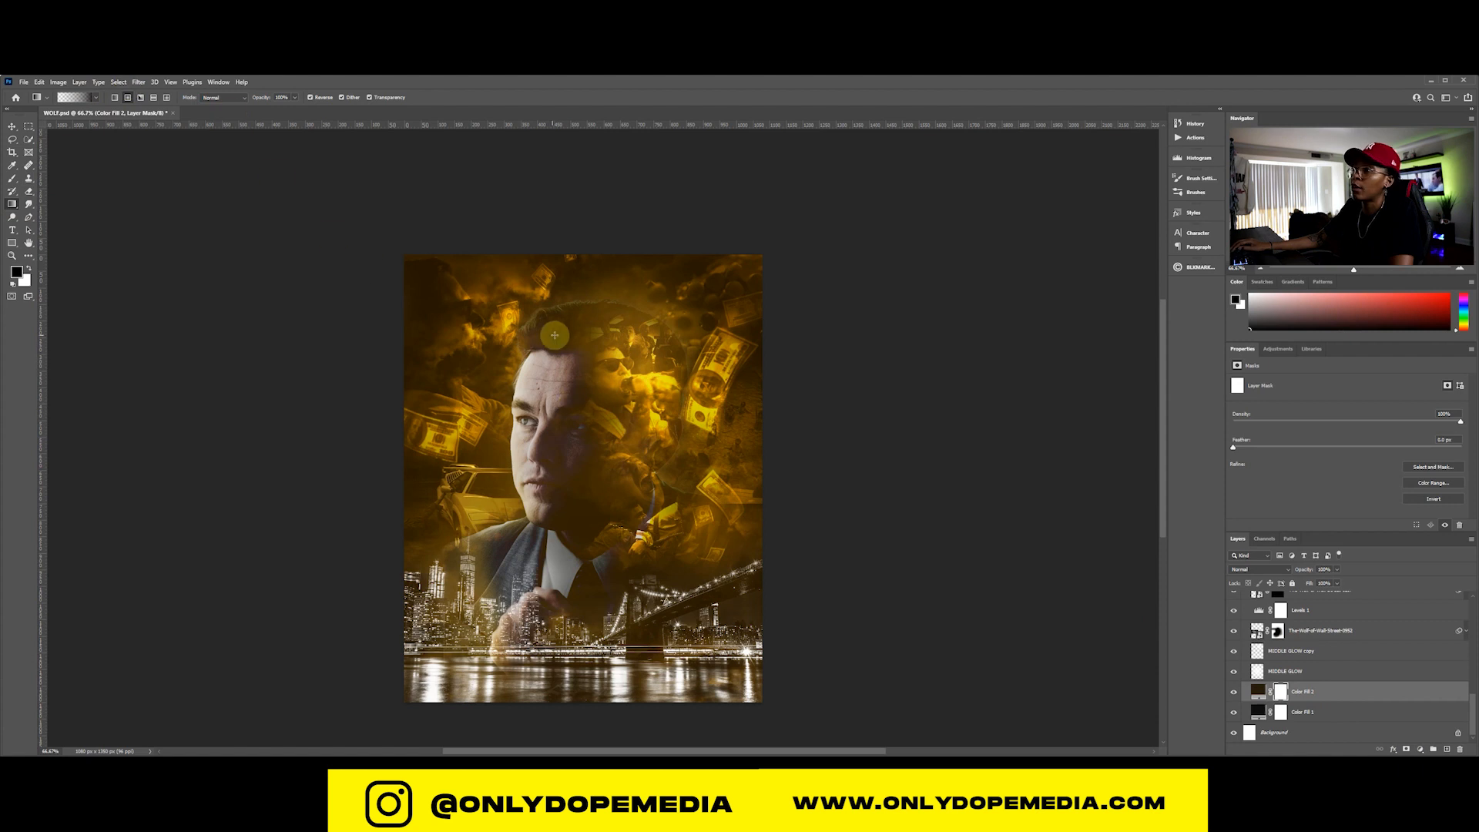
{"action": "left_click_drag", "start_coordinate": [570, 395], "coordinate": [792, 734]}
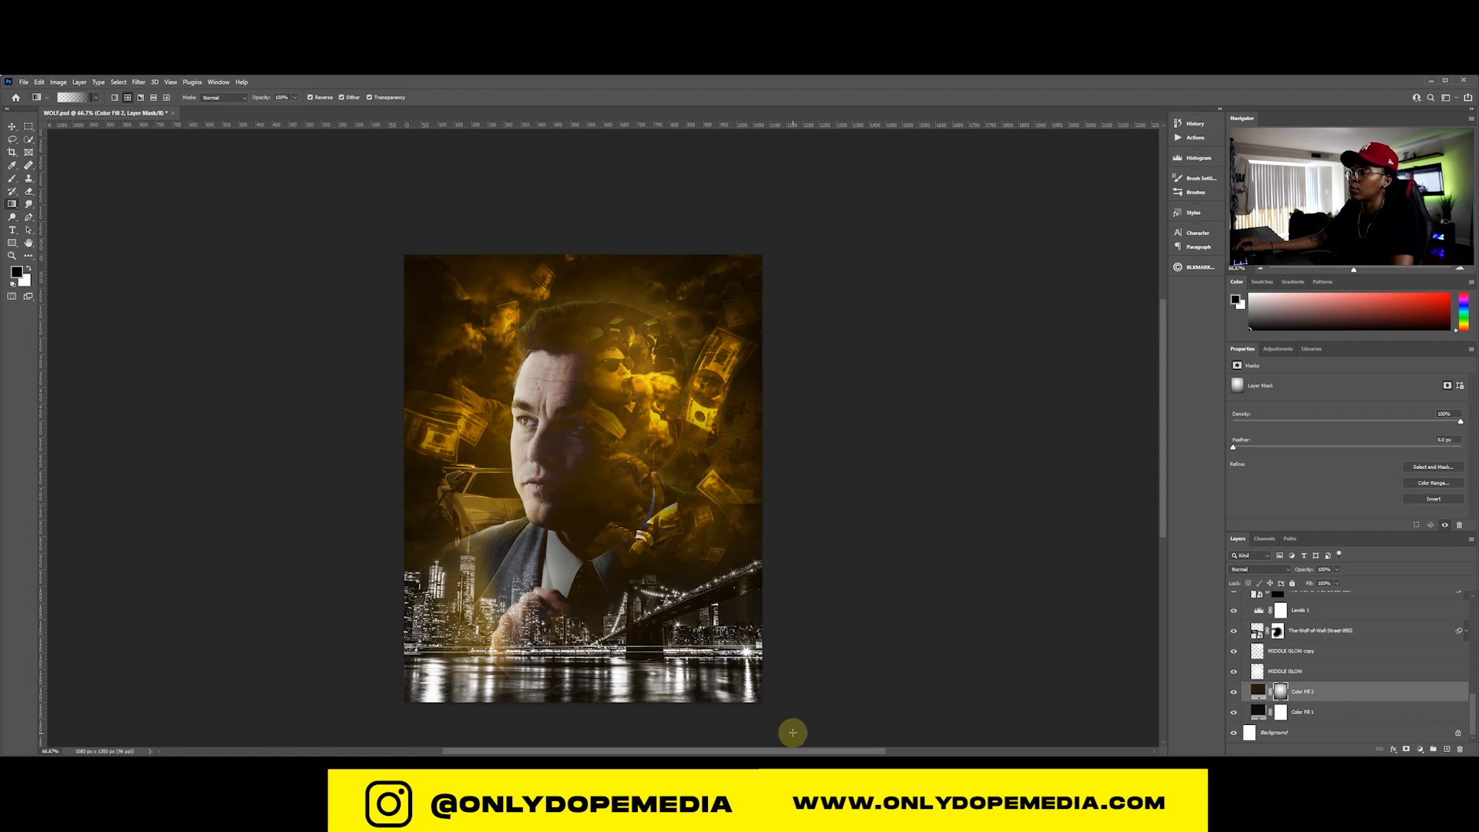
Add a Hue/Saturation adjustment layer above the city skyline layer and clip it to that layer
{"action": "left_click", "coordinate": [1420, 749]}
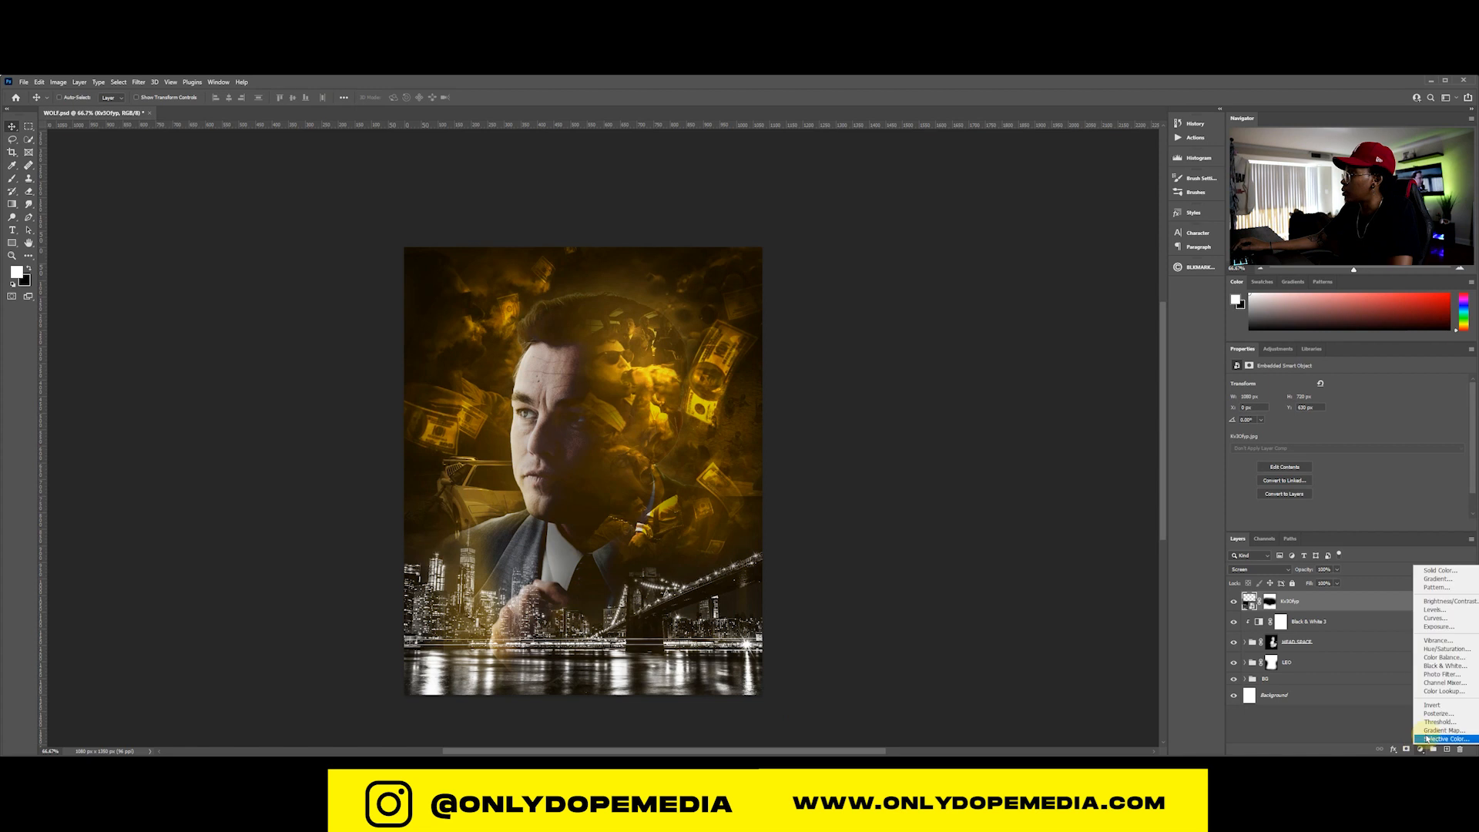
{"action": "left_click", "coordinate": [1444, 648]}
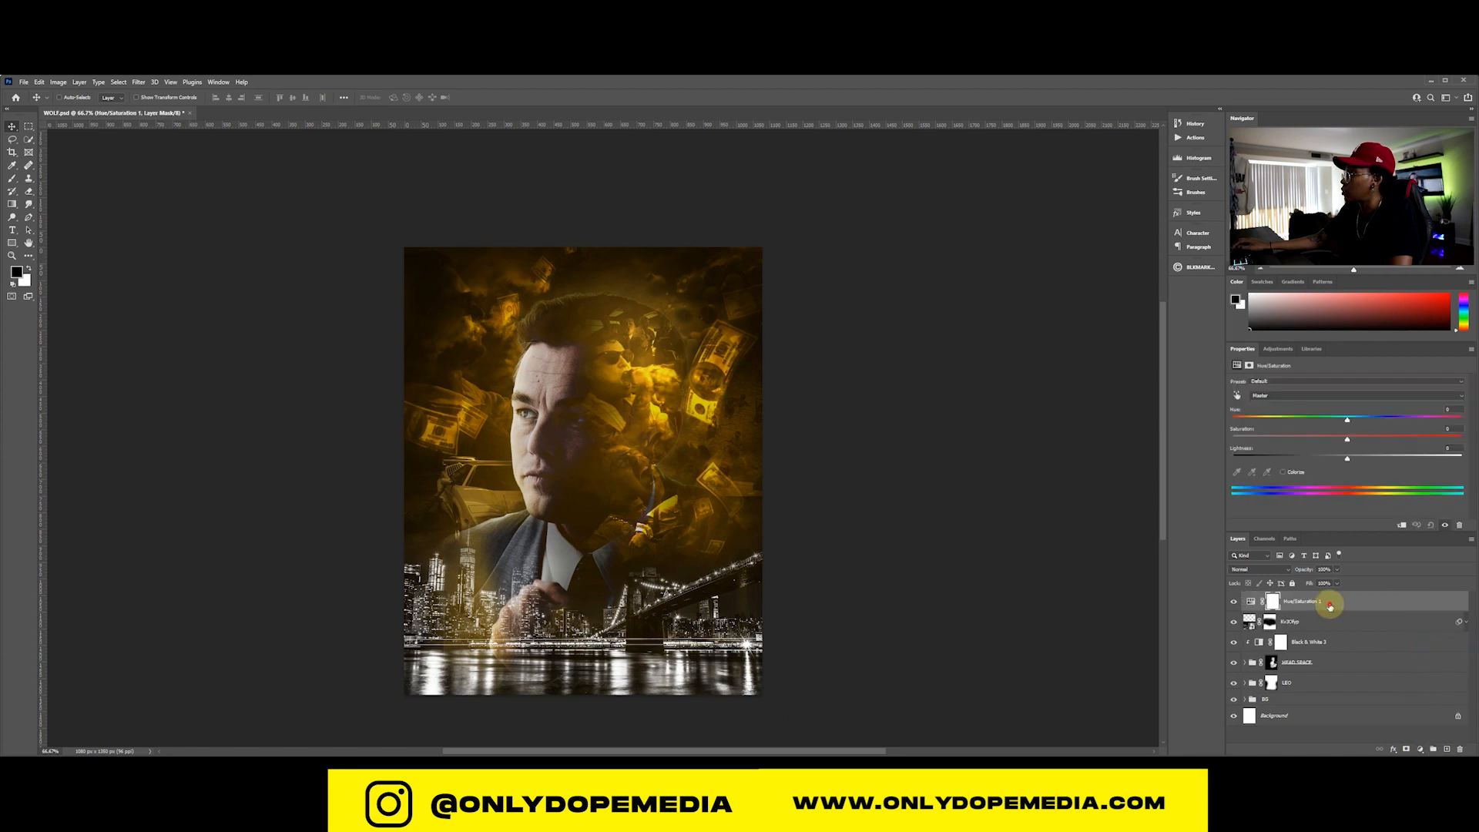
{"action": "right_click", "coordinate": [1337, 608]}
{"action": "left_click", "coordinate": [1365, 373]}
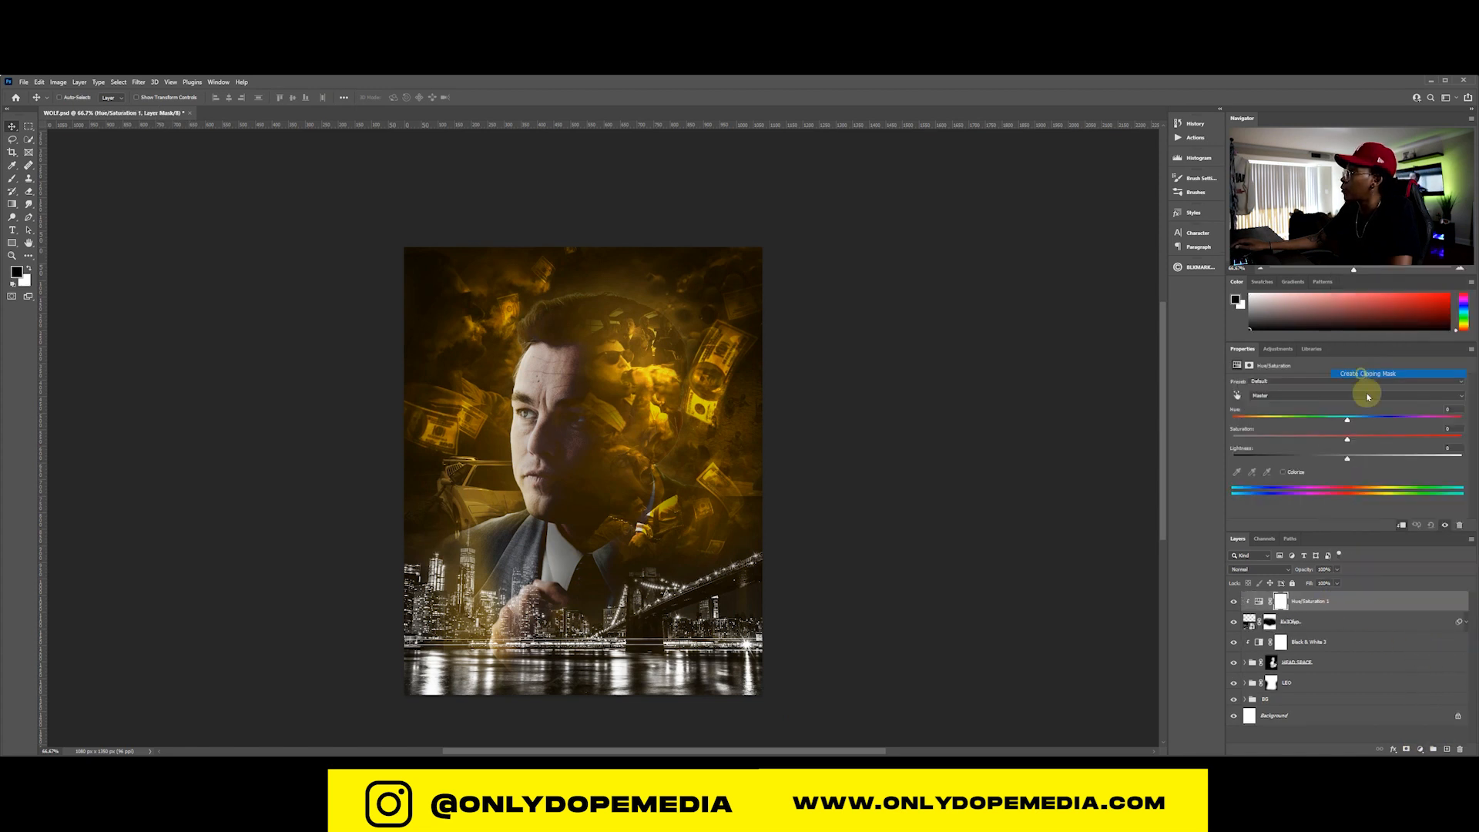
Colorize the skyline gold with a hue of about 44, a saturation of about 51 and a reduced lightness
{"action": "left_click", "coordinate": [1282, 470]}
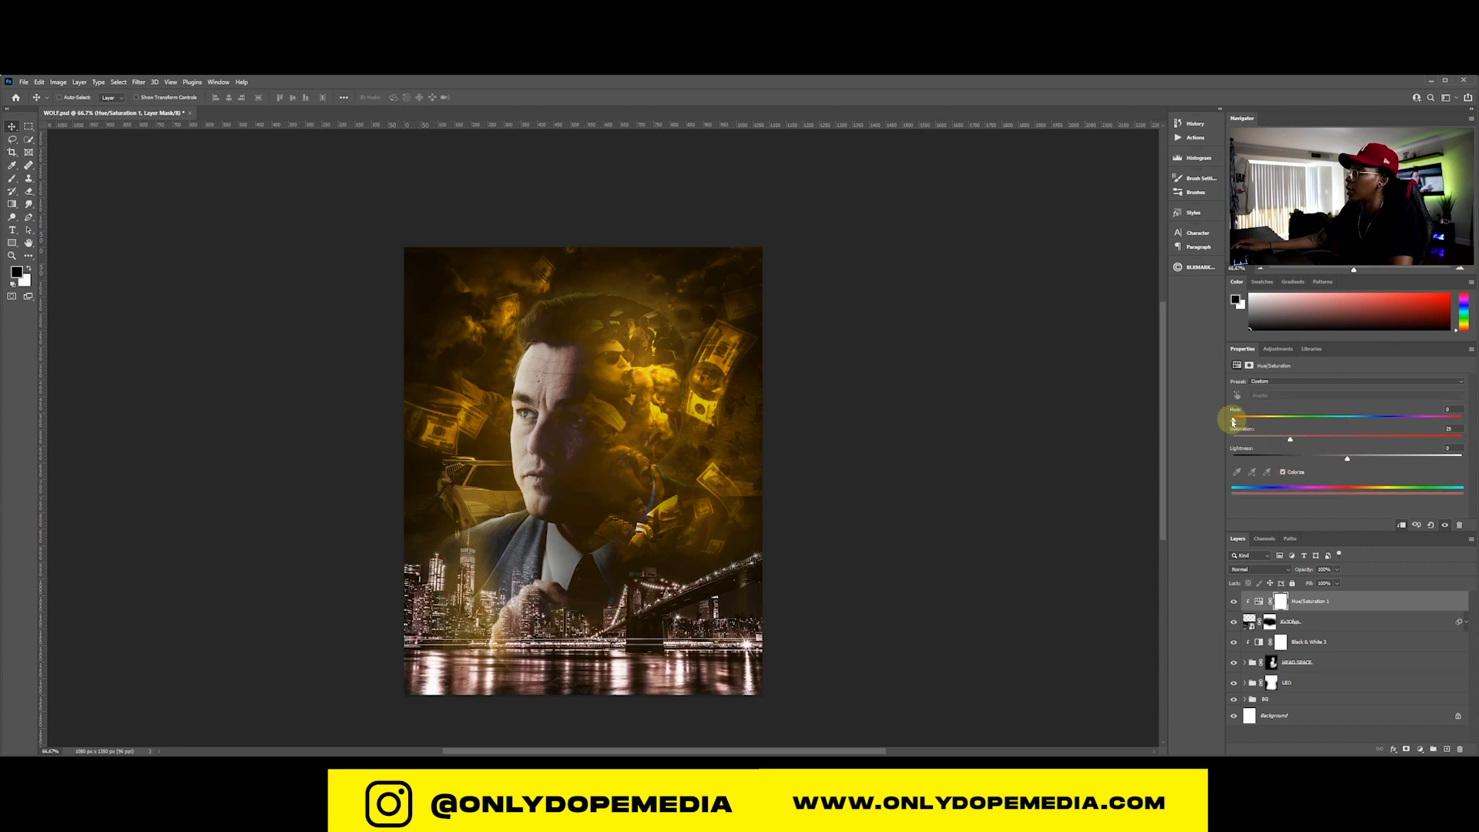
{"action": "left_click_drag", "start_coordinate": [1233, 422], "coordinate": [1354, 444]}
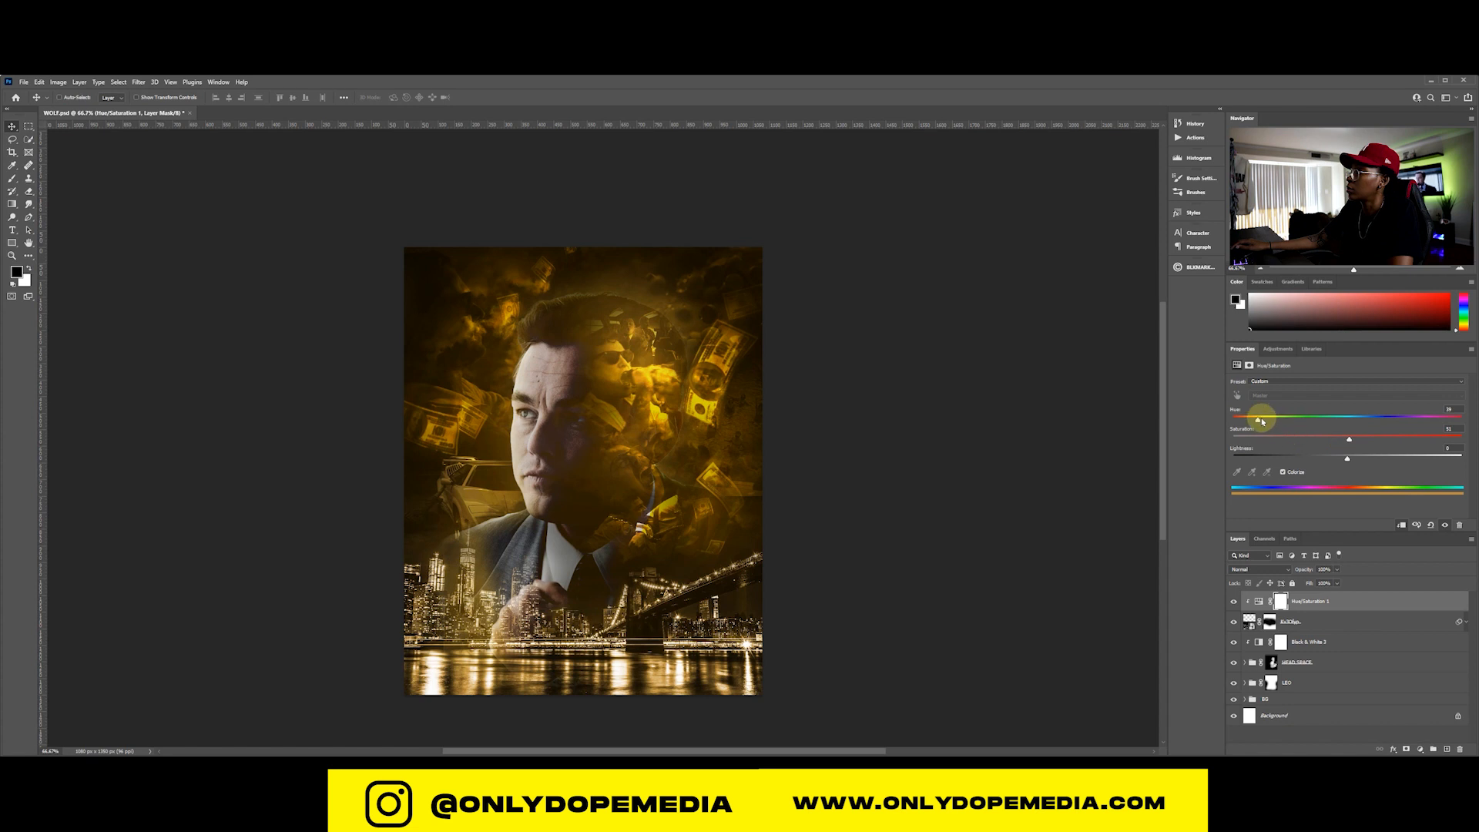
{"action": "left_click_drag", "start_coordinate": [1269, 421], "coordinate": [1262, 423]}
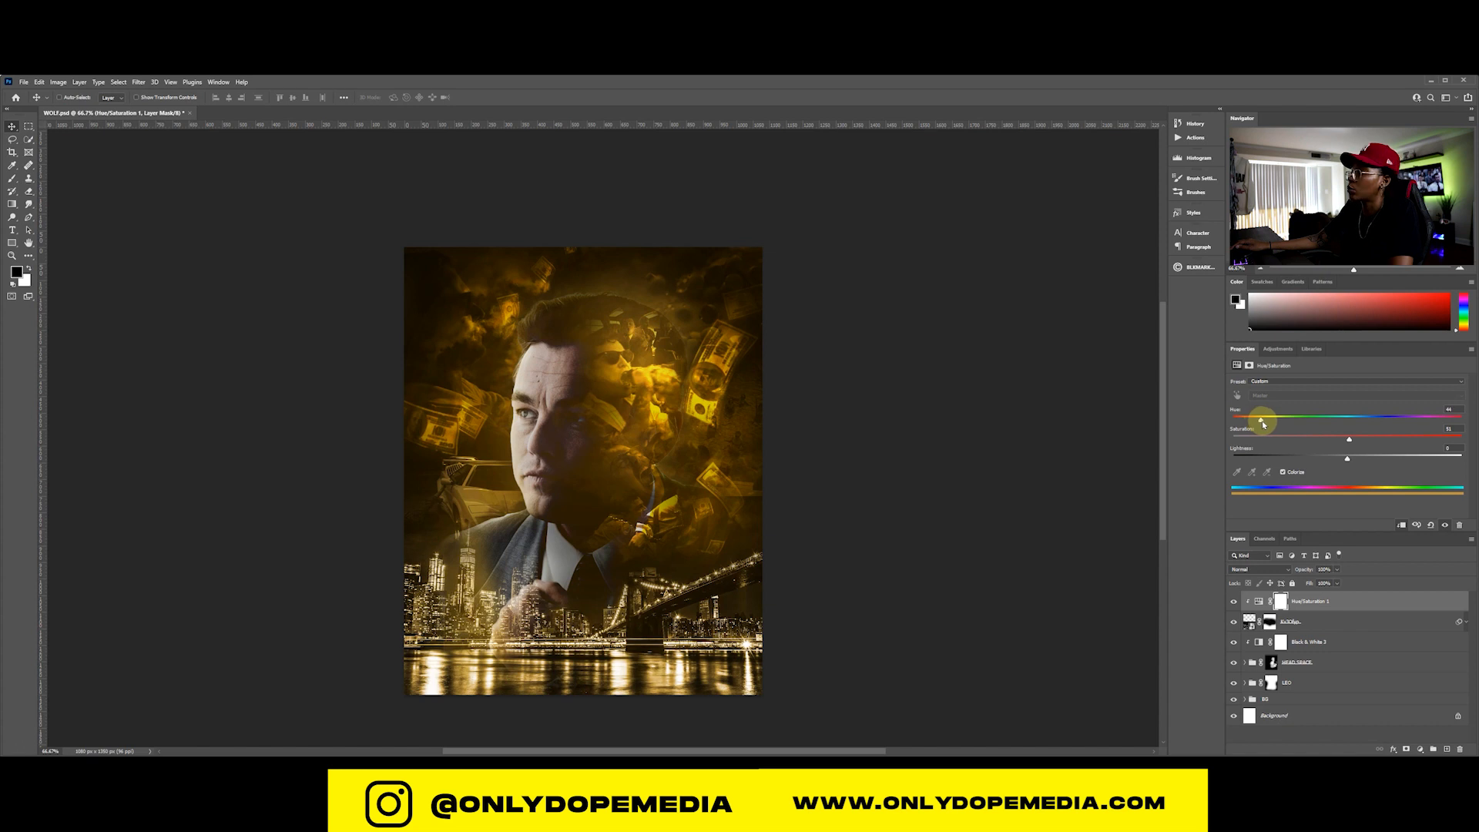
{"action": "left_click_drag", "start_coordinate": [1346, 458], "coordinate": [1309, 459]}
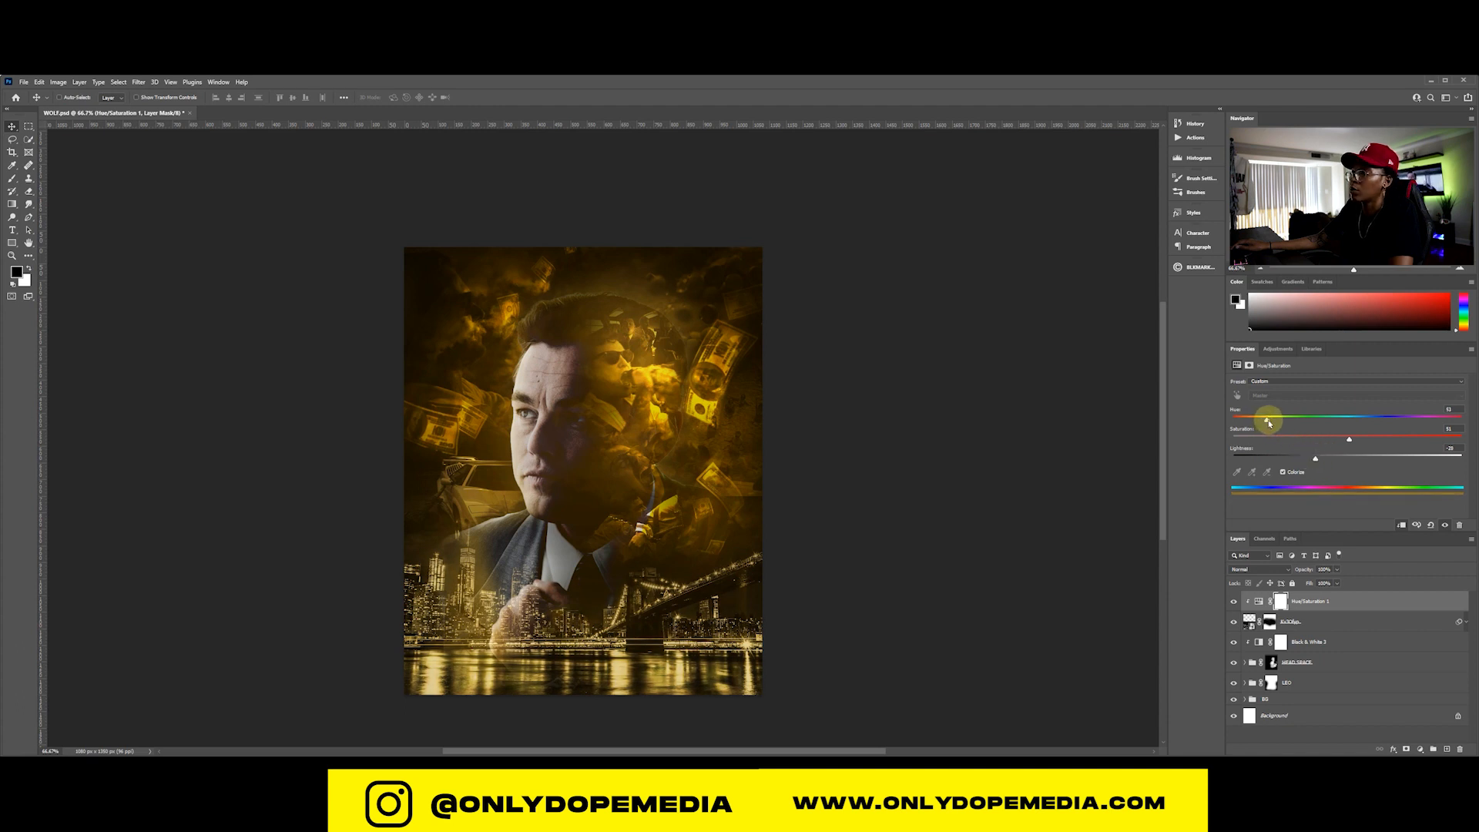
{"action": "left_click_drag", "start_coordinate": [1270, 422], "coordinate": [1255, 424]}
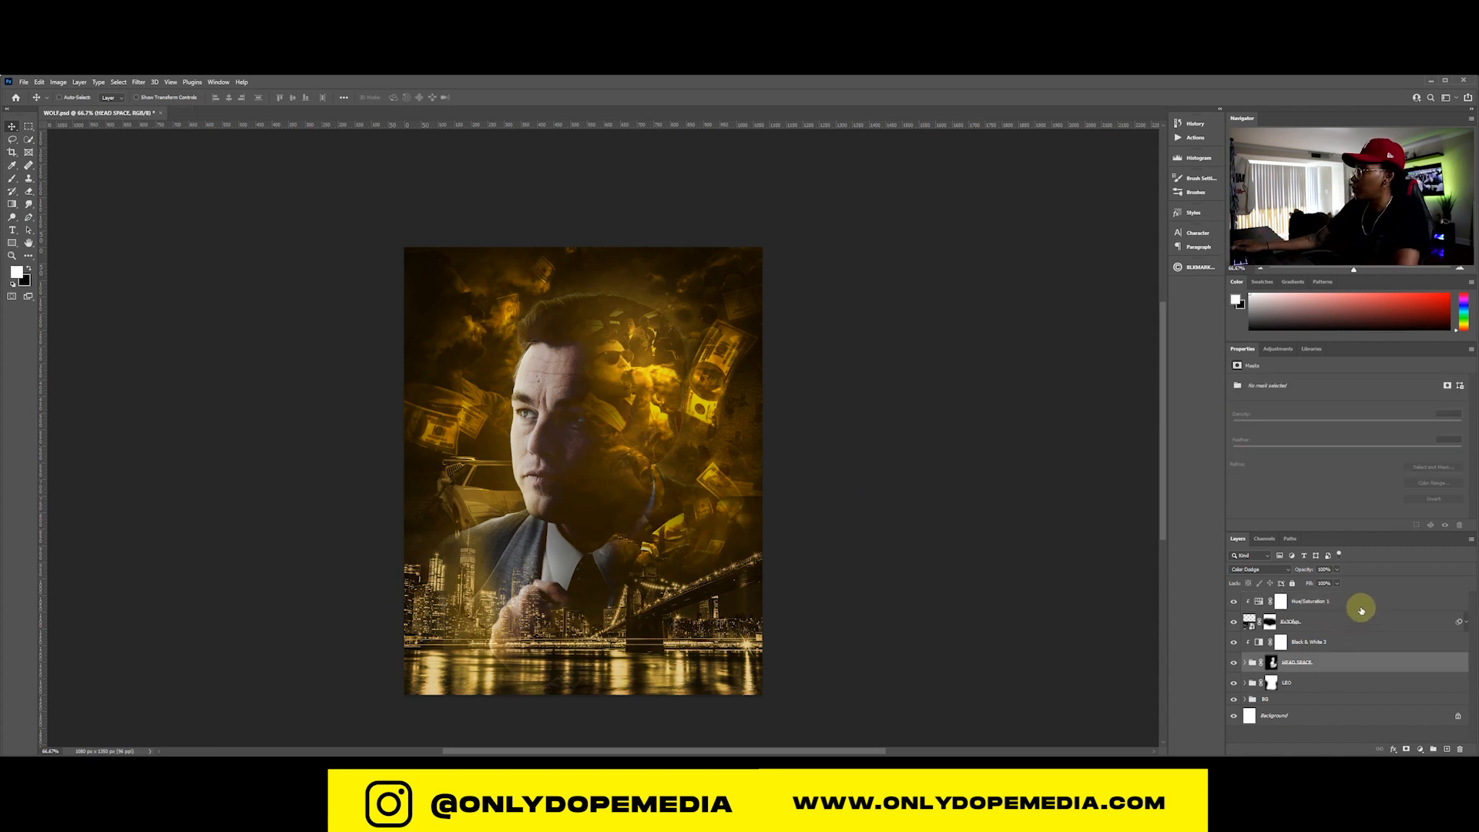
Add a gradient fill layer above the Hue/Saturation adjustment with a linear black-to-transparent gradient
{"action": "left_click", "coordinate": [1362, 611]}
{"action": "left_click", "coordinate": [1420, 750]}
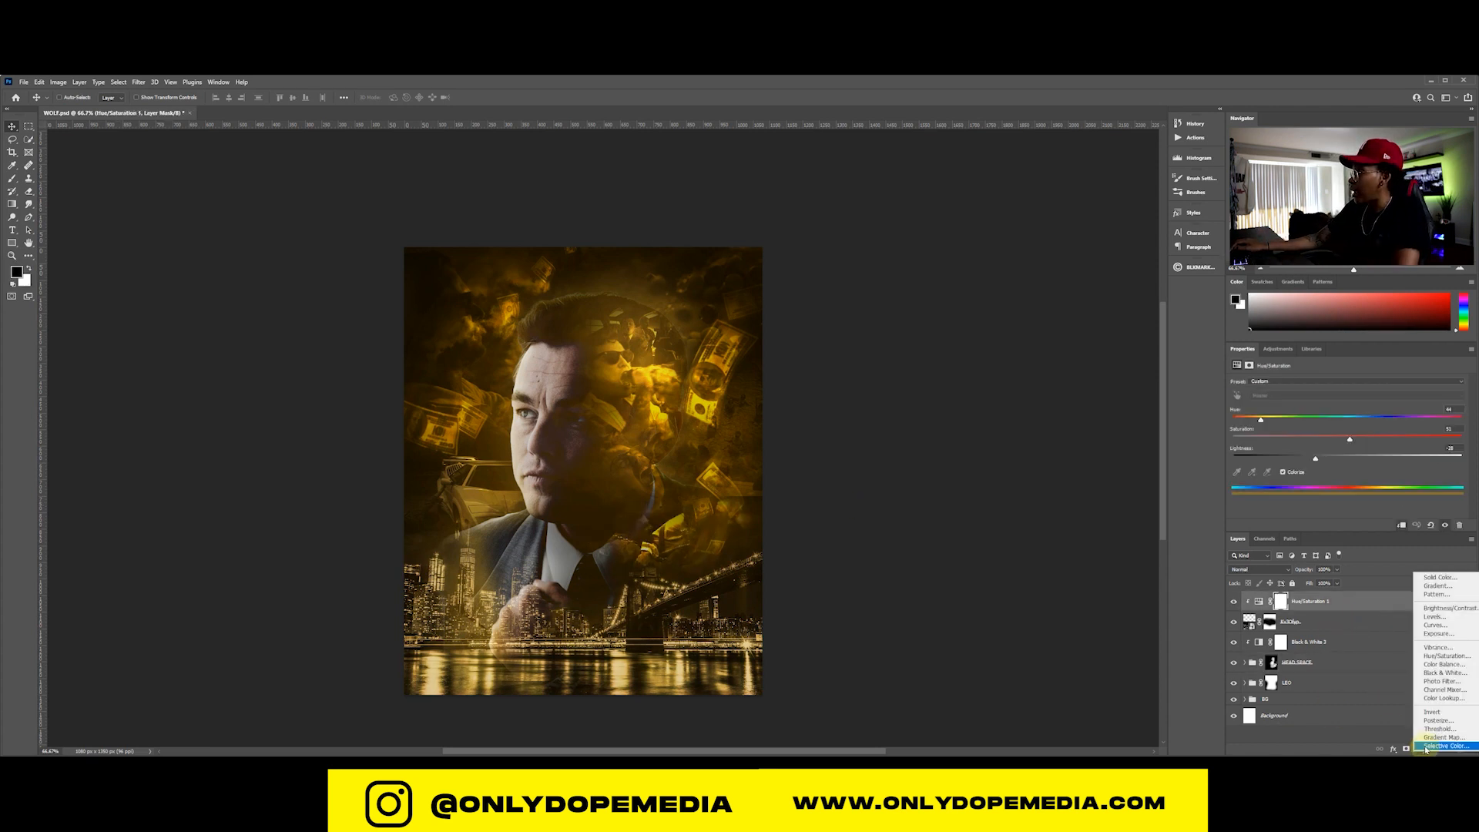
{"action": "left_click", "coordinate": [1431, 585]}
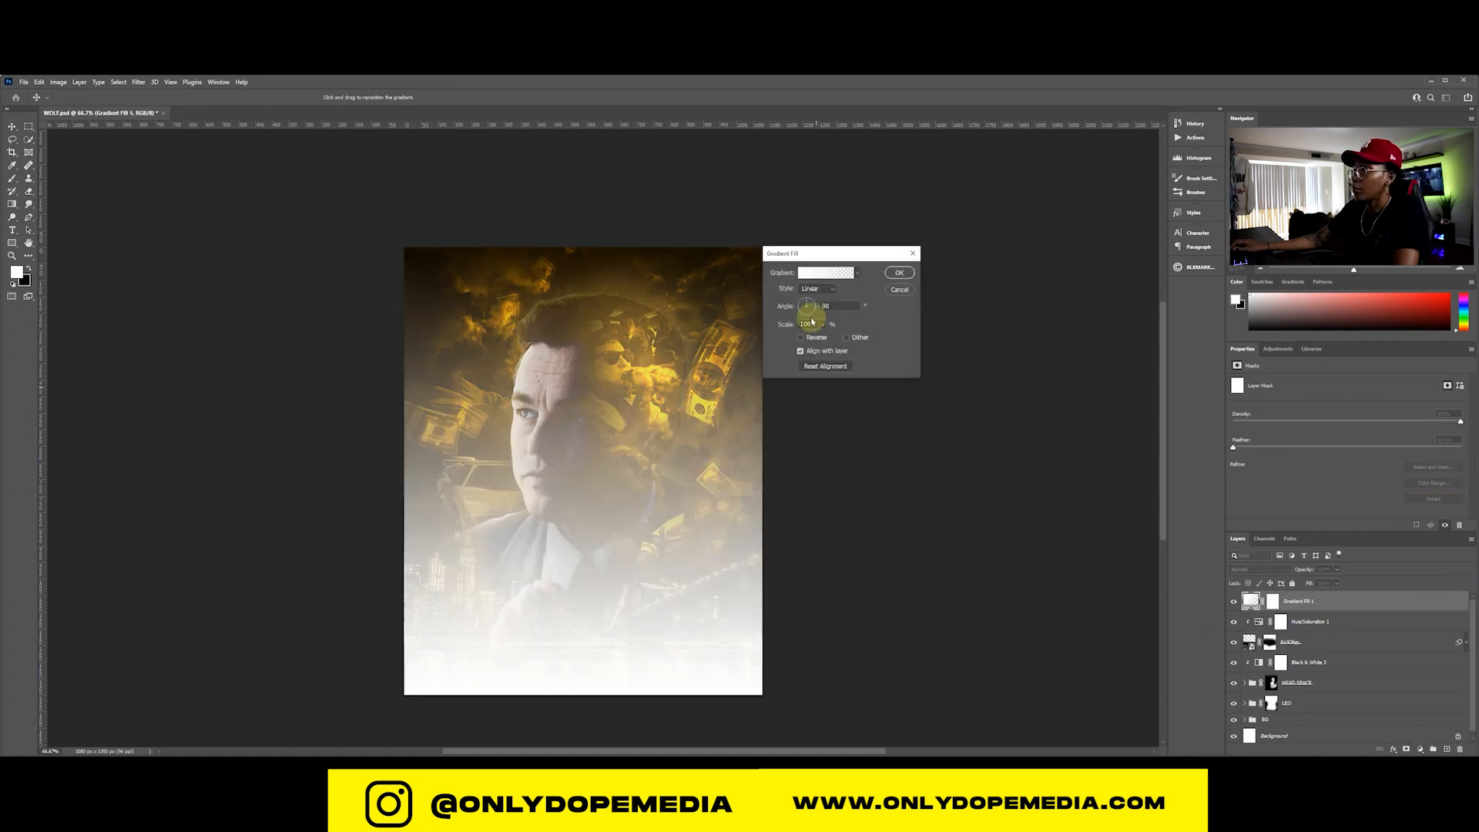
{"action": "left_click", "coordinate": [824, 272]}
{"action": "left_click", "coordinate": [1416, 204]}
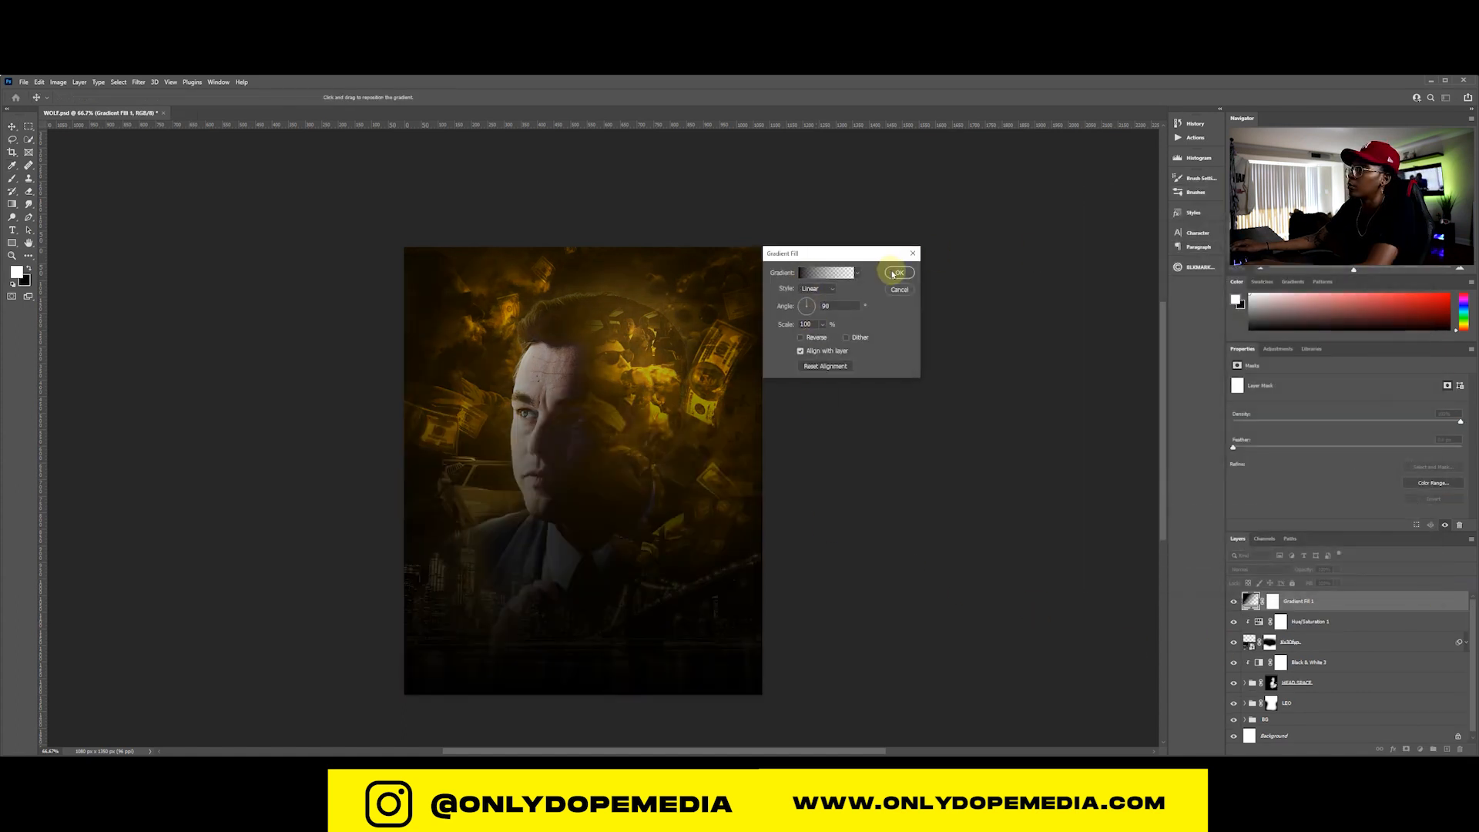
Shrink the gradient fill's scale to about 56%, shift it down so it darkens the poster's lower edge, apply it and save the document
{"action": "left_click_drag", "start_coordinate": [602, 454], "coordinate": [603, 509]}
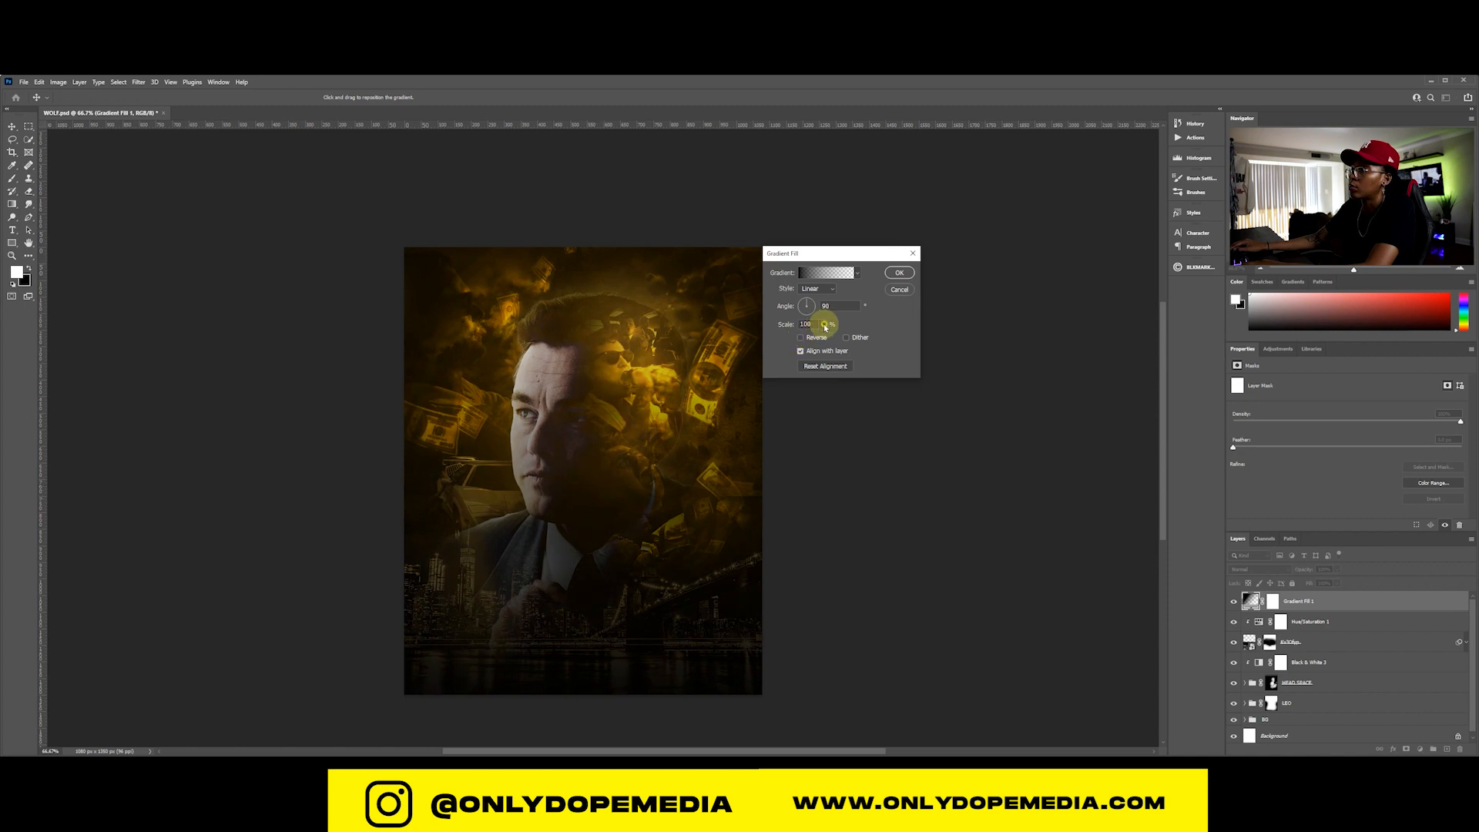
{"action": "left_click_drag", "start_coordinate": [818, 339], "coordinate": [822, 340]}
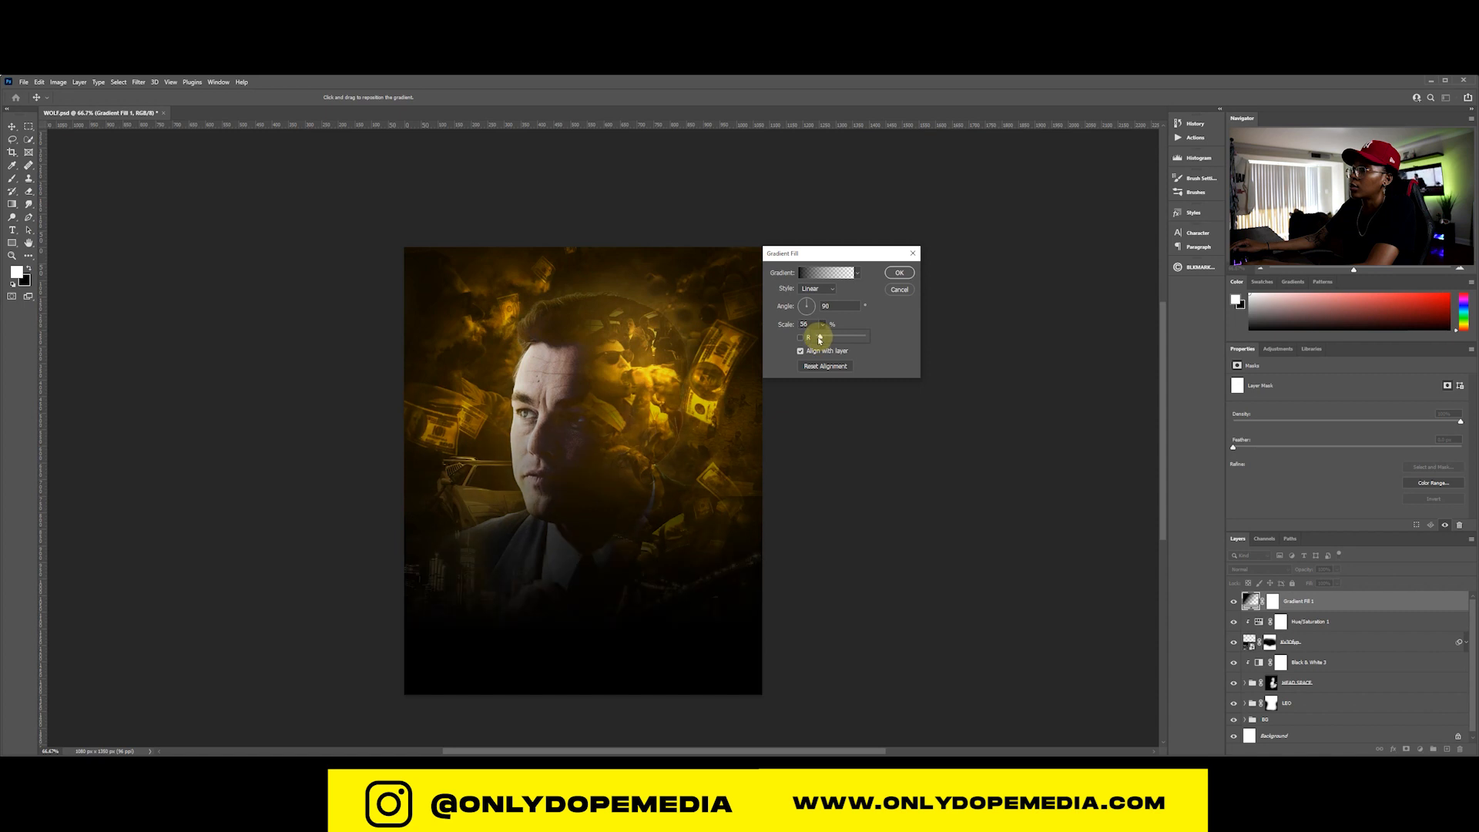
{"action": "left_click_drag", "start_coordinate": [659, 478], "coordinate": [651, 530]}
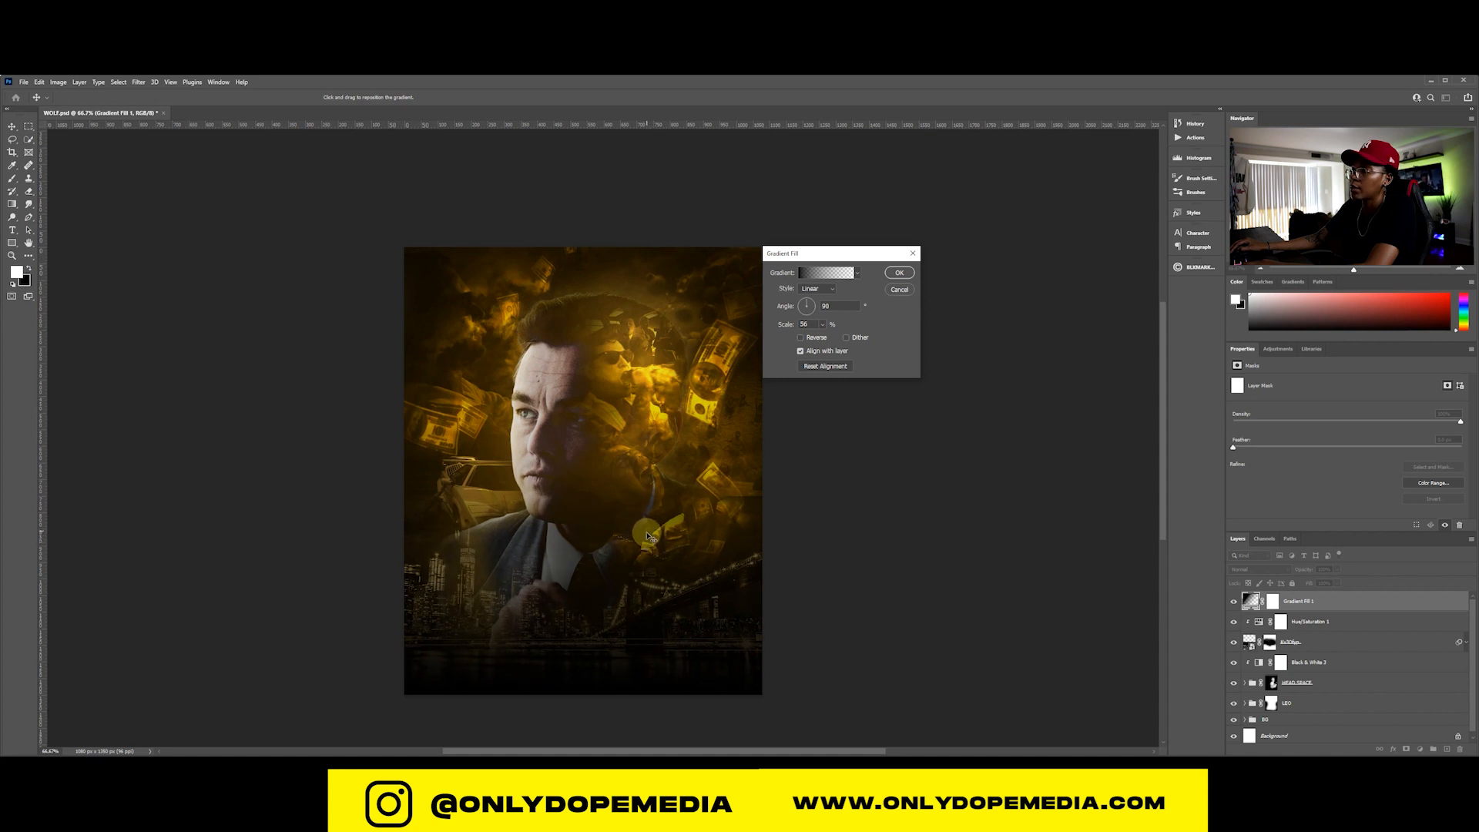
{"action": "left_click", "coordinate": [899, 273]}
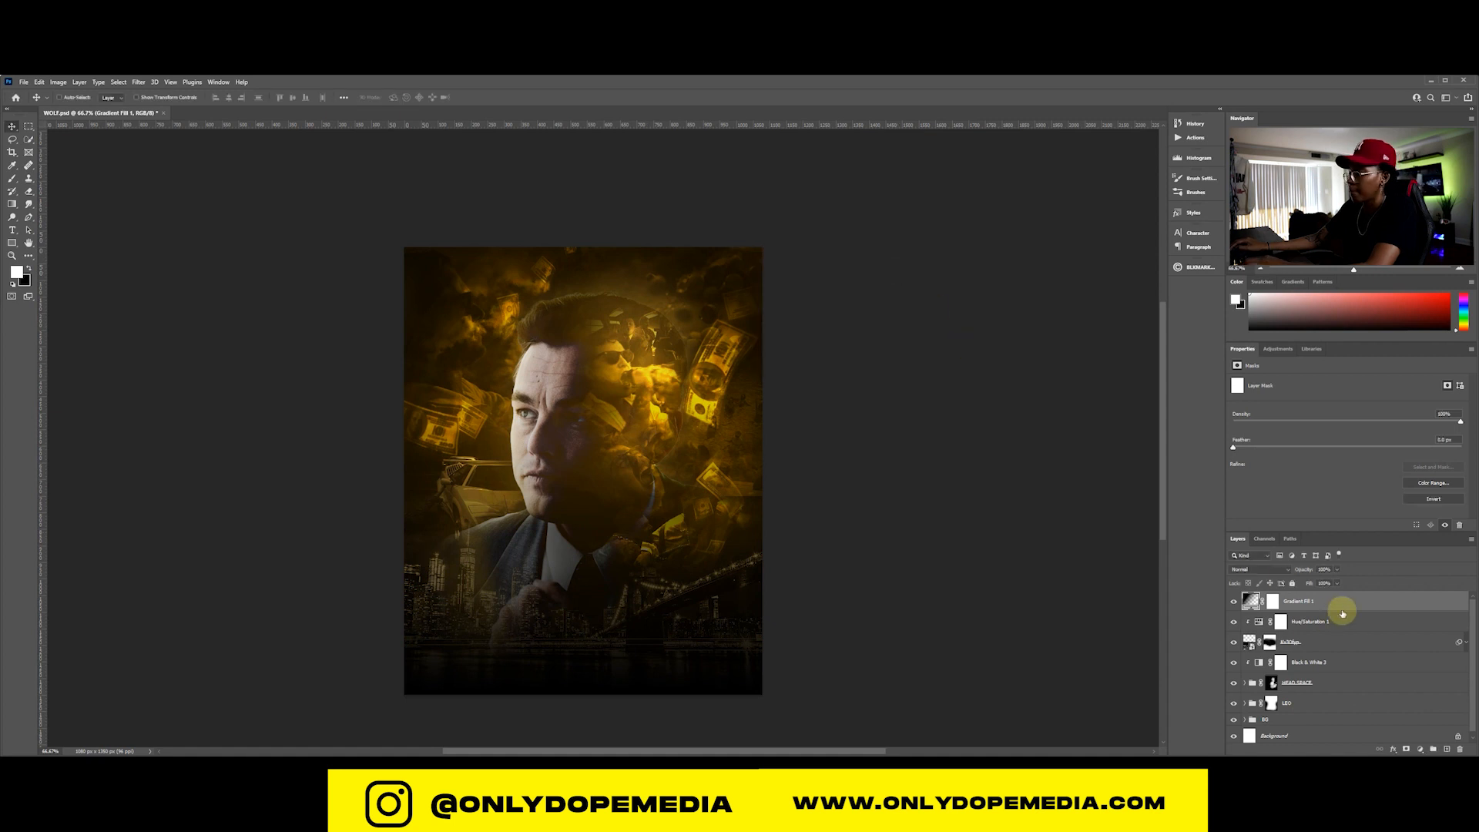
{"action": "key", "text": "ctrl+s"}
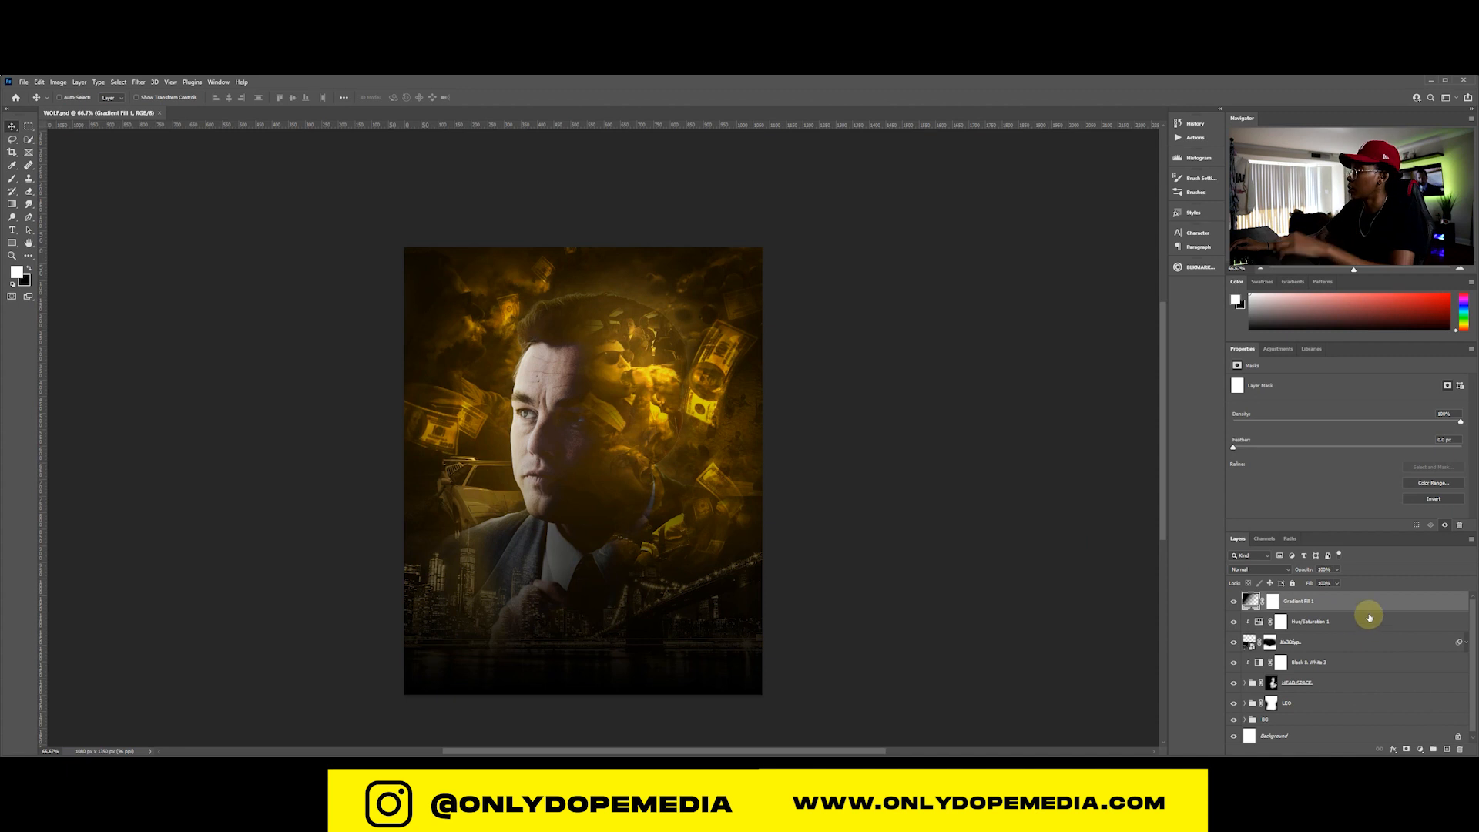
Add a Levels adjustment layer above the gradient fill, raising the shadow input to about 20 and slightly brightening the midtones
{"action": "left_click", "coordinate": [1421, 749]}
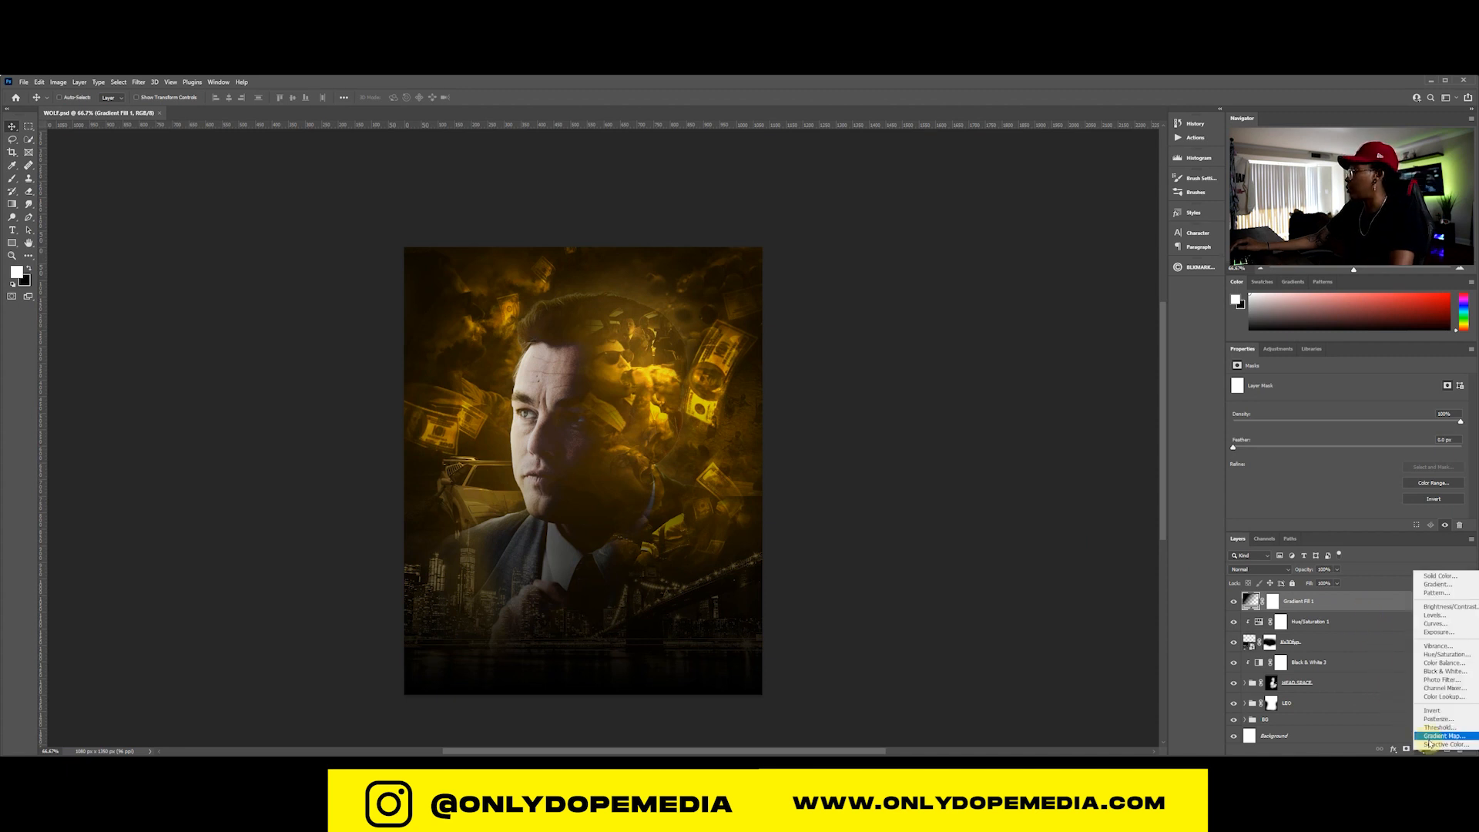
{"action": "left_click", "coordinate": [1446, 617]}
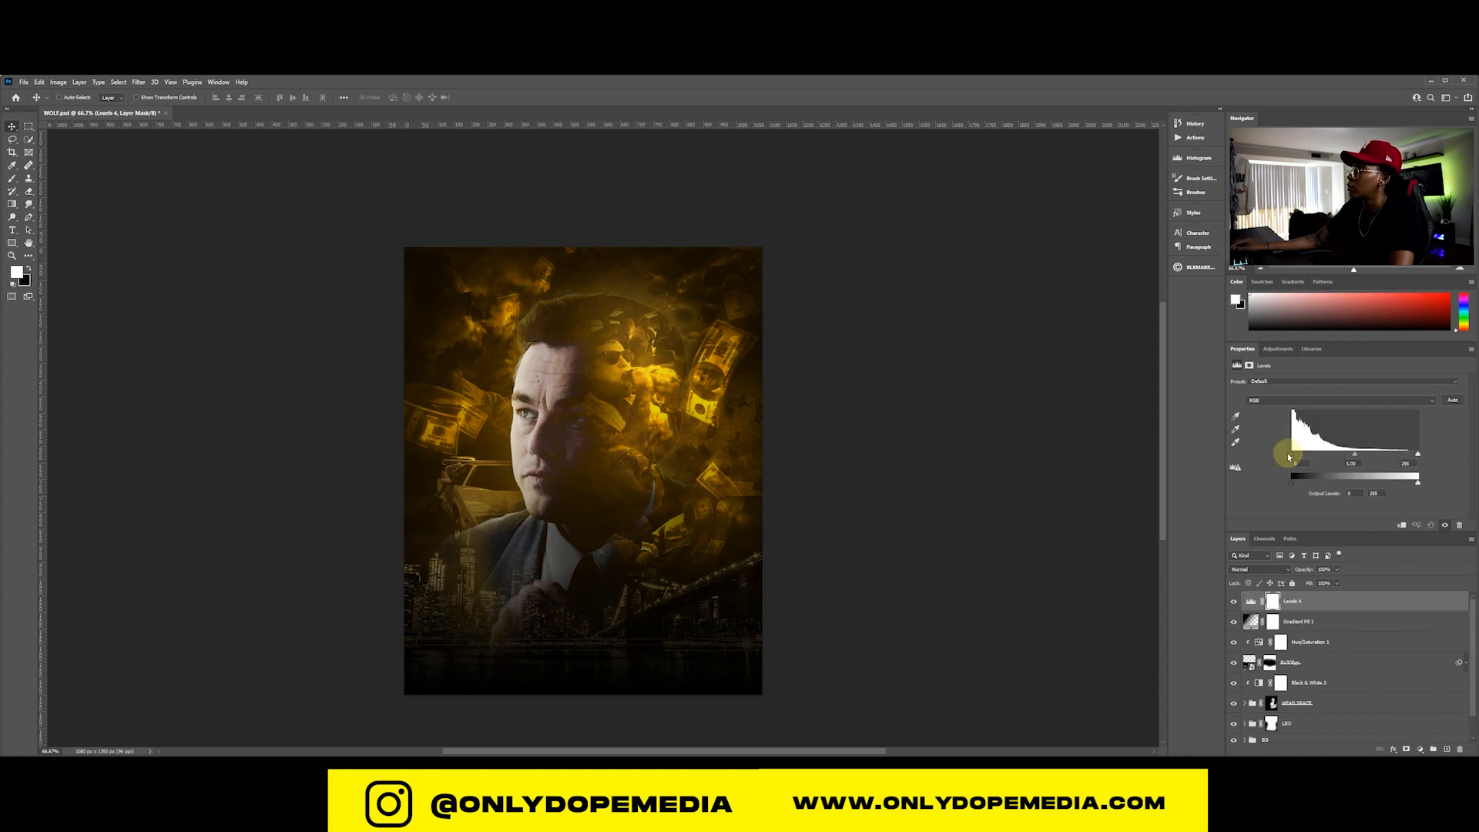
{"action": "left_click_drag", "start_coordinate": [1293, 458], "coordinate": [1308, 459]}
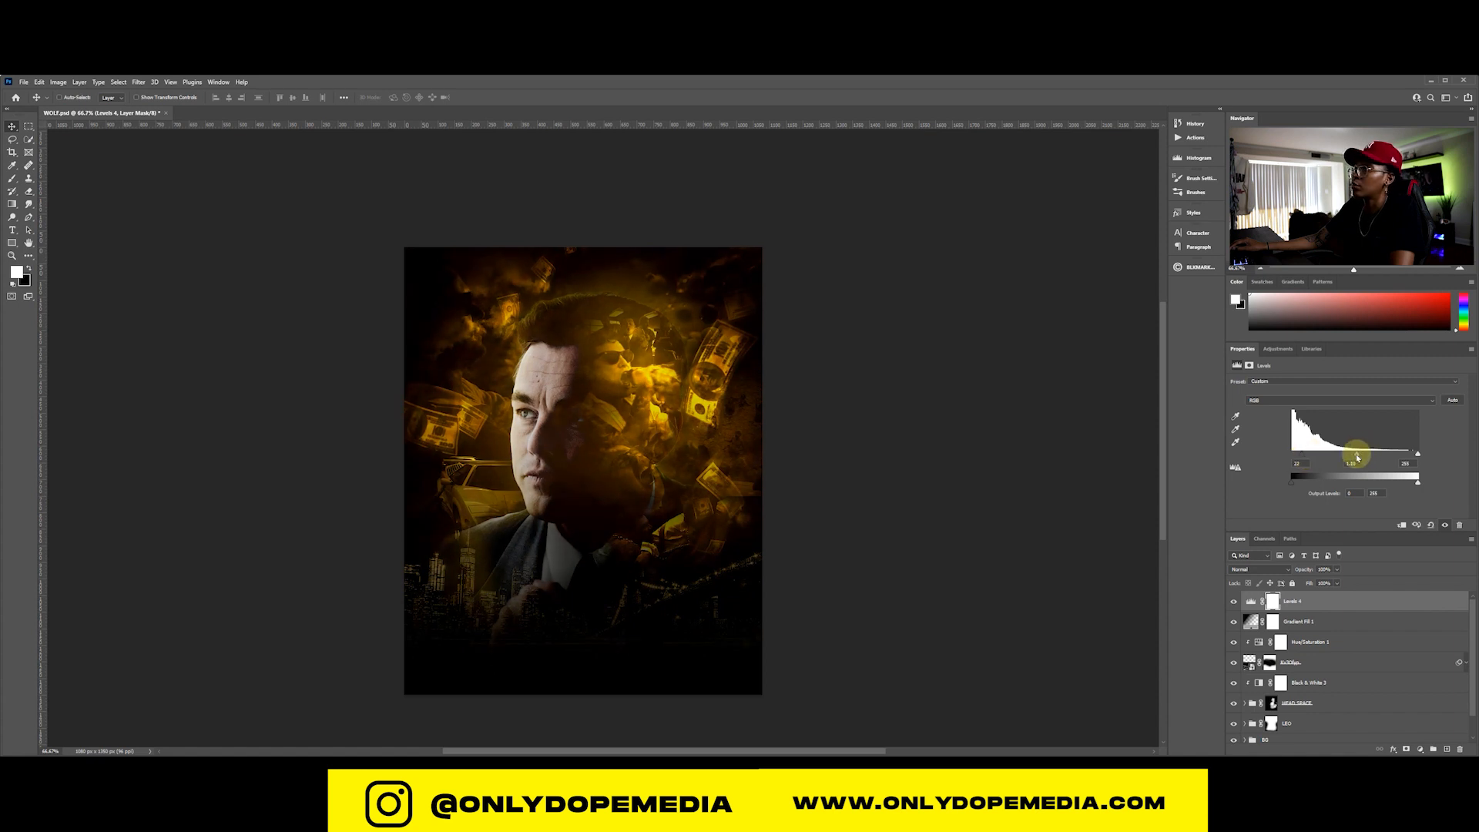
{"action": "left_click_drag", "start_coordinate": [1357, 457], "coordinate": [1350, 459]}
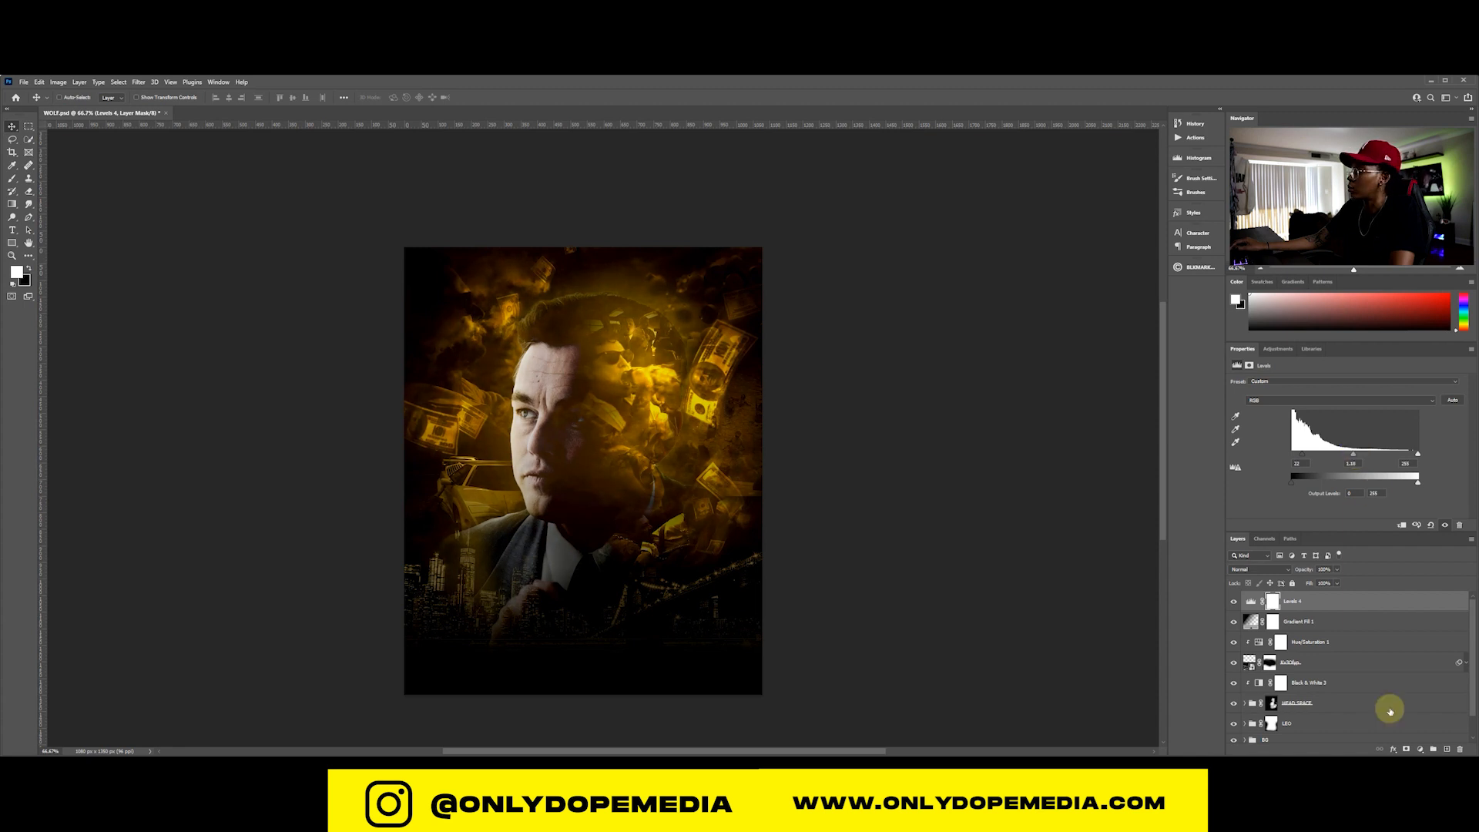
Paint white on the mask of the CLOUDS group inside BG to reveal clouds at the poster's right edge below the large banknote
{"action": "scroll", "coordinate": [1391, 678], "scroll_direction": "down", "scroll_amount": 1}
{"action": "left_click", "coordinate": [1245, 717]}
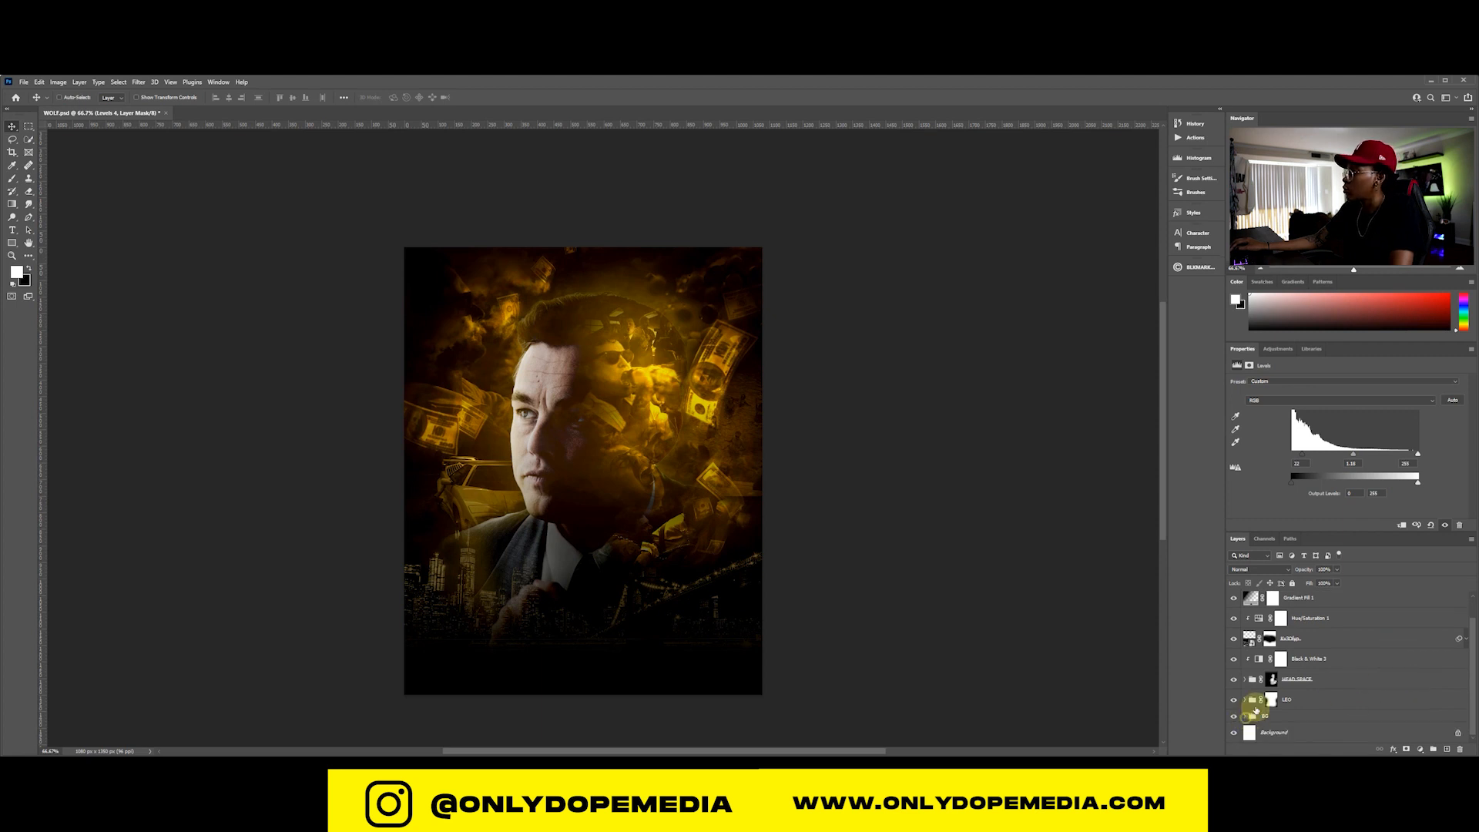
{"action": "scroll", "coordinate": [1279, 694], "scroll_direction": "down", "scroll_amount": 6}
{"action": "left_click", "coordinate": [1279, 630]}
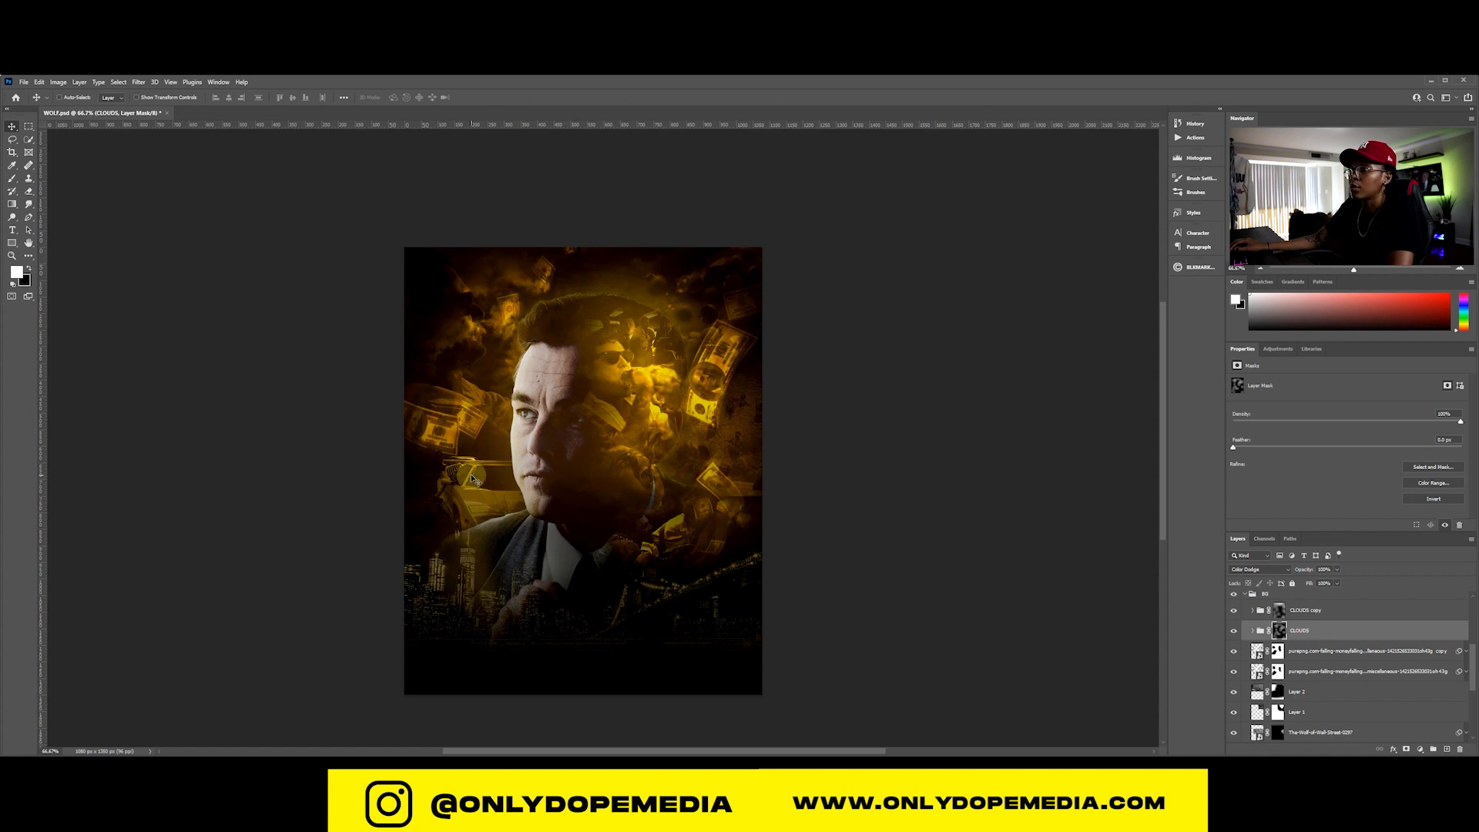
{"action": "key", "text": "b"}
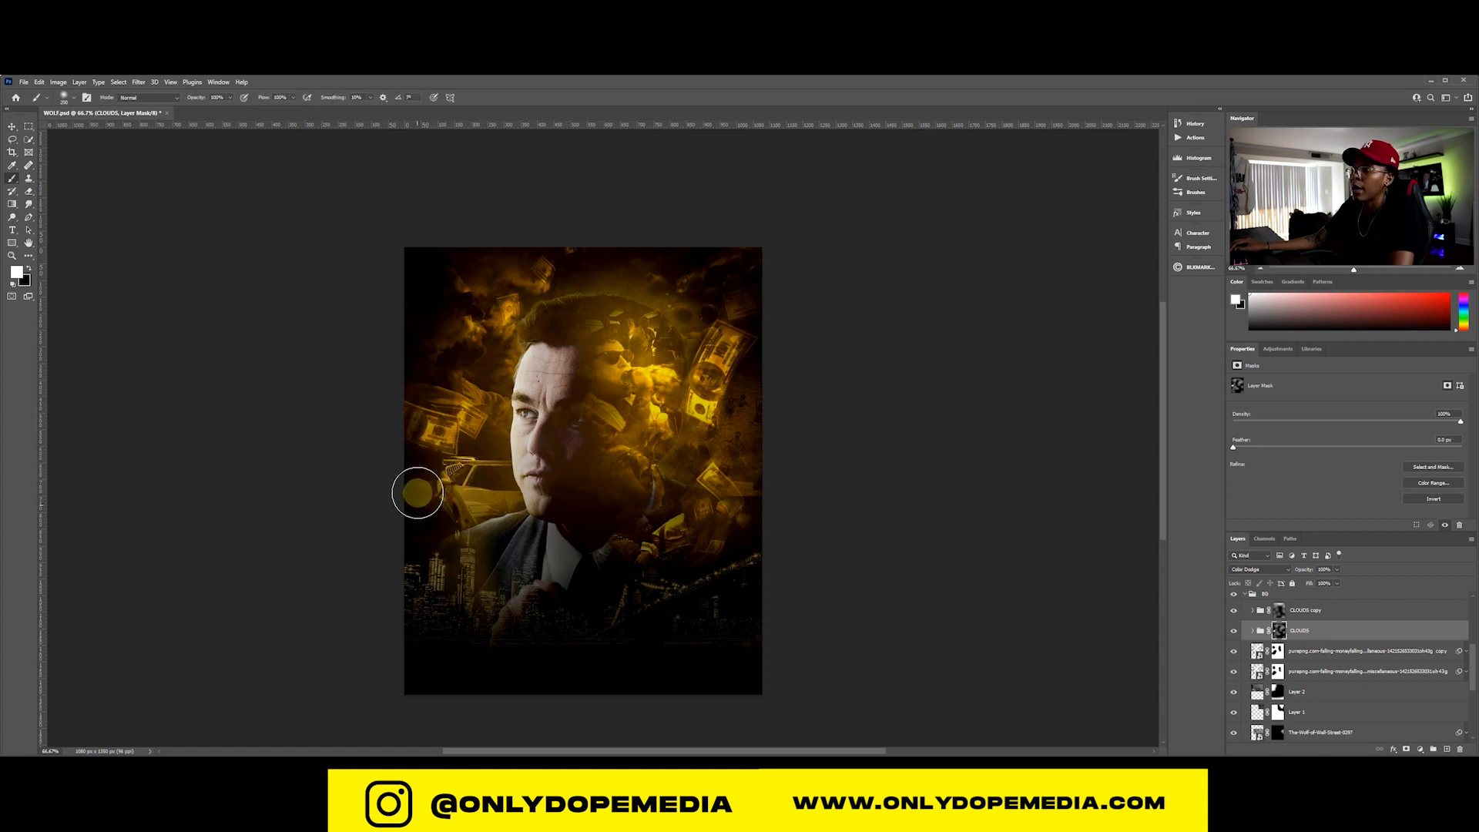
{"action": "left_click_drag", "start_coordinate": [756, 436], "coordinate": [709, 442]}
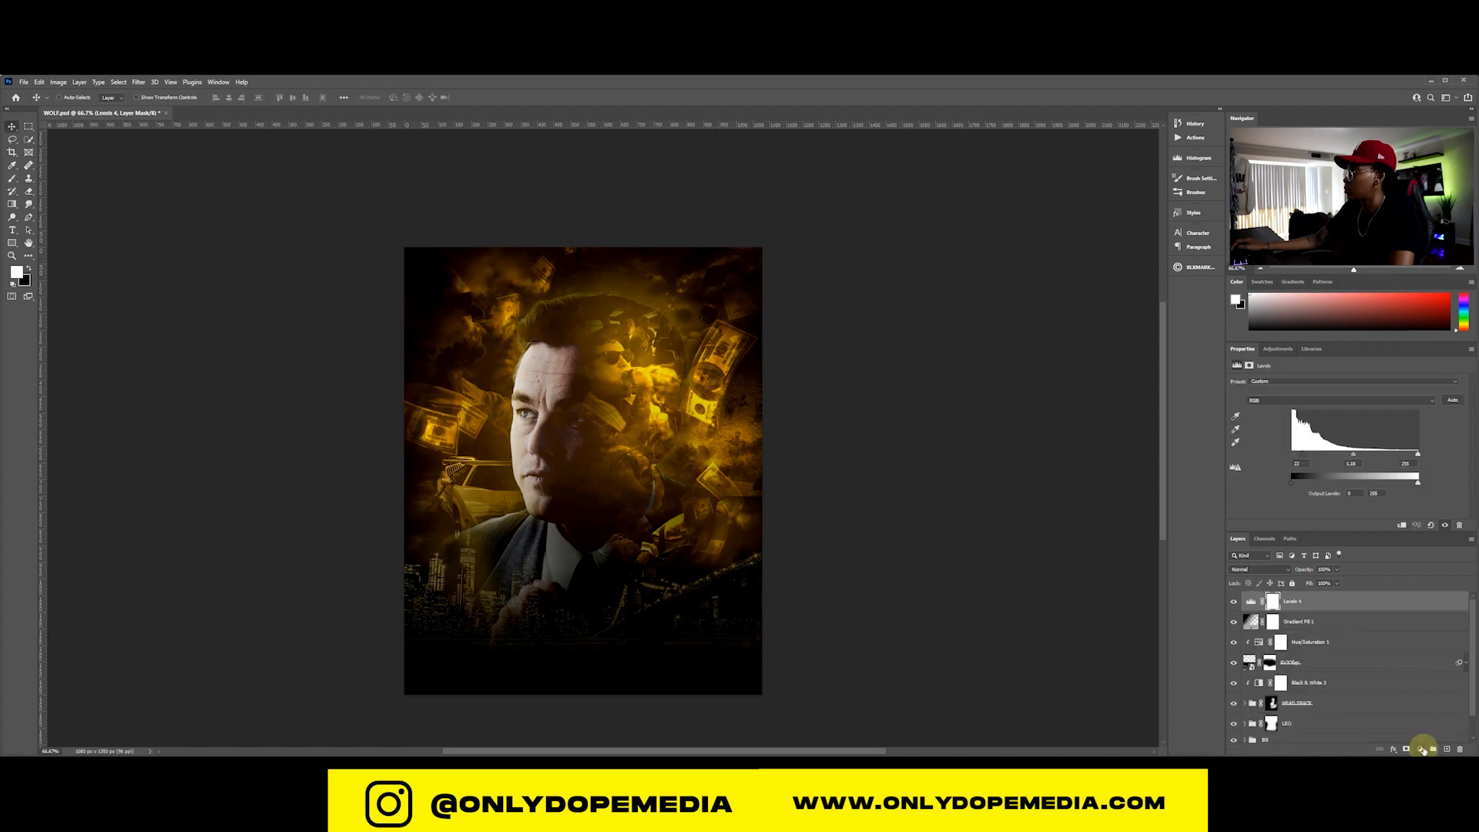
Add a Gradient Map adjustment layer above the Levels adjustment and reverse its gradient to run from black to white
{"action": "left_click", "coordinate": [1421, 749]}
{"action": "left_click", "coordinate": [1431, 735]}
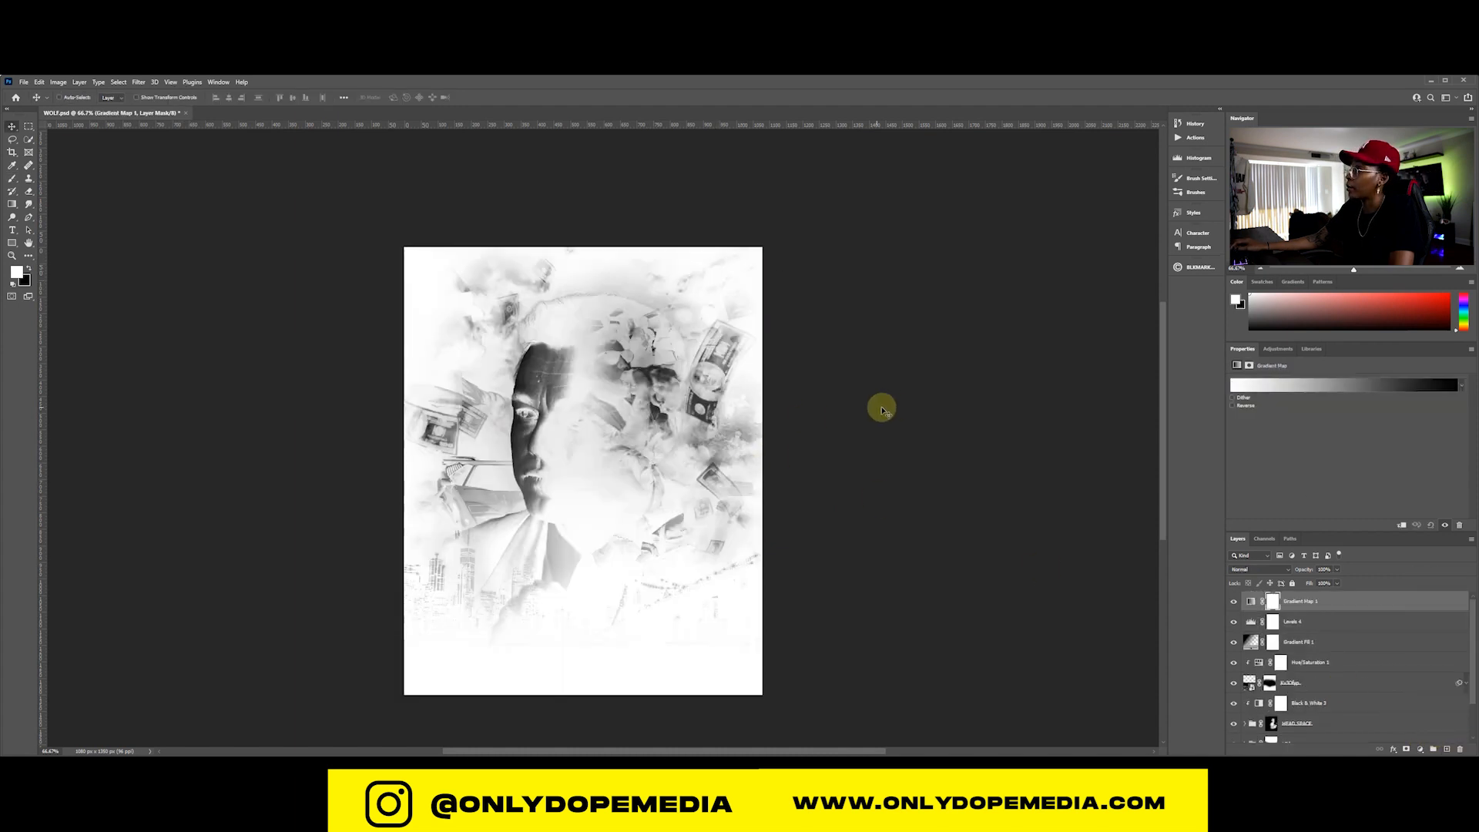
{"action": "left_click", "coordinate": [1252, 408]}
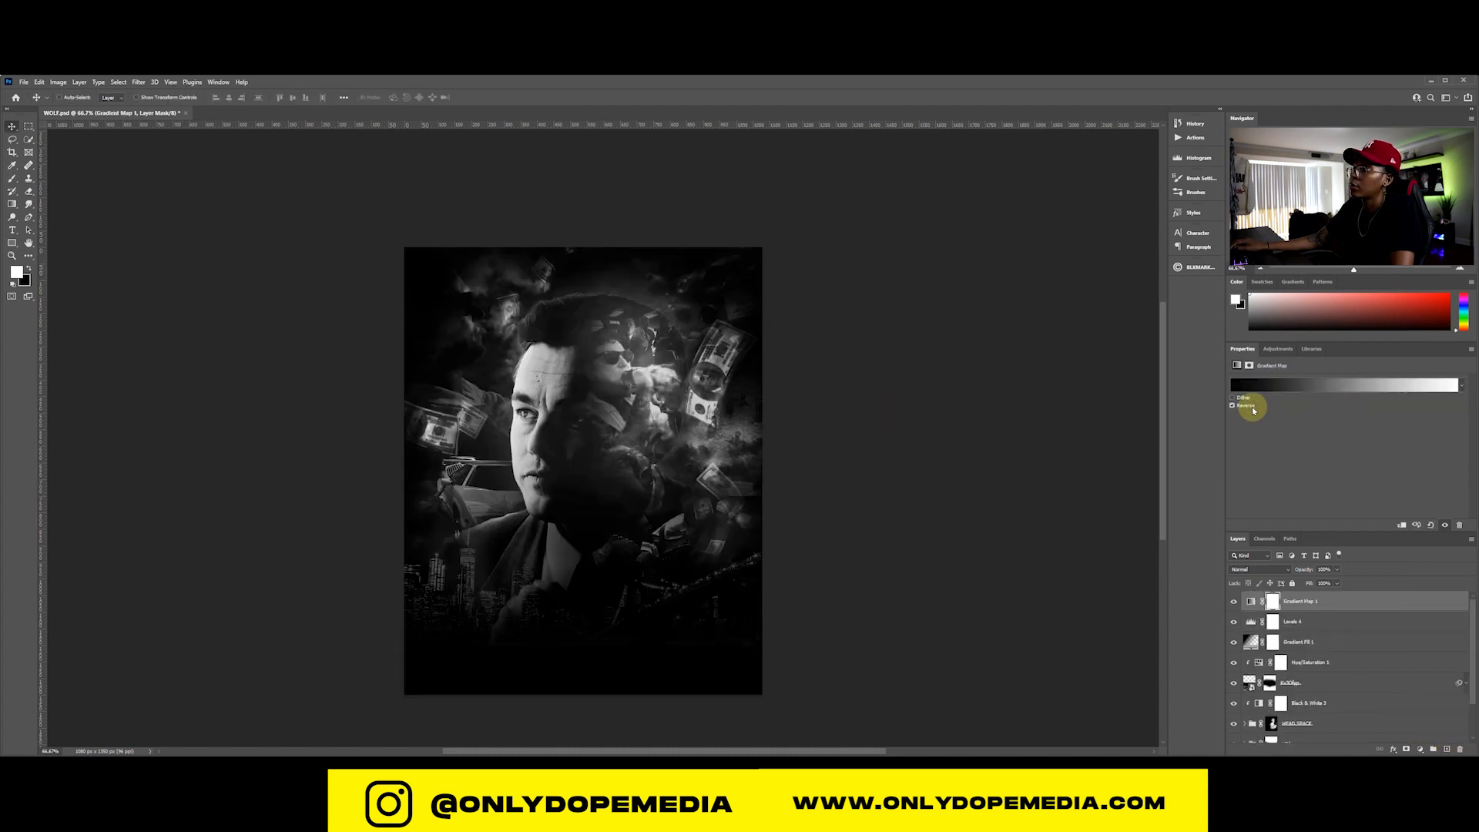
{"action": "left_click", "coordinate": [1252, 407]}
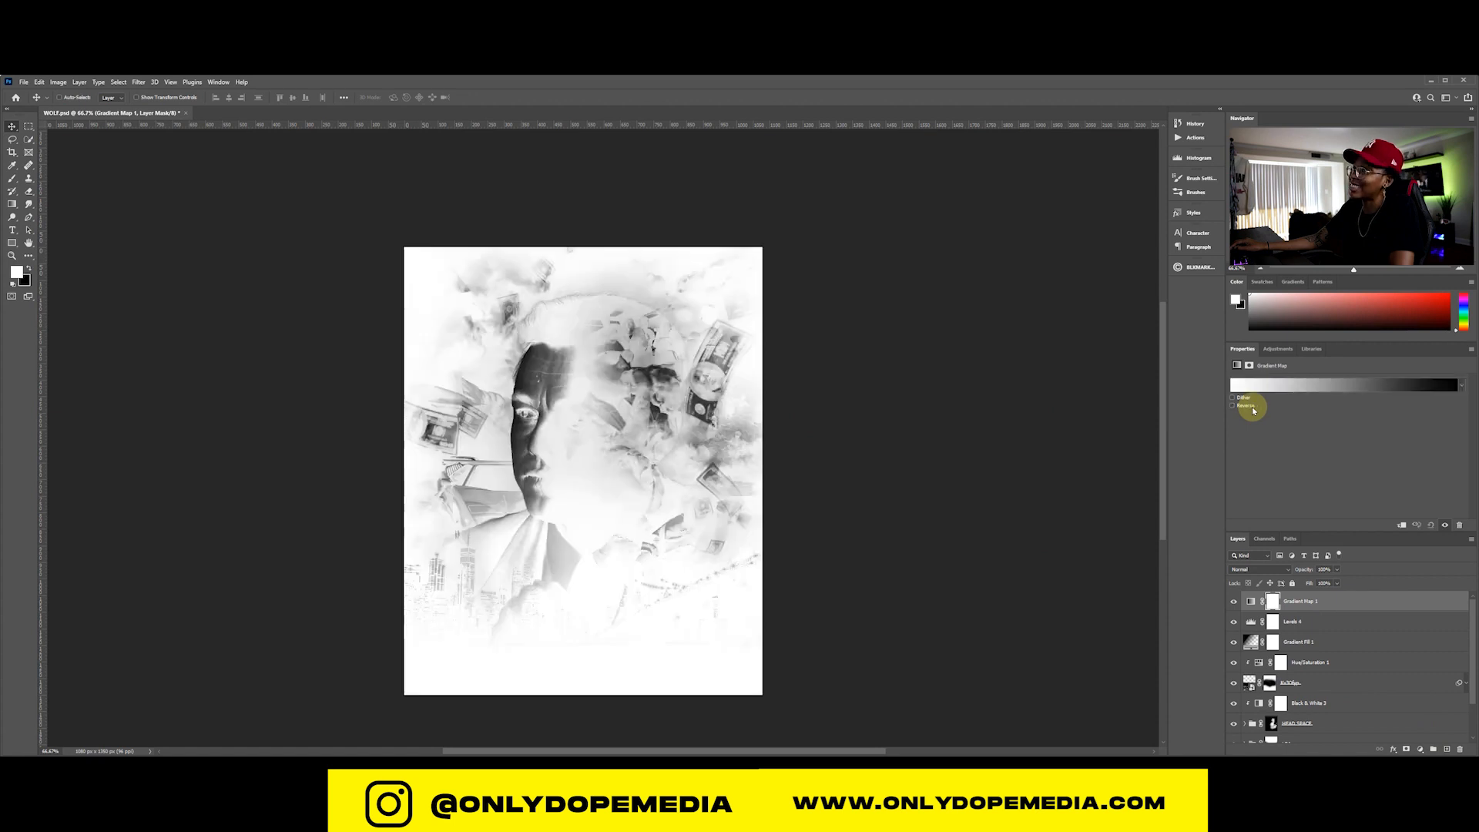
{"action": "left_click", "coordinate": [1252, 407]}
Blend the gradient map in Soft Light at about 77% opacity and lower Gradient Fill 1's opacity to about 80%
{"action": "left_click", "coordinate": [1262, 569]}
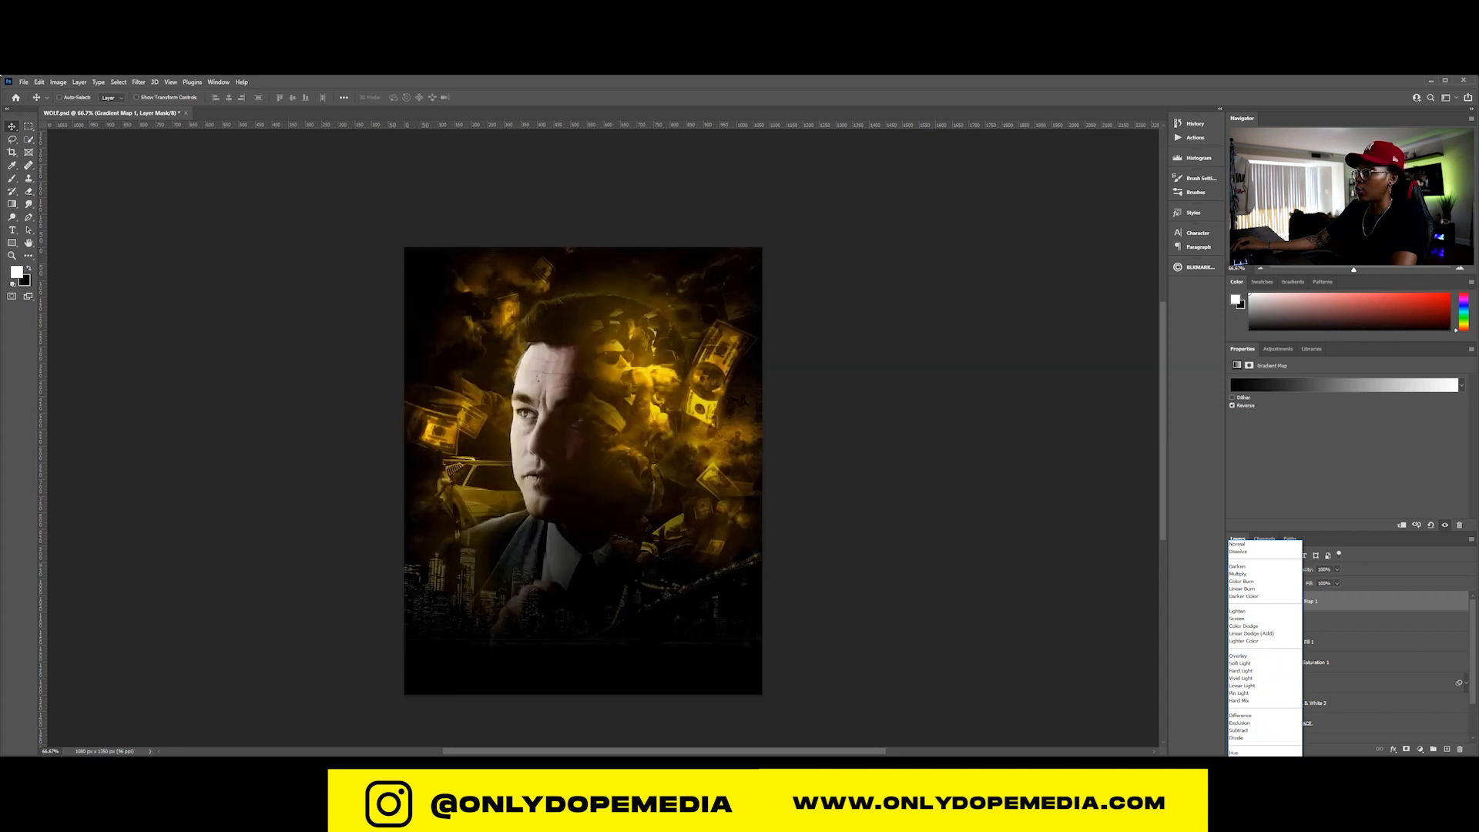
{"action": "left_click", "coordinate": [1251, 665]}
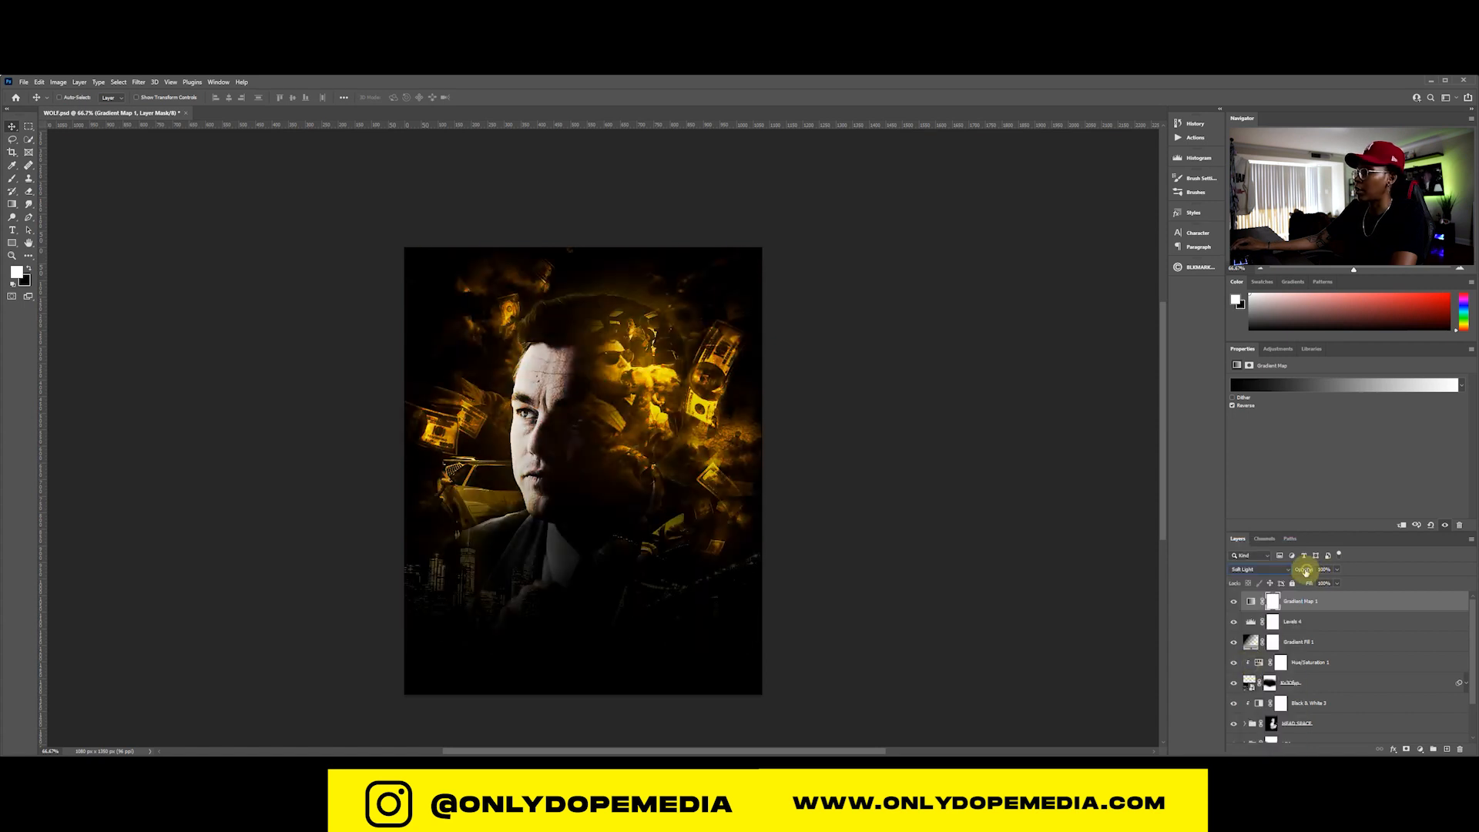
{"action": "mouse_move", "coordinate": [1306, 571]}
{"action": "left_mouse_down"}
{"action": "mouse_move", "coordinate": [1264, 576]}
{"action": "mouse_move", "coordinate": [1300, 568]}
{"action": "left_mouse_up"}
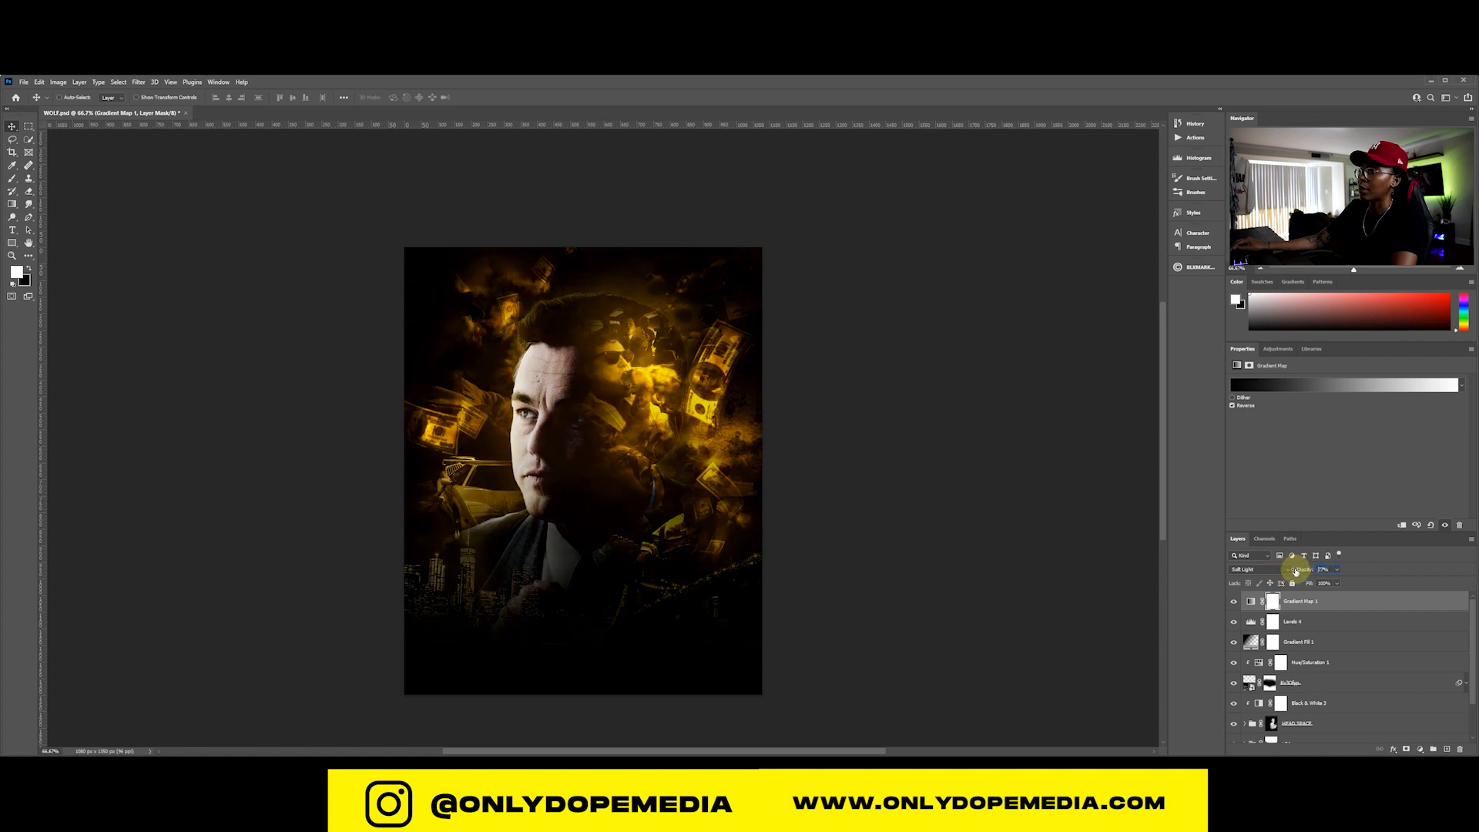
{"action": "left_click", "coordinate": [1343, 643]}
{"action": "left_click_drag", "start_coordinate": [1308, 572], "coordinate": [1299, 572]}
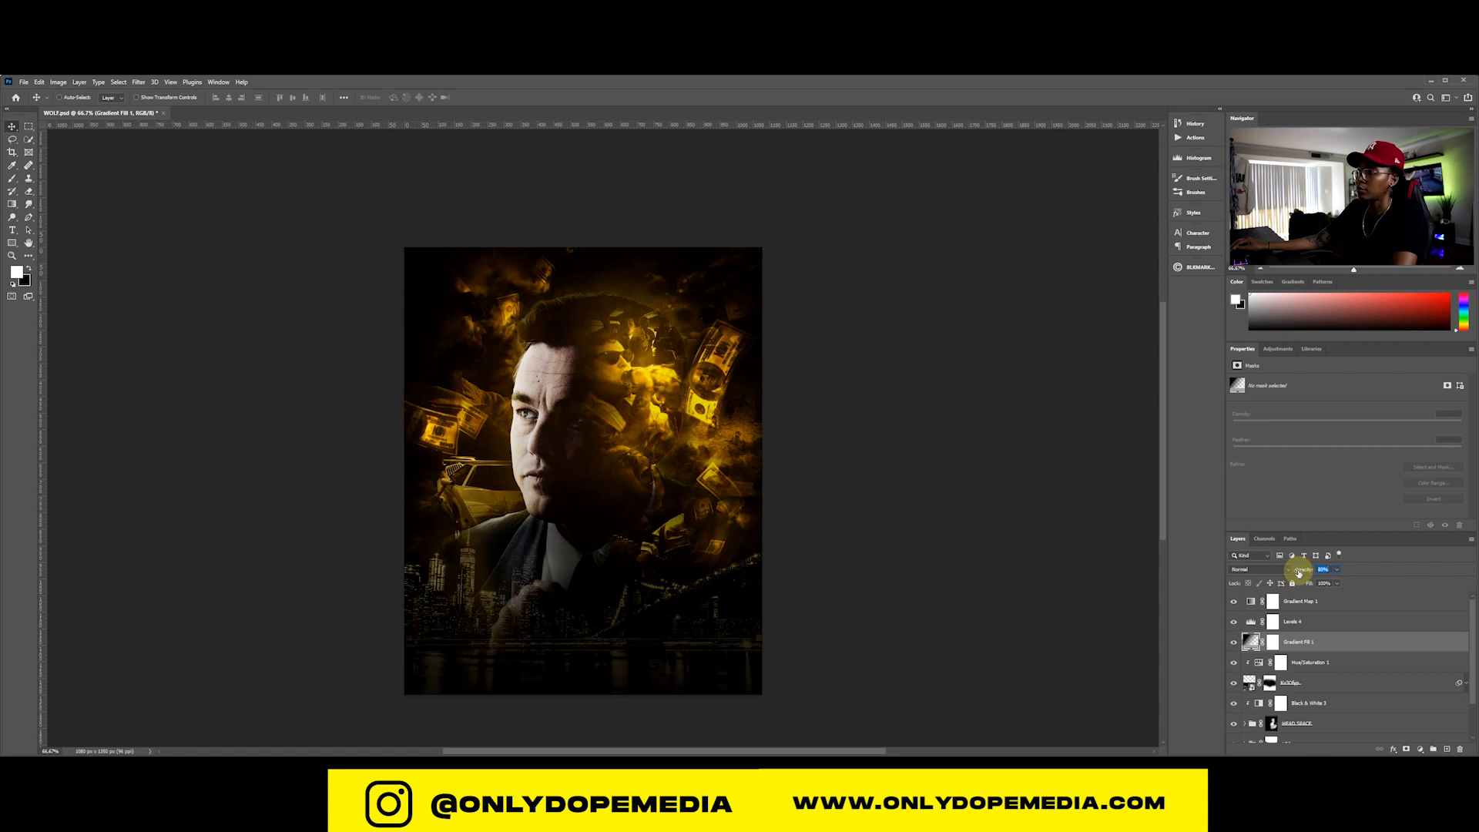
Add a second Gradient Map layer at the top of the stack using the Selenium 1 photographic toning preset
{"action": "left_click", "coordinate": [1363, 603]}
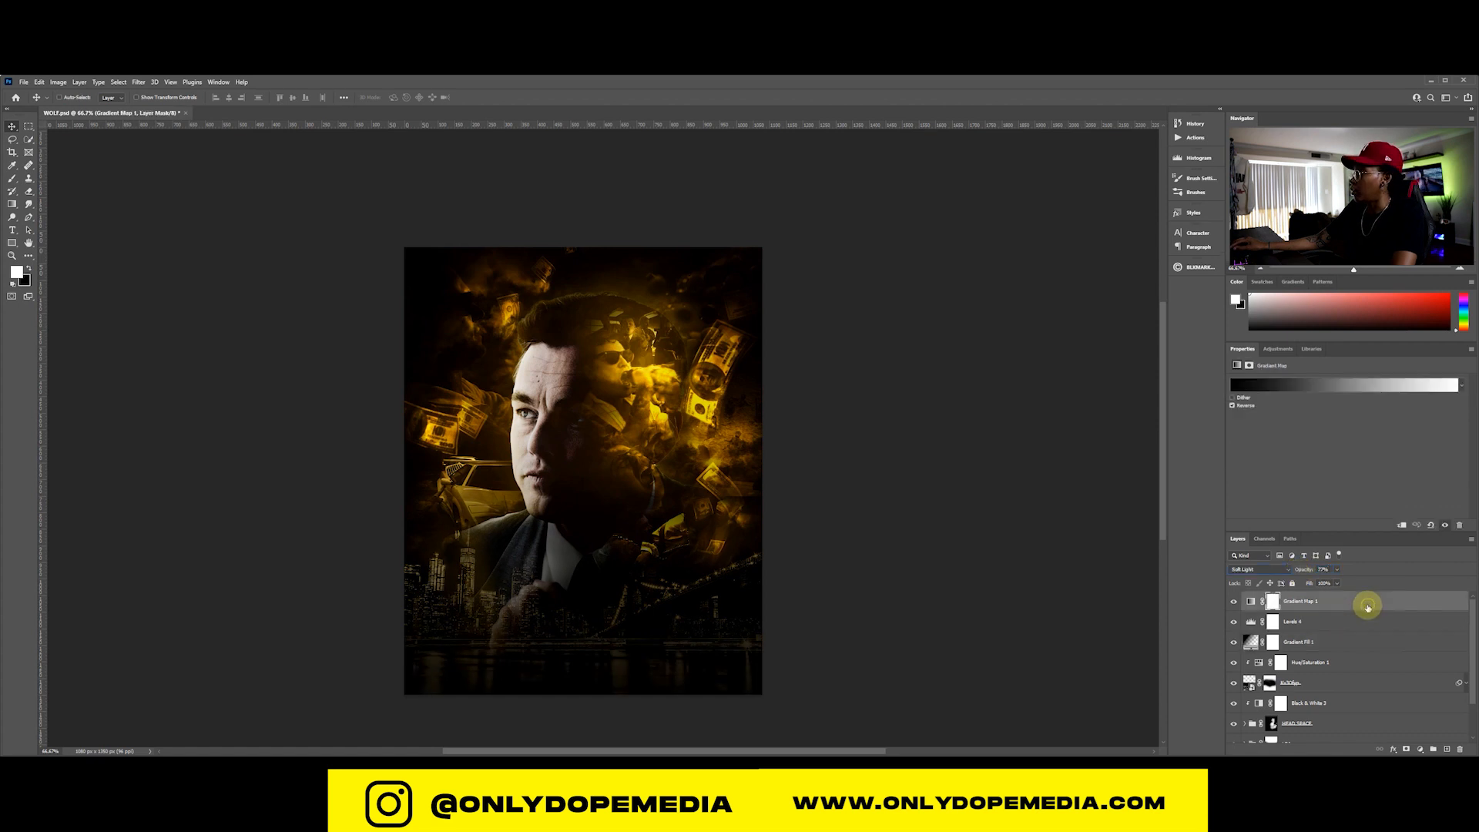
{"action": "left_click", "coordinate": [1422, 749]}
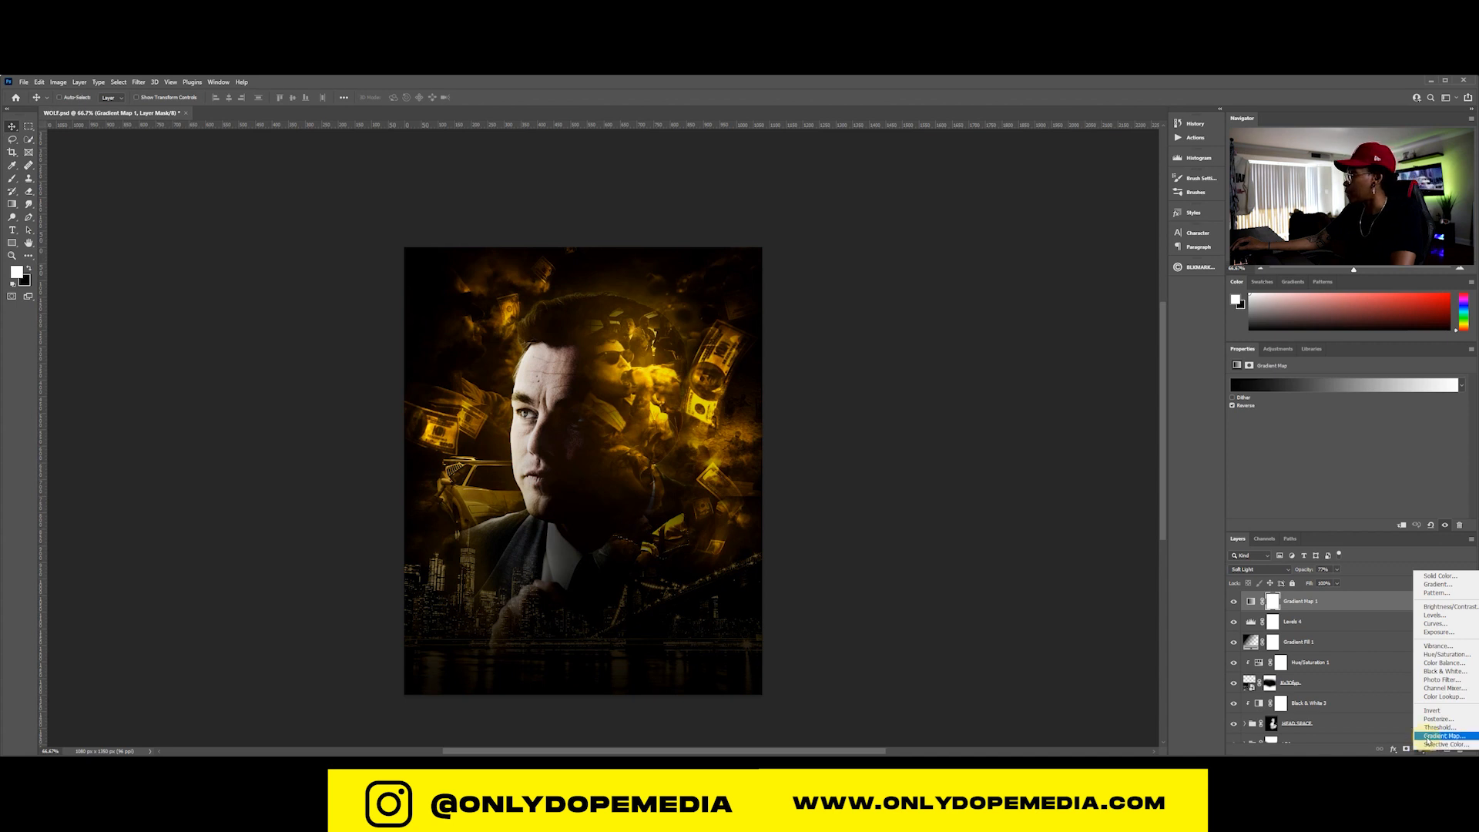
{"action": "left_click", "coordinate": [1431, 737]}
{"action": "left_click", "coordinate": [1310, 385]}
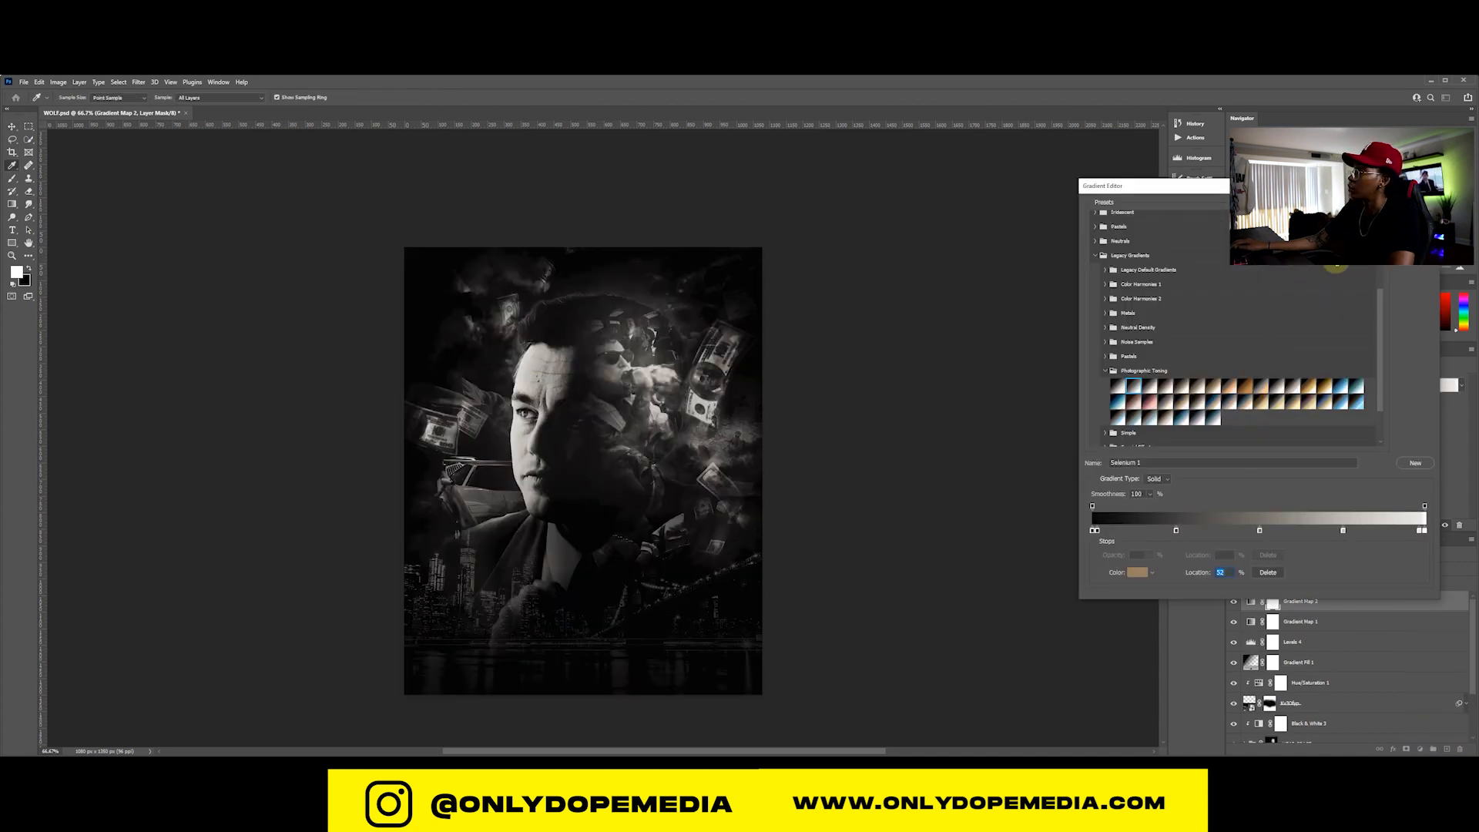
{"action": "left_click", "coordinate": [1415, 207]}
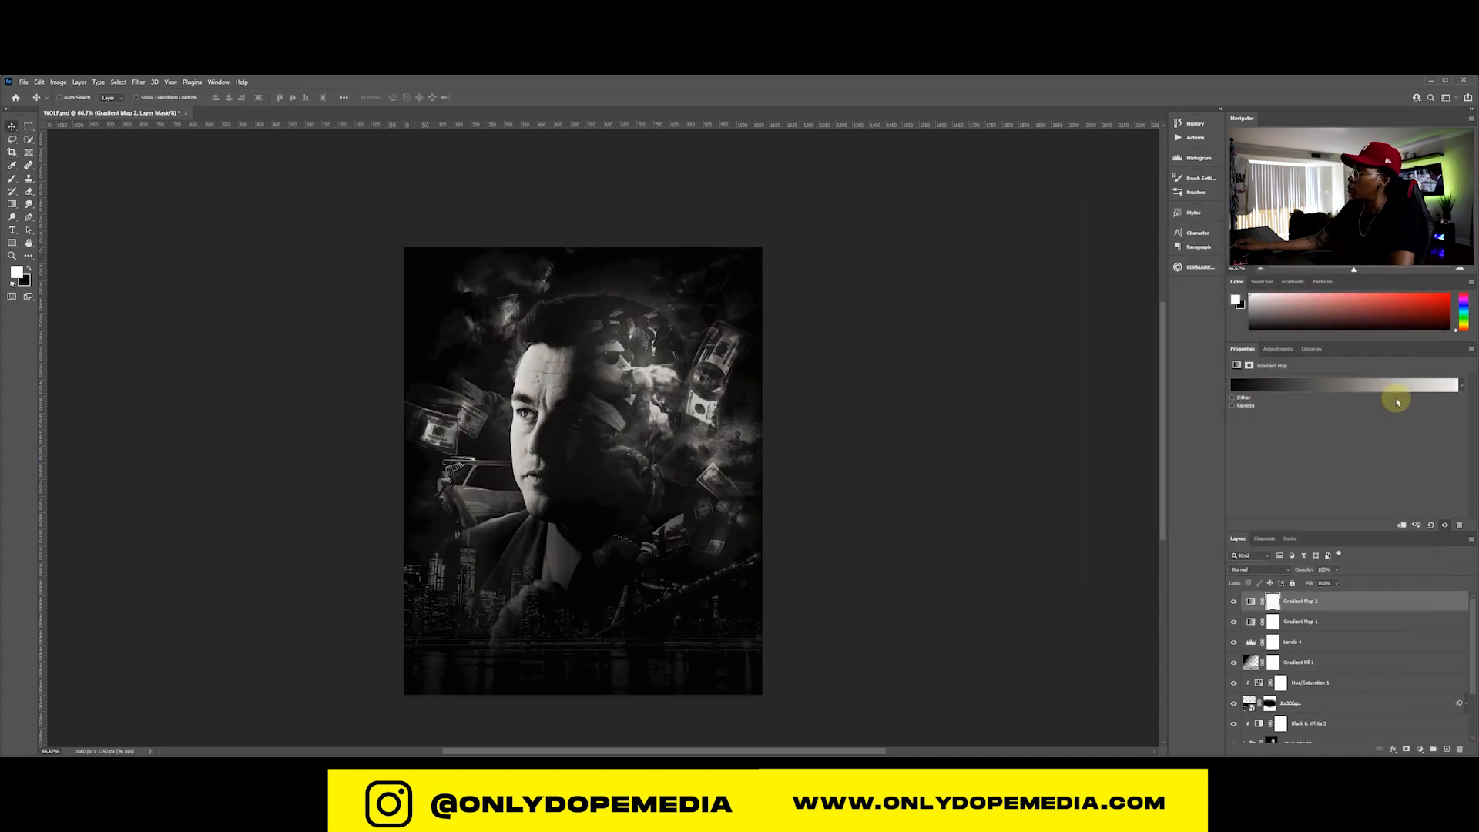
Compare the poster with and without the first gradient map, and lower the toning gradient map's opacity to about 40%
{"action": "left_click", "coordinate": [1233, 623]}
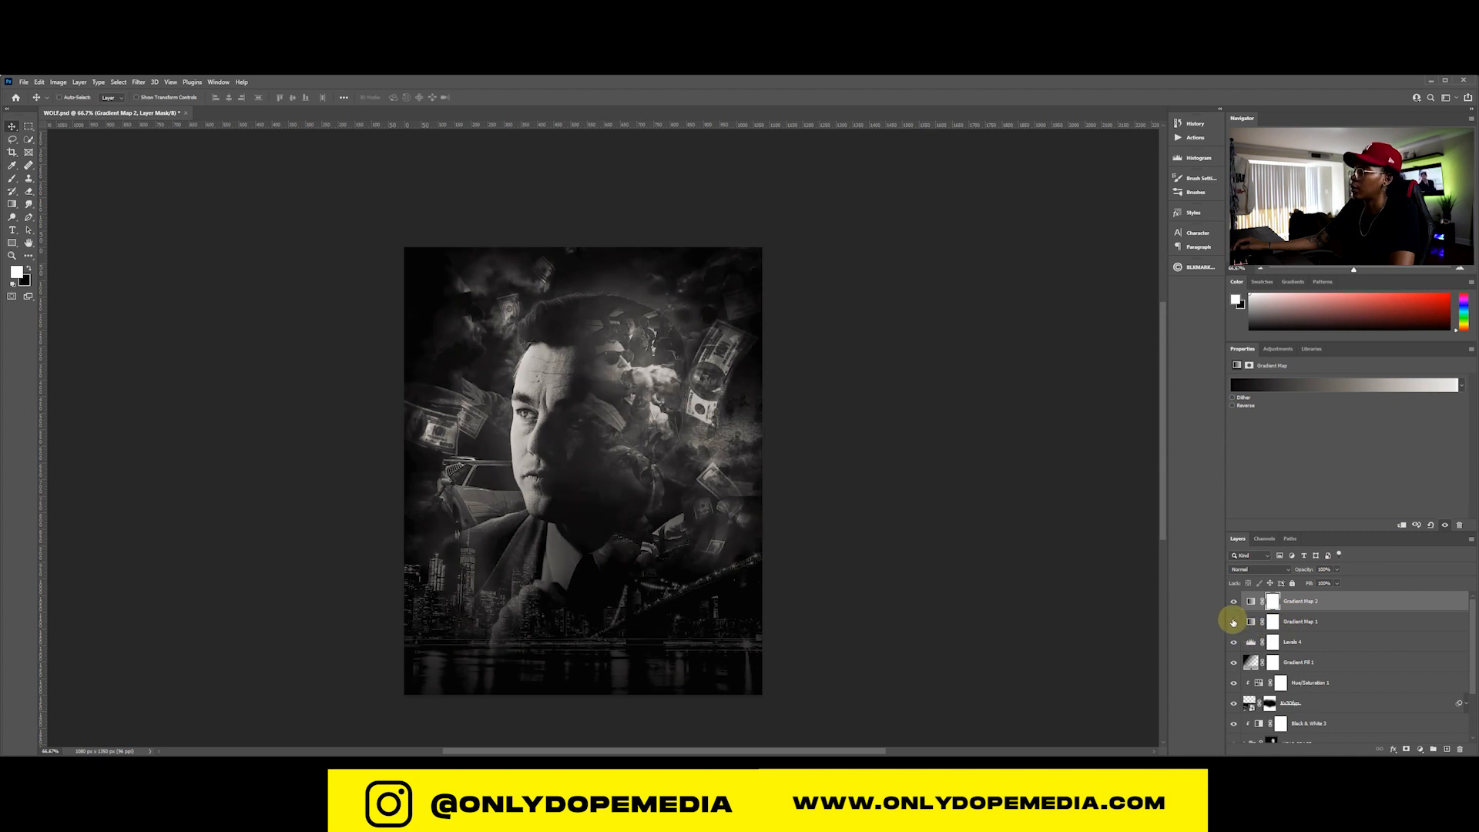
{"action": "left_click", "coordinate": [1233, 624]}
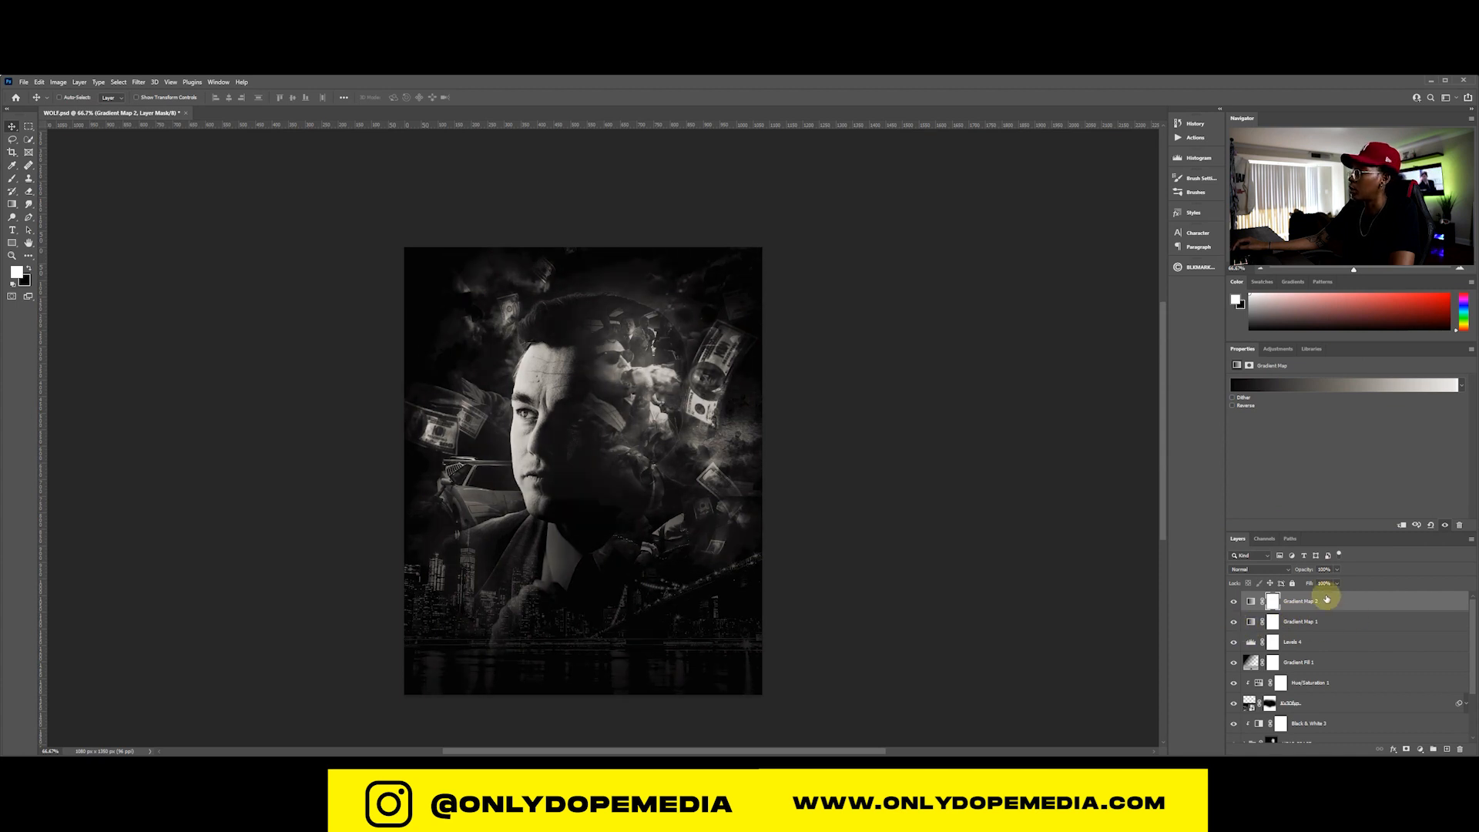
{"action": "left_click_drag", "start_coordinate": [1308, 574], "coordinate": [1245, 570]}
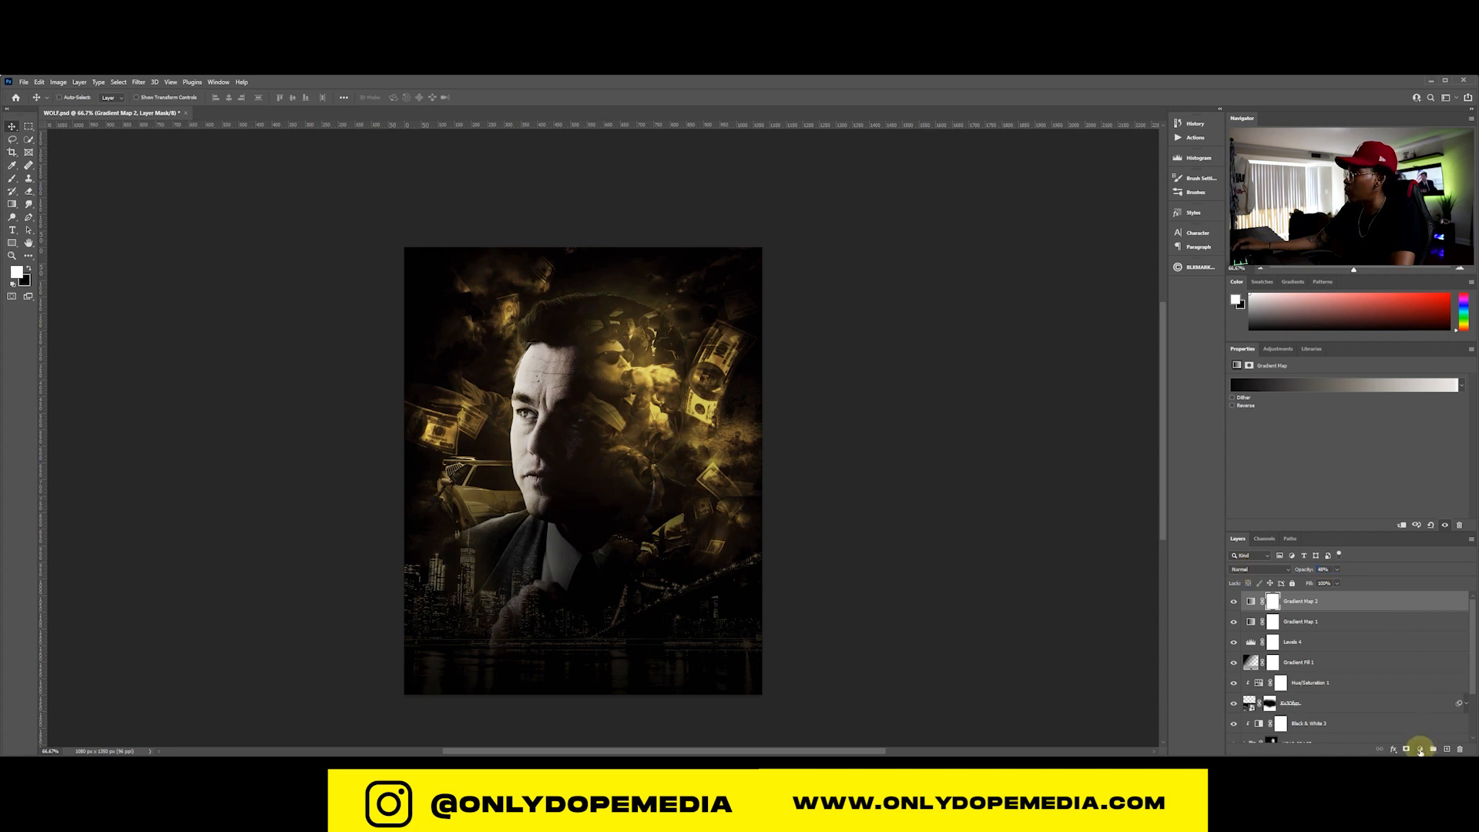
Add a third Gradient Map layer on top with the foreground-to-background gradient reversed to run from black to white
{"action": "left_click", "coordinate": [1421, 750]}
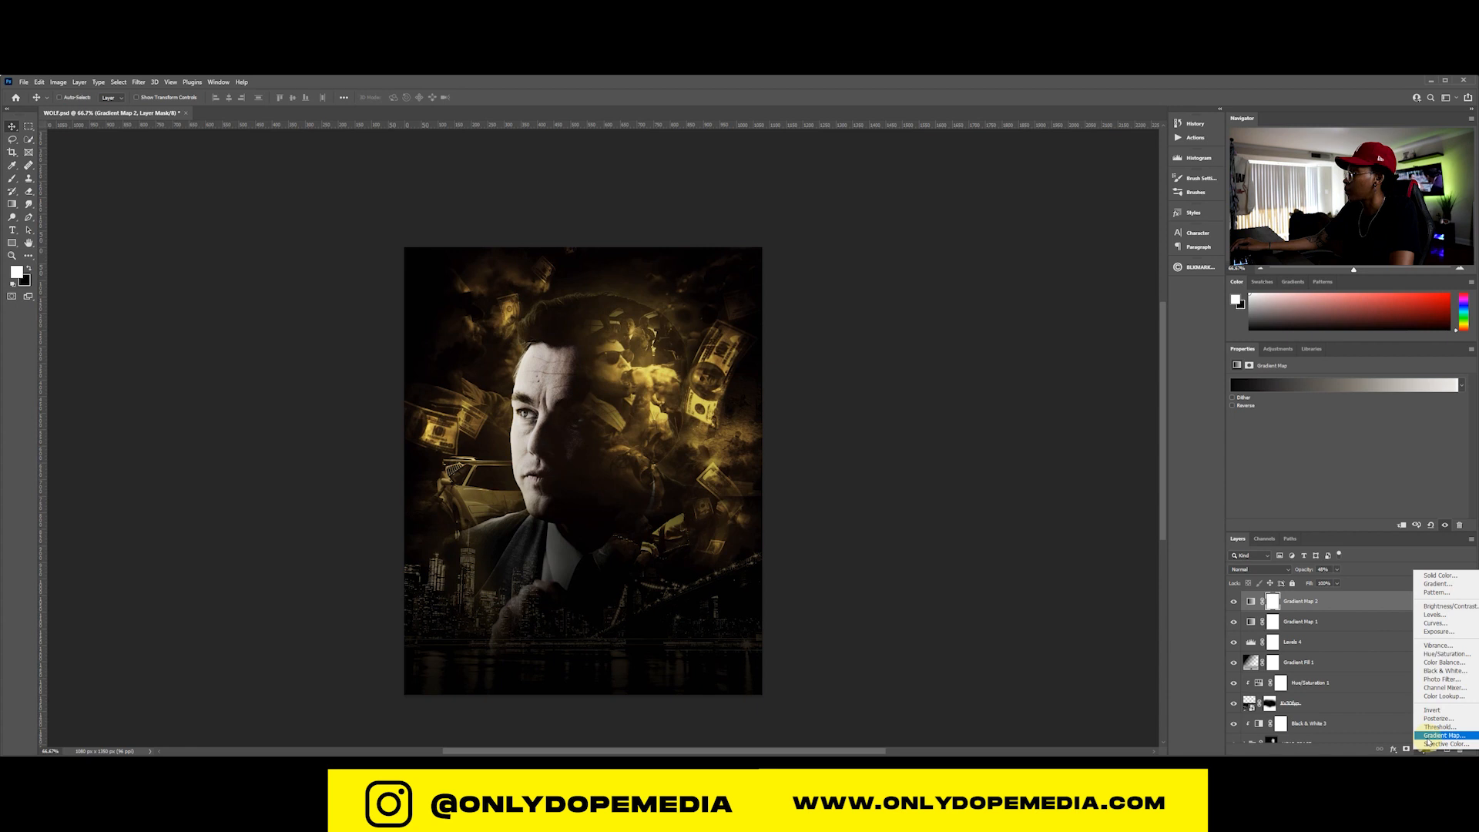
{"action": "left_click", "coordinate": [1429, 736]}
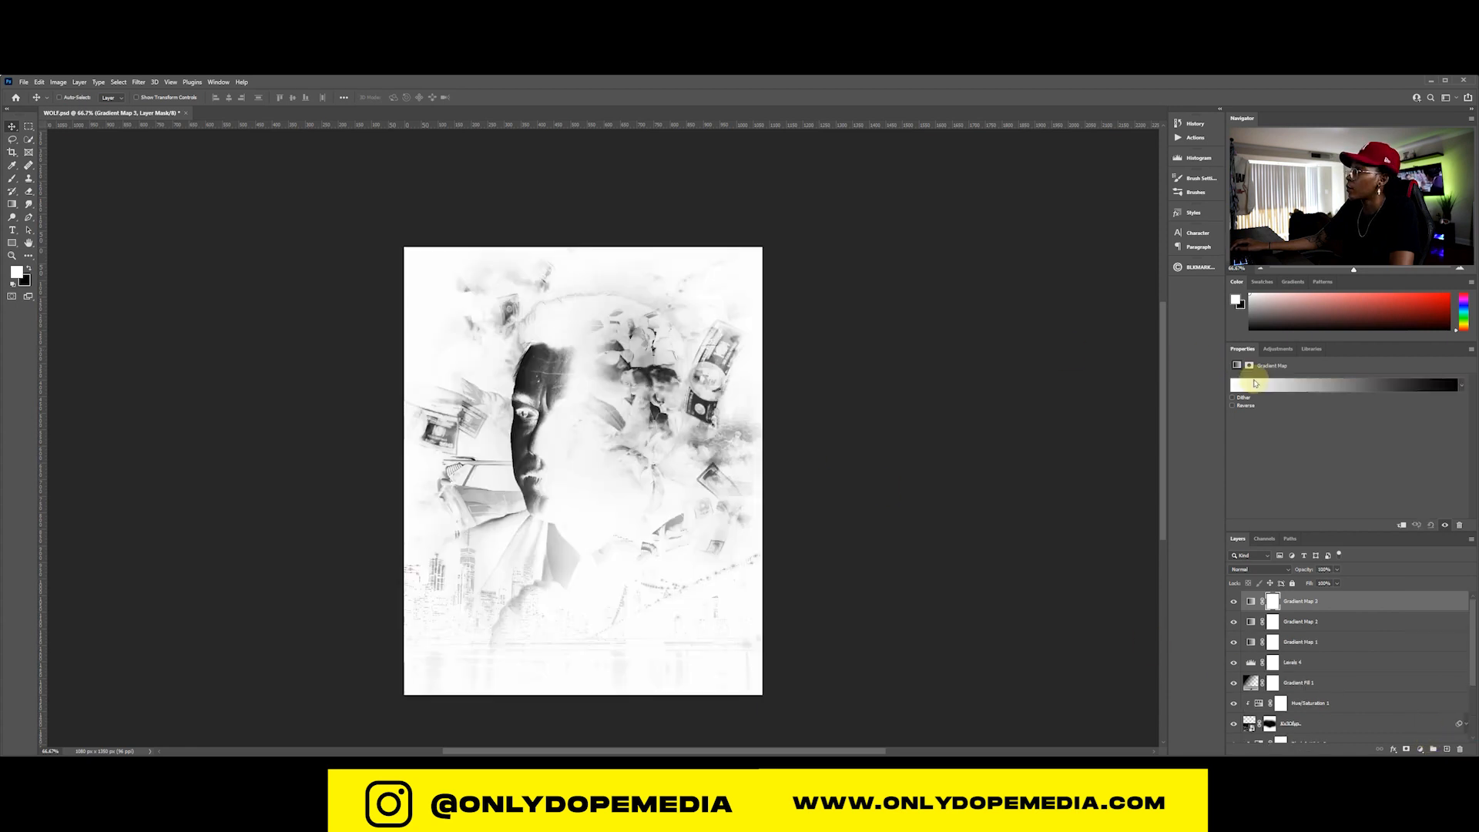
{"action": "left_click", "coordinate": [1263, 384]}
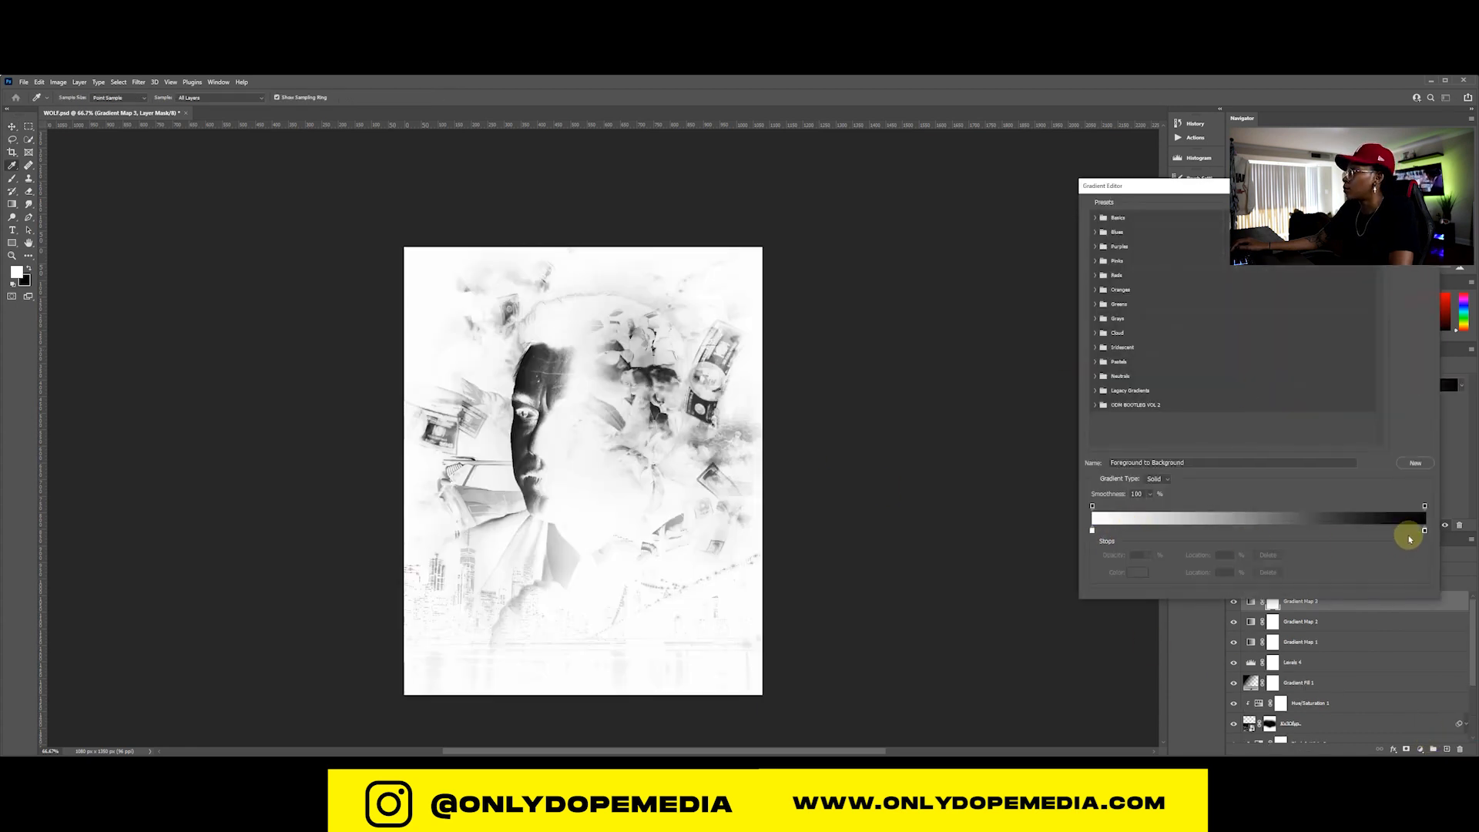
{"action": "left_click", "coordinate": [1415, 210]}
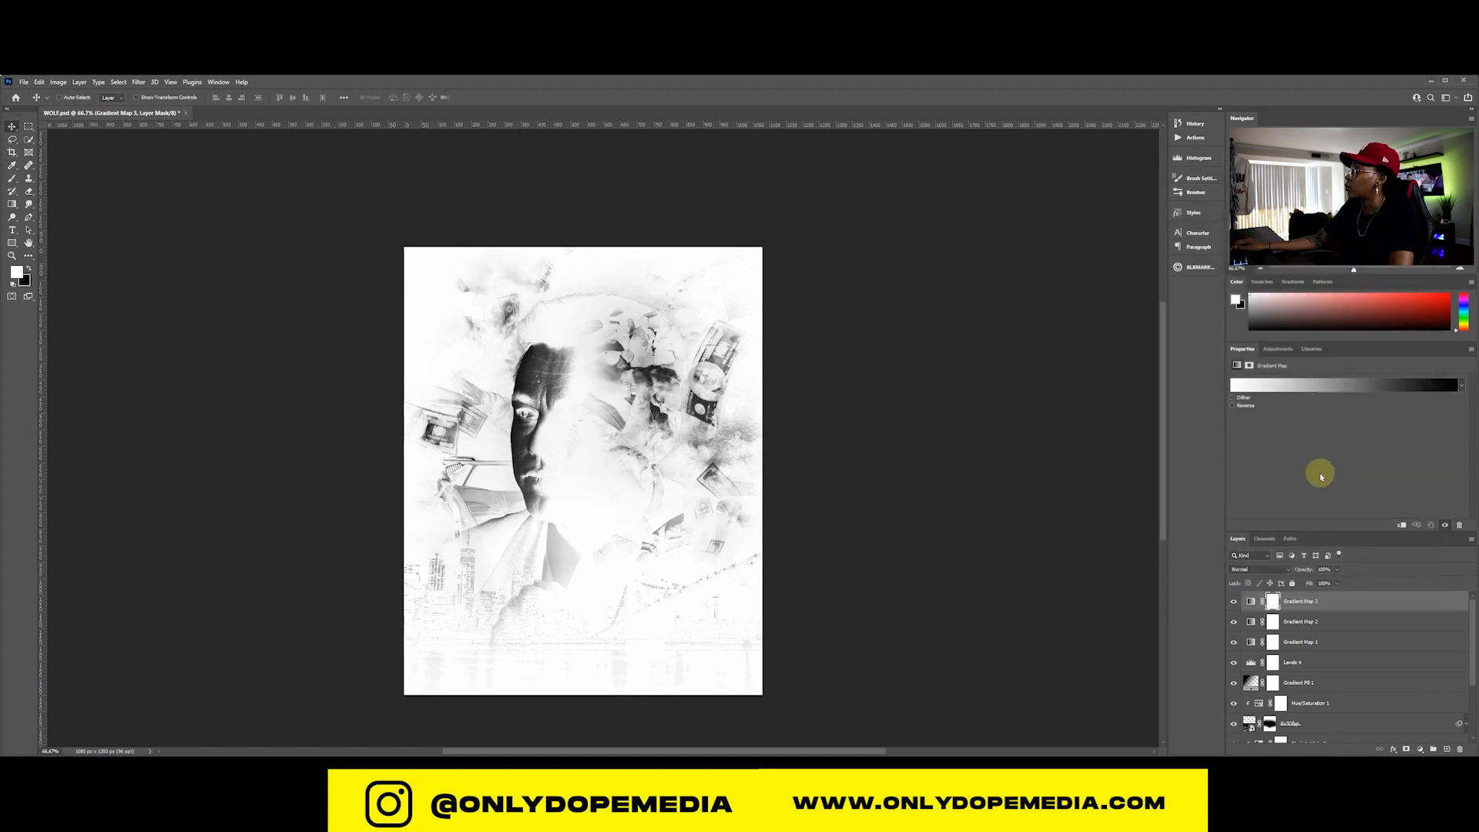
{"action": "left_click", "coordinate": [1241, 407]}
Edit the top gradient map's gradient and recolor its white stop to a golden yellow of about #ffcc00
{"action": "left_click", "coordinate": [1266, 386]}
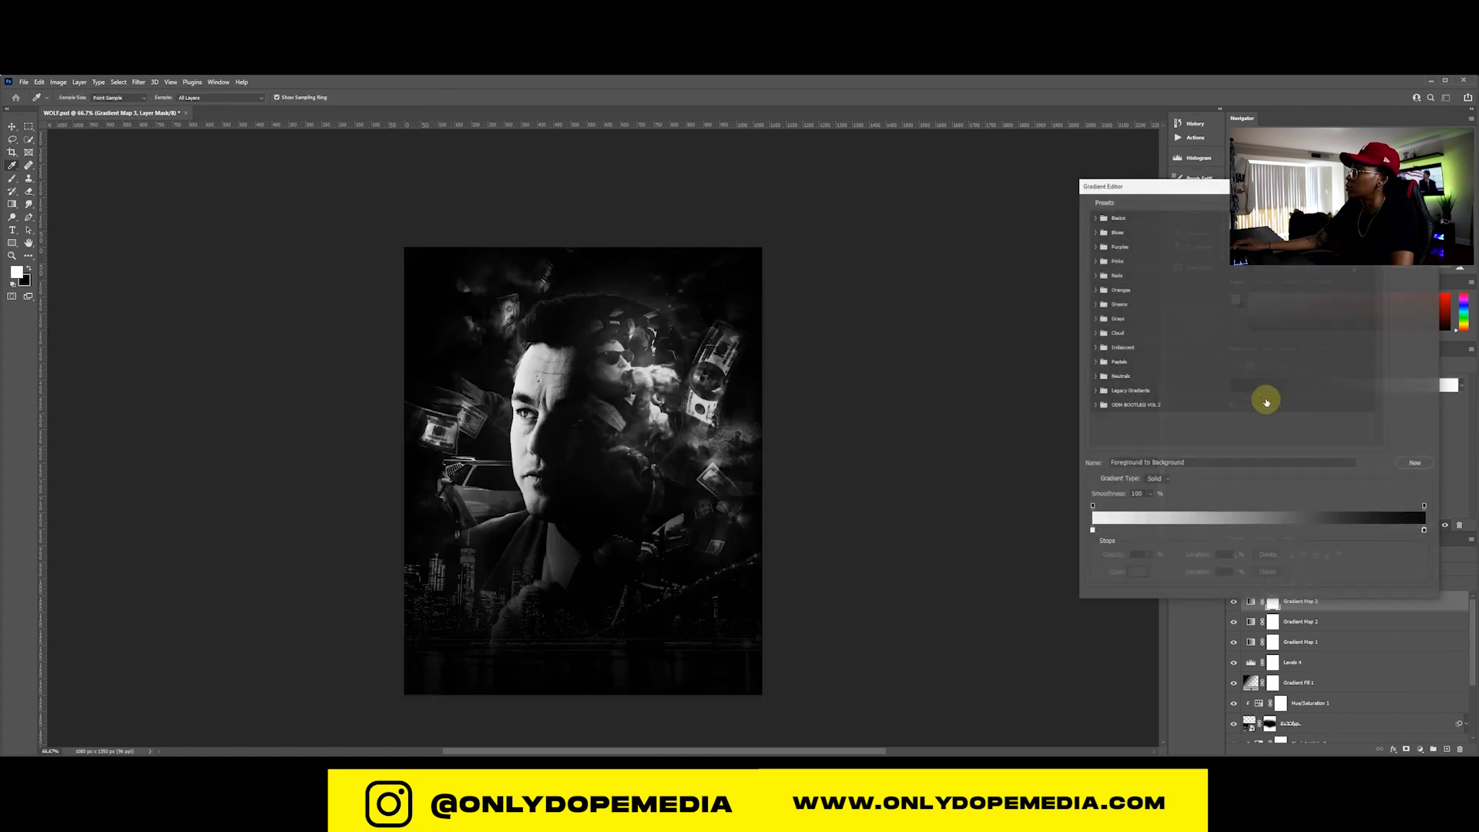
{"action": "left_click", "coordinate": [1093, 531]}
{"action": "left_click", "coordinate": [1138, 573]}
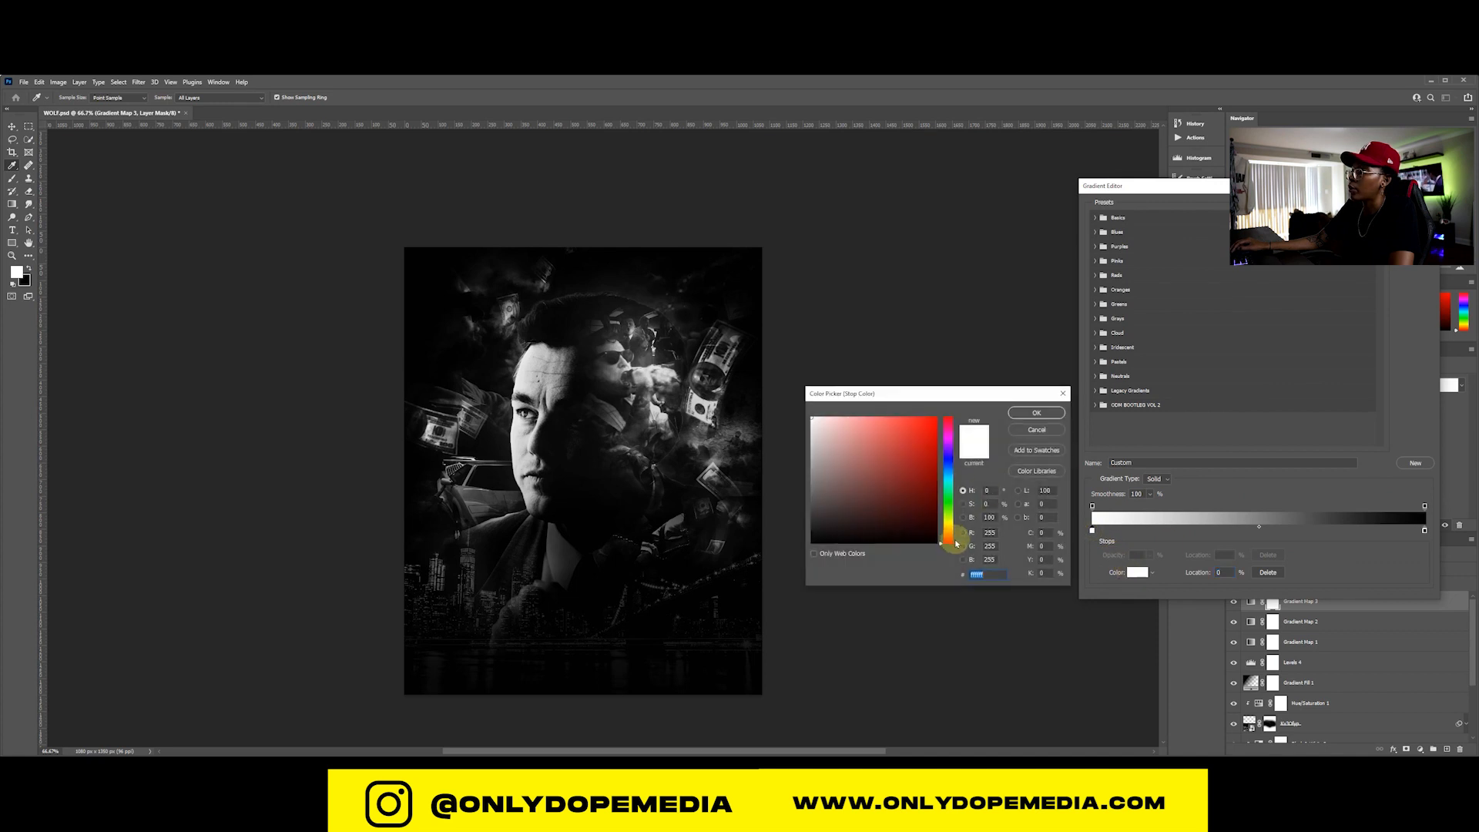
{"action": "left_click_drag", "start_coordinate": [957, 544], "coordinate": [960, 529]}
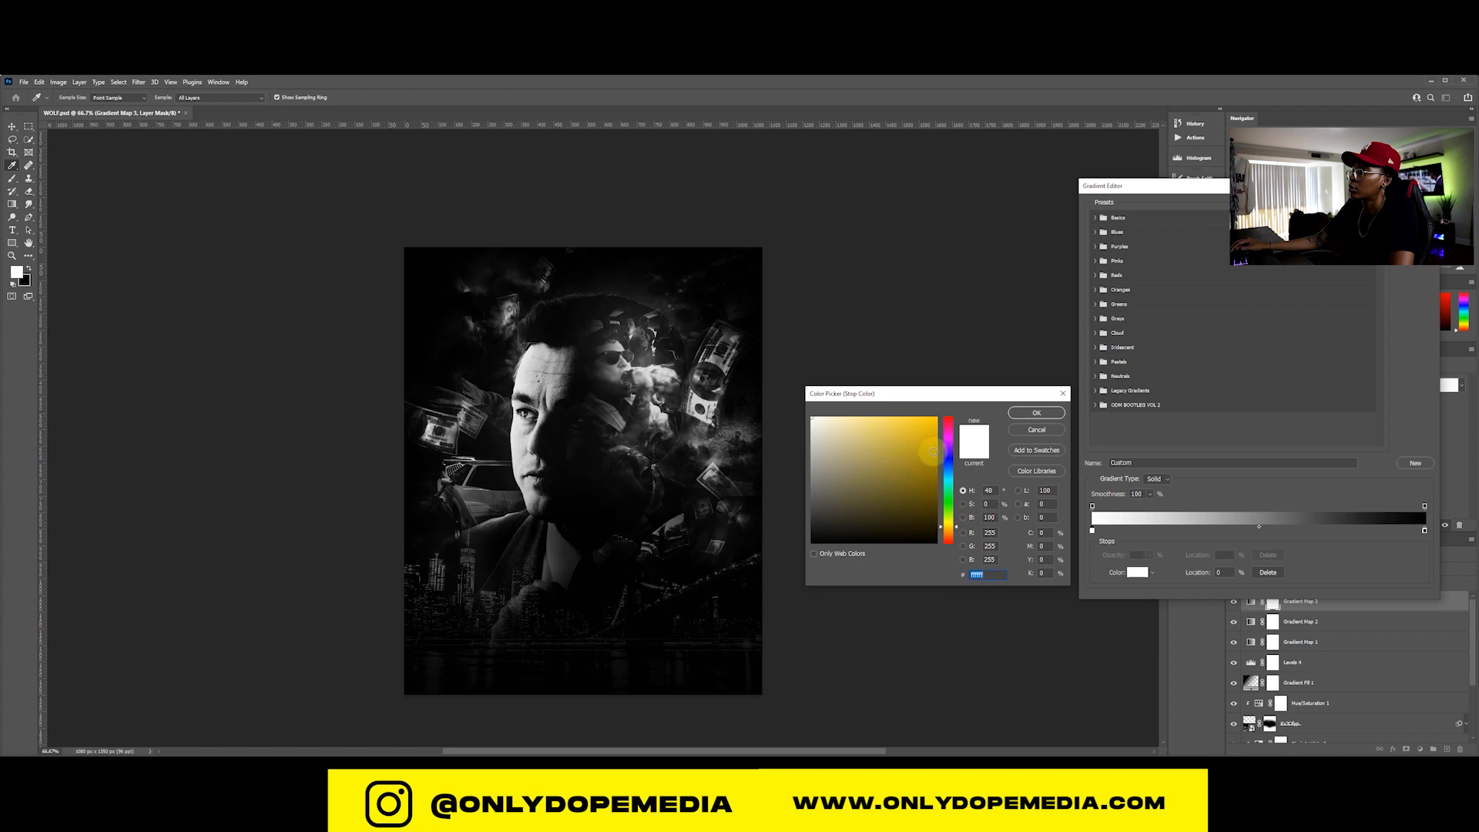
{"action": "left_click_drag", "start_coordinate": [929, 451], "coordinate": [939, 416]}
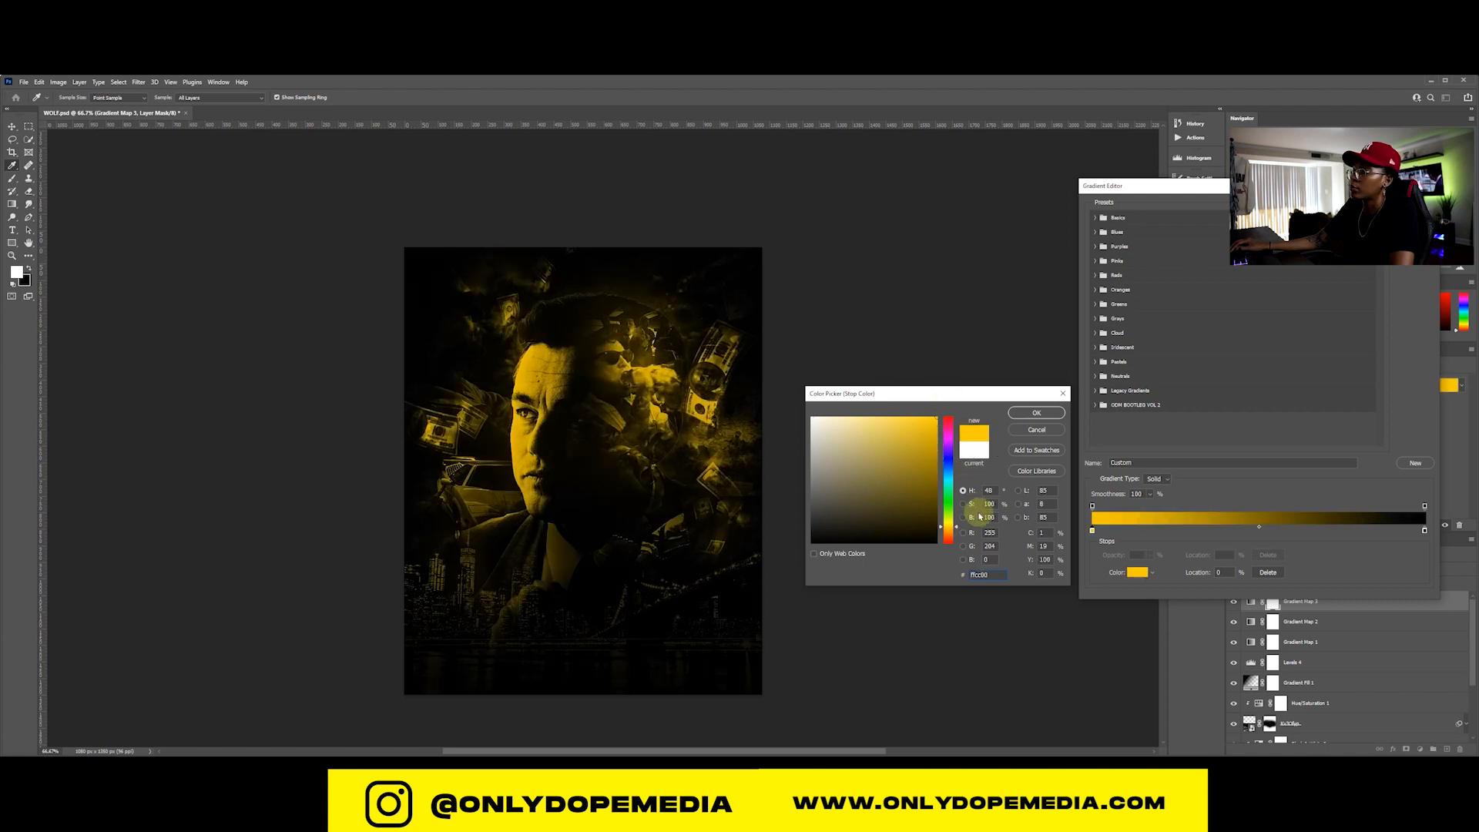
{"action": "left_click_drag", "start_coordinate": [957, 531], "coordinate": [957, 531]}
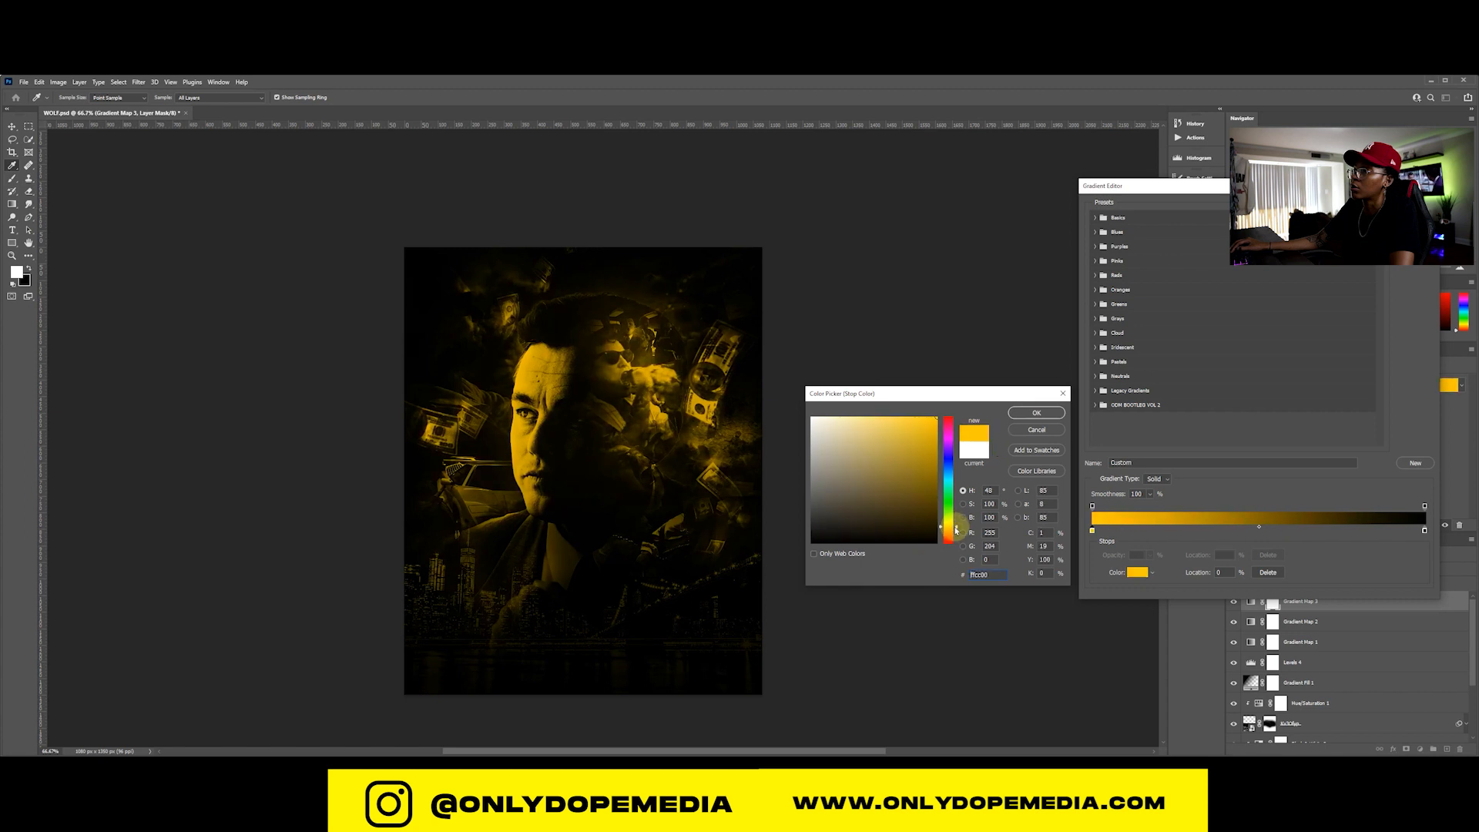
{"action": "left_click", "coordinate": [1035, 414]}
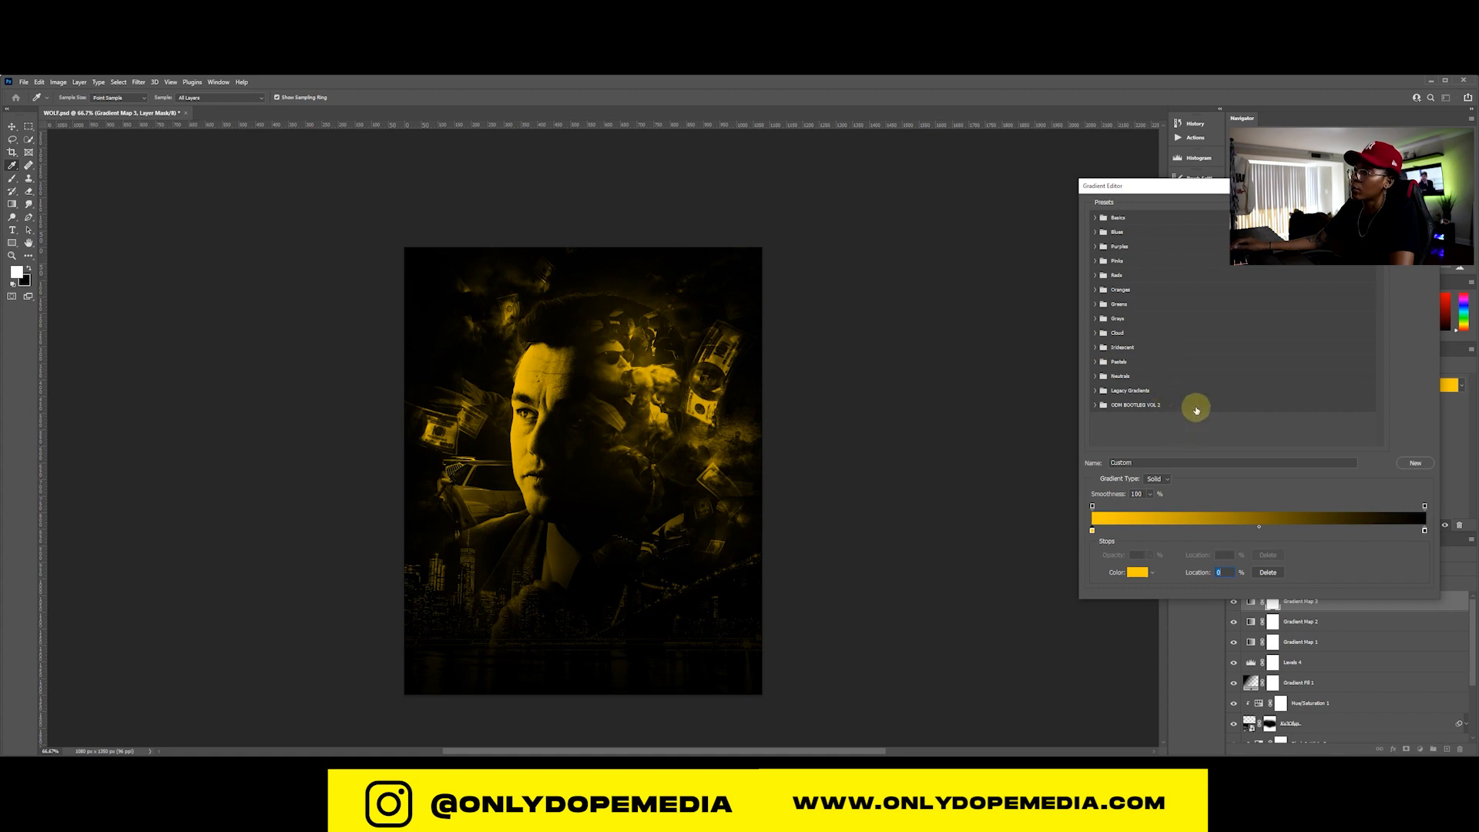
Change the gradient's black stop to a very dark navy, #131418, and accept the edited gradient
{"action": "left_click", "coordinate": [1425, 530]}
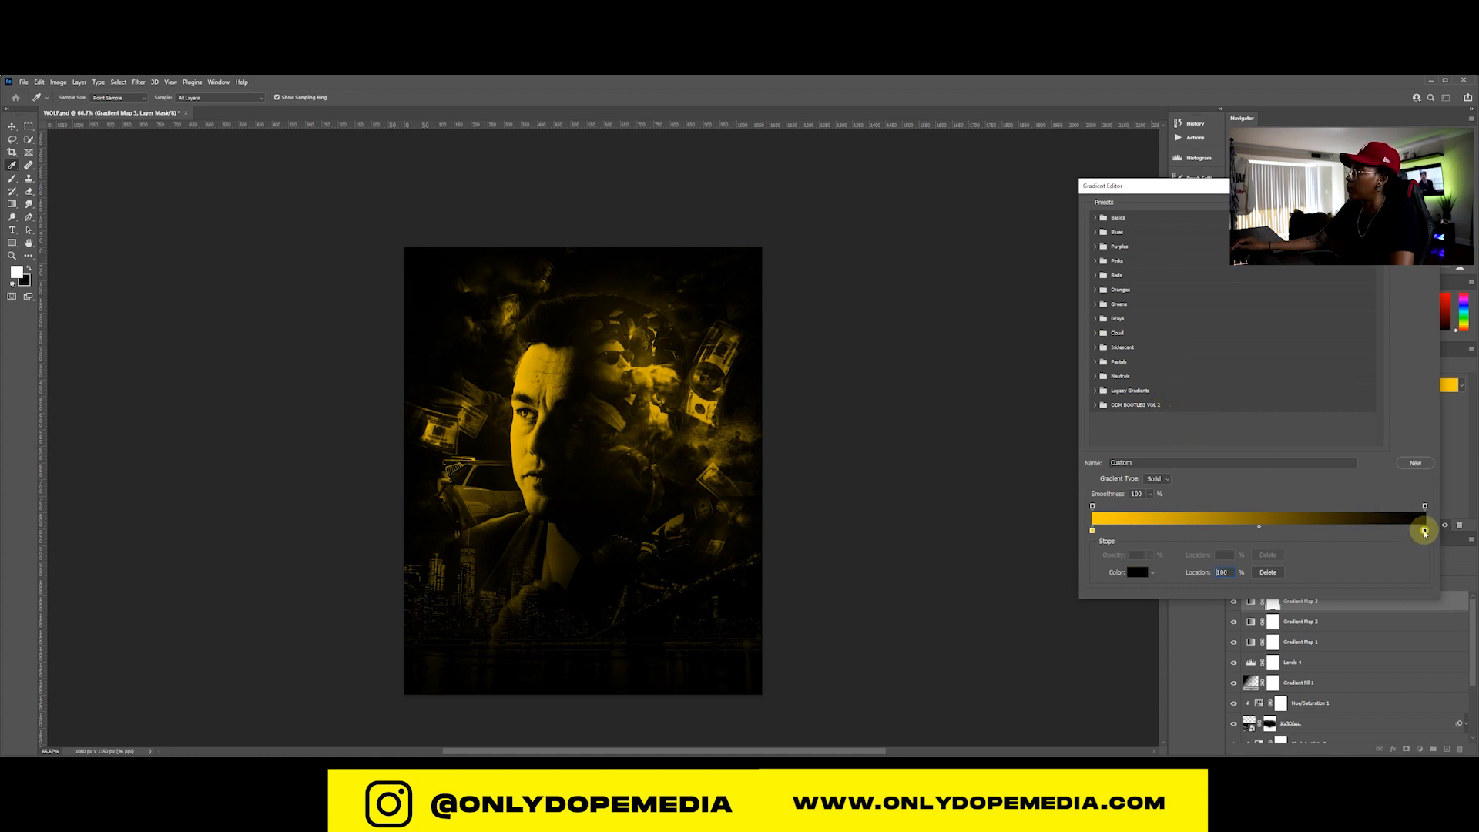
{"action": "left_click", "coordinate": [1137, 572]}
{"action": "left_click", "coordinate": [812, 528]}
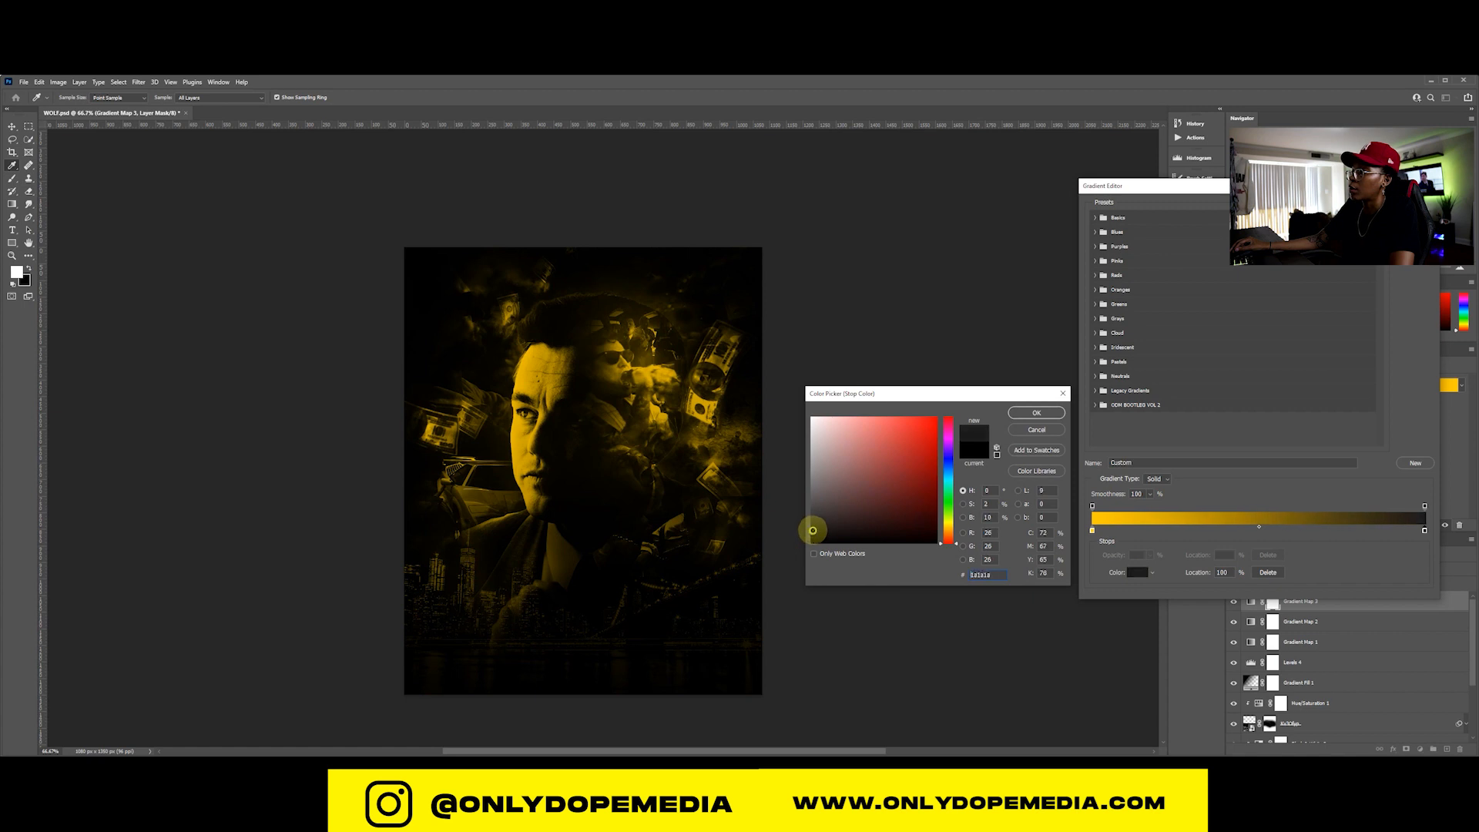
{"action": "left_click_drag", "start_coordinate": [812, 528], "coordinate": [811, 535]}
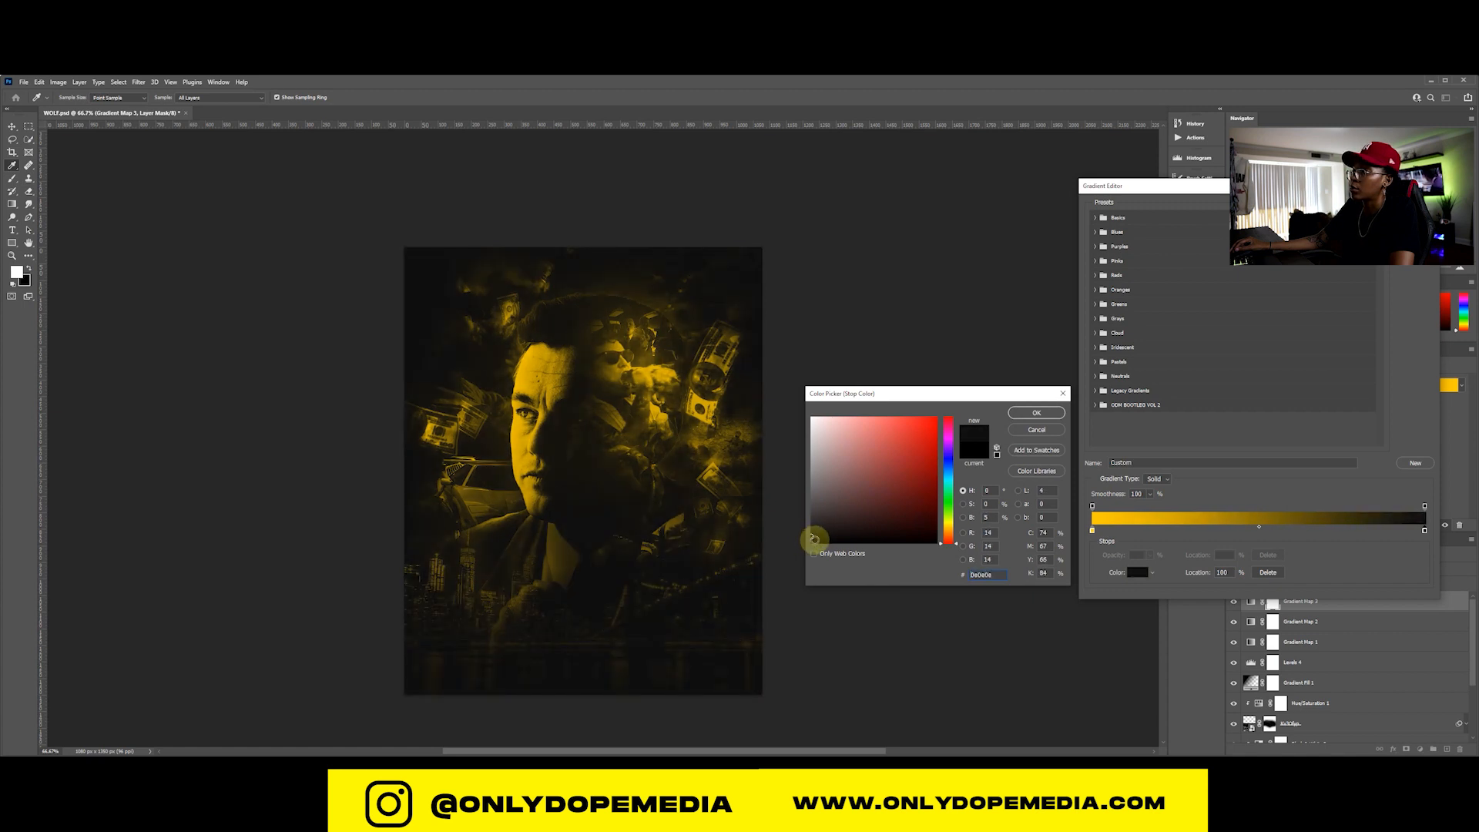
{"action": "left_click_drag", "start_coordinate": [952, 541], "coordinate": [956, 466]}
{"action": "left_click", "coordinate": [851, 532]}
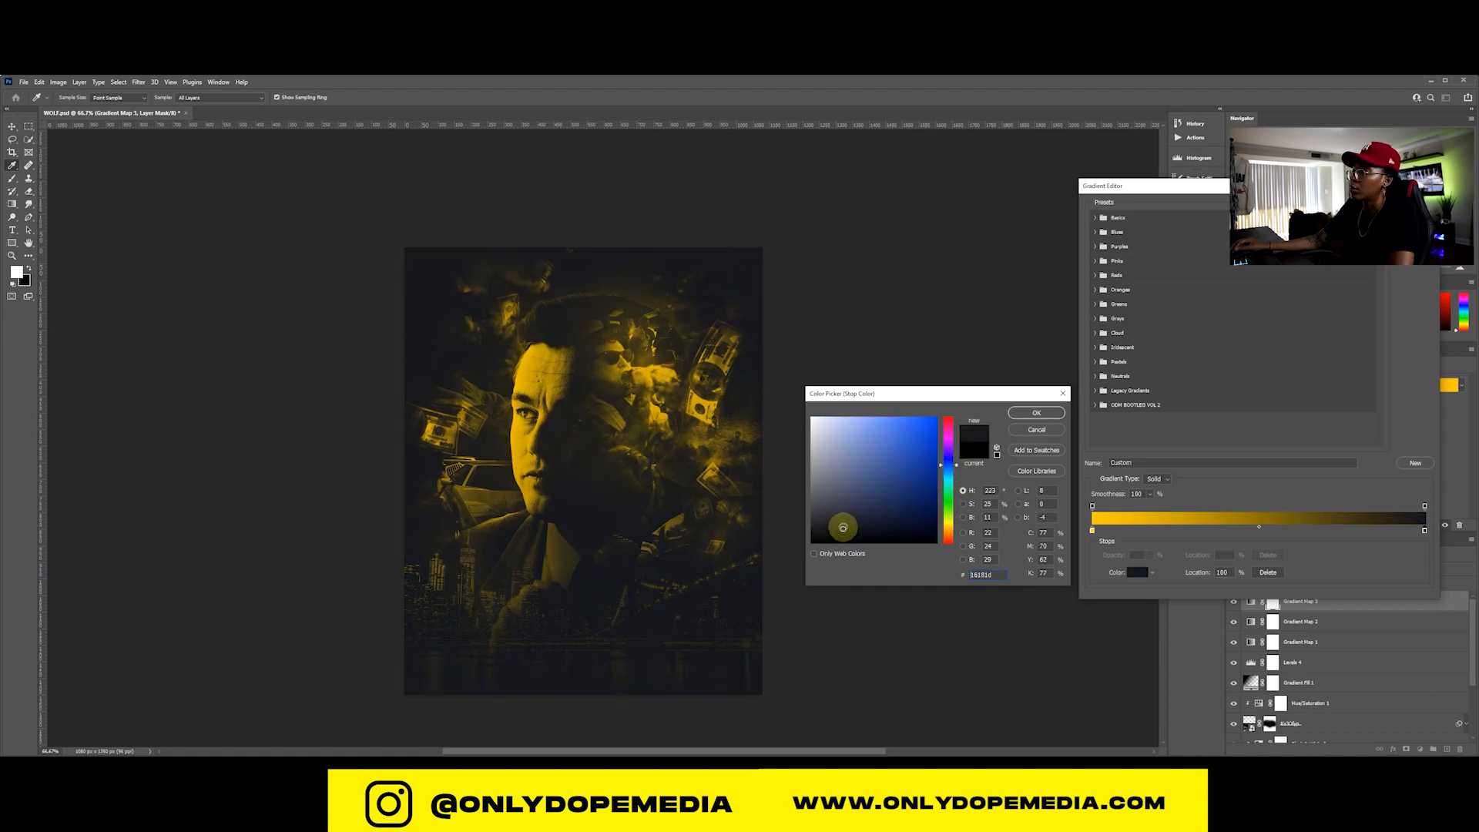
{"action": "left_click_drag", "start_coordinate": [842, 529], "coordinate": [839, 532]}
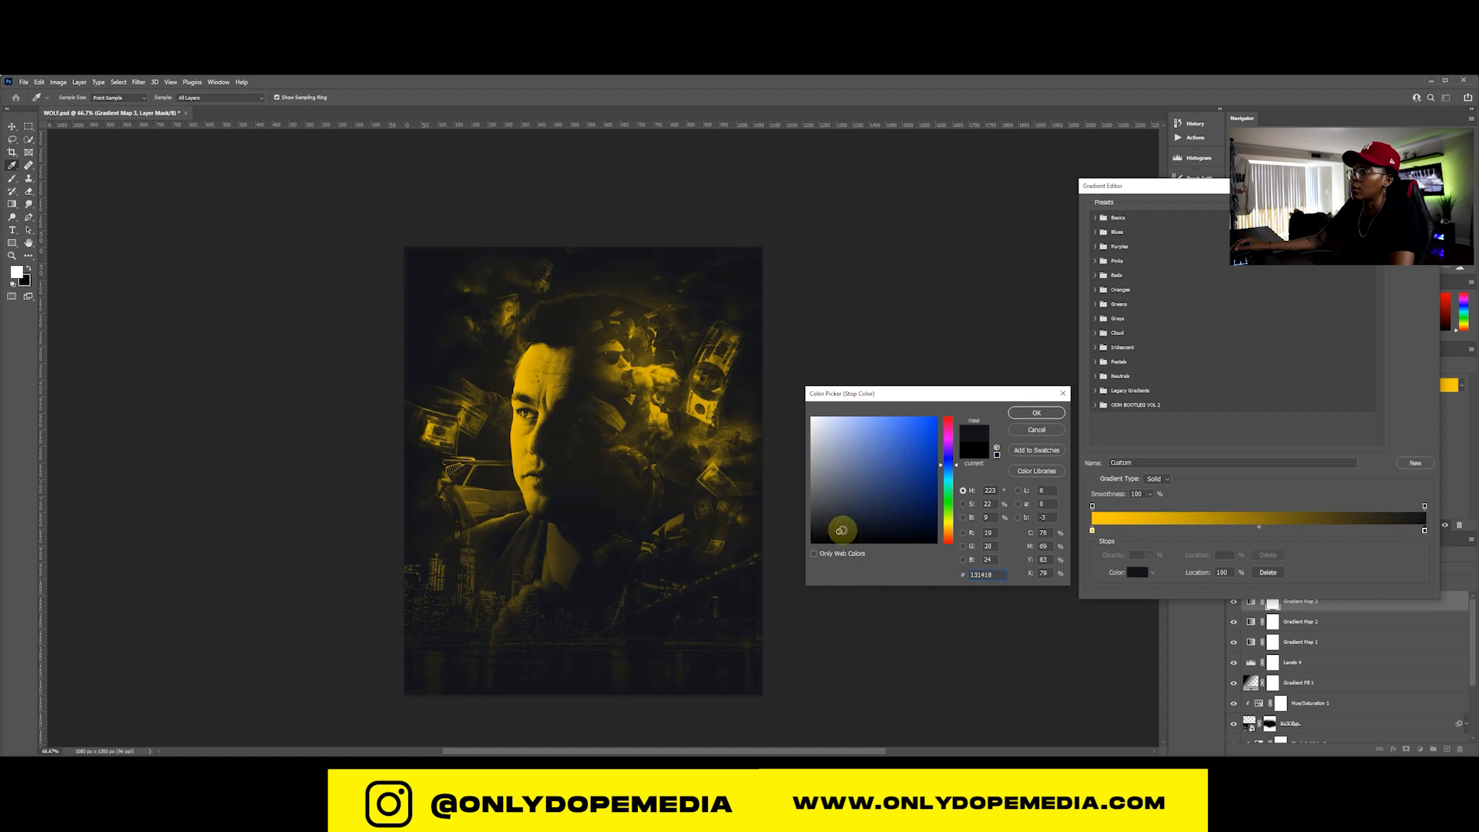
{"action": "left_click", "coordinate": [1037, 414]}
{"action": "left_click", "coordinate": [1415, 206]}
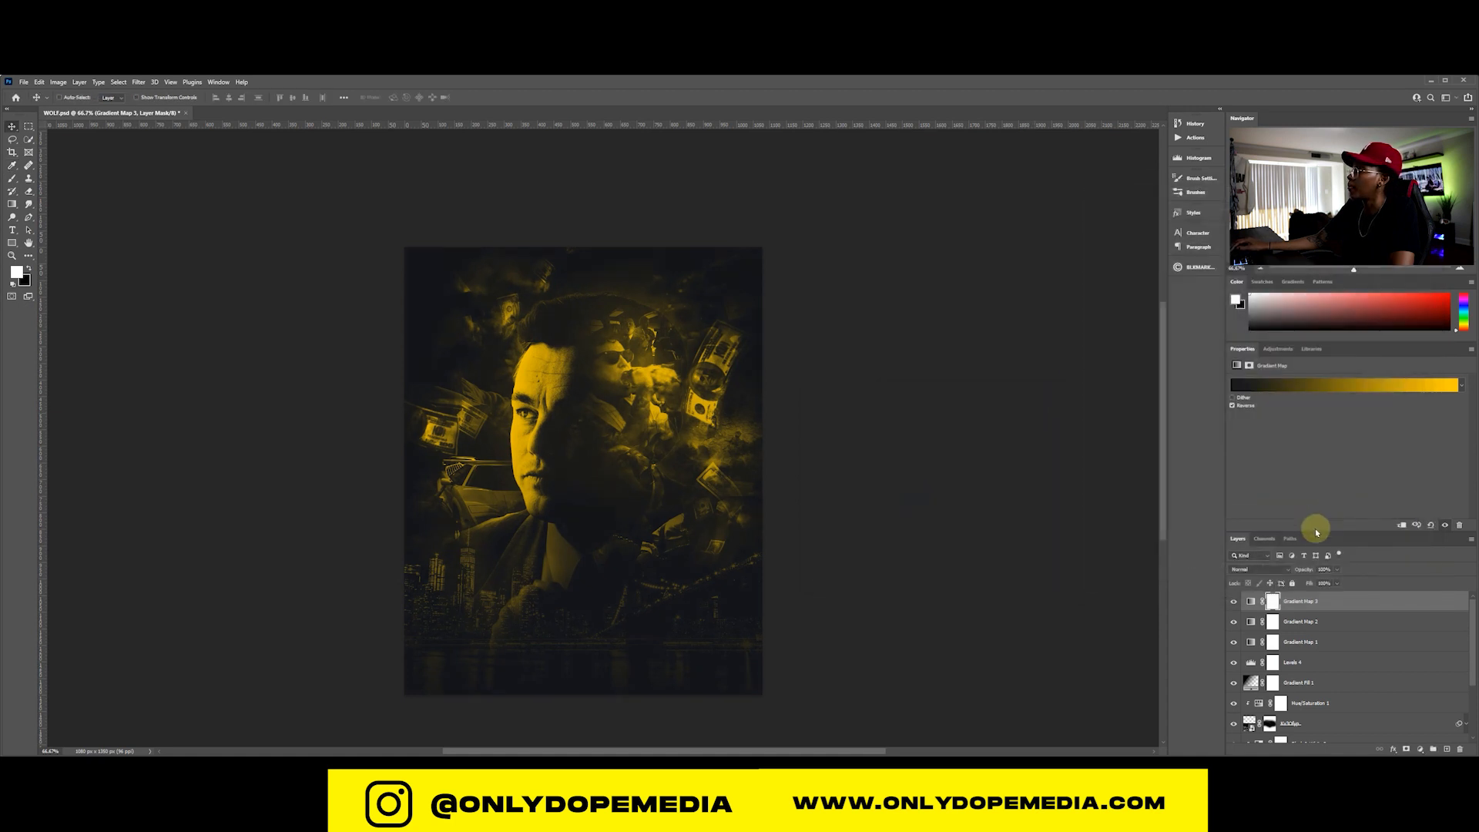
Blend the top gradient map in Screen mode at about 32% opacity and save the document
{"action": "left_click", "coordinate": [1257, 570]}
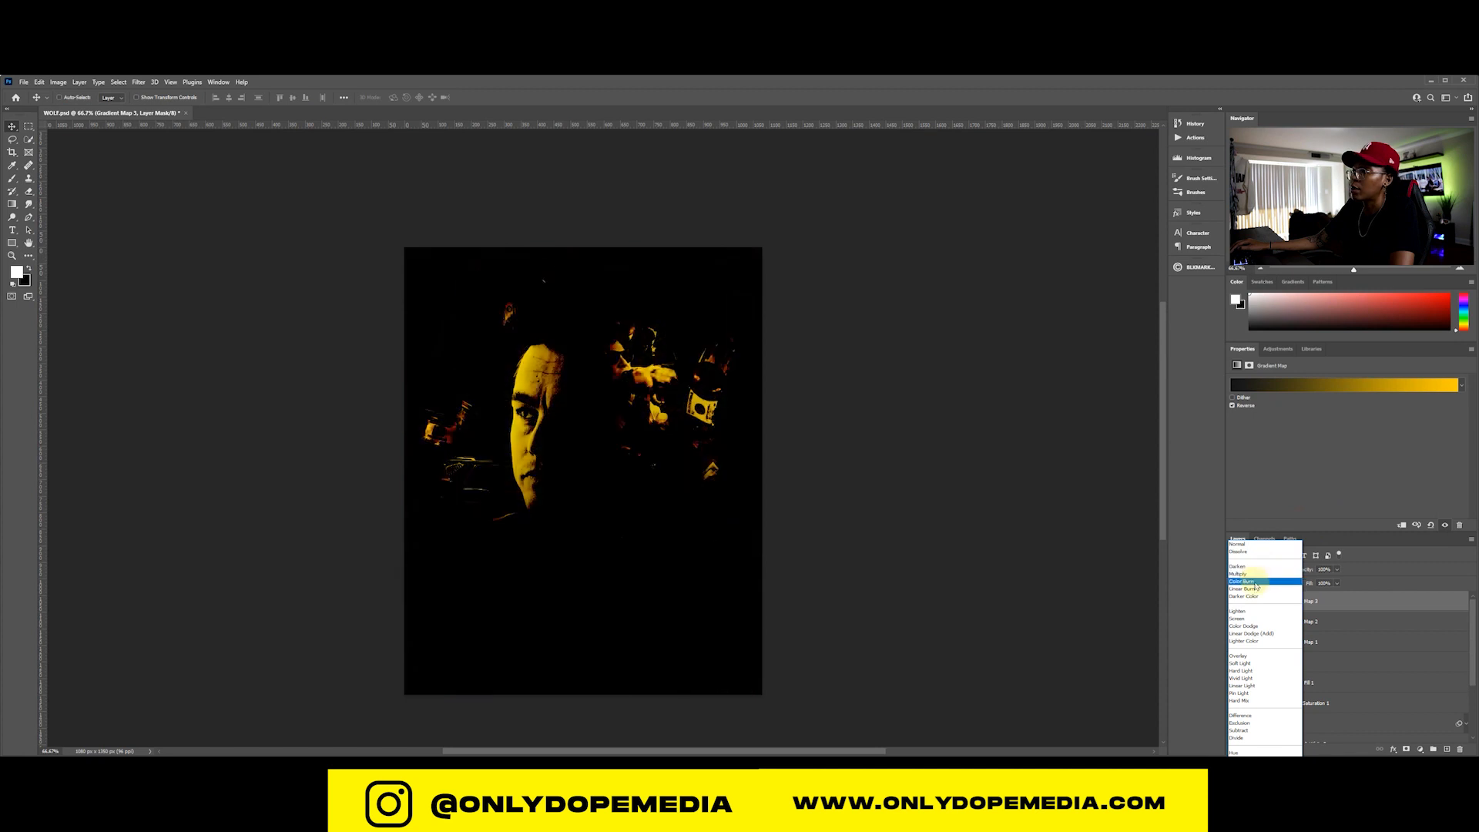
{"action": "left_click", "coordinate": [1236, 619]}
{"action": "left_click_drag", "start_coordinate": [1239, 578], "coordinate": [1260, 575]}
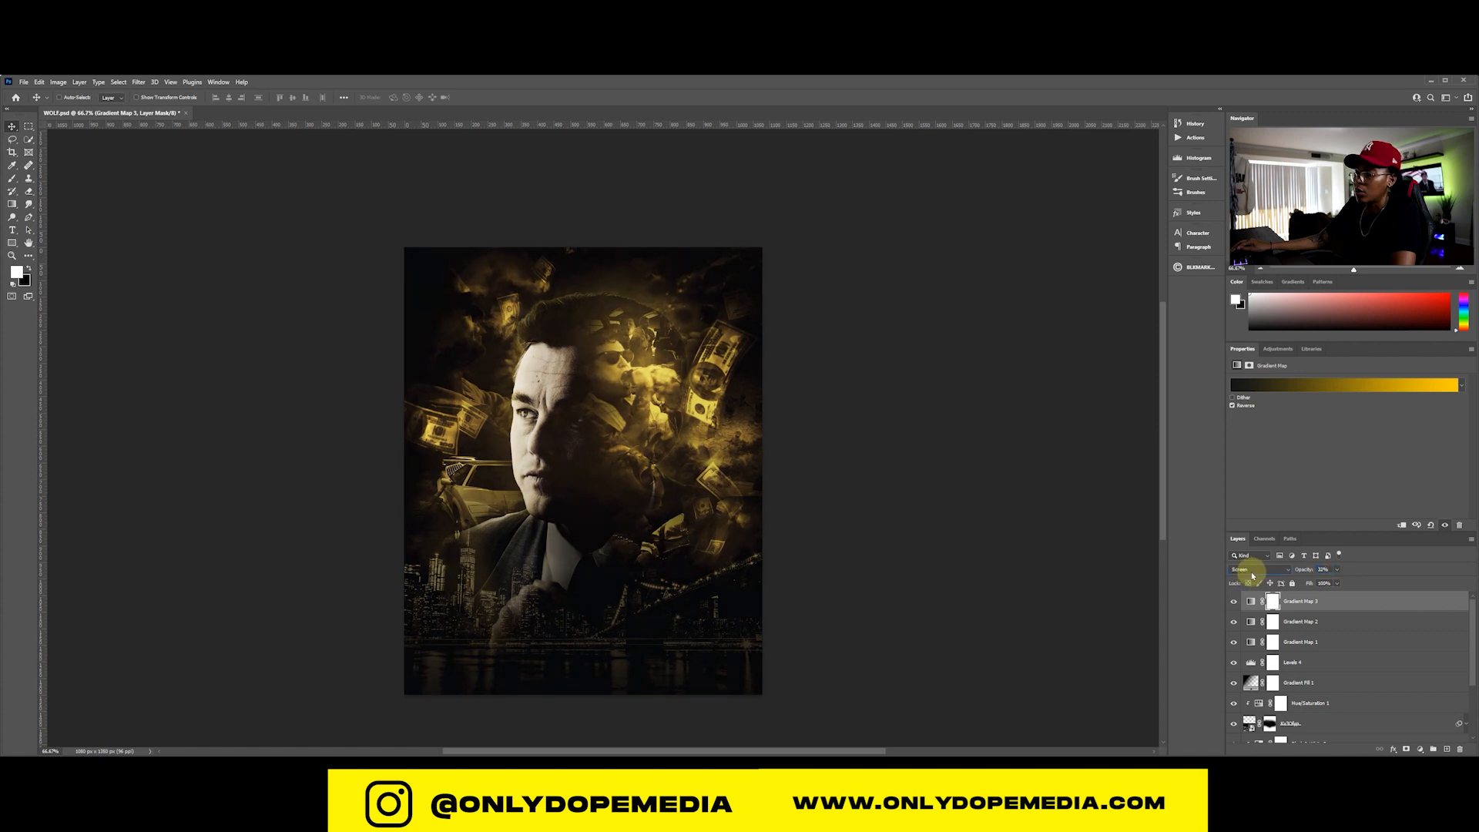
{"action": "key", "text": "ctrl+s"}
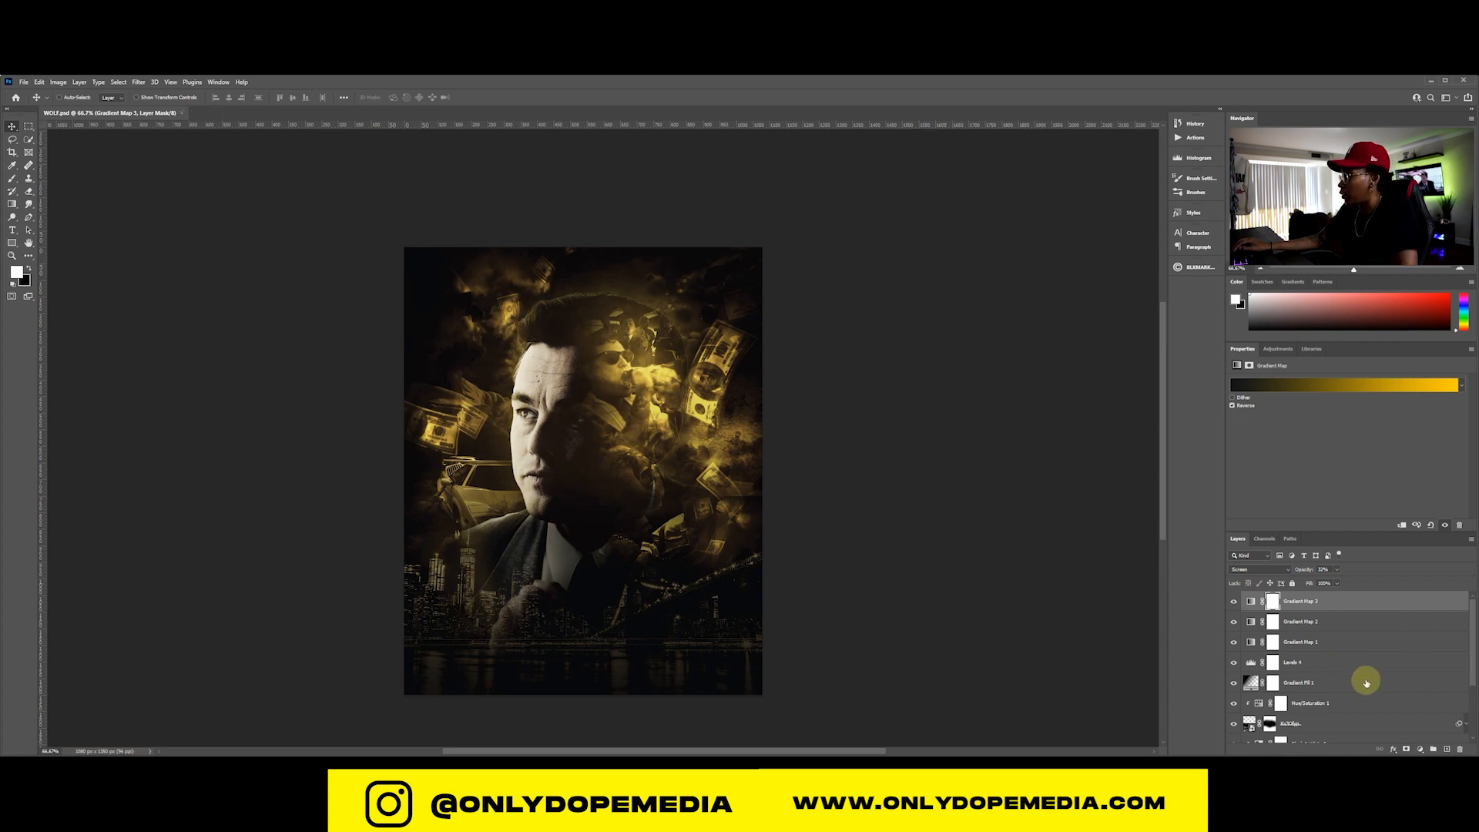
Group the layers from Hue/Saturation 1 down to the BG group
{"action": "scroll", "coordinate": [1366, 684], "scroll_direction": "down", "scroll_amount": 1}
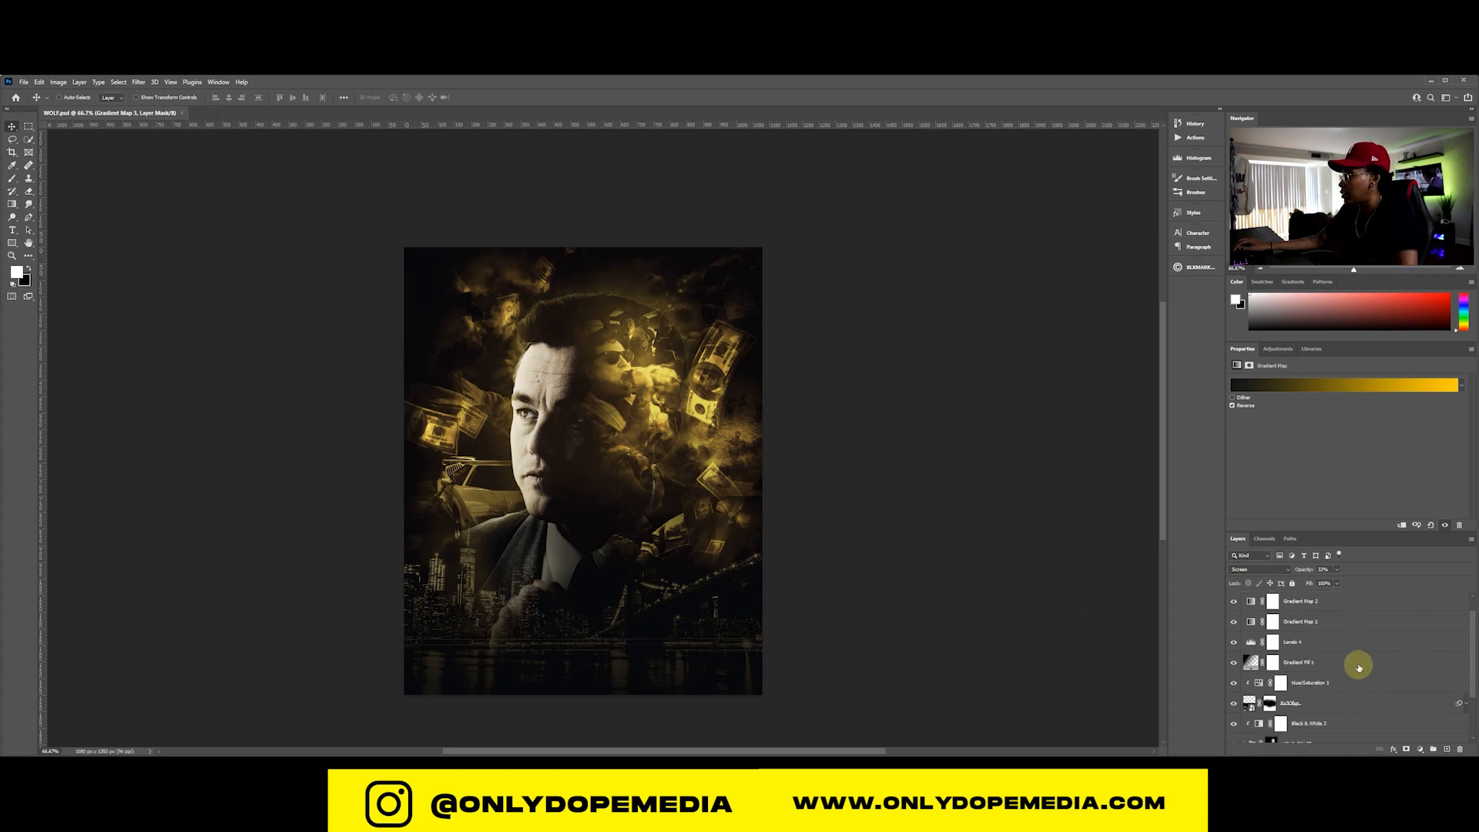
{"action": "left_click", "coordinate": [1370, 685]}
{"action": "scroll", "coordinate": [1367, 690], "scroll_direction": "down", "scroll_amount": 3}
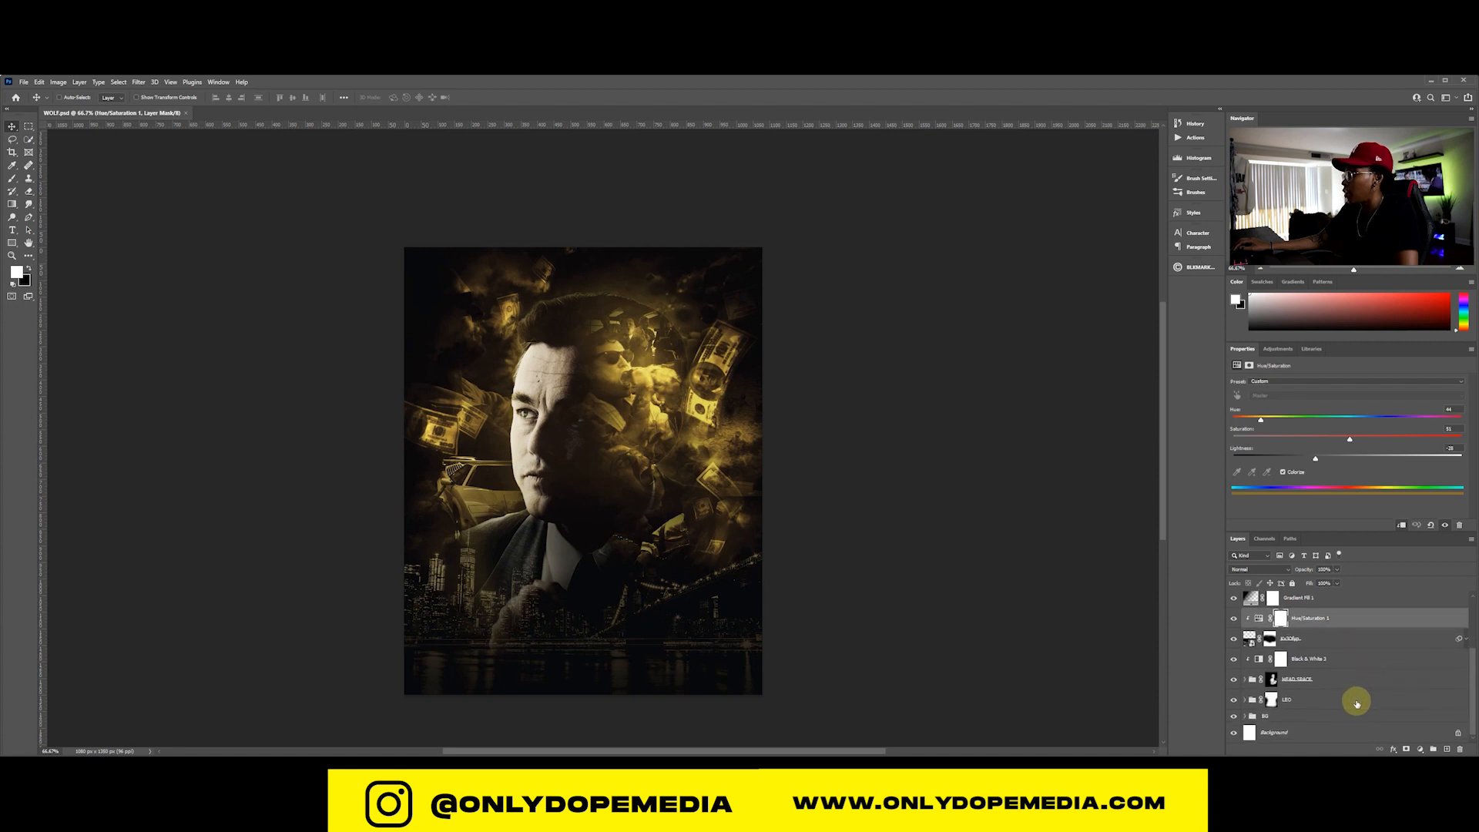
{"action": "left_click", "coordinate": [1340, 716], "text": "shift"}
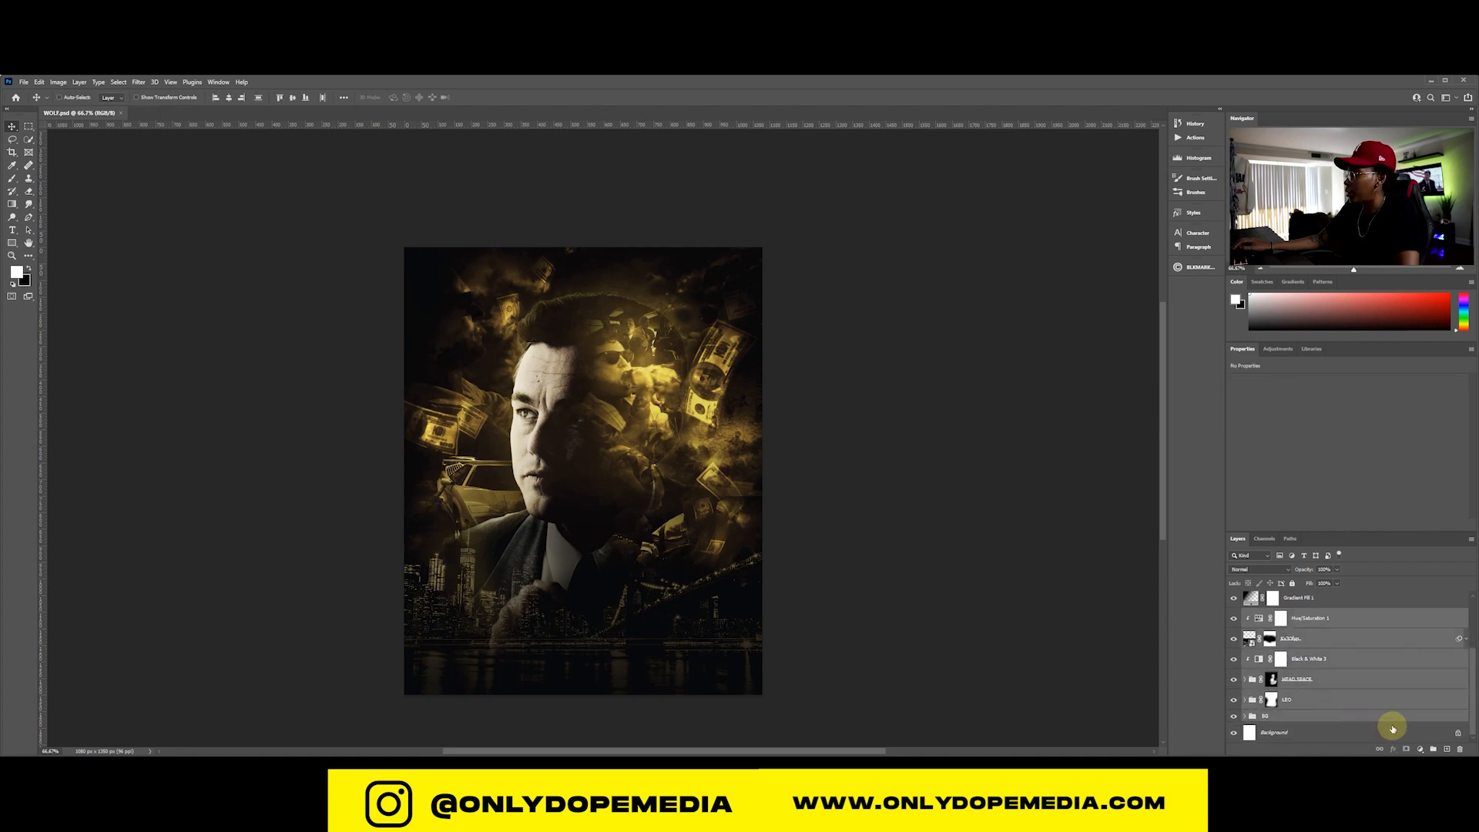
{"action": "left_click", "coordinate": [1435, 752]}
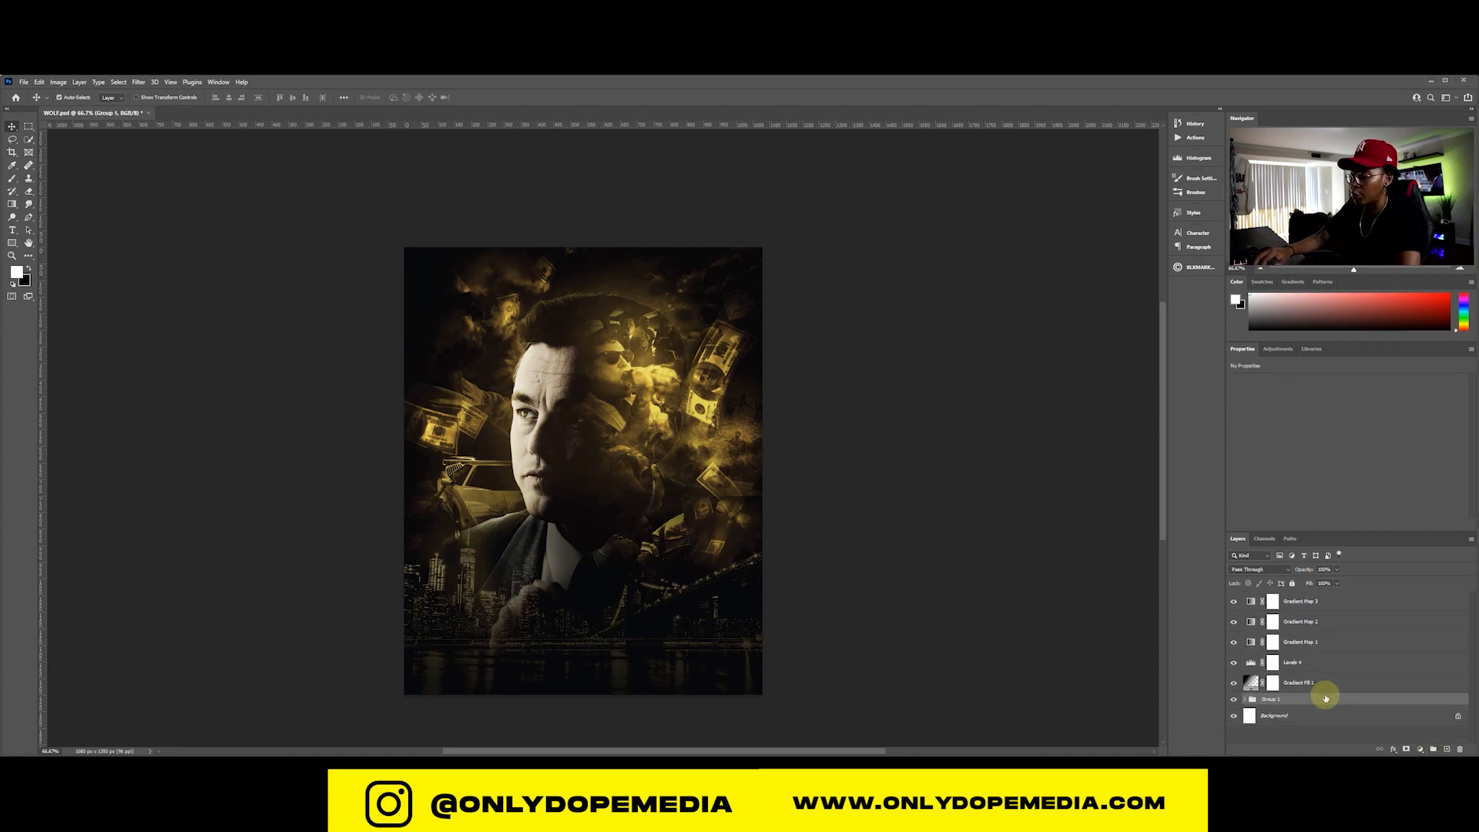
Duplicate the new group, hide the original, and convert the copy to a smart object
{"action": "key", "text": "ctrl+j"}
{"action": "left_click", "coordinate": [1233, 711]}
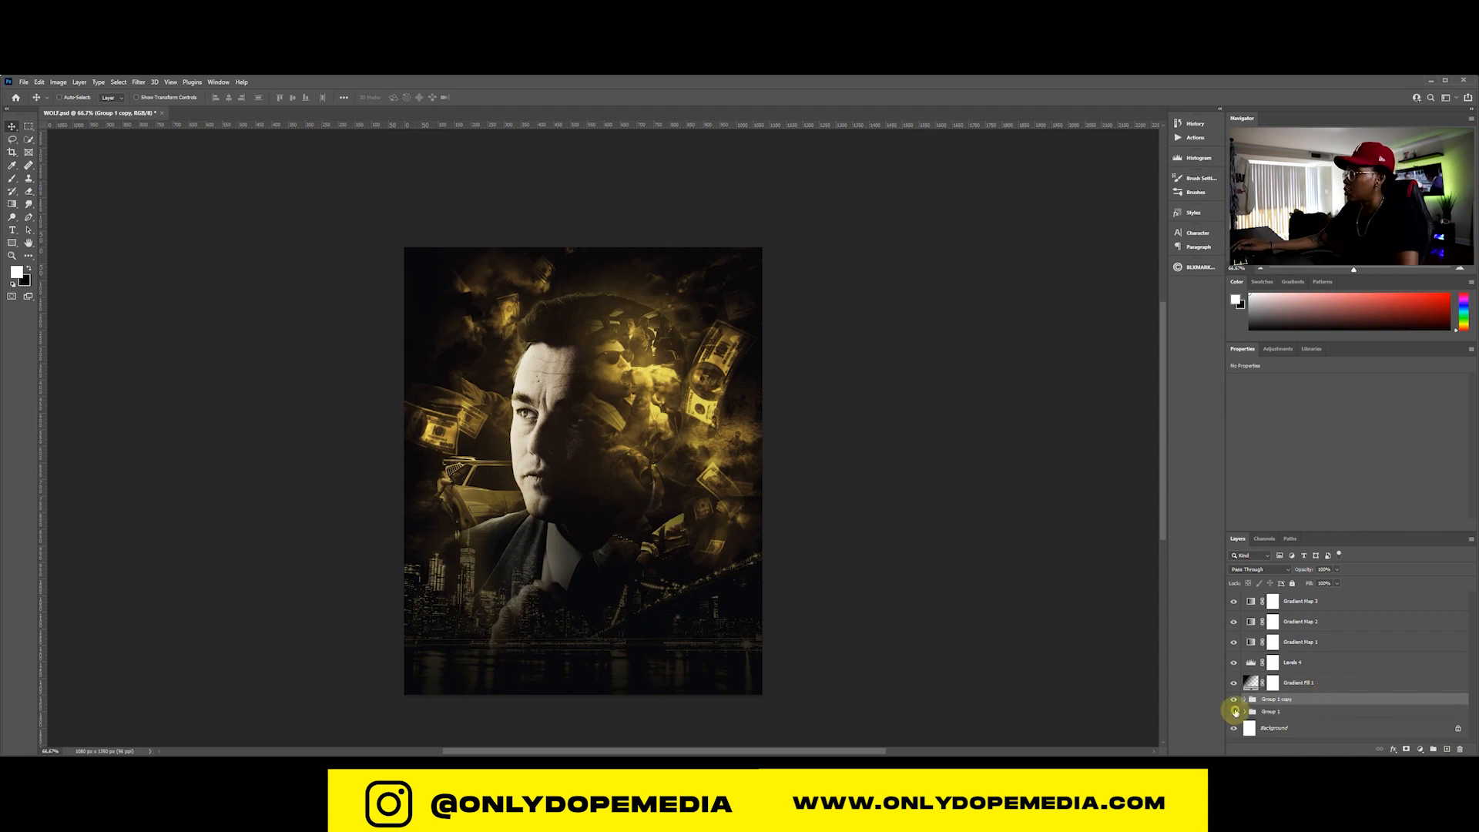
{"action": "right_click", "coordinate": [1308, 701]}
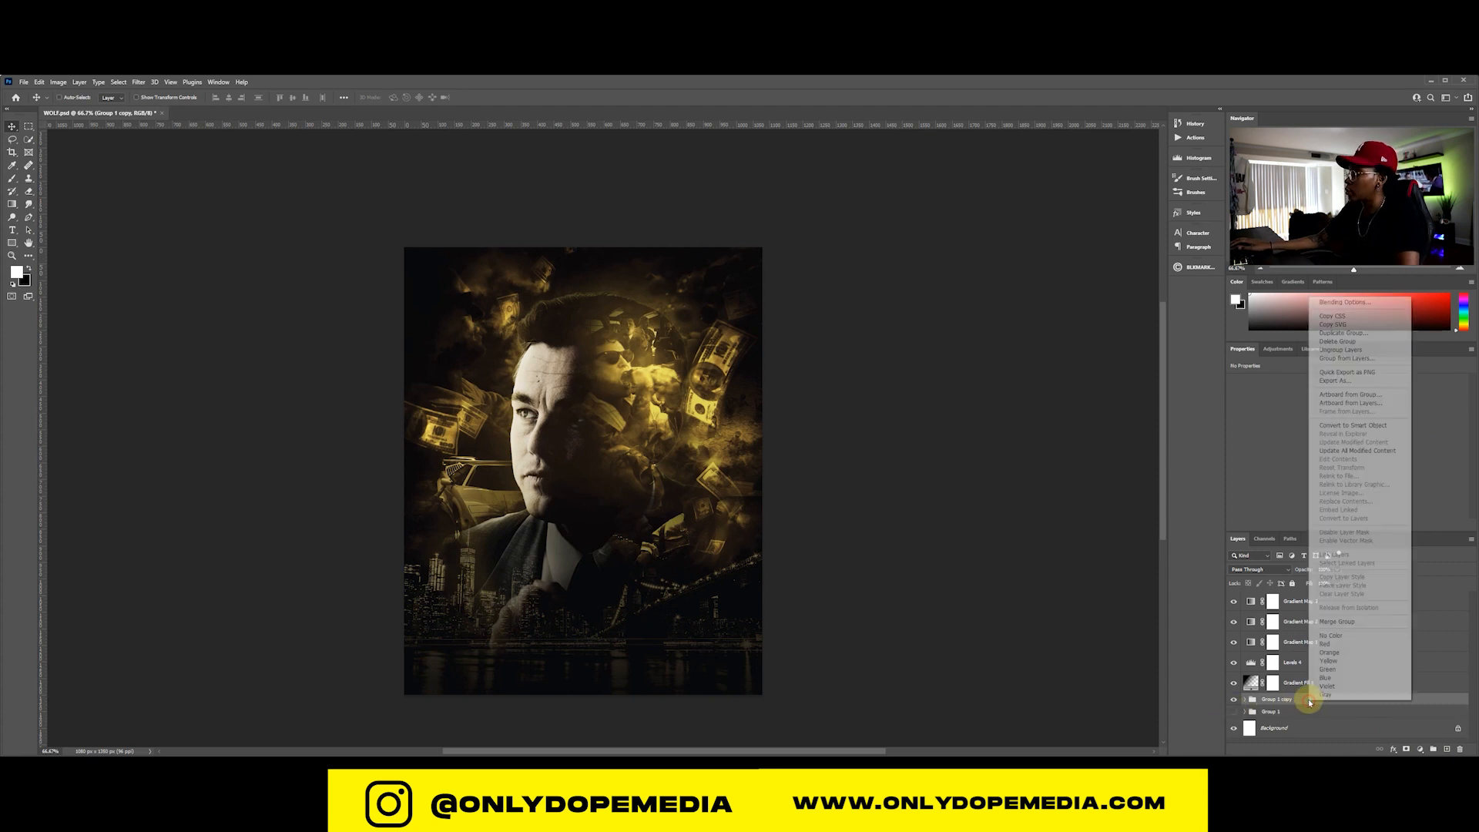
{"action": "left_click", "coordinate": [1347, 426]}
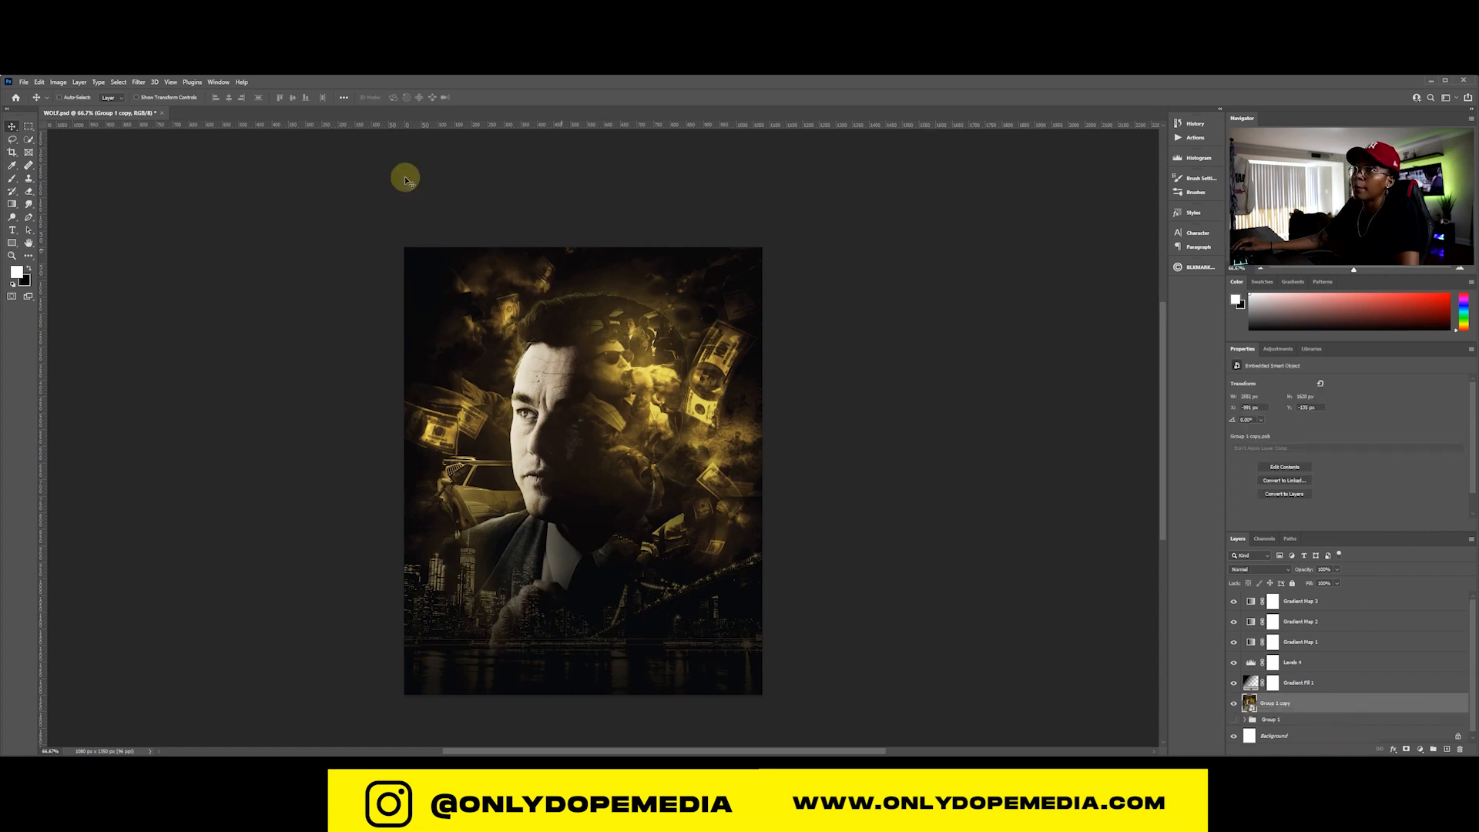
{"action": "left_click", "coordinate": [138, 83]}
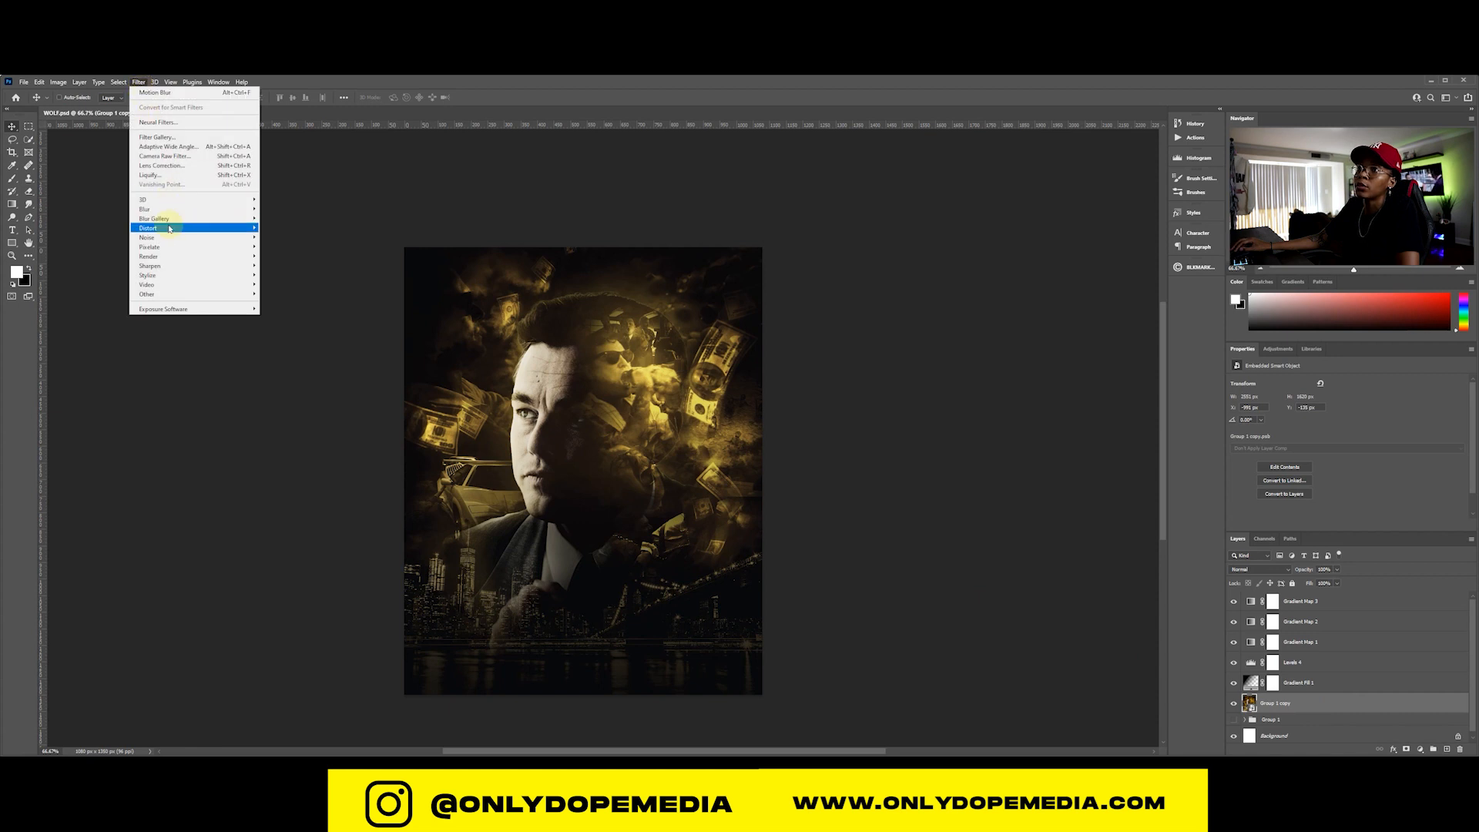
{"action": "mouse_move", "coordinate": [174, 279]}
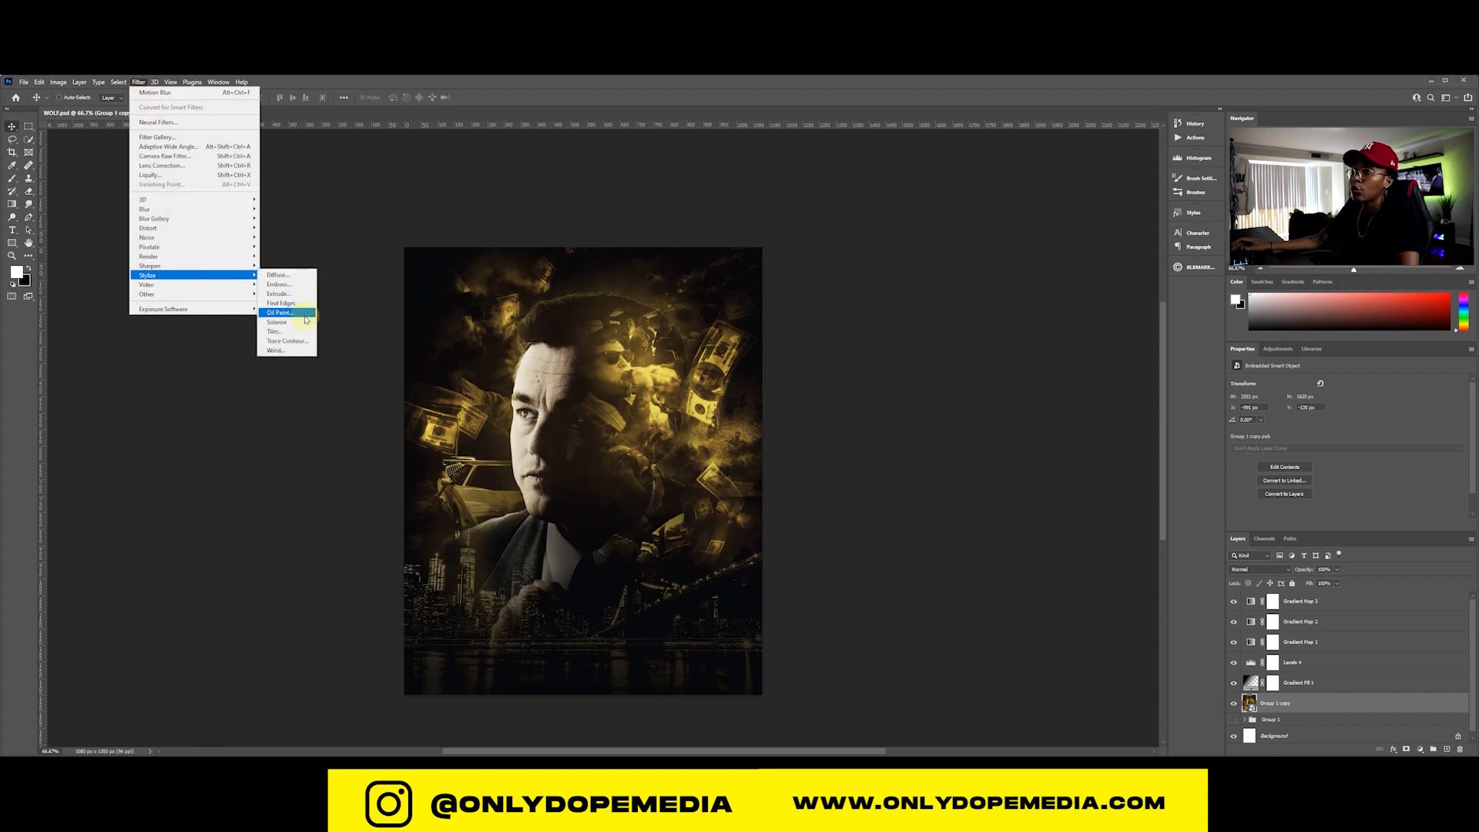
{"action": "left_click", "coordinate": [851, 370]}
Duplicate the smart object, hide the upper copy, and select the lower one
{"action": "key", "text": "ctrl+j"}
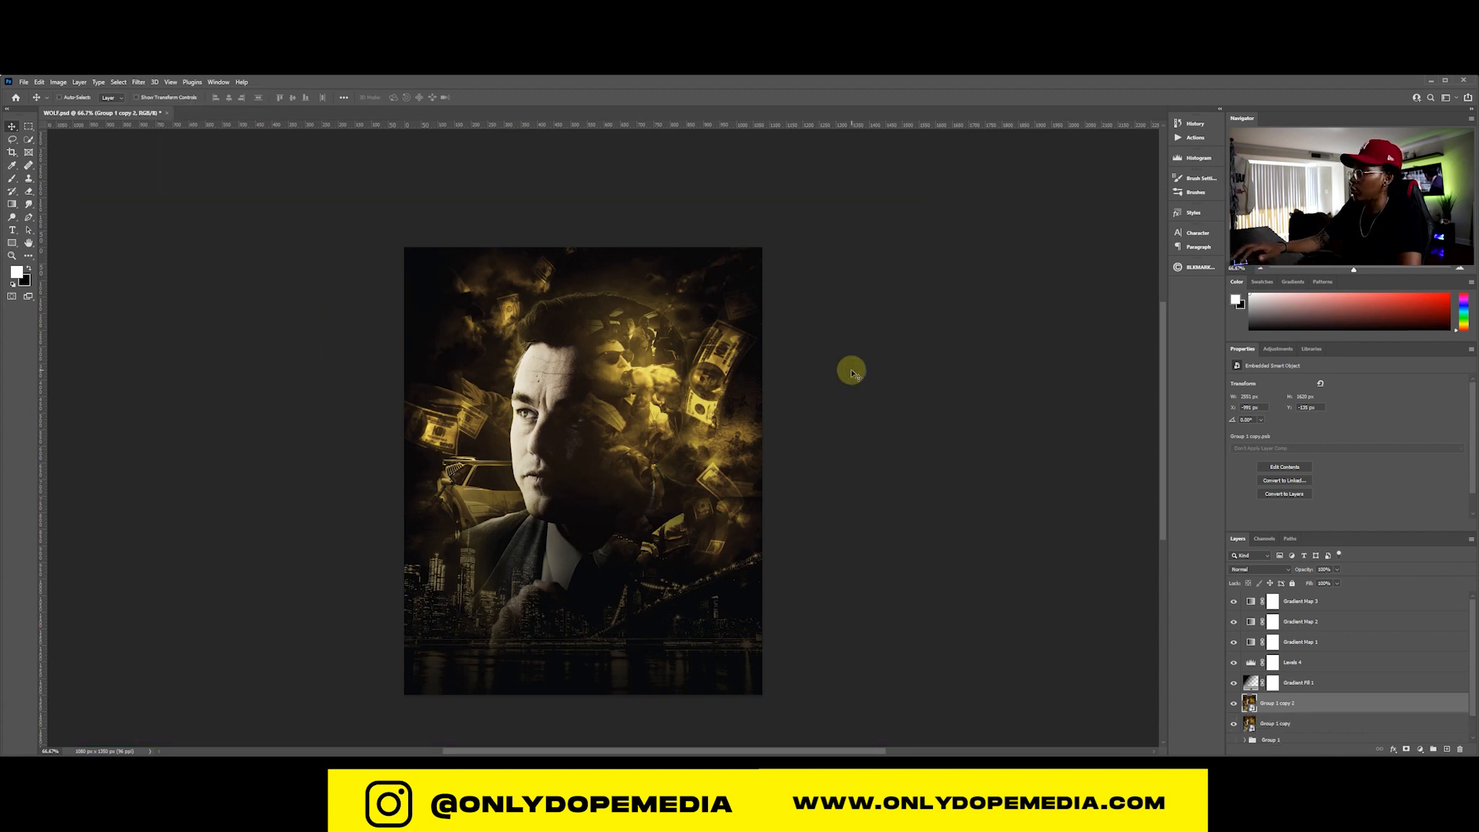
{"action": "left_click", "coordinate": [1235, 703]}
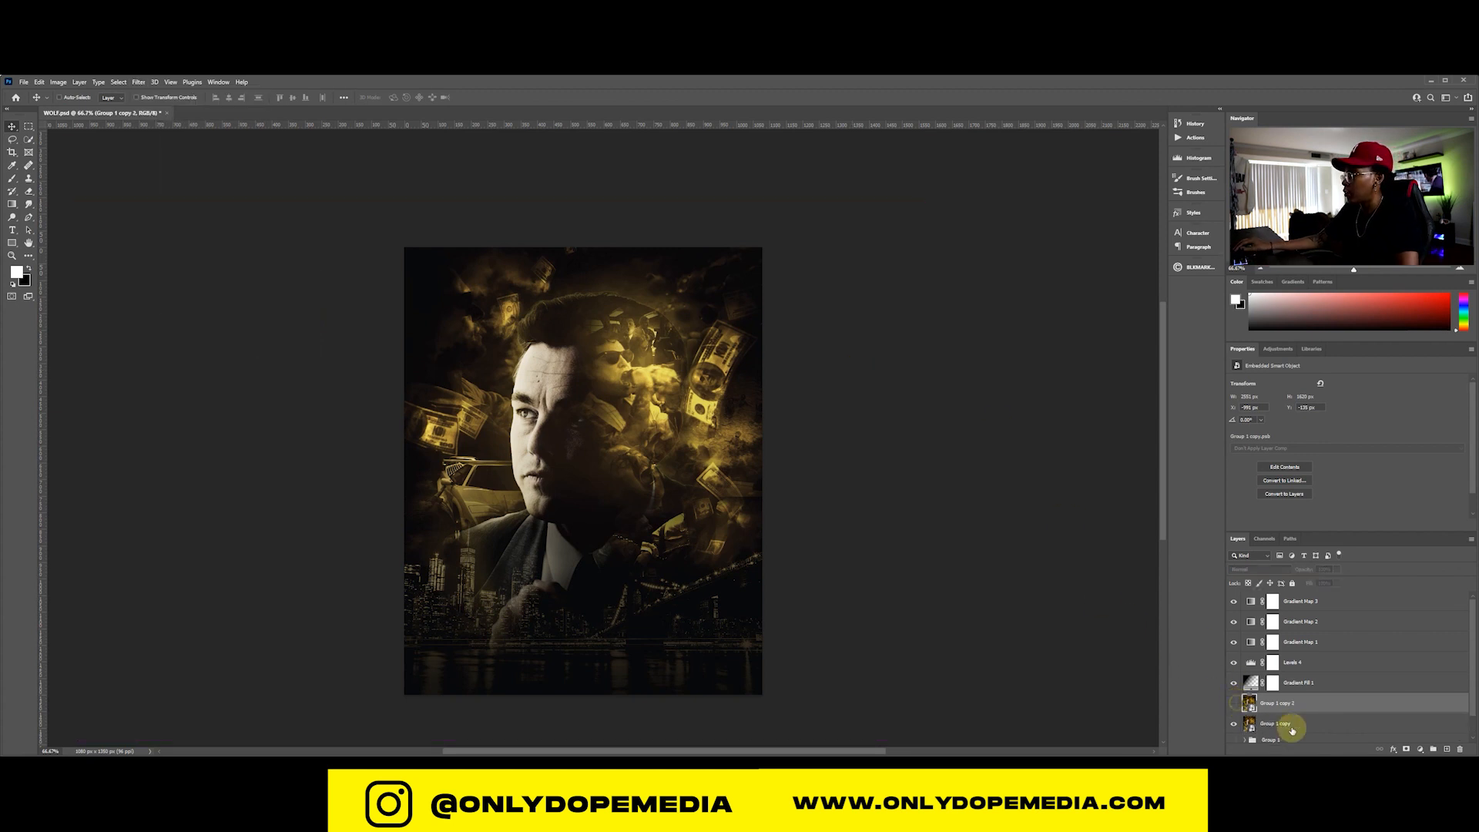
{"action": "left_click", "coordinate": [1291, 724]}
Start the Oil Paint filter on the lower smart object with Stylization at about 1.2
{"action": "left_click", "coordinate": [138, 82]}
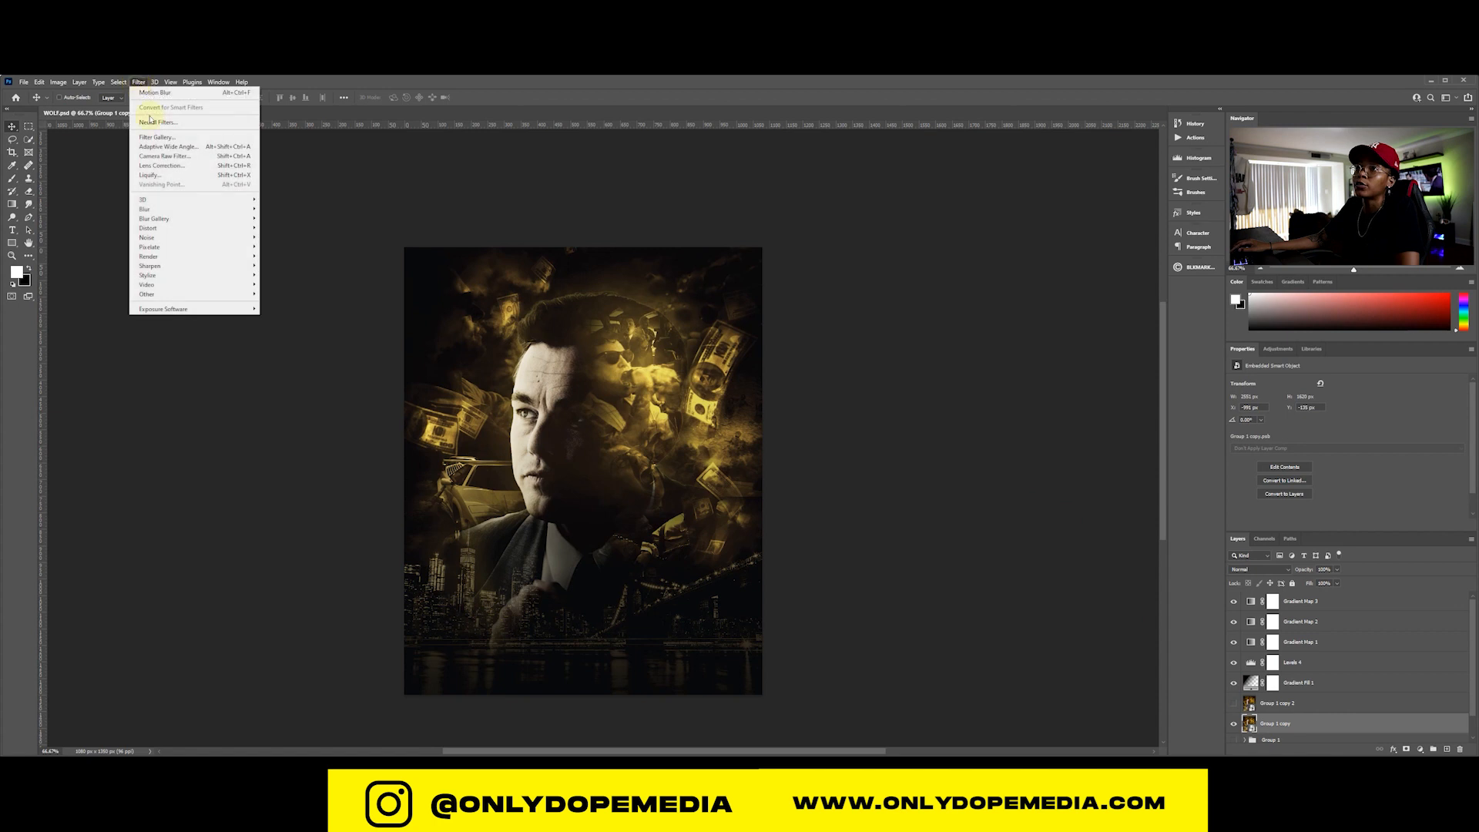
{"action": "mouse_move", "coordinate": [154, 275]}
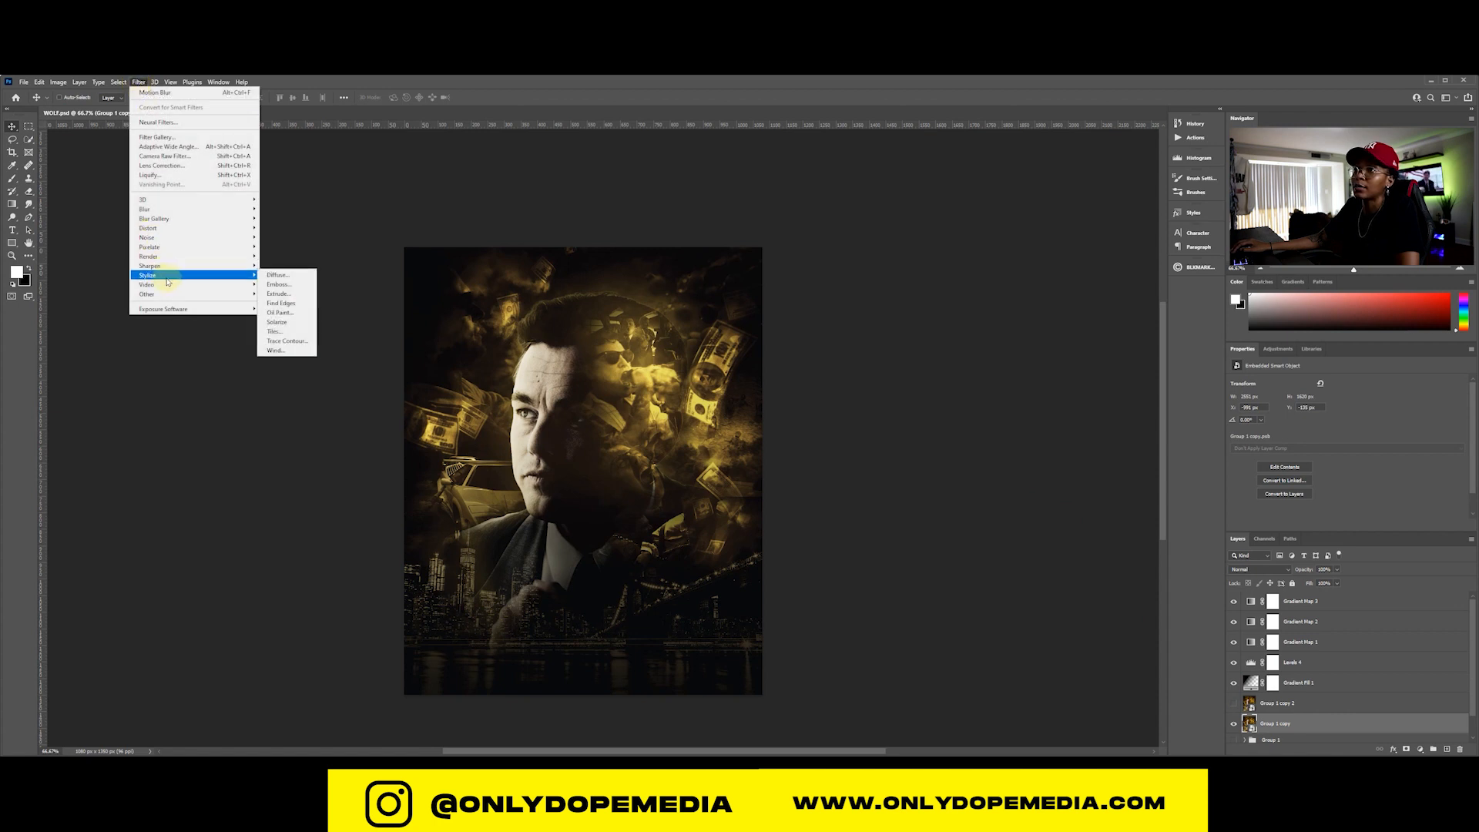
{"action": "left_click", "coordinate": [279, 312]}
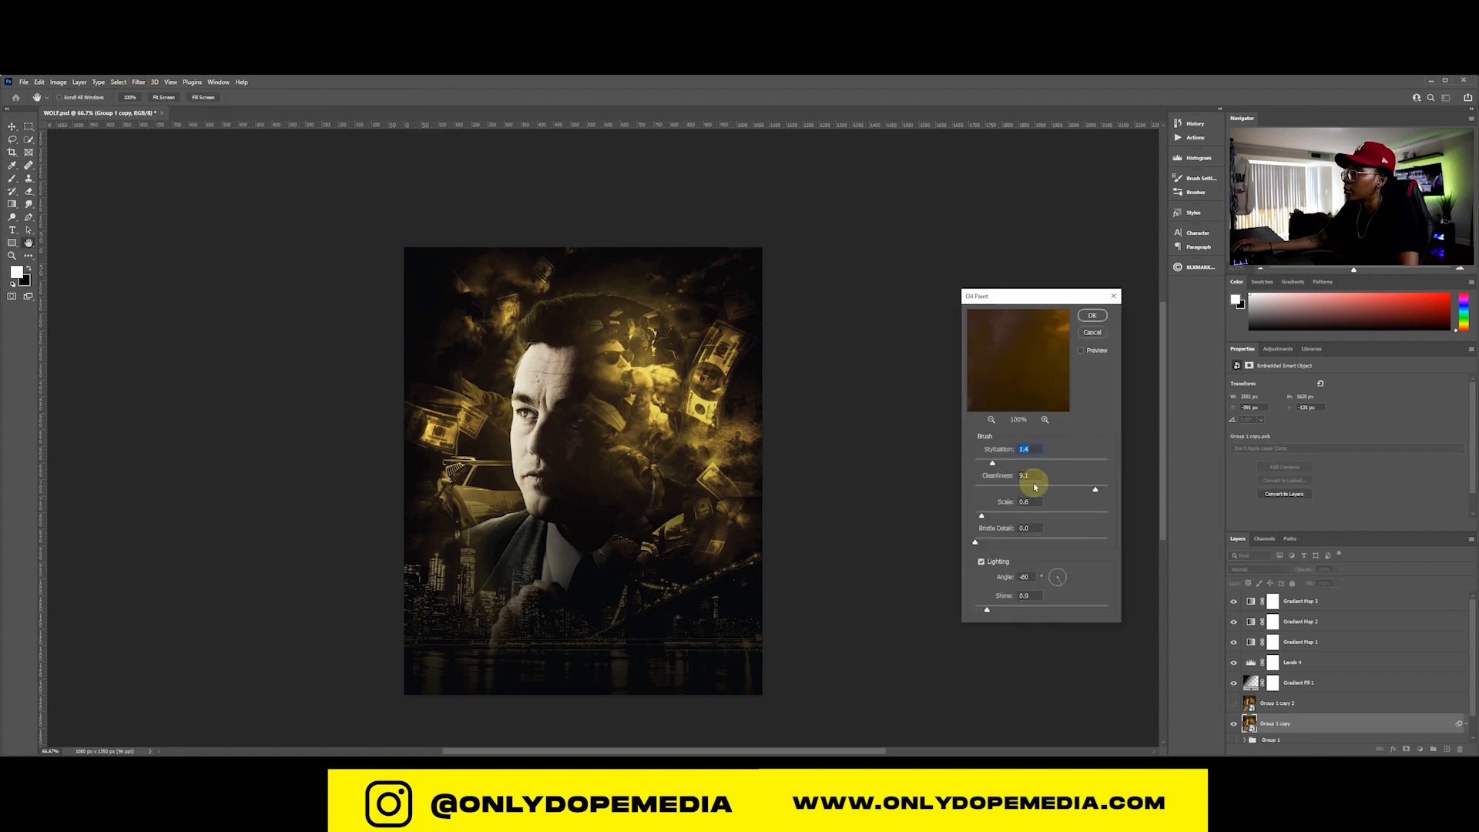
{"action": "left_click", "coordinate": [992, 420]}
{"action": "left_click", "coordinate": [992, 420]}
{"action": "left_click", "coordinate": [992, 420]}
{"action": "left_click", "coordinate": [991, 420]}
{"action": "left_click", "coordinate": [992, 420]}
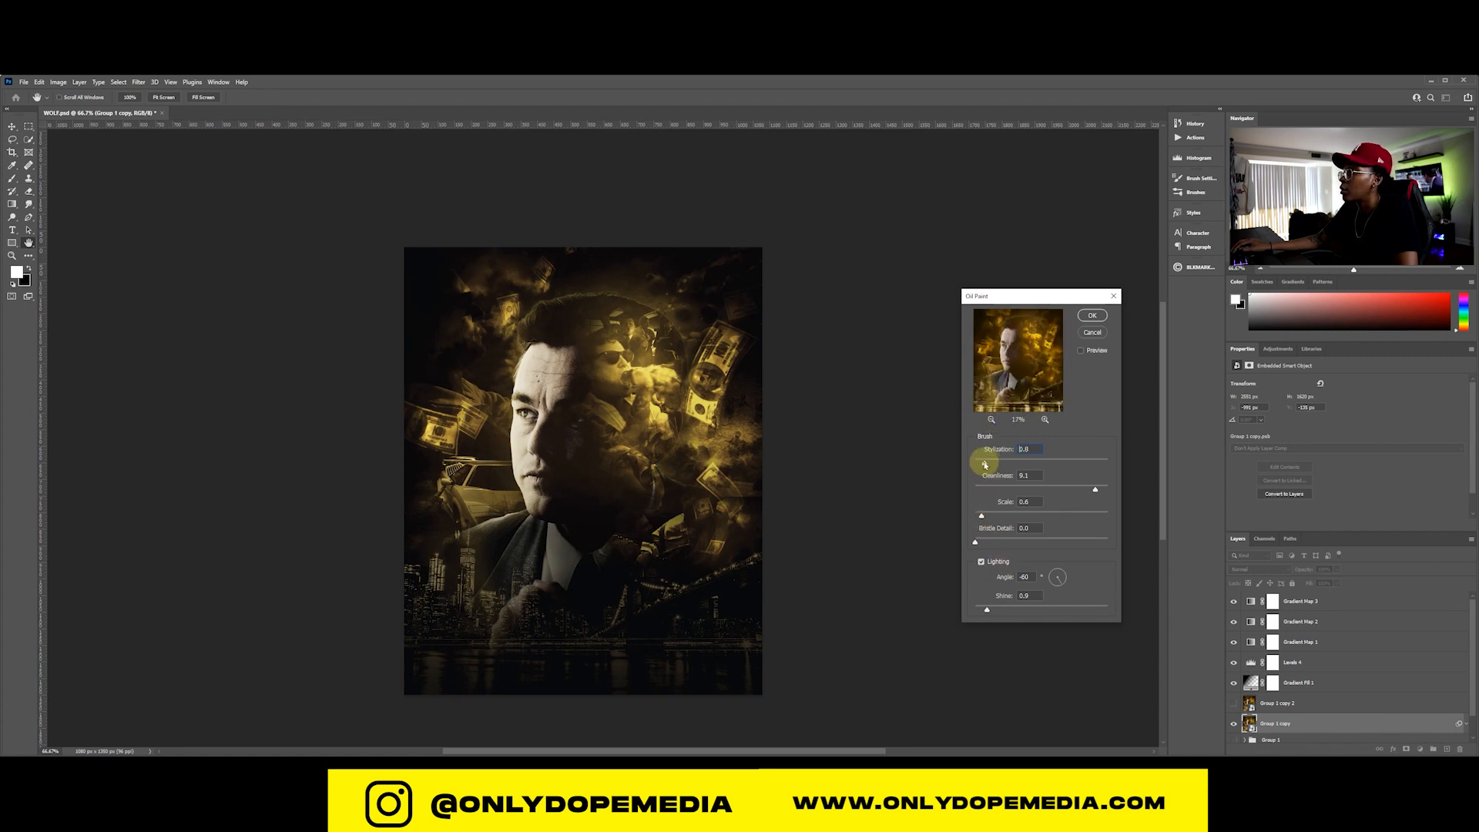
{"action": "left_click_drag", "start_coordinate": [990, 463], "coordinate": [991, 463]}
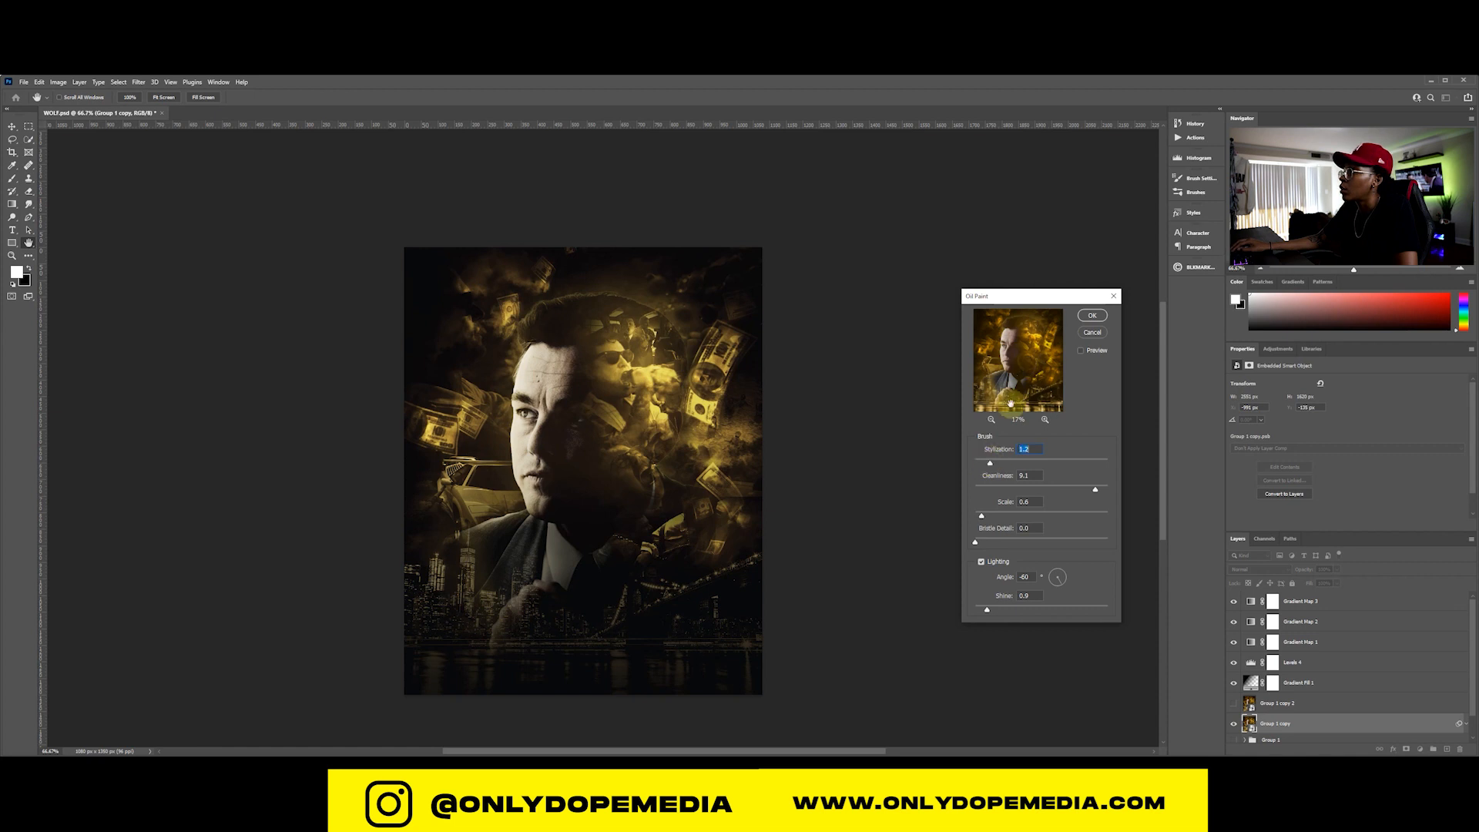
Apply the Oil Paint filter to the lower smart object with Stylization 2.0, Cleanliness 2.1 and Lighting turned off
{"action": "left_click", "coordinate": [1045, 419]}
{"action": "left_click", "coordinate": [1045, 419]}
{"action": "left_click", "coordinate": [1045, 419]}
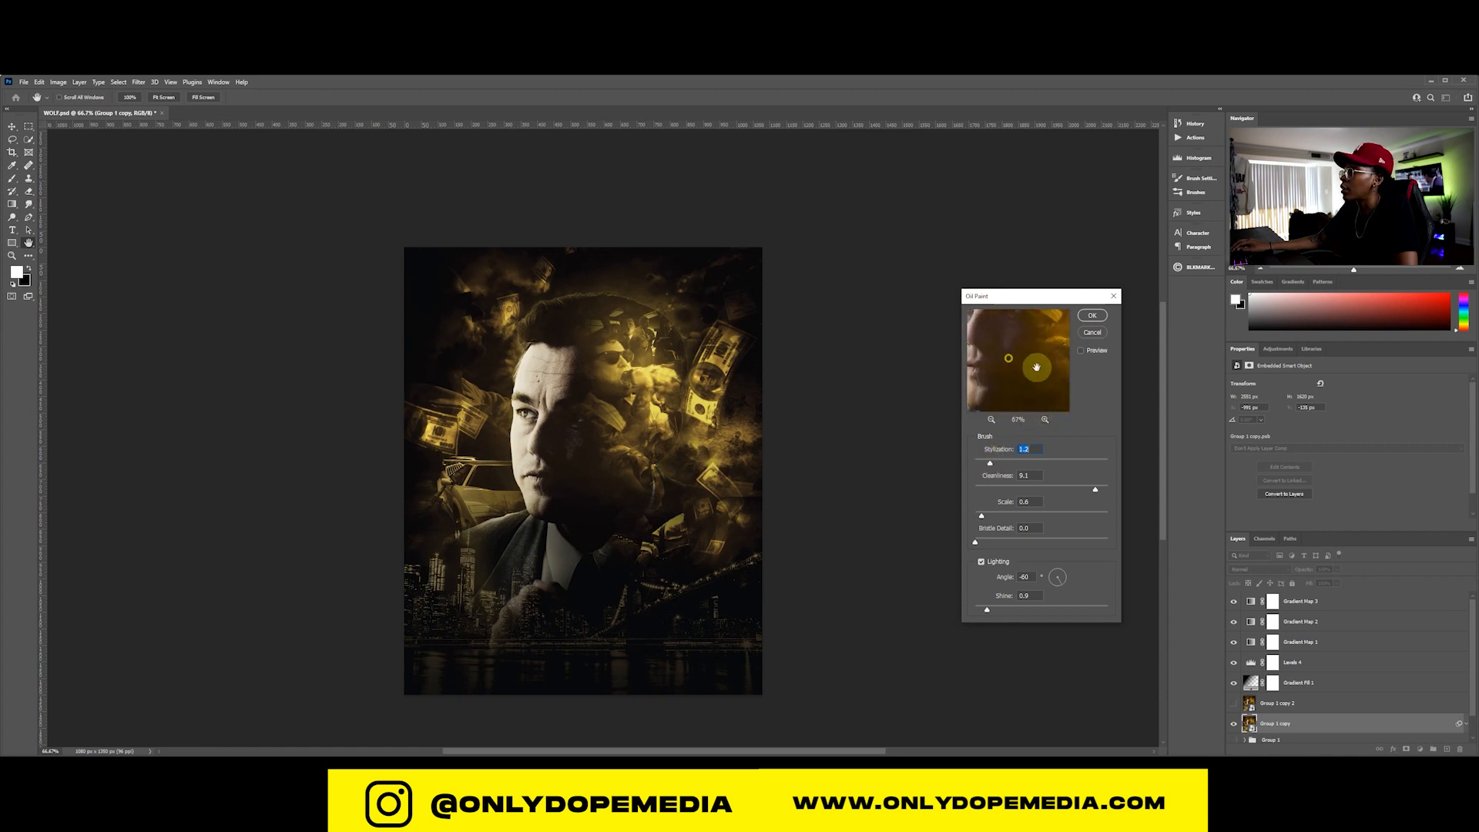
{"action": "left_click", "coordinate": [1045, 419]}
{"action": "left_click_drag", "start_coordinate": [991, 463], "coordinate": [1000, 462]}
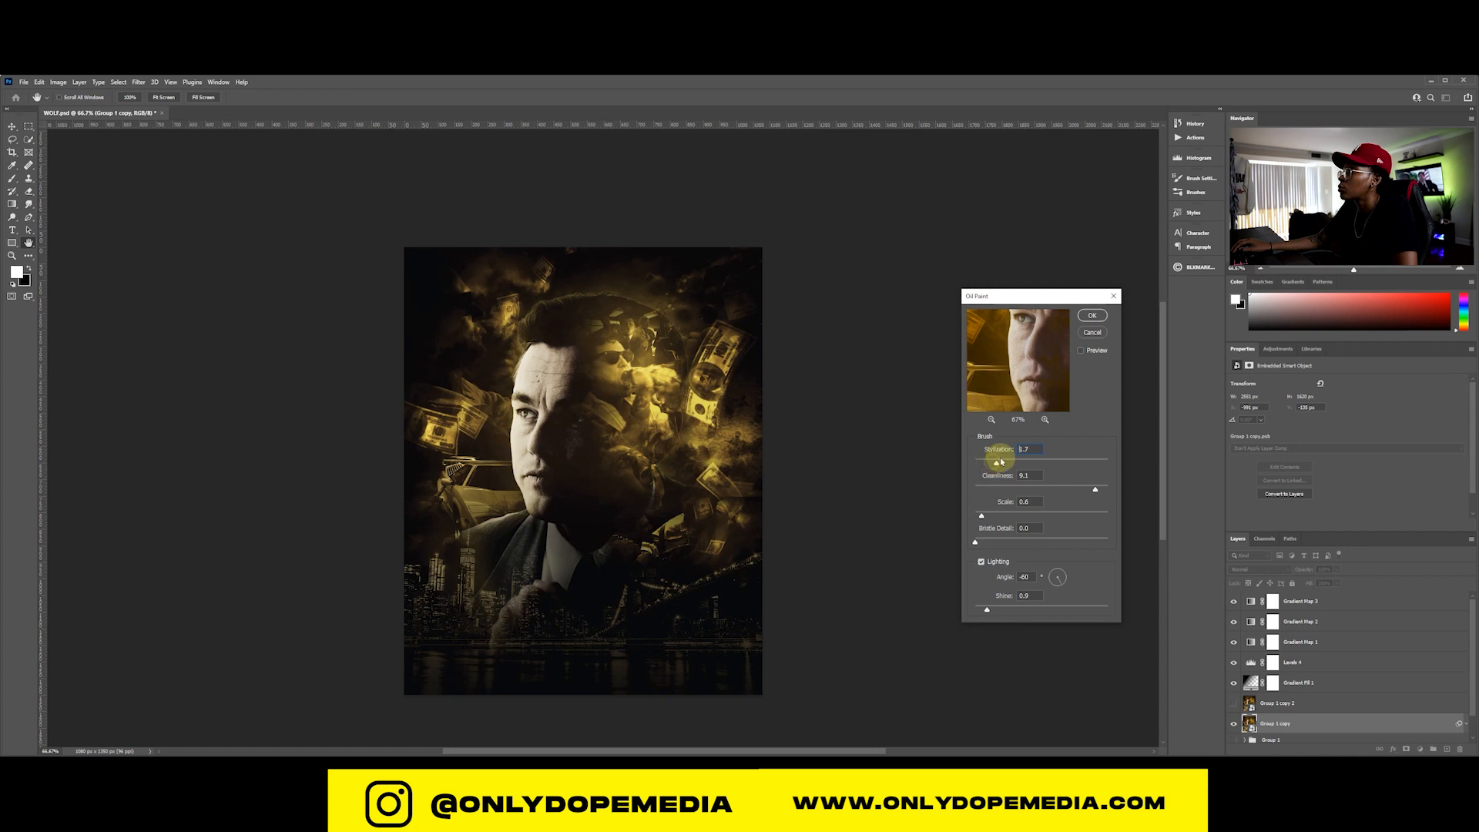
{"action": "left_click", "coordinate": [1003, 486]}
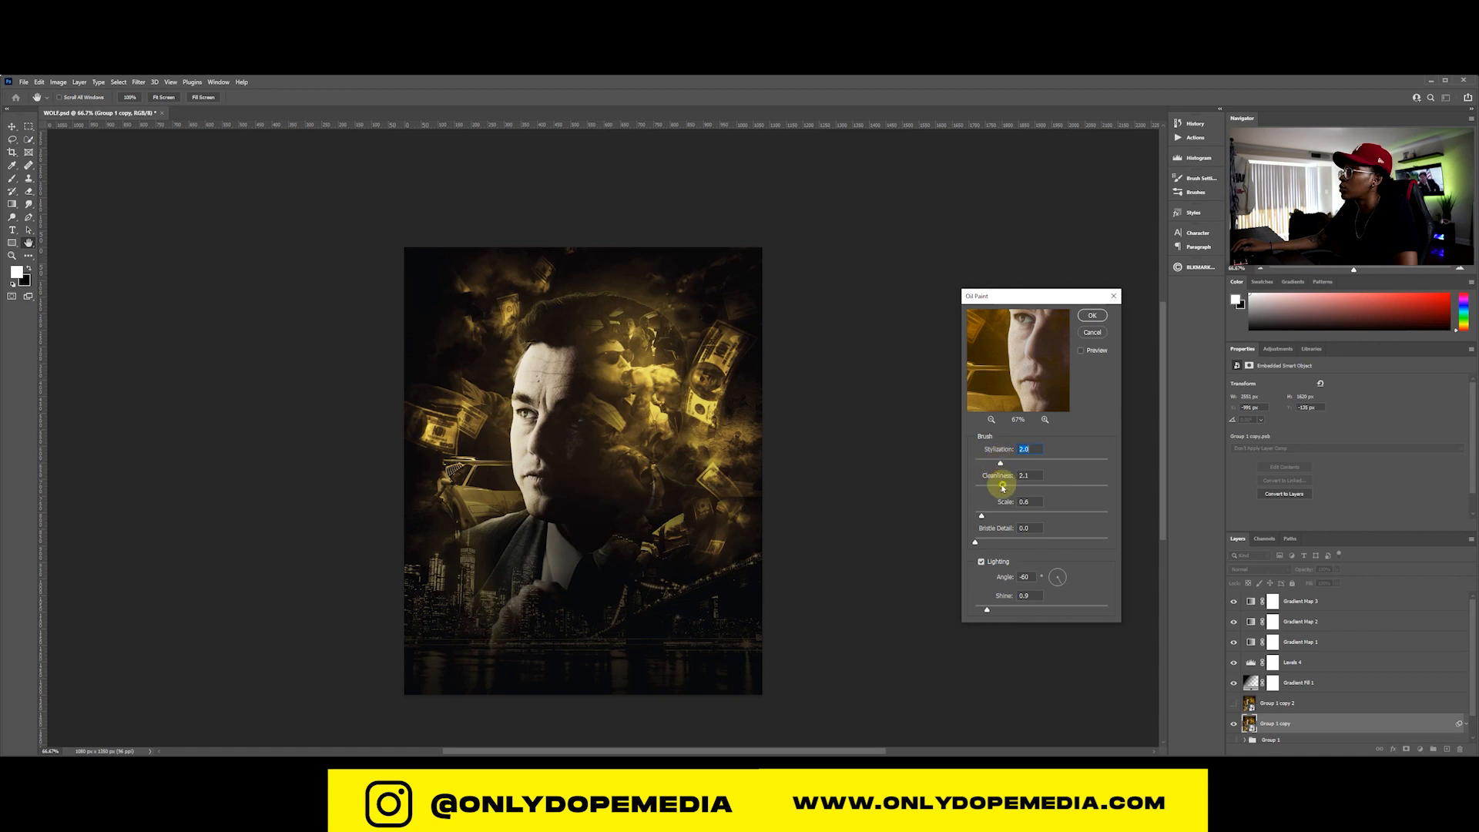
{"action": "left_click", "coordinate": [980, 562]}
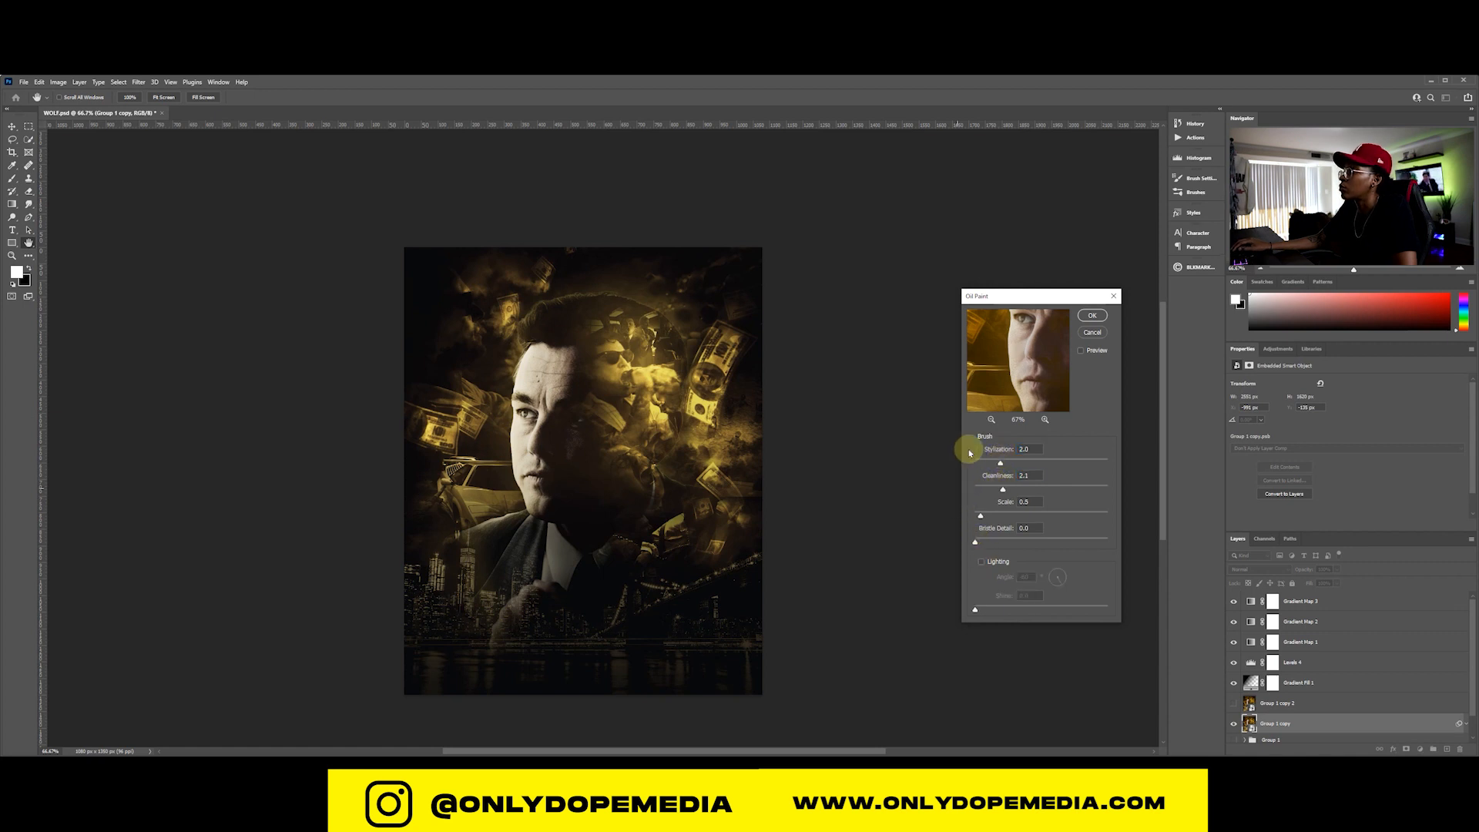
{"action": "left_click", "coordinate": [1091, 318]}
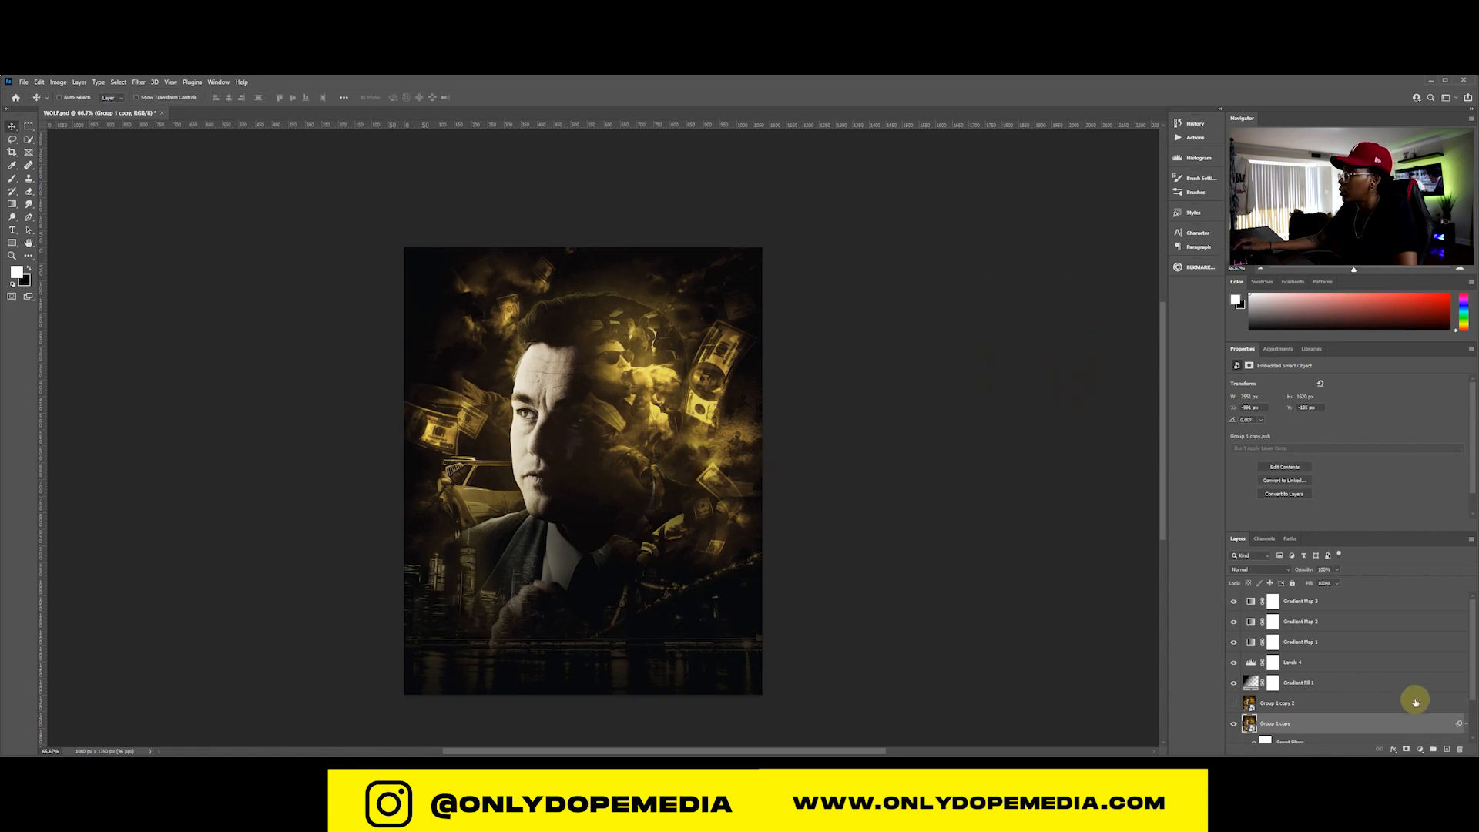
{"action": "scroll", "coordinate": [1417, 700], "scroll_direction": "down", "scroll_amount": 1}
{"action": "left_click", "coordinate": [1466, 685]}
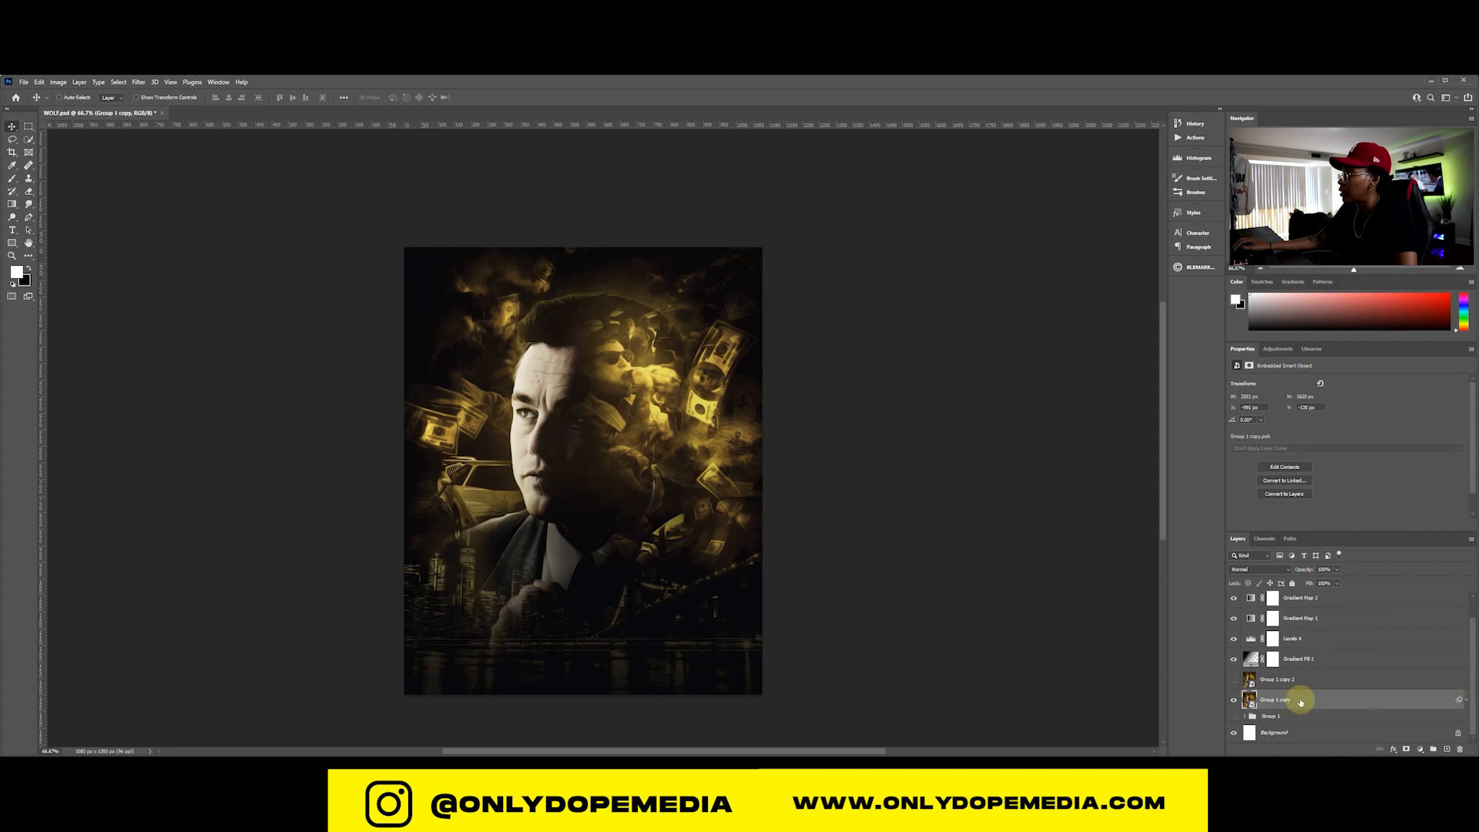
Hide the oil-painted Group 1 copy, and show and select Group 1 copy 2
{"action": "left_click", "coordinate": [1233, 700]}
{"action": "left_click", "coordinate": [1233, 680]}
{"action": "left_click", "coordinate": [1309, 686]}
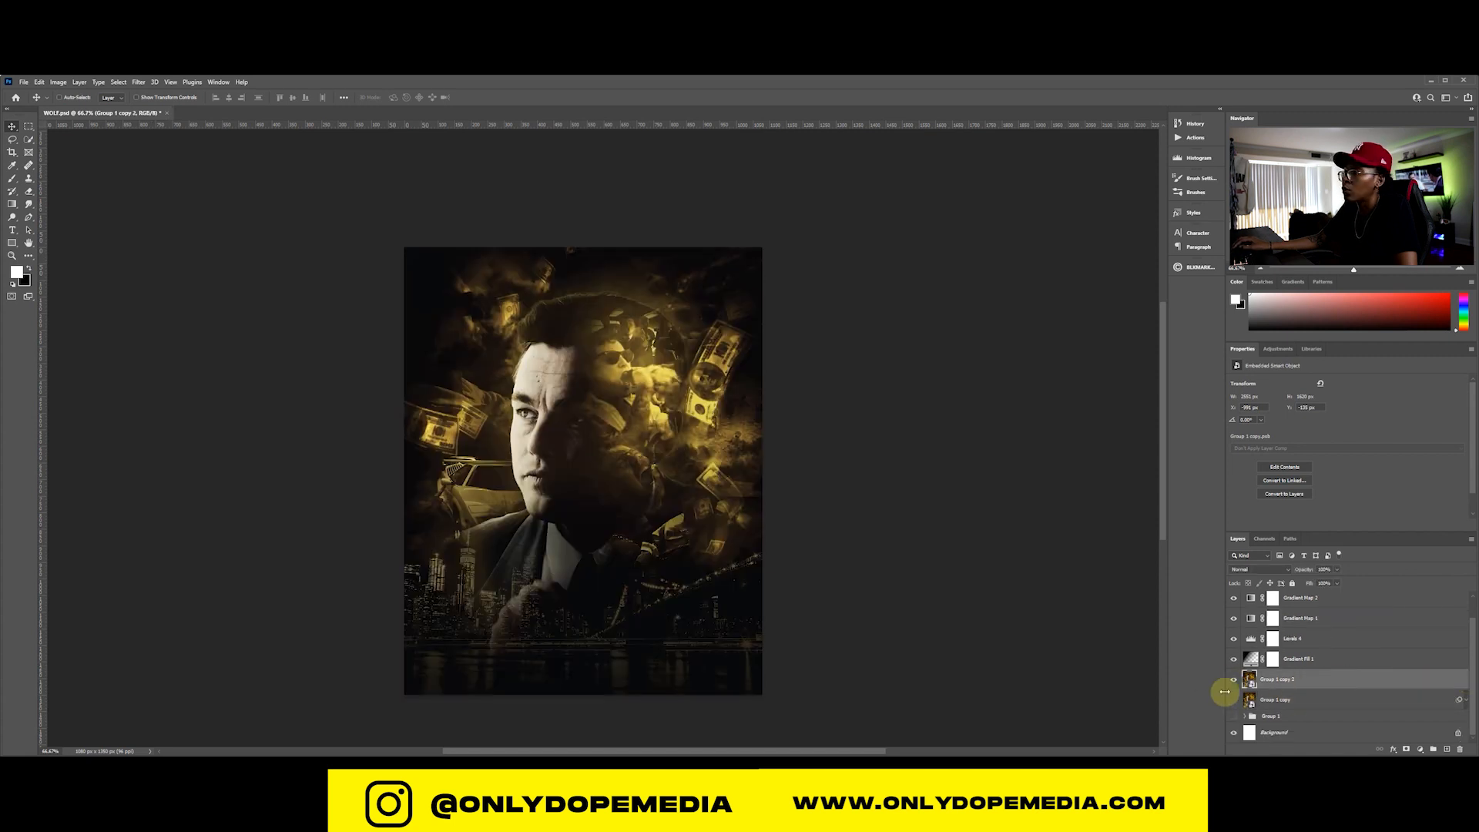
Apply the Filter Gallery's artistic Poster Edges effect to Group 1 copy 2 with softened edges and raised posterization
{"action": "left_click", "coordinate": [139, 82]}
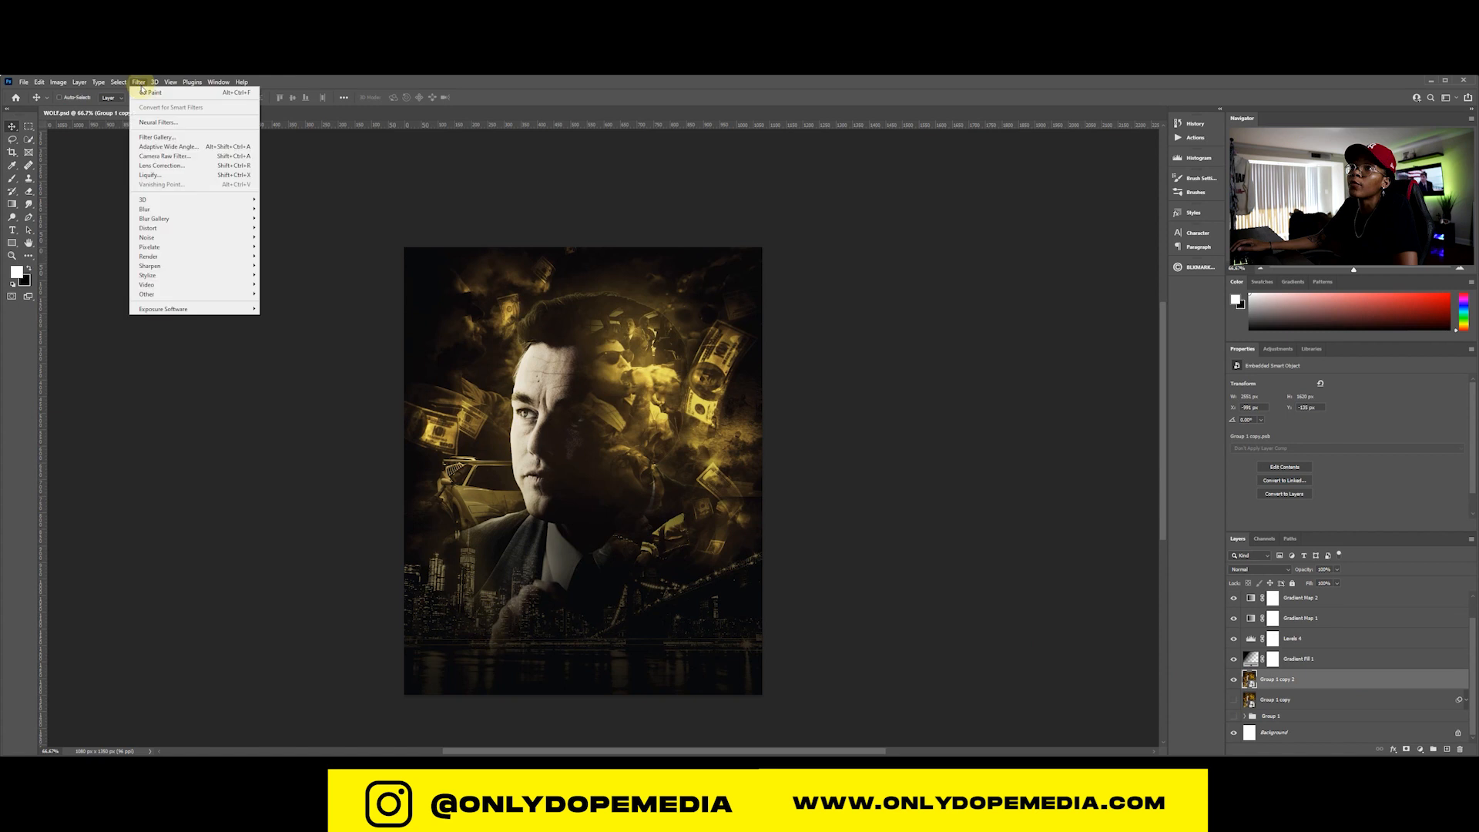
{"action": "left_click", "coordinate": [155, 138]}
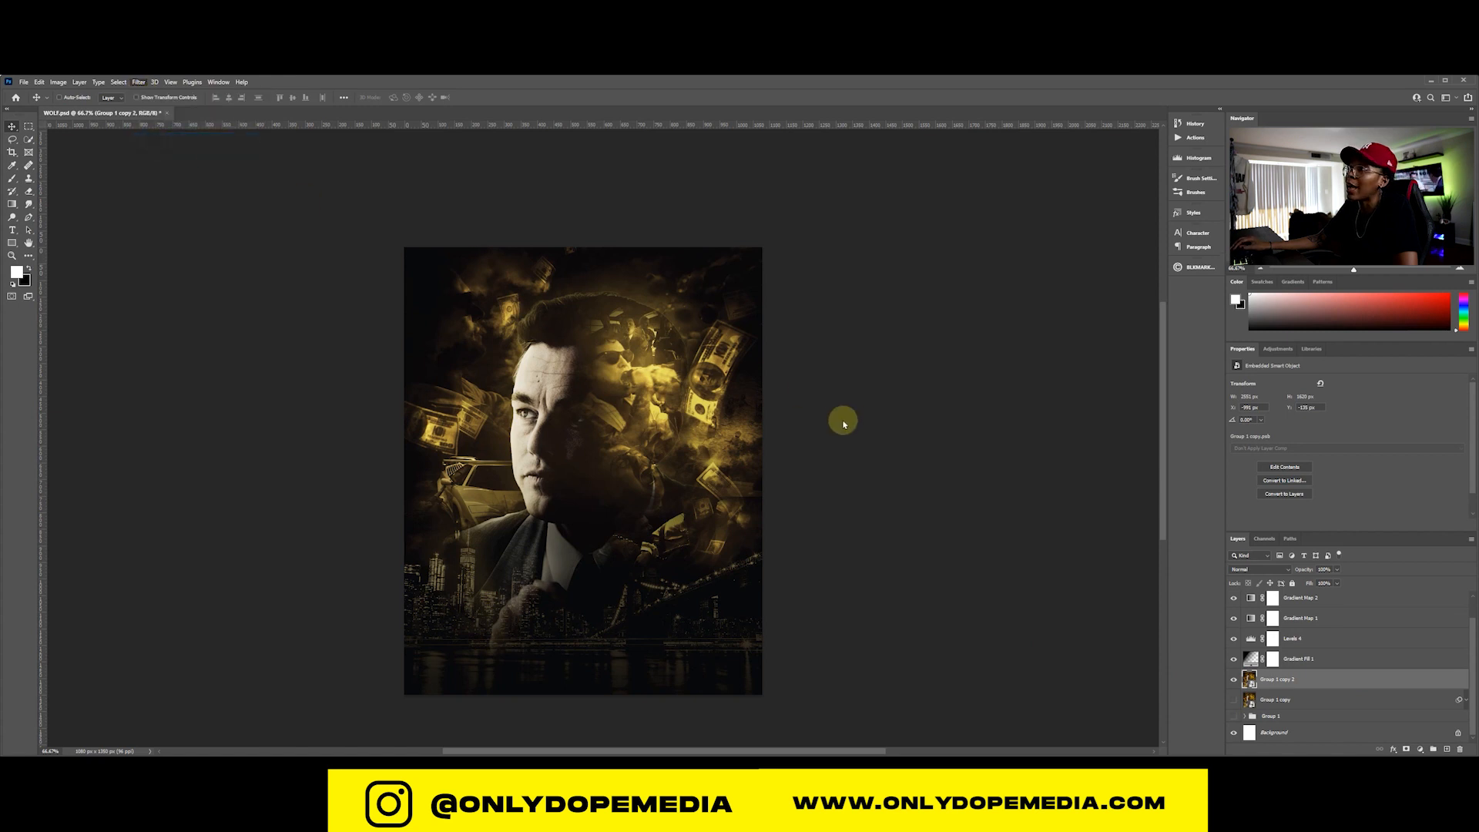
{"action": "left_click_drag", "start_coordinate": [711, 337], "coordinate": [647, 328]}
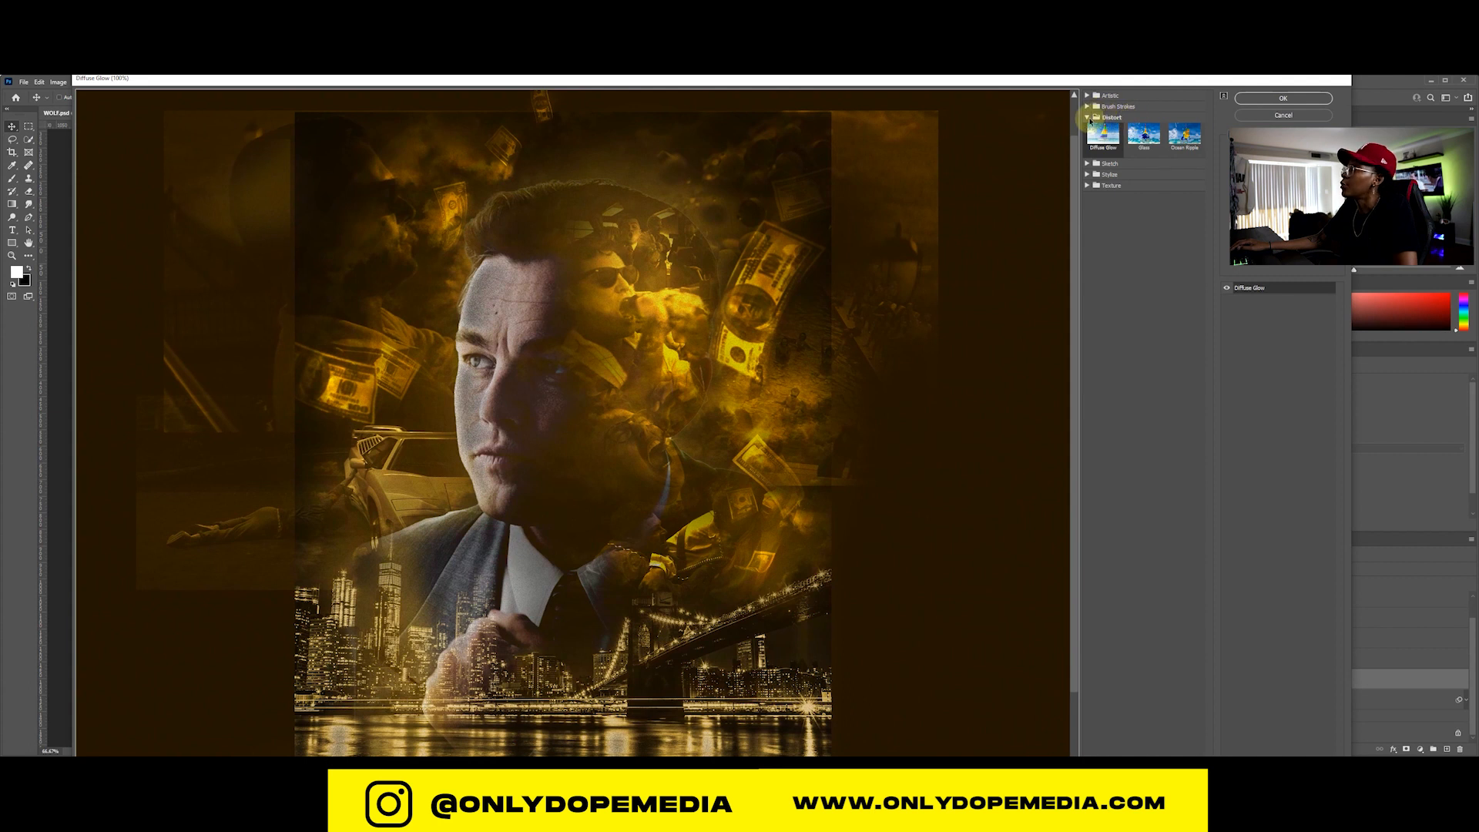
{"action": "left_click", "coordinate": [1087, 116]}
{"action": "left_click", "coordinate": [1088, 95]}
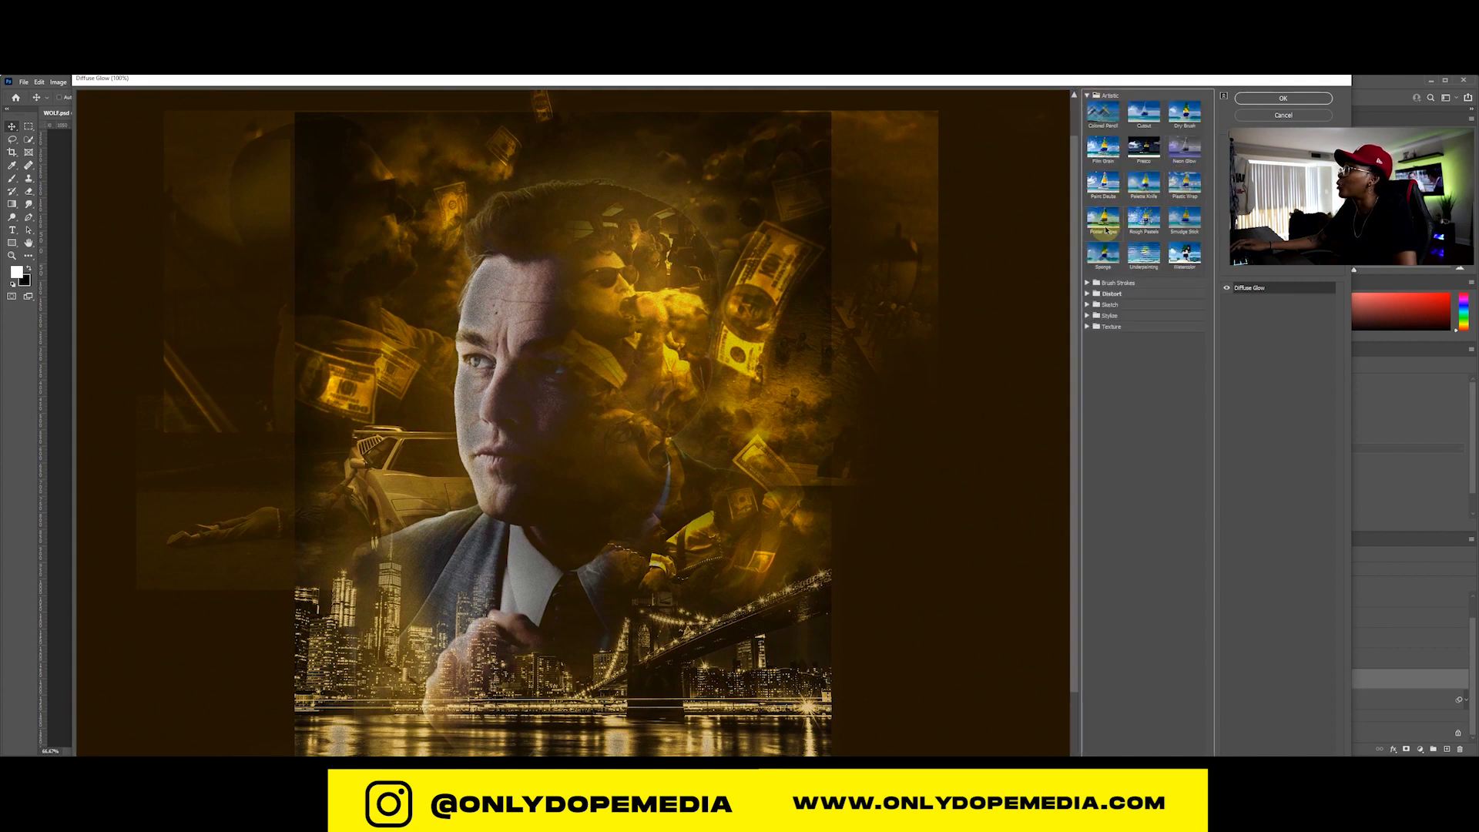
{"action": "left_click", "coordinate": [1104, 222]}
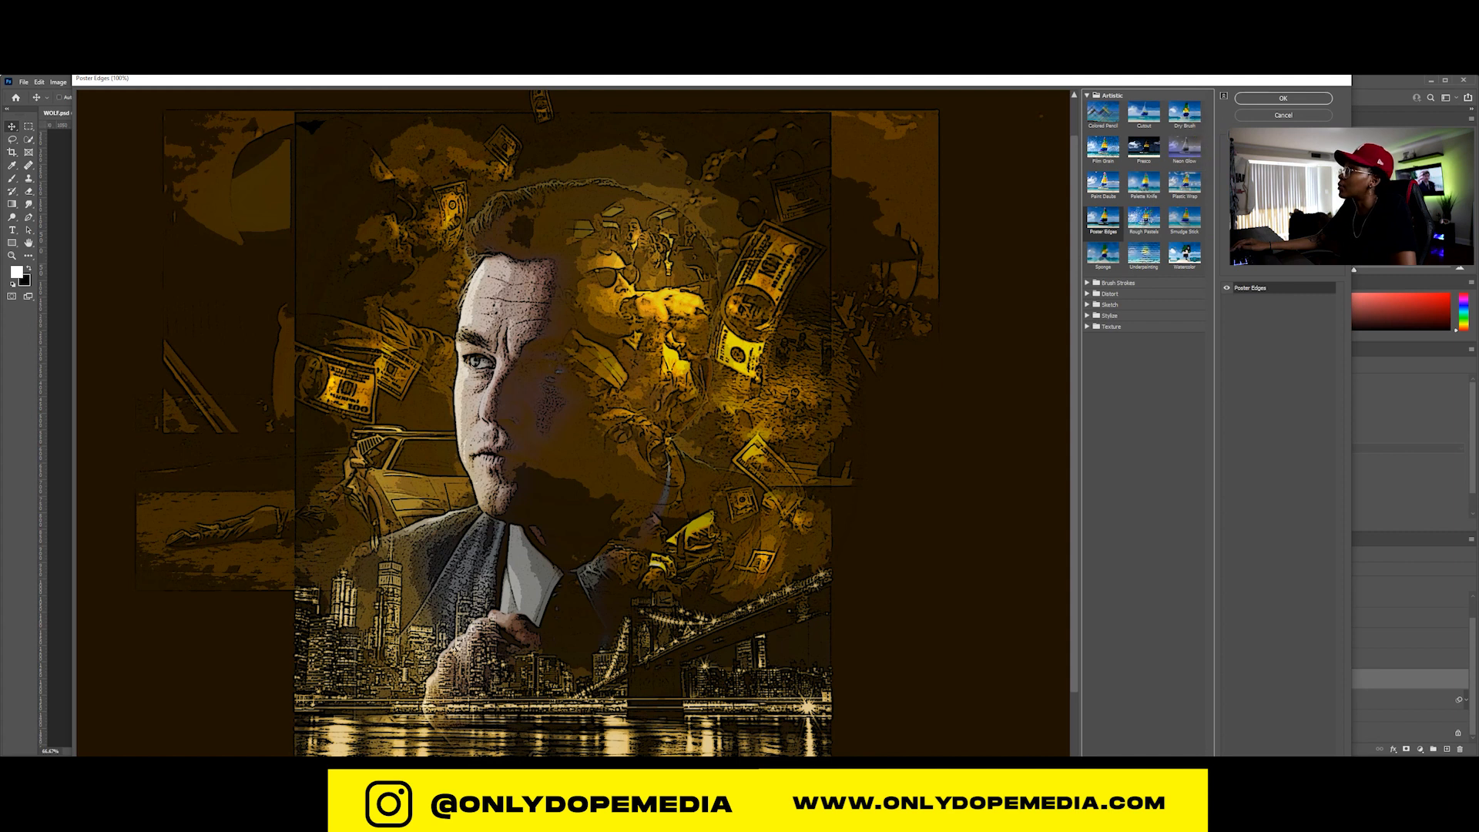
{"action": "left_click_drag", "start_coordinate": [1240, 178], "coordinate": [1233, 179]}
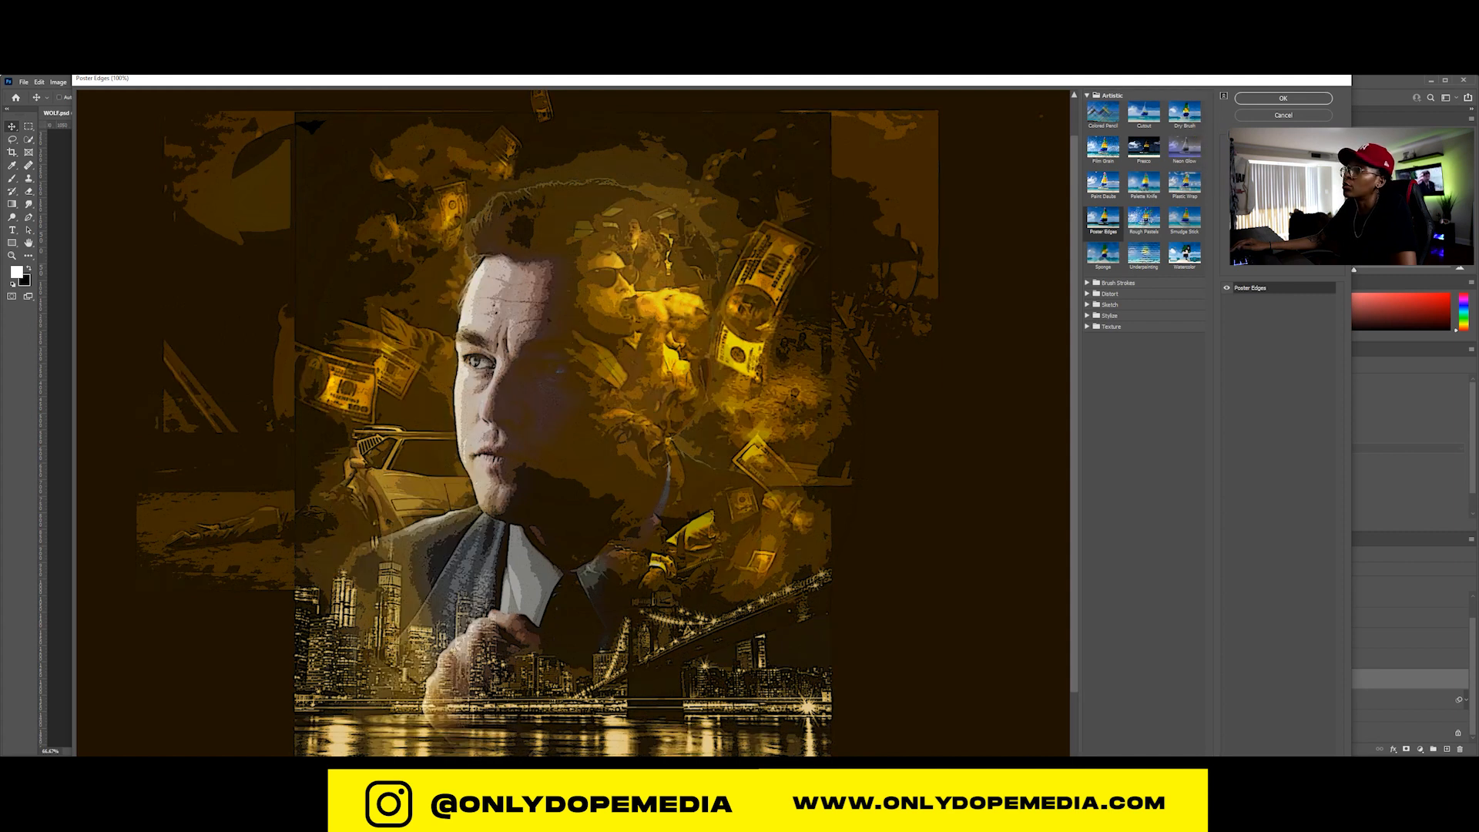
{"action": "left_click_drag", "start_coordinate": [1267, 201], "coordinate": [1322, 202]}
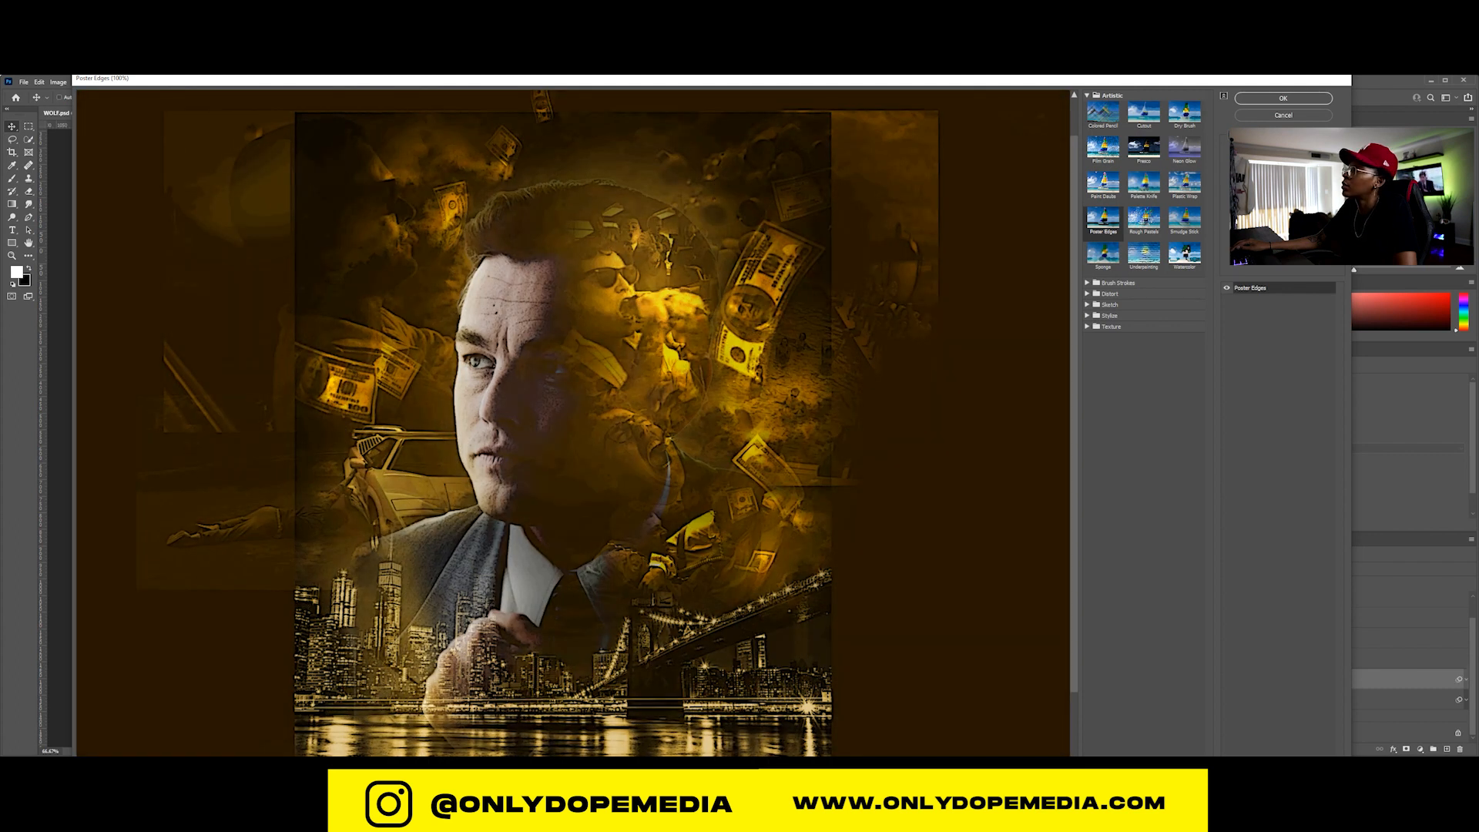
{"action": "mouse_move", "coordinate": [1236, 182]}
{"action": "left_mouse_down"}
{"action": "mouse_move", "coordinate": [1295, 182]}
{"action": "mouse_move", "coordinate": [1226, 182]}
{"action": "left_mouse_up"}
{"action": "left_click", "coordinate": [1283, 98]}
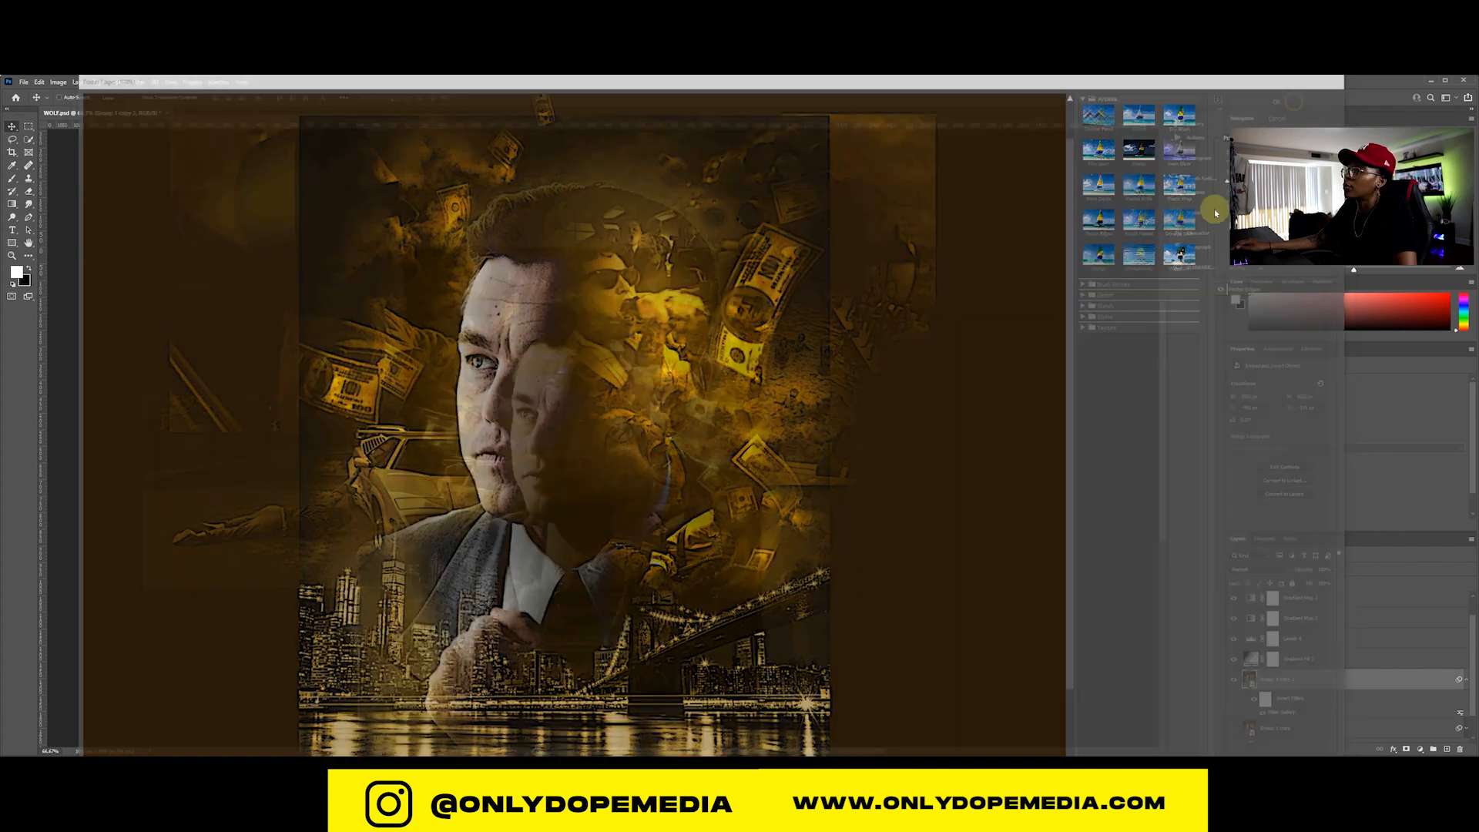
Show the oil-painted Group 1 copy again and blend Group 1 copy 2 over it in Soft Light at 32% opacity
{"action": "left_click", "coordinate": [1466, 680]}
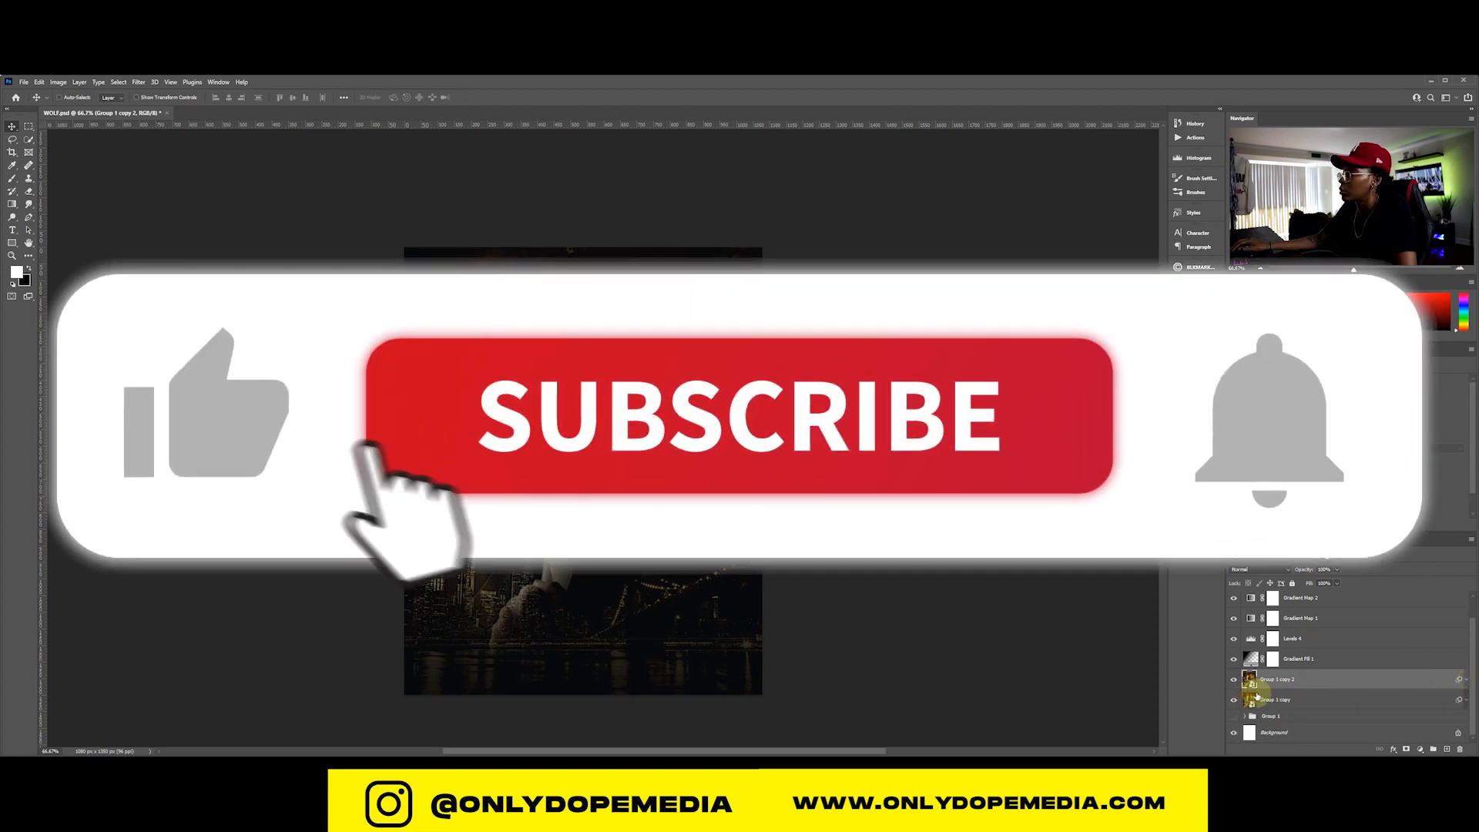
{"action": "left_click", "coordinate": [1258, 571]}
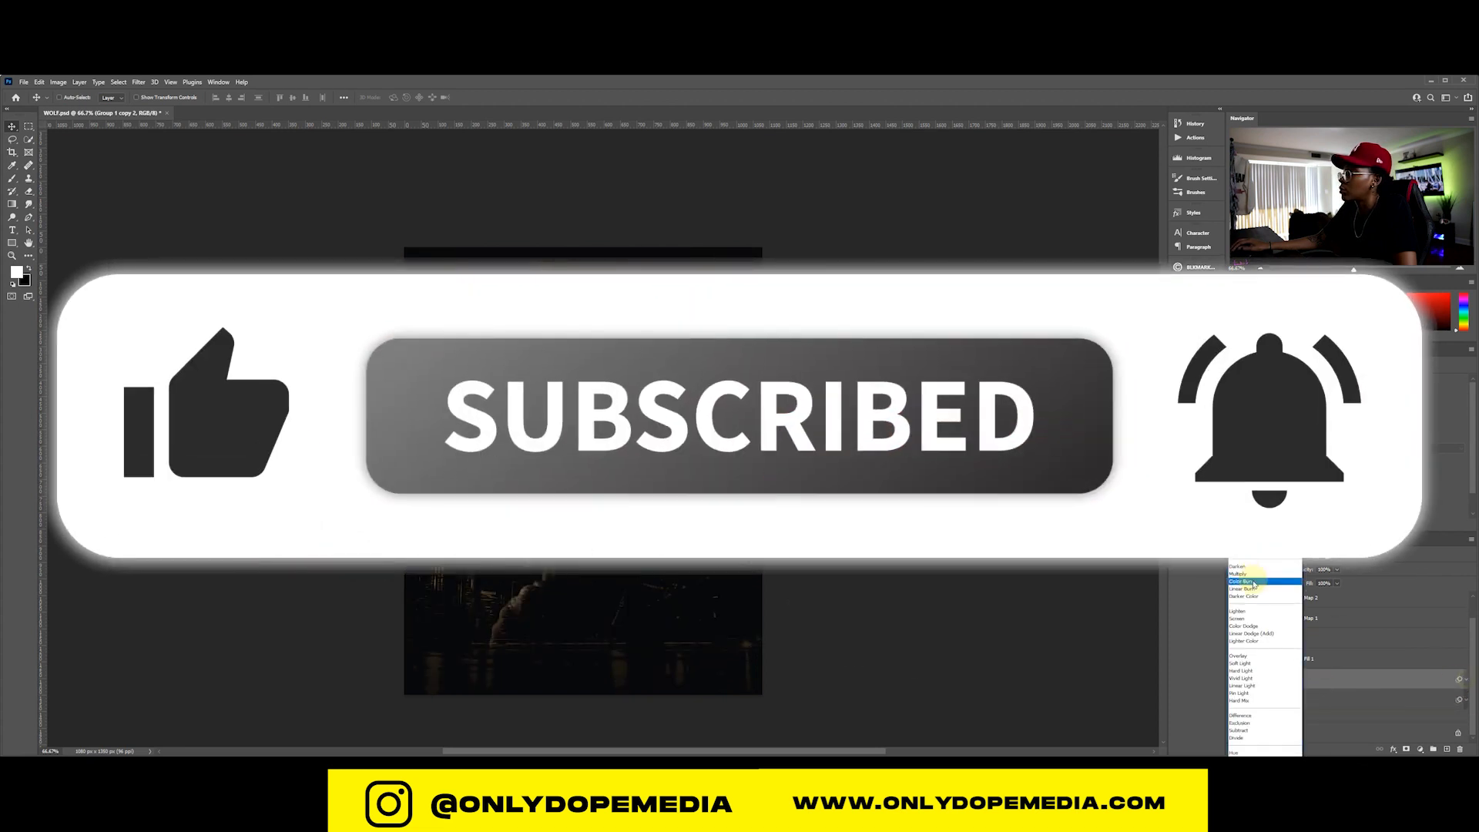
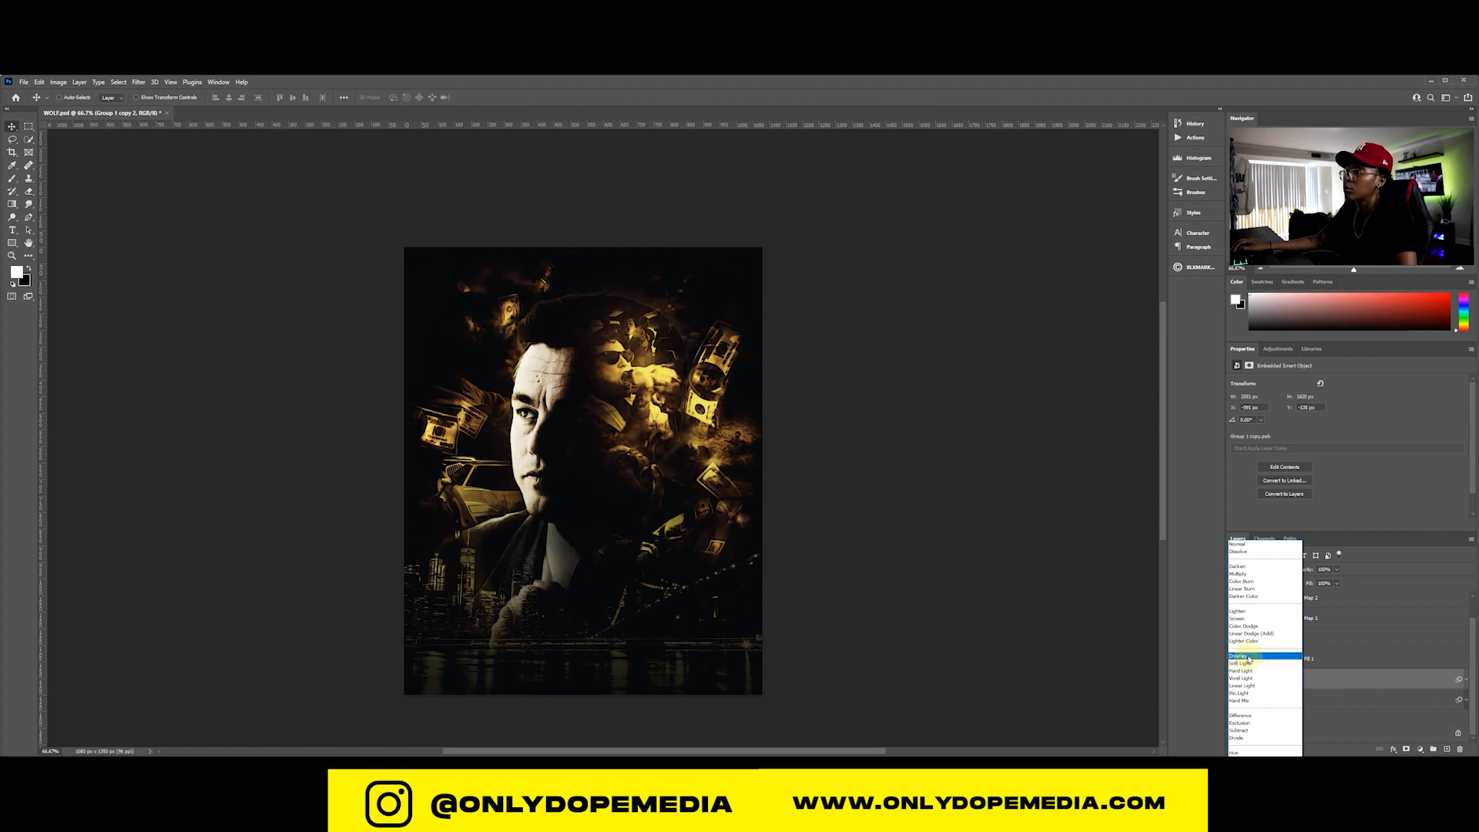
{"action": "left_click", "coordinate": [1249, 664]}
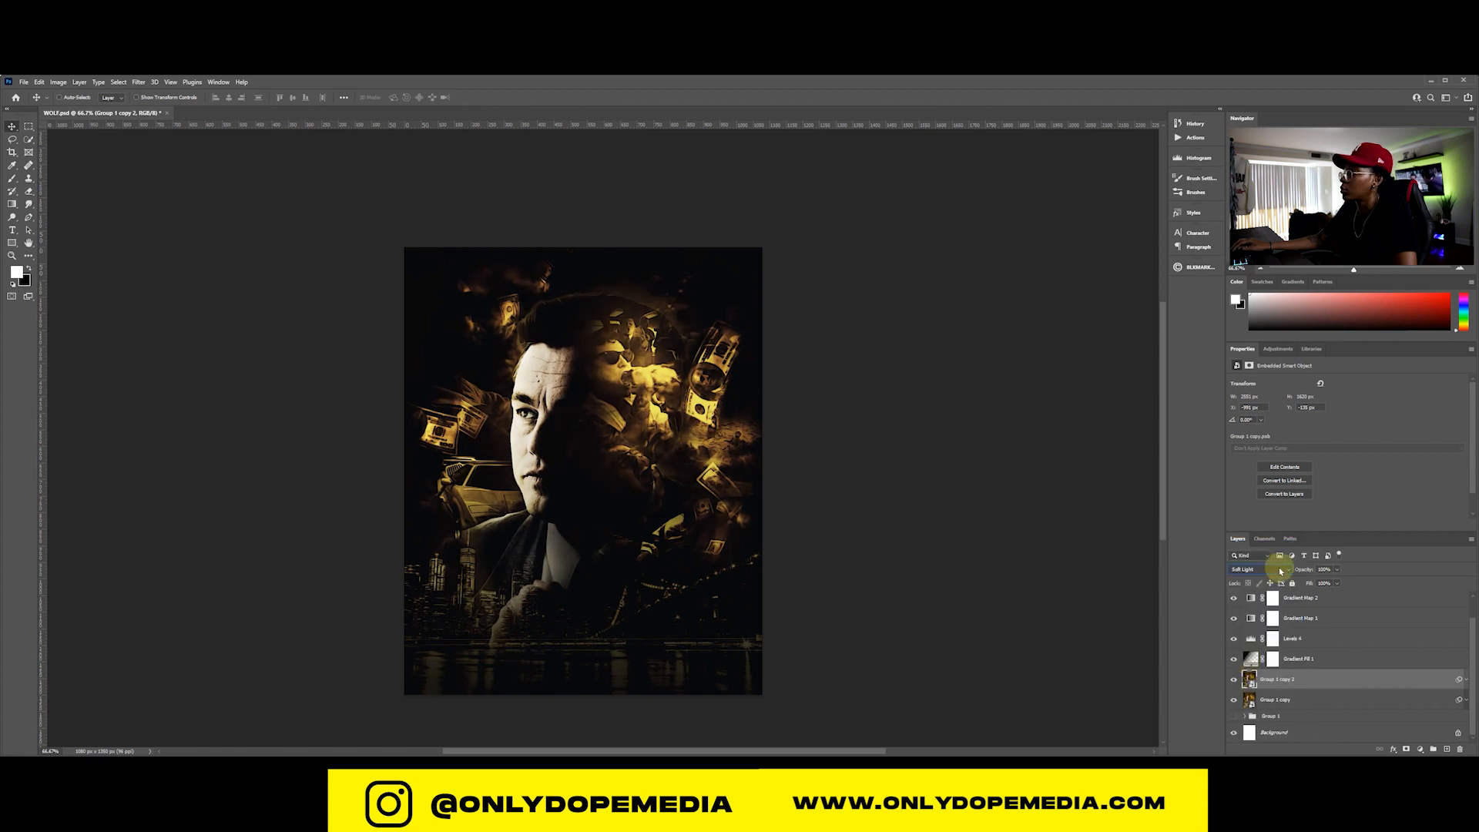
{"action": "left_click_drag", "start_coordinate": [1305, 569], "coordinate": [1256, 574]}
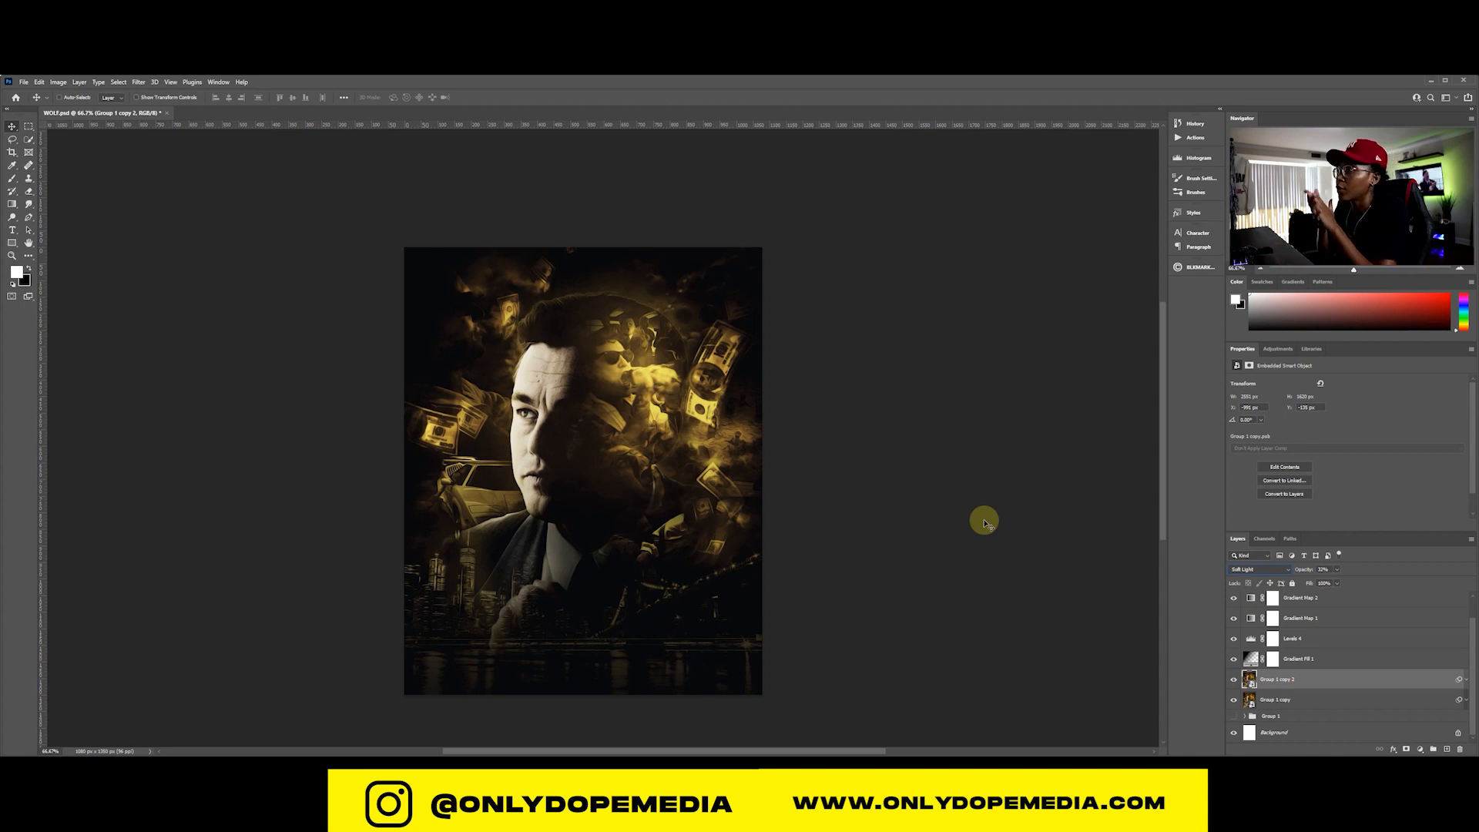
Duplicate Group 1 copy 2, remove the duplicate's smart filter, and reset it to Normal blending at 100% opacity
{"action": "key", "text": "ctrl+j"}
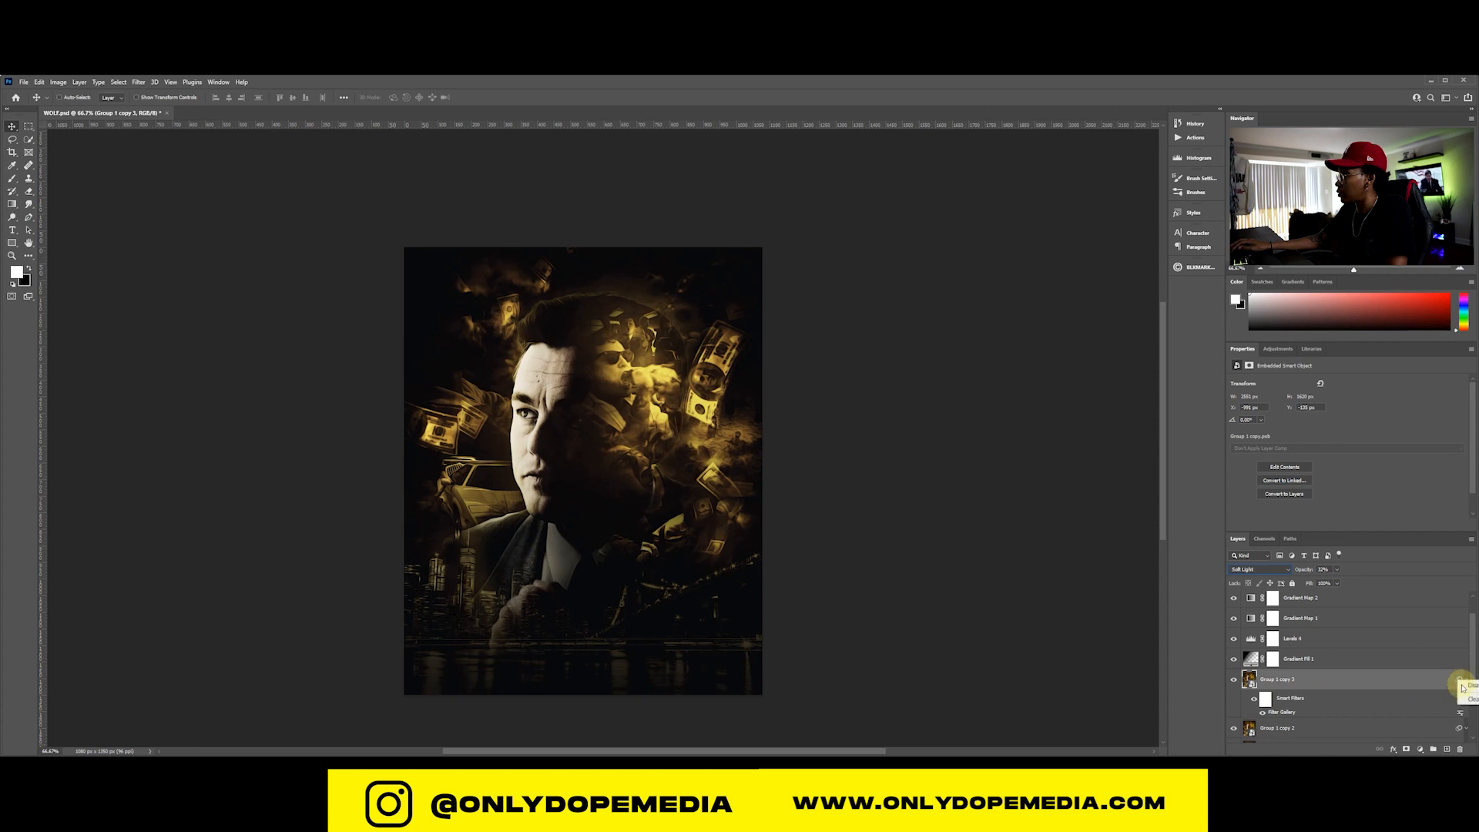
{"action": "left_click", "coordinate": [1459, 681]}
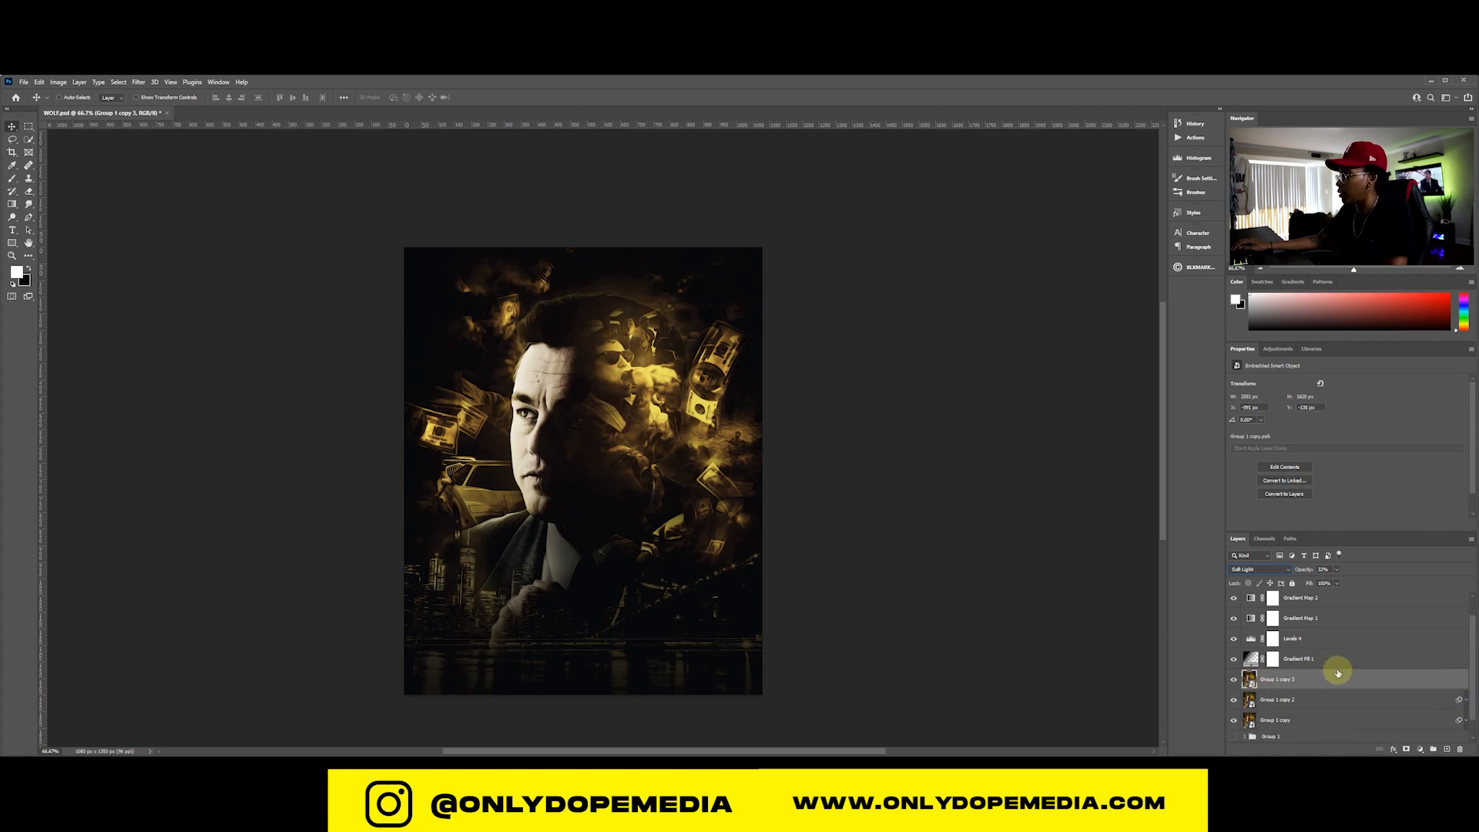
{"action": "left_click", "coordinate": [1264, 570]}
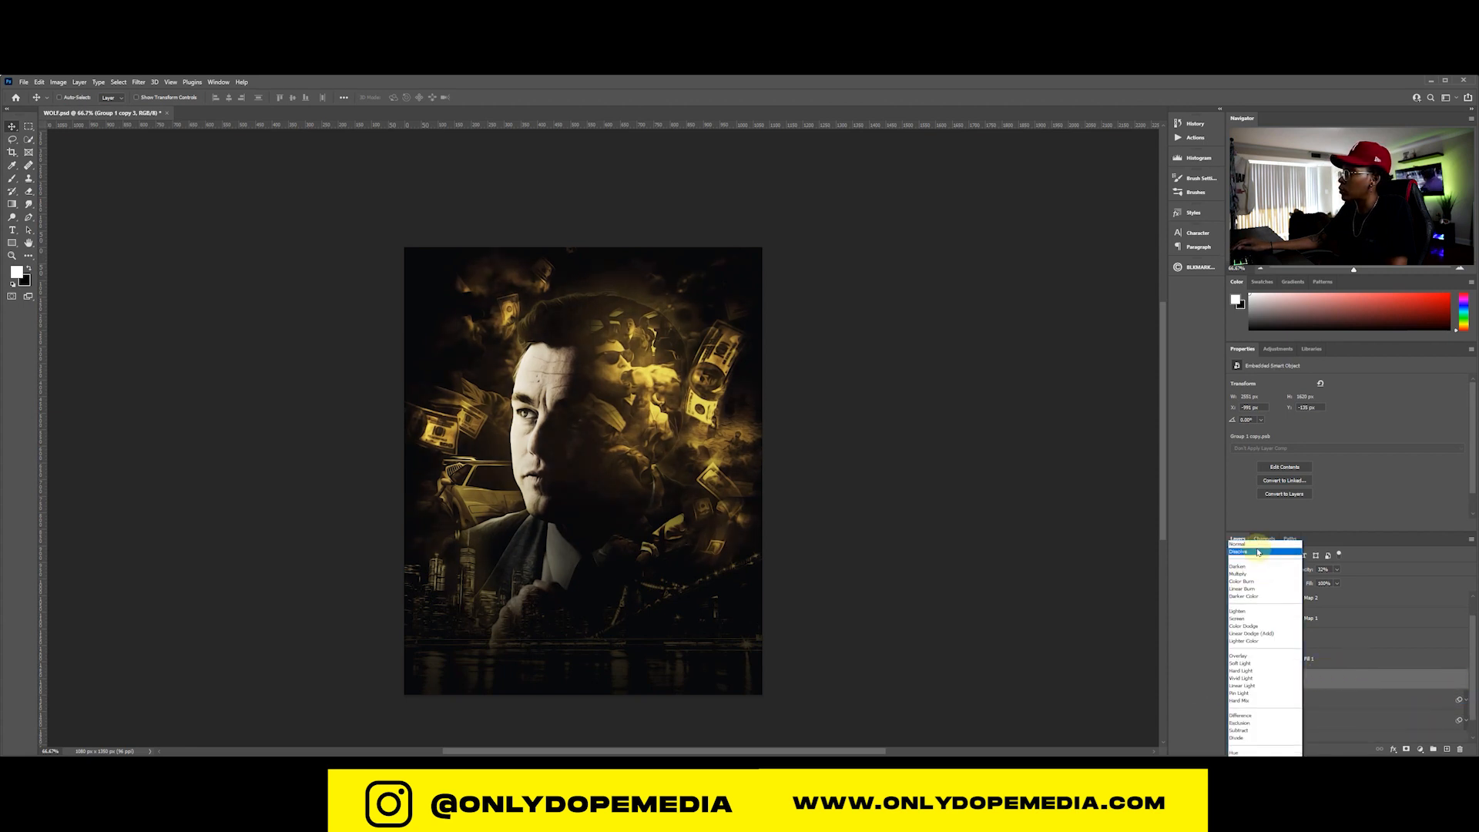
{"action": "left_click", "coordinate": [1257, 544]}
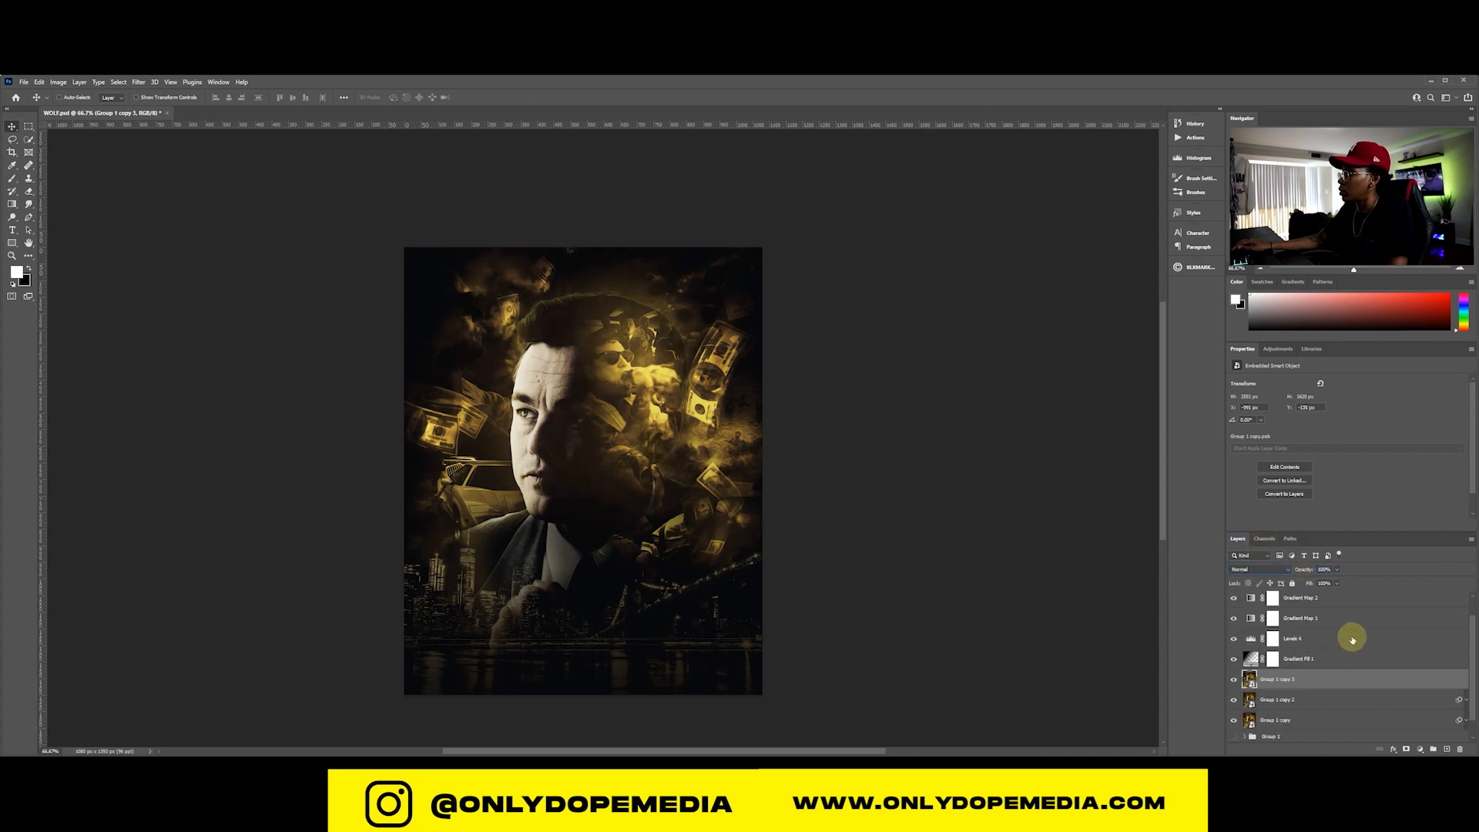
Make black the foreground and white the background color, and apply the Filter Gallery's Diffuse Glow effect to the new duplicate
{"action": "left_click", "coordinate": [28, 267]}
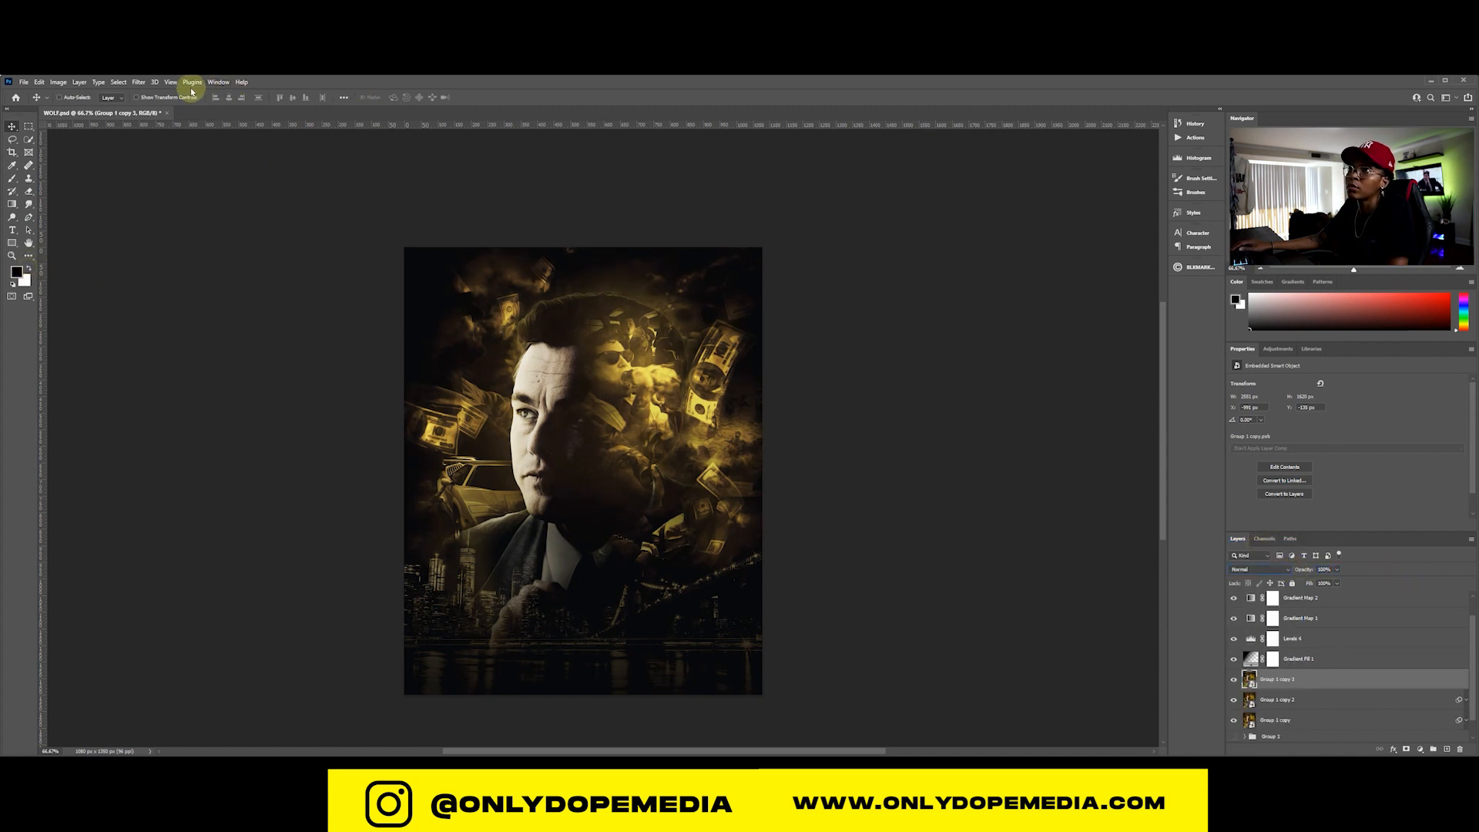
{"action": "left_click", "coordinate": [139, 81]}
{"action": "left_click", "coordinate": [146, 138]}
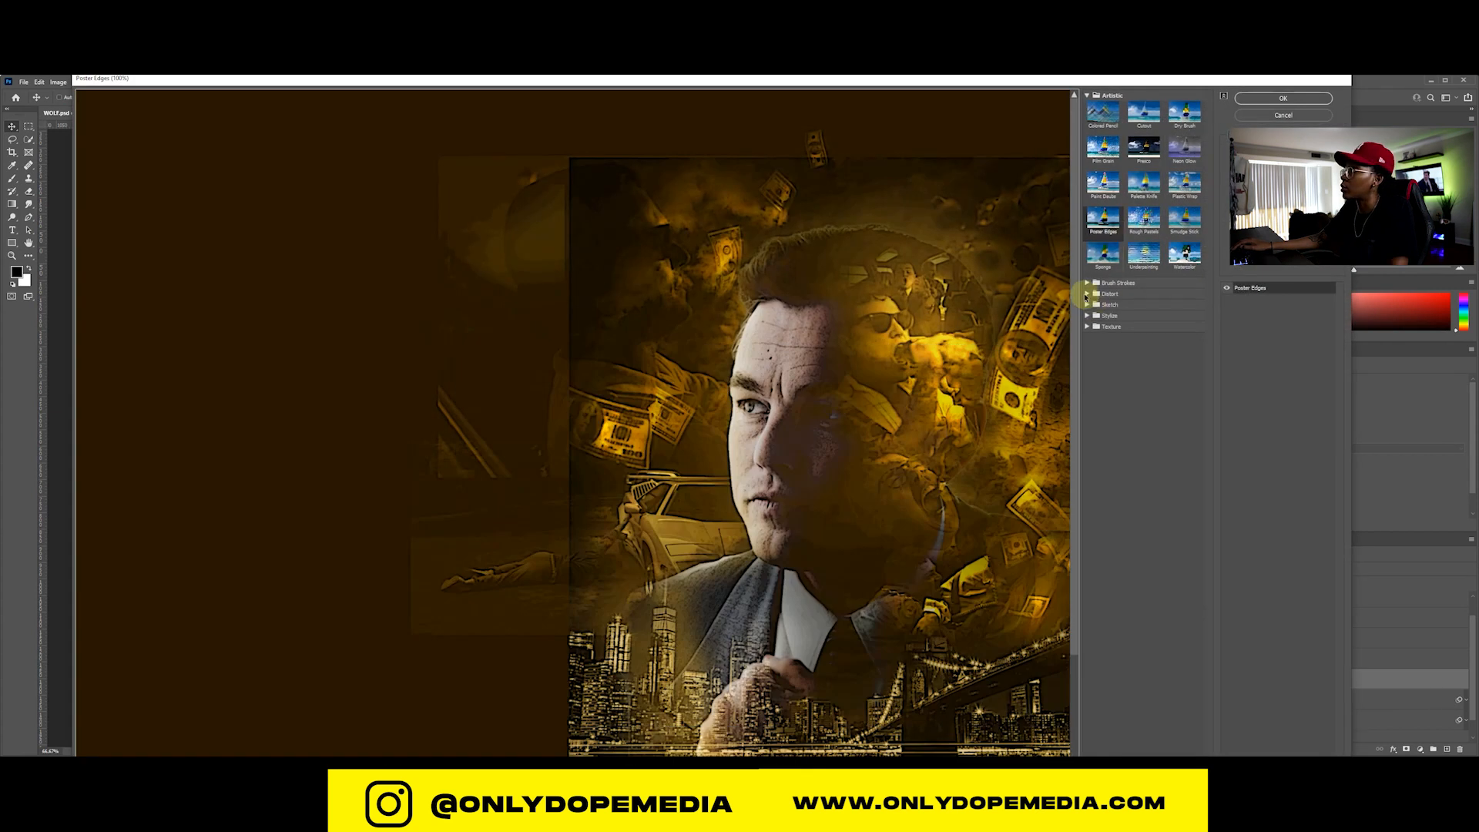
{"action": "left_click", "coordinate": [1110, 294]}
{"action": "left_click", "coordinate": [1116, 315]}
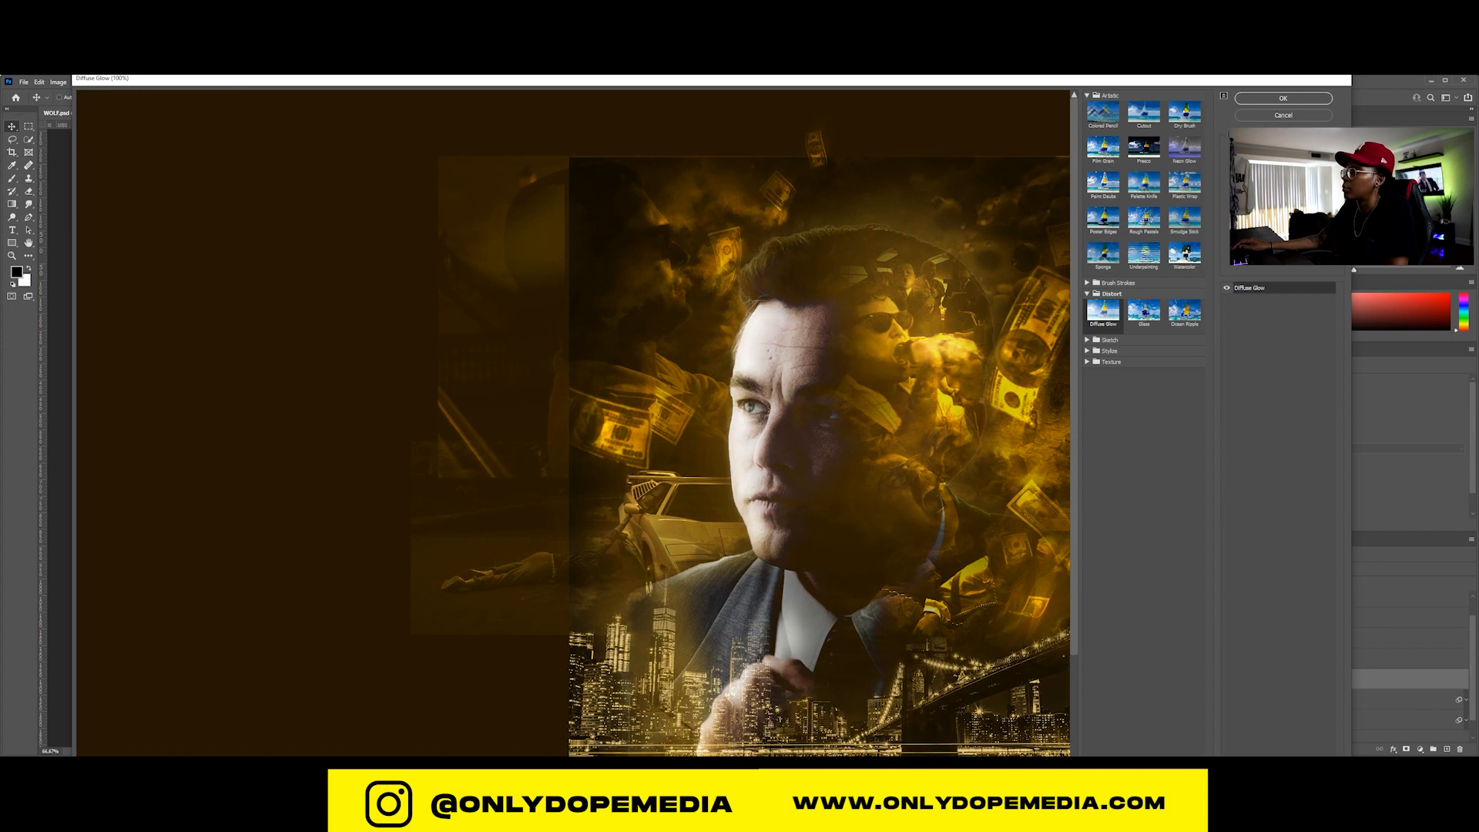
{"action": "left_click", "coordinate": [1283, 97]}
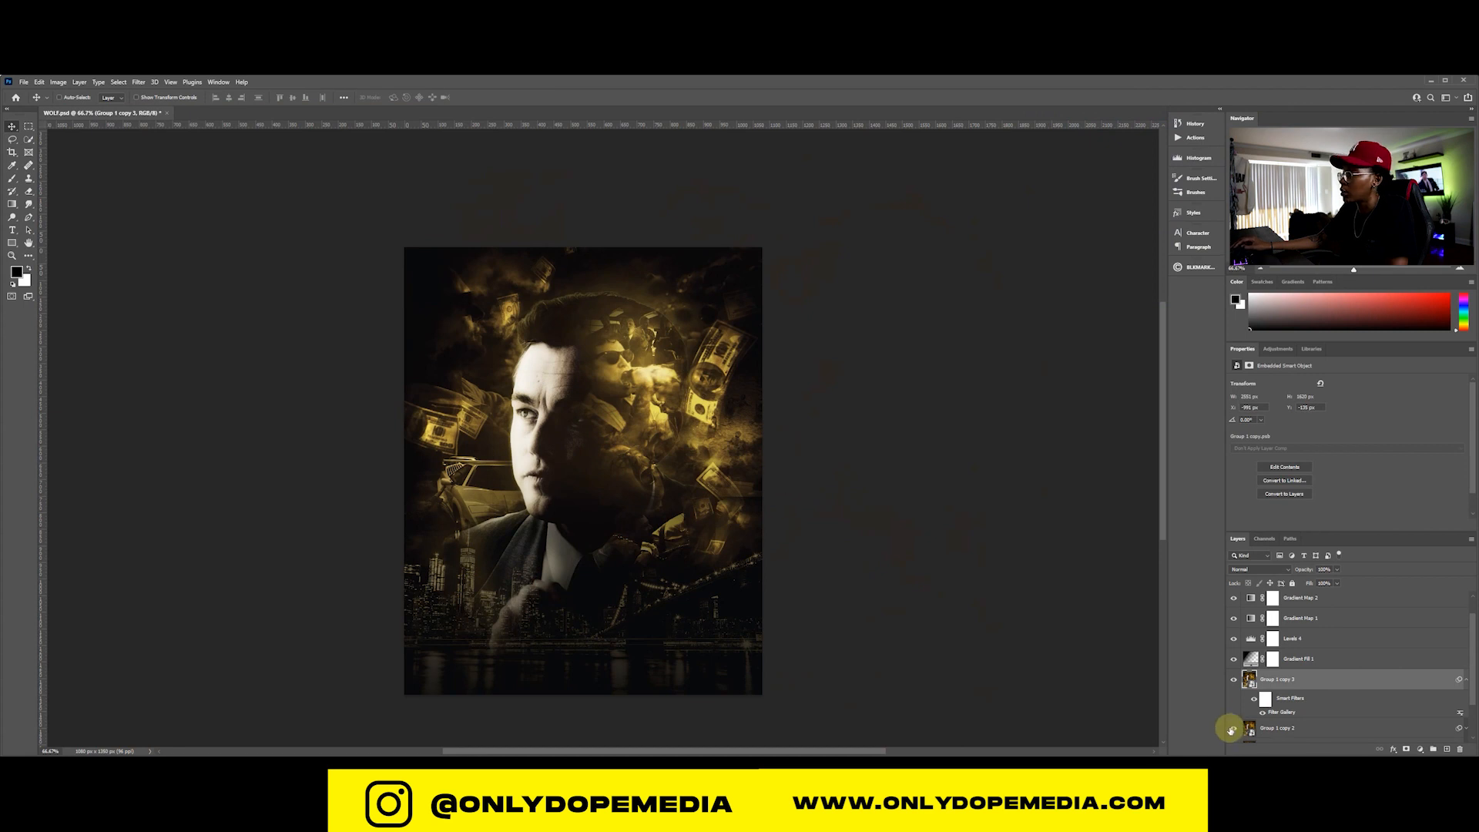
Collapse the glow layer's smart filter list and set that layer's blend mode to Lighten
{"action": "left_click", "coordinate": [1465, 680]}
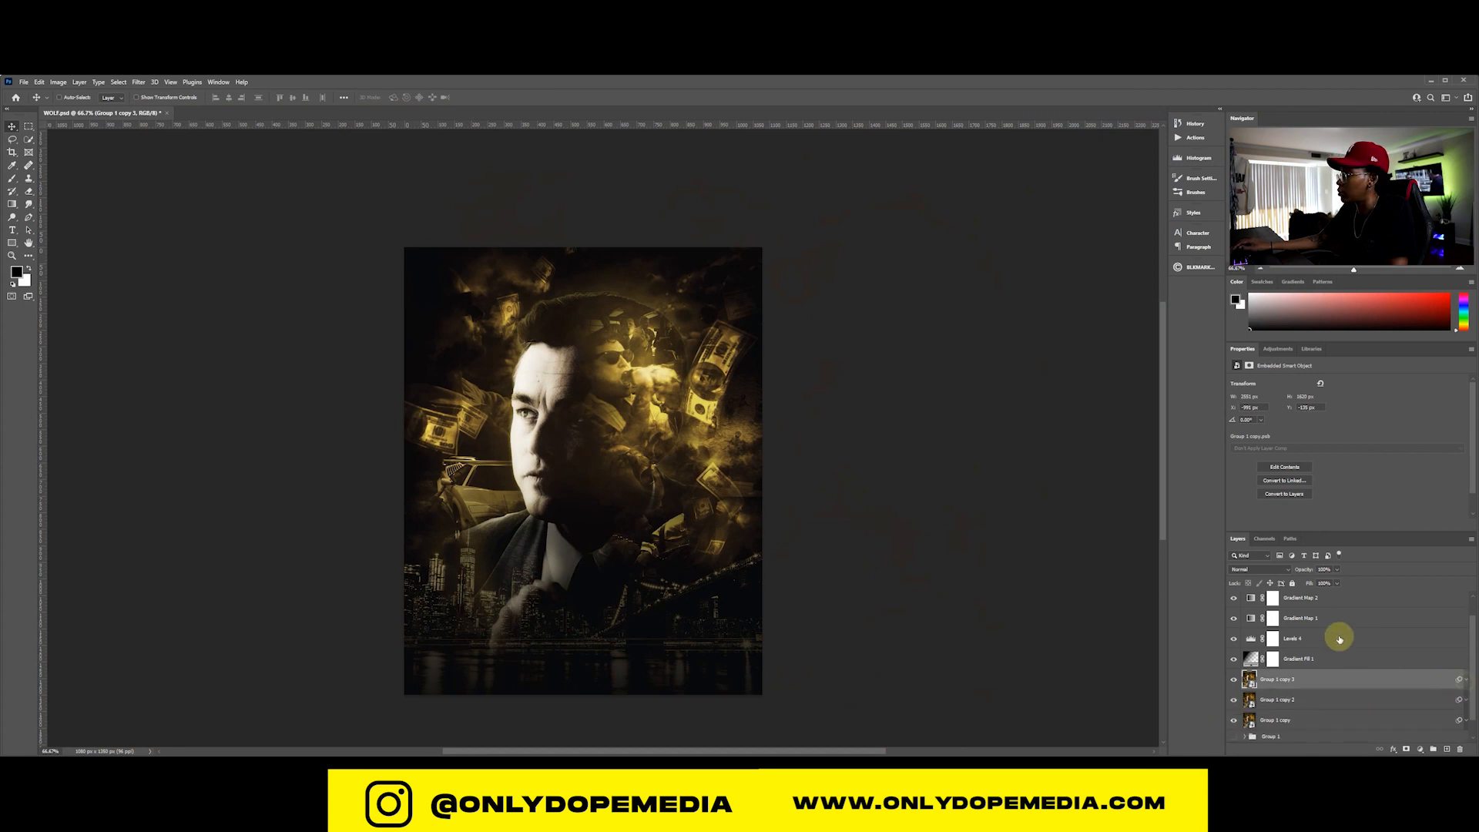
{"action": "left_click", "coordinate": [1270, 569]}
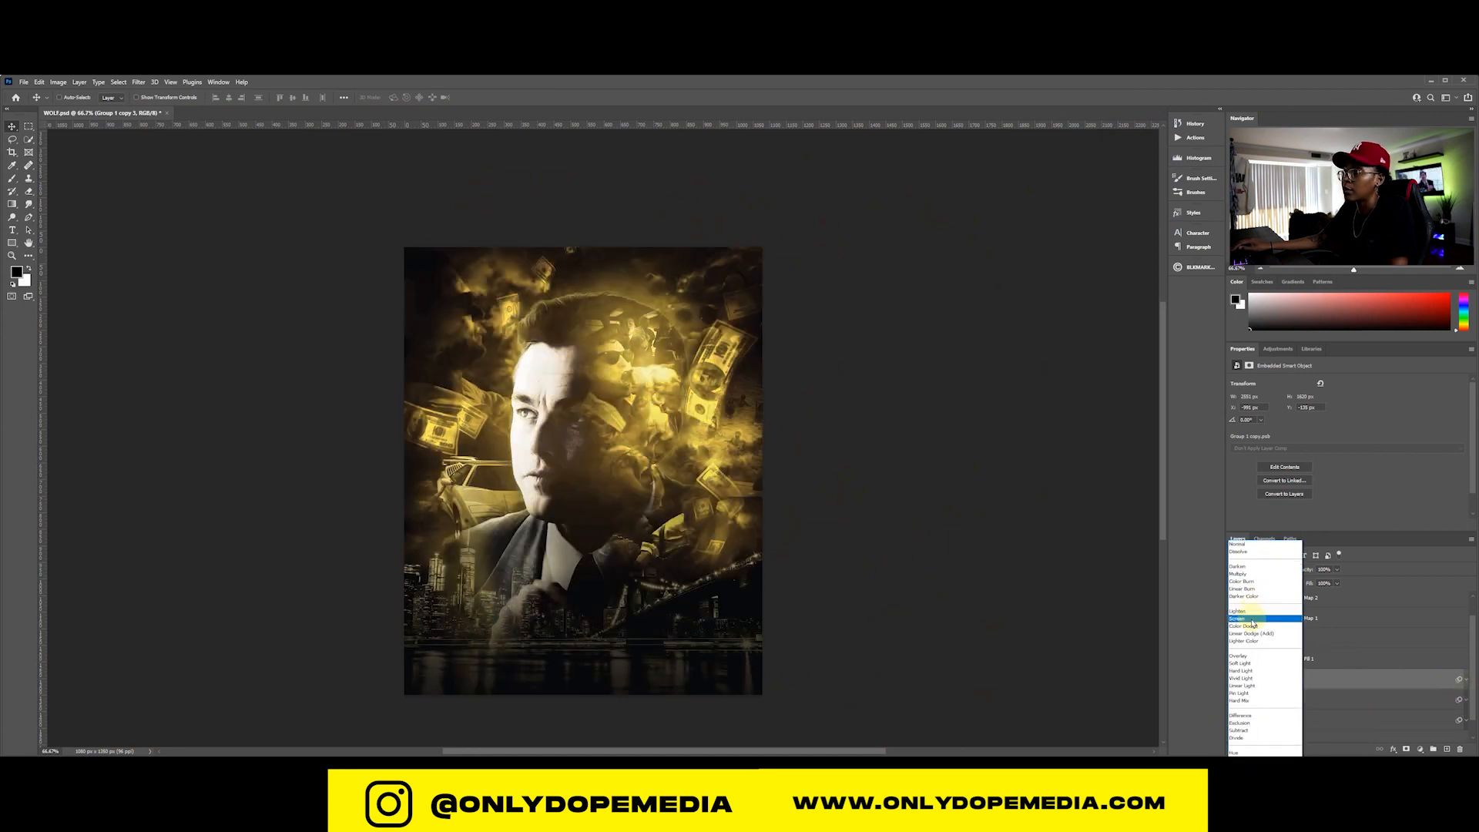
{"action": "left_click", "coordinate": [1253, 611]}
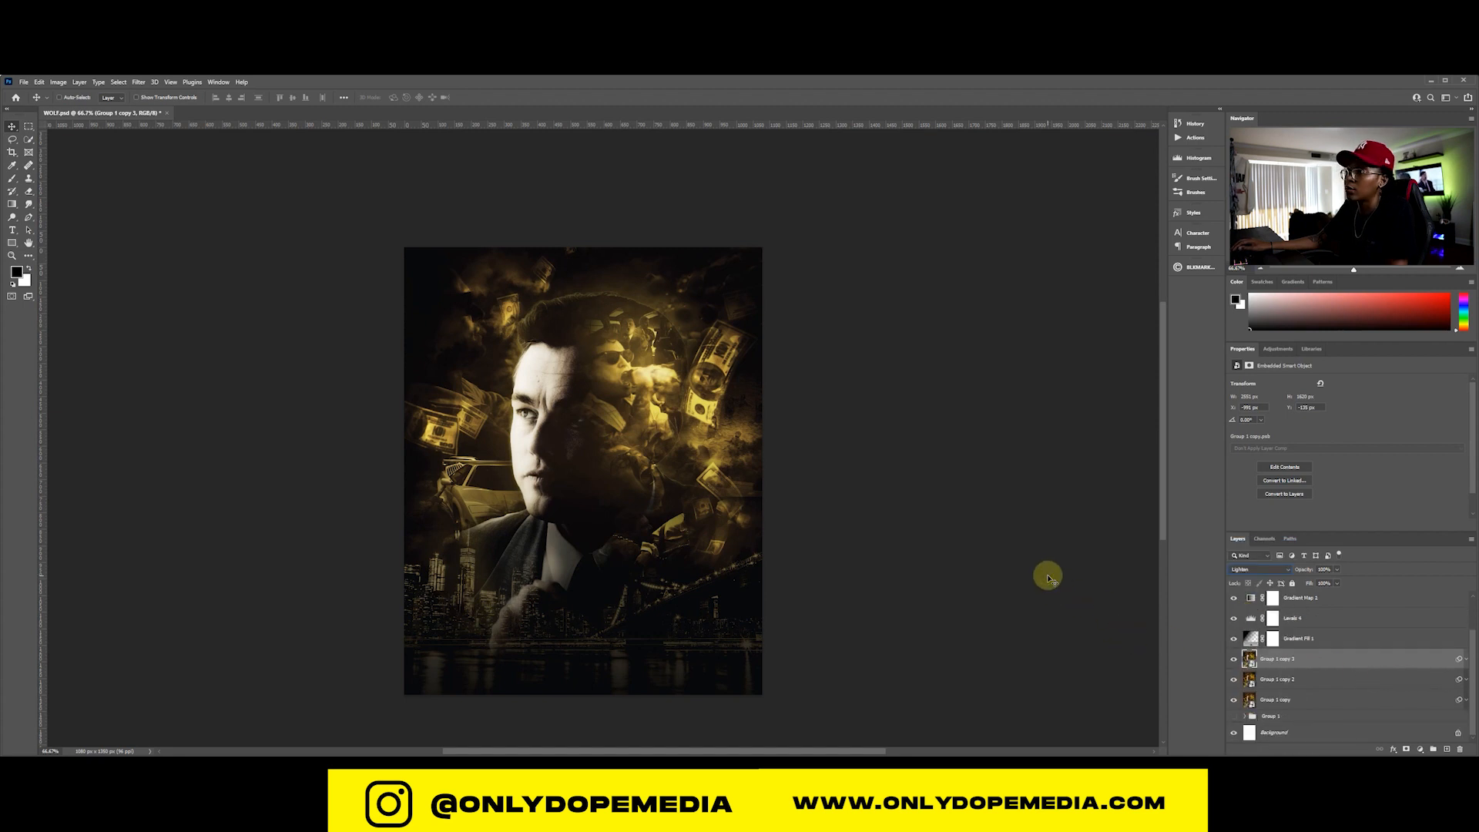
Group the three filtered smart object layers, from the glow layer down to Group 1 copy
{"action": "left_click", "coordinate": [1325, 701], "text": "shift"}
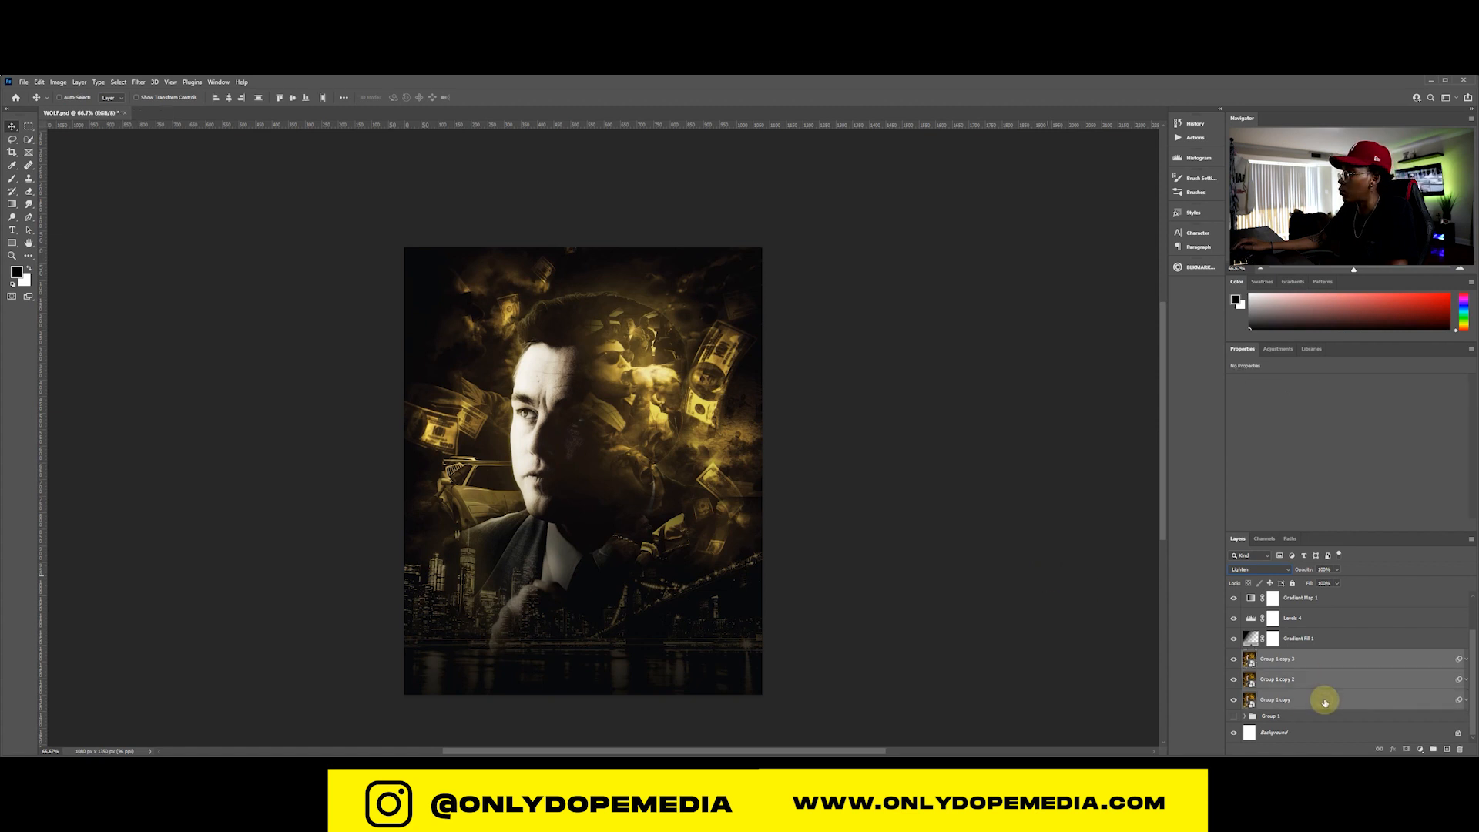
{"action": "left_click", "coordinate": [1433, 749]}
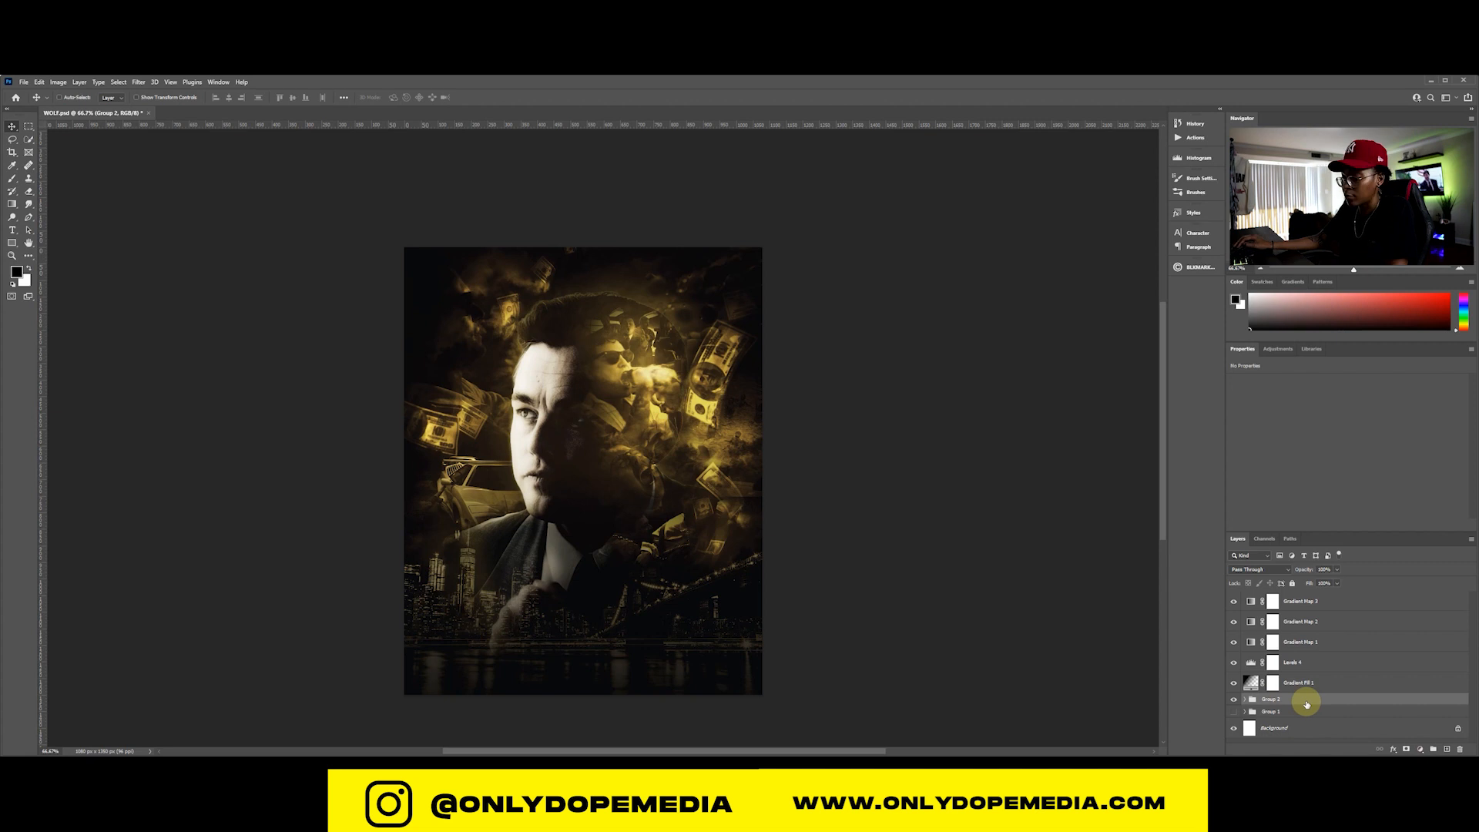
Duplicate Group 2, hide the original, convert the copy to a smart object, and save the document
{"action": "key", "text": "ctrl+j"}
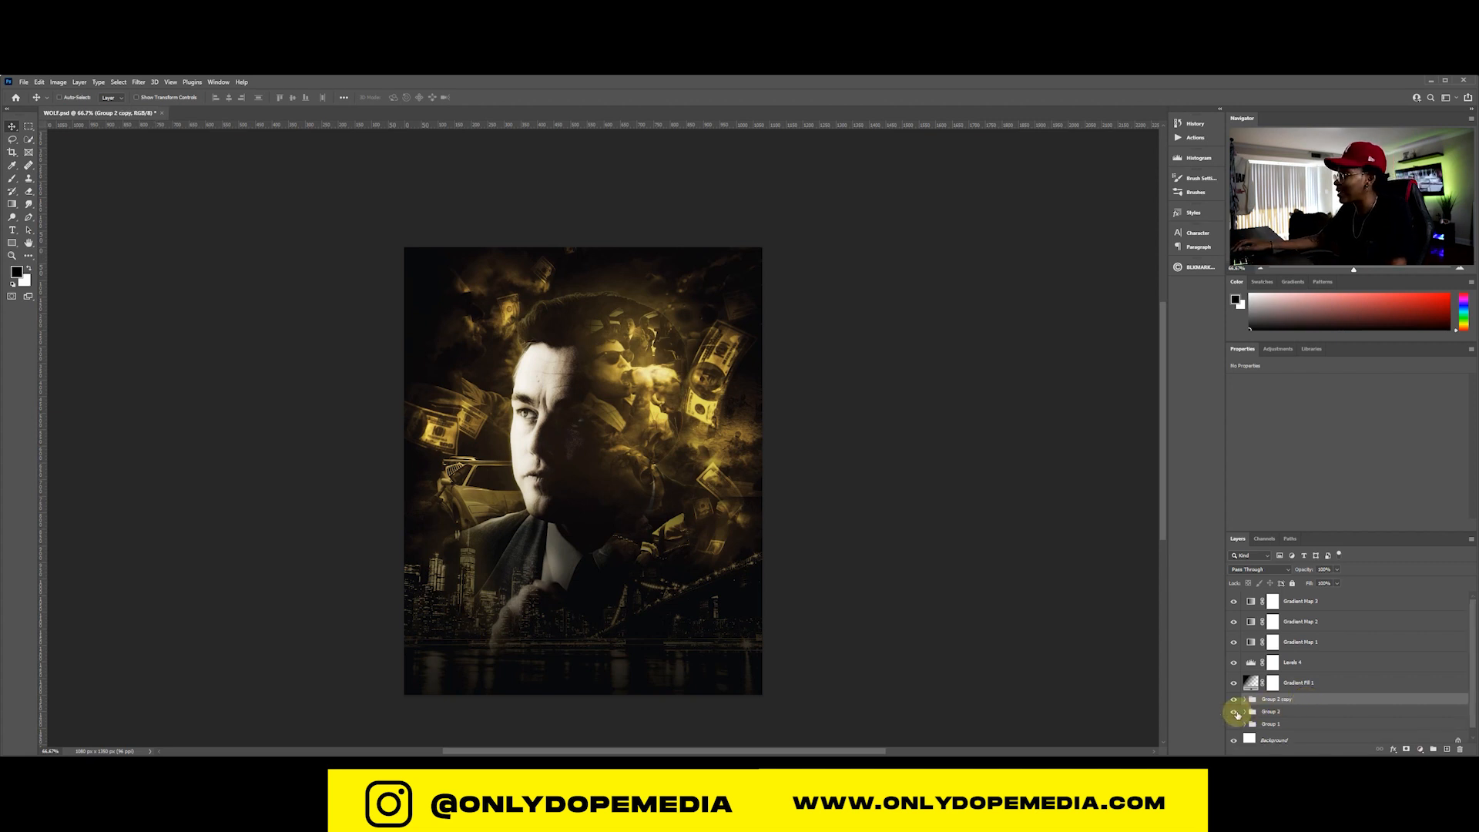
{"action": "left_click", "coordinate": [1235, 712]}
{"action": "right_click", "coordinate": [1343, 700]}
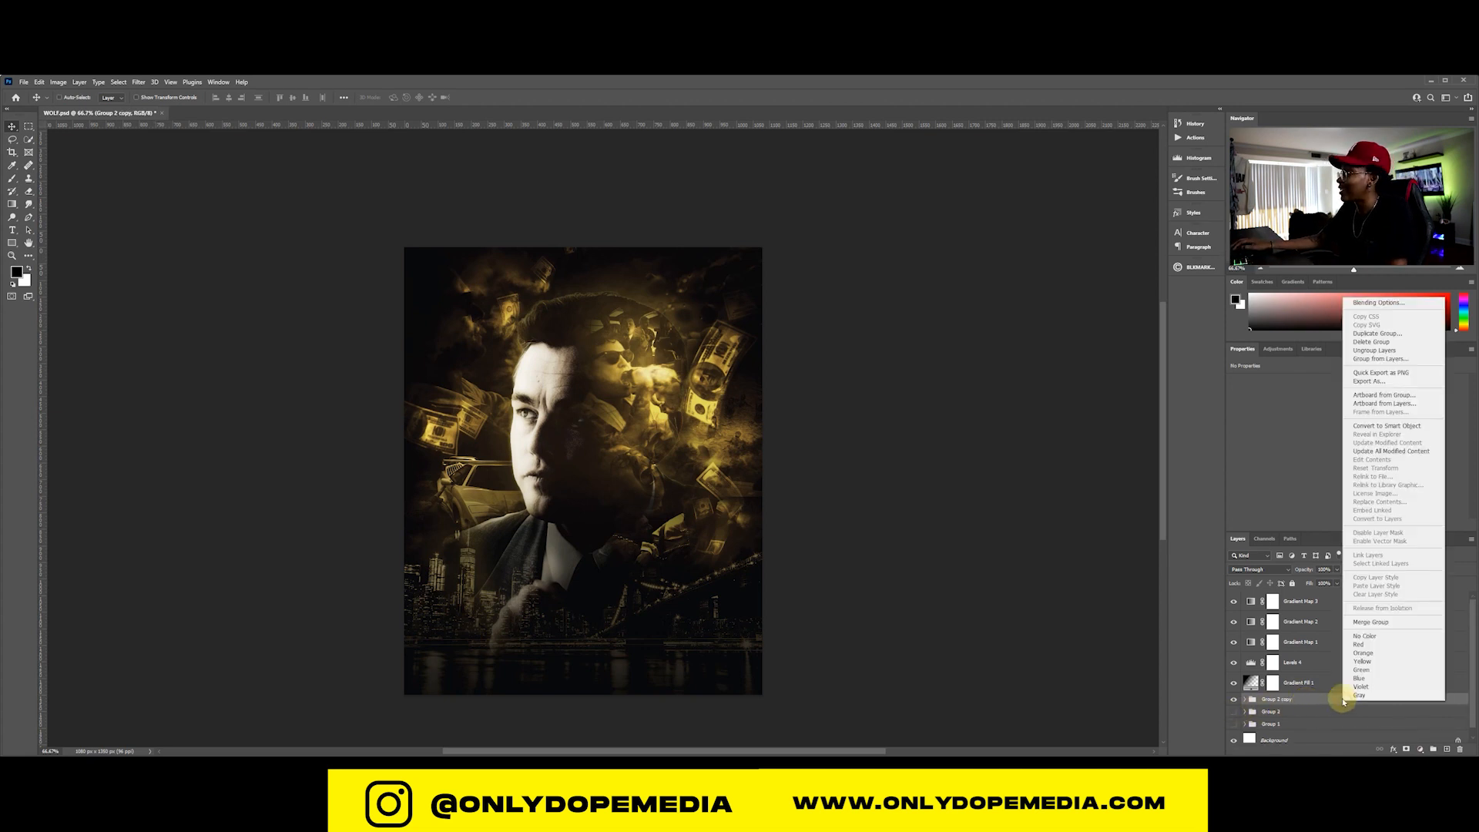
{"action": "left_click", "coordinate": [1380, 428]}
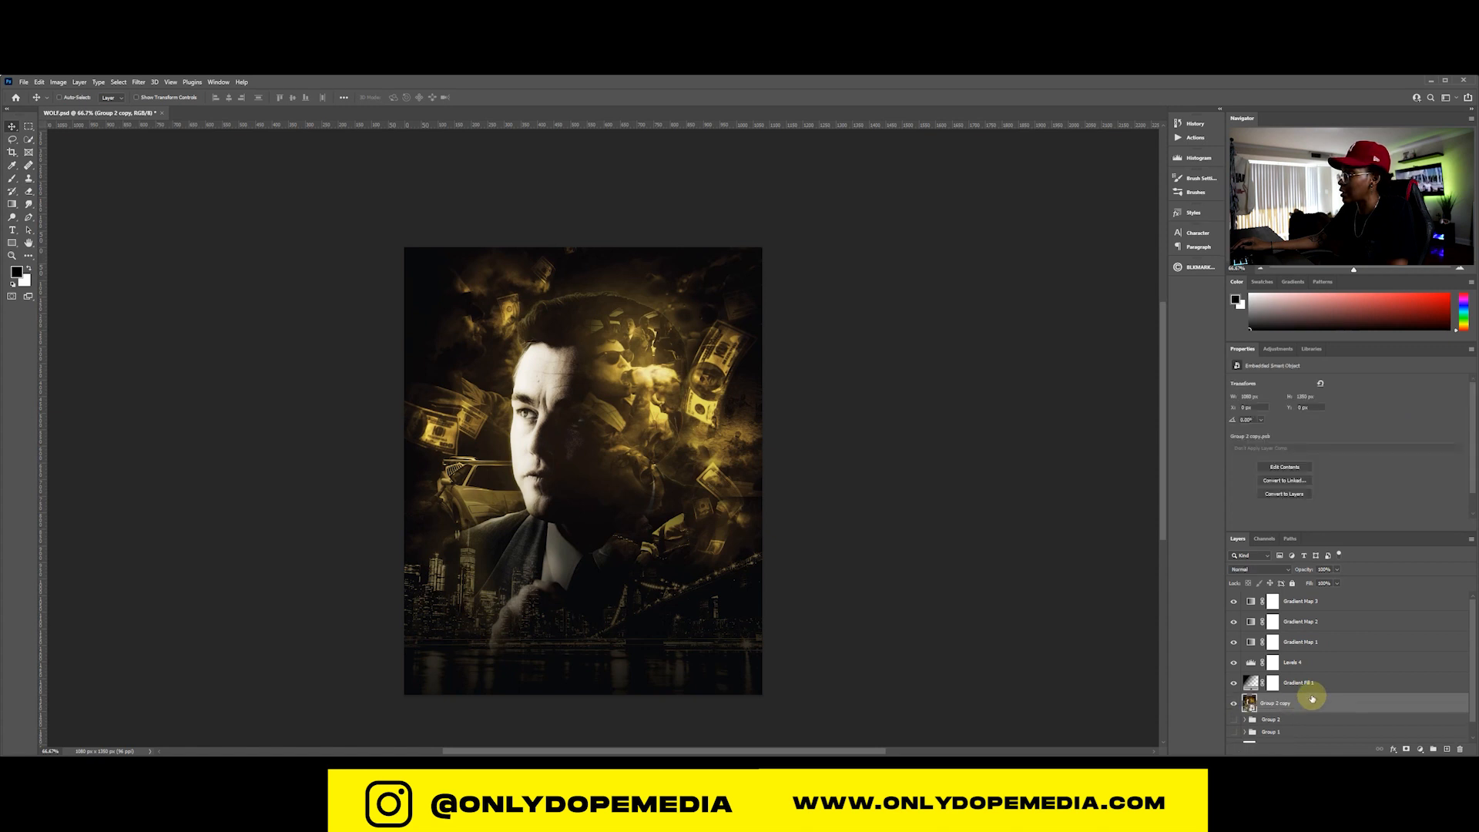
{"action": "key", "text": "ctrl+s"}
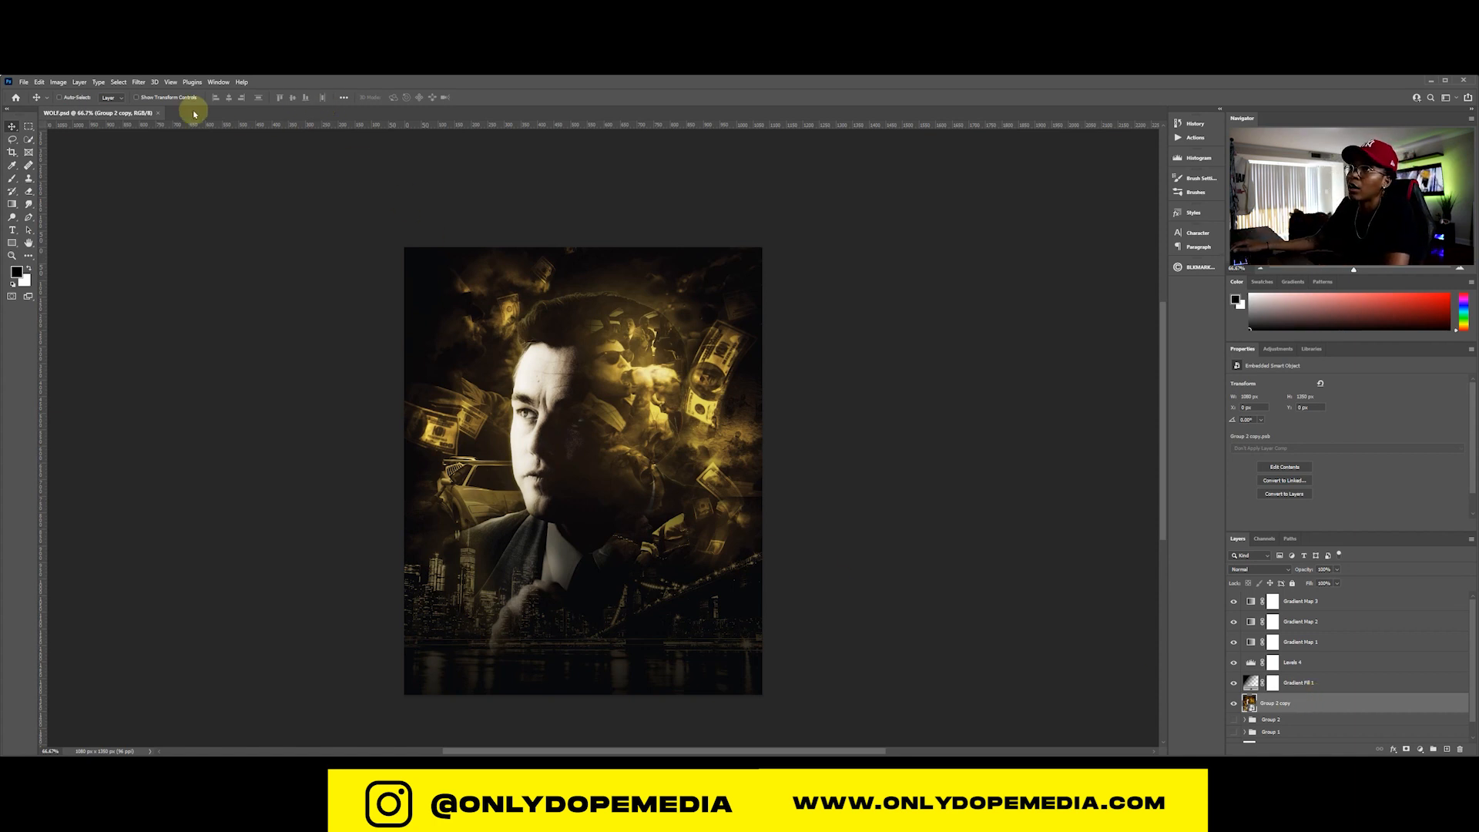
Start a Camera Raw Filter on the smart object and set Sharpening to about 22 and Noise Reduction to about 48
{"action": "left_click", "coordinate": [139, 82]}
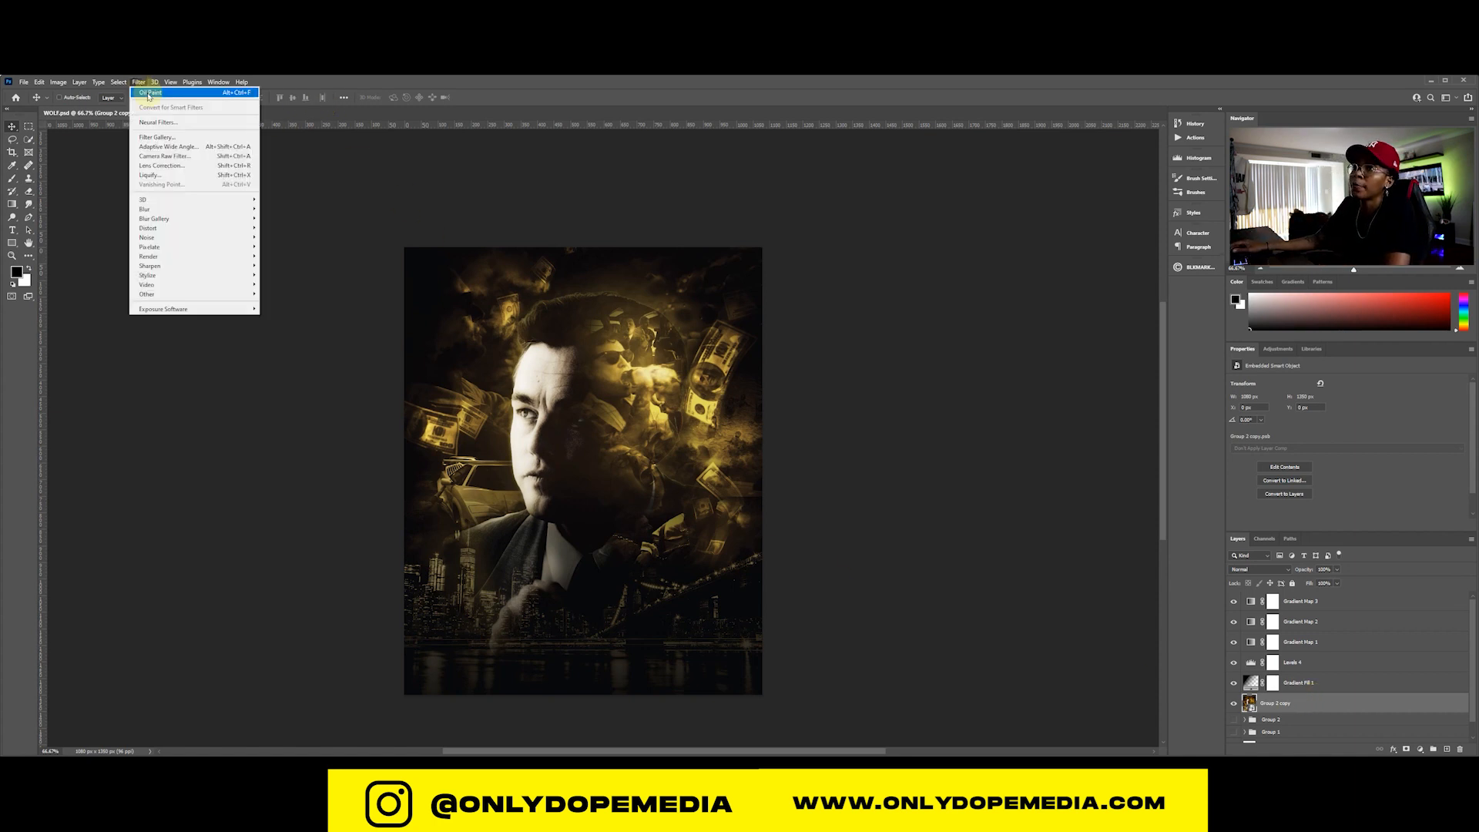
{"action": "left_click", "coordinate": [160, 156]}
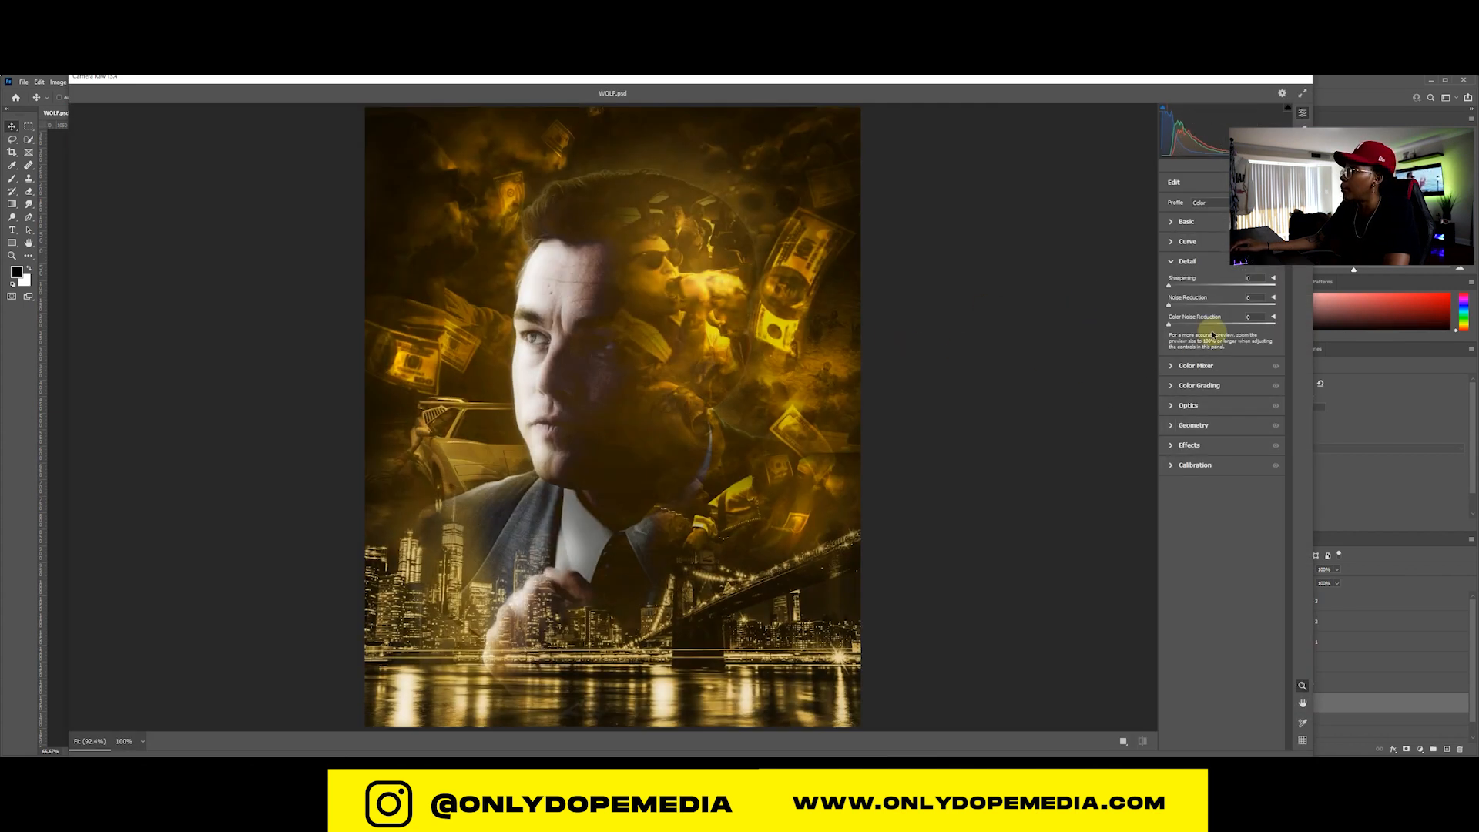
{"action": "mouse_move", "coordinate": [1190, 308]}
{"action": "left_mouse_down"}
{"action": "mouse_move", "coordinate": [1221, 305]}
{"action": "mouse_move", "coordinate": [1182, 290]}
{"action": "left_mouse_up"}
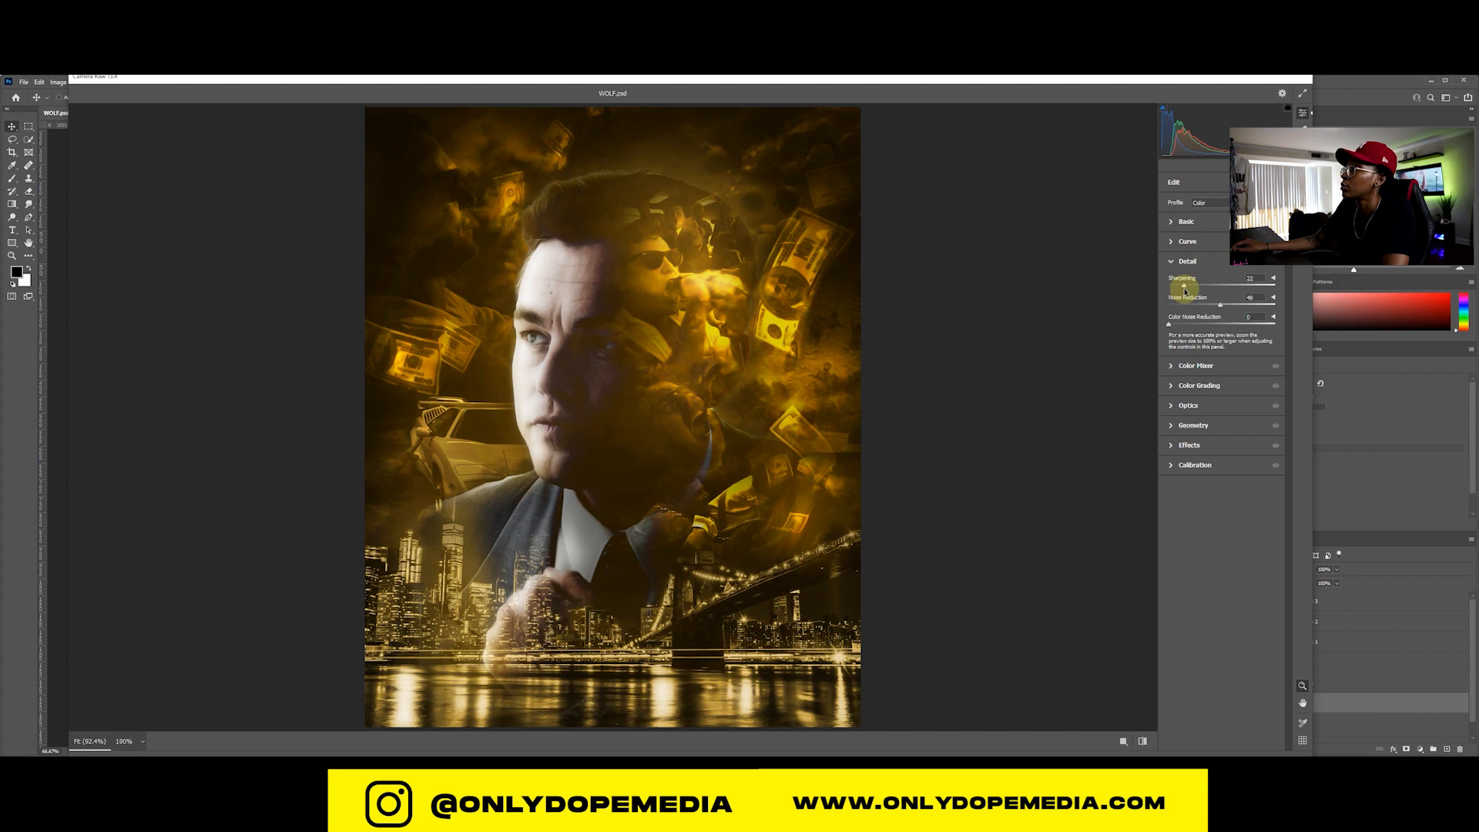
{"action": "left_click", "coordinate": [1175, 260]}
Adjust the Camera Raw Basic settings: Texture +20, Clarity +68, Dehaze about +41, Blacks about -19 and Contrast +40
{"action": "left_click", "coordinate": [1173, 221]}
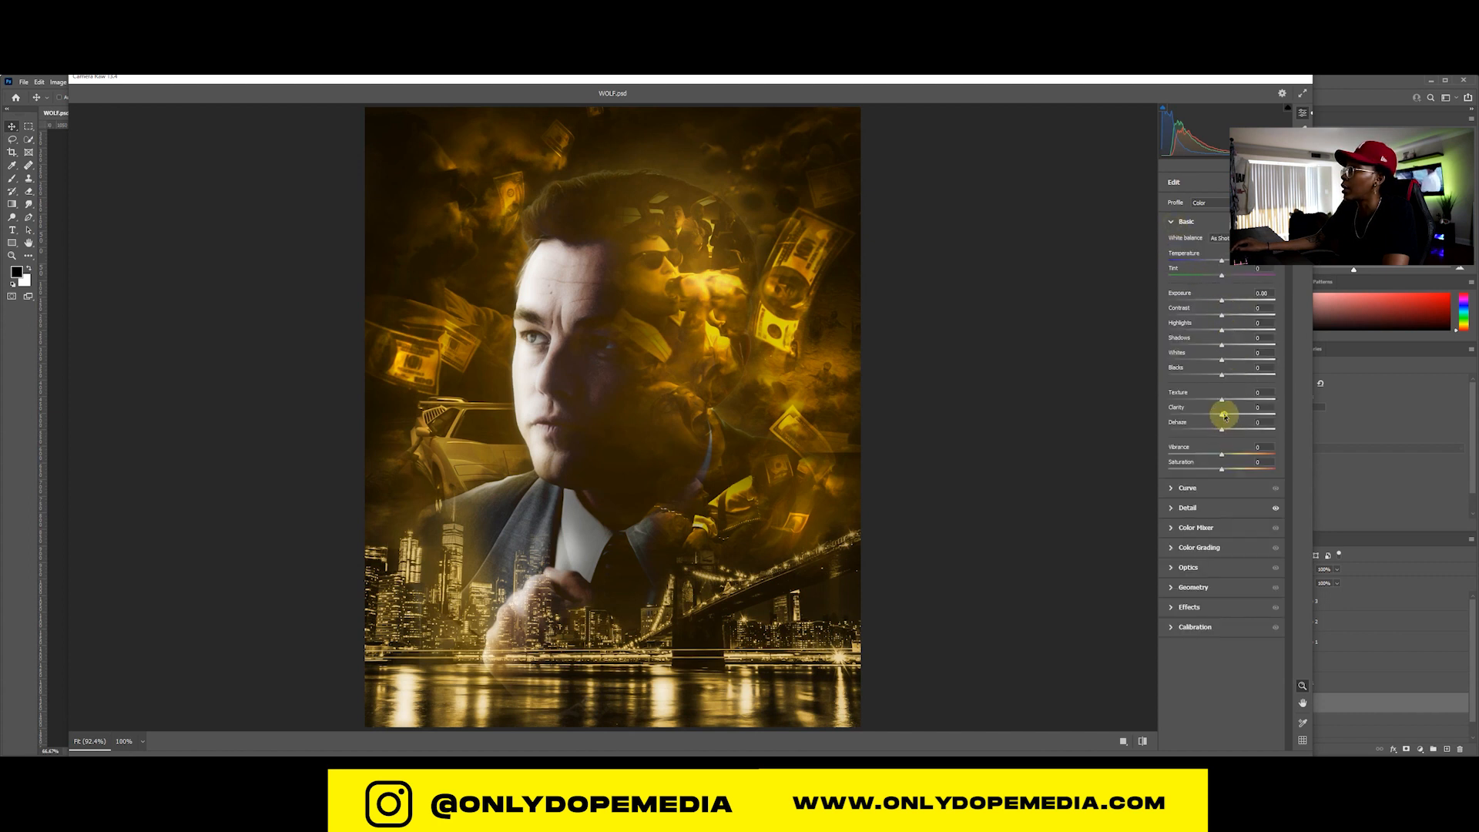
{"action": "left_click_drag", "start_coordinate": [1224, 416], "coordinate": [1246, 418]}
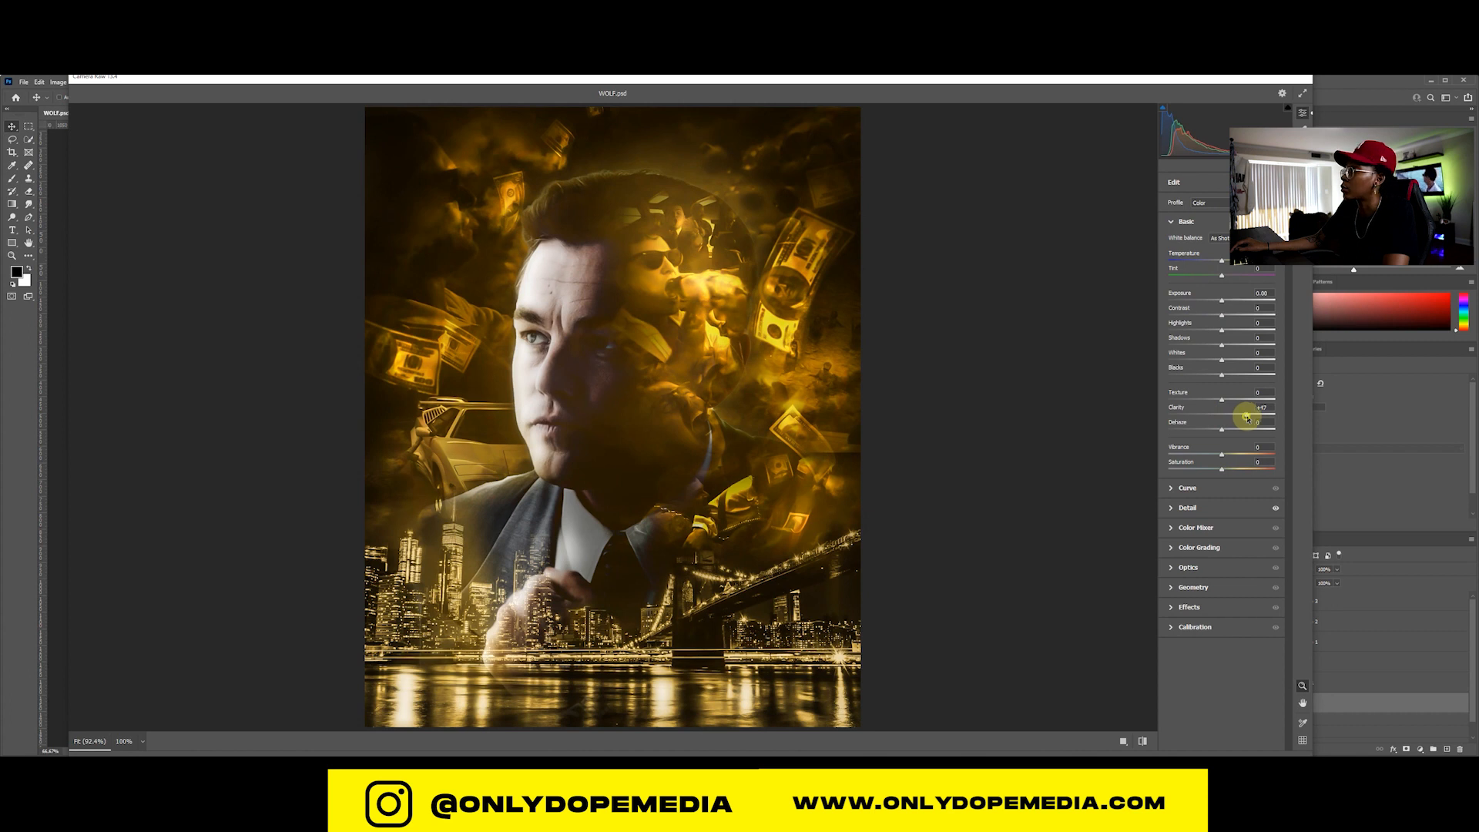
{"action": "mouse_move", "coordinate": [1250, 416]}
{"action": "left_mouse_down"}
{"action": "mouse_move", "coordinate": [1240, 400]}
{"action": "mouse_move", "coordinate": [1253, 403]}
{"action": "mouse_move", "coordinate": [1205, 402]}
{"action": "mouse_move", "coordinate": [1369, 412]}
{"action": "mouse_move", "coordinate": [1232, 409]}
{"action": "mouse_move", "coordinate": [1307, 409]}
{"action": "mouse_move", "coordinate": [1209, 429]}
{"action": "mouse_move", "coordinate": [1265, 429]}
{"action": "mouse_move", "coordinate": [1244, 430]}
{"action": "left_mouse_up"}
{"action": "mouse_move", "coordinate": [1222, 375]}
{"action": "left_mouse_down"}
{"action": "mouse_move", "coordinate": [1183, 384]}
{"action": "mouse_move", "coordinate": [1206, 384]}
{"action": "left_mouse_up"}
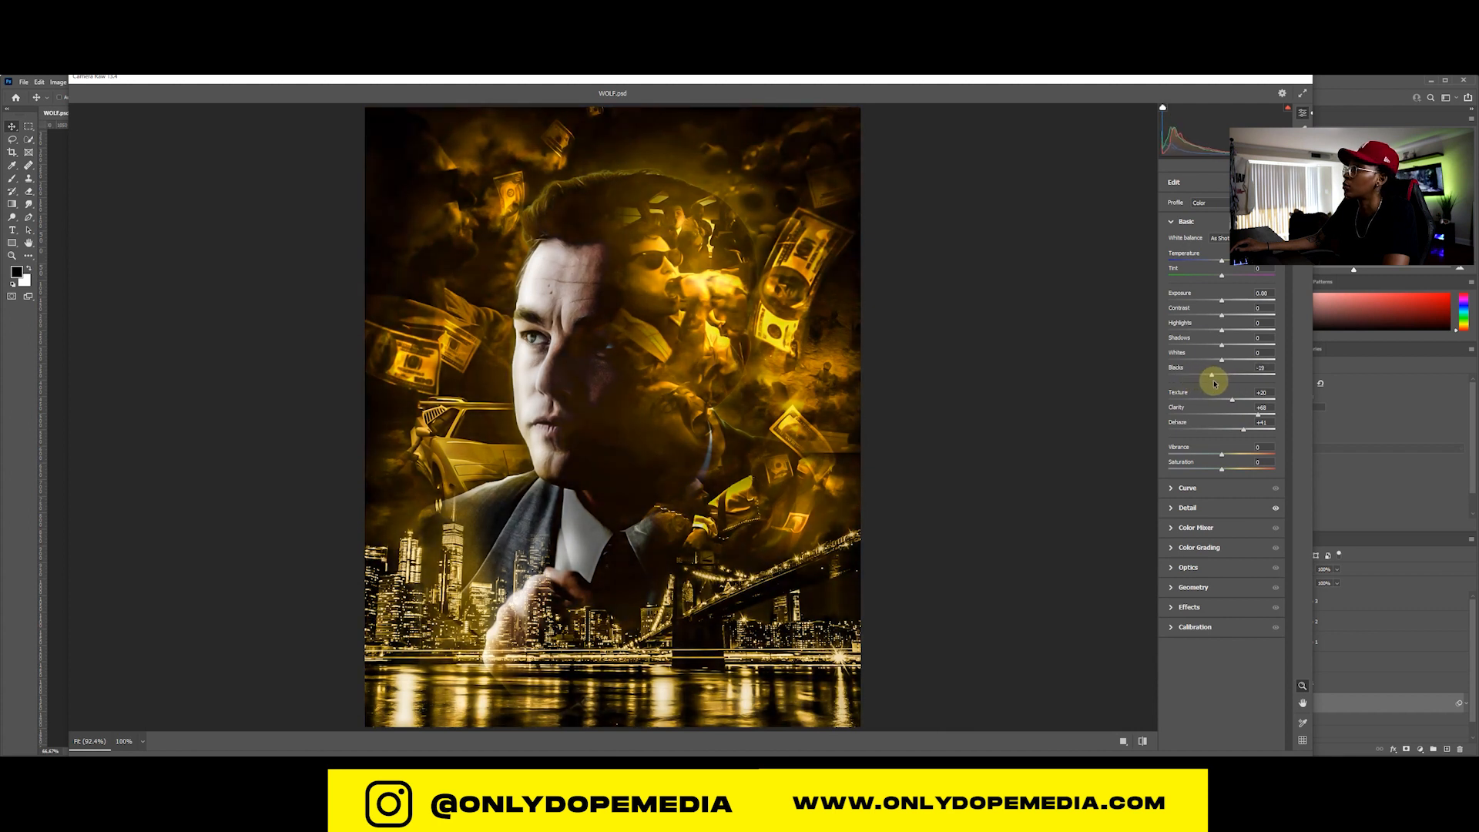
{"action": "mouse_move", "coordinate": [1227, 317]}
{"action": "left_mouse_down"}
{"action": "mouse_move", "coordinate": [1255, 323]}
{"action": "mouse_move", "coordinate": [1238, 330]}
{"action": "left_mouse_up"}
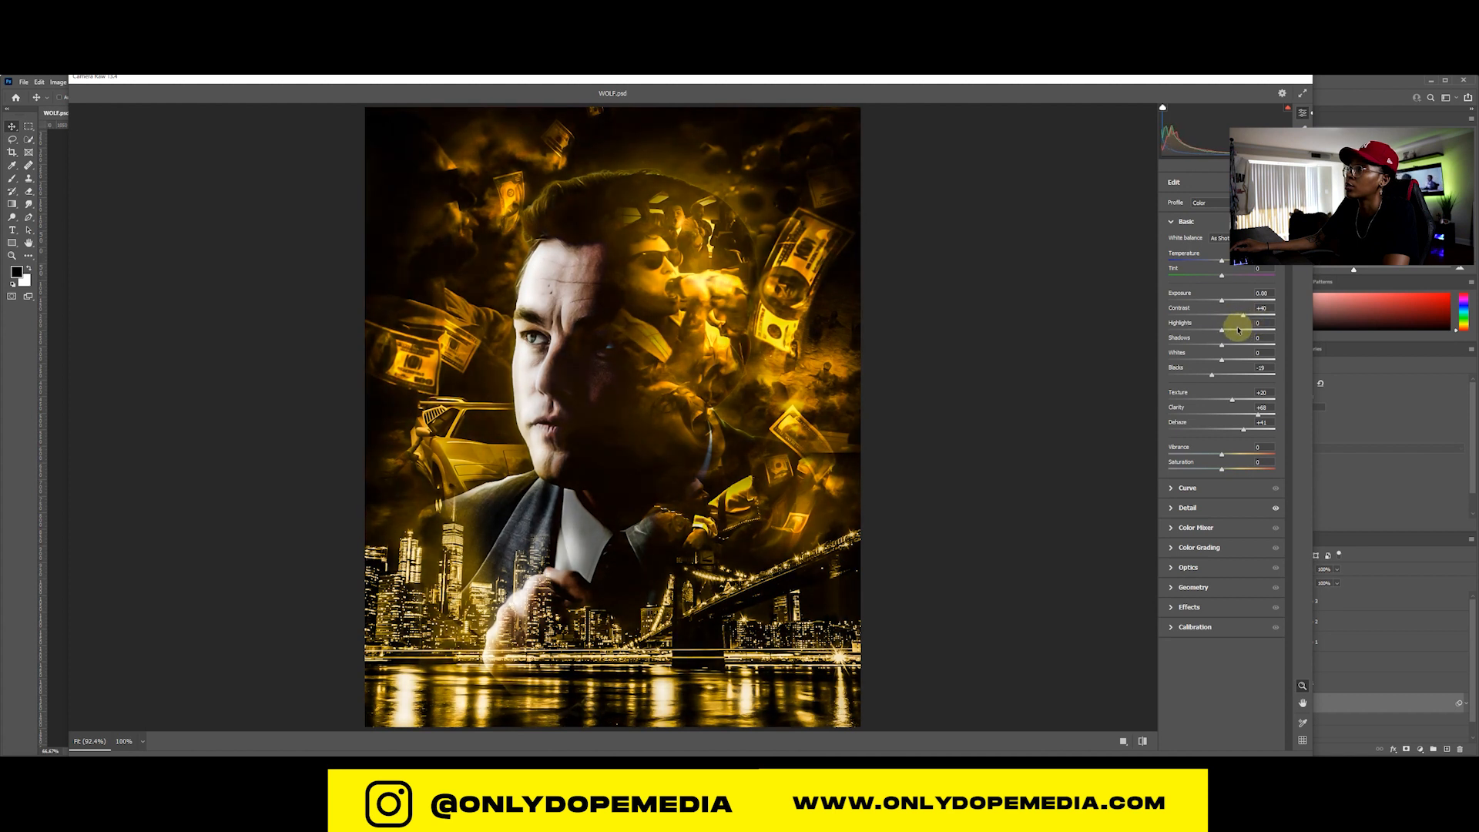
Add Camera Raw Grain of about 25 and Vignetting of about -64, and apply the filter
{"action": "left_click", "coordinate": [1172, 488]}
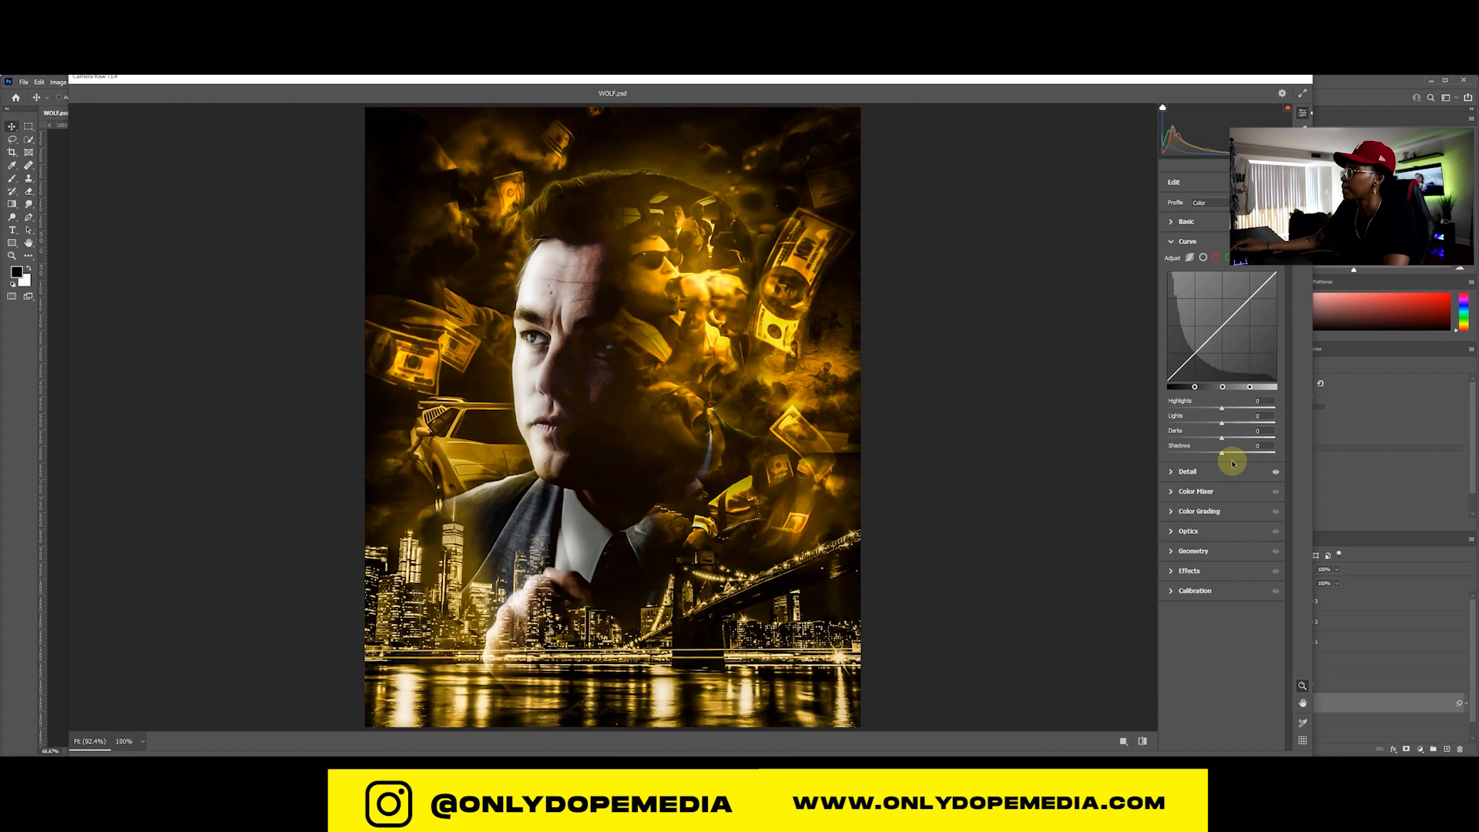
{"action": "left_click", "coordinate": [1179, 472]}
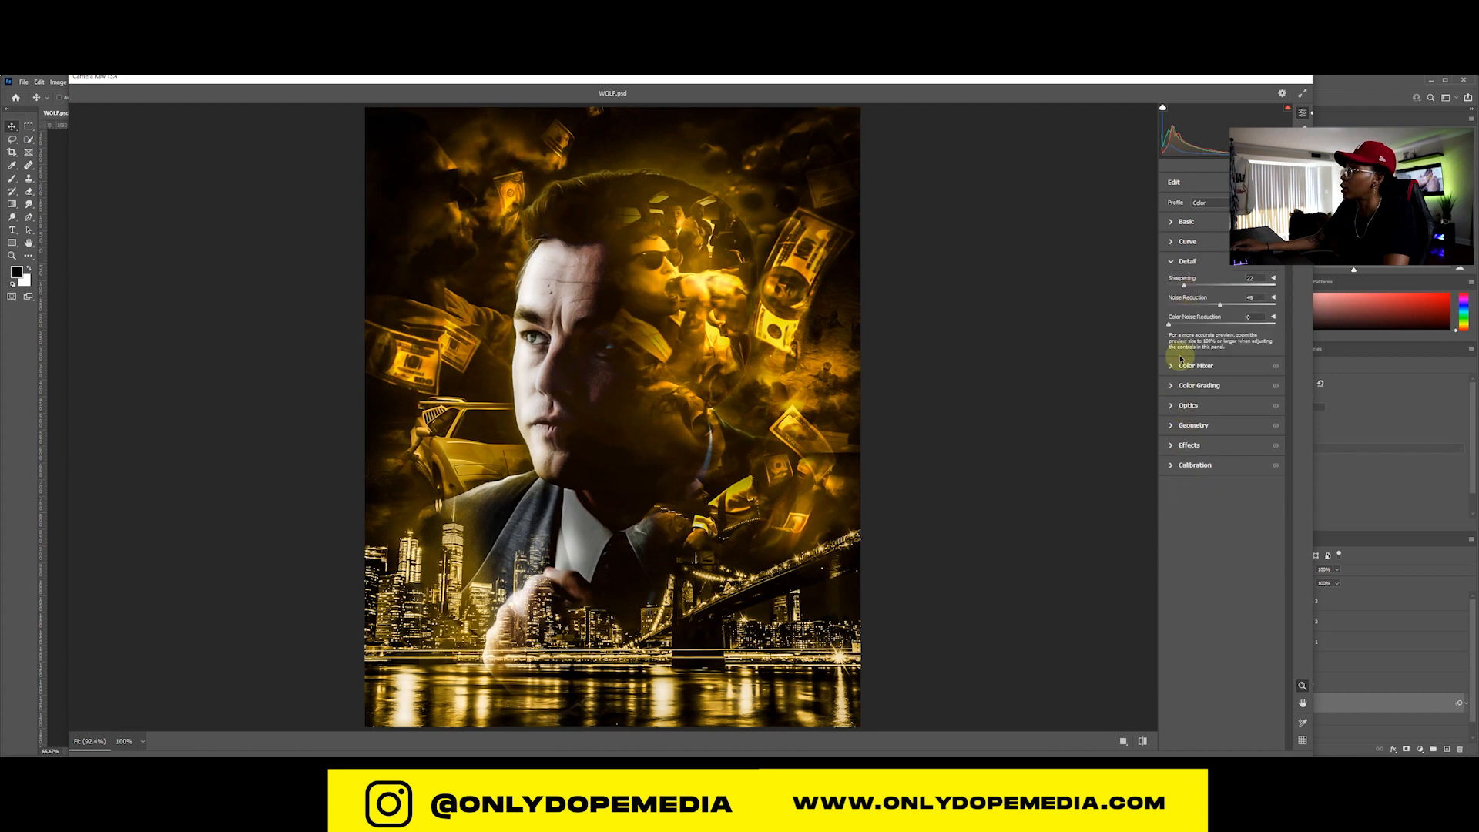
{"action": "left_click", "coordinate": [1172, 445]}
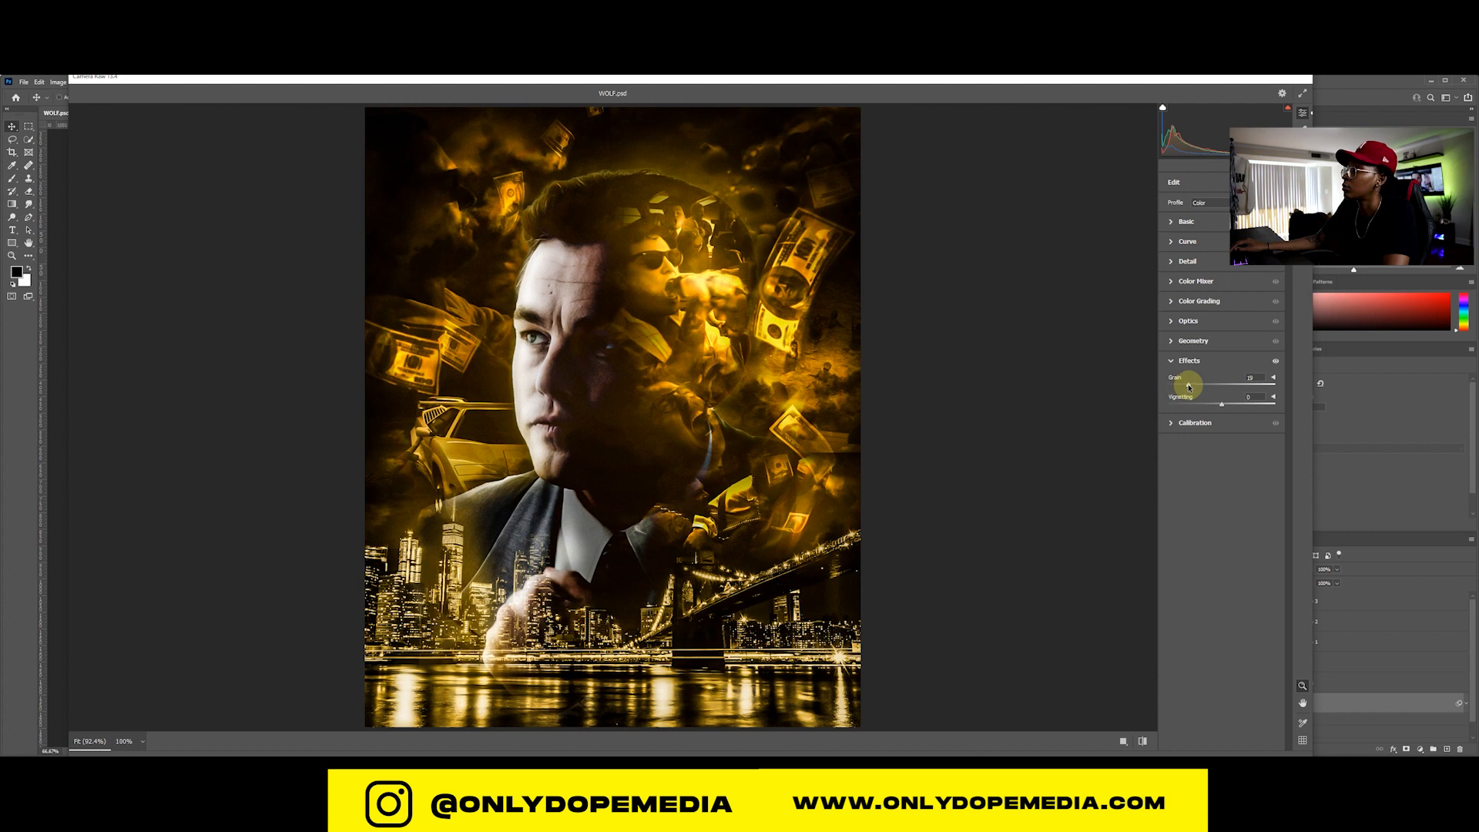
{"action": "mouse_move", "coordinate": [1212, 387]}
{"action": "left_mouse_down"}
{"action": "mouse_move", "coordinate": [1268, 388]}
{"action": "mouse_move", "coordinate": [1232, 389]}
{"action": "left_mouse_up"}
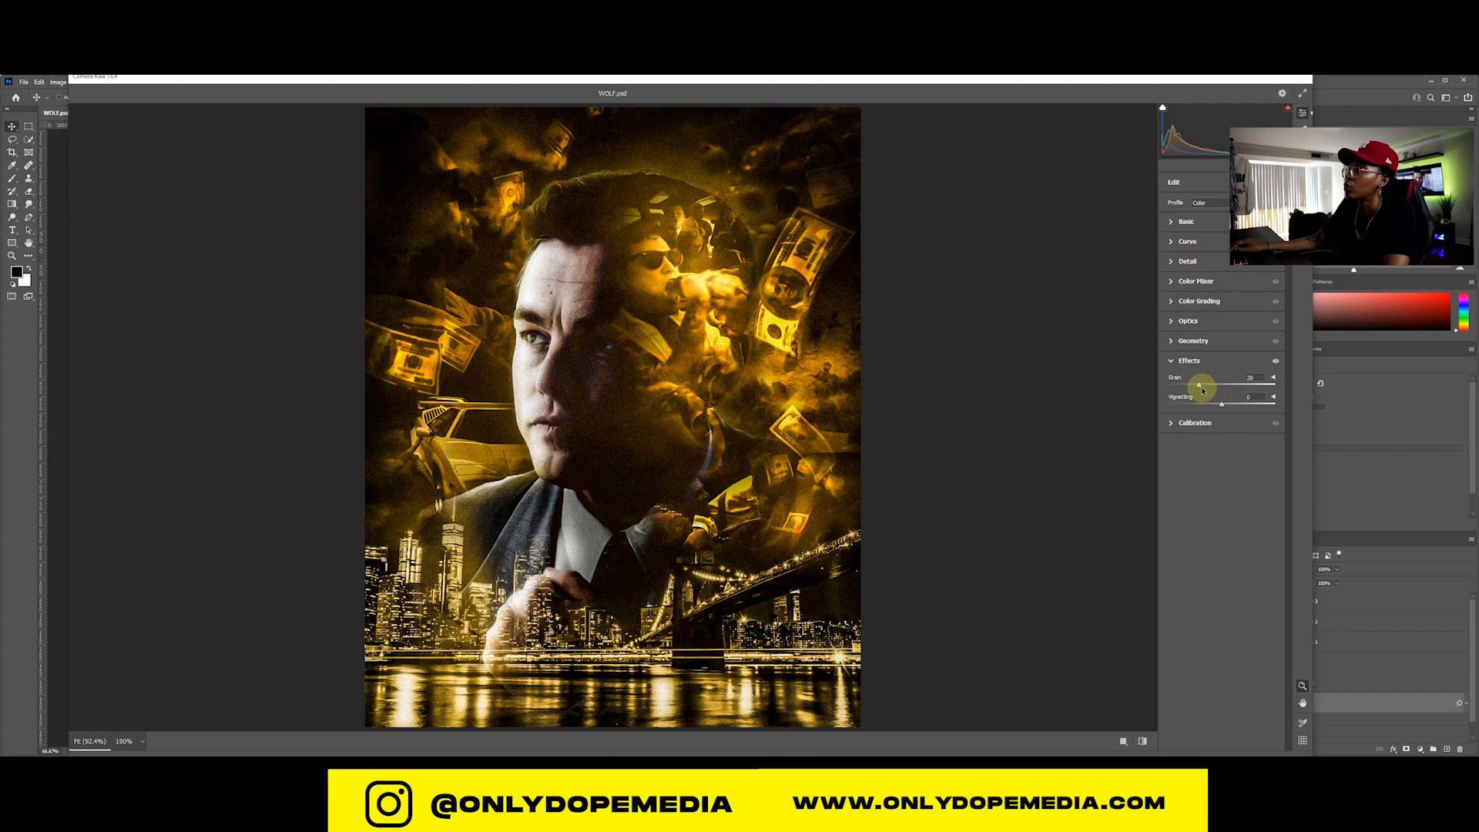
{"action": "left_click_drag", "start_coordinate": [1223, 408], "coordinate": [1189, 407]}
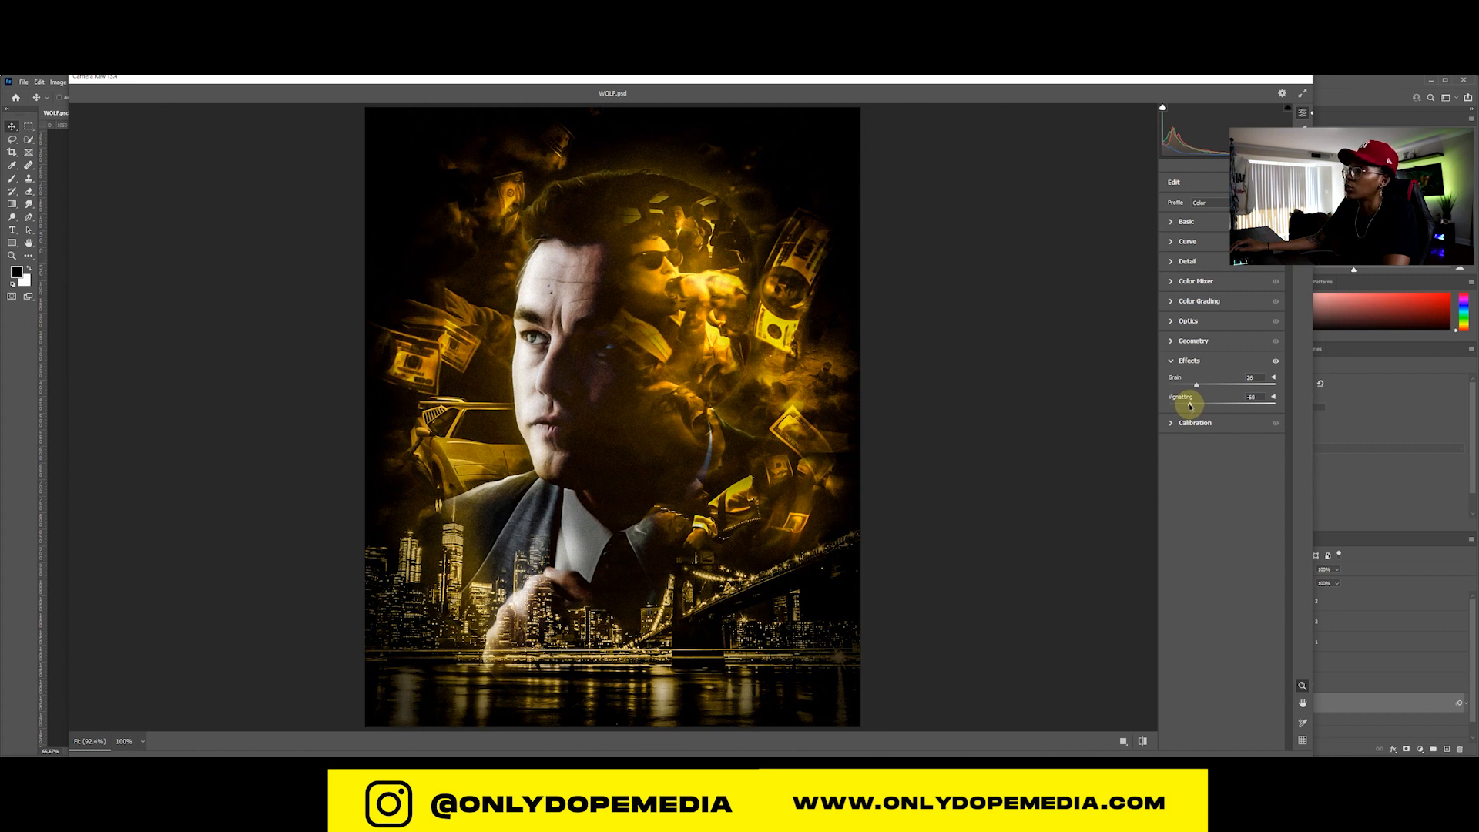
{"action": "left_click_drag", "start_coordinate": [1190, 406], "coordinate": [1189, 406]}
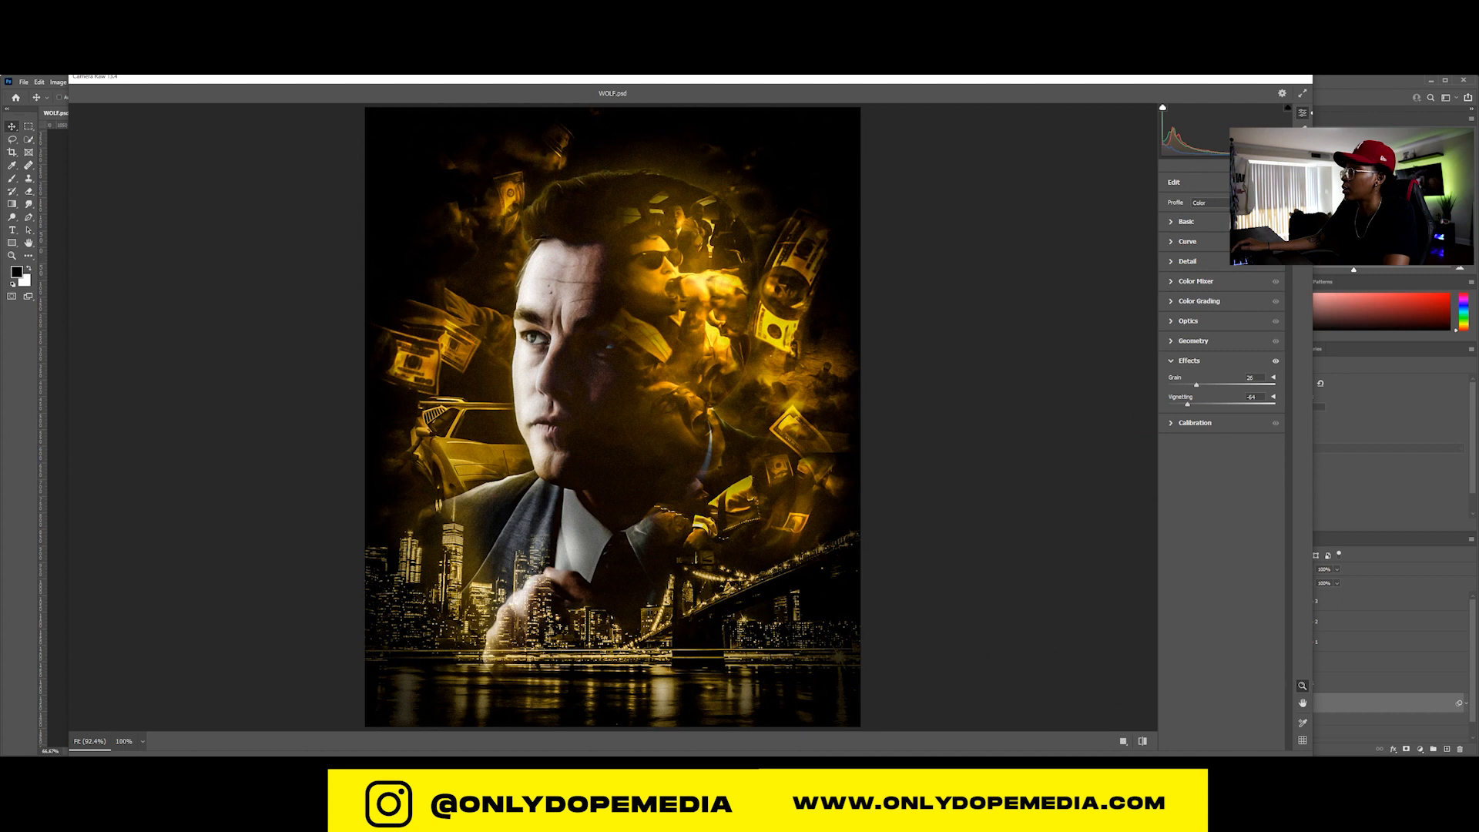
{"action": "left_click", "coordinate": [1271, 769]}
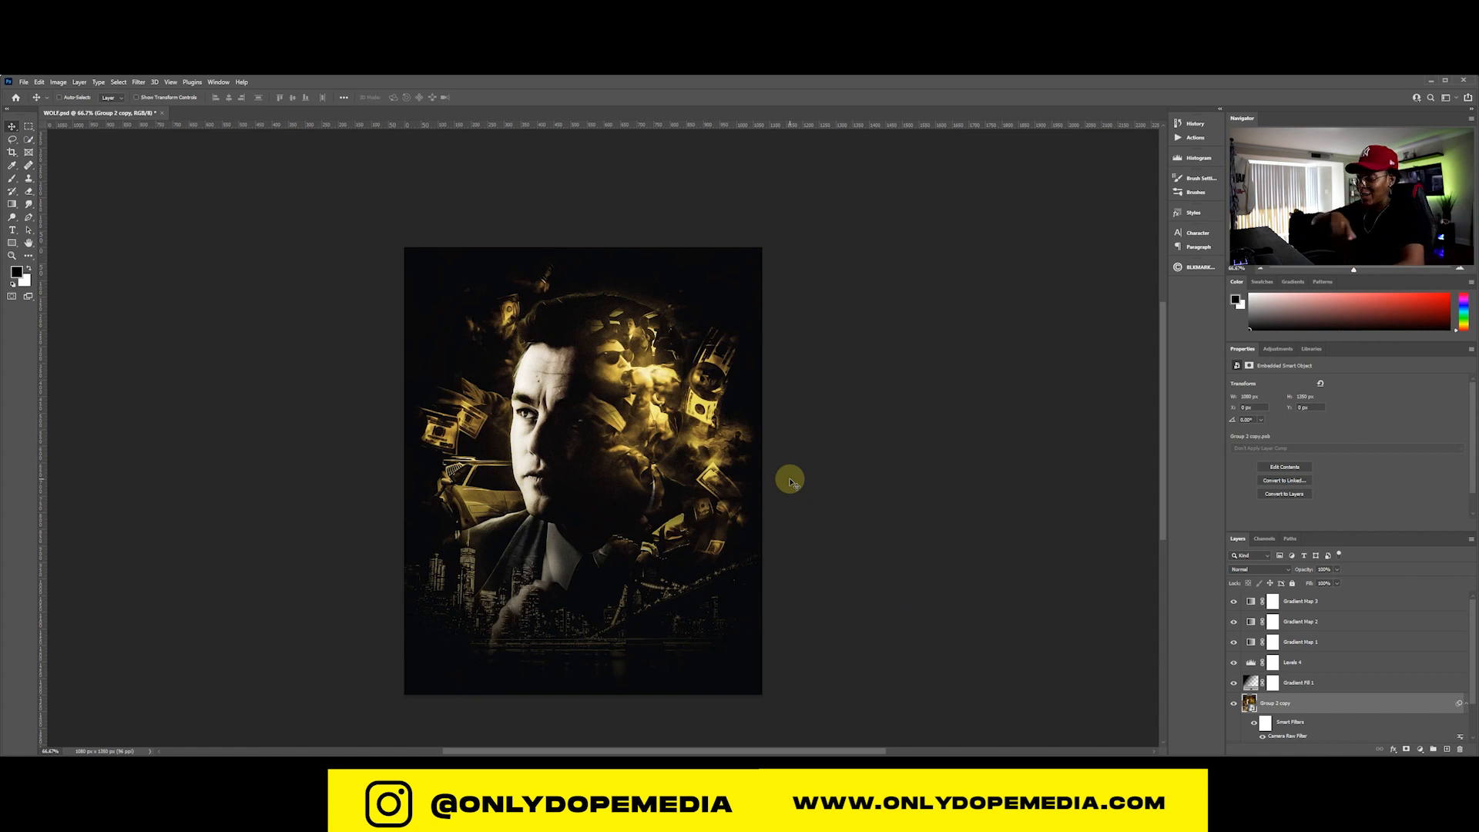
Collapse Group 2 copy's smart filters, show Group 2 beneath it, lower the copy's opacity to soften the effect, and save
{"action": "key", "text": "ctrl+s"}
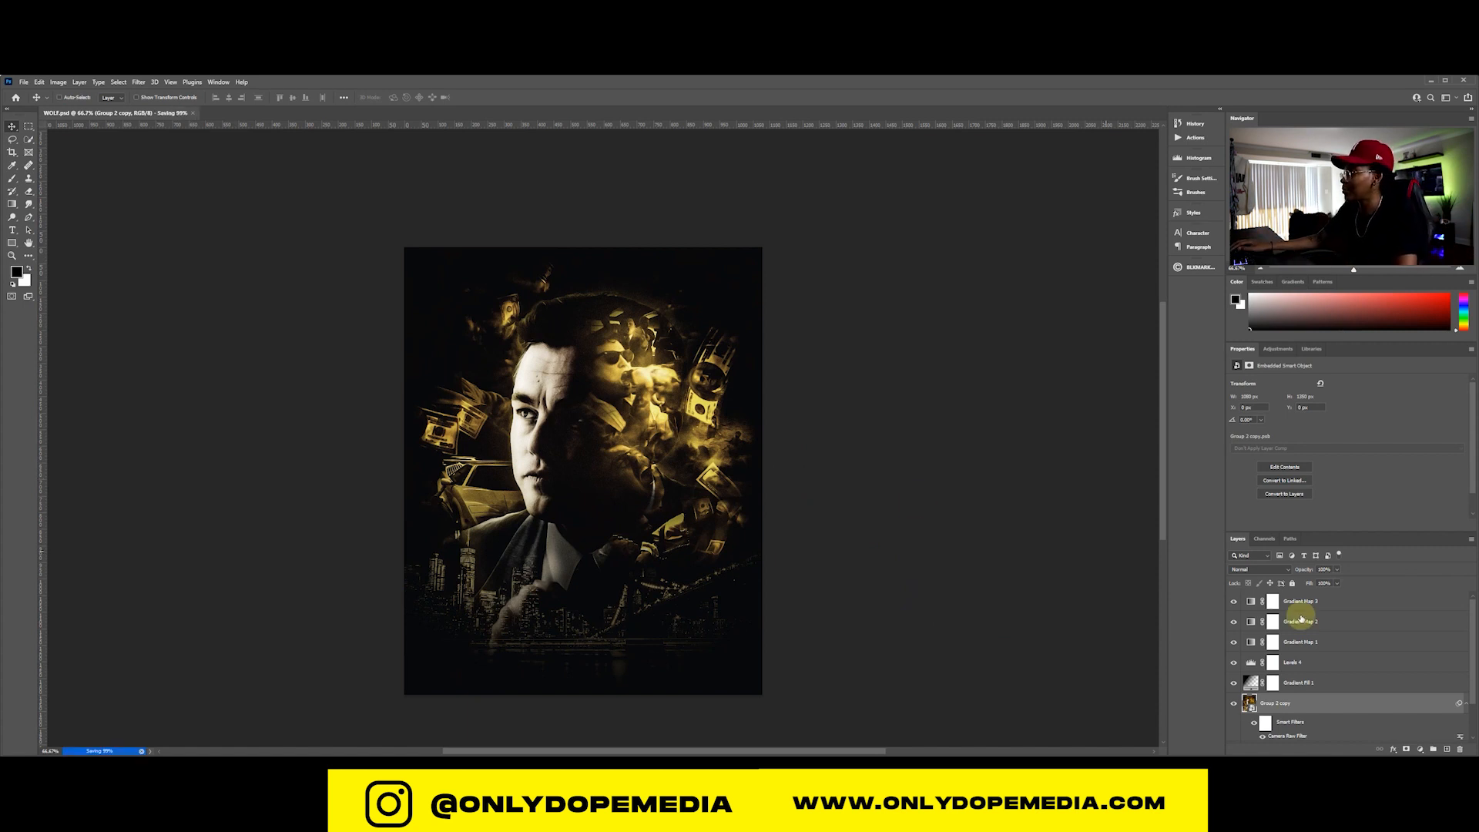
{"action": "left_click", "coordinate": [1467, 703]}
{"action": "scroll", "coordinate": [1309, 709], "scroll_direction": "down", "scroll_amount": 1}
{"action": "left_click", "coordinate": [1234, 704]}
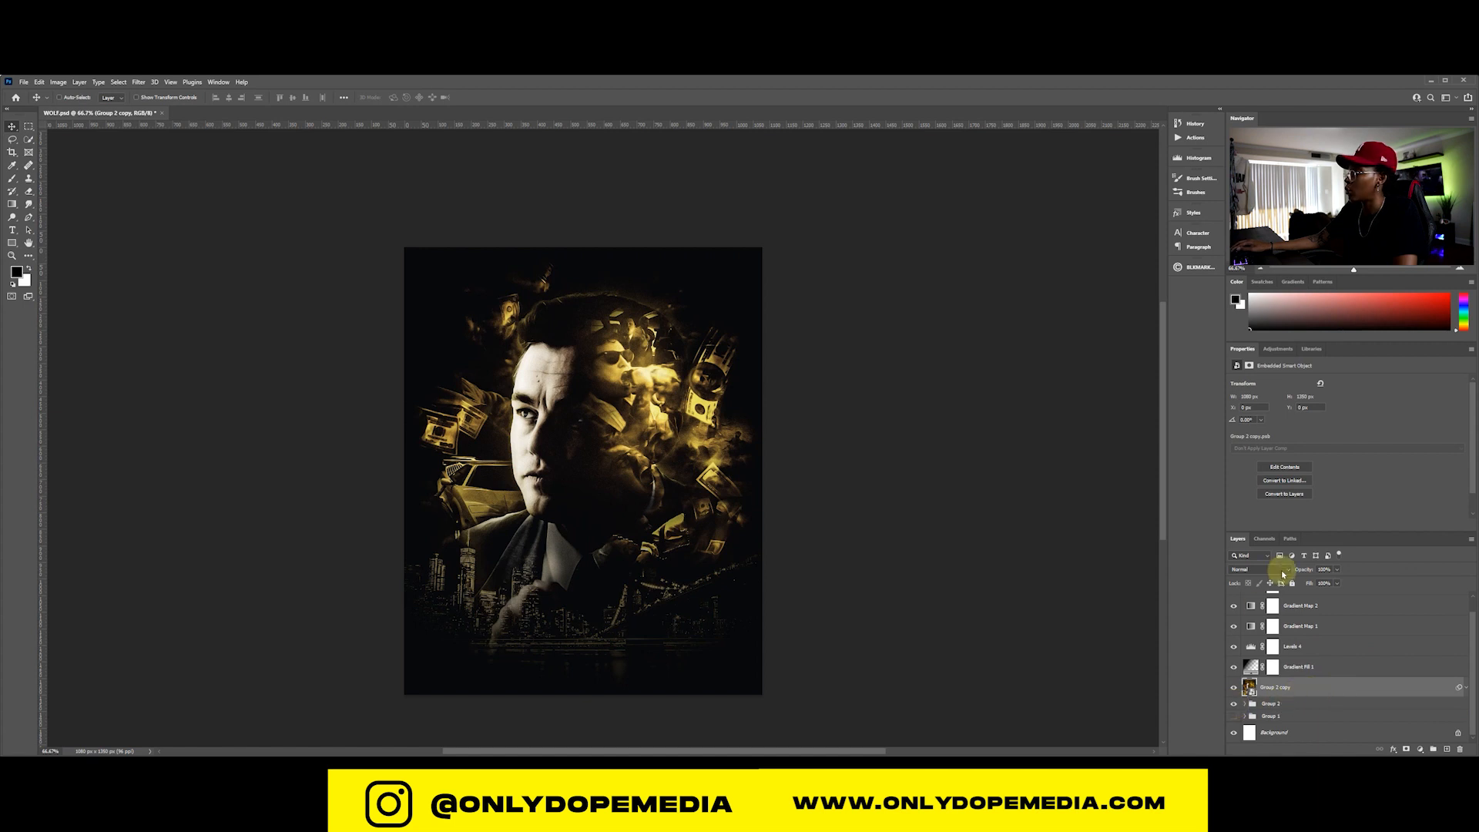
{"action": "left_click_drag", "start_coordinate": [1302, 570], "coordinate": [1277, 574]}
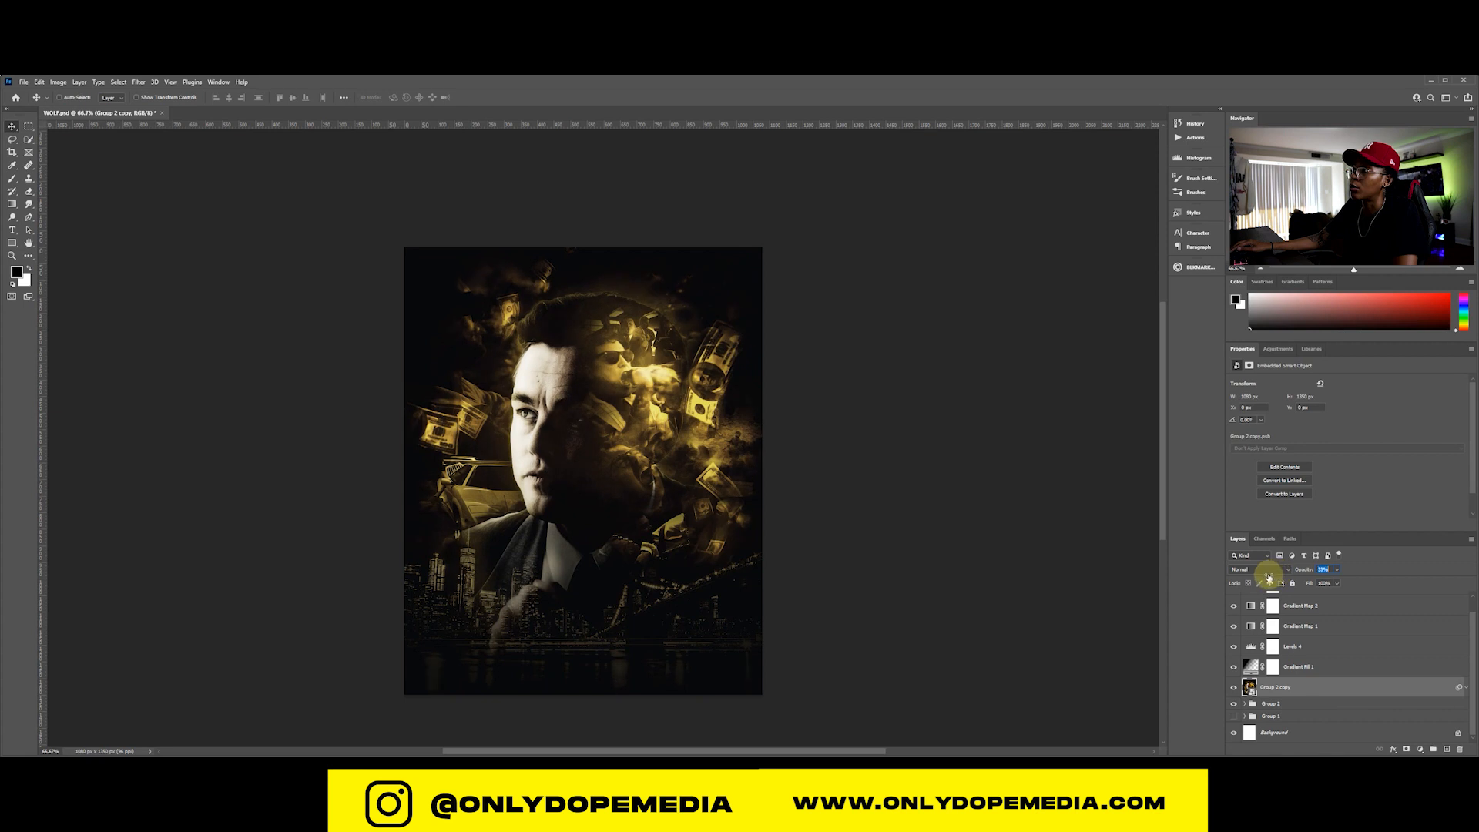
{"action": "key", "text": "ctrl+s"}
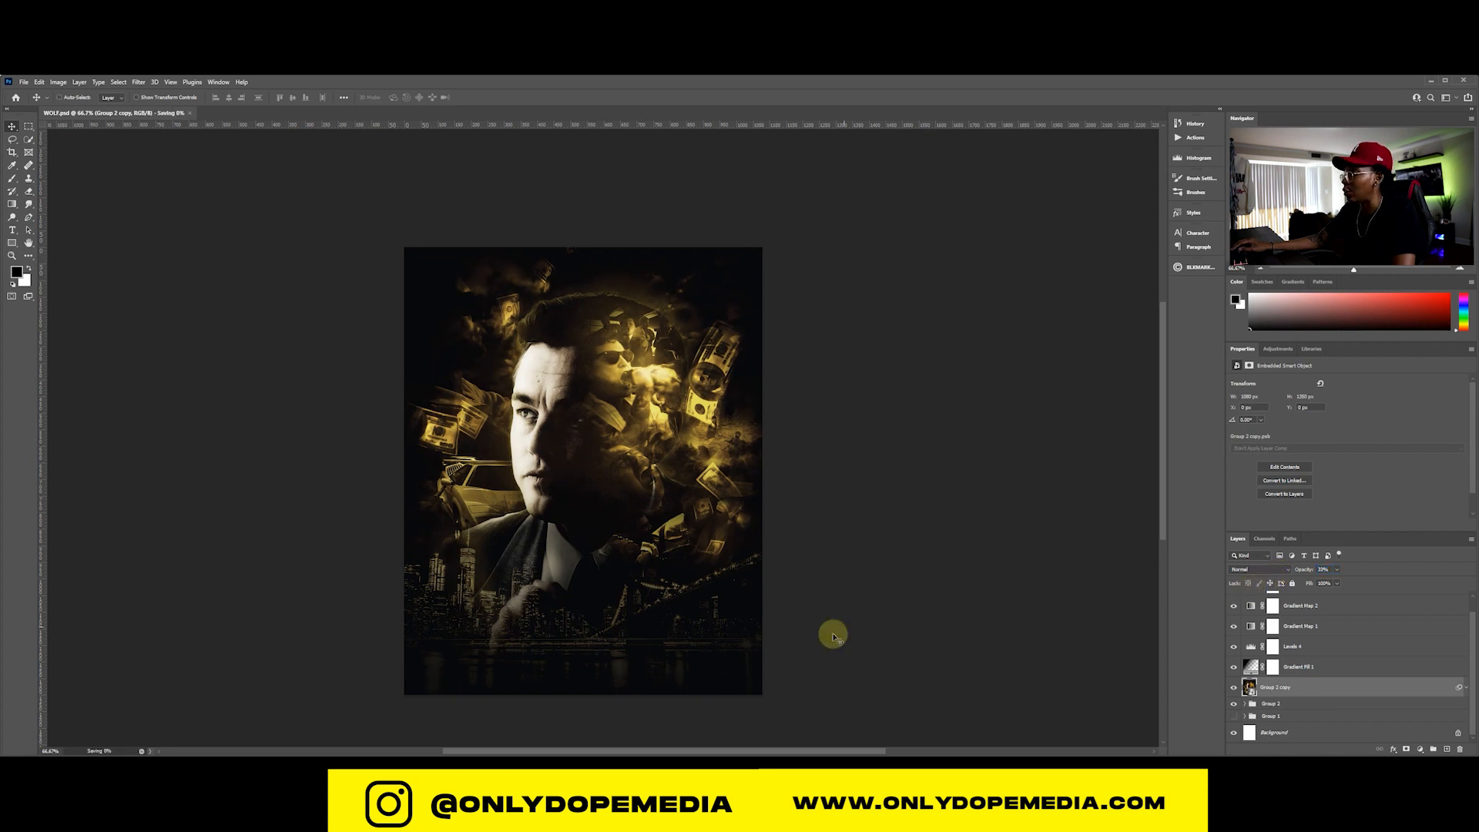
Place the yellow Wolf of Wall Street poster image from the MOVIES folder above the topmost gradient map layer
{"action": "scroll", "coordinate": [1354, 645], "scroll_direction": "up", "scroll_amount": 1}
{"action": "left_click", "coordinate": [1355, 604]}
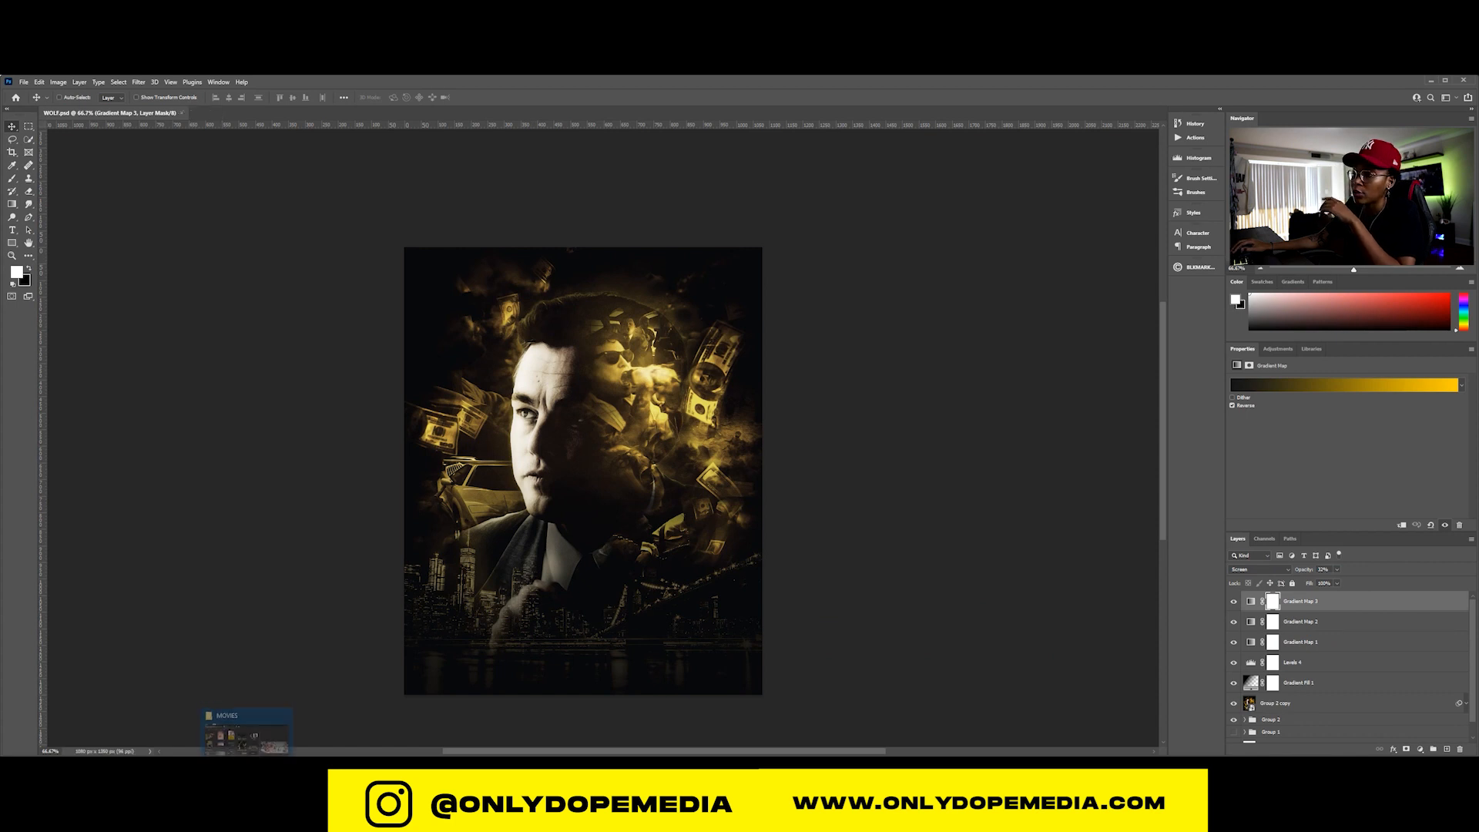
{"action": "left_click", "coordinate": [237, 769]}
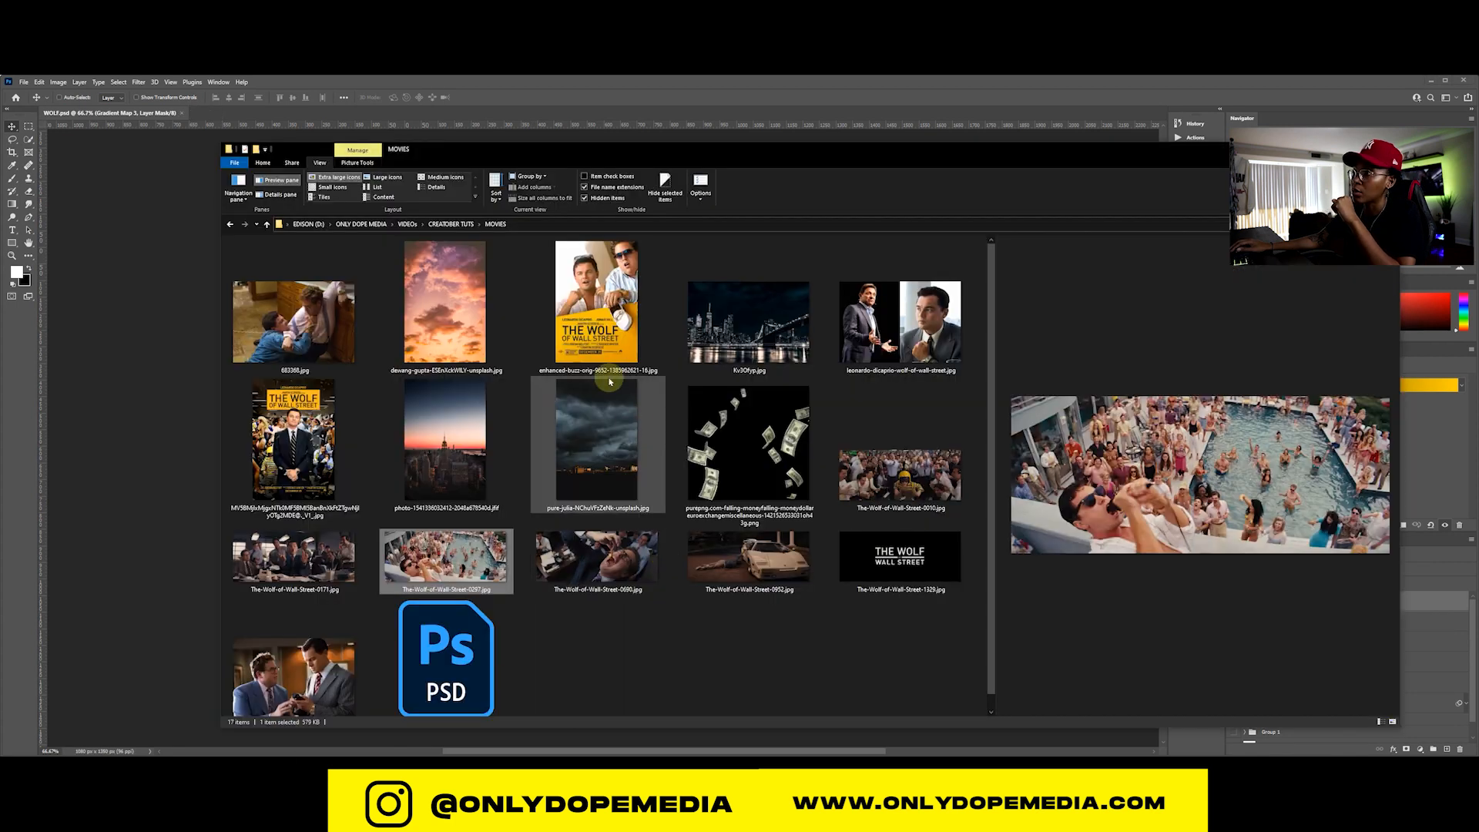
{"action": "left_click", "coordinate": [924, 574]}
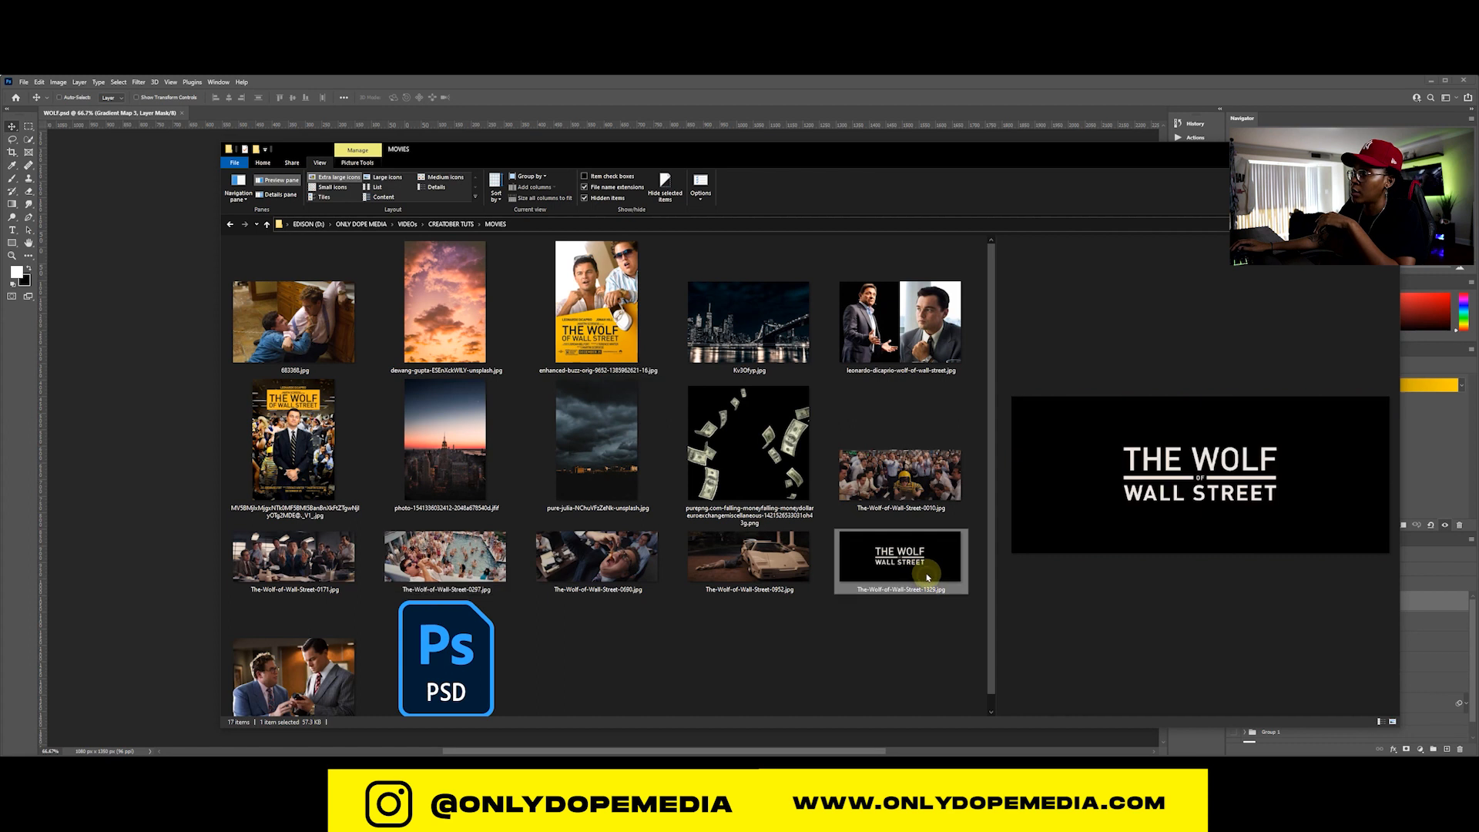
{"action": "left_click", "coordinate": [580, 316]}
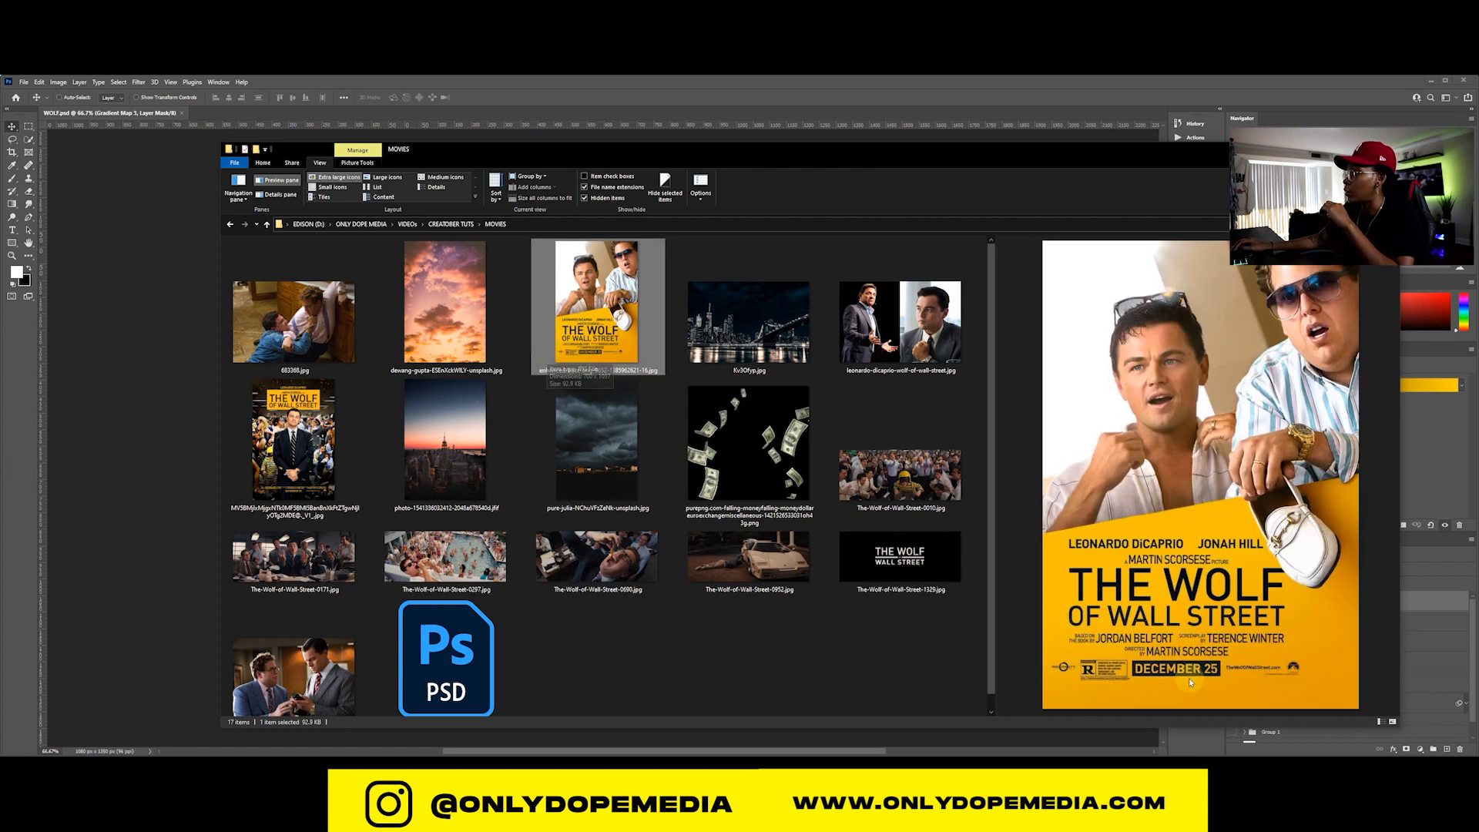
{"action": "left_click_drag", "start_coordinate": [585, 324], "coordinate": [409, 478]}
{"action": "key", "text": "Return"}
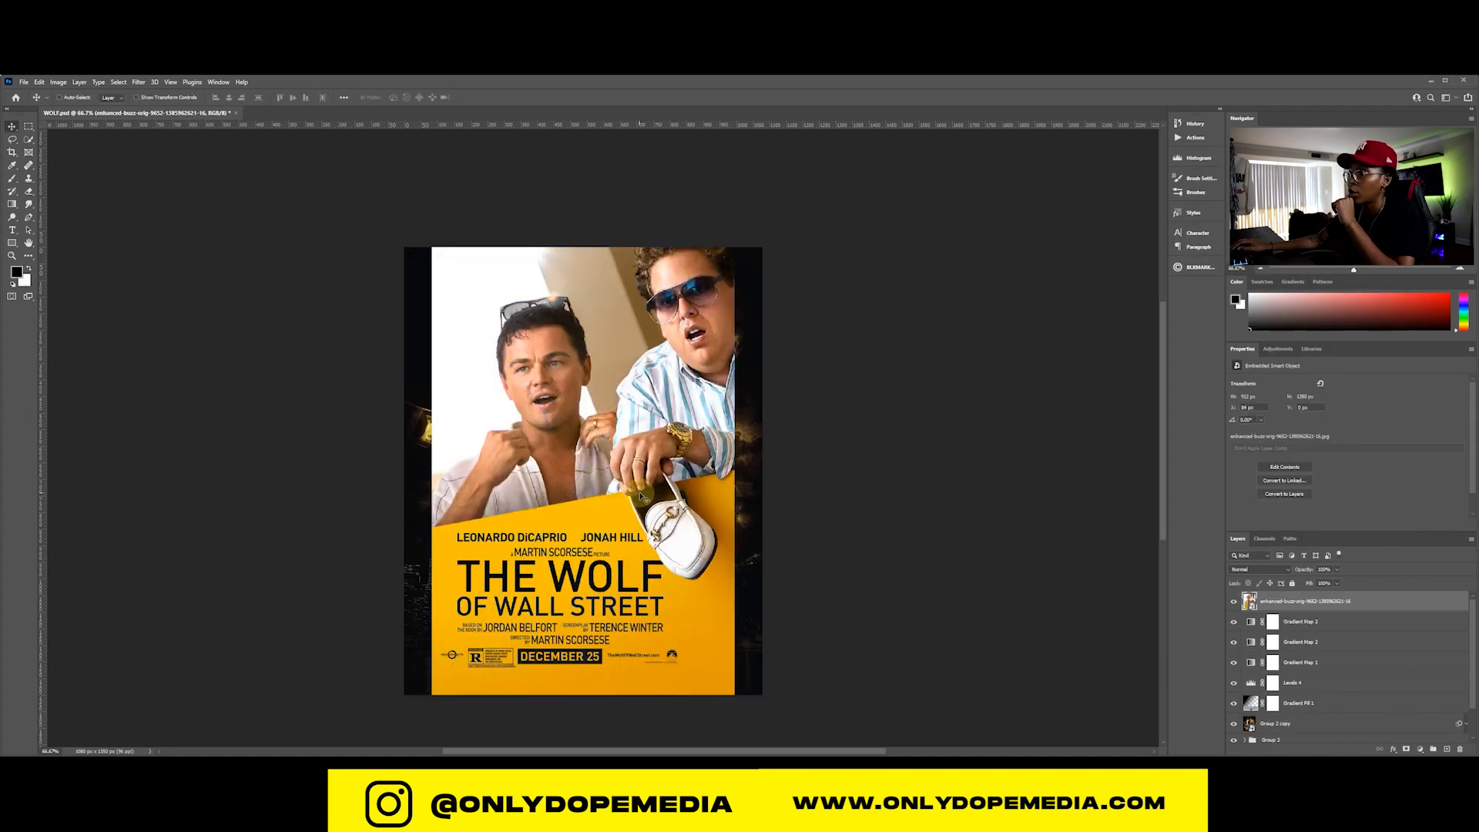
Marquee-select the placed poster's credits block below the title, about 740 by 158 px, and rasterize the poster layer
{"action": "left_click", "coordinate": [29, 127]}
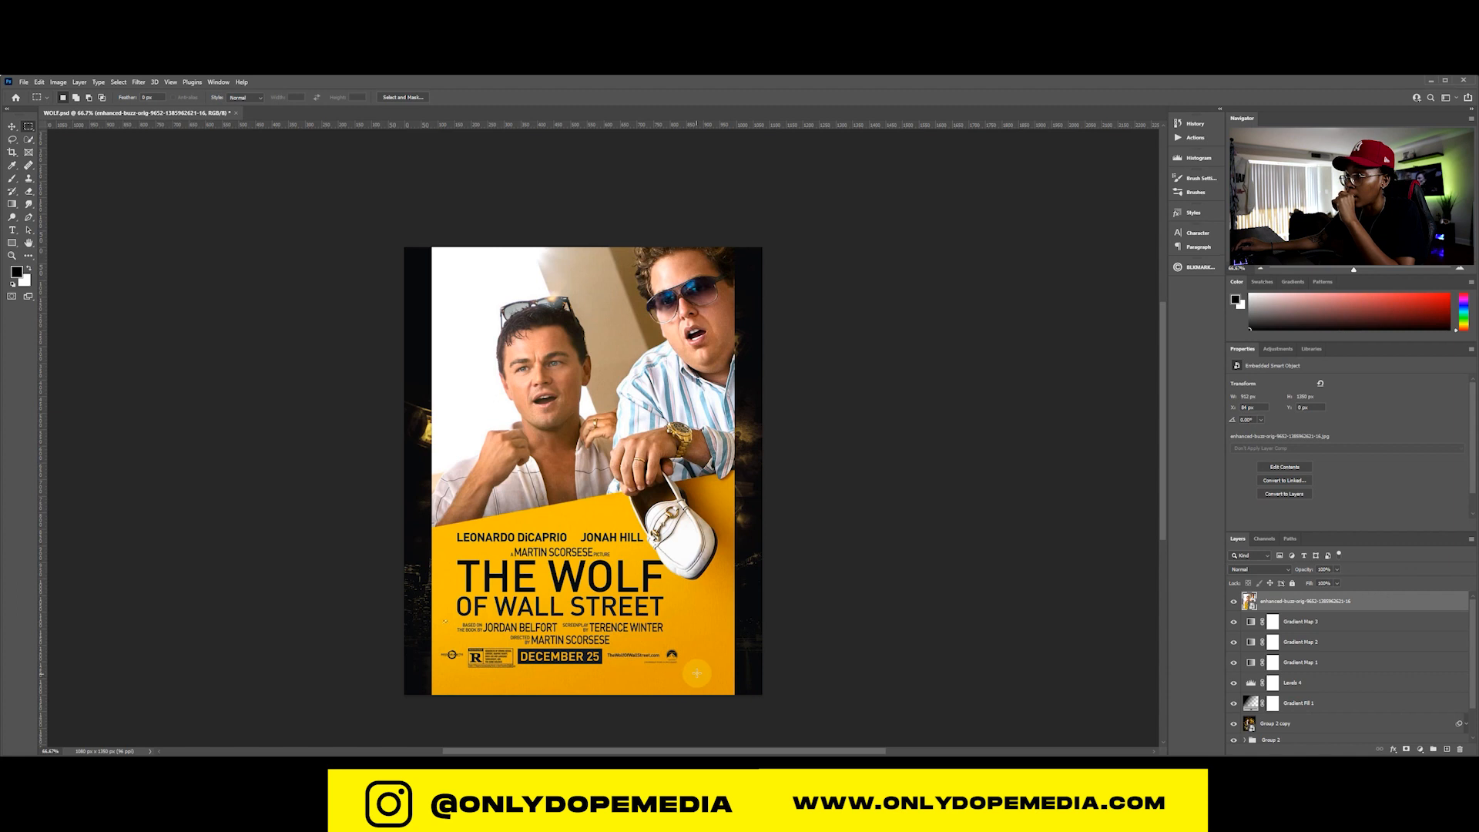
{"action": "left_click_drag", "start_coordinate": [682, 670], "coordinate": [437, 618]}
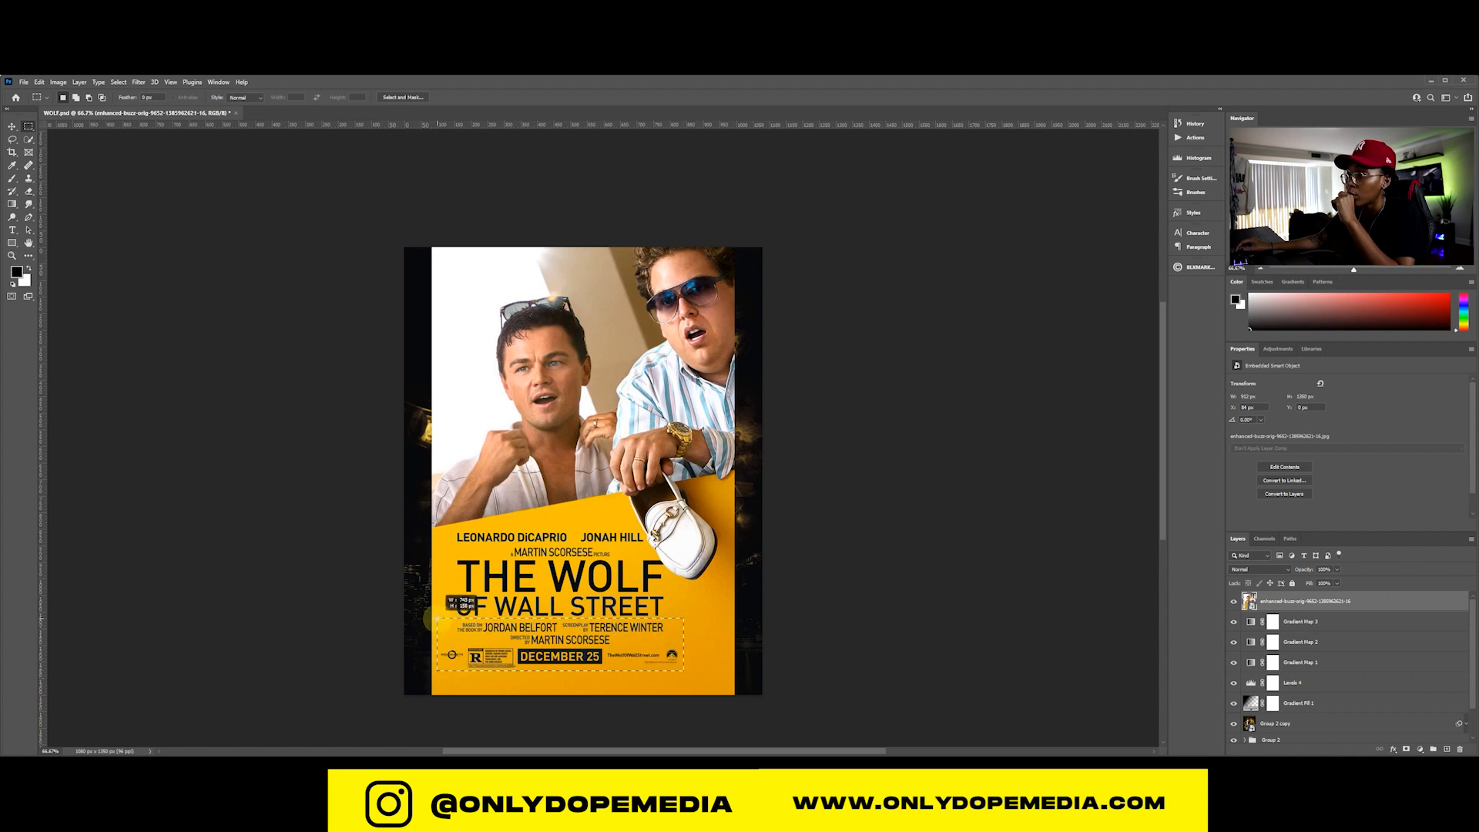
{"action": "right_click", "coordinate": [534, 649]}
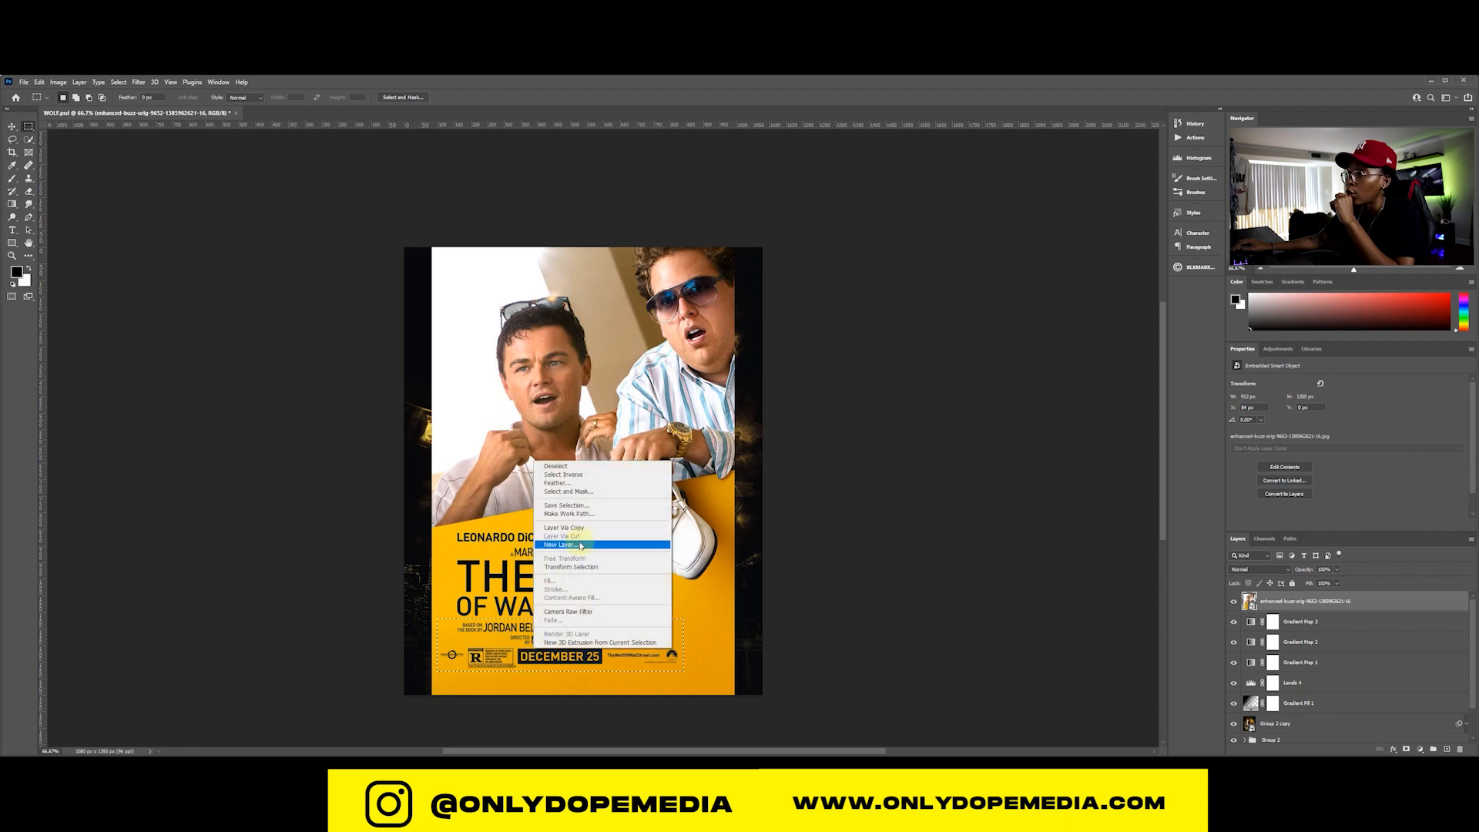
{"action": "right_click", "coordinate": [1366, 603]}
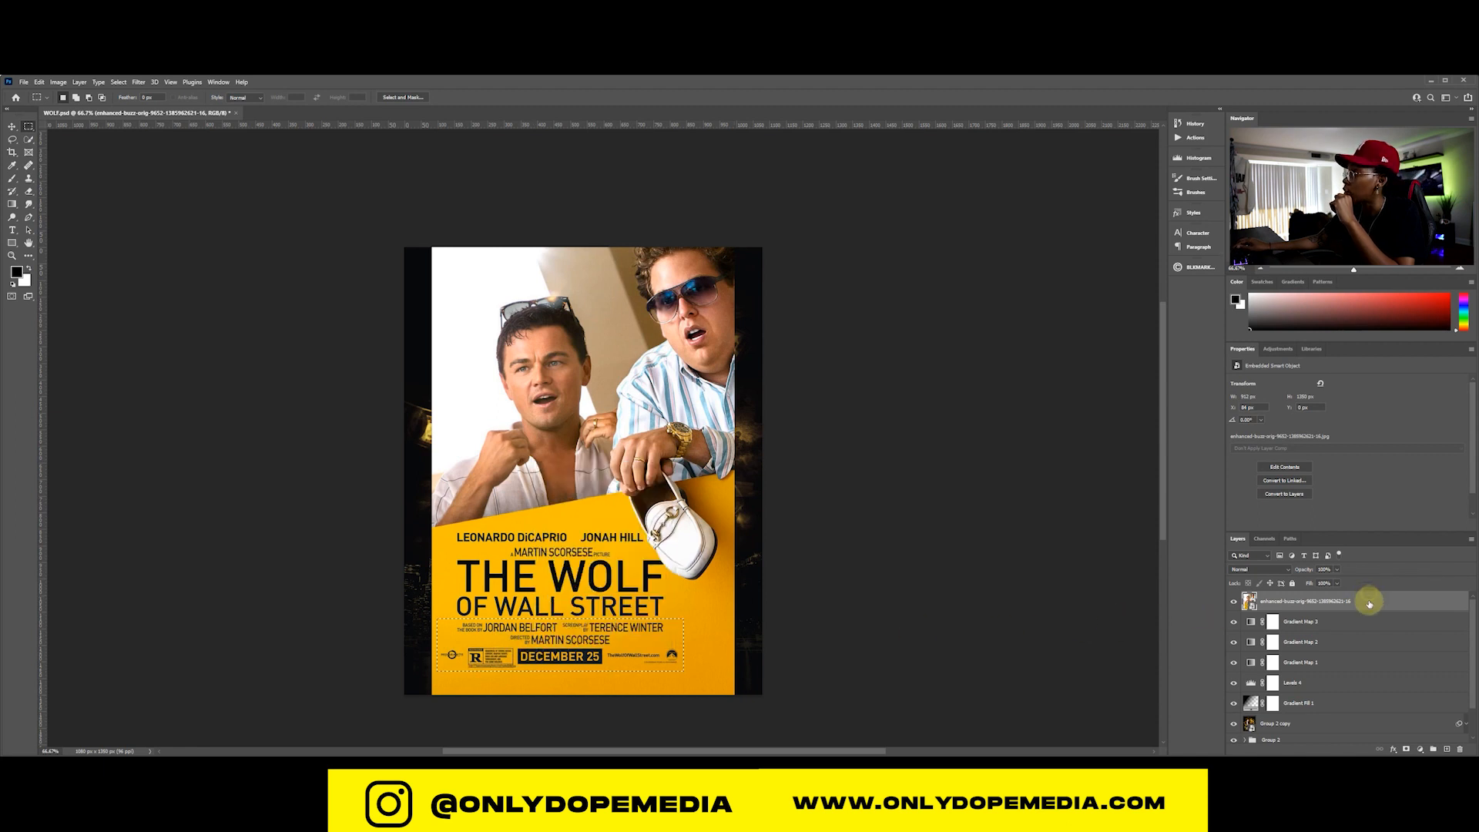
{"action": "right_click", "coordinate": [1366, 604]}
{"action": "left_click", "coordinate": [1415, 354]}
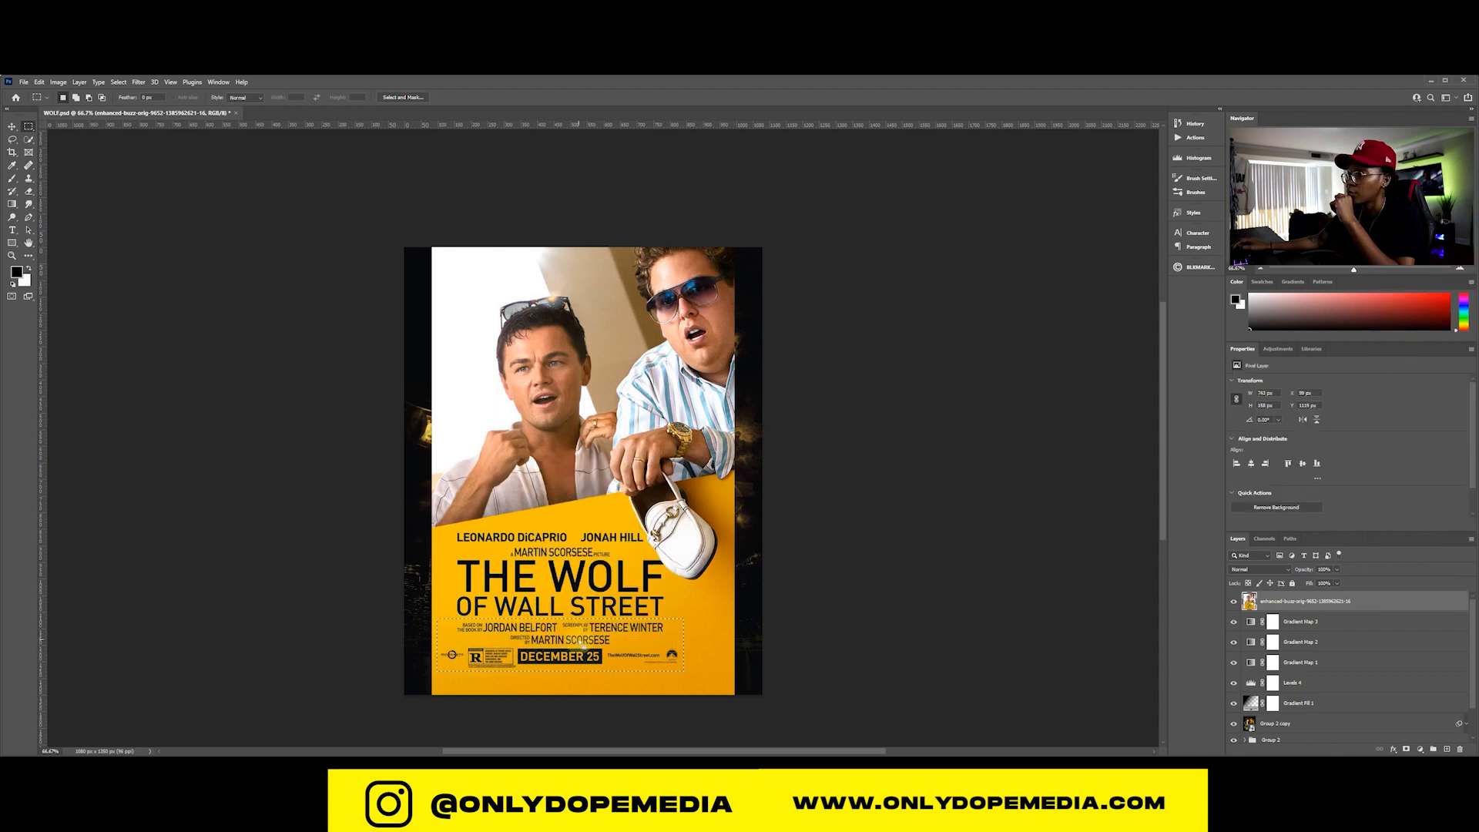
Cut the selected credits block onto its own layer and hide that layer to check the cut
{"action": "right_click", "coordinate": [582, 646]}
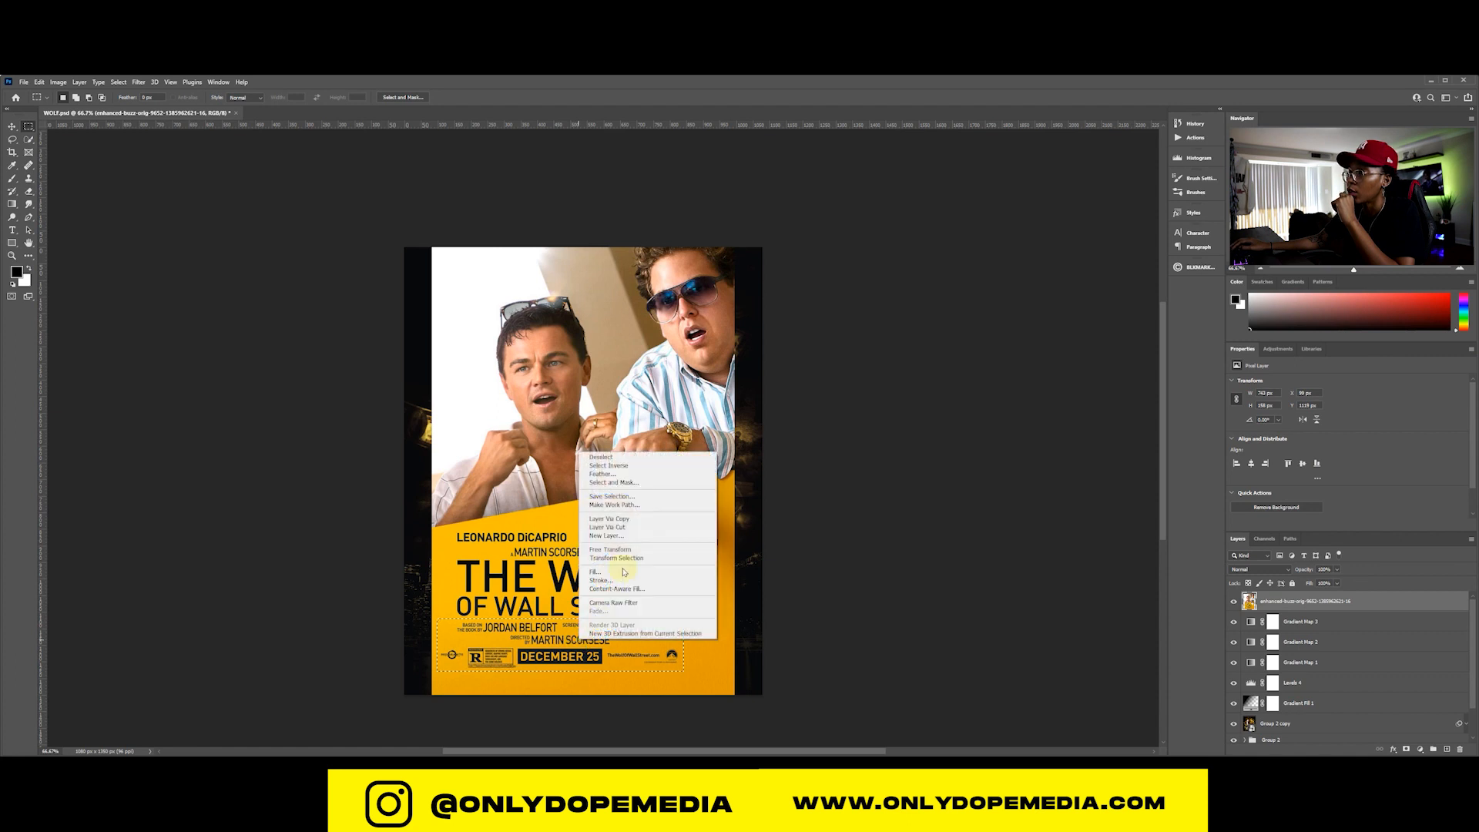
{"action": "left_click", "coordinate": [628, 530]}
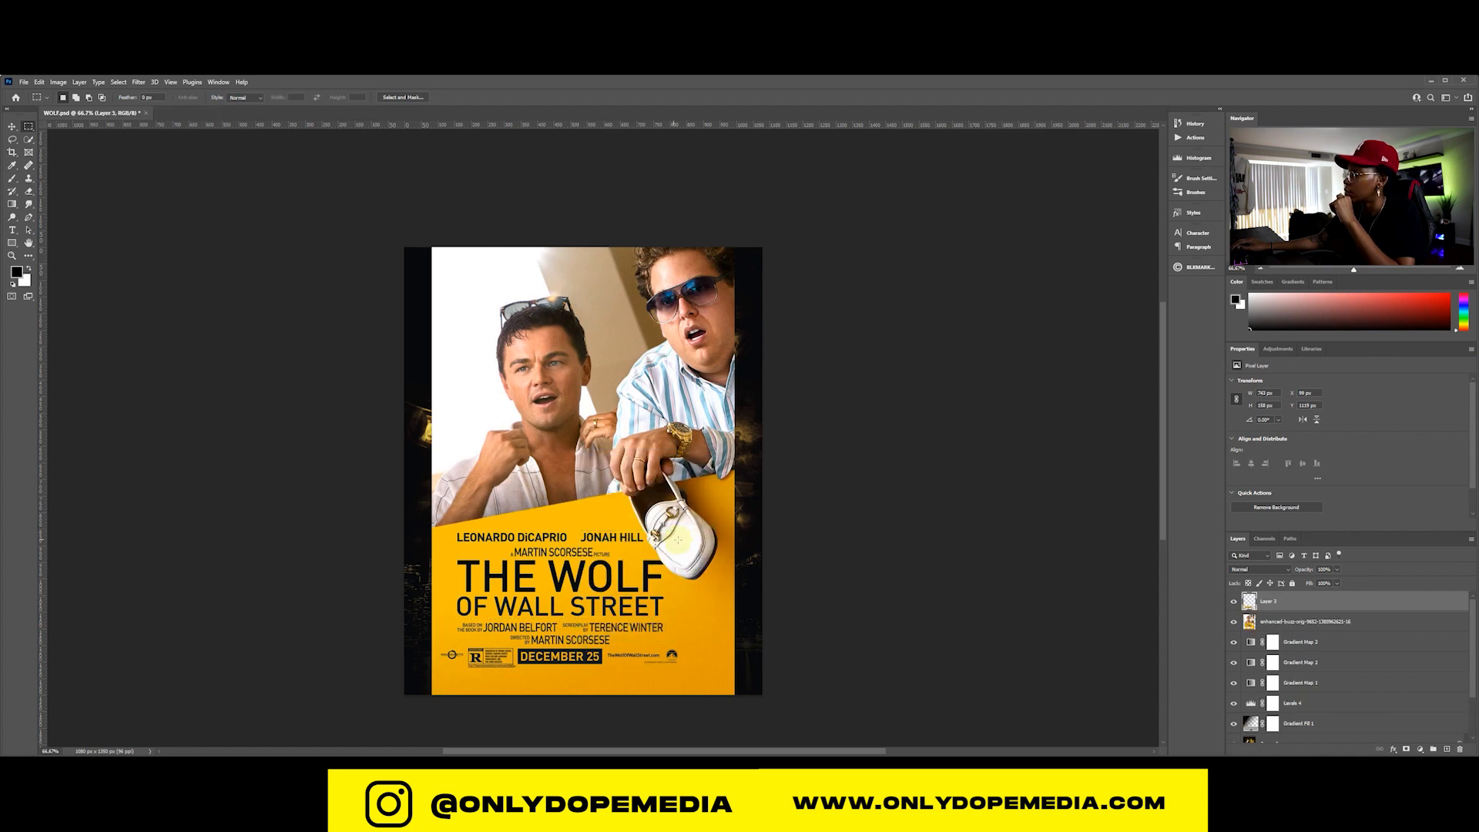
{"action": "left_click", "coordinate": [1232, 605]}
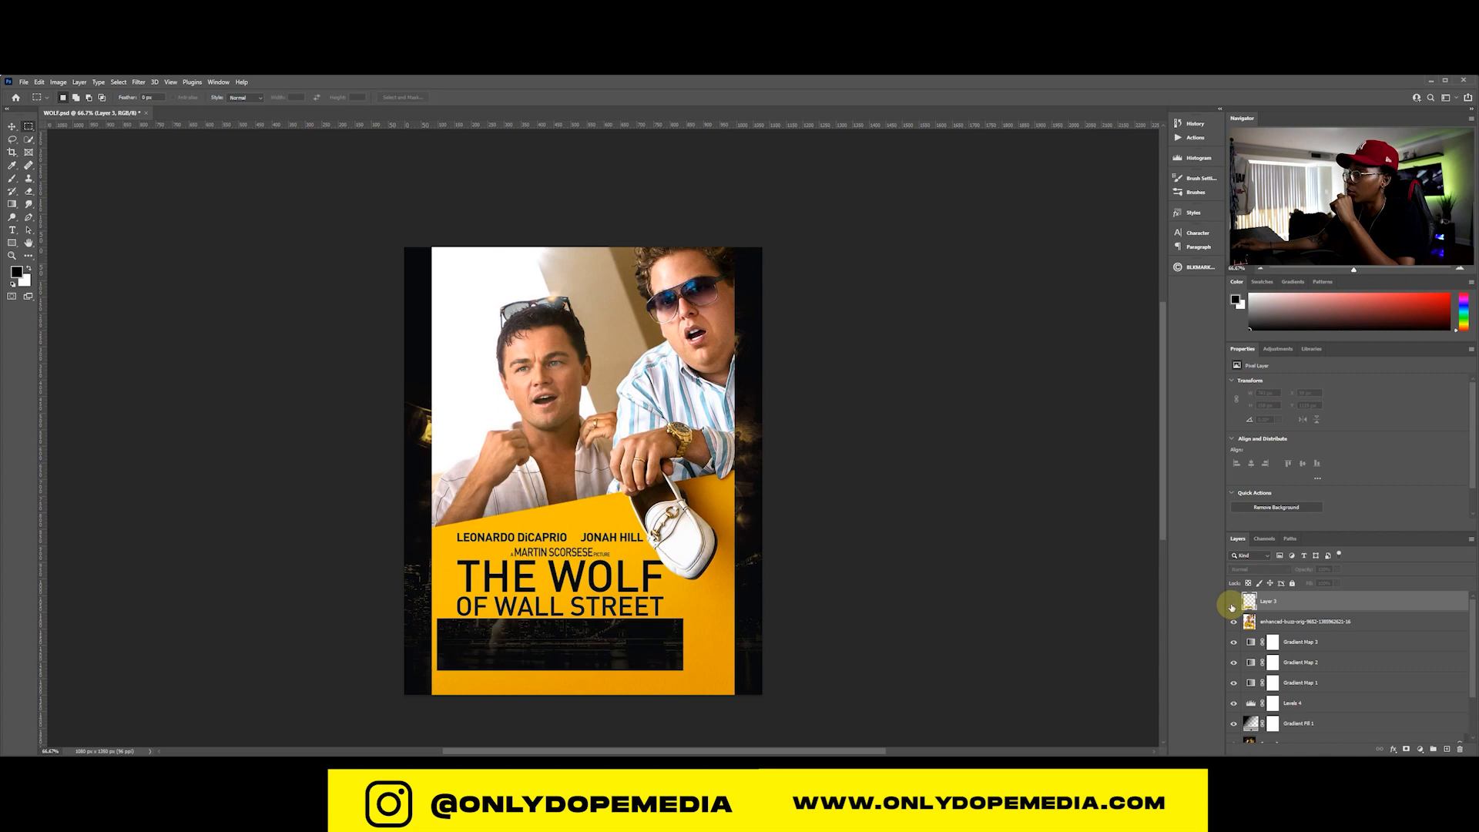
Apply a Black & White adjustment to the cut credits block, raising Yellows until its yellow background turns white
{"action": "left_click", "coordinate": [11, 125]}
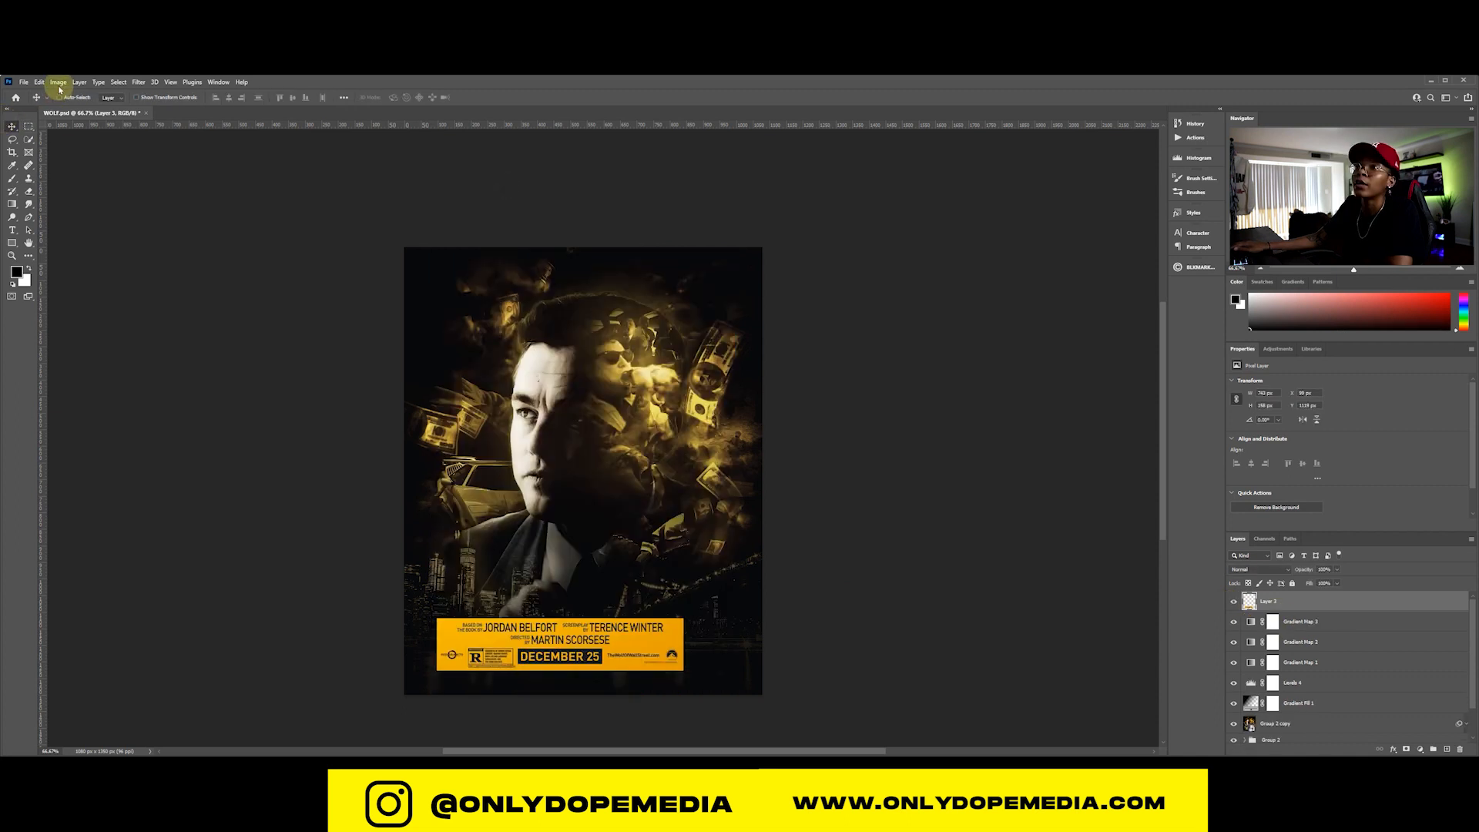
{"action": "left_click", "coordinate": [58, 83]}
{"action": "mouse_move", "coordinate": [70, 109]}
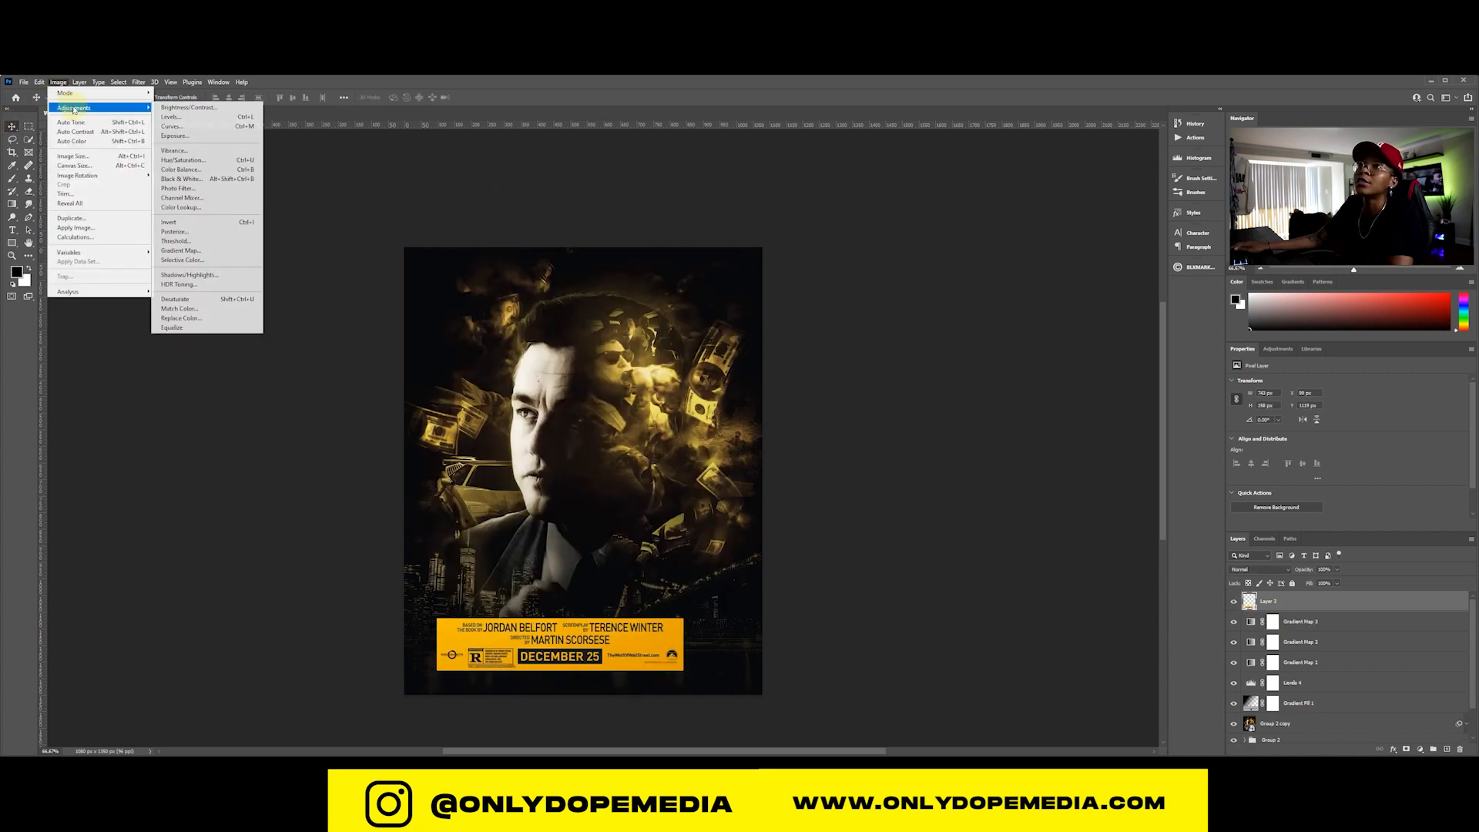
{"action": "left_click", "coordinate": [192, 178]}
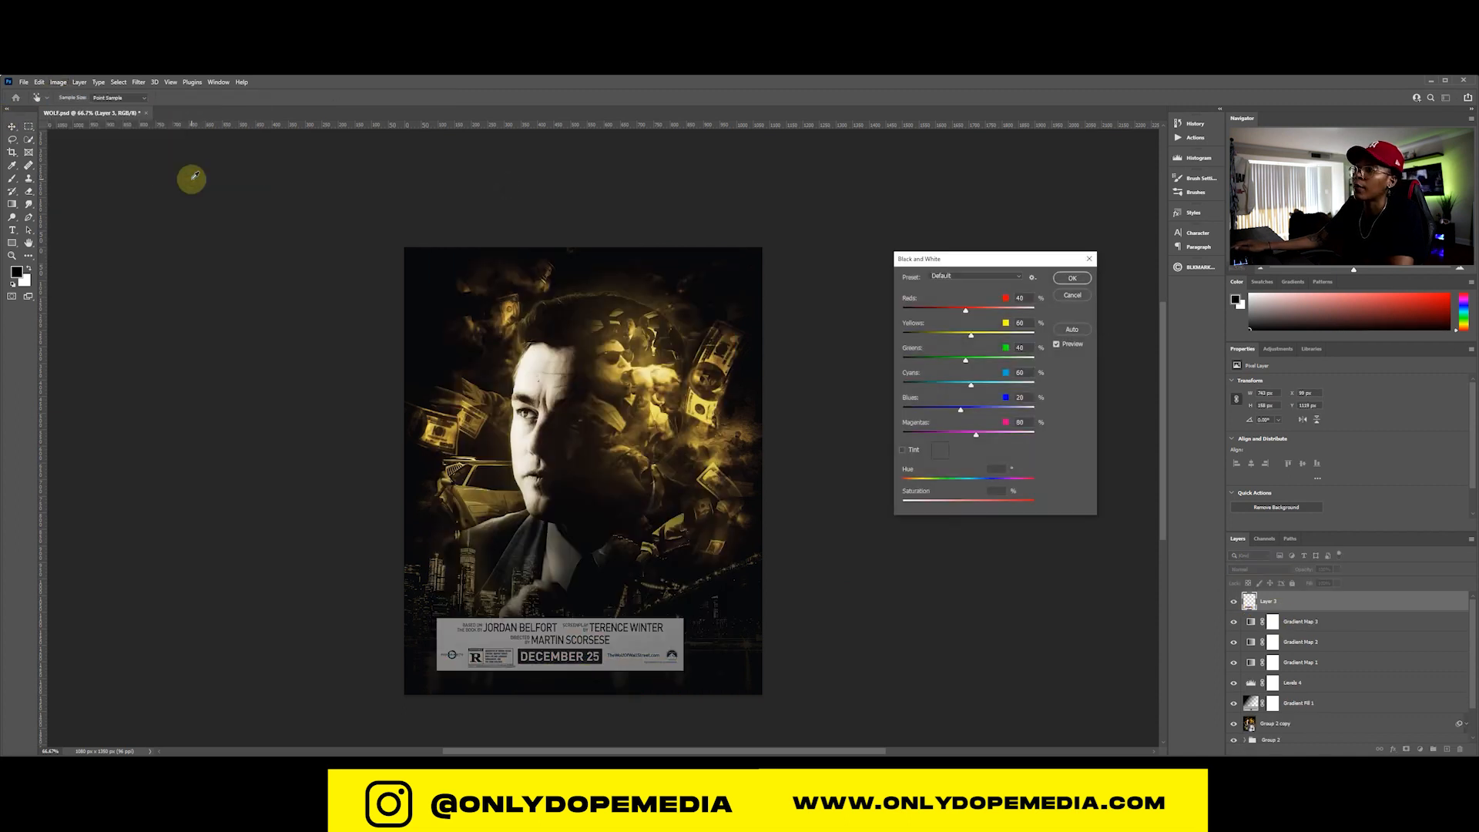
{"action": "mouse_move", "coordinate": [970, 339]}
{"action": "left_mouse_down"}
{"action": "mouse_move", "coordinate": [907, 337]}
{"action": "mouse_move", "coordinate": [1039, 339]}
{"action": "mouse_move", "coordinate": [994, 344]}
{"action": "left_mouse_up"}
{"action": "key", "text": "Return"}
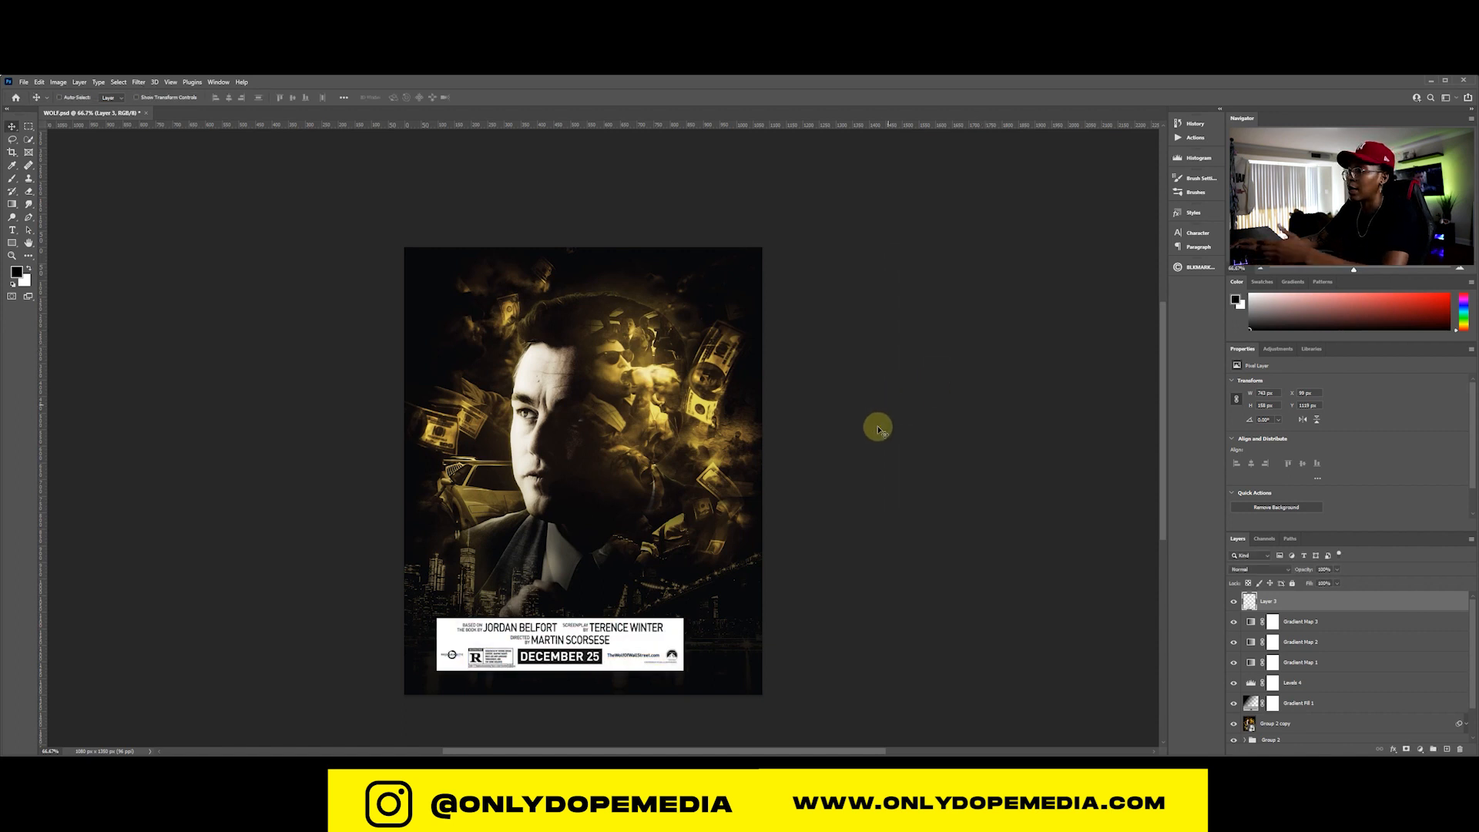
Convert the credits block layer to a smart object and rename it "bottom txt"
{"action": "right_click", "coordinate": [1319, 599]}
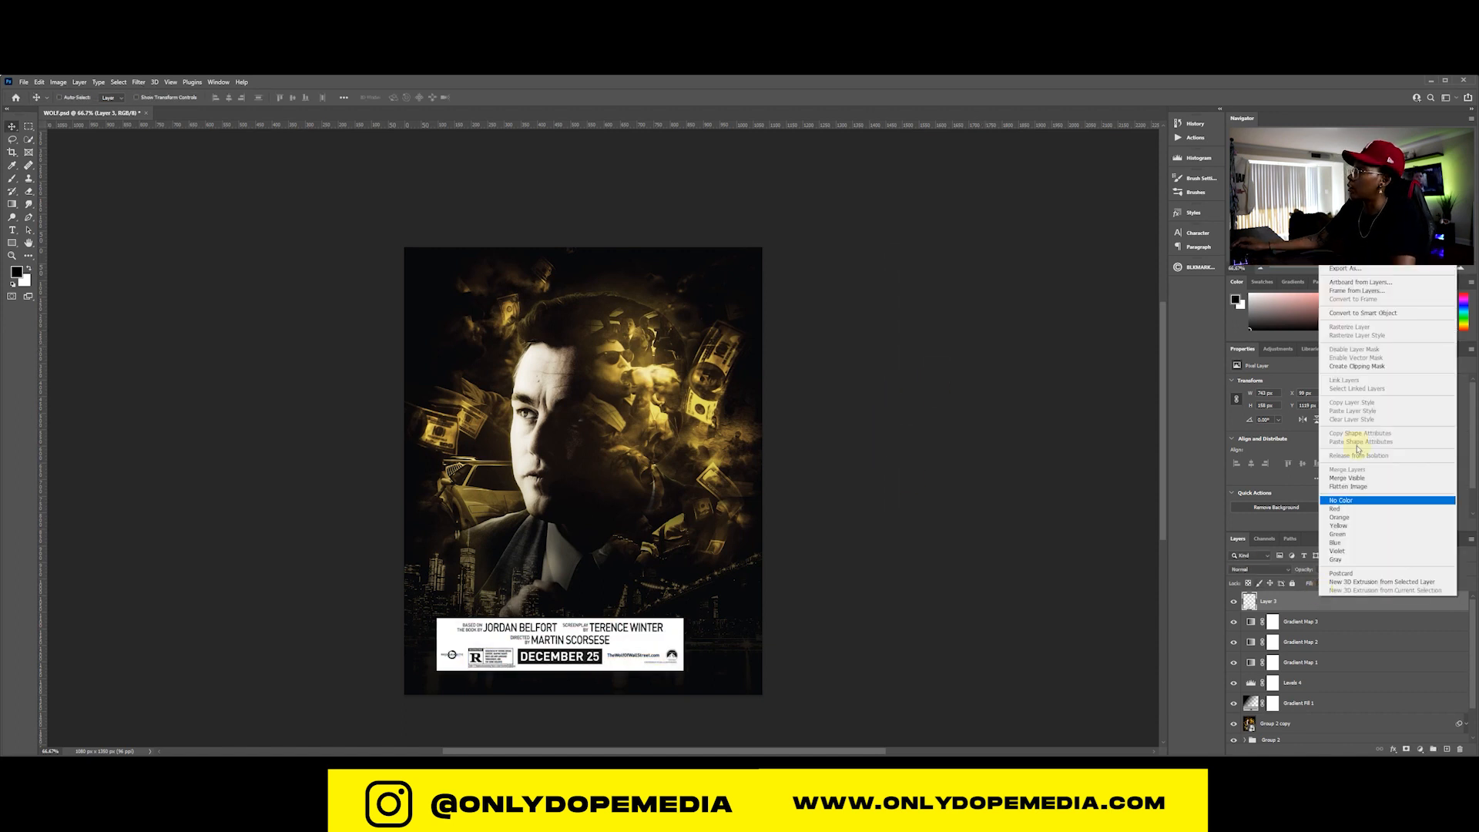
{"action": "left_click", "coordinate": [1363, 333]}
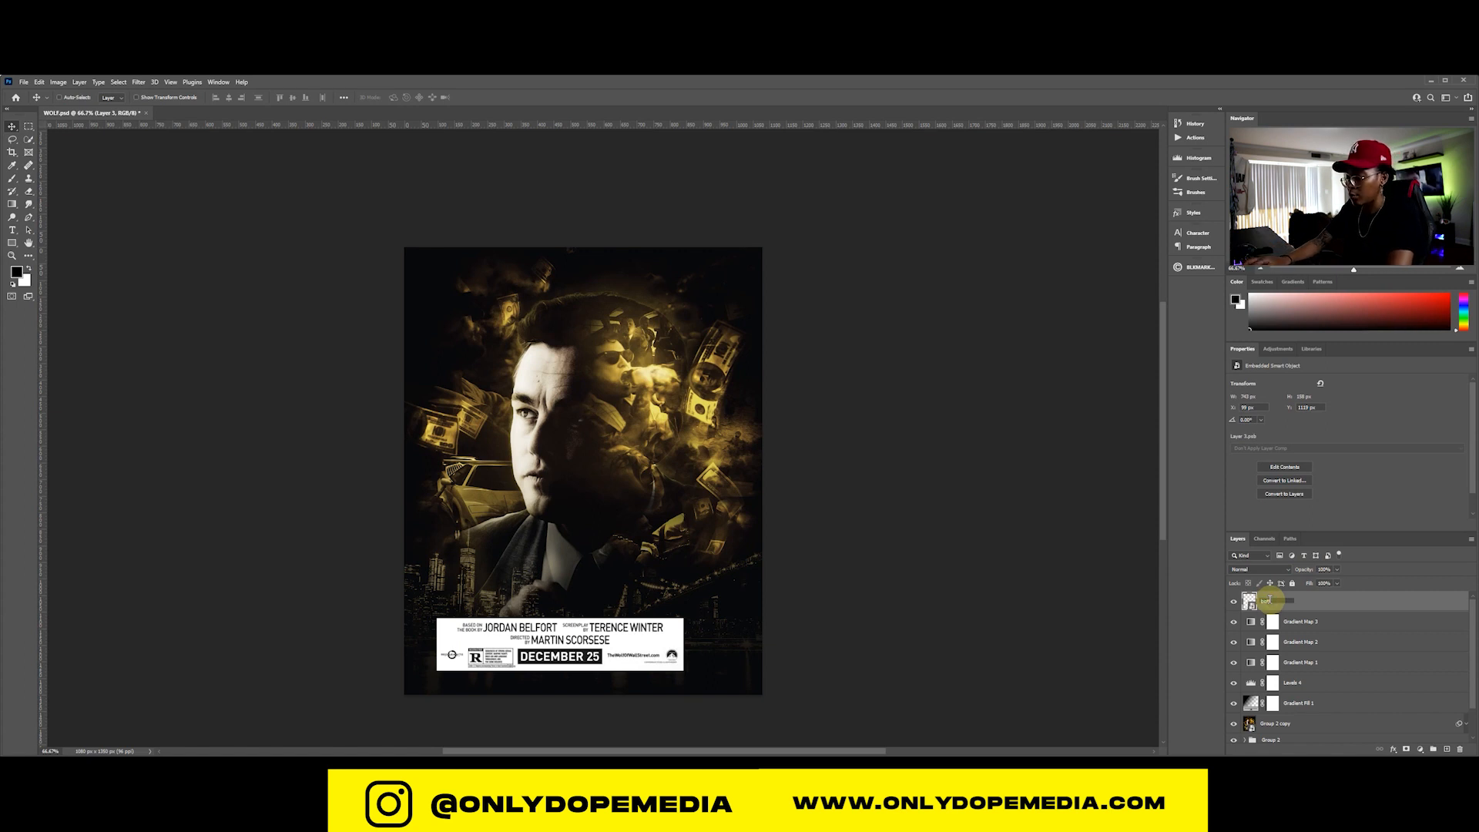
{"action": "type", "text": "bottom txt"}
{"action": "key", "text": "Return"}
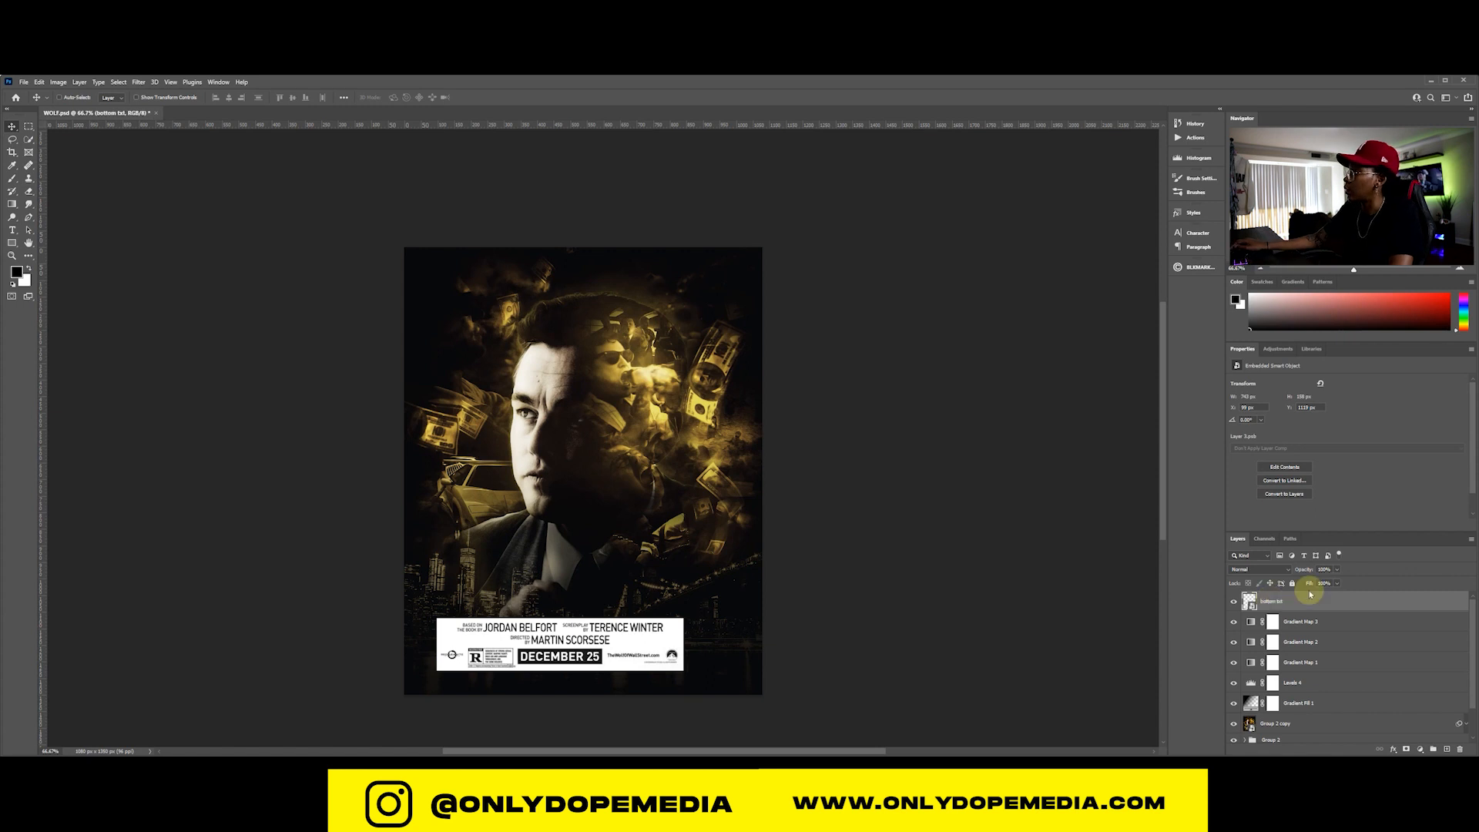
Invert the bottom txt layer, set its blend mode to Screen and collapse its smart filters
{"action": "key", "text": "ctrl+i"}
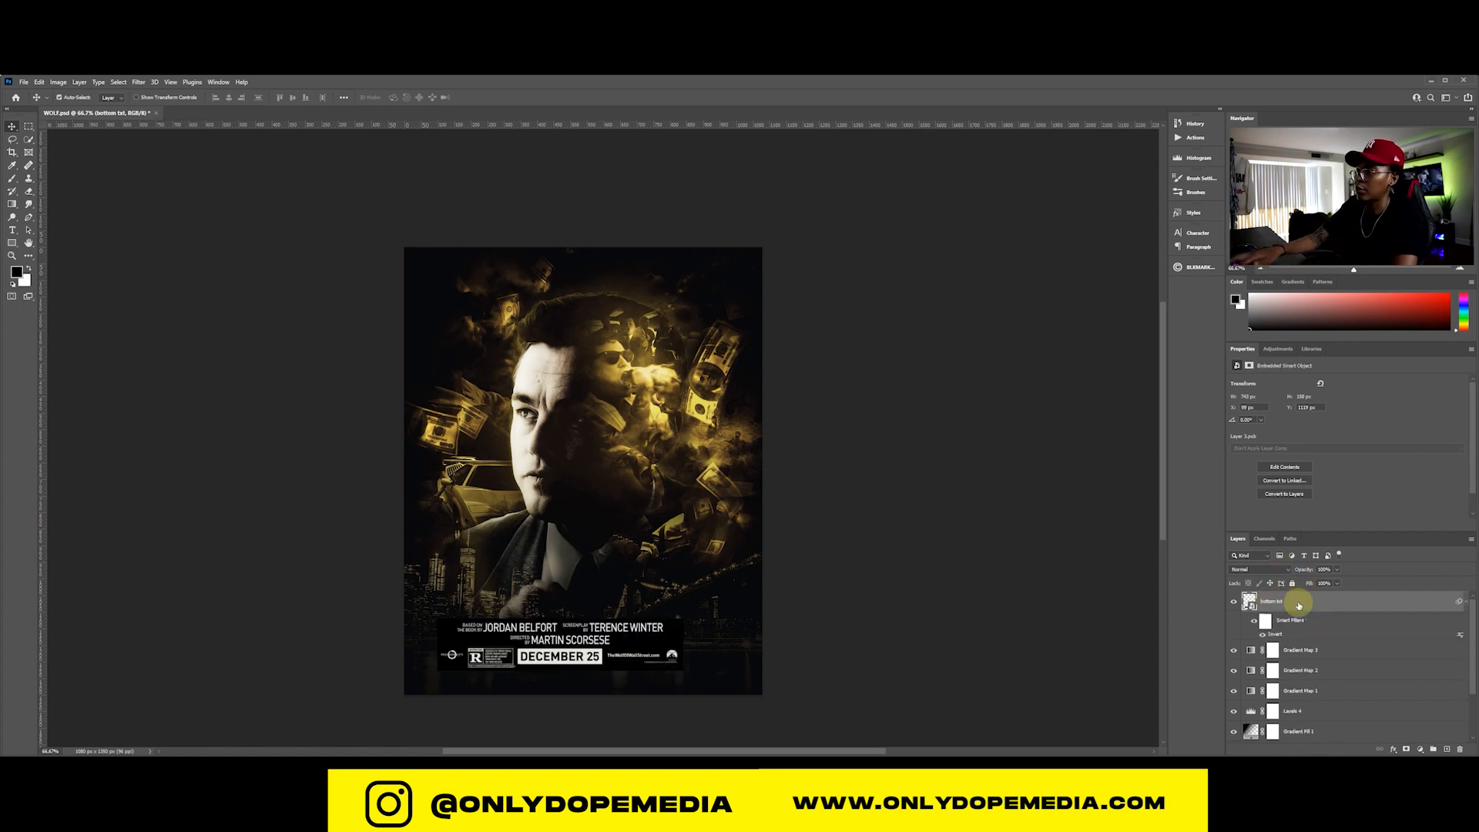
{"action": "left_click", "coordinate": [1259, 569]}
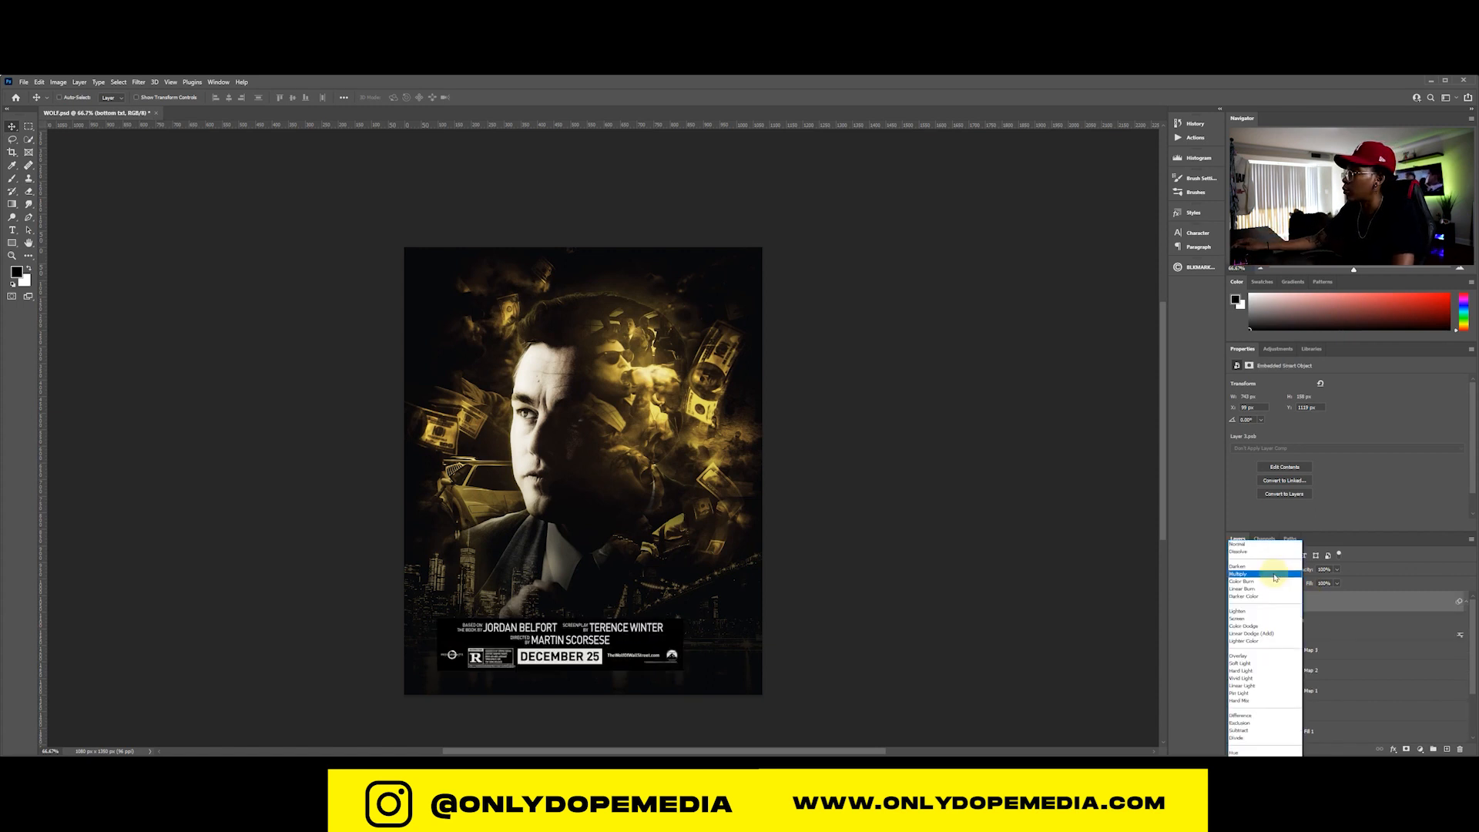
{"action": "left_click", "coordinate": [1257, 620]}
{"action": "left_click", "coordinate": [1465, 603]}
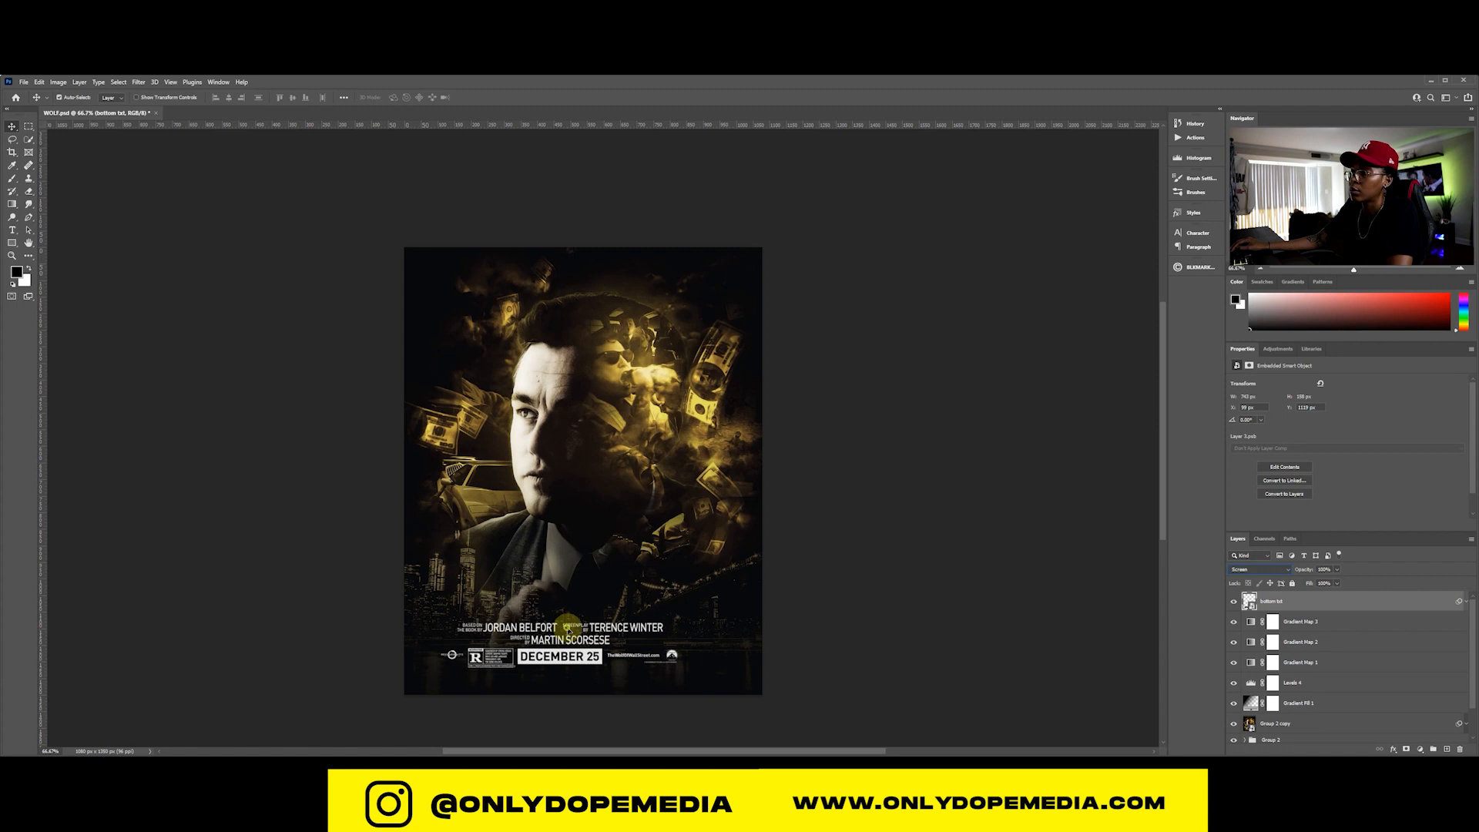
Scale the credits block down slightly and position it centred near the poster's bottom edge
{"action": "left_click_drag", "start_coordinate": [567, 628], "coordinate": [577, 632]}
{"action": "key", "text": "ctrl+t"}
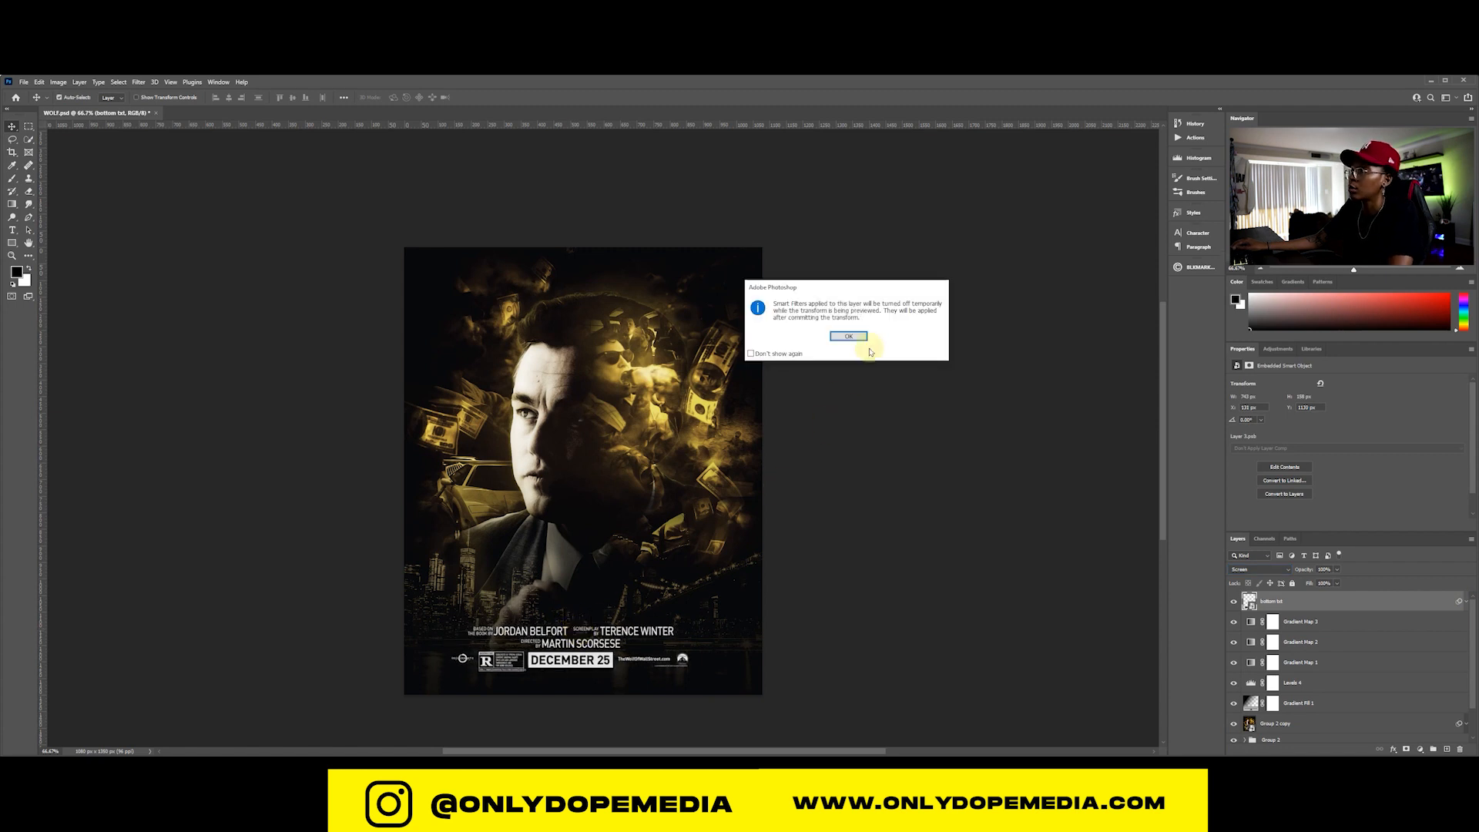
{"action": "left_click", "coordinate": [848, 337]}
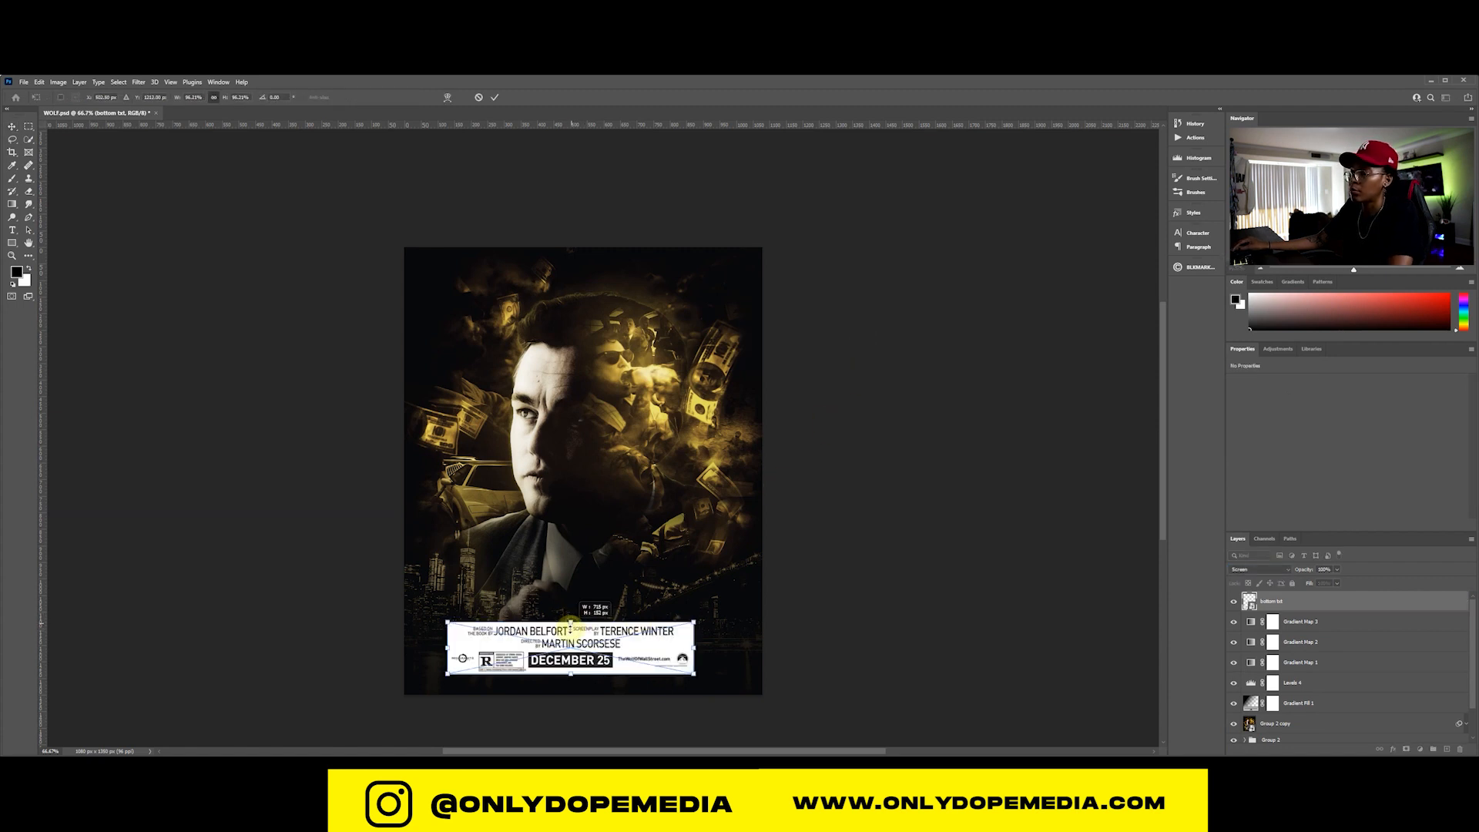
{"action": "mouse_move", "coordinate": [570, 604]}
{"action": "left_mouse_down"}
{"action": "mouse_move", "coordinate": [569, 632]}
{"action": "mouse_move", "coordinate": [618, 671]}
{"action": "mouse_move", "coordinate": [586, 638]}
{"action": "mouse_move", "coordinate": [608, 662]}
{"action": "left_mouse_up"}
{"action": "double_click", "coordinate": [609, 662]}
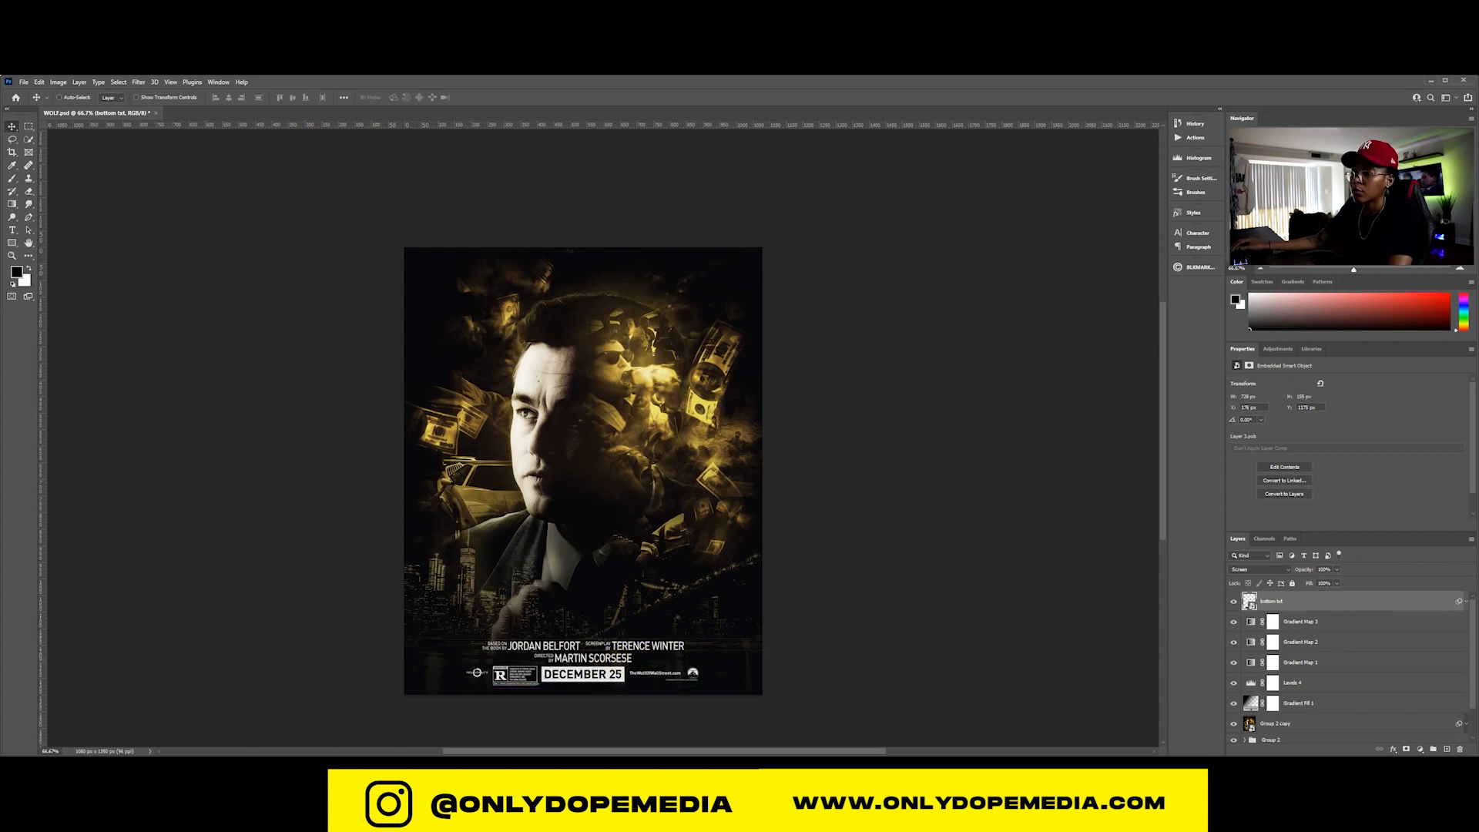
Place the black The Wolf of Wall Street title image above the bottom txt layer, enlarged beyond the poster's width
{"action": "key", "text": "alt+Tab"}
{"action": "left_click", "coordinate": [868, 552]}
{"action": "left_click_drag", "start_coordinate": [904, 552], "coordinate": [120, 422]}
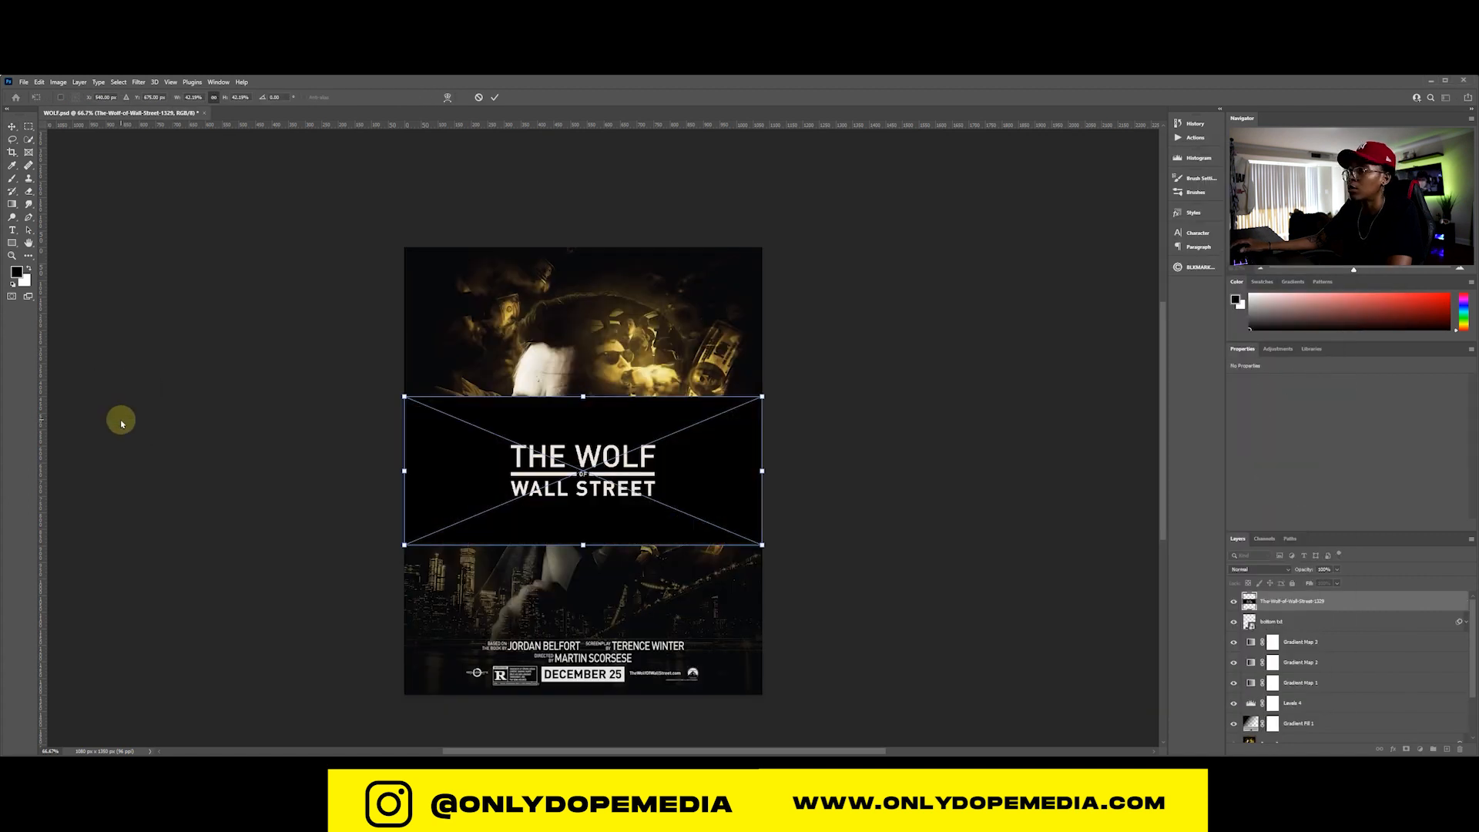
{"action": "left_click_drag", "start_coordinate": [404, 470], "coordinate": [292, 470]}
{"action": "key", "text": "Return"}
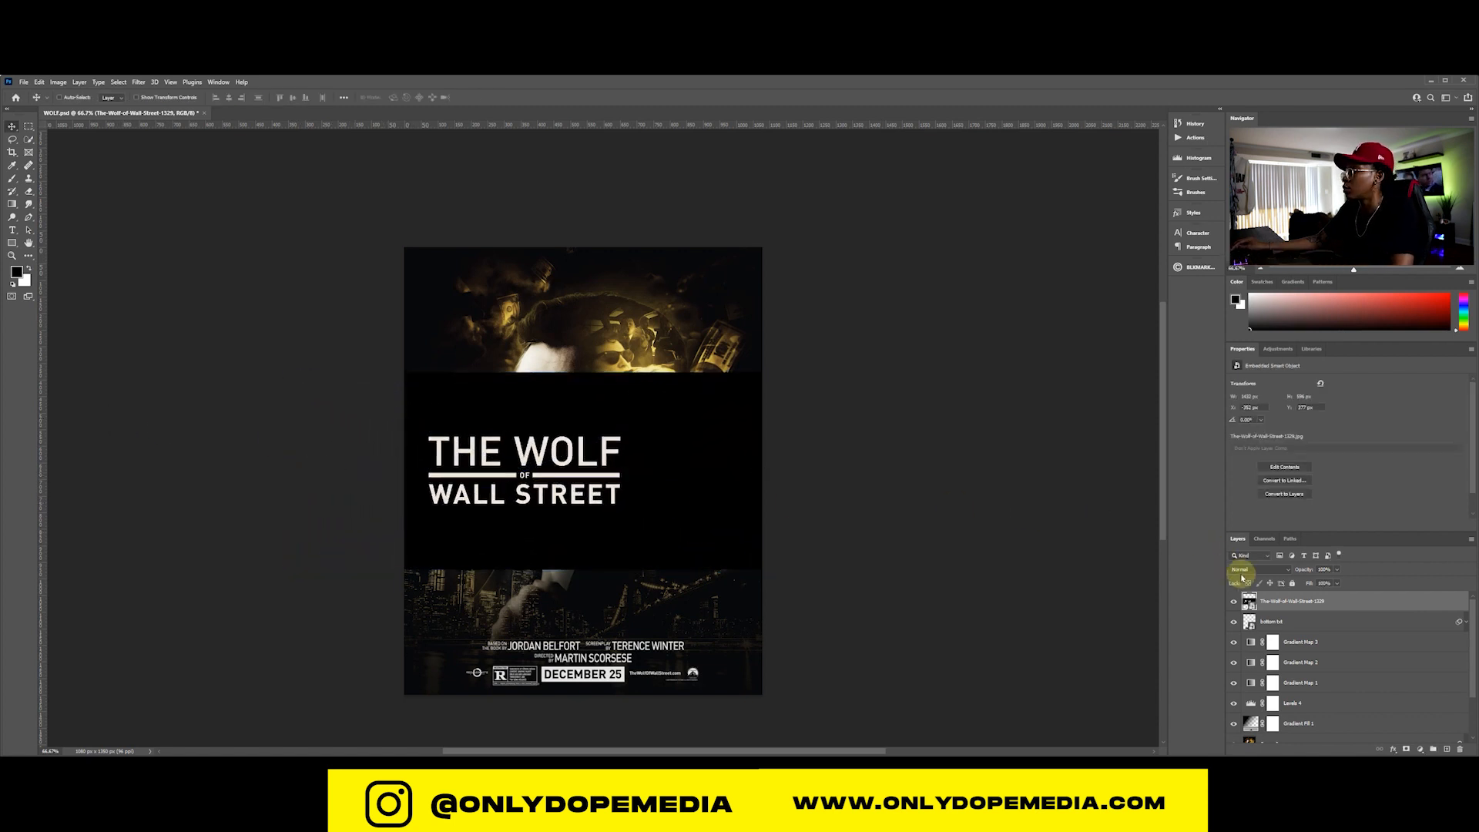
Set the title image's blend mode to Screen, centre the title across the poster's top and save
{"action": "left_click", "coordinate": [1260, 570]}
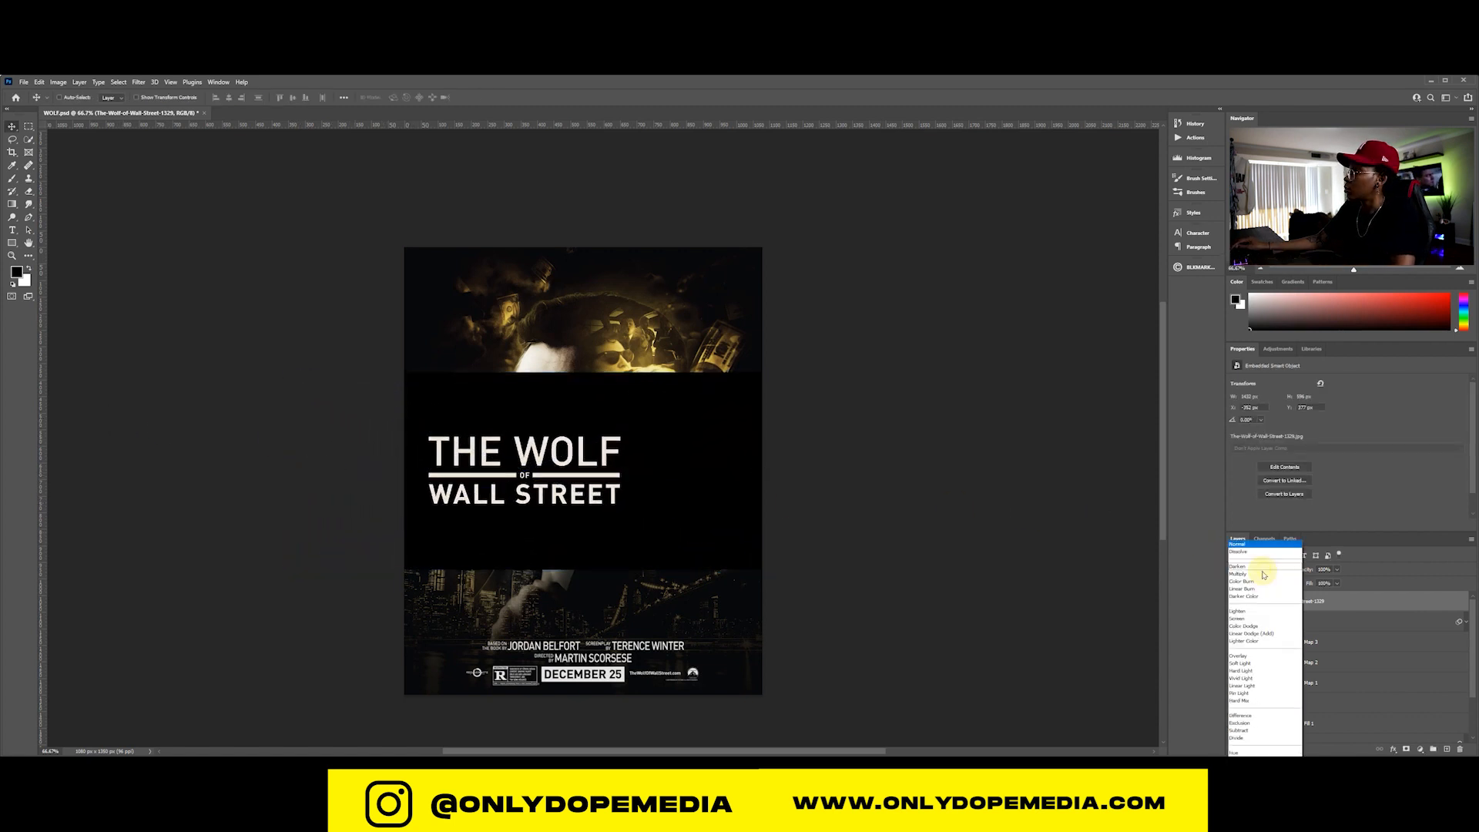
{"action": "left_click", "coordinate": [1256, 619]}
{"action": "left_click_drag", "start_coordinate": [527, 498], "coordinate": [586, 340]}
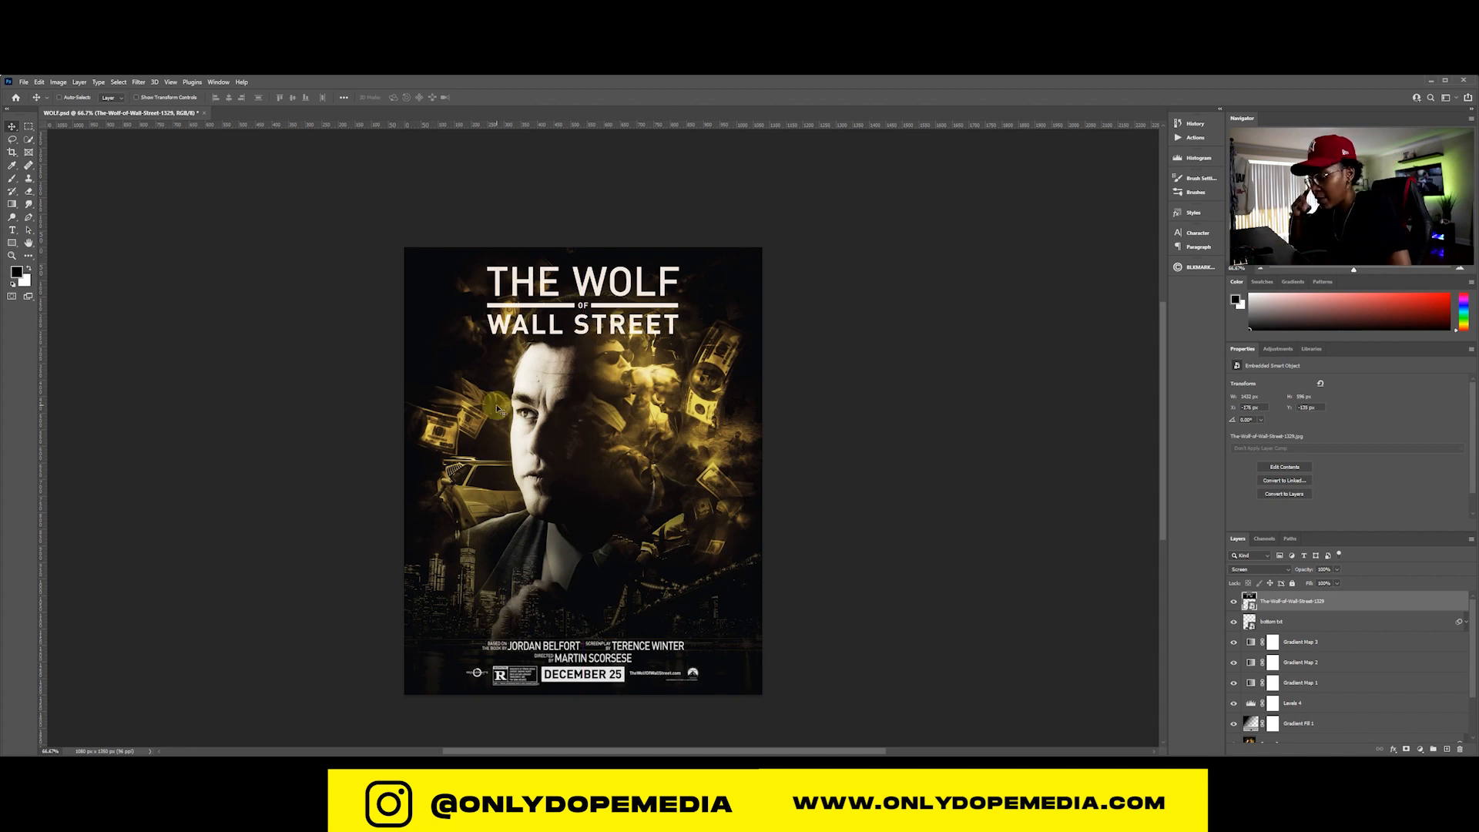
{"action": "key", "text": "ctrl+s"}
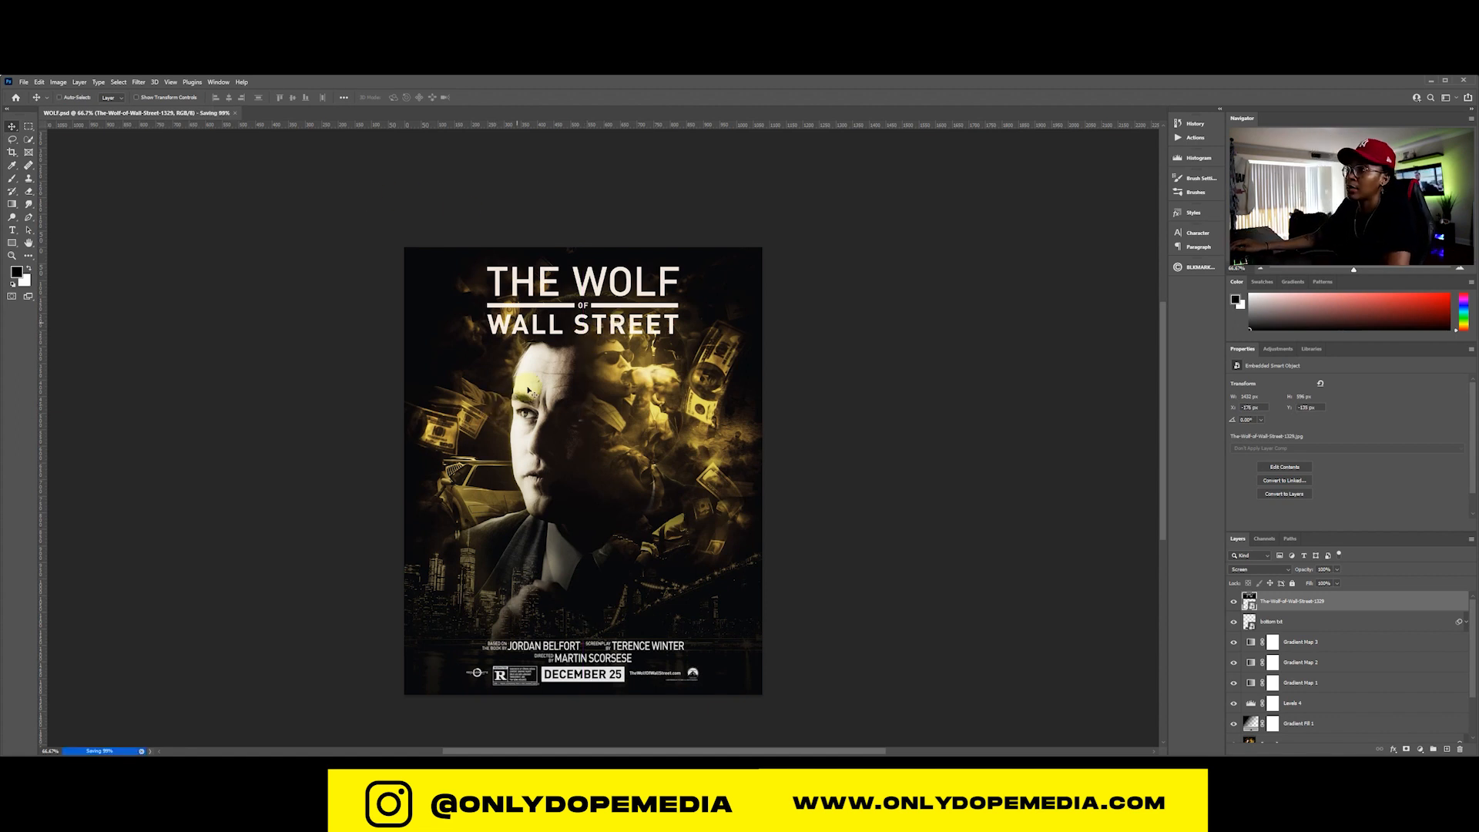
Add the text "LEONARDO DICAPRIO" over the poster and set its font to DIN Medium
{"action": "key", "text": "t"}
{"action": "left_click", "coordinate": [490, 443]}
{"action": "type", "text": "LEONARDO DICAPRIO"}
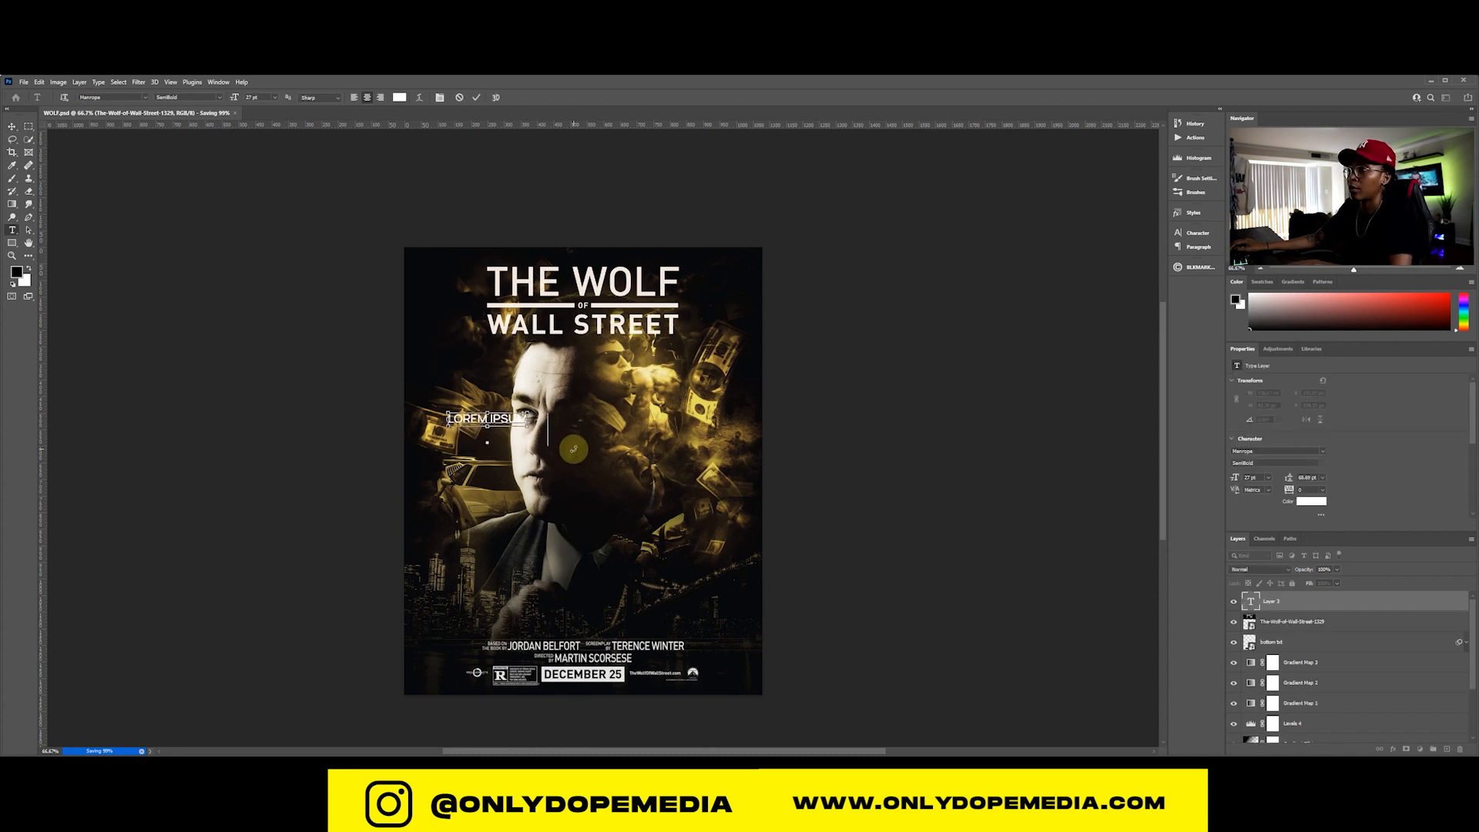
{"action": "key", "text": "ctrl+a"}
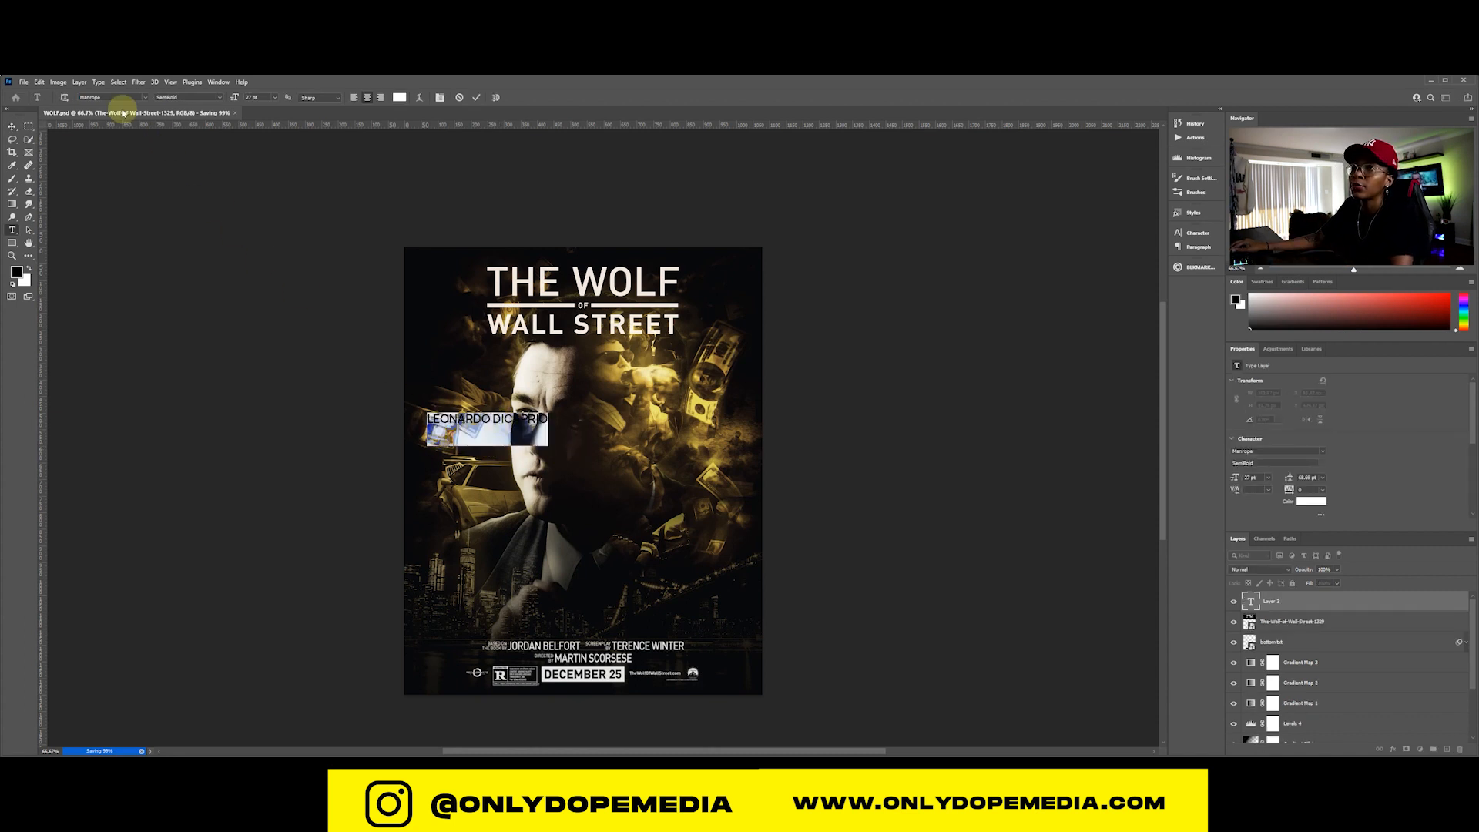
{"action": "type", "text": "din"}
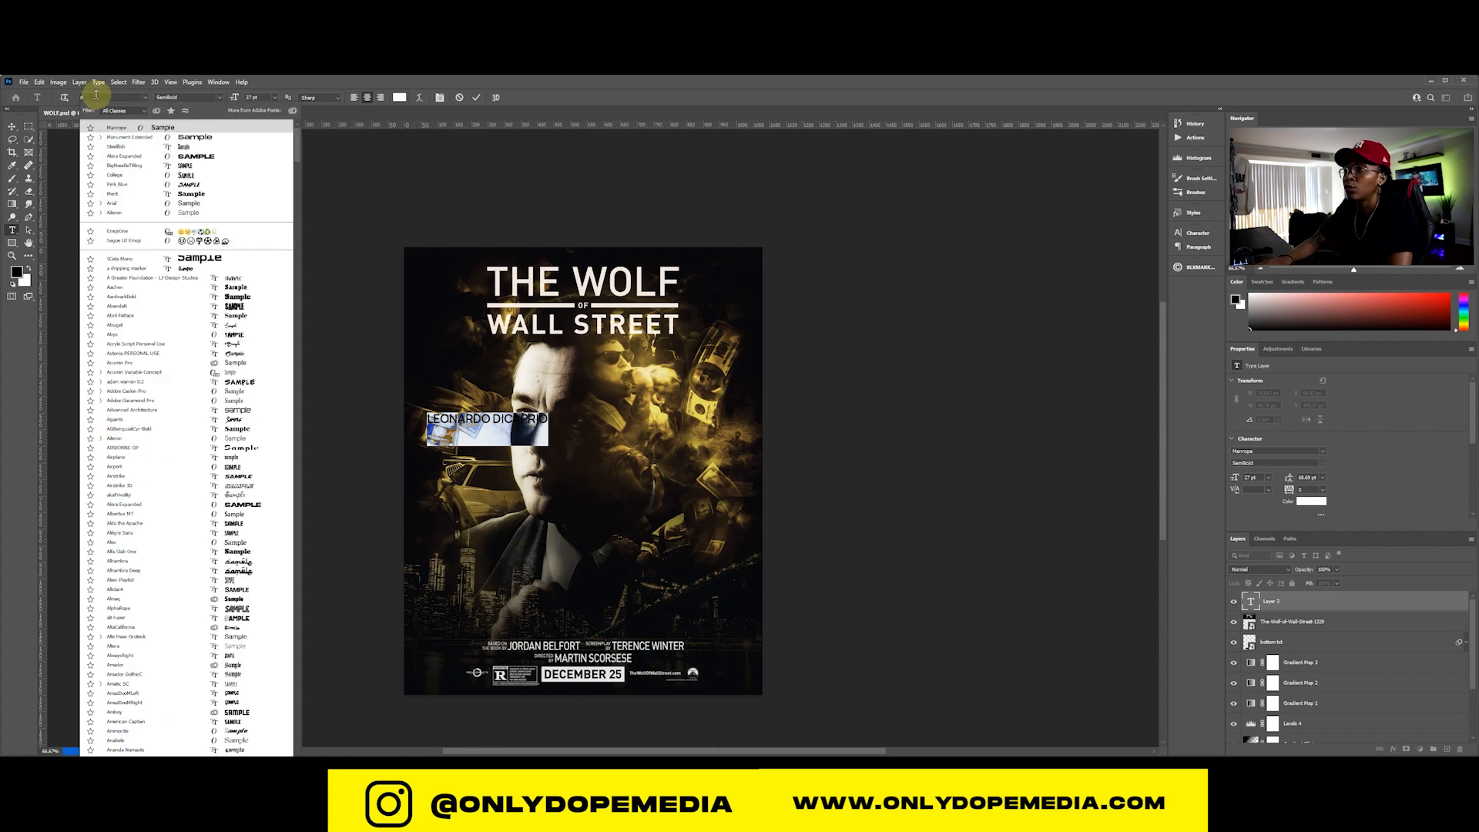
{"action": "left_click", "coordinate": [131, 146]}
{"action": "left_click", "coordinate": [1195, 233]}
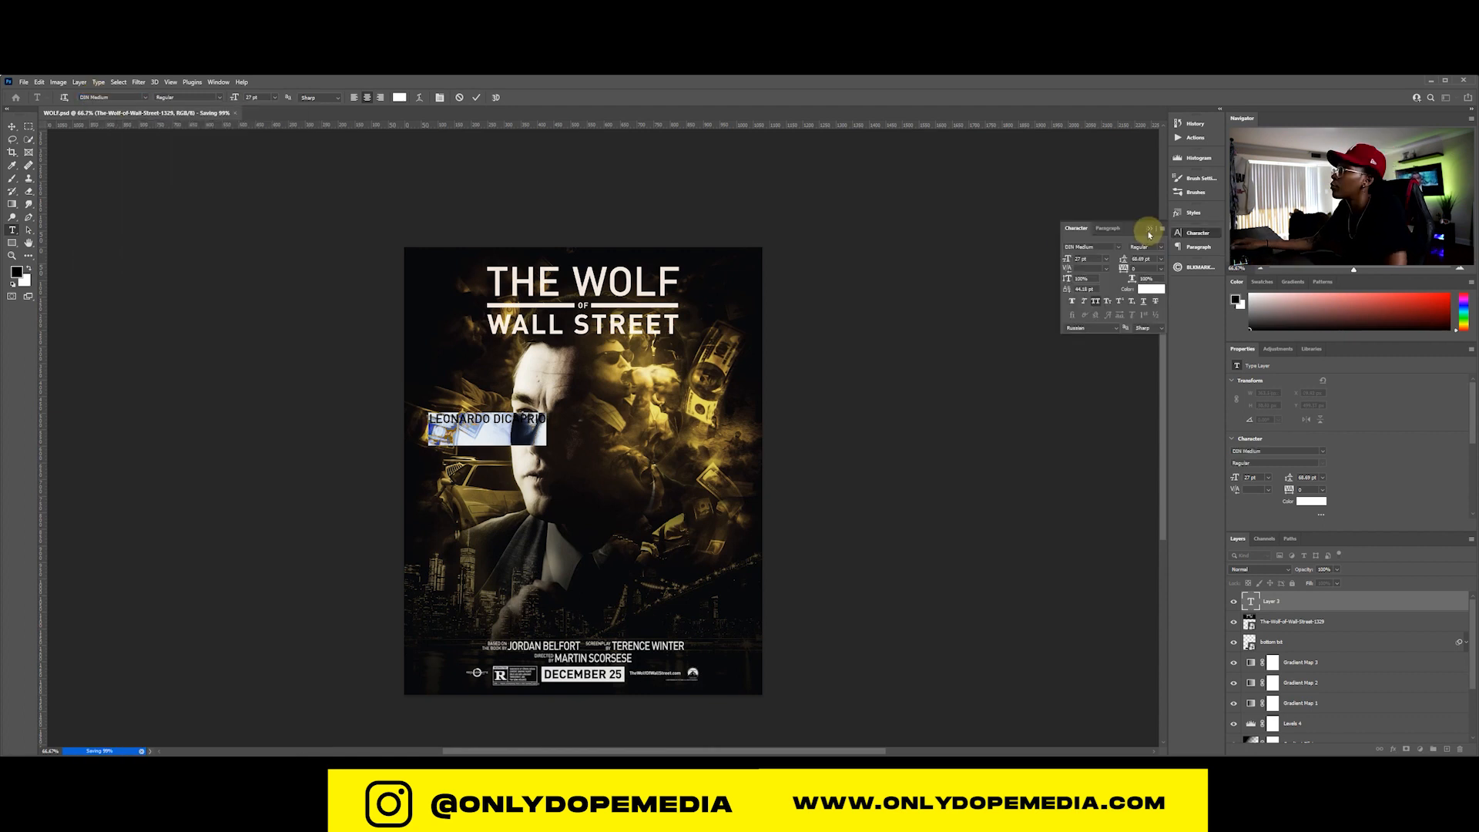
{"action": "left_click", "coordinate": [14, 128]}
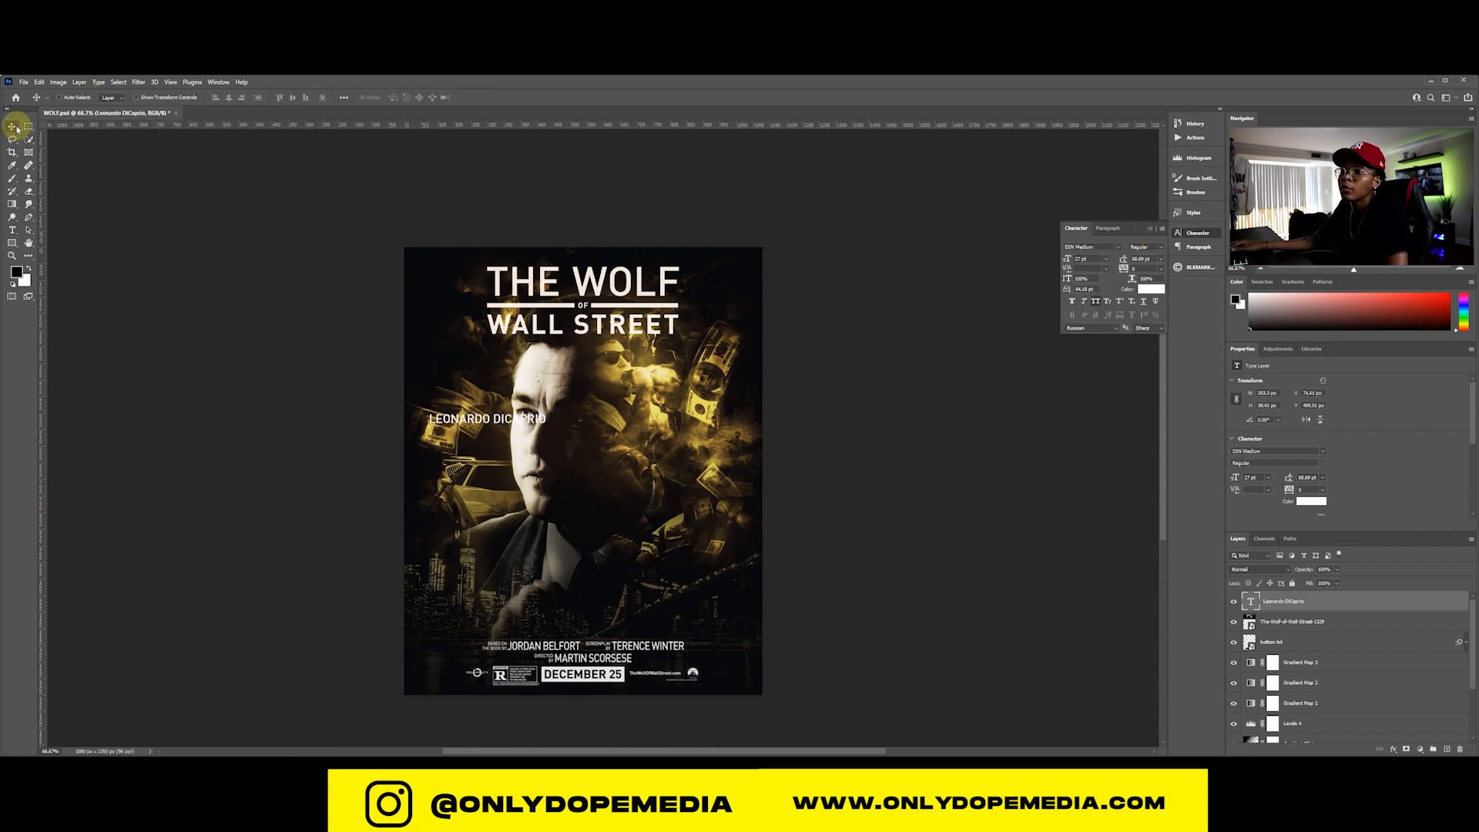
Position the Leonardo DiCaprio text above the title, duplicate it to the right and change the copy to "JONAH HILL"
{"action": "left_click_drag", "start_coordinate": [529, 402], "coordinate": [733, 258]}
{"action": "key", "text": "t"}
{"action": "double_click", "coordinate": [716, 258]}
{"action": "triple_click", "coordinate": [718, 255]}
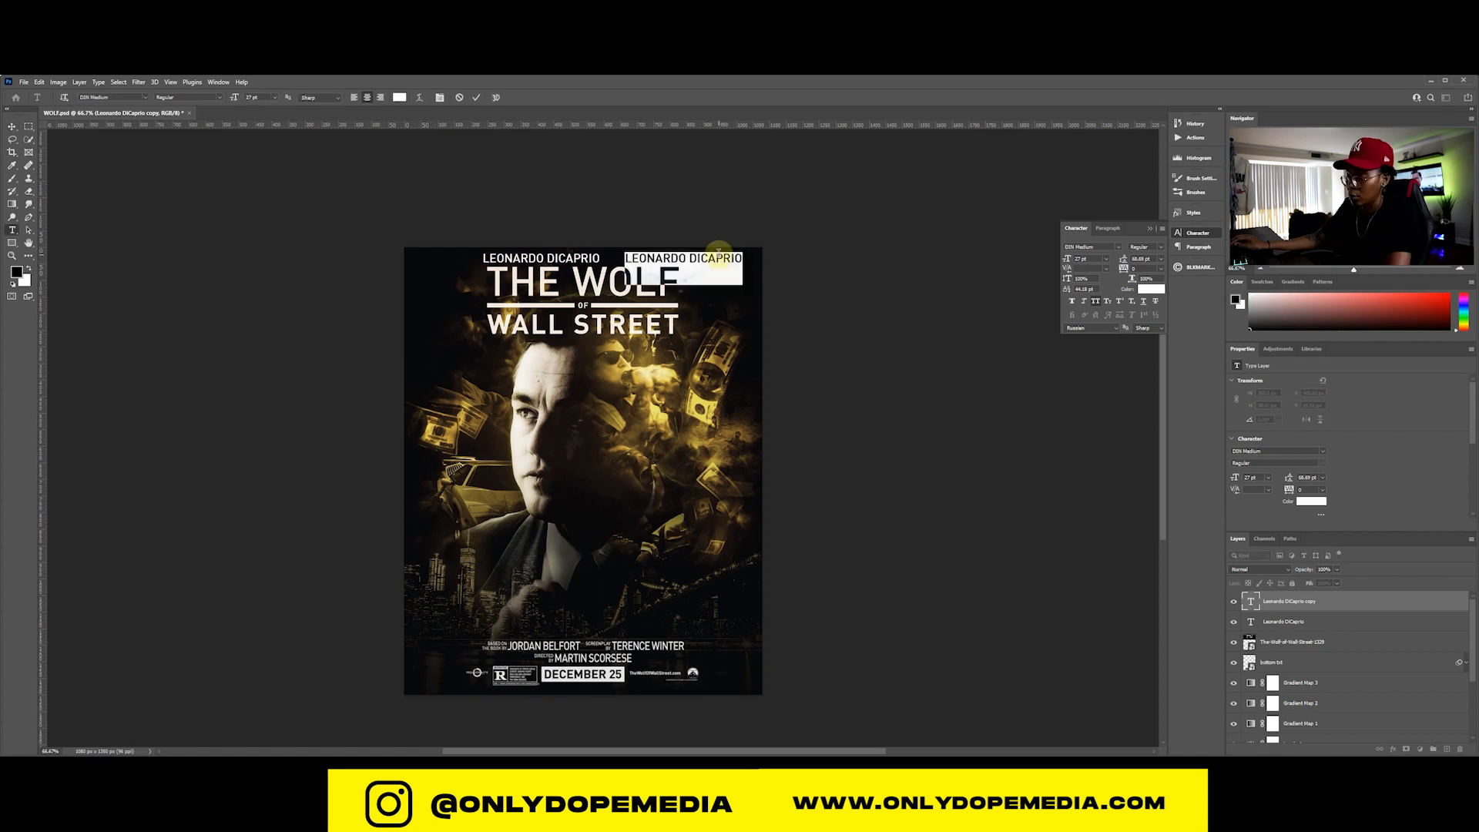
{"action": "type", "text": "JONAH"}
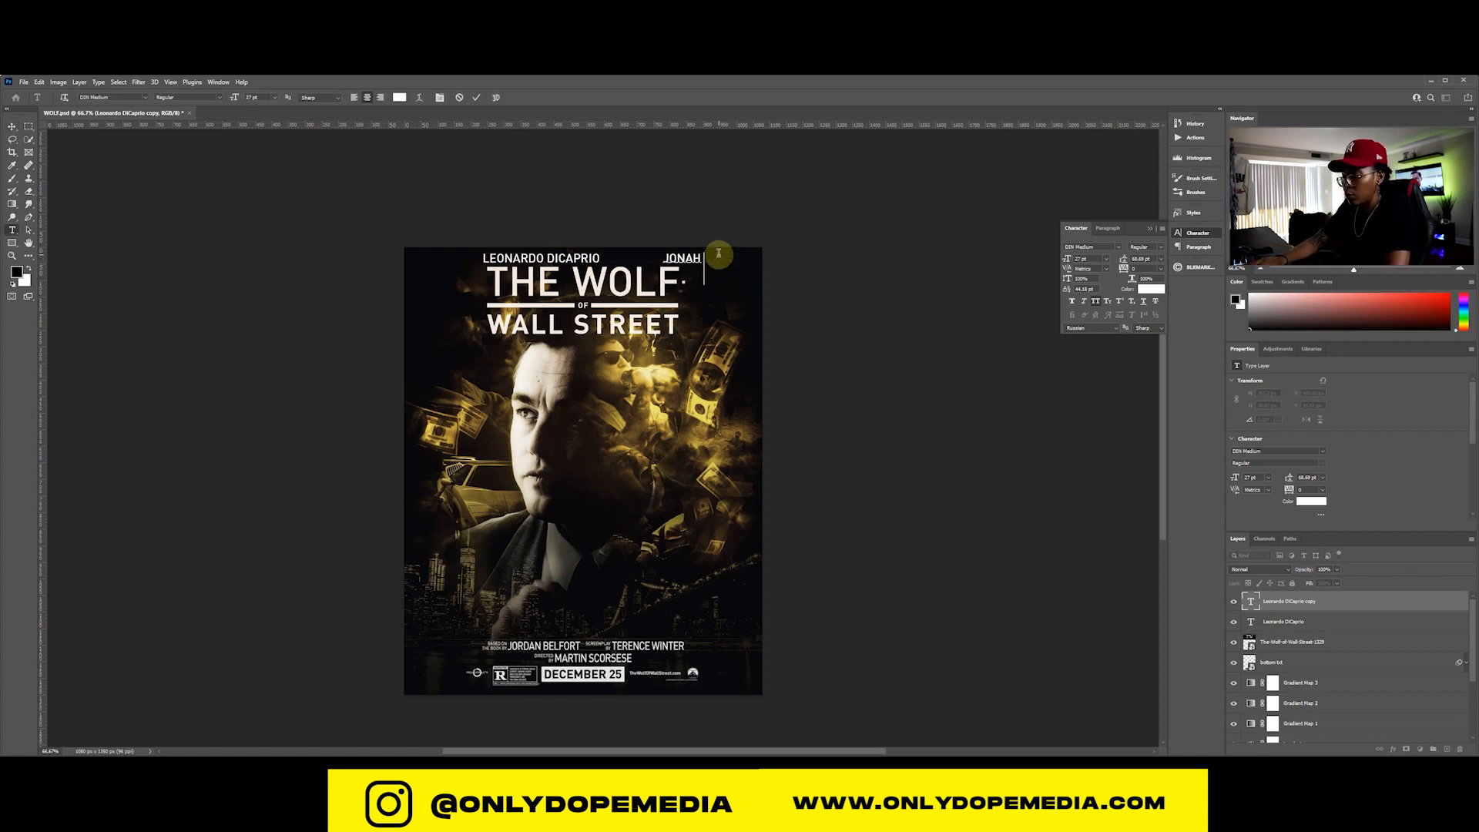
{"action": "type", "text": " HILL"}
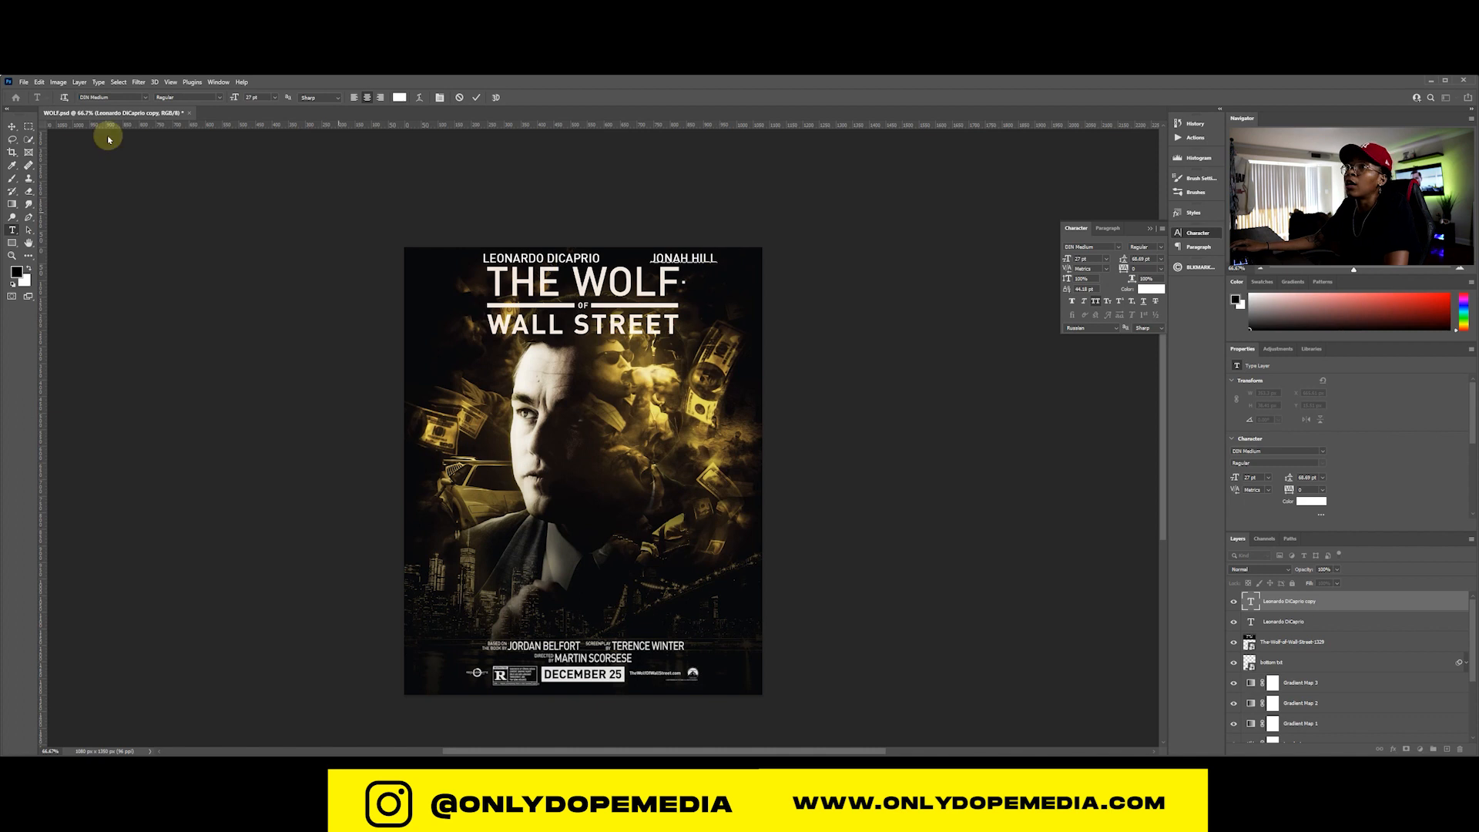
Line up both actor names on one row above the title, with Jonah Hill ending near the title's right edge
{"action": "left_click", "coordinate": [12, 127]}
{"action": "left_click_drag", "start_coordinate": [693, 267], "coordinate": [694, 260]}
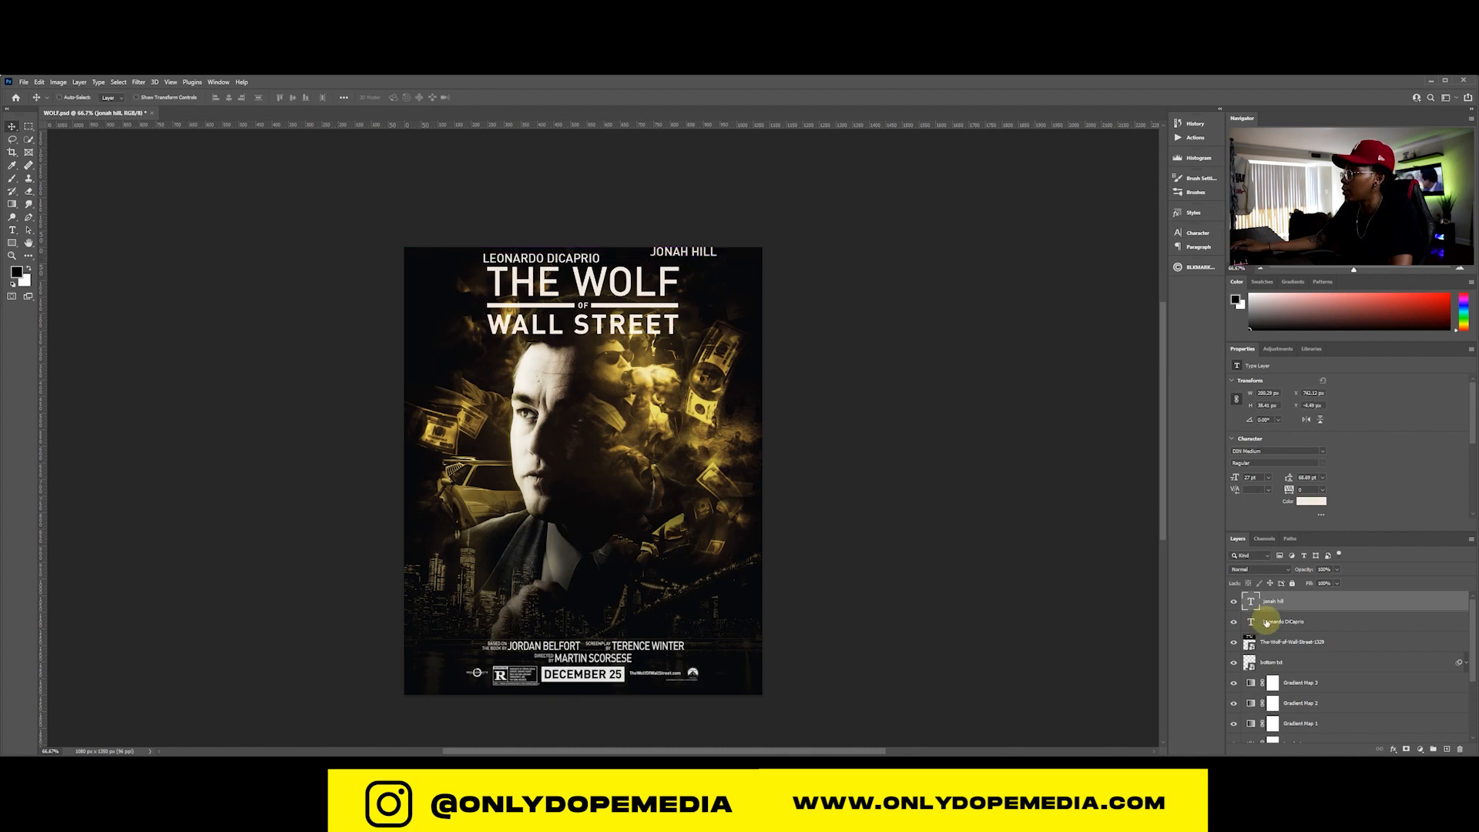
{"action": "left_click", "coordinate": [1279, 622]}
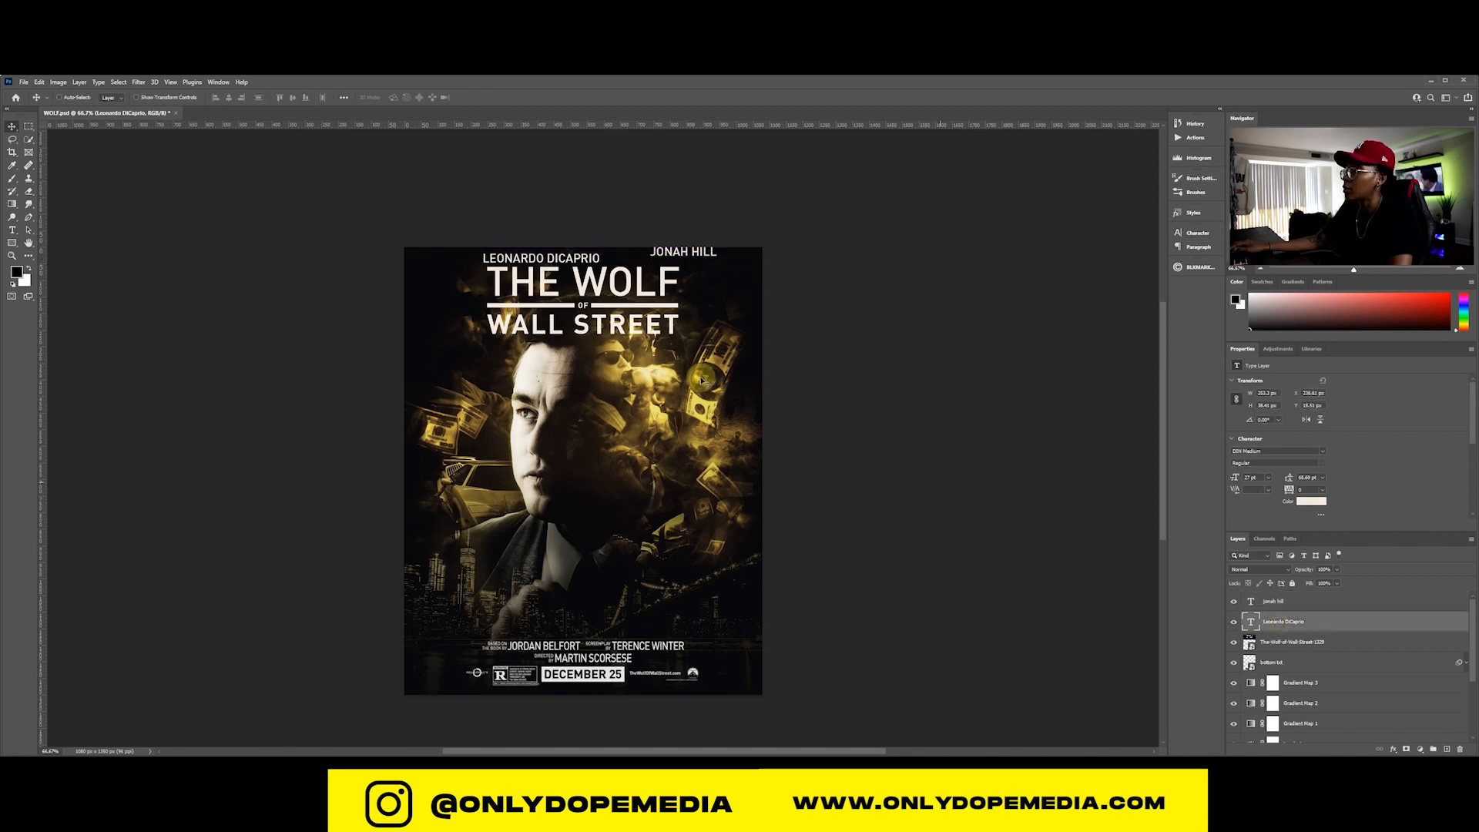
{"action": "left_click_drag", "start_coordinate": [568, 264], "coordinate": [570, 259]}
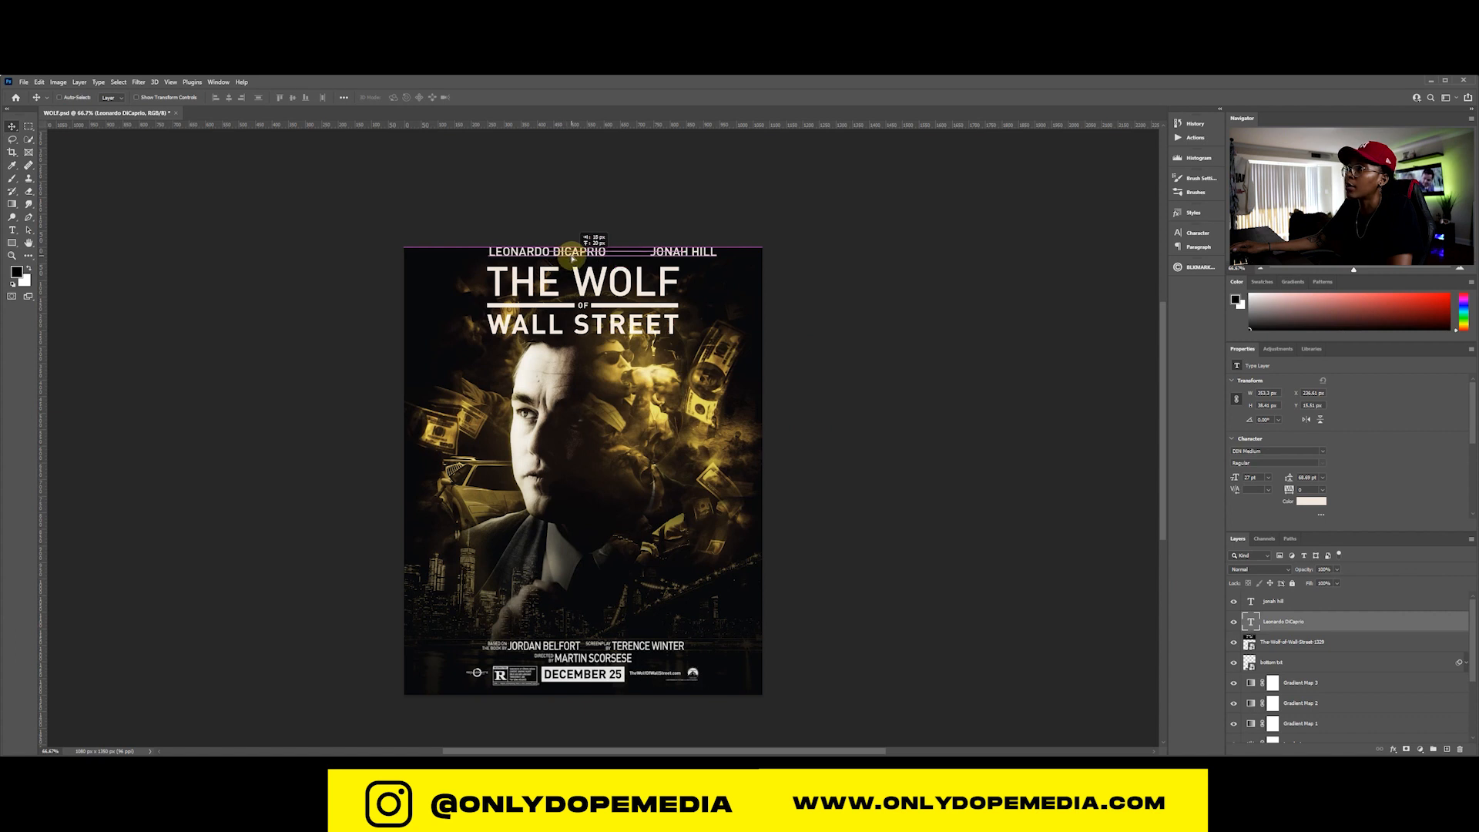
{"action": "left_click_drag", "start_coordinate": [571, 260], "coordinate": [572, 259]}
{"action": "left_click", "coordinate": [1303, 602]}
{"action": "left_click_drag", "start_coordinate": [683, 253], "coordinate": [646, 253]}
Scale both actor names down to about 70% and move them together with the title slightly lower
{"action": "left_click", "coordinate": [1293, 622], "text": "shift"}
{"action": "key", "text": "ctrl+t"}
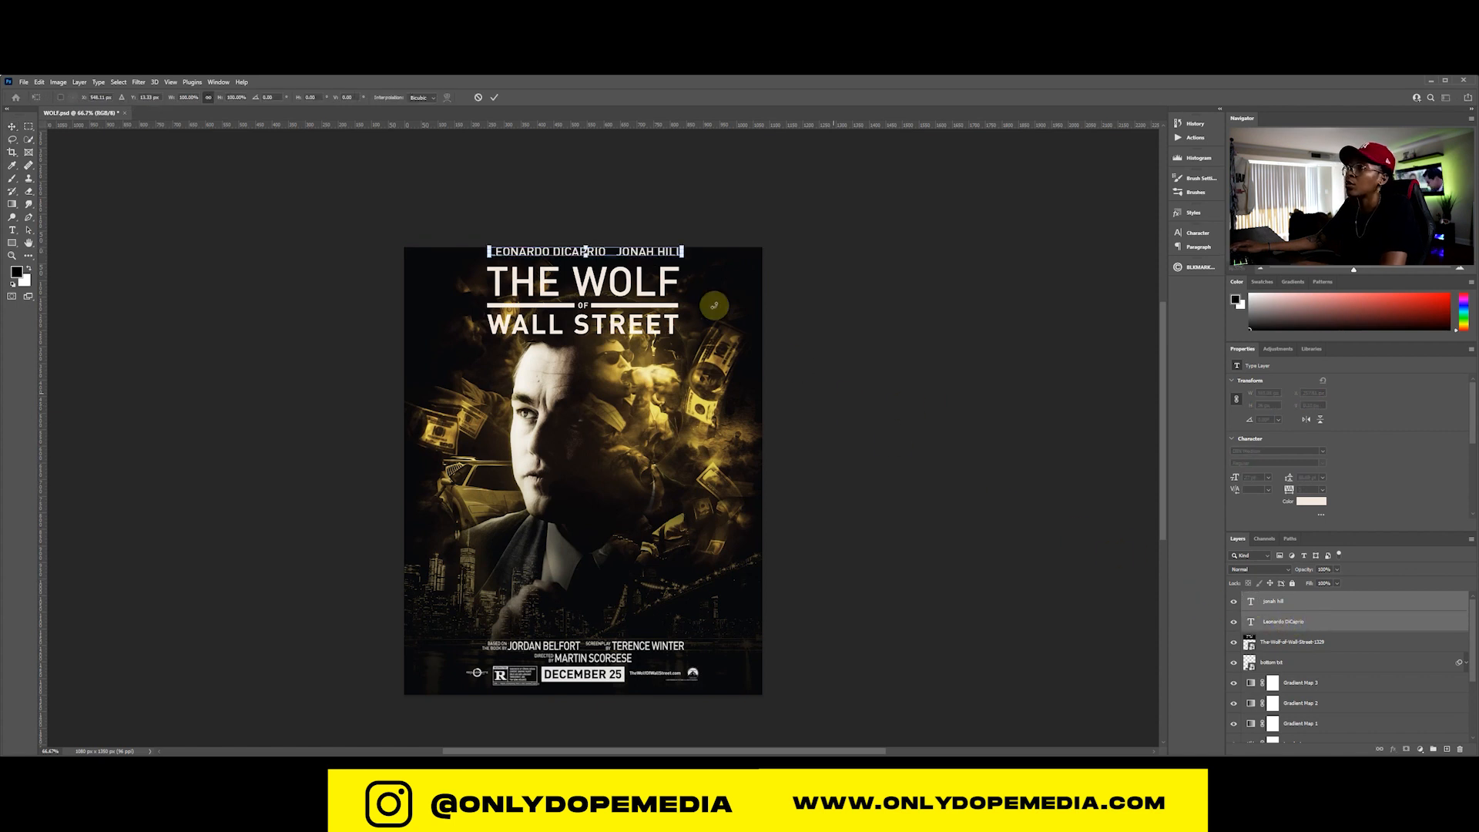
{"action": "left_click_drag", "start_coordinate": [683, 256], "coordinate": [625, 253]}
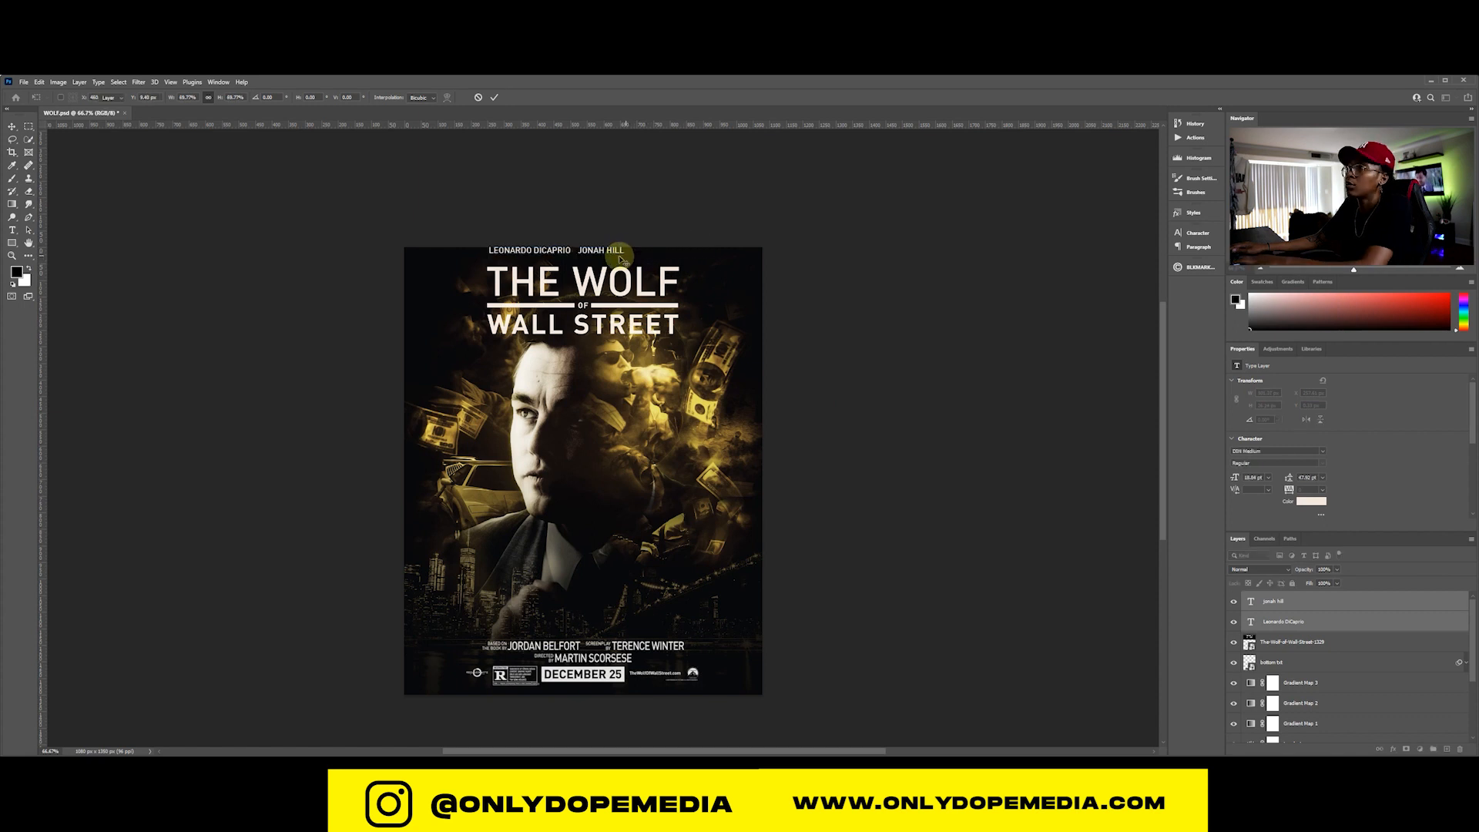
{"action": "key", "text": "Return"}
{"action": "left_click", "coordinate": [1338, 649], "text": "ctrl"}
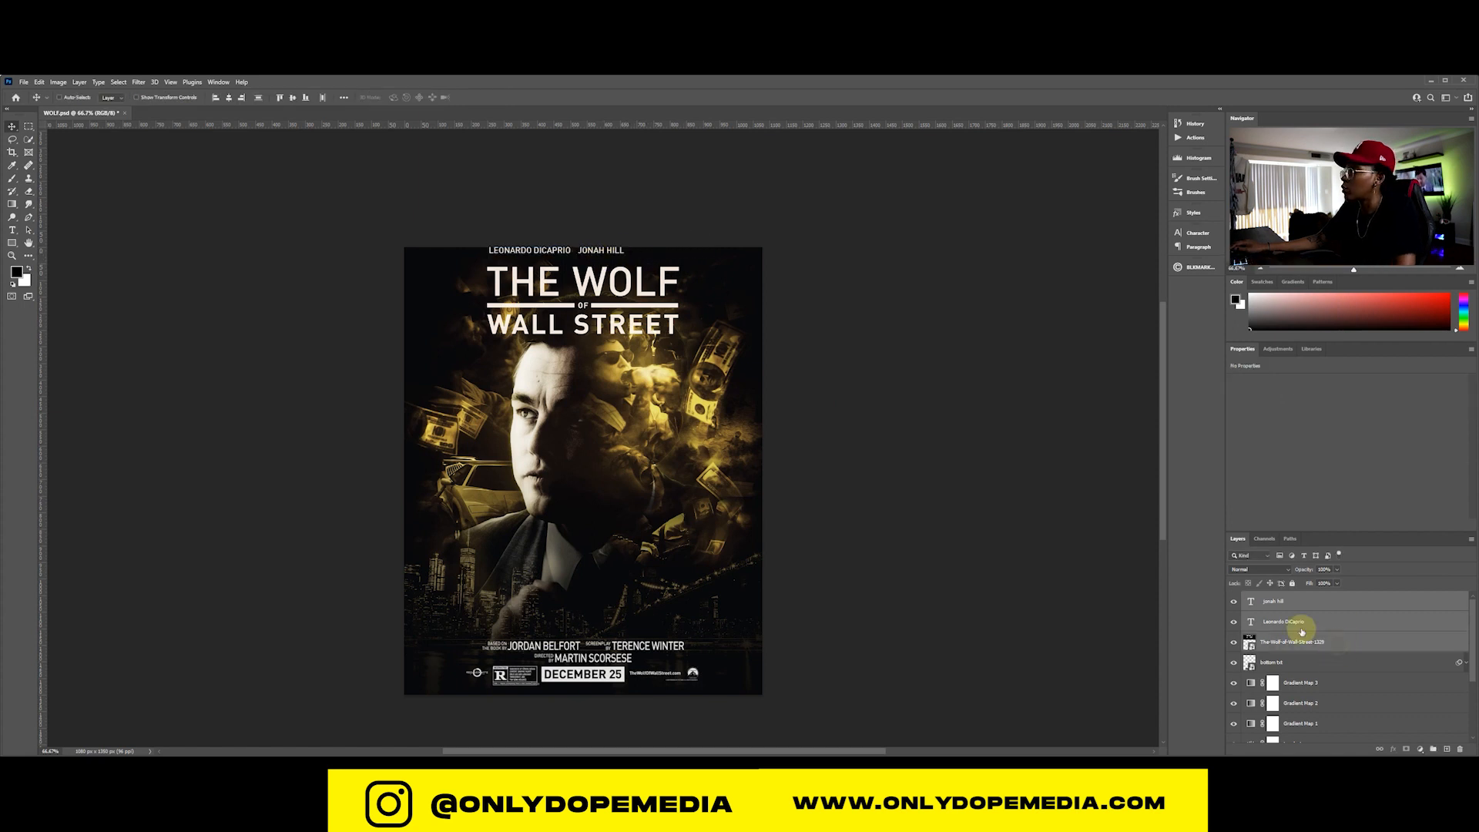
{"action": "left_click_drag", "start_coordinate": [719, 324], "coordinate": [720, 336]}
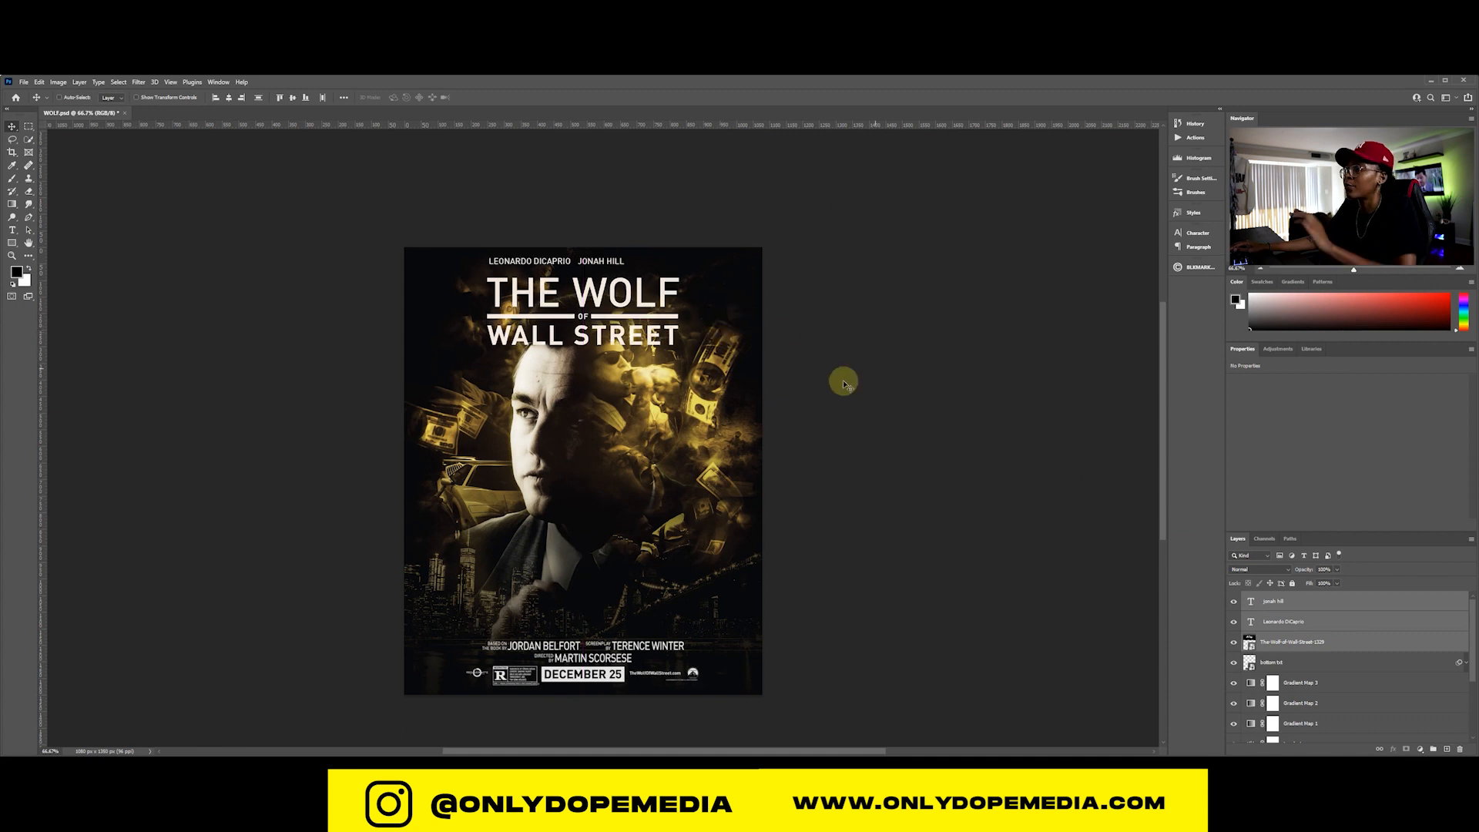
Move the Jonah Hill text to the title's right edge and lower both names closer to the title
{"action": "left_click", "coordinate": [1317, 617]}
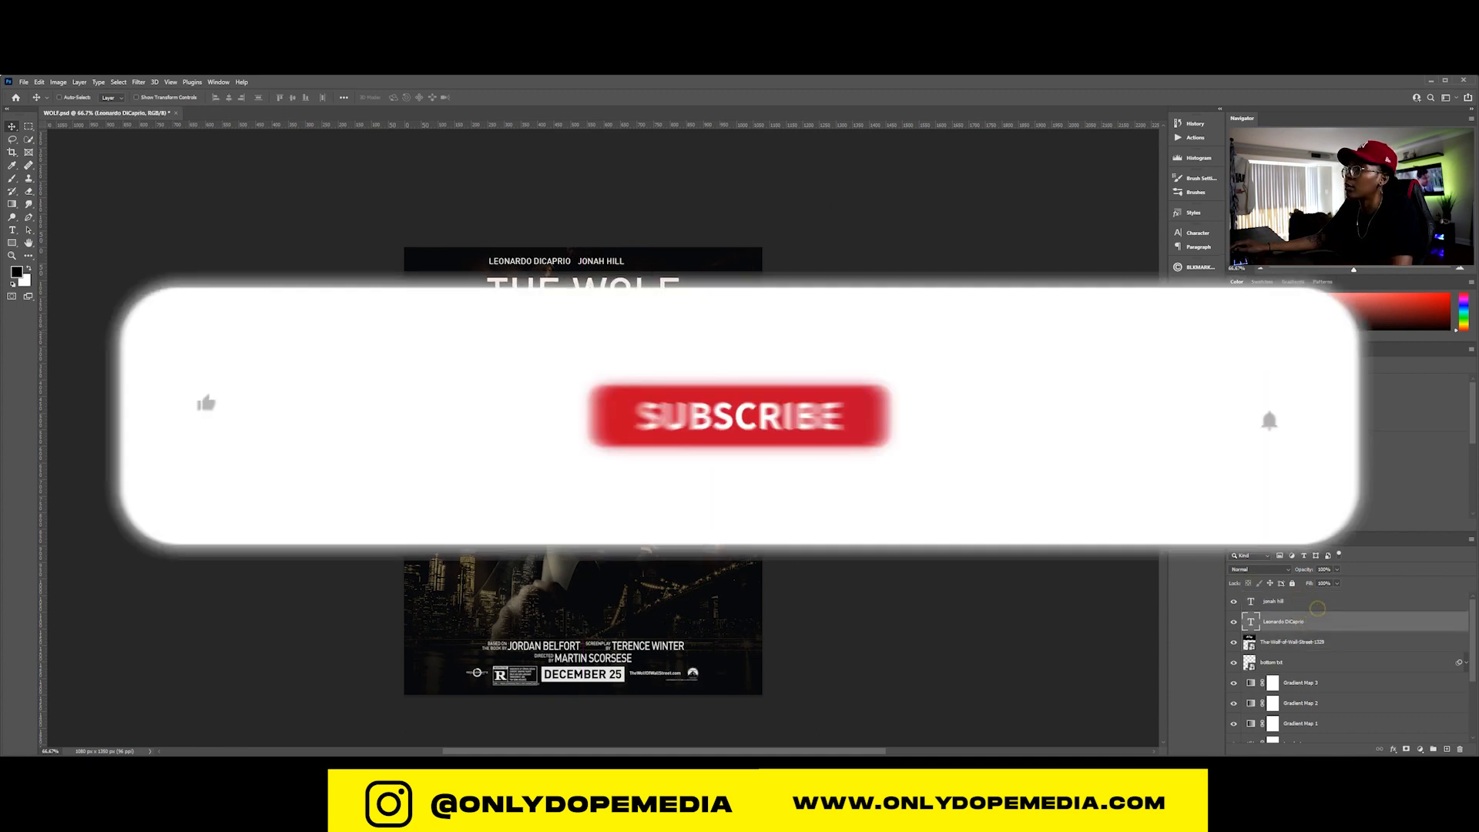
{"action": "left_click", "coordinate": [1318, 608]}
{"action": "left_click_drag", "start_coordinate": [593, 263], "coordinate": [648, 263]}
{"action": "left_click_drag", "start_coordinate": [647, 264], "coordinate": [647, 263]}
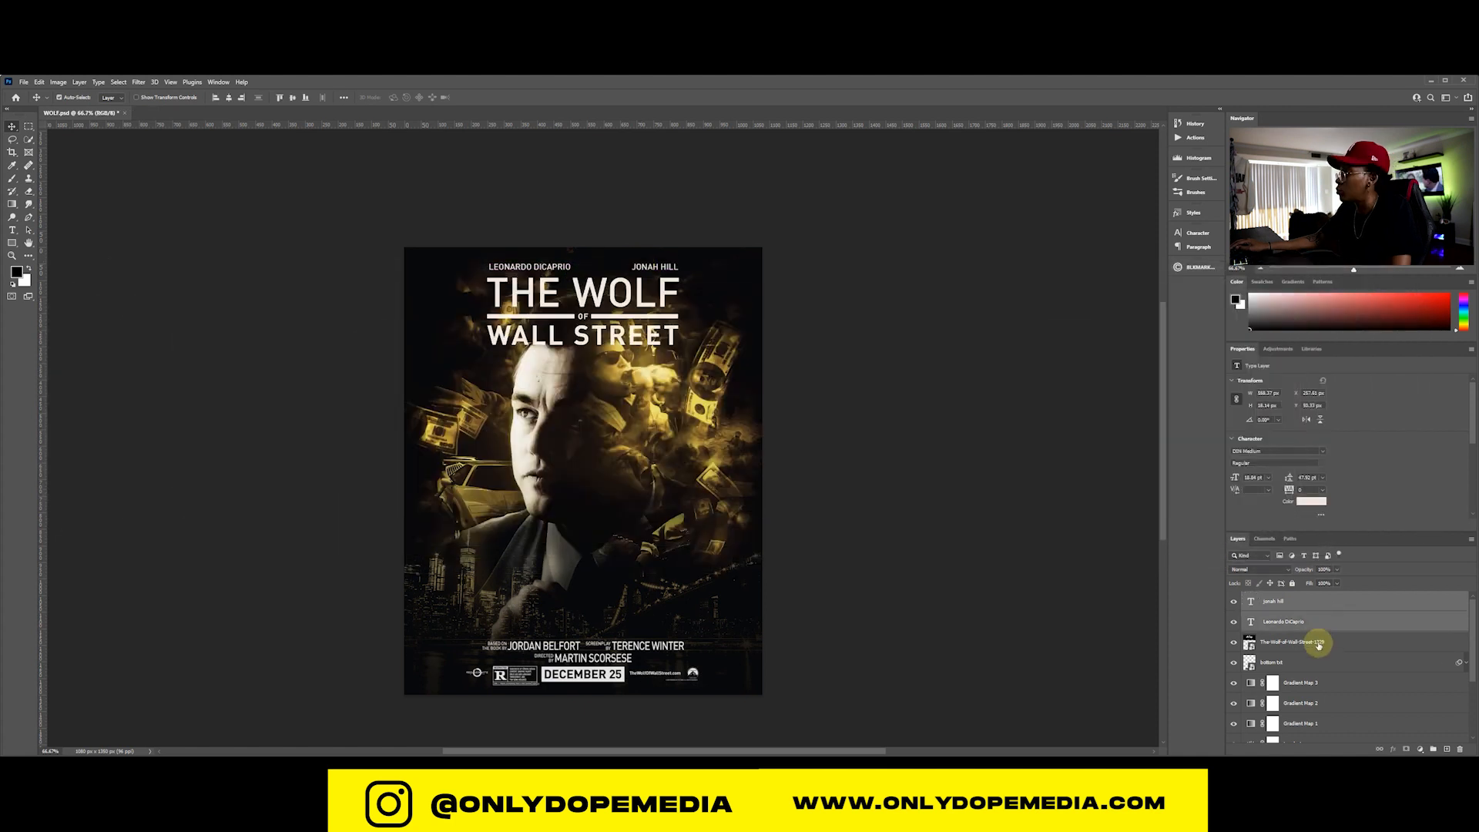
Scale the title and both actor names together to about three quarters of their size and centre them near the poster's top edge
{"action": "left_click", "coordinate": [1319, 644], "text": "shift"}
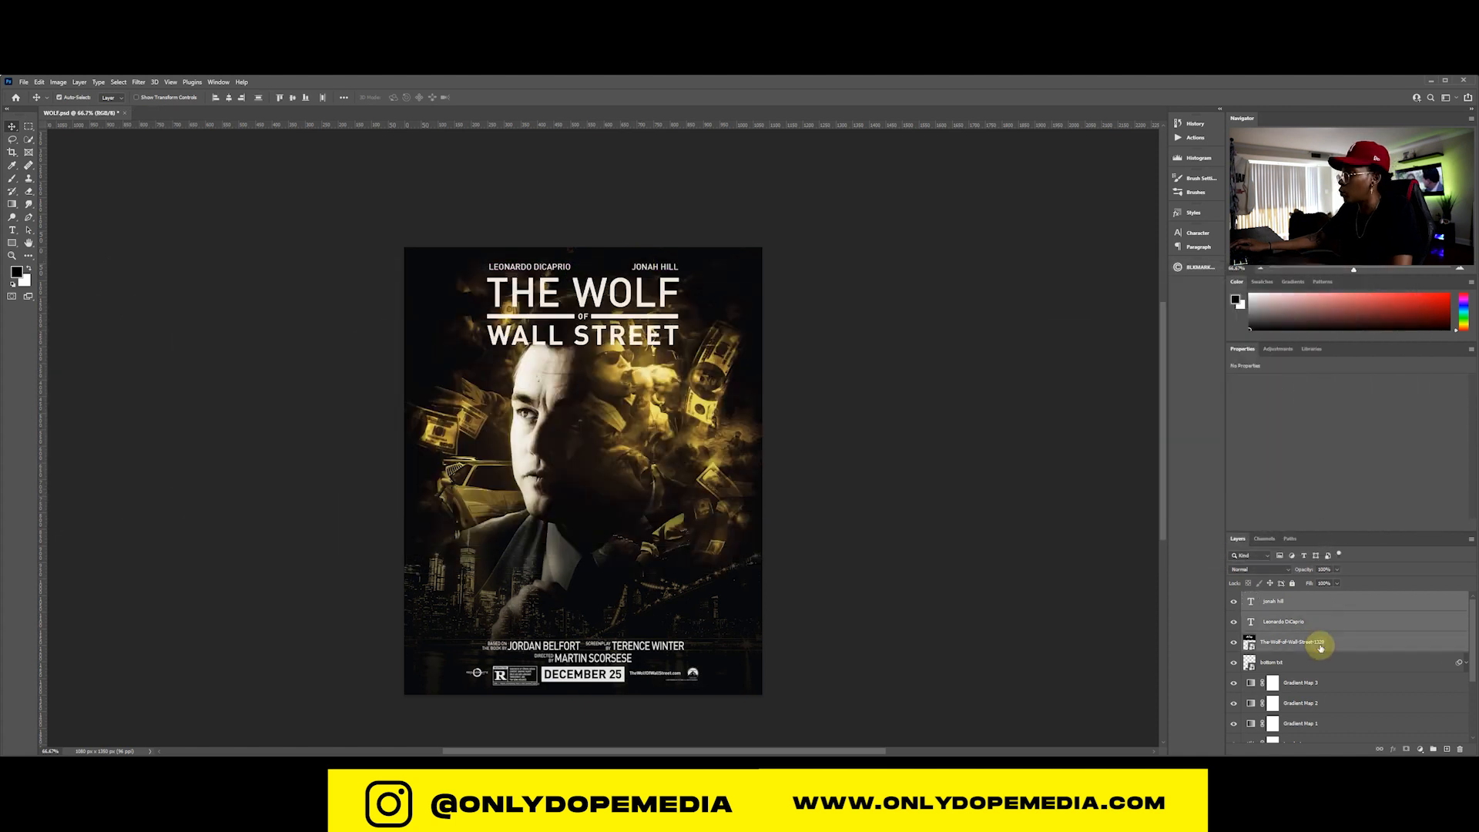
{"action": "key", "text": "ctrl+t"}
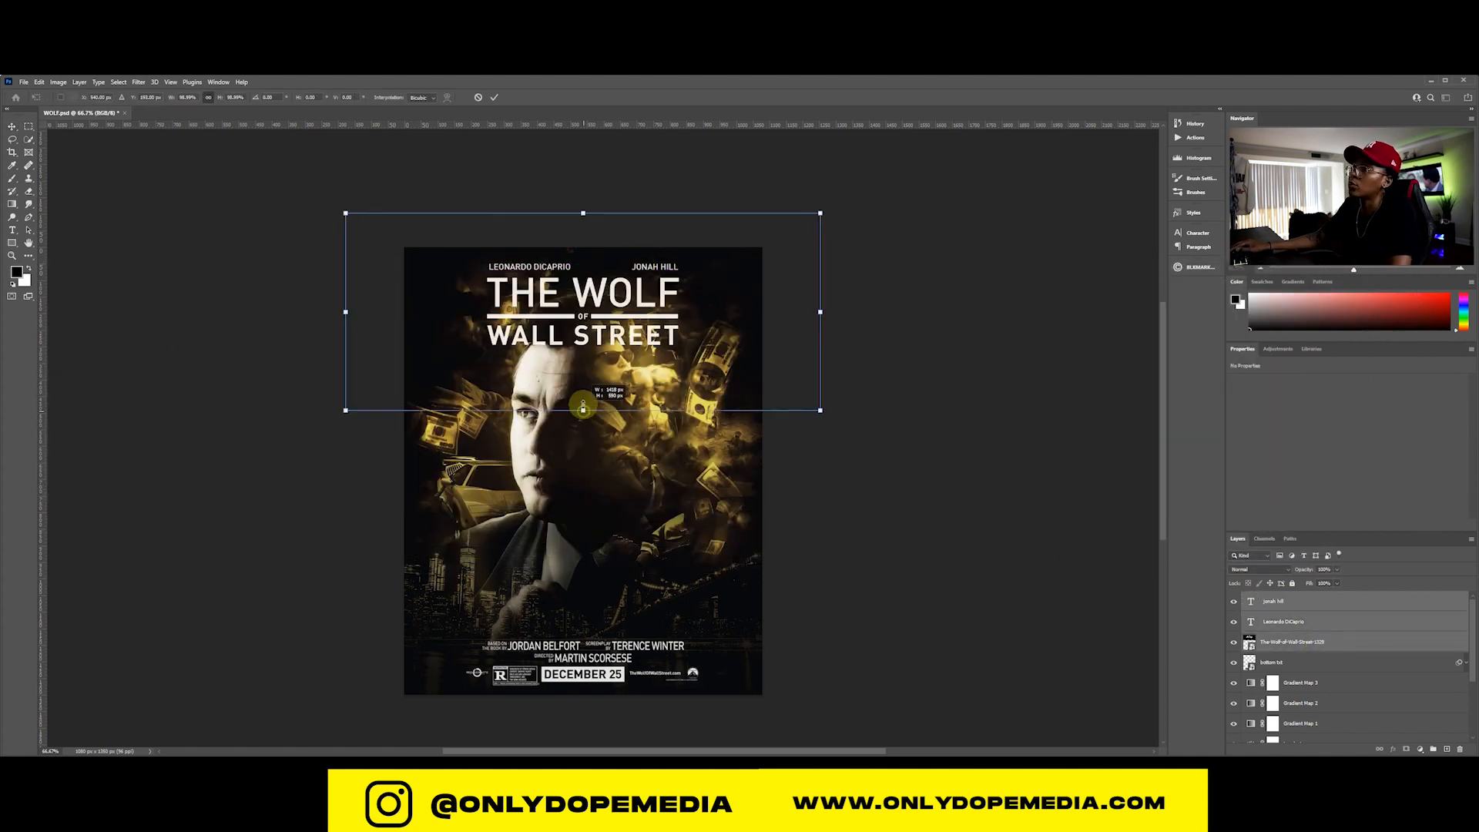
{"action": "left_click_drag", "start_coordinate": [583, 409], "coordinate": [583, 363]}
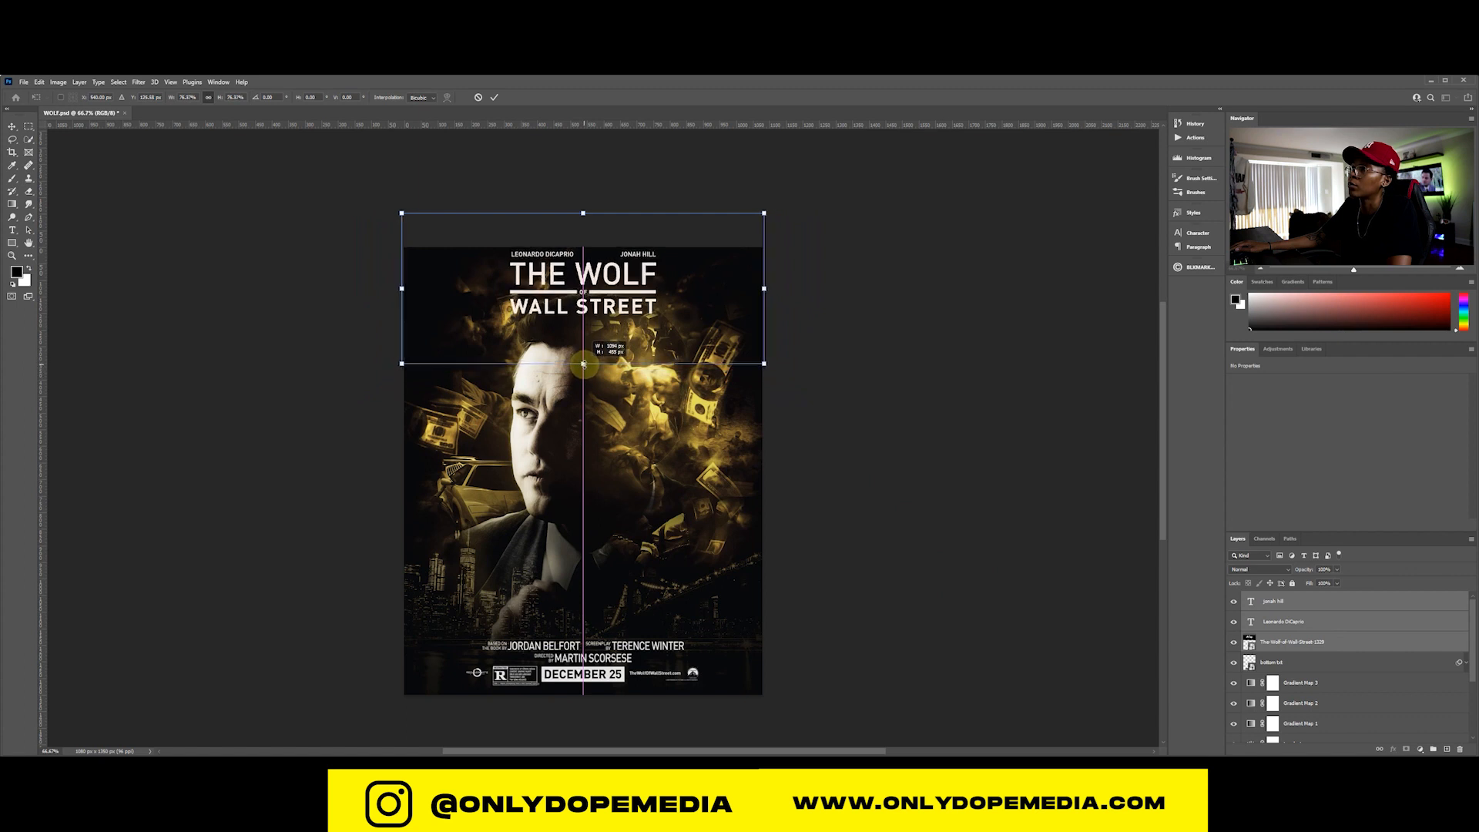
{"action": "key", "text": "Return"}
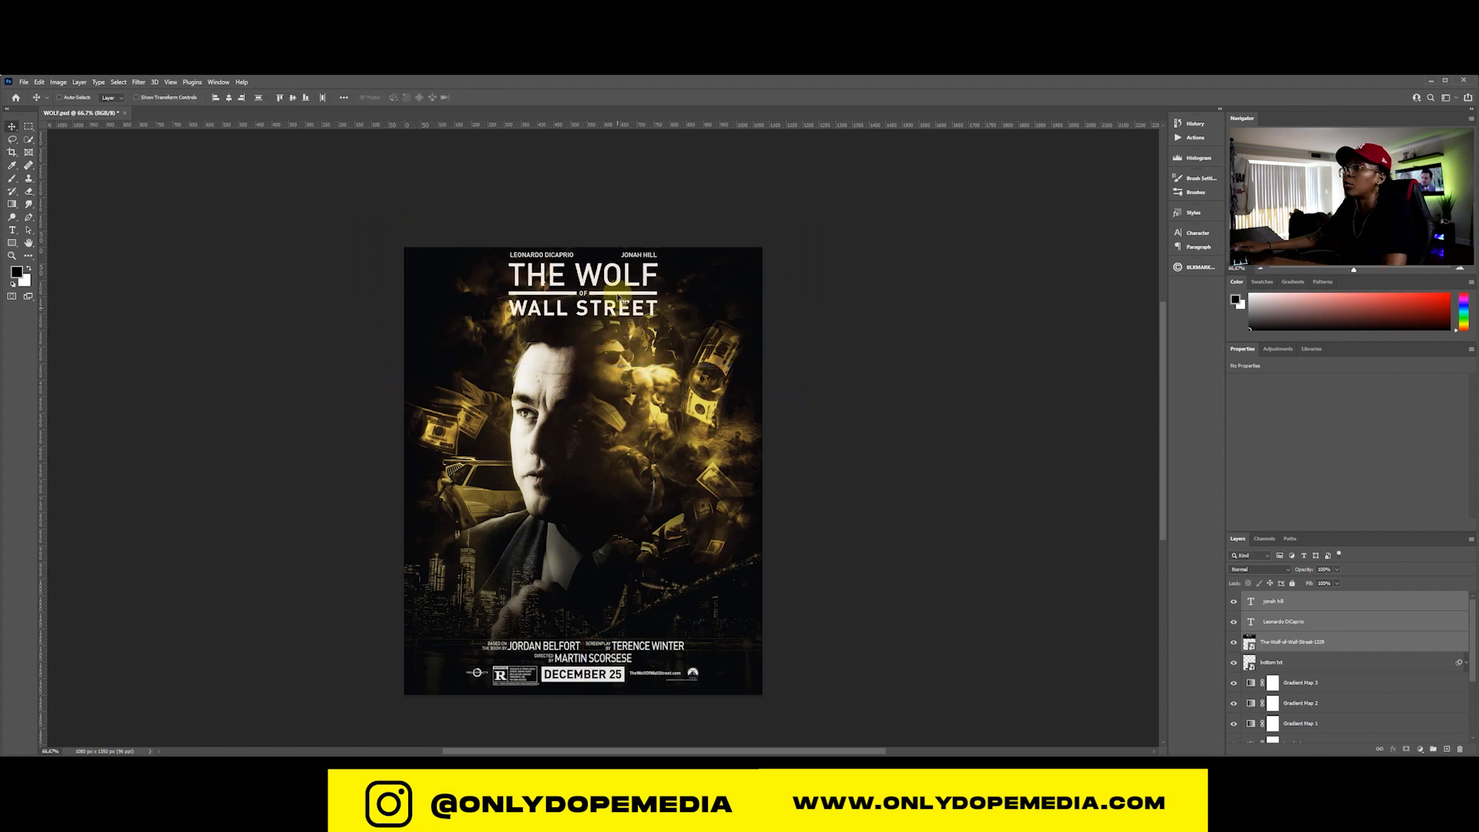
{"action": "left_click_drag", "start_coordinate": [617, 285], "coordinate": [627, 290]}
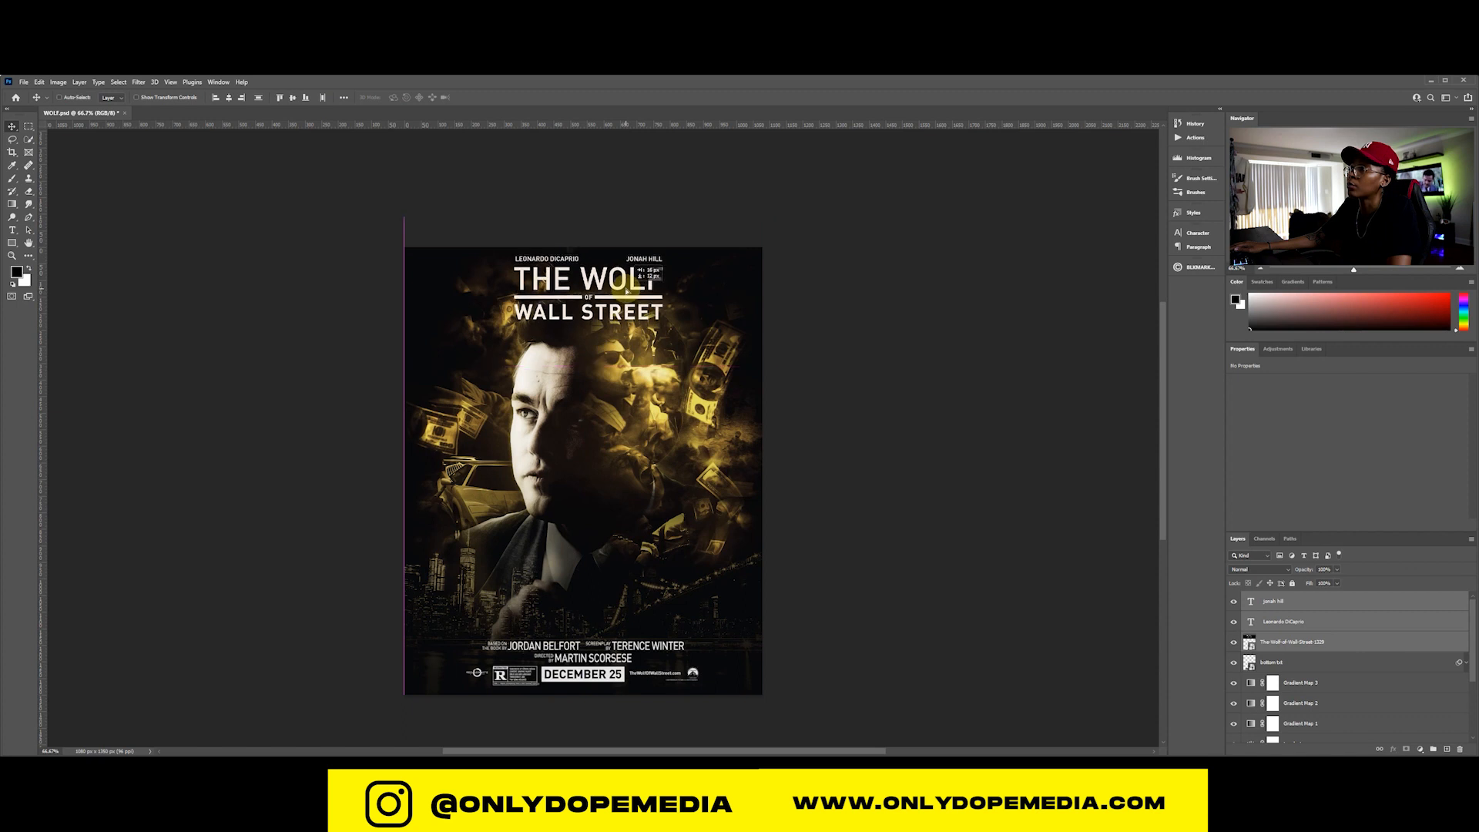
{"action": "left_click_drag", "start_coordinate": [627, 291], "coordinate": [621, 294]}
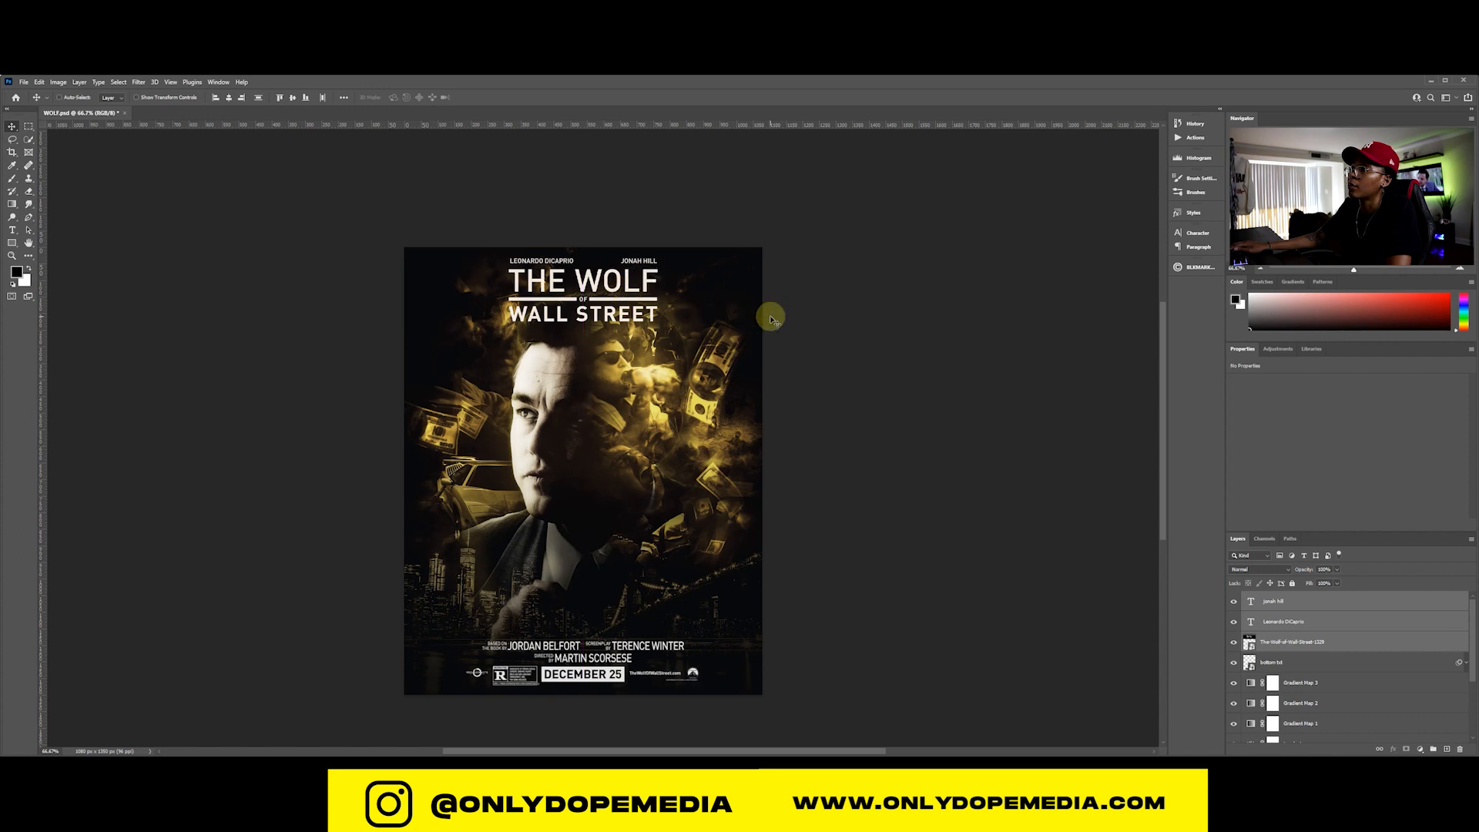
{"action": "left_click", "coordinate": [1379, 644]}
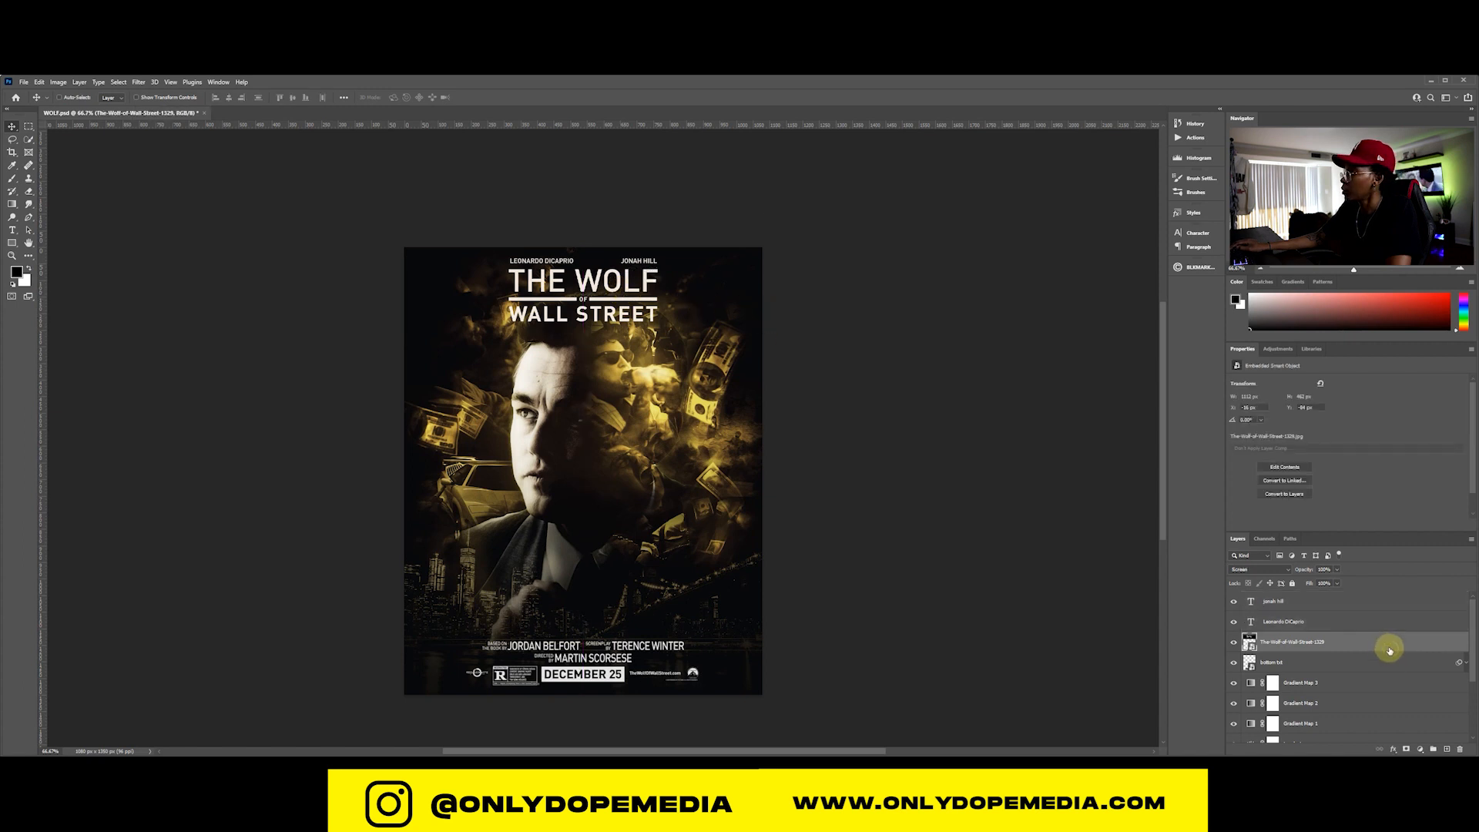
{"action": "double_click", "coordinate": [1363, 645]}
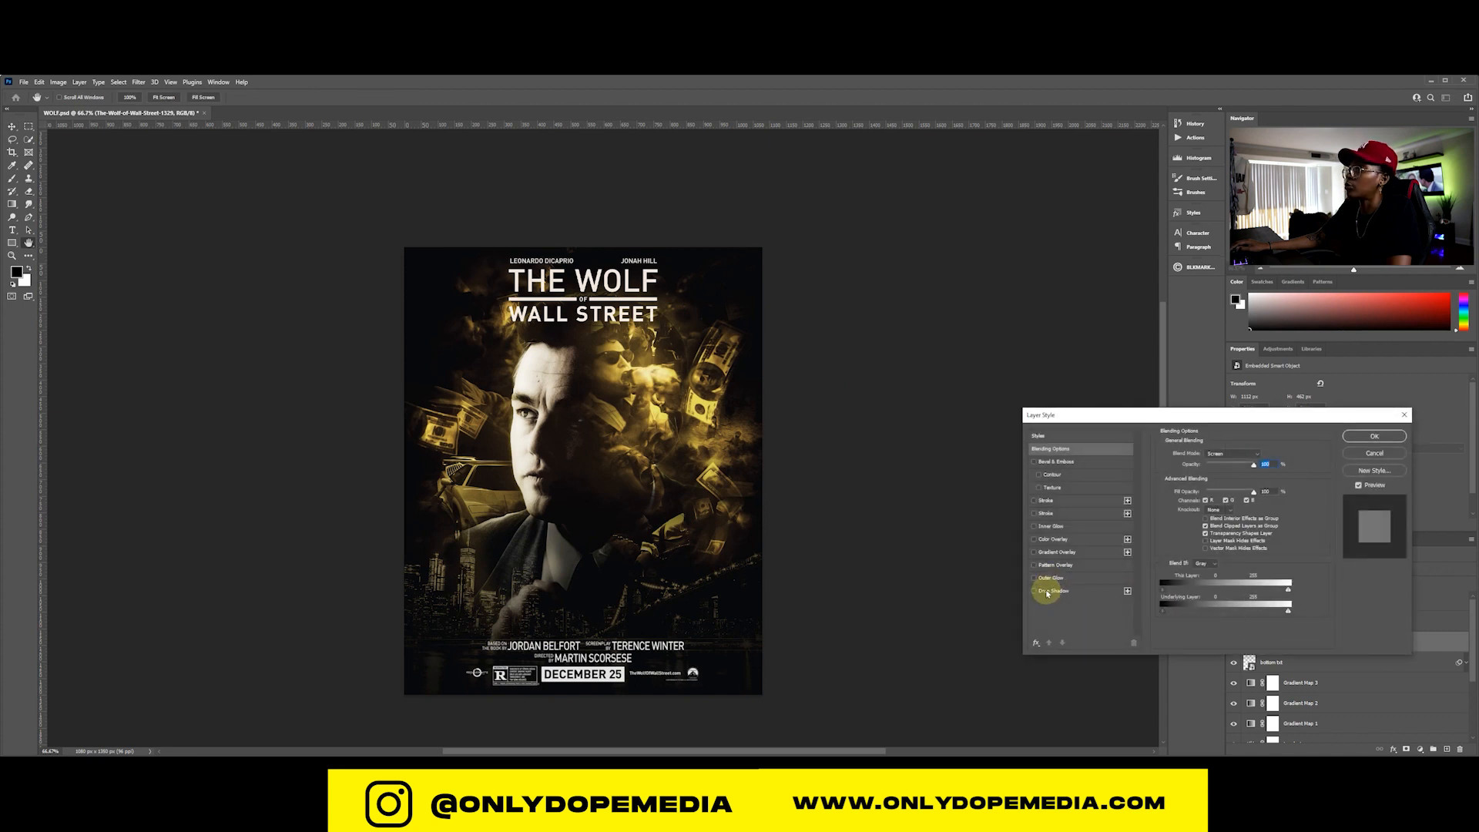
{"action": "left_click", "coordinate": [1054, 591]}
{"action": "left_click", "coordinate": [1034, 592]}
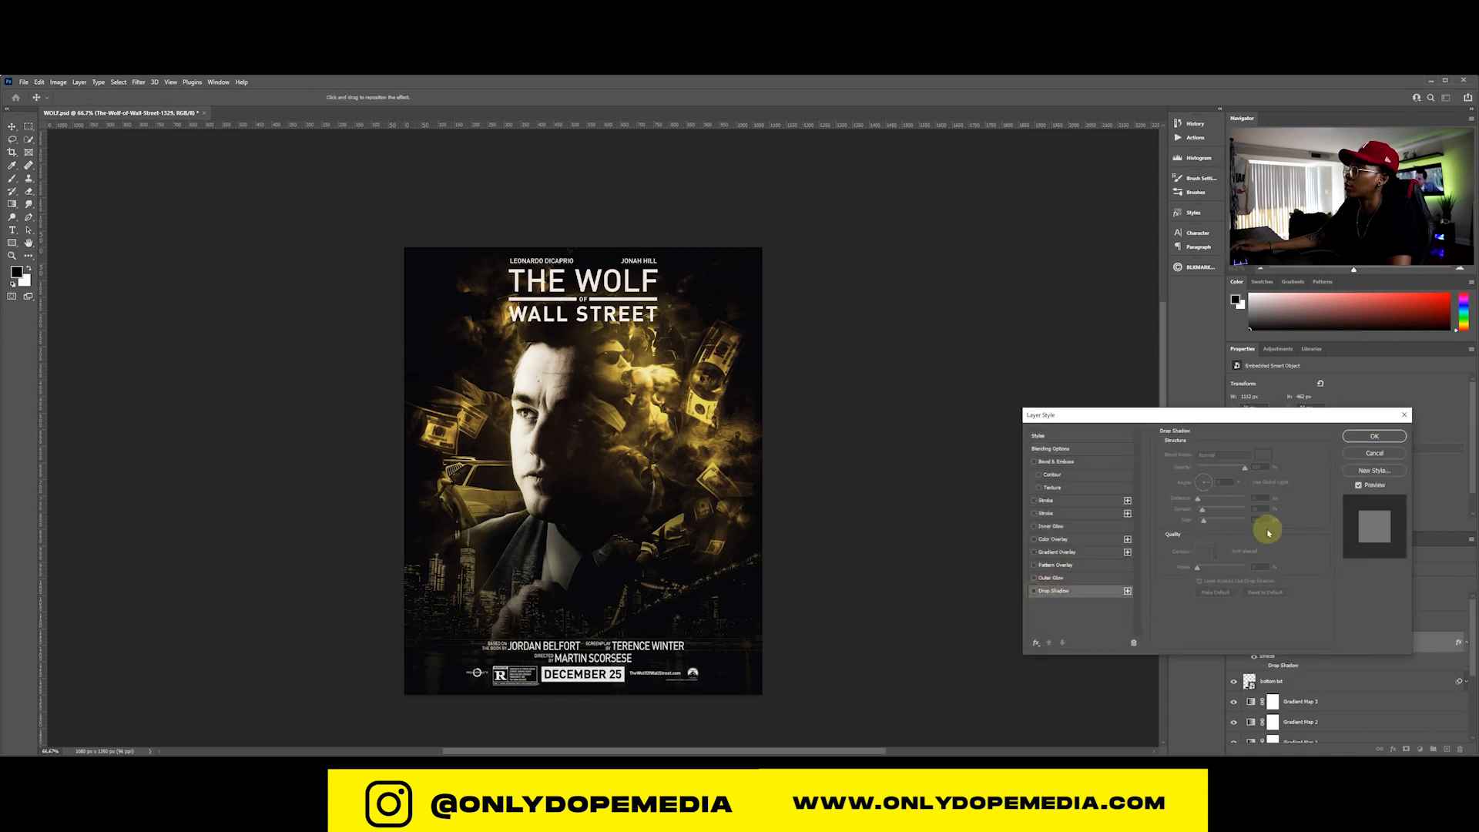
{"action": "left_click", "coordinate": [1375, 453]}
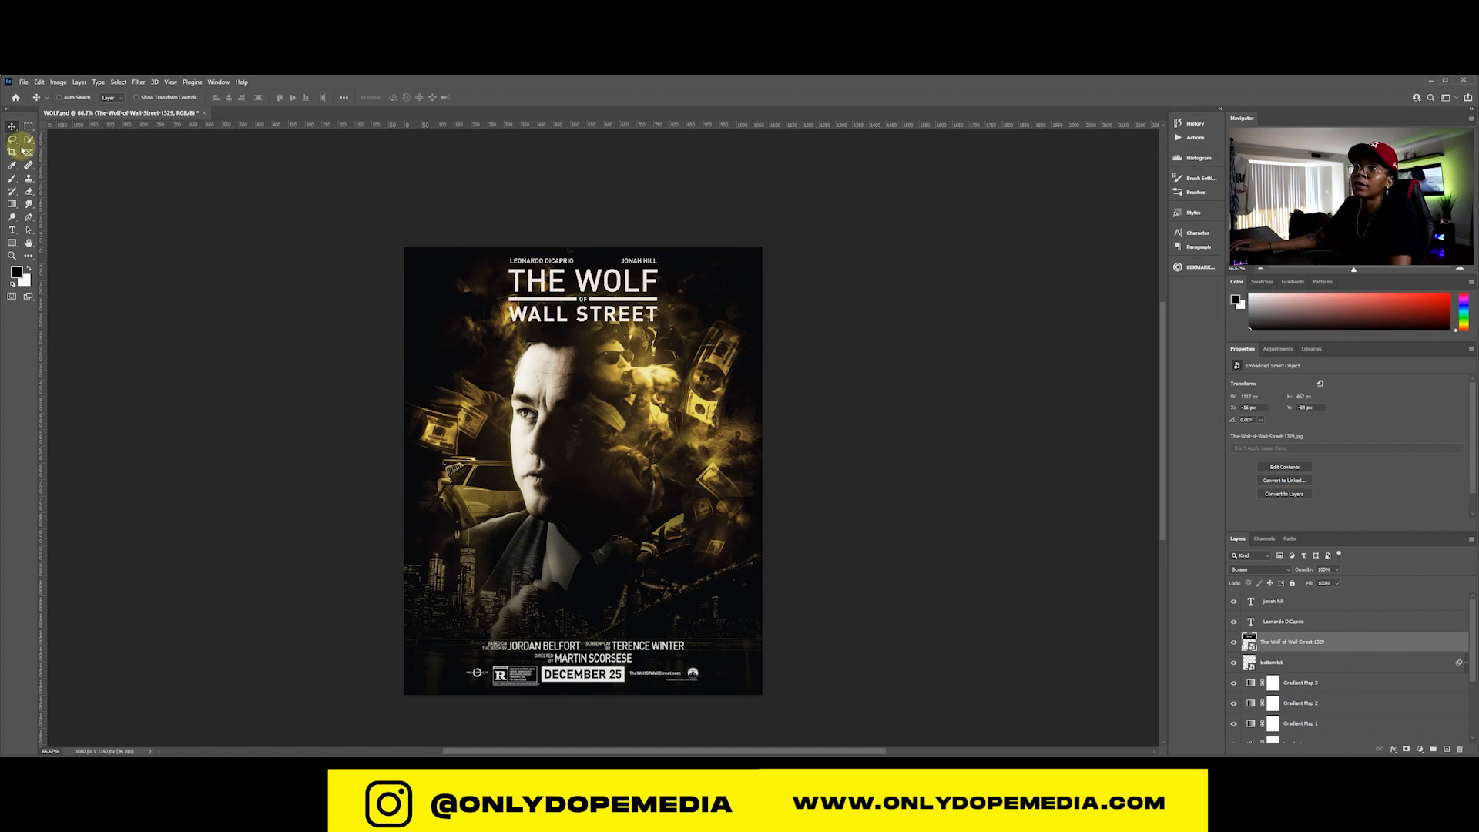
Mask out the title layer's black background with a Magic Wand selection, extended to similar areas and filled with black on a new layer mask
{"action": "left_click", "coordinate": [1407, 749]}
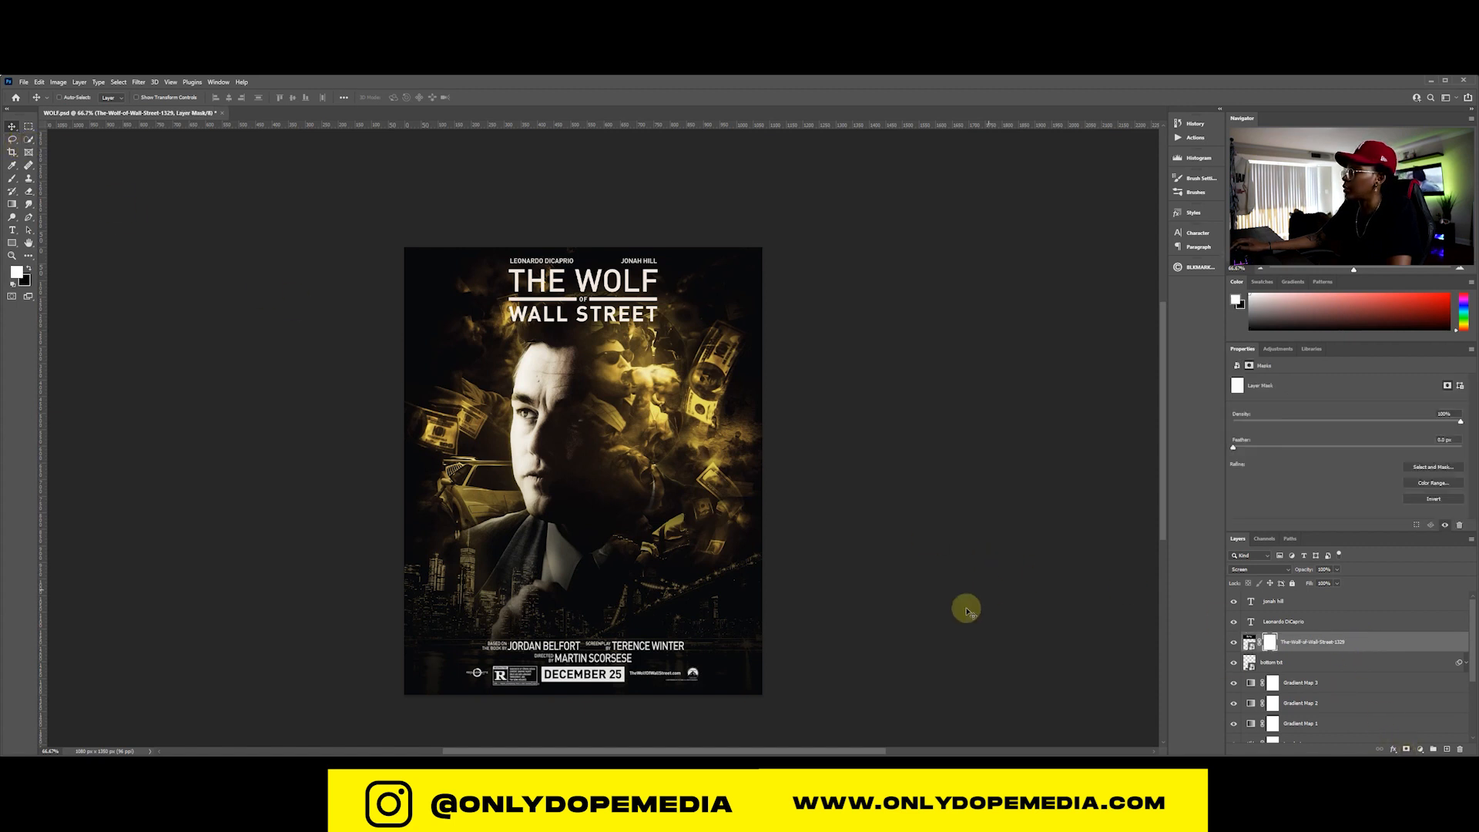
{"action": "left_click", "coordinate": [27, 139]}
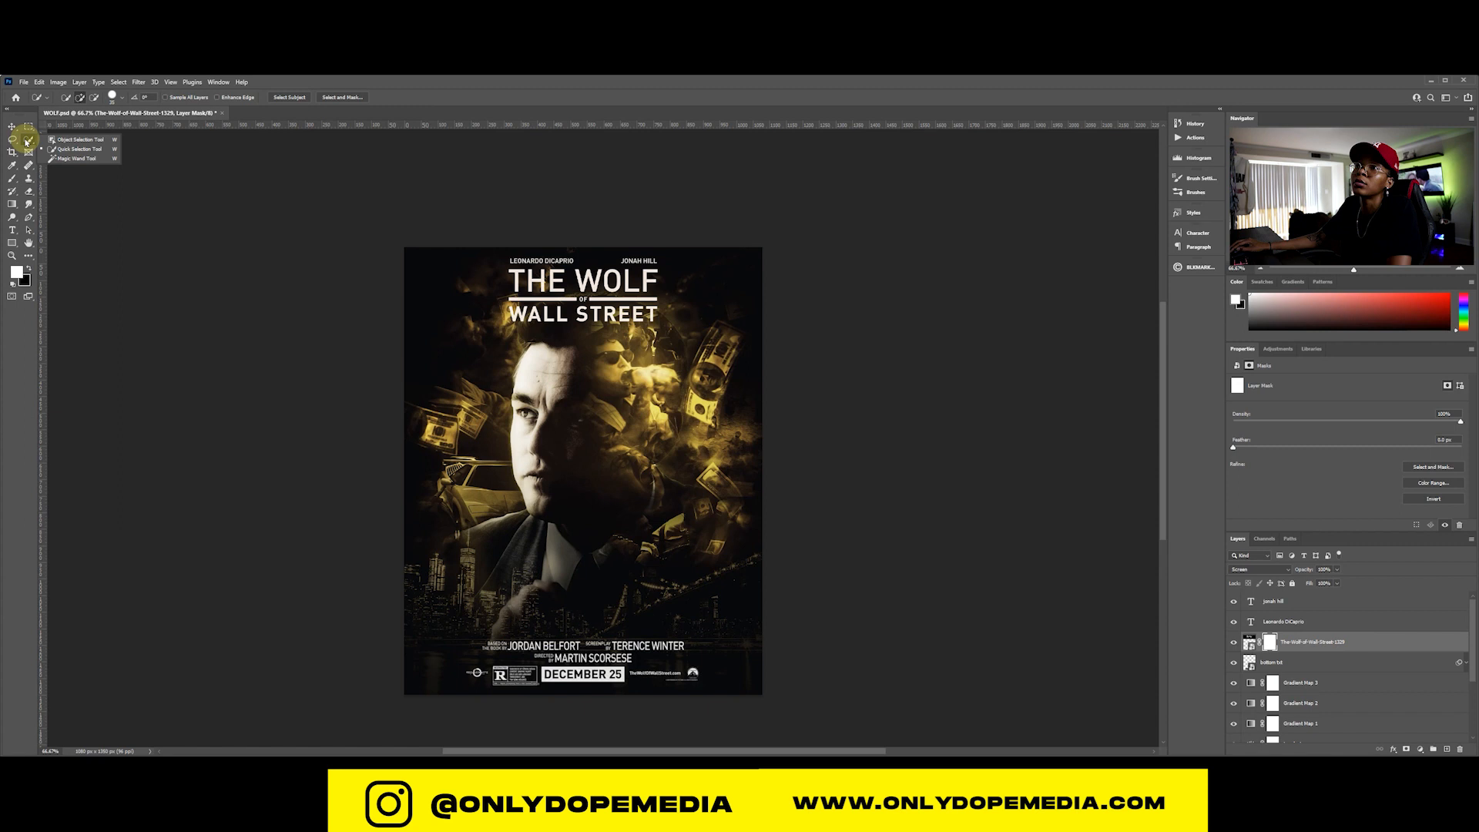
{"action": "left_click", "coordinate": [73, 158]}
{"action": "left_click", "coordinate": [672, 297]}
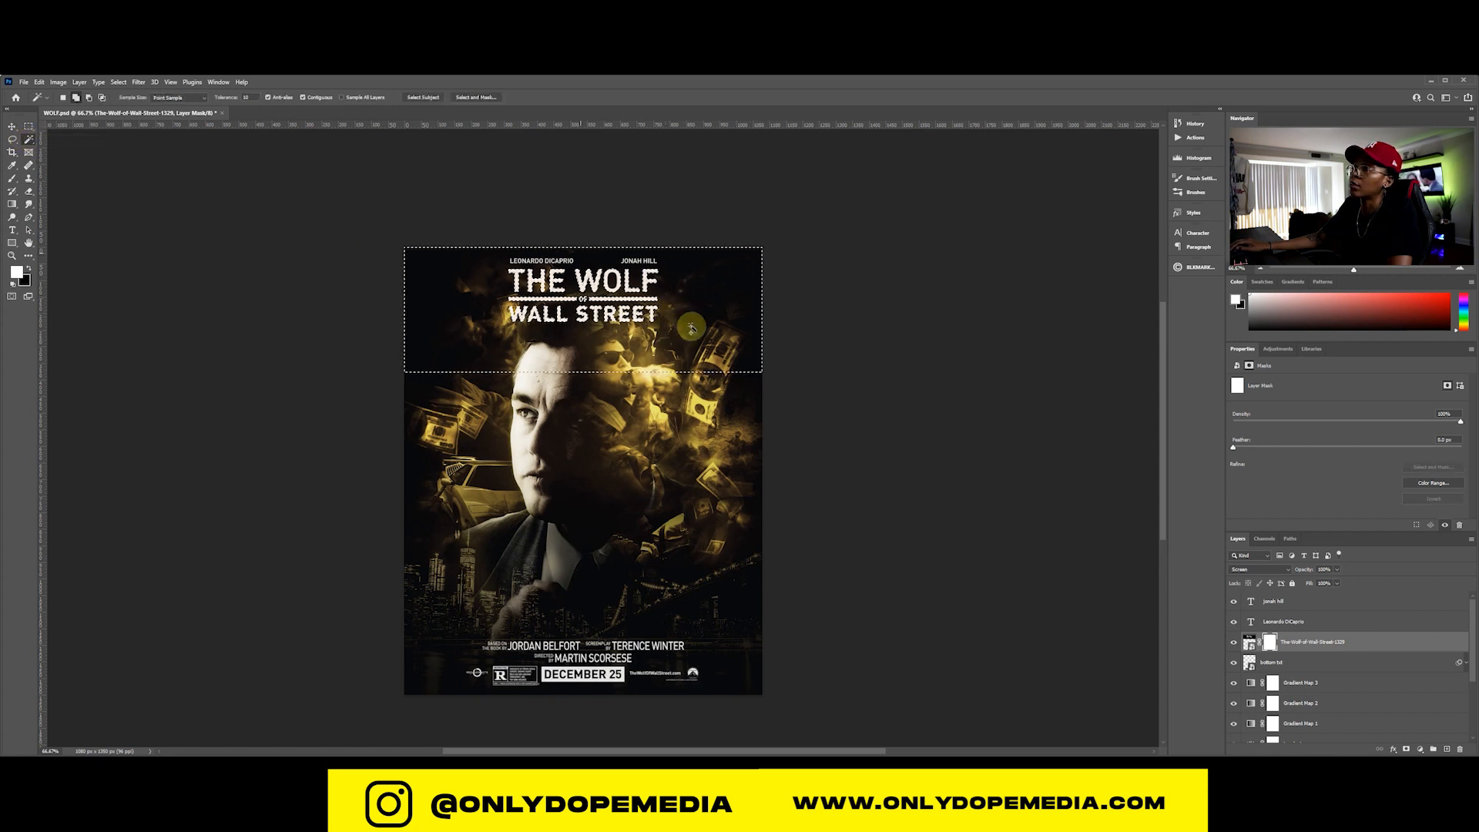
{"action": "left_click", "coordinate": [119, 82]}
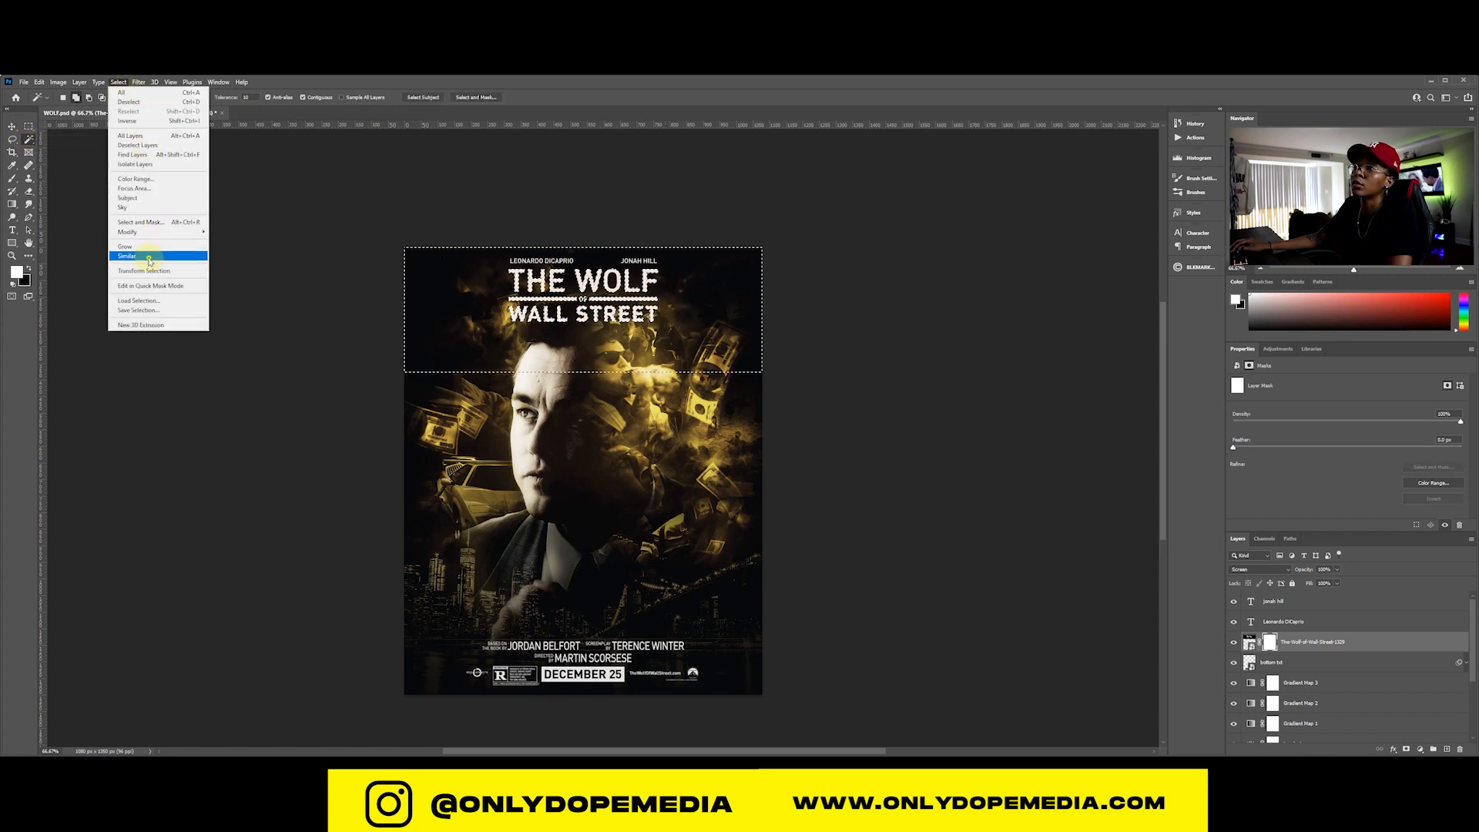
{"action": "left_click", "coordinate": [149, 257]}
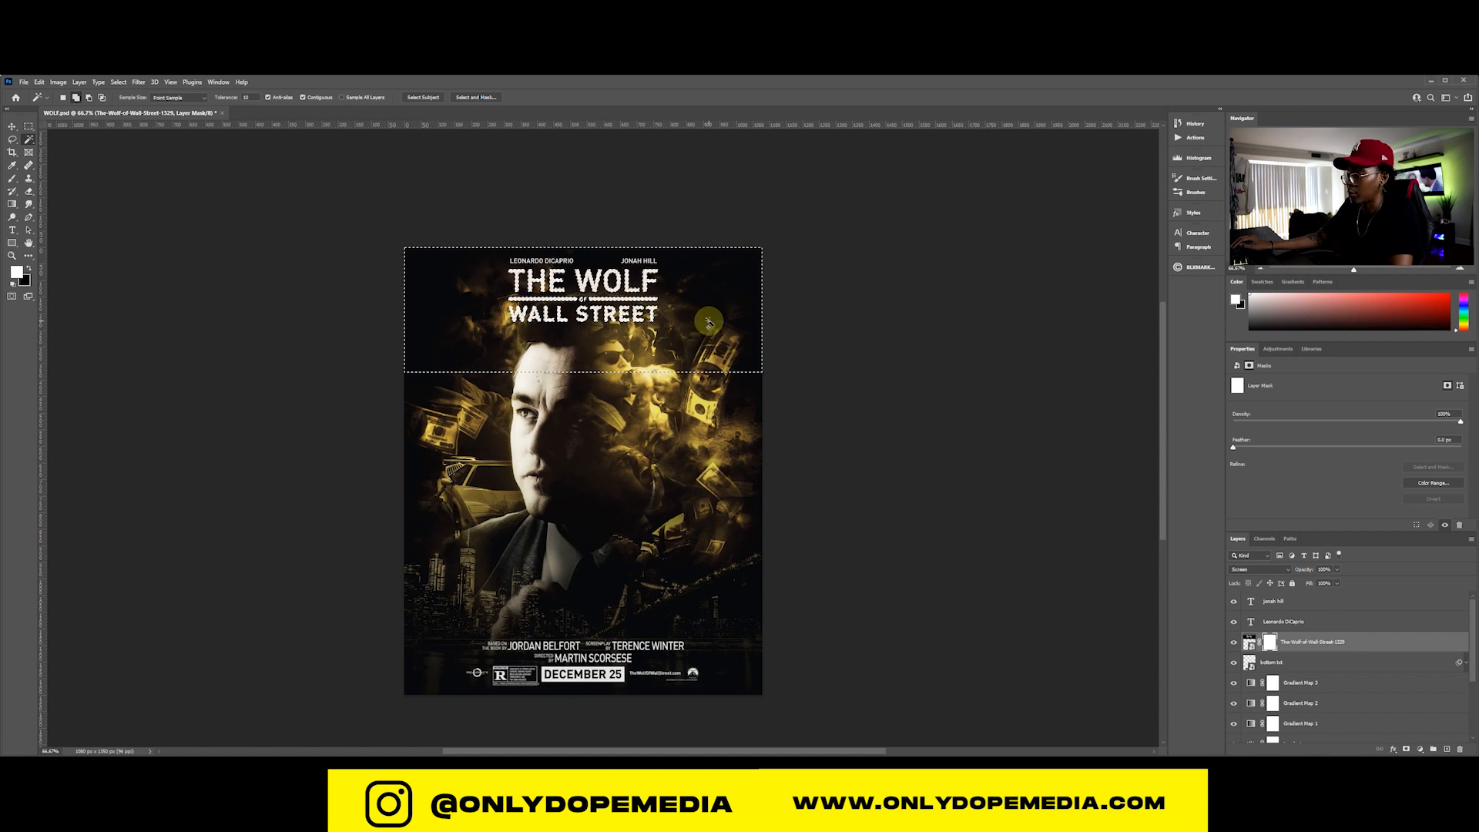
{"action": "key", "text": "ctrl+BackSpace"}
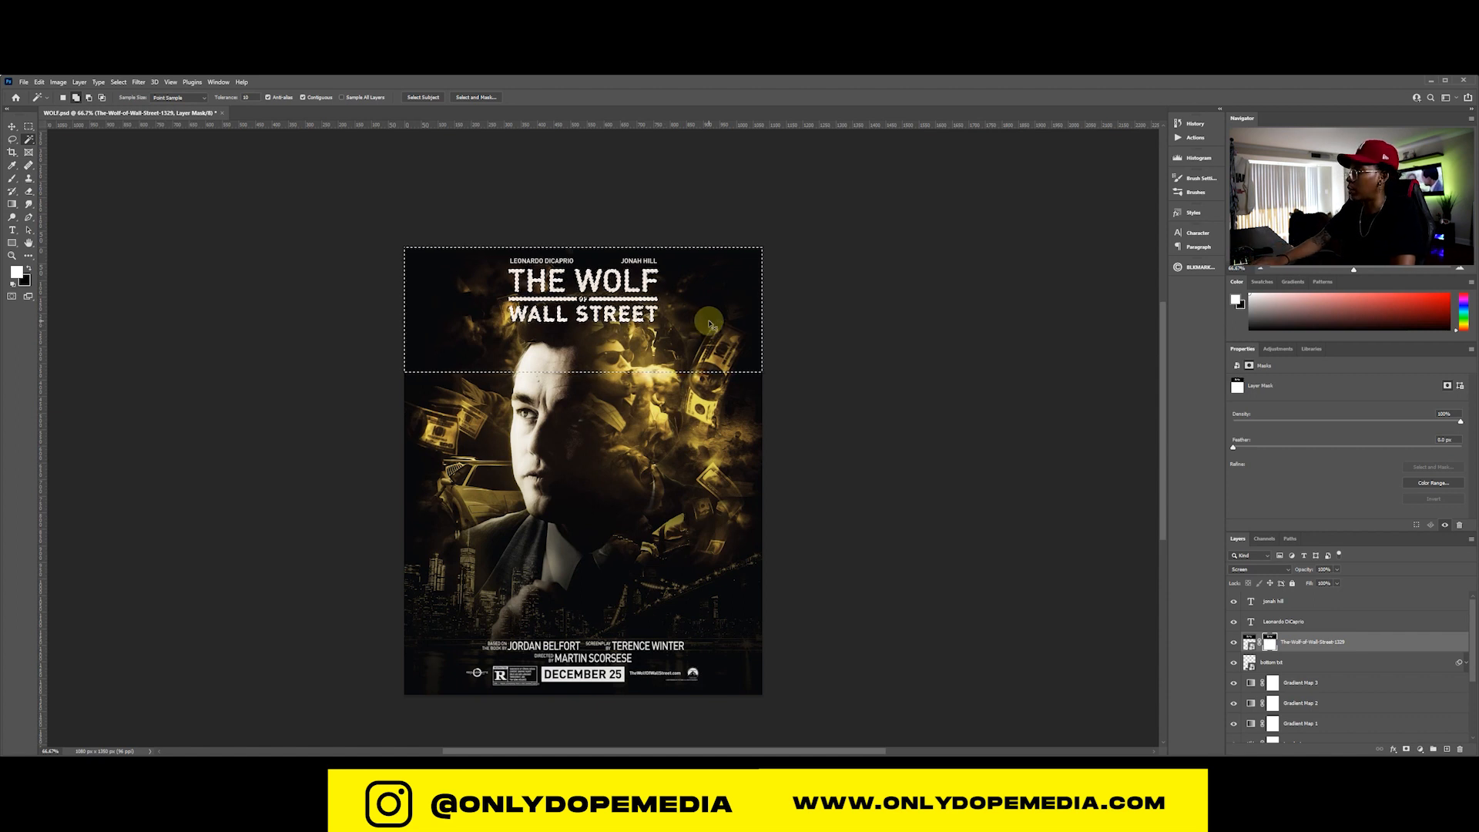
{"action": "key", "text": "ctrl+d"}
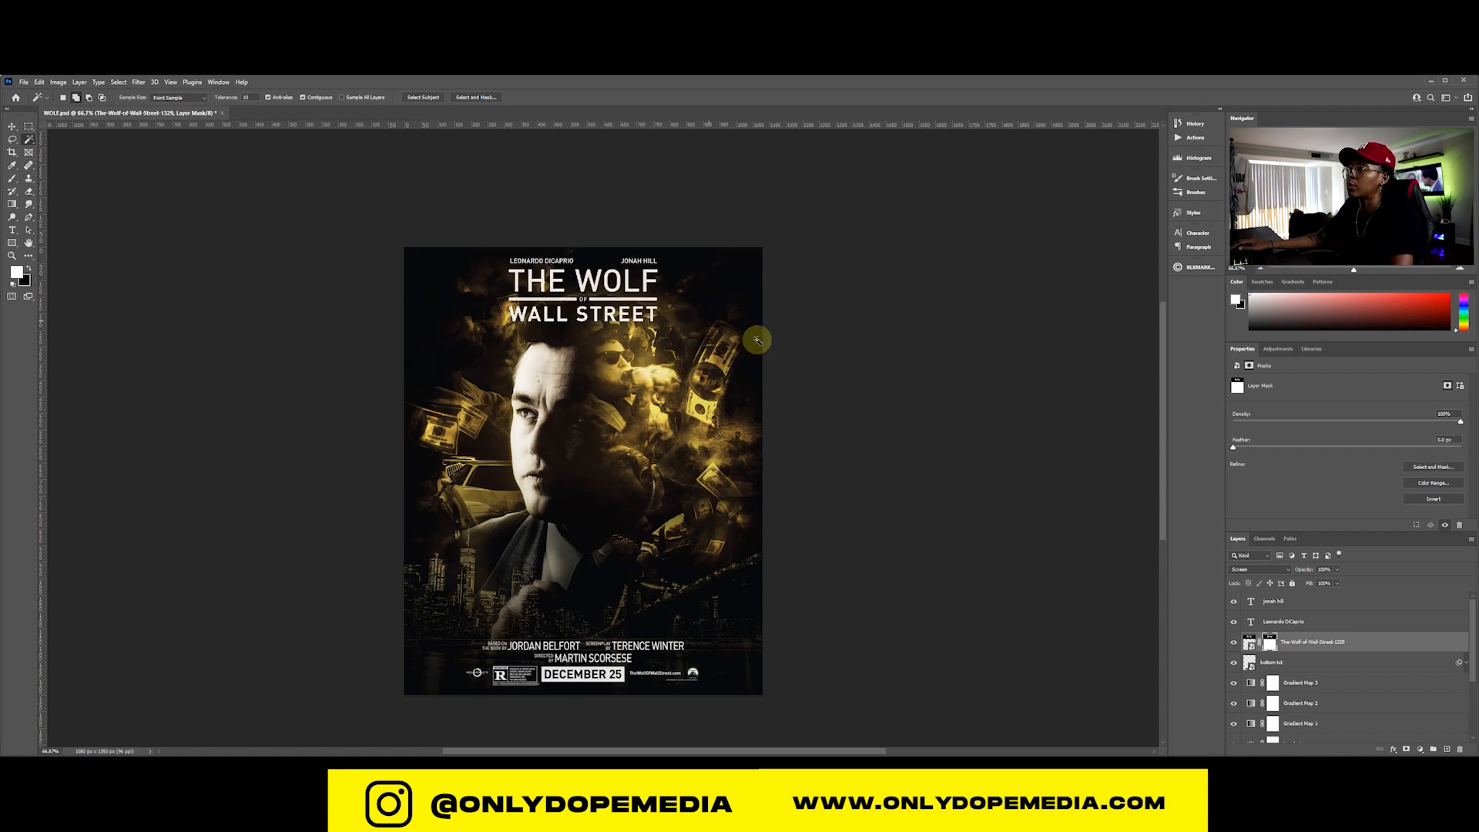
Add a black Normal drop shadow at 100% opacity to the title layer, slightly increase its size and collapse the layer's effects list
{"action": "double_click", "coordinate": [1372, 653]}
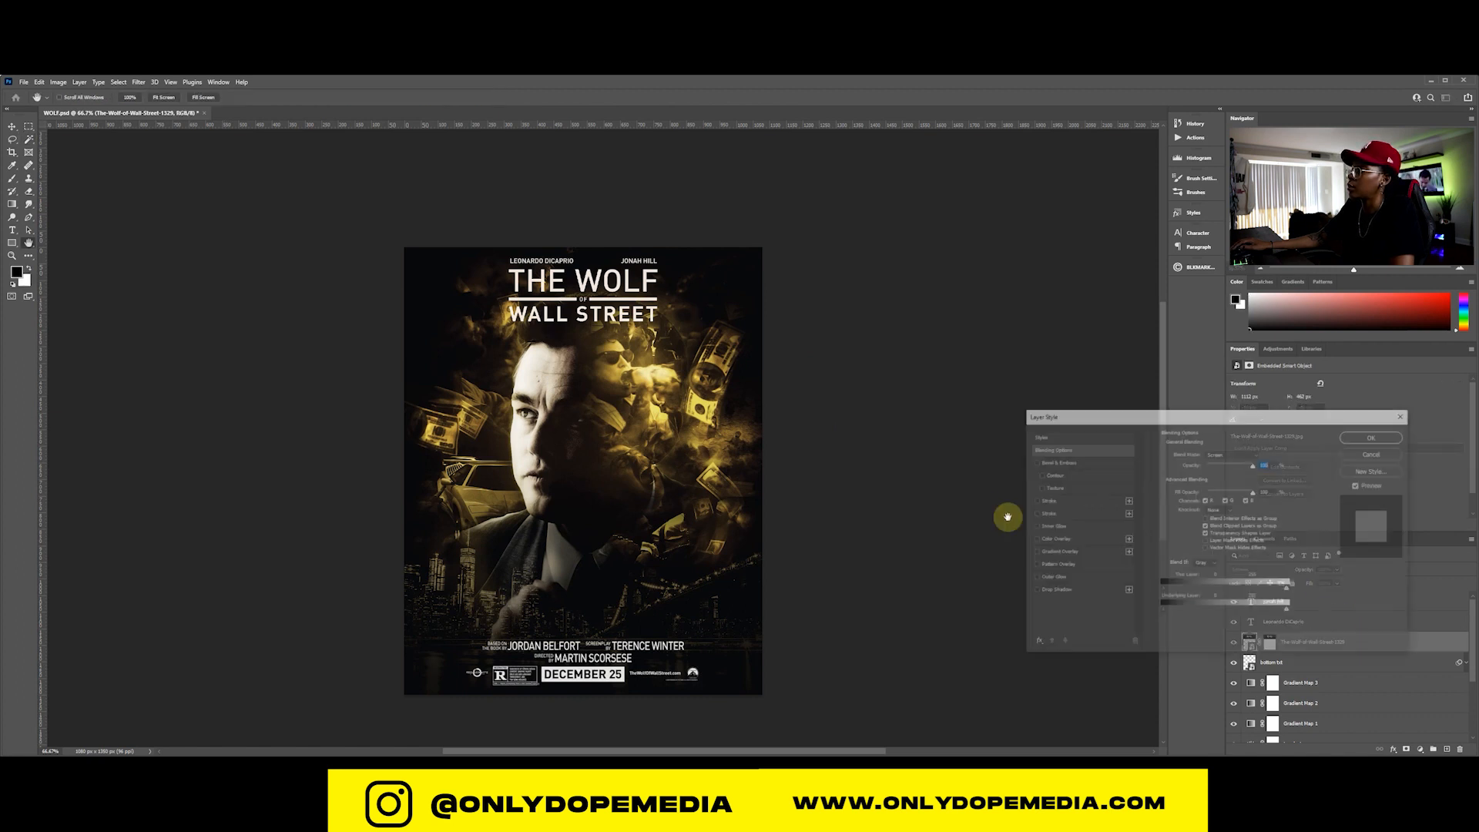
{"action": "left_click", "coordinate": [1052, 591]}
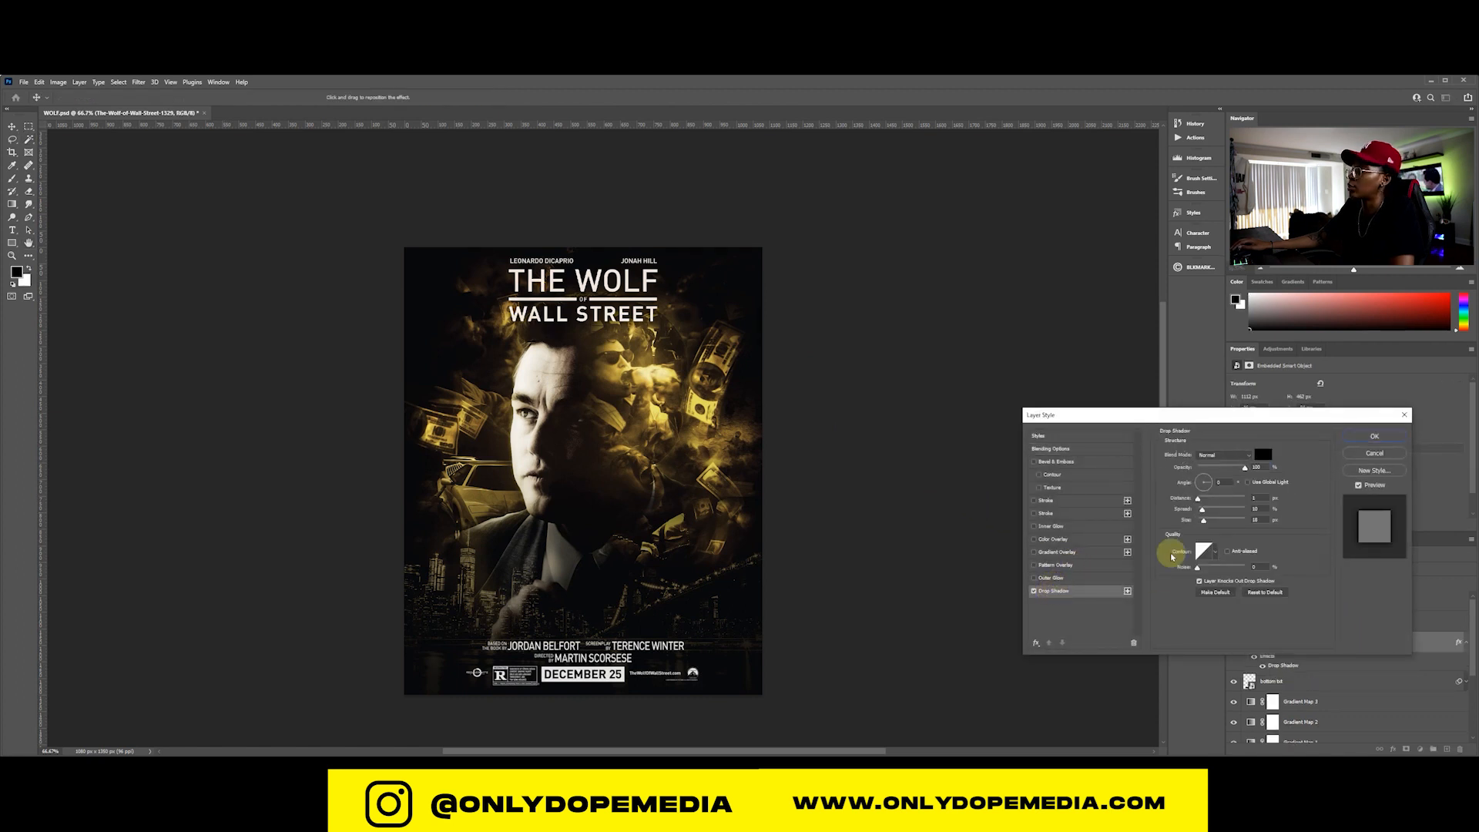
{"action": "left_click_drag", "start_coordinate": [1213, 523], "coordinate": [1207, 521]}
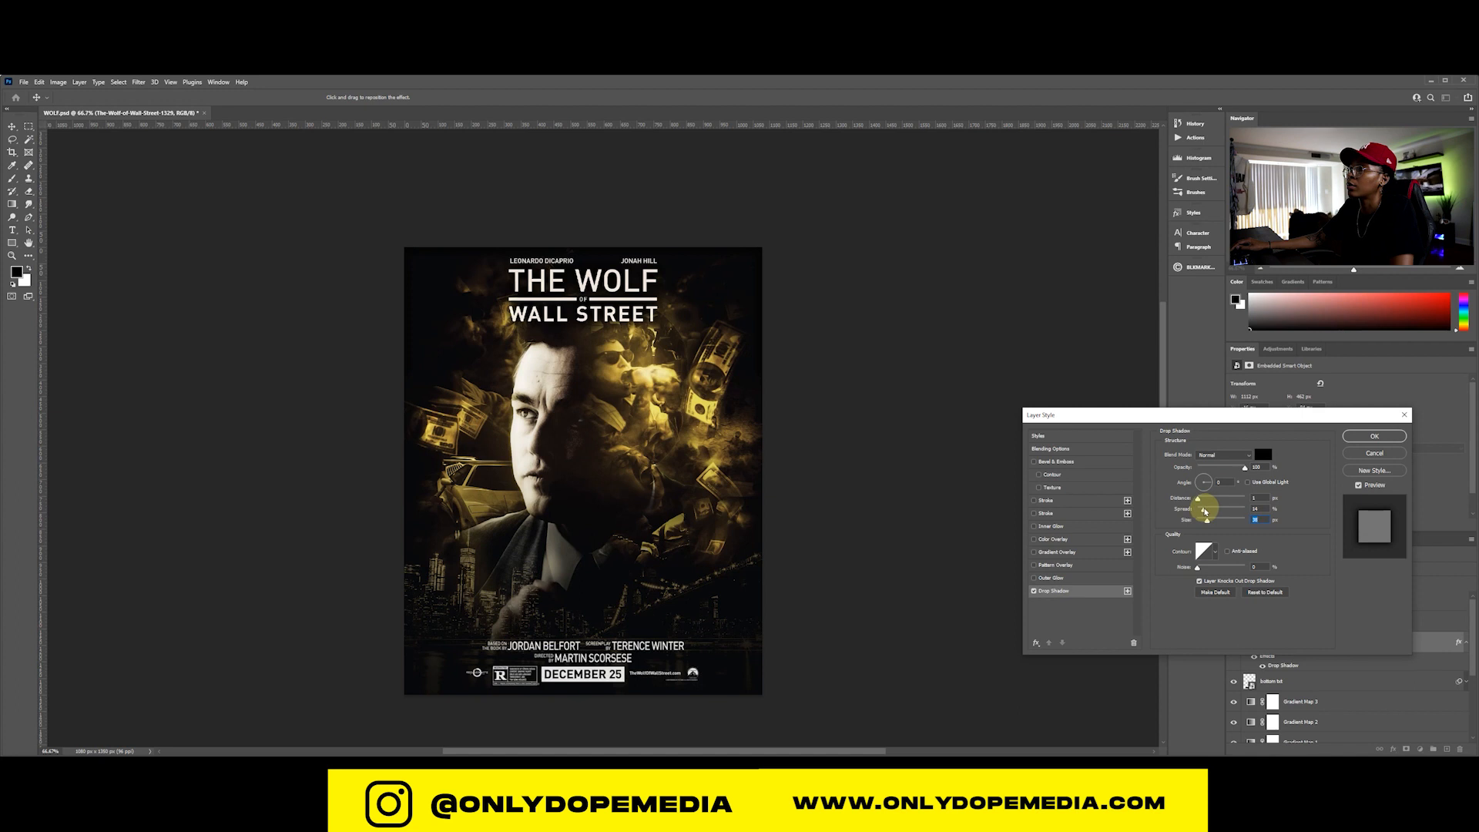
{"action": "left_click", "coordinate": [1362, 440]}
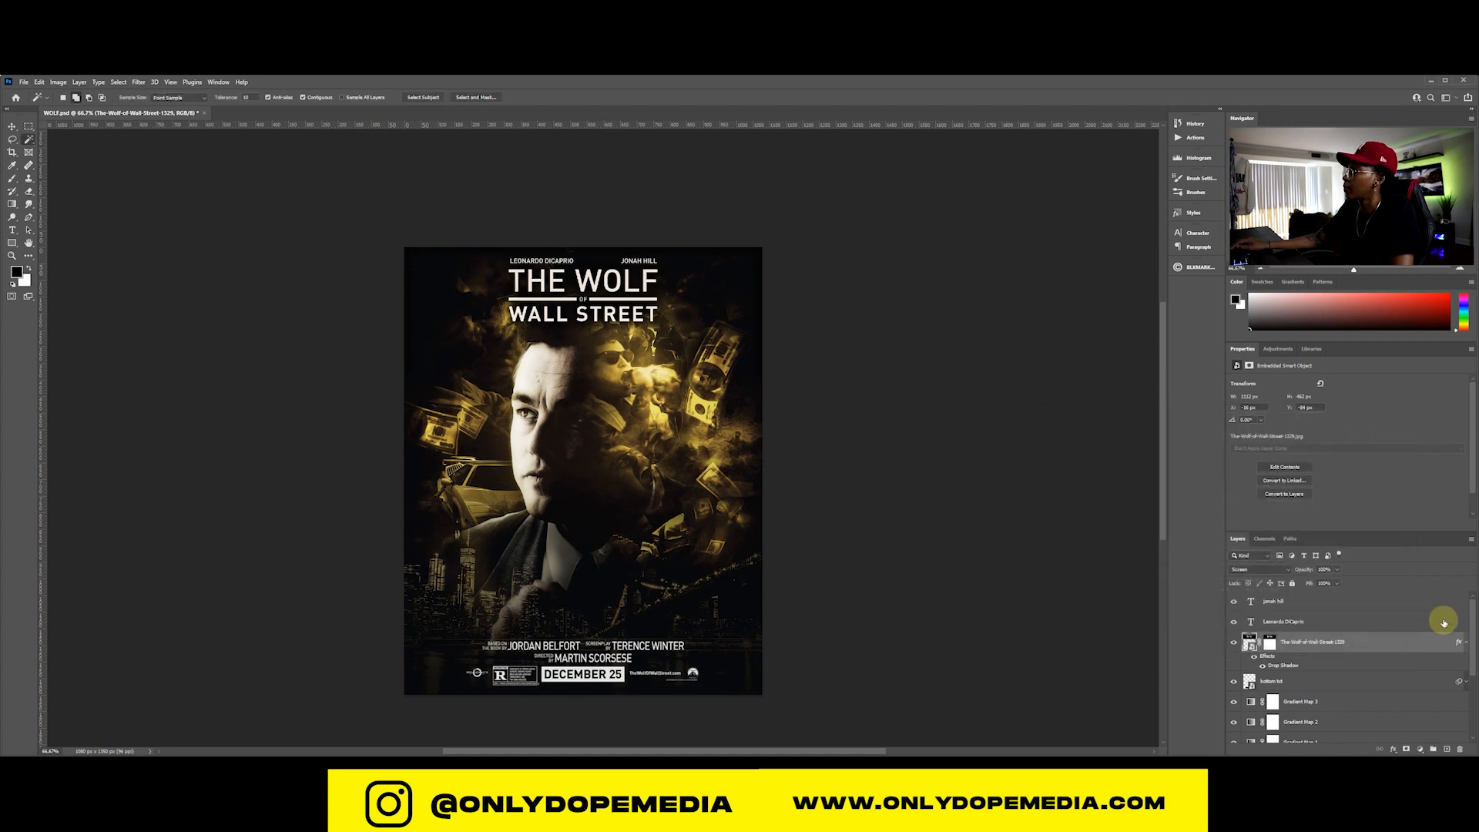
{"action": "left_click", "coordinate": [1466, 645]}
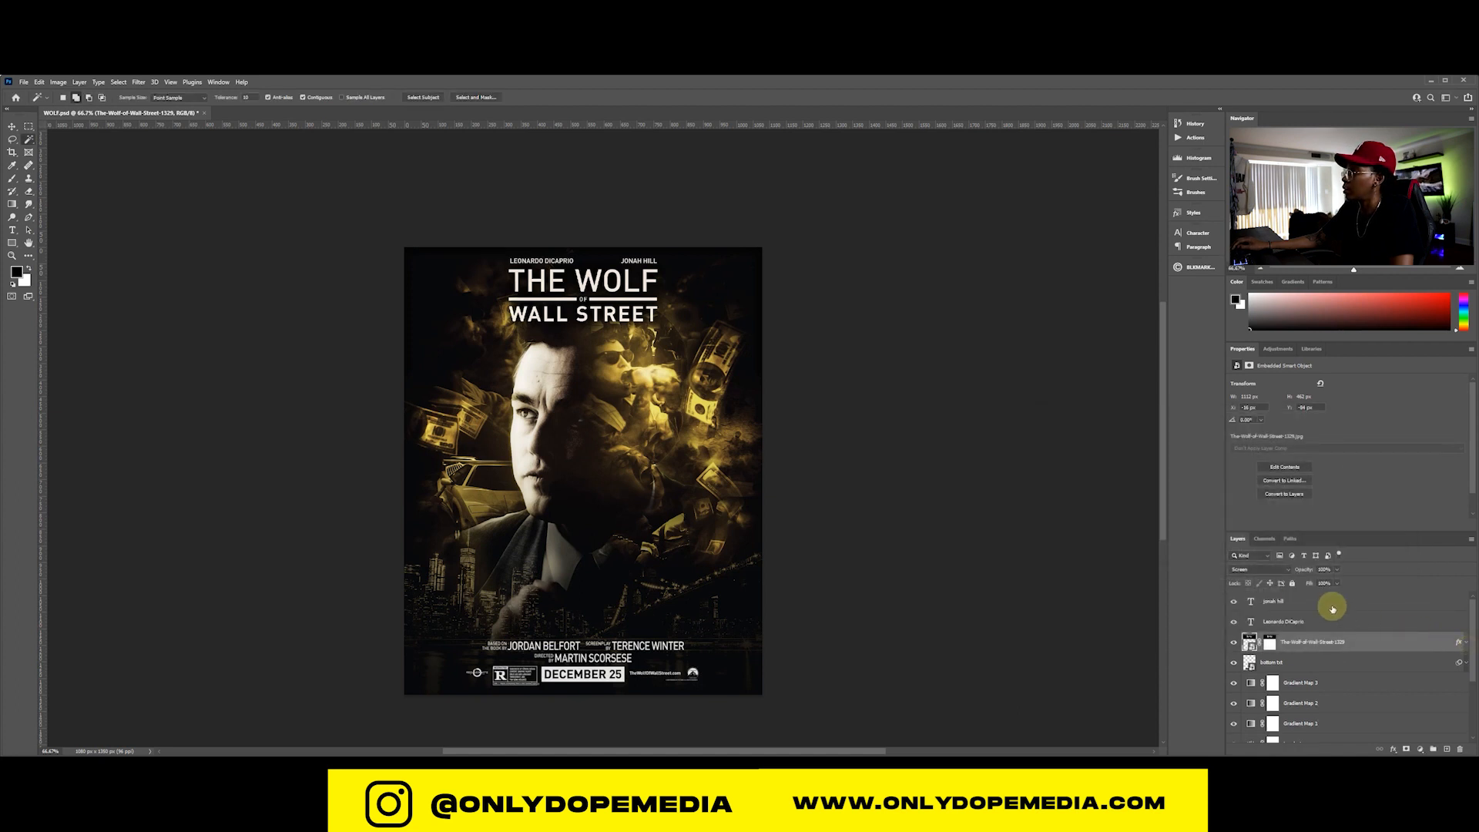
{"action": "key", "text": "v"}
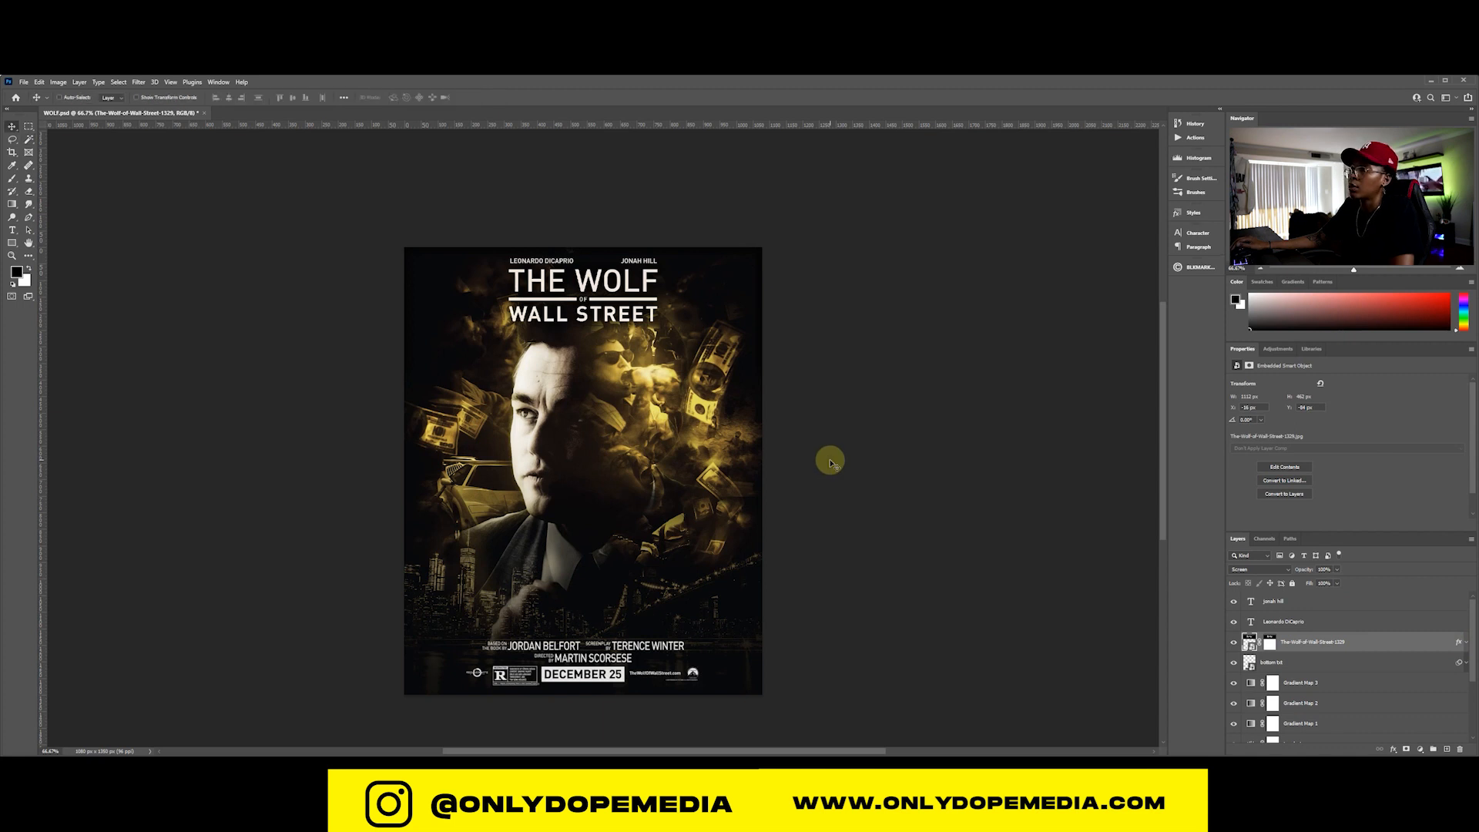